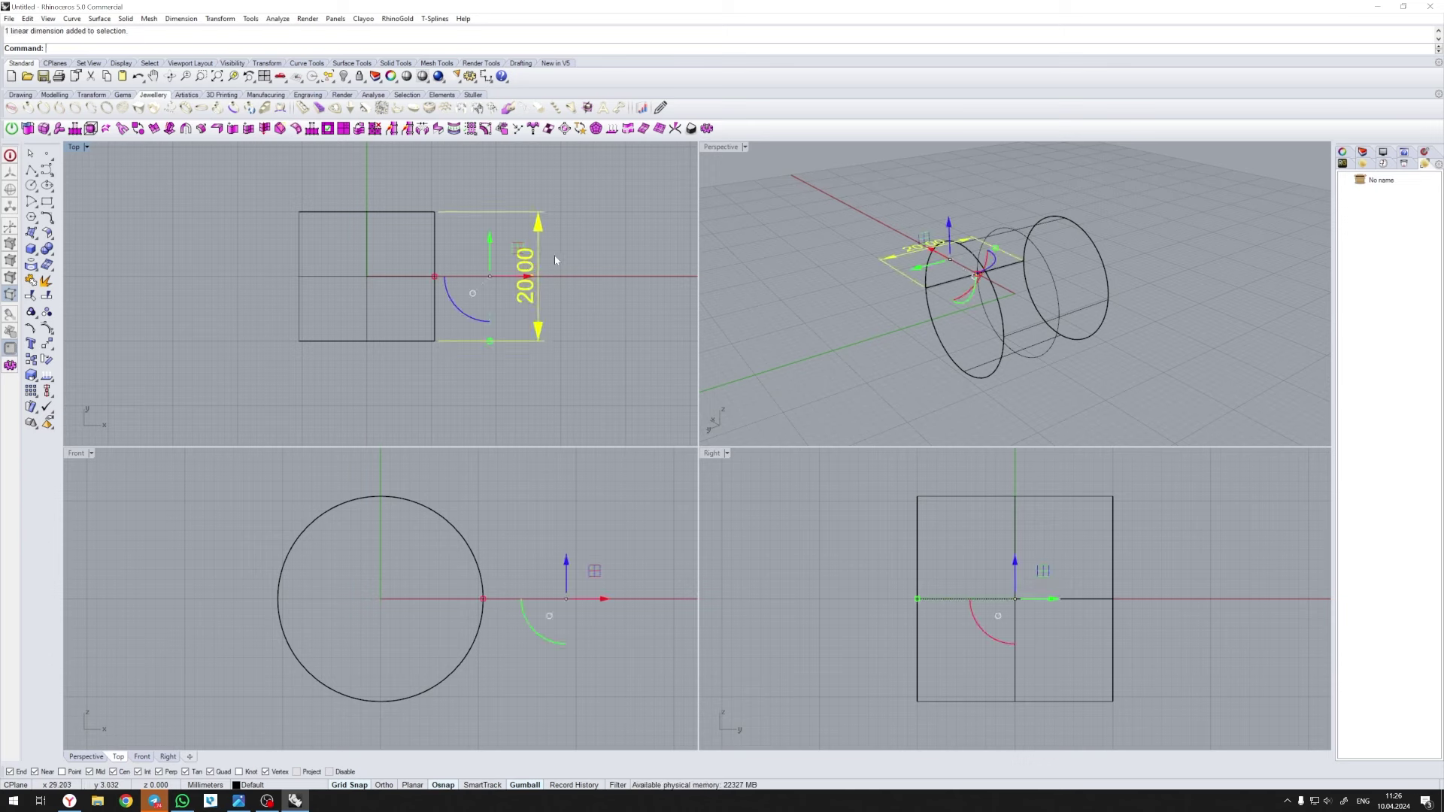
- Create a Trillion-cut gem in Gem Studio with increased carat weight
{"action": "left_click_drag", "start_coordinate": [1289, 191], "coordinate": [1290, 191]}
{"action": "left_click", "coordinate": [1363, 193]}
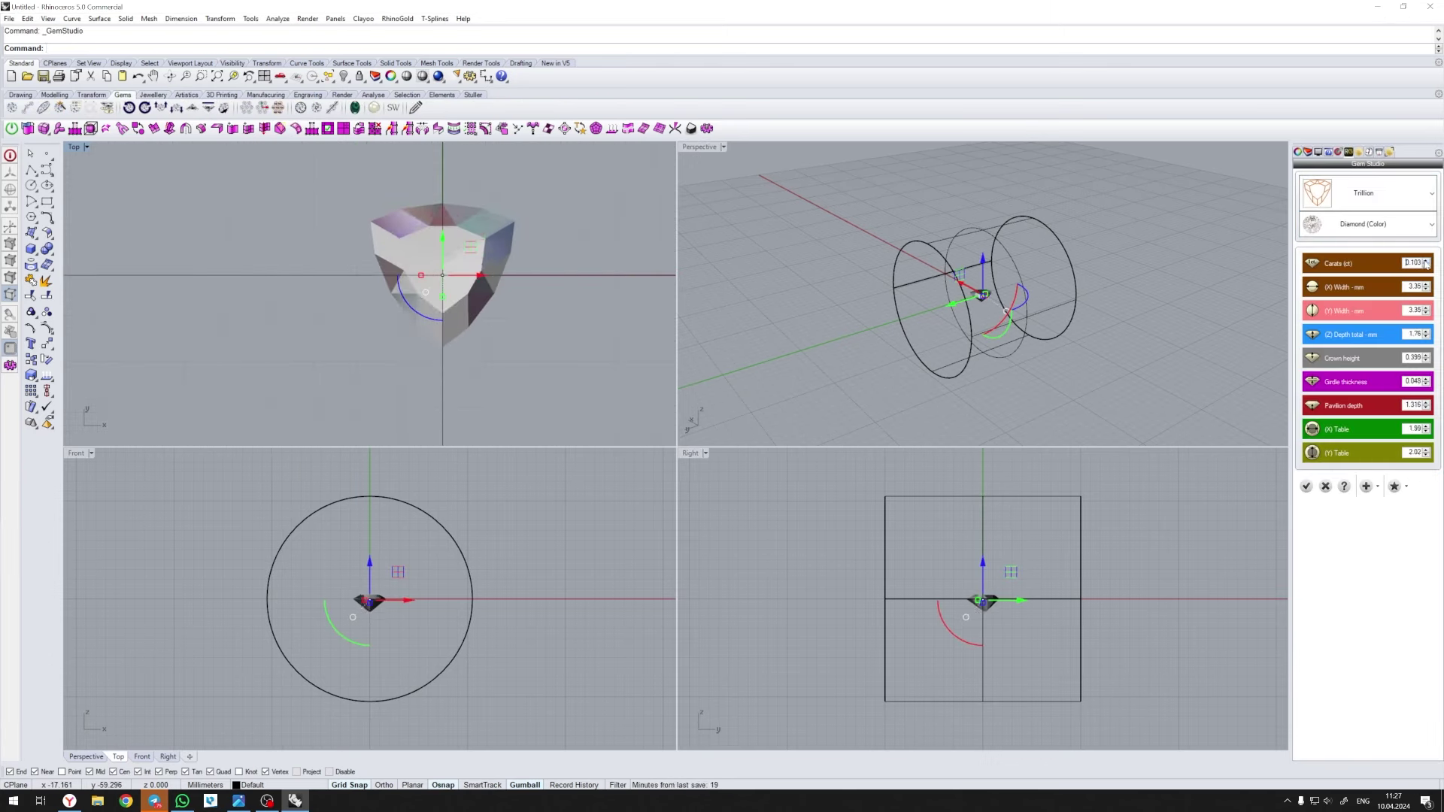
{"action": "left_click", "coordinate": [1427, 260]}
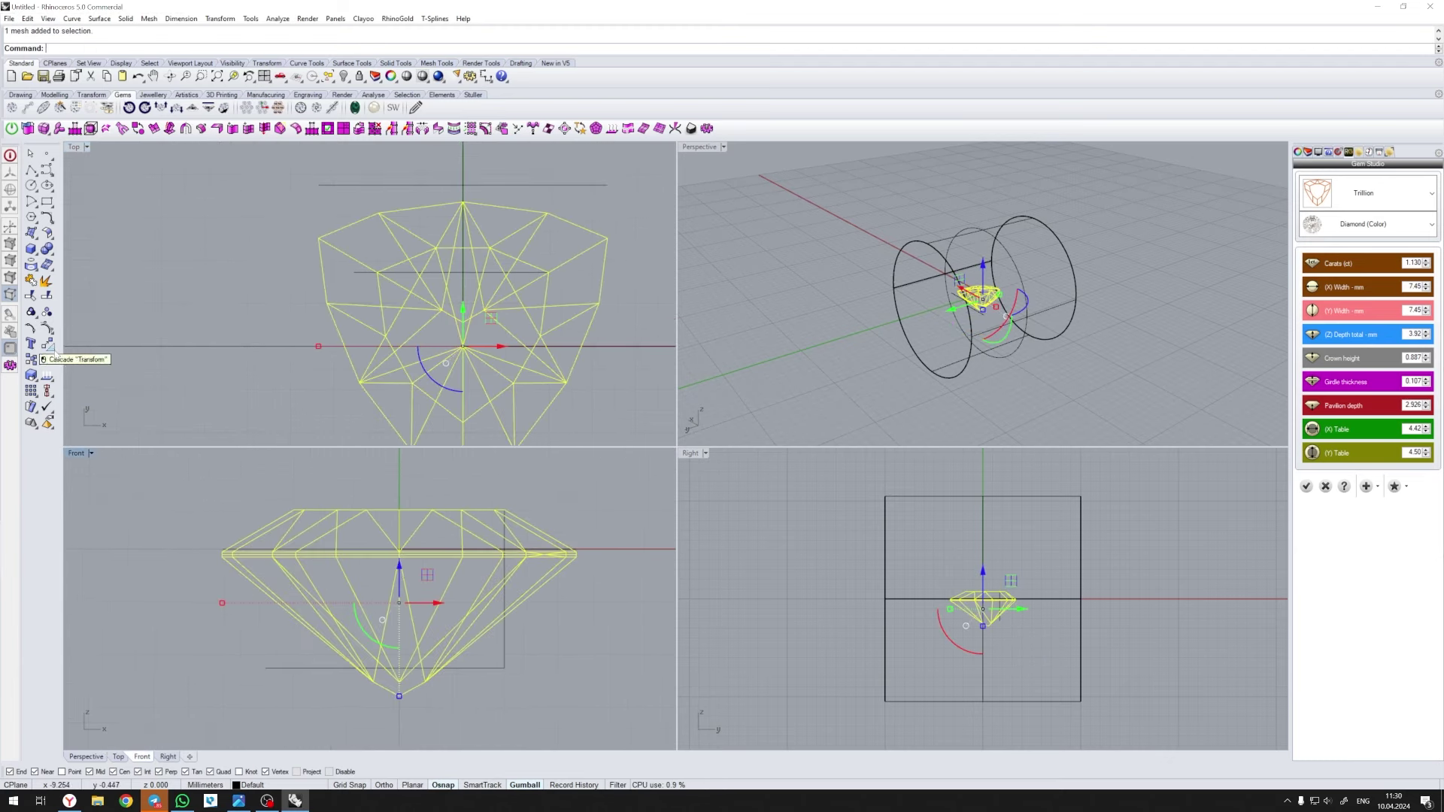
- Stretch the trillion gem with Scale1D, lift it above the ring cylinder, and export it as STL 'gem'
{"action": "left_click", "coordinate": [47, 344]}
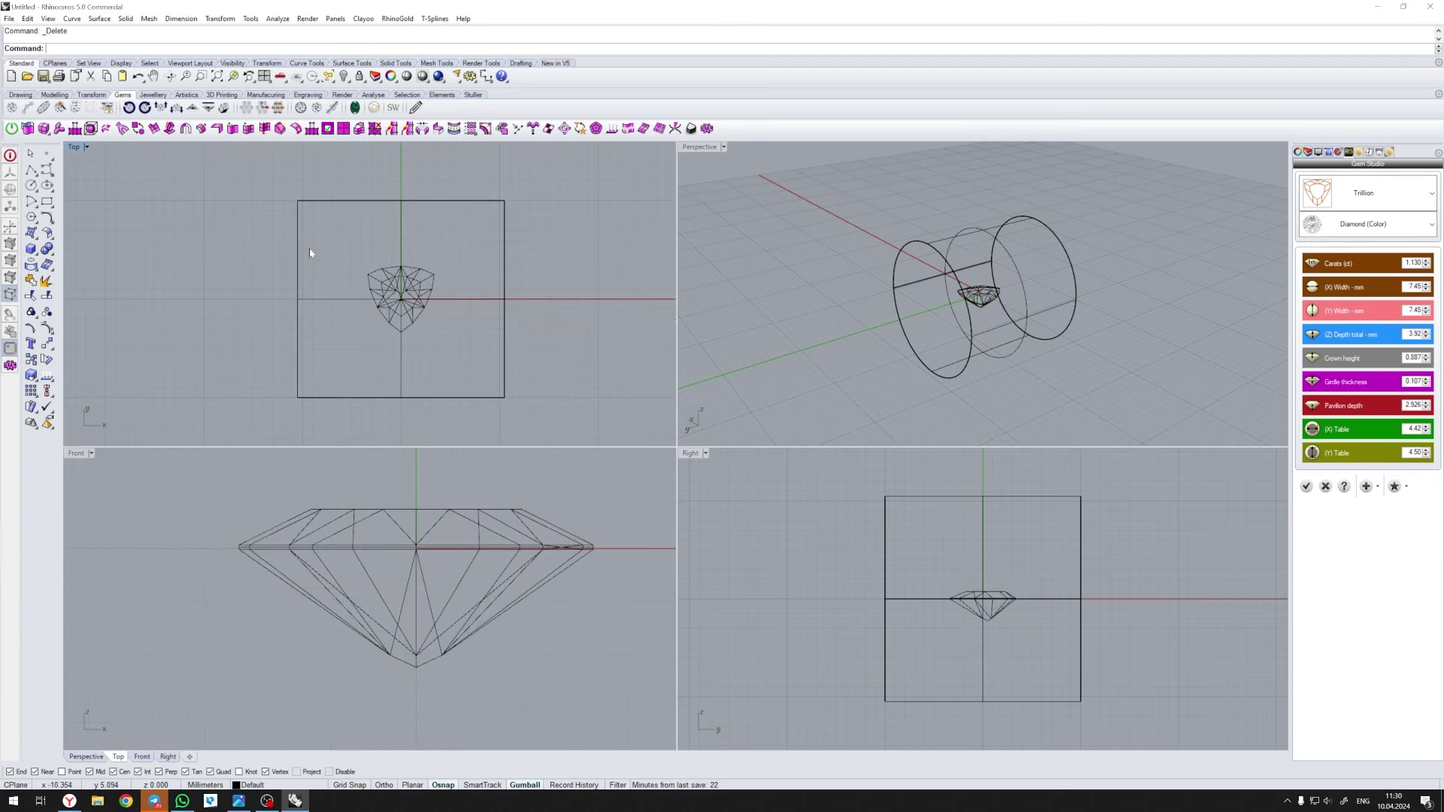
{"action": "right_click_drag", "start_coordinate": [418, 273], "coordinate": [395, 242]}
{"action": "left_click", "coordinate": [396, 242]}
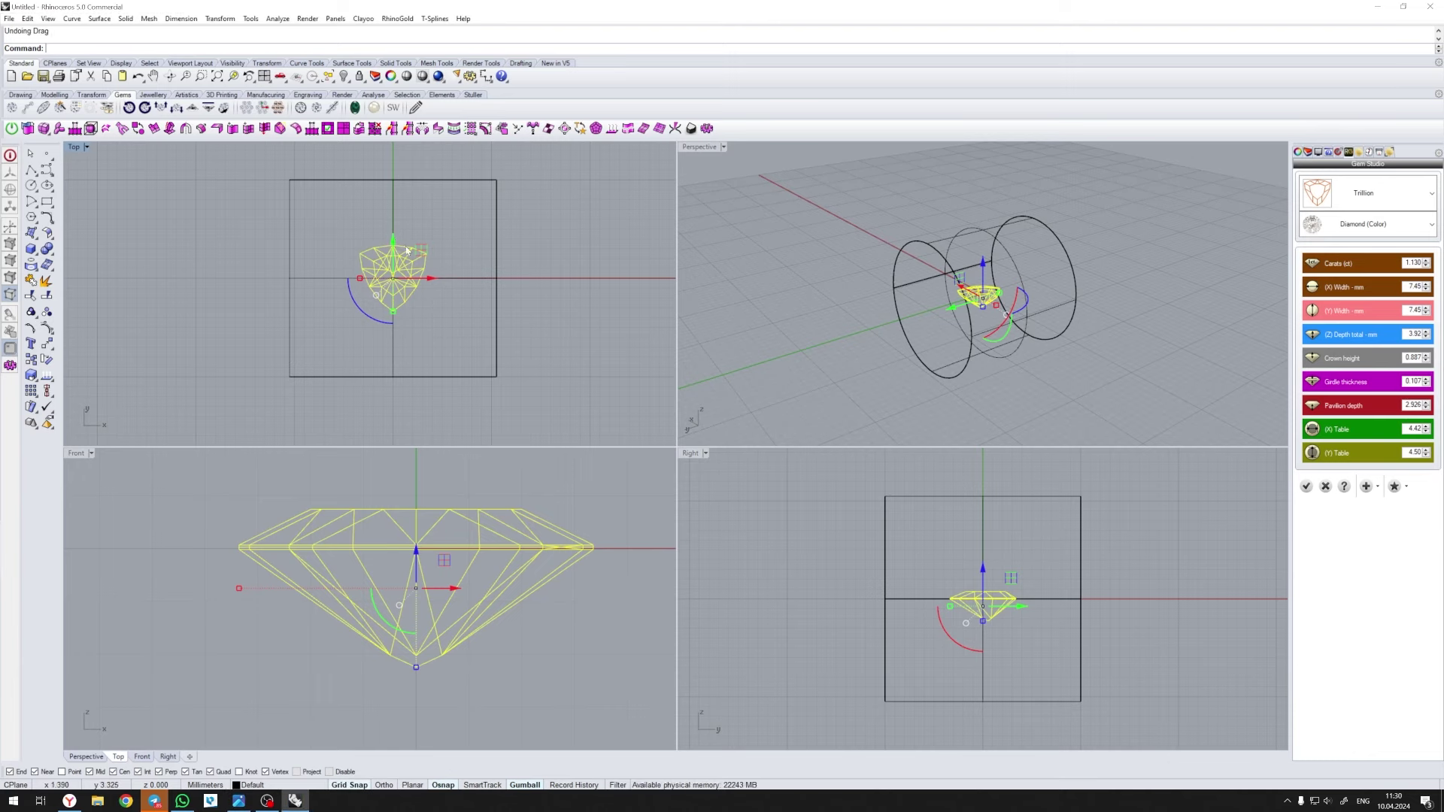
{"action": "key", "text": "Escape"}
{"action": "right_click_drag", "start_coordinate": [940, 324], "coordinate": [1015, 298]}
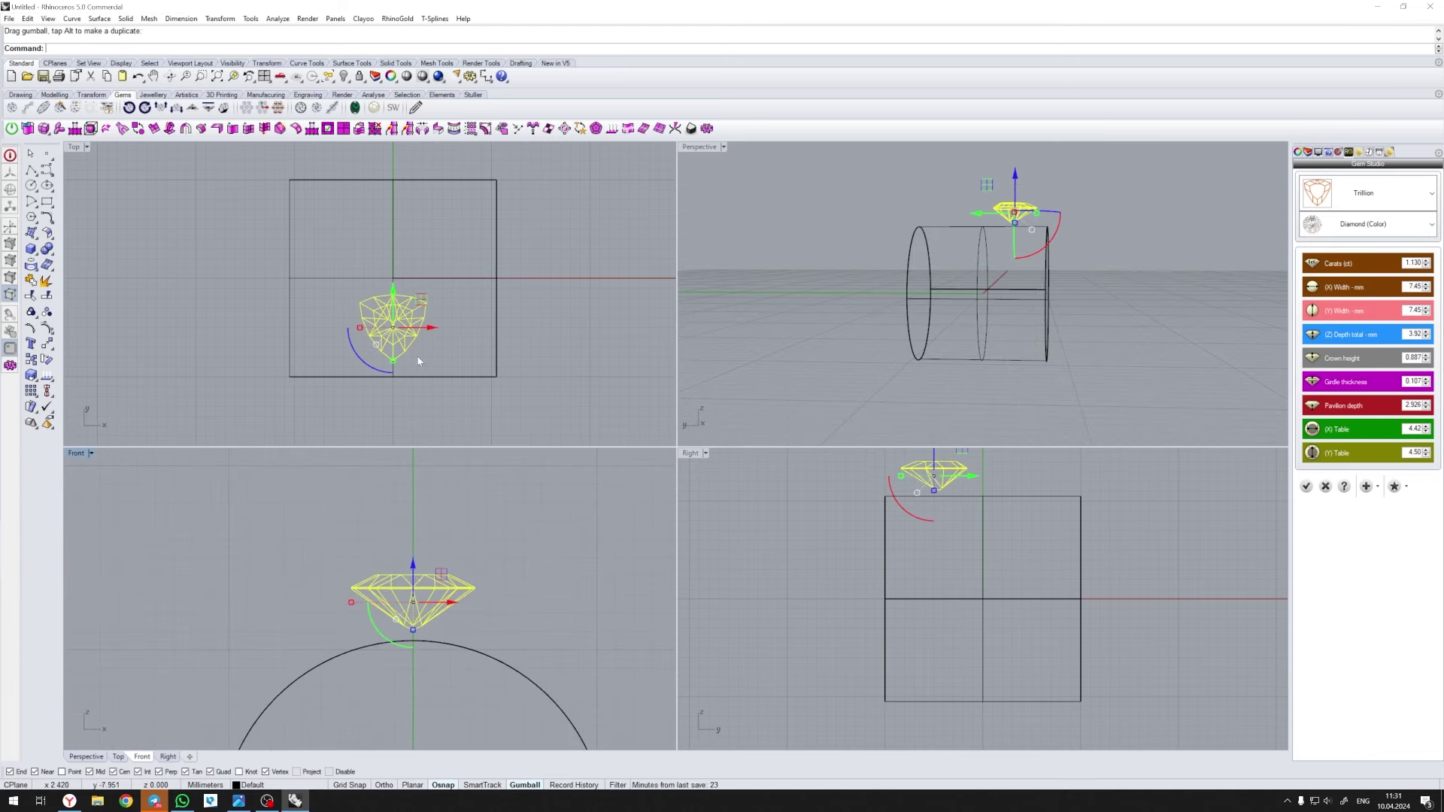
{"action": "right_click_drag", "start_coordinate": [481, 335], "coordinate": [438, 325]}
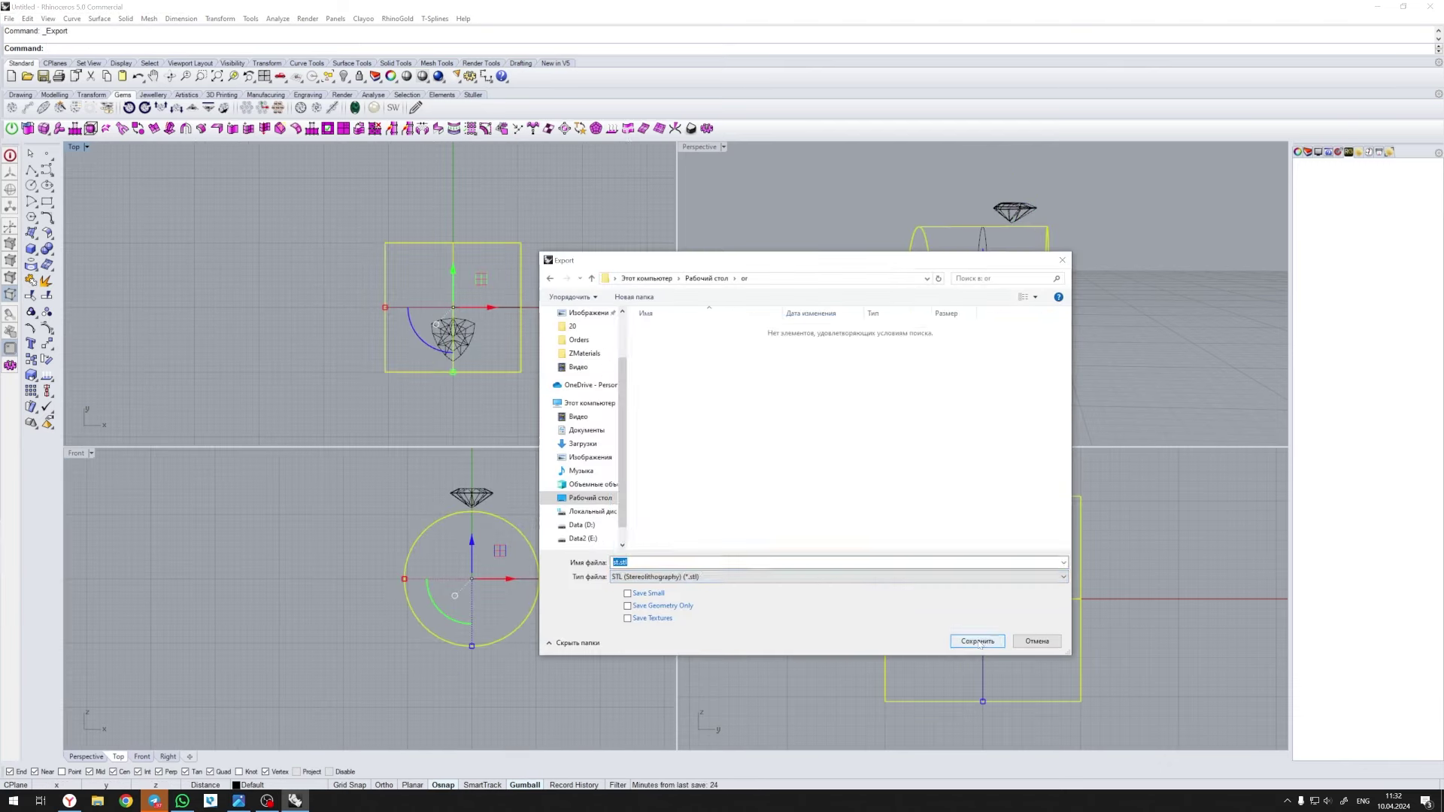
{"action": "left_click", "coordinate": [977, 640]}
{"action": "type", "text": "gem"}
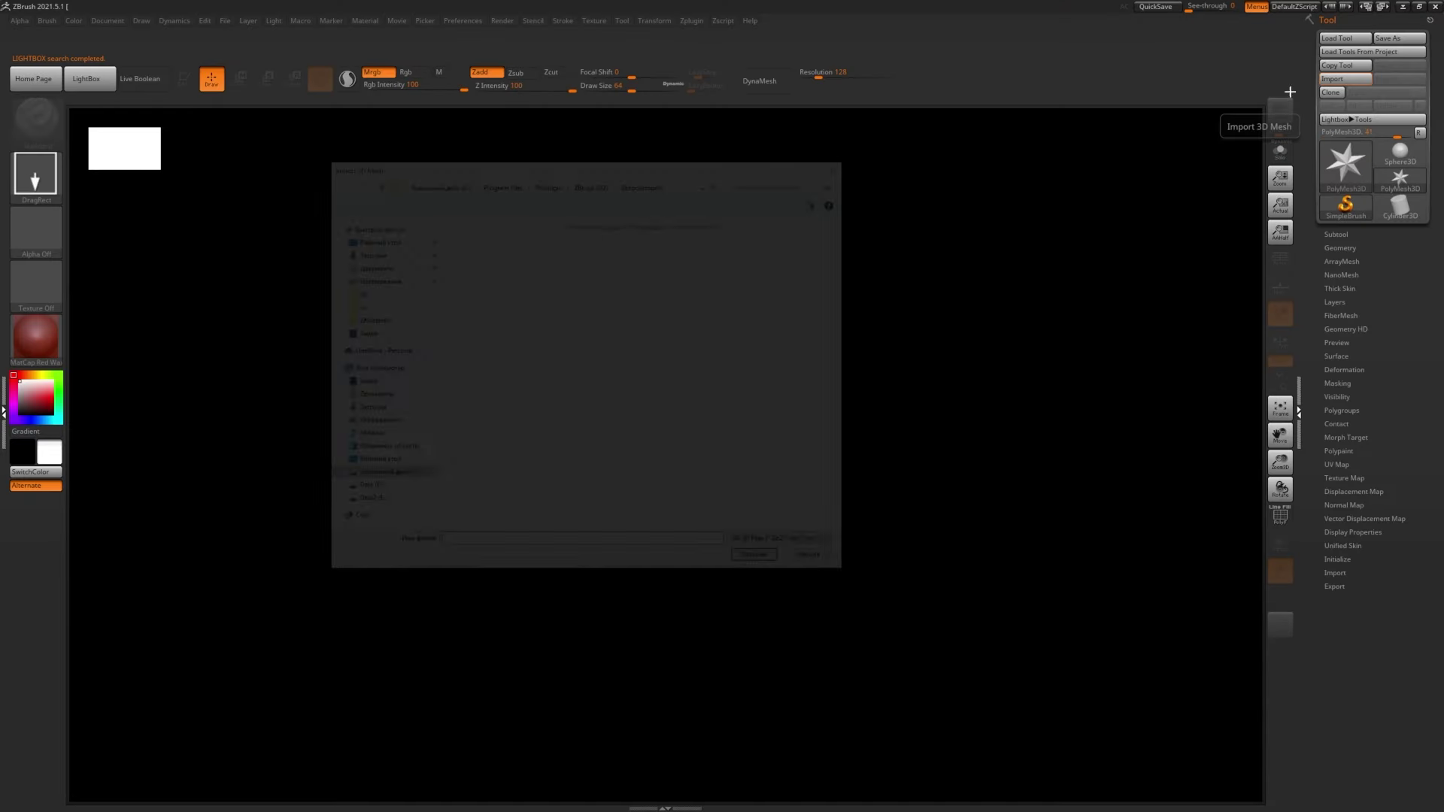
- Import the exported STL ring-and-gem file into ZBrush as a tool
{"action": "double_click", "coordinate": [494, 241]}
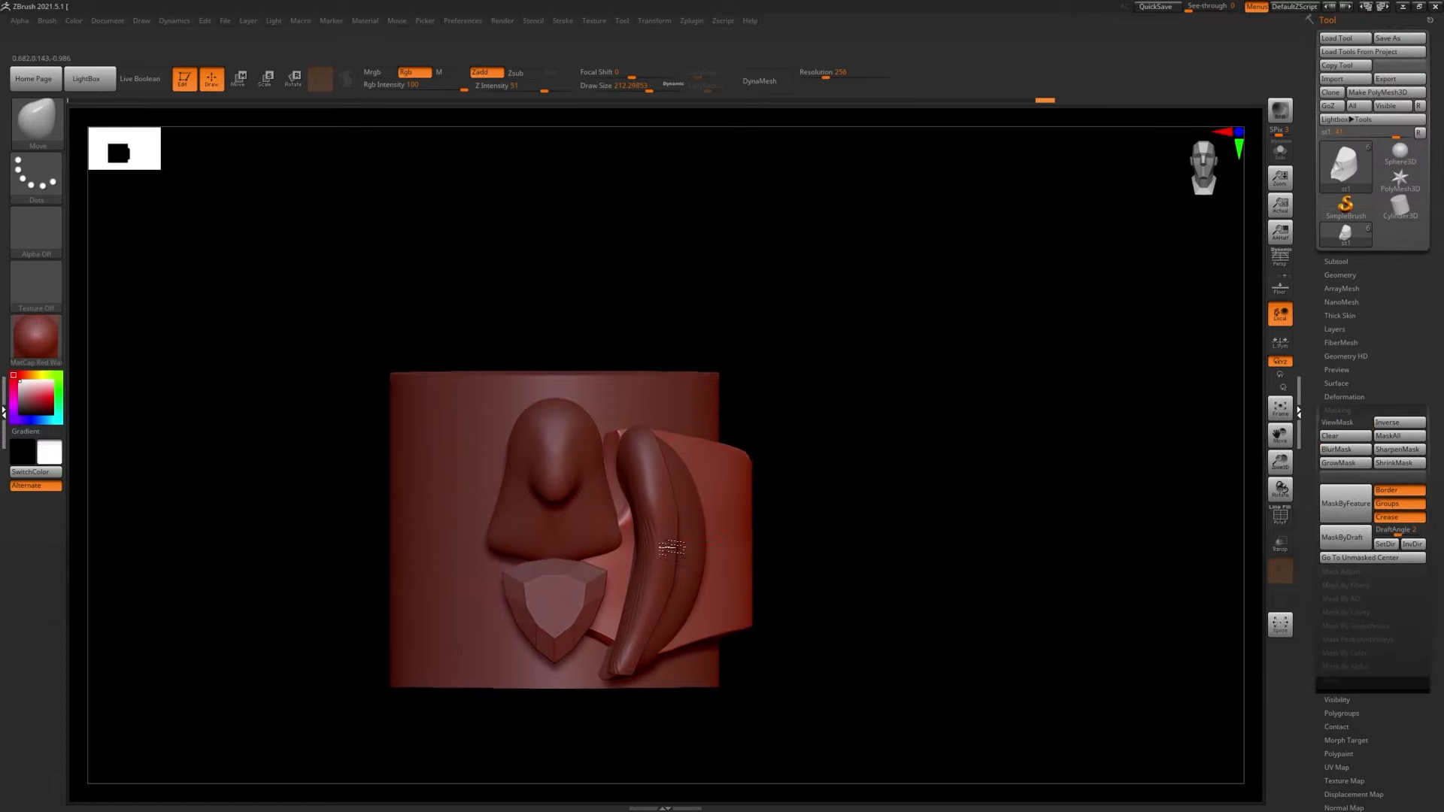
- Rotate and zoom the ring view to the front, returning from gizmo to sculpt mode
{"action": "left_click_drag", "start_coordinate": [707, 485], "coordinate": [523, 467]}
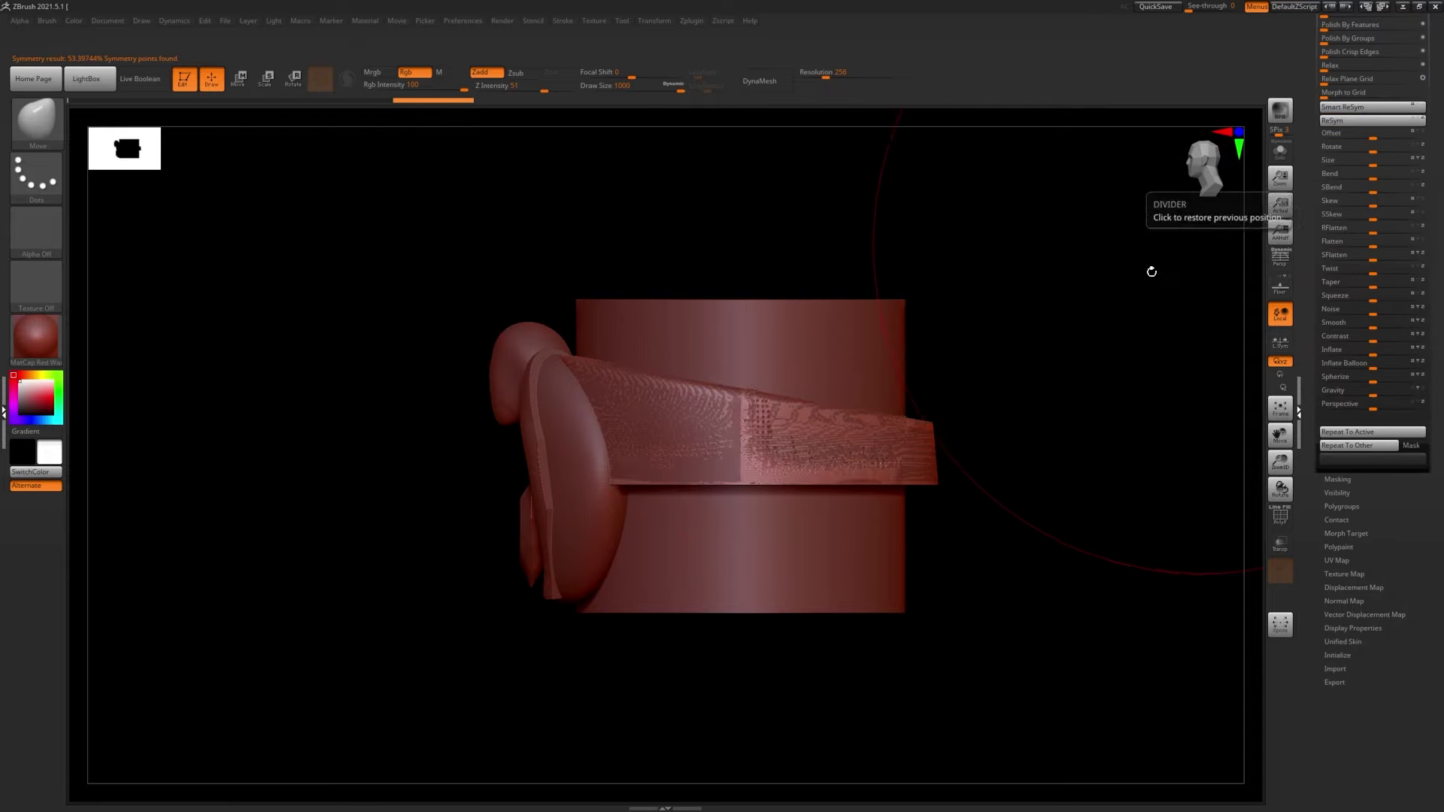
{"action": "left_click_drag", "start_coordinate": [829, 458], "coordinate": [1203, 391]}
{"action": "scroll", "coordinate": [1434, 354], "scroll_direction": "up", "scroll_amount": 3}
{"action": "scroll", "coordinate": [1434, 354], "scroll_direction": "up", "scroll_amount": 3}
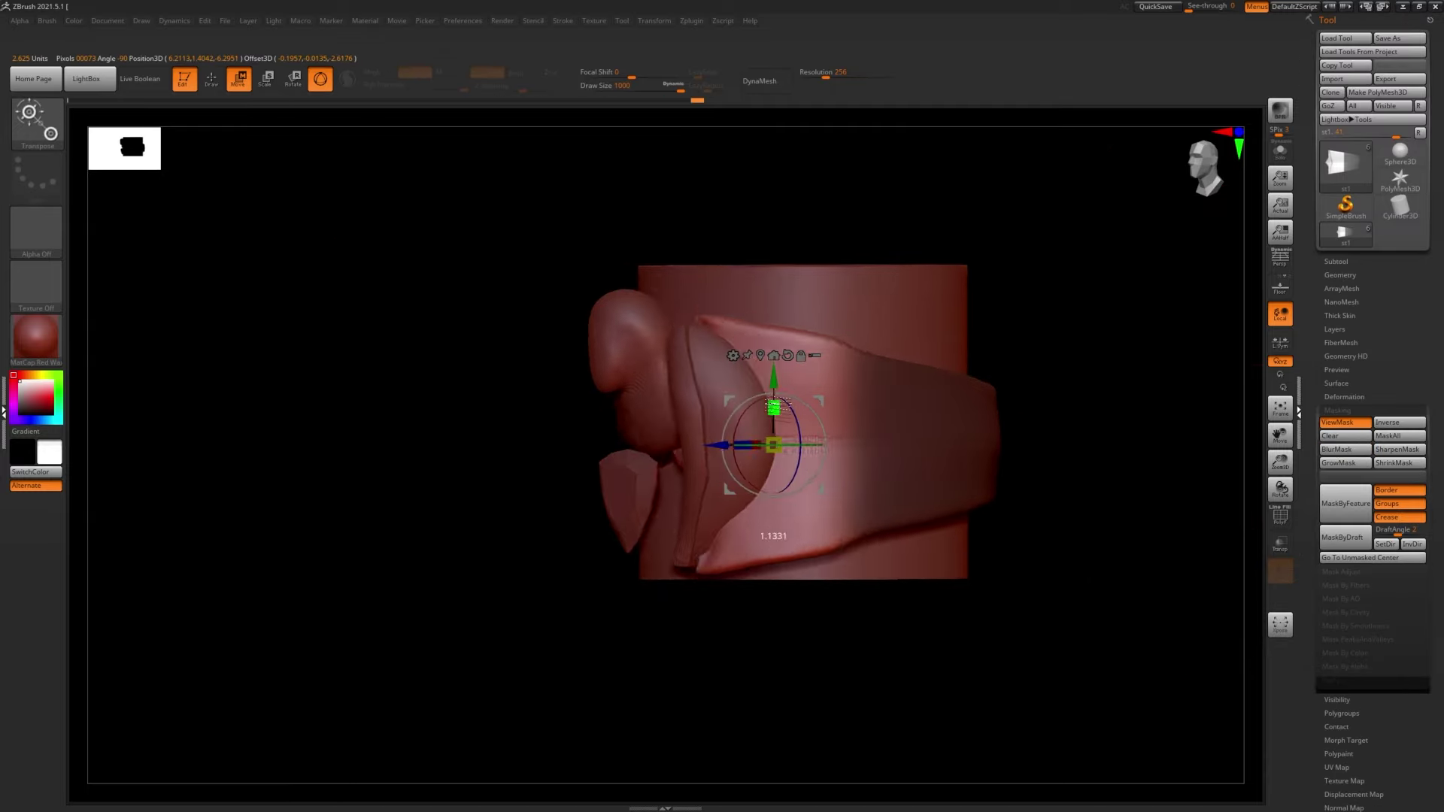
{"action": "key", "text": "q"}
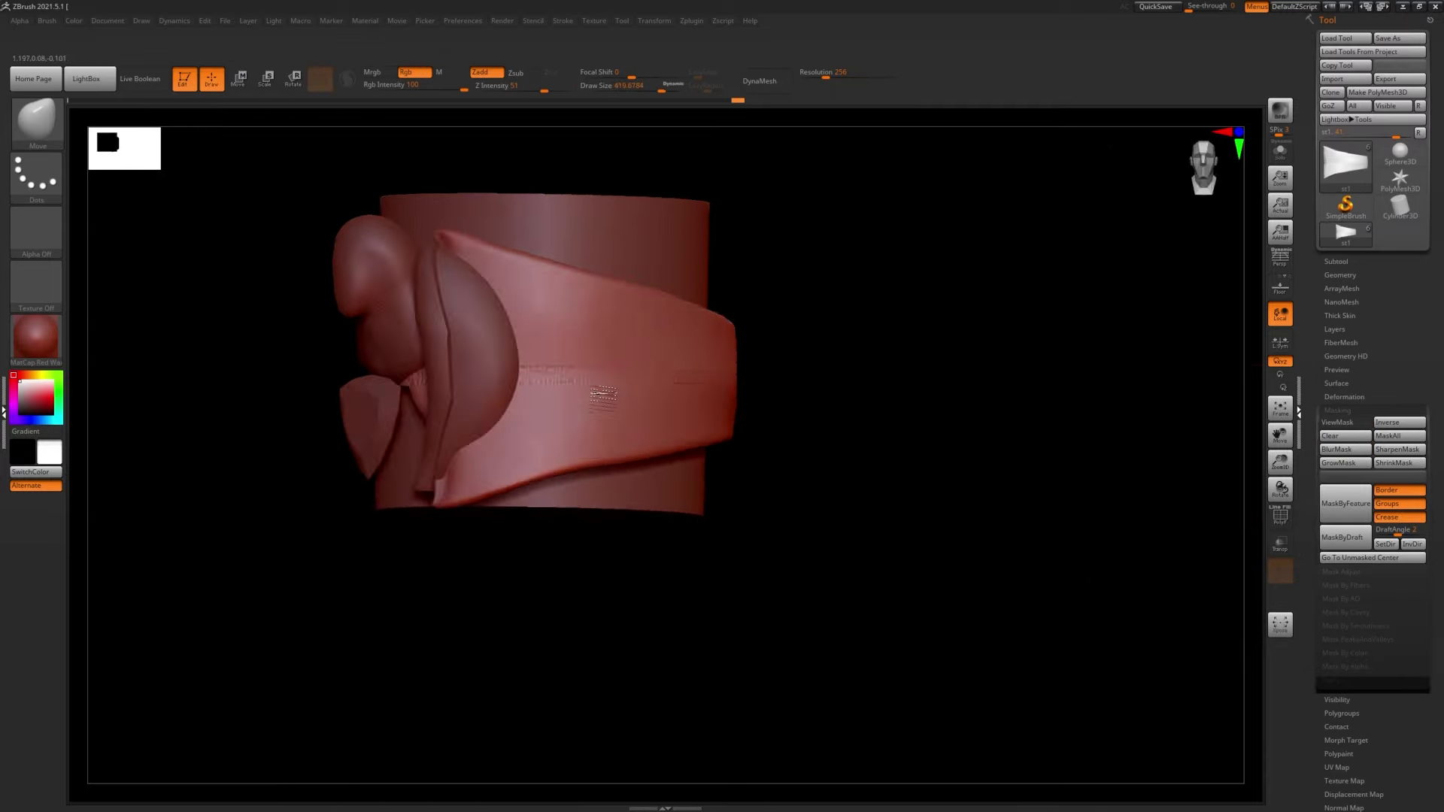
{"action": "left_click_drag", "start_coordinate": [1192, 402], "coordinate": [1063, 380]}
{"action": "mouse_move", "coordinate": [557, 305]}
{"action": "left_mouse_down"}
{"action": "mouse_move", "coordinate": [682, 361]}
{"action": "mouse_move", "coordinate": [741, 509]}
{"action": "left_mouse_up"}
- Reduce the brush size to about 226 and orbit to a side view of the ring
{"action": "key", "text": "s"}
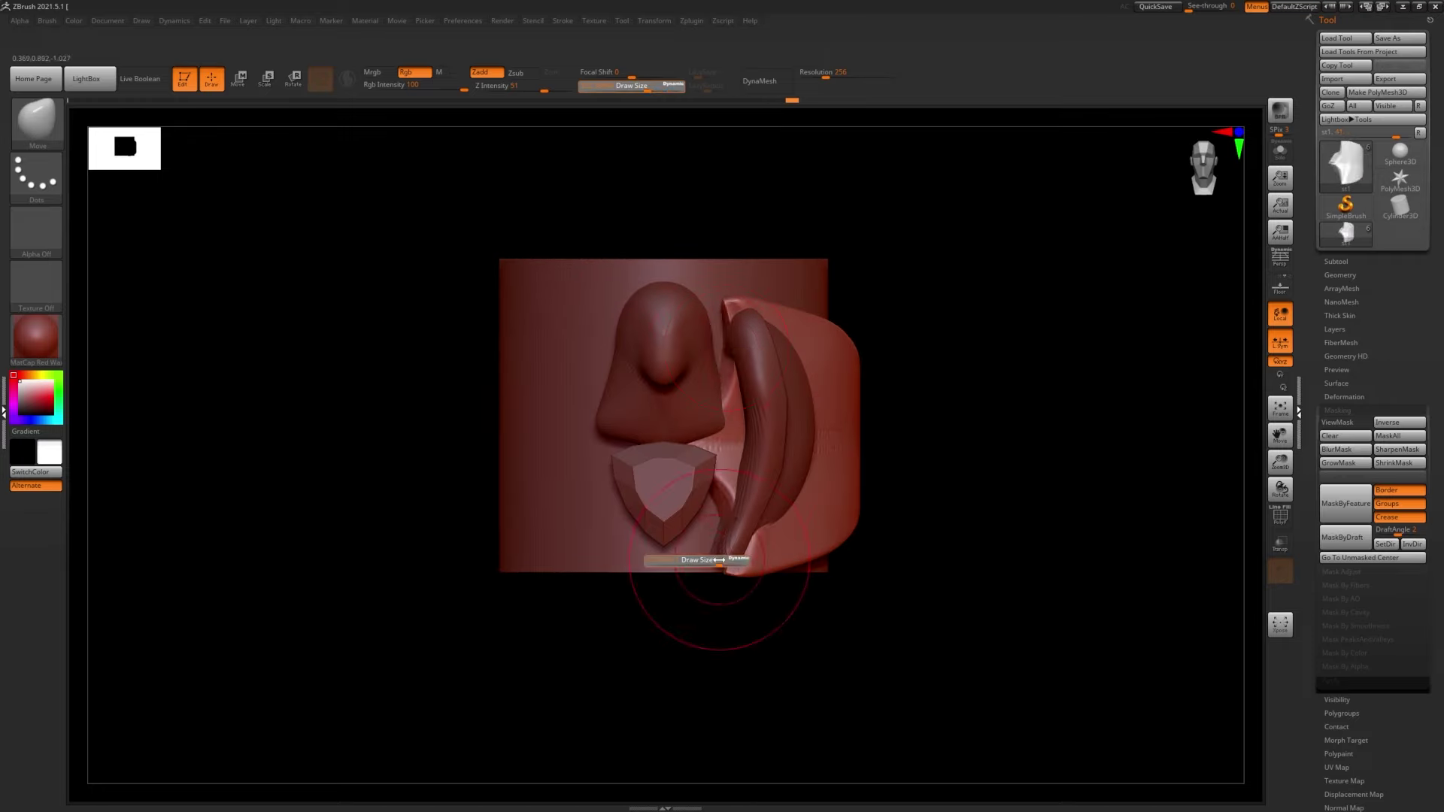
{"action": "left_click_drag", "start_coordinate": [868, 353], "coordinate": [655, 313]}
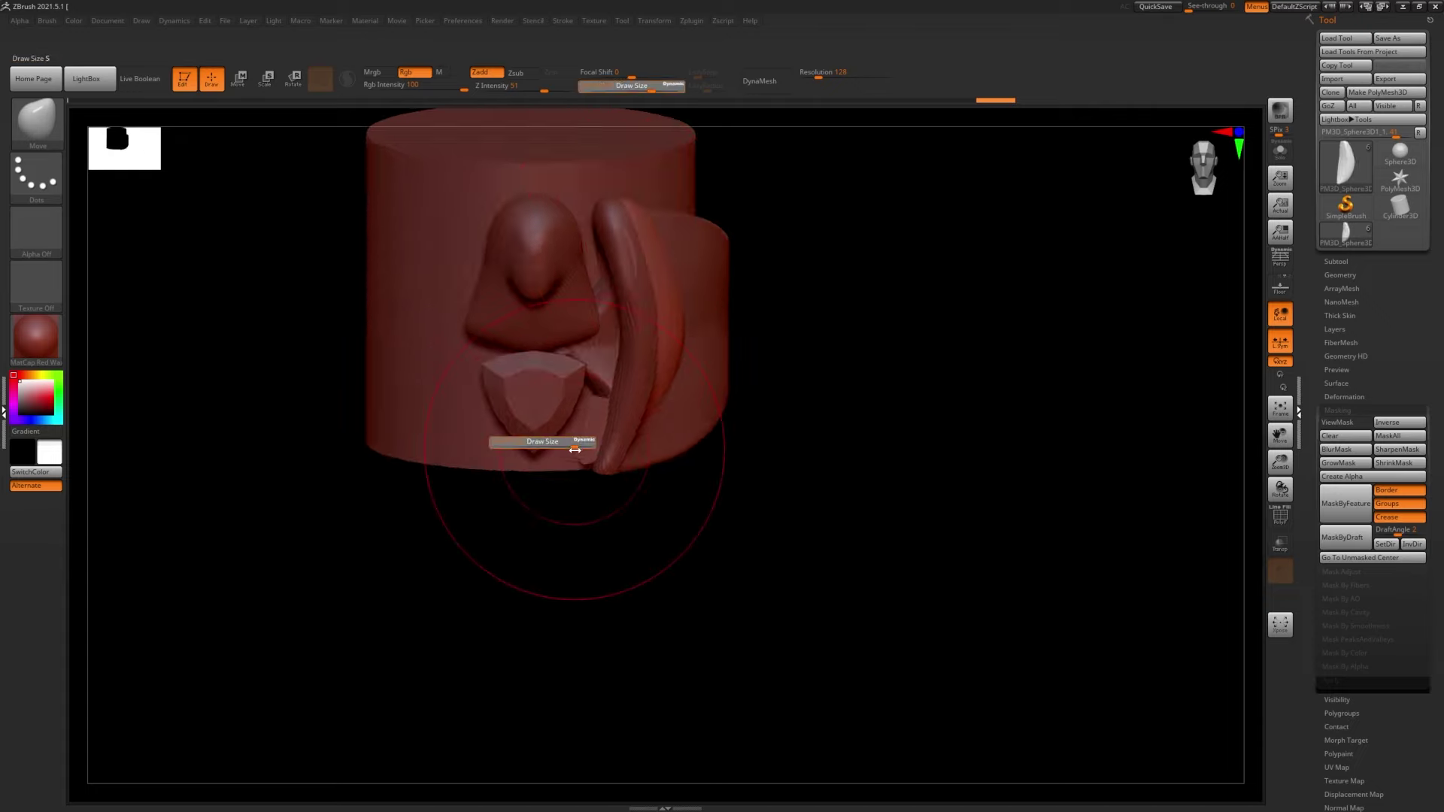
{"action": "mouse_move", "coordinate": [575, 449]}
{"action": "left_mouse_down"}
{"action": "mouse_move", "coordinate": [685, 366]}
{"action": "mouse_move", "coordinate": [619, 370]}
{"action": "left_mouse_up"}
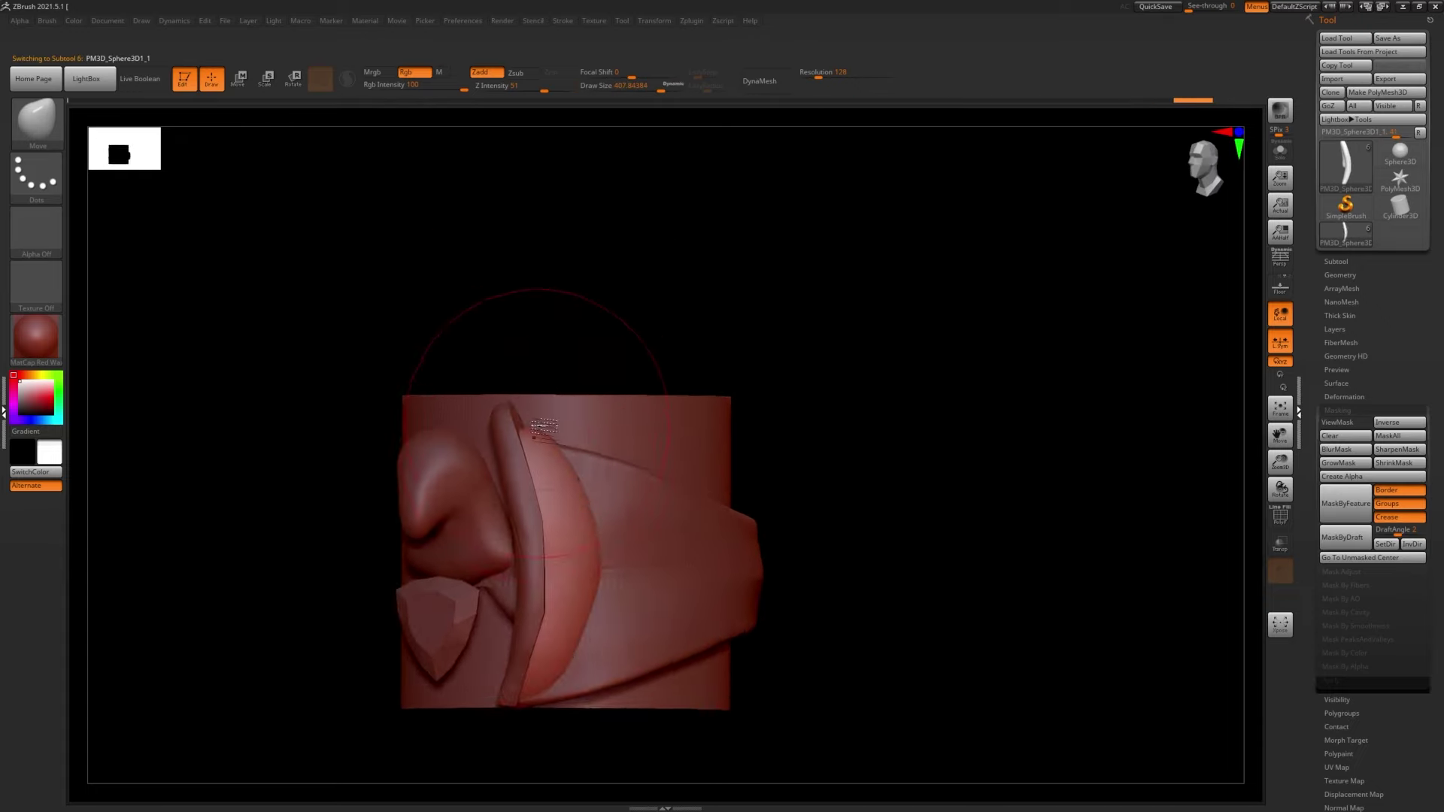
{"action": "mouse_move", "coordinate": [543, 427]}
{"action": "left_mouse_down"}
{"action": "mouse_move", "coordinate": [610, 467]}
{"action": "mouse_move", "coordinate": [581, 480]}
{"action": "left_mouse_up"}
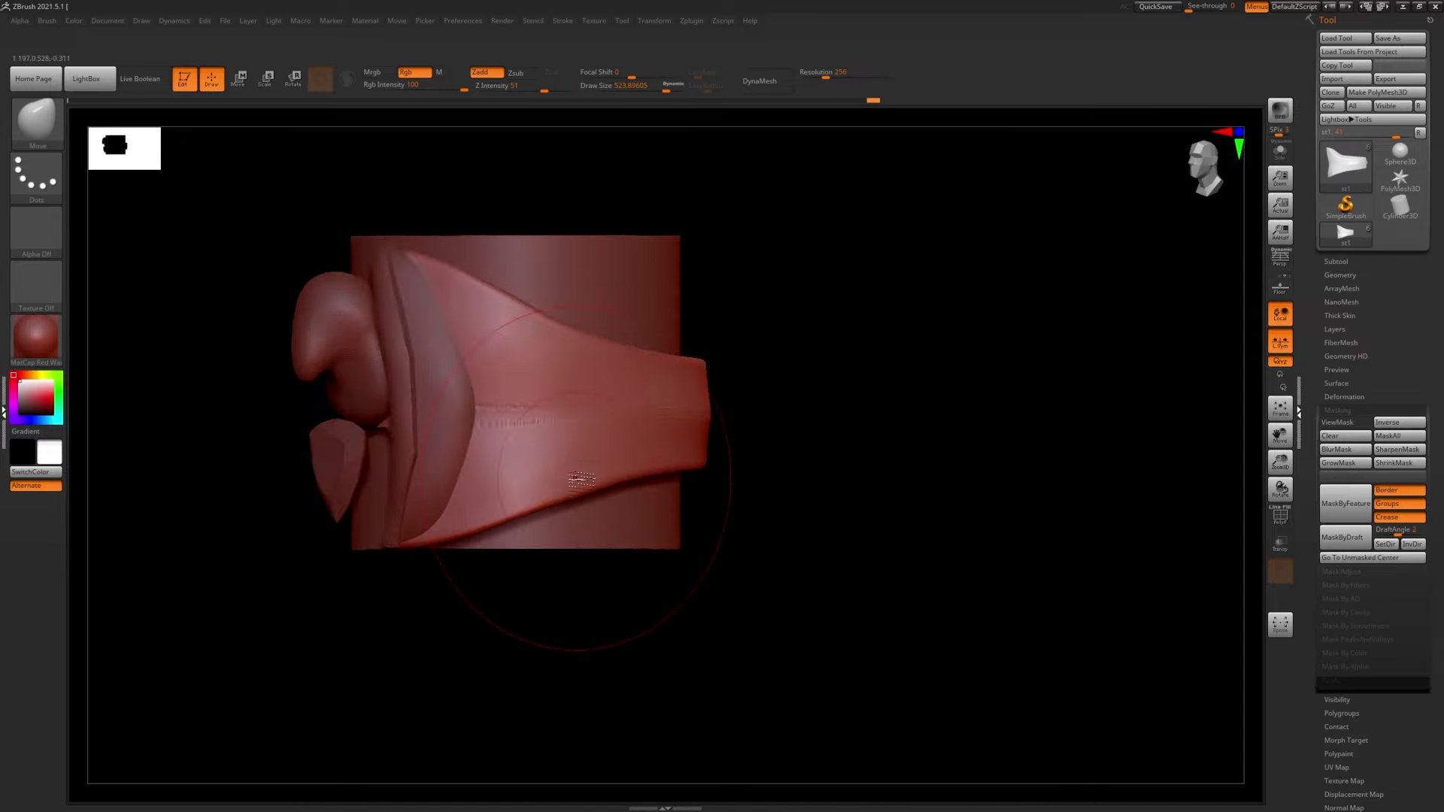
- Reposition the curved band and ring body st1 with the gizmo, then resume sculpting
{"action": "left_click_drag", "start_coordinate": [575, 405], "coordinate": [547, 452], "text": "shift"}
{"action": "key", "text": "w"}
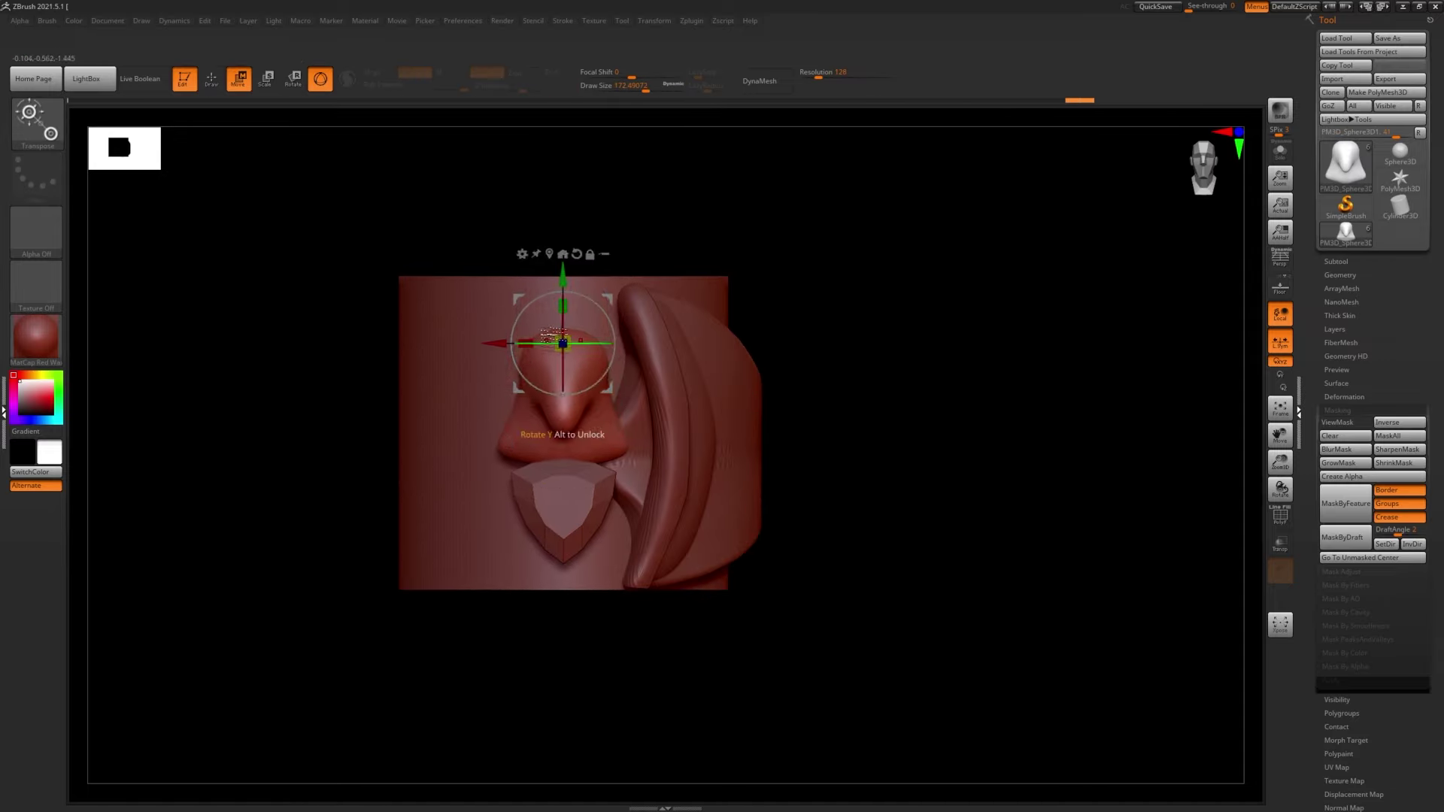
{"action": "left_click_drag", "start_coordinate": [564, 338], "coordinate": [511, 342], "text": "alt"}
{"action": "left_click", "coordinate": [514, 339], "text": "alt"}
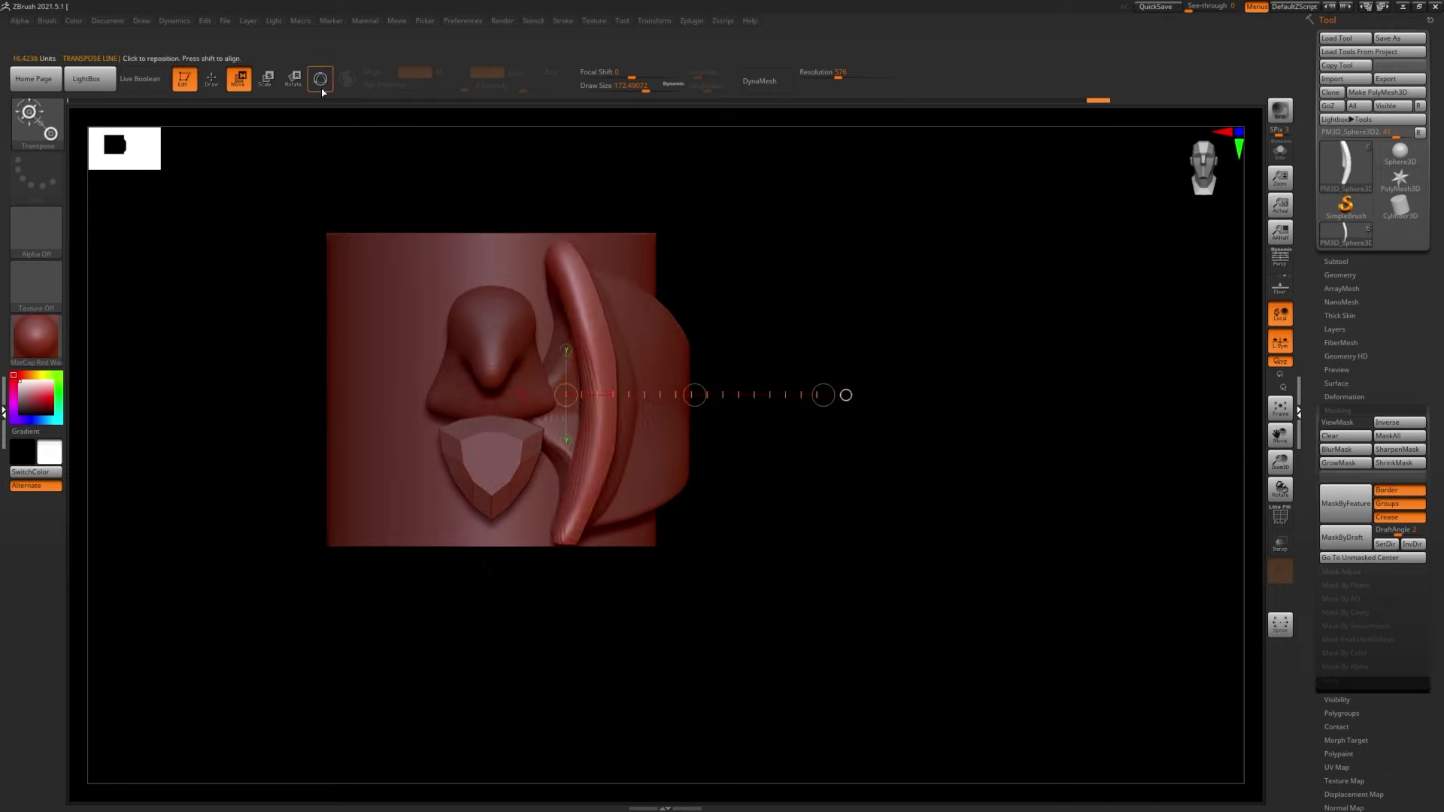
{"action": "left_click_drag", "start_coordinate": [865, 421], "coordinate": [812, 406], "text": "shift"}
{"action": "left_click", "coordinate": [704, 404], "text": "alt"}
{"action": "key", "text": "q"}
- Adjust the curved band with the Gizmo 3D, checking it from above and the side
{"action": "left_click_drag", "start_coordinate": [715, 435], "coordinate": [679, 482], "text": "alt"}
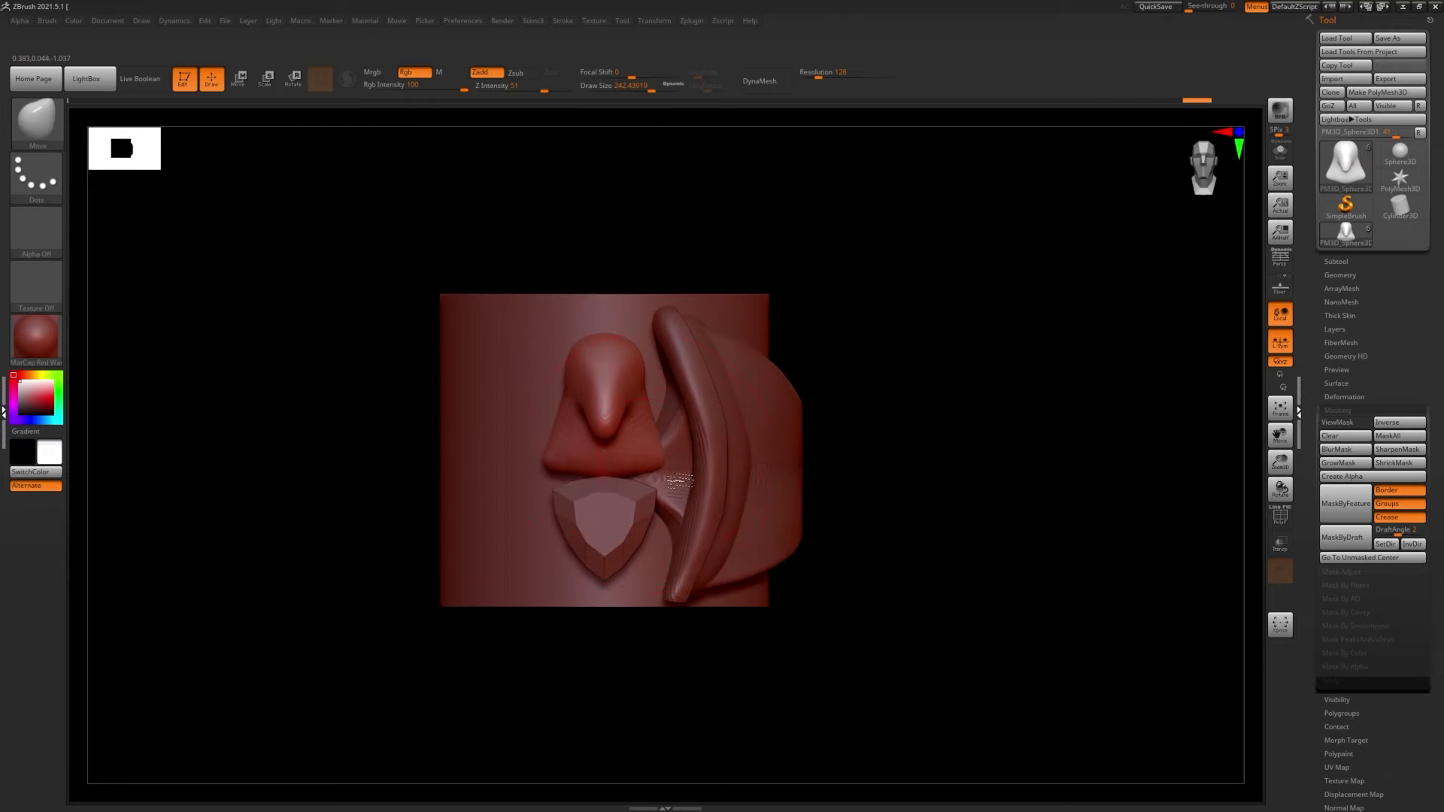
{"action": "left_click_drag", "start_coordinate": [531, 460], "coordinate": [644, 332]}
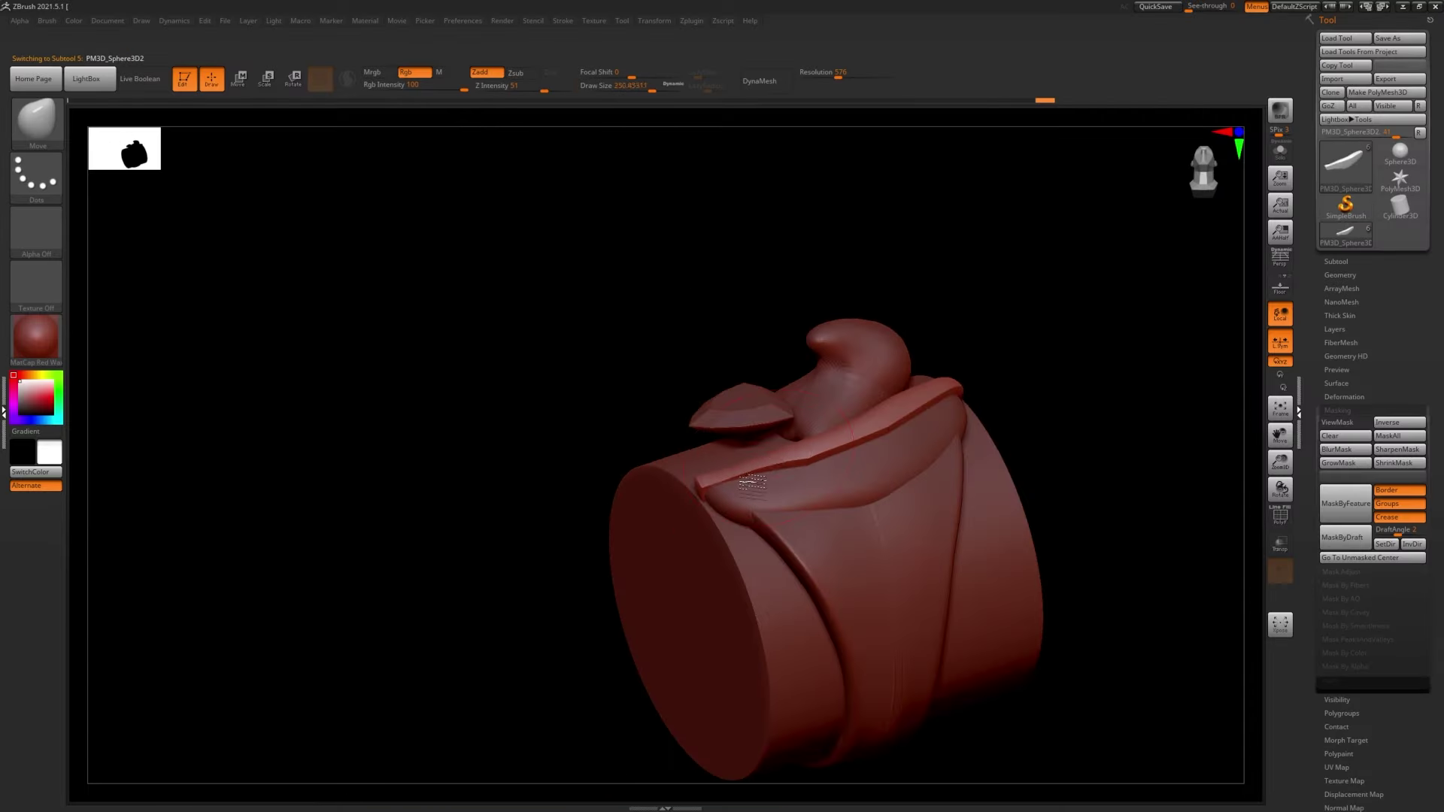
{"action": "right_click_drag", "start_coordinate": [654, 474], "coordinate": [768, 517]}
{"action": "key", "text": "w"}
{"action": "key", "text": "y"}
{"action": "left_click_drag", "start_coordinate": [1027, 490], "coordinate": [741, 404]}
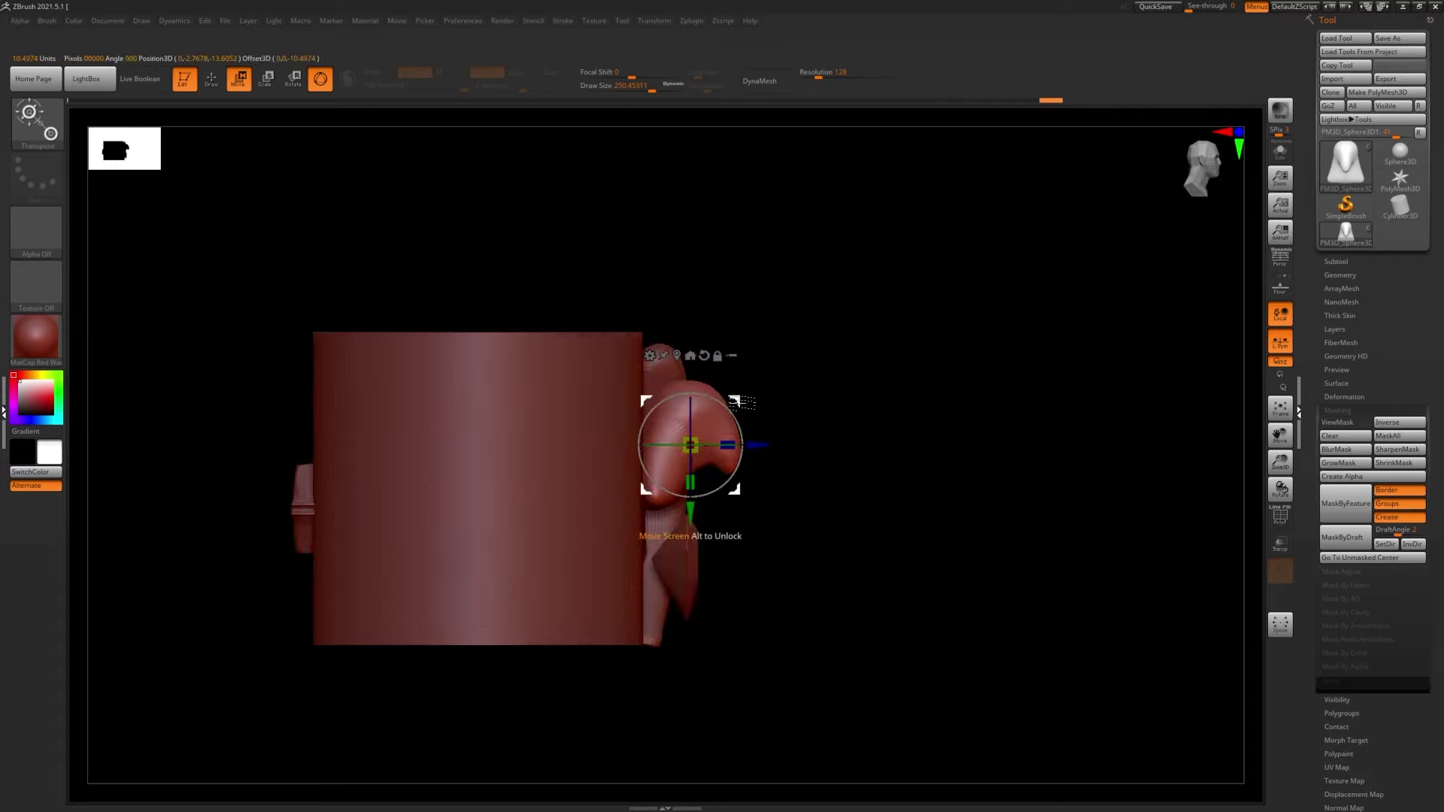
{"action": "key", "text": "q"}
{"action": "mouse_move", "coordinate": [659, 519]}
{"action": "right_mouse_down"}
{"action": "mouse_move", "coordinate": [660, 480]}
{"action": "mouse_move", "coordinate": [603, 419]}
{"action": "mouse_move", "coordinate": [741, 419]}
{"action": "mouse_move", "coordinate": [807, 436]}
{"action": "mouse_move", "coordinate": [645, 442]}
{"action": "mouse_move", "coordinate": [588, 516]}
{"action": "right_mouse_up"}
- Make ring body st1 active and save the ring tool, replacing the existing file
{"action": "key", "text": "s"}
{"action": "left_click", "coordinate": [644, 442], "text": "alt"}
{"action": "left_click", "coordinate": [589, 516], "text": "alt"}
{"action": "mouse_move", "coordinate": [584, 606]}
{"action": "right_mouse_down"}
{"action": "mouse_move", "coordinate": [825, 439]}
{"action": "mouse_move", "coordinate": [491, 455]}
{"action": "mouse_move", "coordinate": [461, 410]}
{"action": "mouse_move", "coordinate": [511, 376]}
{"action": "mouse_move", "coordinate": [447, 548]}
{"action": "mouse_move", "coordinate": [603, 431]}
{"action": "mouse_move", "coordinate": [483, 376]}
{"action": "right_mouse_up"}
{"action": "key", "text": "ctrl+s"}
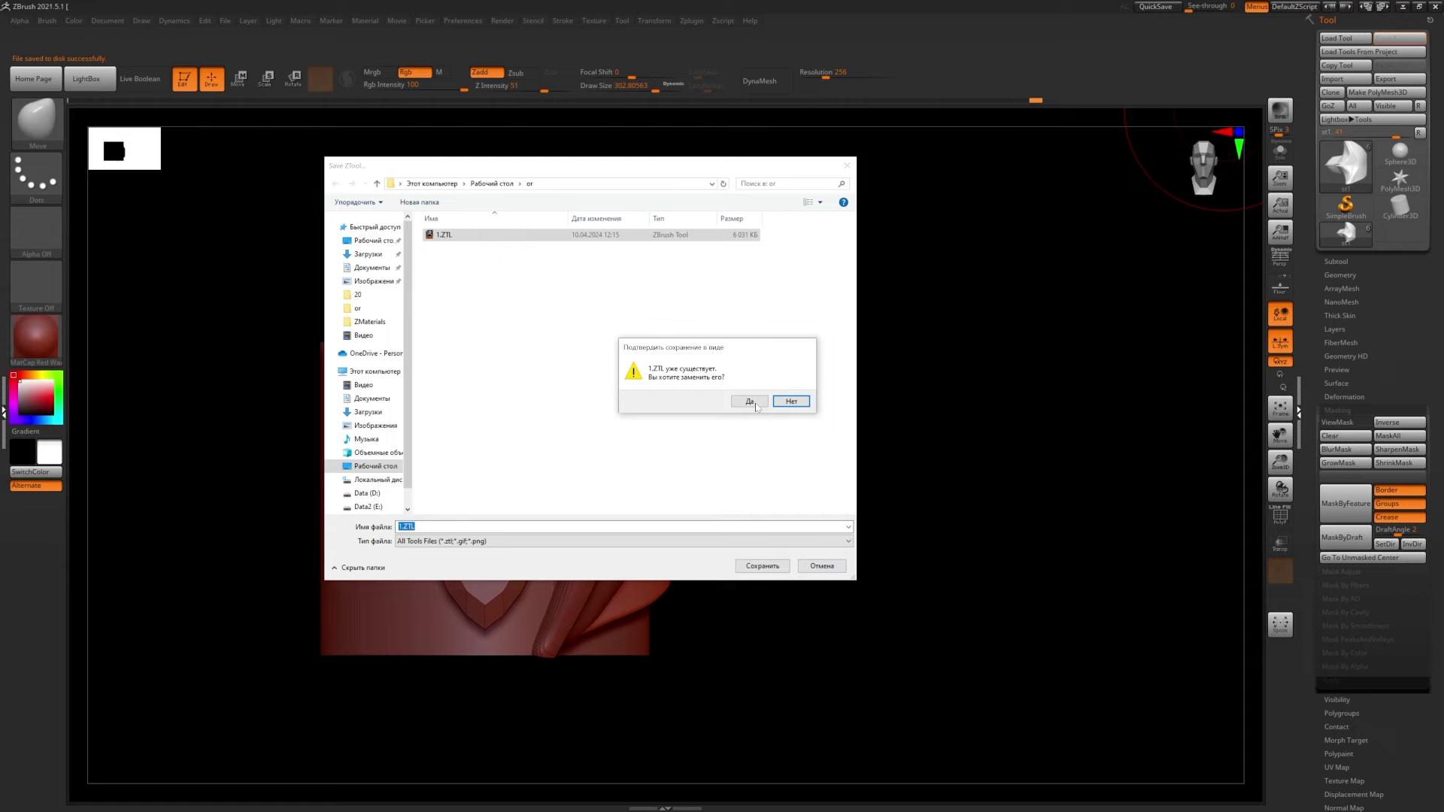
{"action": "left_click", "coordinate": [750, 401]}
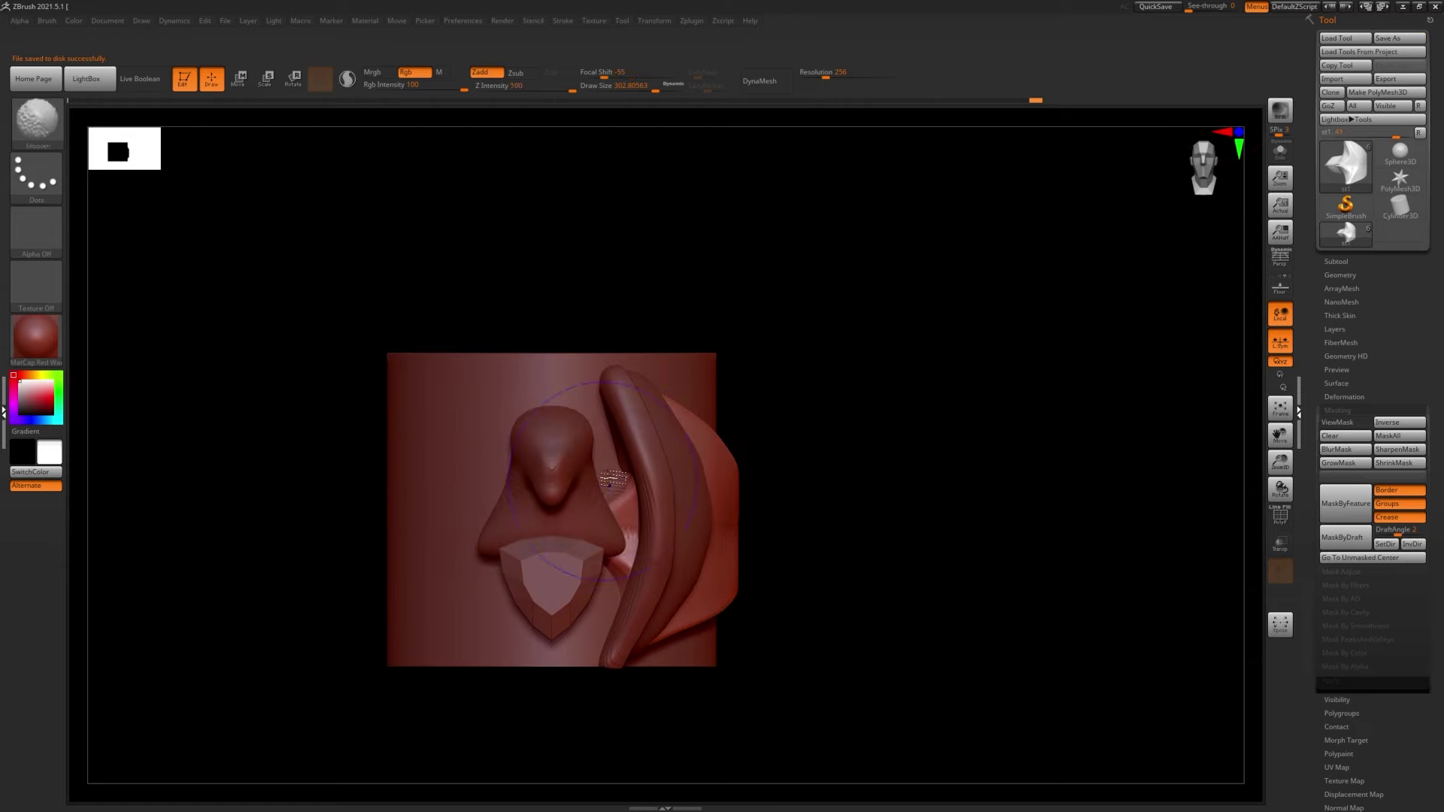
- Mask the left half of the eagle head and rotate it into place with the gizmo
{"action": "key", "text": "w"}
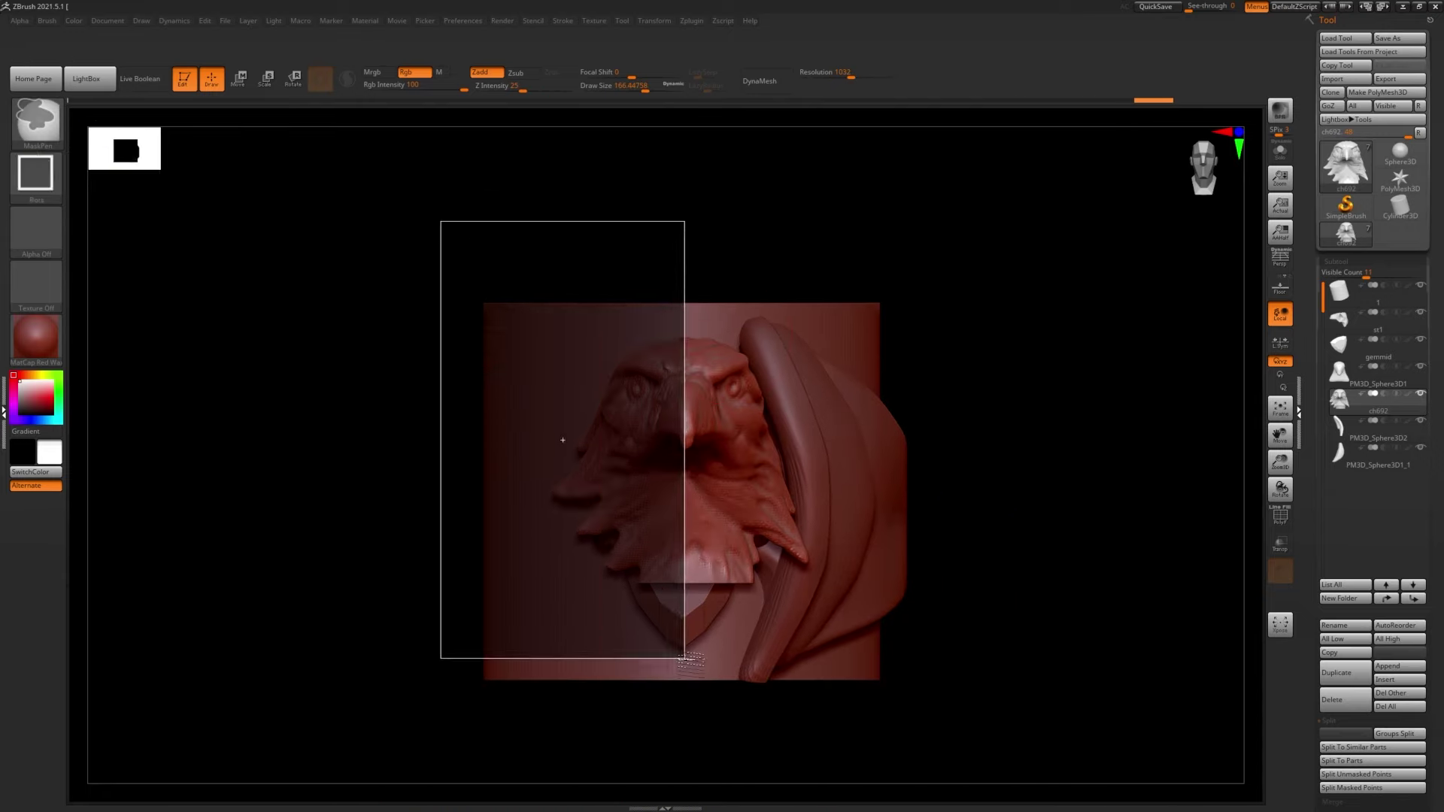
{"action": "left_click_drag", "start_coordinate": [685, 658], "coordinate": [684, 658], "text": "ctrl"}
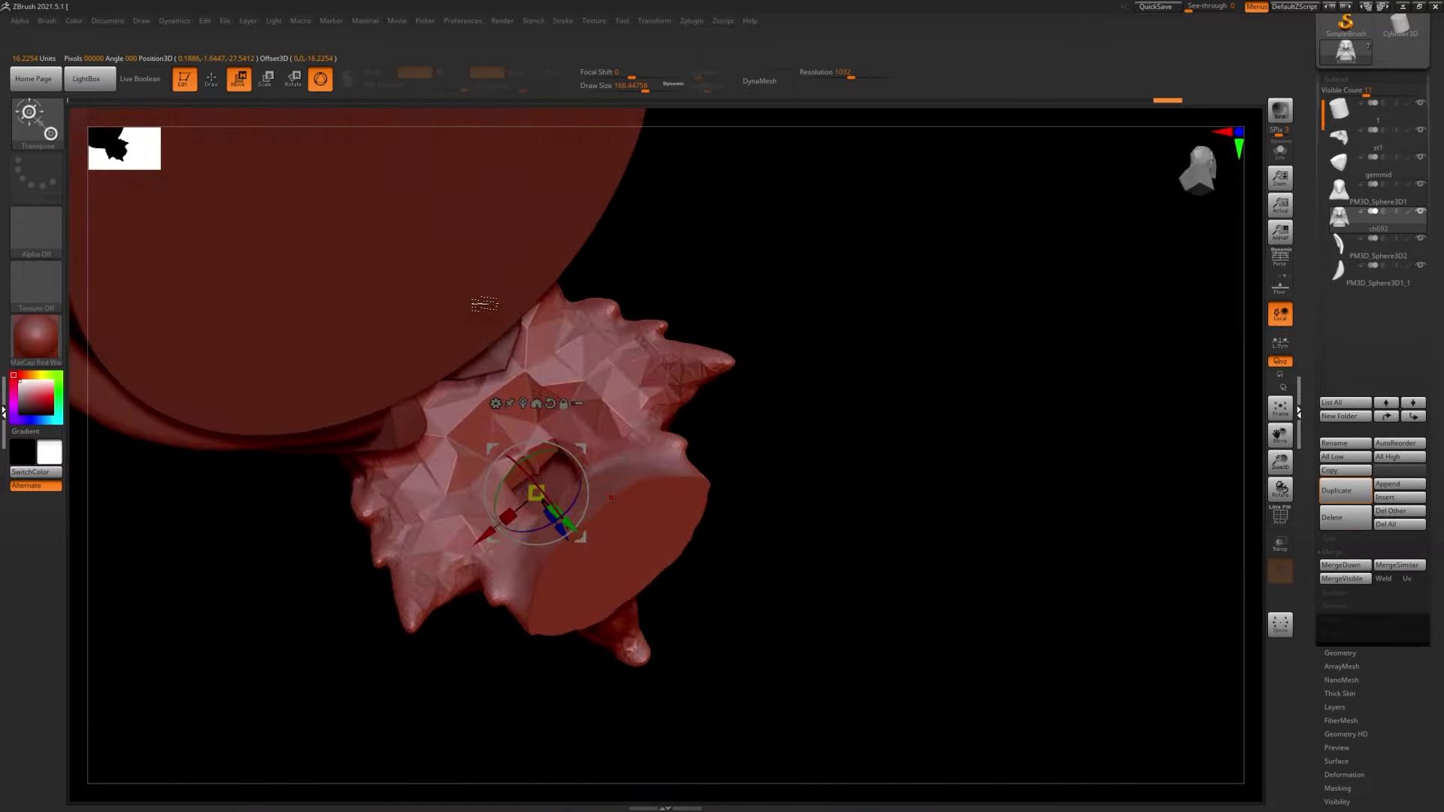
{"action": "left_click", "coordinate": [48, 139]}
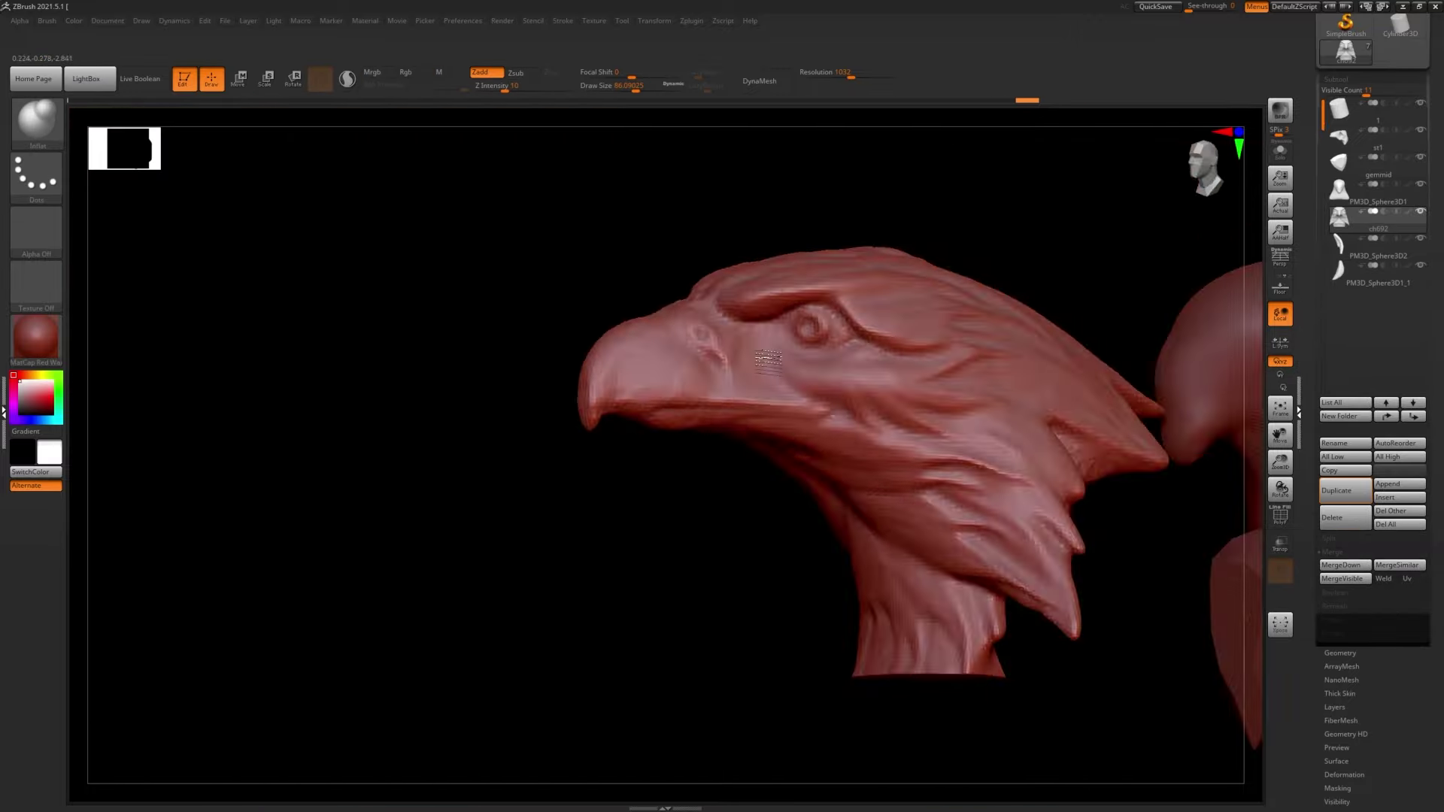
{"action": "key", "text": "w"}
{"action": "mouse_move", "coordinate": [643, 374]}
{"action": "left_mouse_down"}
{"action": "mouse_move", "coordinate": [763, 368]}
{"action": "mouse_move", "coordinate": [301, 113]}
{"action": "left_mouse_up"}
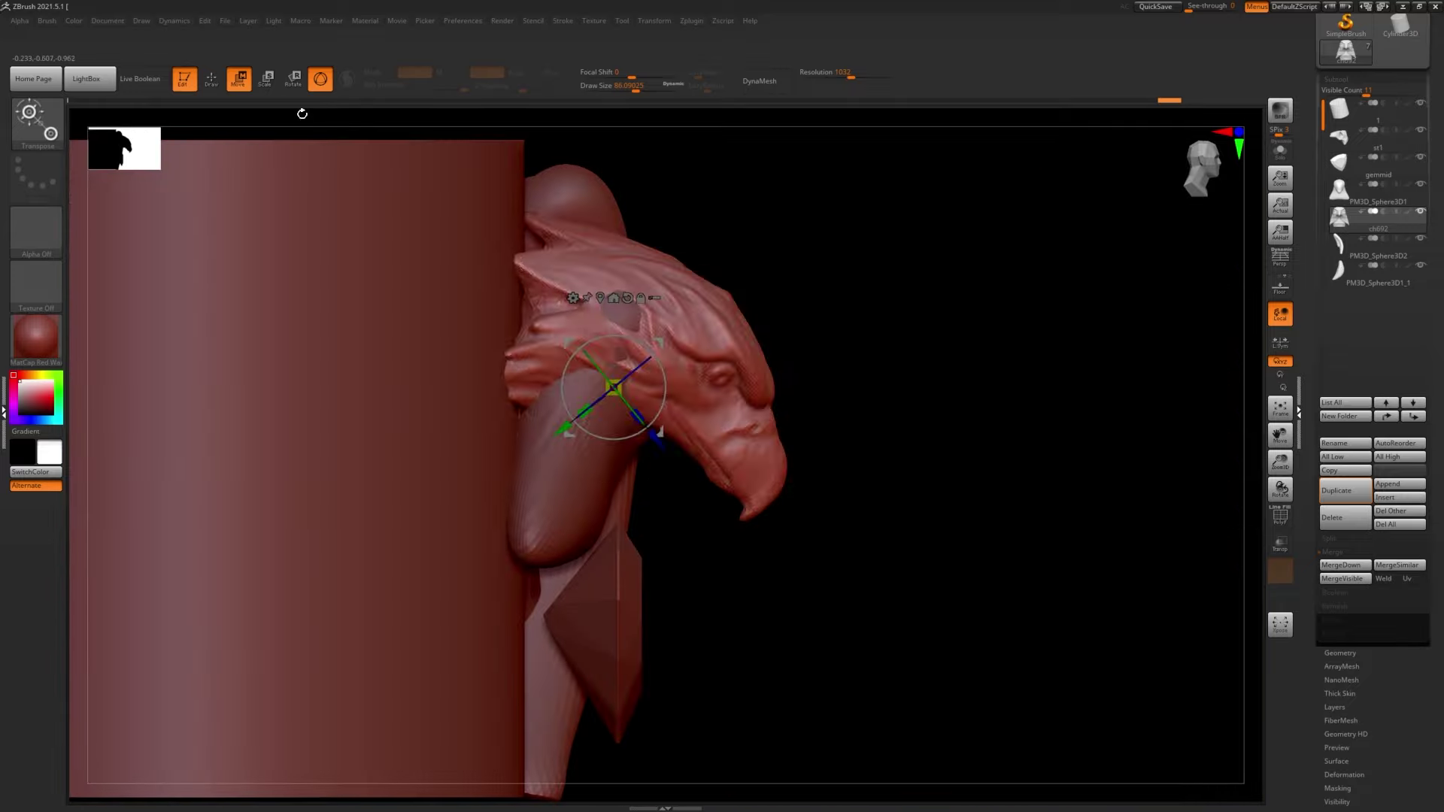
{"action": "key", "text": "q"}
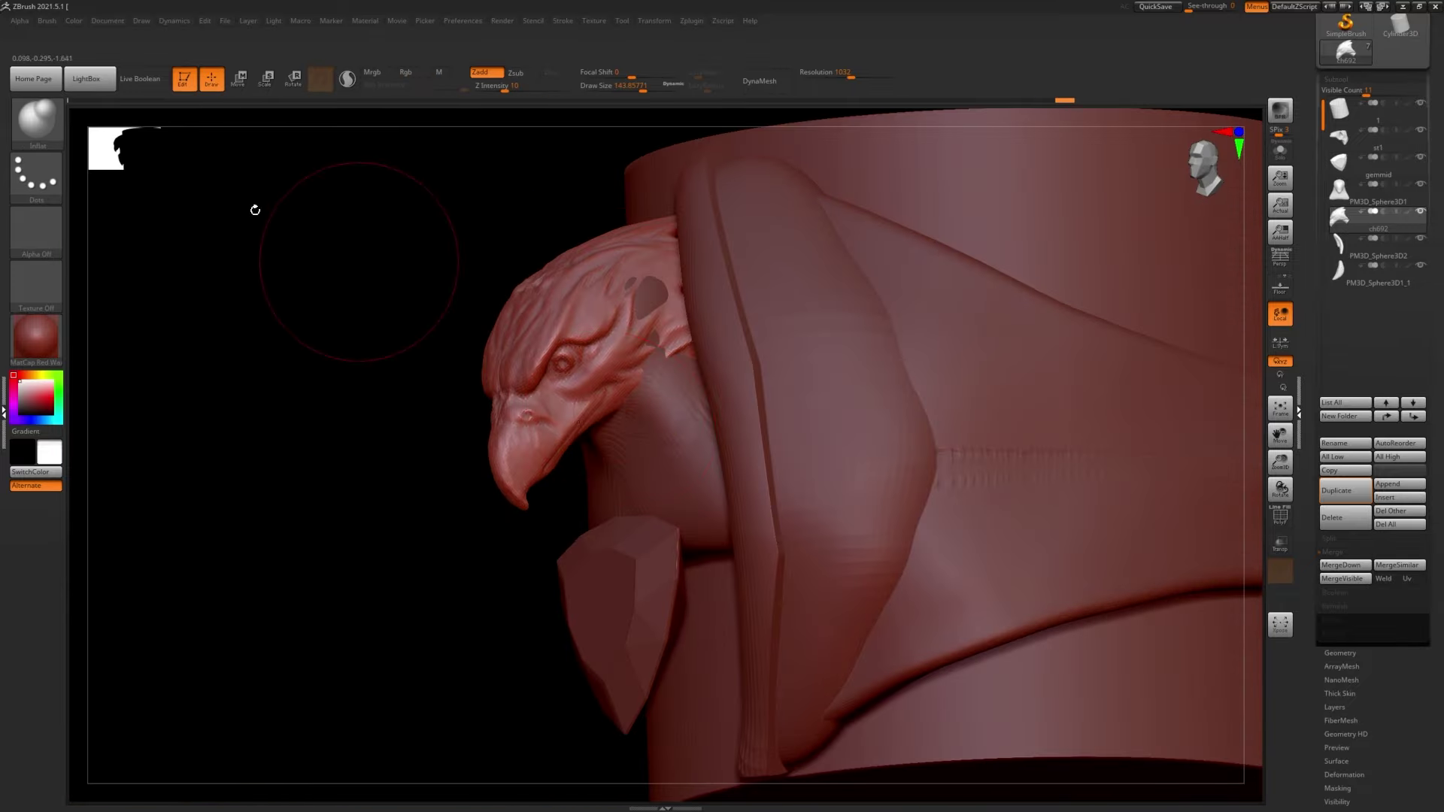
{"action": "mouse_move", "coordinate": [589, 396]}
{"action": "right_mouse_down"}
{"action": "mouse_move", "coordinate": [607, 349]}
{"action": "mouse_move", "coordinate": [604, 395]}
{"action": "mouse_move", "coordinate": [635, 332]}
{"action": "mouse_move", "coordinate": [609, 387]}
{"action": "mouse_move", "coordinate": [627, 427]}
{"action": "mouse_move", "coordinate": [564, 483]}
{"action": "mouse_move", "coordinate": [628, 477]}
{"action": "mouse_move", "coordinate": [516, 426]}
{"action": "mouse_move", "coordinate": [659, 416]}
{"action": "right_mouse_up"}
- Switch between PM3D_Sphere3D1 and eagle head ch692, enlarging the smoothing brush
{"action": "left_click", "coordinate": [604, 395], "text": "alt"}
{"action": "left_click", "coordinate": [609, 387], "text": "alt"}
{"action": "left_click", "coordinate": [516, 425], "text": "alt"}
{"action": "key", "text": "s"}
{"action": "mouse_move", "coordinate": [608, 408]}
{"action": "right_mouse_down"}
{"action": "mouse_move", "coordinate": [651, 473]}
{"action": "mouse_move", "coordinate": [620, 502]}
{"action": "mouse_move", "coordinate": [382, 448]}
{"action": "right_mouse_up"}
{"action": "key", "text": "s"}
{"action": "key", "text": "s"}
{"action": "left_click", "coordinate": [443, 472], "text": "alt"}
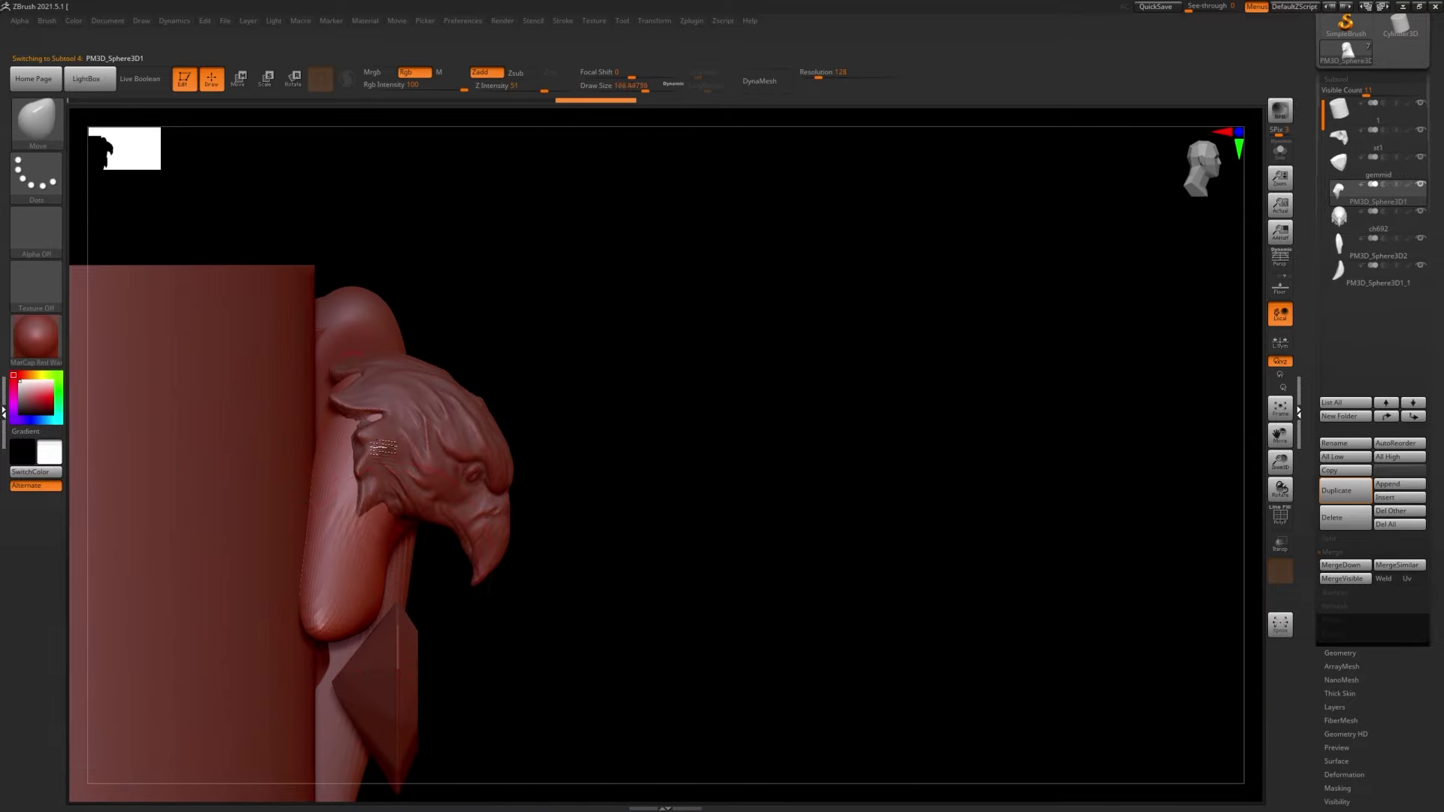
- Make the eagle head active and carve its profile with the DamStandard brush
{"action": "mouse_move", "coordinate": [388, 534]}
{"action": "right_mouse_down"}
{"action": "mouse_move", "coordinate": [584, 546]}
{"action": "mouse_move", "coordinate": [606, 472]}
{"action": "mouse_move", "coordinate": [572, 477]}
{"action": "mouse_move", "coordinate": [645, 477]}
{"action": "mouse_move", "coordinate": [547, 529]}
{"action": "mouse_move", "coordinate": [572, 509]}
{"action": "right_mouse_up"}
{"action": "left_click", "coordinate": [595, 511], "text": "alt"}
{"action": "key", "text": "s"}
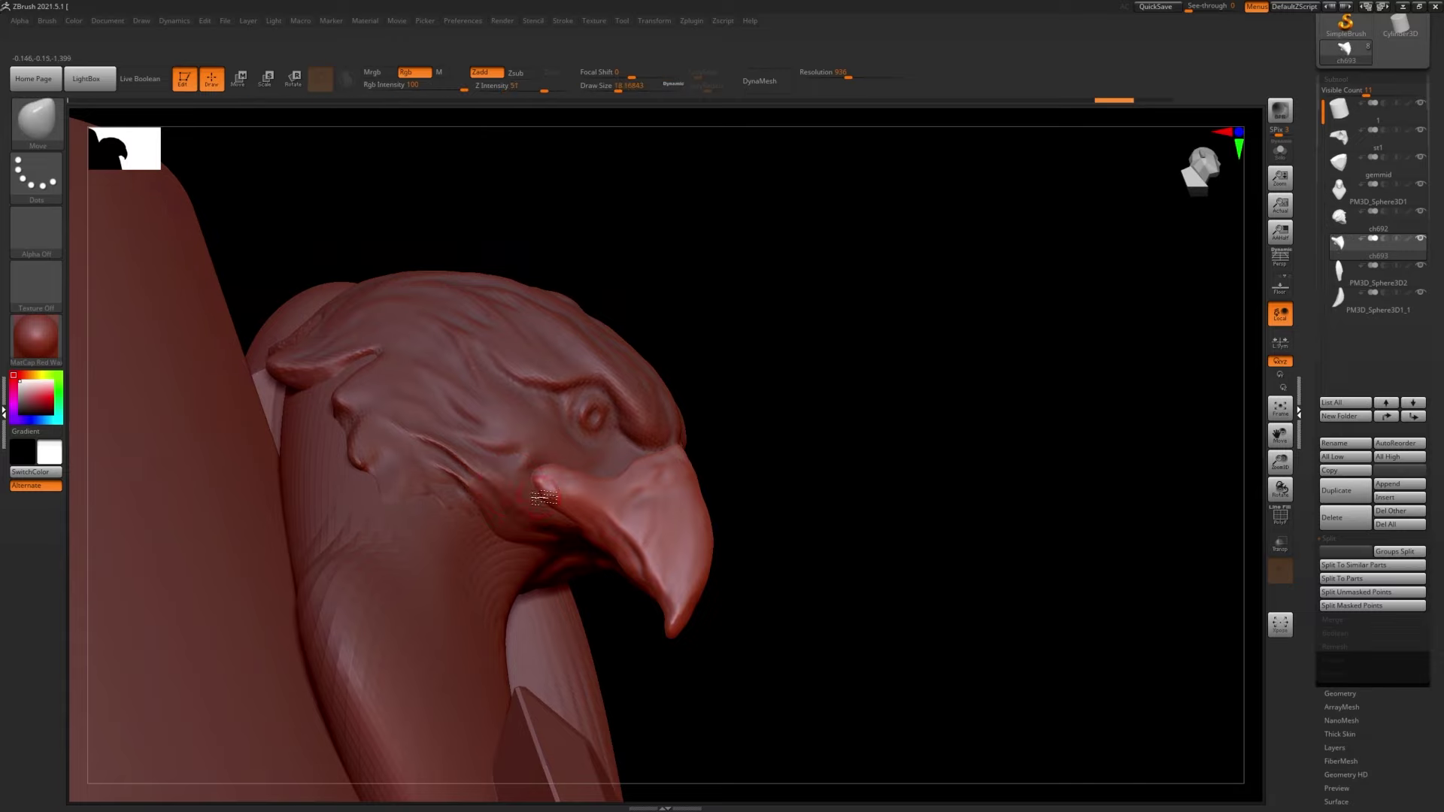
{"action": "mouse_move", "coordinate": [541, 497]}
{"action": "right_mouse_down"}
{"action": "mouse_move", "coordinate": [601, 590]}
{"action": "mouse_move", "coordinate": [618, 563]}
{"action": "right_mouse_up"}
{"action": "key", "text": "b"}
{"action": "key", "text": "d"}
{"action": "key", "text": "s"}
- Polish the surfaces with hPolish, then Solo the V-shaped part to view it from above
{"action": "mouse_move", "coordinate": [591, 470]}
{"action": "right_mouse_down"}
{"action": "mouse_move", "coordinate": [646, 437]}
{"action": "mouse_move", "coordinate": [509, 450]}
{"action": "mouse_move", "coordinate": [548, 515]}
{"action": "mouse_move", "coordinate": [548, 413]}
{"action": "mouse_move", "coordinate": [550, 426]}
{"action": "right_mouse_up"}
{"action": "key", "text": "b"}
{"action": "key", "text": "h"}
{"action": "key", "text": "p"}
{"action": "key", "text": "f"}
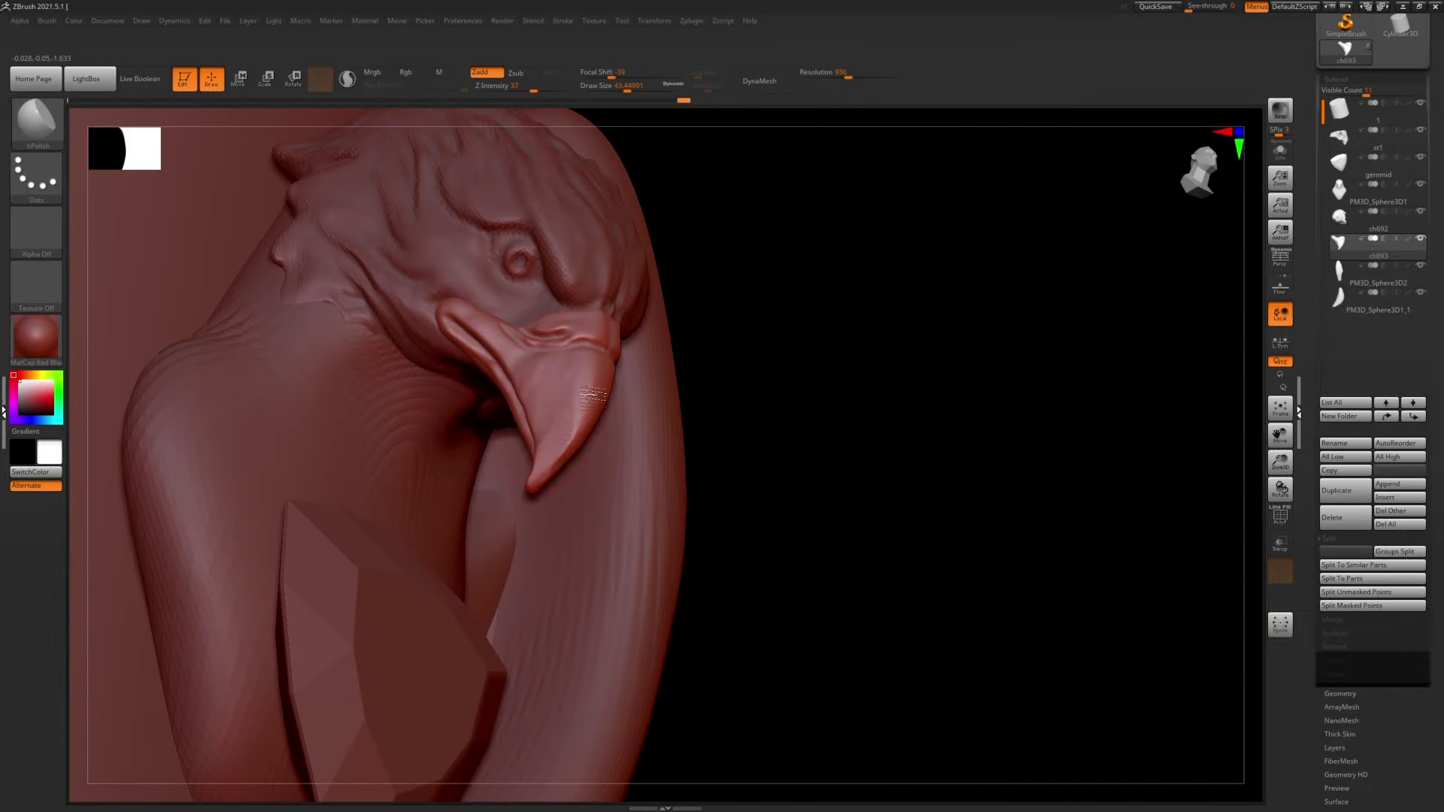
{"action": "left_click", "coordinate": [1280, 150]}
{"action": "right_click_drag", "start_coordinate": [496, 466], "coordinate": [541, 528]}
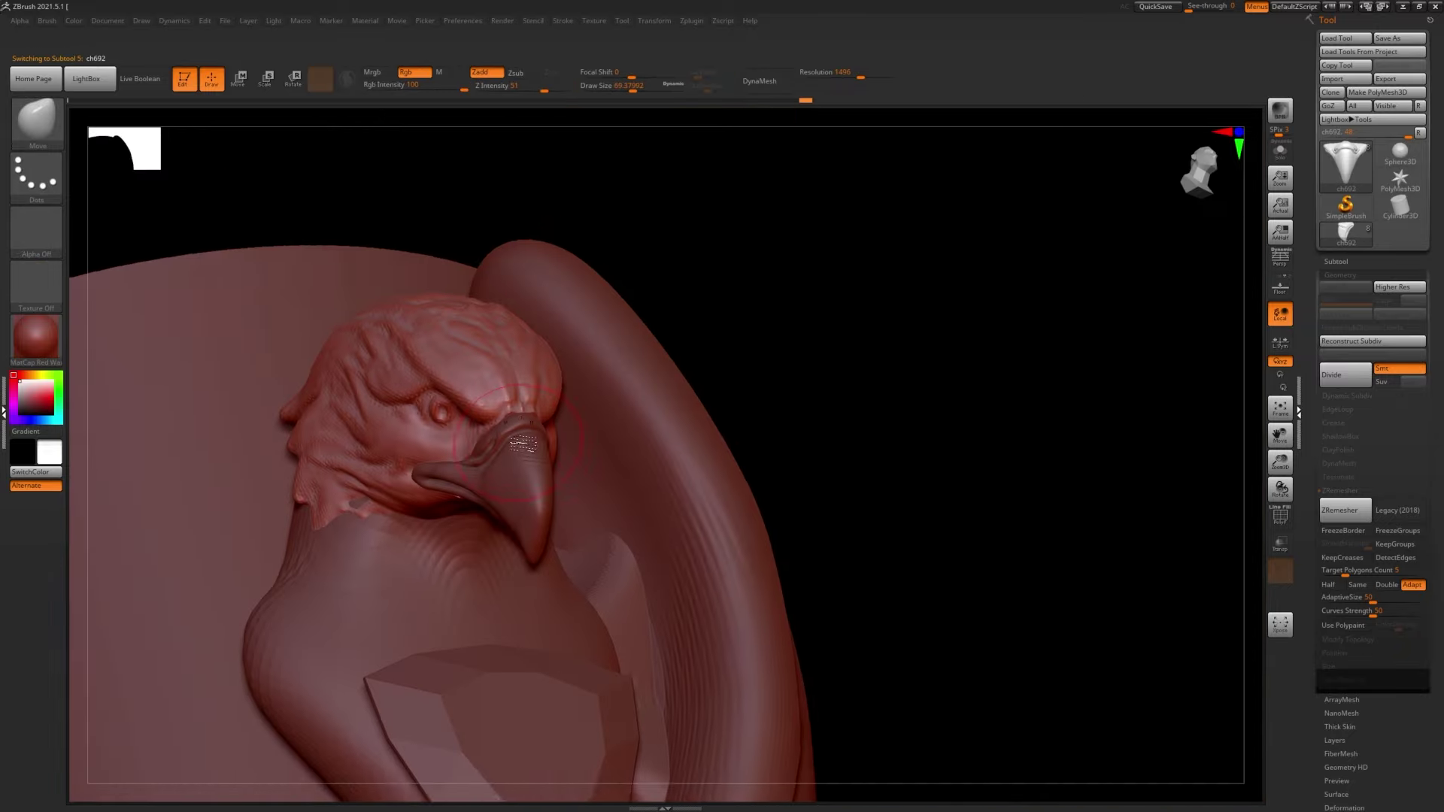
- Select the beak piece ch693 and toggle Solo to isolate and restore it
{"action": "mouse_move", "coordinate": [523, 444]}
{"action": "right_mouse_down"}
{"action": "mouse_move", "coordinate": [555, 423]}
{"action": "mouse_move", "coordinate": [539, 555]}
{"action": "mouse_move", "coordinate": [547, 522]}
{"action": "right_mouse_up"}
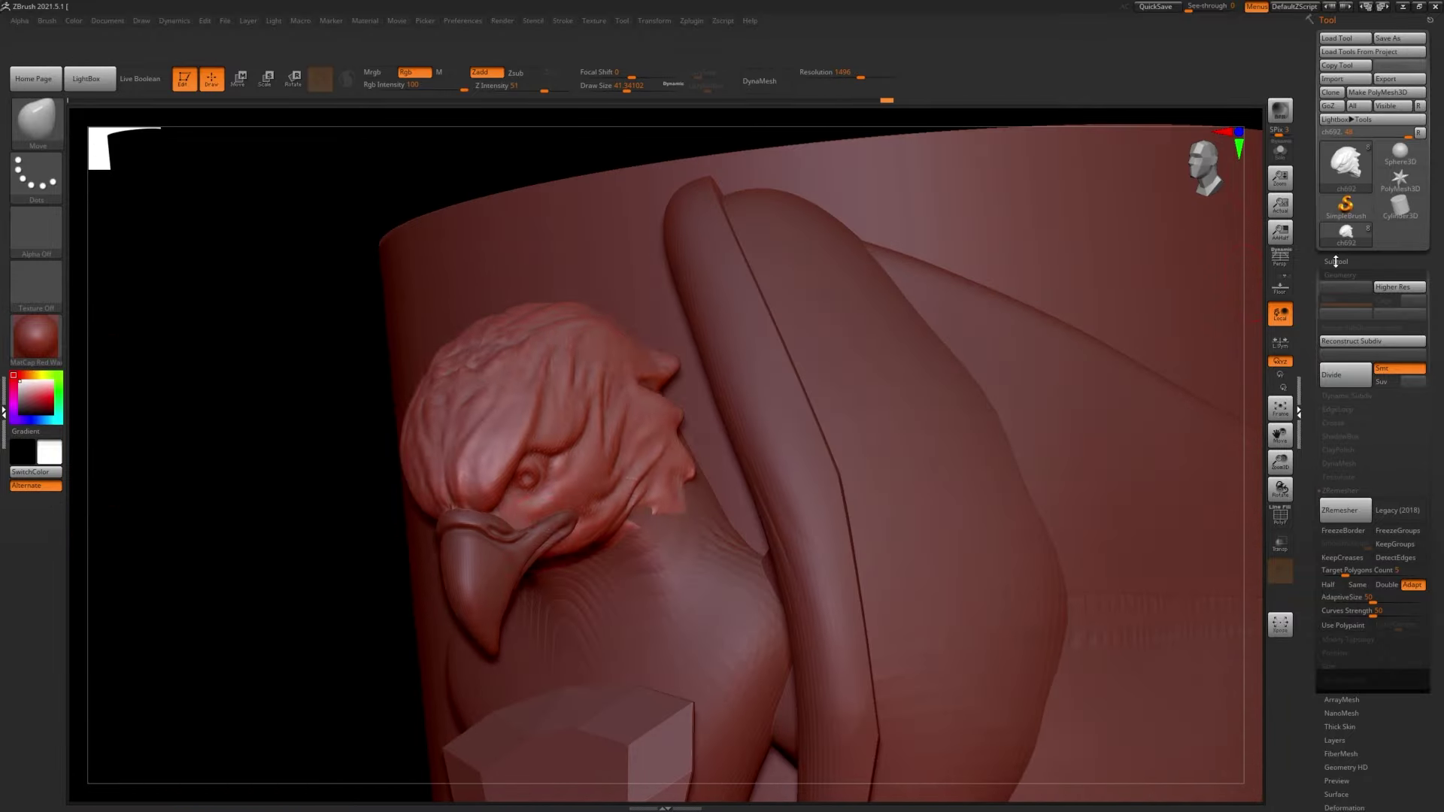
{"action": "left_click", "coordinate": [1336, 261]}
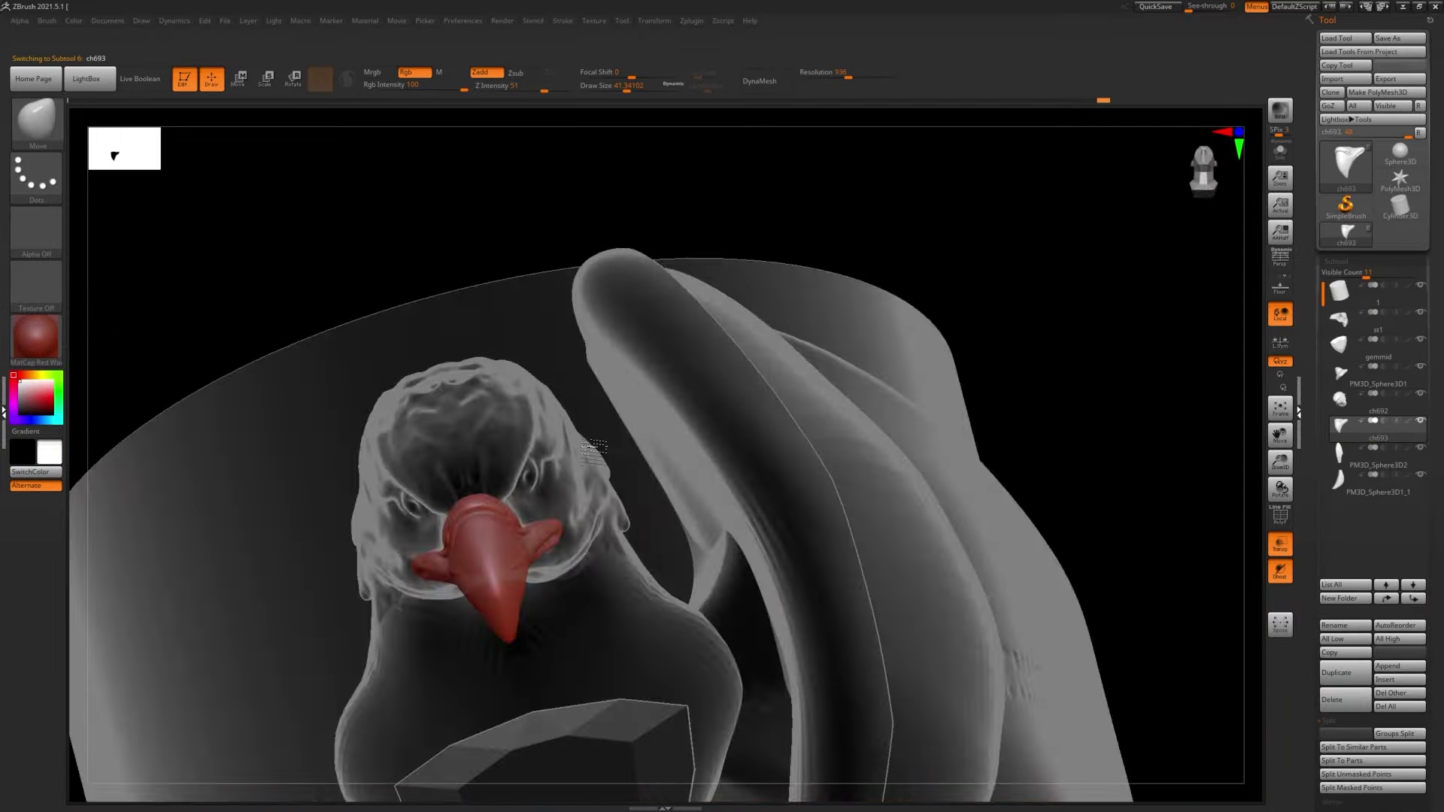
{"action": "right_click_drag", "start_coordinate": [549, 451], "coordinate": [572, 387]}
{"action": "key", "text": "ctrl+shift+s"}
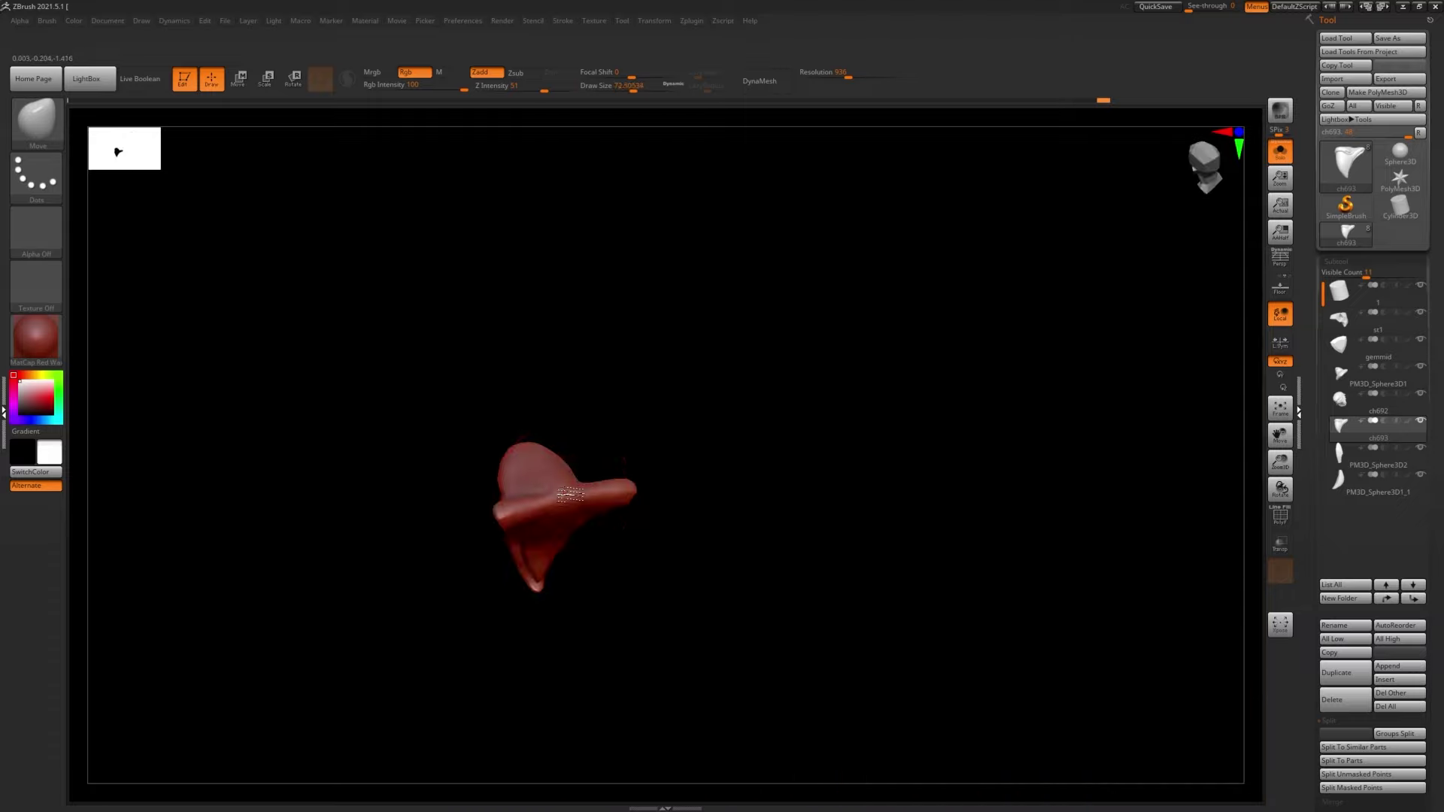
{"action": "key", "text": "ctrl+shift+s"}
- Reshape the beak in Solo view, then restore the full ring and select eagle head ch692
{"action": "mouse_move", "coordinate": [608, 511]}
{"action": "right_mouse_down"}
{"action": "mouse_move", "coordinate": [602, 453]}
{"action": "mouse_move", "coordinate": [547, 471]}
{"action": "mouse_move", "coordinate": [617, 569]}
{"action": "mouse_move", "coordinate": [733, 512]}
{"action": "right_mouse_up"}
{"action": "mouse_move", "coordinate": [670, 470]}
{"action": "right_mouse_down"}
{"action": "mouse_move", "coordinate": [493, 583]}
{"action": "mouse_move", "coordinate": [590, 413]}
{"action": "mouse_move", "coordinate": [506, 444]}
{"action": "mouse_move", "coordinate": [545, 579]}
{"action": "mouse_move", "coordinate": [516, 451]}
{"action": "mouse_move", "coordinate": [590, 391]}
{"action": "mouse_move", "coordinate": [599, 488]}
{"action": "mouse_move", "coordinate": [1216, 279]}
{"action": "mouse_move", "coordinate": [1053, 315]}
{"action": "mouse_move", "coordinate": [878, 324]}
{"action": "right_mouse_up"}
{"action": "left_click", "coordinate": [879, 324], "text": "alt"}
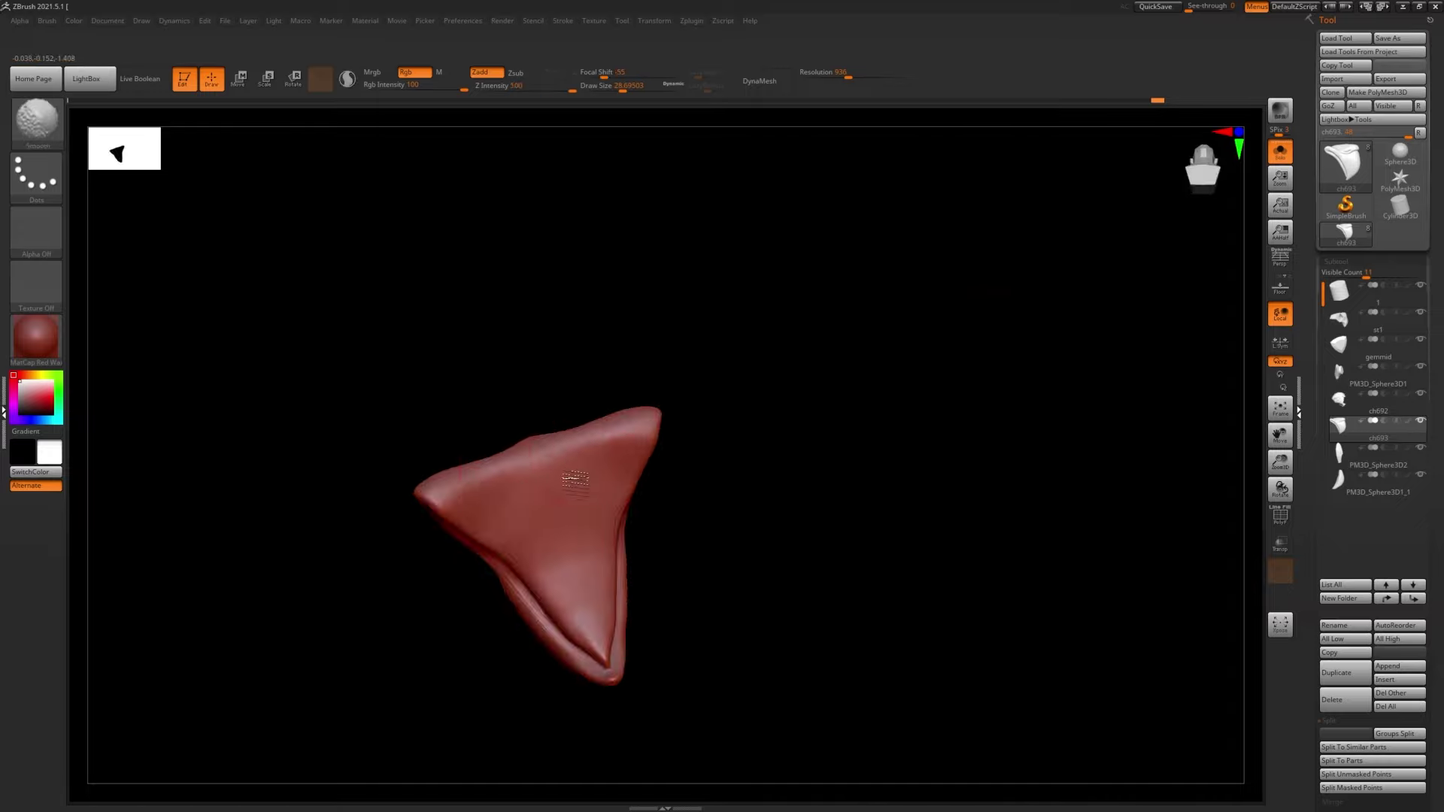
{"action": "left_click", "coordinate": [465, 484], "text": "alt"}
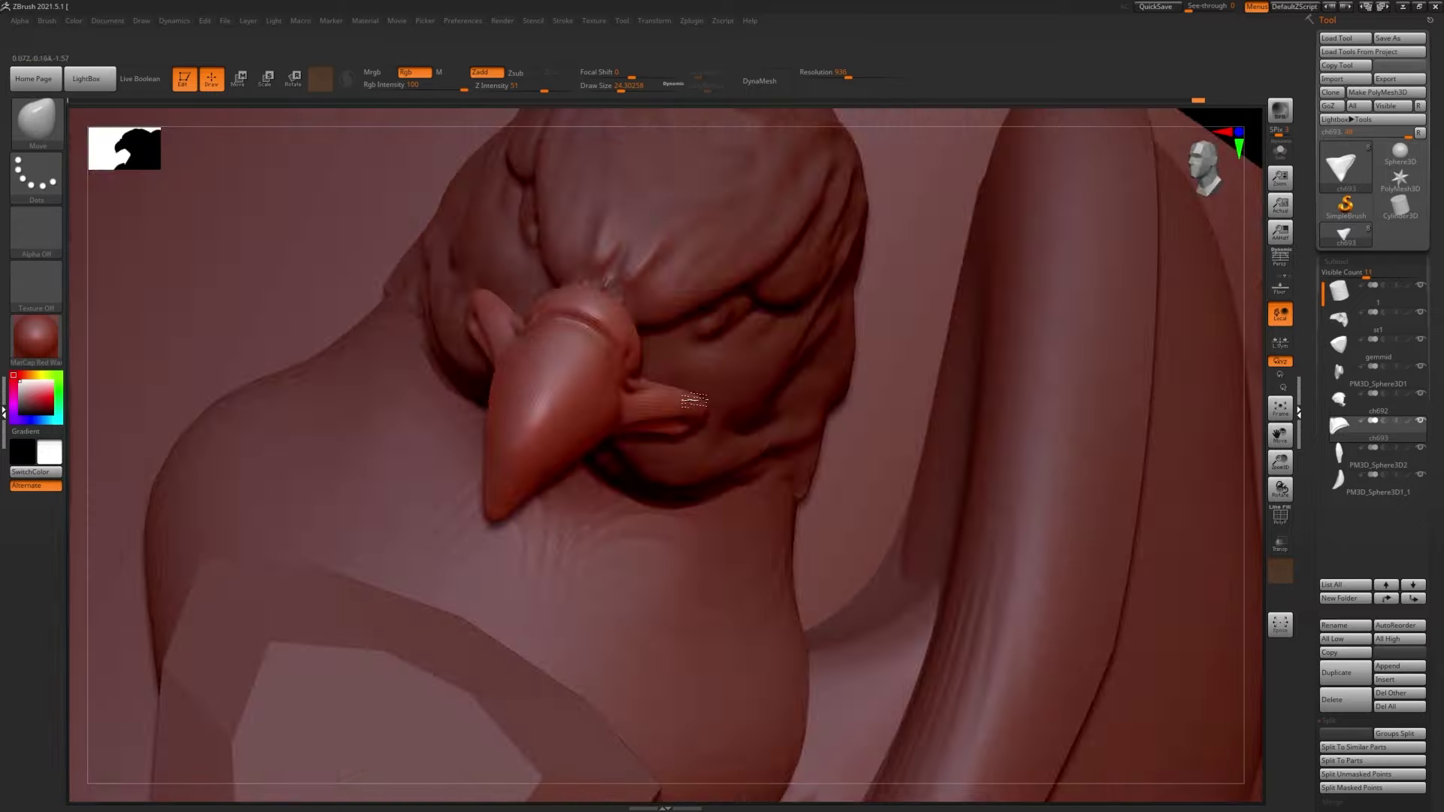
{"action": "left_click", "coordinate": [595, 460], "text": "alt"}
{"action": "mouse_move", "coordinate": [466, 483]}
{"action": "right_mouse_down"}
{"action": "mouse_move", "coordinate": [595, 460]}
{"action": "mouse_move", "coordinate": [1194, 490]}
{"action": "mouse_move", "coordinate": [510, 382]}
{"action": "mouse_move", "coordinate": [556, 343]}
{"action": "right_mouse_up"}
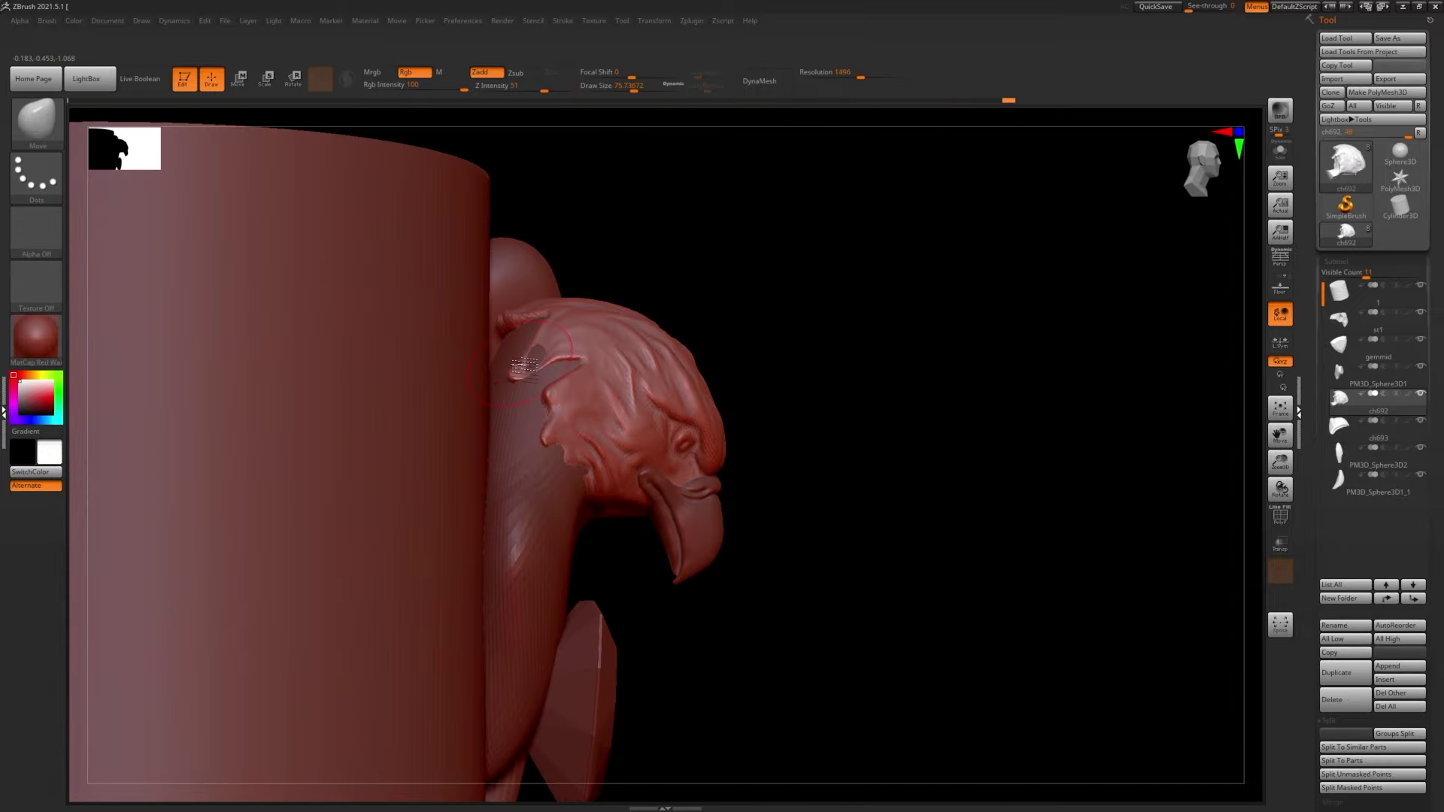
- Enlarge the brush slightly and switch to the Move brush
{"action": "key", "text": "s"}
{"action": "mouse_move", "coordinate": [525, 409]}
{"action": "right_mouse_down"}
{"action": "mouse_move", "coordinate": [597, 476]}
{"action": "mouse_move", "coordinate": [612, 452]}
{"action": "right_mouse_up"}
{"action": "left_click_drag", "start_coordinate": [618, 473], "coordinate": [624, 472]}
{"action": "mouse_move", "coordinate": [624, 472]}
{"action": "right_mouse_down"}
{"action": "mouse_move", "coordinate": [616, 353]}
{"action": "mouse_move", "coordinate": [519, 443]}
{"action": "mouse_move", "coordinate": [511, 376]}
{"action": "mouse_move", "coordinate": [553, 444]}
{"action": "mouse_move", "coordinate": [451, 481]}
{"action": "mouse_move", "coordinate": [500, 393]}
{"action": "mouse_move", "coordinate": [597, 442]}
{"action": "mouse_move", "coordinate": [519, 491]}
{"action": "mouse_move", "coordinate": [524, 446]}
{"action": "mouse_move", "coordinate": [687, 507]}
{"action": "mouse_move", "coordinate": [632, 440]}
{"action": "mouse_move", "coordinate": [1198, 541]}
{"action": "right_mouse_up"}
{"action": "key", "text": "b"}
{"action": "key", "text": "m"}
{"action": "key", "text": "v"}
- Push each curved band's shape with an enlarged Move brush, ending on PM3D_Sphere3D1_1
{"action": "left_click", "coordinate": [677, 562], "text": "alt"}
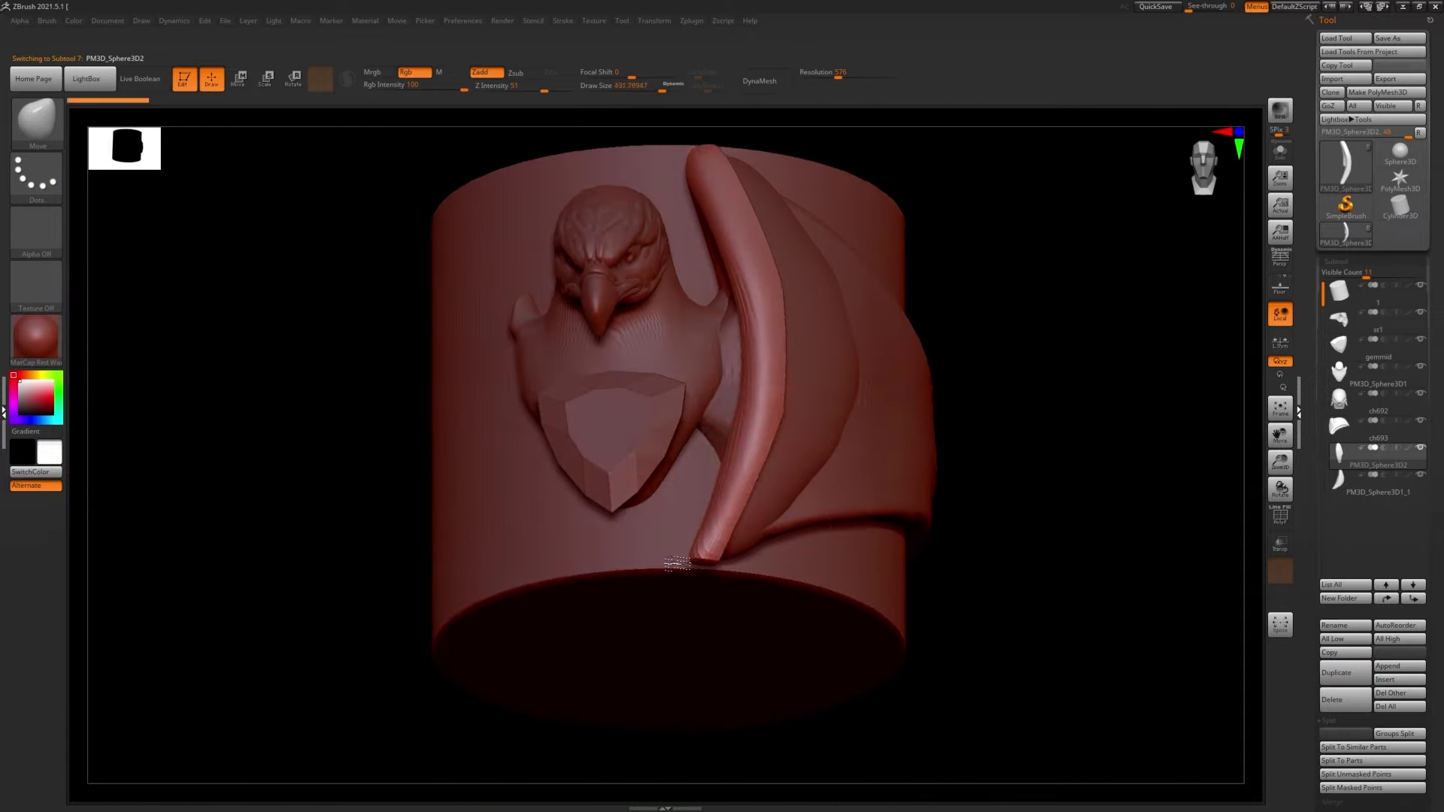
{"action": "right_click_drag", "start_coordinate": [706, 457], "coordinate": [665, 505]}
{"action": "key", "text": "s"}
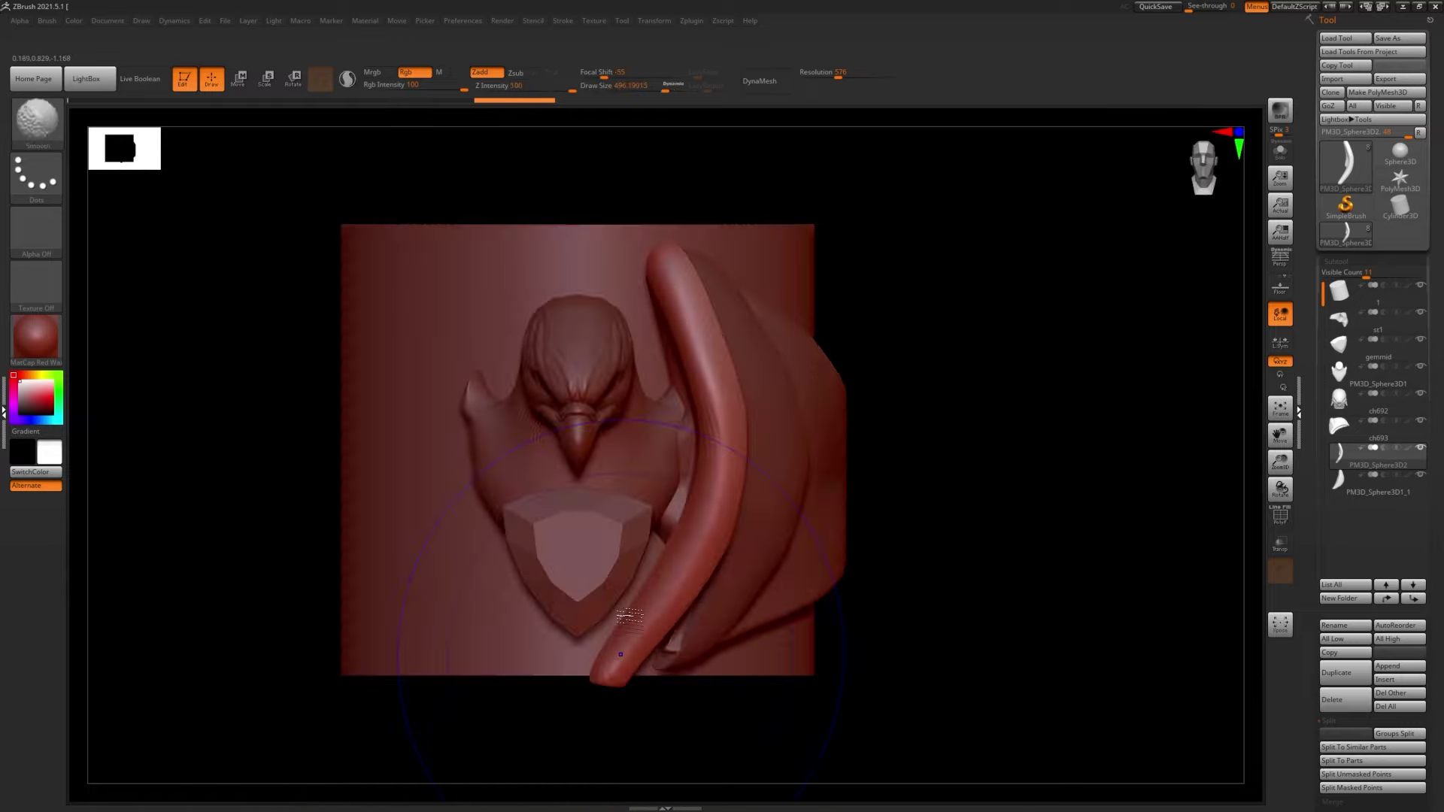
{"action": "right_click_drag", "start_coordinate": [629, 616], "coordinate": [700, 581]}
{"action": "left_click", "coordinate": [701, 581], "text": "alt"}
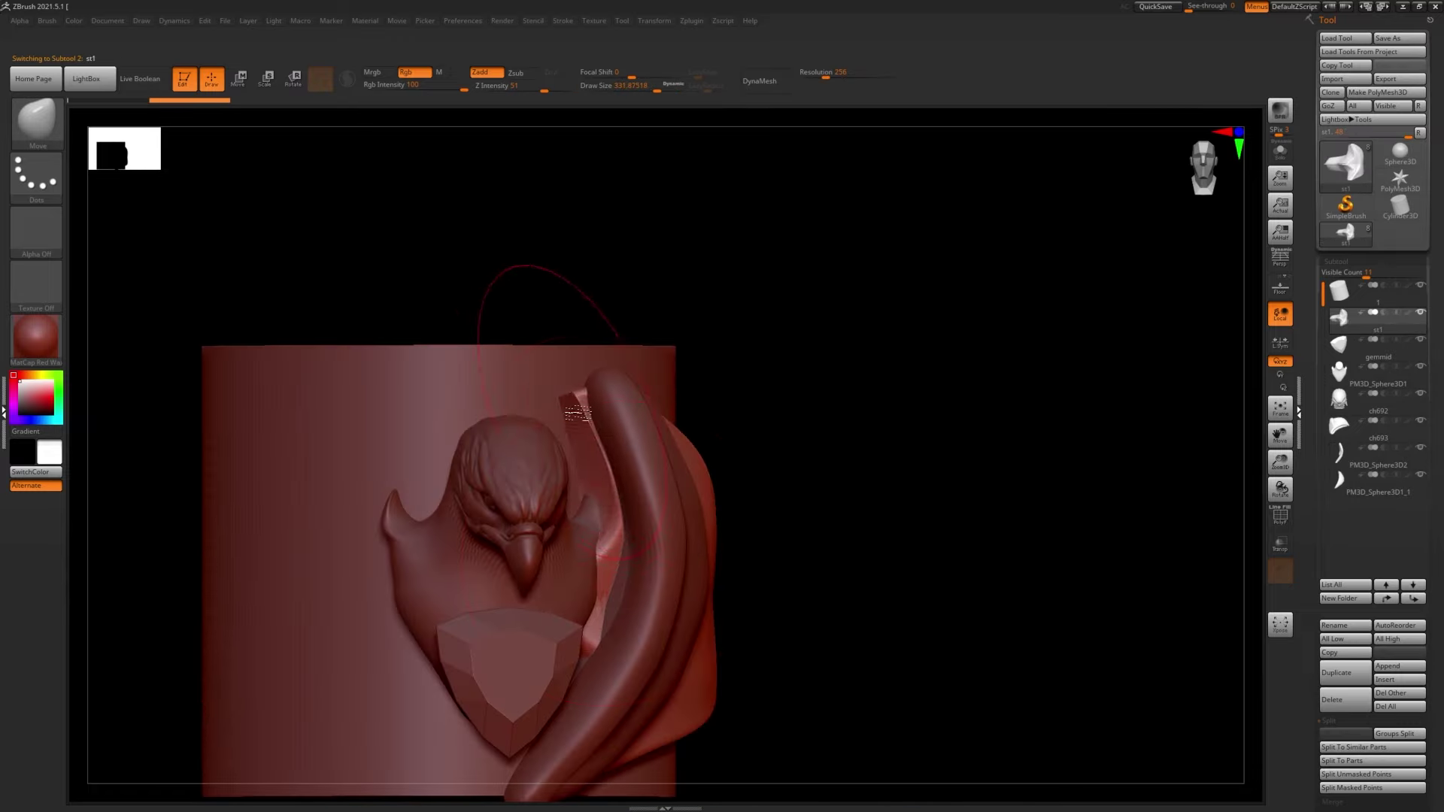
{"action": "right_click_drag", "start_coordinate": [588, 577], "coordinate": [586, 519]}
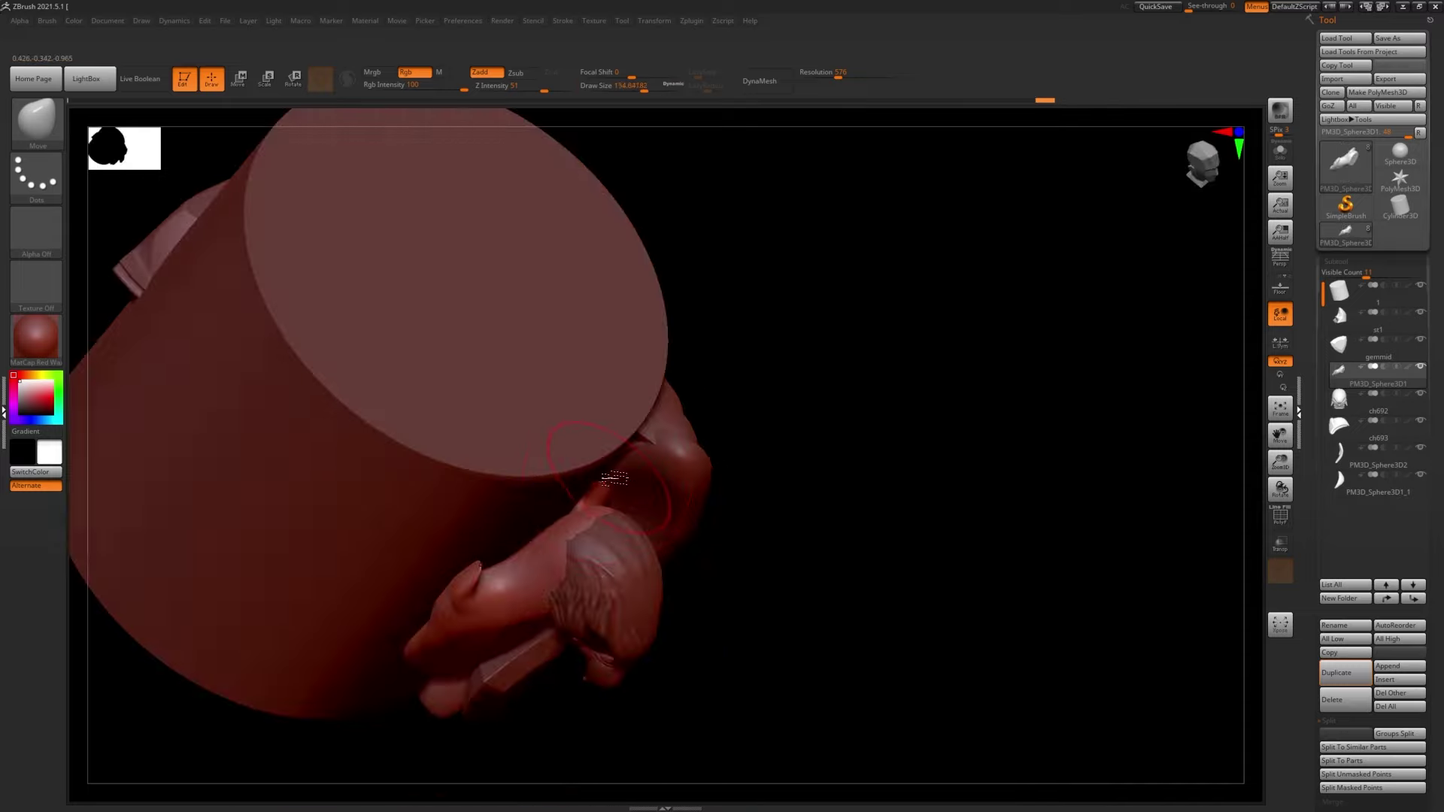
{"action": "key", "text": "s"}
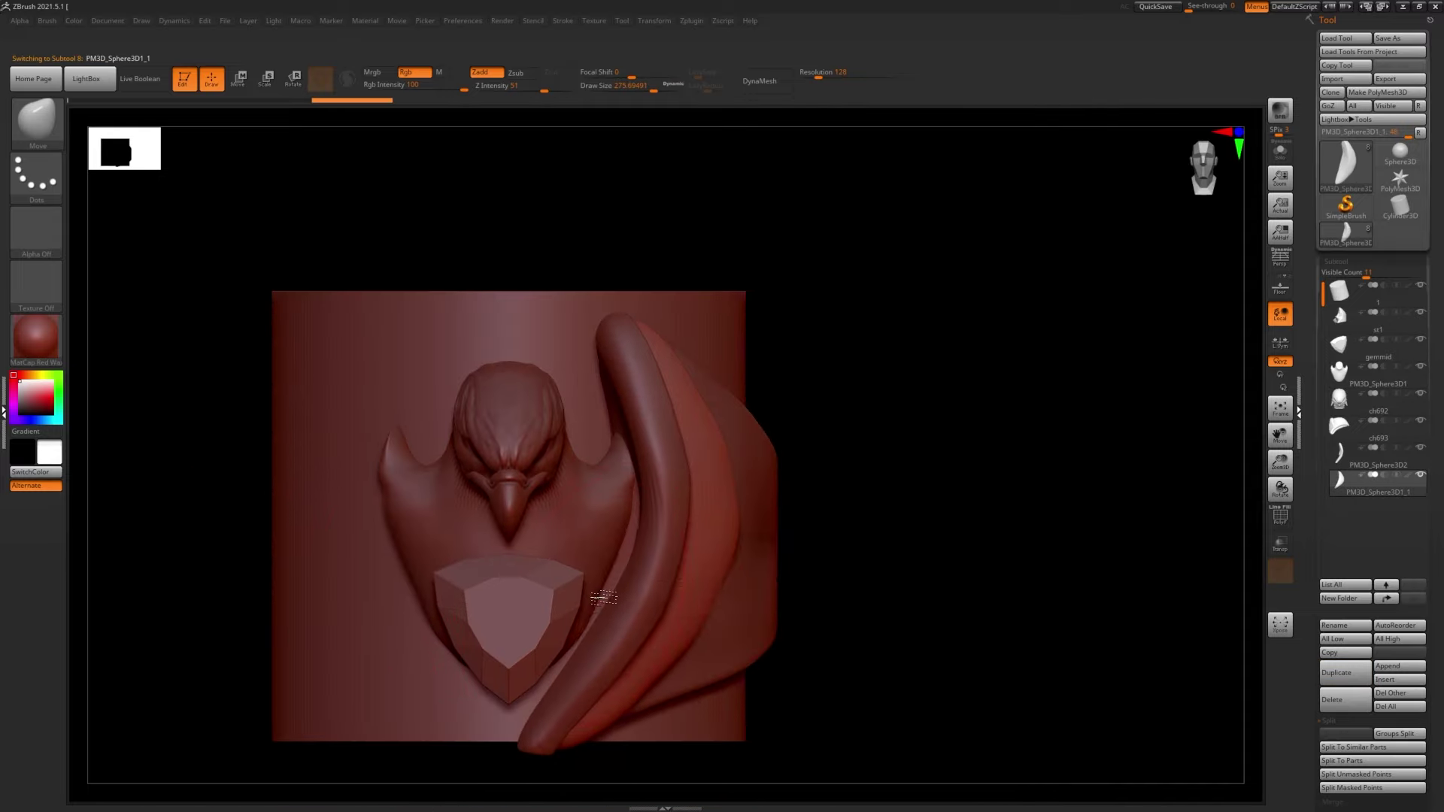
- Select the other curved band piece and resize the brush while orbiting the ring
{"action": "right_click_drag", "start_coordinate": [565, 480], "coordinate": [1201, 410]}
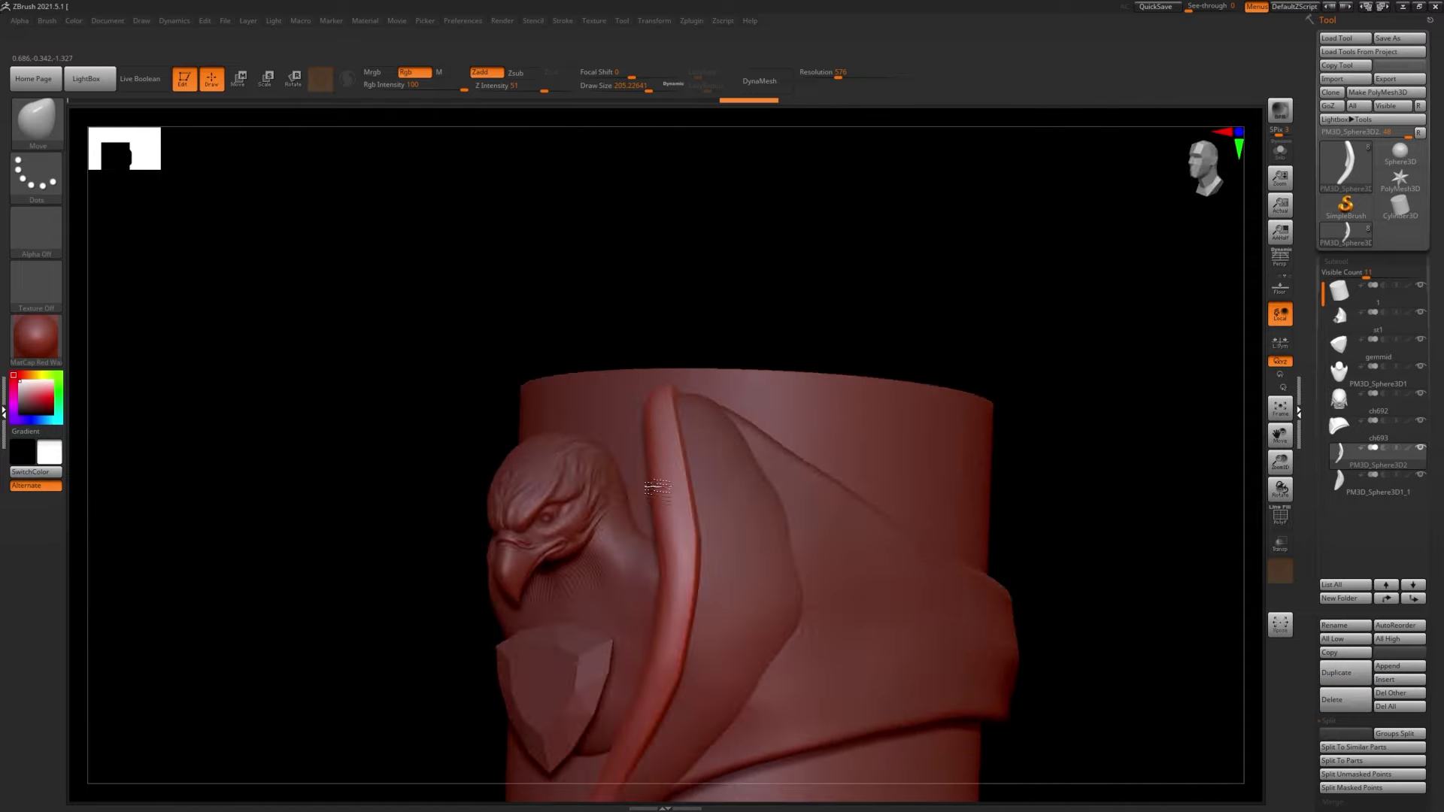
{"action": "left_click", "coordinate": [1368, 370]}
{"action": "scroll", "coordinate": [1436, 677], "scroll_direction": "down", "scroll_amount": 3}
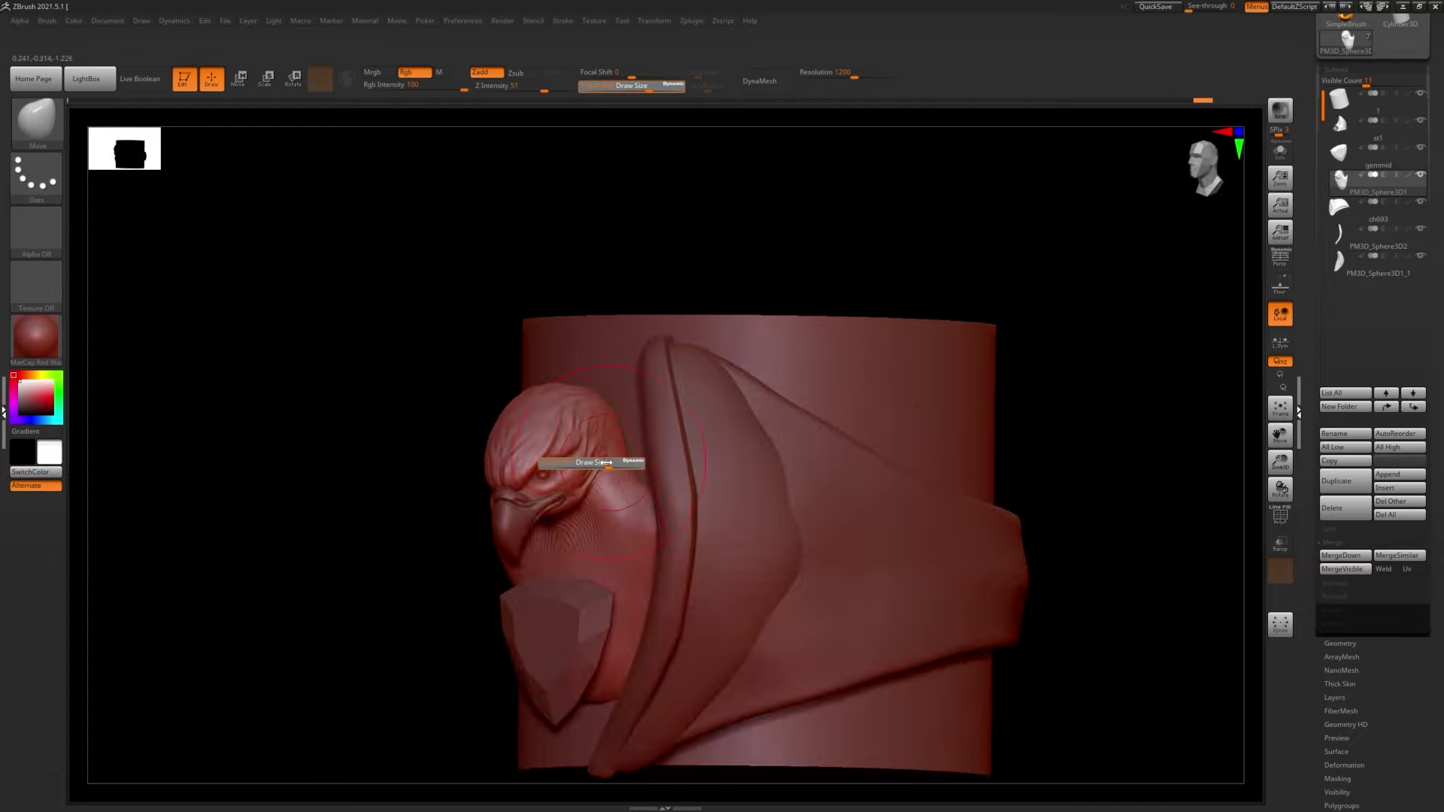
{"action": "mouse_move", "coordinate": [596, 467]}
{"action": "right_mouse_down"}
{"action": "mouse_move", "coordinate": [663, 599]}
{"action": "mouse_move", "coordinate": [528, 488]}
{"action": "right_mouse_up"}
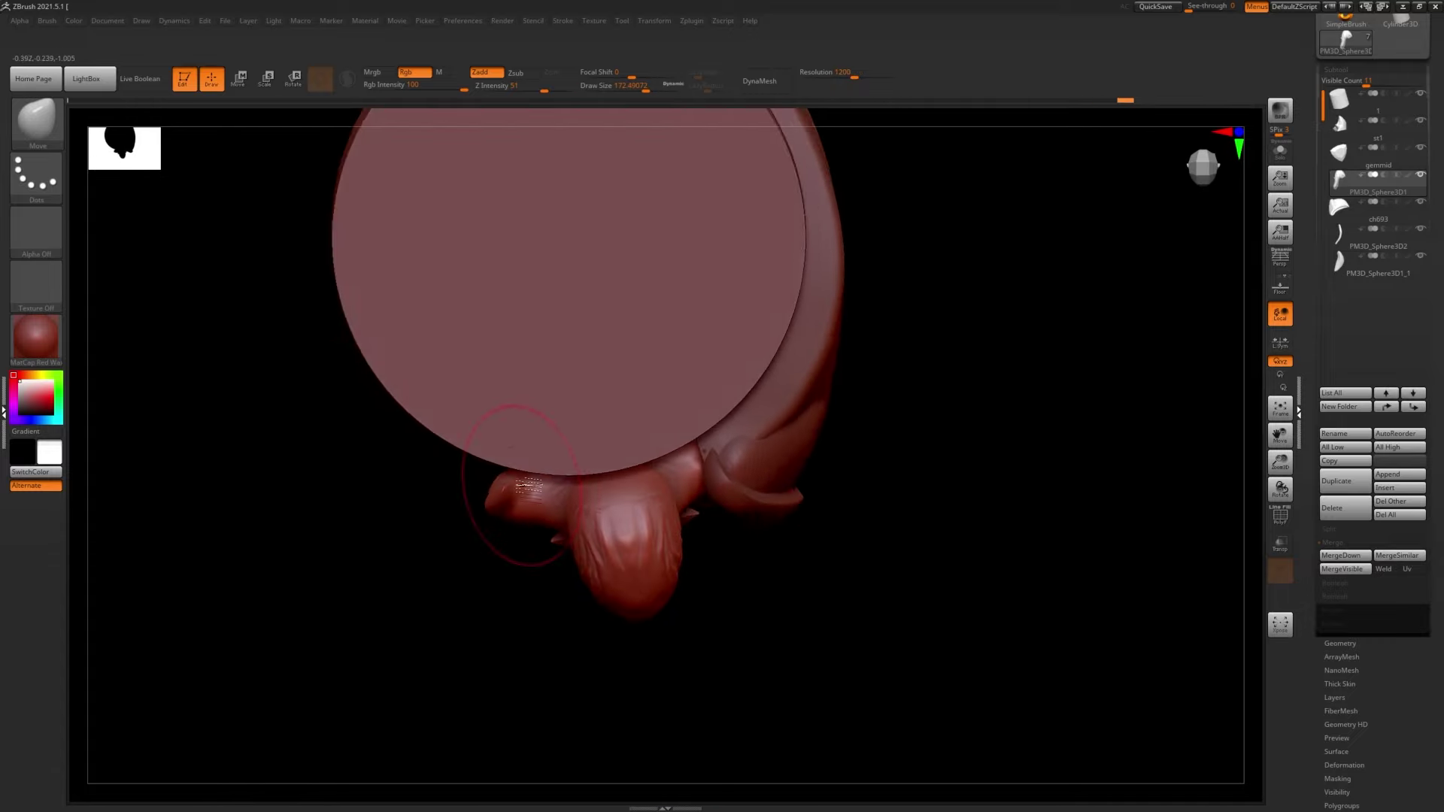
{"action": "mouse_move", "coordinate": [481, 421]}
{"action": "right_mouse_down"}
{"action": "mouse_move", "coordinate": [448, 469]}
{"action": "mouse_move", "coordinate": [672, 526]}
{"action": "right_mouse_up"}
{"action": "key", "text": "s"}
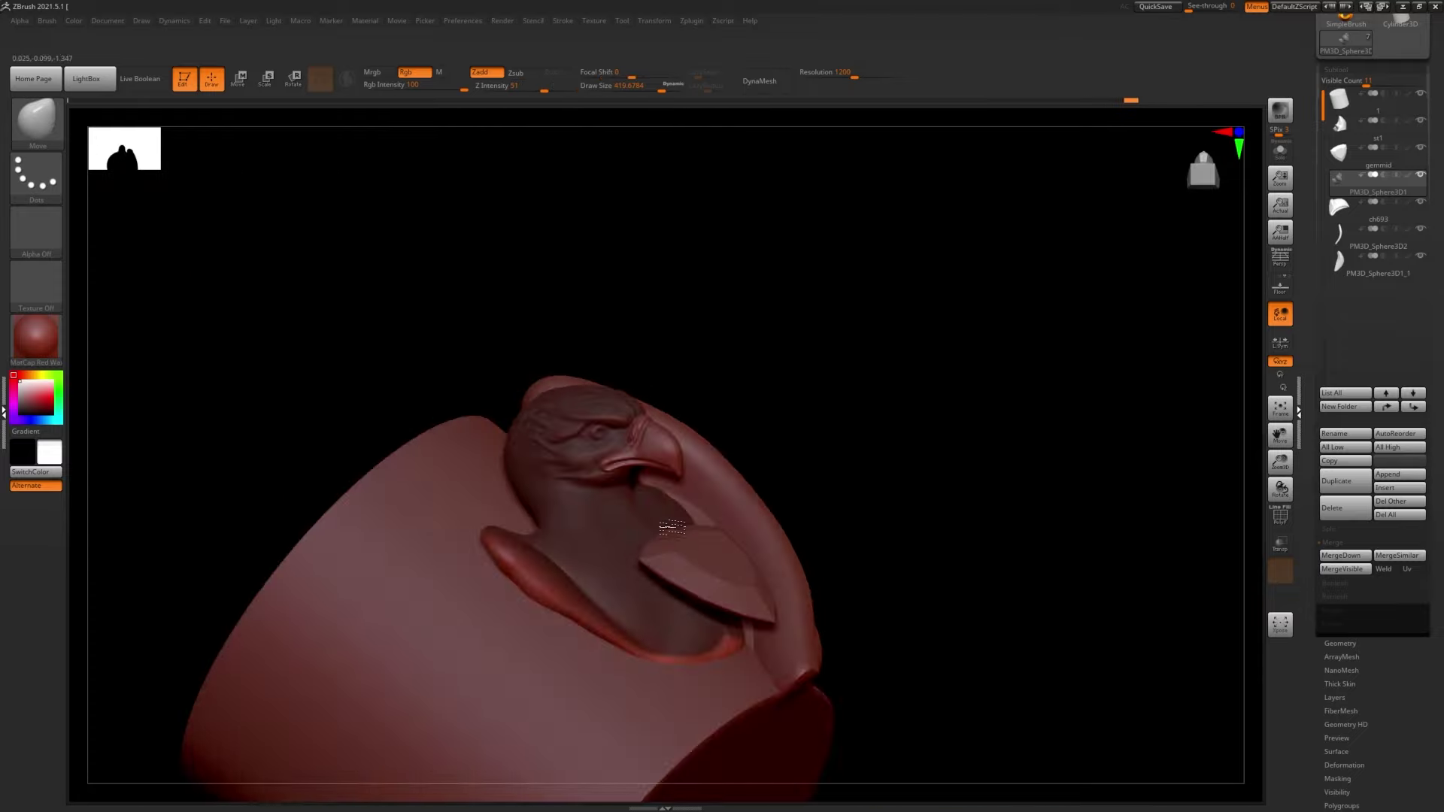
{"action": "mouse_move", "coordinate": [699, 475]}
{"action": "right_mouse_down"}
{"action": "mouse_move", "coordinate": [662, 465]}
{"action": "mouse_move", "coordinate": [536, 682]}
{"action": "right_mouse_up"}
{"action": "key", "text": "s"}
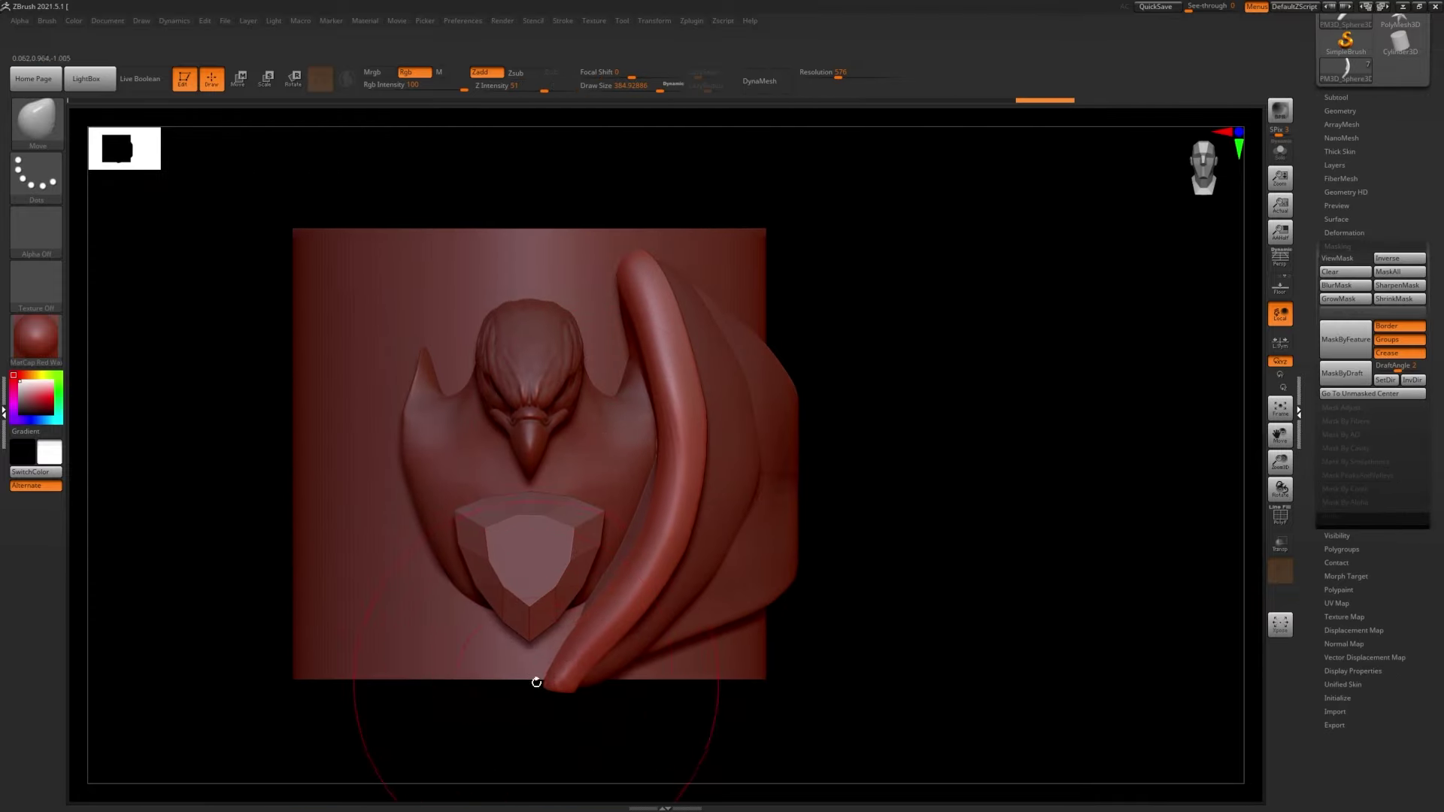
- Select the new PM3D_Cube3D1 cube and position it at the beak tip with the gizmo
{"action": "mouse_move", "coordinate": [607, 526]}
{"action": "right_mouse_down"}
{"action": "mouse_move", "coordinate": [633, 647]}
{"action": "mouse_move", "coordinate": [1048, 322]}
{"action": "right_mouse_up"}
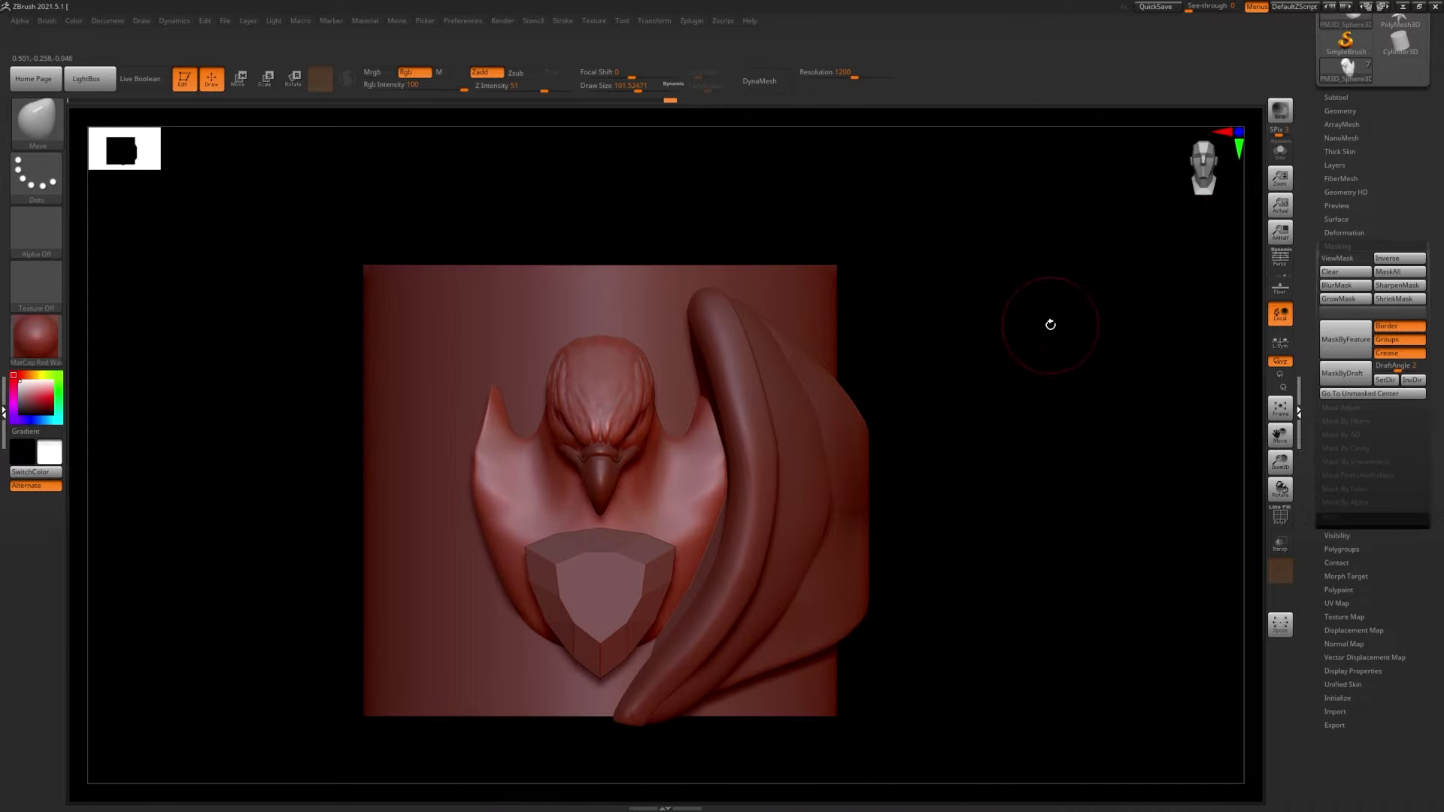
{"action": "left_click", "coordinate": [671, 492], "text": "alt"}
{"action": "key", "text": "w"}
{"action": "mouse_move", "coordinate": [672, 493]}
{"action": "right_mouse_down"}
{"action": "mouse_move", "coordinate": [271, 139]}
{"action": "mouse_move", "coordinate": [668, 470]}
{"action": "mouse_move", "coordinate": [776, 142]}
{"action": "right_mouse_up"}
{"action": "key", "text": "q"}
- Scale the cube into a thin bar with Transpose, viewing it from the front
{"action": "key", "text": "w"}
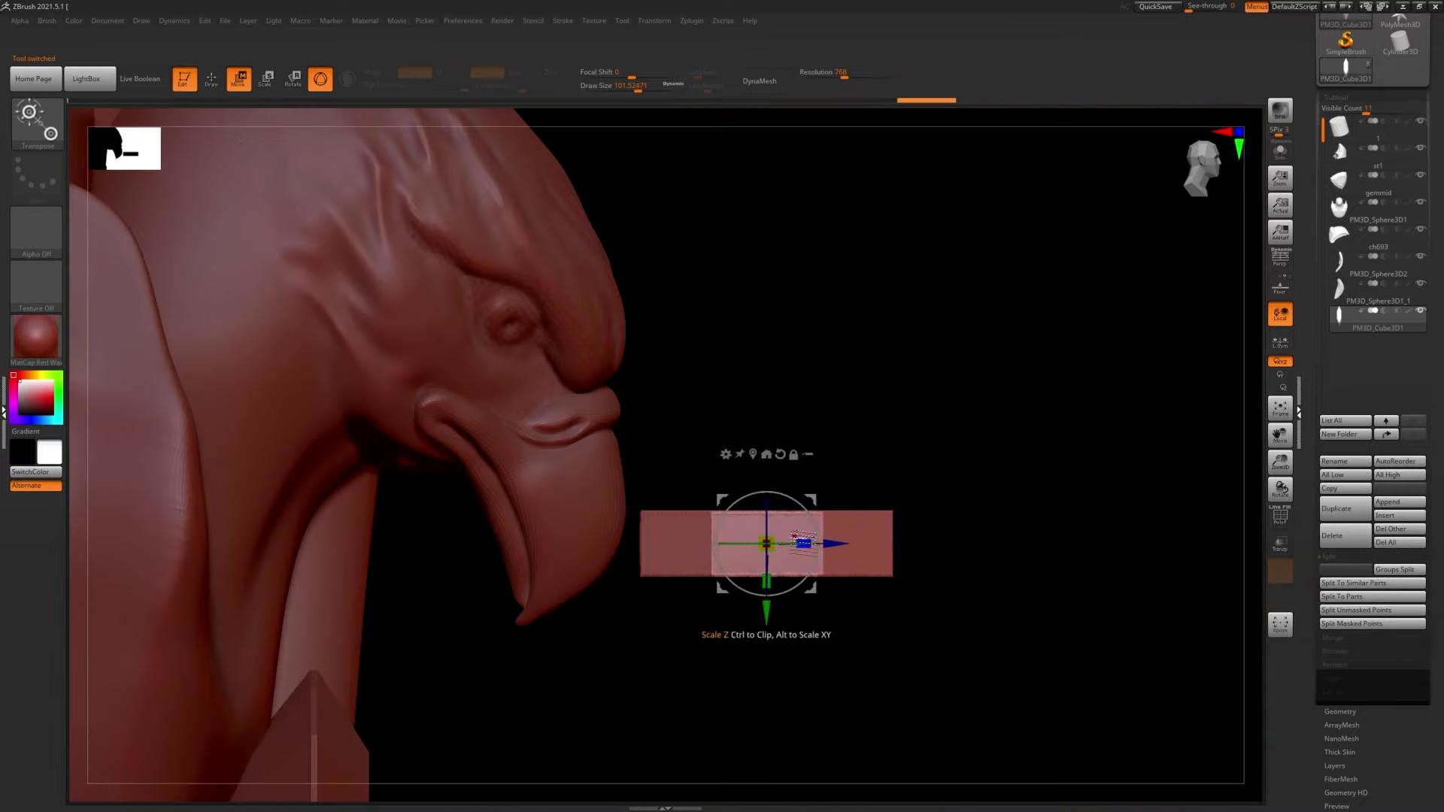
{"action": "key", "text": "q"}
{"action": "mouse_move", "coordinate": [803, 541]}
{"action": "right_mouse_down"}
{"action": "mouse_move", "coordinate": [573, 498]}
{"action": "mouse_move", "coordinate": [1060, 413]}
{"action": "mouse_move", "coordinate": [638, 489]}
{"action": "mouse_move", "coordinate": [528, 439]}
{"action": "mouse_move", "coordinate": [597, 380]}
{"action": "mouse_move", "coordinate": [571, 421]}
{"action": "right_mouse_up"}
{"action": "key", "text": "w"}
{"action": "key", "text": "q"}
{"action": "key", "text": "w"}
{"action": "key", "text": "q"}
- Select the second cube piece and shape its tip into a point with the Move brush
{"action": "left_click", "coordinate": [500, 478], "text": "alt"}
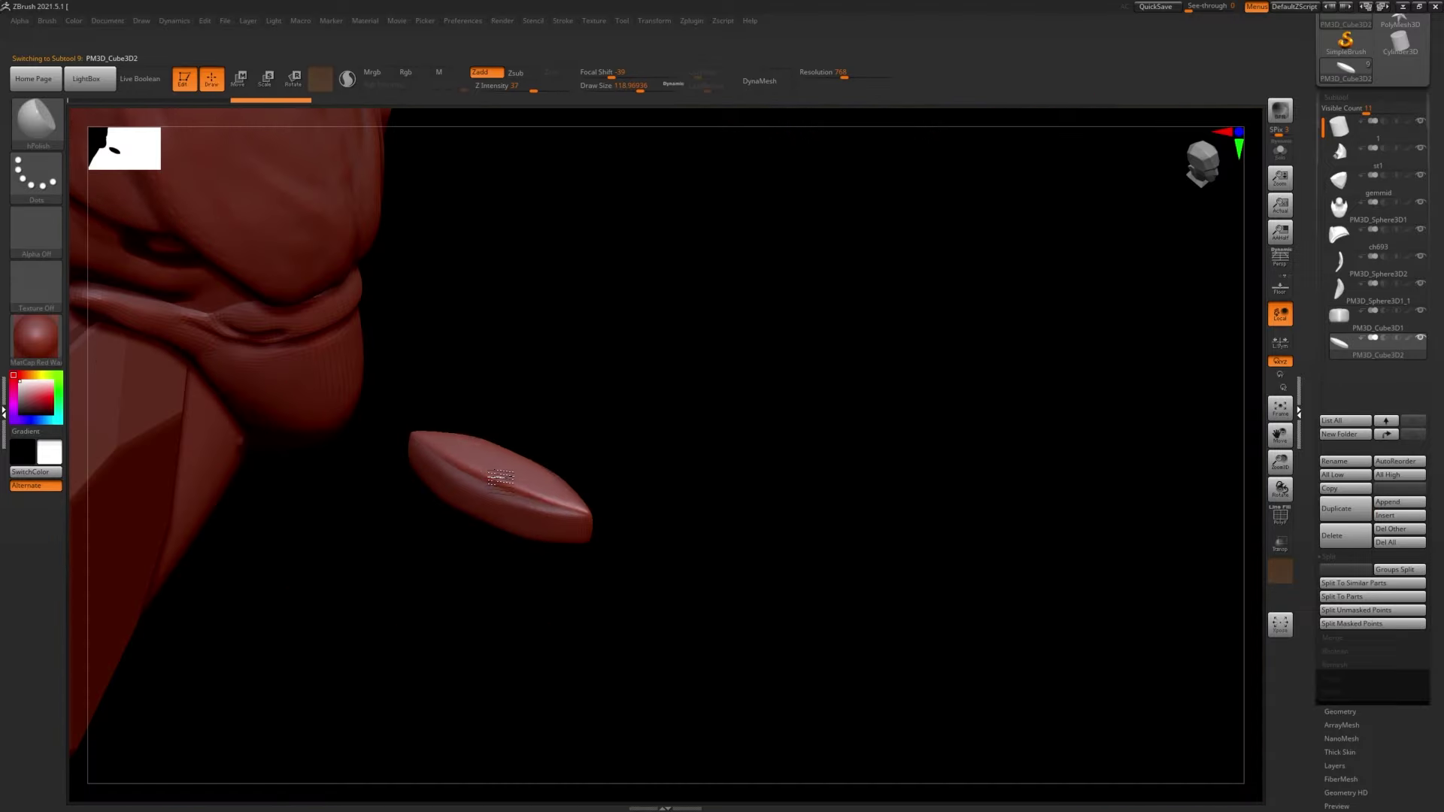
{"action": "key", "text": "b"}
{"action": "key", "text": "m"}
{"action": "key", "text": "v"}
{"action": "mouse_move", "coordinate": [429, 481]}
{"action": "right_mouse_down"}
{"action": "mouse_move", "coordinate": [935, 484]}
{"action": "mouse_move", "coordinate": [634, 389]}
{"action": "mouse_move", "coordinate": [451, 466]}
{"action": "mouse_move", "coordinate": [552, 512]}
{"action": "mouse_move", "coordinate": [500, 418]}
{"action": "mouse_move", "coordinate": [483, 483]}
{"action": "mouse_move", "coordinate": [435, 468]}
{"action": "mouse_move", "coordinate": [422, 531]}
{"action": "mouse_move", "coordinate": [461, 470]}
{"action": "mouse_move", "coordinate": [531, 525]}
{"action": "mouse_move", "coordinate": [962, 409]}
{"action": "mouse_move", "coordinate": [627, 419]}
{"action": "right_mouse_up"}
{"action": "key", "text": "w"}
{"action": "key", "text": "q"}
- Carve a groove along the piece with DamStandard and a slash-style brush
{"action": "key", "text": "b"}
{"action": "key", "text": "d"}
{"action": "key", "text": "s"}
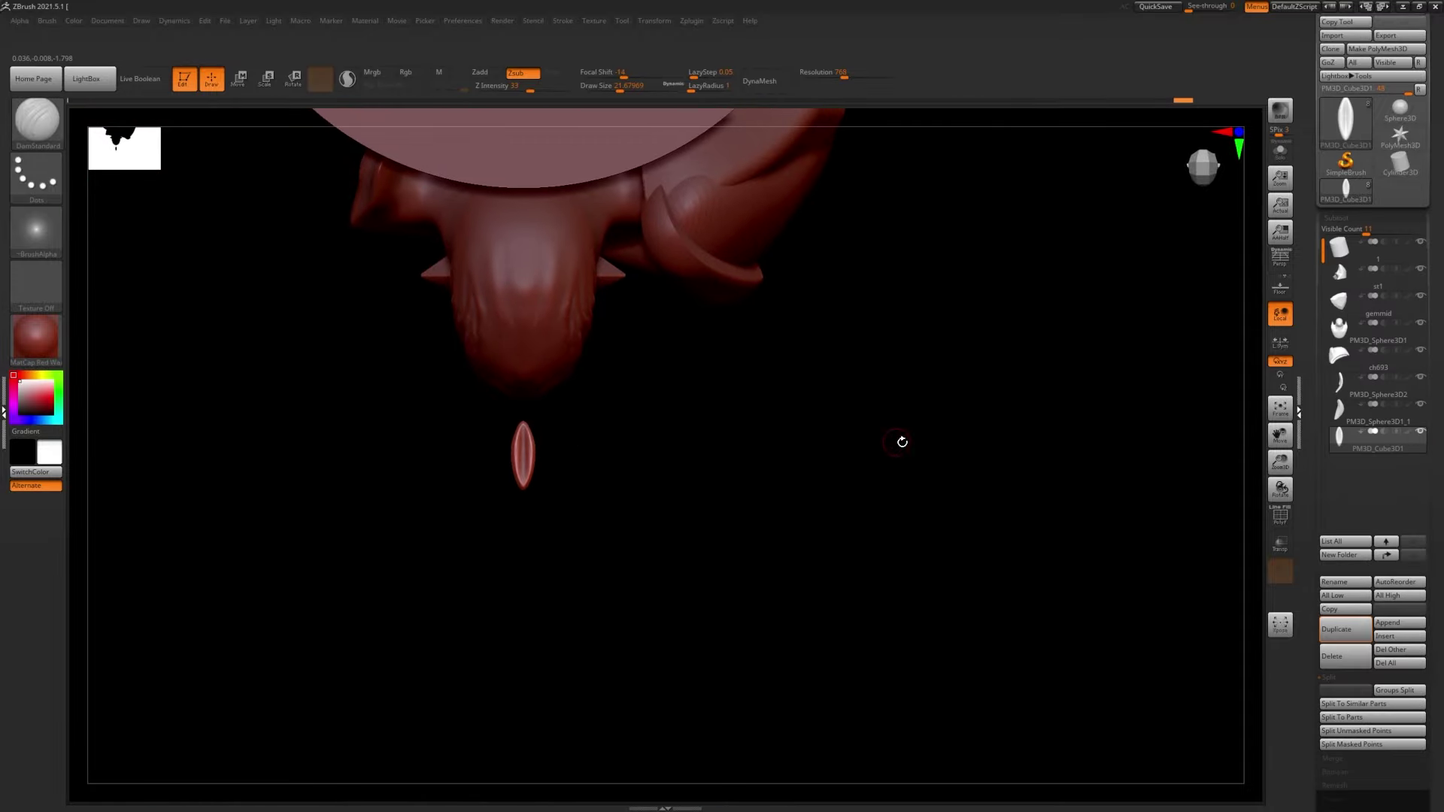
{"action": "left_click", "coordinate": [36, 120]}
{"action": "left_click", "coordinate": [219, 371]}
{"action": "key", "text": "s"}
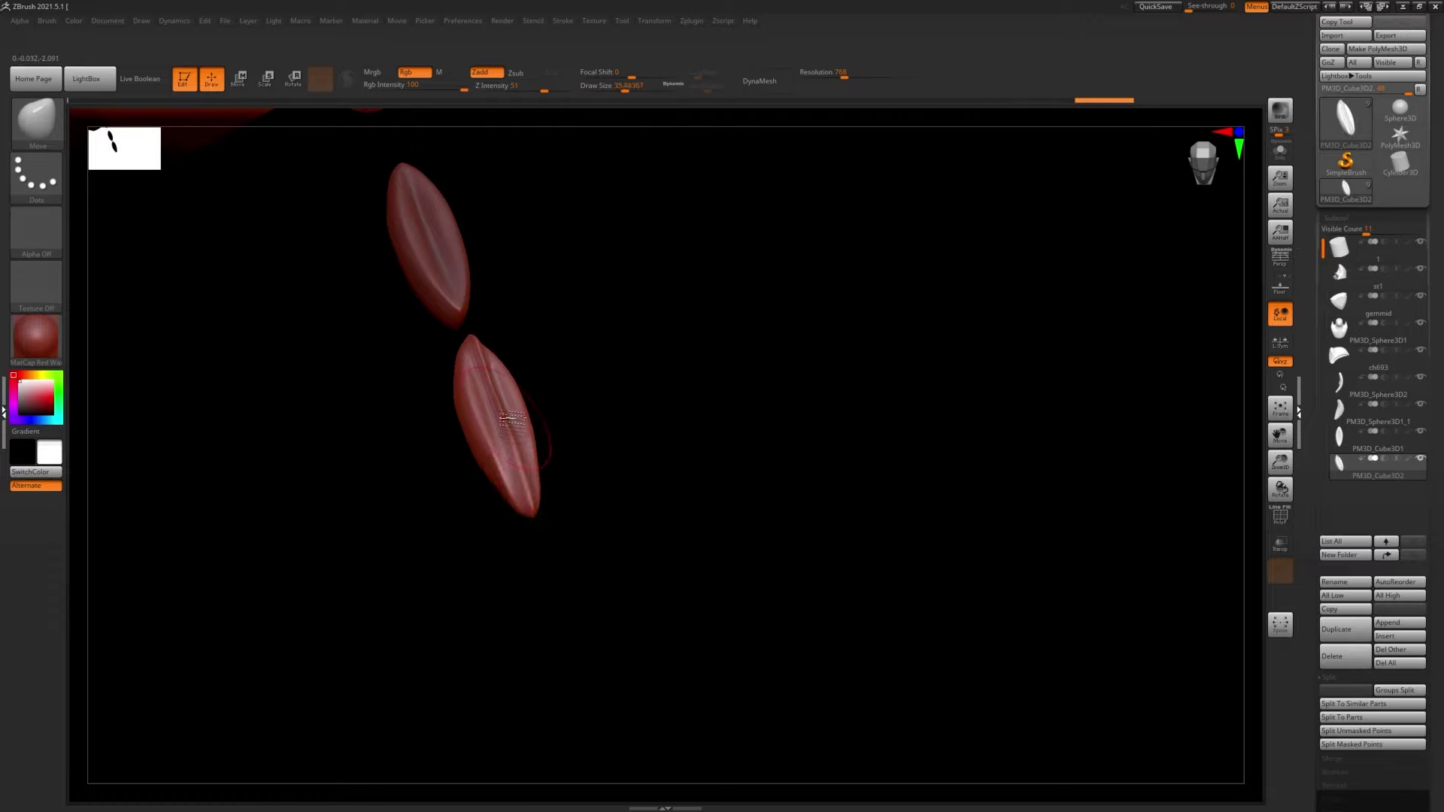
{"action": "key", "text": "b"}
{"action": "key", "text": "d"}
{"action": "key", "text": "s"}
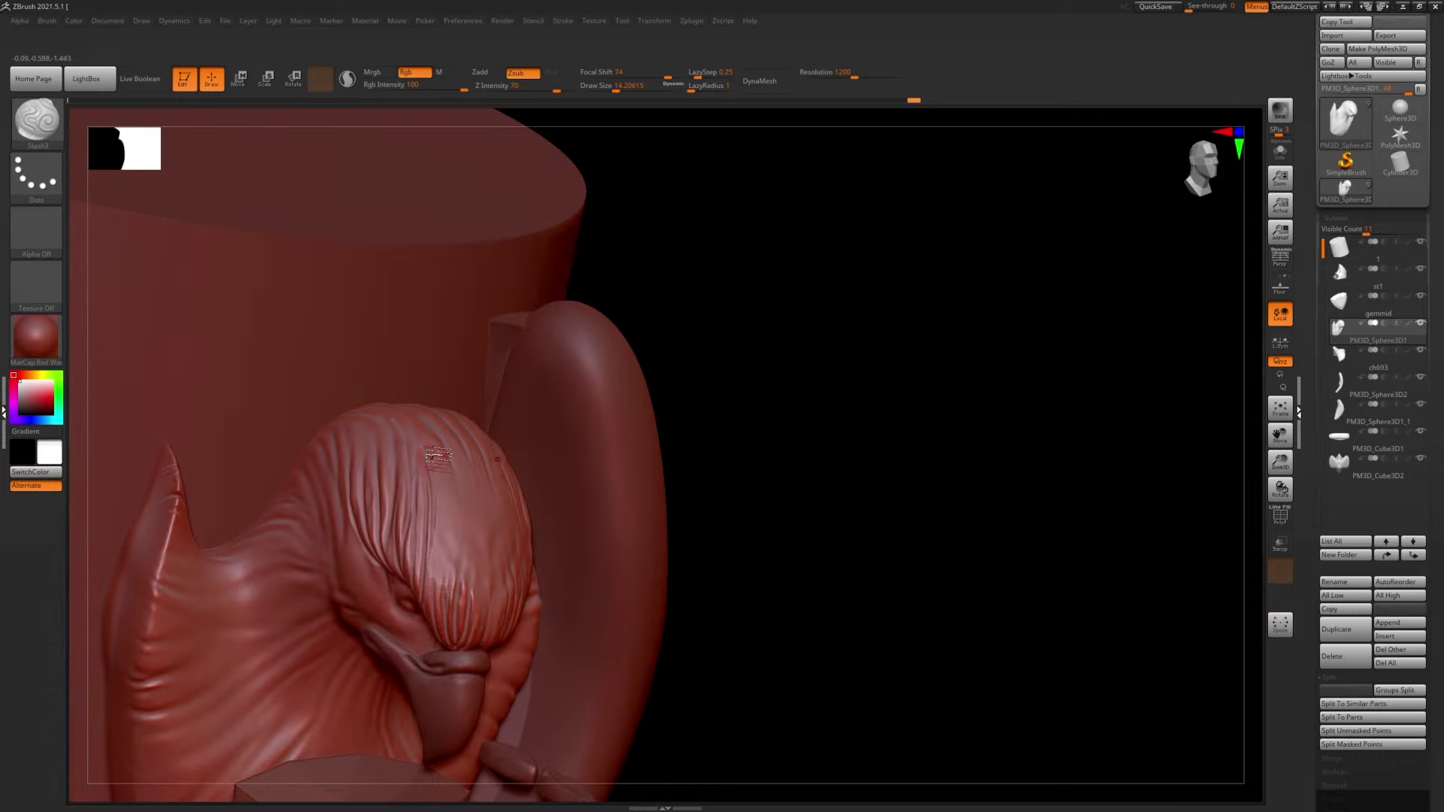
- Orbit around the eagle head to inspect the feather grooves from side, below and front
{"action": "key", "text": "s"}
{"action": "mouse_move", "coordinate": [474, 646]}
{"action": "right_mouse_down"}
{"action": "mouse_move", "coordinate": [426, 416]}
{"action": "mouse_move", "coordinate": [386, 457]}
{"action": "mouse_move", "coordinate": [481, 564]}
{"action": "right_mouse_up"}
{"action": "right_click_drag", "start_coordinate": [430, 471], "coordinate": [460, 591]}
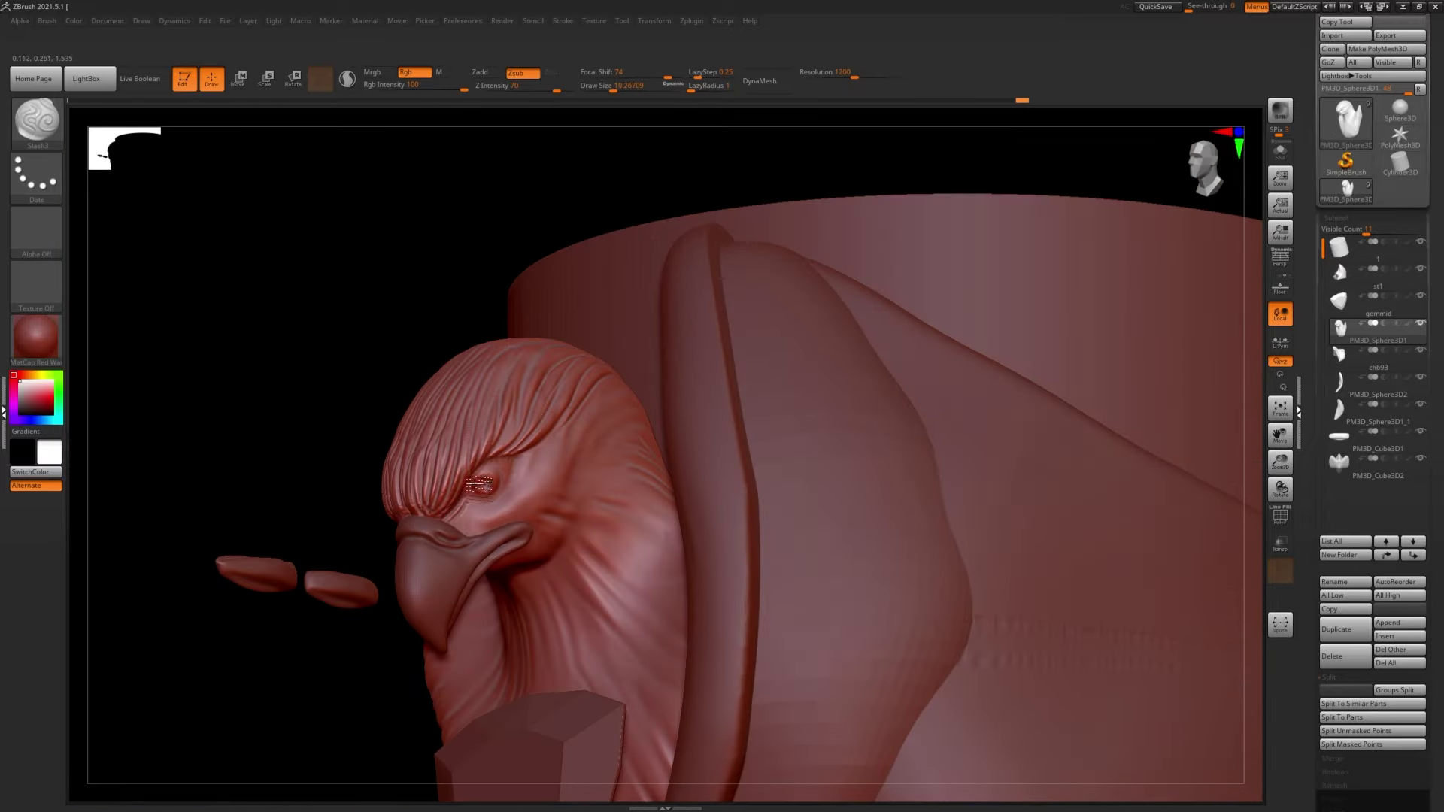
{"action": "right_click_drag", "start_coordinate": [480, 485], "coordinate": [480, 542]}
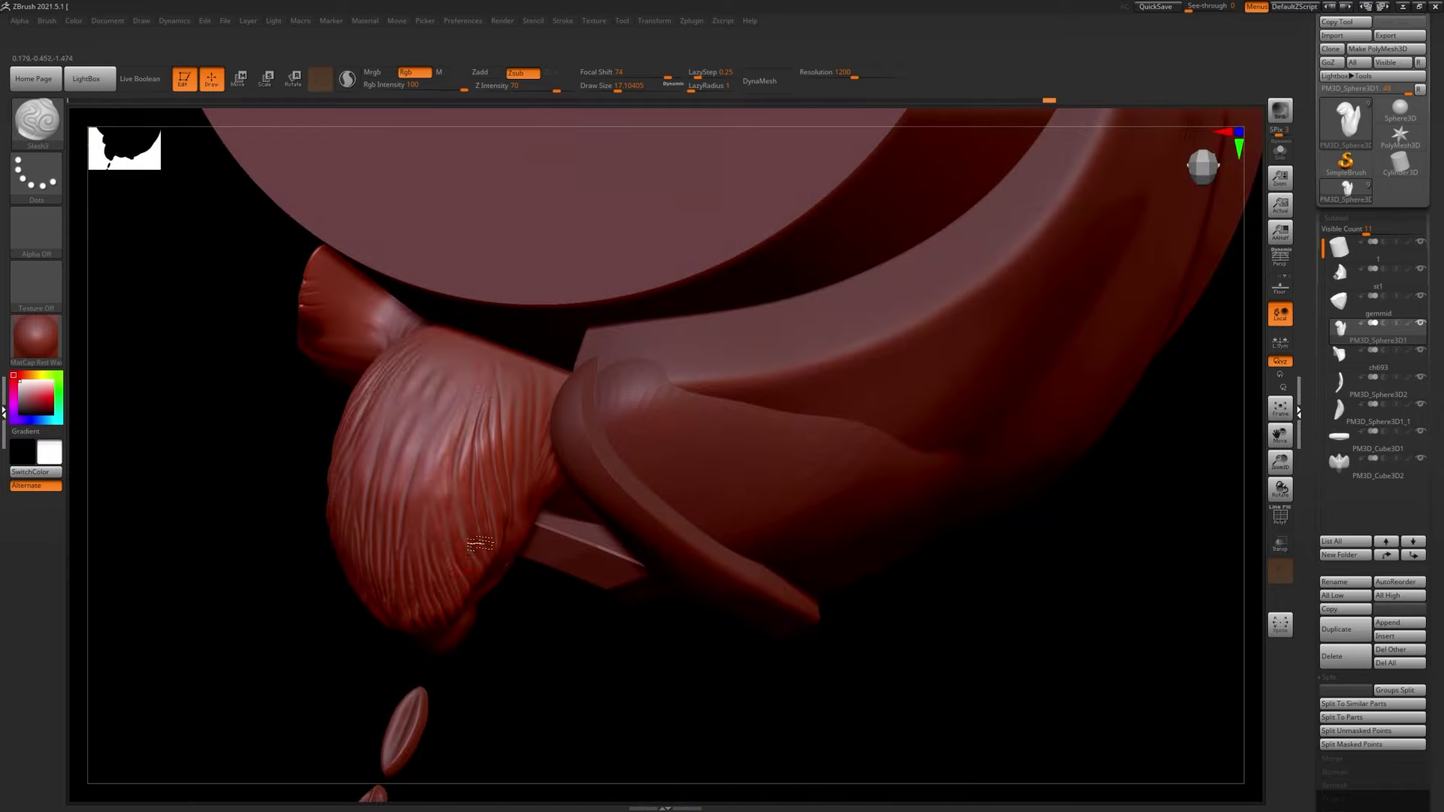
{"action": "mouse_move", "coordinate": [443, 376]}
{"action": "right_mouse_down"}
{"action": "mouse_move", "coordinate": [554, 371]}
{"action": "mouse_move", "coordinate": [585, 282]}
{"action": "mouse_move", "coordinate": [616, 353]}
{"action": "mouse_move", "coordinate": [677, 419]}
{"action": "mouse_move", "coordinate": [710, 414]}
{"action": "mouse_move", "coordinate": [695, 402]}
{"action": "right_mouse_up"}
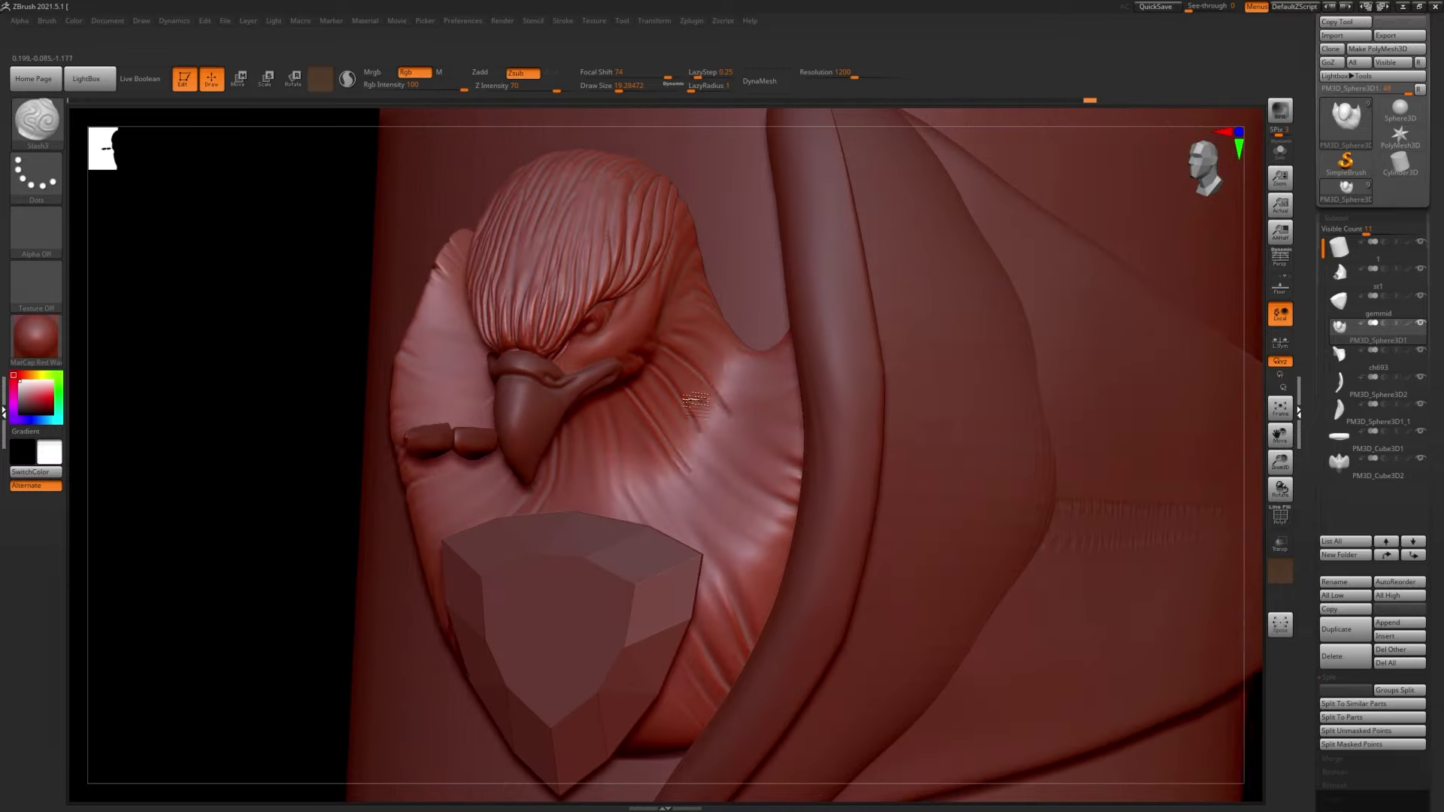
{"action": "right_click_drag", "start_coordinate": [775, 541], "coordinate": [789, 517]}
{"action": "mouse_move", "coordinate": [707, 426]}
{"action": "right_mouse_down"}
{"action": "mouse_move", "coordinate": [511, 317]}
{"action": "mouse_move", "coordinate": [515, 359]}
{"action": "mouse_move", "coordinate": [525, 289]}
{"action": "right_mouse_up"}
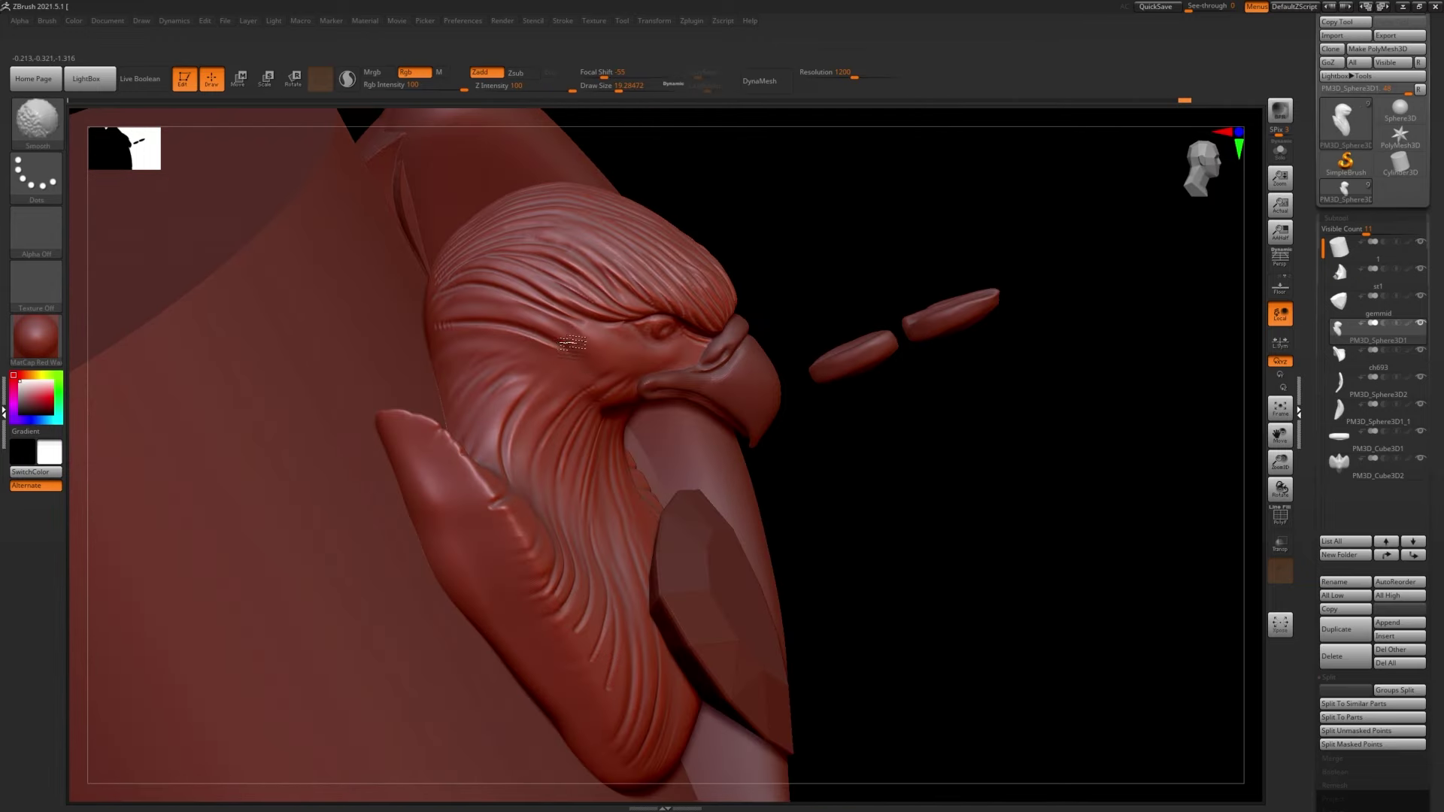
{"action": "right_click_drag", "start_coordinate": [444, 401], "coordinate": [502, 341]}
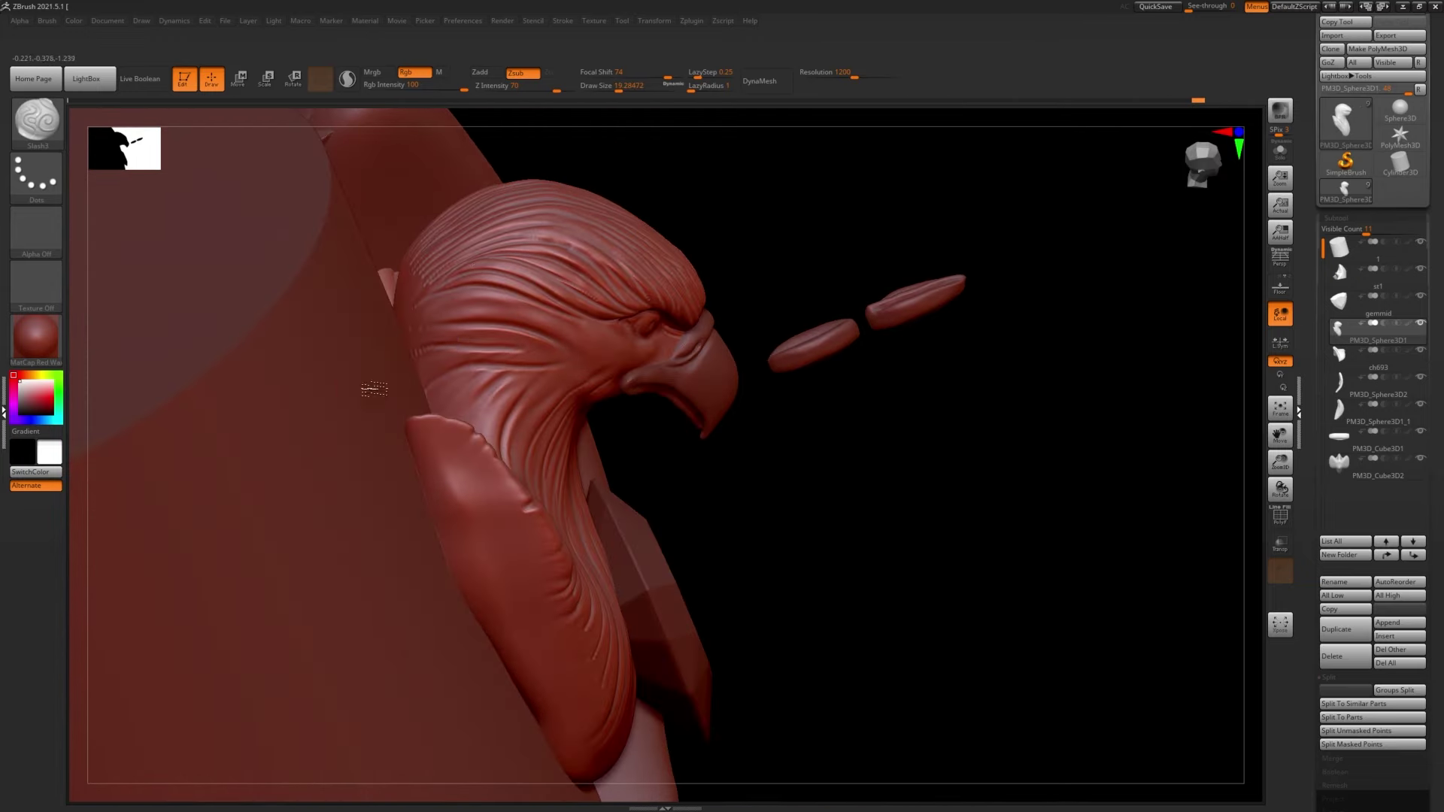
{"action": "right_click_drag", "start_coordinate": [373, 389], "coordinate": [406, 421]}
- Toggle Solo to check the head alone, then select another pointed feather piece with the gizmo
{"action": "key", "text": "shift+alt+s"}
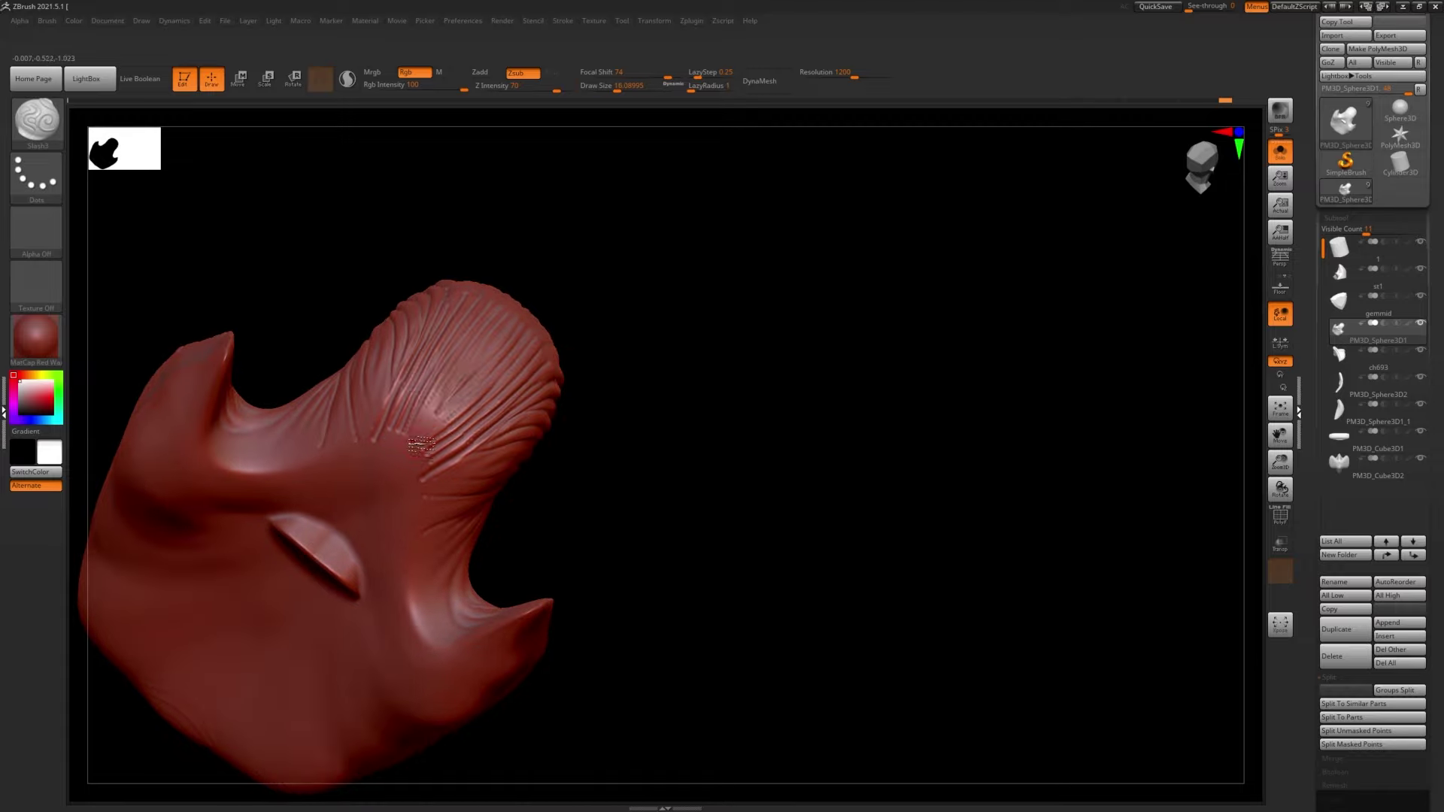
{"action": "key", "text": "shift+alt+s"}
{"action": "mouse_move", "coordinate": [436, 473]}
{"action": "right_mouse_down"}
{"action": "mouse_move", "coordinate": [612, 335]}
{"action": "mouse_move", "coordinate": [605, 385]}
{"action": "right_mouse_up"}
{"action": "mouse_move", "coordinate": [482, 391]}
{"action": "right_mouse_down"}
{"action": "mouse_move", "coordinate": [526, 338]}
{"action": "mouse_move", "coordinate": [484, 266]}
{"action": "mouse_move", "coordinate": [466, 376]}
{"action": "mouse_move", "coordinate": [488, 488]}
{"action": "mouse_move", "coordinate": [629, 499]}
{"action": "right_mouse_up"}
{"action": "key", "text": "w"}
{"action": "left_click", "coordinate": [526, 339], "text": "alt"}
{"action": "key", "text": "q"}
{"action": "key", "text": "w"}
{"action": "mouse_move", "coordinate": [639, 432]}
{"action": "right_mouse_down"}
{"action": "mouse_move", "coordinate": [827, 448]}
{"action": "mouse_move", "coordinate": [376, 226]}
{"action": "mouse_move", "coordinate": [263, 150]}
{"action": "right_mouse_up"}
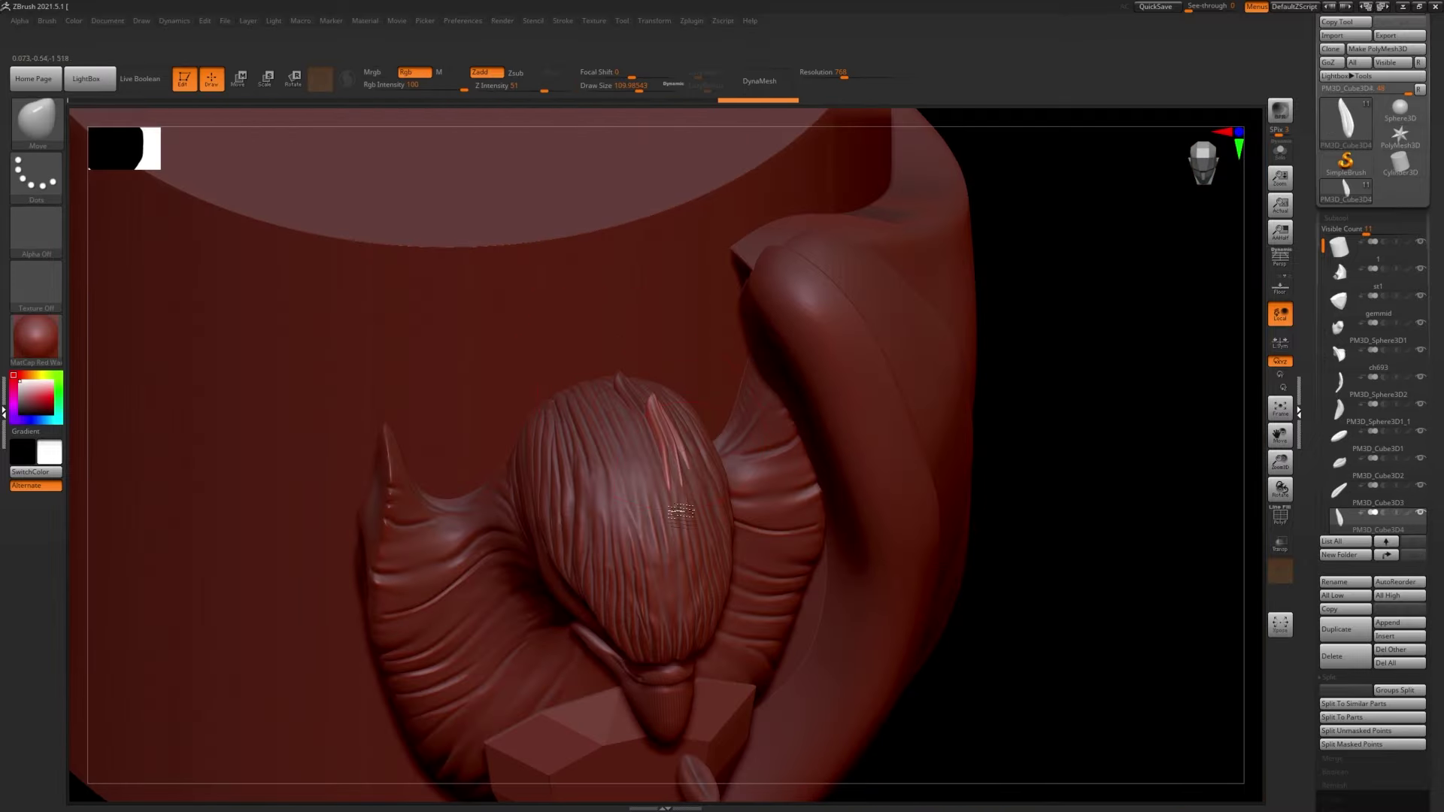
- Select copied pointed feather pieces on the crown with the Transpose gizmo
{"action": "mouse_move", "coordinate": [682, 512]}
{"action": "right_mouse_down"}
{"action": "mouse_move", "coordinate": [752, 481]}
{"action": "mouse_move", "coordinate": [661, 419]}
{"action": "mouse_move", "coordinate": [1235, 511]}
{"action": "mouse_move", "coordinate": [664, 442]}
{"action": "mouse_move", "coordinate": [730, 522]}
{"action": "right_mouse_up"}
{"action": "key", "text": "w"}
{"action": "left_click", "coordinate": [564, 259], "text": "alt"}
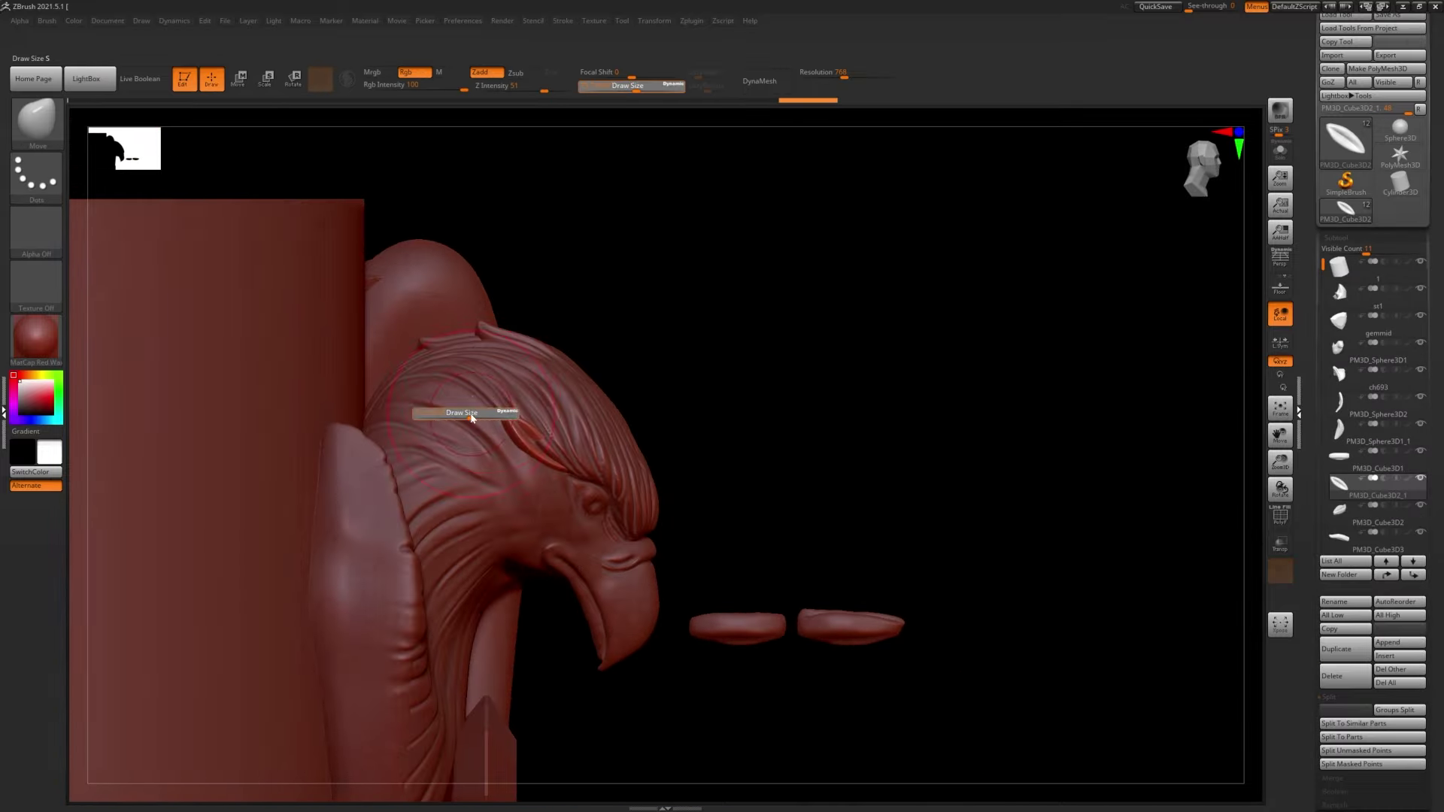
{"action": "right_click_drag", "start_coordinate": [473, 419], "coordinate": [564, 439]}
{"action": "mouse_move", "coordinate": [558, 376]}
{"action": "right_mouse_down", "text": "alt"}
{"action": "mouse_move", "coordinate": [699, 376]}
{"action": "mouse_move", "coordinate": [662, 413]}
{"action": "right_mouse_up", "text": "alt"}
{"action": "left_click", "coordinate": [666, 410], "text": "alt"}
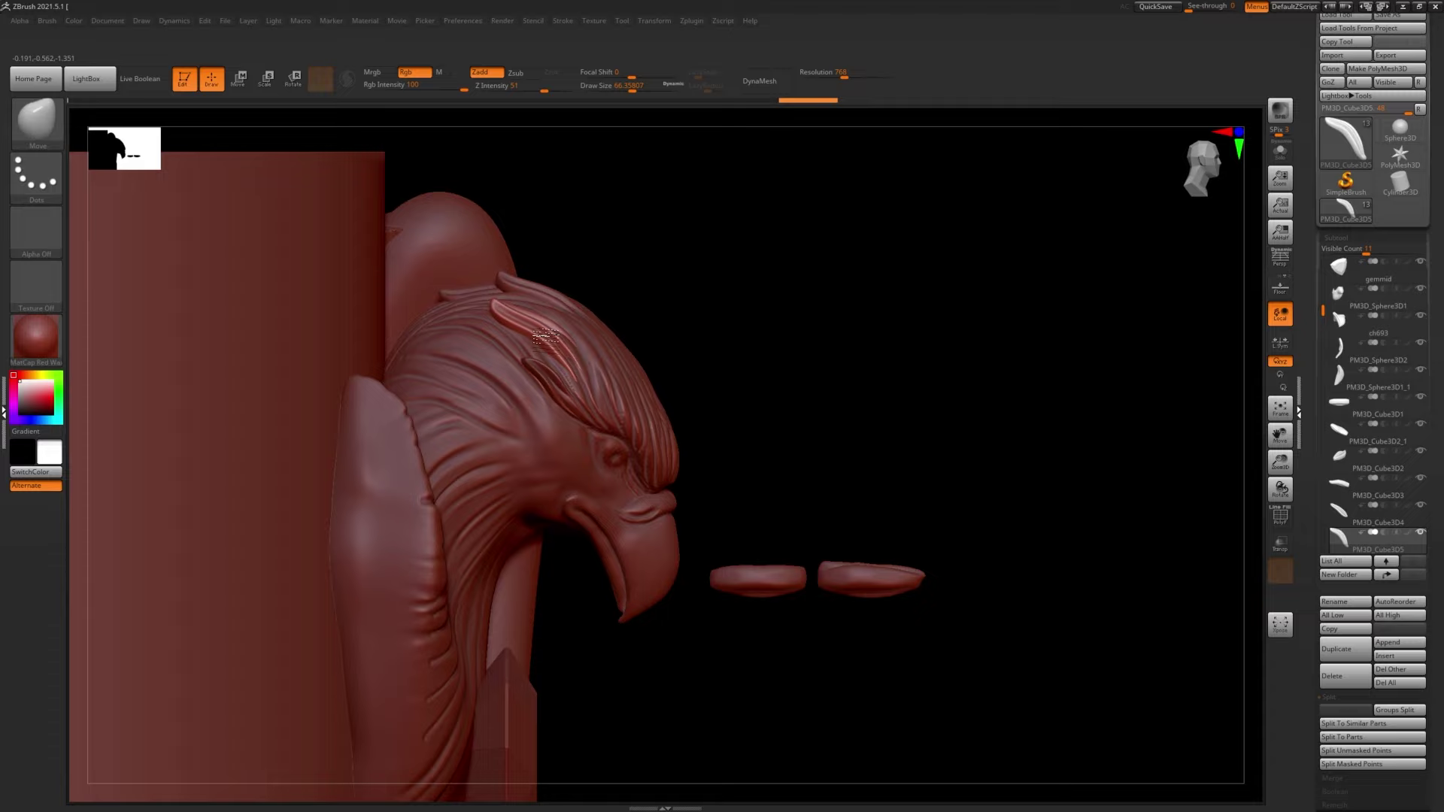
- Zoom in and select another feather copy, bringing up its gizmo
{"action": "key", "text": "s"}
{"action": "mouse_move", "coordinate": [618, 382]}
{"action": "right_mouse_down"}
{"action": "mouse_move", "coordinate": [572, 376]}
{"action": "mouse_move", "coordinate": [550, 325]}
{"action": "mouse_move", "coordinate": [653, 366]}
{"action": "right_mouse_up"}
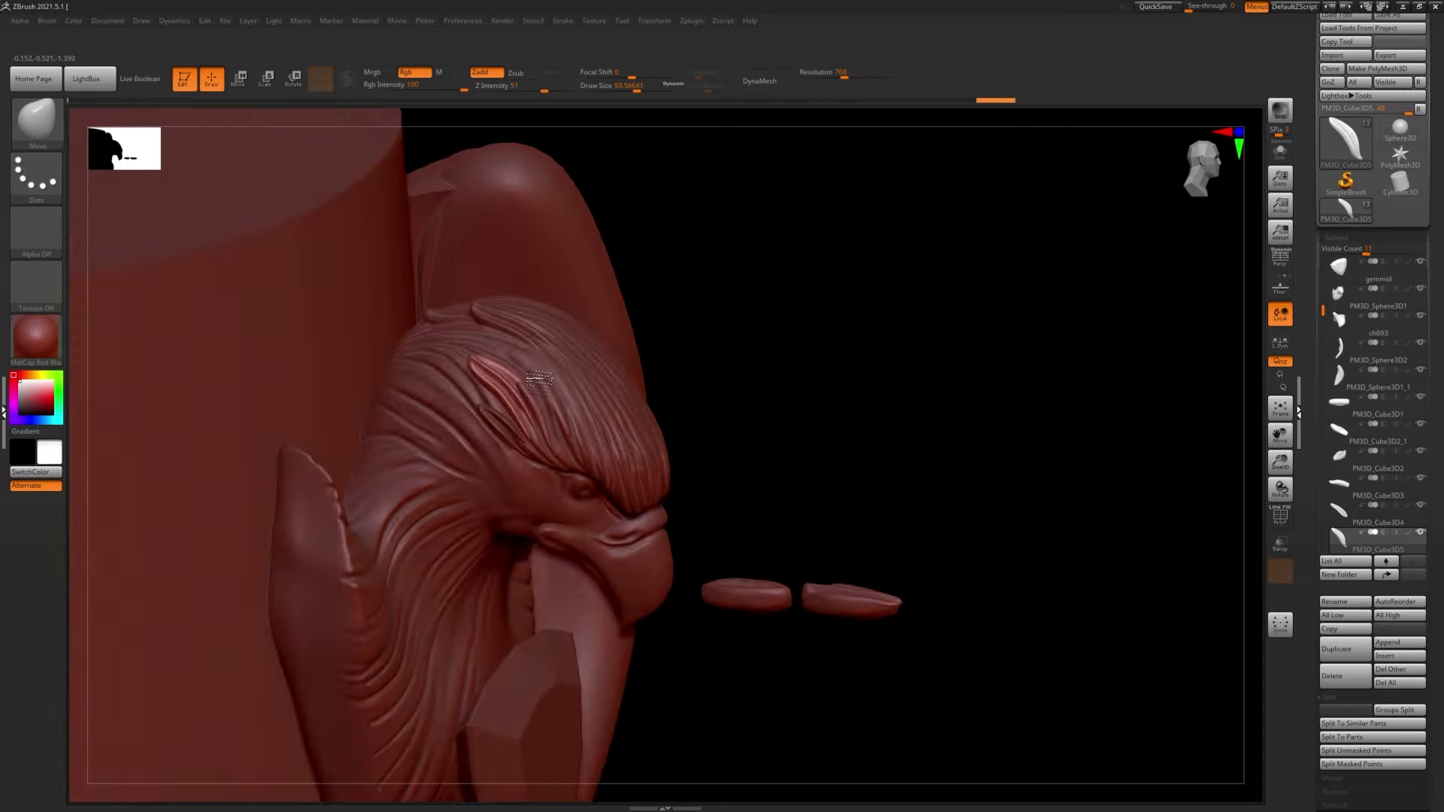
{"action": "right_click_drag", "start_coordinate": [566, 401], "coordinate": [421, 410], "text": "alt"}
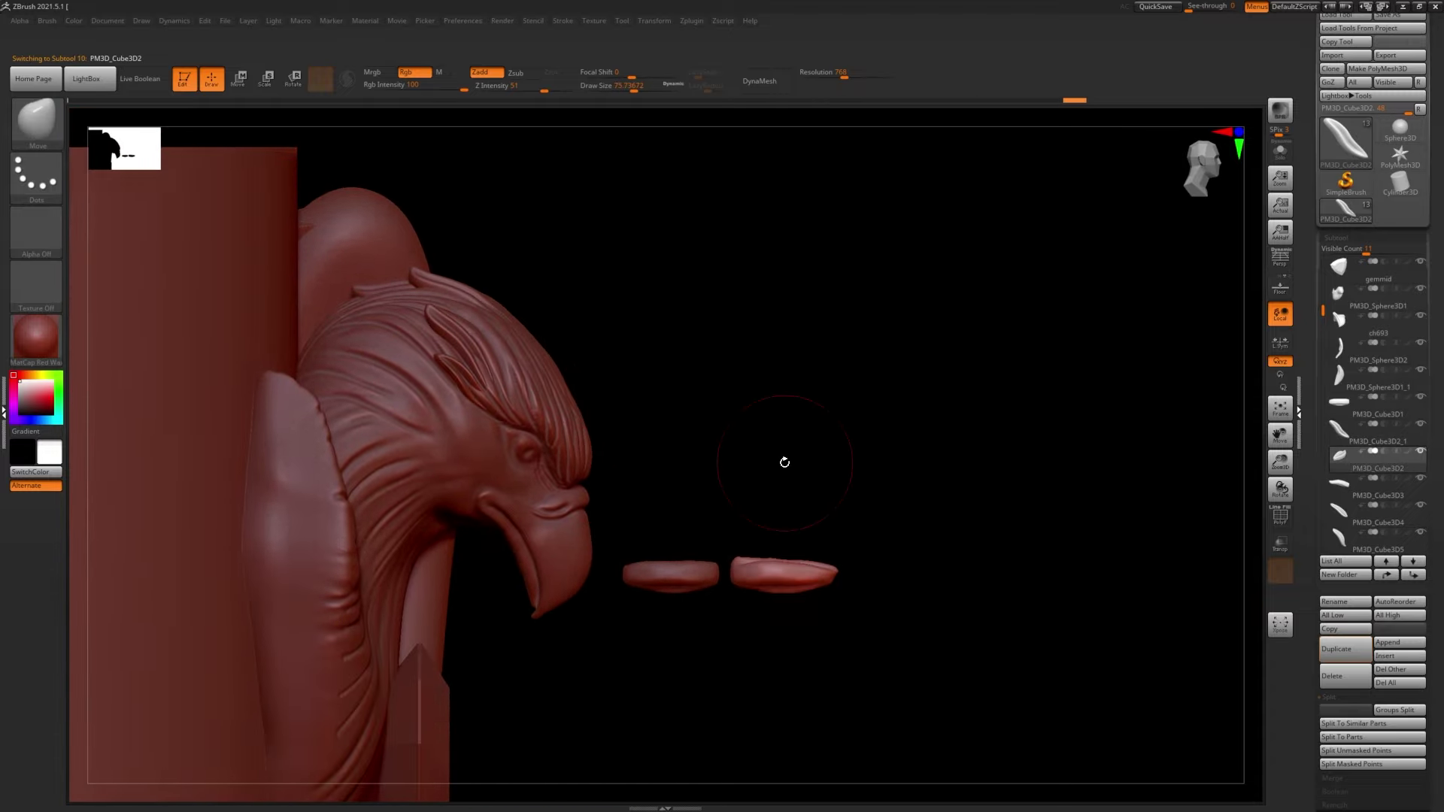
{"action": "left_click", "coordinate": [342, 341], "text": "alt"}
{"action": "key", "text": "w"}
{"action": "mouse_move", "coordinate": [336, 253]}
{"action": "right_mouse_down"}
{"action": "mouse_move", "coordinate": [451, 376]}
{"action": "mouse_move", "coordinate": [588, 487]}
{"action": "right_mouse_up"}
{"action": "key", "text": "q"}
- Look down on the eagle and pick feathers on top of the head
{"action": "mouse_move", "coordinate": [640, 536]}
{"action": "right_mouse_down"}
{"action": "mouse_move", "coordinate": [613, 399]}
{"action": "mouse_move", "coordinate": [36, 338]}
{"action": "right_mouse_up"}
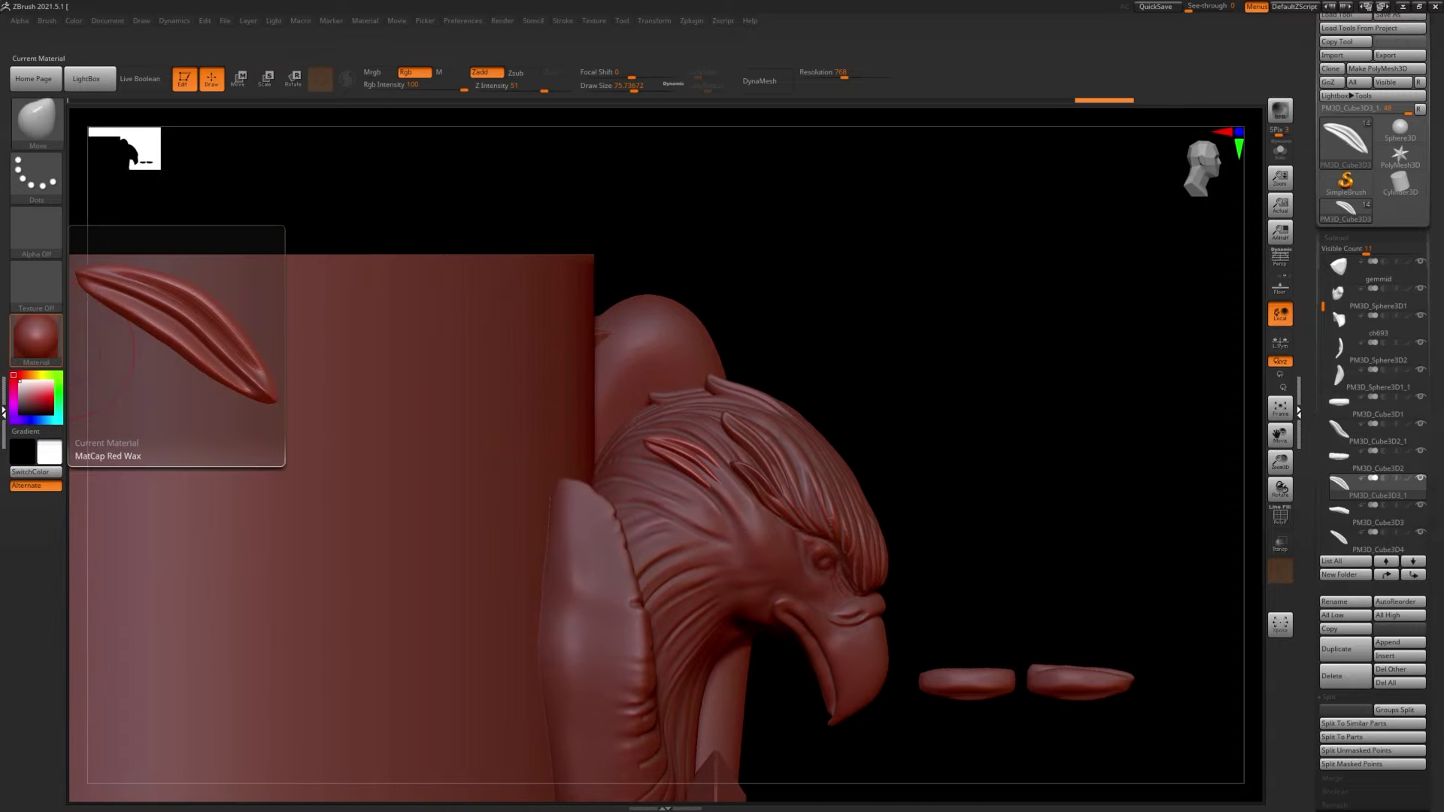
{"action": "right_click_drag", "start_coordinate": [718, 460], "coordinate": [1218, 519]}
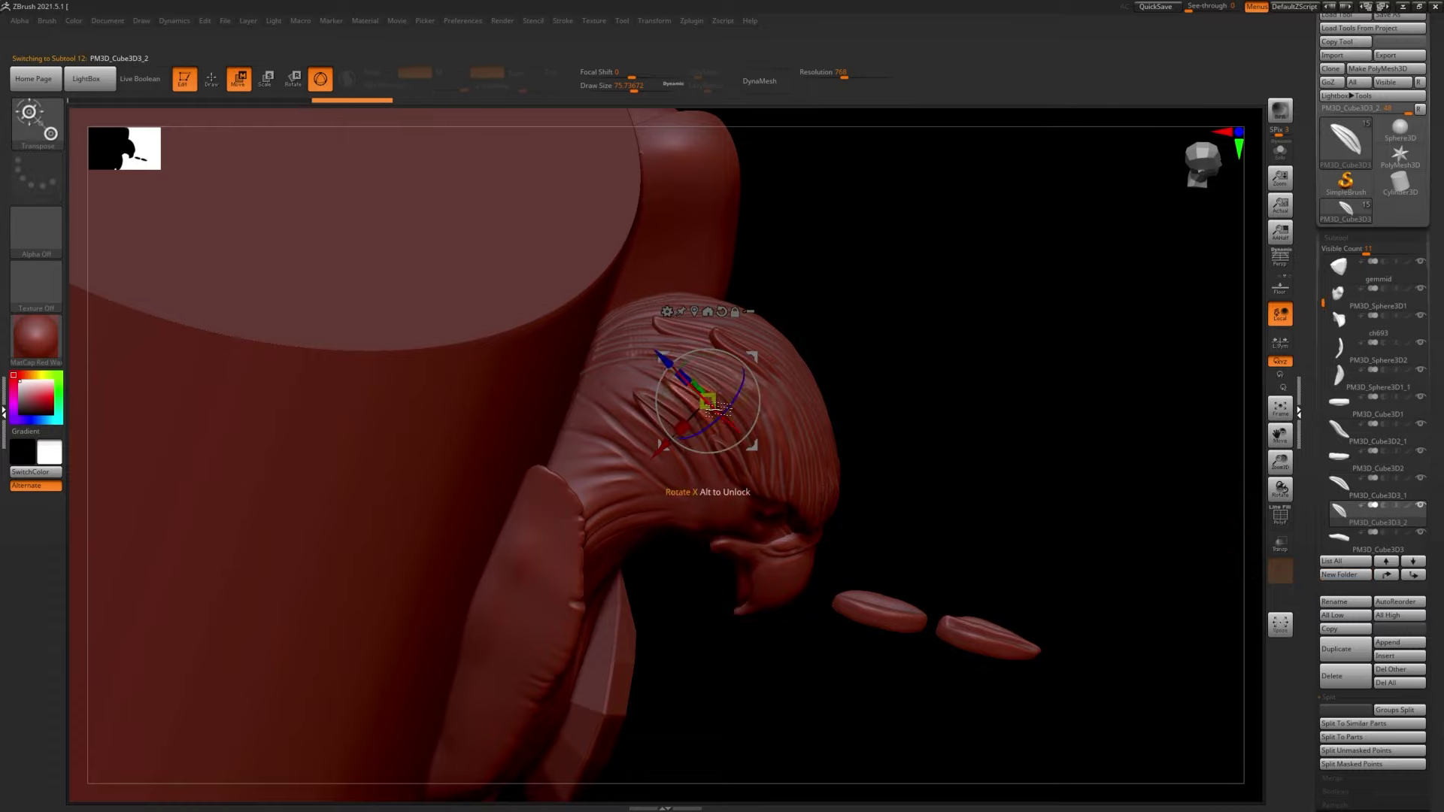
{"action": "mouse_move", "coordinate": [718, 410]}
{"action": "right_mouse_down"}
{"action": "mouse_move", "coordinate": [699, 418]}
{"action": "mouse_move", "coordinate": [754, 424]}
{"action": "mouse_move", "coordinate": [677, 421]}
{"action": "mouse_move", "coordinate": [752, 499]}
{"action": "mouse_move", "coordinate": [747, 447]}
{"action": "right_mouse_up"}
{"action": "key", "text": "q"}
{"action": "left_click", "coordinate": [755, 423], "text": "alt"}
{"action": "left_click", "coordinate": [677, 421], "text": "alt"}
{"action": "key", "text": "q"}
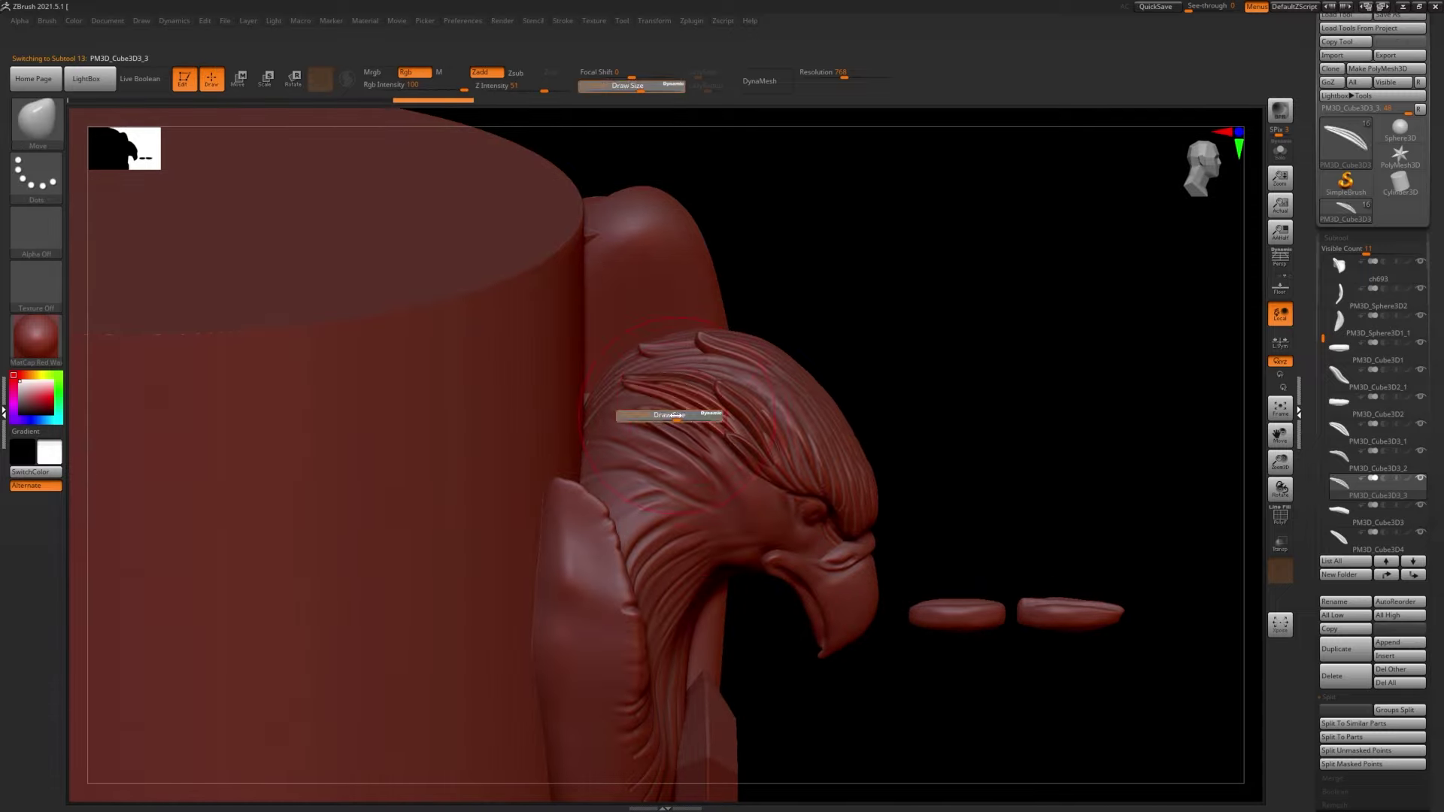
{"action": "mouse_move", "coordinate": [744, 373]}
{"action": "right_mouse_down"}
{"action": "mouse_move", "coordinate": [634, 408]}
{"action": "mouse_move", "coordinate": [574, 367]}
{"action": "mouse_move", "coordinate": [776, 522]}
{"action": "right_mouse_up"}
- Pick the oval piece beside the beak, then the eagle head sculpt from the front
{"action": "key", "text": "w"}
{"action": "left_click", "coordinate": [806, 681], "text": "alt"}
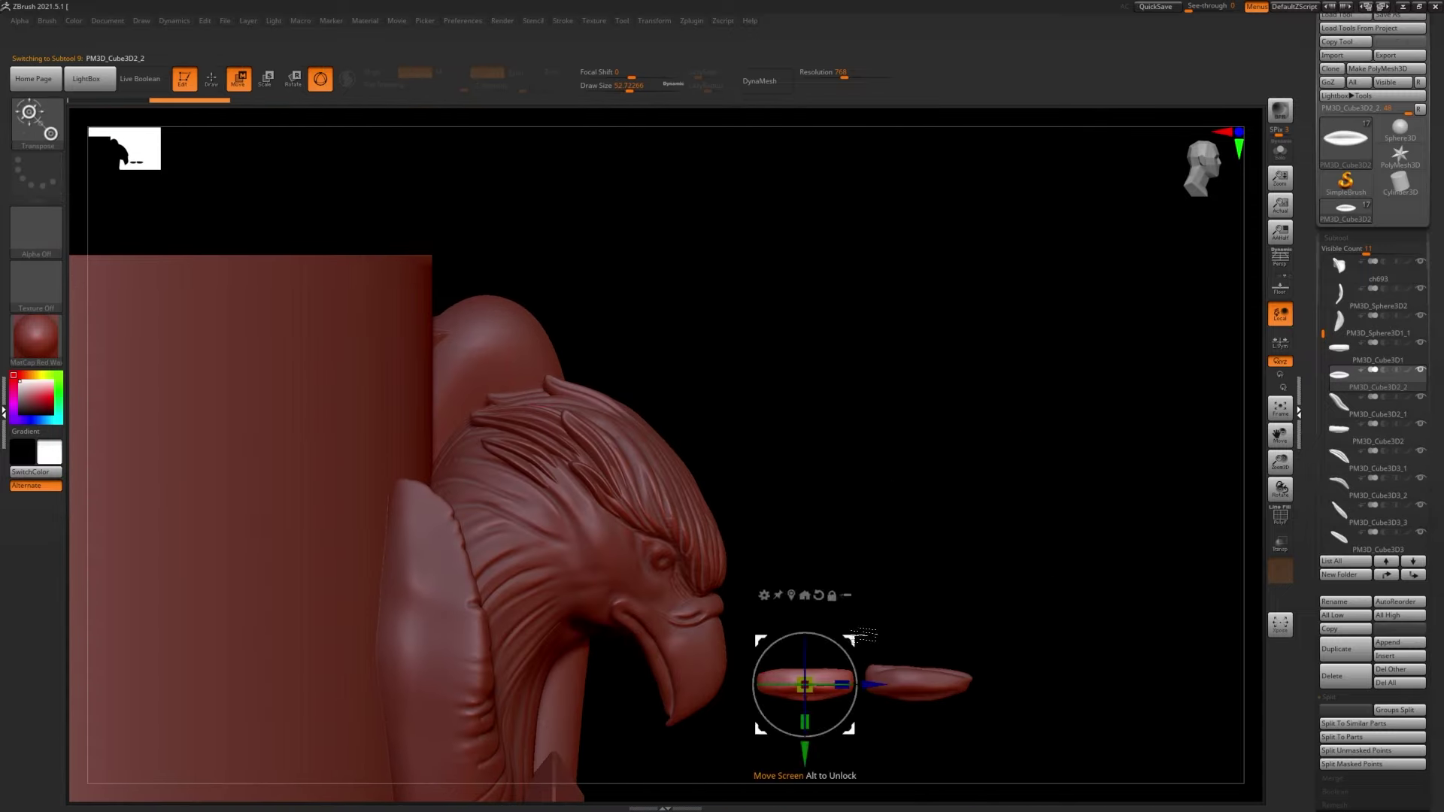
{"action": "mouse_move", "coordinate": [806, 681]}
{"action": "right_mouse_down"}
{"action": "mouse_move", "coordinate": [583, 404]}
{"action": "mouse_move", "coordinate": [548, 519]}
{"action": "right_mouse_up"}
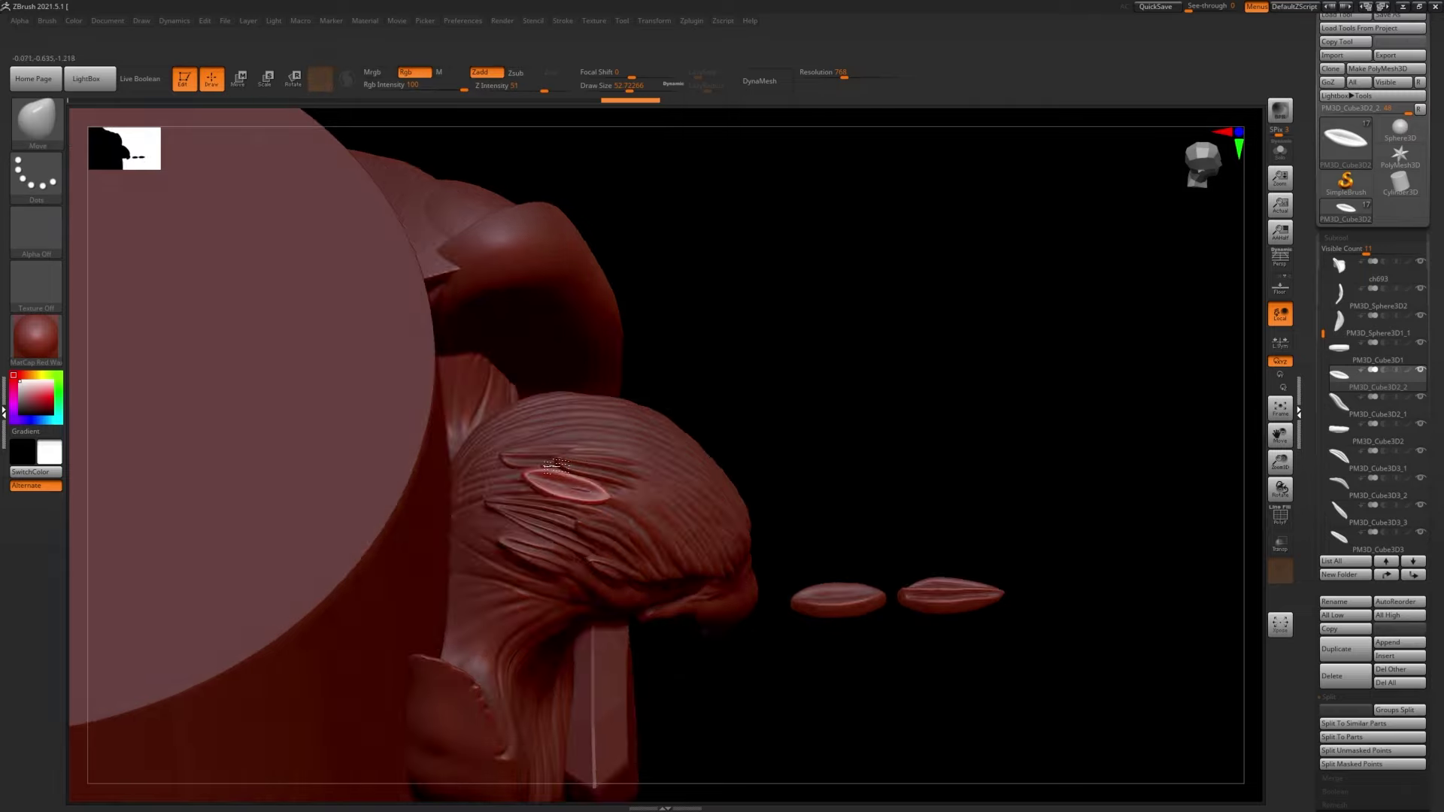
{"action": "right_click_drag", "start_coordinate": [557, 467], "coordinate": [606, 506]}
{"action": "left_click", "coordinate": [473, 436], "text": "alt"}
{"action": "right_click_drag", "start_coordinate": [474, 436], "coordinate": [467, 437]}
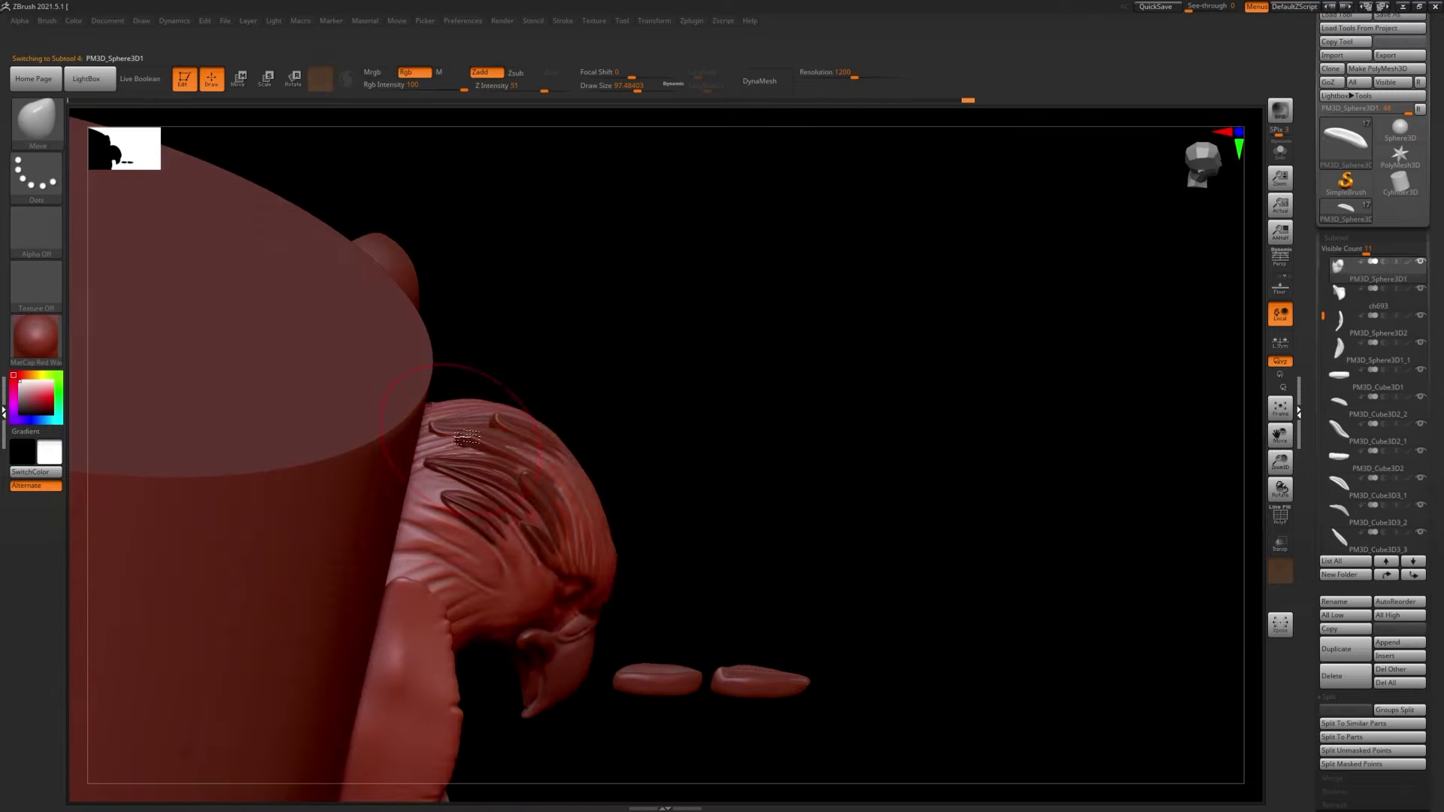
{"action": "mouse_move", "coordinate": [599, 532]}
{"action": "right_mouse_down"}
{"action": "mouse_move", "coordinate": [572, 489]}
{"action": "mouse_move", "coordinate": [676, 408]}
{"action": "mouse_move", "coordinate": [418, 352]}
{"action": "right_mouse_up"}
- Bring up the gizmo on the side feather pieces
{"action": "key", "text": "w"}
{"action": "left_click", "coordinate": [676, 408], "text": "alt"}
{"action": "mouse_move", "coordinate": [590, 472]}
{"action": "right_mouse_down"}
{"action": "mouse_move", "coordinate": [601, 470]}
{"action": "mouse_move", "coordinate": [588, 412]}
{"action": "right_mouse_up"}
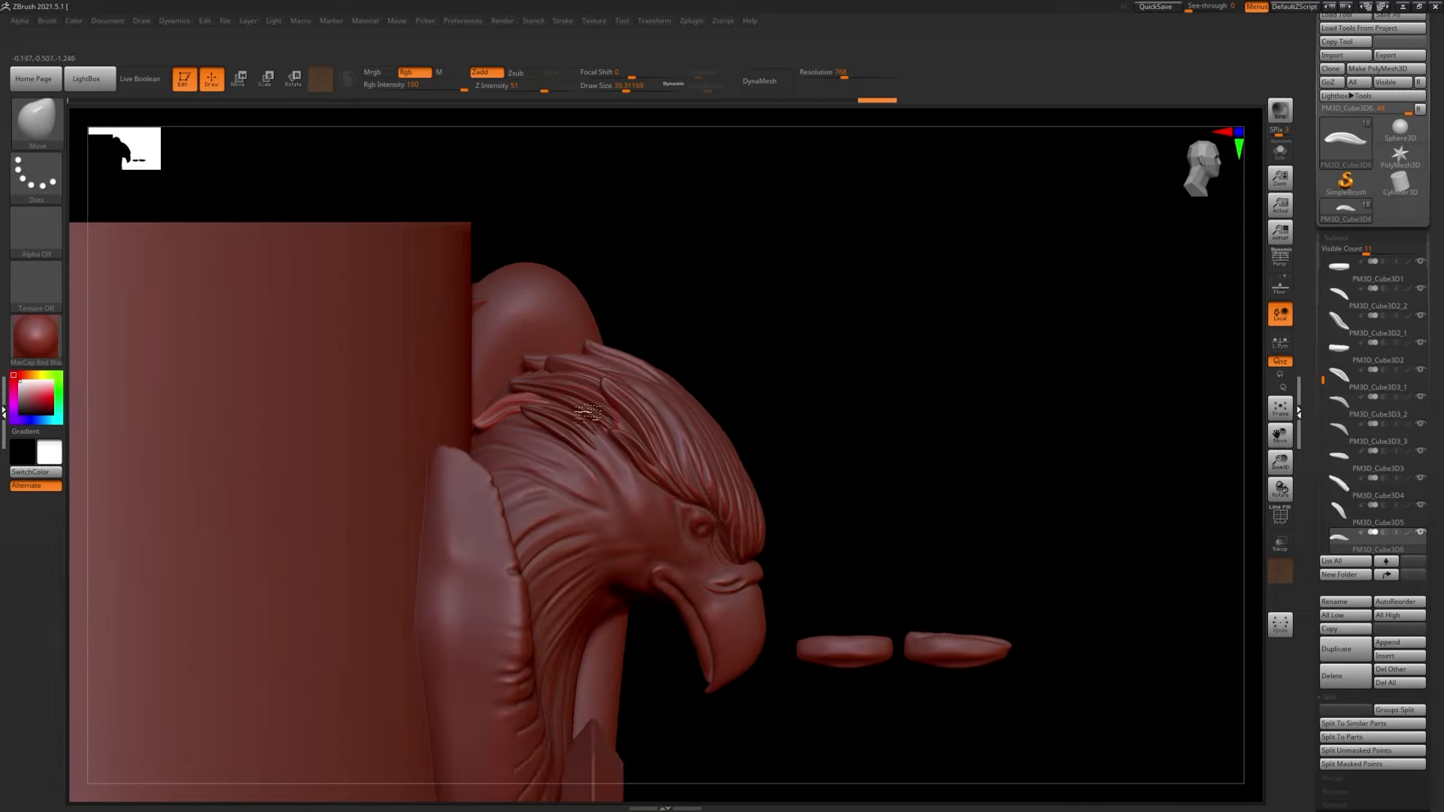
{"action": "left_click", "coordinate": [570, 362], "text": "alt"}
{"action": "mouse_move", "coordinate": [609, 487]}
{"action": "right_mouse_down"}
{"action": "mouse_move", "coordinate": [570, 362]}
{"action": "mouse_move", "coordinate": [531, 390]}
{"action": "right_mouse_up"}
- Zoom in on the head and select the feather to copy next
{"action": "key", "text": "q"}
{"action": "right_click_drag", "start_coordinate": [475, 470], "coordinate": [440, 482]}
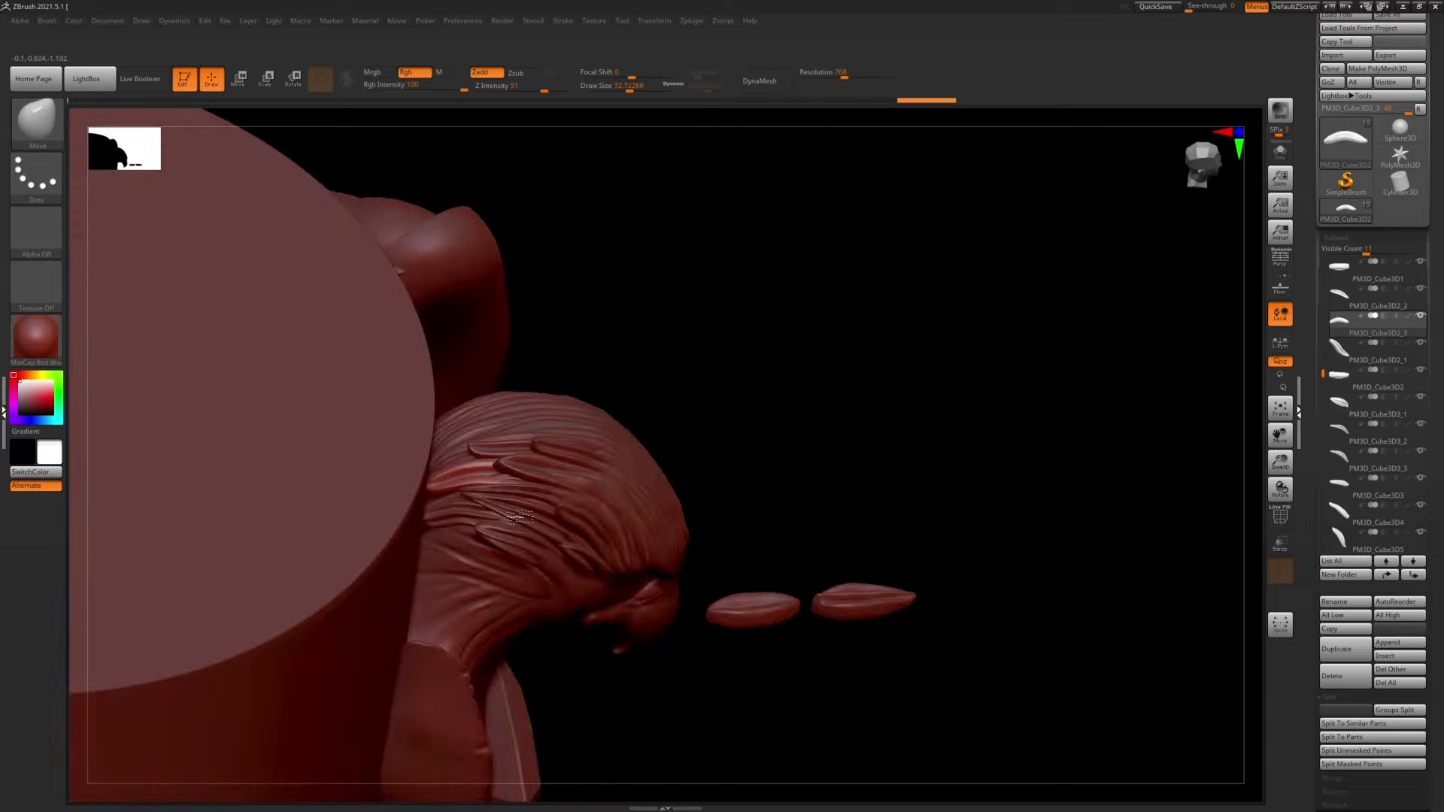
{"action": "mouse_move", "coordinate": [540, 474]}
{"action": "right_mouse_down"}
{"action": "mouse_move", "coordinate": [795, 351]}
{"action": "mouse_move", "coordinate": [547, 498]}
{"action": "mouse_move", "coordinate": [590, 396]}
{"action": "mouse_move", "coordinate": [374, 499]}
{"action": "mouse_move", "coordinate": [637, 381]}
{"action": "mouse_move", "coordinate": [662, 406]}
{"action": "right_mouse_up"}
{"action": "left_click", "coordinate": [578, 418], "text": "alt"}
{"action": "left_click", "coordinate": [373, 500], "text": "alt"}
{"action": "left_click", "coordinate": [667, 409], "text": "alt"}
- Ctrl-drag the gizmo to duplicate the feather onto the eagle head
{"action": "key", "text": "w"}
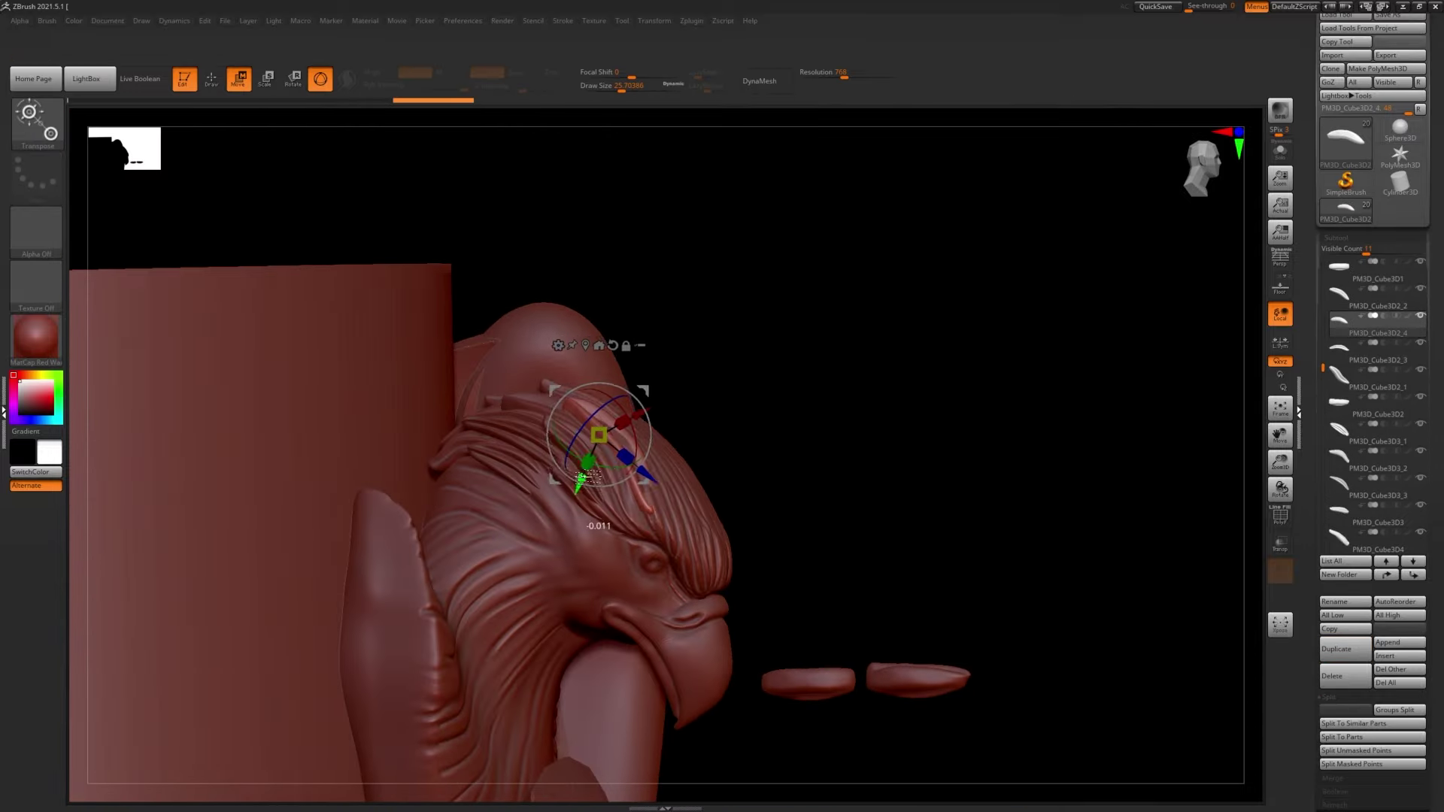
{"action": "mouse_move", "coordinate": [590, 478]}
{"action": "right_mouse_down"}
{"action": "mouse_move", "coordinate": [645, 425]}
{"action": "mouse_move", "coordinate": [654, 386]}
{"action": "right_mouse_up"}
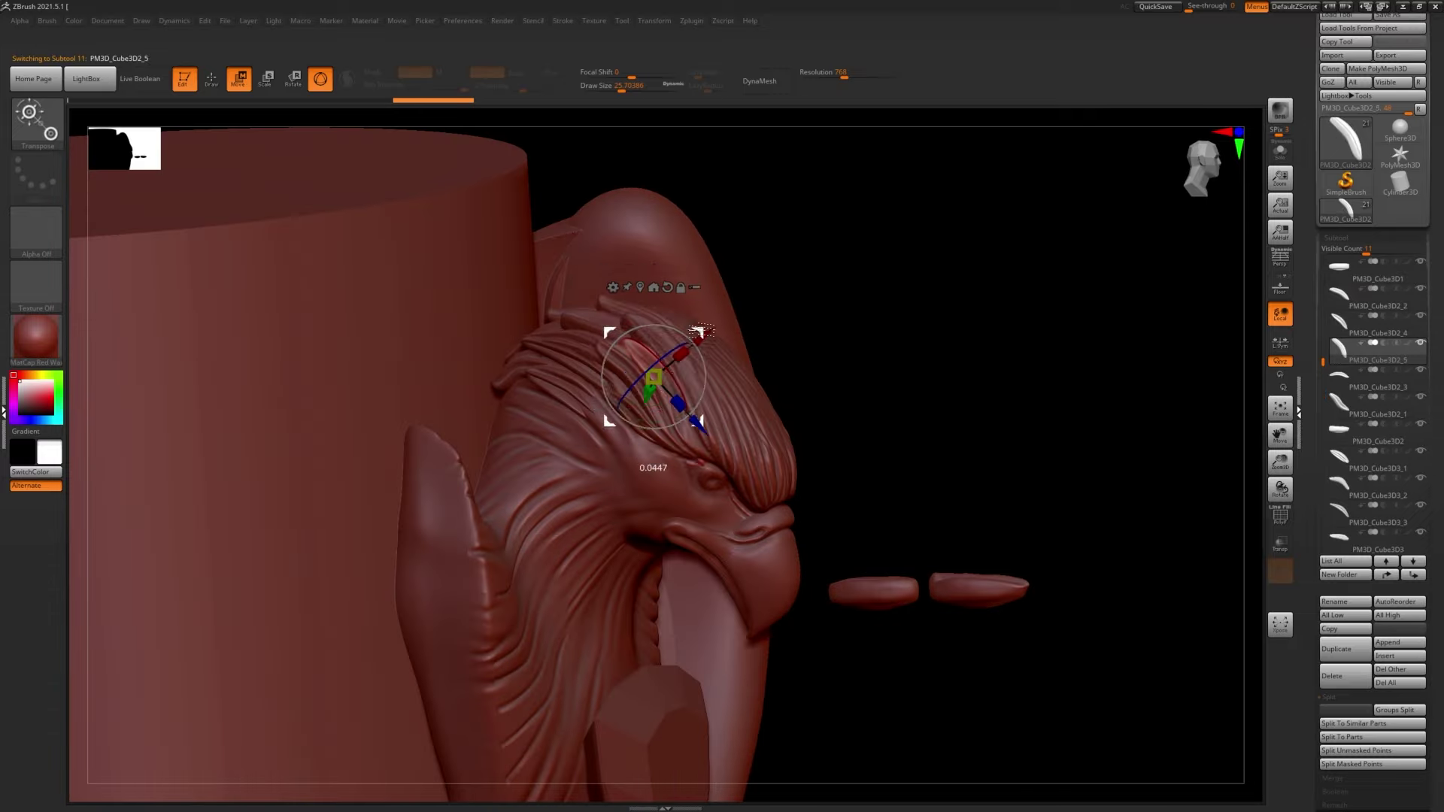
{"action": "left_click_drag", "start_coordinate": [664, 380], "coordinate": [677, 423], "text": "ctrl"}
{"action": "right_click_drag", "start_coordinate": [676, 424], "coordinate": [711, 340]}
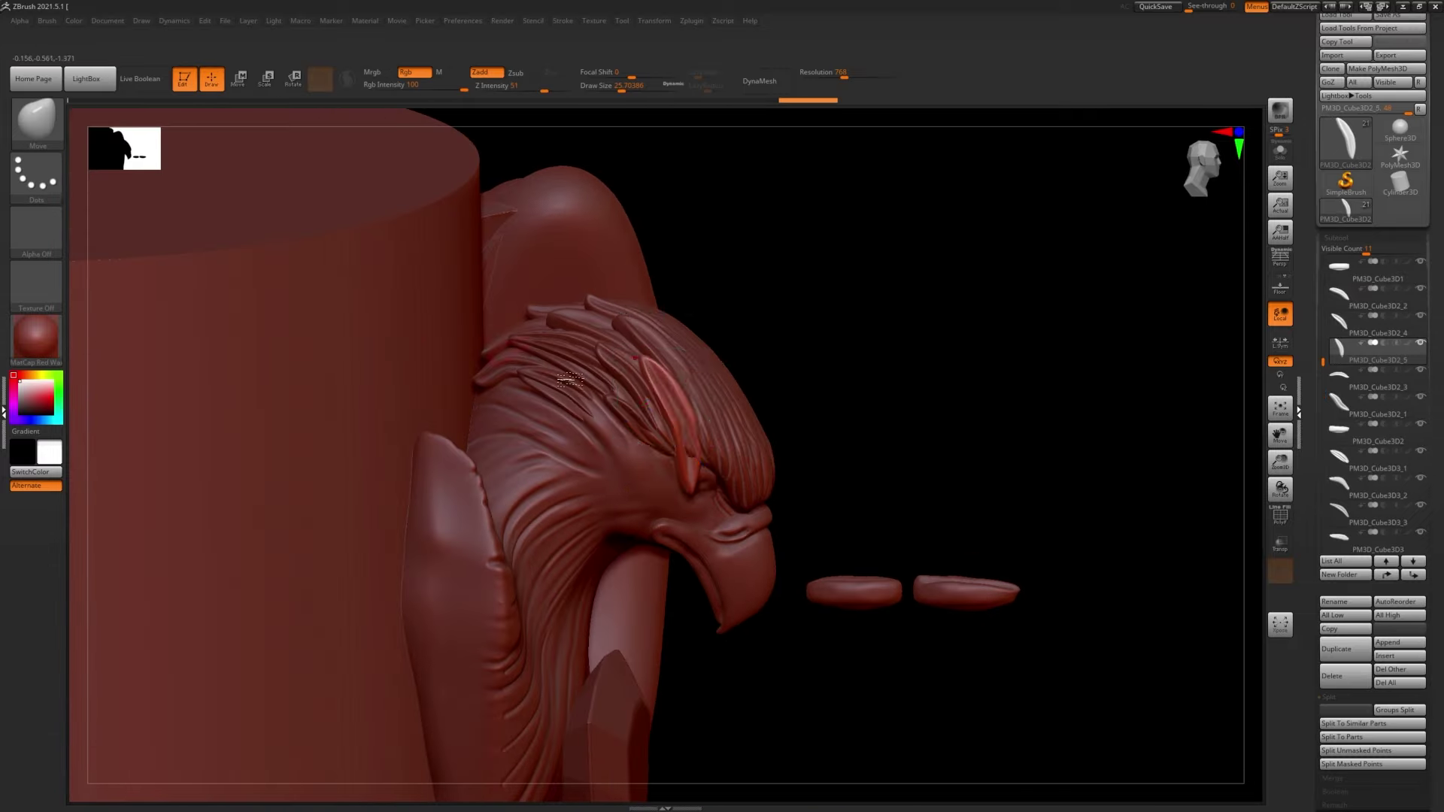
{"action": "right_click_drag", "start_coordinate": [570, 380], "coordinate": [664, 398]}
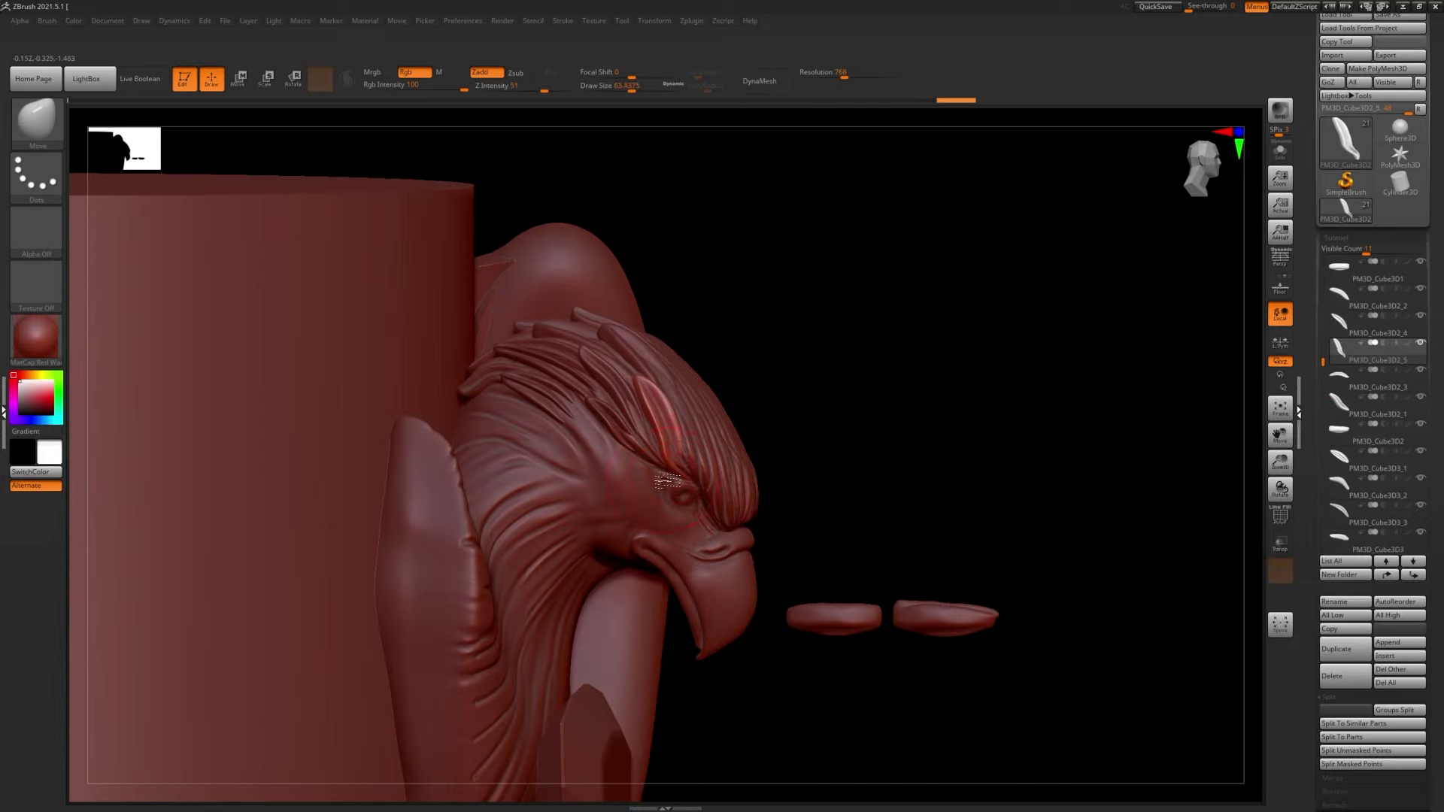
{"action": "right_click_drag", "start_coordinate": [667, 480], "coordinate": [613, 289]}
- Pick more feather pieces and bring up their gizmo, checking the eagle's front
{"action": "left_click", "coordinate": [658, 451], "text": "alt"}
{"action": "key", "text": "w"}
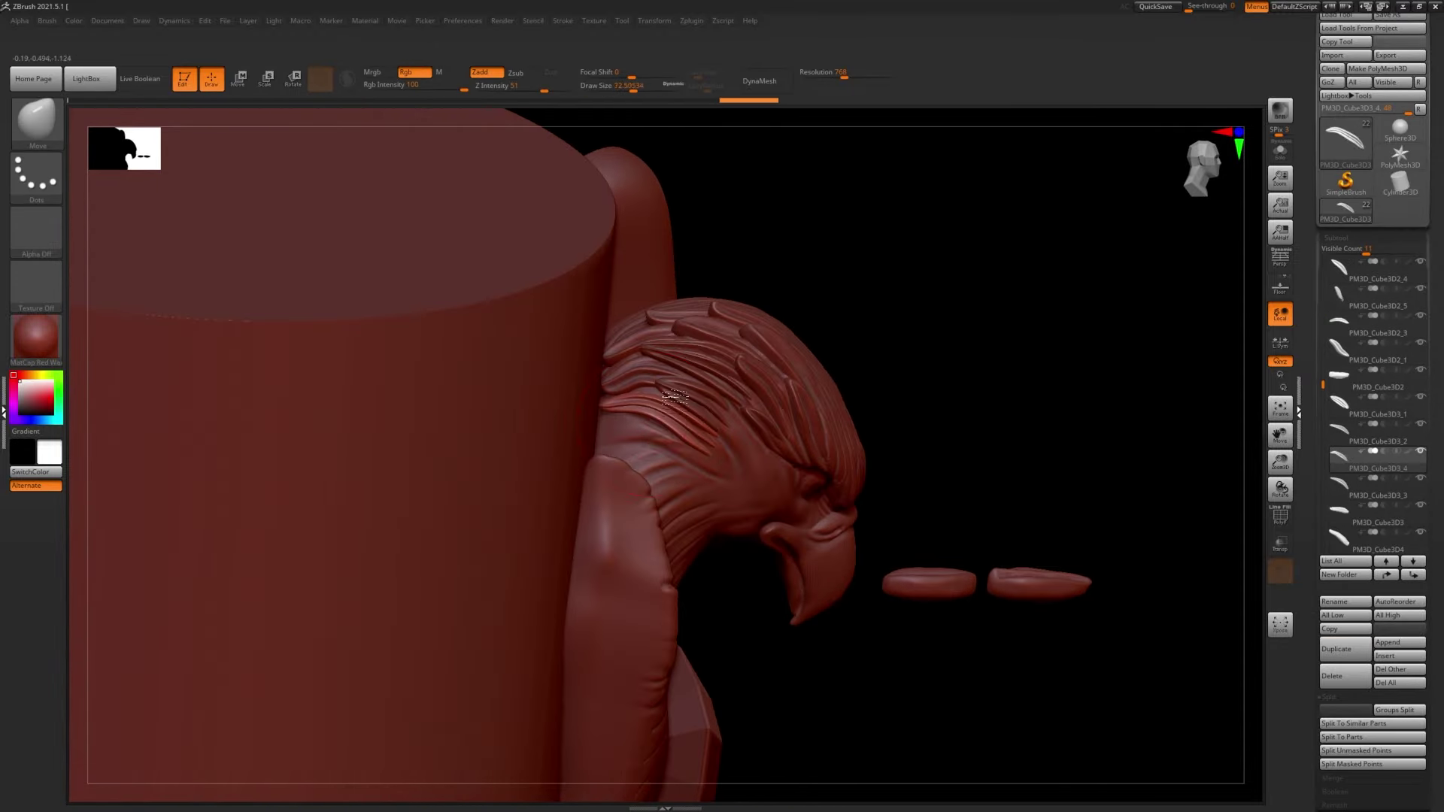
{"action": "mouse_move", "coordinate": [698, 475]}
{"action": "right_mouse_down"}
{"action": "mouse_move", "coordinate": [759, 451]}
{"action": "mouse_move", "coordinate": [1241, 527]}
{"action": "right_mouse_up"}
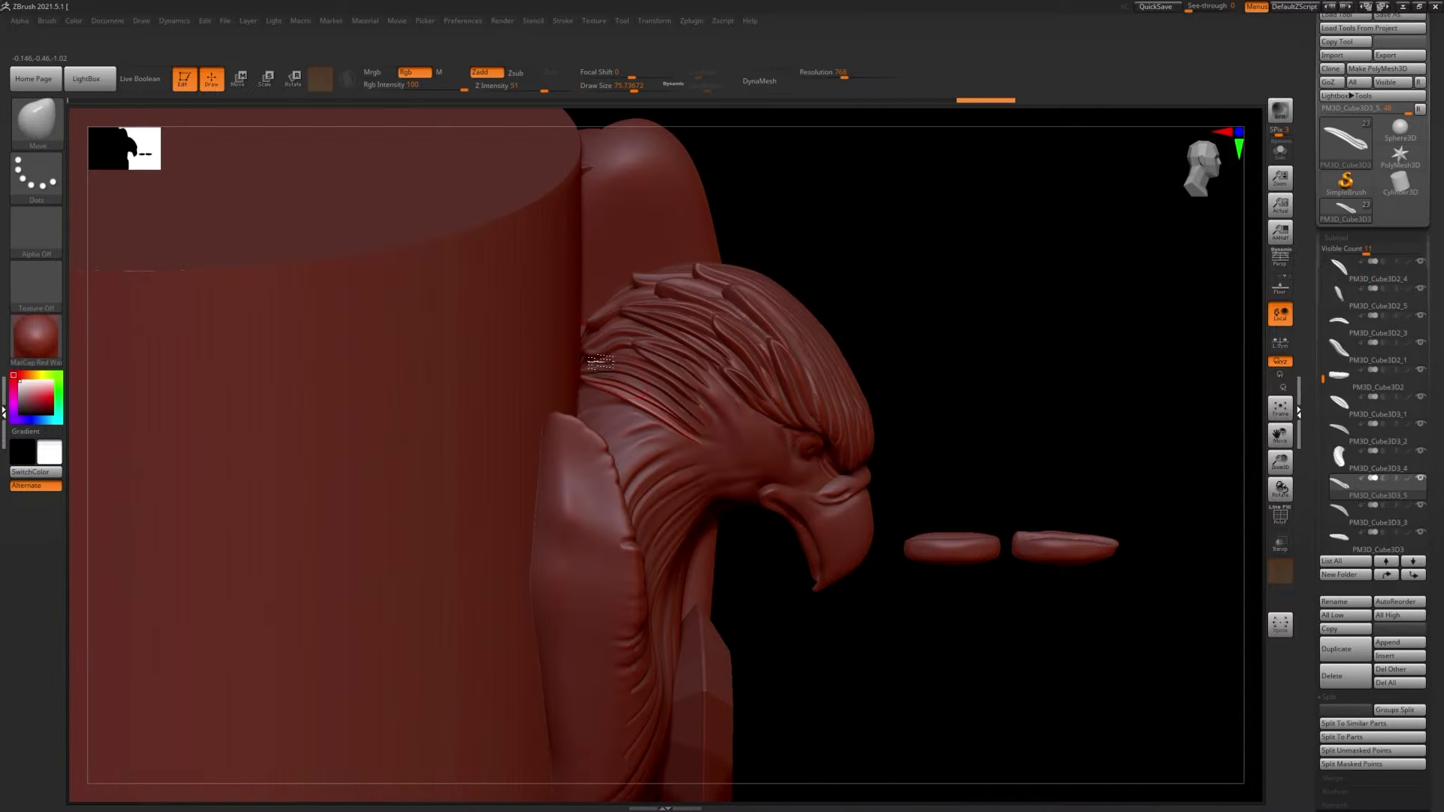
{"action": "left_click", "coordinate": [600, 362], "text": "alt"}
{"action": "right_click_drag", "start_coordinate": [600, 362], "coordinate": [573, 300]}
{"action": "left_click", "coordinate": [573, 300], "text": "alt"}
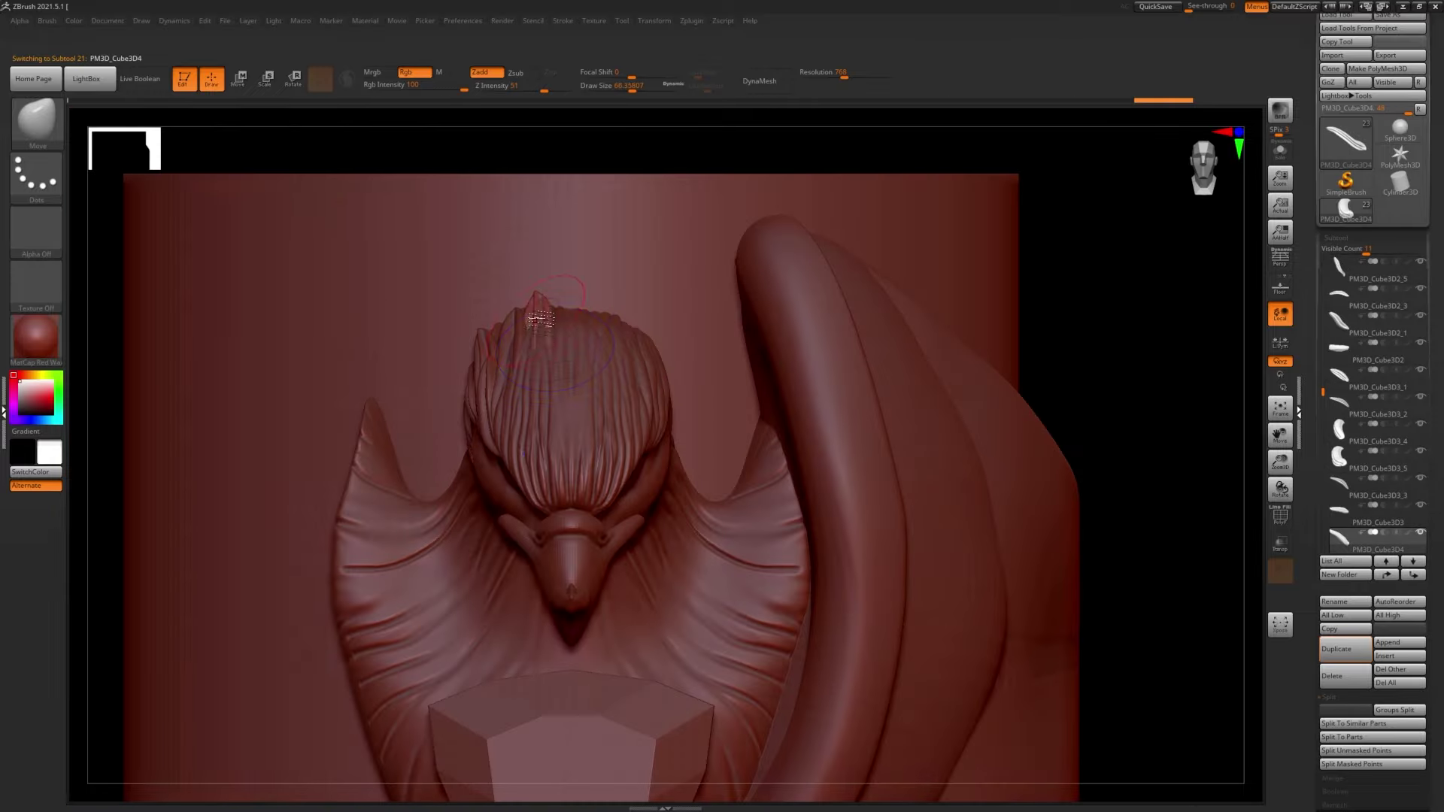
{"action": "mouse_move", "coordinate": [674, 352]}
{"action": "right_mouse_down"}
{"action": "mouse_move", "coordinate": [513, 326]}
{"action": "mouse_move", "coordinate": [394, 247]}
{"action": "right_mouse_up"}
{"action": "key", "text": "w"}
- Position the newly copied feather and the feather near the eye
{"action": "left_click", "coordinate": [514, 326], "text": "alt"}
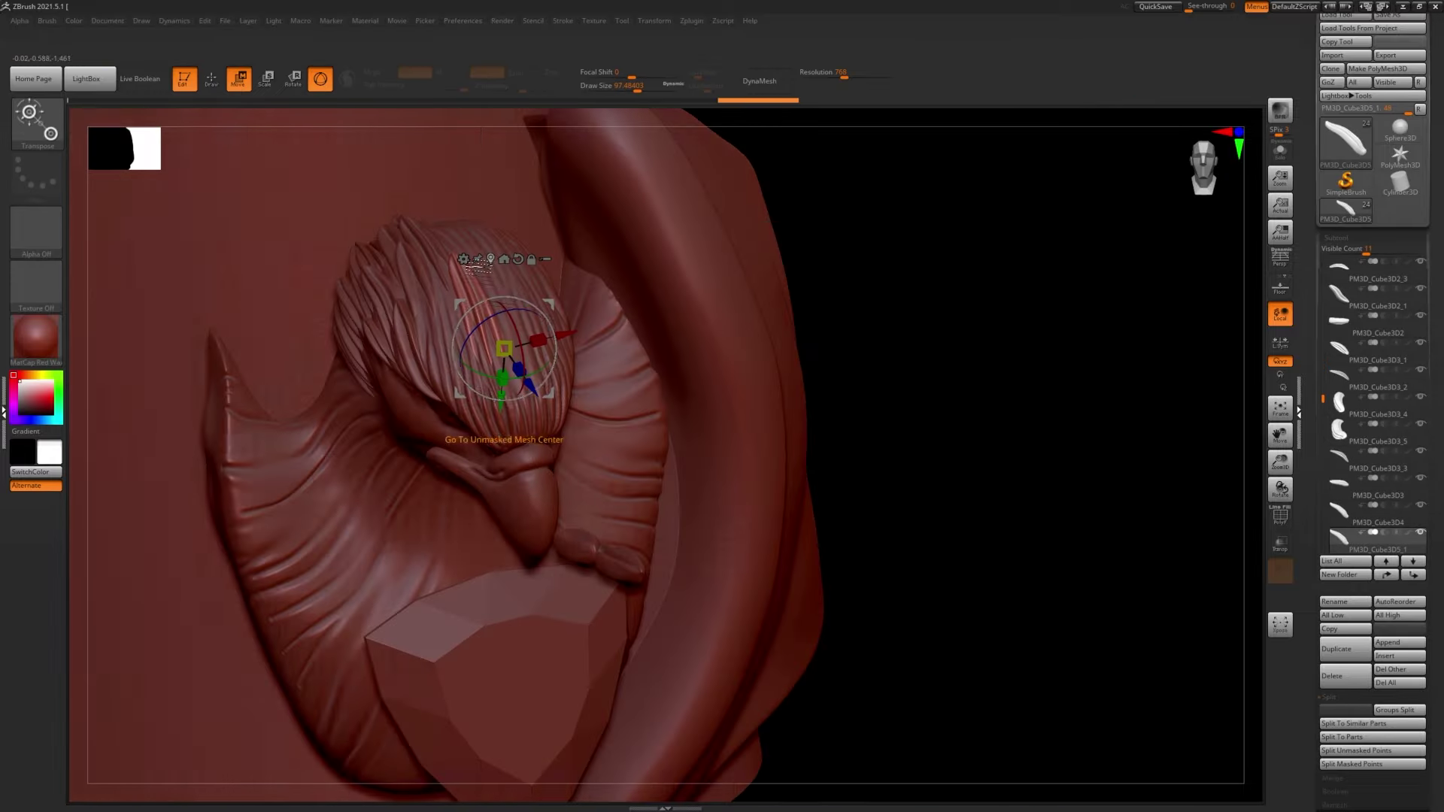
{"action": "mouse_move", "coordinate": [478, 264]}
{"action": "right_mouse_down"}
{"action": "mouse_move", "coordinate": [576, 350]}
{"action": "mouse_move", "coordinate": [574, 370]}
{"action": "mouse_move", "coordinate": [640, 403]}
{"action": "mouse_move", "coordinate": [648, 433]}
{"action": "right_mouse_up"}
{"action": "key", "text": "s"}
{"action": "left_click", "coordinate": [645, 403], "text": "alt"}
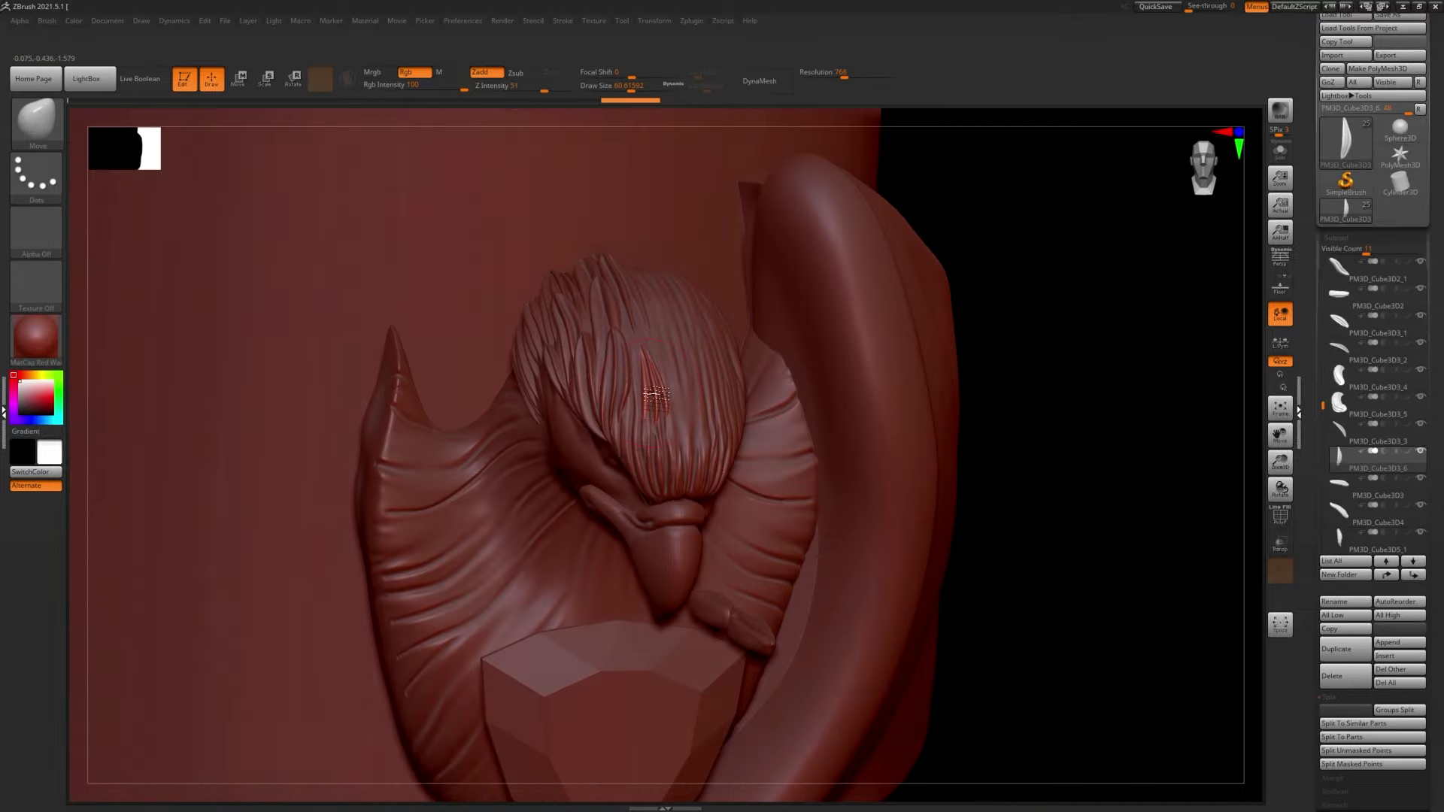
{"action": "key", "text": "s"}
{"action": "left_click", "coordinate": [547, 352], "text": "alt"}
{"action": "mouse_move", "coordinate": [547, 352]}
{"action": "right_mouse_down"}
{"action": "mouse_move", "coordinate": [571, 452]}
{"action": "mouse_move", "coordinate": [567, 380]}
{"action": "mouse_move", "coordinate": [552, 380]}
{"action": "mouse_move", "coordinate": [571, 451]}
{"action": "mouse_move", "coordinate": [560, 466]}
{"action": "right_mouse_up"}
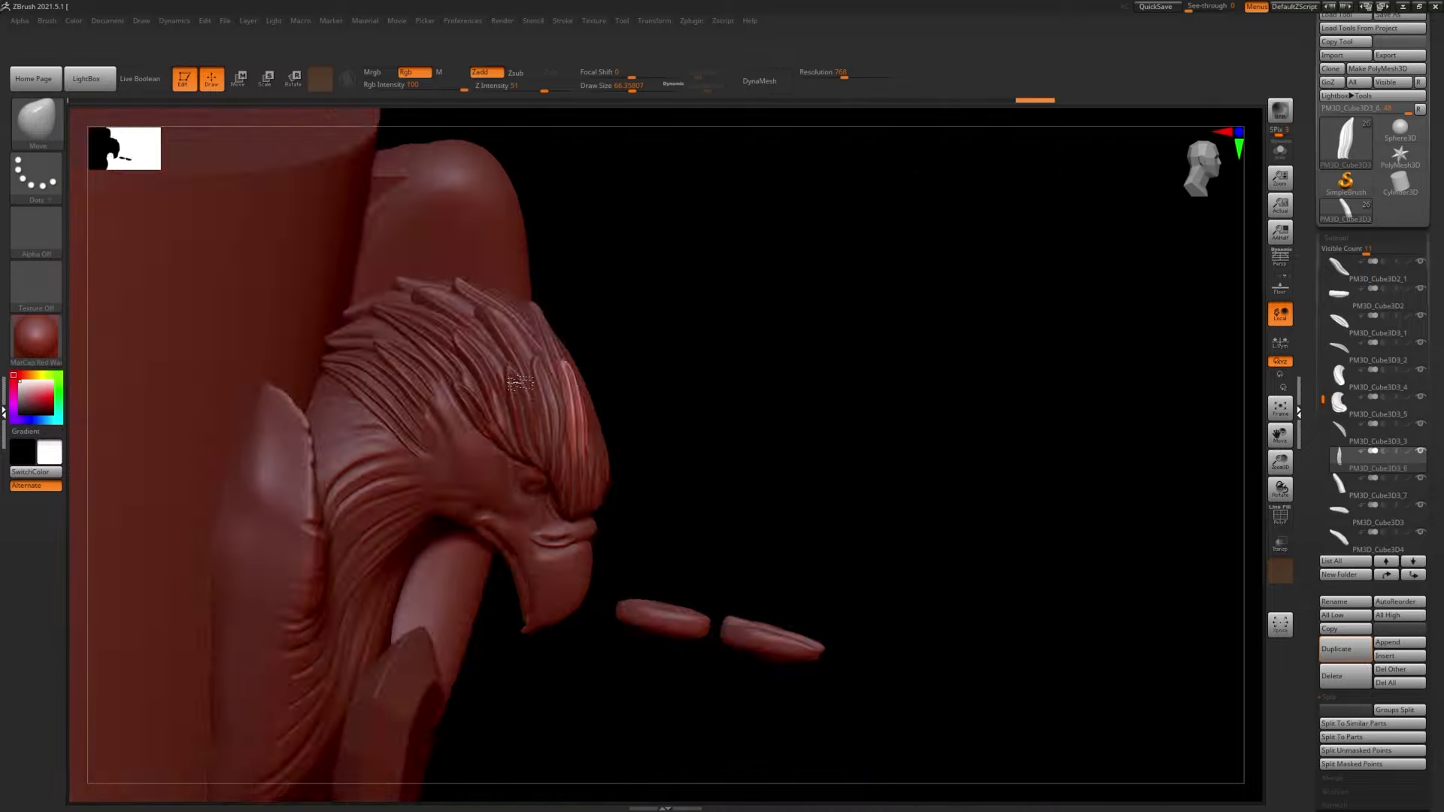
{"action": "left_click", "coordinate": [556, 468], "text": "alt"}
{"action": "key", "text": "w"}
- Pick further feather pieces around the eagle and zoom in close
{"action": "key", "text": "q"}
{"action": "mouse_move", "coordinate": [767, 437]}
{"action": "right_mouse_down"}
{"action": "mouse_move", "coordinate": [676, 421]}
{"action": "mouse_move", "coordinate": [692, 488]}
{"action": "mouse_move", "coordinate": [705, 461]}
{"action": "right_mouse_up"}
{"action": "left_click", "coordinate": [677, 421], "text": "alt"}
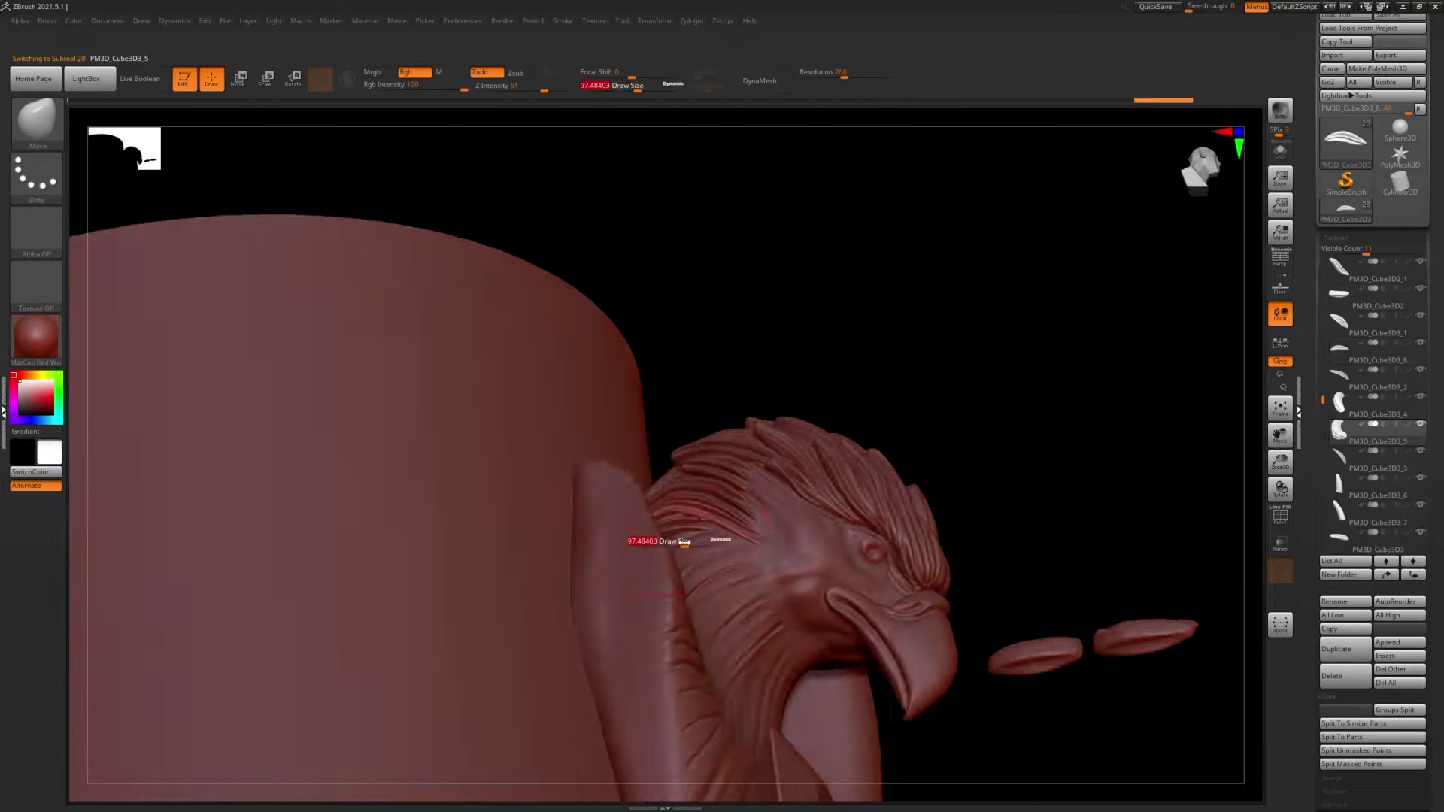
{"action": "left_click_drag", "start_coordinate": [683, 542], "coordinate": [662, 541]}
{"action": "mouse_move", "coordinate": [661, 542]}
{"action": "right_mouse_down"}
{"action": "mouse_move", "coordinate": [752, 489]}
{"action": "mouse_move", "coordinate": [978, 451]}
{"action": "right_mouse_up"}
{"action": "left_click", "coordinate": [1343, 376]}
{"action": "mouse_move", "coordinate": [658, 472]}
{"action": "right_mouse_down"}
{"action": "mouse_move", "coordinate": [332, 97]}
{"action": "mouse_move", "coordinate": [662, 594]}
{"action": "mouse_move", "coordinate": [539, 458]}
{"action": "right_mouse_up"}
{"action": "key", "text": "q"}
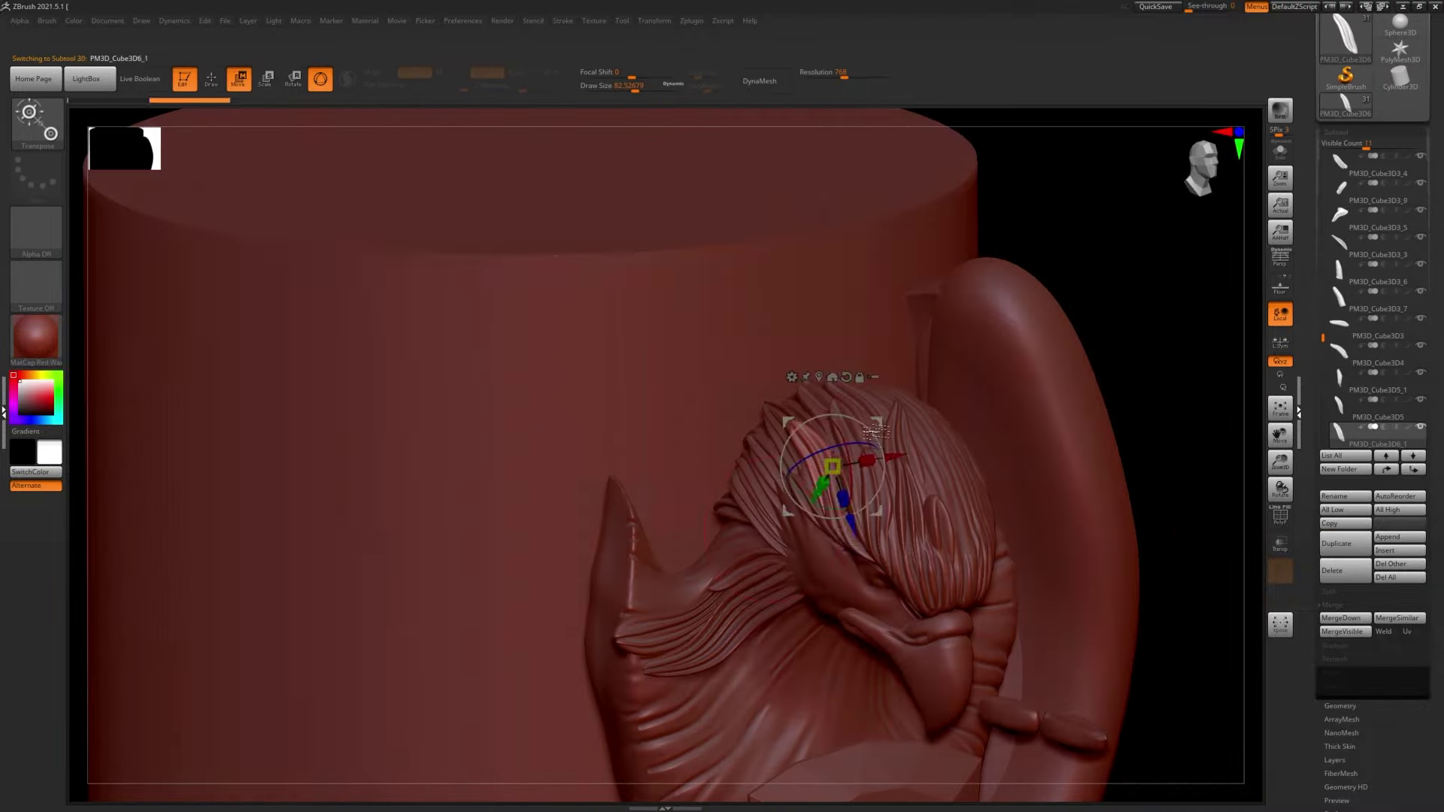
- Select and position feathers running down the neck
{"action": "mouse_move", "coordinate": [874, 431]}
{"action": "right_mouse_down"}
{"action": "mouse_move", "coordinate": [753, 483]}
{"action": "mouse_move", "coordinate": [766, 519]}
{"action": "right_mouse_up"}
{"action": "key", "text": "q"}
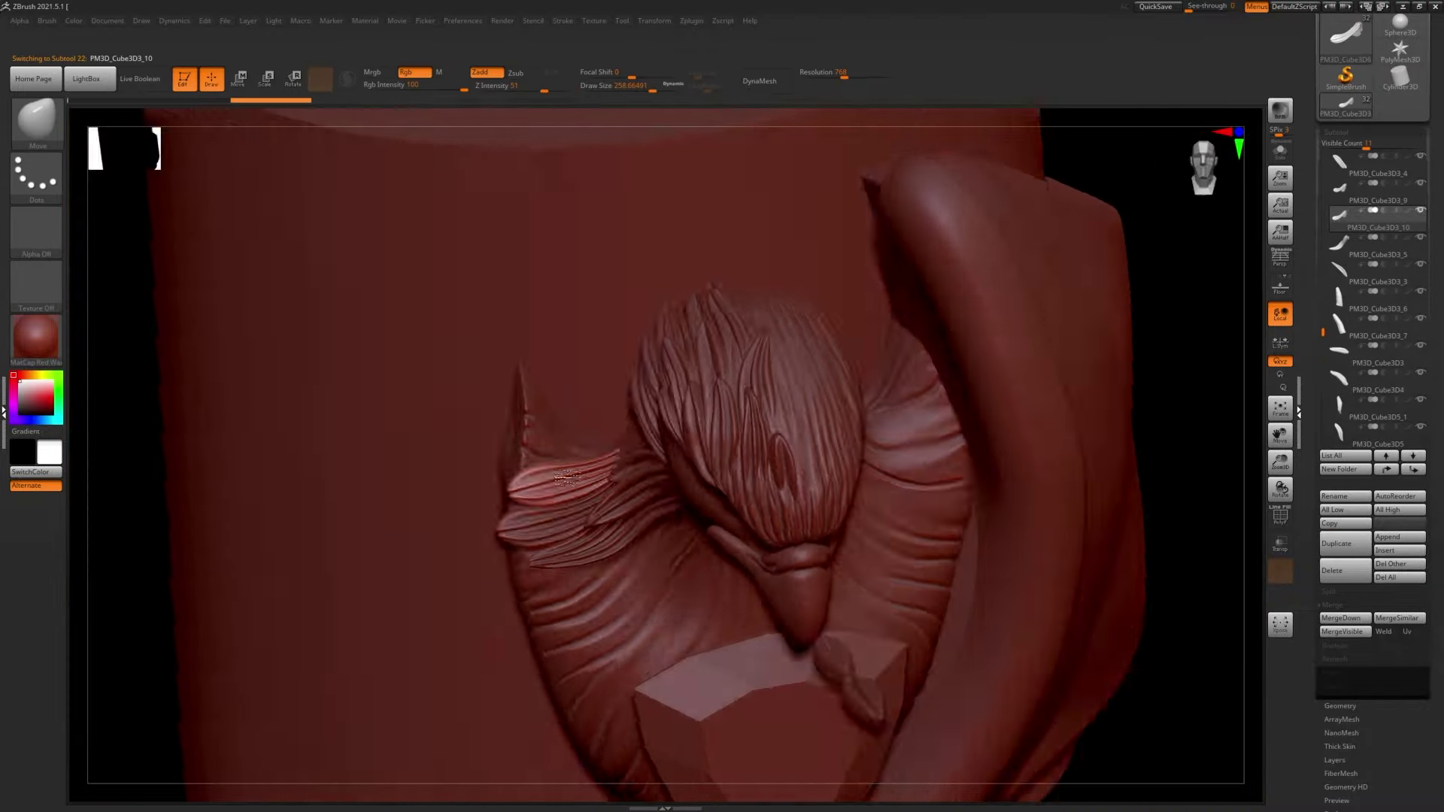
{"action": "left_click", "coordinate": [766, 519], "text": "alt"}
{"action": "key", "text": "w"}
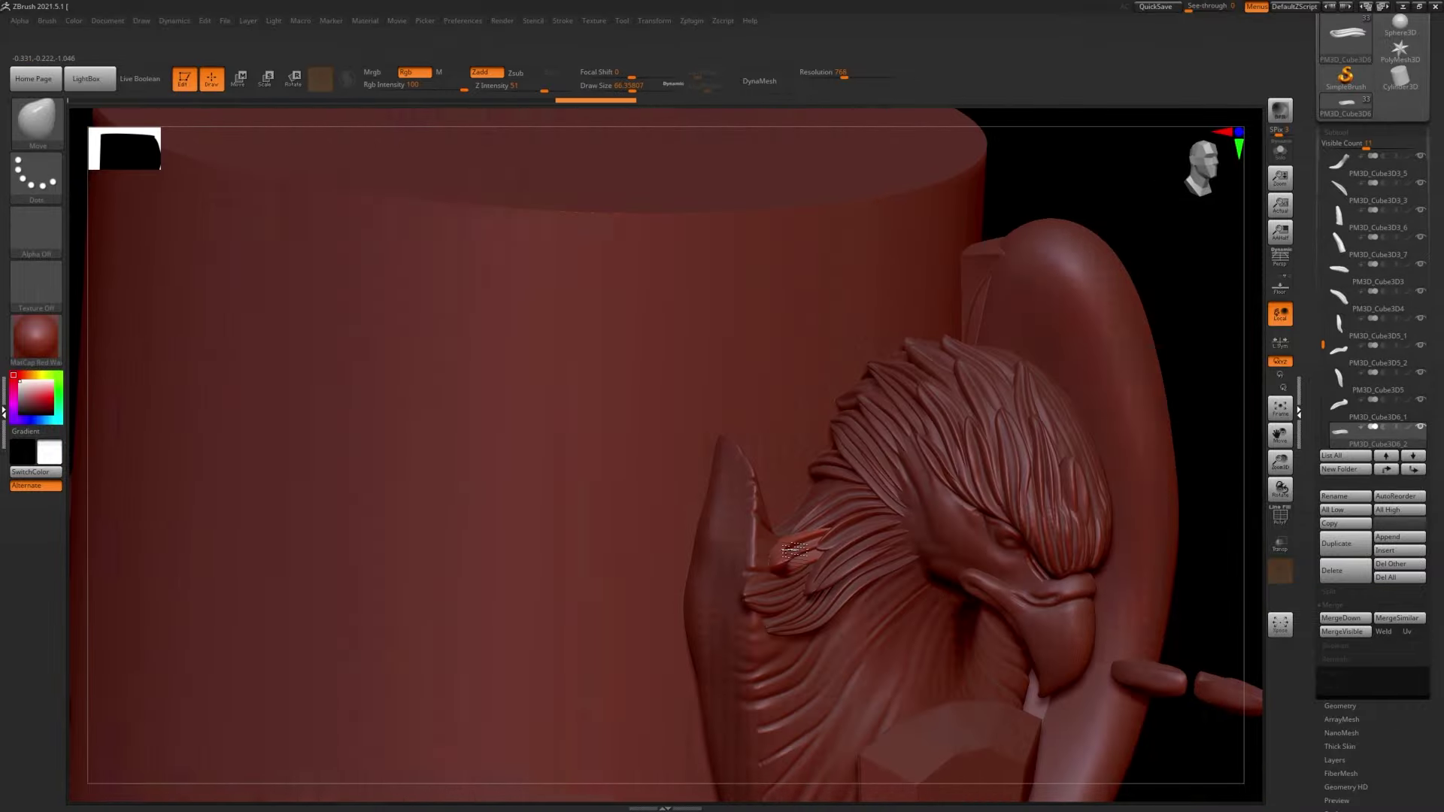
{"action": "mouse_move", "coordinate": [693, 524]}
{"action": "right_mouse_down"}
{"action": "mouse_move", "coordinate": [720, 482]}
{"action": "mouse_move", "coordinate": [822, 457]}
{"action": "right_mouse_up"}
{"action": "left_click", "coordinate": [721, 482], "text": "alt"}
{"action": "left_click", "coordinate": [822, 457], "text": "alt"}
{"action": "key", "text": "w"}
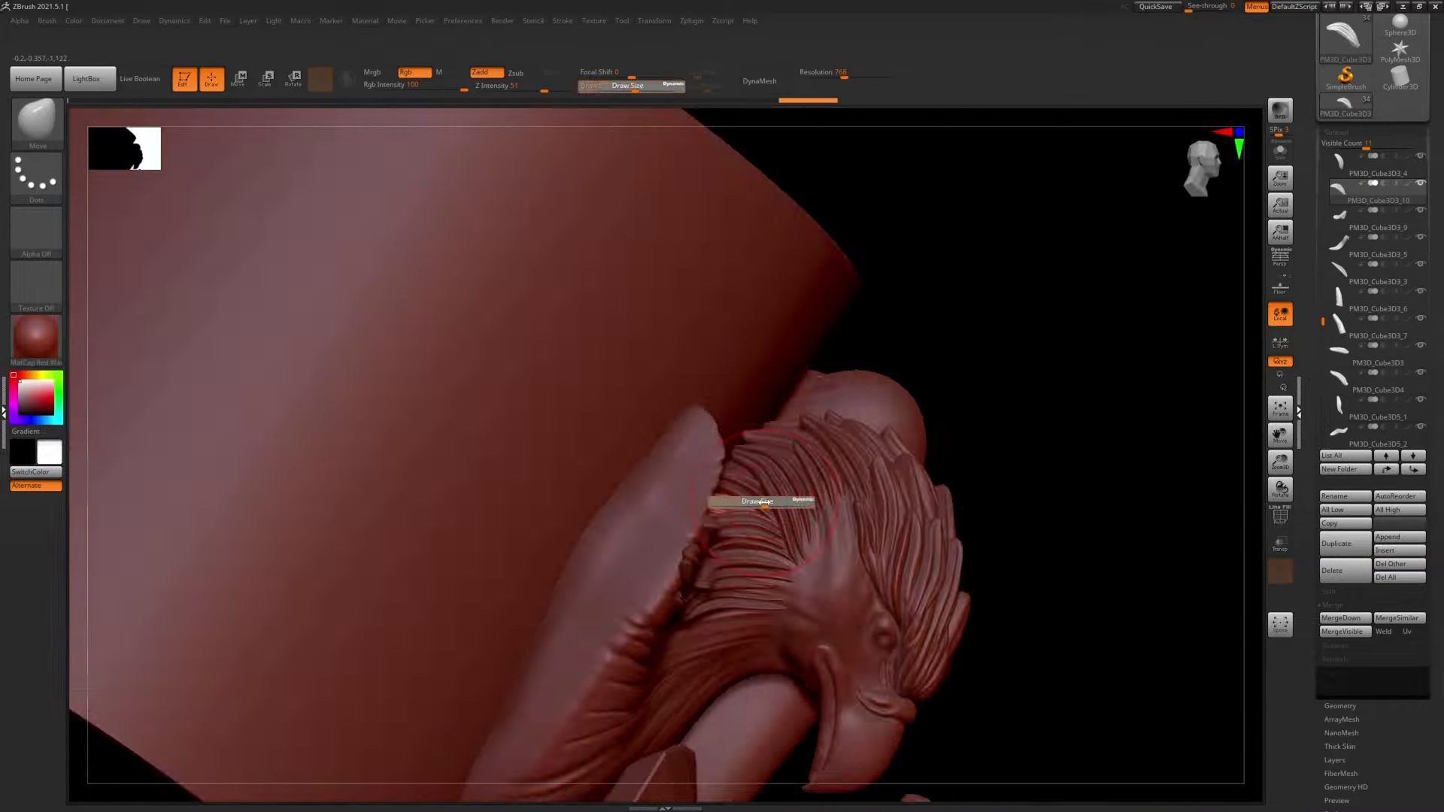
- Place another feather, check the cup rim from above, and pick the head sculpt
{"action": "mouse_move", "coordinate": [764, 501]}
{"action": "right_mouse_down"}
{"action": "mouse_move", "coordinate": [748, 465]}
{"action": "mouse_move", "coordinate": [562, 554]}
{"action": "mouse_move", "coordinate": [837, 511]}
{"action": "right_mouse_up"}
{"action": "key", "text": "q"}
{"action": "left_click", "coordinate": [837, 512], "text": "alt"}
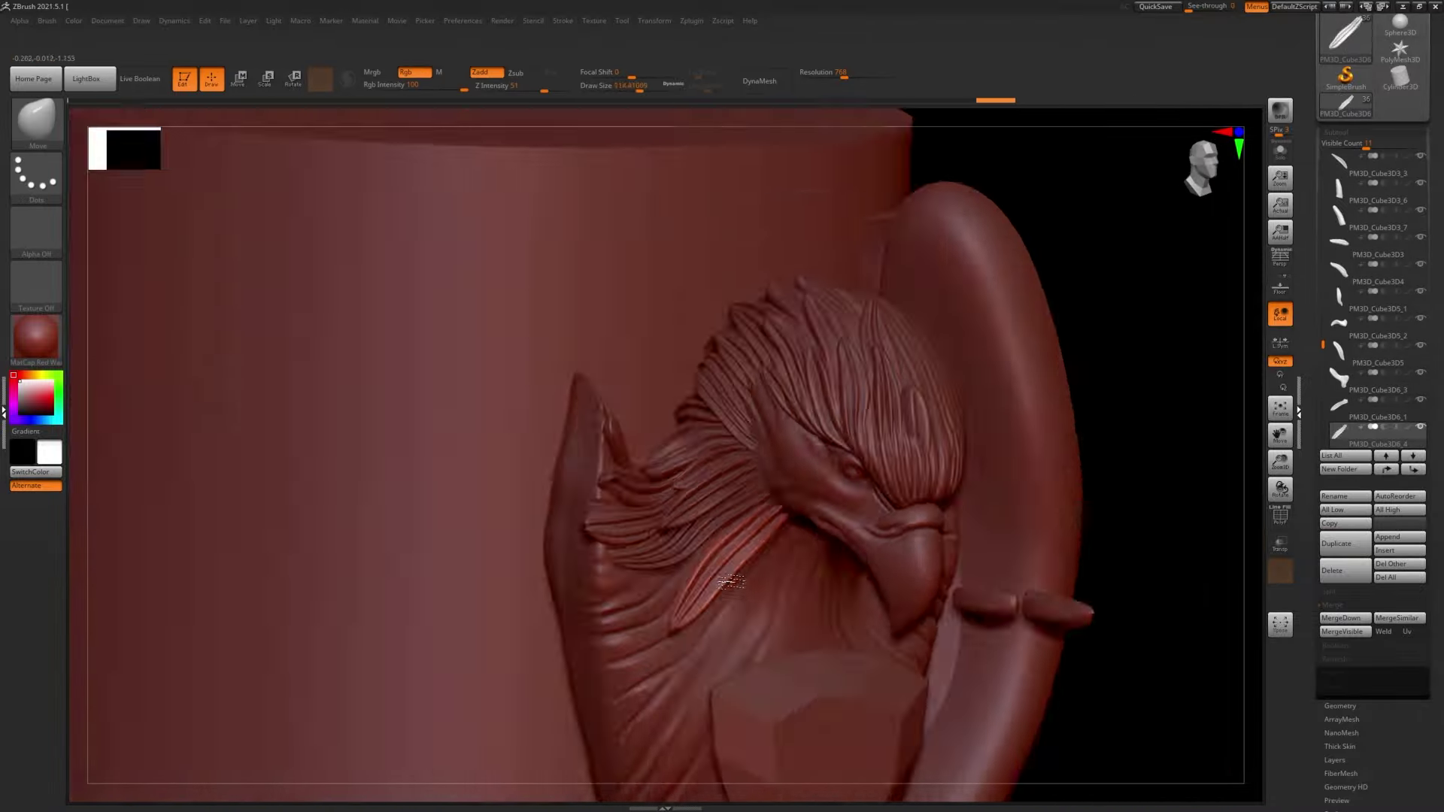
{"action": "right_click_drag", "start_coordinate": [731, 581], "coordinate": [794, 480]}
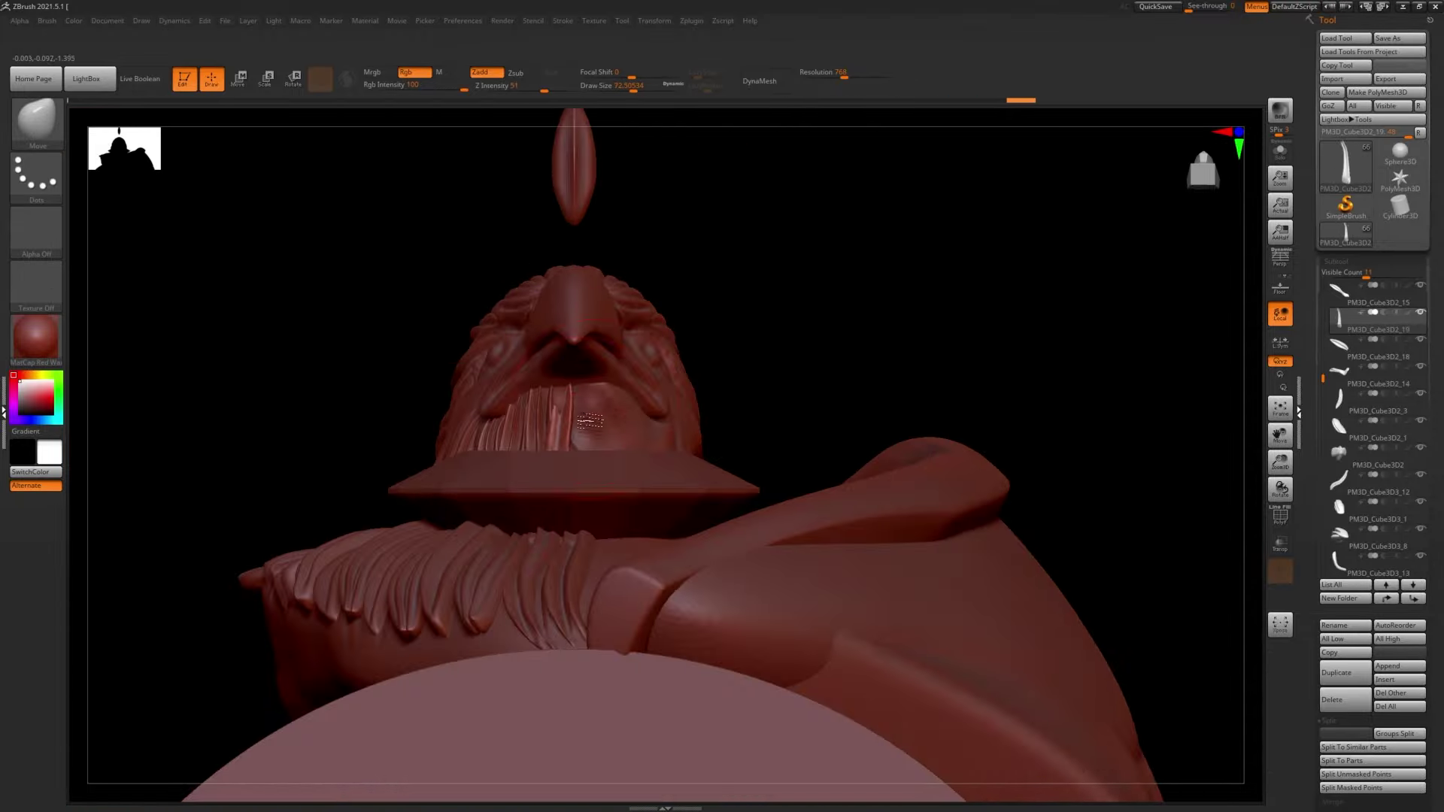
{"action": "left_click", "coordinate": [594, 376], "text": "alt"}
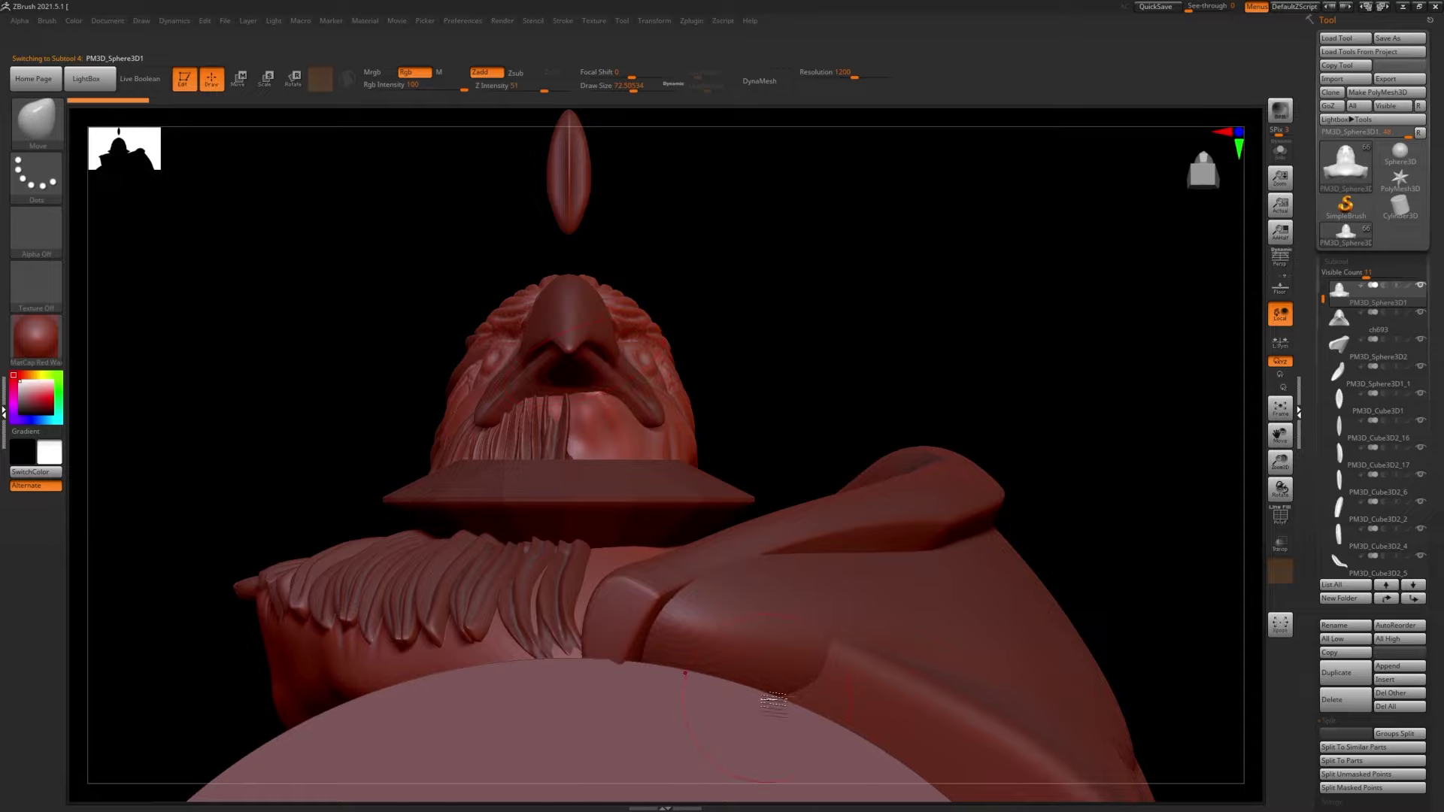
{"action": "left_click", "coordinate": [600, 382], "text": "alt"}
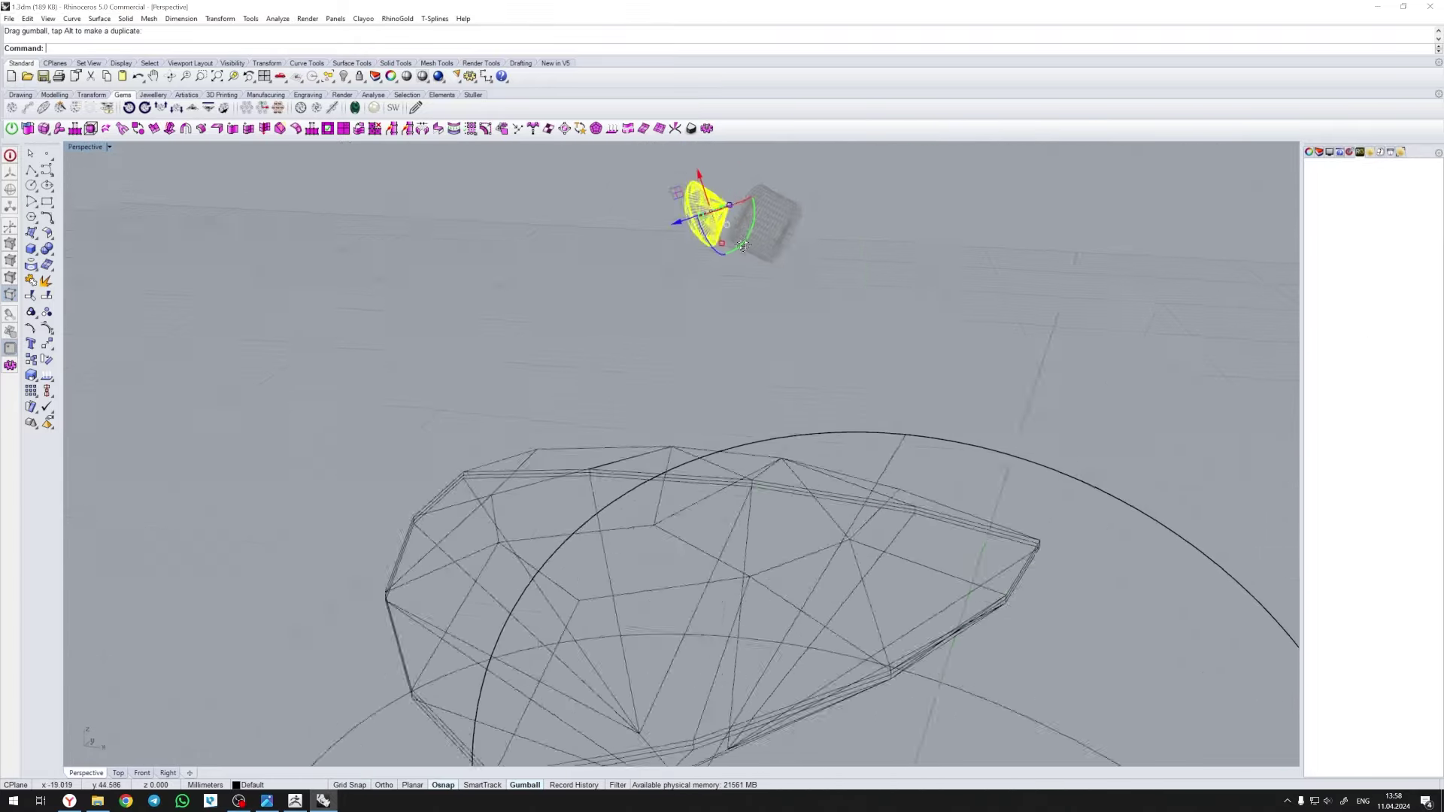
- Orbit to the tilted diamond and export it via File > Export Selected as GEM1 OBJ
{"action": "left_click_drag", "start_coordinate": [742, 246], "coordinate": [629, 407]}
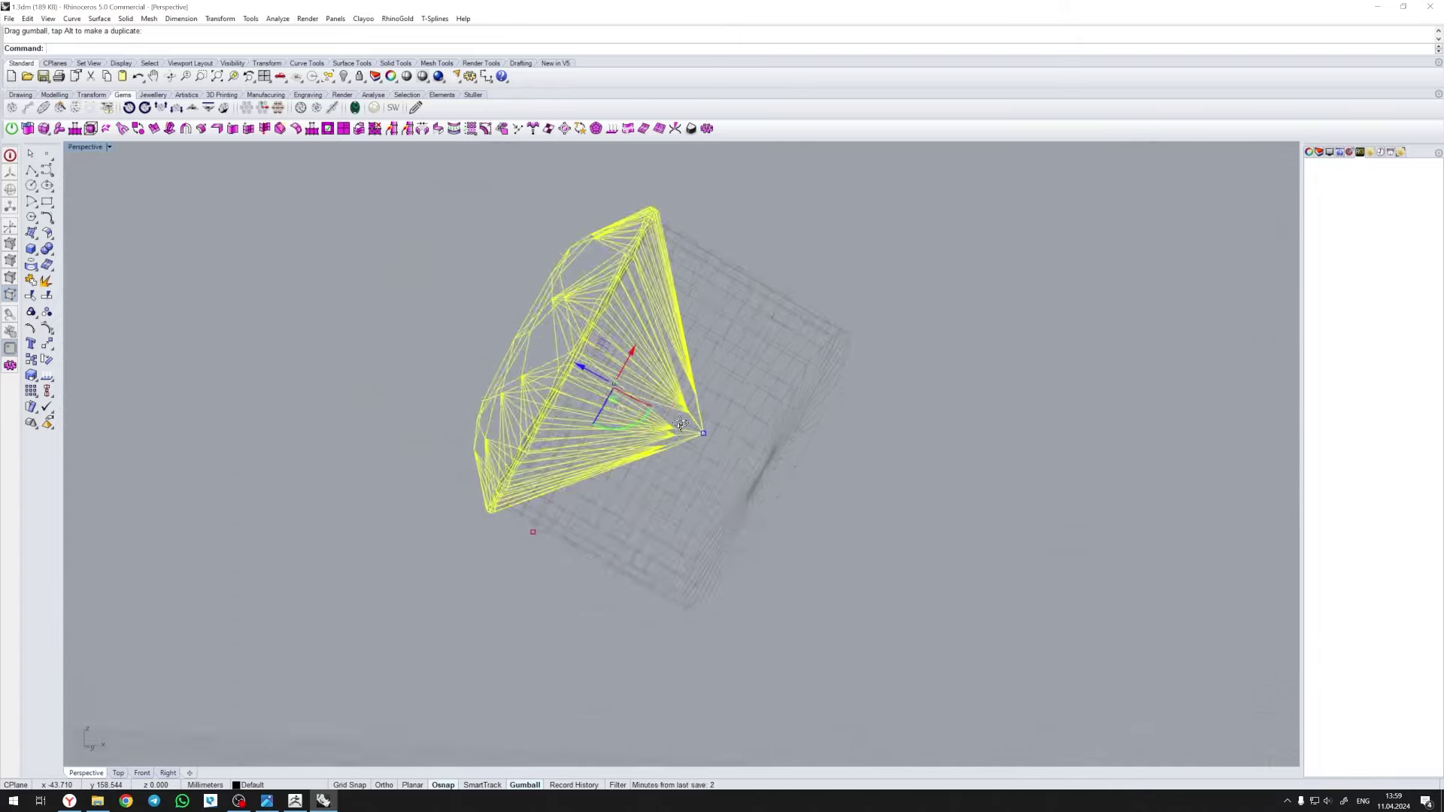
{"action": "key", "text": "alt+f"}
{"action": "key", "text": "e"}
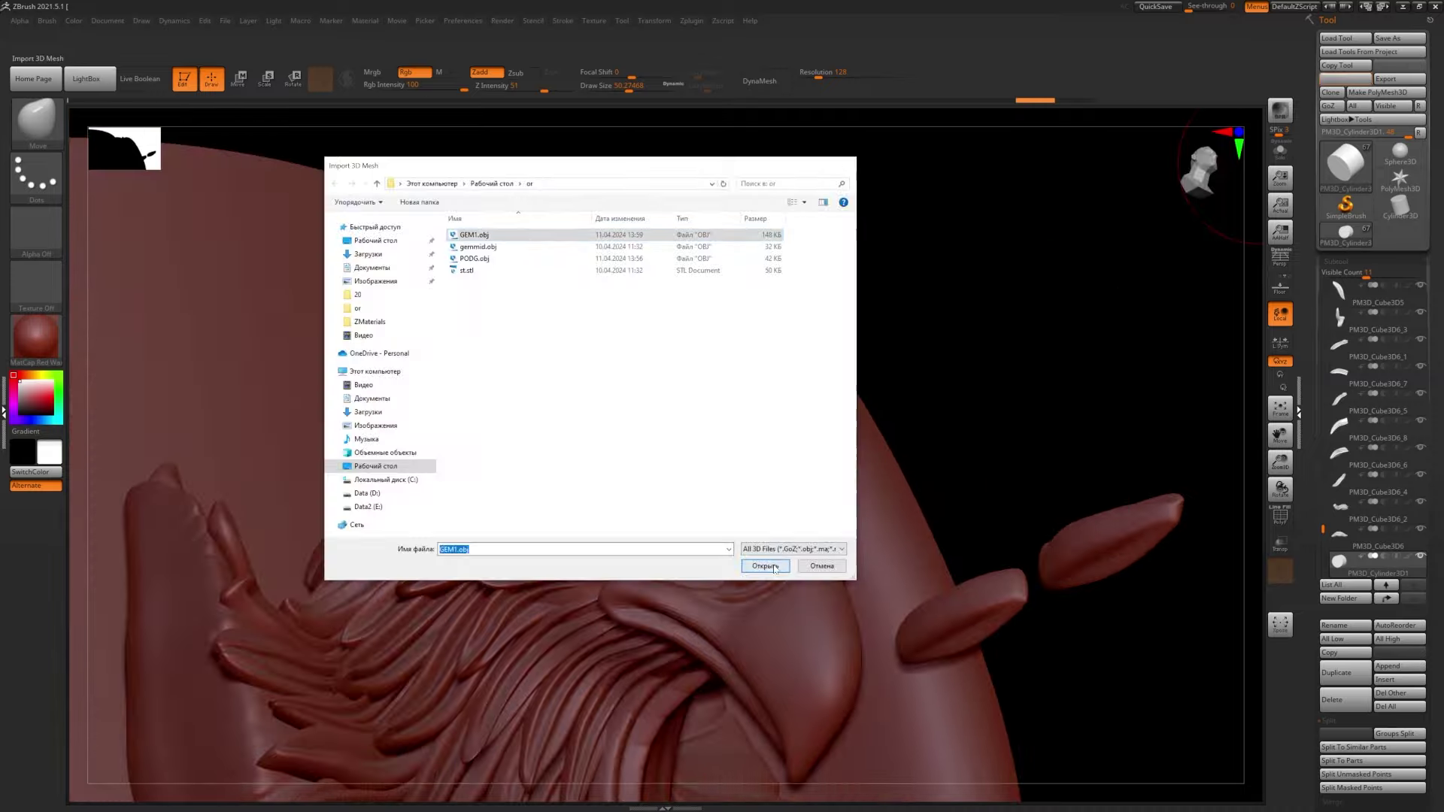
- Import GEM1.obj as a subtool and check it sitting in the eagle's eye
{"action": "left_click", "coordinate": [775, 566]}
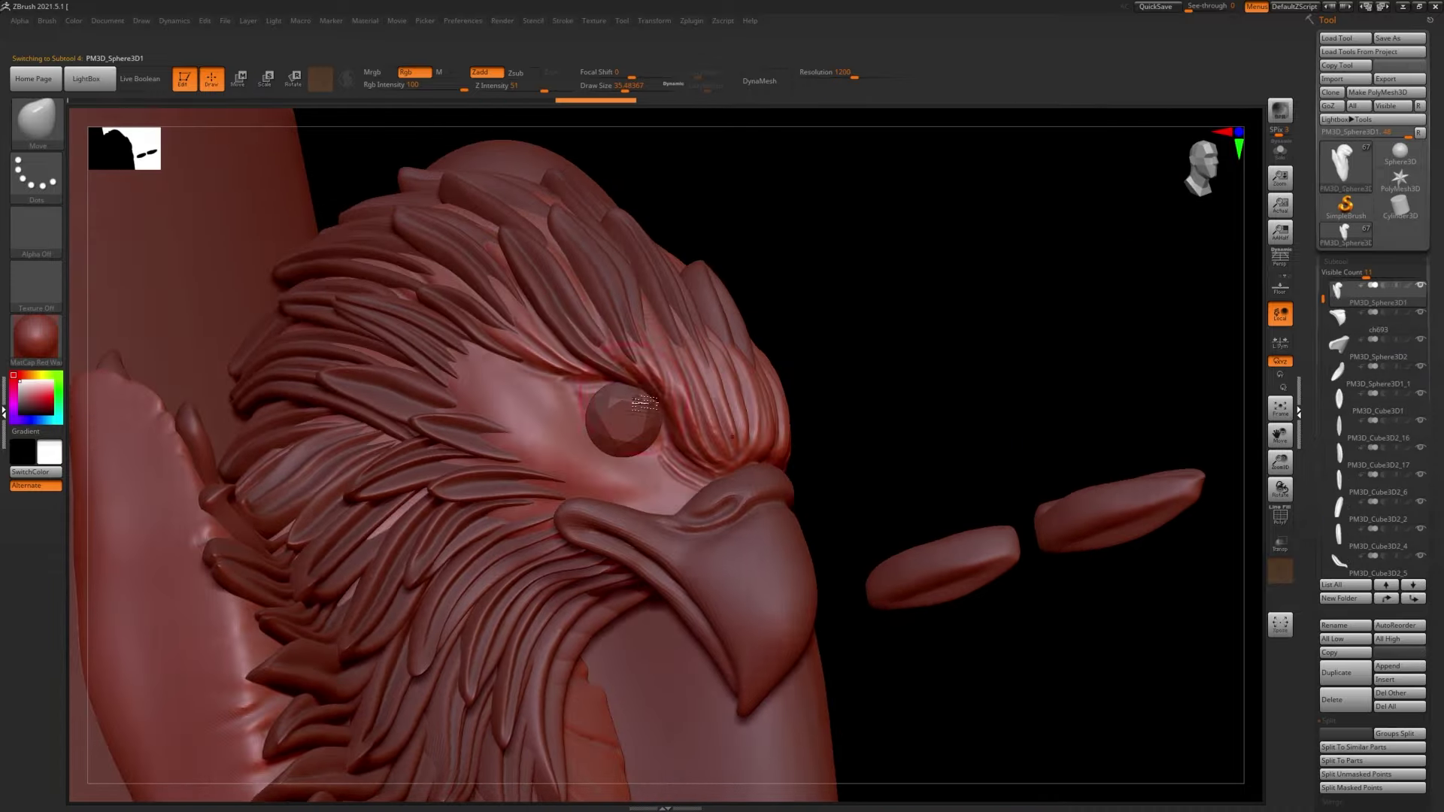
{"action": "mouse_move", "coordinate": [645, 404]}
{"action": "right_mouse_down"}
{"action": "mouse_move", "coordinate": [541, 384]}
{"action": "mouse_move", "coordinate": [679, 363]}
{"action": "right_mouse_up"}
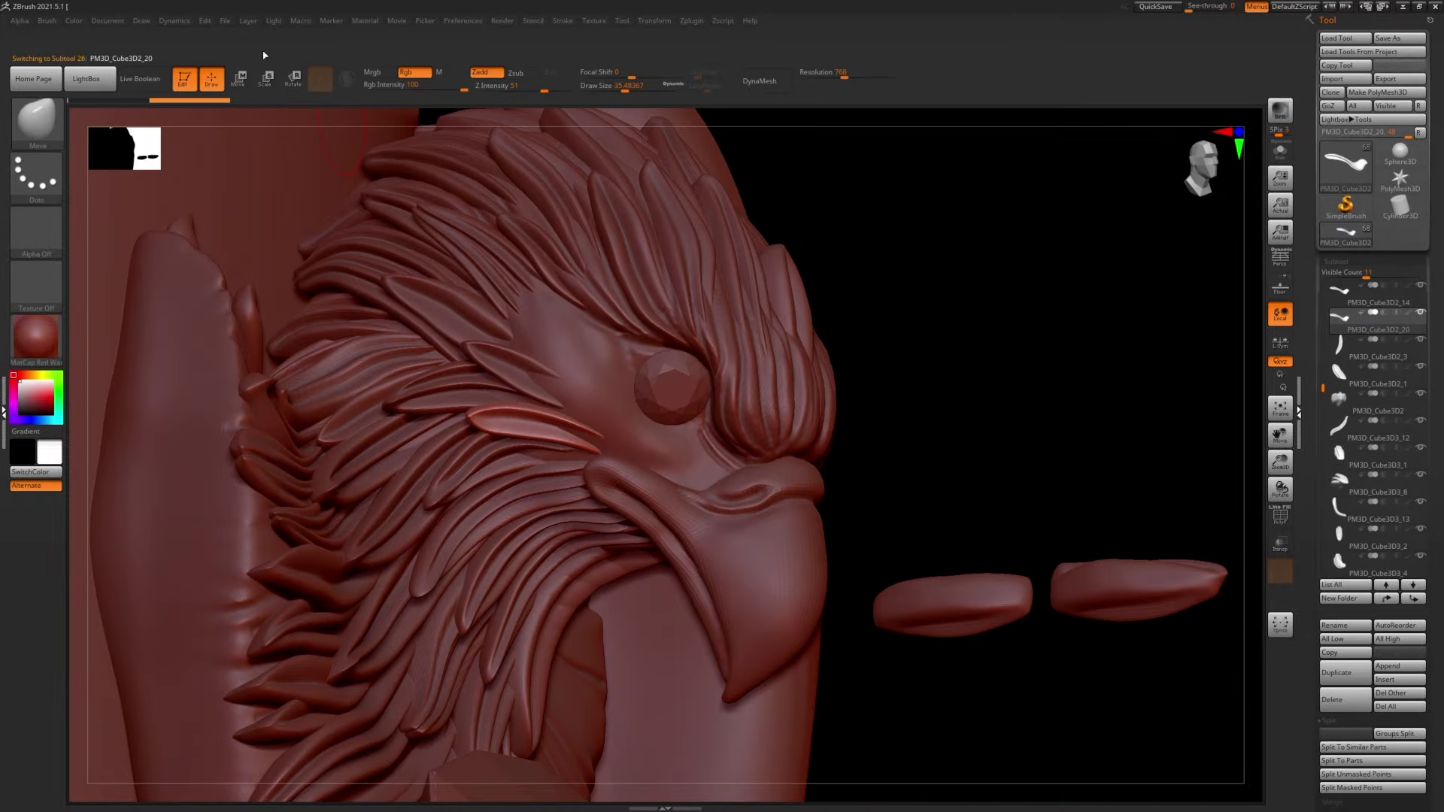
{"action": "right_click_drag", "start_coordinate": [690, 454], "coordinate": [640, 420]}
{"action": "key", "text": "q"}
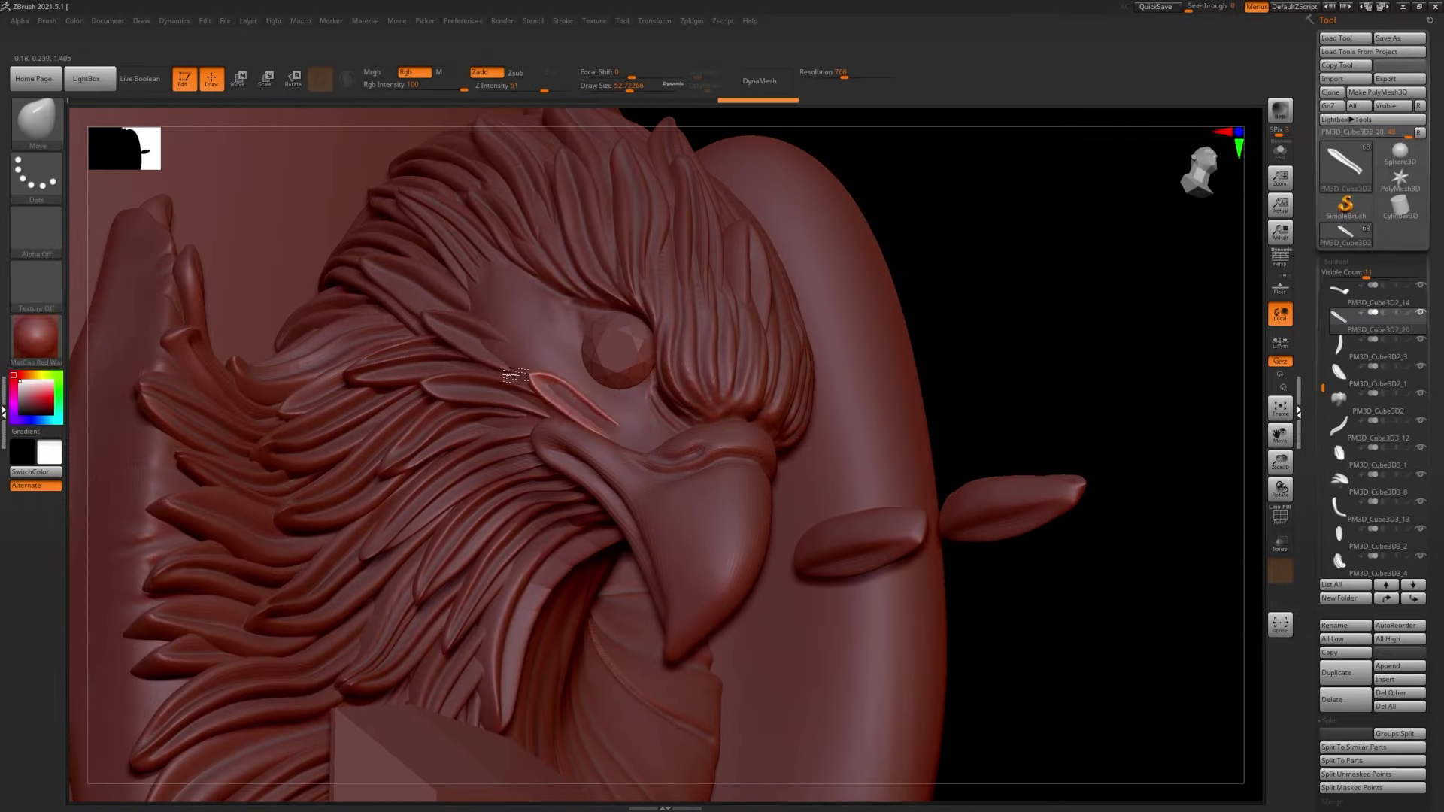
{"action": "mouse_move", "coordinate": [515, 375]}
{"action": "right_mouse_down"}
{"action": "mouse_move", "coordinate": [486, 385]}
{"action": "mouse_move", "coordinate": [561, 475]}
{"action": "mouse_move", "coordinate": [527, 376]}
{"action": "mouse_move", "coordinate": [430, 333]}
{"action": "mouse_move", "coordinate": [580, 516]}
{"action": "mouse_move", "coordinate": [680, 480]}
{"action": "right_mouse_up"}
- Pick feather pieces and review the beak and cup from frontal angles
{"action": "left_click", "coordinate": [560, 475], "text": "alt"}
{"action": "left_click", "coordinate": [431, 334], "text": "alt"}
{"action": "key", "text": "s"}
{"action": "right_click_drag", "start_coordinate": [600, 514], "coordinate": [674, 609]}
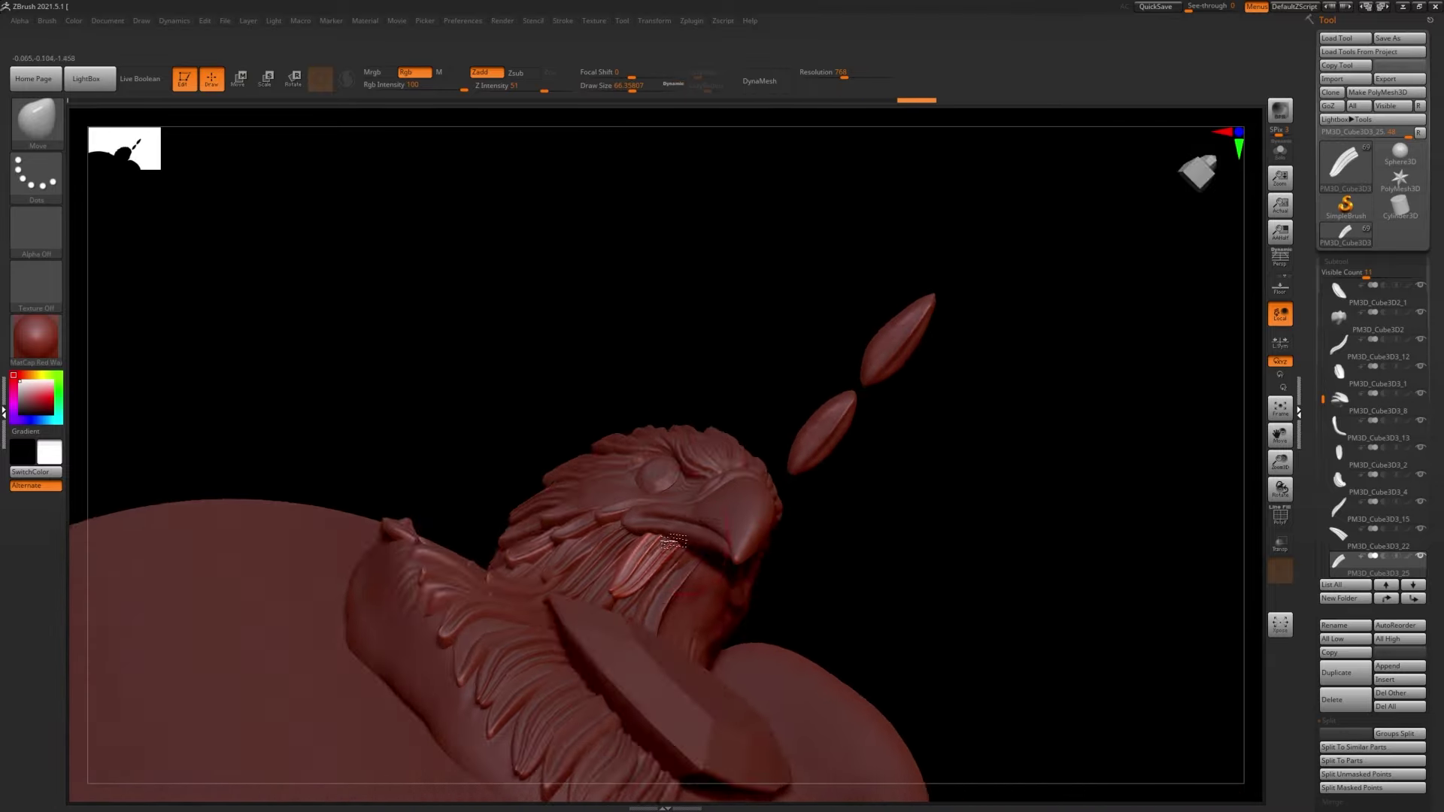
{"action": "right_click_drag", "start_coordinate": [673, 542], "coordinate": [604, 589]}
{"action": "key", "text": "s"}
{"action": "right_click_drag", "start_coordinate": [698, 576], "coordinate": [609, 500]}
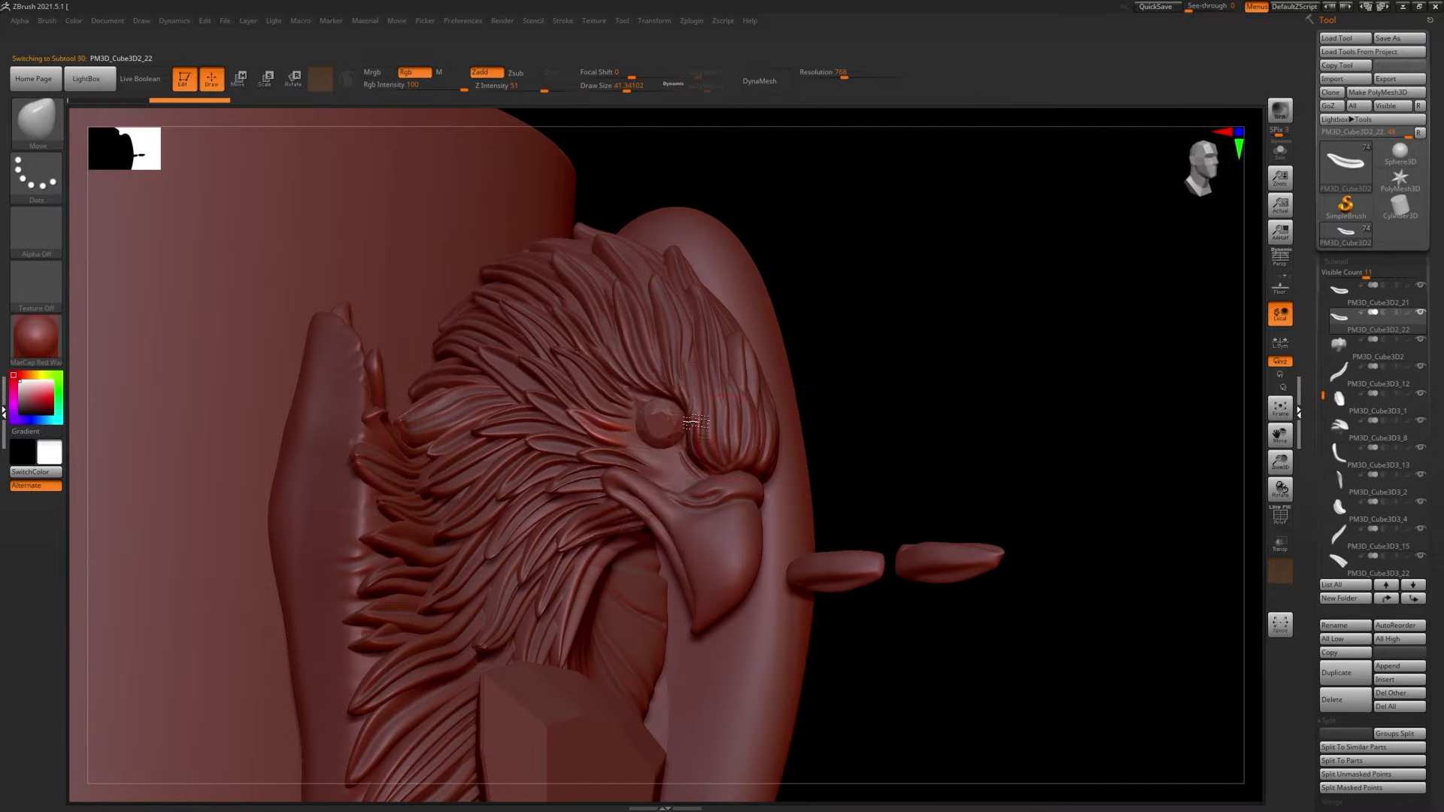
{"action": "key", "text": "w"}
{"action": "left_click", "coordinate": [671, 433], "text": "alt"}
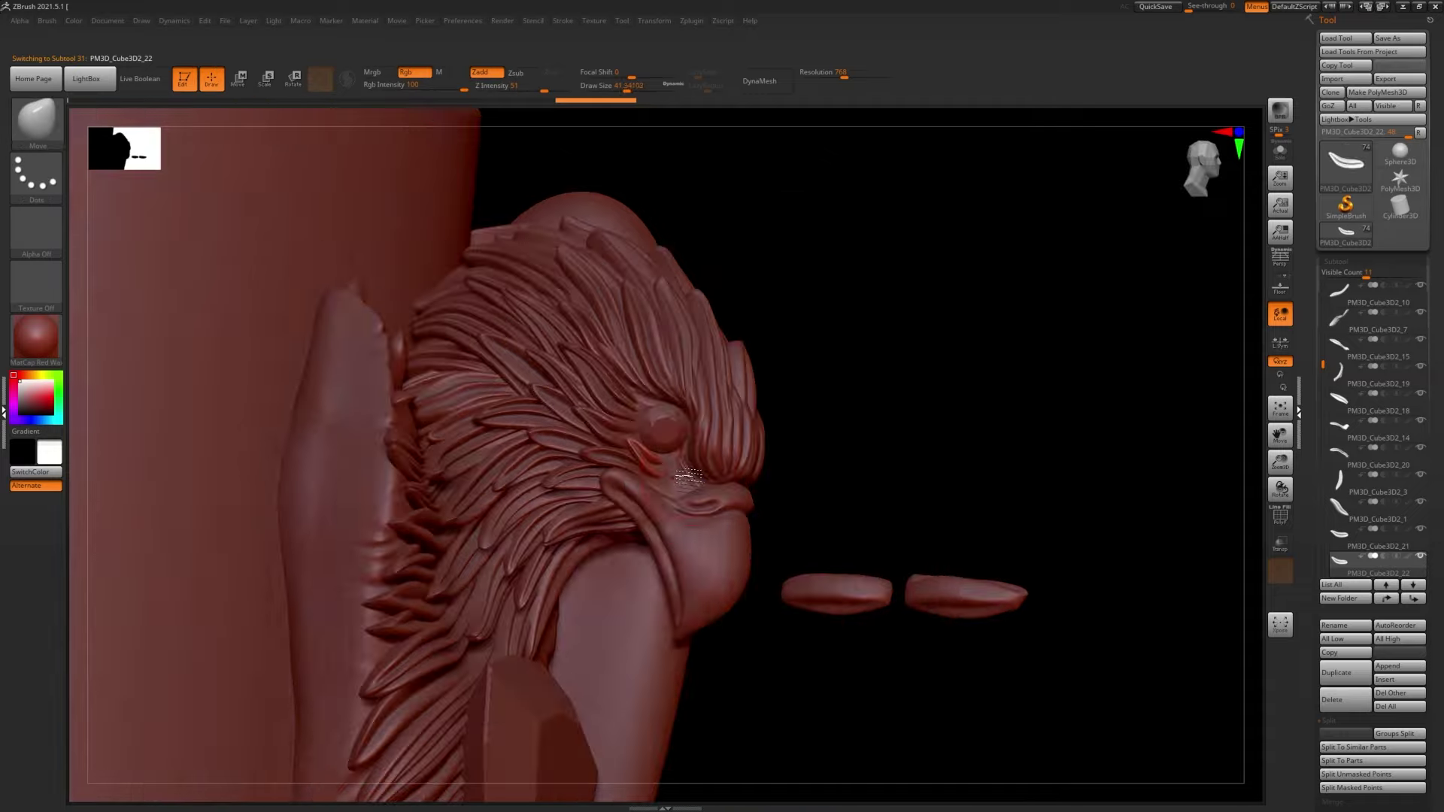
{"action": "key", "text": "q"}
{"action": "key", "text": "s"}
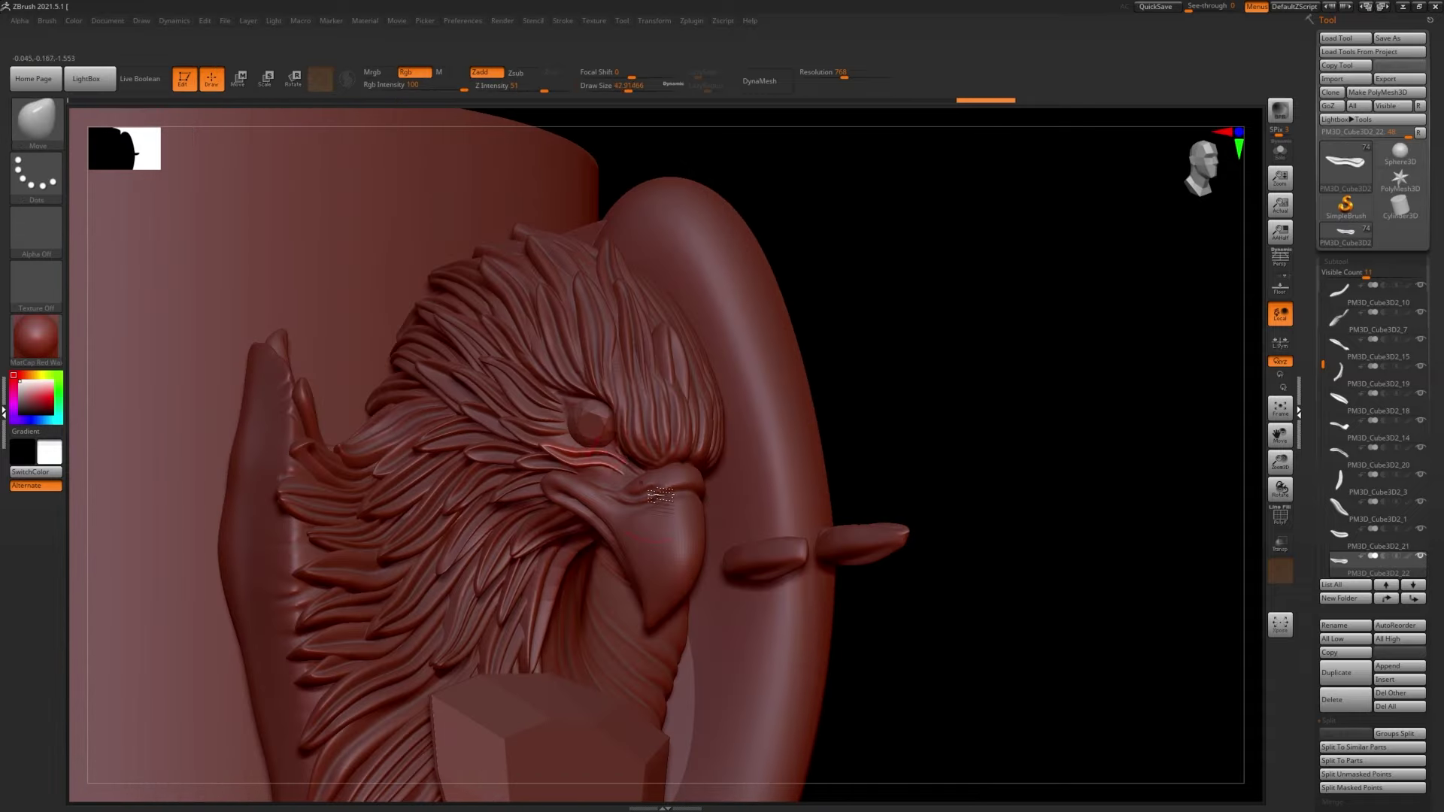
{"action": "key", "text": "q"}
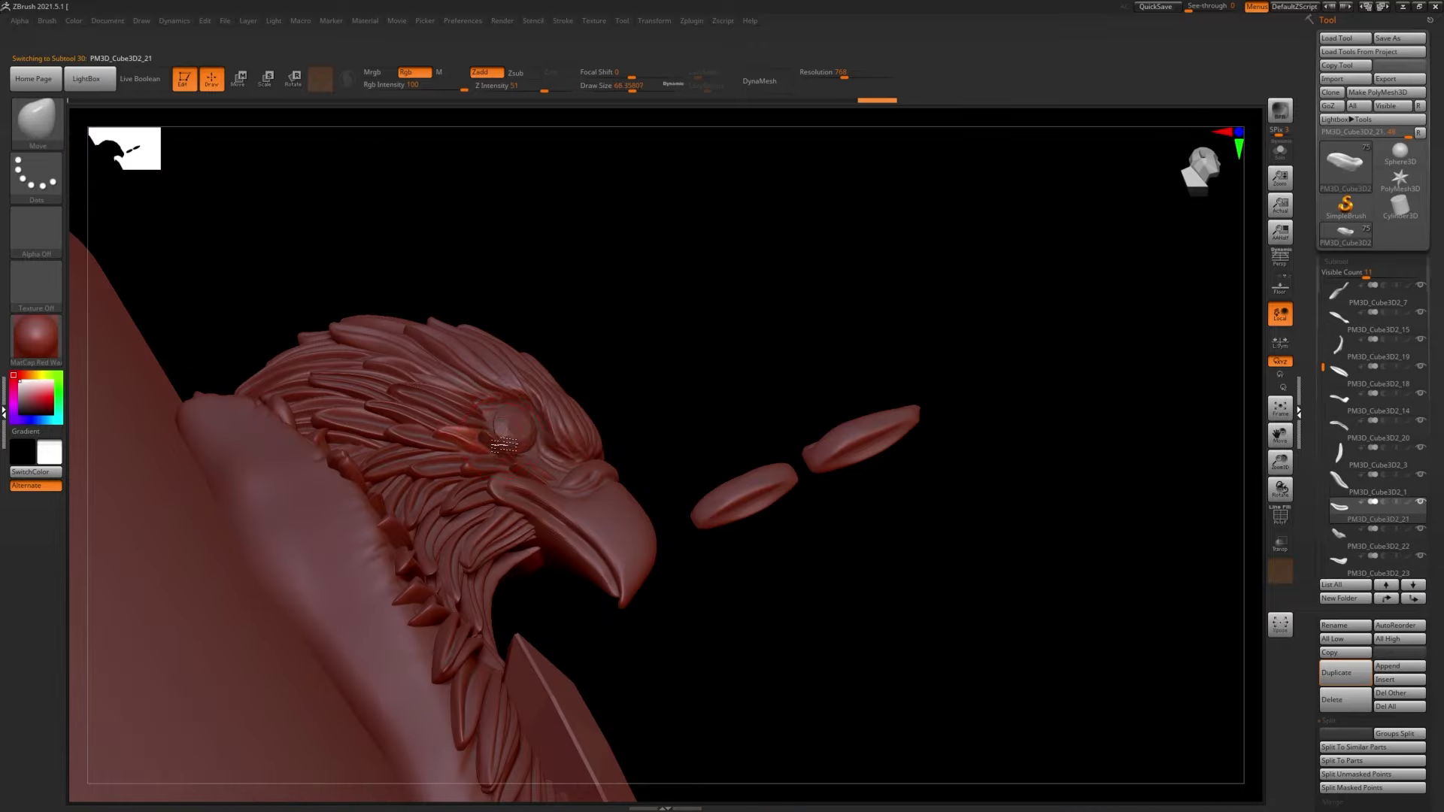
{"action": "right_click_drag", "start_coordinate": [503, 446], "coordinate": [630, 448]}
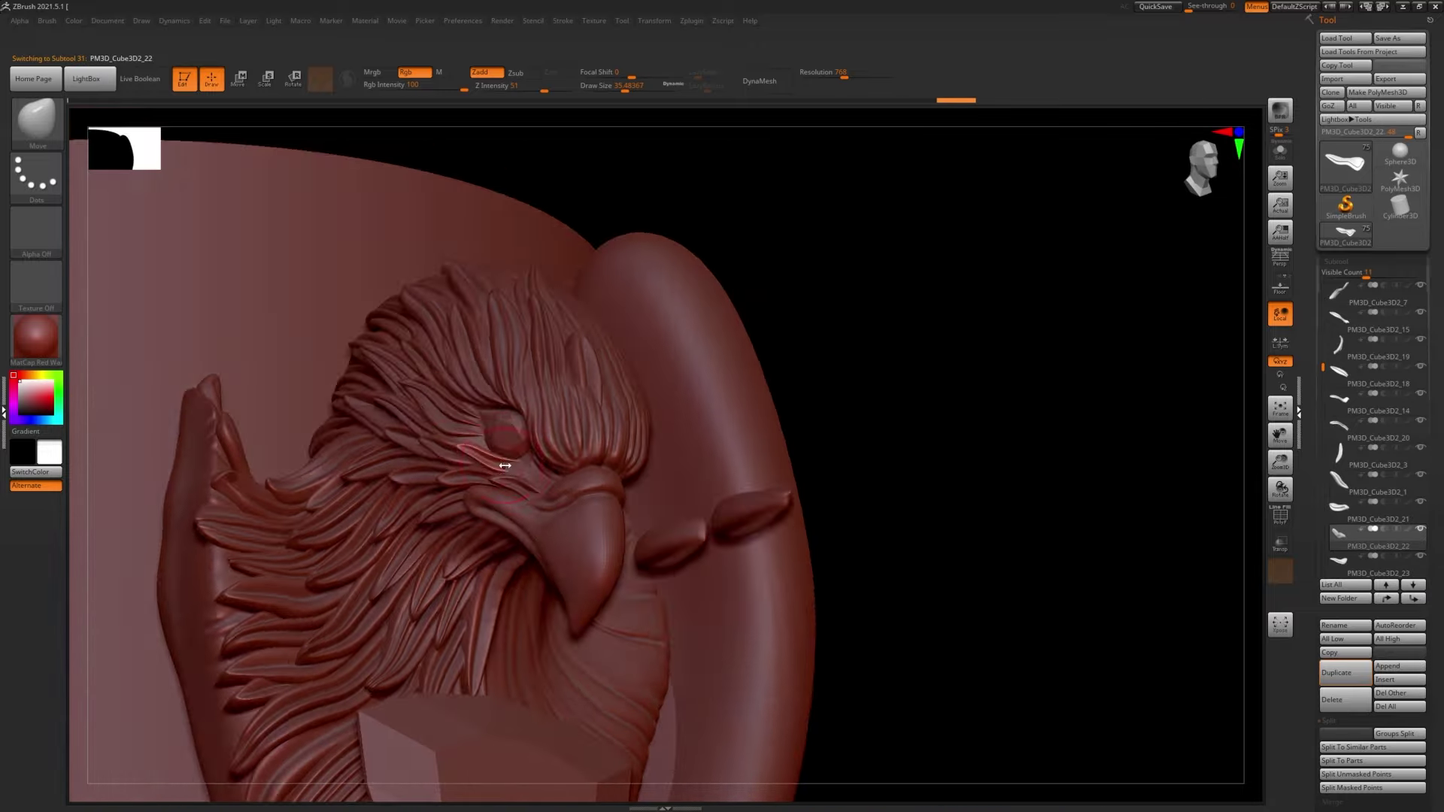
{"action": "mouse_move", "coordinate": [547, 317]}
{"action": "right_mouse_down"}
{"action": "mouse_move", "coordinate": [630, 447]}
{"action": "mouse_move", "coordinate": [842, 451]}
{"action": "right_mouse_up"}
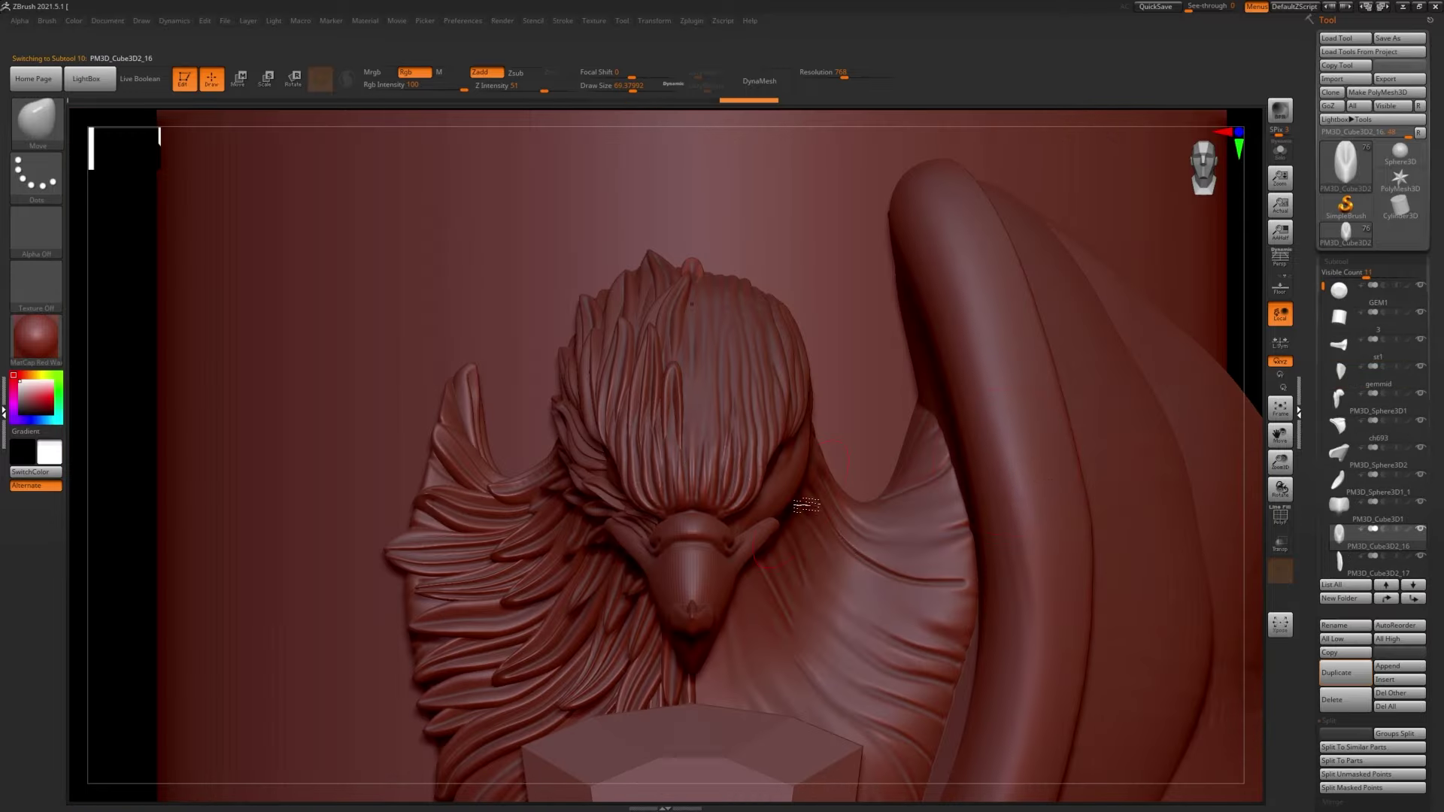
- Choose the Move Topological brush via the B-M-T-S brush shortcut
{"action": "right_click_drag", "start_coordinate": [806, 505], "coordinate": [982, 423]}
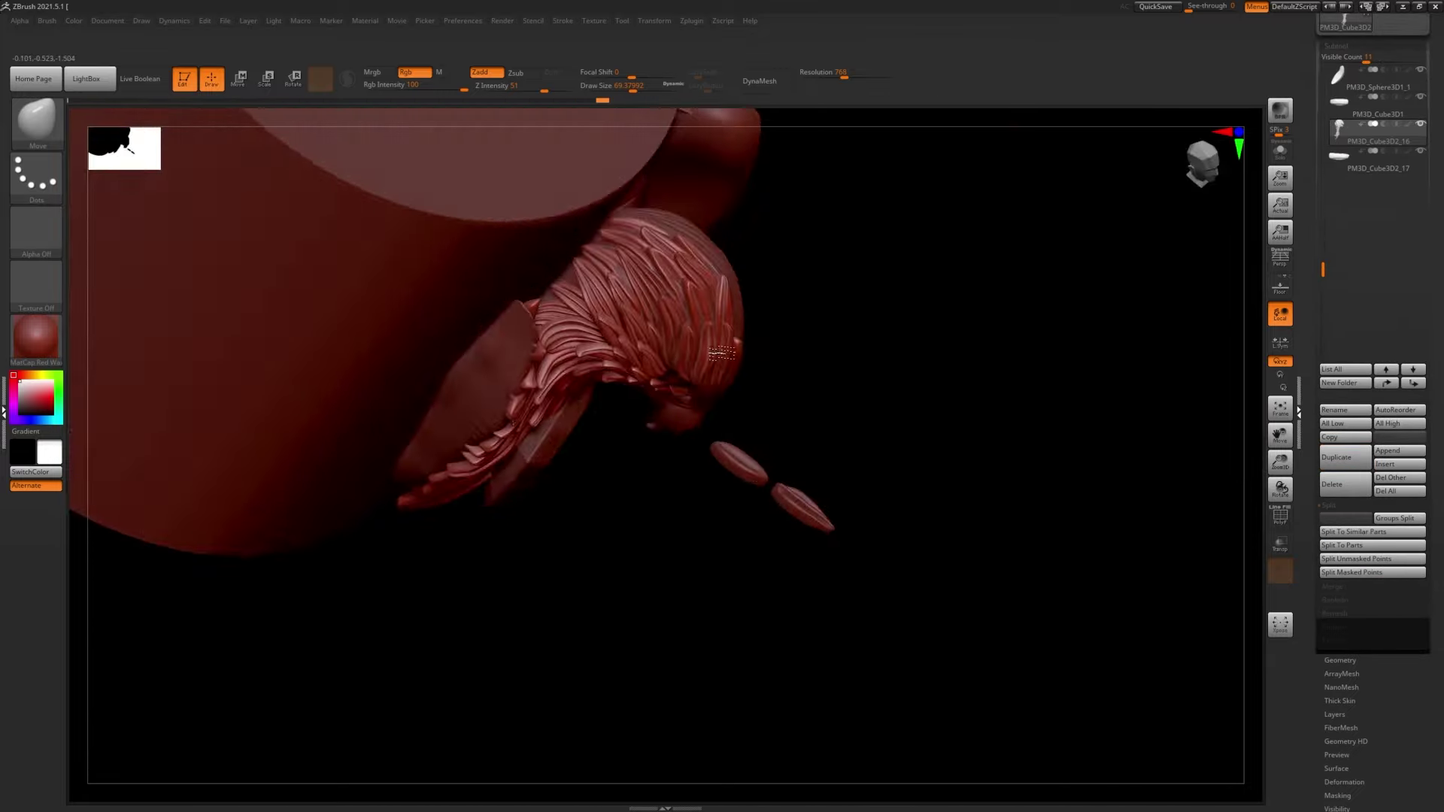
{"action": "mouse_move", "coordinate": [676, 451]}
{"action": "right_mouse_down"}
{"action": "mouse_move", "coordinate": [727, 412]}
{"action": "mouse_move", "coordinate": [864, 370]}
{"action": "mouse_move", "coordinate": [856, 397]}
{"action": "mouse_move", "coordinate": [768, 420]}
{"action": "mouse_move", "coordinate": [777, 434]}
{"action": "mouse_move", "coordinate": [712, 361]}
{"action": "mouse_move", "coordinate": [726, 356]}
{"action": "mouse_move", "coordinate": [590, 425]}
{"action": "right_mouse_up"}
{"action": "key", "text": "b"}
{"action": "key", "text": "m"}
{"action": "key", "text": "t"}
{"action": "key", "text": "s"}
- Inspect the feathered head from several angles, then Merge Down the feather pieces into one subtool
{"action": "key", "text": "w"}
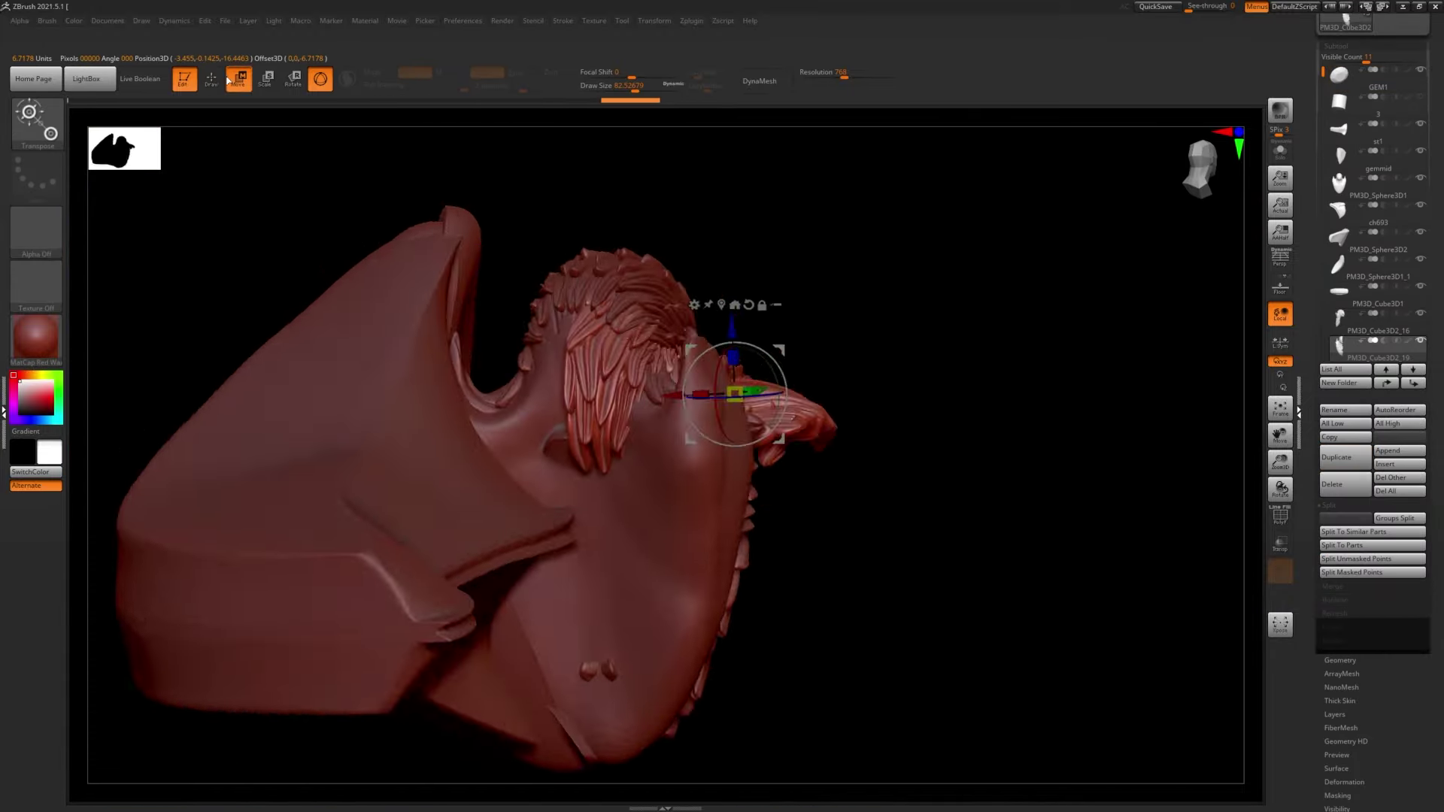
{"action": "left_click", "coordinate": [214, 79]}
{"action": "mouse_move", "coordinate": [451, 376]}
{"action": "right_mouse_down"}
{"action": "mouse_move", "coordinate": [519, 328]}
{"action": "mouse_move", "coordinate": [579, 348]}
{"action": "mouse_move", "coordinate": [548, 313]}
{"action": "mouse_move", "coordinate": [564, 461]}
{"action": "mouse_move", "coordinate": [537, 468]}
{"action": "mouse_move", "coordinate": [553, 464]}
{"action": "right_mouse_up"}
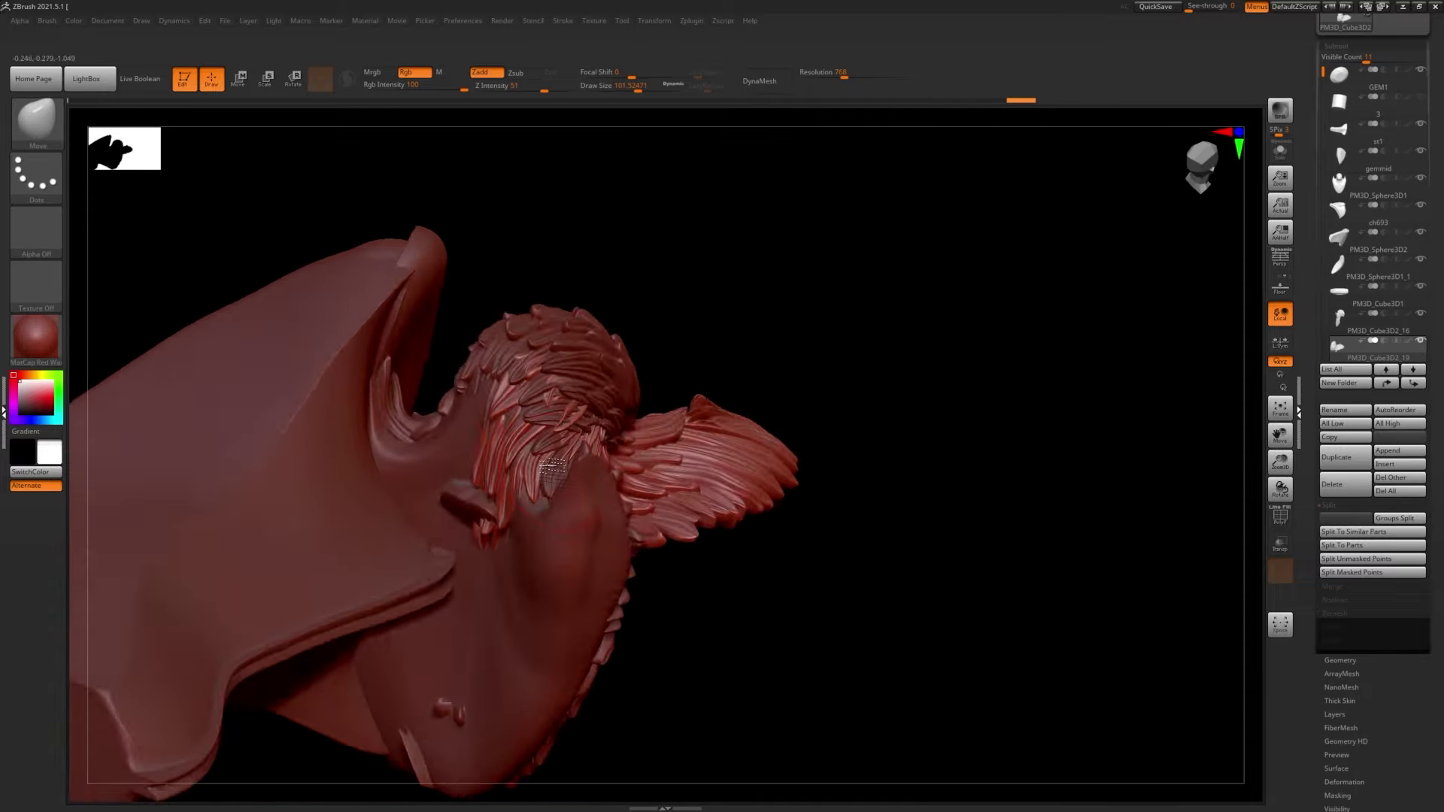
{"action": "right_click_drag", "start_coordinate": [538, 370], "coordinate": [498, 445]}
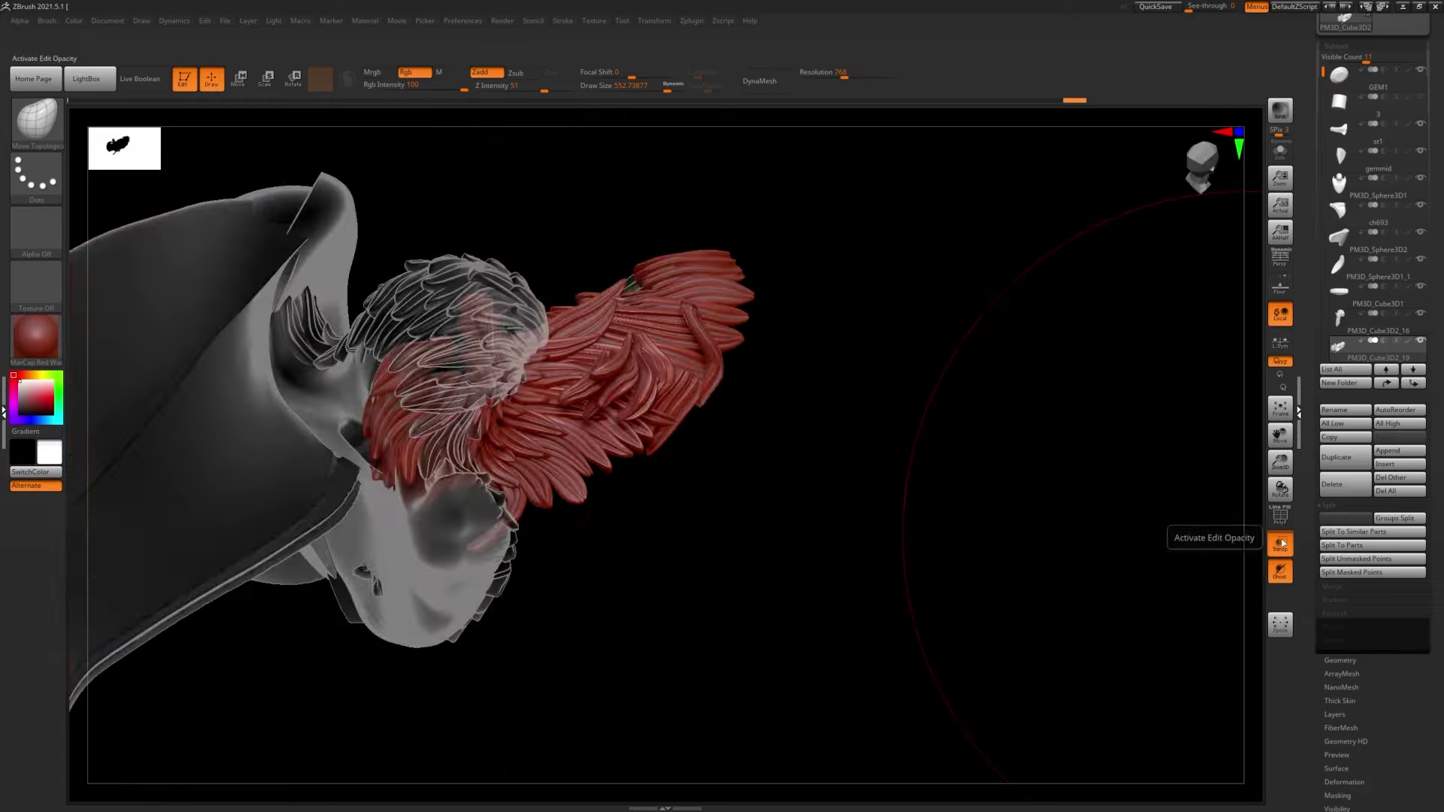
{"action": "right_click_drag", "start_coordinate": [676, 451], "coordinate": [464, 416]}
{"action": "right_click_drag", "start_coordinate": [624, 469], "coordinate": [425, 385]}
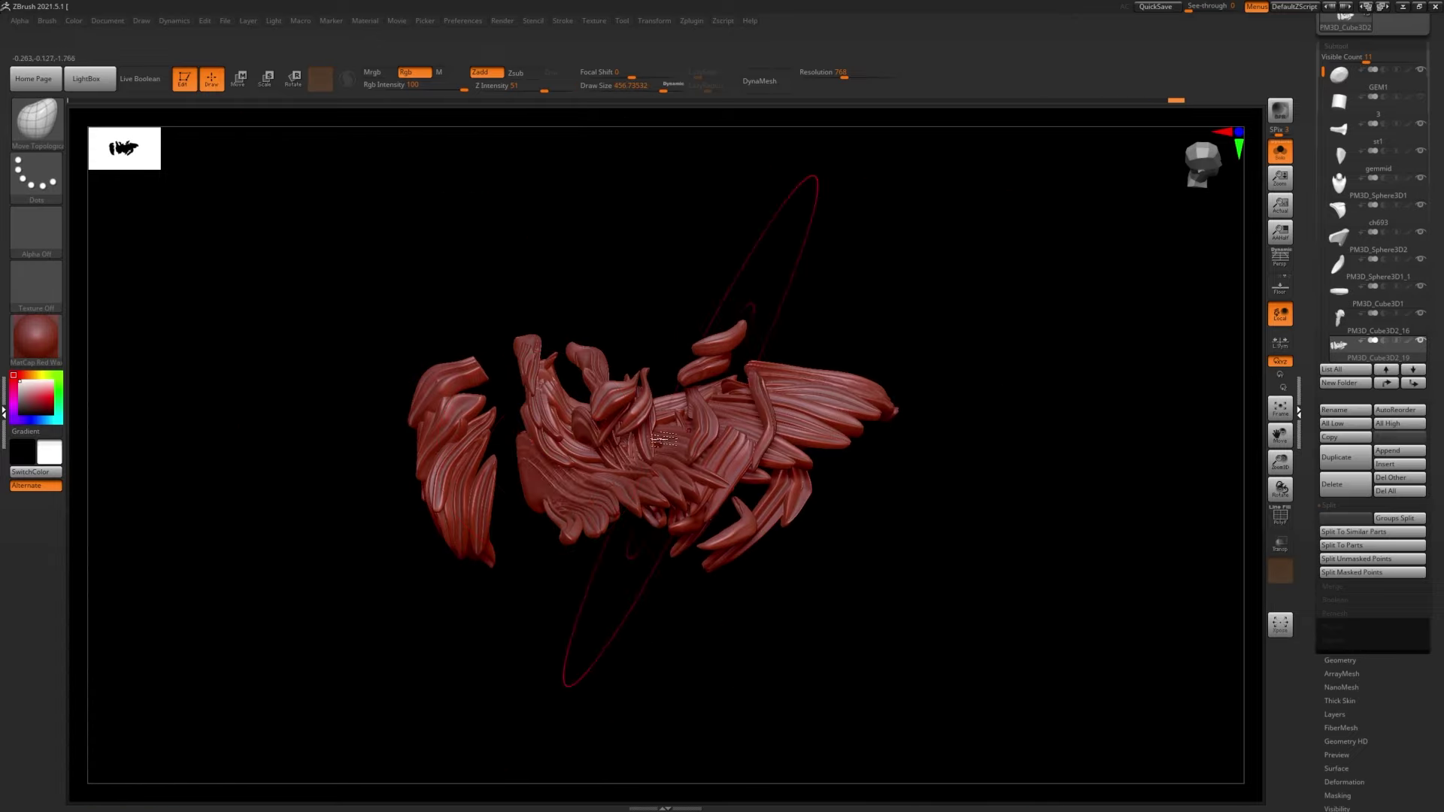
{"action": "right_click_drag", "start_coordinate": [766, 435], "coordinate": [744, 435]}
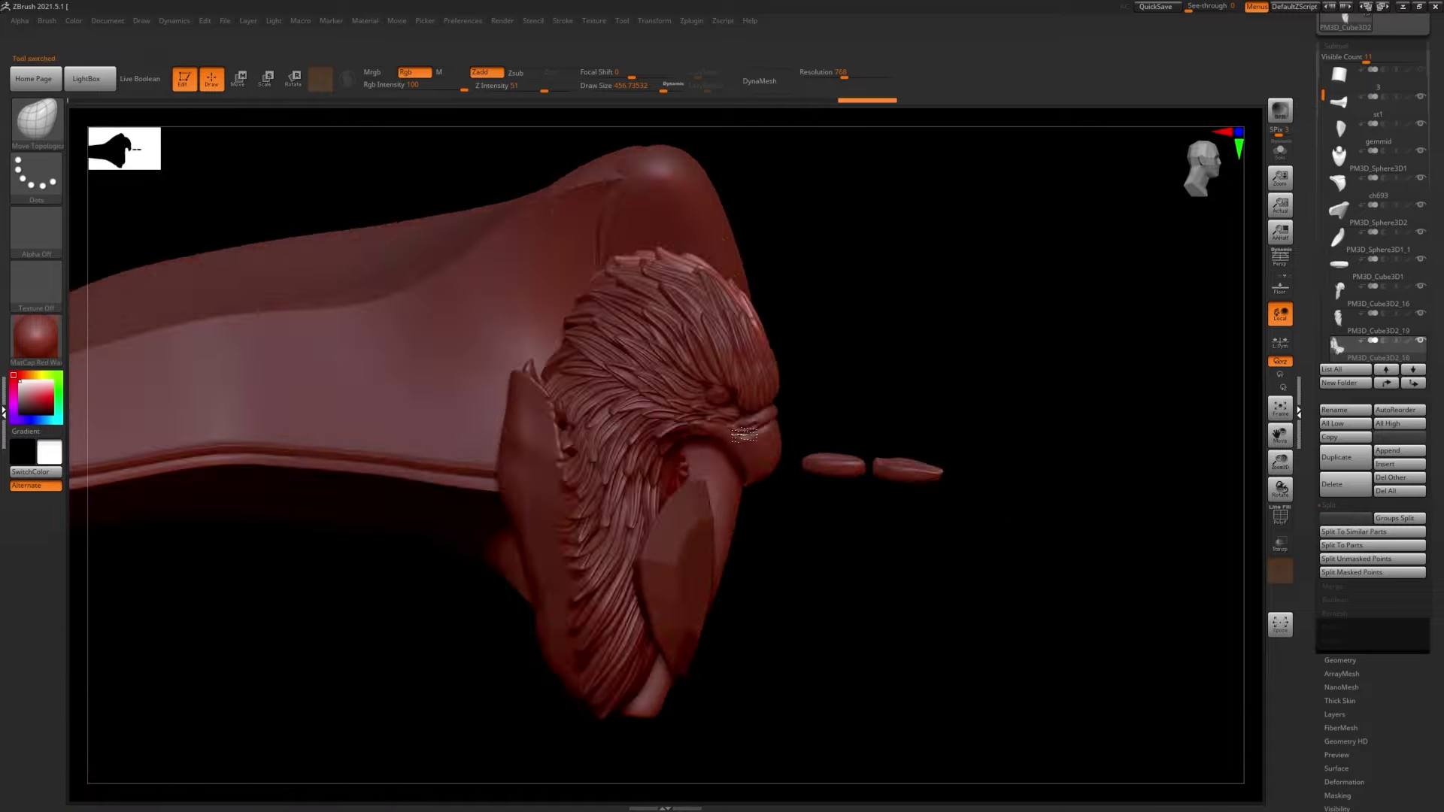
{"action": "mouse_move", "coordinate": [580, 458]}
{"action": "right_mouse_down"}
{"action": "mouse_move", "coordinate": [482, 451]}
{"action": "mouse_move", "coordinate": [693, 403]}
{"action": "right_mouse_up"}
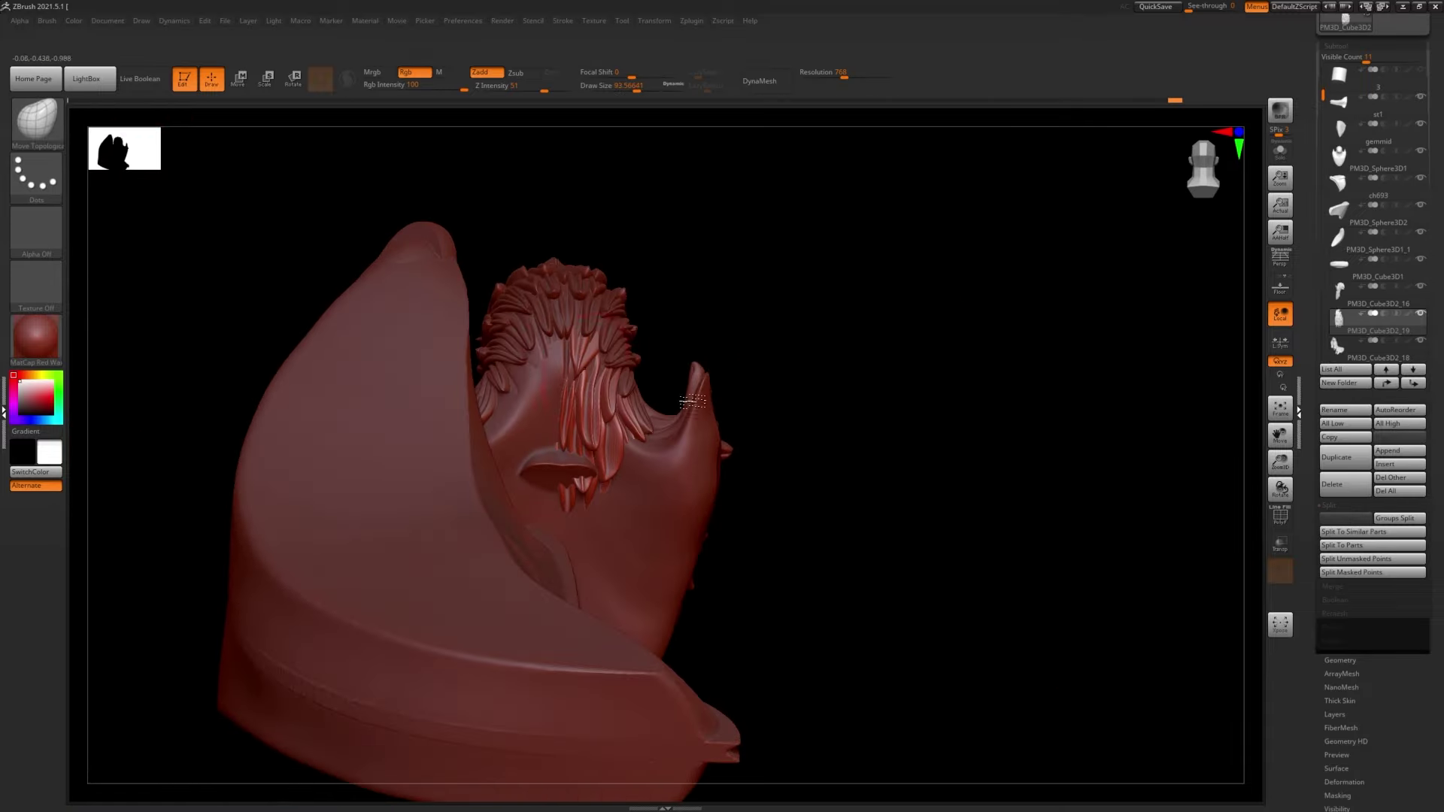
{"action": "right_click_drag", "start_coordinate": [582, 436], "coordinate": [1370, 87]}
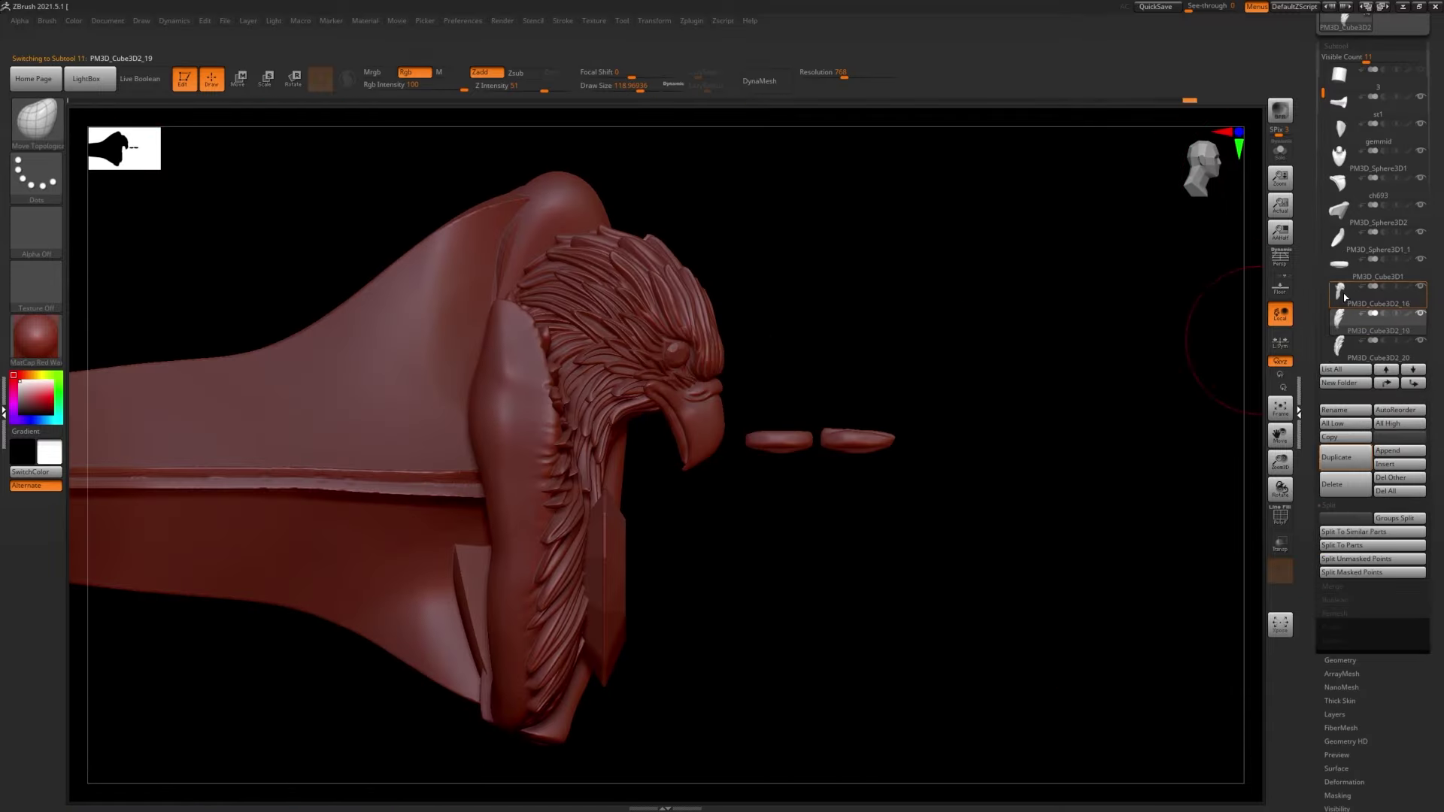
{"action": "left_click", "coordinate": [1343, 537]}
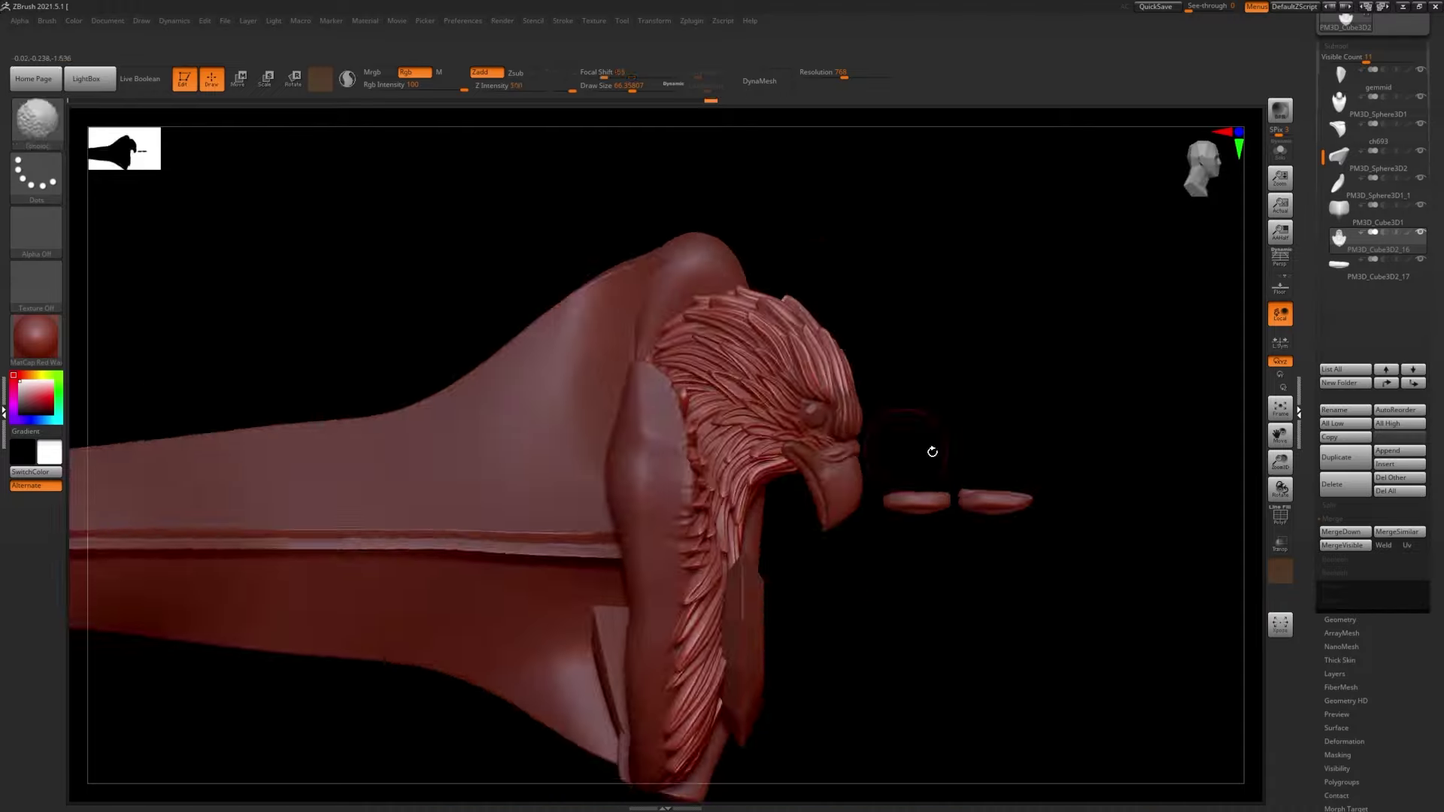
{"action": "right_click_drag", "start_coordinate": [614, 397], "coordinate": [1265, 451]}
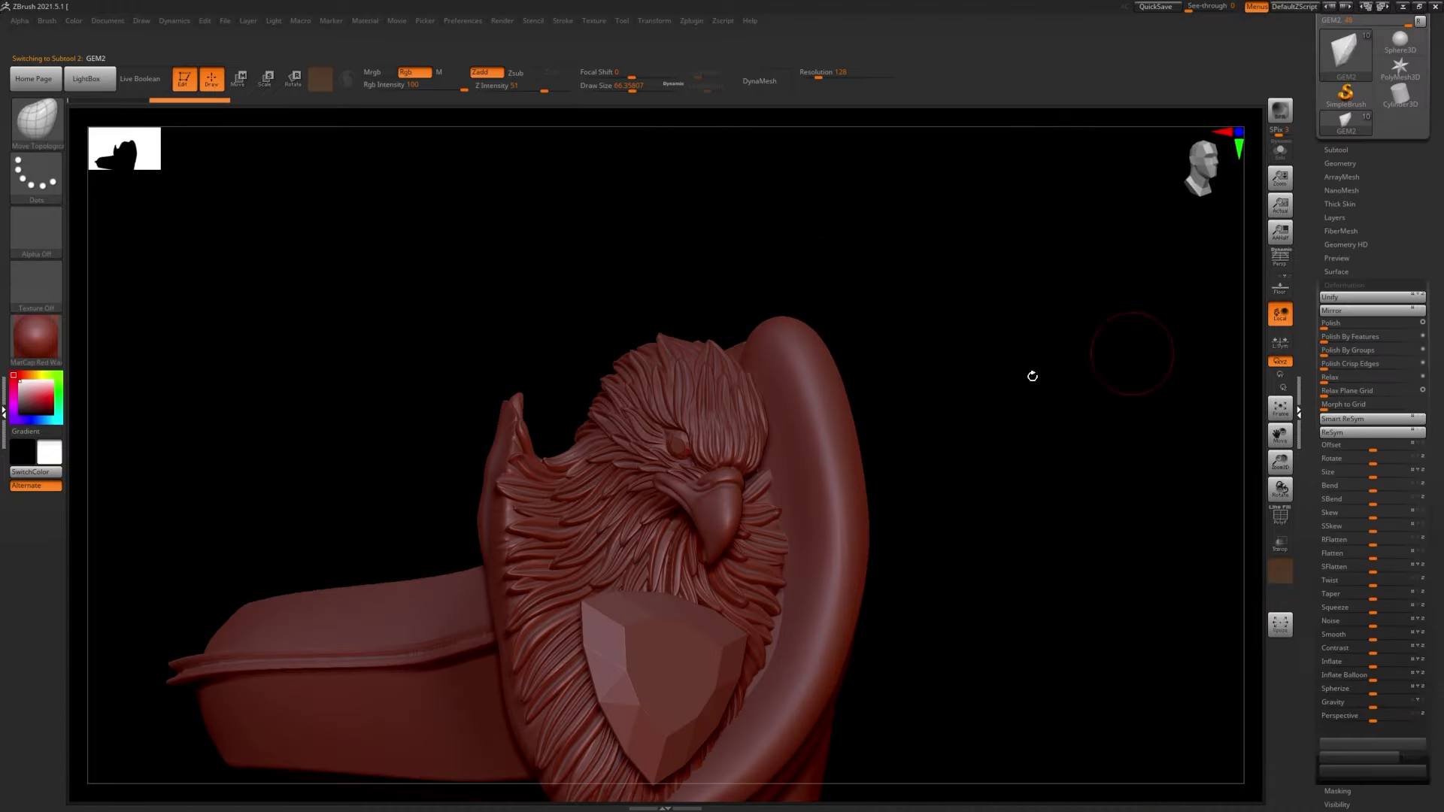
- Reposition the two small prongs beside the eagle's eye gem with the move gizmo
{"action": "key", "text": "w"}
{"action": "mouse_move", "coordinate": [827, 451]}
{"action": "right_mouse_down"}
{"action": "mouse_move", "coordinate": [718, 334]}
{"action": "mouse_move", "coordinate": [822, 431]}
{"action": "mouse_move", "coordinate": [674, 241]}
{"action": "mouse_move", "coordinate": [390, 343]}
{"action": "right_mouse_up"}
{"action": "key", "text": "q"}
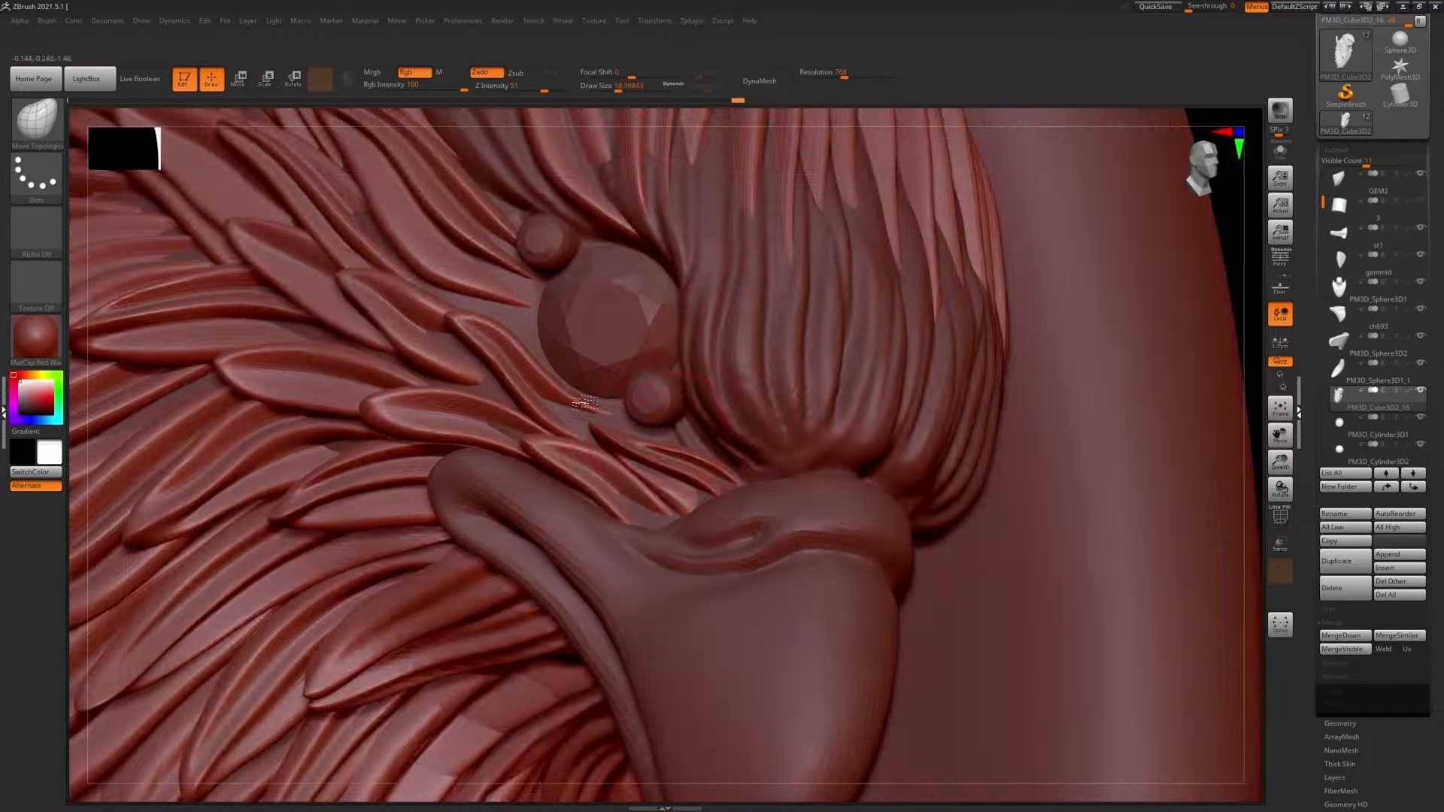
{"action": "left_click", "coordinate": [629, 306], "text": "alt"}
{"action": "key", "text": "w"}
{"action": "mouse_move", "coordinate": [391, 343]}
{"action": "right_mouse_down"}
{"action": "mouse_move", "coordinate": [629, 306]}
{"action": "mouse_move", "coordinate": [760, 421]}
{"action": "mouse_move", "coordinate": [615, 352]}
{"action": "right_mouse_up"}
{"action": "left_click", "coordinate": [1378, 435]}
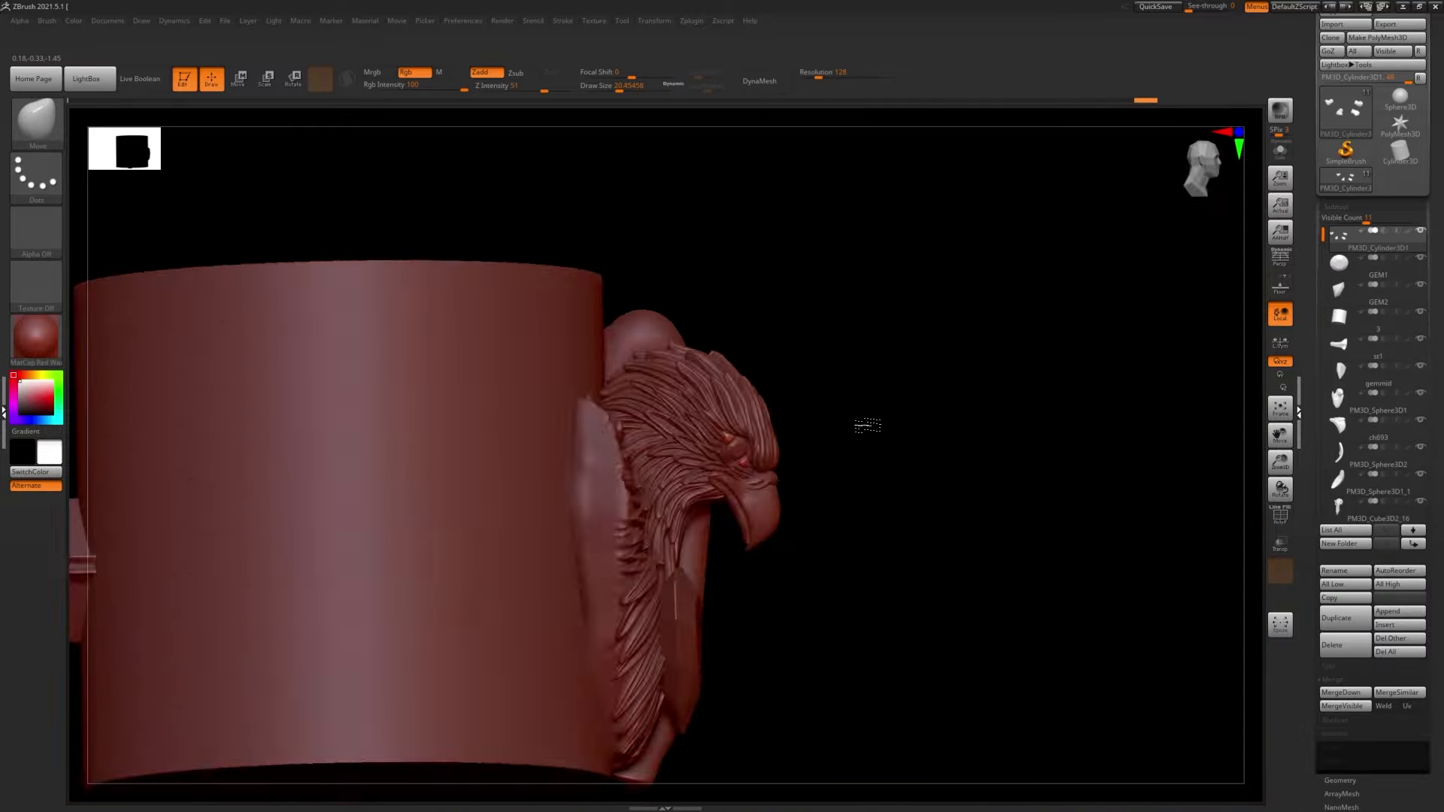
- Split the wing-feather subtool into separate parts
{"action": "mouse_move", "coordinate": [864, 422]}
{"action": "left_mouse_down"}
{"action": "mouse_move", "coordinate": [775, 399]}
{"action": "mouse_move", "coordinate": [1413, 547]}
{"action": "left_mouse_up"}
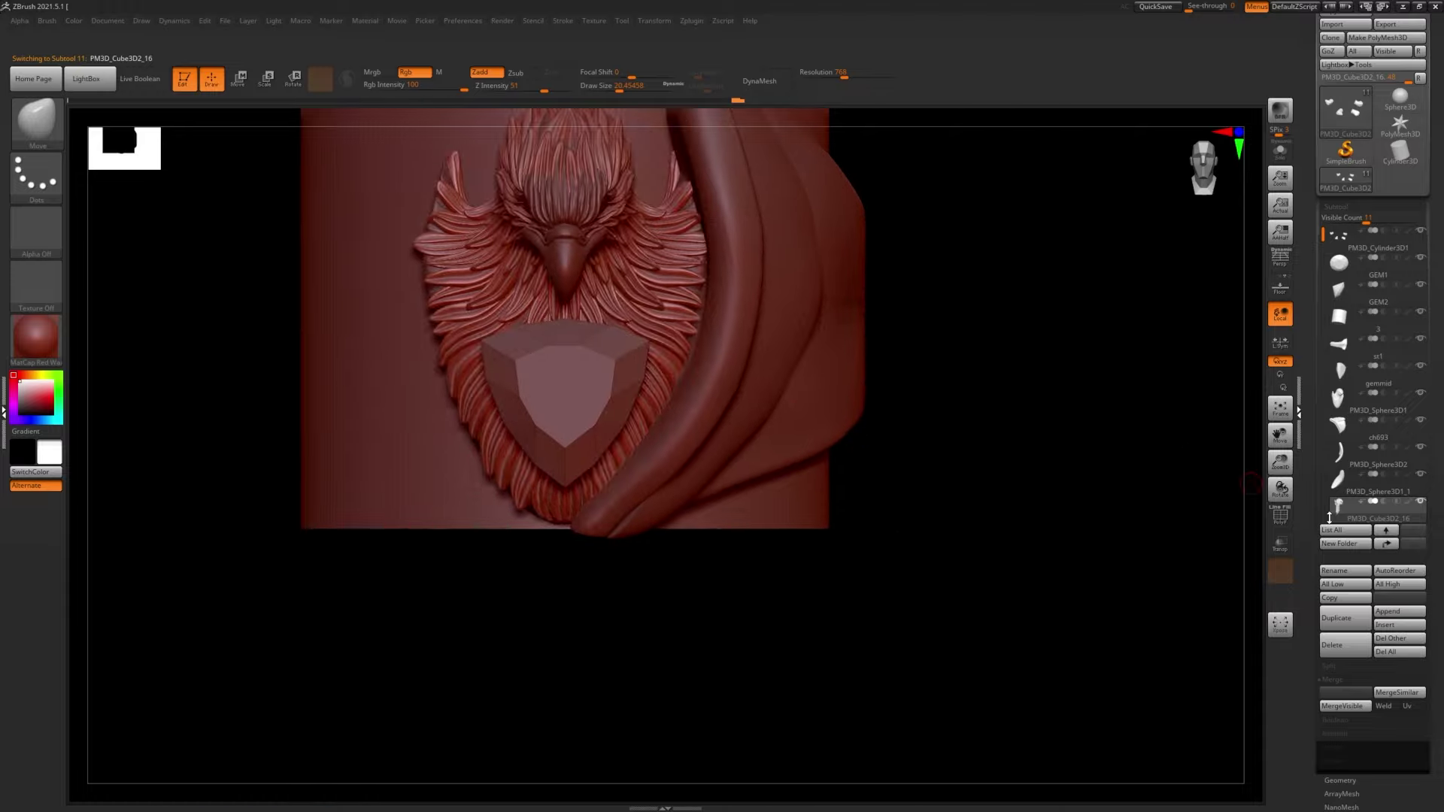
{"action": "left_click", "coordinate": [1414, 547]}
{"action": "mouse_move", "coordinate": [940, 451]}
{"action": "left_mouse_down"}
{"action": "mouse_move", "coordinate": [423, 391]}
{"action": "mouse_move", "coordinate": [647, 299]}
{"action": "mouse_move", "coordinate": [622, 554]}
{"action": "left_mouse_up"}
{"action": "left_click", "coordinate": [1334, 690]}
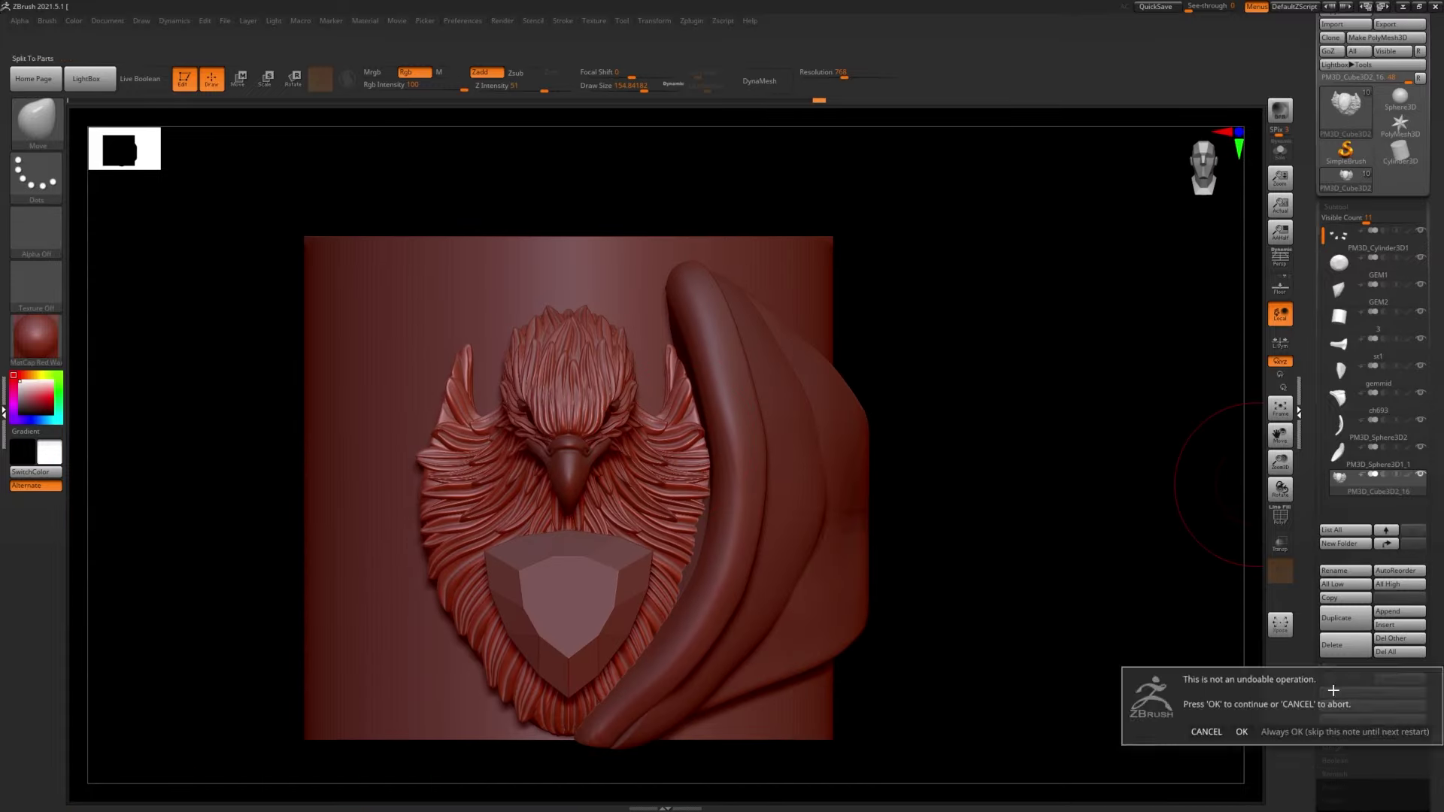
{"action": "left_click", "coordinate": [1339, 504]}
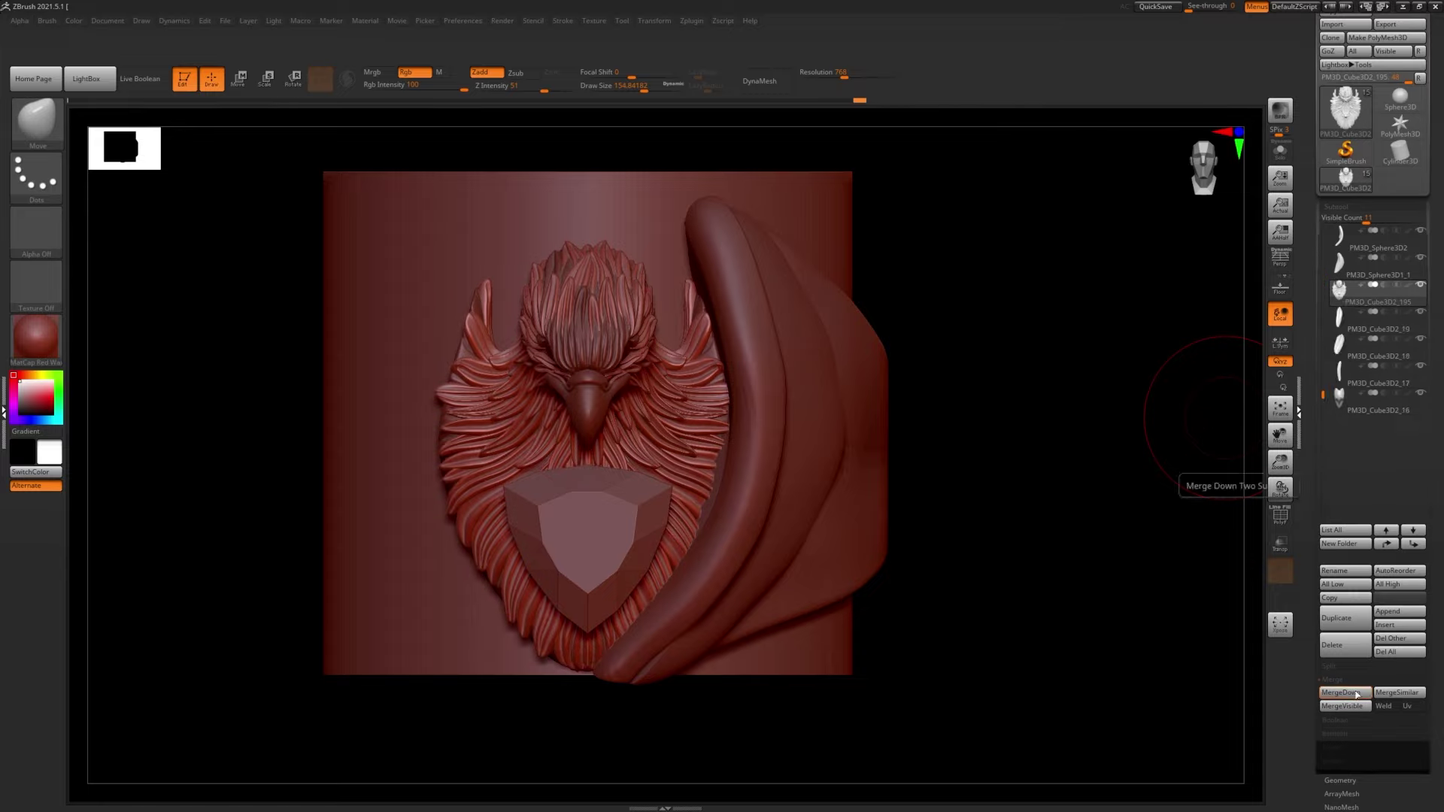
- Merge two feather parts back together and select the ring cylinder
{"action": "key", "text": "Delete"}
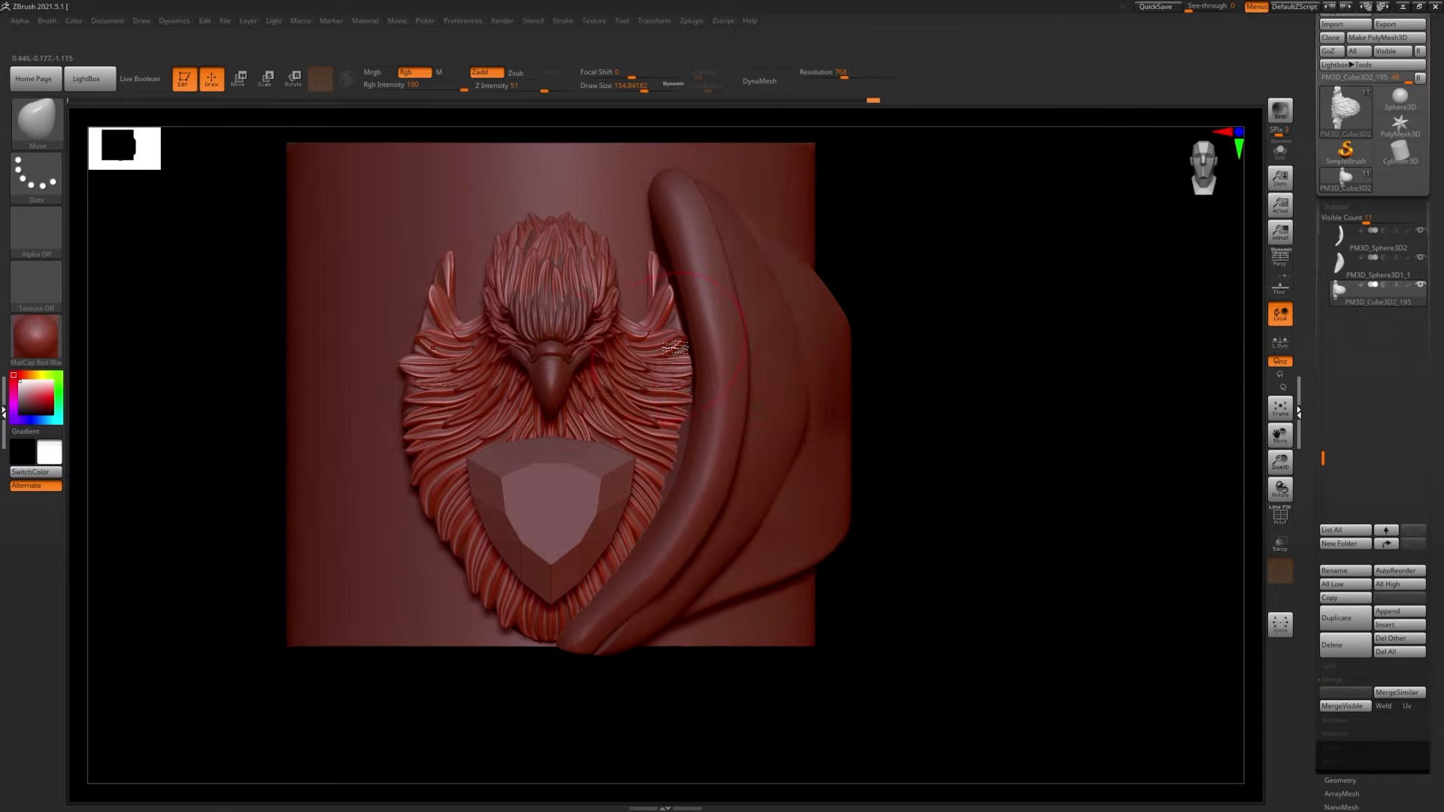
{"action": "left_click", "coordinate": [651, 379], "text": "alt"}
{"action": "right_click_drag", "start_coordinate": [651, 379], "coordinate": [654, 485]}
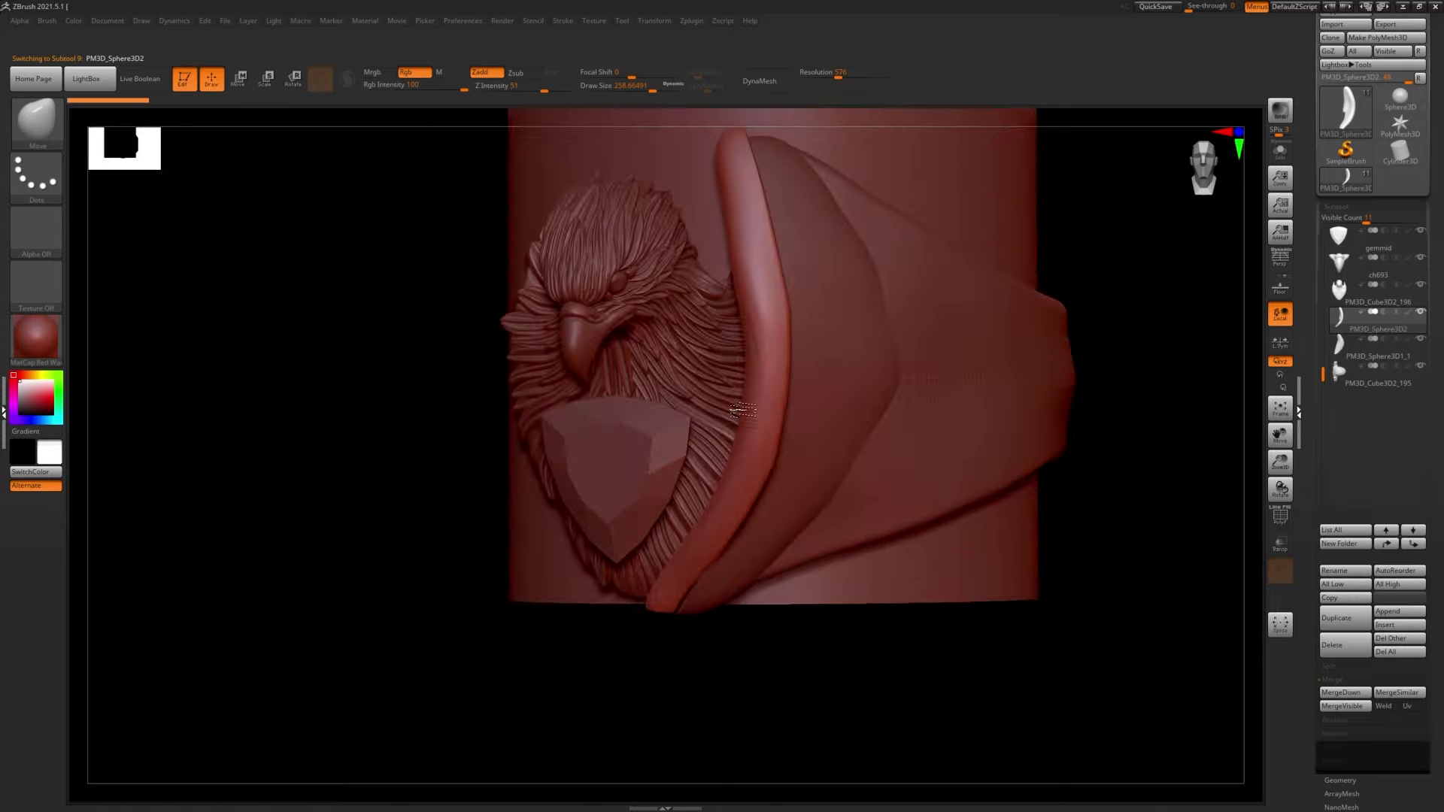
- Save the ring tool as 4.ZTL, overwriting the existing file
{"action": "key", "text": "w"}
{"action": "key", "text": "ctrl+s"}
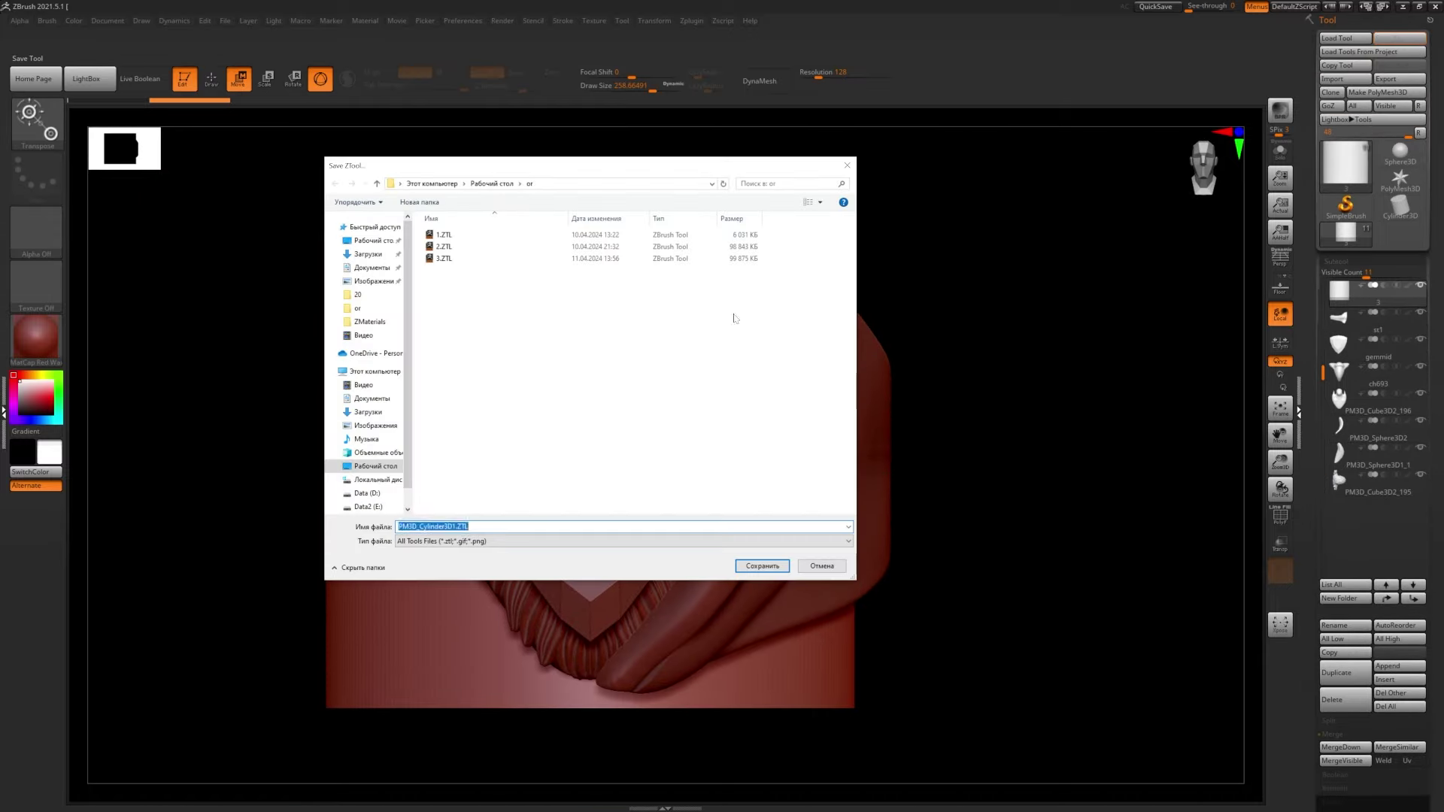
{"action": "left_click", "coordinate": [762, 566]}
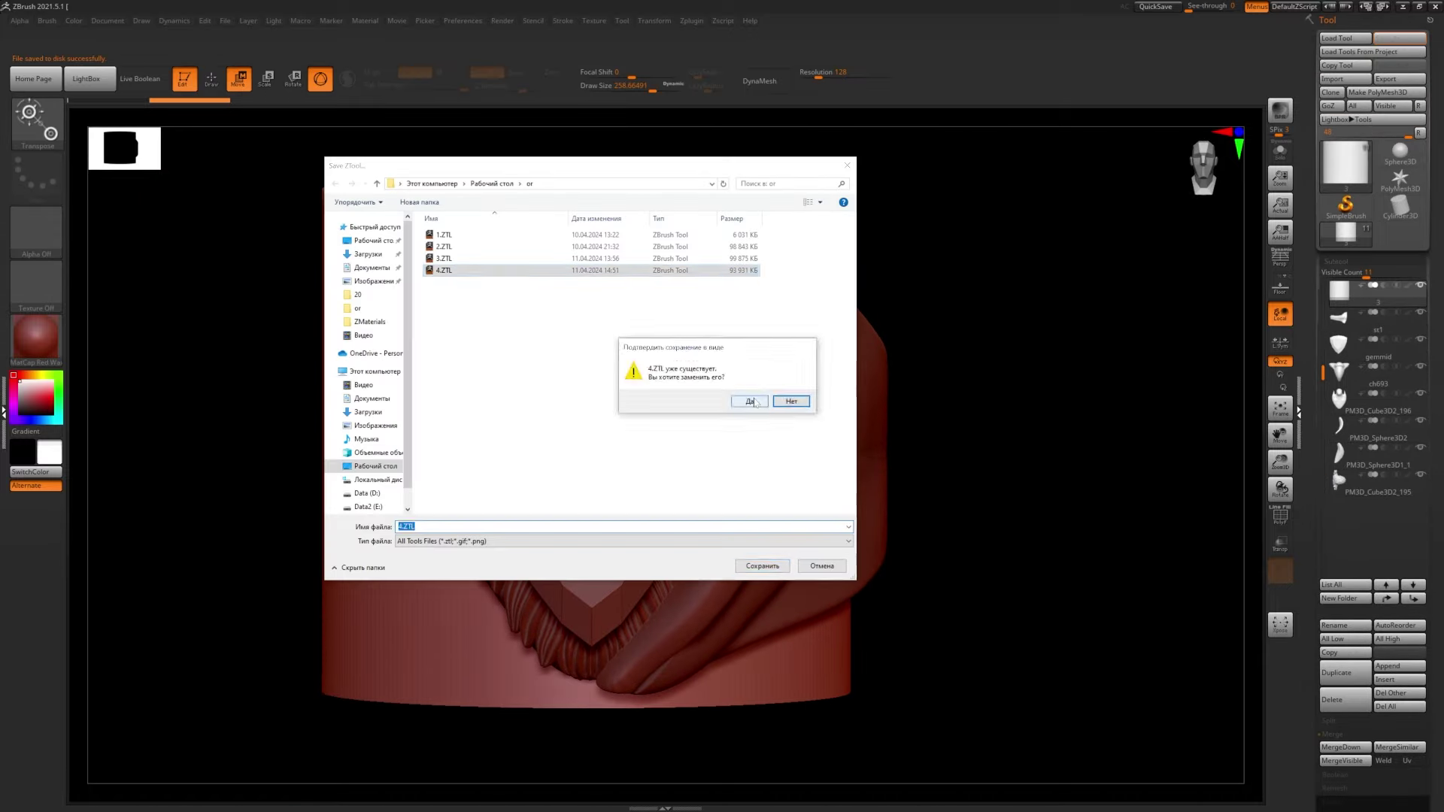
{"action": "left_click", "coordinate": [741, 400]}
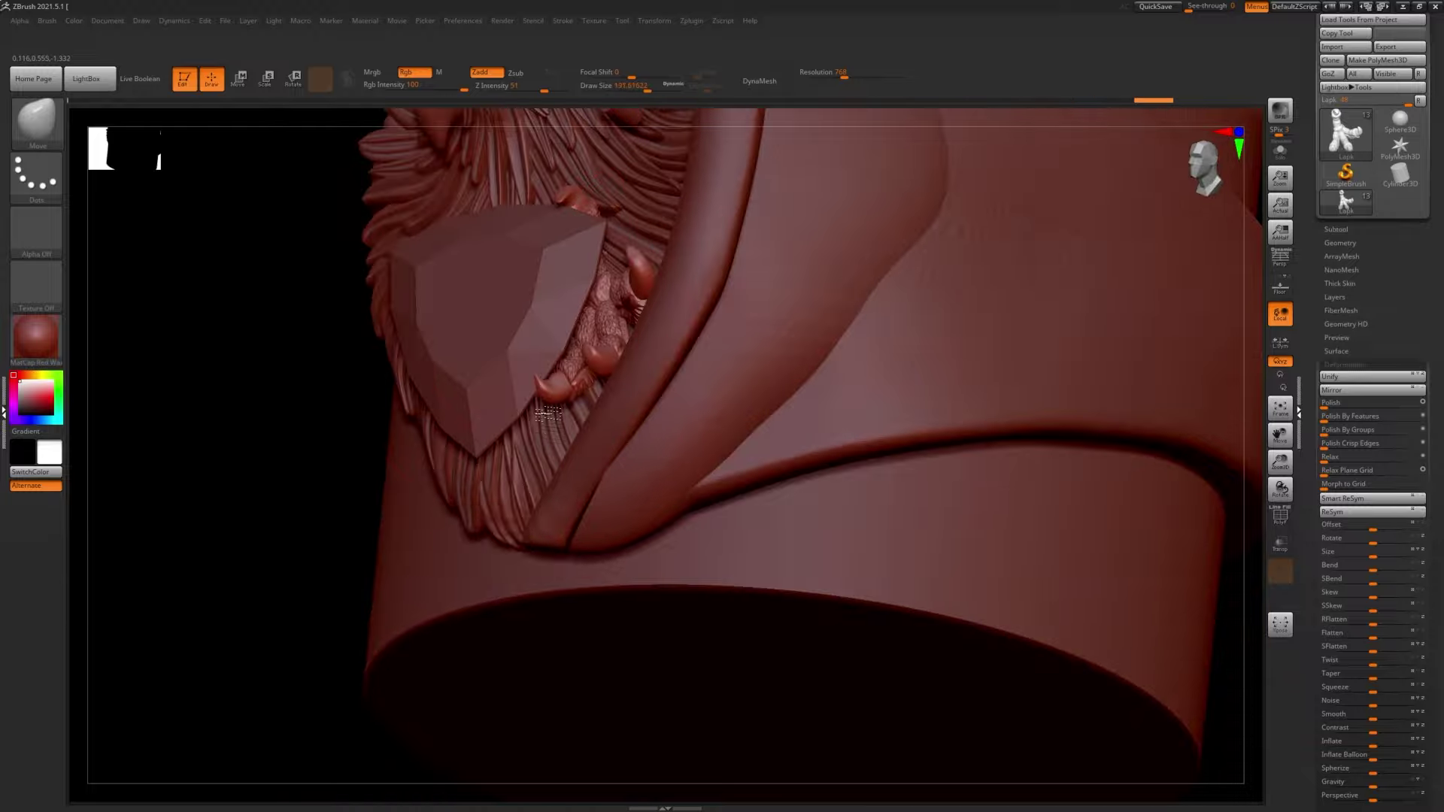
- Move and rotate the Lapk talon with the 3D gizmo so its claws grip the trillion gem
{"action": "key", "text": "w"}
{"action": "key", "text": "y"}
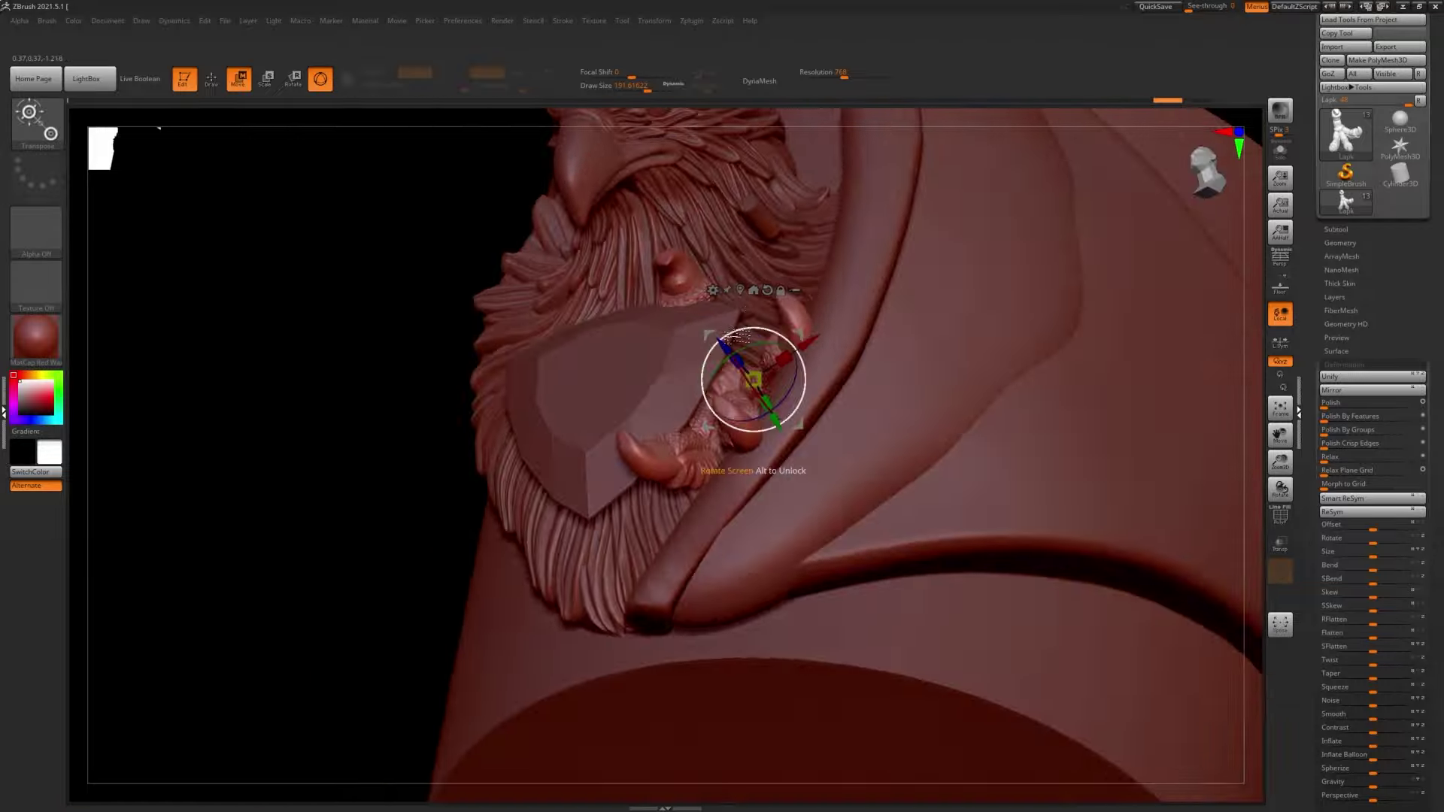
{"action": "key", "text": "q"}
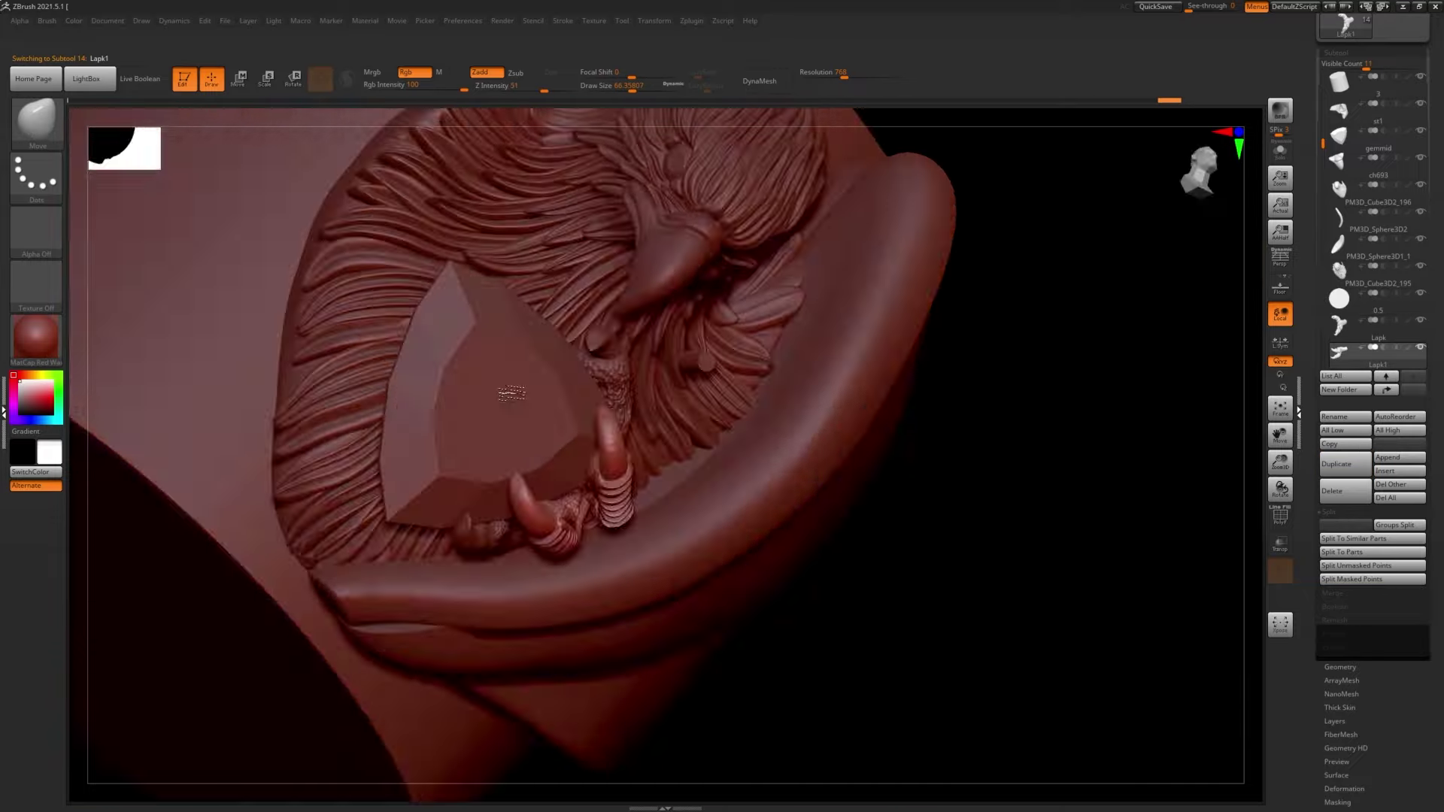
{"action": "key", "text": "ctrl+shift+z"}
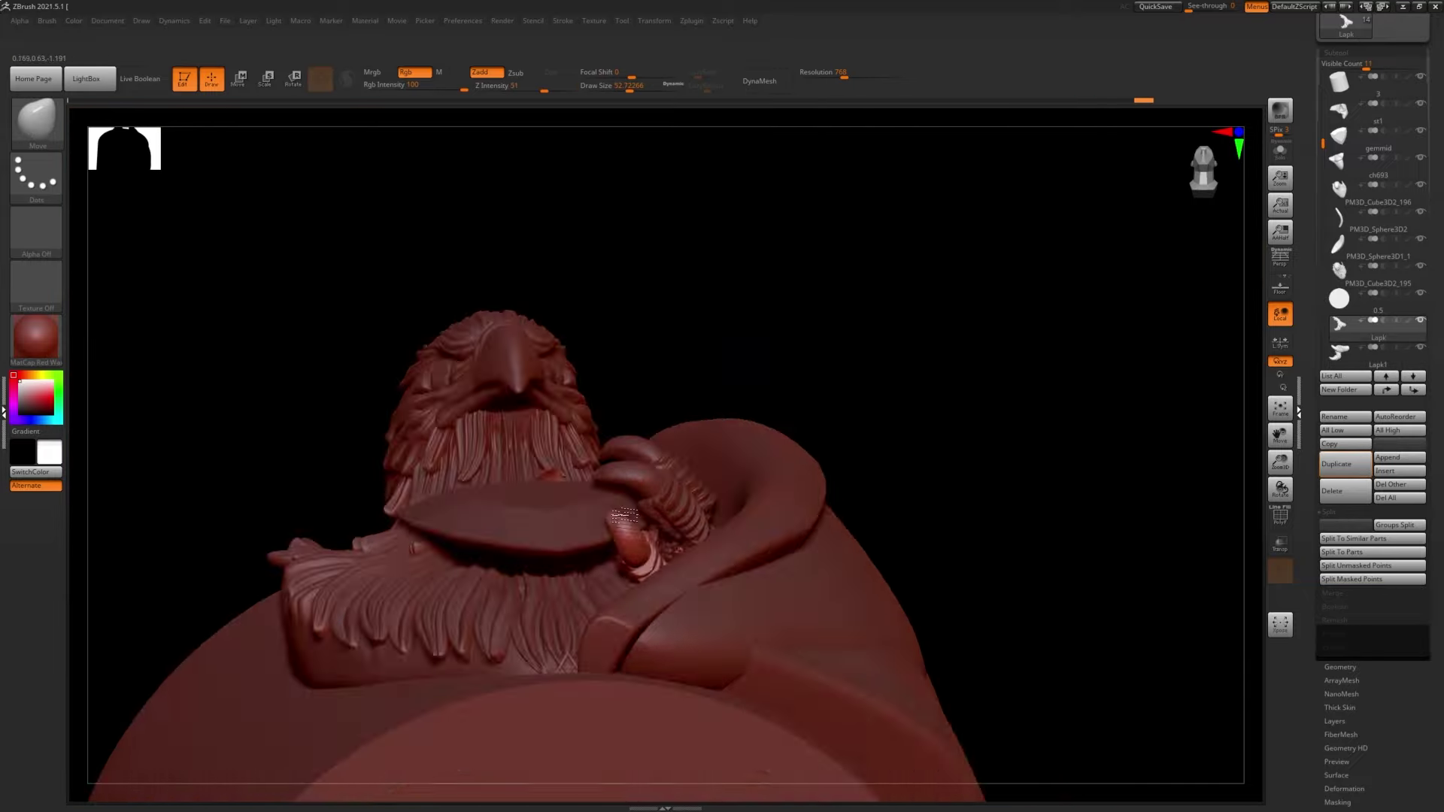
- Step through undo and redo history to compare the talon adjustments
{"action": "key", "text": "ctrl+z"}
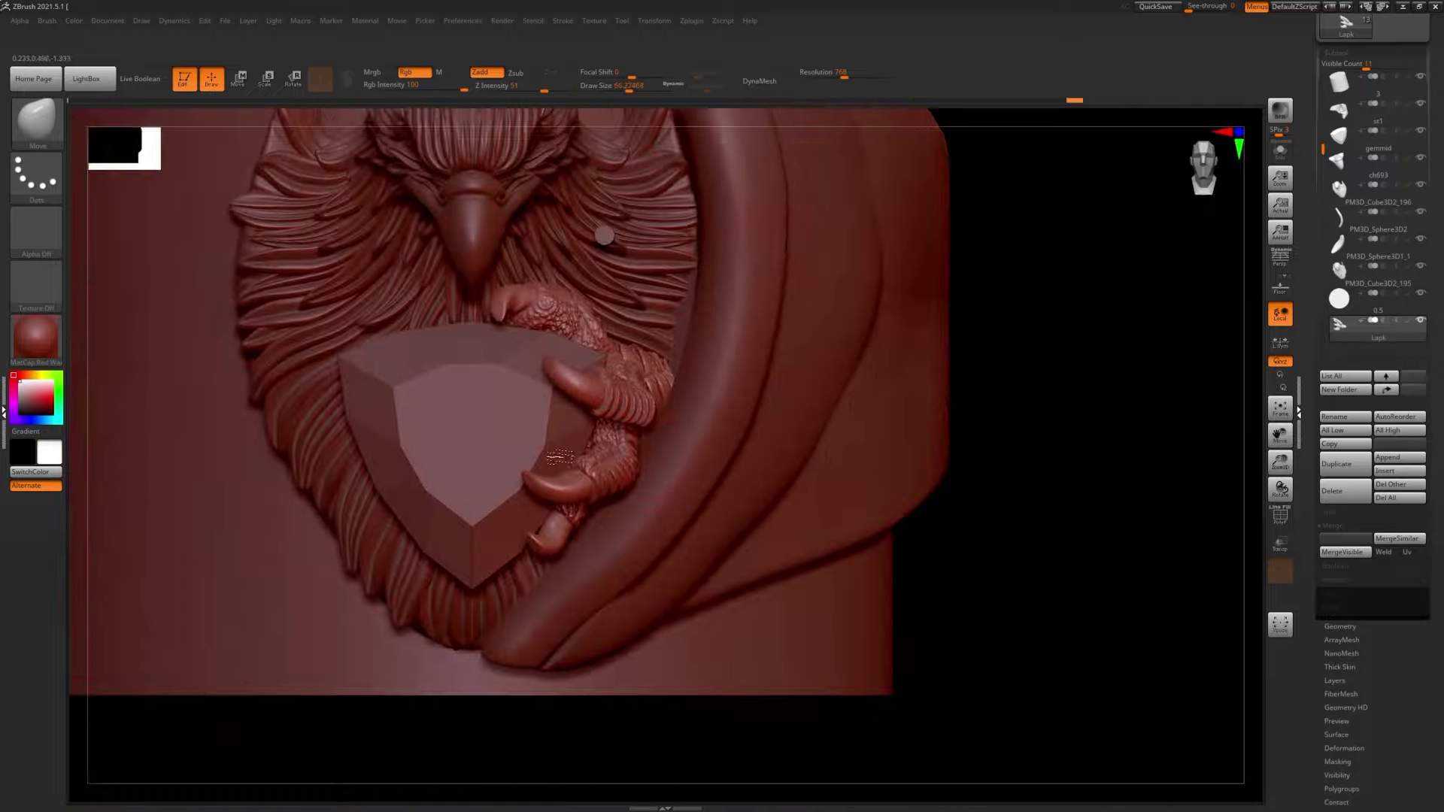
{"action": "key", "text": "ctrl+z"}
{"action": "key", "text": "ctrl+shift+z"}
{"action": "key", "text": "ctrl+shift+z"}
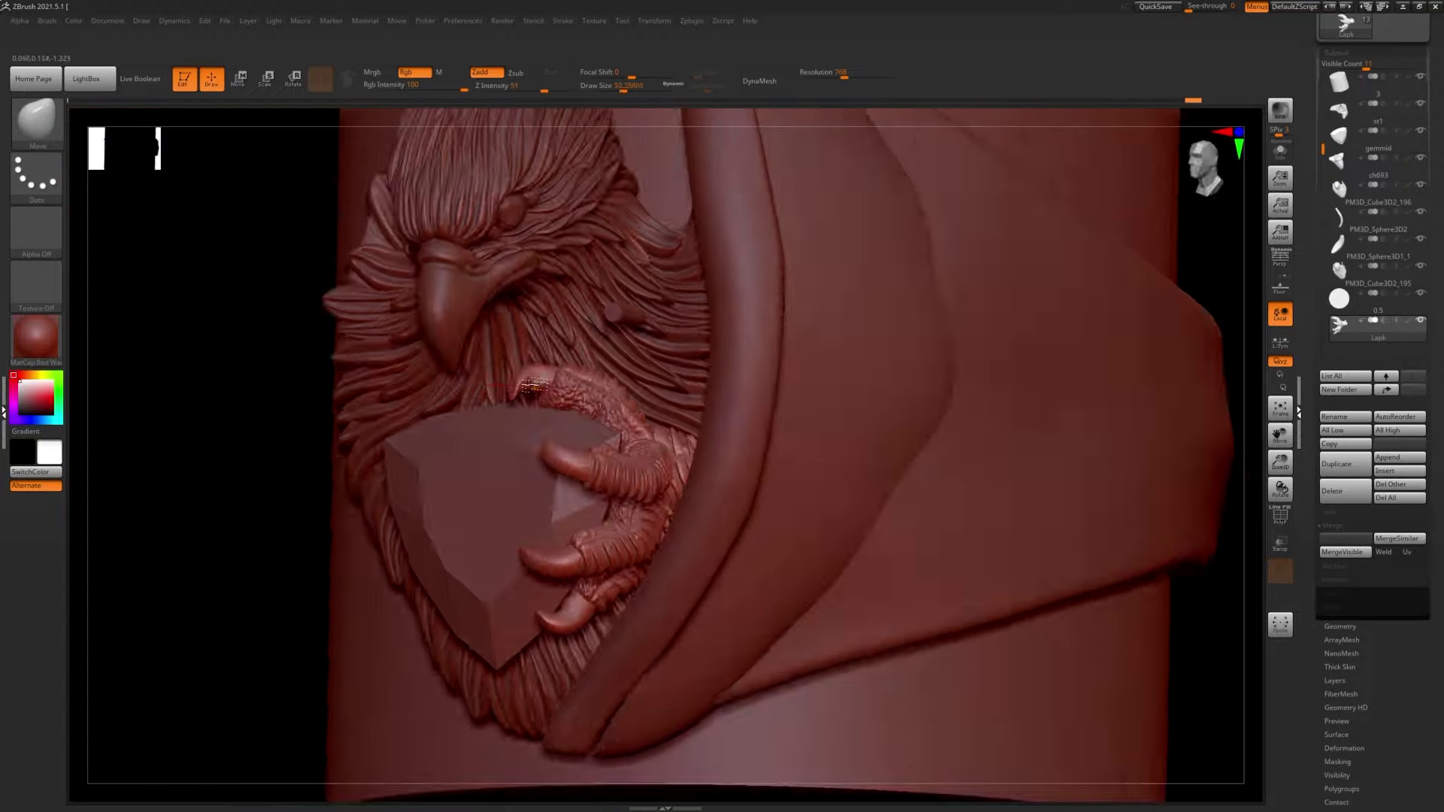
{"action": "key", "text": "ctrl+shift+z"}
{"action": "key", "text": "ctrl+z"}
{"action": "key", "text": "ctrl+z"}
{"action": "key", "text": "ctrl+shift+z"}
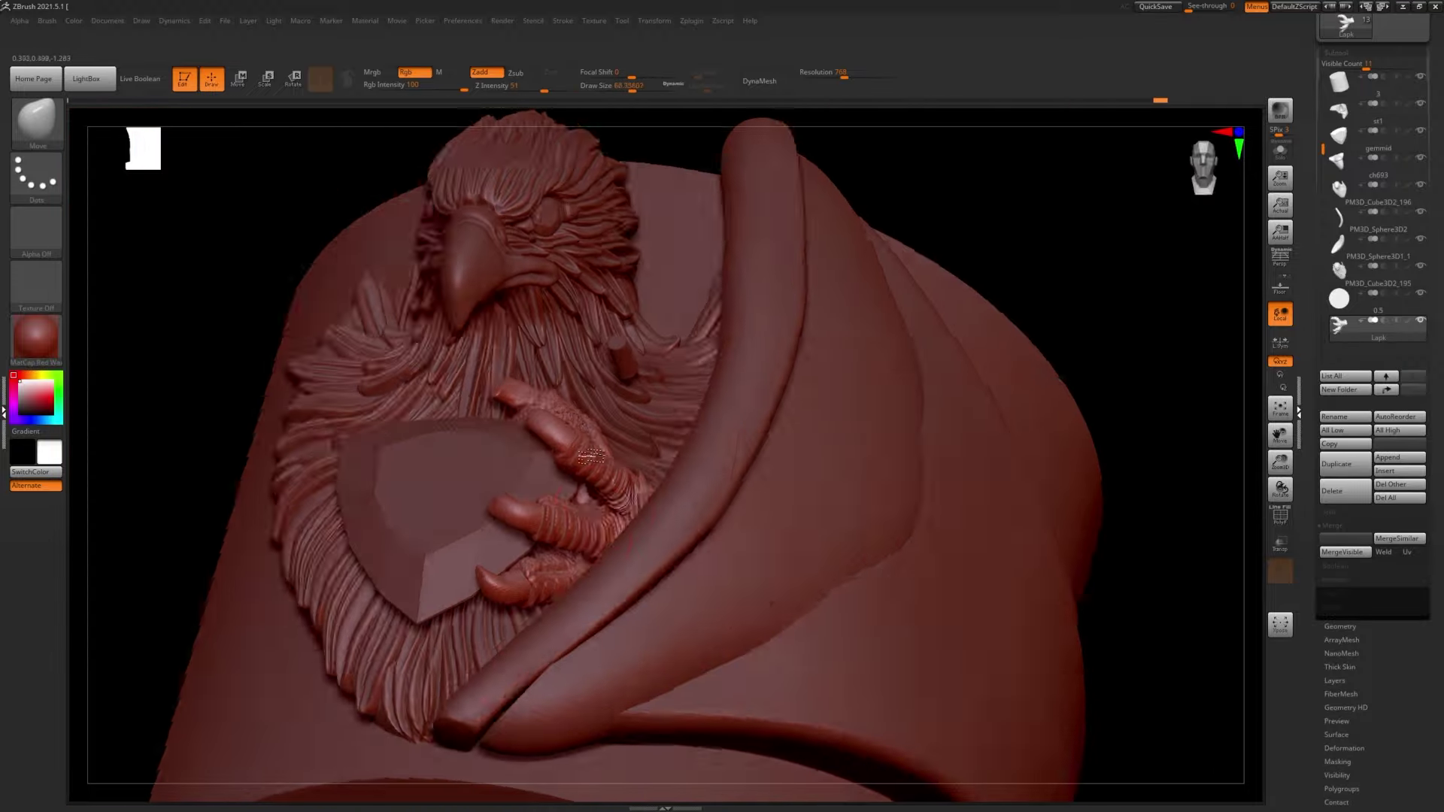
{"action": "key", "text": "ctrl+shift+z"}
{"action": "key", "text": "ctrl+shift+z"}
{"action": "key", "text": "ctrl+shift+z"}
{"action": "left_click_drag", "start_coordinate": [125, 124], "coordinate": [634, 458]}
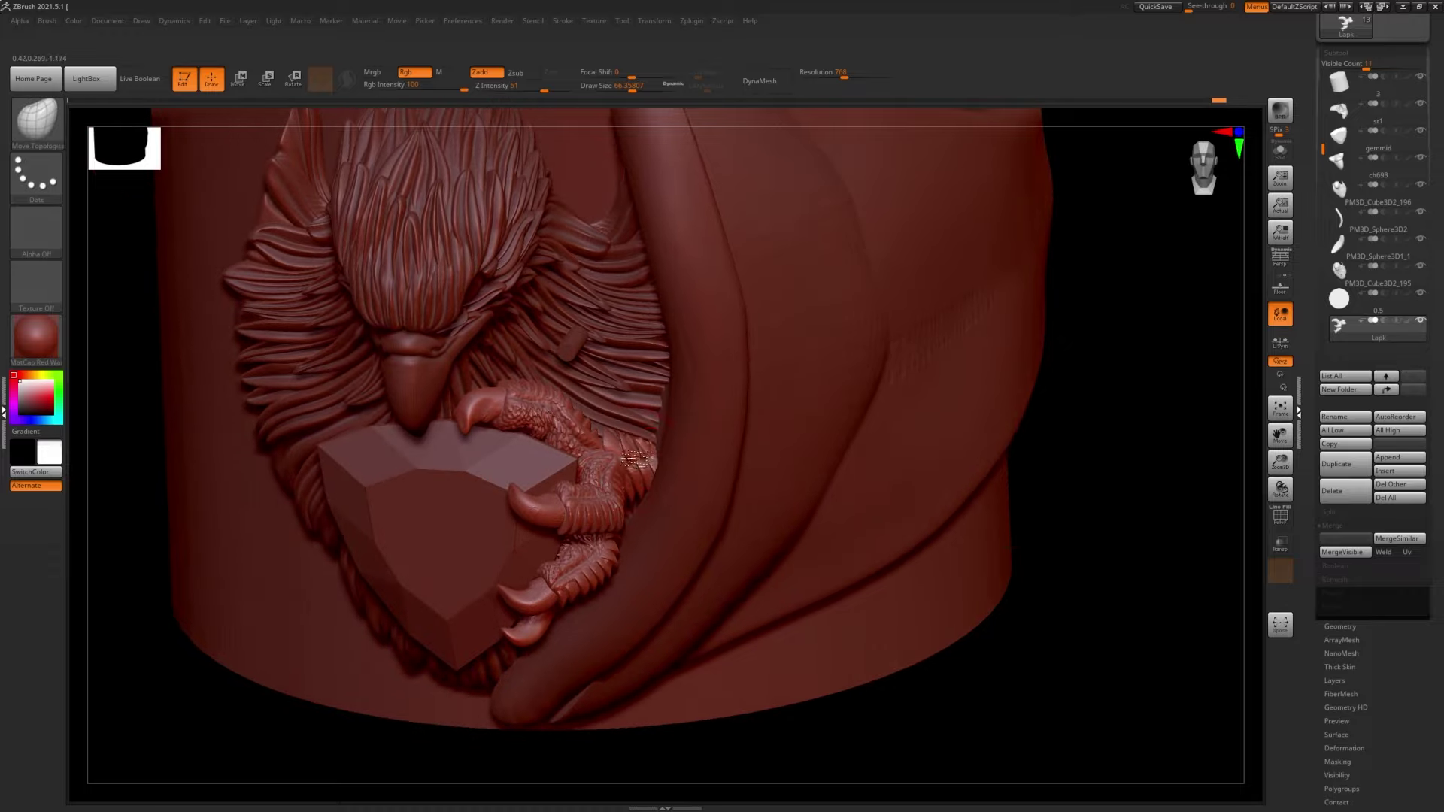
- Make Lapk1 active and reshape it with an enlarged Move brush
{"action": "key", "text": "ctrl+shift+z"}
{"action": "key", "text": "ctrl+shift+z"}
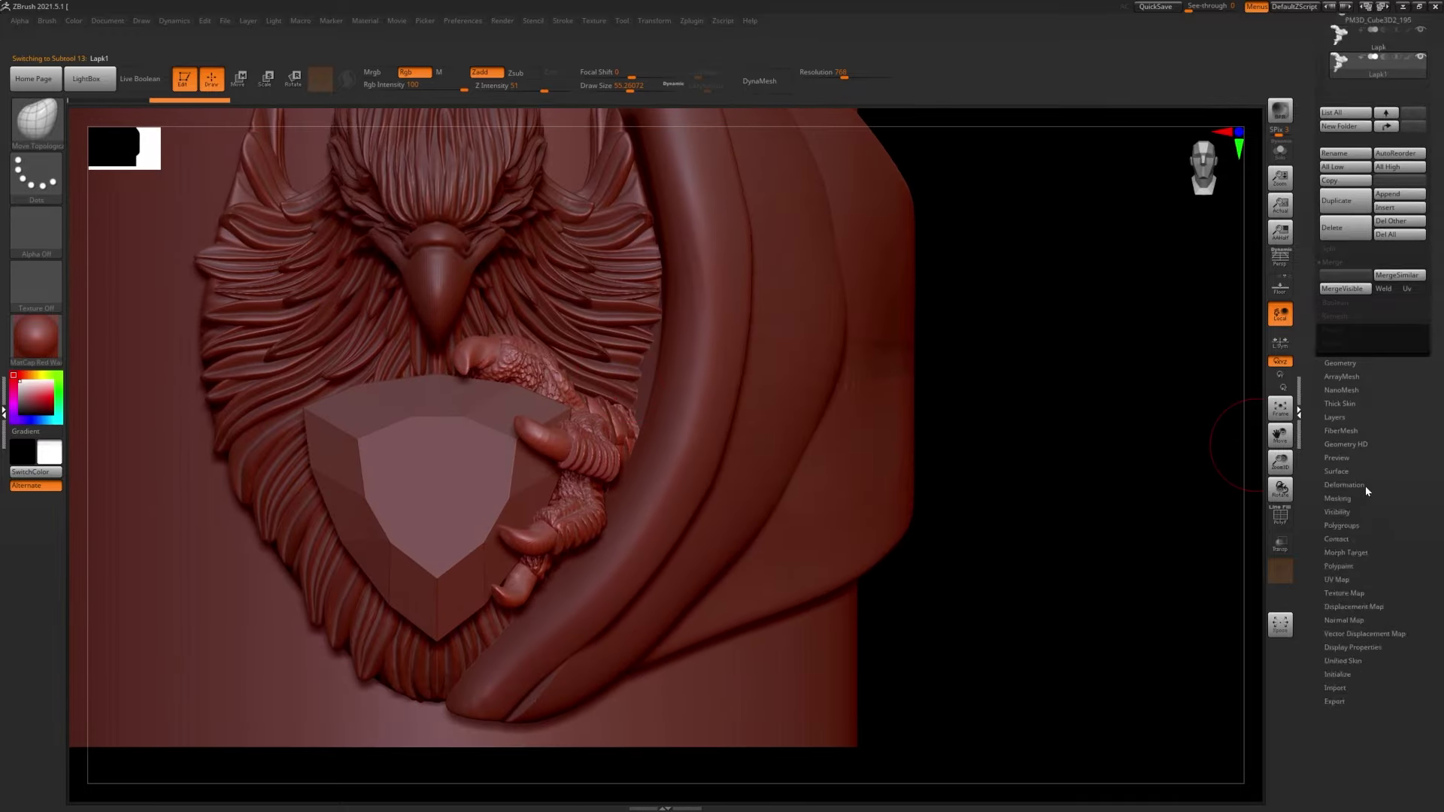
{"action": "left_click", "coordinate": [1365, 486]}
{"action": "key", "text": "ctrl+shift+z"}
{"action": "key", "text": "ctrl+shift+z"}
{"action": "key", "text": "ctrl+shift+z"}
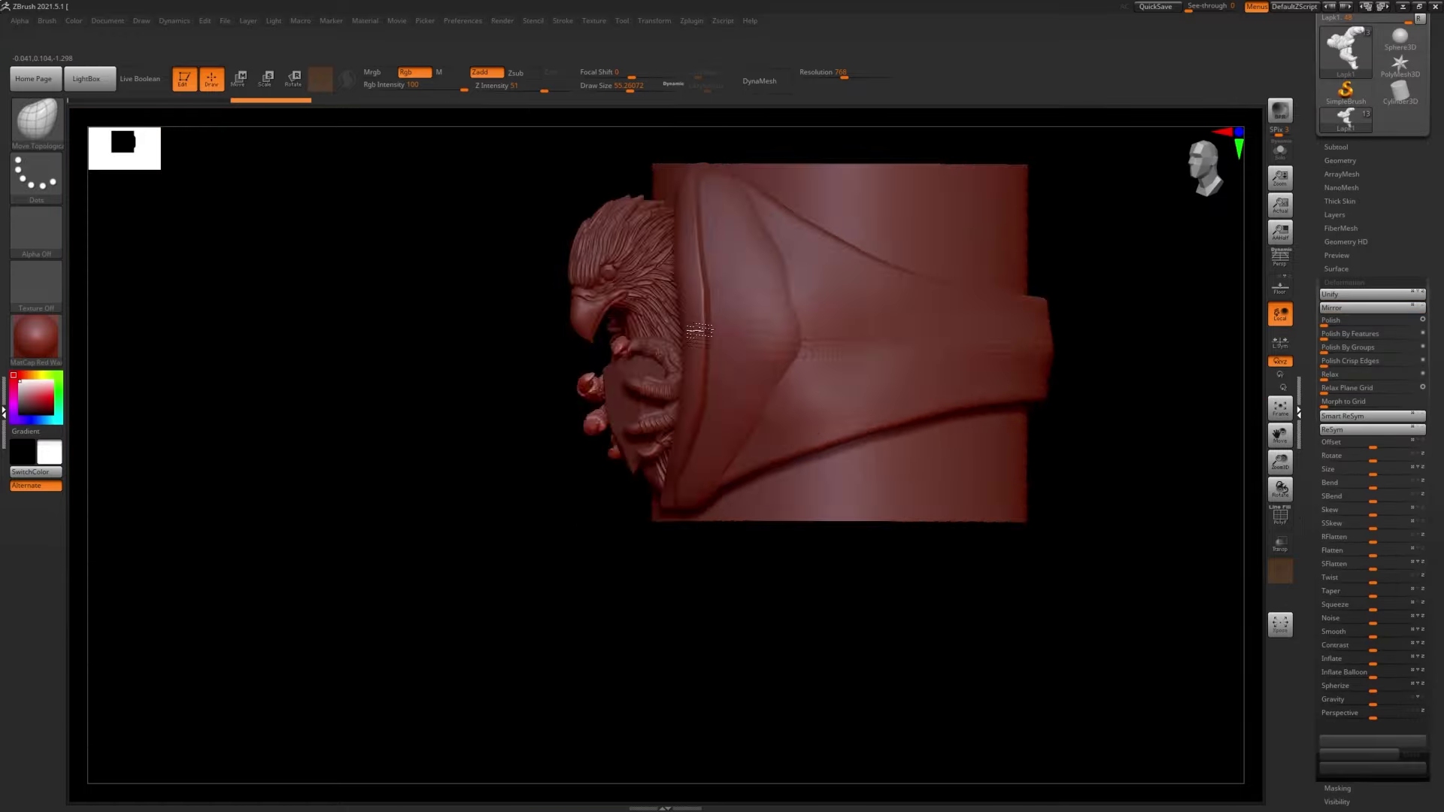
{"action": "key", "text": "ctrl+shift+z"}
{"action": "key", "text": "ctrl+shift+z"}
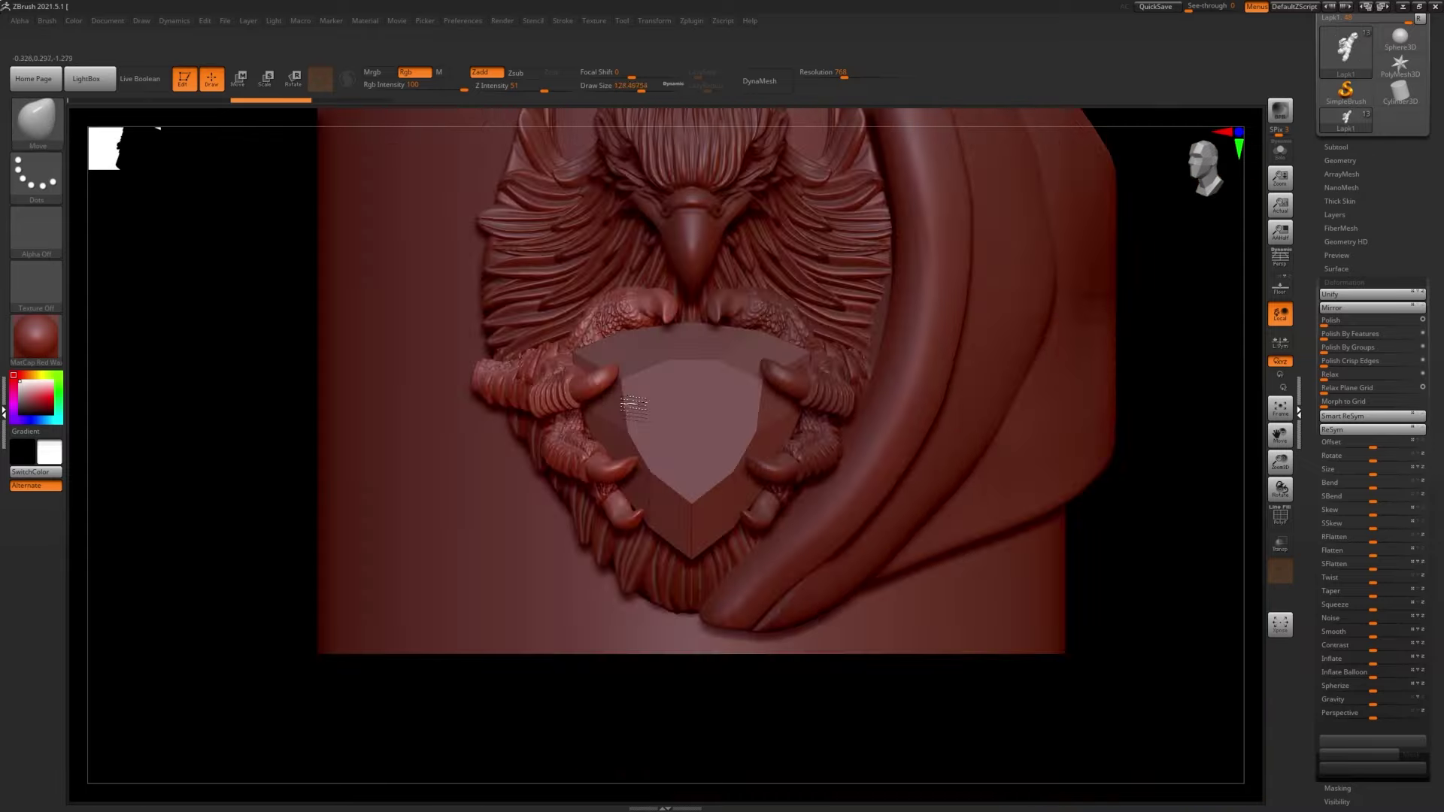
{"action": "key", "text": "ctrl+shift+z"}
{"action": "key", "text": "ctrl+shift+z"}
{"action": "key", "text": "ctrl+shift+z"}
{"action": "key", "text": "ctrl+shift+z"}
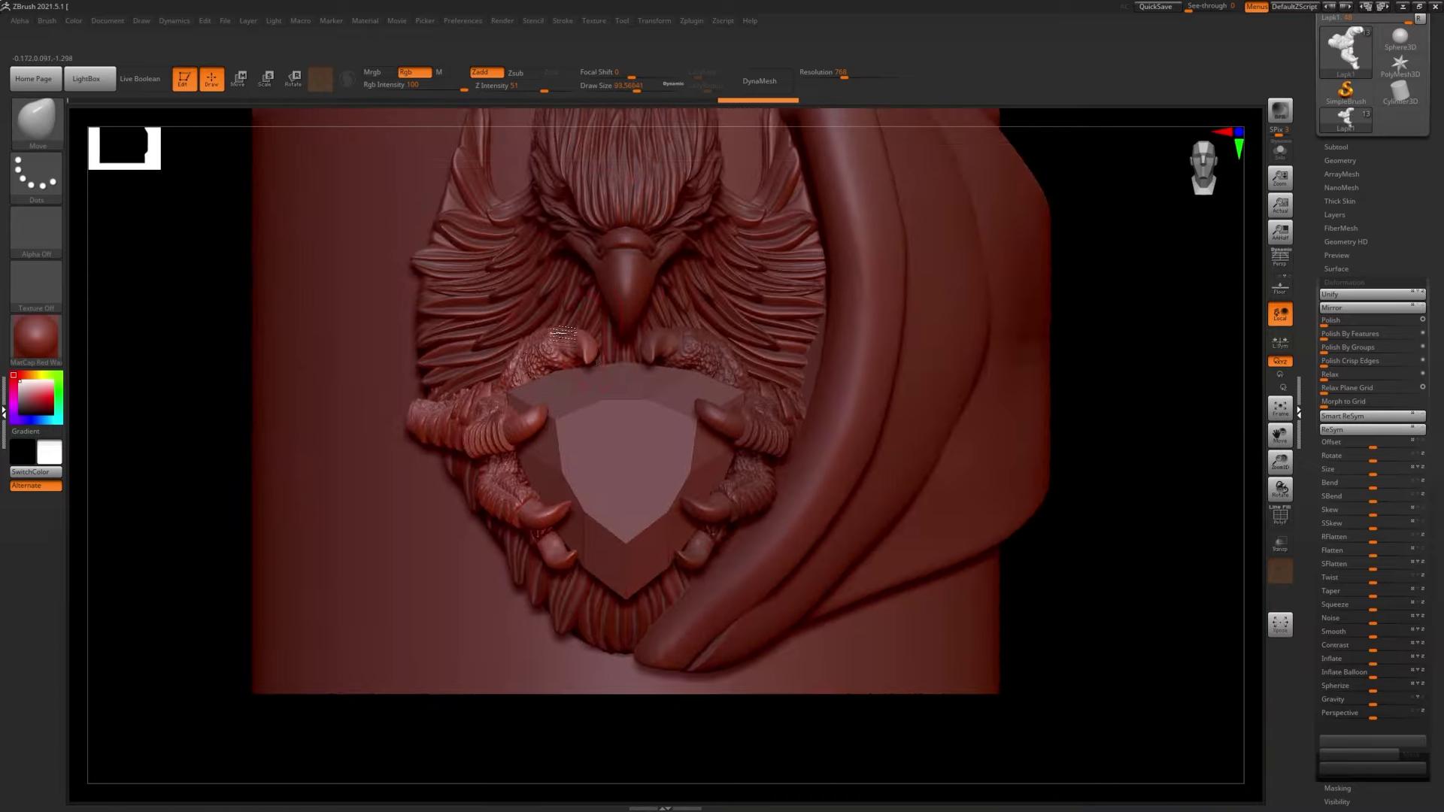
{"action": "key", "text": "ctrl+shift+z"}
{"action": "key", "text": "ctrl+shift+z"}
{"action": "key", "text": "ctrl+shift+z"}
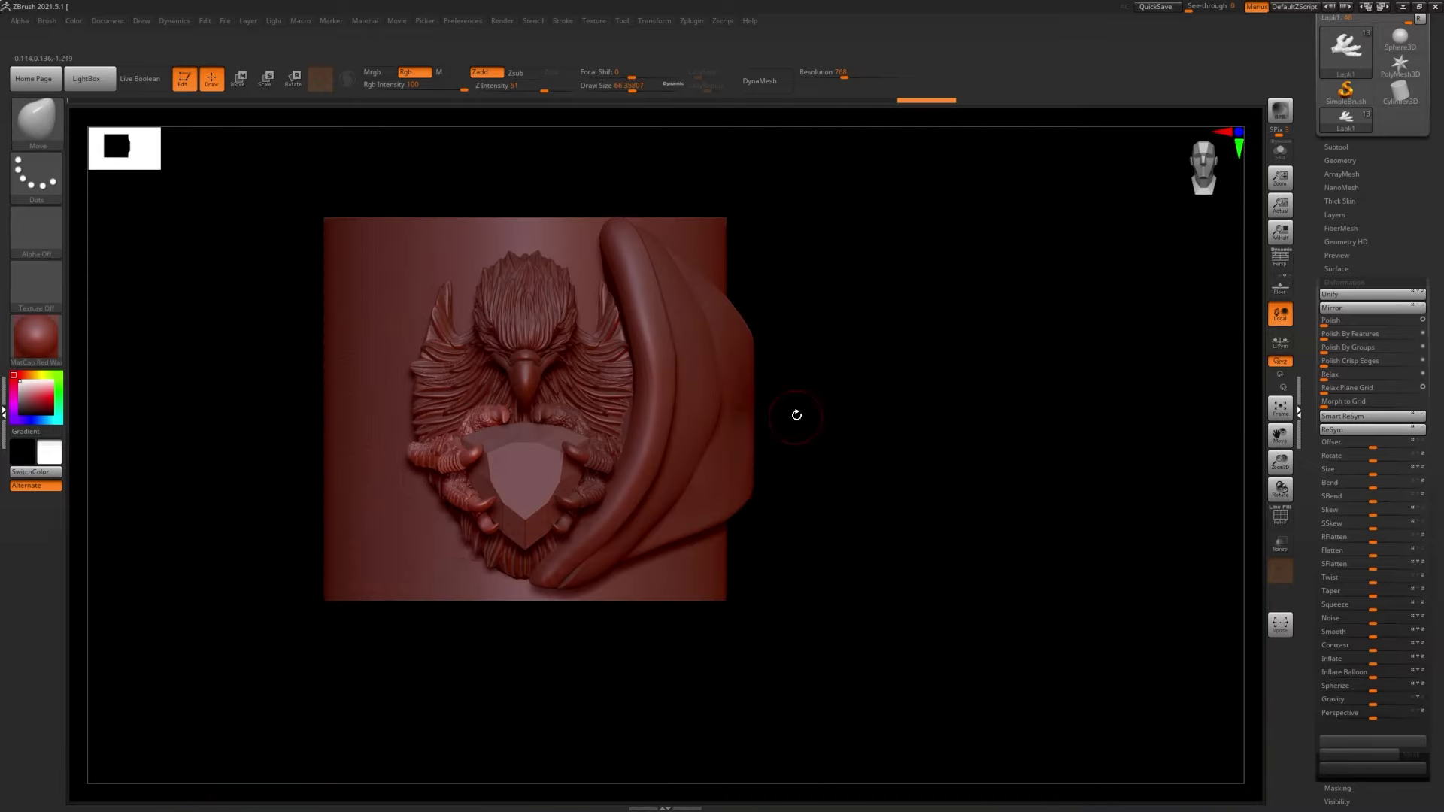
- Polish the sculpt with the hPolish brush and switch to MaskPen/Lasso masking
{"action": "key", "text": "ctrl+shift+z"}
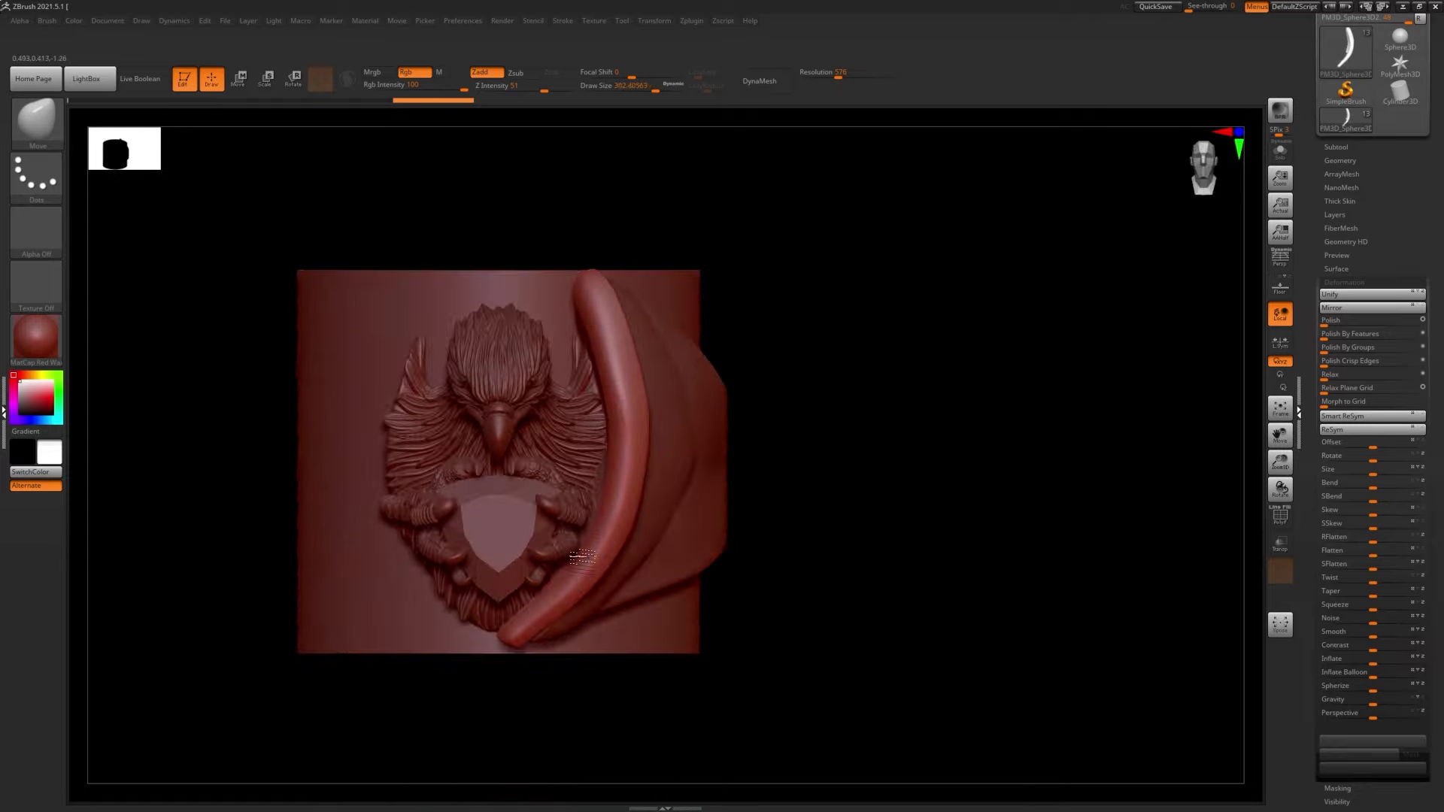
{"action": "key", "text": "b"}
{"action": "key", "text": "h"}
{"action": "key", "text": "p"}
{"action": "key", "text": "ctrl+shift+z"}
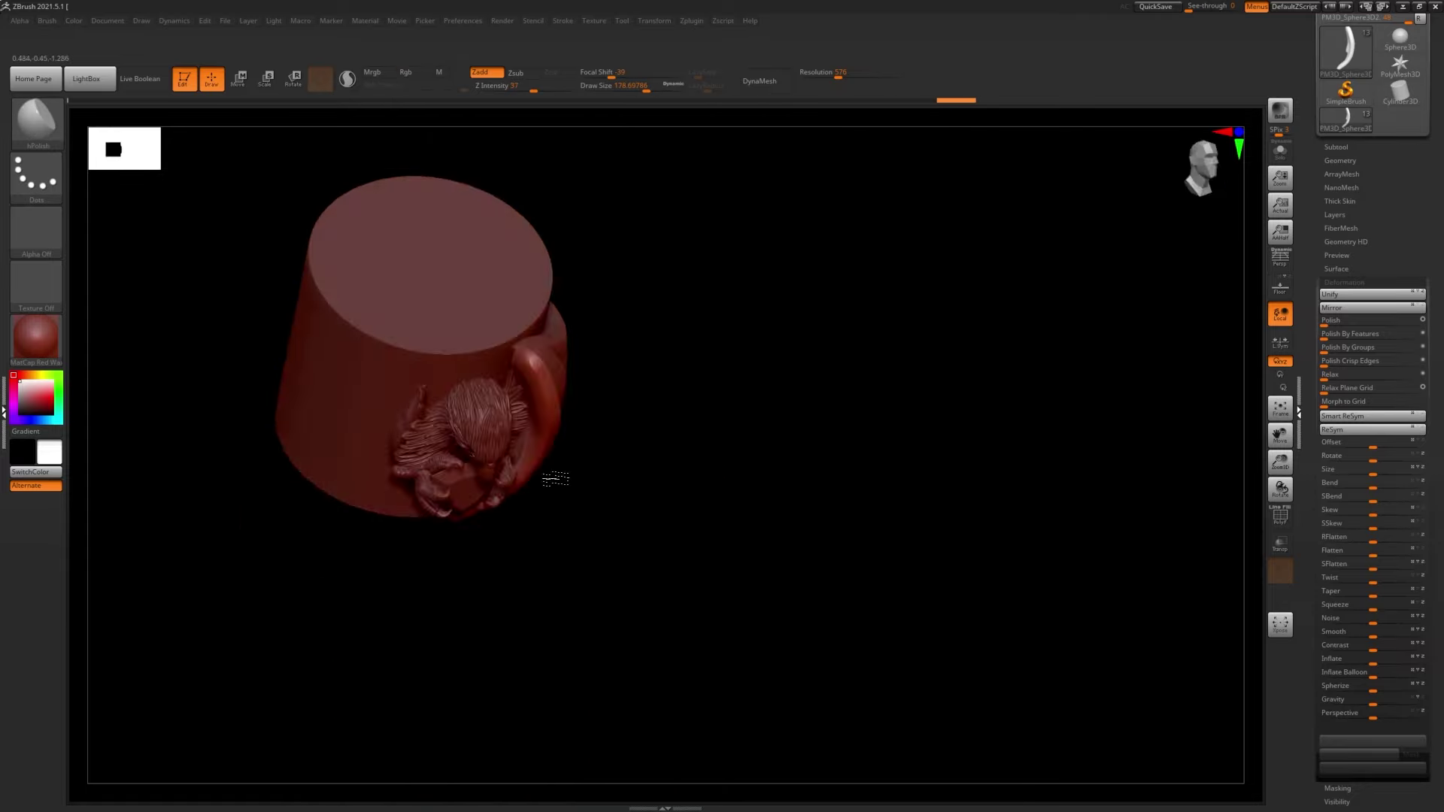
{"action": "key", "text": "ctrl+shift+z"}
{"action": "key", "text": "ctrl+shift+z"}
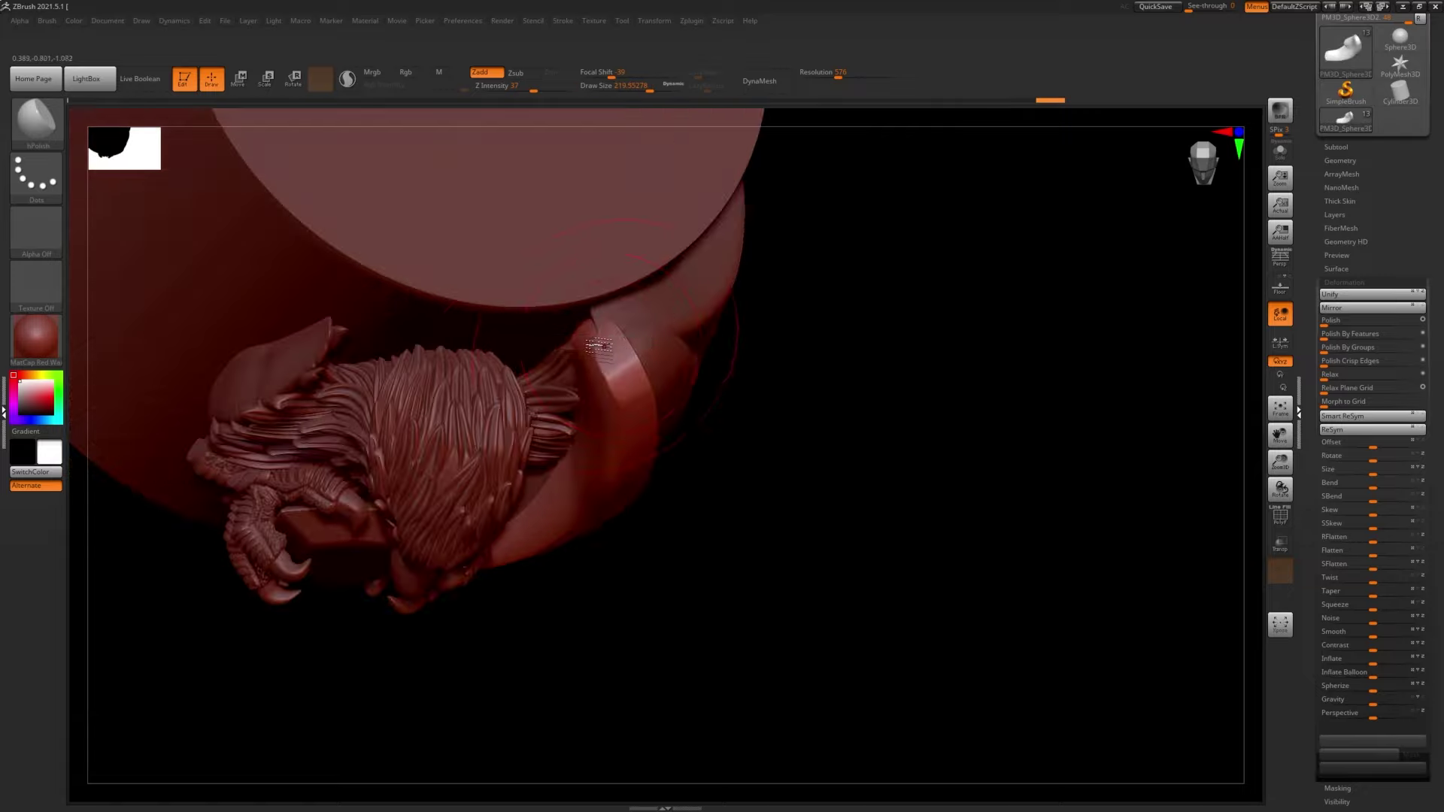
{"action": "key", "text": "ctrl+shift+z"}
{"action": "key", "text": "ctrl+shift+z"}
{"action": "key", "text": "ctrl+shift+z"}
{"action": "key", "text": "ctrl+shift+z"}
{"action": "key", "text": "ctrl+shift+z"}
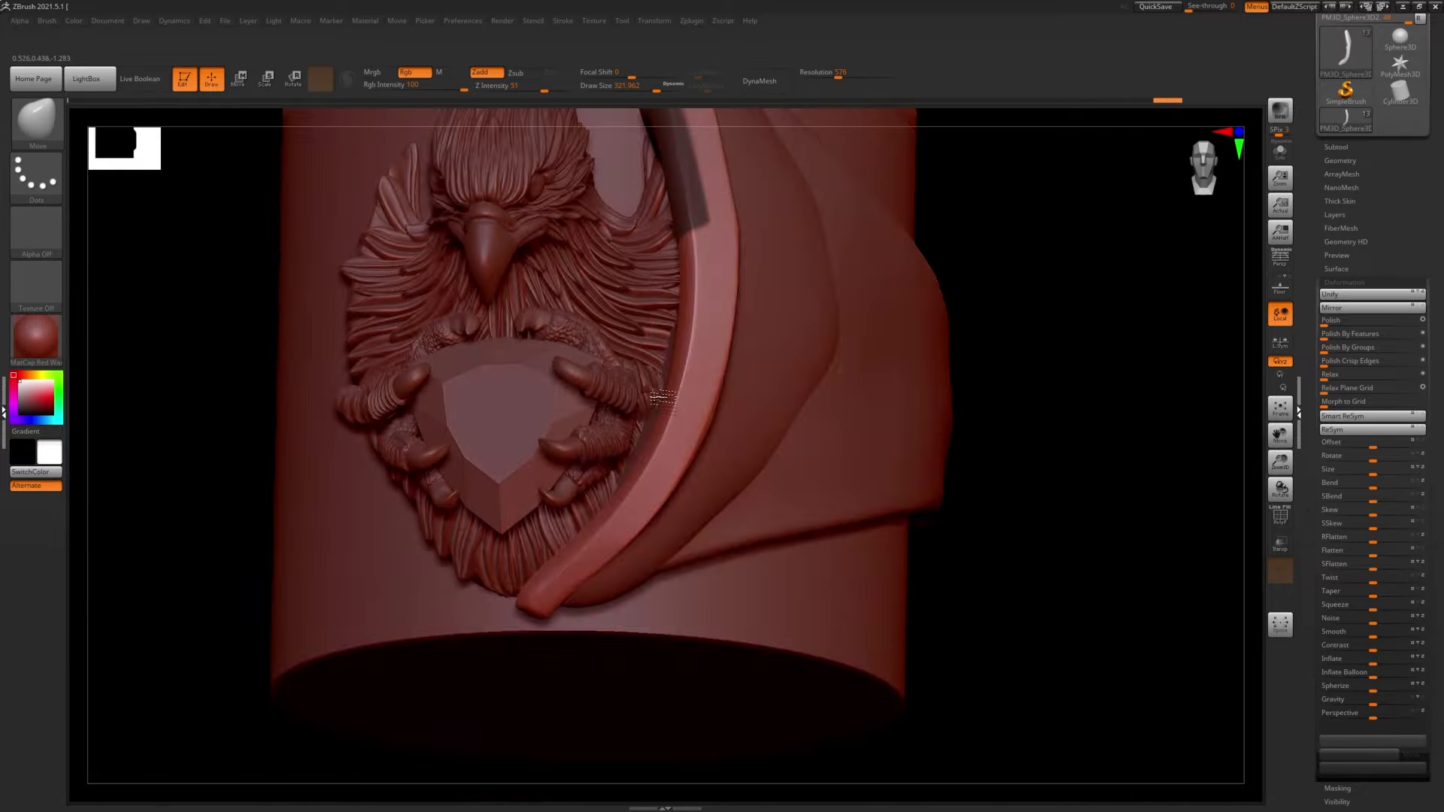
{"action": "key", "text": "ctrl+shift+z"}
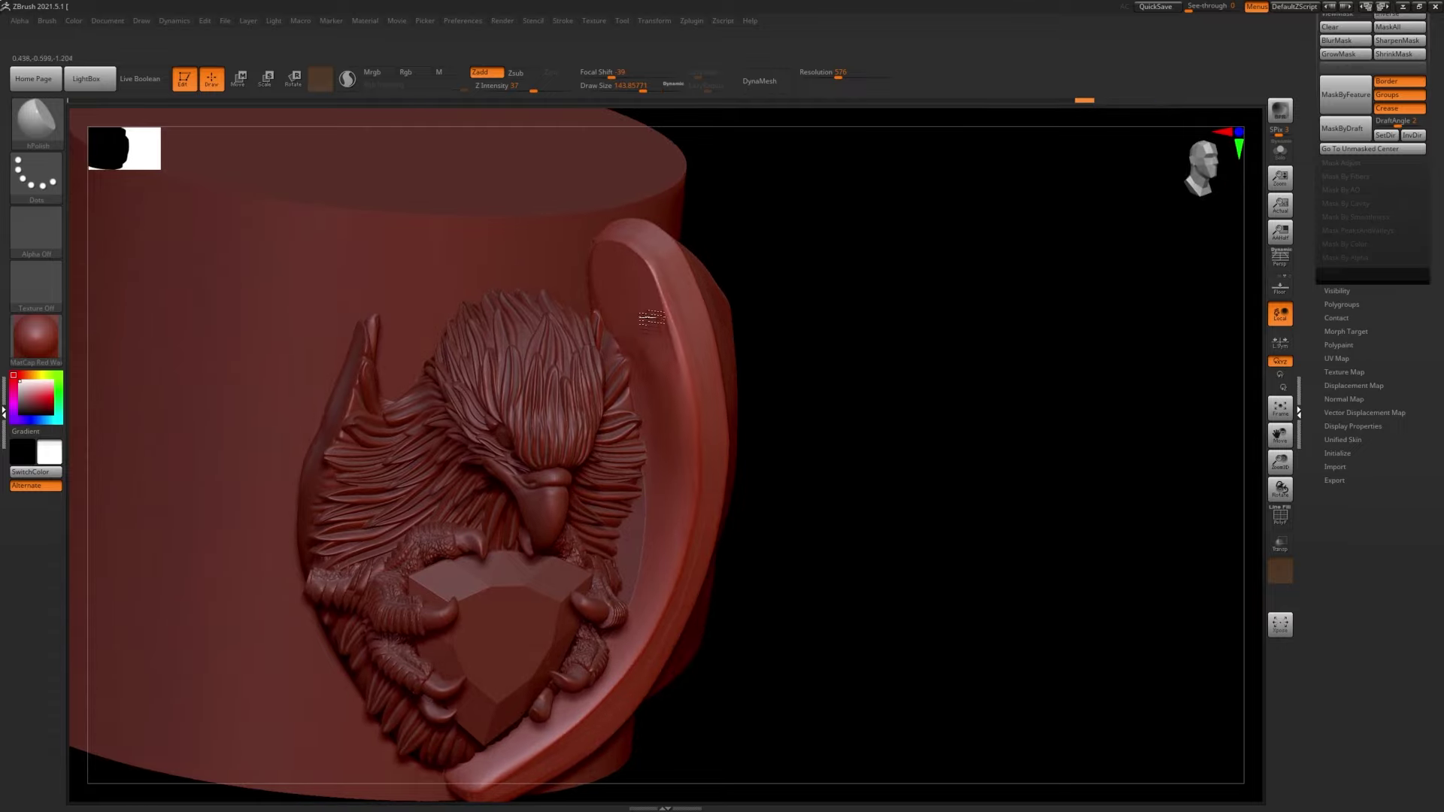
{"action": "left_click_drag", "start_coordinate": [669, 466], "coordinate": [679, 322], "text": "alt"}
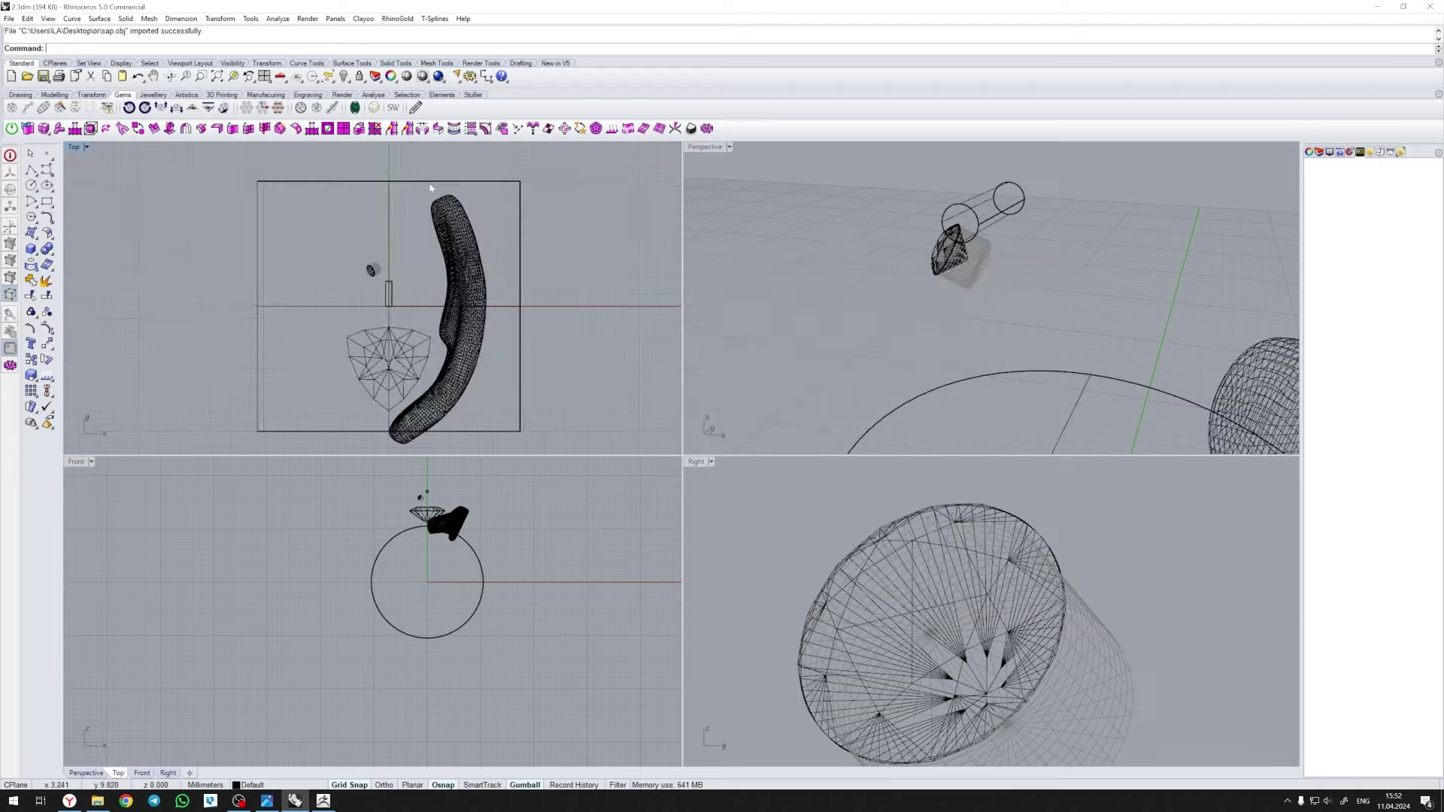
- Select the imported band mesh and move it to another layer
{"action": "scroll", "coordinate": [909, 235], "scroll_direction": "up", "scroll_amount": 10}
{"action": "left_click", "coordinate": [43, 128]}
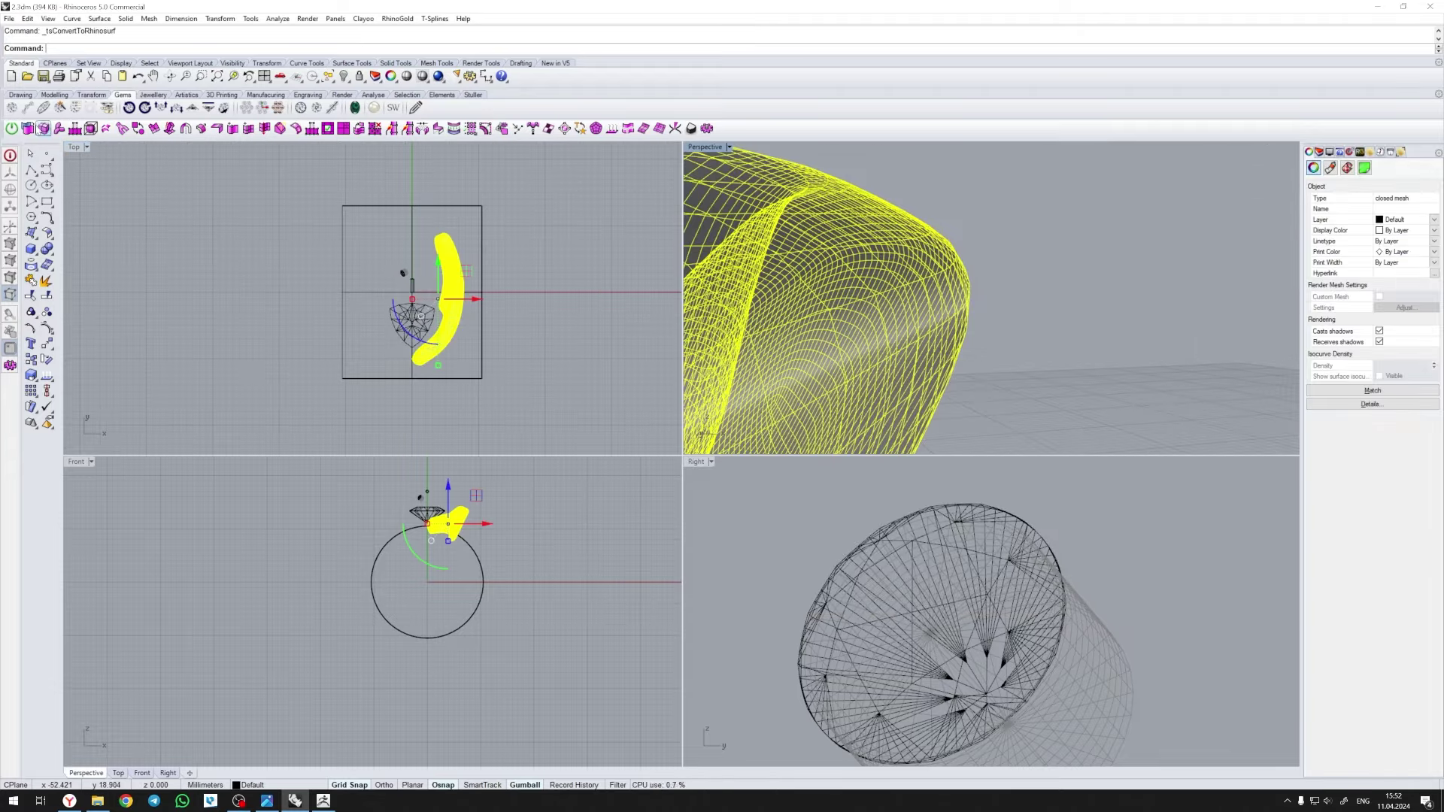
{"action": "key", "text": "Escape"}
{"action": "scroll", "coordinate": [487, 232], "scroll_direction": "up", "scroll_amount": 5}
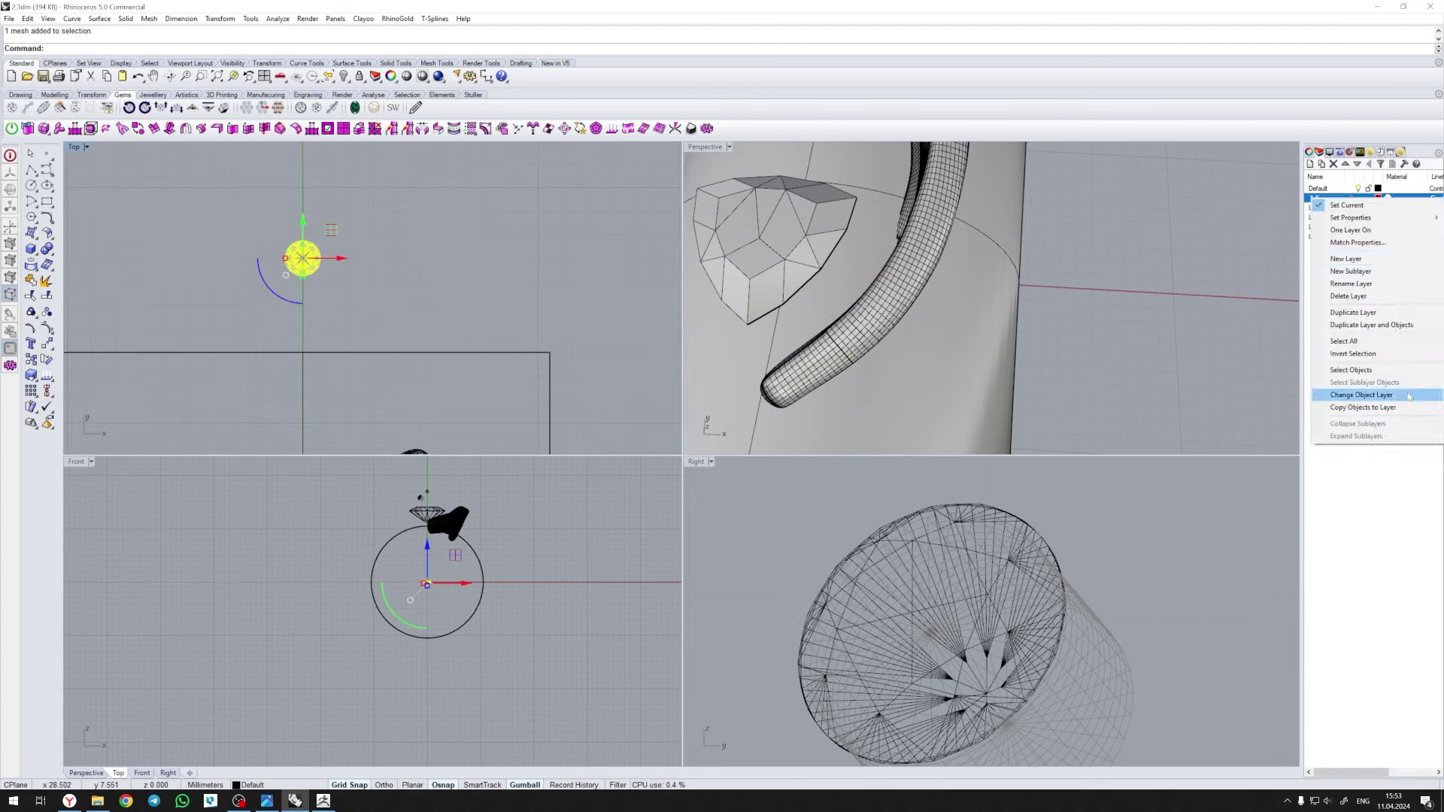
{"action": "left_click", "coordinate": [96, 368]}
- Orient copies of the round gem onto the band surface, placing a row along it
{"action": "scroll", "coordinate": [426, 569], "scroll_direction": "up", "scroll_amount": 3}
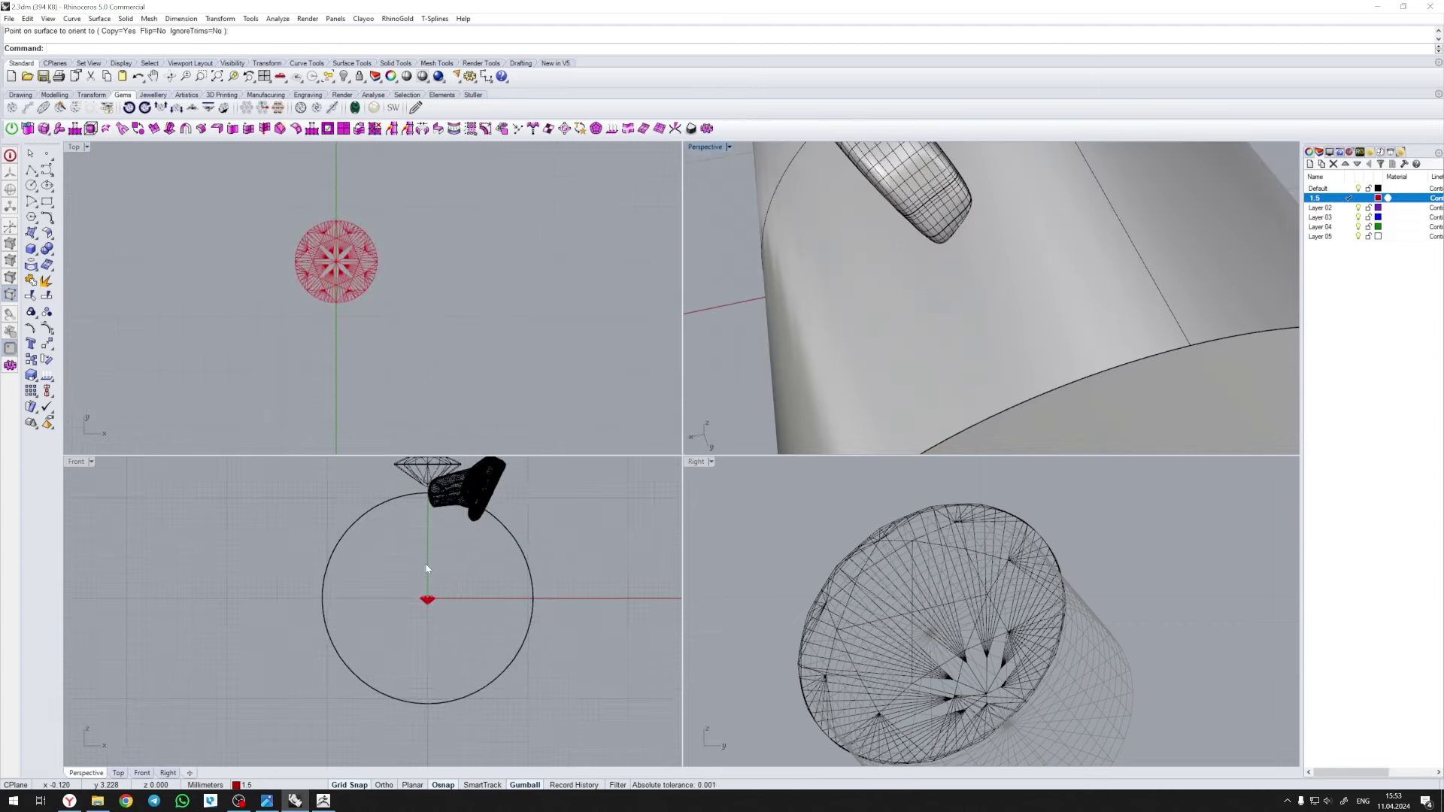
{"action": "left_click", "coordinate": [449, 307]}
{"action": "scroll", "coordinate": [957, 312], "scroll_direction": "down", "scroll_amount": 3}
{"action": "key", "text": "Return"}
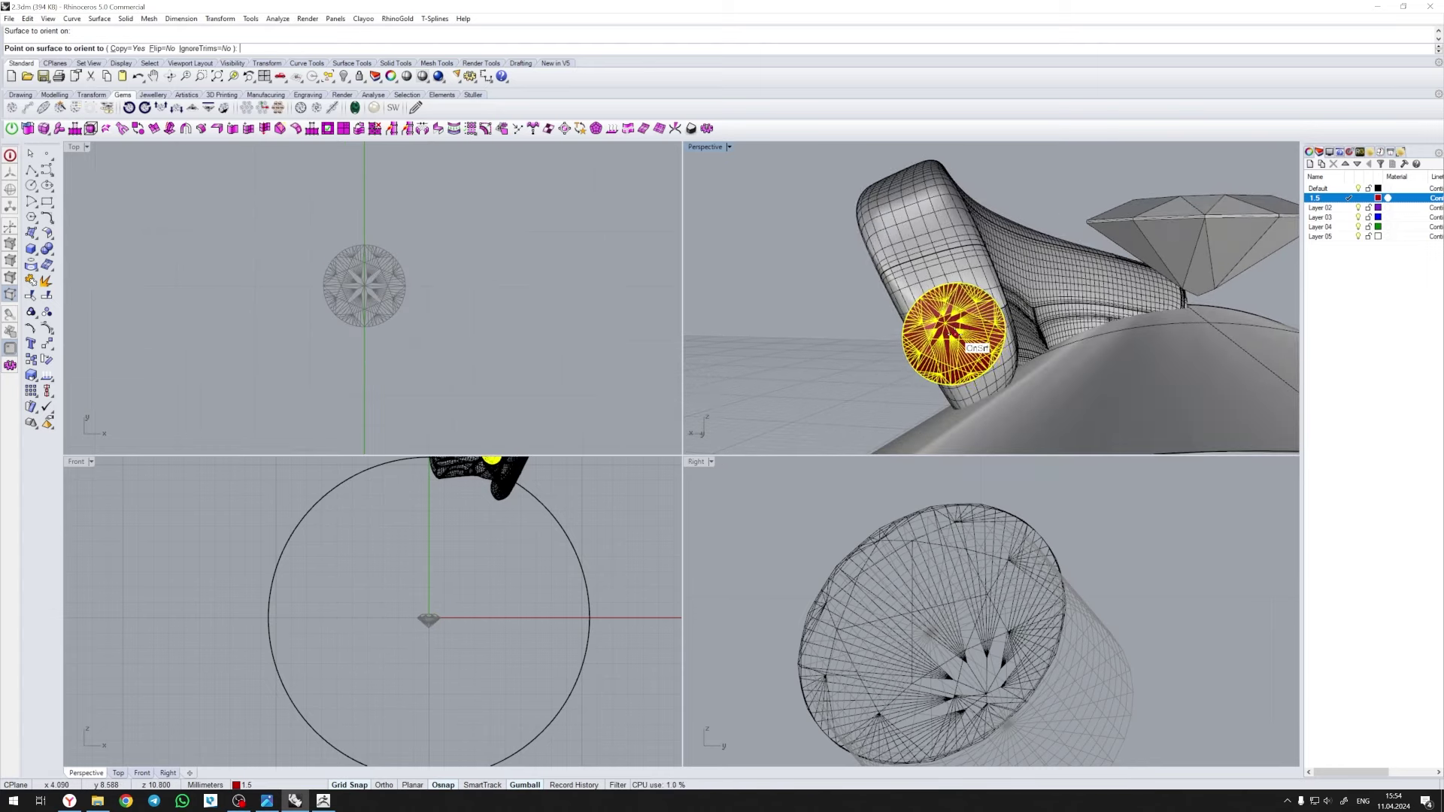
{"action": "right_click_drag", "start_coordinate": [970, 348], "coordinate": [971, 310]}
{"action": "left_click", "coordinate": [873, 188]}
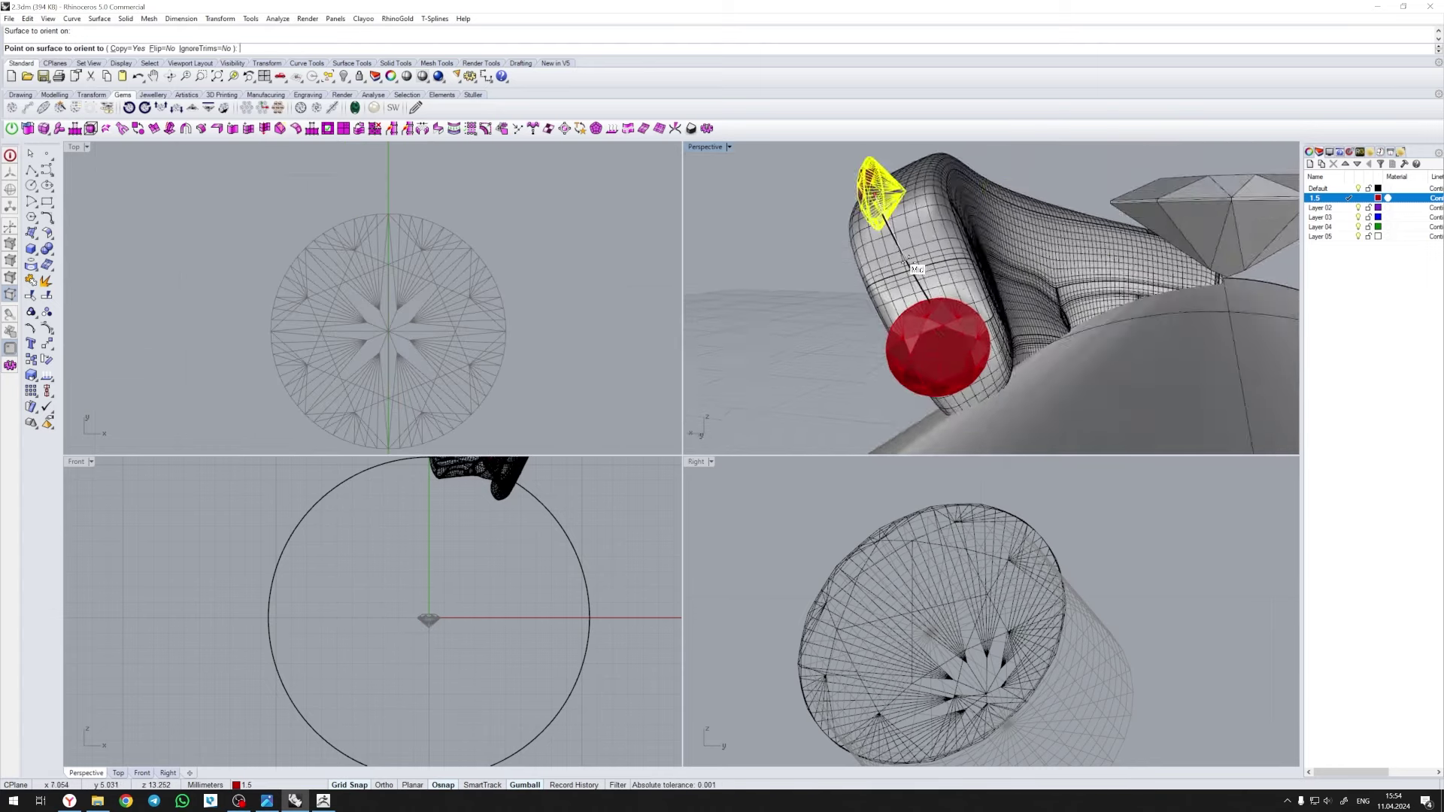
{"action": "left_click", "coordinate": [931, 286]}
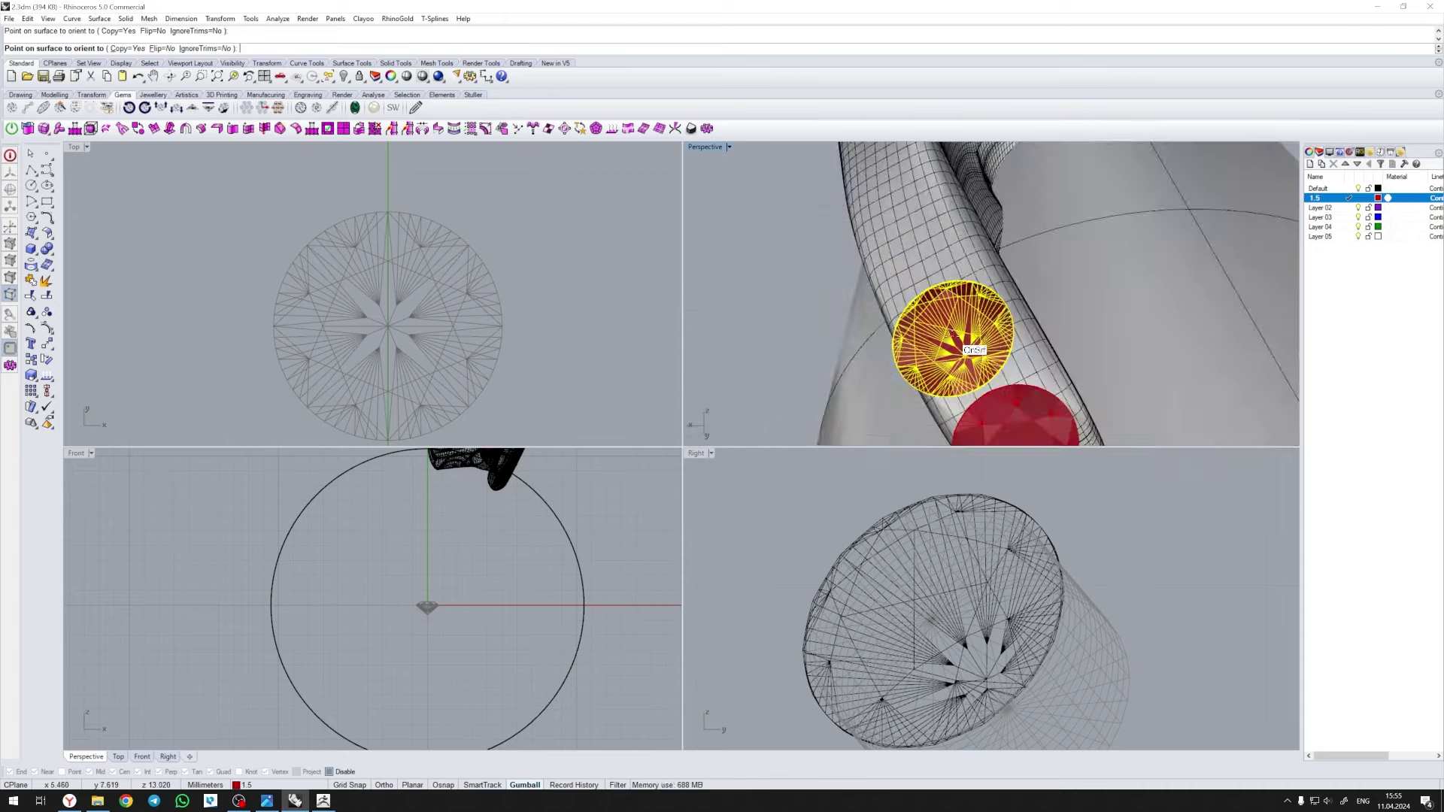
{"action": "mouse_move", "coordinate": [931, 286]}
{"action": "right_mouse_down"}
{"action": "mouse_move", "coordinate": [940, 355]}
{"action": "mouse_move", "coordinate": [1027, 309]}
{"action": "right_mouse_up"}
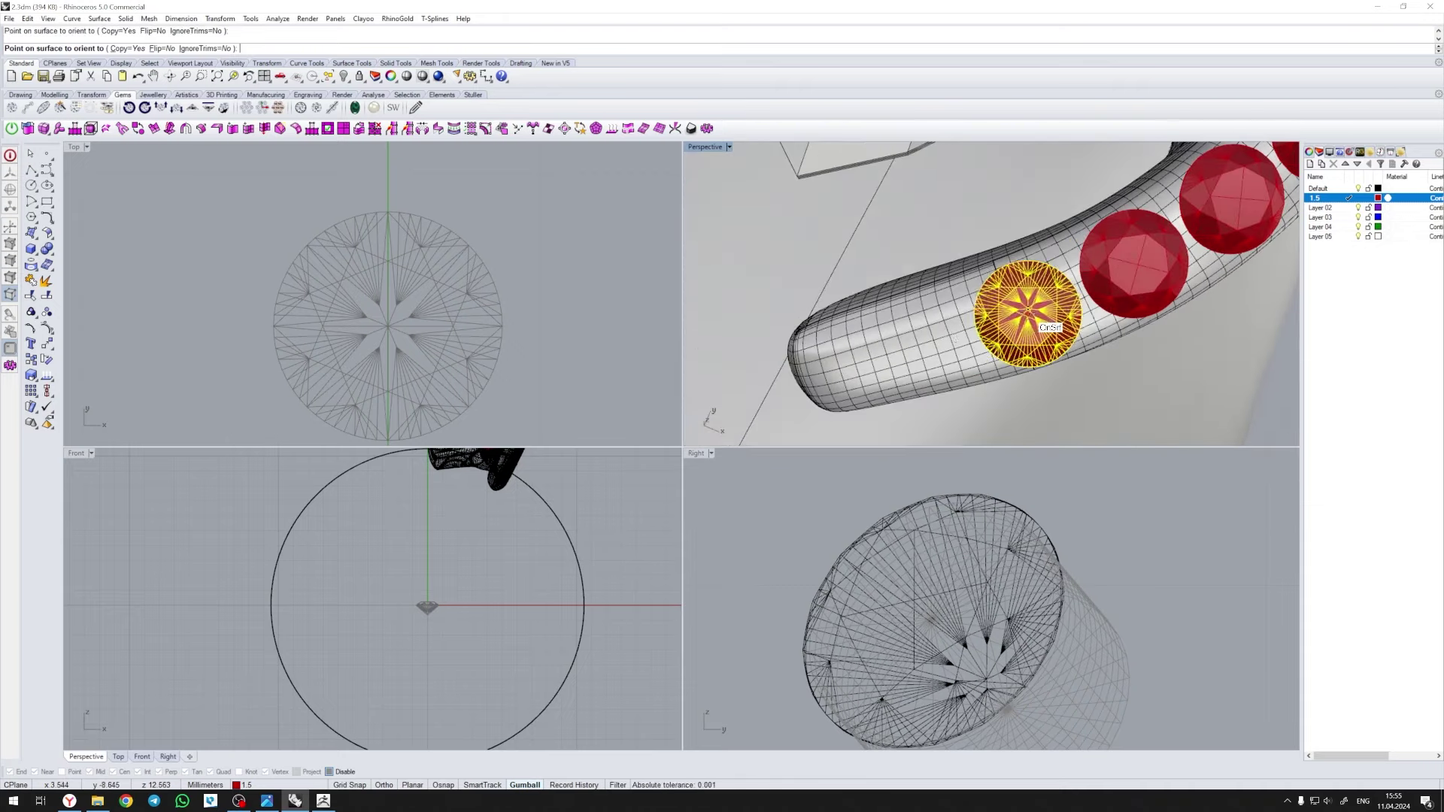
{"action": "left_click", "coordinate": [448, 376]}
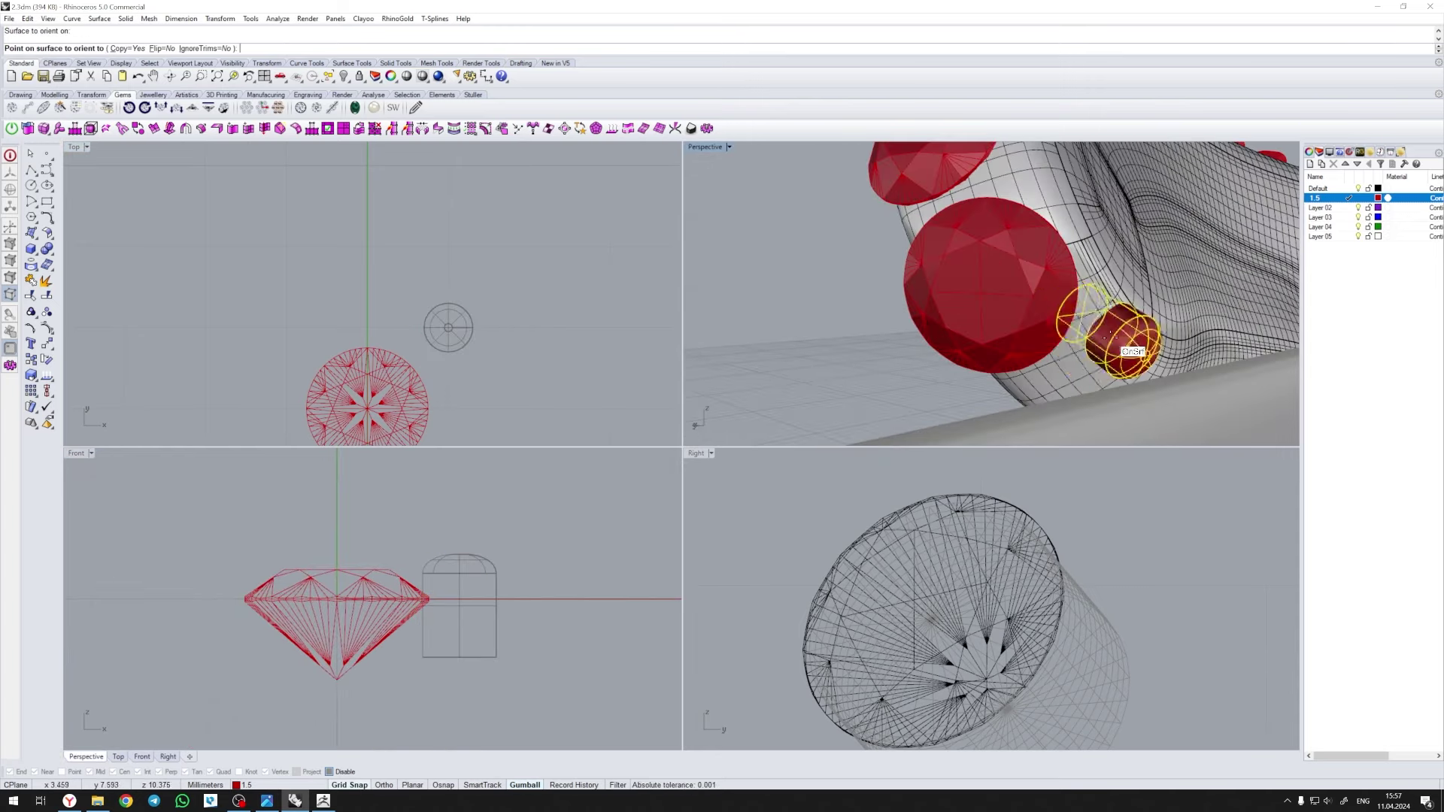
- Place a domed prong beside a gem on the band and select it
{"action": "left_click", "coordinate": [1119, 346]}
{"action": "right_click_drag", "start_coordinate": [1119, 346], "coordinate": [769, 388]}
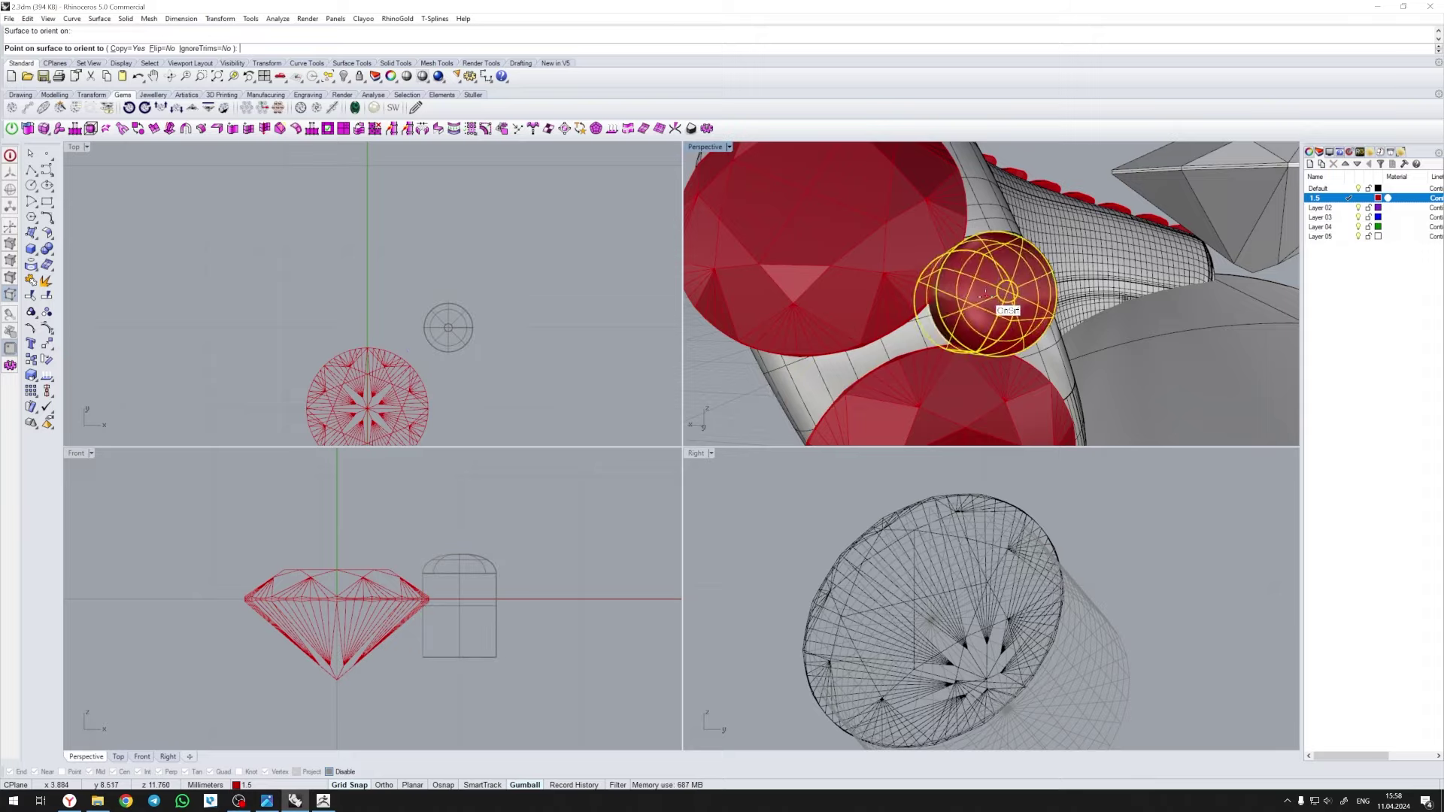
{"action": "key", "text": "Escape"}
{"action": "scroll", "coordinate": [985, 295], "scroll_direction": "down", "scroll_amount": 3}
{"action": "mouse_move", "coordinate": [986, 295]}
{"action": "right_mouse_down"}
{"action": "mouse_move", "coordinate": [989, 352]}
{"action": "mouse_move", "coordinate": [949, 332]}
{"action": "mouse_move", "coordinate": [981, 339]}
{"action": "mouse_move", "coordinate": [953, 358]}
{"action": "mouse_move", "coordinate": [1000, 314]}
{"action": "mouse_move", "coordinate": [1097, 293]}
{"action": "mouse_move", "coordinate": [969, 350]}
{"action": "right_mouse_up"}
{"action": "scroll", "coordinate": [990, 352], "scroll_direction": "up", "scroll_amount": 5}
{"action": "left_click", "coordinate": [990, 352]}
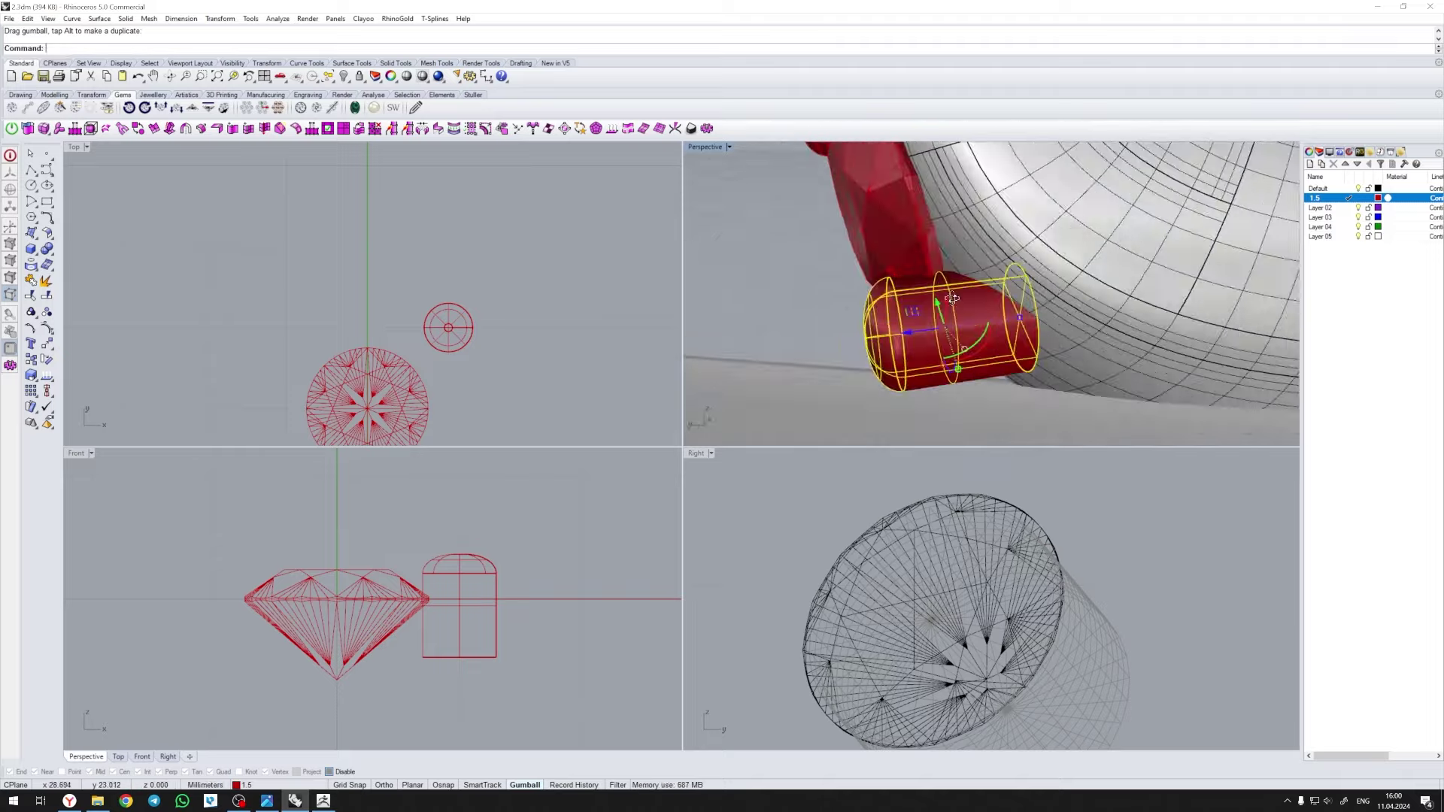
{"action": "right_click_drag", "start_coordinate": [930, 305], "coordinate": [987, 352]}
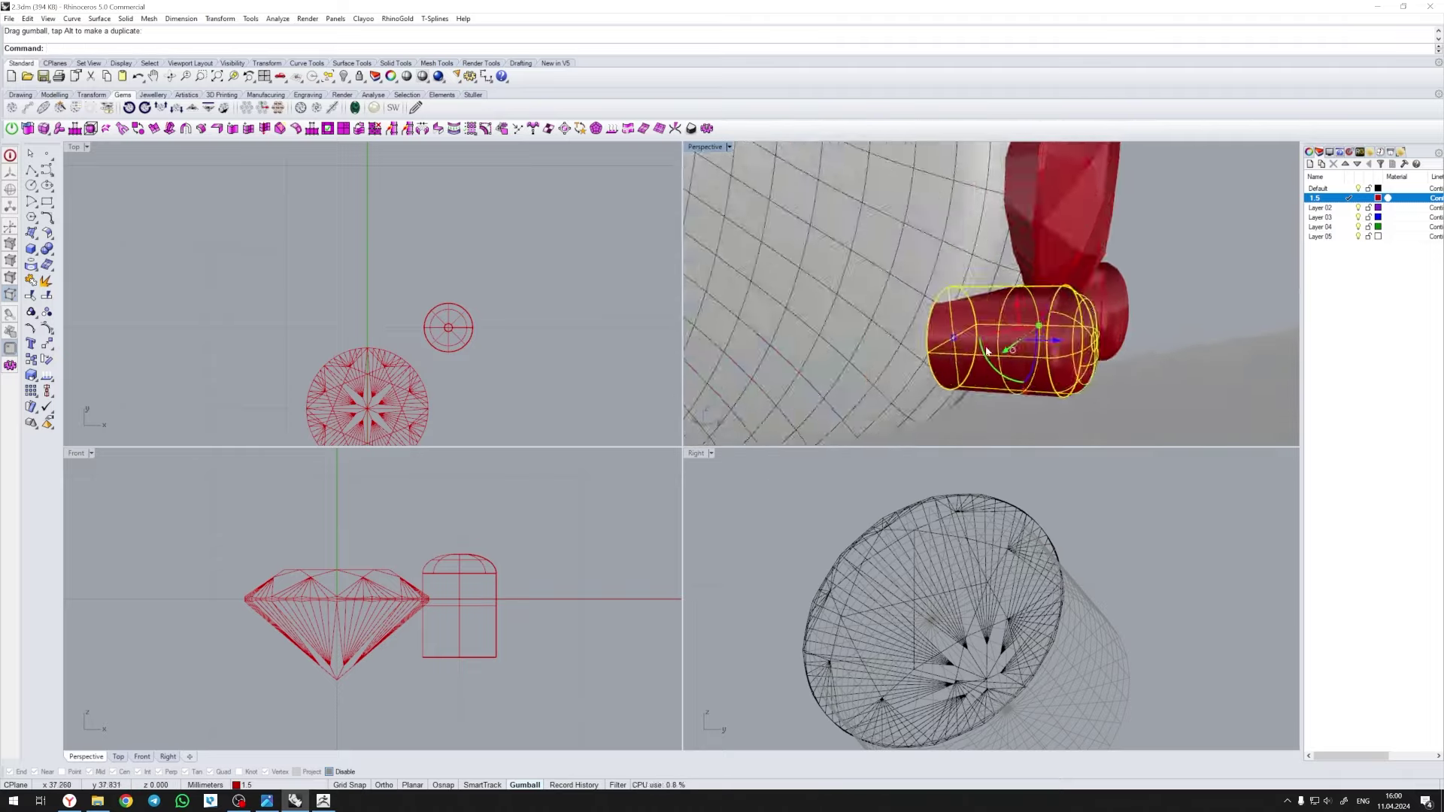
- Orient another prong between two gems and nudge it toward the large stone
{"action": "left_click", "coordinate": [94, 364]}
{"action": "scroll", "coordinate": [860, 331], "scroll_direction": "down", "scroll_amount": 3}
{"action": "key", "text": "Return"}
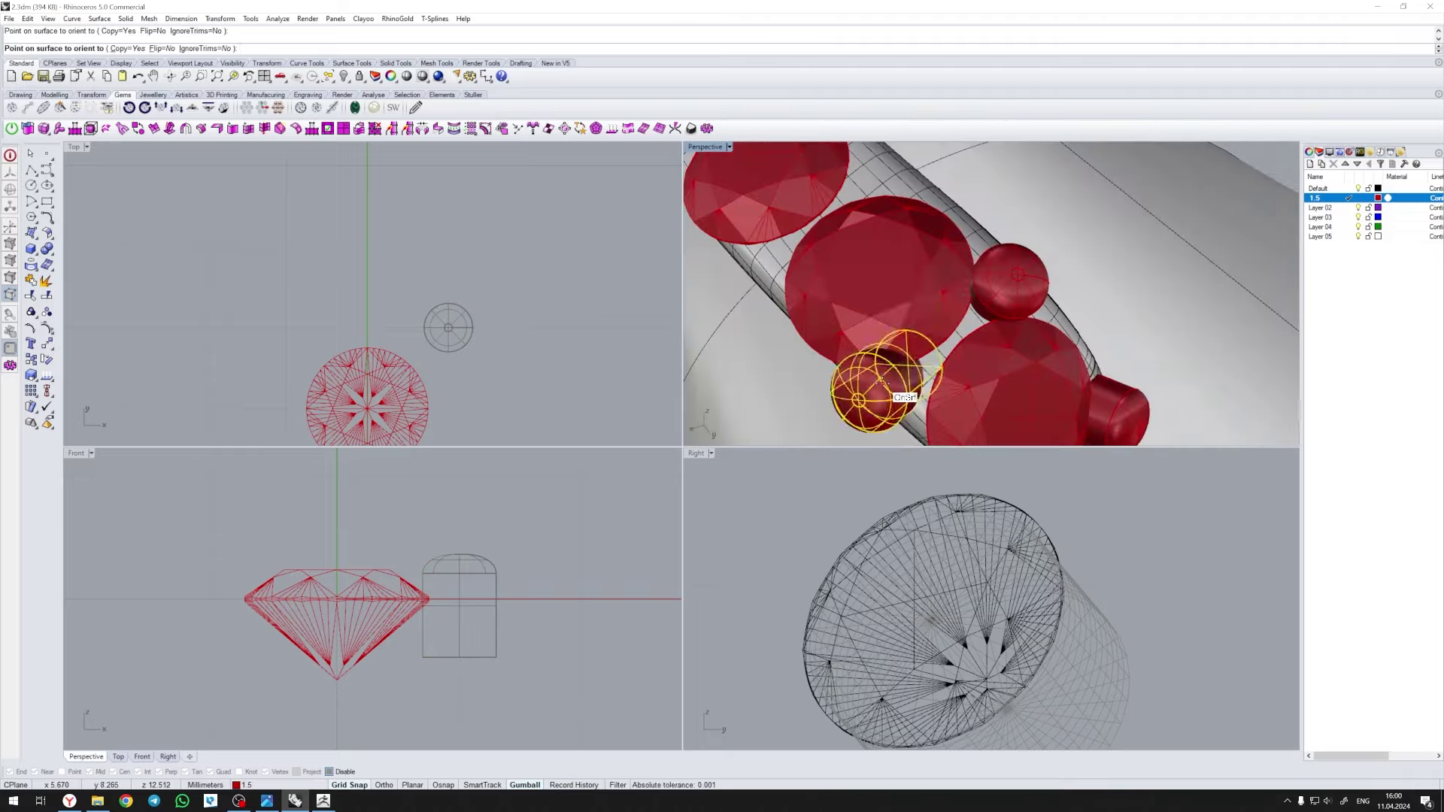
{"action": "mouse_move", "coordinate": [870, 380]}
{"action": "right_mouse_down"}
{"action": "mouse_move", "coordinate": [919, 332]}
{"action": "mouse_move", "coordinate": [878, 276]}
{"action": "mouse_move", "coordinate": [913, 290]}
{"action": "right_mouse_up"}
{"action": "scroll", "coordinate": [912, 290], "scroll_direction": "up", "scroll_amount": 3}
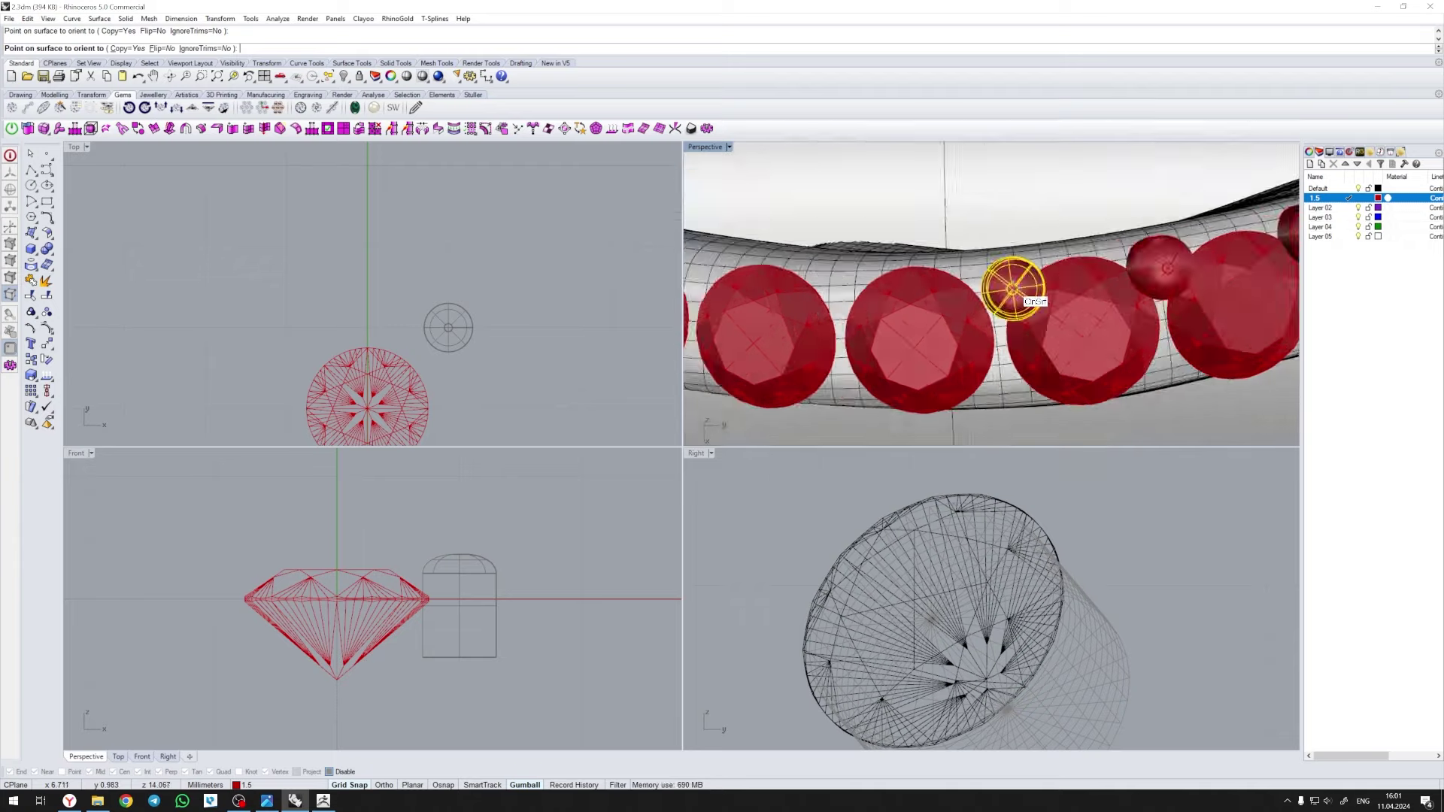
{"action": "mouse_move", "coordinate": [1009, 300]}
{"action": "right_mouse_down"}
{"action": "mouse_move", "coordinate": [980, 316]}
{"action": "mouse_move", "coordinate": [1015, 320]}
{"action": "right_mouse_up"}
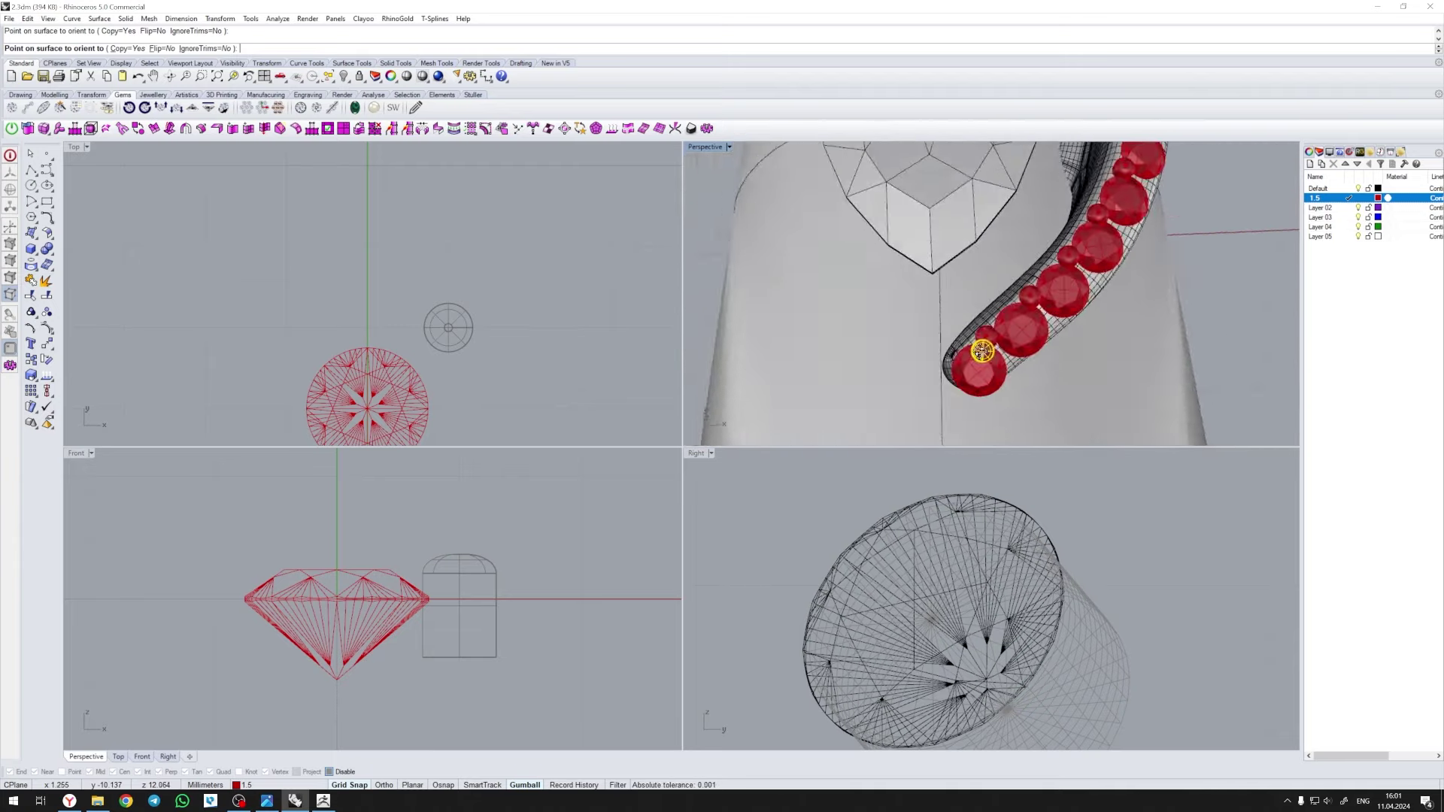
{"action": "left_click", "coordinate": [983, 351]}
{"action": "scroll", "coordinate": [970, 376], "scroll_direction": "up", "scroll_amount": 3}
{"action": "scroll", "coordinate": [951, 404], "scroll_direction": "down", "scroll_amount": 6}
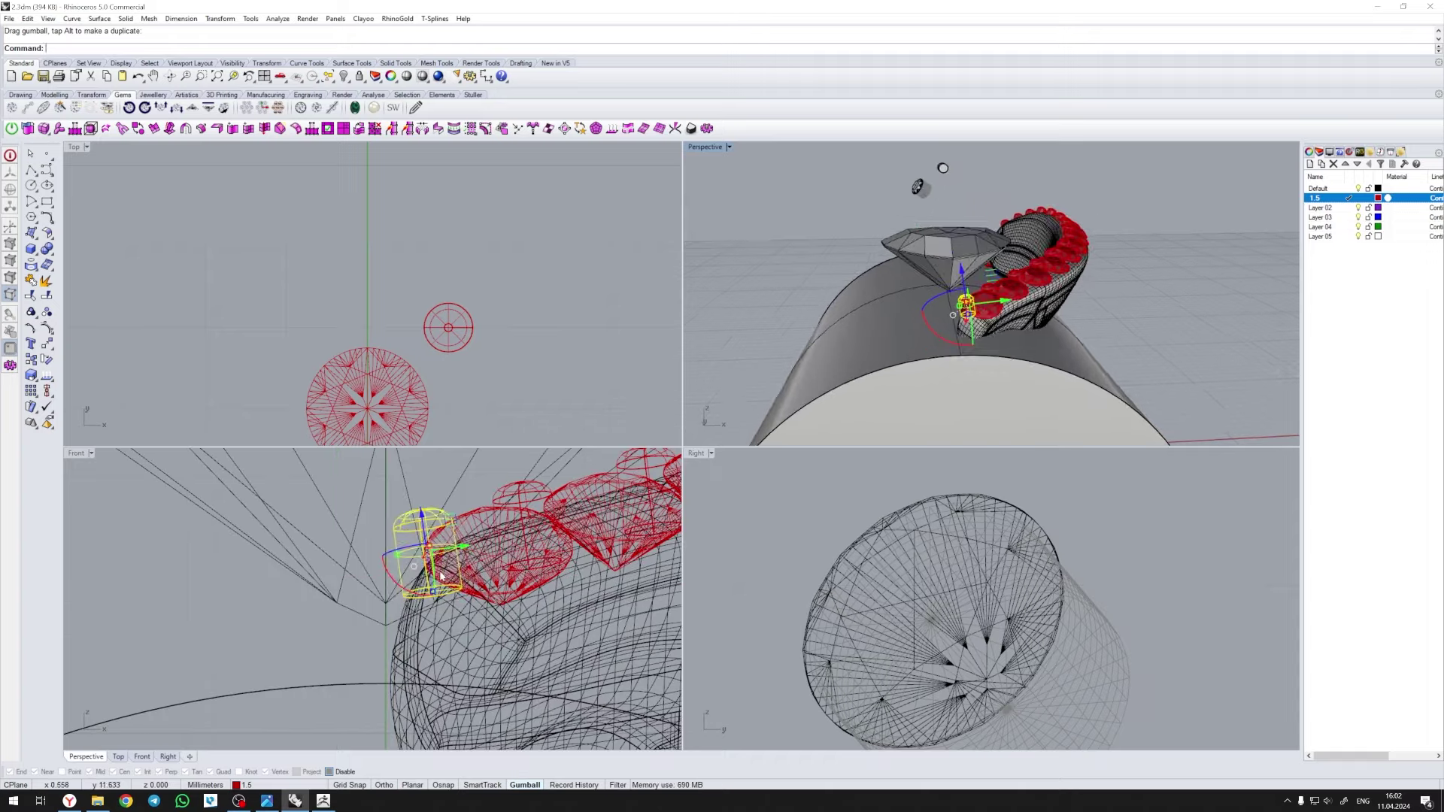
{"action": "key", "text": "ctrl+shift+e"}
{"action": "left_click_drag", "start_coordinate": [1044, 322], "coordinate": [1025, 329]}
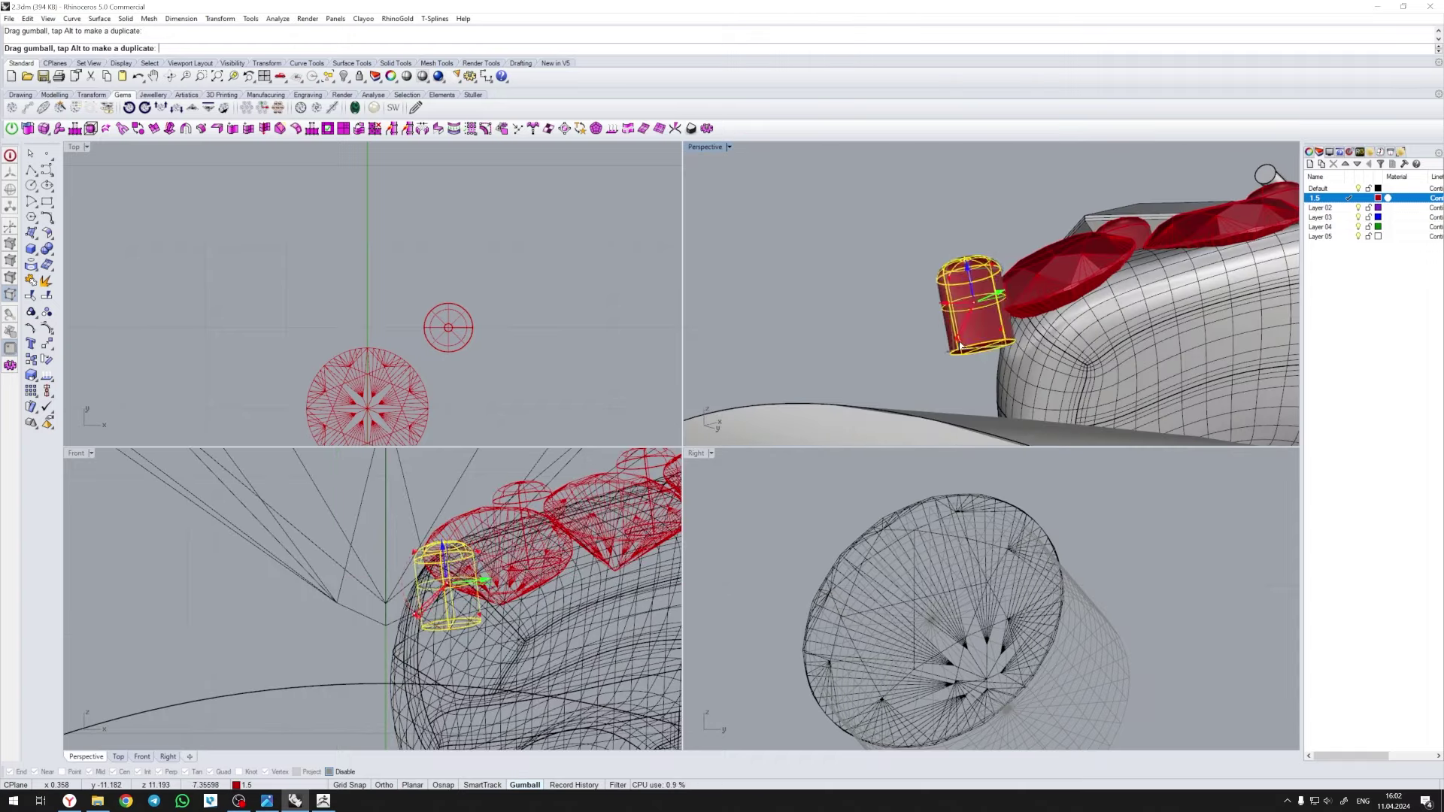
{"action": "right_click_drag", "start_coordinate": [1026, 328], "coordinate": [1058, 291]}
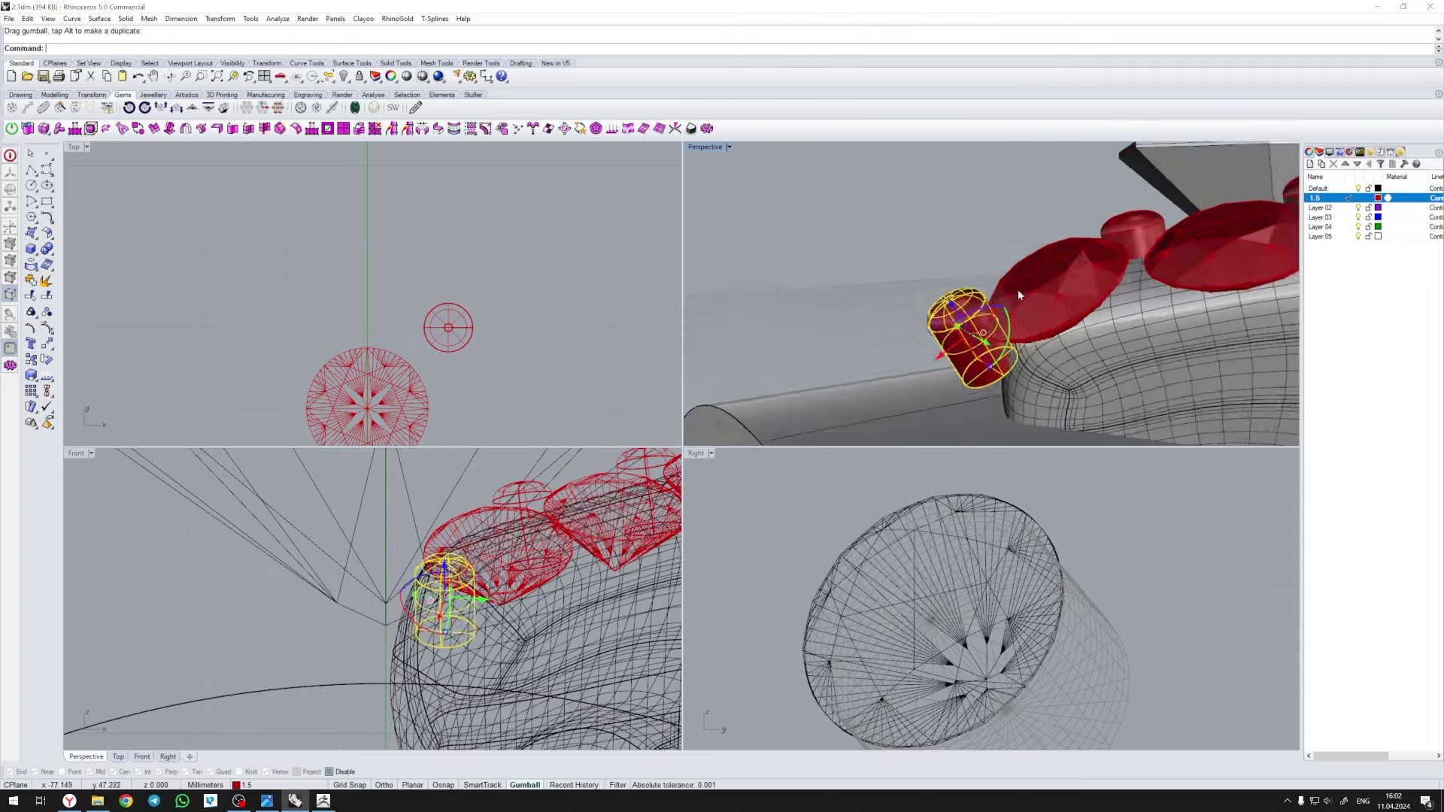
- Orient one more prong onto the band between the gems
{"action": "left_click", "coordinate": [444, 393]}
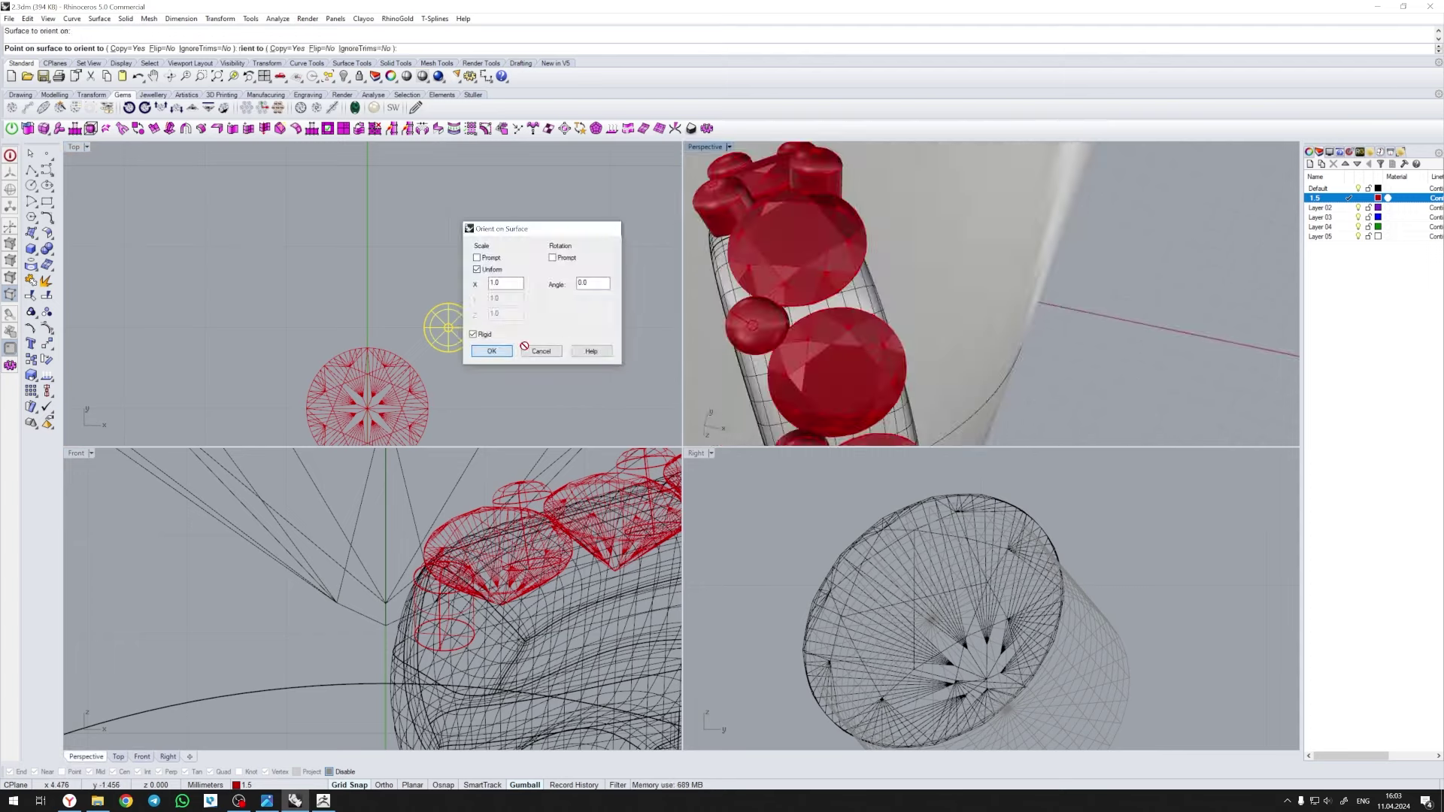
{"action": "left_click", "coordinate": [500, 344]}
{"action": "scroll", "coordinate": [782, 289], "scroll_direction": "up", "scroll_amount": 3}
{"action": "right_click_drag", "start_coordinate": [782, 290], "coordinate": [963, 201]}
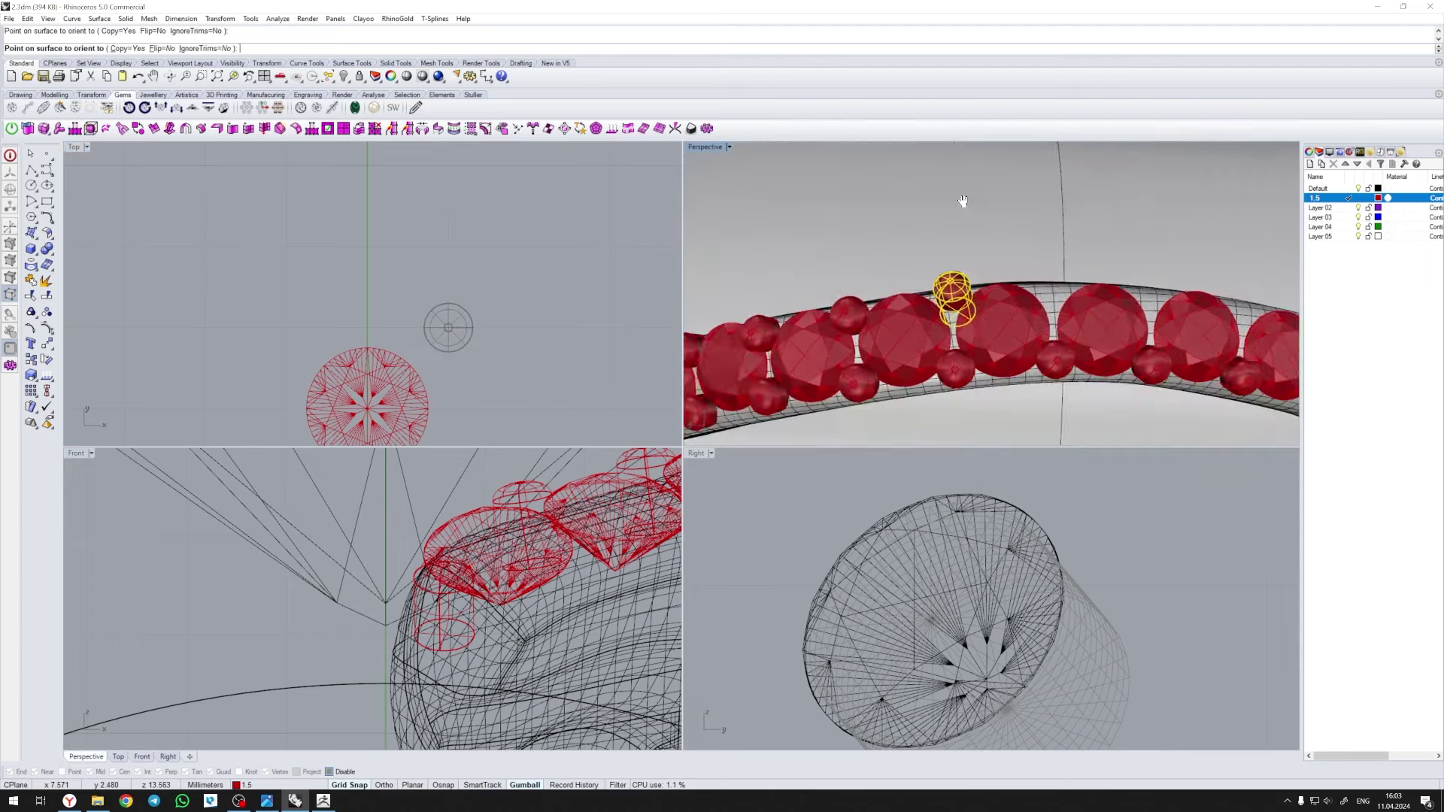
{"action": "mouse_move", "coordinate": [911, 309]}
{"action": "right_mouse_down"}
{"action": "mouse_move", "coordinate": [903, 268]}
{"action": "mouse_move", "coordinate": [955, 298]}
{"action": "right_mouse_up"}
{"action": "left_click", "coordinate": [496, 351]}
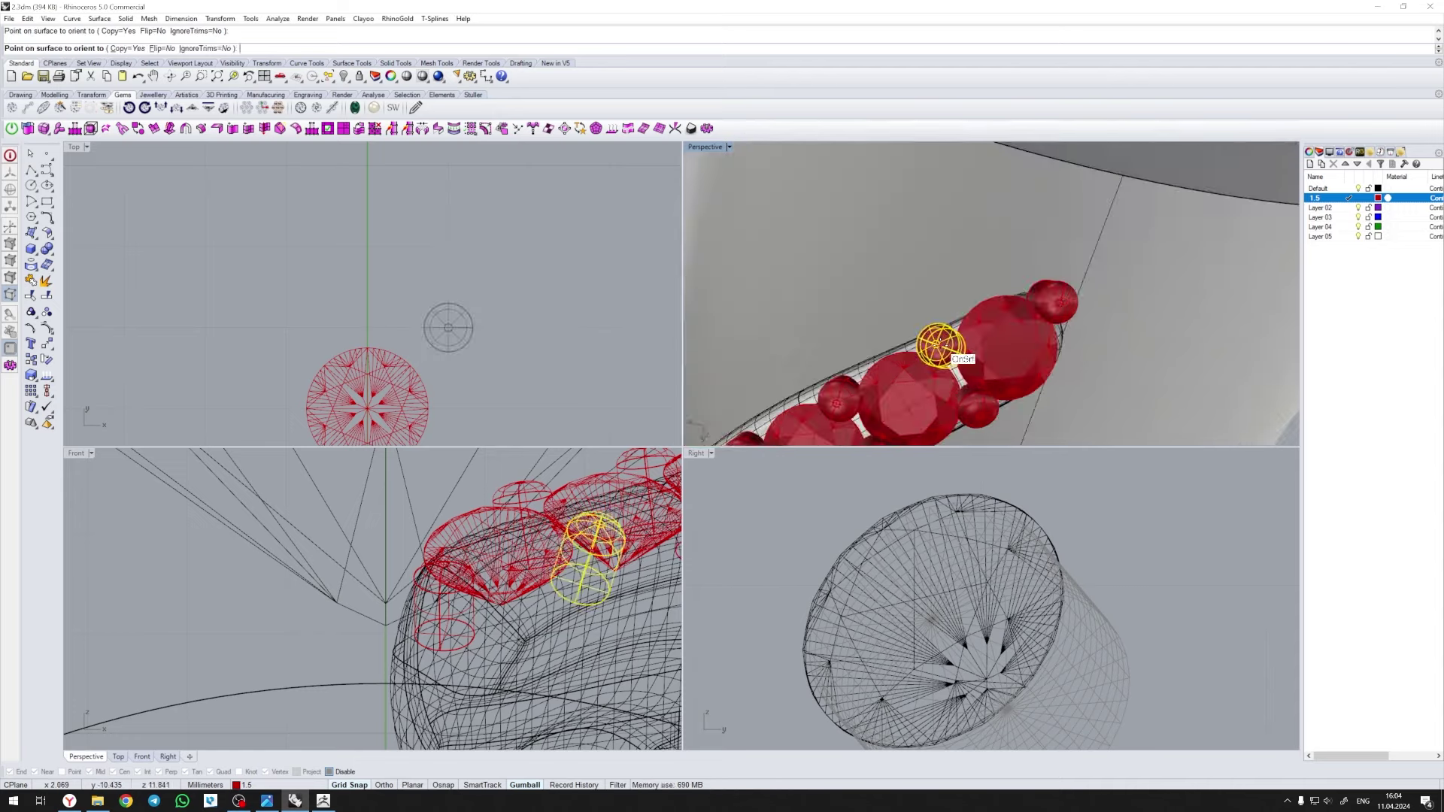
{"action": "mouse_move", "coordinate": [958, 364]}
{"action": "right_mouse_down"}
{"action": "mouse_move", "coordinate": [671, 354]}
{"action": "mouse_move", "coordinate": [934, 292]}
{"action": "mouse_move", "coordinate": [925, 258]}
{"action": "right_mouse_up"}
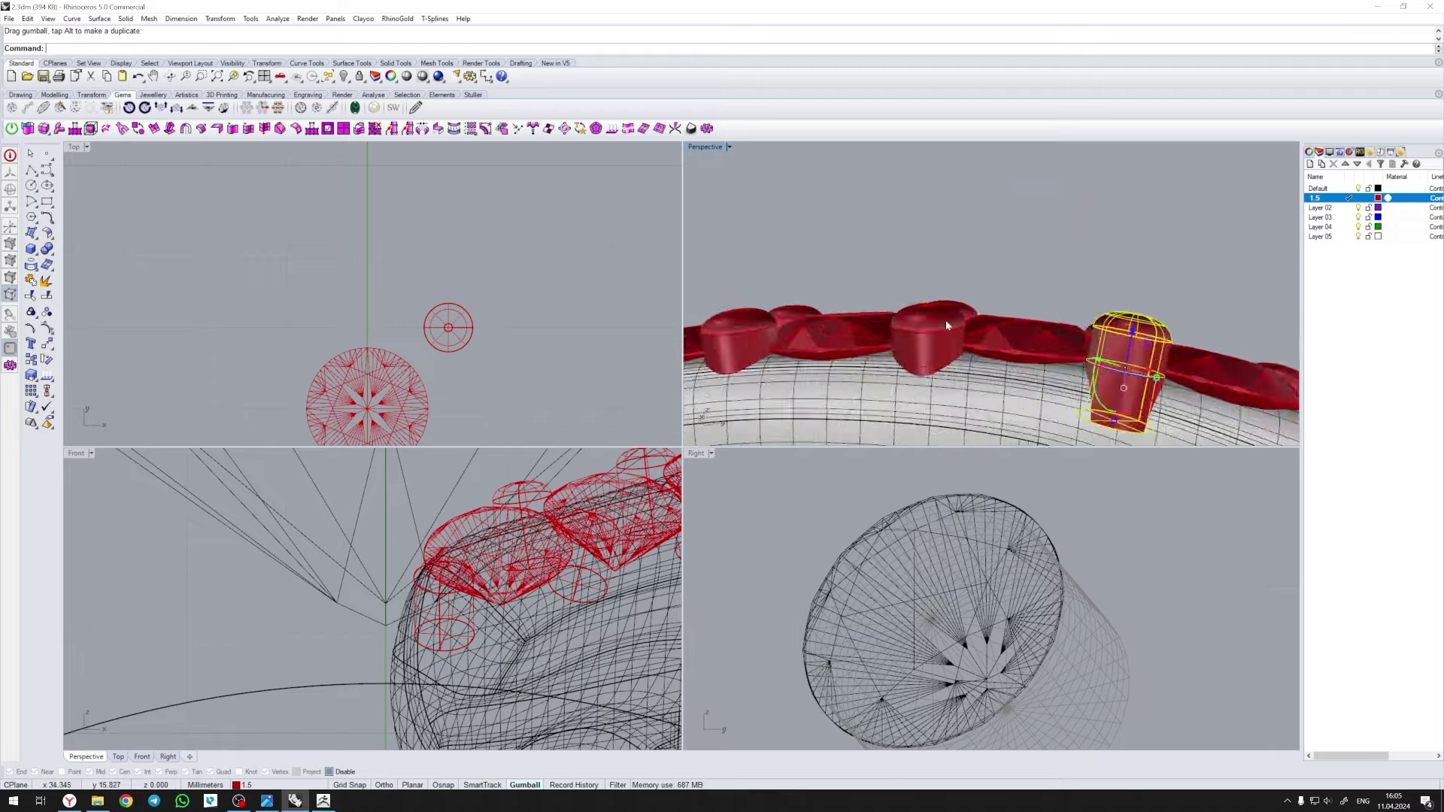
- Select the row of prongs along the band, excluding the unwanted mesh
{"action": "mouse_move", "coordinate": [947, 325]}
{"action": "right_mouse_down"}
{"action": "mouse_move", "coordinate": [973, 247]}
{"action": "mouse_move", "coordinate": [1041, 313]}
{"action": "mouse_move", "coordinate": [1013, 242]}
{"action": "mouse_move", "coordinate": [980, 223]}
{"action": "right_mouse_up"}
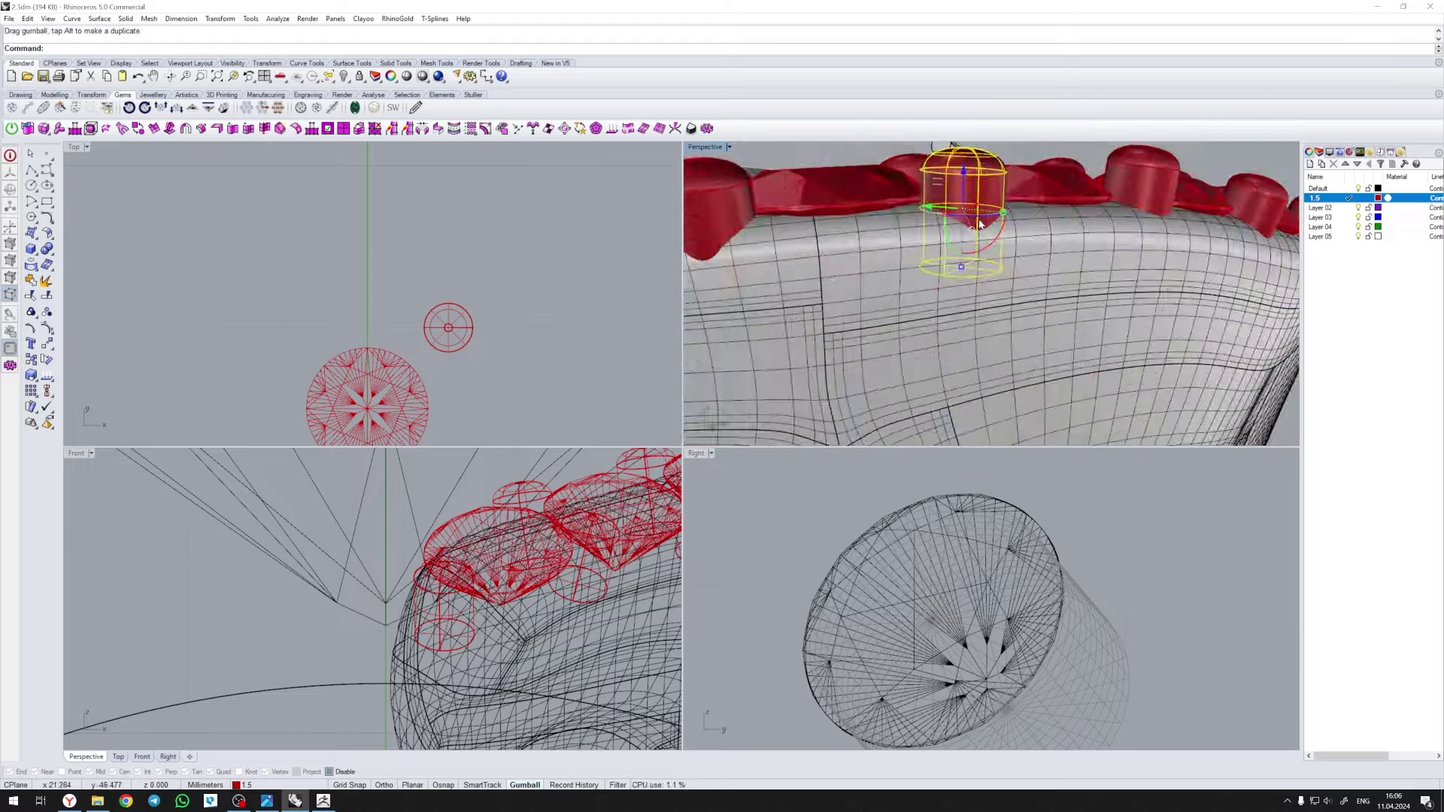
{"action": "mouse_move", "coordinate": [980, 224]}
{"action": "right_mouse_down"}
{"action": "mouse_move", "coordinate": [969, 306]}
{"action": "mouse_move", "coordinate": [978, 226]}
{"action": "mouse_move", "coordinate": [1037, 301]}
{"action": "mouse_move", "coordinate": [1068, 312]}
{"action": "mouse_move", "coordinate": [978, 305]}
{"action": "mouse_move", "coordinate": [900, 371]}
{"action": "mouse_move", "coordinate": [811, 328]}
{"action": "mouse_move", "coordinate": [1099, 253]}
{"action": "right_mouse_up"}
{"action": "right_click", "coordinate": [1016, 142]}
{"action": "left_click", "coordinate": [1068, 312]}
{"action": "mouse_move", "coordinate": [1012, 276]}
{"action": "right_mouse_down"}
{"action": "mouse_move", "coordinate": [978, 306]}
{"action": "mouse_move", "coordinate": [1025, 292]}
{"action": "mouse_move", "coordinate": [1070, 247]}
{"action": "right_mouse_up"}
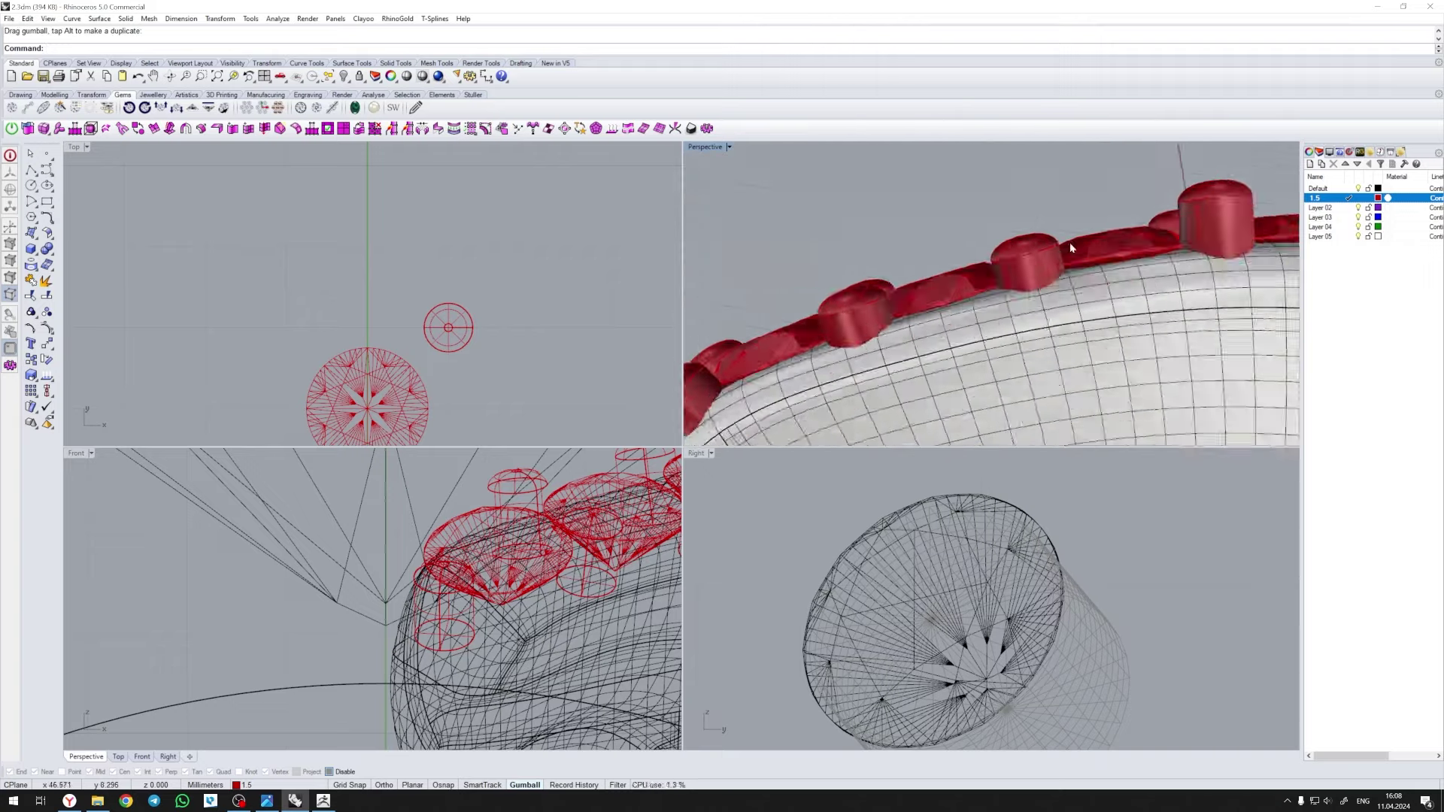
{"action": "right_click_drag", "start_coordinate": [852, 306], "coordinate": [1225, 279]}
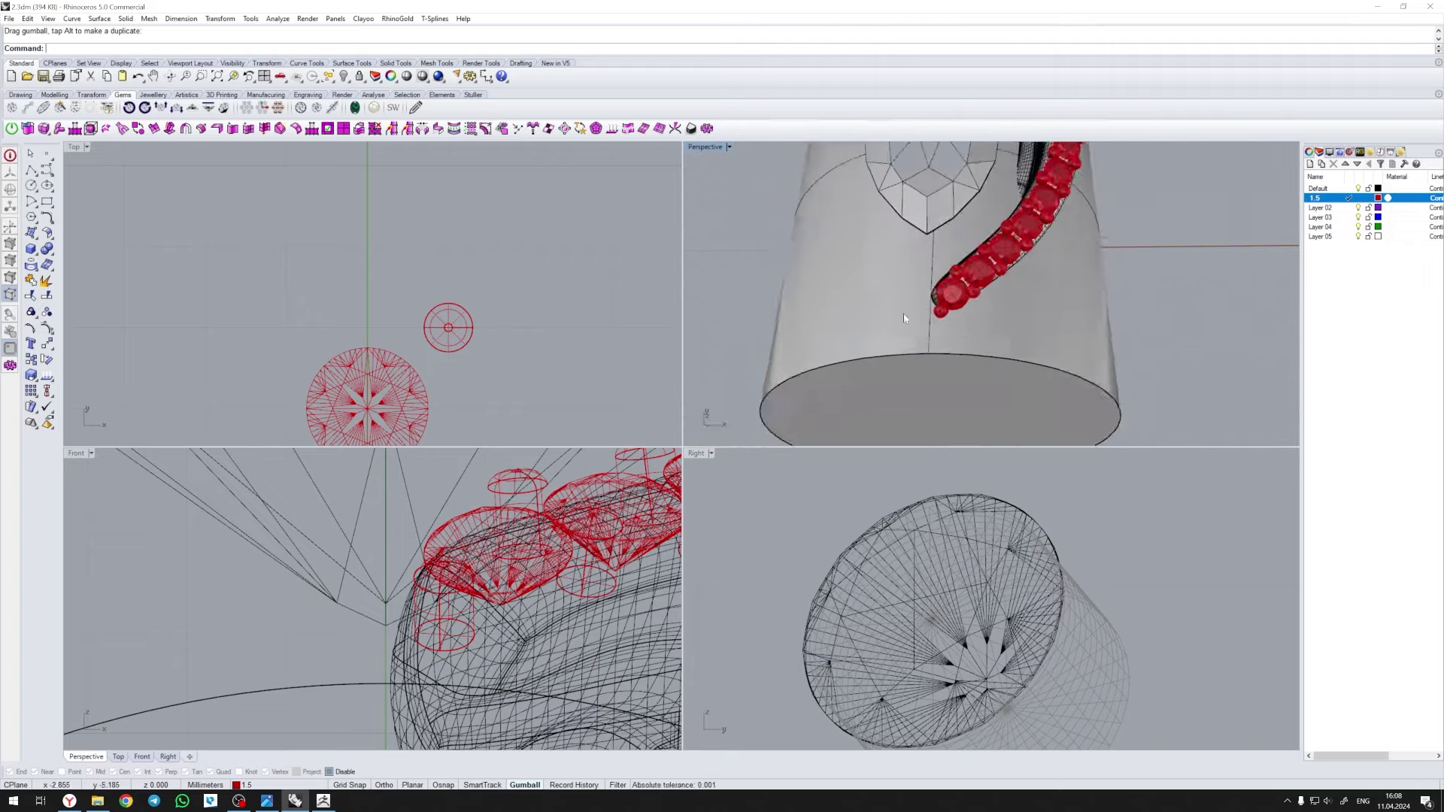
{"action": "left_click_drag", "start_coordinate": [309, 184], "coordinate": [506, 439]}
{"action": "left_click", "coordinate": [425, 624], "text": "ctrl"}
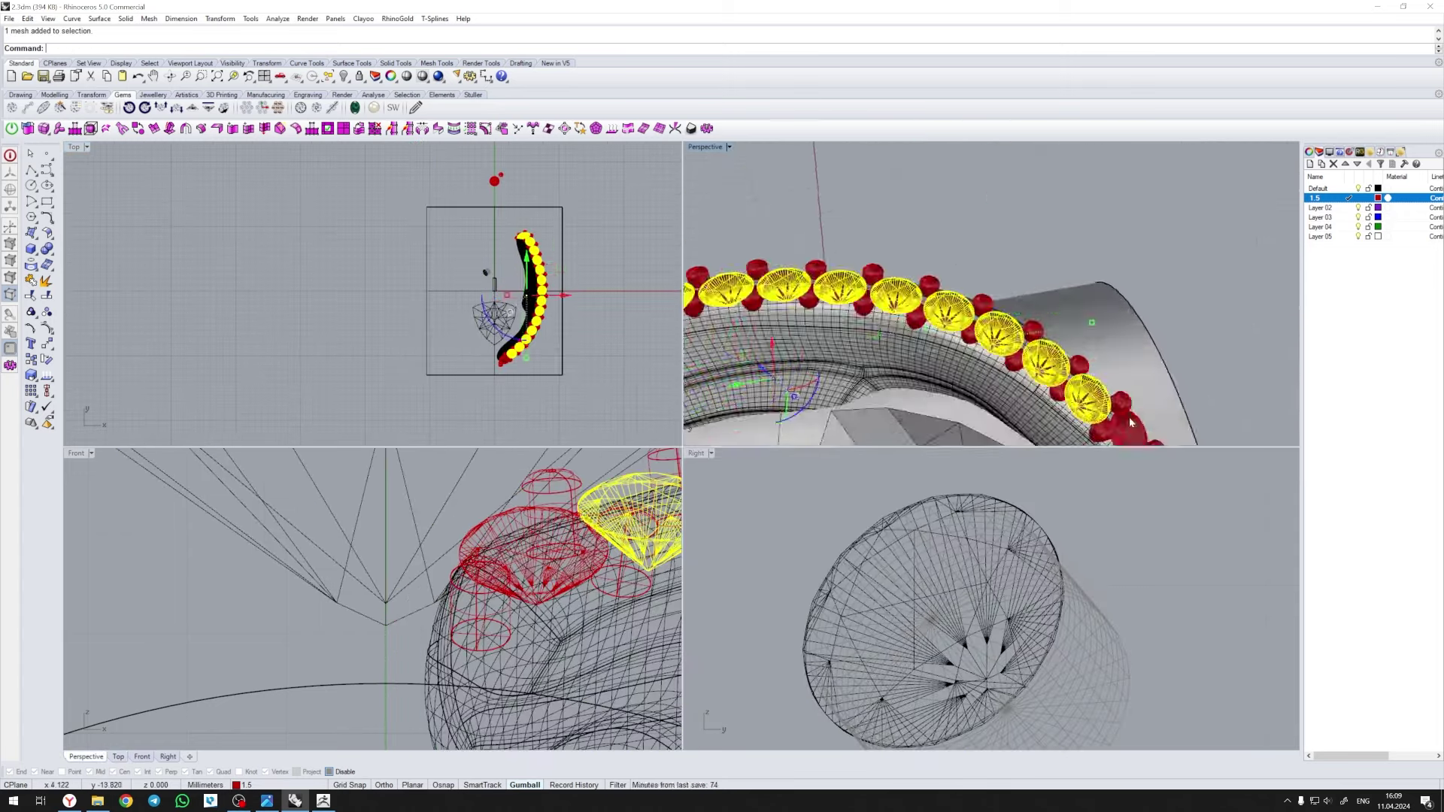
- Export the selection as an OBJ file named prong
{"action": "left_click", "coordinate": [9, 18]}
{"action": "left_click", "coordinate": [45, 184]}
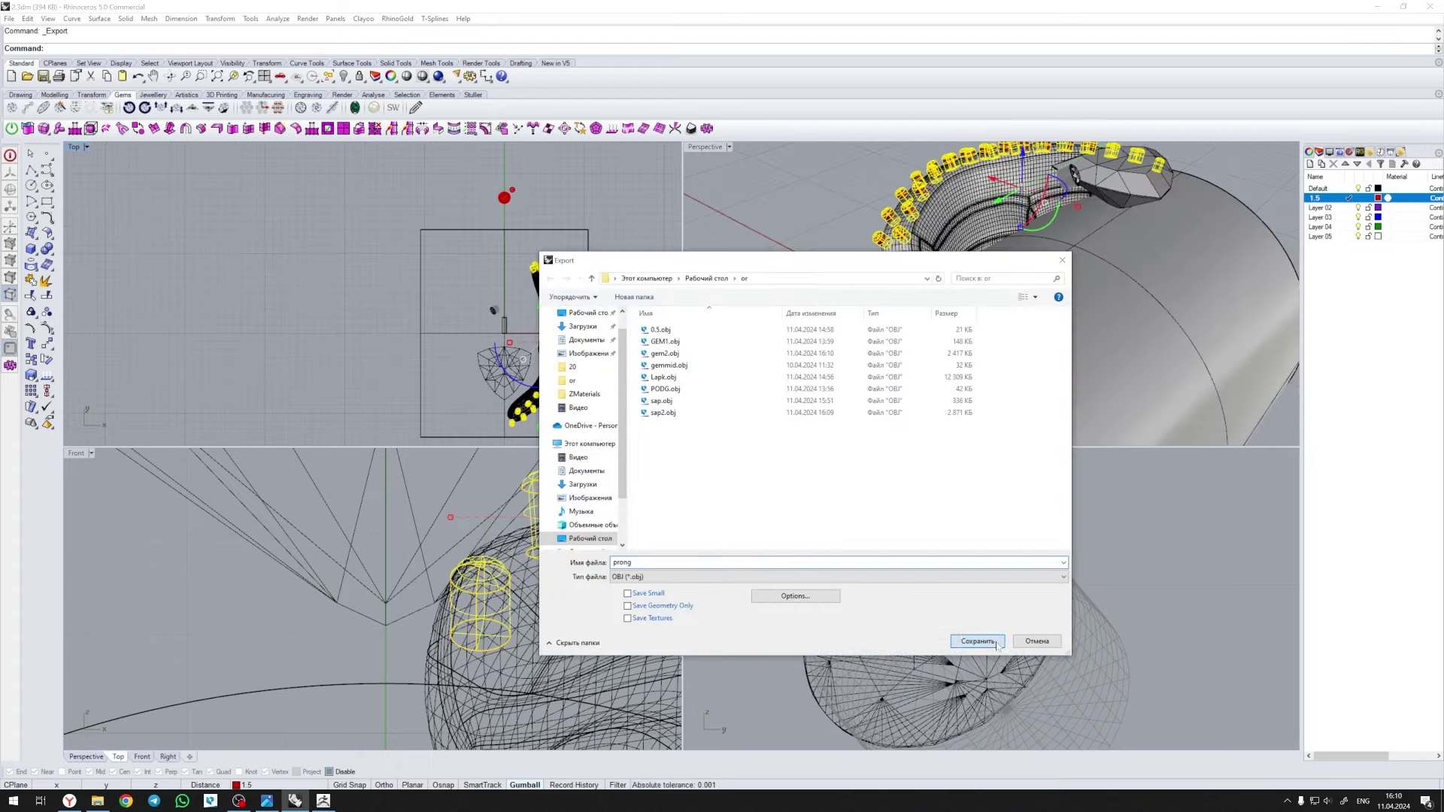
{"action": "left_click", "coordinate": [977, 641]}
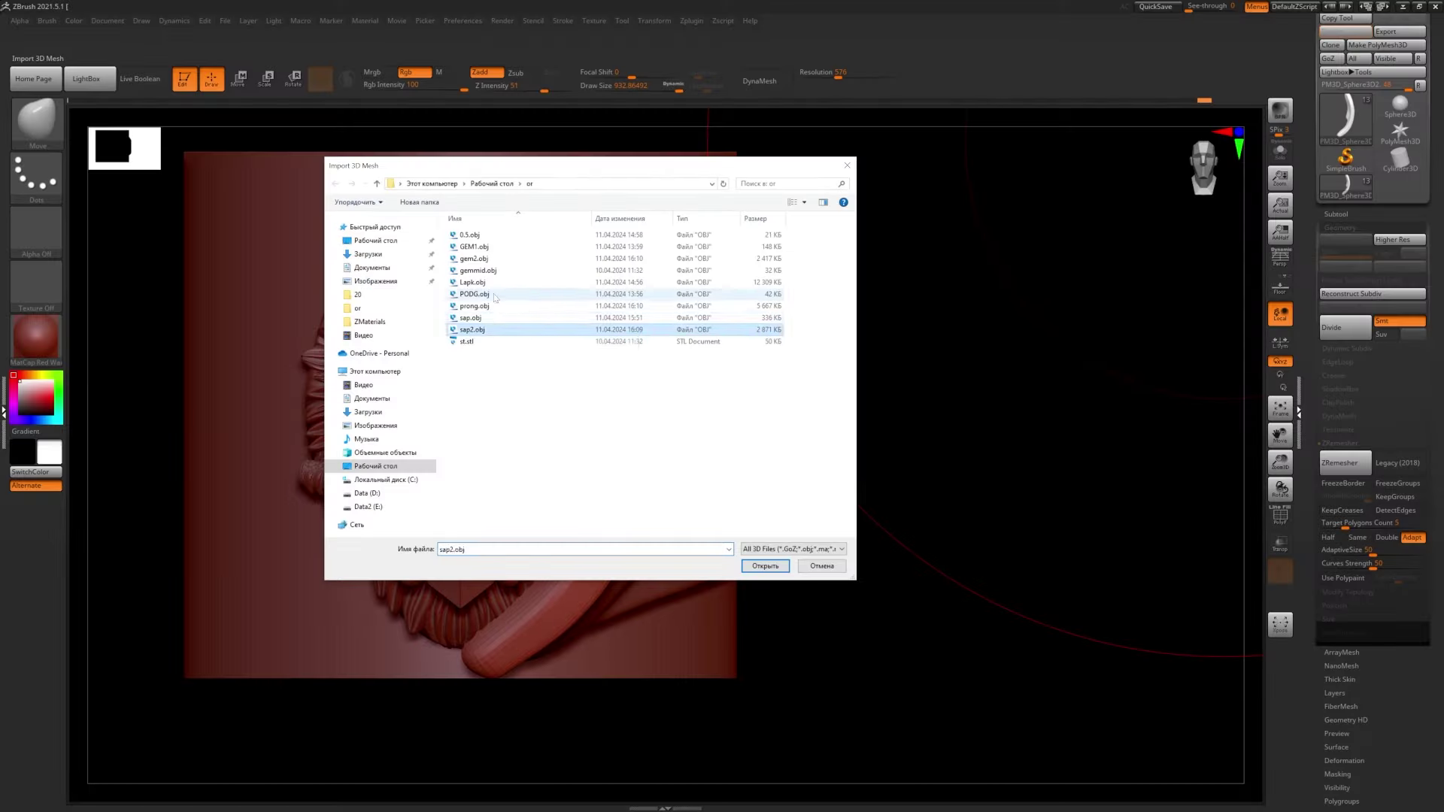
- Import the prong OBJ and insert it as a new subtool in the eagle ring
{"action": "key", "text": "Return"}
{"action": "left_click", "coordinate": [1391, 630]}
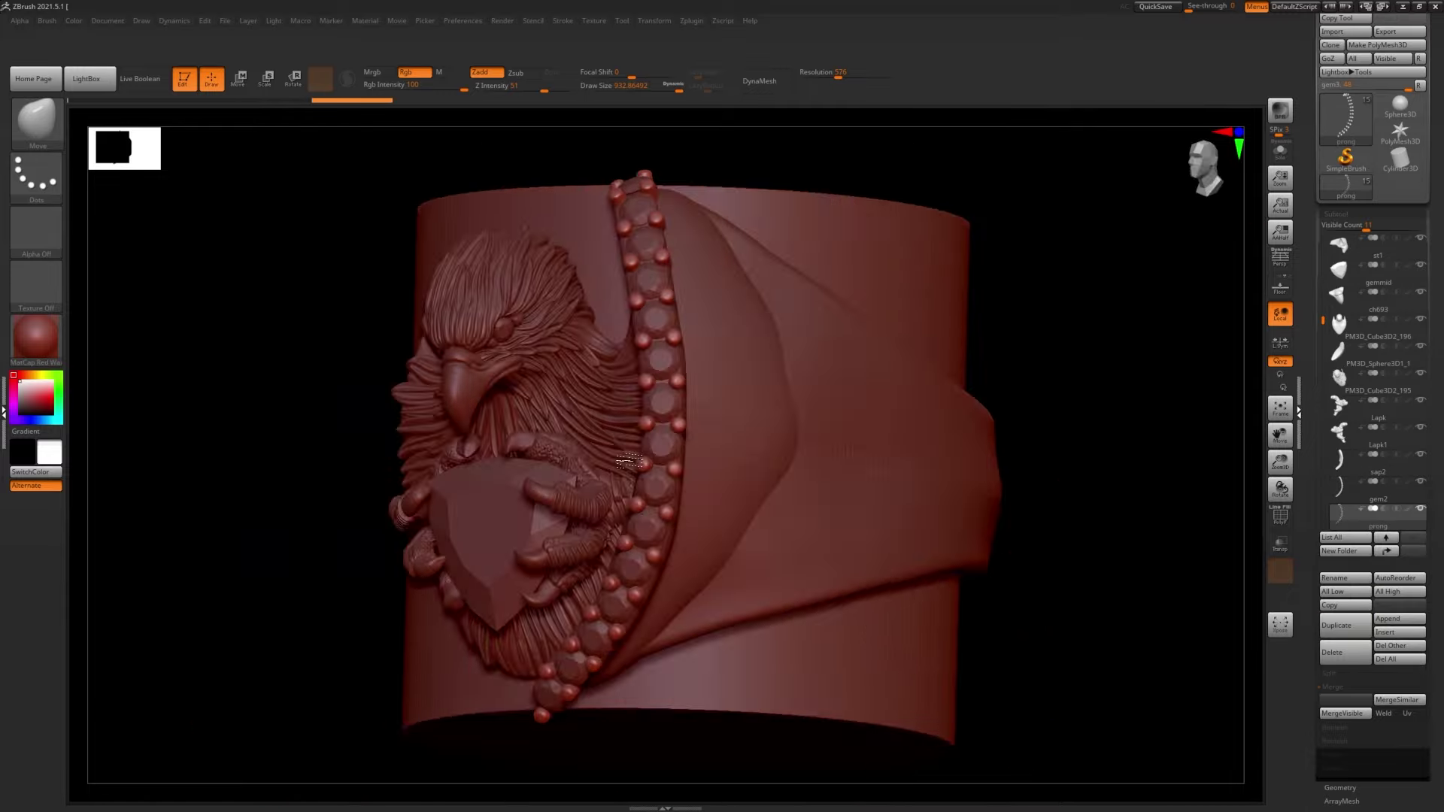
{"action": "left_click_drag", "start_coordinate": [629, 460], "coordinate": [871, 404]}
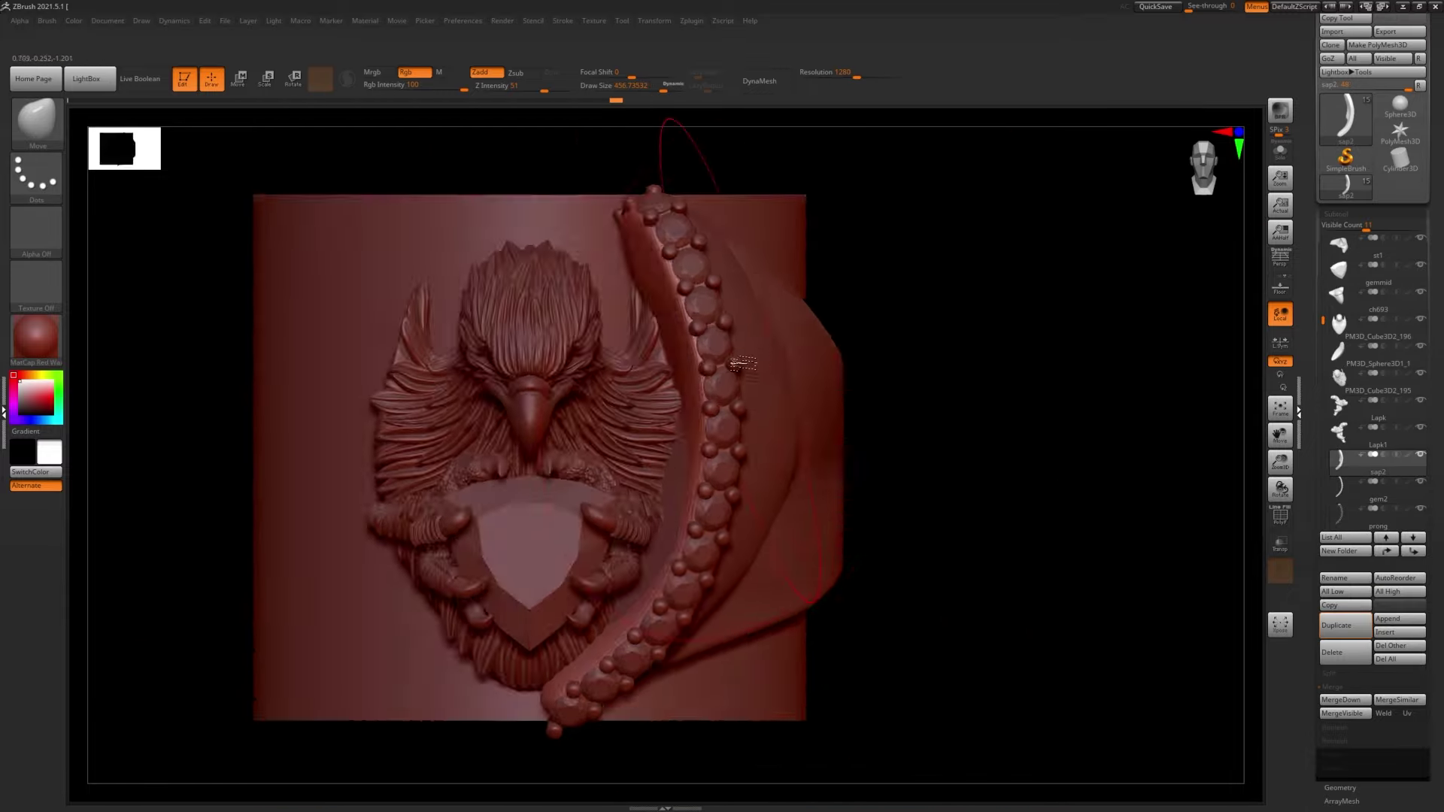
{"action": "left_click_drag", "start_coordinate": [917, 353], "coordinate": [951, 369]}
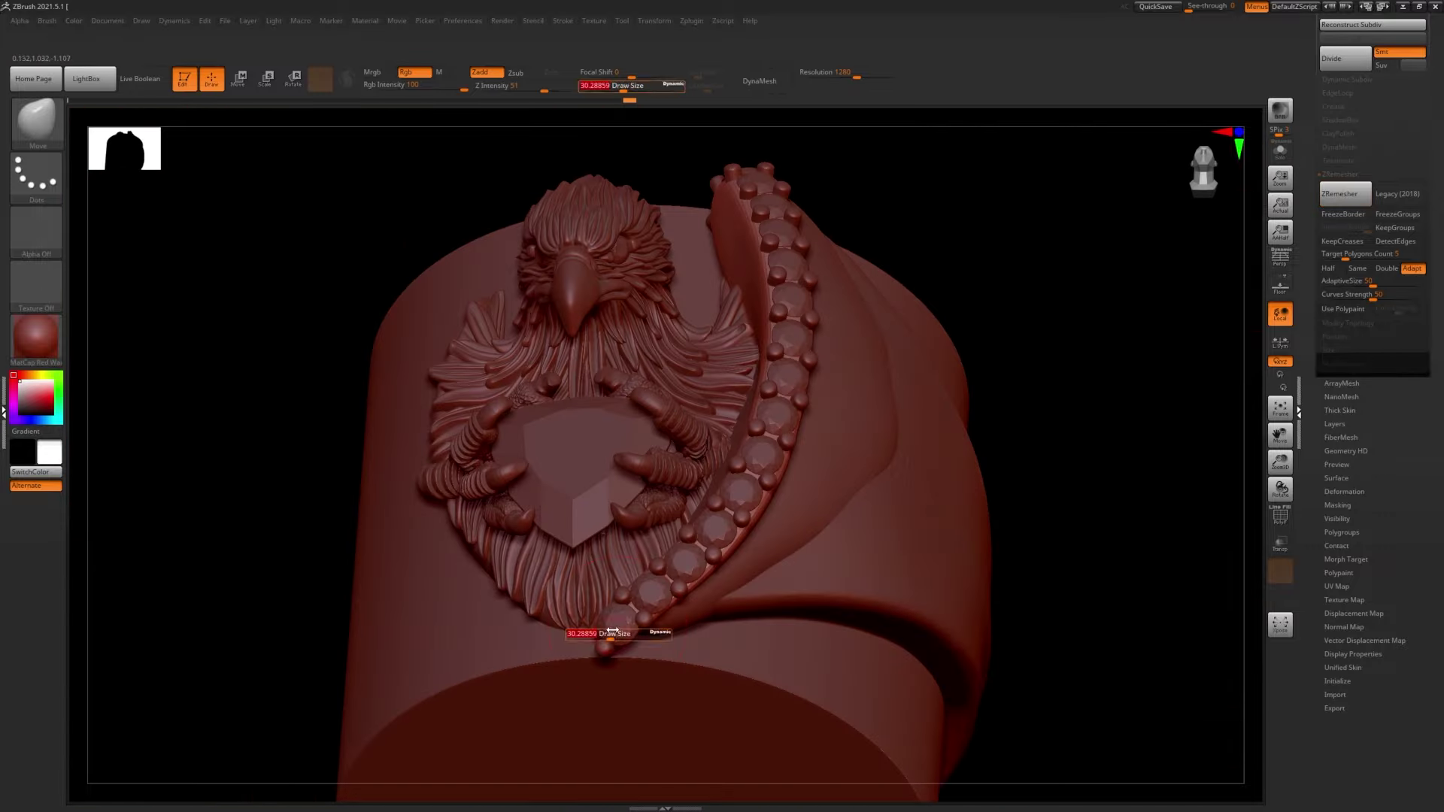
- Orbit to look down on the ring and solo the curved side band
{"action": "mouse_move", "coordinate": [613, 632]}
{"action": "left_mouse_down"}
{"action": "mouse_move", "coordinate": [684, 429]}
{"action": "mouse_move", "coordinate": [978, 391]}
{"action": "left_mouse_up"}
{"action": "scroll", "coordinate": [1434, 263], "scroll_direction": "up", "scroll_amount": 3}
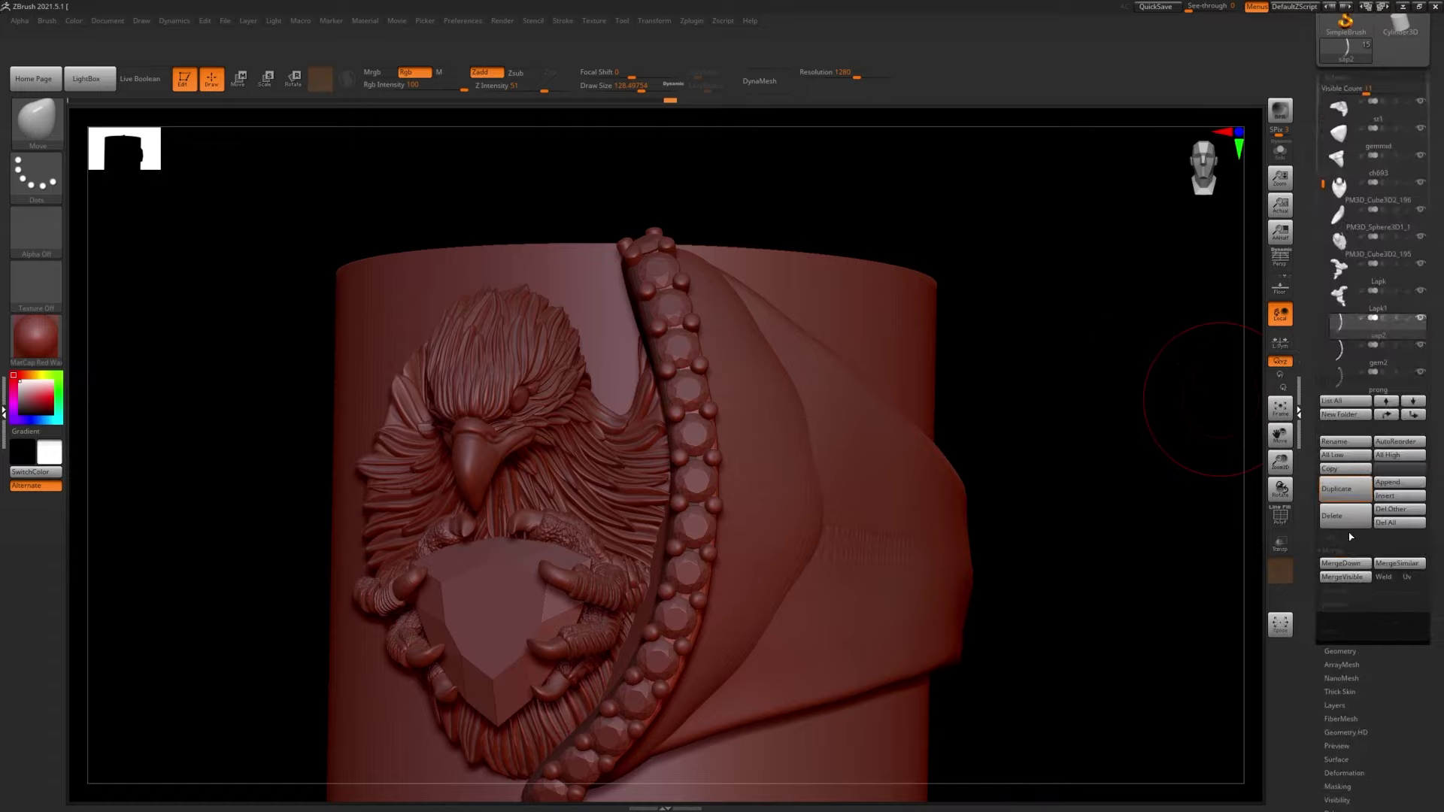
{"action": "mouse_move", "coordinate": [823, 471]}
{"action": "left_mouse_down"}
{"action": "mouse_move", "coordinate": [655, 429]}
{"action": "mouse_move", "coordinate": [668, 506]}
{"action": "mouse_move", "coordinate": [1260, 279]}
{"action": "mouse_move", "coordinate": [842, 547]}
{"action": "mouse_move", "coordinate": [806, 145]}
{"action": "left_mouse_up"}
{"action": "key", "text": "ctrl+shift+s"}
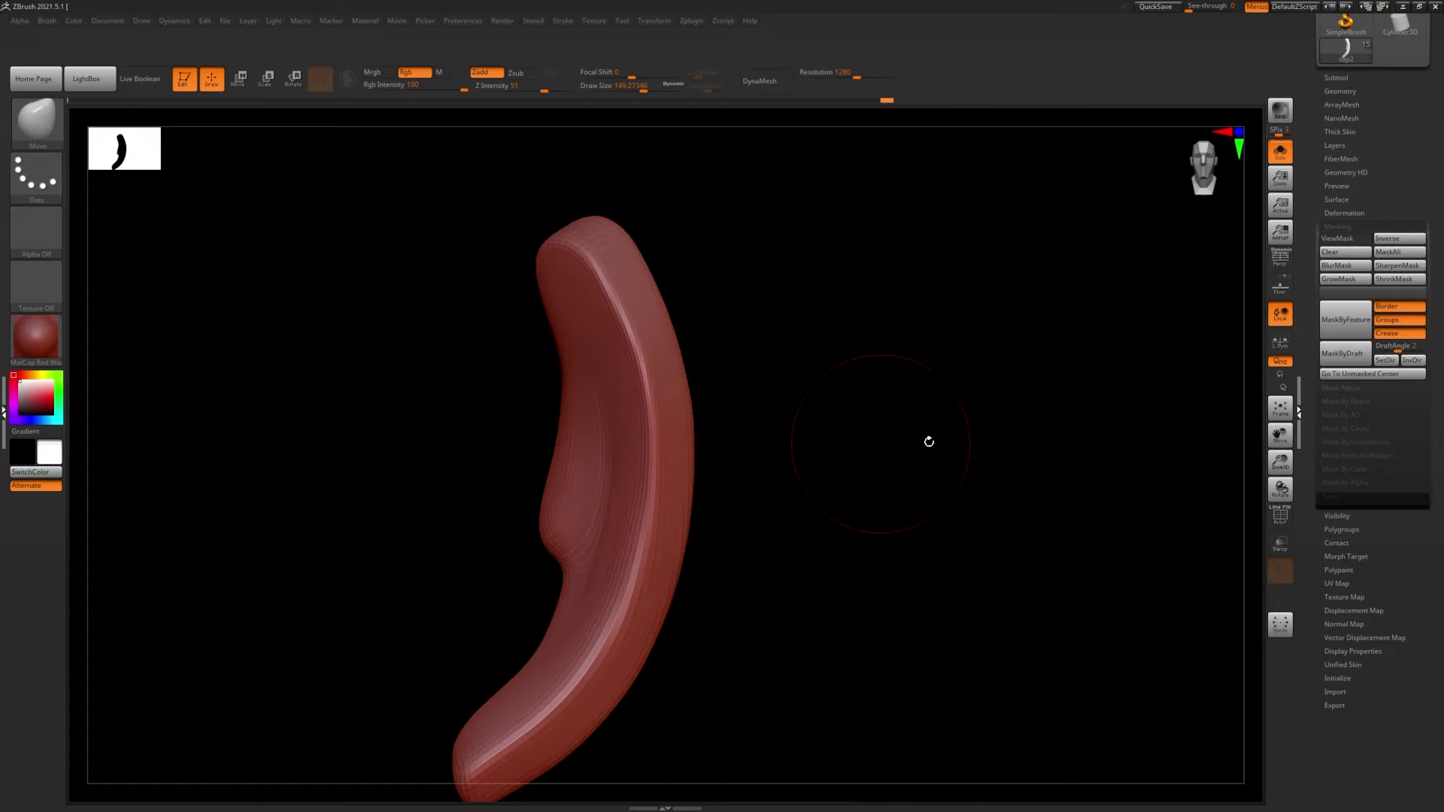
- Paint a MaskPen mask over part of the curved band, orbiting to check it
{"action": "left_click_drag", "start_coordinate": [652, 358], "coordinate": [662, 376]}
{"action": "left_click_drag", "start_coordinate": [643, 406], "coordinate": [667, 427], "text": "ctrl"}
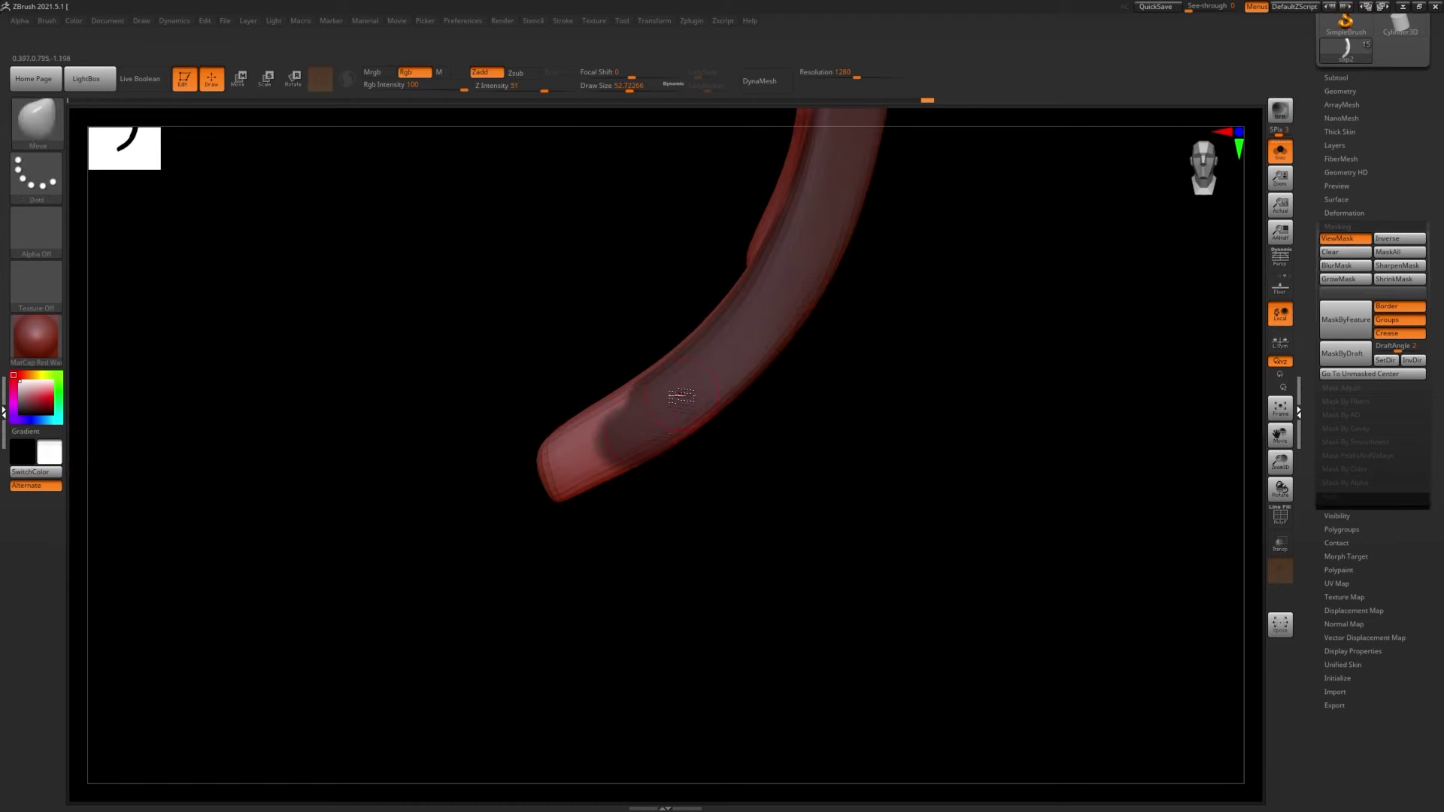
{"action": "mouse_move", "coordinate": [672, 406]}
{"action": "left_mouse_down"}
{"action": "mouse_move", "coordinate": [790, 353]}
{"action": "mouse_move", "coordinate": [857, 387]}
{"action": "mouse_move", "coordinate": [781, 374]}
{"action": "left_mouse_up"}
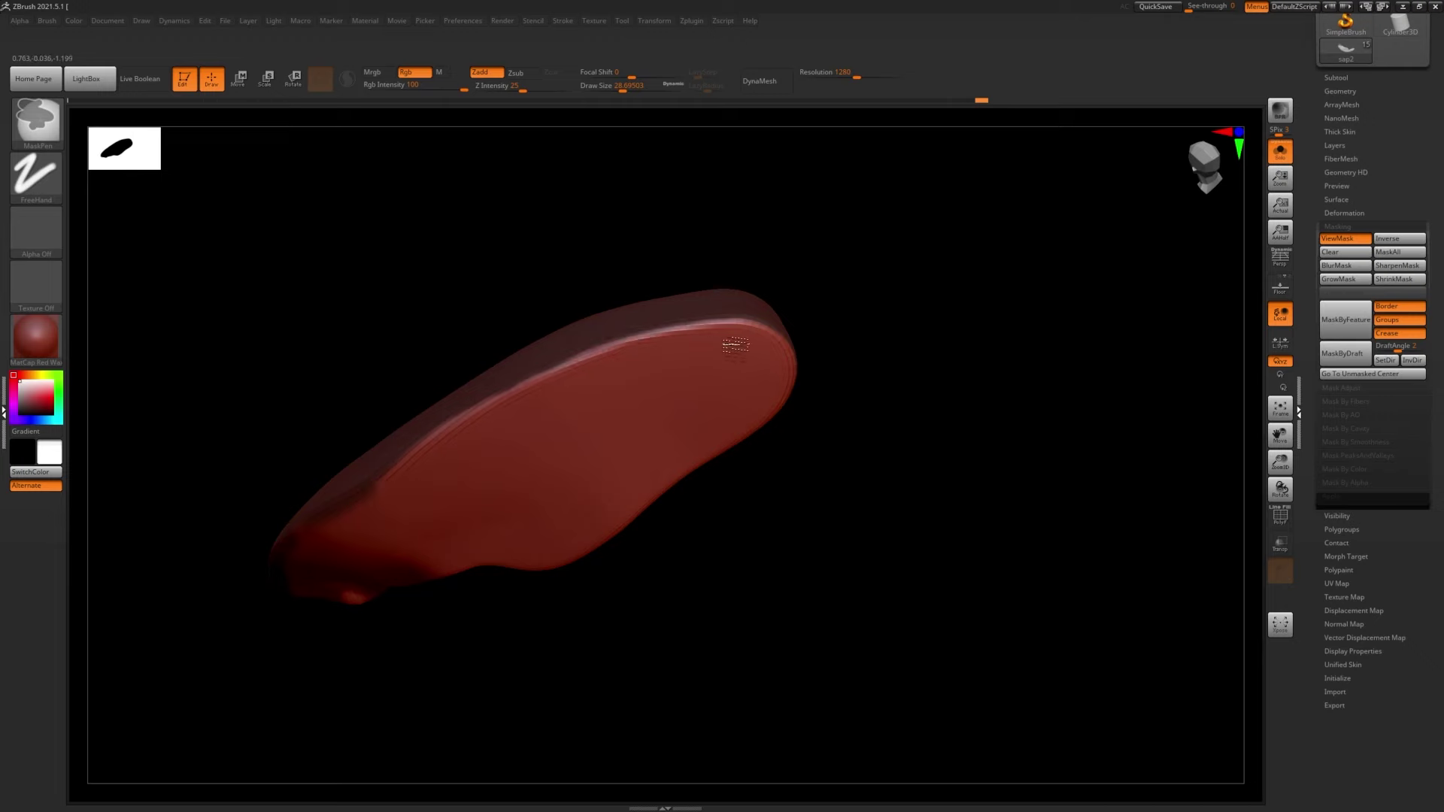
{"action": "left_click_drag", "start_coordinate": [845, 261], "coordinate": [492, 478]}
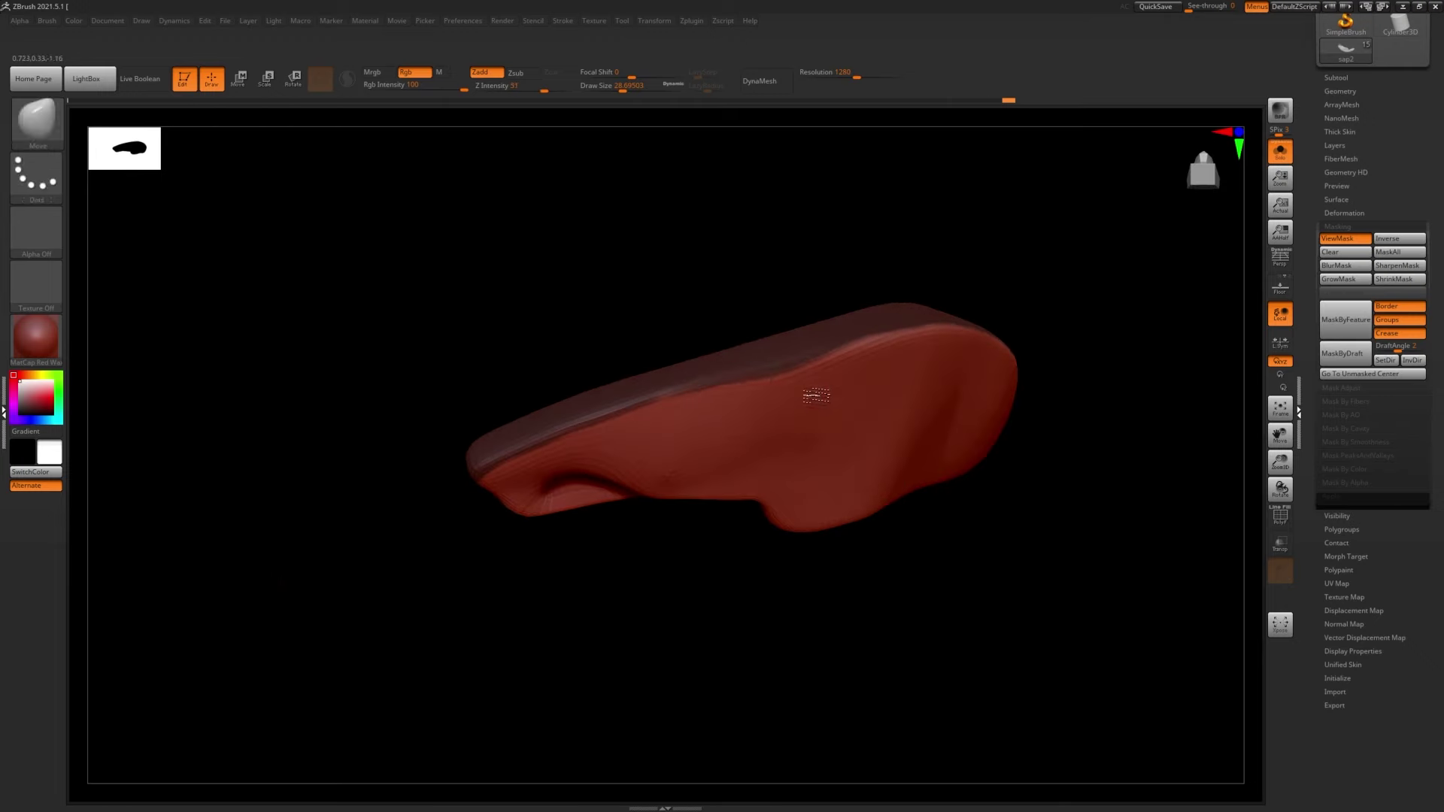
{"action": "left_click_drag", "start_coordinate": [714, 386], "coordinate": [440, 404]}
{"action": "left_click_drag", "start_coordinate": [541, 343], "coordinate": [677, 336]}
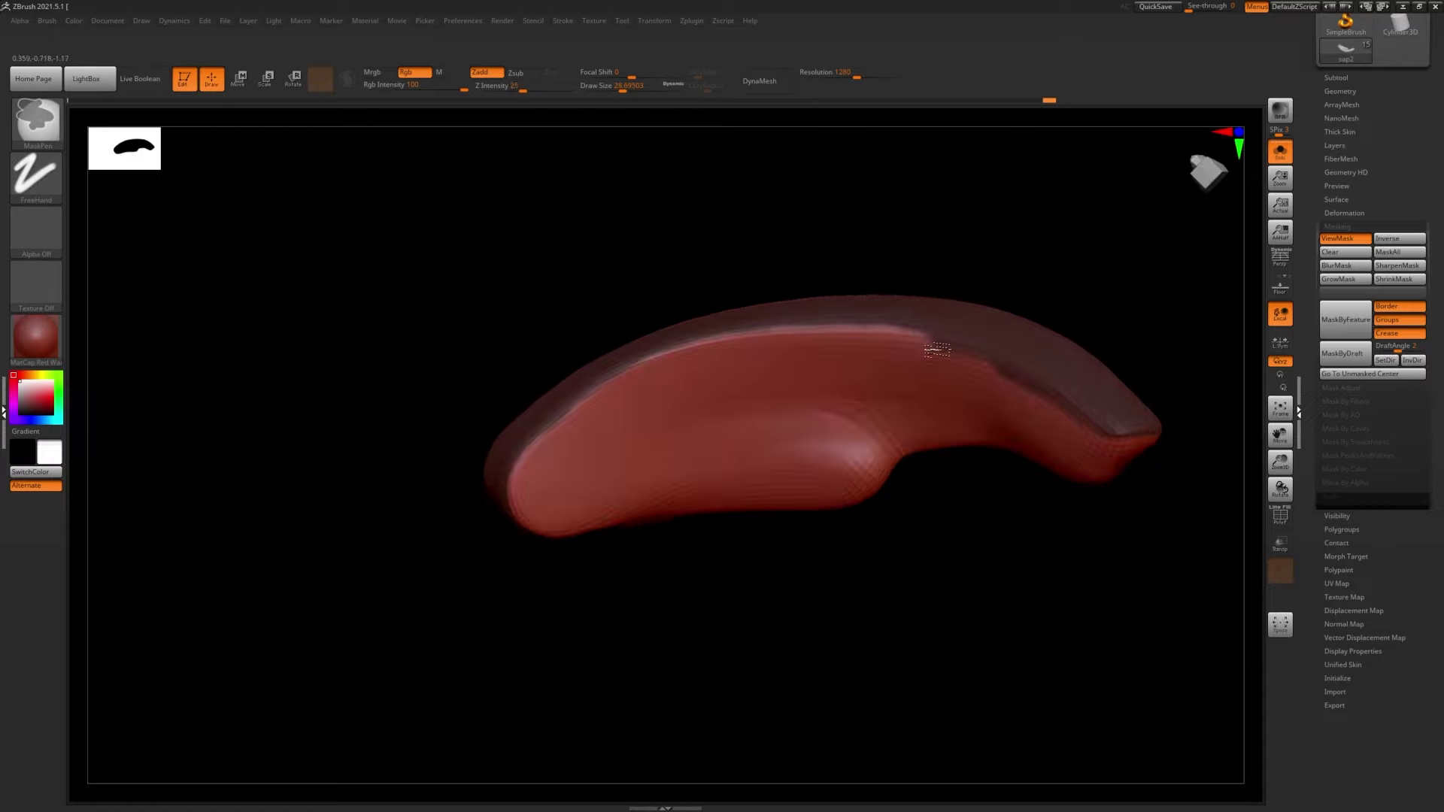
{"action": "left_click_drag", "start_coordinate": [937, 350], "coordinate": [811, 474]}
{"action": "mouse_move", "coordinate": [545, 363]}
{"action": "left_mouse_down"}
{"action": "mouse_move", "coordinate": [770, 388]}
{"action": "mouse_move", "coordinate": [681, 376]}
{"action": "left_mouse_up"}
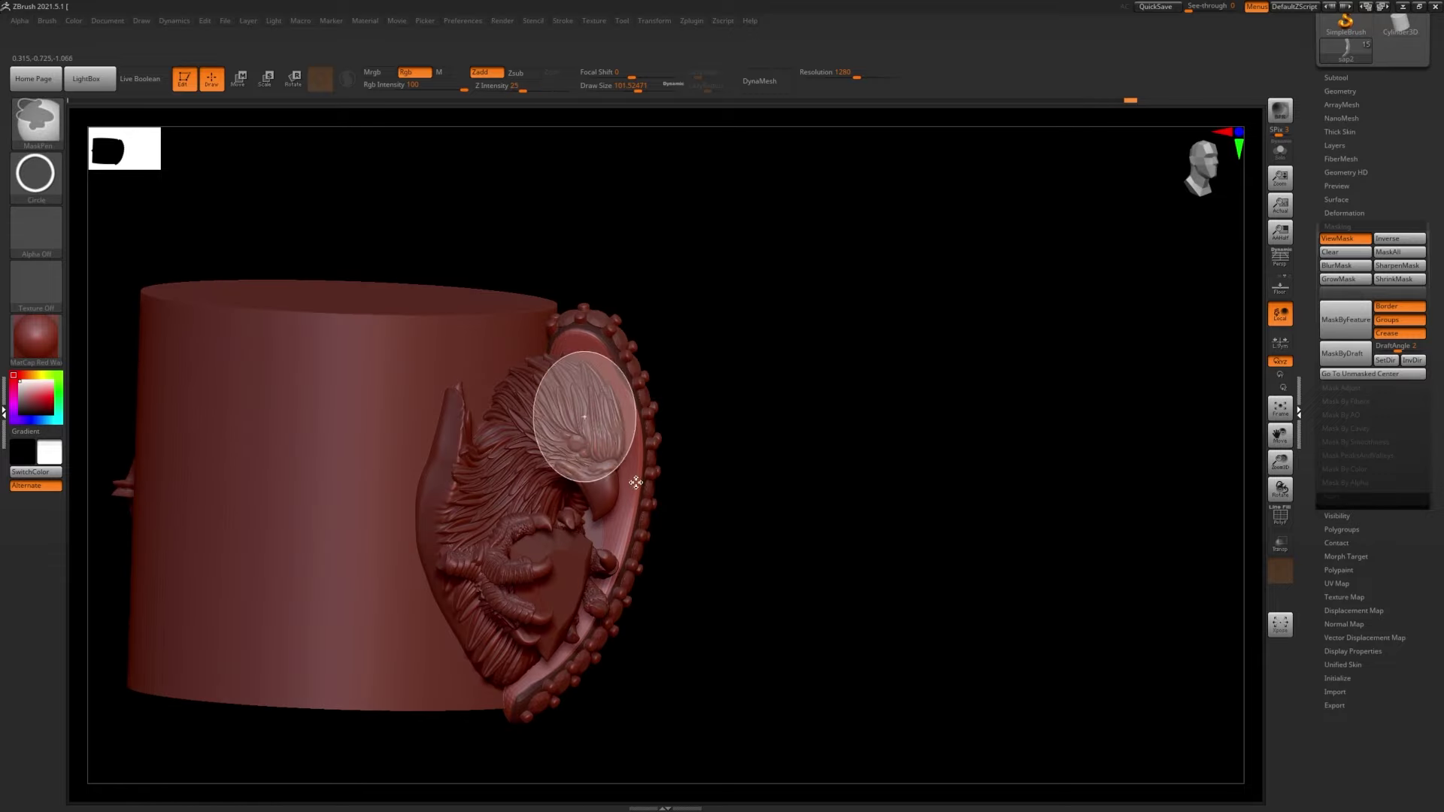
- Extract a 0.02-thick shell from the masked band area and accept it as Extract5
{"action": "left_click_drag", "start_coordinate": [752, 421], "coordinate": [90, 188]}
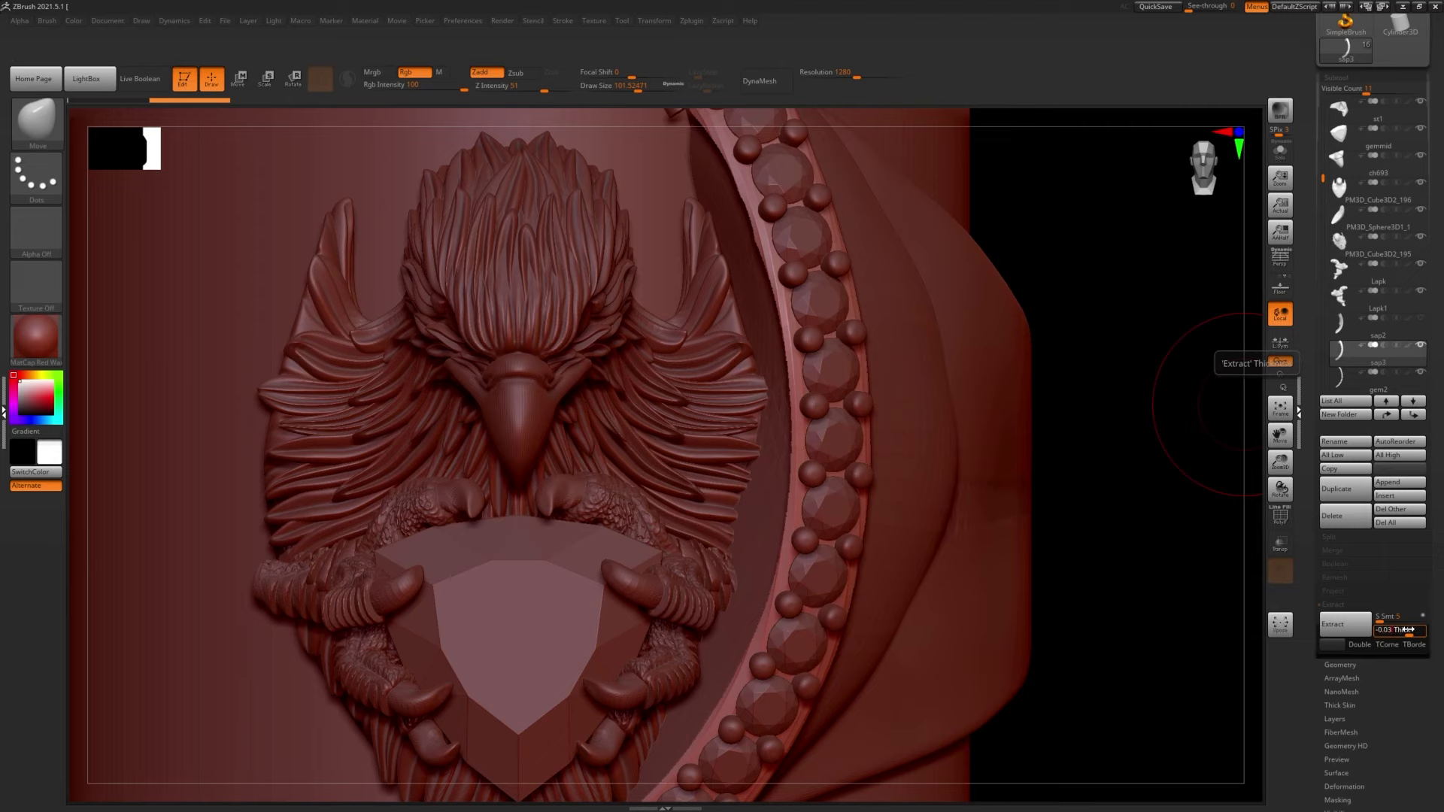
{"action": "right_click_drag", "start_coordinate": [932, 467], "coordinate": [874, 444]}
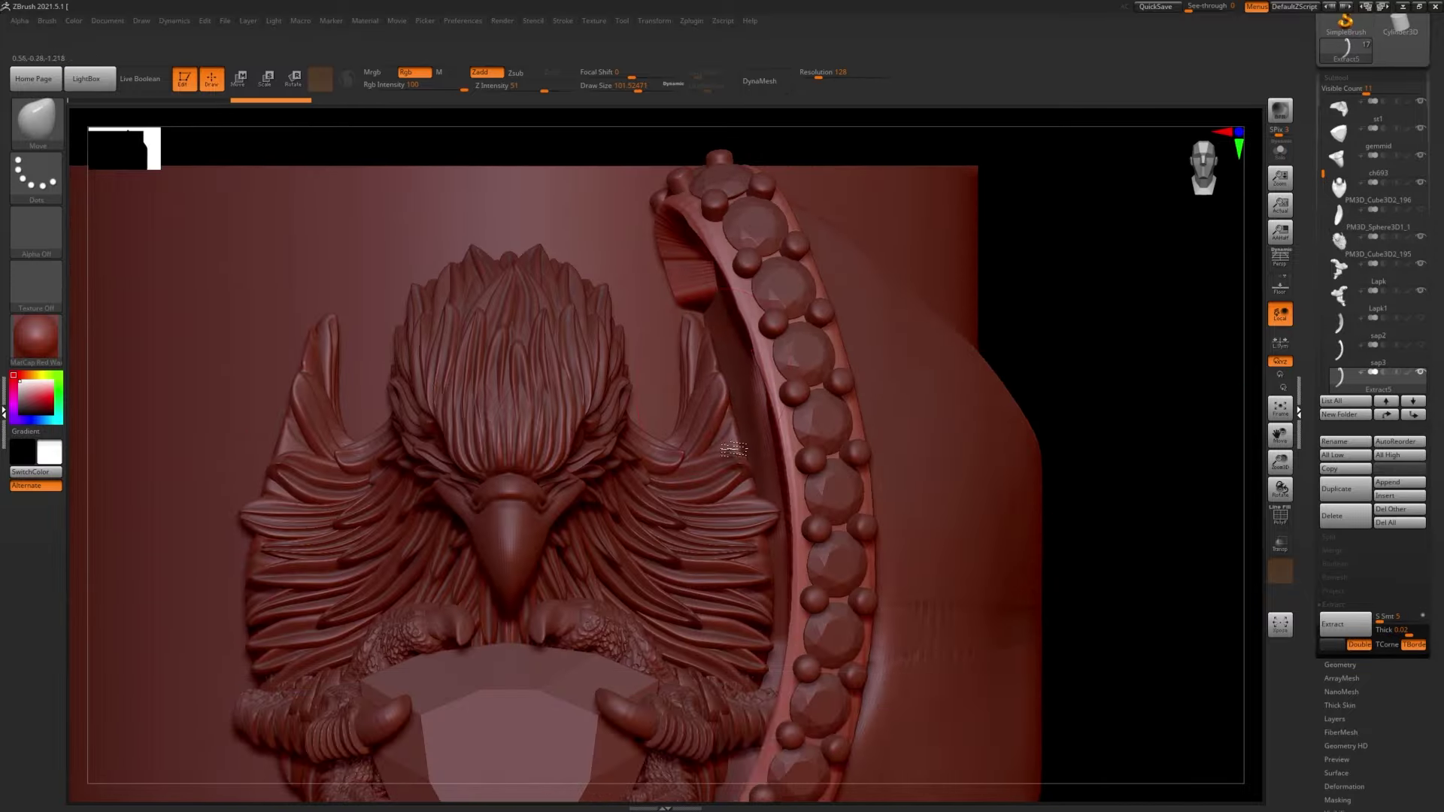
{"action": "left_click", "coordinate": [1419, 239]}
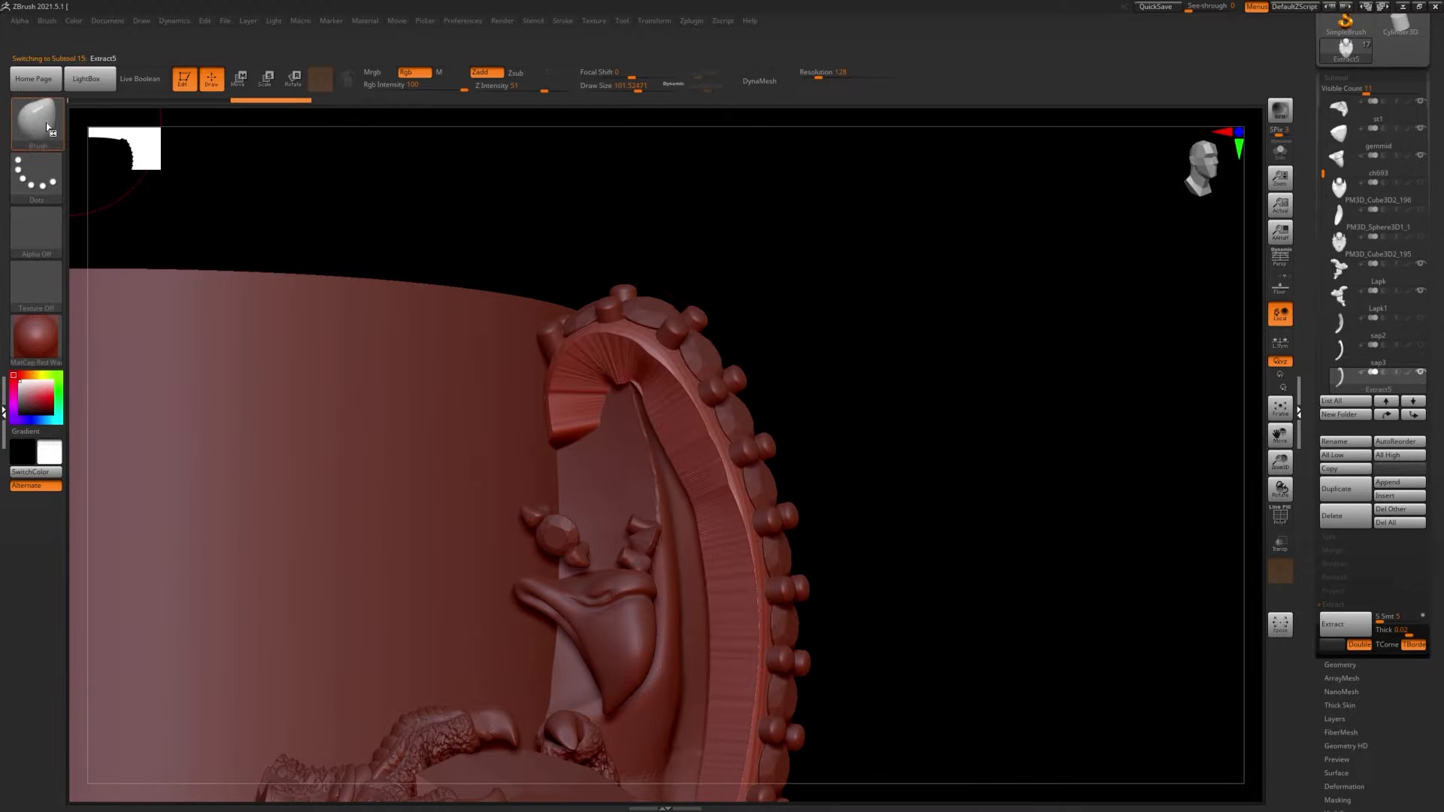
- Build up clay on the arch strip and solo the Extract5 subtool
{"action": "left_click_drag", "start_coordinate": [616, 386], "coordinate": [572, 411]}
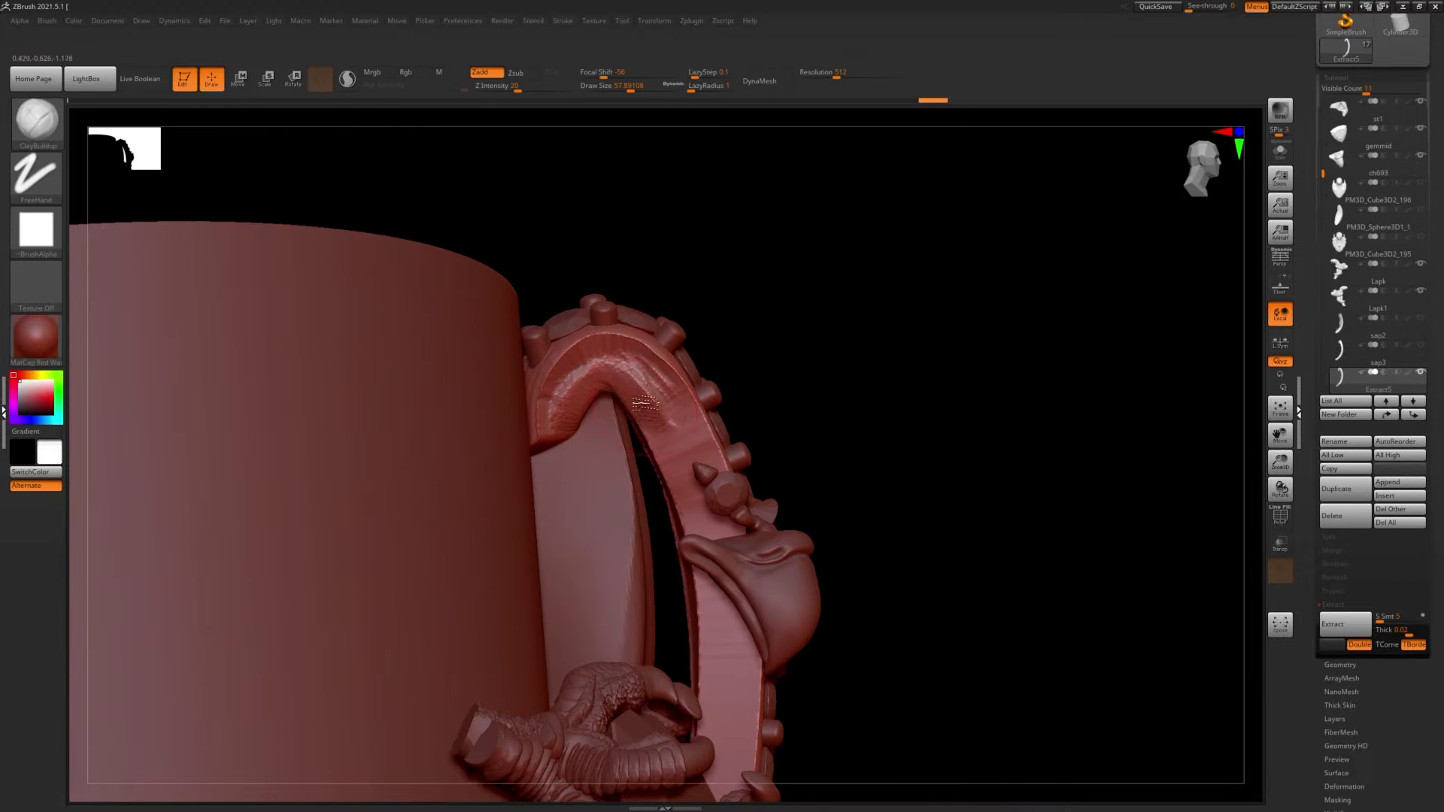
{"action": "right_click_drag", "start_coordinate": [670, 410], "coordinate": [687, 361]}
{"action": "key", "text": "shift+s"}
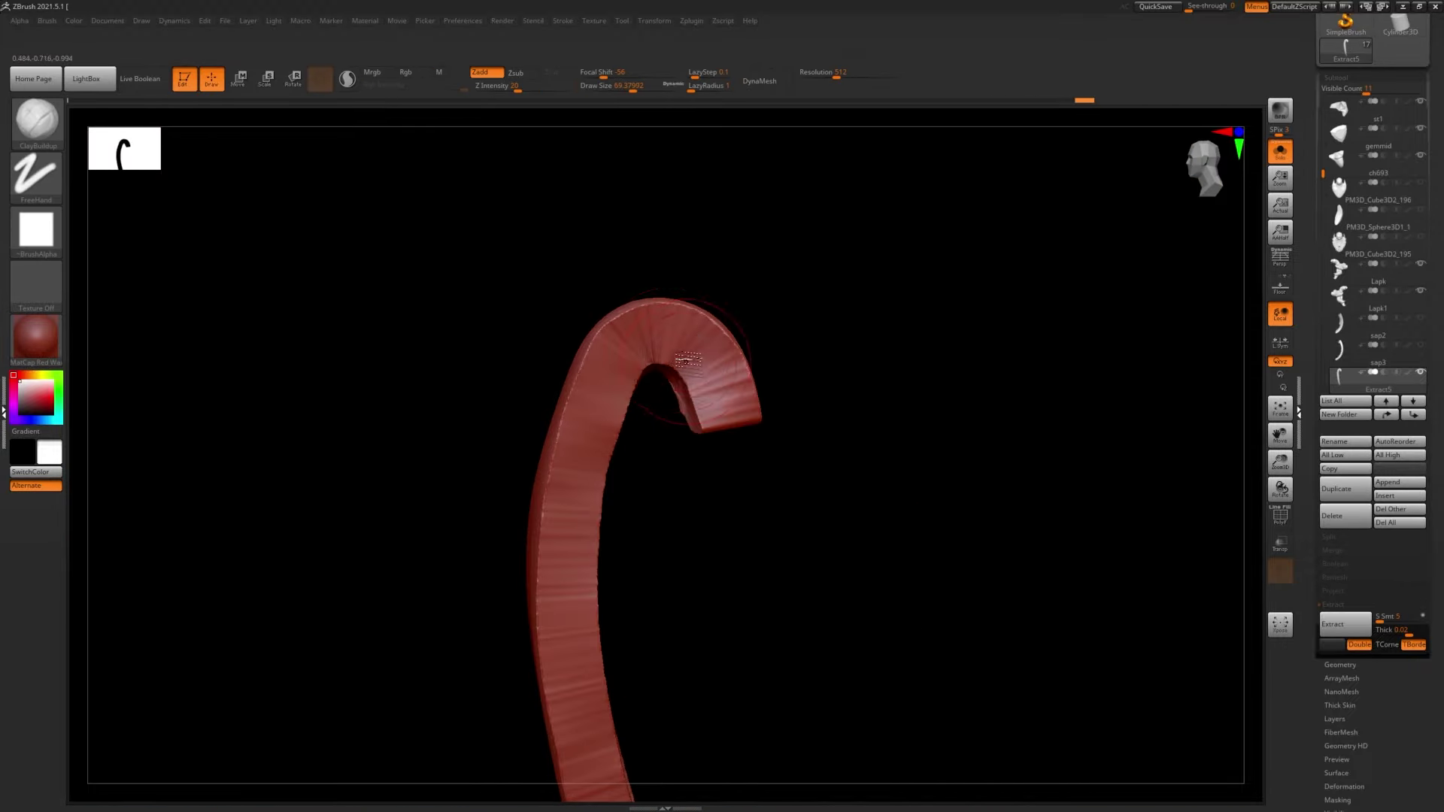
{"action": "left_click_drag", "start_coordinate": [632, 485], "coordinate": [659, 468]}
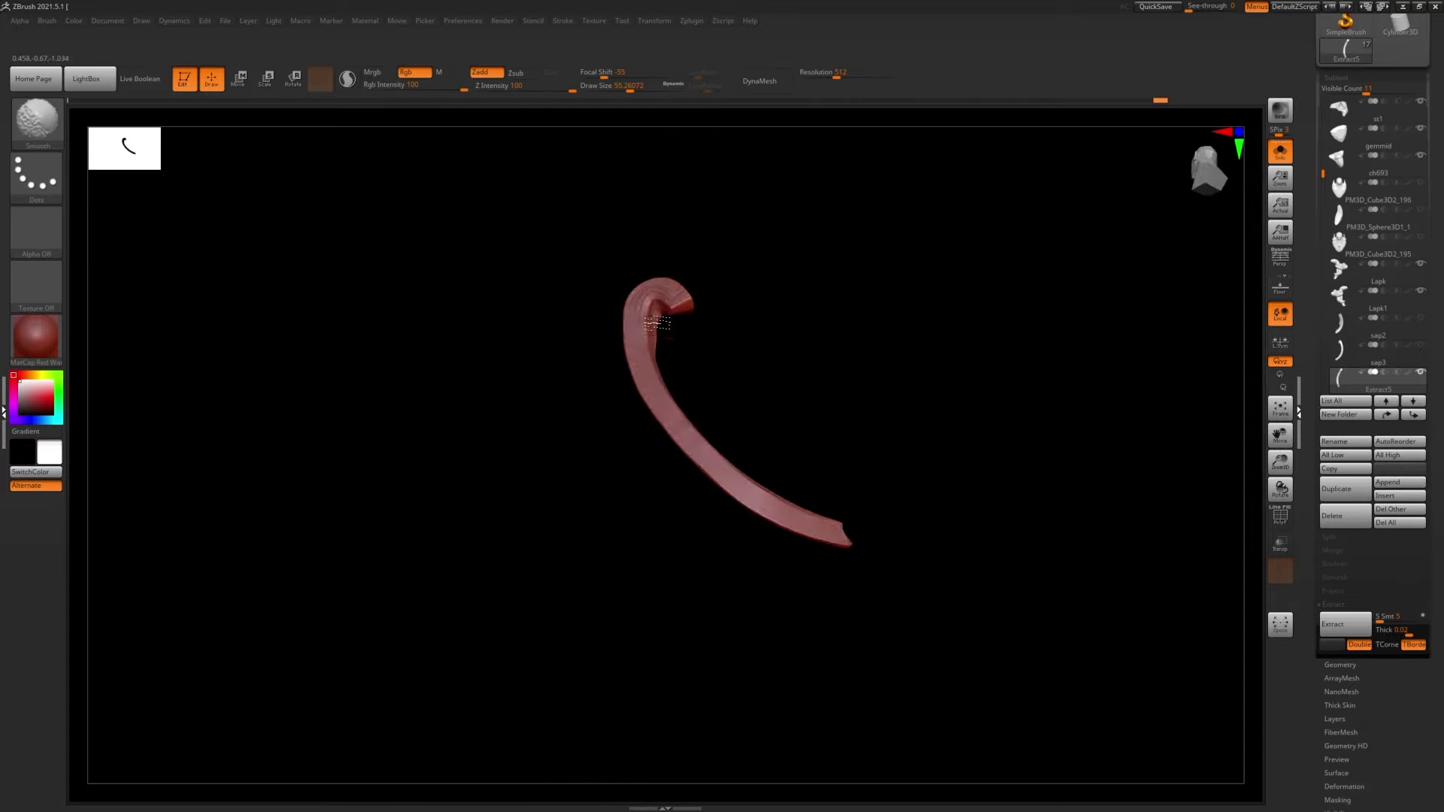
- Polish the Extract5 strip with hPolish and smooth its lower end
{"action": "key", "text": "b"}
{"action": "key", "text": "h"}
{"action": "key", "text": "p"}
{"action": "key", "text": "s"}
{"action": "mouse_move", "coordinate": [693, 336]}
{"action": "right_mouse_down"}
{"action": "mouse_move", "coordinate": [673, 449]}
{"action": "mouse_move", "coordinate": [735, 397]}
{"action": "right_mouse_up"}
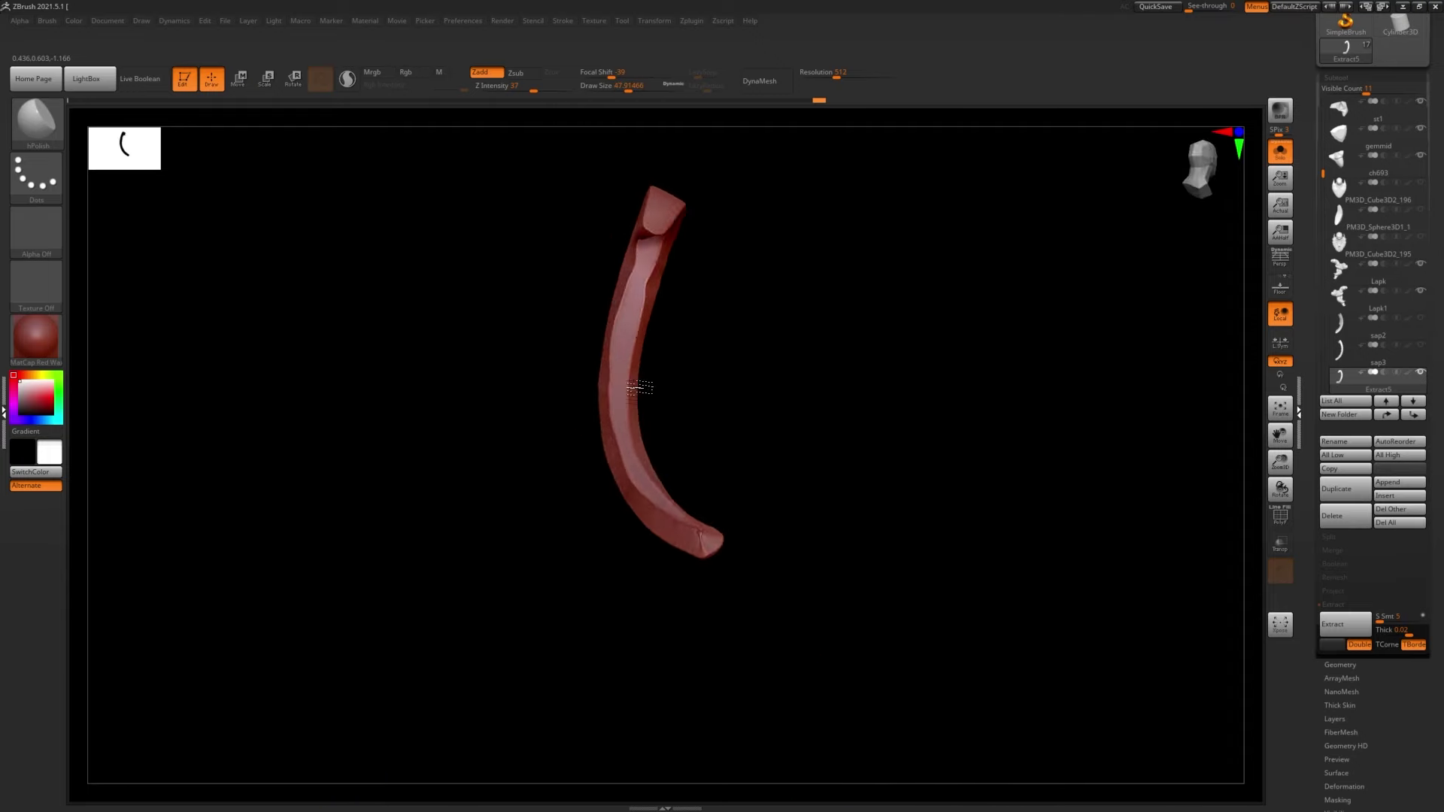
{"action": "right_click_drag", "start_coordinate": [608, 367], "coordinate": [555, 365]}
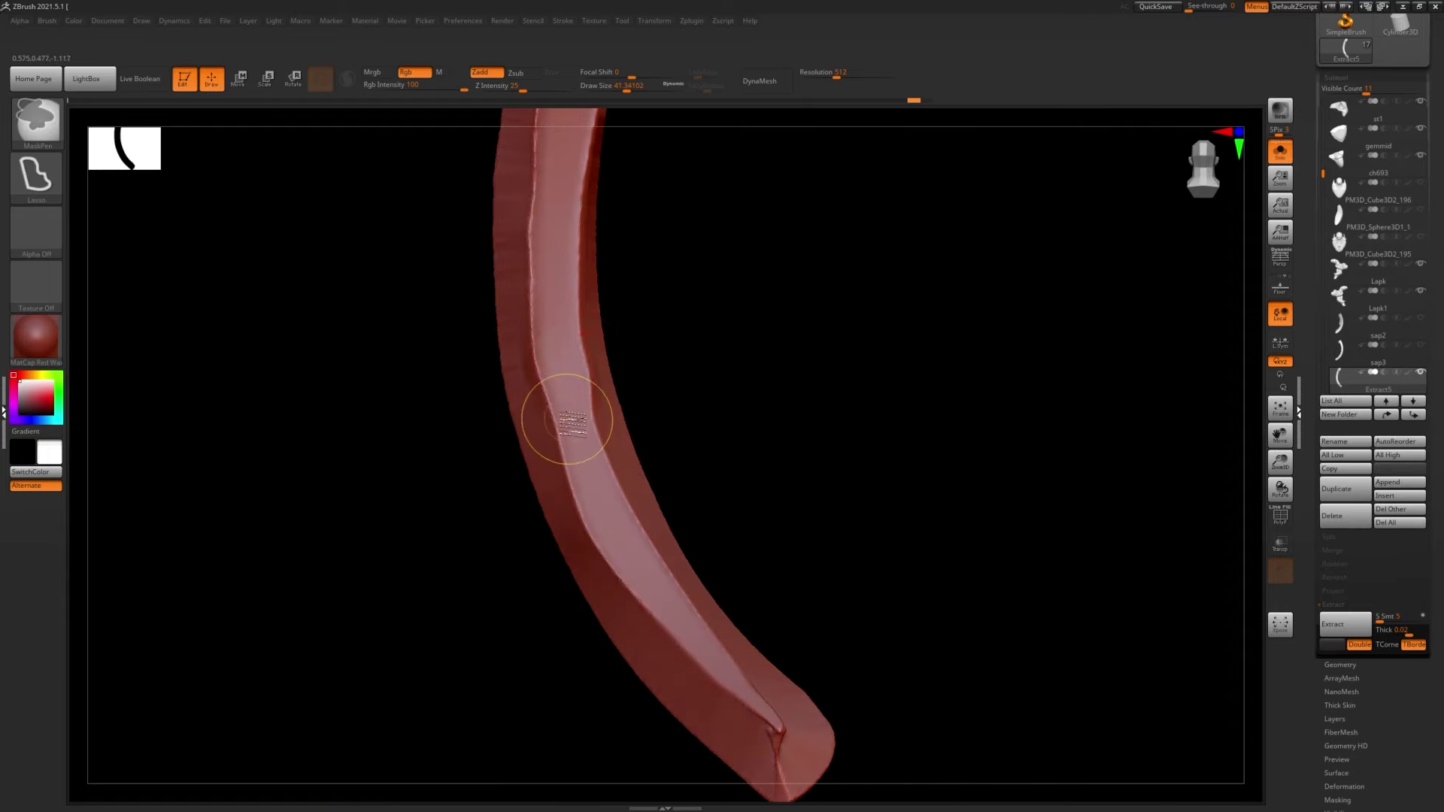
{"action": "left_click_drag", "start_coordinate": [1281, 461], "coordinate": [1284, 468]}
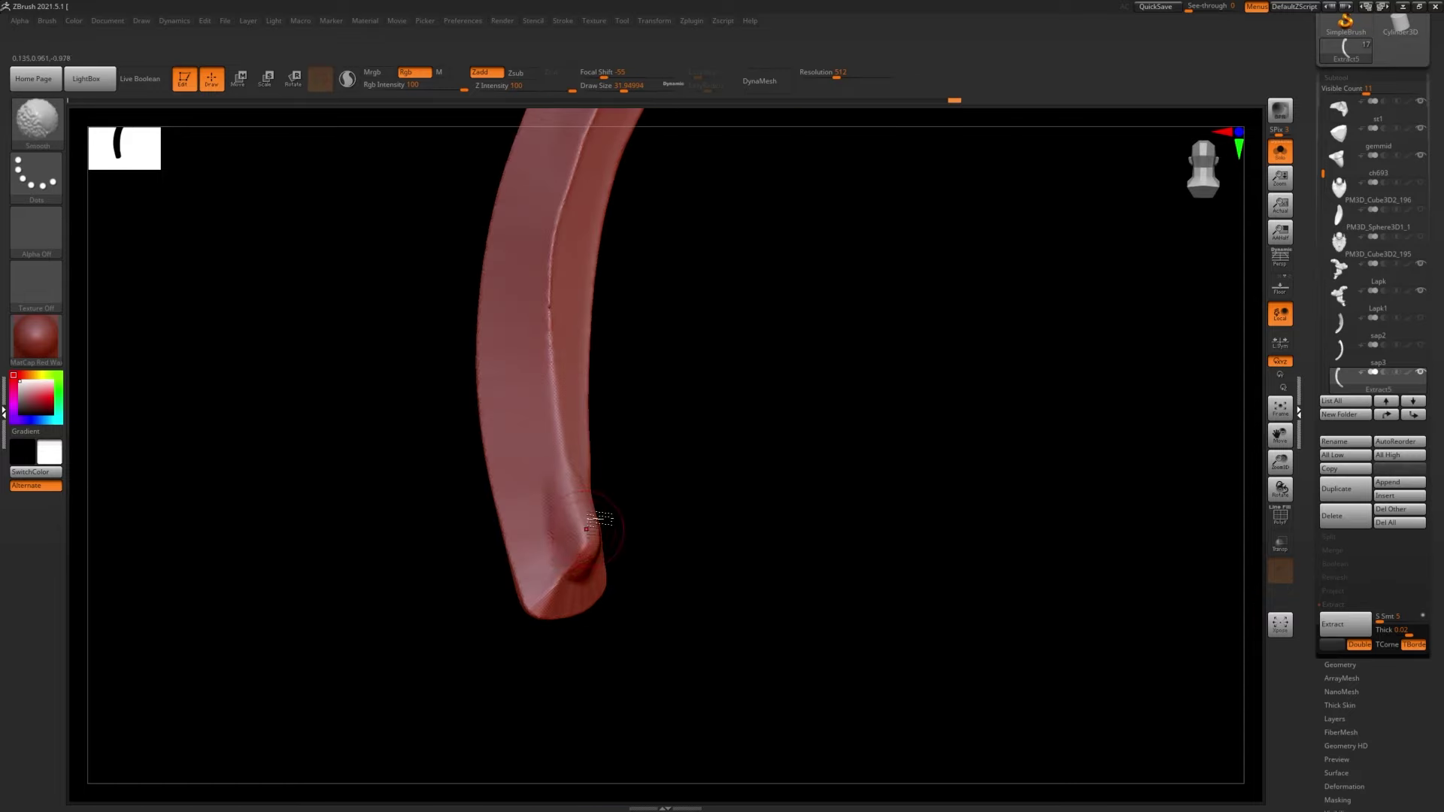
{"action": "right_click_drag", "start_coordinate": [599, 519], "coordinate": [598, 491]}
- Give the strip a final hPolish pass and turn Solo off to show the whole ring
{"action": "key", "text": "b"}
{"action": "key", "text": "h"}
{"action": "key", "text": "p"}
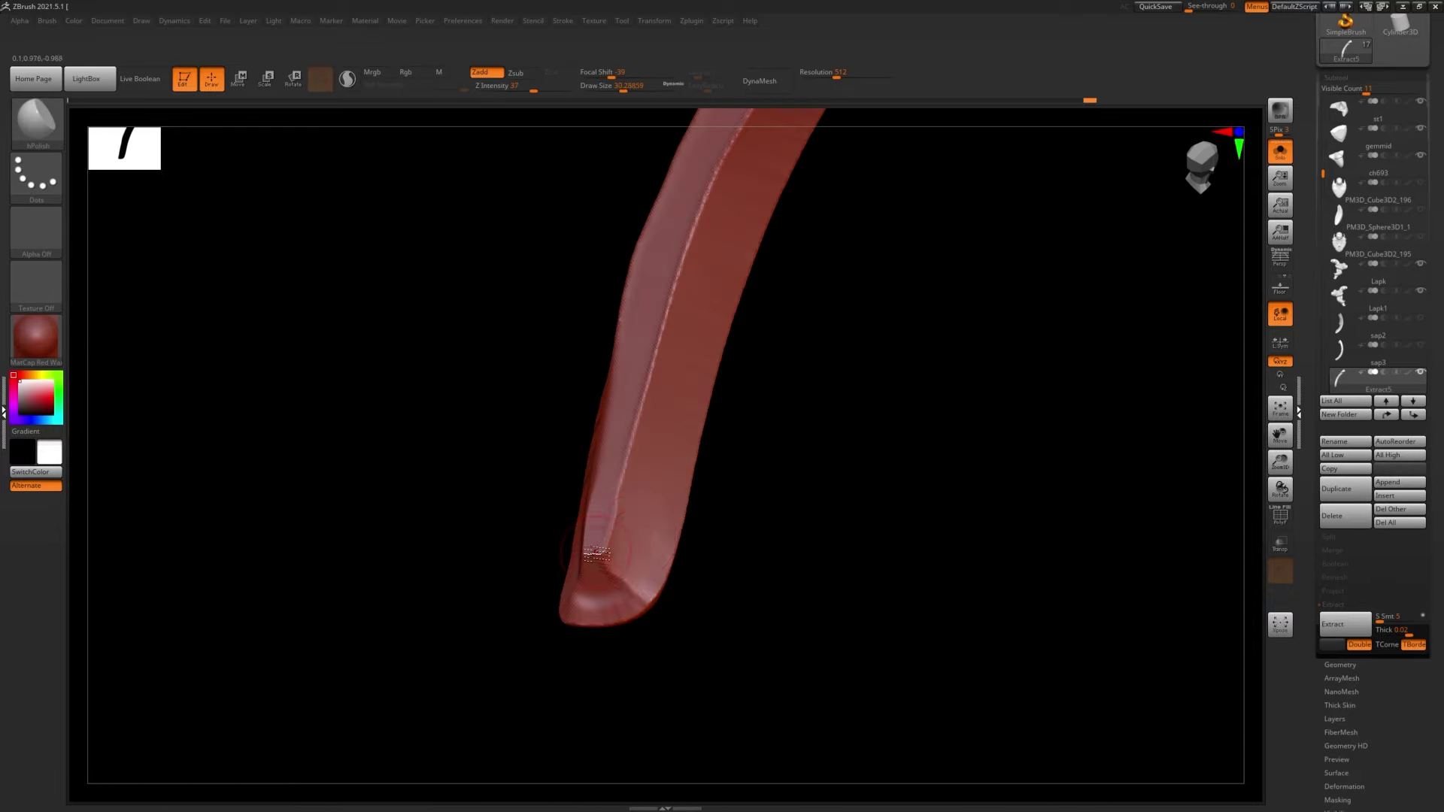
{"action": "right_click_drag", "start_coordinate": [592, 586], "coordinate": [1139, 473]}
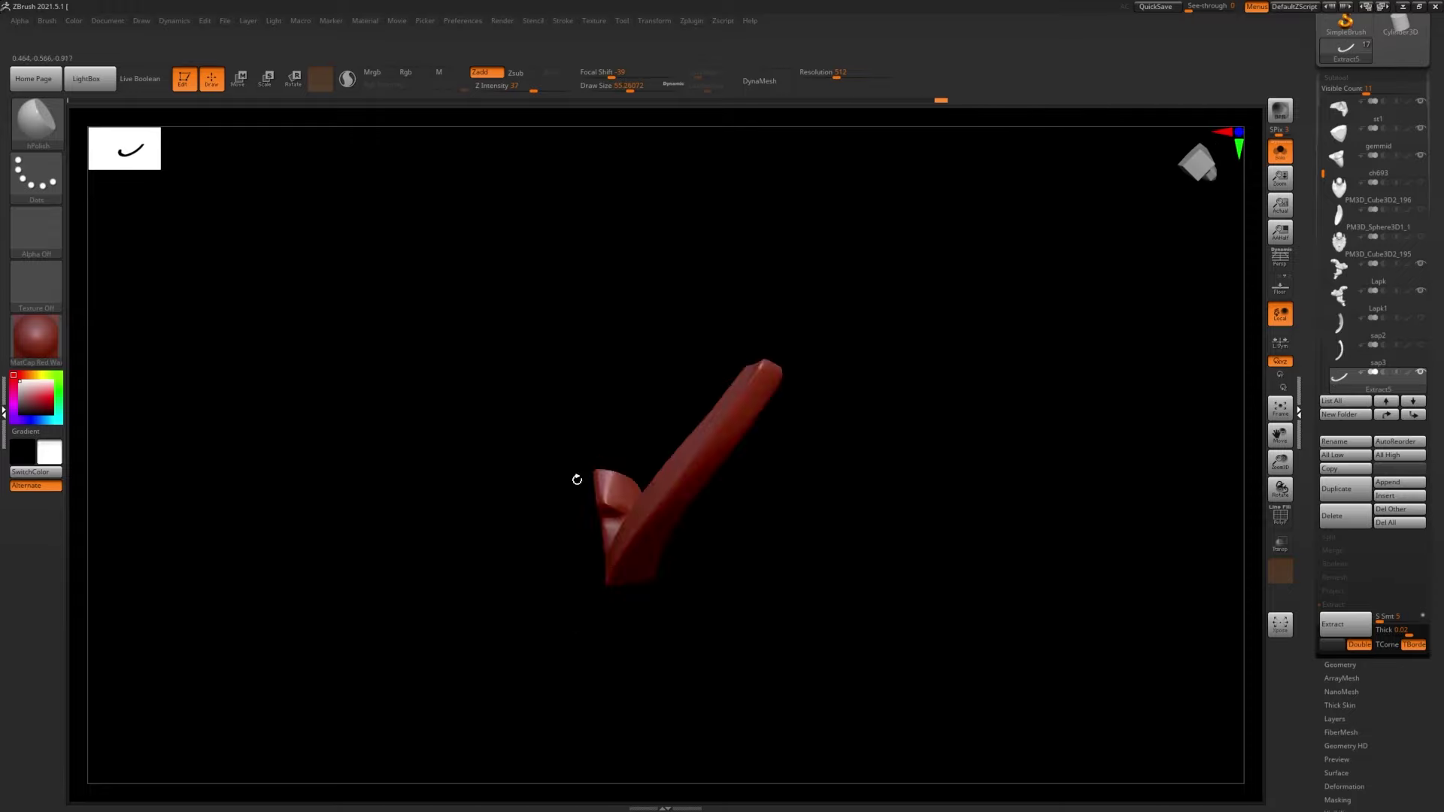
{"action": "key", "text": "alt+s"}
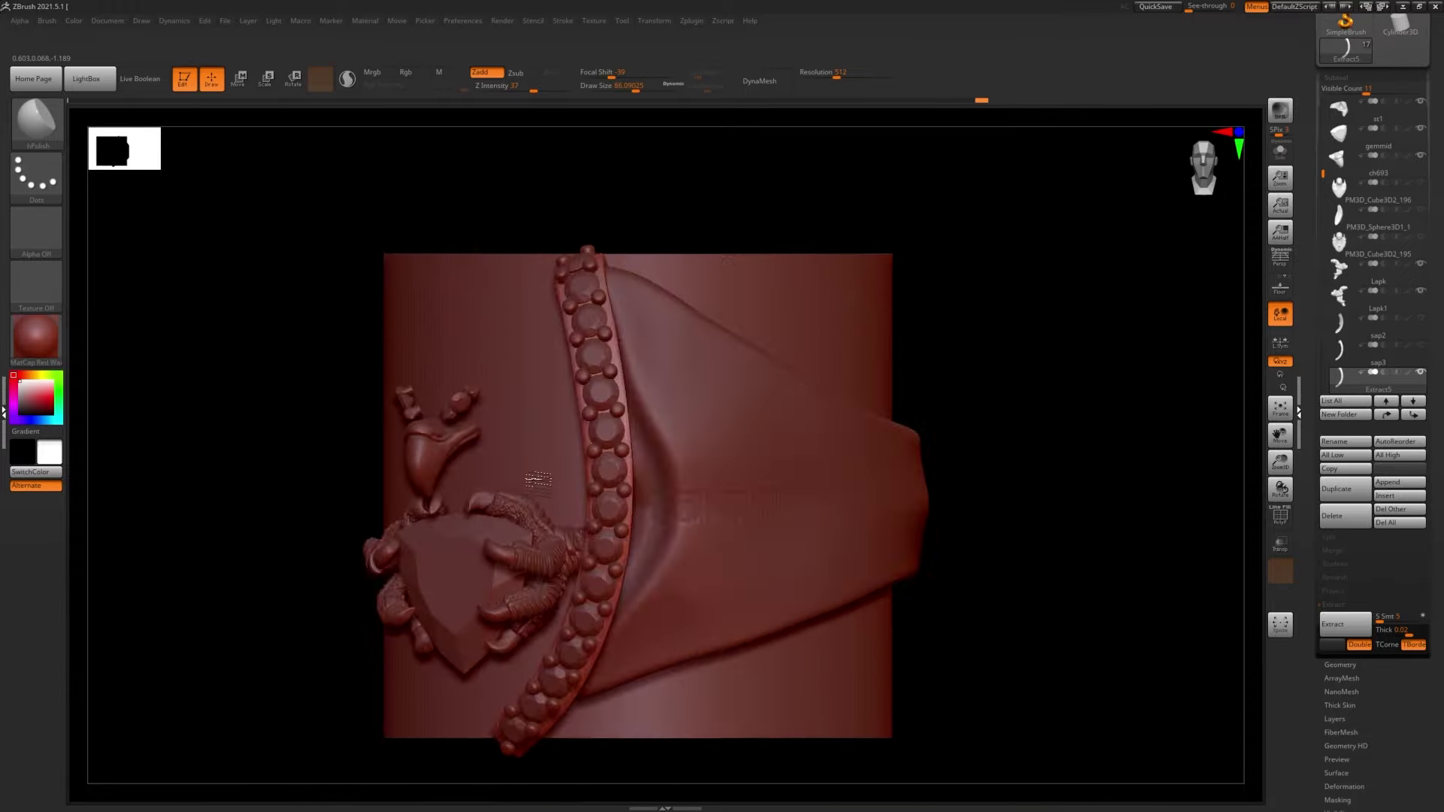
{"action": "right_click_drag", "start_coordinate": [538, 479], "coordinate": [472, 468]}
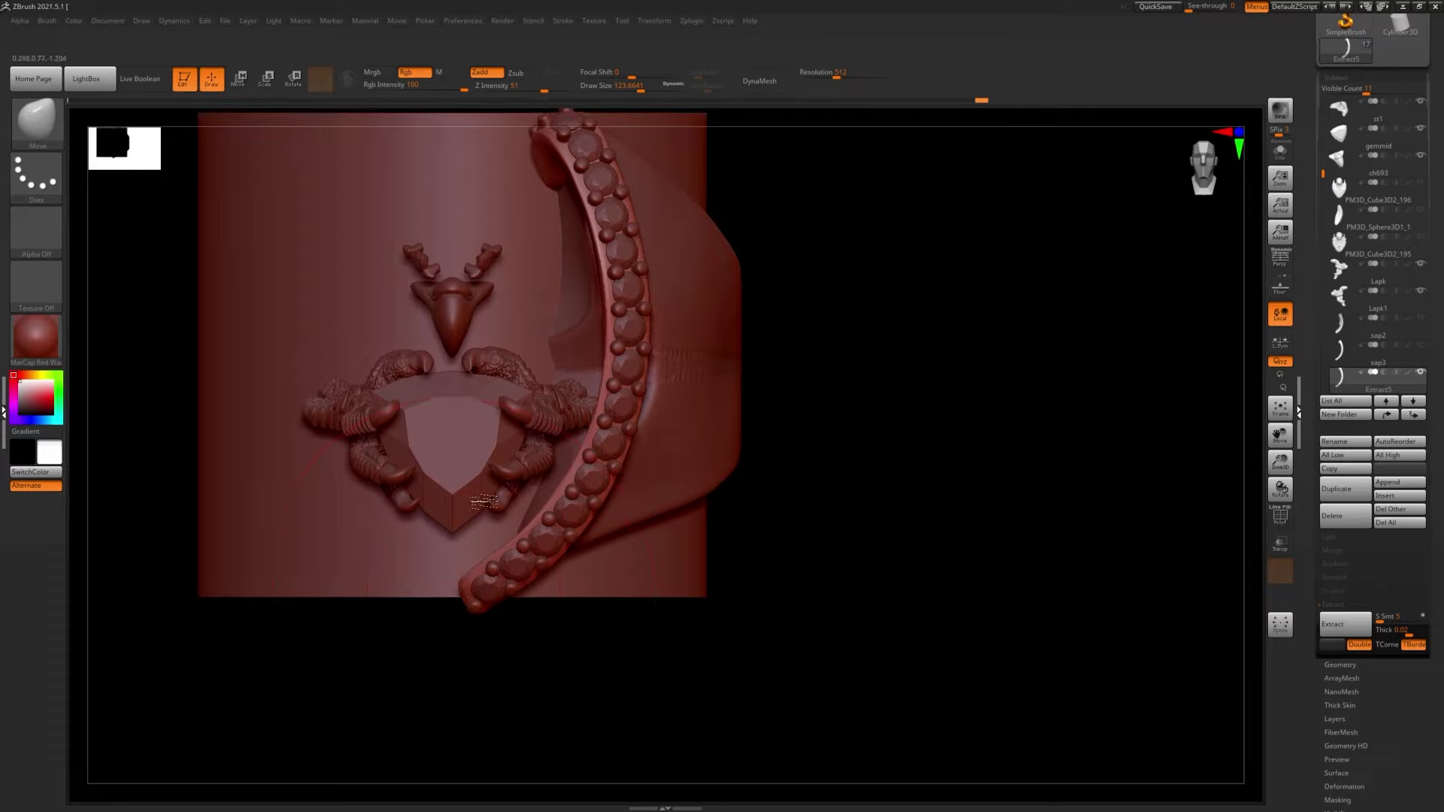
- Switch to the Move brush and select the Extract5 piece near the eagle emblem
{"action": "key", "text": "b"}
{"action": "key", "text": "m"}
{"action": "key", "text": "v"}
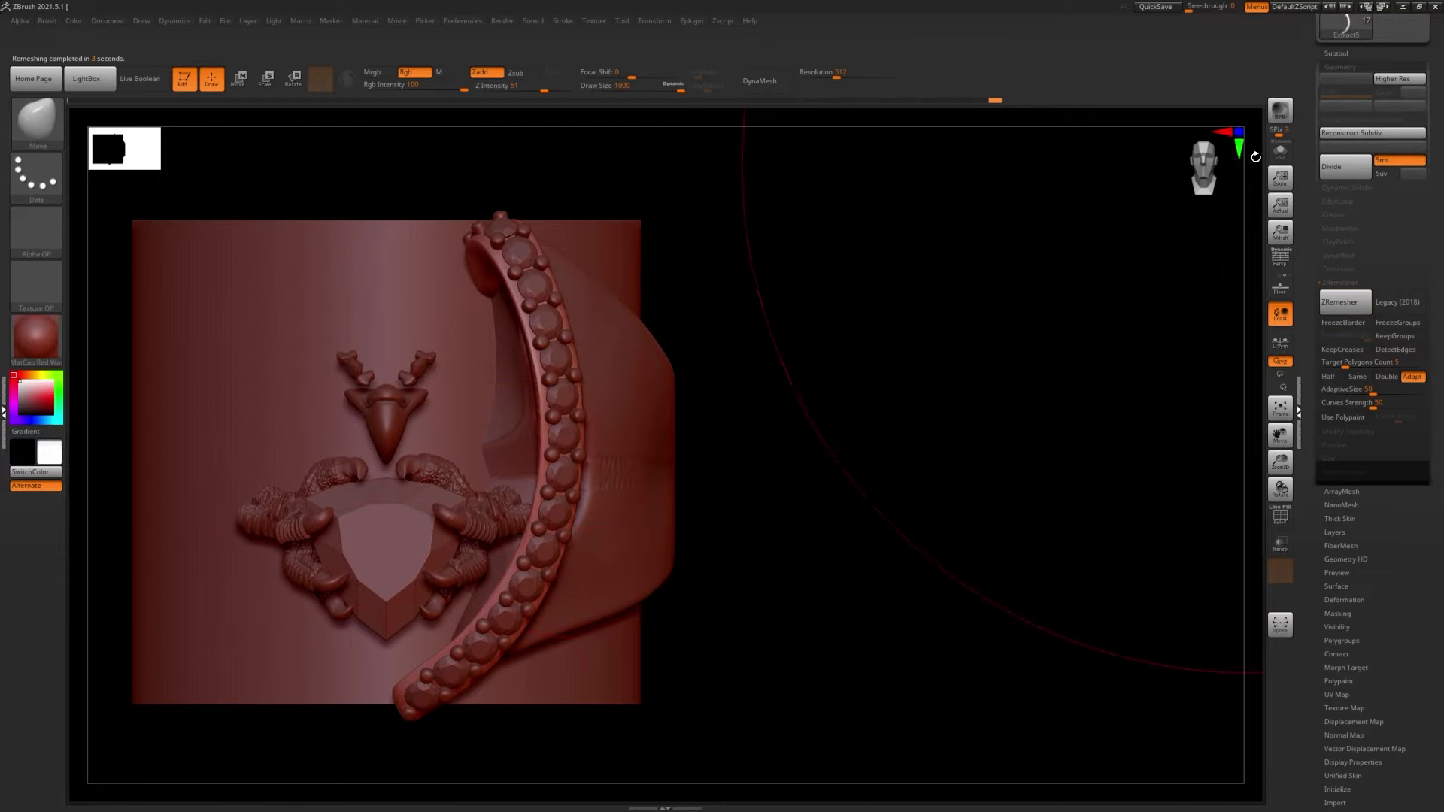
{"action": "right_click_drag", "start_coordinate": [565, 334], "coordinate": [720, 310], "text": "alt"}
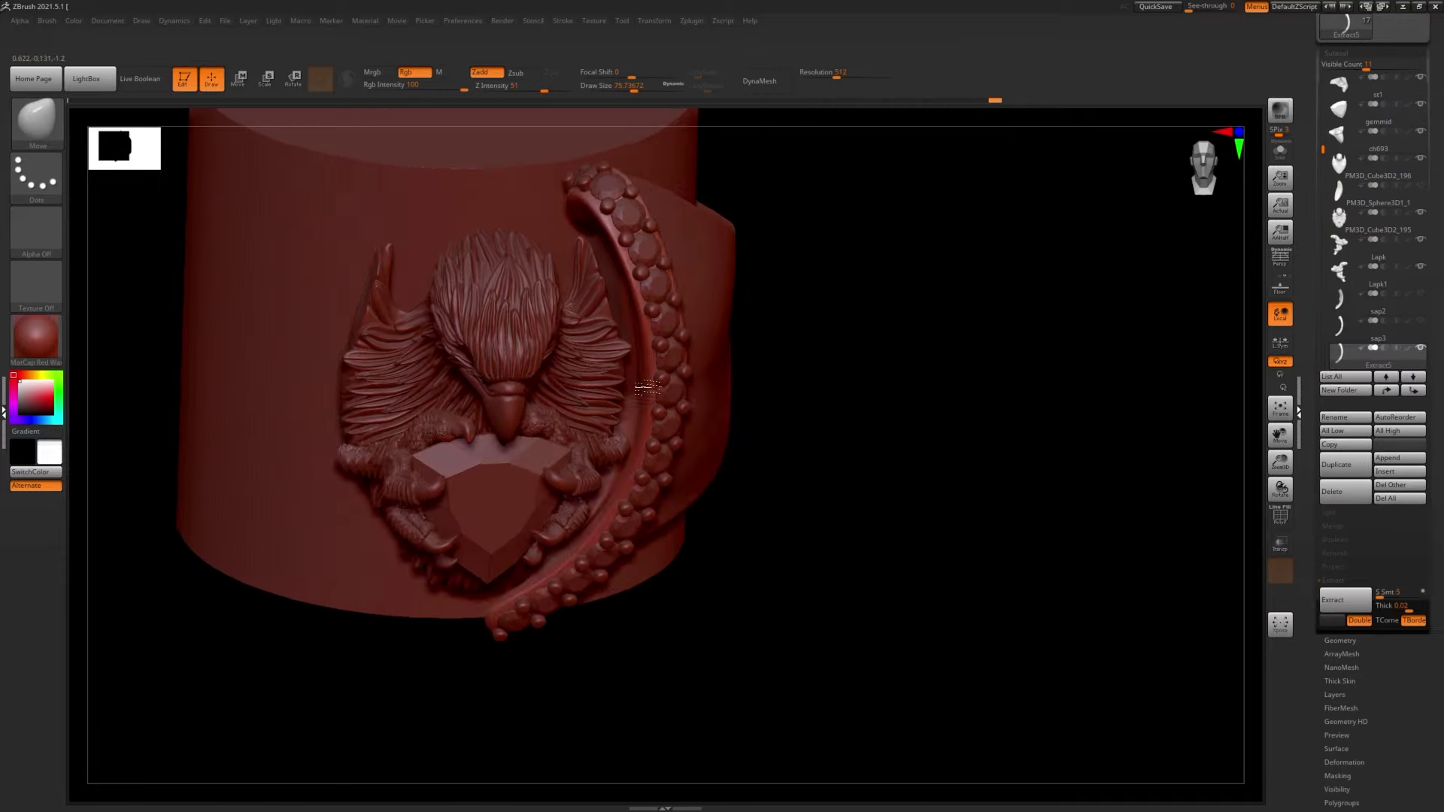
{"action": "mouse_move", "coordinate": [598, 338]}
{"action": "right_mouse_down"}
{"action": "mouse_move", "coordinate": [597, 472]}
{"action": "mouse_move", "coordinate": [701, 409]}
{"action": "right_mouse_up"}
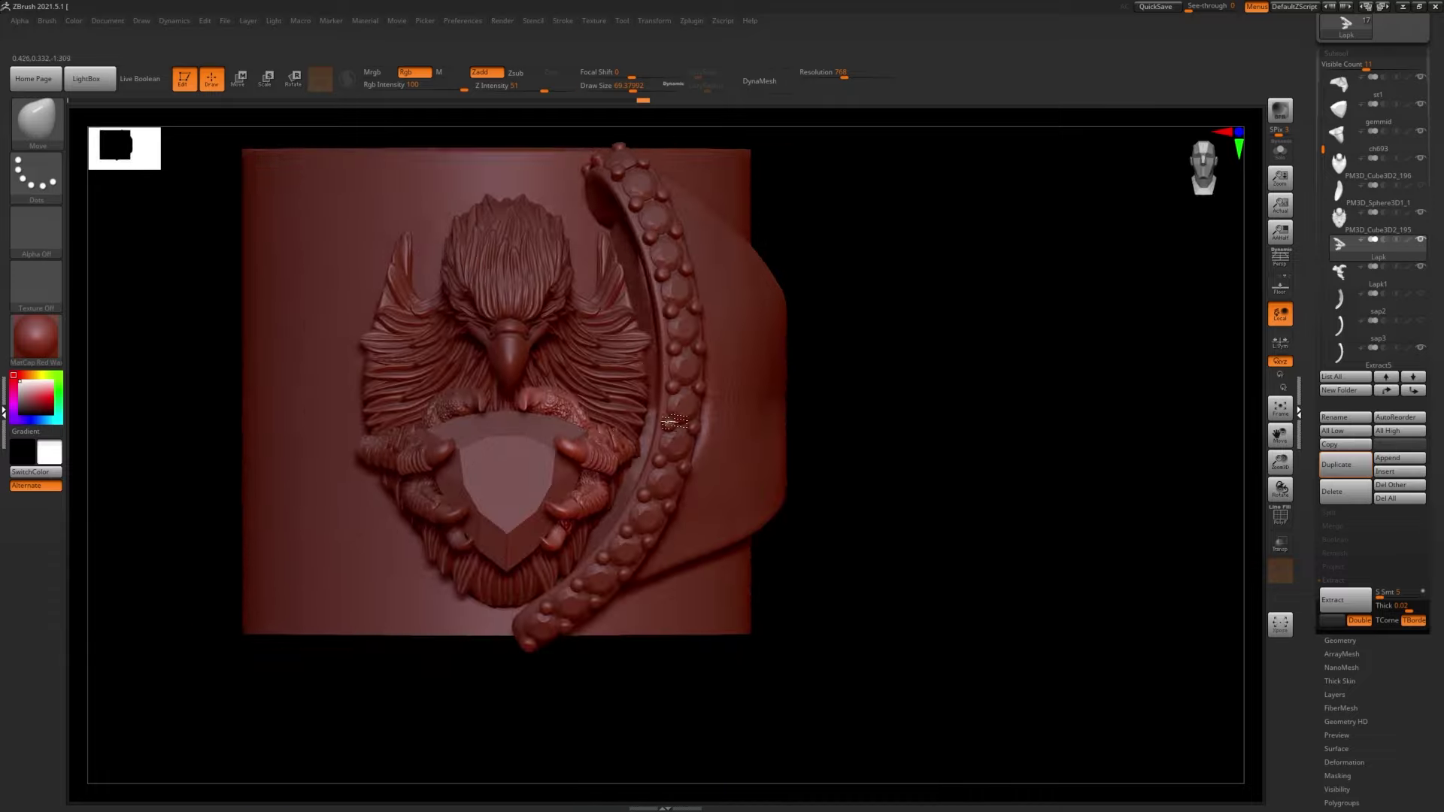
{"action": "left_click", "coordinate": [700, 409], "text": "alt"}
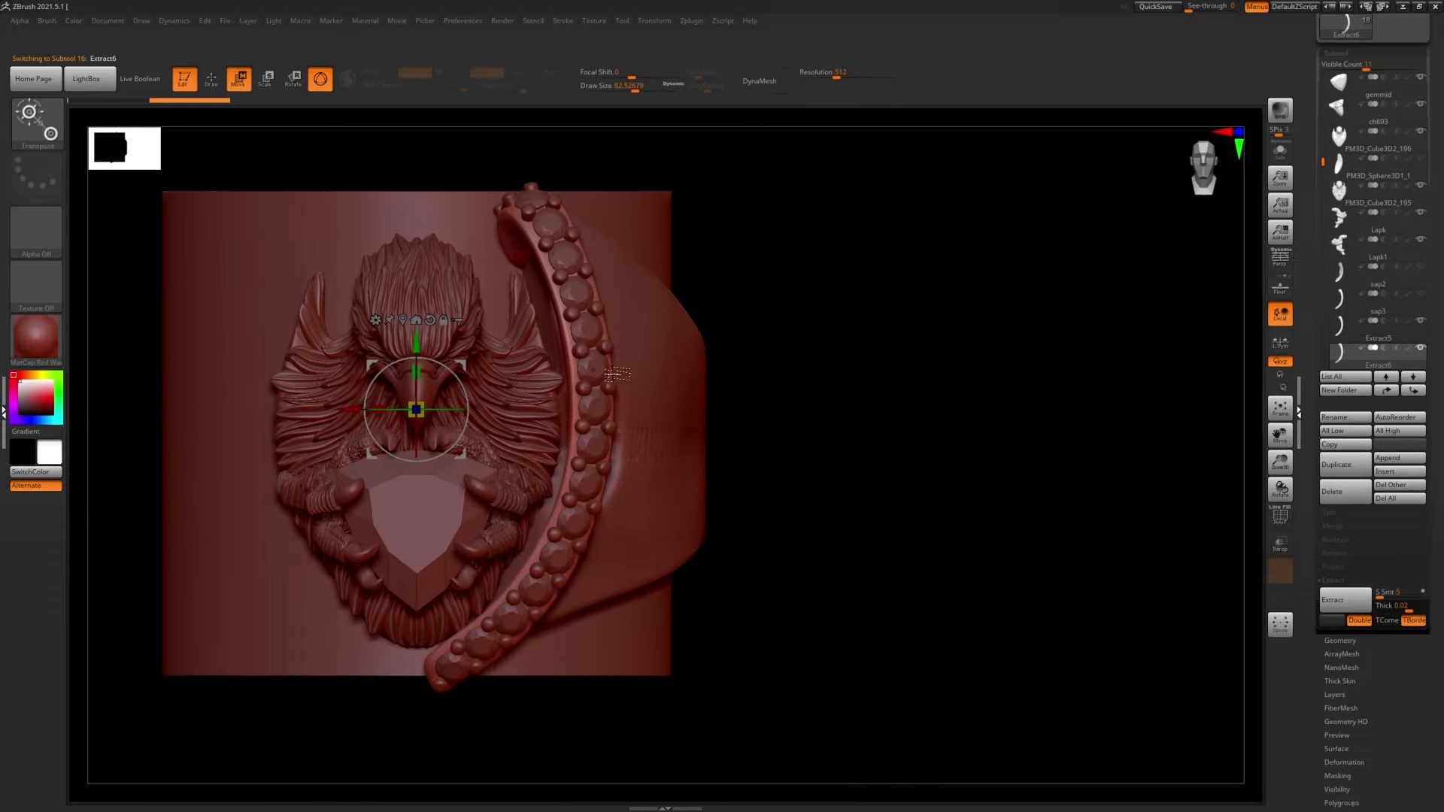
{"action": "key", "text": "q"}
{"action": "mouse_move", "coordinate": [617, 374]}
{"action": "right_mouse_down"}
{"action": "mouse_move", "coordinate": [680, 367]}
{"action": "mouse_move", "coordinate": [826, 471]}
{"action": "mouse_move", "coordinate": [710, 322]}
{"action": "mouse_move", "coordinate": [808, 311]}
{"action": "right_mouse_up"}
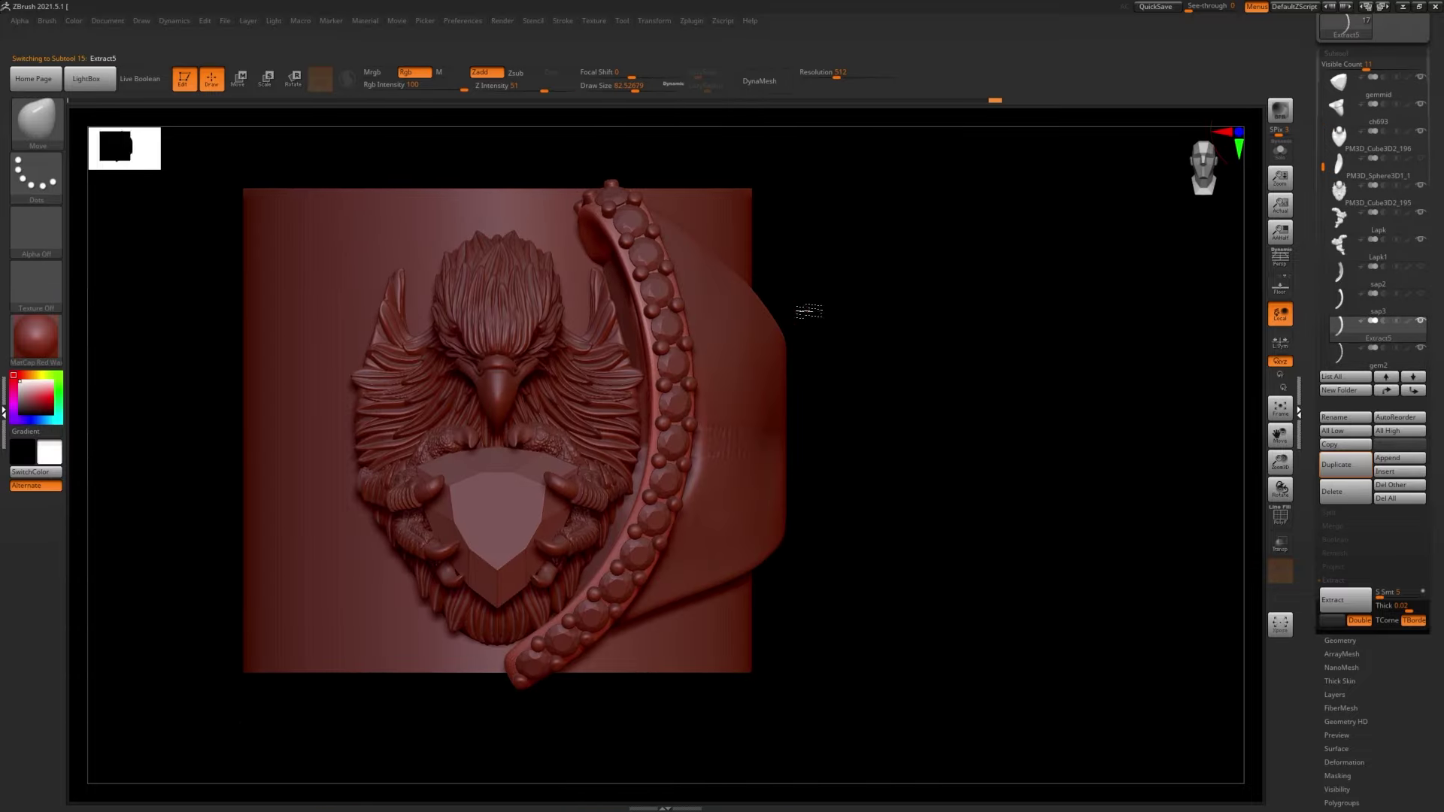
- Save the ring tool file and make CurveTube the active brush
{"action": "key", "text": "ctrl+s"}
{"action": "key", "text": "Return"}
{"action": "key", "text": "b"}
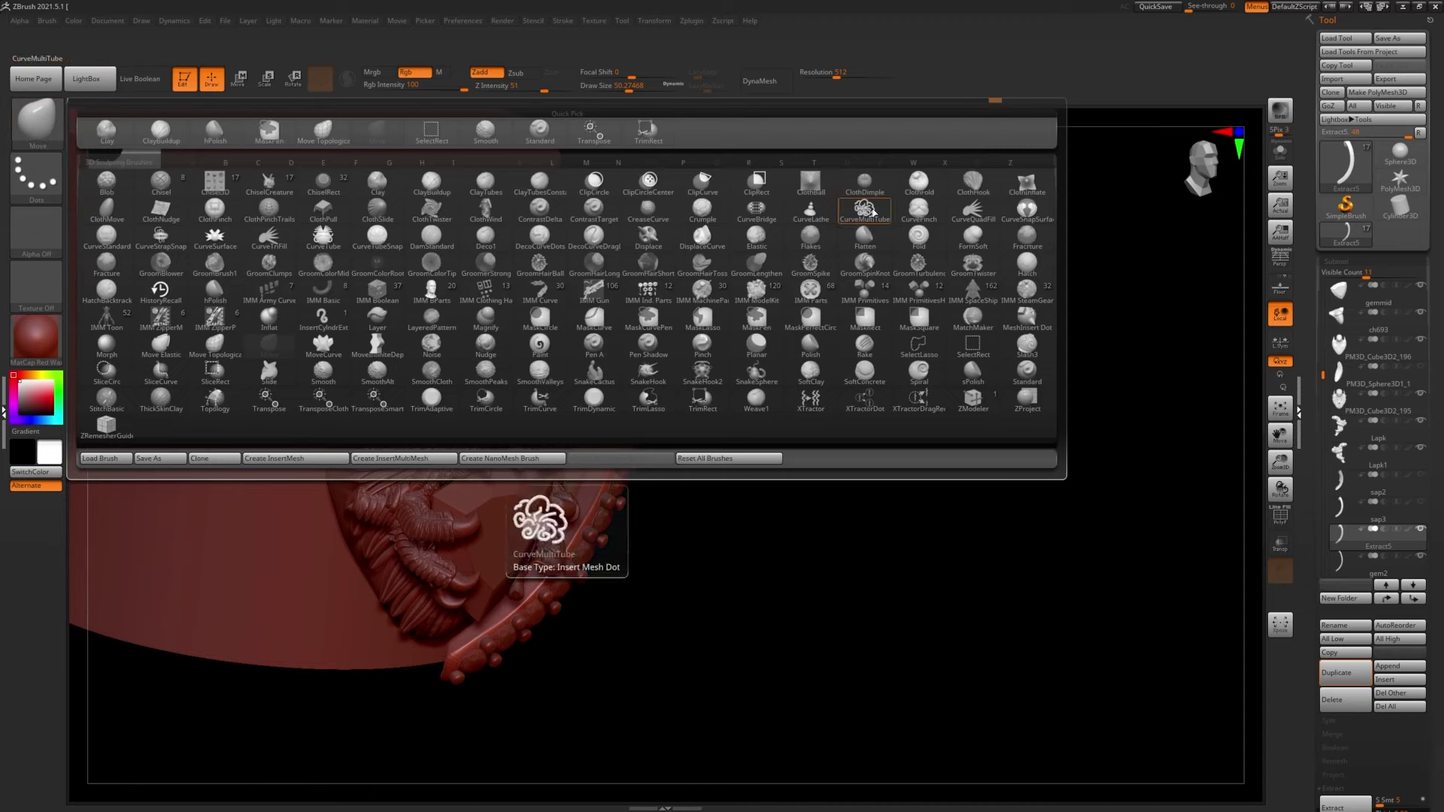
{"action": "key", "text": "c"}
{"action": "key", "text": "t"}
{"action": "key", "text": "ctrl+s"}
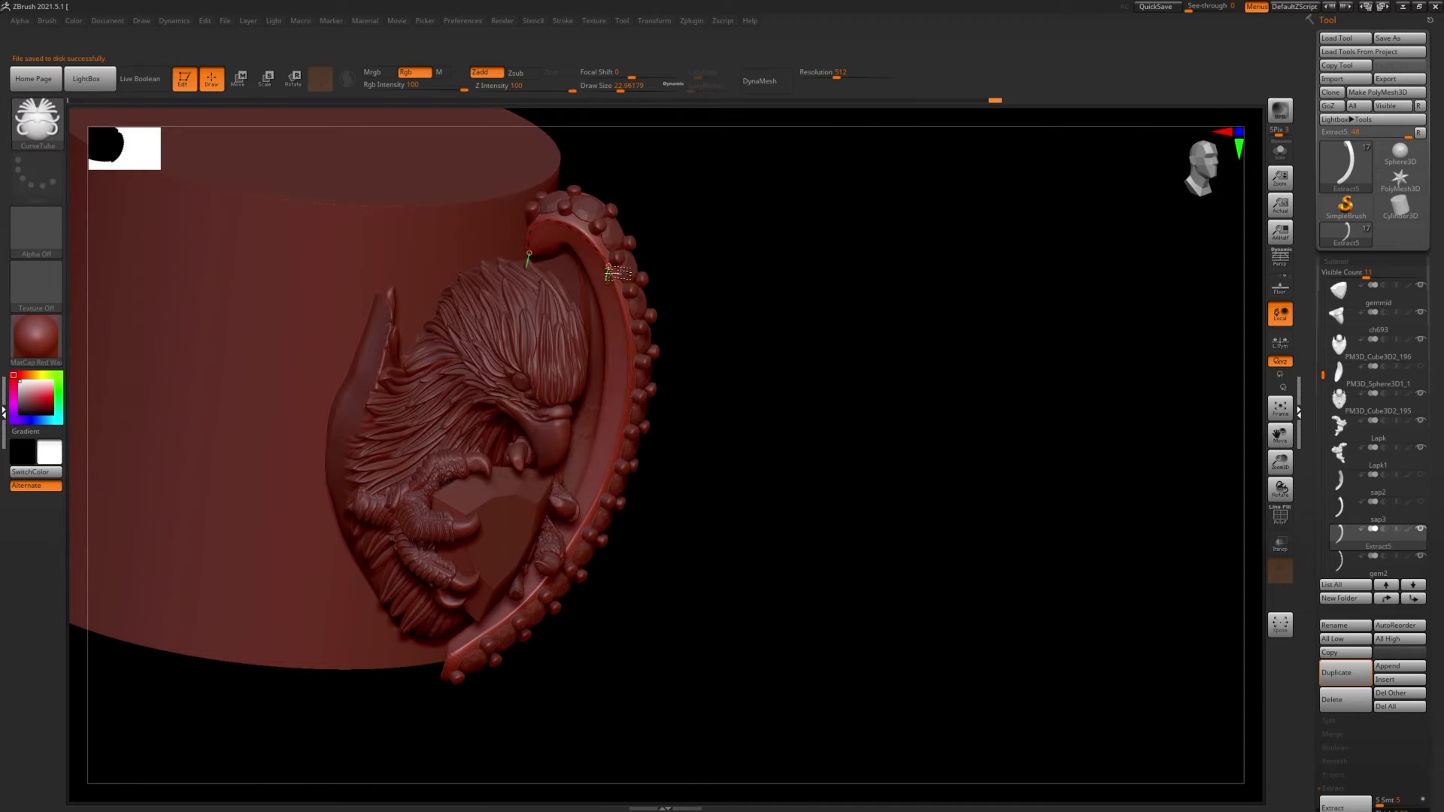
- Create the Extract6_1 band copy and check its placement from several angles
{"action": "mouse_move", "coordinate": [496, 634]}
{"action": "right_mouse_down"}
{"action": "mouse_move", "coordinate": [579, 369]}
{"action": "mouse_move", "coordinate": [476, 416]}
{"action": "mouse_move", "coordinate": [426, 496]}
{"action": "mouse_move", "coordinate": [435, 444]}
{"action": "mouse_move", "coordinate": [501, 426]}
{"action": "mouse_move", "coordinate": [424, 419]}
{"action": "mouse_move", "coordinate": [361, 483]}
{"action": "right_mouse_up"}
{"action": "key", "text": "s"}
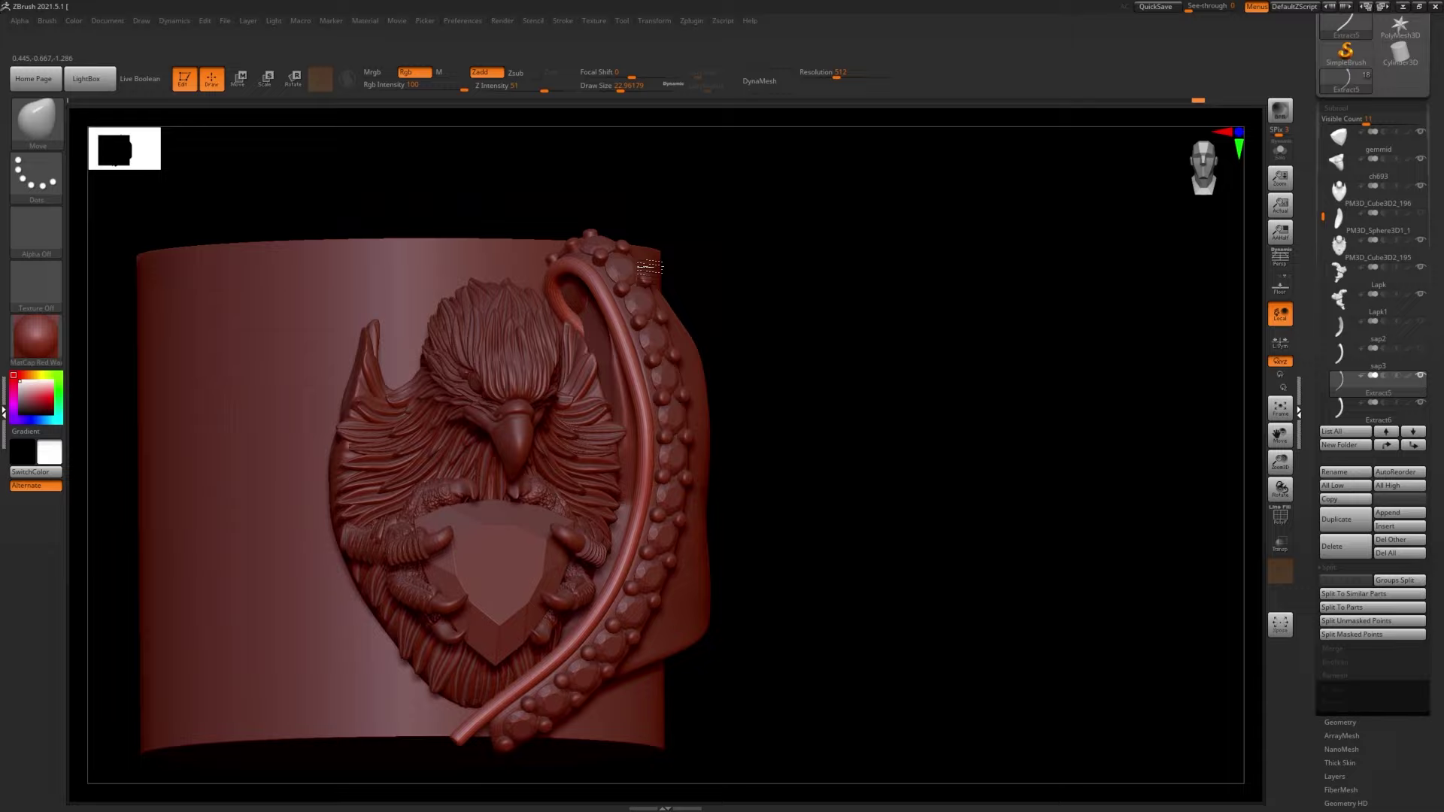
{"action": "right_click_drag", "start_coordinate": [413, 204], "coordinate": [679, 282]}
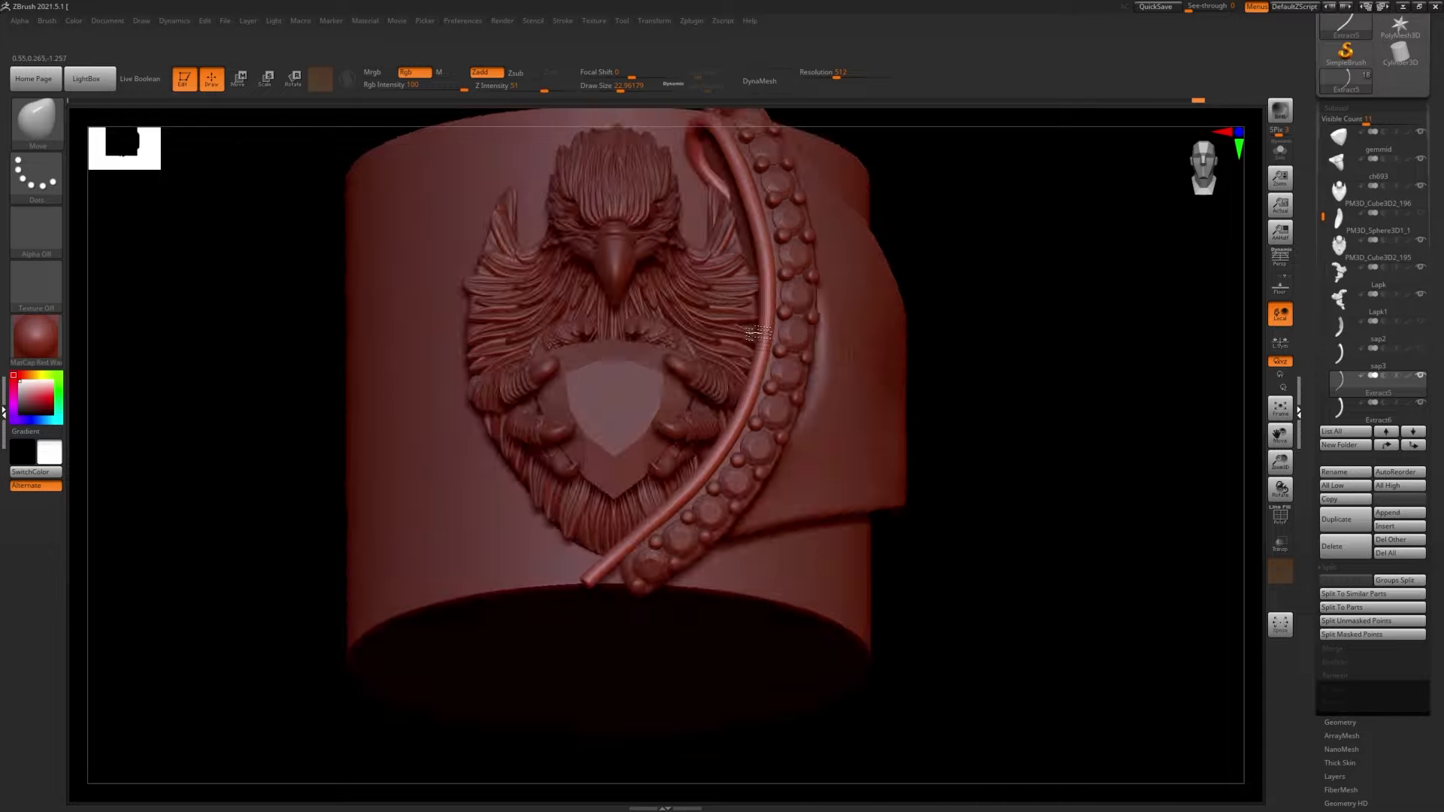
{"action": "left_click", "coordinate": [679, 282], "text": "alt"}
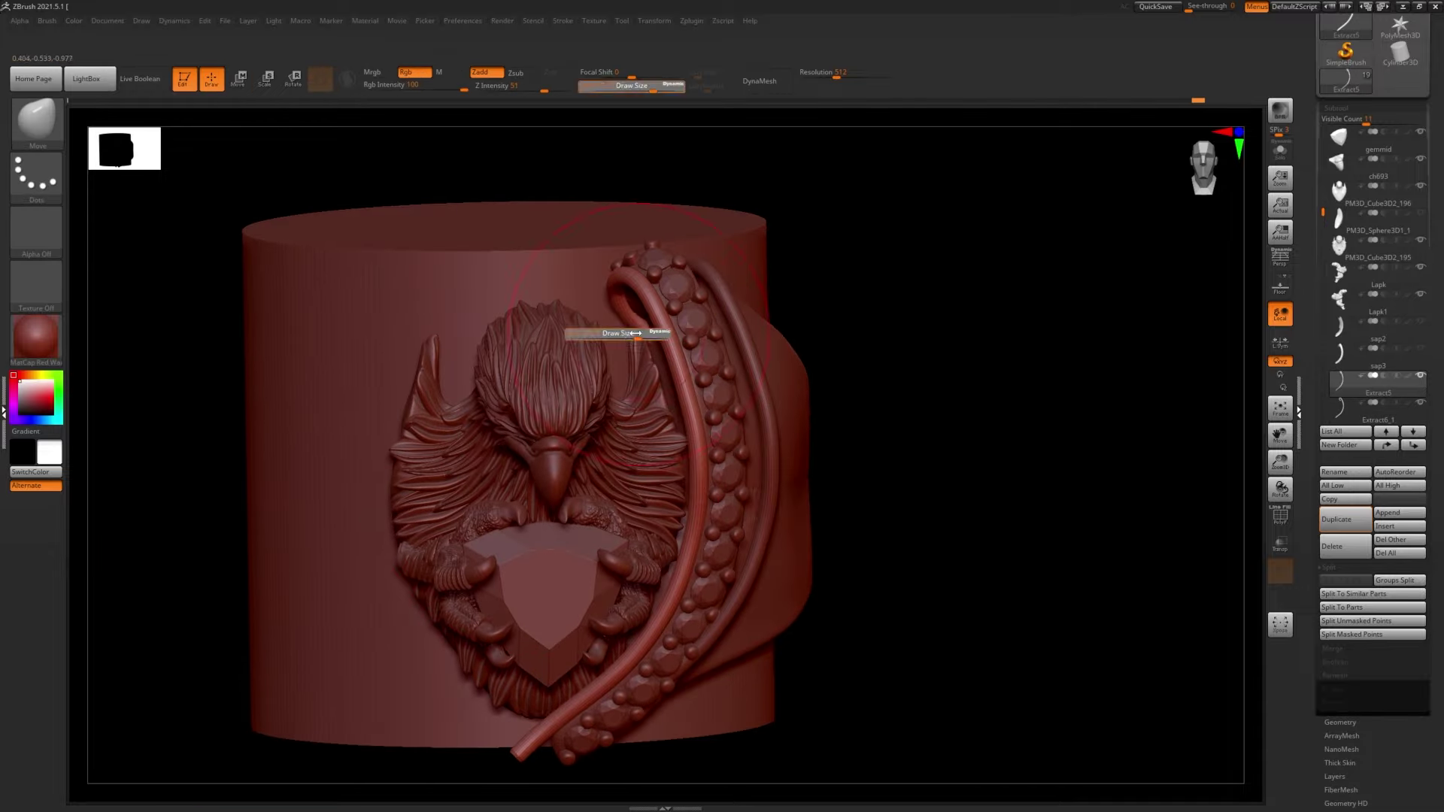
{"action": "mouse_move", "coordinate": [636, 333]}
{"action": "right_mouse_down"}
{"action": "mouse_move", "coordinate": [832, 430]}
{"action": "mouse_move", "coordinate": [676, 369]}
{"action": "right_mouse_up"}
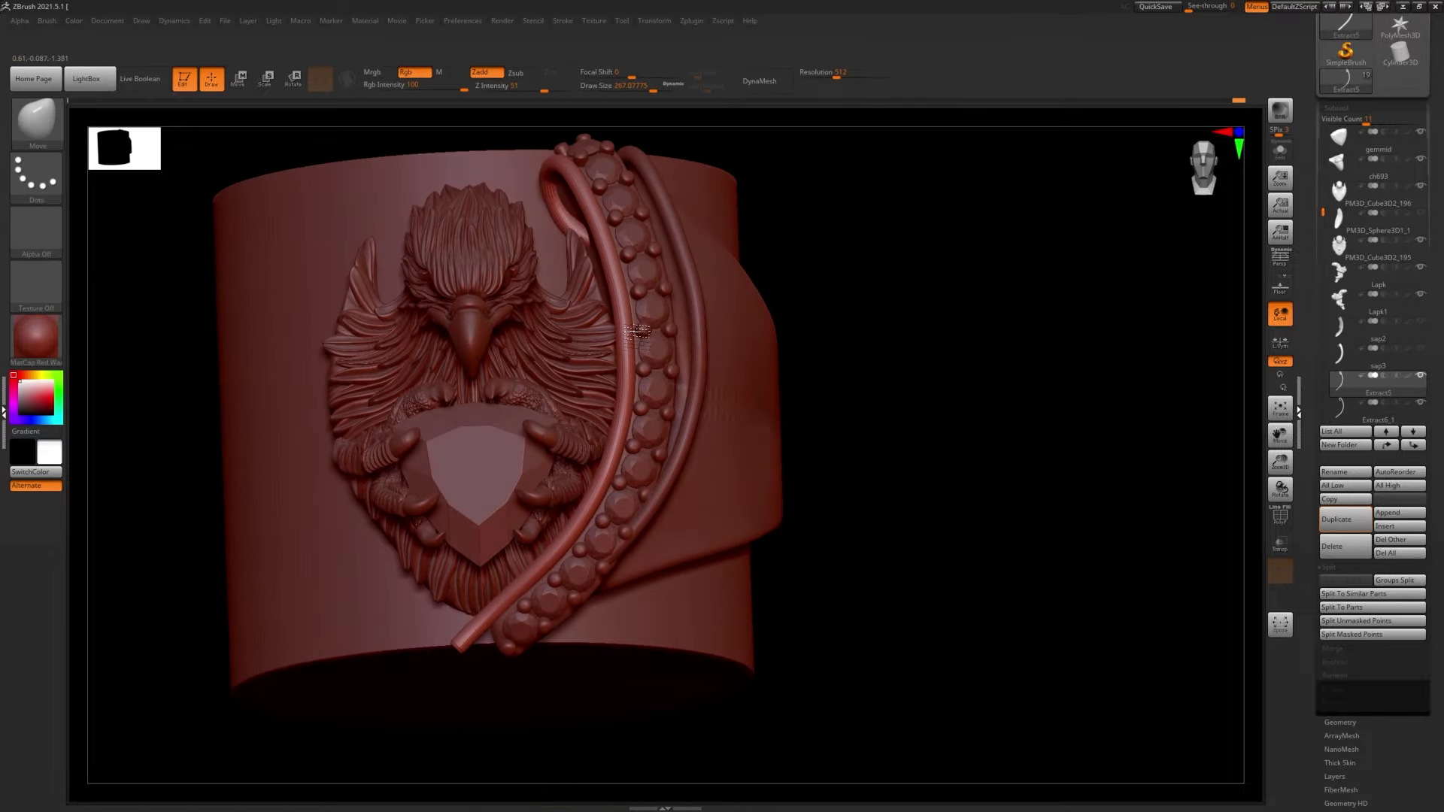
{"action": "mouse_move", "coordinate": [575, 326]}
{"action": "right_mouse_down"}
{"action": "mouse_move", "coordinate": [548, 499]}
{"action": "mouse_move", "coordinate": [608, 497]}
{"action": "mouse_move", "coordinate": [542, 454]}
{"action": "mouse_move", "coordinate": [602, 501]}
{"action": "right_mouse_up"}
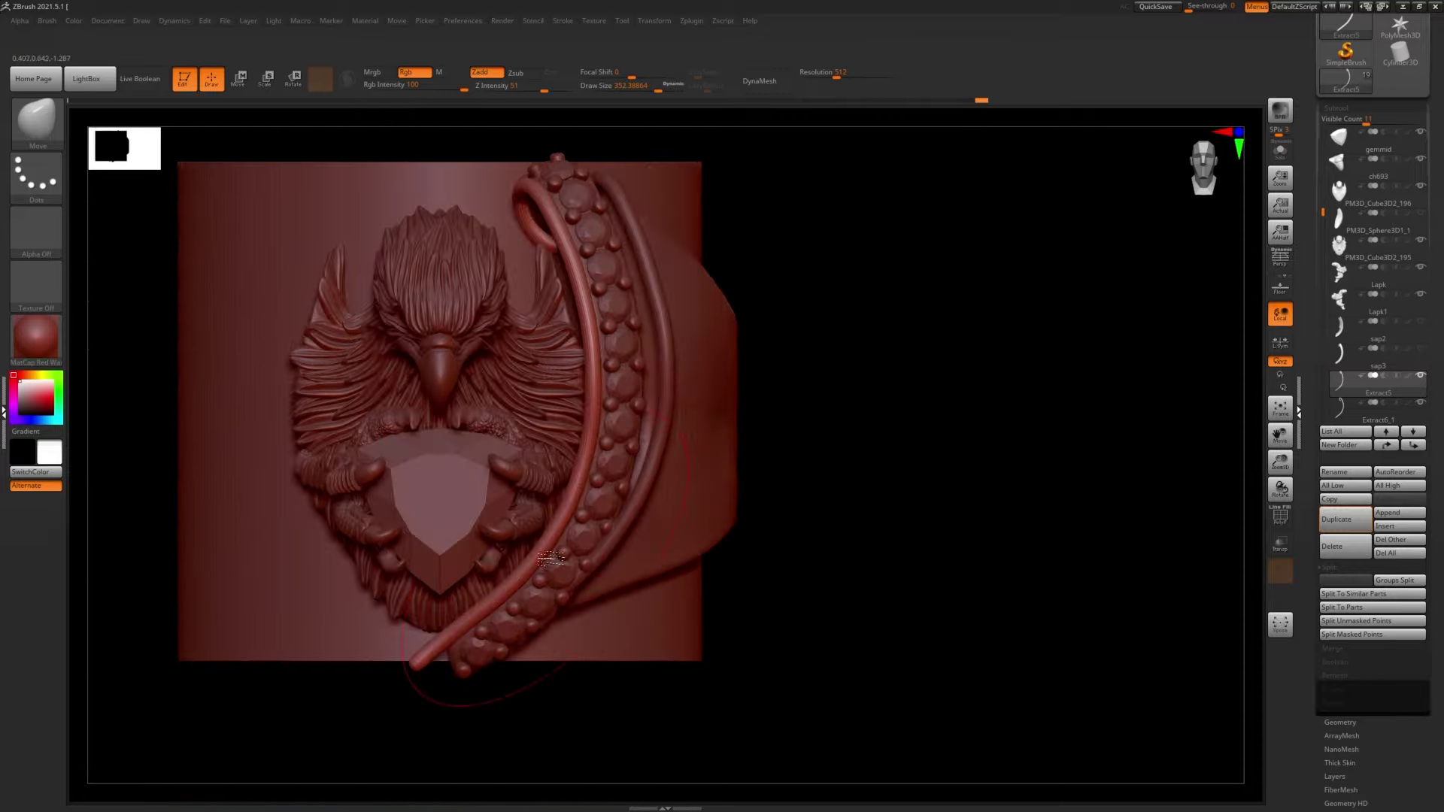
{"action": "mouse_move", "coordinate": [551, 558]}
{"action": "right_mouse_down"}
{"action": "mouse_move", "coordinate": [525, 502]}
{"action": "mouse_move", "coordinate": [606, 449]}
{"action": "mouse_move", "coordinate": [483, 426]}
{"action": "mouse_move", "coordinate": [527, 468]}
{"action": "right_mouse_up"}
{"action": "left_click", "coordinate": [605, 449], "text": "alt"}
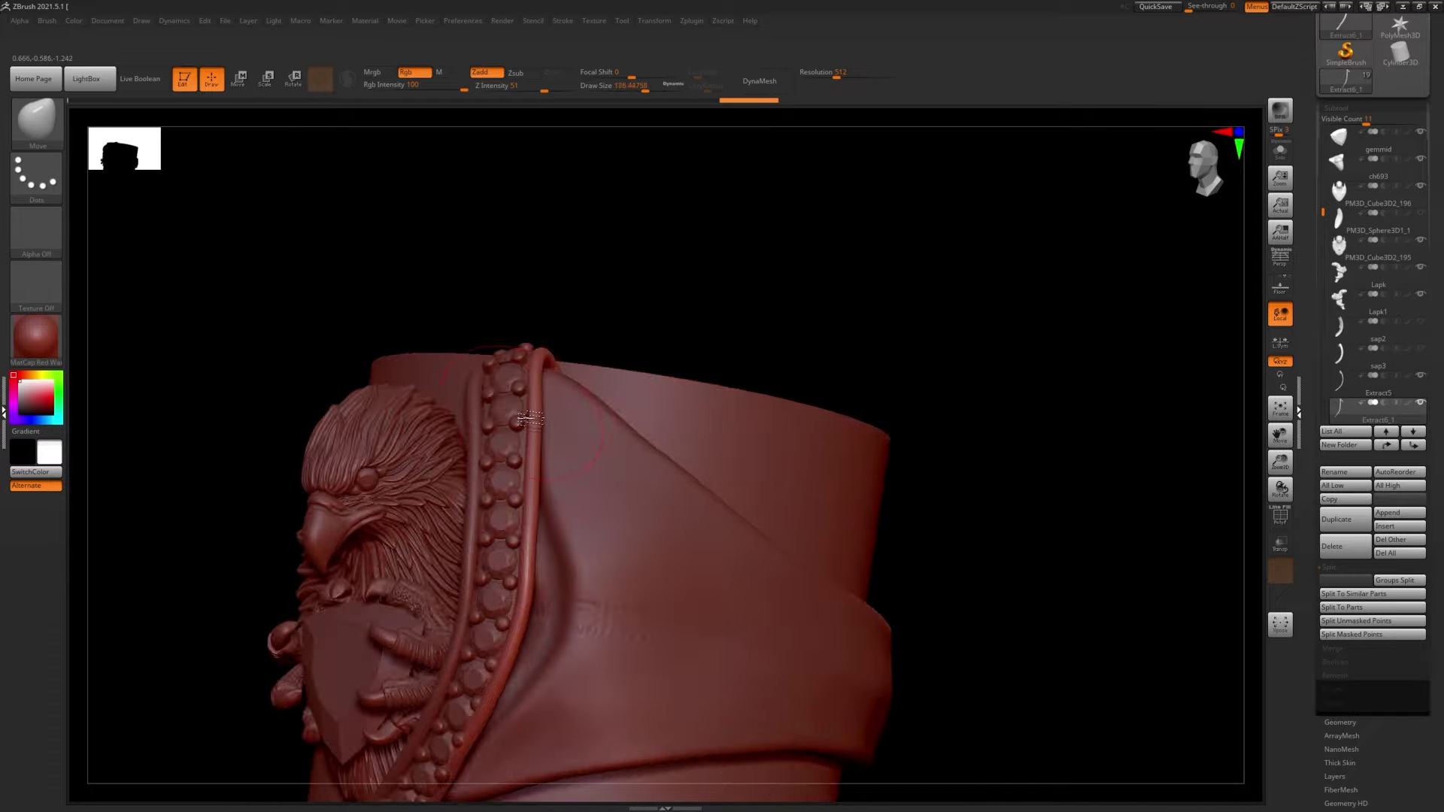
- Reposition the Extract6 band with the move gizmo and compare it against the other band copies
{"action": "mouse_move", "coordinate": [530, 419]}
{"action": "right_mouse_down"}
{"action": "mouse_move", "coordinate": [484, 470]}
{"action": "mouse_move", "coordinate": [547, 496]}
{"action": "mouse_move", "coordinate": [588, 269]}
{"action": "right_mouse_up"}
{"action": "key", "text": "w"}
{"action": "left_click", "coordinate": [589, 269], "text": "alt"}
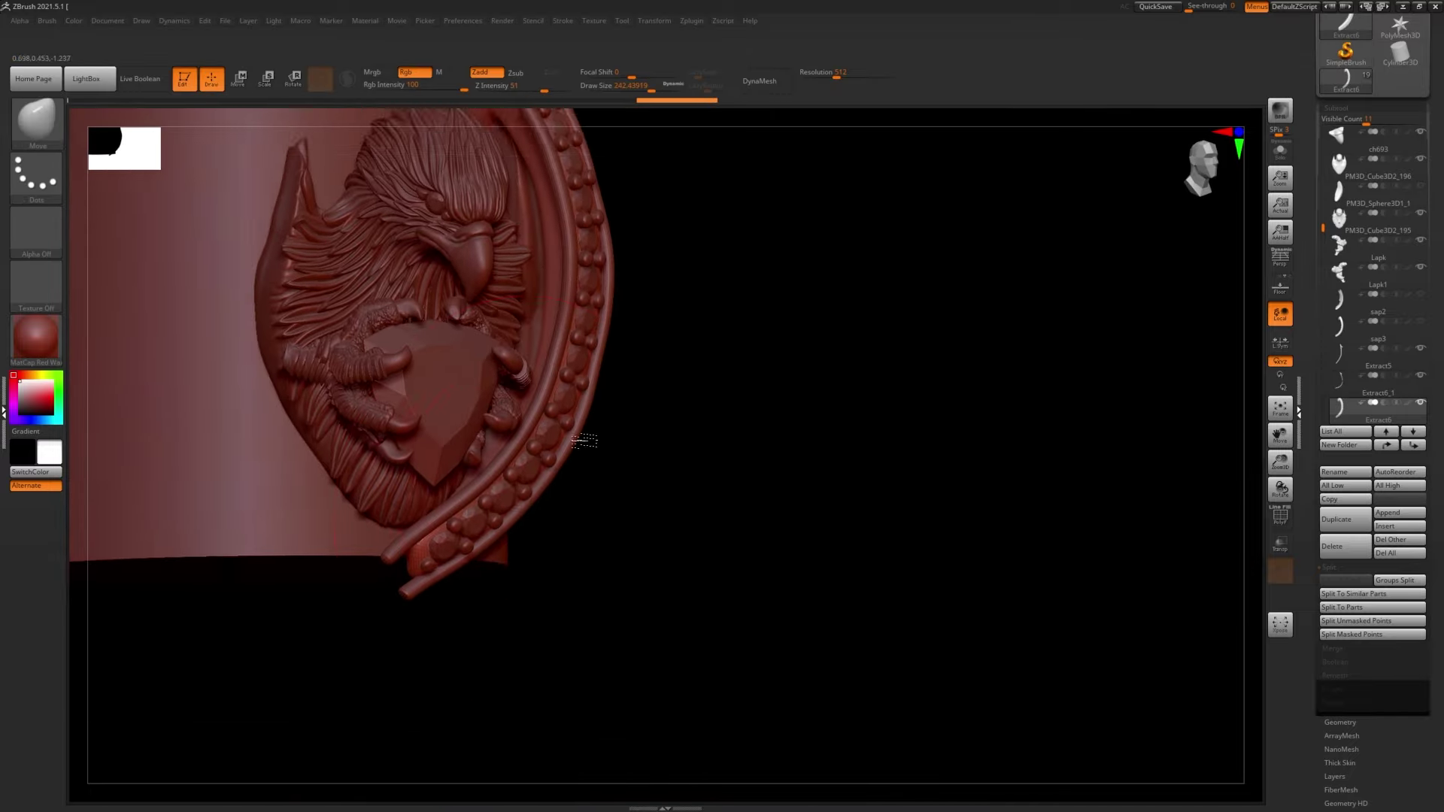
{"action": "right_click_drag", "start_coordinate": [585, 441], "coordinate": [471, 319]}
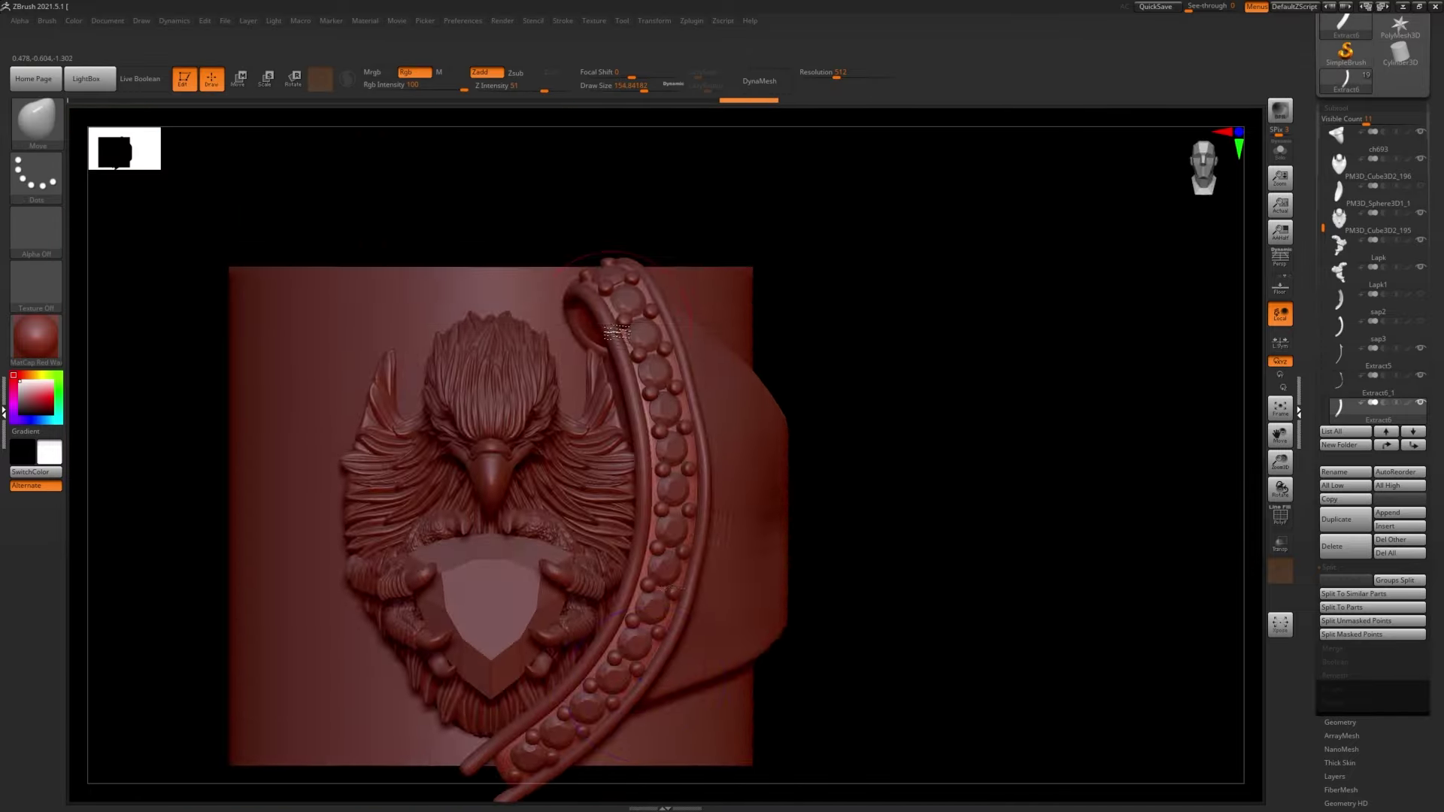
{"action": "mouse_move", "coordinate": [615, 331]}
{"action": "right_mouse_down"}
{"action": "mouse_move", "coordinate": [635, 496]}
{"action": "mouse_move", "coordinate": [564, 308]}
{"action": "mouse_move", "coordinate": [594, 376]}
{"action": "mouse_move", "coordinate": [579, 320]}
{"action": "mouse_move", "coordinate": [626, 276]}
{"action": "mouse_move", "coordinate": [639, 376]}
{"action": "mouse_move", "coordinate": [602, 422]}
{"action": "mouse_move", "coordinate": [564, 594]}
{"action": "mouse_move", "coordinate": [553, 344]}
{"action": "mouse_move", "coordinate": [522, 474]}
{"action": "mouse_move", "coordinate": [545, 431]}
{"action": "mouse_move", "coordinate": [538, 310]}
{"action": "mouse_move", "coordinate": [555, 454]}
{"action": "right_mouse_up"}
{"action": "key", "text": "s"}
{"action": "left_click", "coordinate": [550, 347], "text": "alt"}
{"action": "left_click", "coordinate": [555, 453], "text": "alt"}
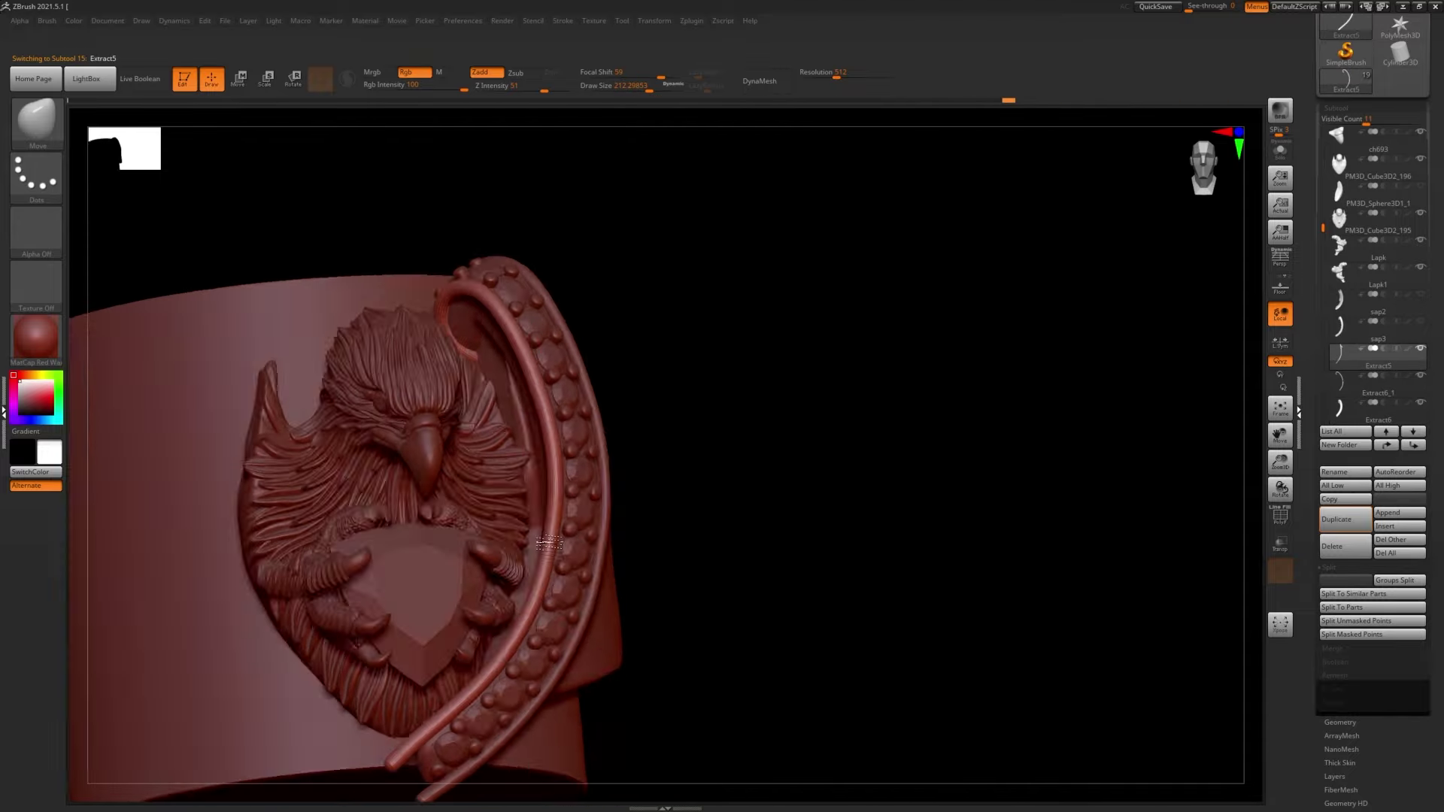
{"action": "right_click_drag", "start_coordinate": [549, 543], "coordinate": [611, 444]}
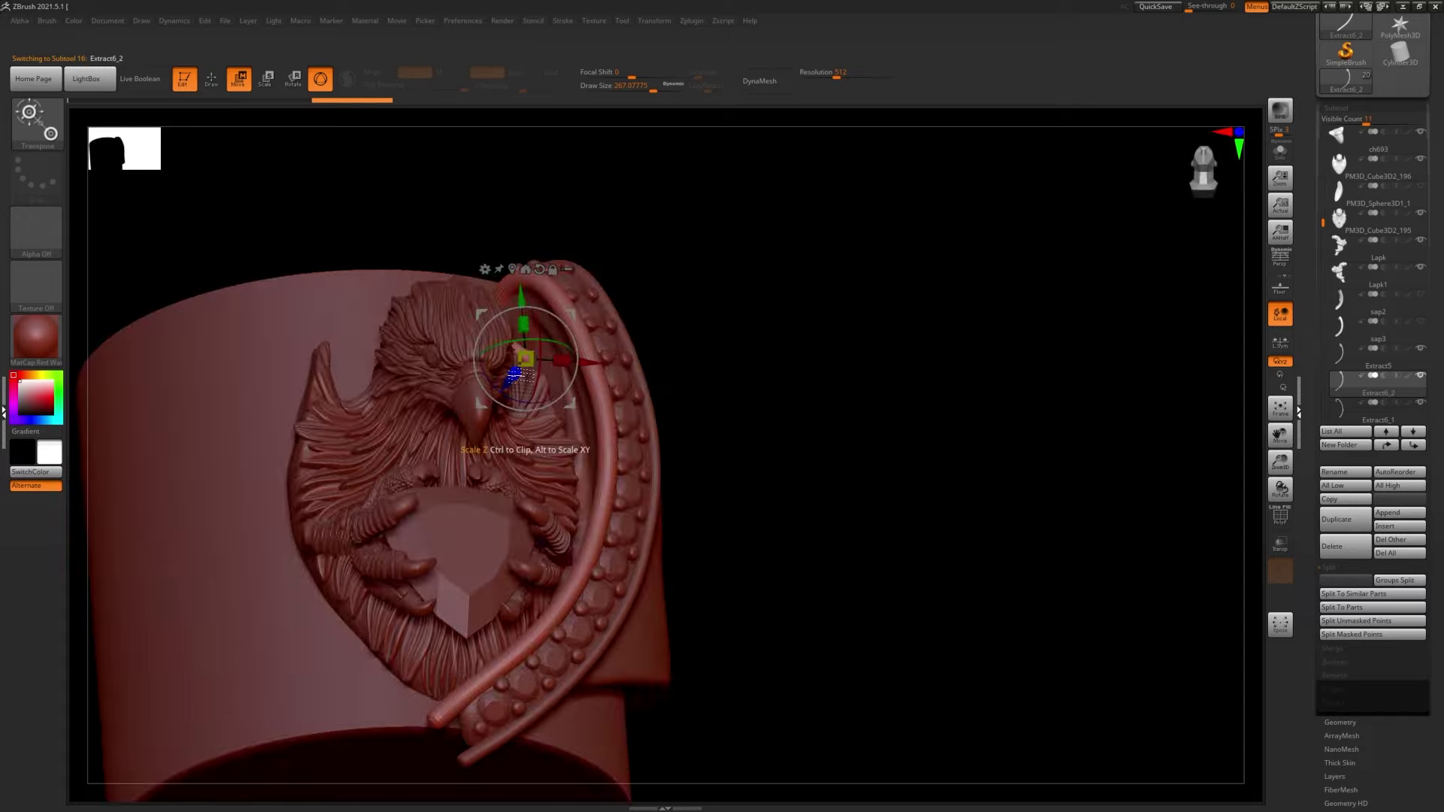
- Select the new Extract6_3 band copy and trigger the non-undoable operation warning
{"action": "key", "text": "q"}
{"action": "mouse_move", "coordinate": [519, 373]}
{"action": "right_mouse_down"}
{"action": "mouse_move", "coordinate": [587, 528]}
{"action": "mouse_move", "coordinate": [609, 489]}
{"action": "mouse_move", "coordinate": [521, 508]}
{"action": "mouse_move", "coordinate": [548, 503]}
{"action": "mouse_move", "coordinate": [549, 478]}
{"action": "mouse_move", "coordinate": [521, 310]}
{"action": "mouse_move", "coordinate": [464, 500]}
{"action": "mouse_move", "coordinate": [688, 395]}
{"action": "right_mouse_up"}
{"action": "left_click", "coordinate": [549, 478], "text": "alt"}
{"action": "key", "text": "w"}
{"action": "key", "text": "q"}
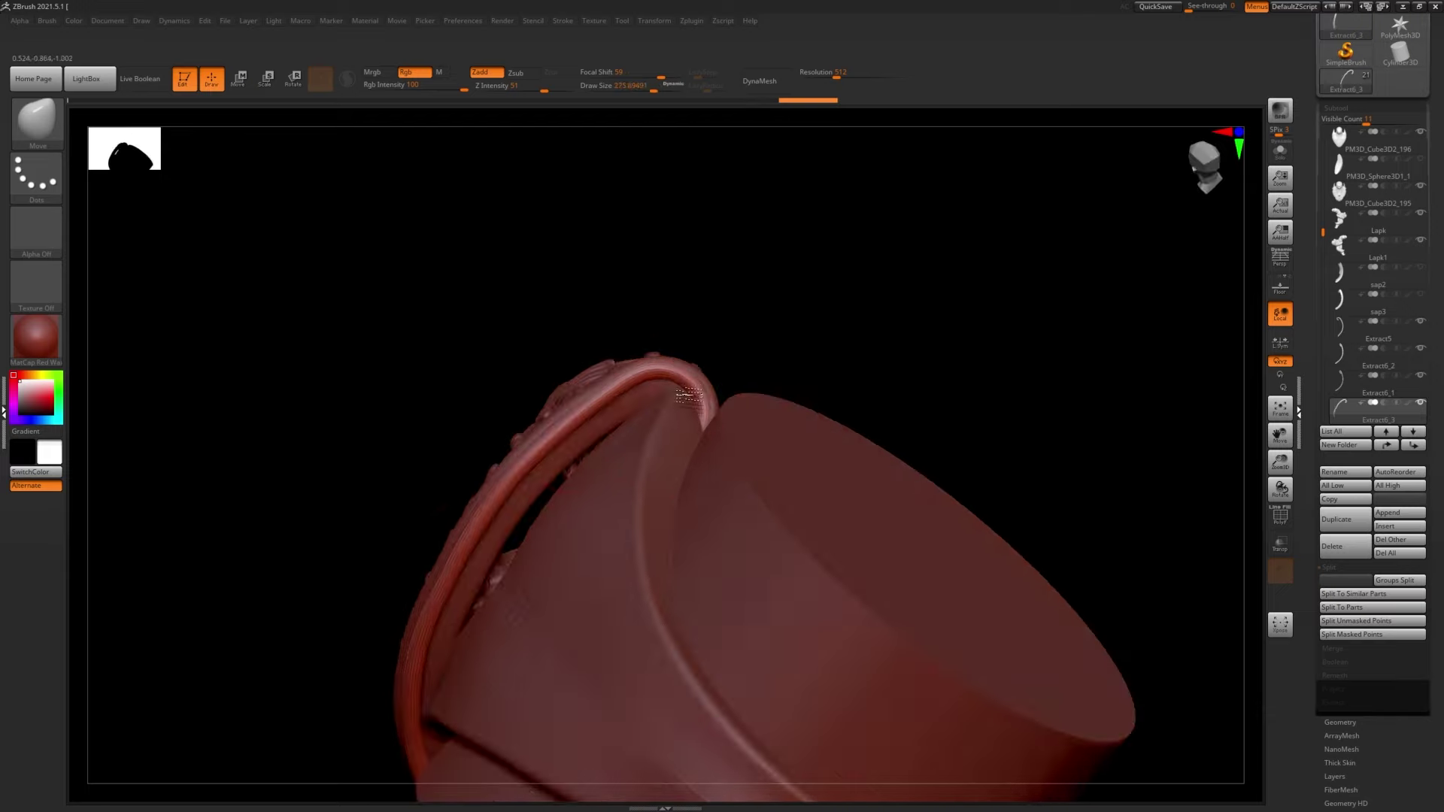
{"action": "mouse_move", "coordinate": [583, 393]}
{"action": "right_mouse_down"}
{"action": "mouse_move", "coordinate": [483, 387]}
{"action": "mouse_move", "coordinate": [435, 490]}
{"action": "mouse_move", "coordinate": [485, 472]}
{"action": "mouse_move", "coordinate": [451, 607]}
{"action": "mouse_move", "coordinate": [419, 612]}
{"action": "mouse_move", "coordinate": [500, 528]}
{"action": "mouse_move", "coordinate": [662, 451]}
{"action": "mouse_move", "coordinate": [1189, 376]}
{"action": "right_mouse_up"}
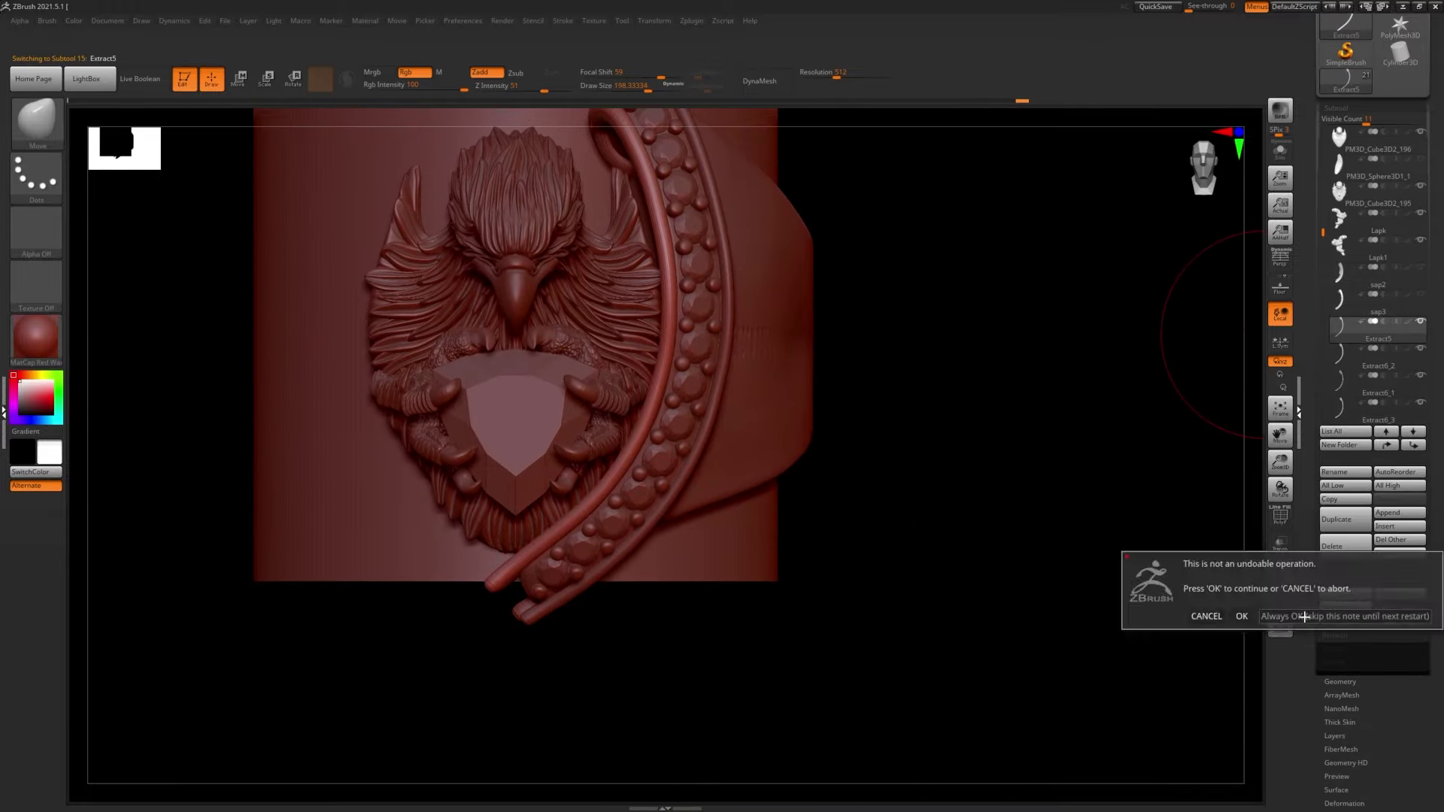
- Confirm the warning, ZRemesh the plain band and mirror it with Deformation > Mirror
{"action": "left_click", "coordinate": [1303, 617]}
{"action": "mouse_move", "coordinate": [734, 361]}
{"action": "right_mouse_down"}
{"action": "mouse_move", "coordinate": [967, 419]}
{"action": "mouse_move", "coordinate": [638, 330]}
{"action": "mouse_move", "coordinate": [617, 524]}
{"action": "mouse_move", "coordinate": [977, 436]}
{"action": "right_mouse_up"}
{"action": "left_click_drag", "start_coordinate": [1378, 795], "coordinate": [1377, 557]}
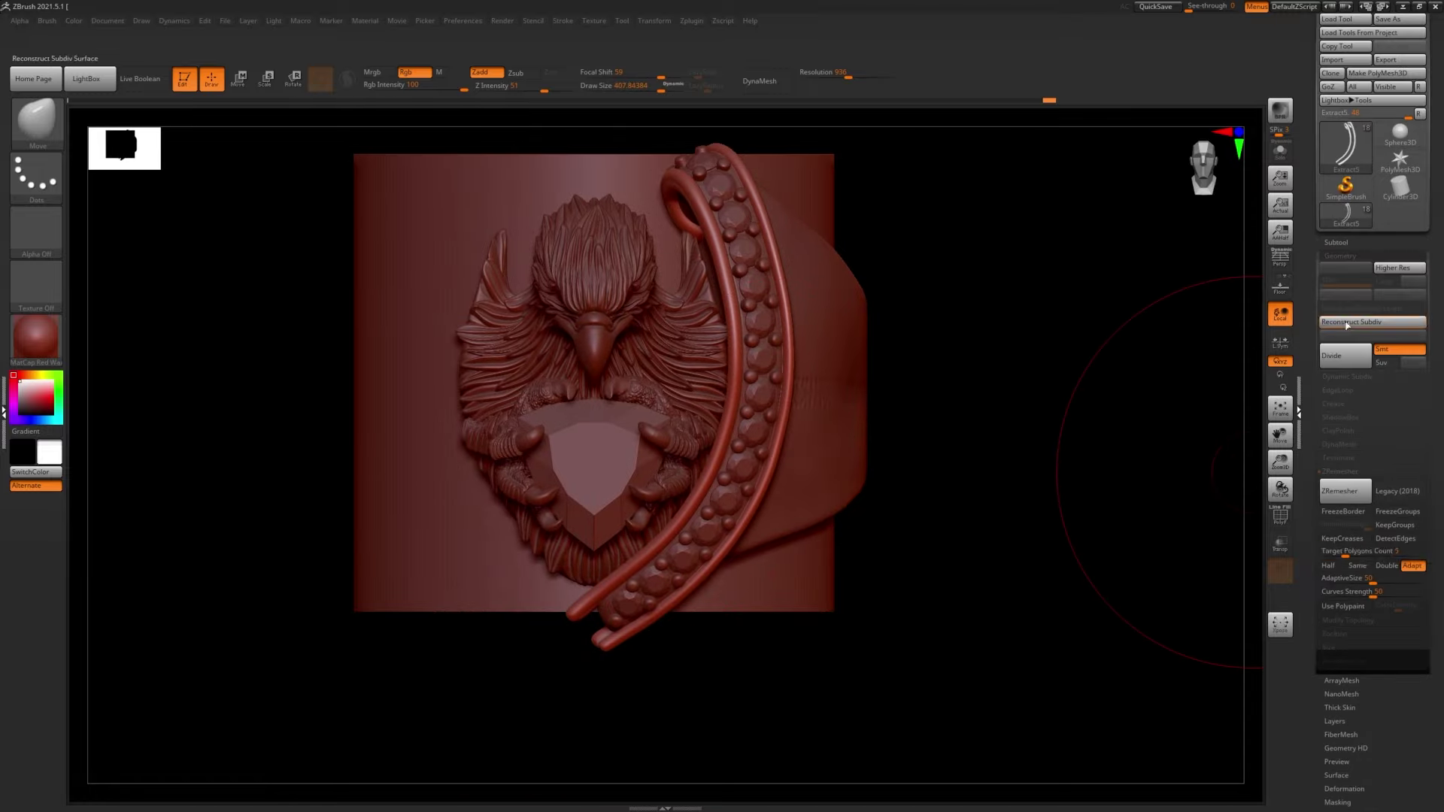
{"action": "mouse_move", "coordinate": [683, 363]}
{"action": "right_mouse_down"}
{"action": "mouse_move", "coordinate": [783, 413]}
{"action": "mouse_move", "coordinate": [725, 604]}
{"action": "mouse_move", "coordinate": [766, 530]}
{"action": "mouse_move", "coordinate": [612, 555]}
{"action": "mouse_move", "coordinate": [730, 516]}
{"action": "mouse_move", "coordinate": [979, 506]}
{"action": "right_mouse_up"}
{"action": "left_click", "coordinate": [1344, 789]}
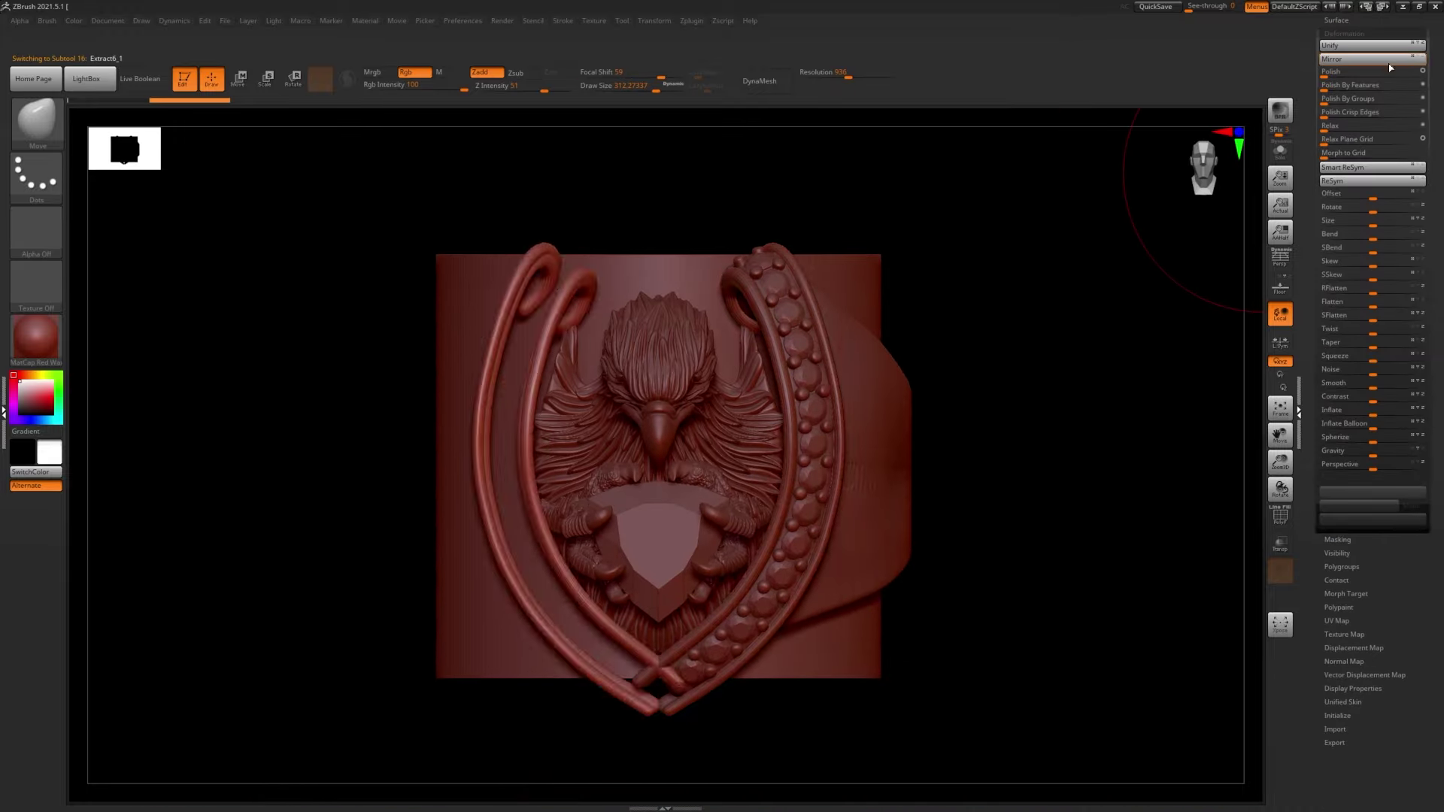
{"action": "mouse_move", "coordinate": [687, 630]}
{"action": "right_mouse_down", "text": "alt"}
{"action": "mouse_move", "coordinate": [740, 436]}
{"action": "mouse_move", "coordinate": [671, 576]}
{"action": "right_mouse_up", "text": "alt"}
{"action": "key", "text": "s"}
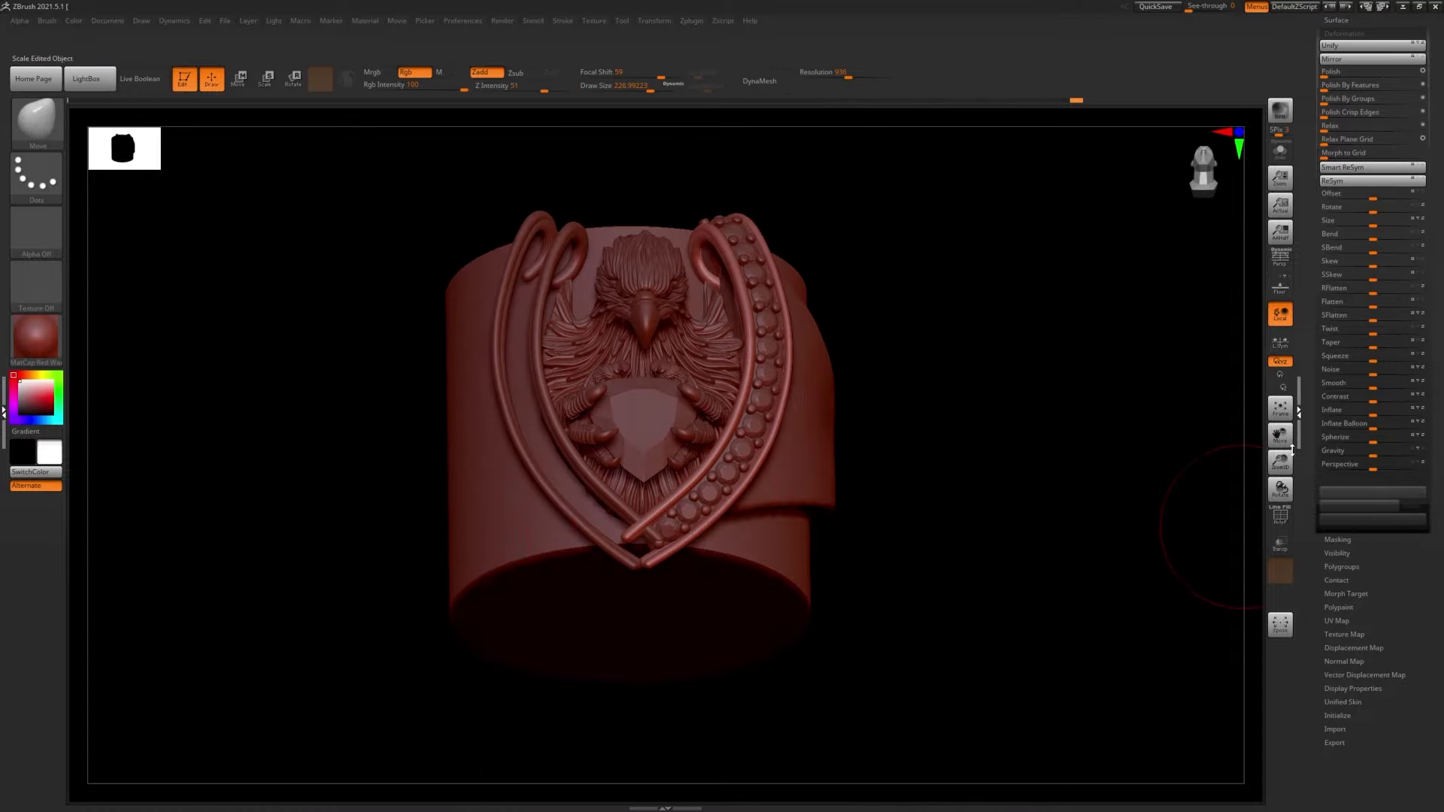
{"action": "right_click_drag", "start_coordinate": [978, 451], "coordinate": [752, 339]}
- Append a Cube3D subtool and line it up with the band junction below the gem
{"action": "key", "text": "w"}
{"action": "left_click", "coordinate": [707, 410], "text": "alt"}
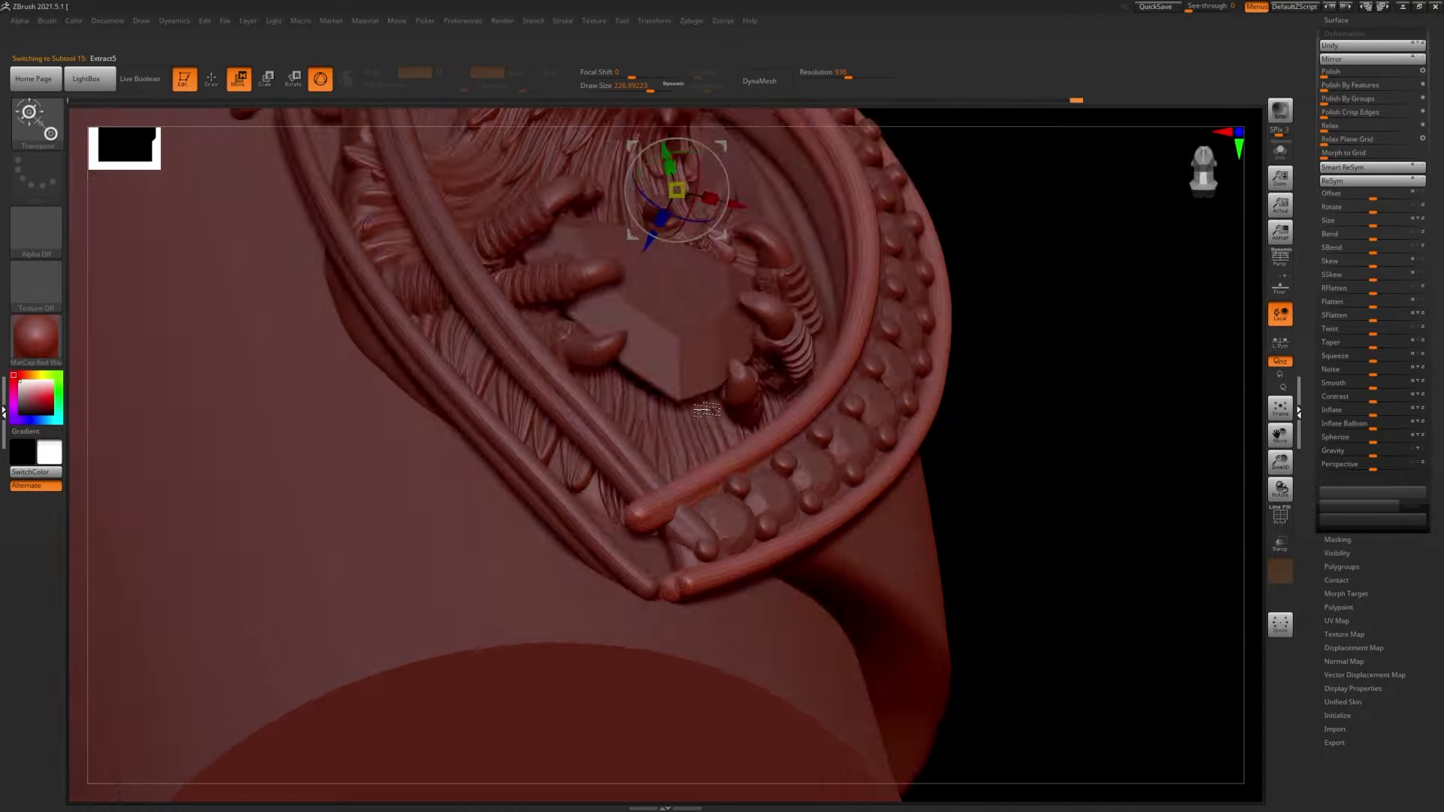
{"action": "key", "text": "q"}
{"action": "right_click_drag", "start_coordinate": [707, 409], "coordinate": [742, 553]}
{"action": "left_click", "coordinate": [1388, 539]}
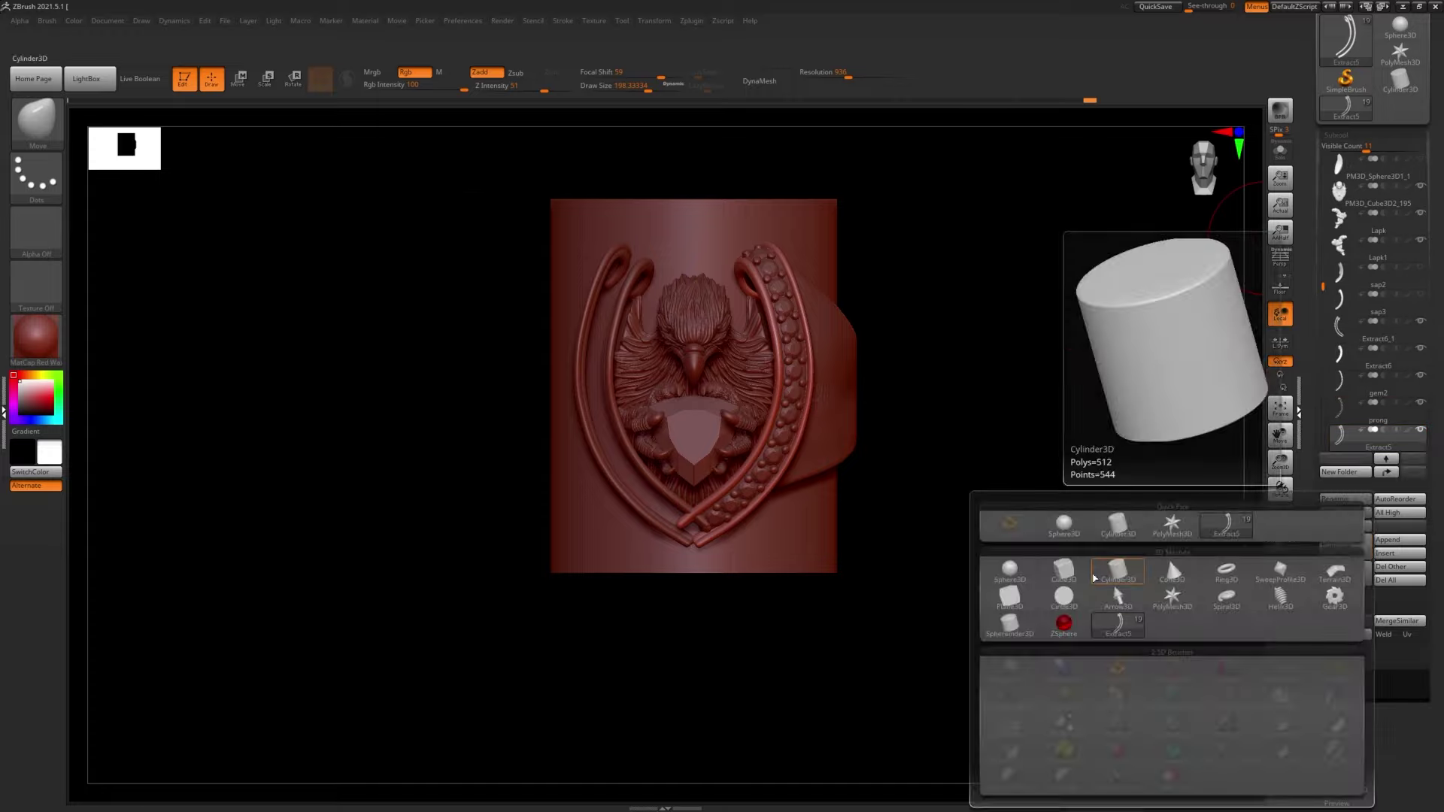
{"action": "left_click", "coordinate": [1063, 580]}
{"action": "mouse_move", "coordinate": [779, 384]}
{"action": "right_mouse_down", "text": "alt"}
{"action": "mouse_move", "coordinate": [575, 480]}
{"action": "mouse_move", "coordinate": [573, 419]}
{"action": "mouse_move", "coordinate": [597, 406]}
{"action": "right_mouse_up", "text": "alt"}
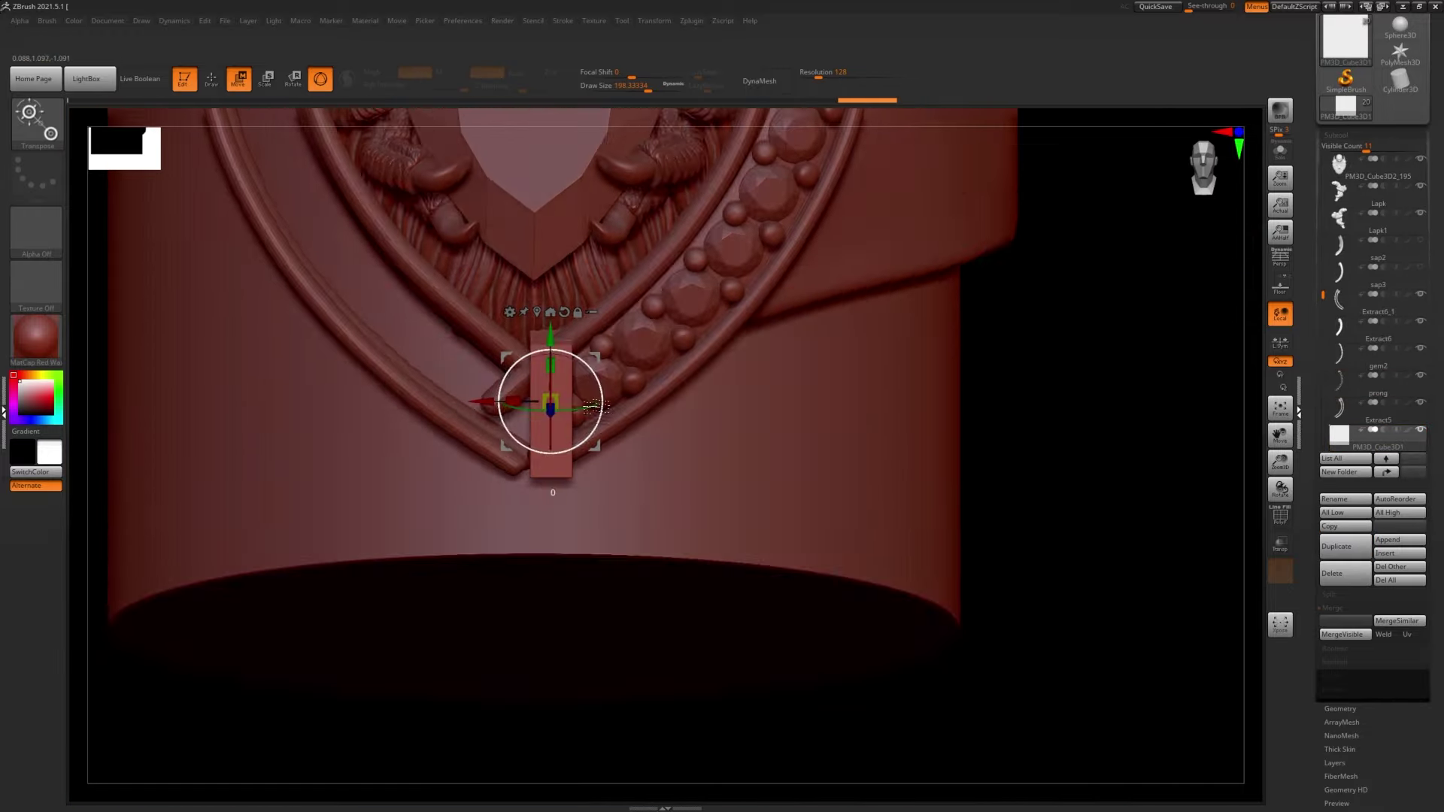
{"action": "right_click_drag", "start_coordinate": [492, 401], "coordinate": [621, 393], "text": "alt"}
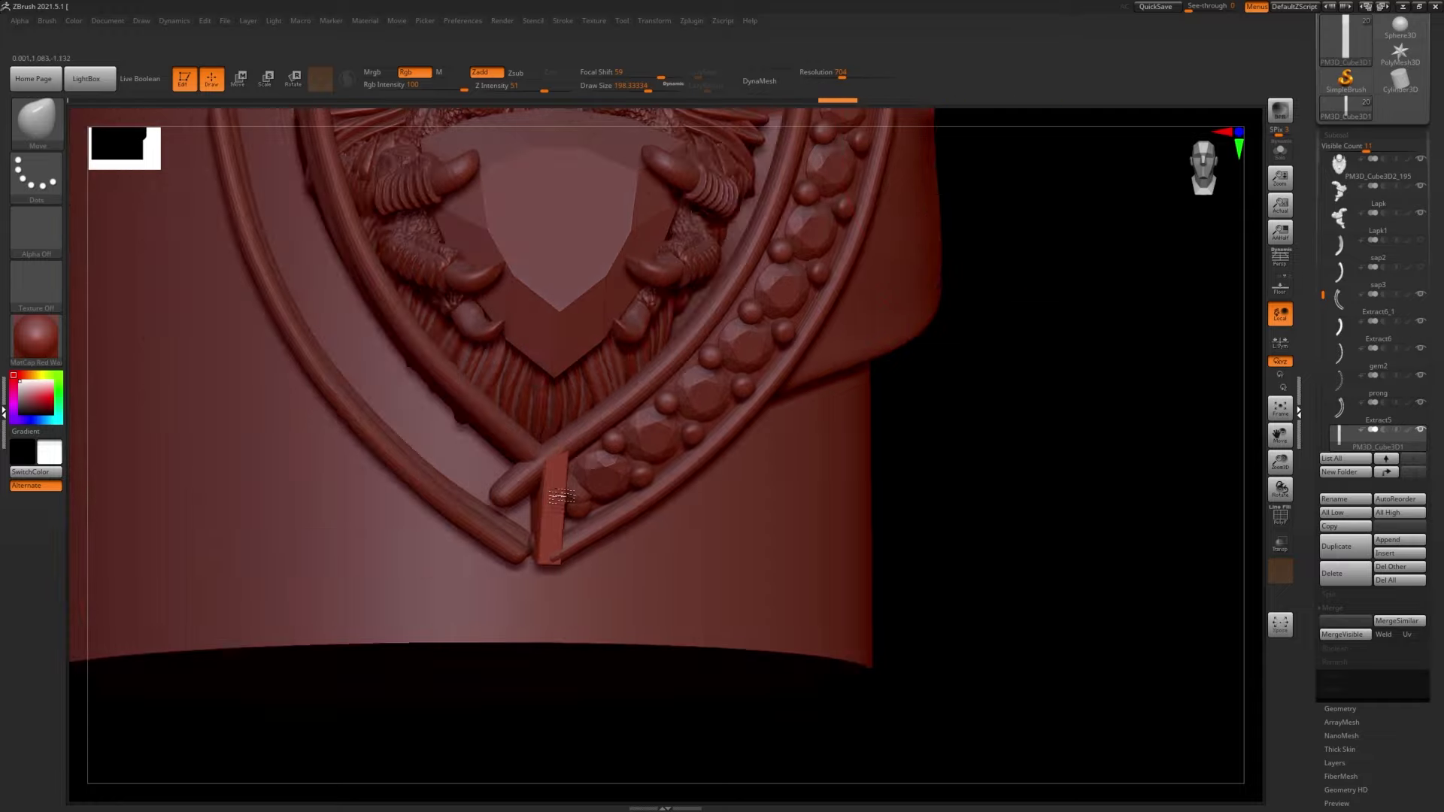
{"action": "mouse_move", "coordinate": [571, 451]}
{"action": "right_mouse_down"}
{"action": "mouse_move", "coordinate": [677, 421]}
{"action": "mouse_move", "coordinate": [589, 541]}
{"action": "mouse_move", "coordinate": [509, 474]}
{"action": "mouse_move", "coordinate": [525, 438]}
{"action": "mouse_move", "coordinate": [563, 444]}
{"action": "right_mouse_up"}
- Mask the cube with a lasso and ClipCurve it down to a thin joining bar
{"action": "left_click", "coordinate": [576, 527], "text": "alt"}
{"action": "left_click", "coordinate": [36, 175], "text": "ctrl"}
{"action": "left_click", "coordinate": [563, 443], "text": "alt"}
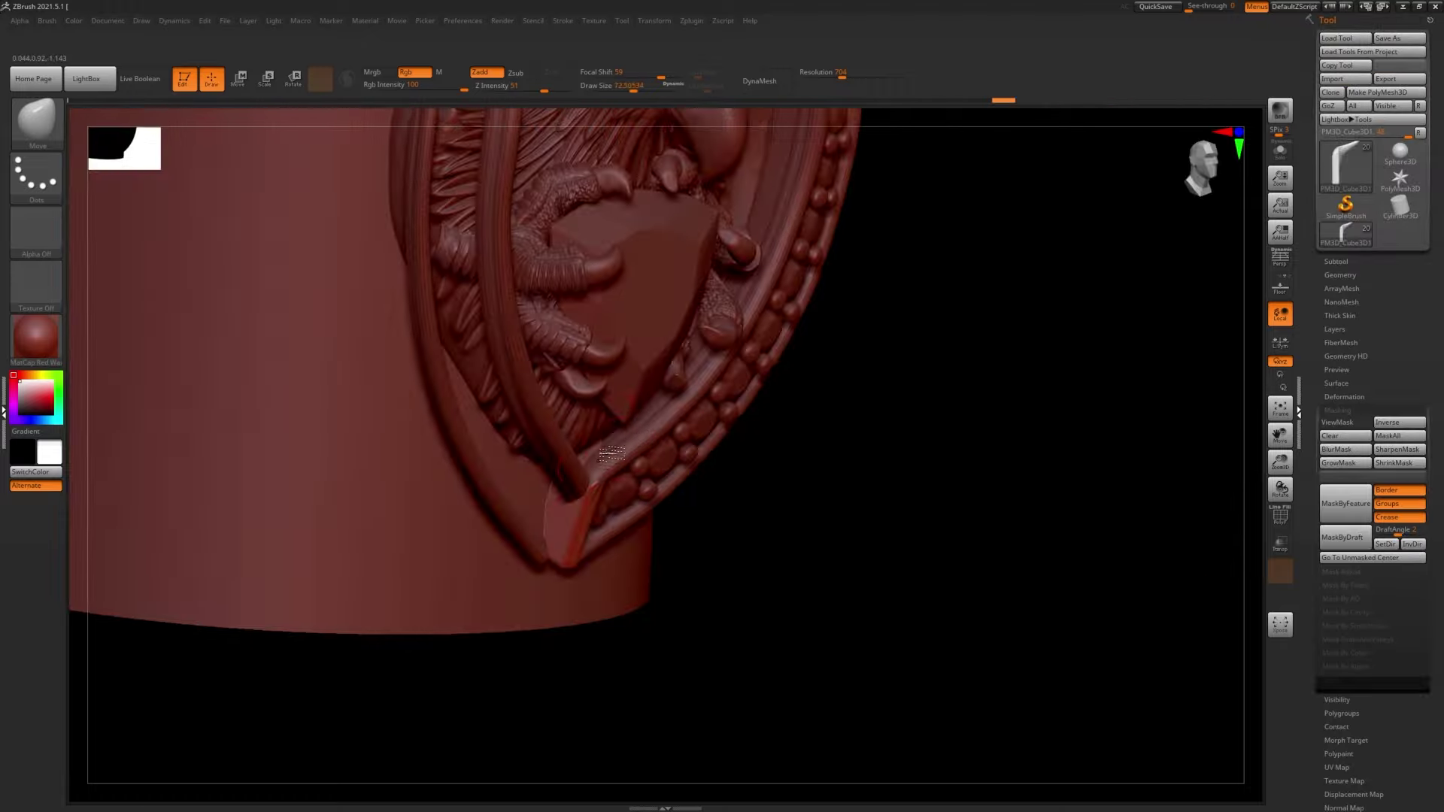
{"action": "left_click", "coordinate": [618, 532], "text": "alt"}
{"action": "mouse_move", "coordinate": [612, 454]}
{"action": "right_mouse_down"}
{"action": "mouse_move", "coordinate": [618, 533]}
{"action": "mouse_move", "coordinate": [697, 489]}
{"action": "mouse_move", "coordinate": [613, 526]}
{"action": "mouse_move", "coordinate": [600, 589]}
{"action": "mouse_move", "coordinate": [628, 610]}
{"action": "mouse_move", "coordinate": [639, 572]}
{"action": "mouse_move", "coordinate": [589, 591]}
{"action": "mouse_move", "coordinate": [572, 527]}
{"action": "mouse_move", "coordinate": [677, 489]}
{"action": "mouse_move", "coordinate": [541, 526]}
{"action": "right_mouse_up"}
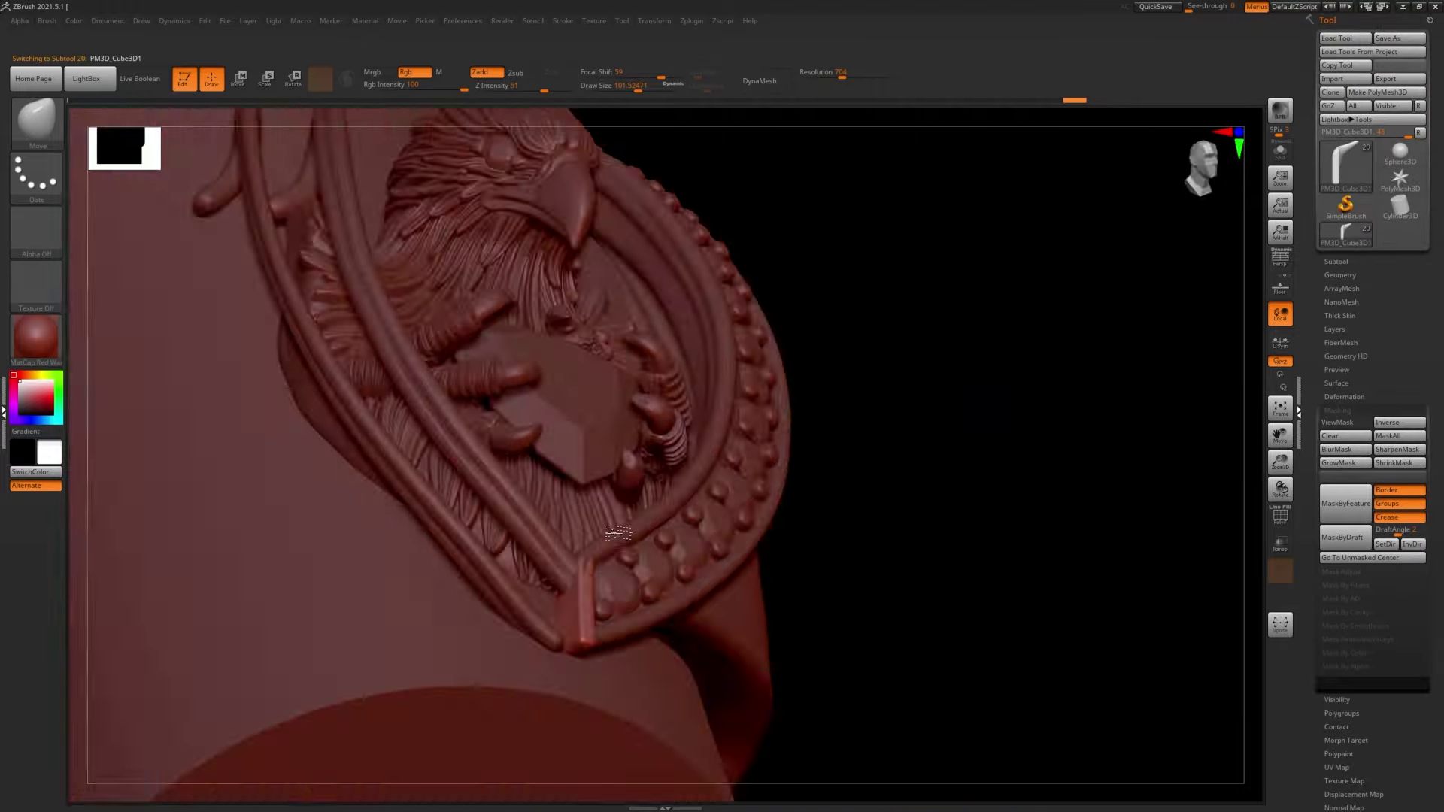
{"action": "left_click", "coordinate": [629, 609], "text": "alt"}
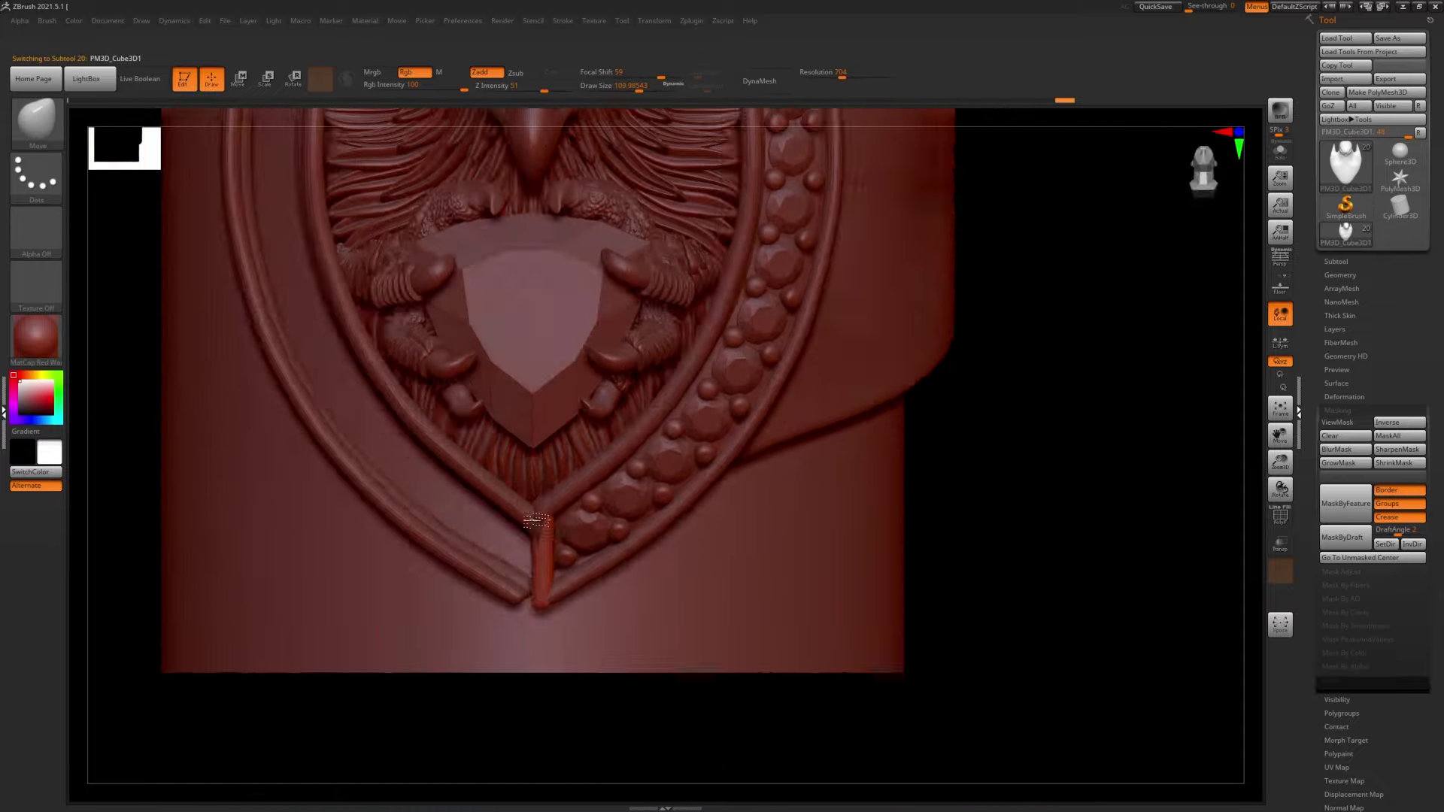
{"action": "left_click", "coordinate": [541, 526], "text": "alt"}
{"action": "left_click_drag", "start_coordinate": [539, 666], "coordinate": [532, 333], "text": "ctrl+shift"}
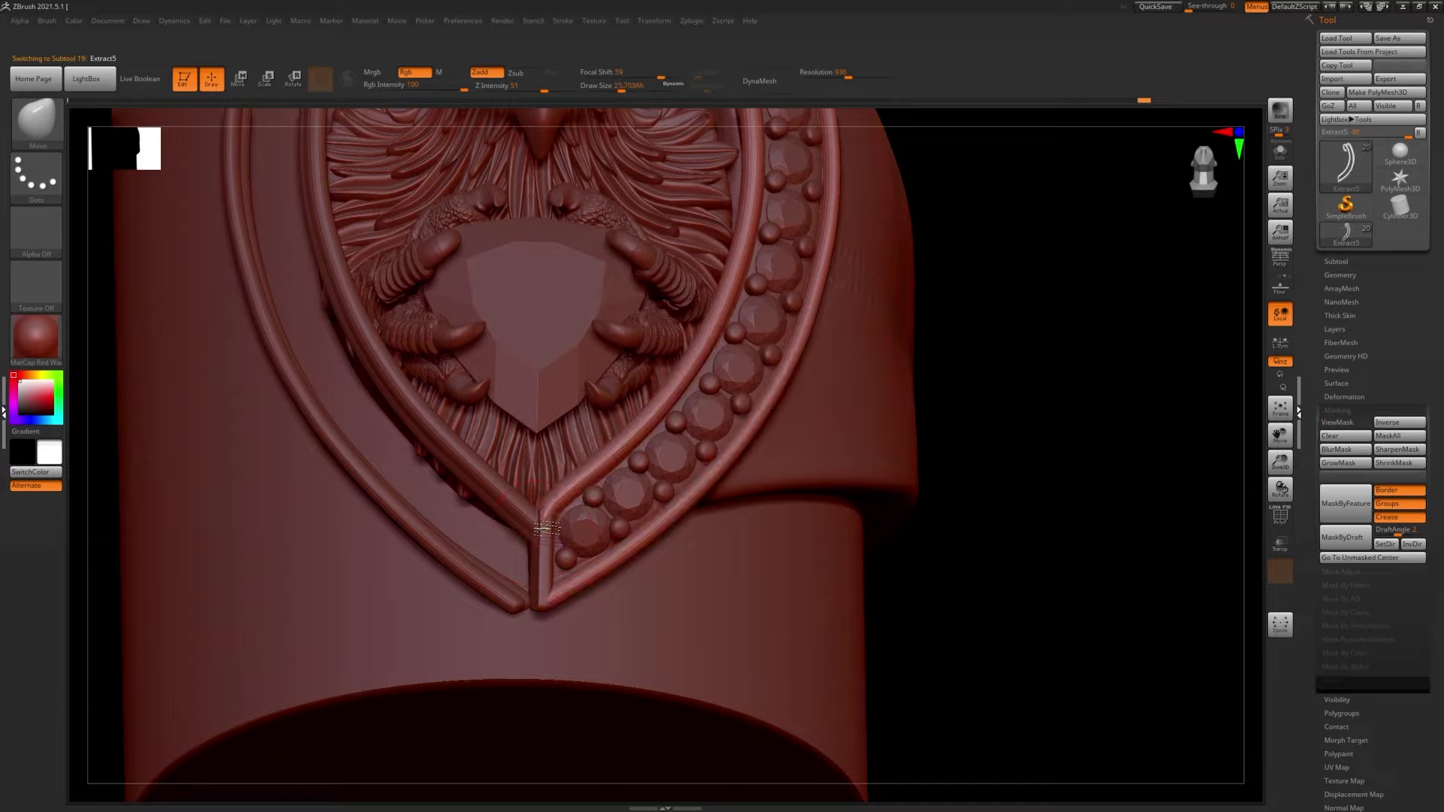
{"action": "mouse_move", "coordinate": [547, 529]}
{"action": "right_mouse_down"}
{"action": "mouse_move", "coordinate": [597, 520]}
{"action": "mouse_move", "coordinate": [703, 461]}
{"action": "mouse_move", "coordinate": [892, 406]}
{"action": "mouse_move", "coordinate": [751, 422]}
{"action": "right_mouse_up"}
{"action": "left_click", "coordinate": [597, 520], "text": "alt"}
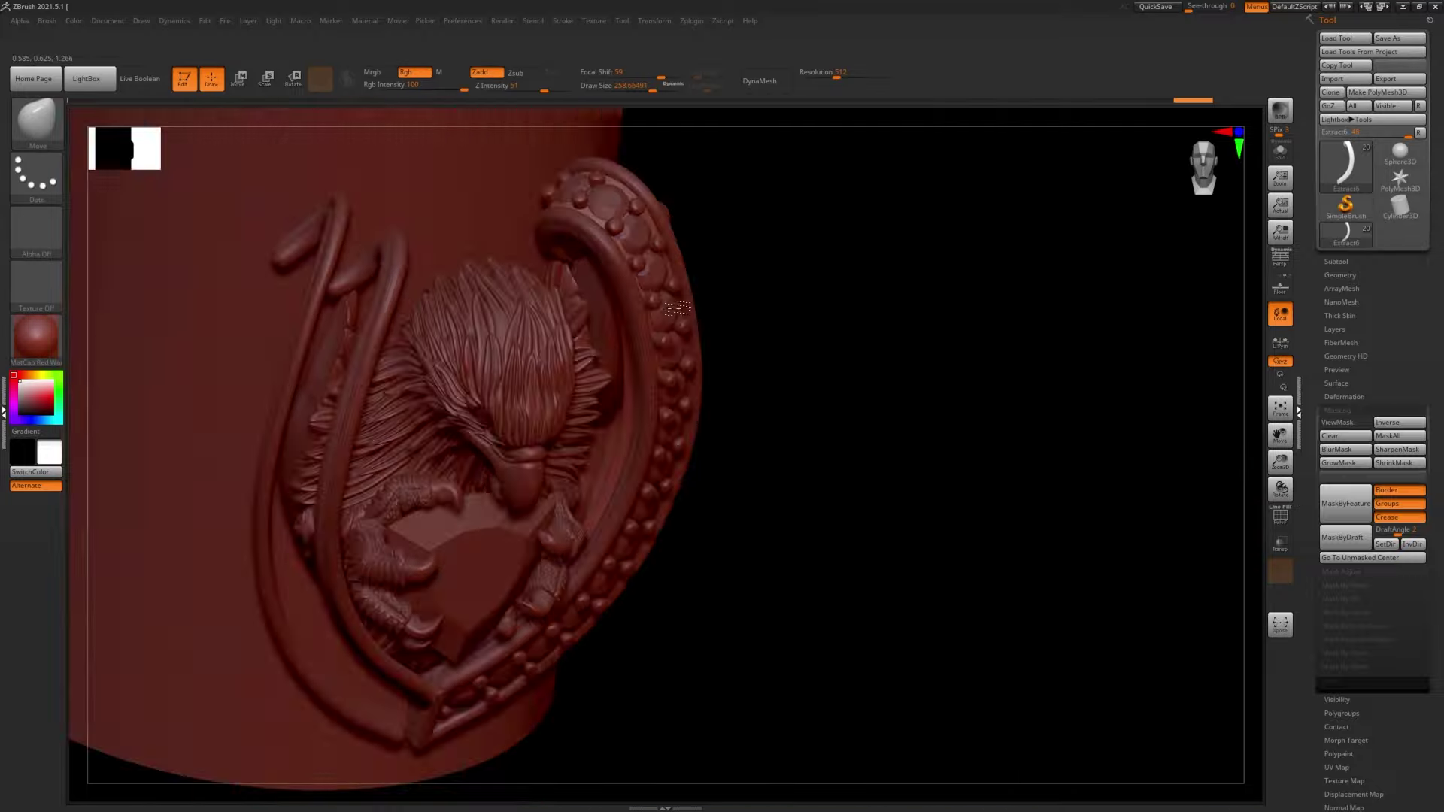
{"action": "key", "text": "w"}
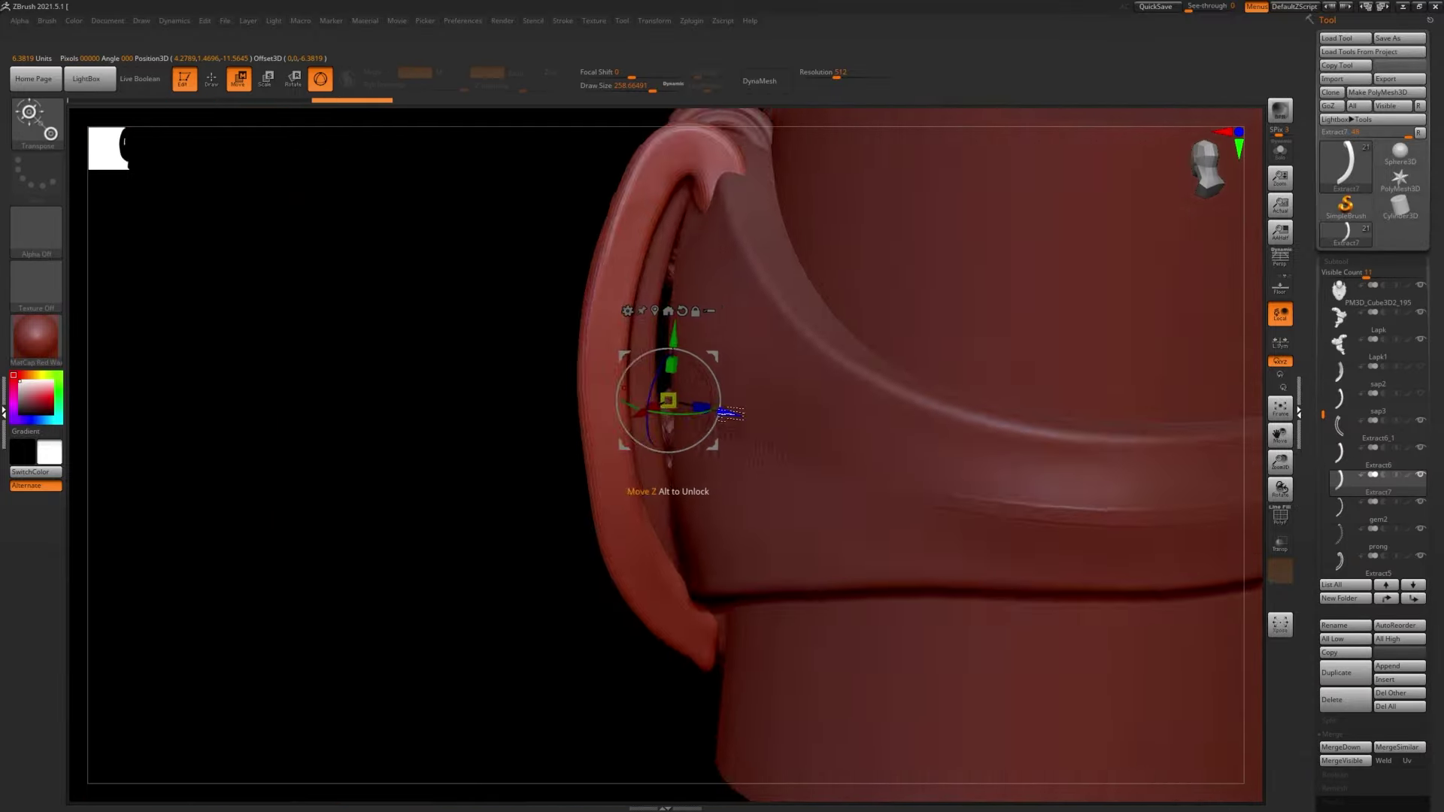
{"action": "mouse_move", "coordinate": [729, 413]}
{"action": "right_mouse_down"}
{"action": "mouse_move", "coordinate": [752, 436]}
{"action": "mouse_move", "coordinate": [677, 451]}
{"action": "mouse_move", "coordinate": [426, 561]}
{"action": "mouse_move", "coordinate": [527, 451]}
{"action": "mouse_move", "coordinate": [461, 499]}
{"action": "right_mouse_up"}
{"action": "key", "text": "q"}
{"action": "left_click_drag", "start_coordinate": [430, 619], "coordinate": [476, 350], "text": "ctrl+shift"}
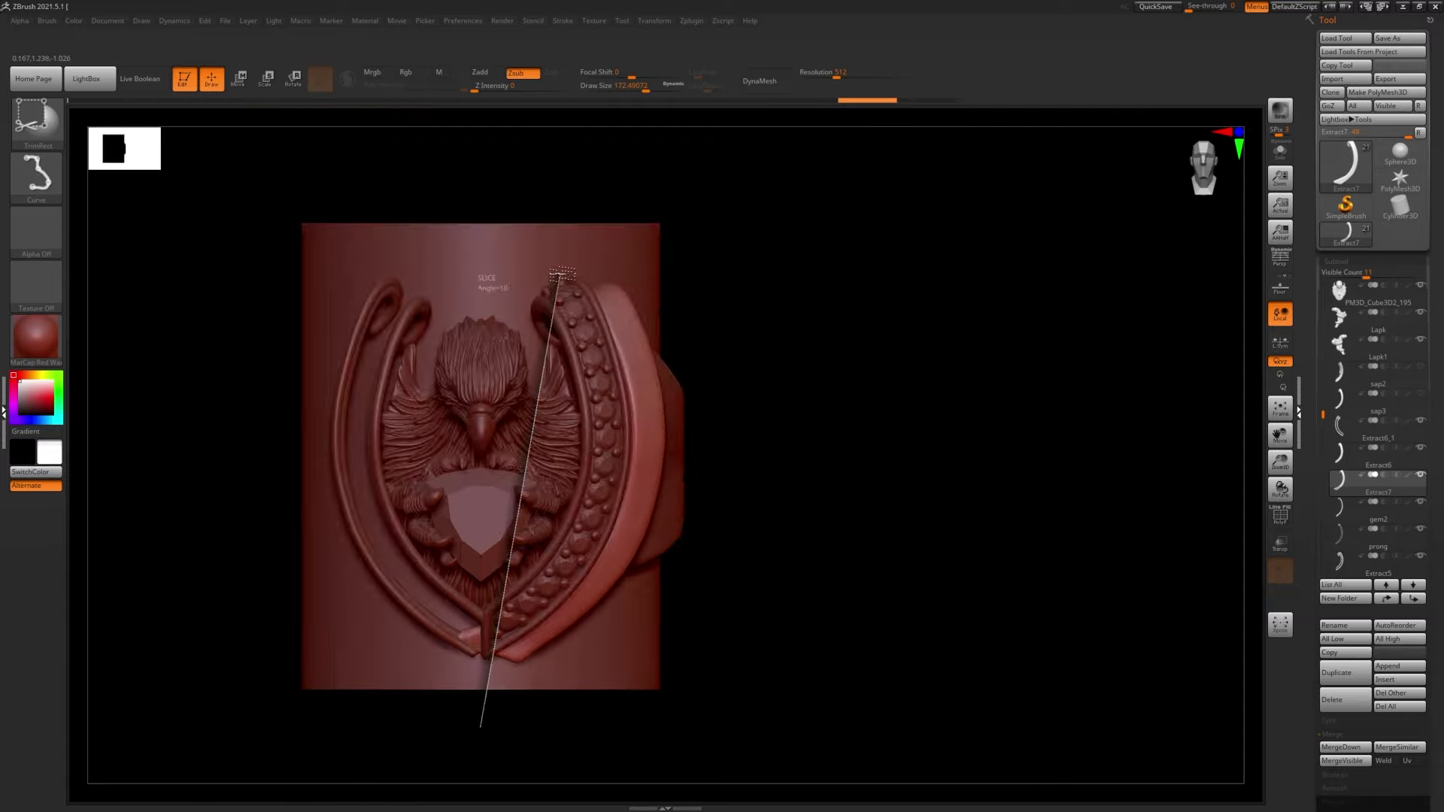
{"action": "right_click_drag", "start_coordinate": [476, 350], "coordinate": [679, 553]}
{"action": "right_click_drag", "start_coordinate": [569, 565], "coordinate": [583, 630], "text": "shift"}
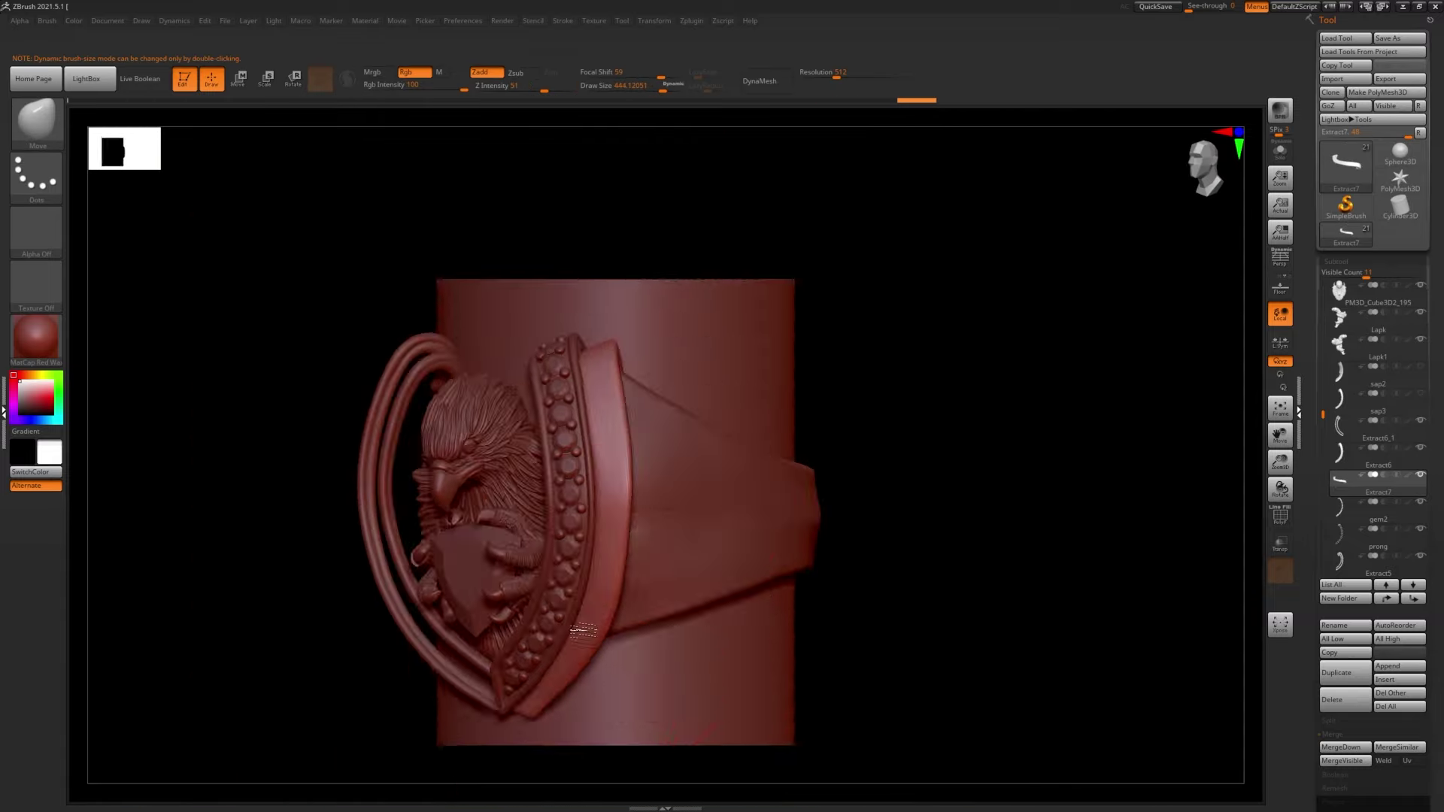
{"action": "mouse_move", "coordinate": [452, 376]}
{"action": "right_mouse_down"}
{"action": "mouse_move", "coordinate": [527, 481]}
{"action": "mouse_move", "coordinate": [517, 510]}
{"action": "mouse_move", "coordinate": [570, 443]}
{"action": "mouse_move", "coordinate": [562, 397]}
{"action": "mouse_move", "coordinate": [591, 371]}
{"action": "mouse_move", "coordinate": [665, 406]}
{"action": "mouse_move", "coordinate": [641, 419]}
{"action": "mouse_move", "coordinate": [633, 476]}
{"action": "mouse_move", "coordinate": [647, 627]}
{"action": "right_mouse_up"}
{"action": "key", "text": "q"}
{"action": "key", "text": "s"}
{"action": "key", "text": "s"}
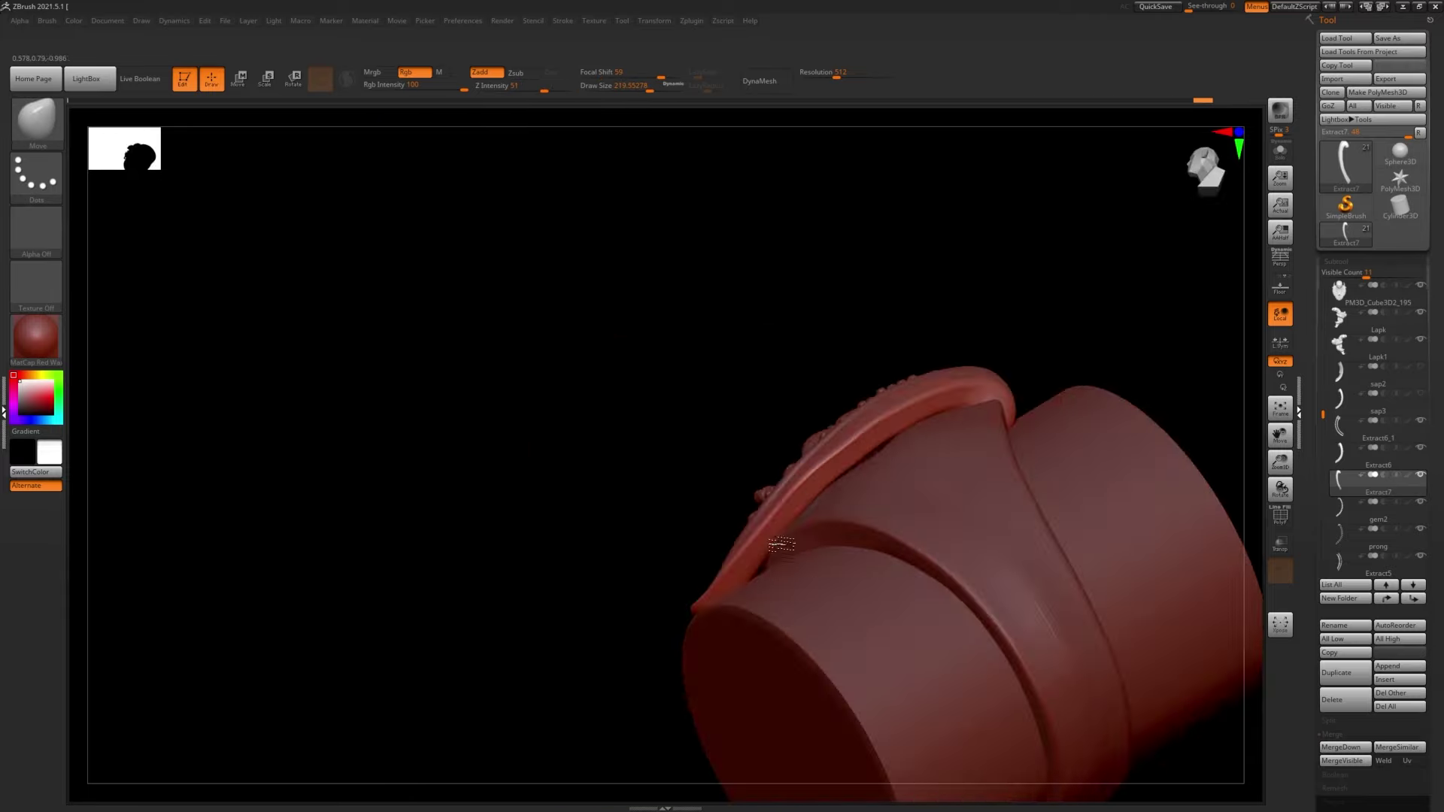
{"action": "right_click_drag", "start_coordinate": [624, 527], "coordinate": [655, 350]}
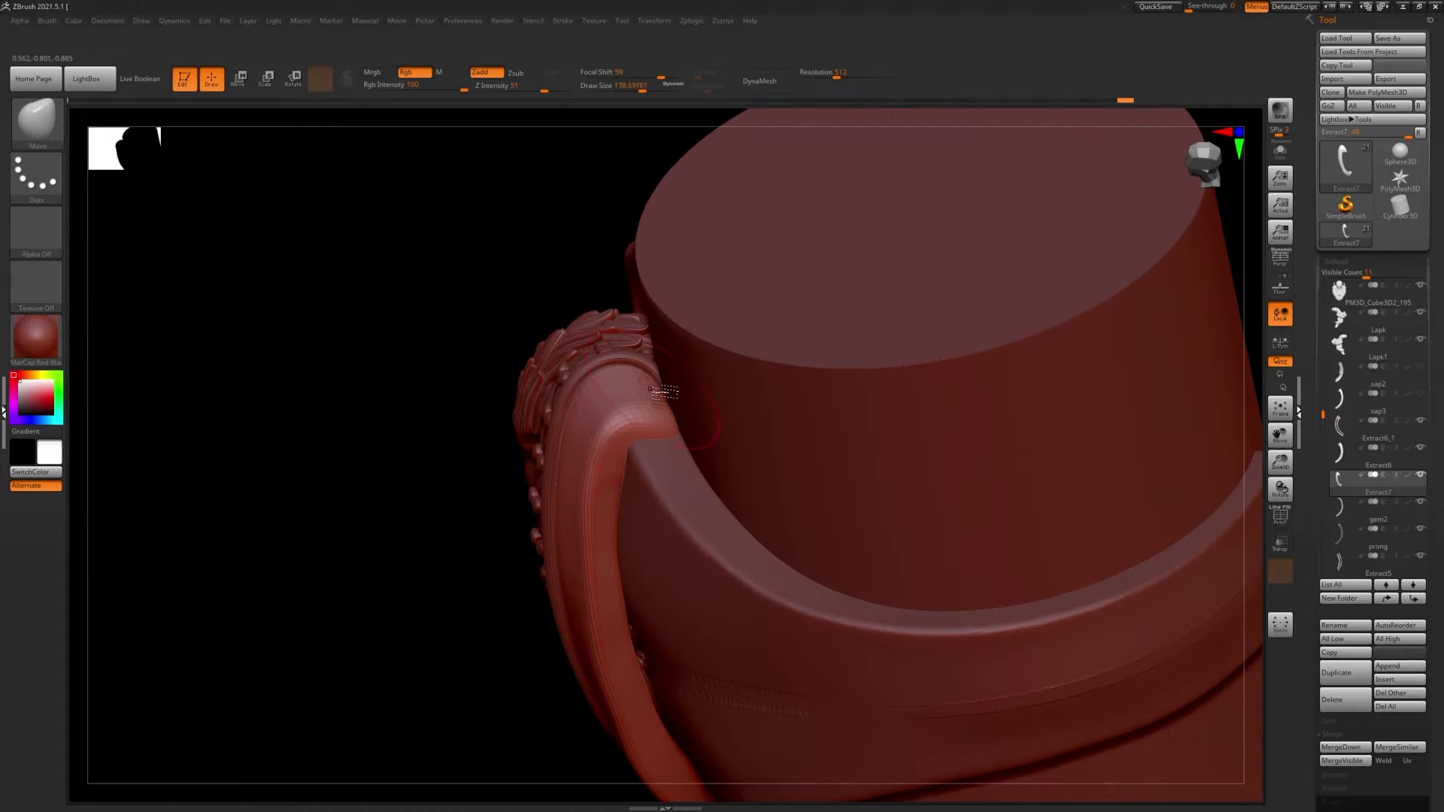
{"action": "left_click_drag", "start_coordinate": [664, 391], "coordinate": [1189, 449]}
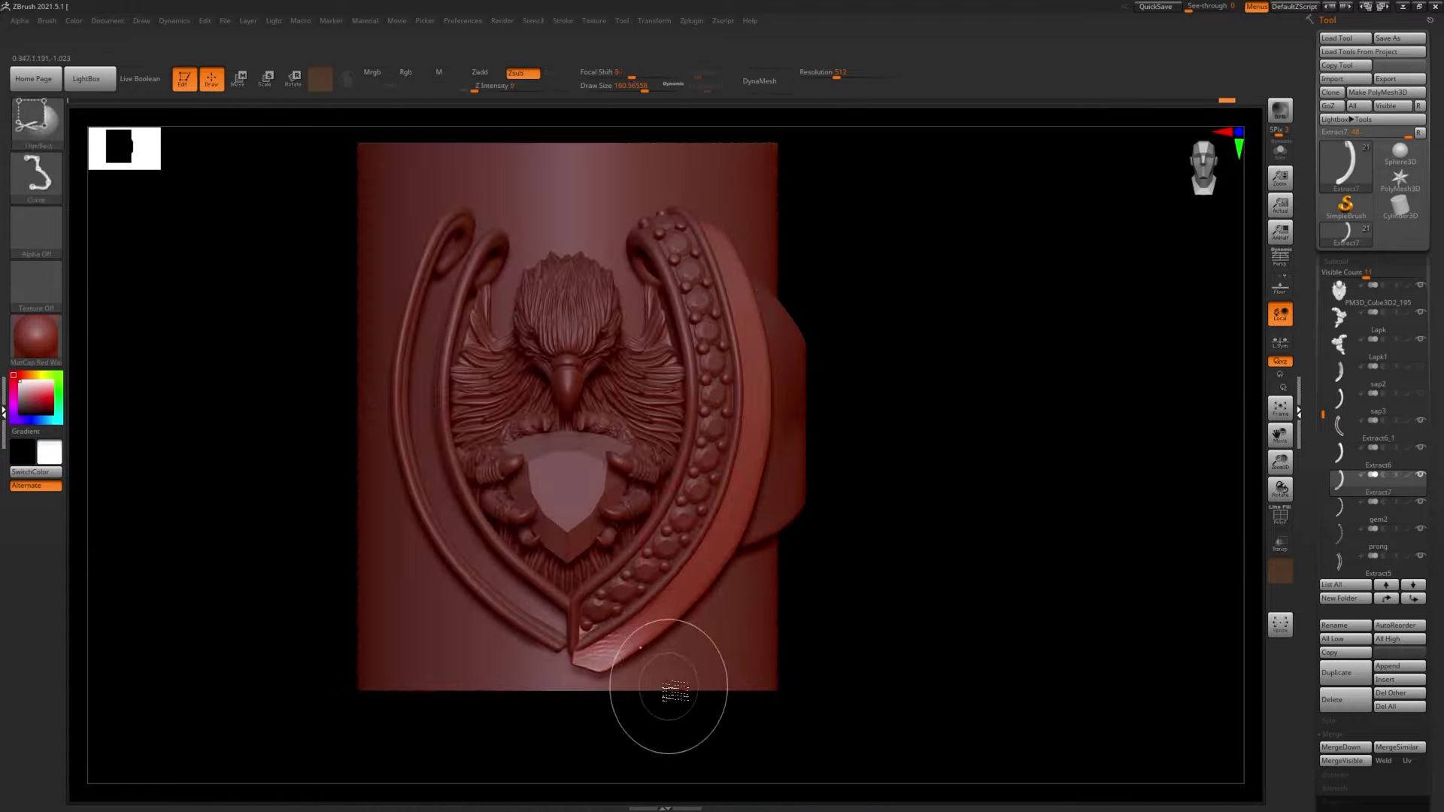
{"action": "left_click_drag", "start_coordinate": [675, 690], "coordinate": [709, 620]}
{"action": "left_click_drag", "start_coordinate": [633, 390], "coordinate": [544, 576]}
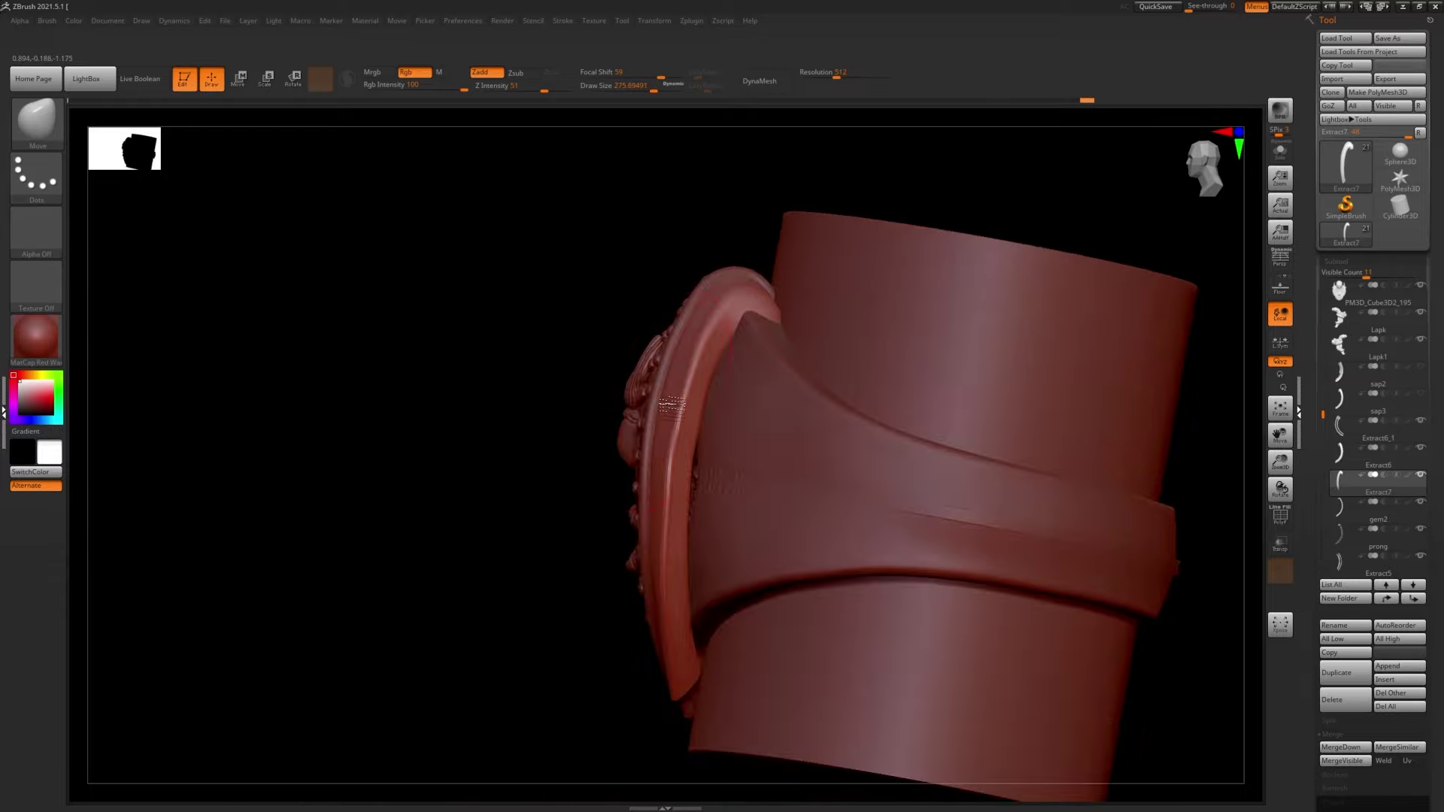
{"action": "left_click_drag", "start_coordinate": [737, 551], "coordinate": [712, 502]}
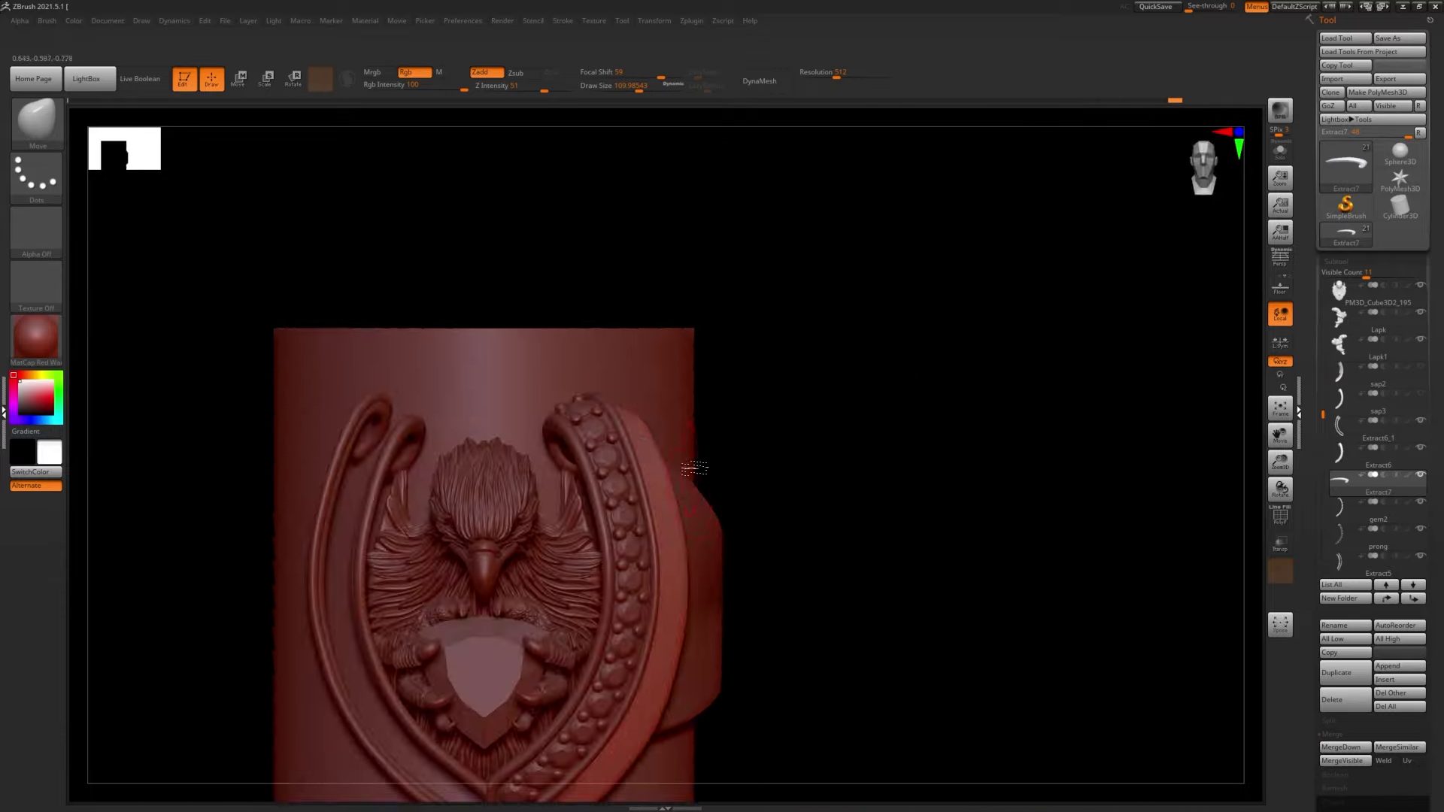
{"action": "key", "text": "alt+s"}
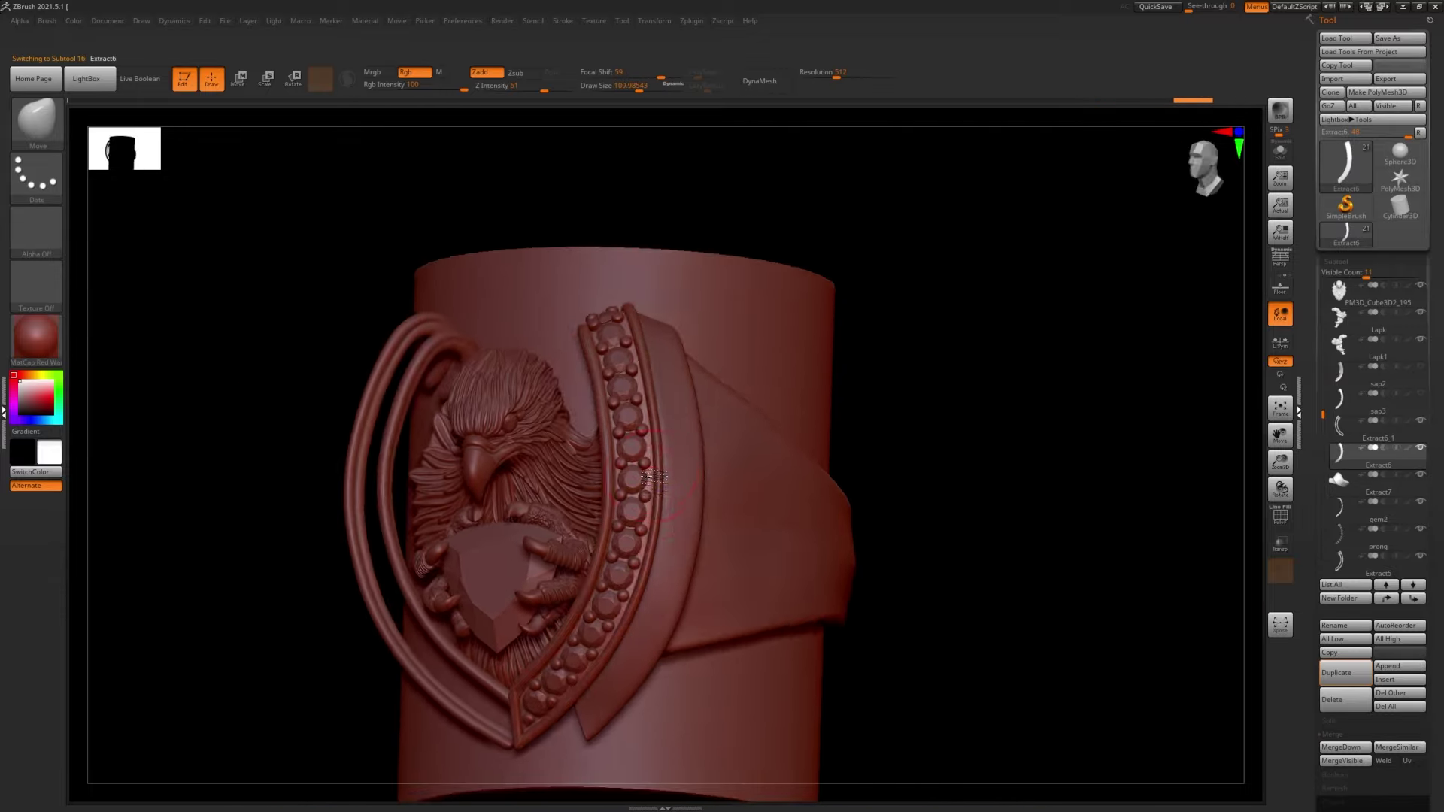
- Select the PM3D_Cube3D1 subtool and inspect the band from the side
{"action": "mouse_move", "coordinate": [673, 509]}
{"action": "left_mouse_down"}
{"action": "mouse_move", "coordinate": [599, 454]}
{"action": "mouse_move", "coordinate": [741, 483]}
{"action": "mouse_move", "coordinate": [722, 553]}
{"action": "mouse_move", "coordinate": [593, 473]}
{"action": "mouse_move", "coordinate": [640, 368]}
{"action": "mouse_move", "coordinate": [567, 516]}
{"action": "left_mouse_up"}
{"action": "left_click", "coordinate": [567, 516], "text": "alt"}
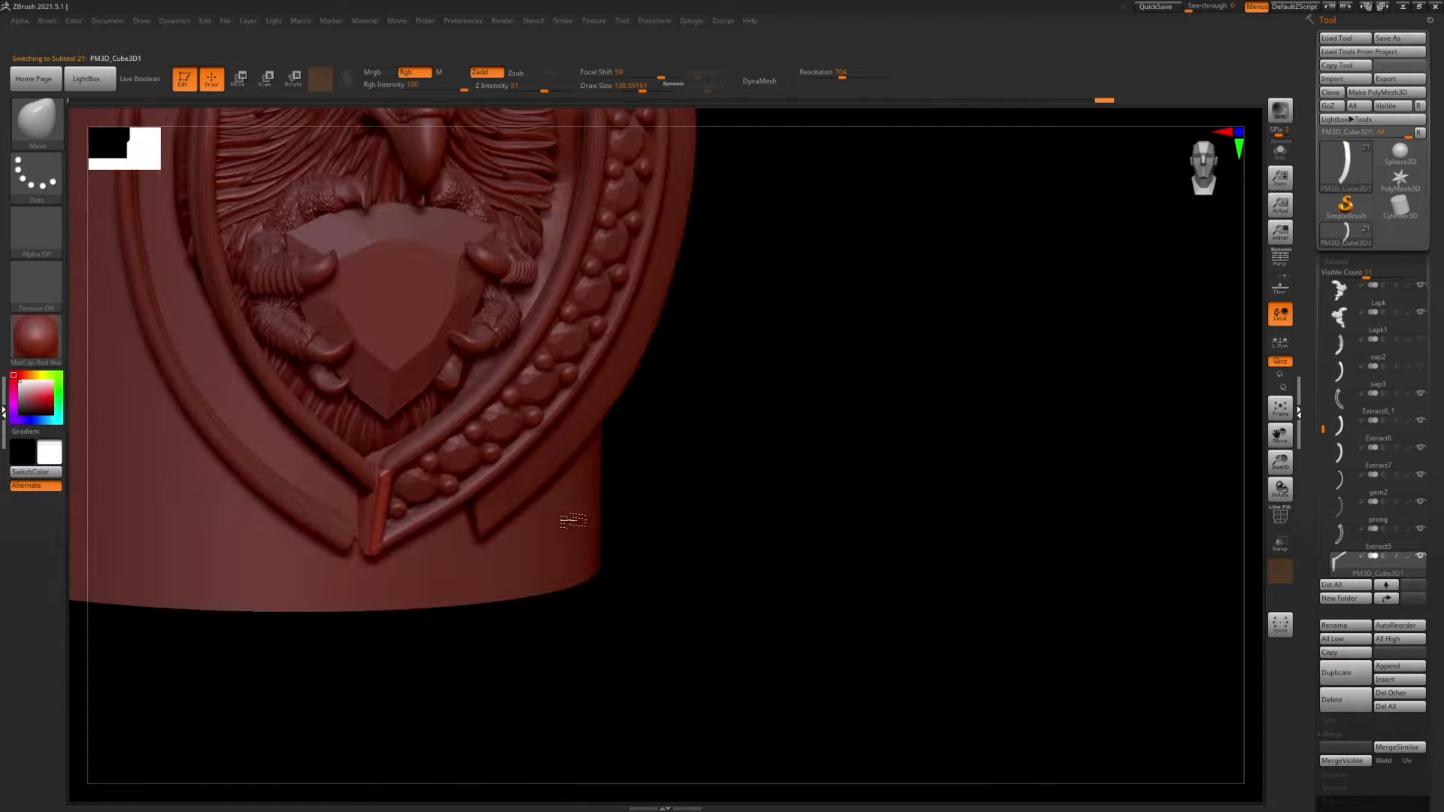
{"action": "key", "text": "w"}
{"action": "mouse_move", "coordinate": [657, 512]}
{"action": "left_mouse_down"}
{"action": "mouse_move", "coordinate": [541, 493]}
{"action": "mouse_move", "coordinate": [564, 484]}
{"action": "mouse_move", "coordinate": [500, 491]}
{"action": "mouse_move", "coordinate": [316, 346]}
{"action": "left_mouse_up"}
{"action": "key", "text": "q"}
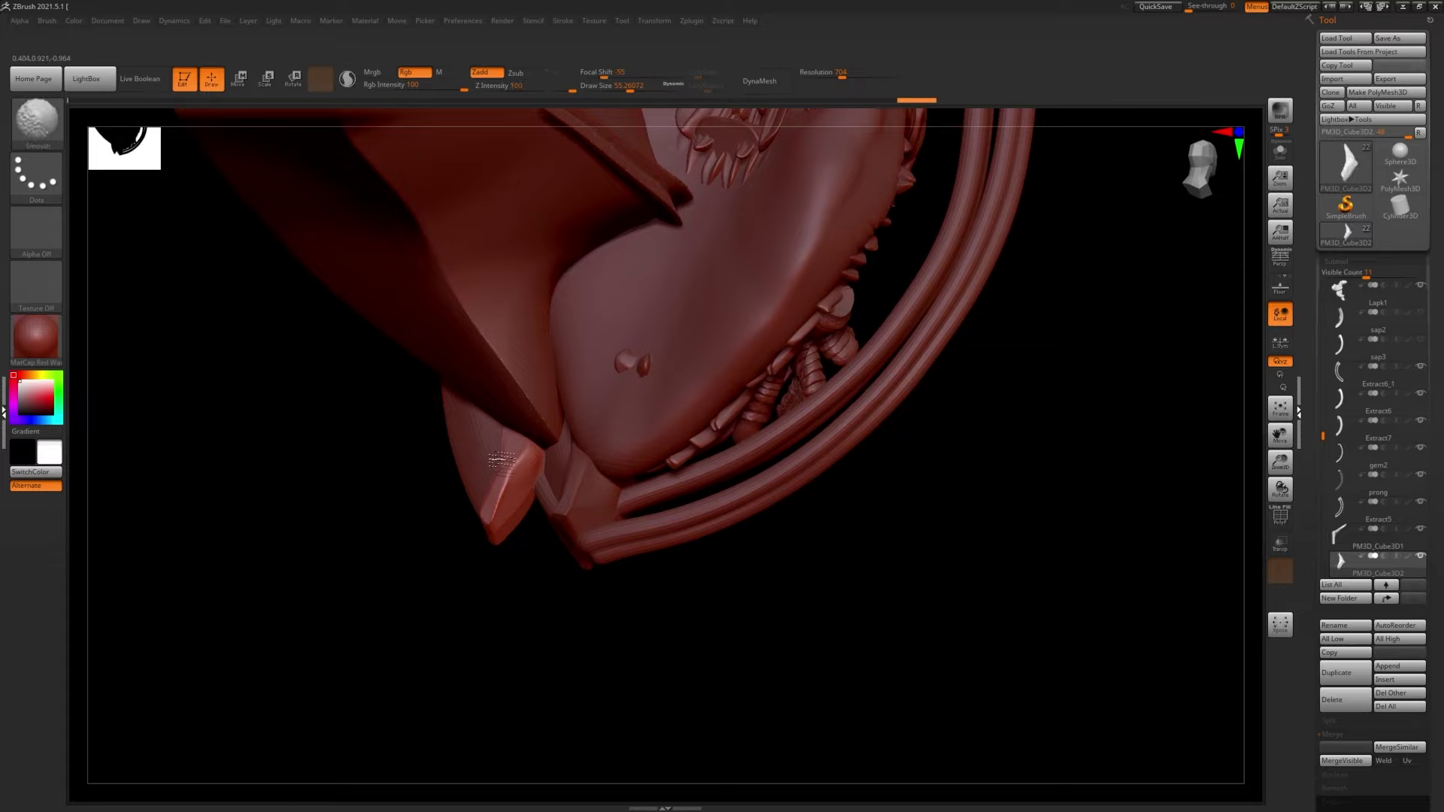
{"action": "mouse_move", "coordinate": [502, 458]}
{"action": "left_mouse_down"}
{"action": "mouse_move", "coordinate": [532, 506]}
{"action": "mouse_move", "coordinate": [500, 489]}
{"action": "left_mouse_up"}
- Switch to the hPolish brush and turn the band copy back toward the front
{"action": "key", "text": "b"}
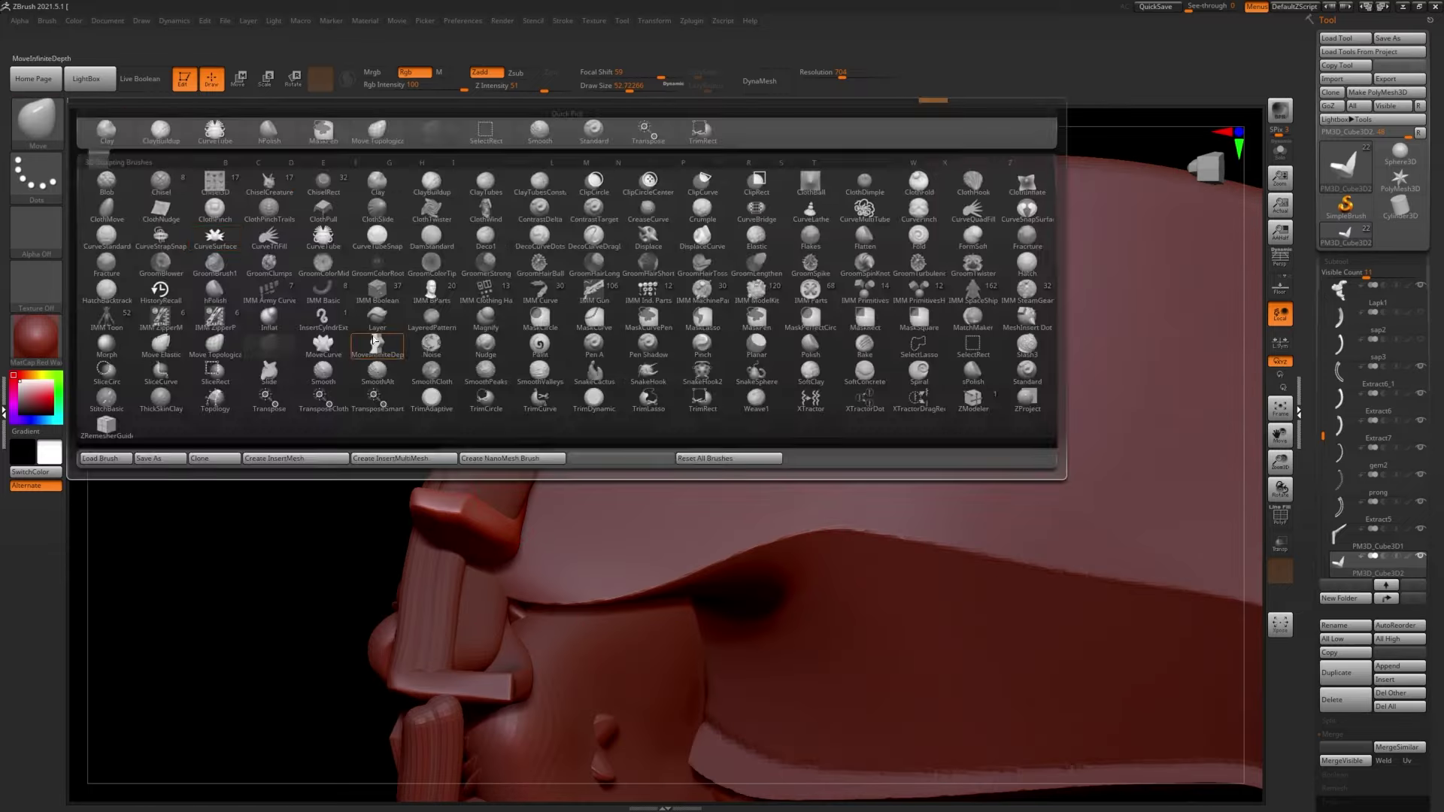
{"action": "key", "text": "h"}
{"action": "key", "text": "p"}
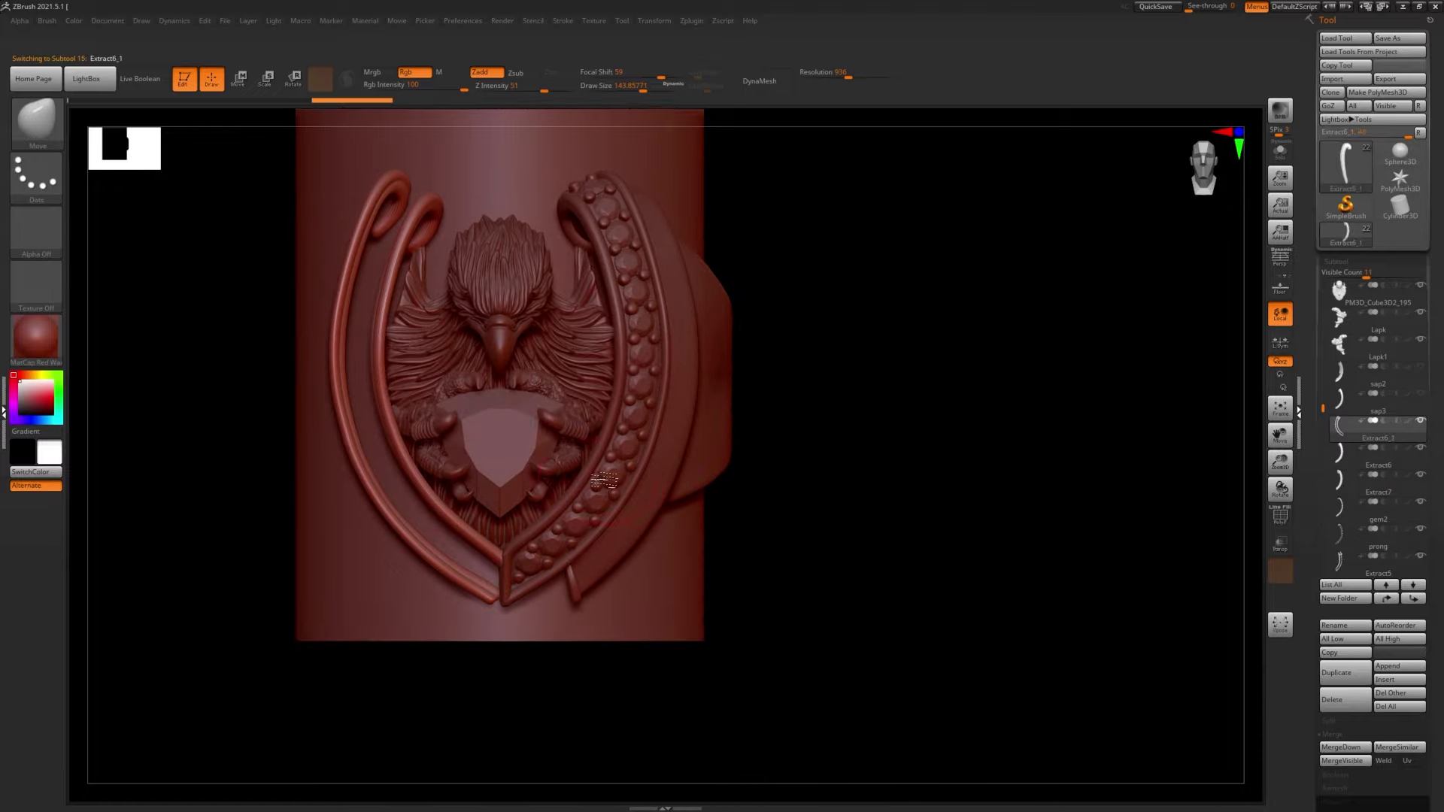
{"action": "left_click_drag", "start_coordinate": [340, 128], "coordinate": [521, 436]}
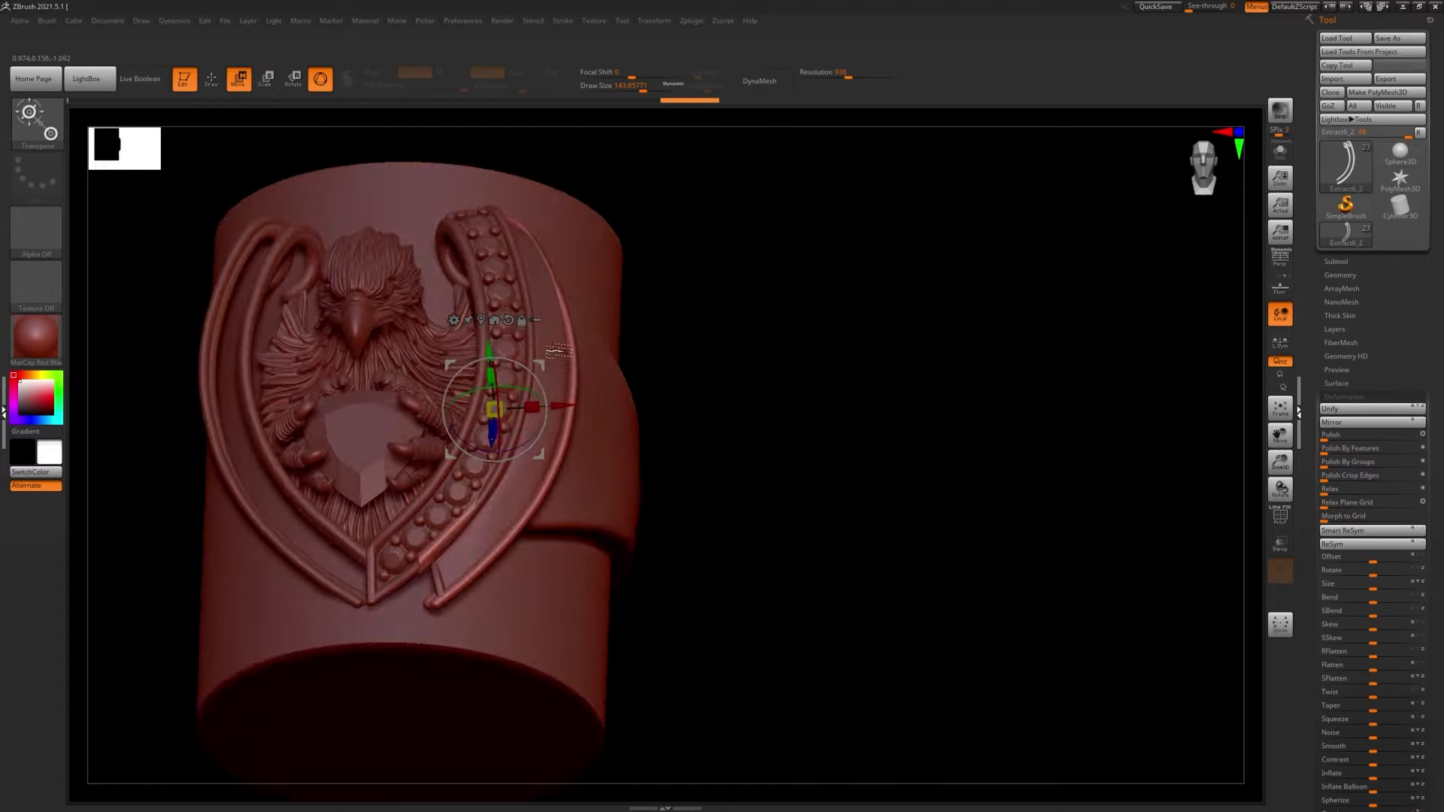
{"action": "key", "text": "q"}
{"action": "mouse_move", "coordinate": [522, 437]}
{"action": "left_mouse_down"}
{"action": "mouse_move", "coordinate": [470, 487]}
{"action": "mouse_move", "coordinate": [519, 419]}
{"action": "left_mouse_up"}
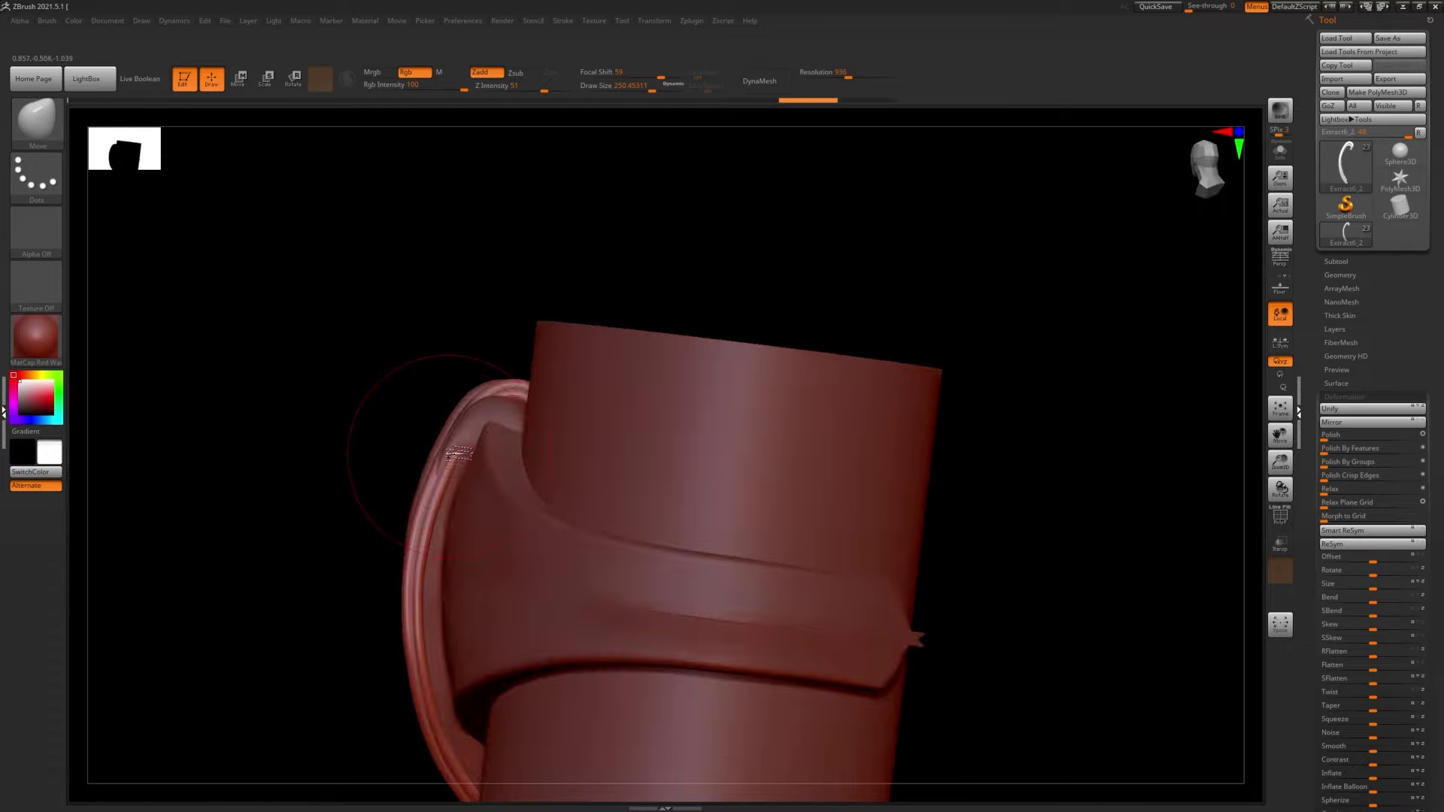
{"action": "mouse_move", "coordinate": [458, 454]}
{"action": "left_mouse_down"}
{"action": "mouse_move", "coordinate": [476, 490]}
{"action": "mouse_move", "coordinate": [612, 483]}
{"action": "mouse_move", "coordinate": [663, 441]}
{"action": "mouse_move", "coordinate": [484, 461]}
{"action": "mouse_move", "coordinate": [556, 456]}
{"action": "mouse_move", "coordinate": [500, 444]}
{"action": "mouse_move", "coordinate": [601, 331]}
{"action": "mouse_move", "coordinate": [1282, 162]}
{"action": "left_mouse_up"}
{"action": "mouse_move", "coordinate": [805, 452]}
{"action": "left_mouse_down"}
{"action": "mouse_move", "coordinate": [676, 376]}
{"action": "mouse_move", "coordinate": [516, 241]}
{"action": "mouse_move", "coordinate": [918, 567]}
{"action": "mouse_move", "coordinate": [758, 514]}
{"action": "mouse_move", "coordinate": [323, 503]}
{"action": "mouse_move", "coordinate": [764, 545]}
{"action": "mouse_move", "coordinate": [750, 566]}
{"action": "mouse_move", "coordinate": [706, 512]}
{"action": "mouse_move", "coordinate": [692, 460]}
{"action": "mouse_move", "coordinate": [786, 477]}
{"action": "mouse_move", "coordinate": [712, 506]}
{"action": "mouse_move", "coordinate": [788, 450]}
{"action": "left_mouse_up"}
{"action": "left_click", "coordinate": [671, 358], "text": "alt"}
{"action": "left_click", "coordinate": [692, 461], "text": "alt"}
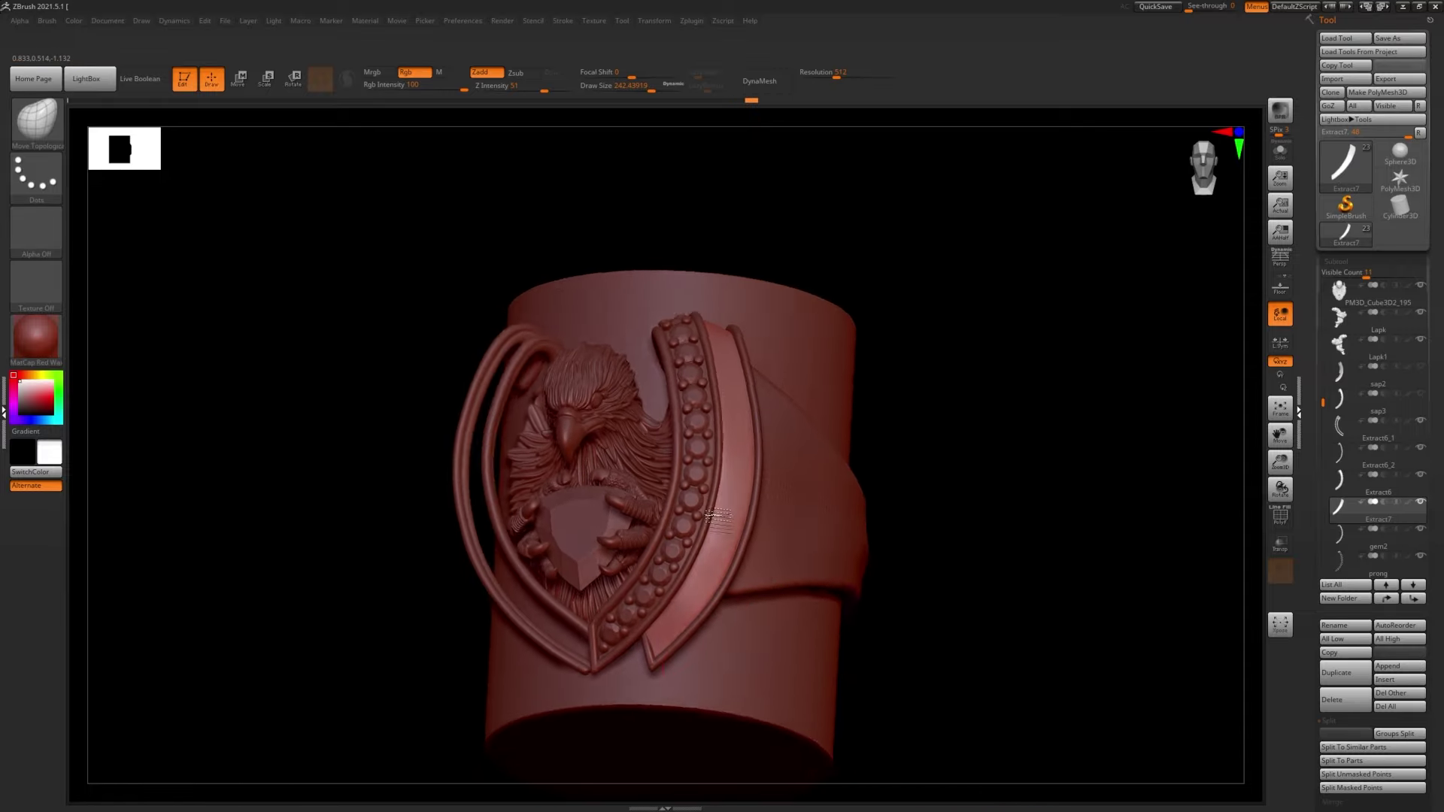
{"action": "mouse_move", "coordinate": [711, 618]}
{"action": "left_mouse_down"}
{"action": "mouse_move", "coordinate": [664, 637]}
{"action": "mouse_move", "coordinate": [676, 632]}
{"action": "mouse_move", "coordinate": [632, 624]}
{"action": "mouse_move", "coordinate": [665, 643]}
{"action": "left_mouse_up"}
{"action": "left_click", "coordinate": [632, 624], "text": "alt"}
{"action": "left_click", "coordinate": [1280, 150]}
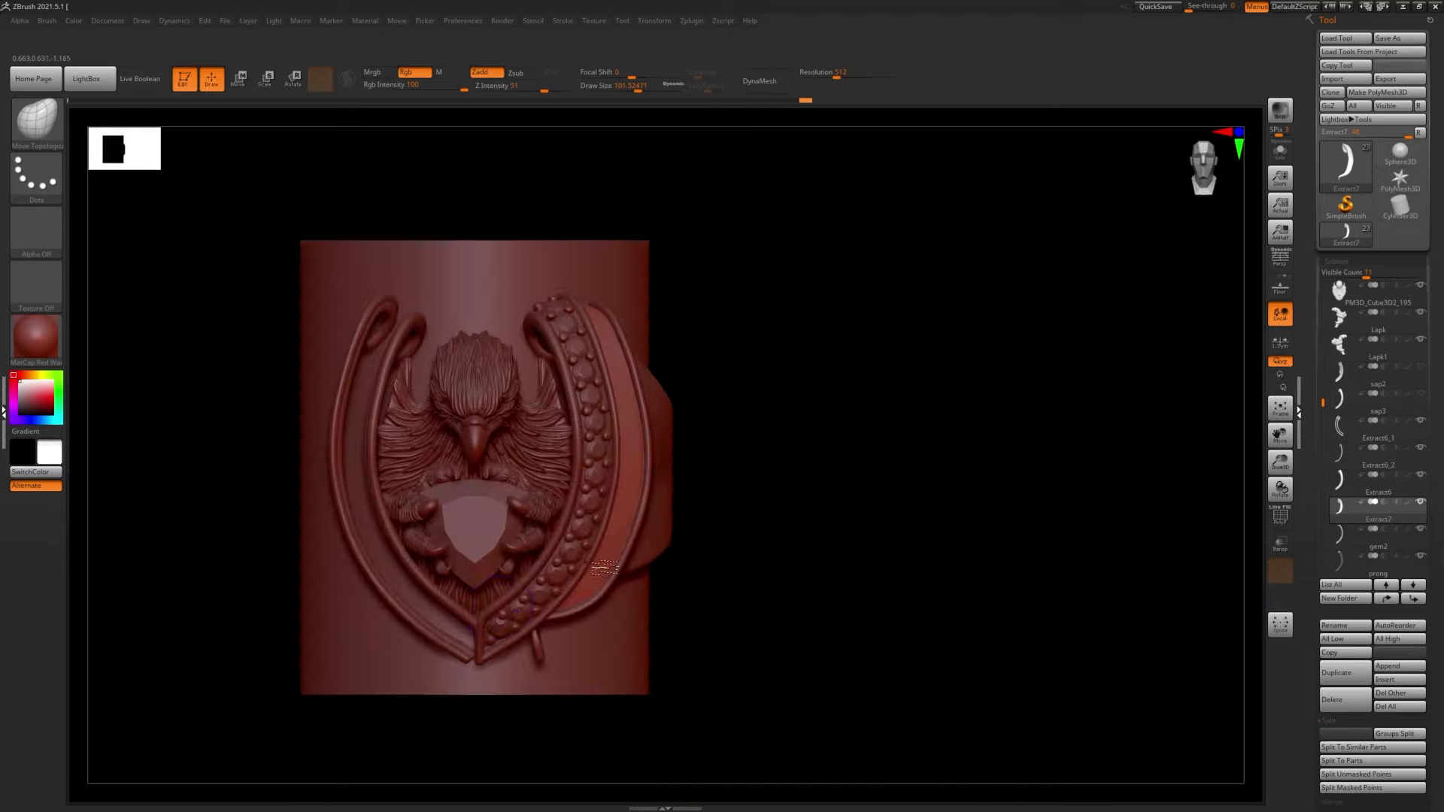
{"action": "mouse_move", "coordinate": [827, 526]}
{"action": "left_mouse_down"}
{"action": "mouse_move", "coordinate": [549, 516]}
{"action": "mouse_move", "coordinate": [613, 568]}
{"action": "mouse_move", "coordinate": [613, 475]}
{"action": "mouse_move", "coordinate": [589, 597]}
{"action": "left_mouse_up"}
{"action": "left_click", "coordinate": [602, 557], "text": "alt"}
{"action": "left_click", "coordinate": [609, 511], "text": "alt"}
{"action": "key", "text": "s"}
{"action": "left_click", "coordinate": [589, 598], "text": "alt"}
{"action": "left_click_drag", "start_coordinate": [667, 545], "coordinate": [674, 500]}
{"action": "left_click", "coordinate": [674, 500], "text": "alt"}
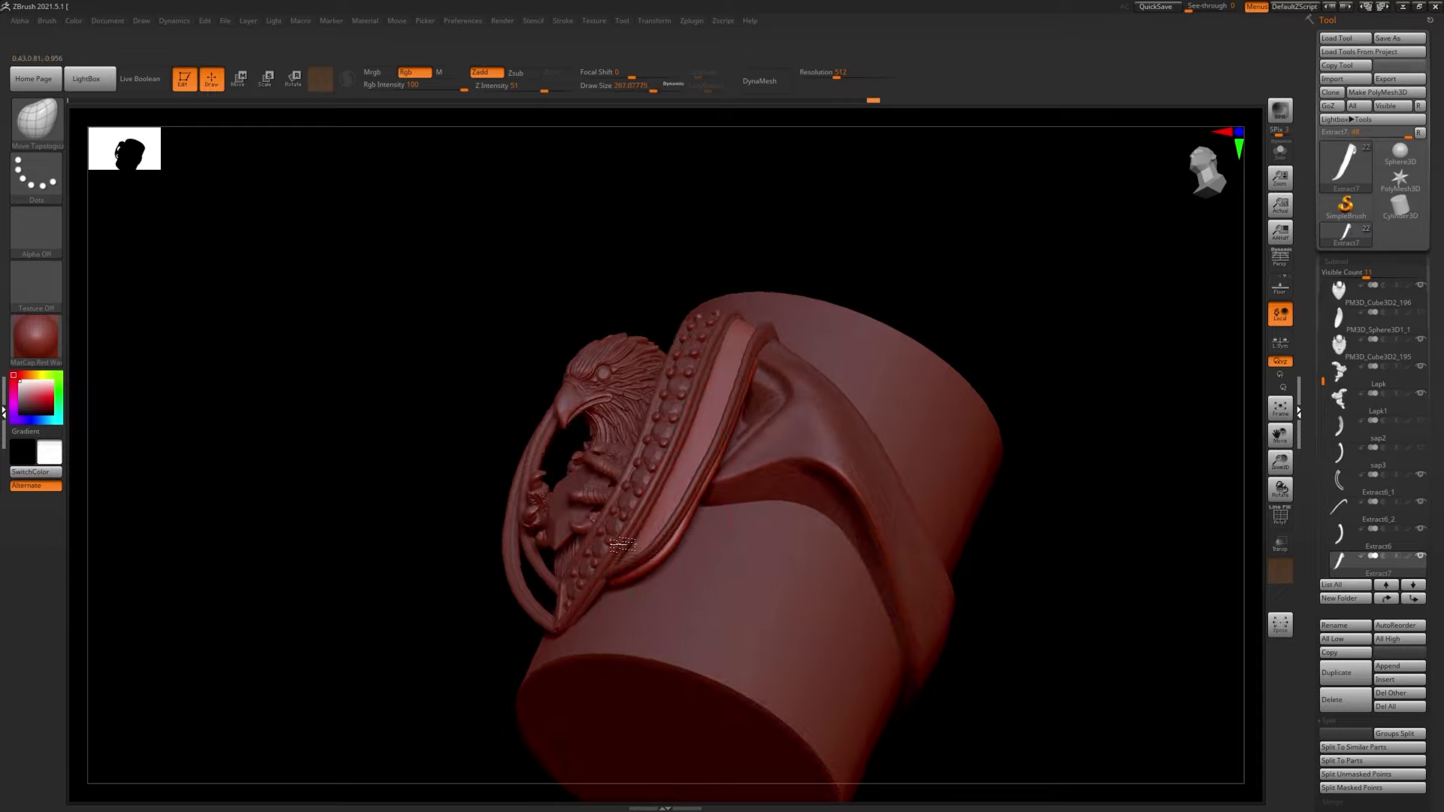
{"action": "left_click_drag", "start_coordinate": [621, 544], "coordinate": [712, 455]}
{"action": "left_click_drag", "start_coordinate": [724, 565], "coordinate": [687, 341]}
{"action": "left_click", "coordinate": [687, 341], "text": "alt"}
{"action": "left_click_drag", "start_coordinate": [628, 470], "coordinate": [760, 452]}
{"action": "left_click", "coordinate": [718, 427], "text": "alt"}
{"action": "key", "text": "q"}
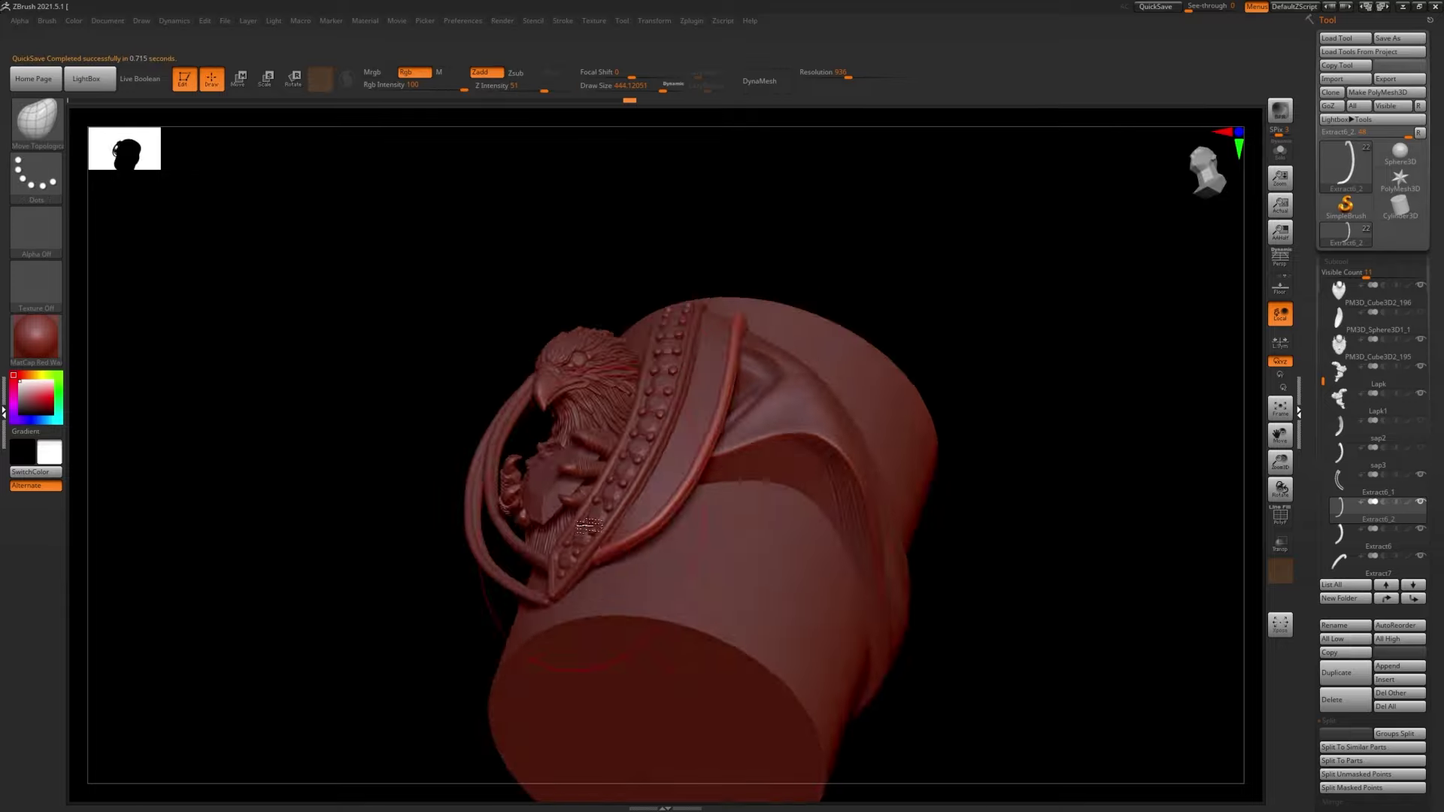
{"action": "mouse_move", "coordinate": [865, 526]}
{"action": "left_mouse_down"}
{"action": "mouse_move", "coordinate": [554, 581]}
{"action": "mouse_move", "coordinate": [752, 452]}
{"action": "mouse_move", "coordinate": [790, 339]}
{"action": "mouse_move", "coordinate": [837, 406]}
{"action": "mouse_move", "coordinate": [545, 468]}
{"action": "left_mouse_up"}
{"action": "left_click", "coordinate": [725, 376], "text": "alt"}
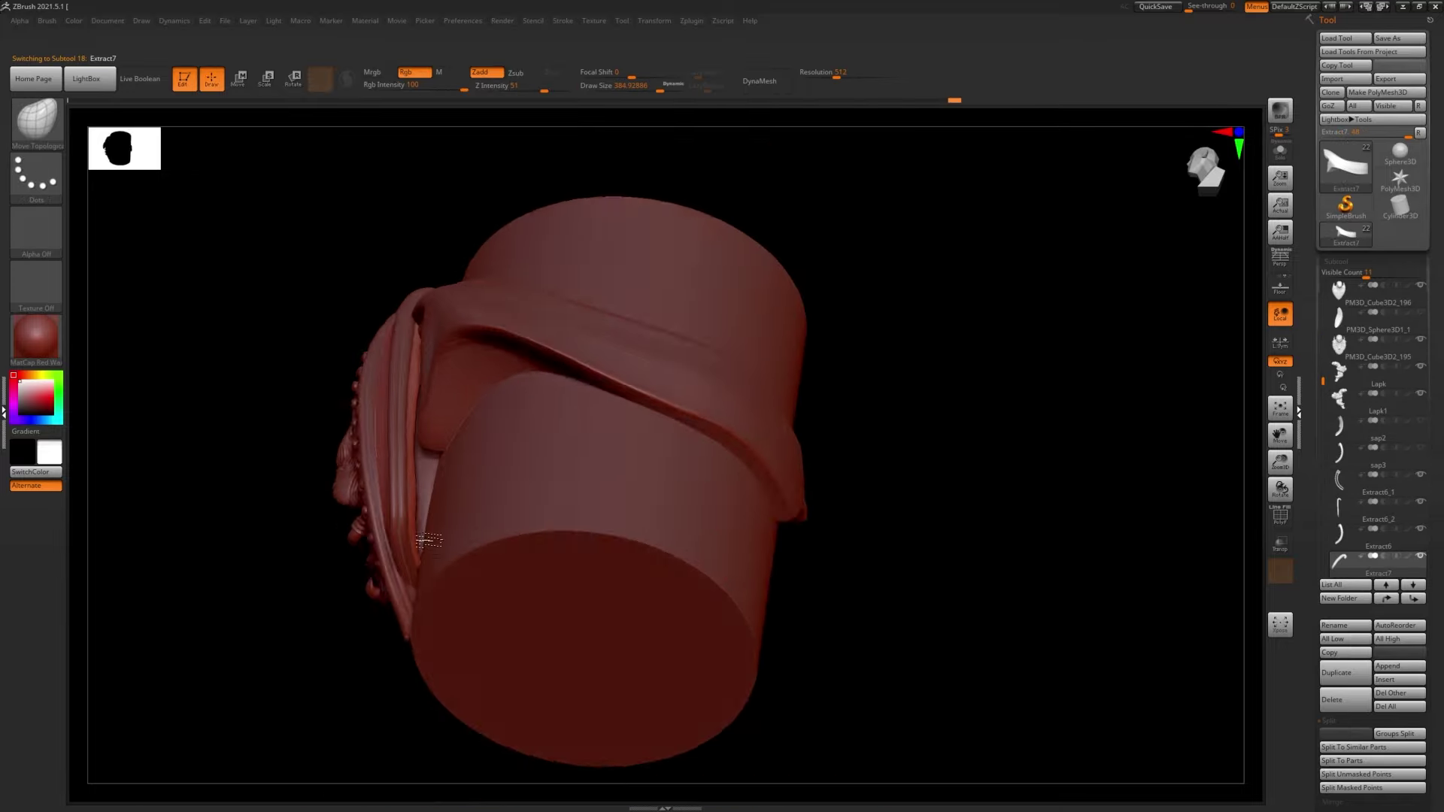
{"action": "mouse_move", "coordinate": [429, 540]}
{"action": "left_mouse_down"}
{"action": "mouse_move", "coordinate": [601, 446]}
{"action": "mouse_move", "coordinate": [567, 493]}
{"action": "mouse_move", "coordinate": [540, 396]}
{"action": "mouse_move", "coordinate": [679, 470]}
{"action": "left_mouse_up"}
{"action": "key", "text": "s"}
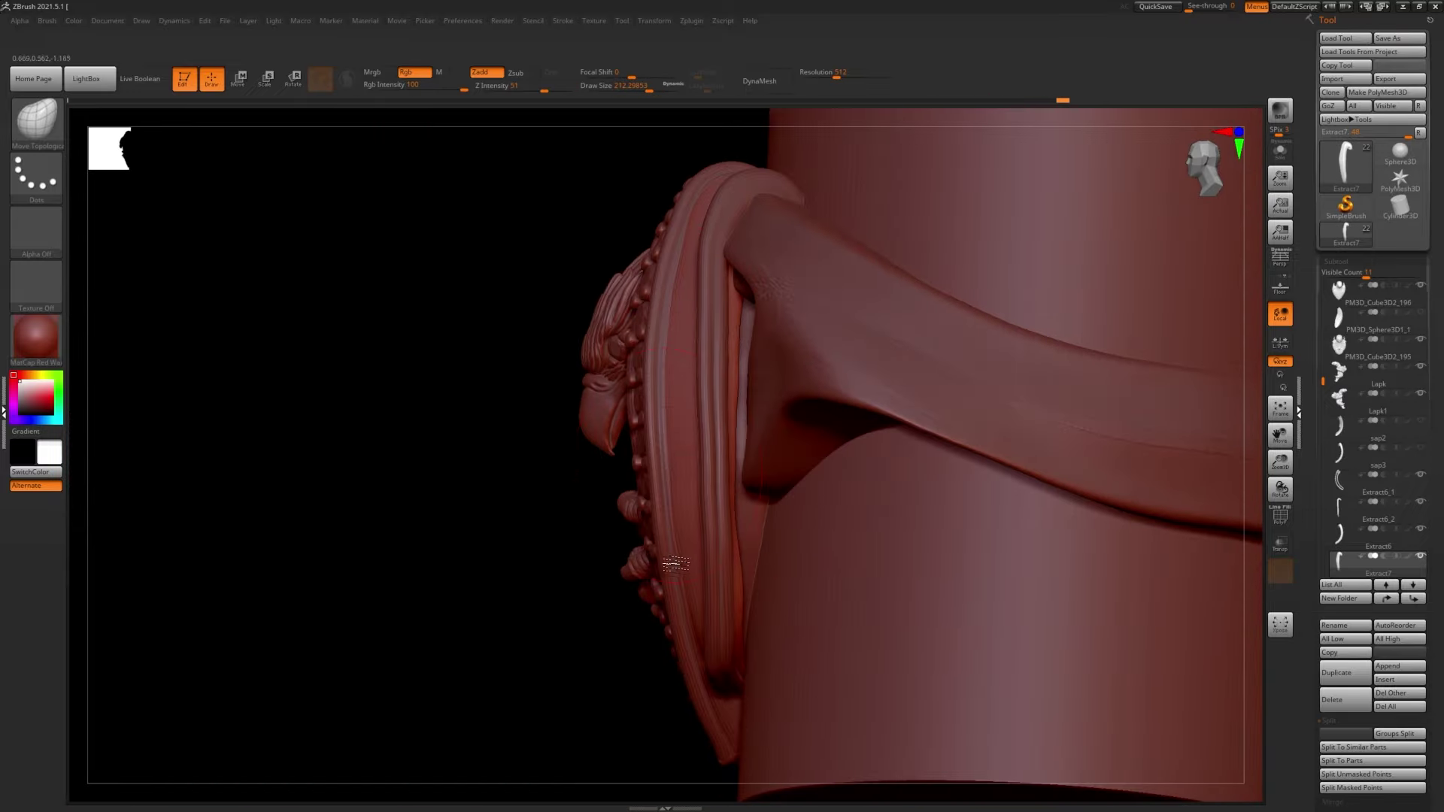
{"action": "mouse_move", "coordinate": [675, 564]}
{"action": "right_mouse_down"}
{"action": "mouse_move", "coordinate": [676, 409]}
{"action": "mouse_move", "coordinate": [545, 529]}
{"action": "mouse_move", "coordinate": [628, 477]}
{"action": "mouse_move", "coordinate": [606, 419]}
{"action": "mouse_move", "coordinate": [436, 436]}
{"action": "right_mouse_up"}
{"action": "left_click", "coordinate": [667, 411], "text": "alt"}
{"action": "left_click", "coordinate": [545, 529], "text": "alt"}
{"action": "key", "text": "f"}
{"action": "left_click", "coordinate": [742, 420], "text": "alt"}
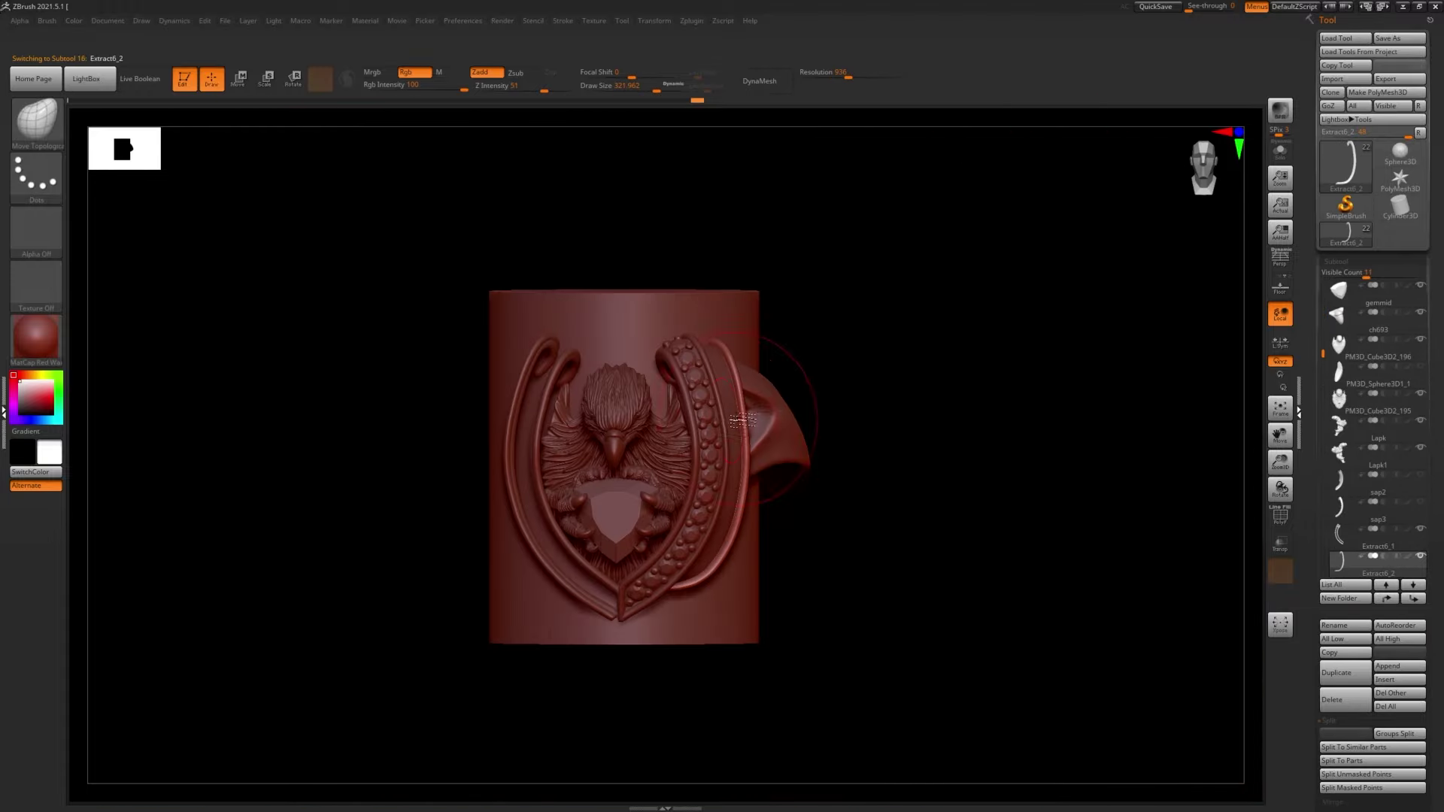
{"action": "right_click_drag", "start_coordinate": [802, 438], "coordinate": [601, 330]}
{"action": "left_click", "coordinate": [601, 330], "text": "alt"}
{"action": "right_click_drag", "start_coordinate": [616, 257], "coordinate": [940, 357], "text": "ctrl"}
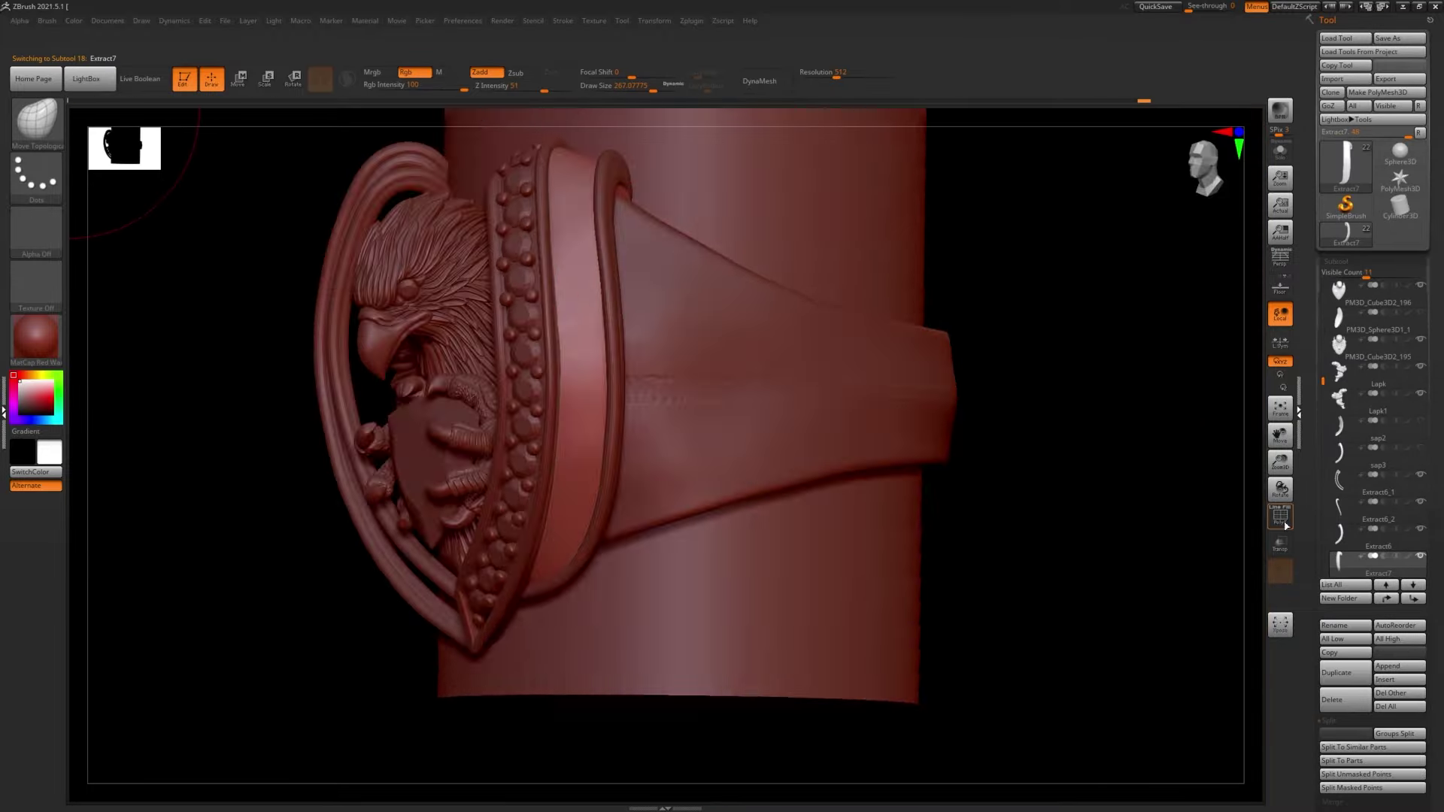
{"action": "mouse_move", "coordinate": [520, 521]}
{"action": "right_mouse_down"}
{"action": "mouse_move", "coordinate": [560, 592]}
{"action": "mouse_move", "coordinate": [654, 387]}
{"action": "mouse_move", "coordinate": [602, 421]}
{"action": "mouse_move", "coordinate": [532, 435]}
{"action": "right_mouse_up"}
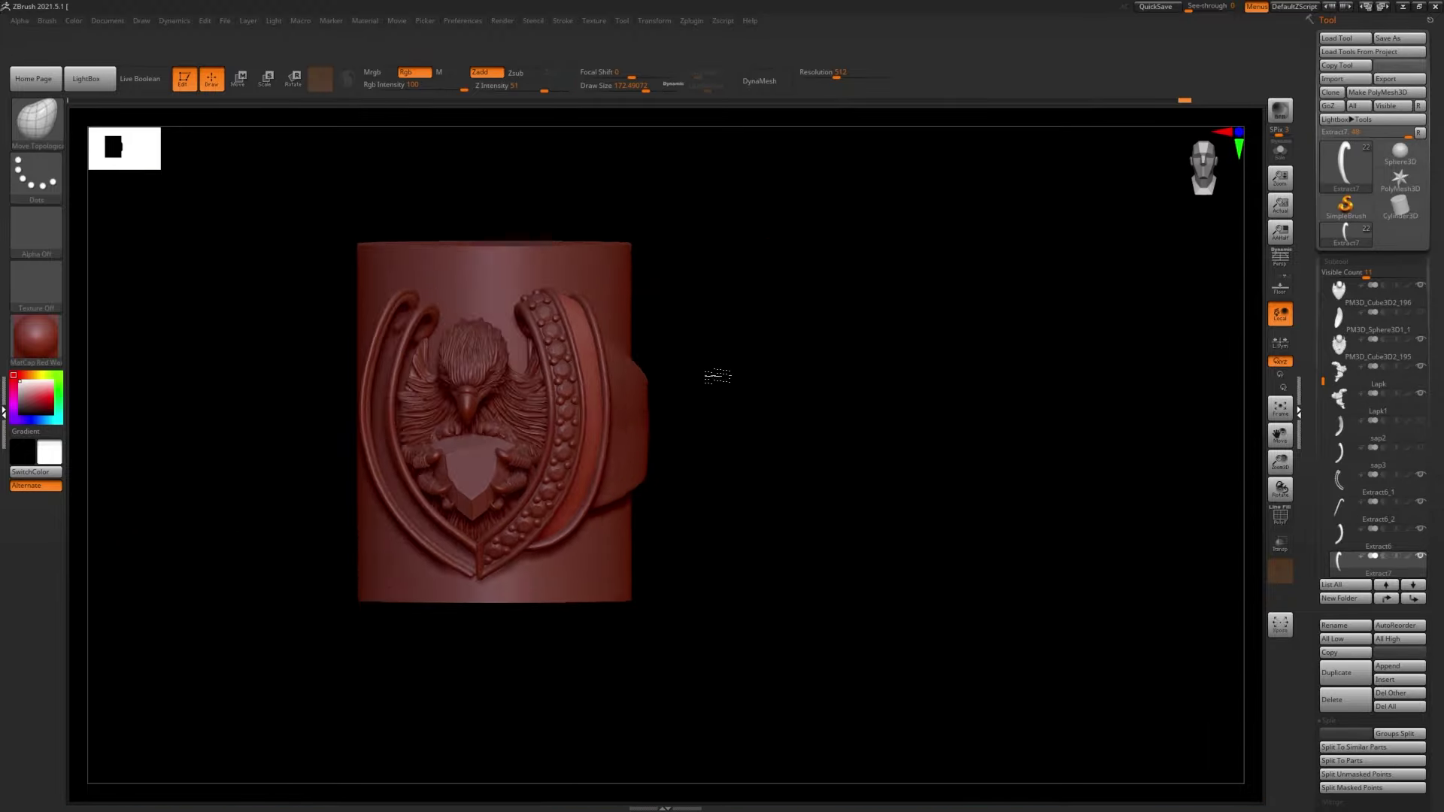
- Zoom around the ring in Rhino to inspect sap3.obj sitting on the cylinder
{"action": "right_click_drag", "start_coordinate": [717, 376], "coordinate": [1189, 496]}
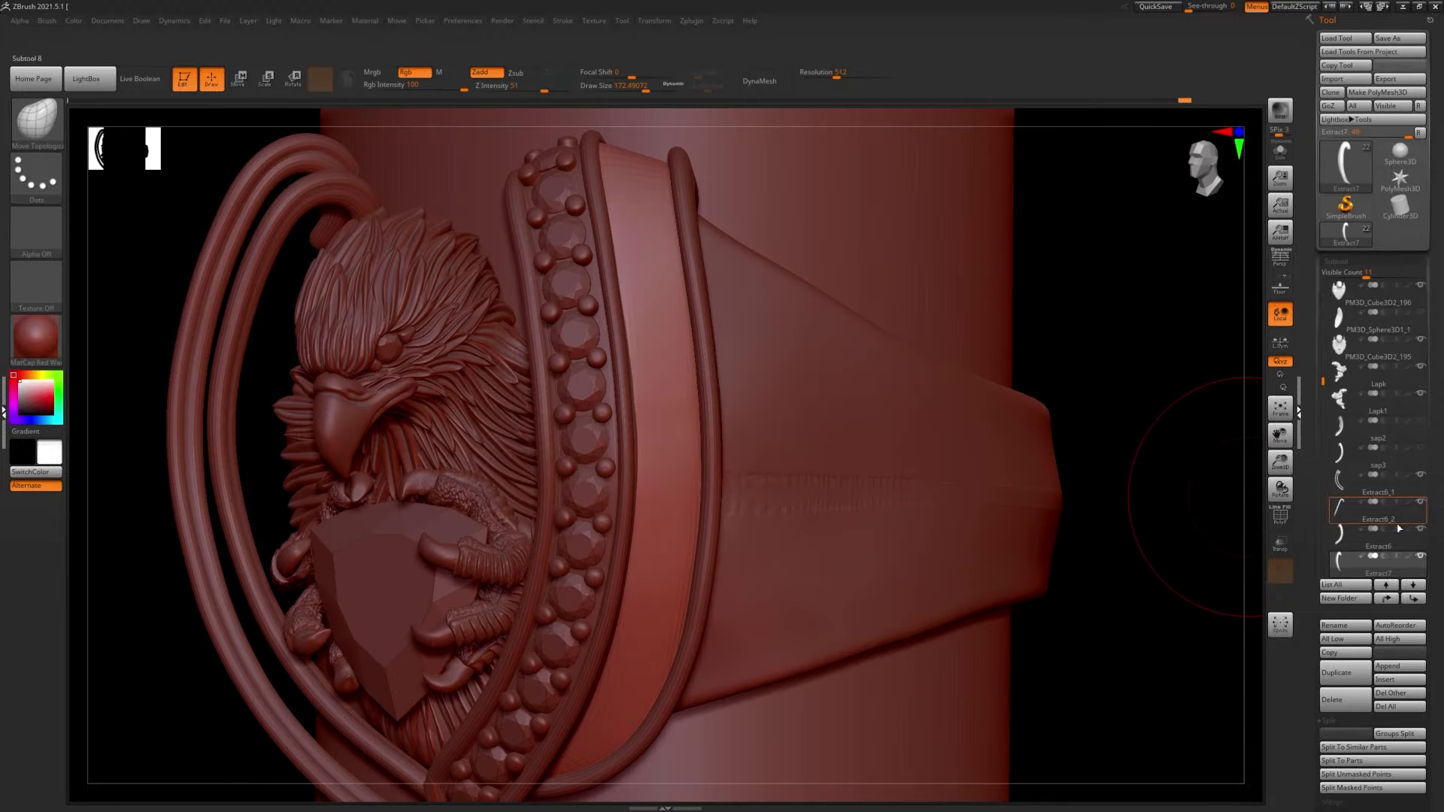
{"action": "scroll", "coordinate": [1441, 364], "scroll_direction": "down", "scroll_amount": 10}
{"action": "mouse_move", "coordinate": [632, 346]}
{"action": "right_mouse_down"}
{"action": "mouse_move", "coordinate": [877, 471]}
{"action": "mouse_move", "coordinate": [660, 422]}
{"action": "mouse_move", "coordinate": [854, 387]}
{"action": "mouse_move", "coordinate": [717, 425]}
{"action": "right_mouse_up"}
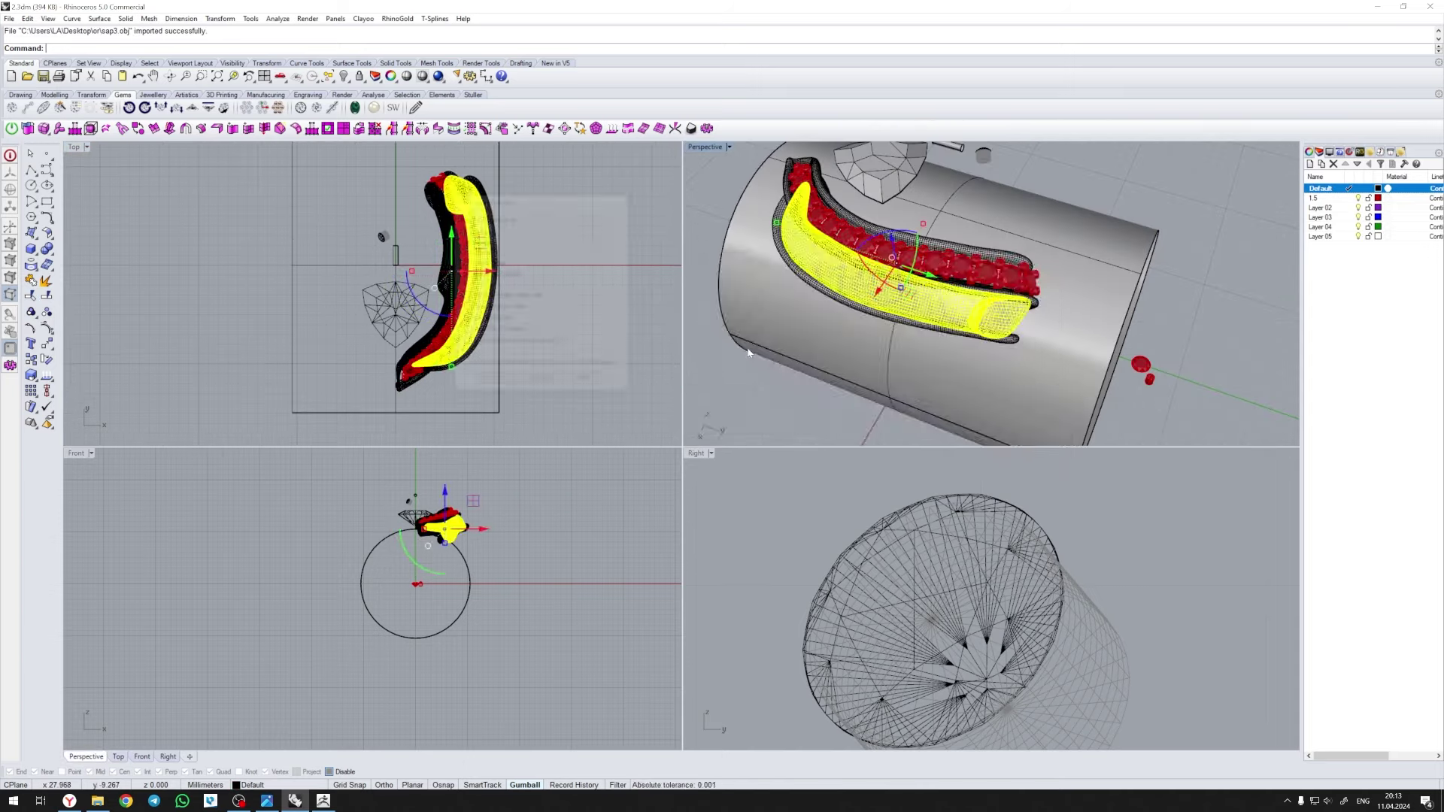
- Convert the T-spline band into a regular Rhino surface with _tsConvertToRhinosurf
{"action": "right_click_drag", "start_coordinate": [1215, 382], "coordinate": [1130, 324]}
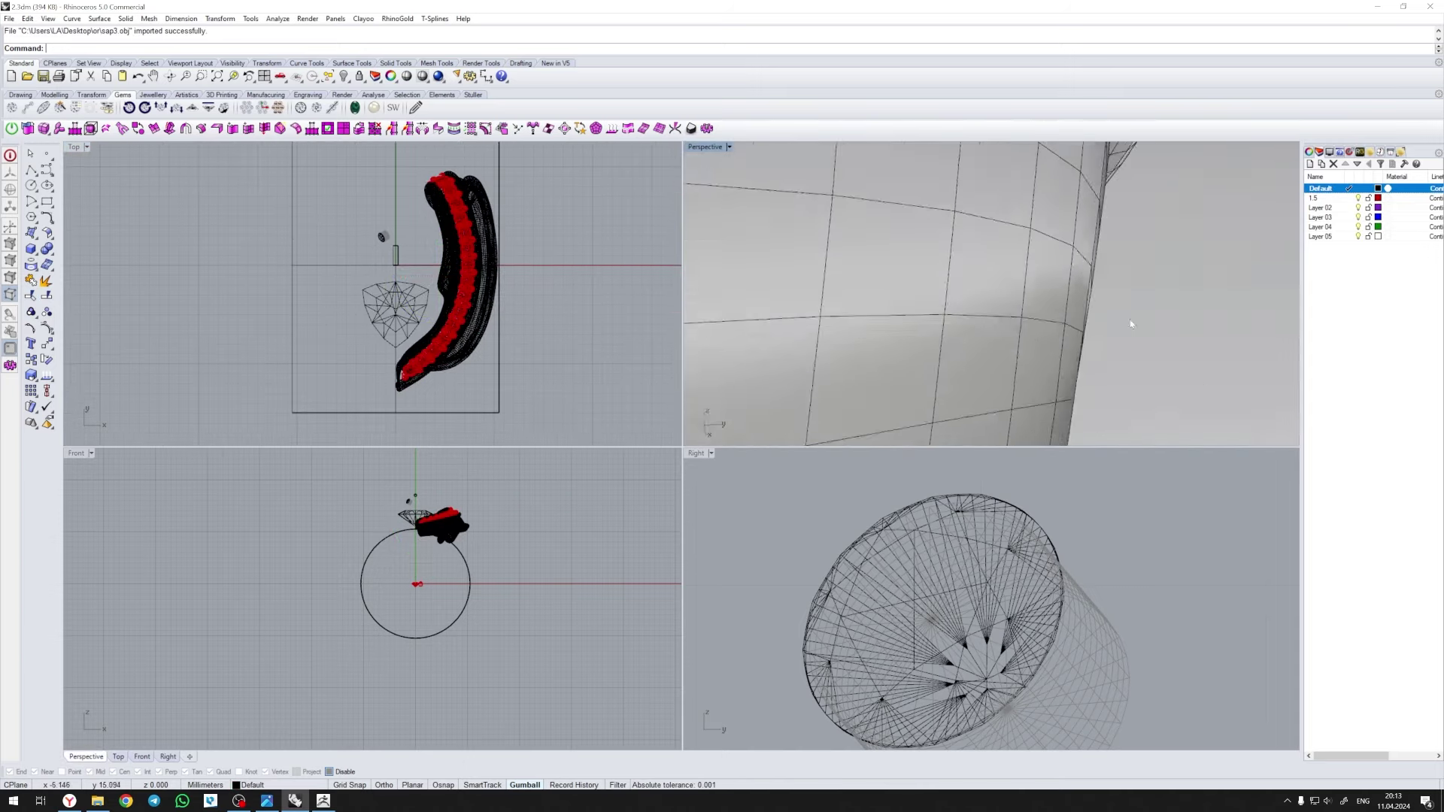
{"action": "left_click", "coordinate": [1318, 152]}
{"action": "right_click", "coordinate": [28, 129]}
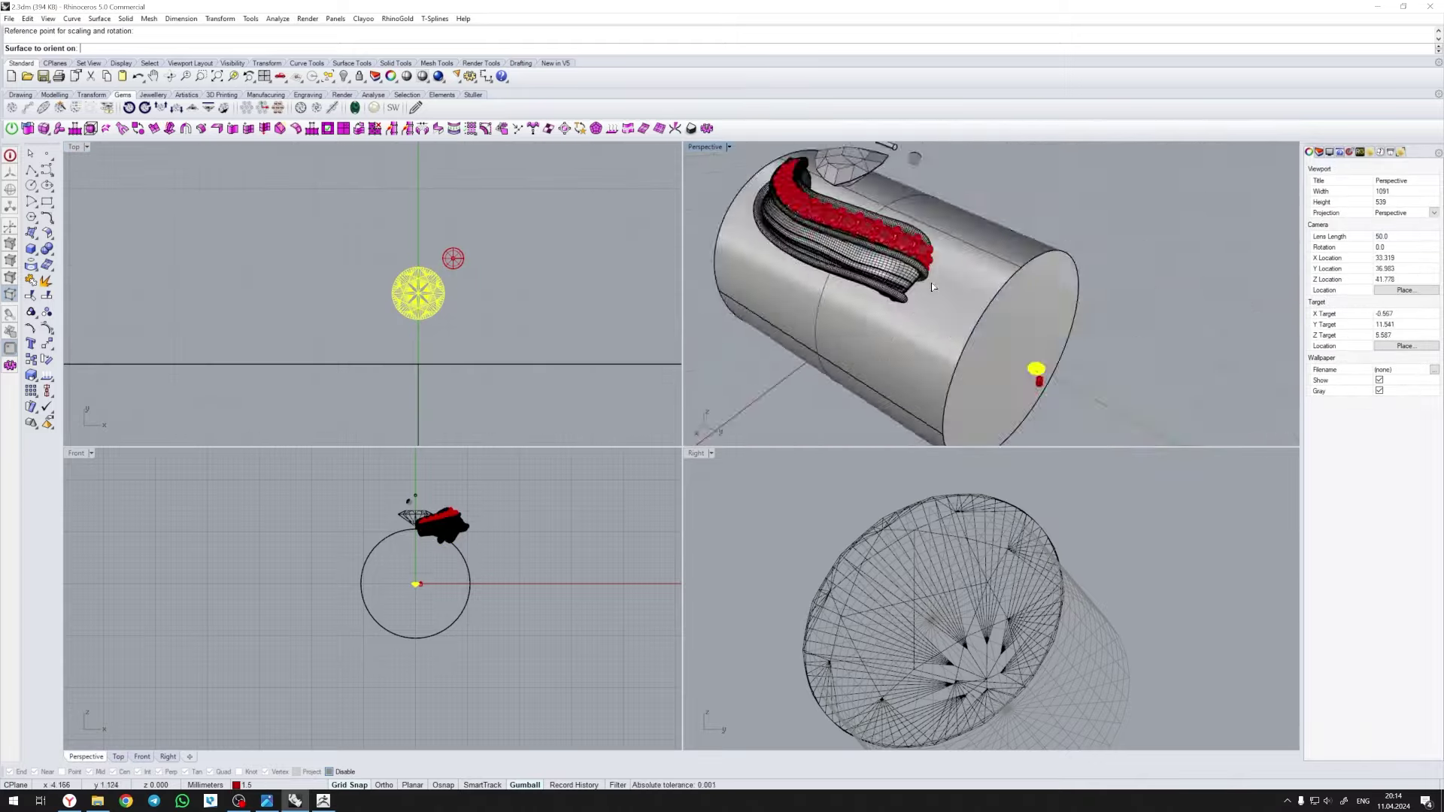
{"action": "scroll", "coordinate": [931, 287], "scroll_direction": "up", "scroll_amount": 5}
{"action": "left_click", "coordinate": [865, 263]}
{"action": "scroll", "coordinate": [865, 263], "scroll_direction": "up", "scroll_amount": 2}
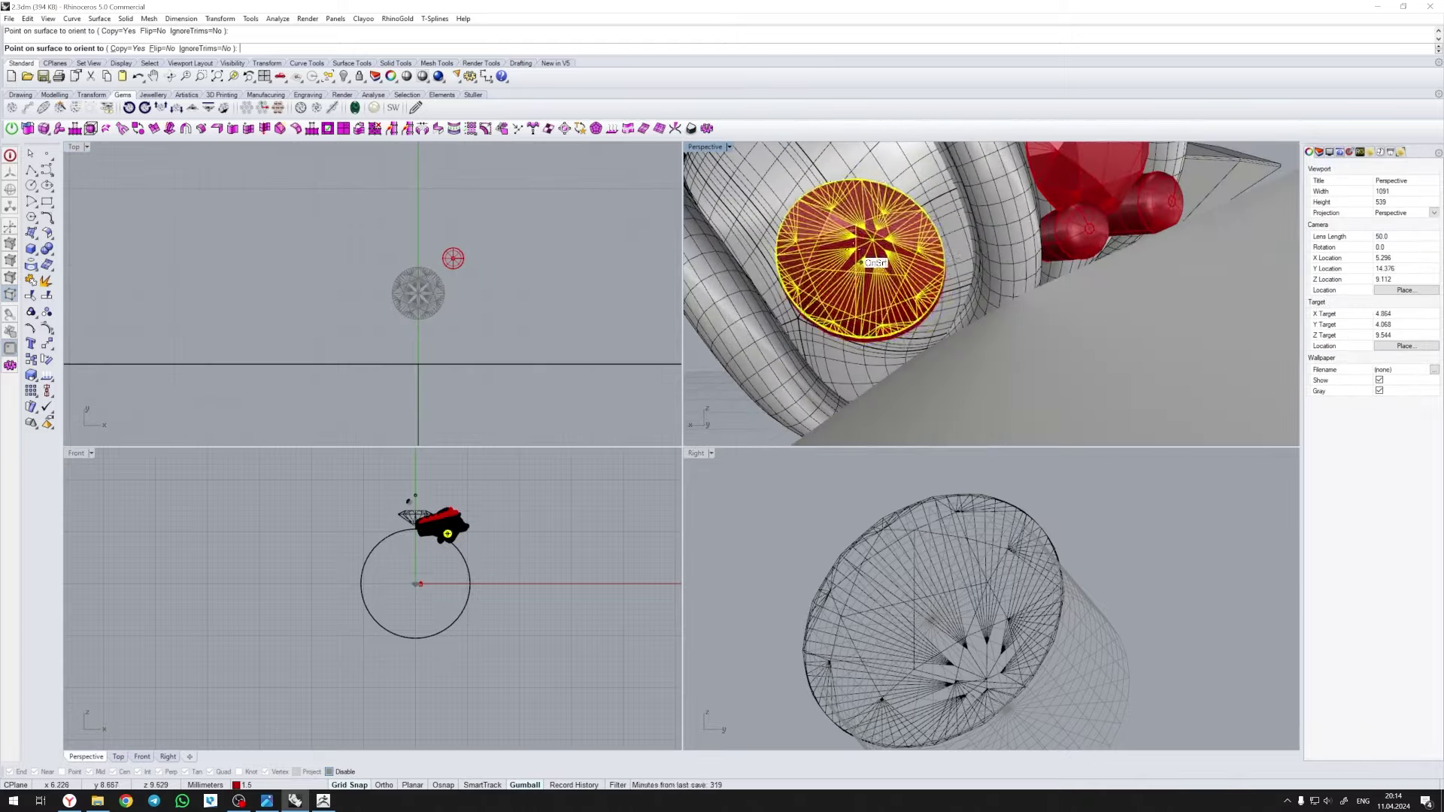
{"action": "key", "text": "Return"}
{"action": "key", "text": "Return"}
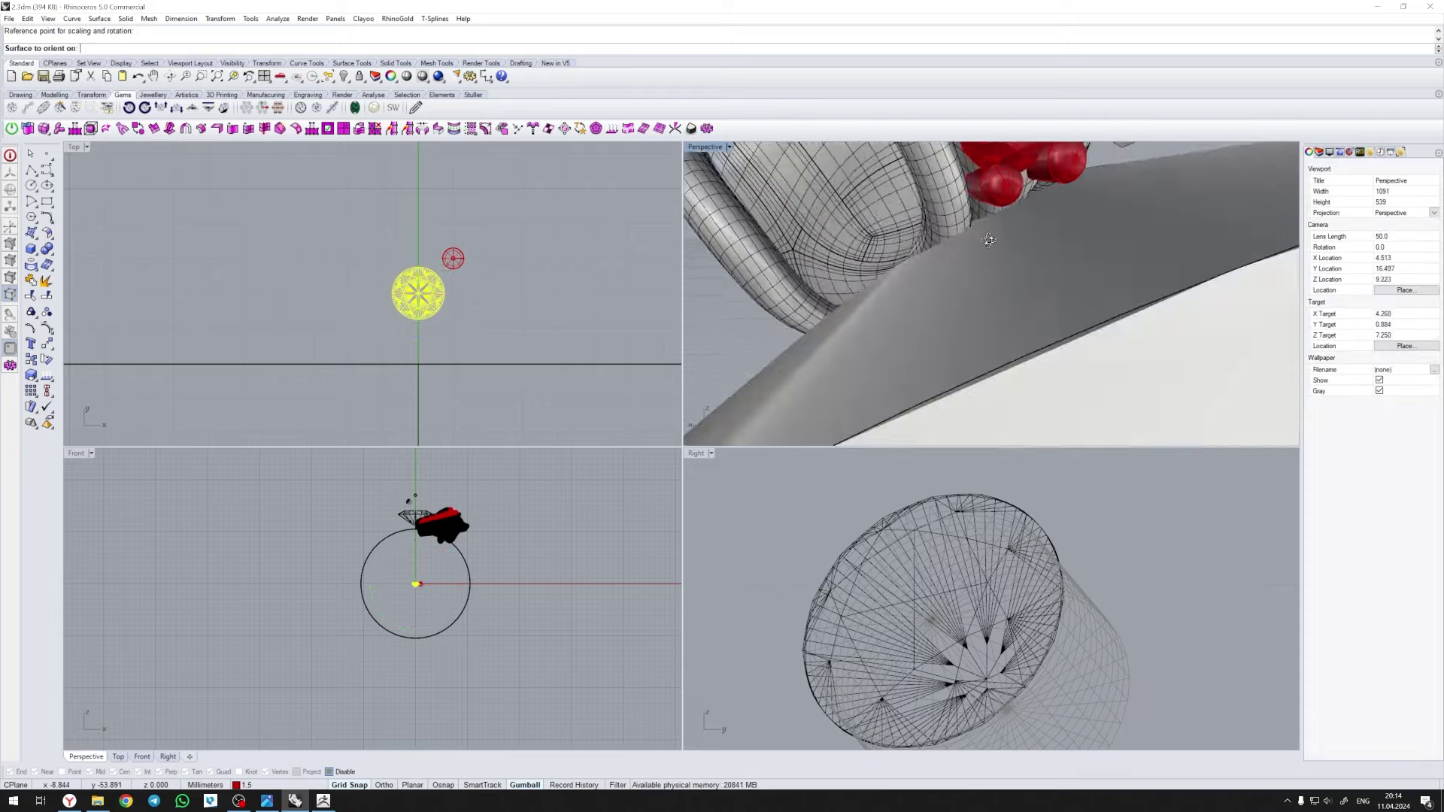
- Orient copies of the round gem onto the band surface with OrientOnSrf
{"action": "left_click", "coordinate": [970, 258]}
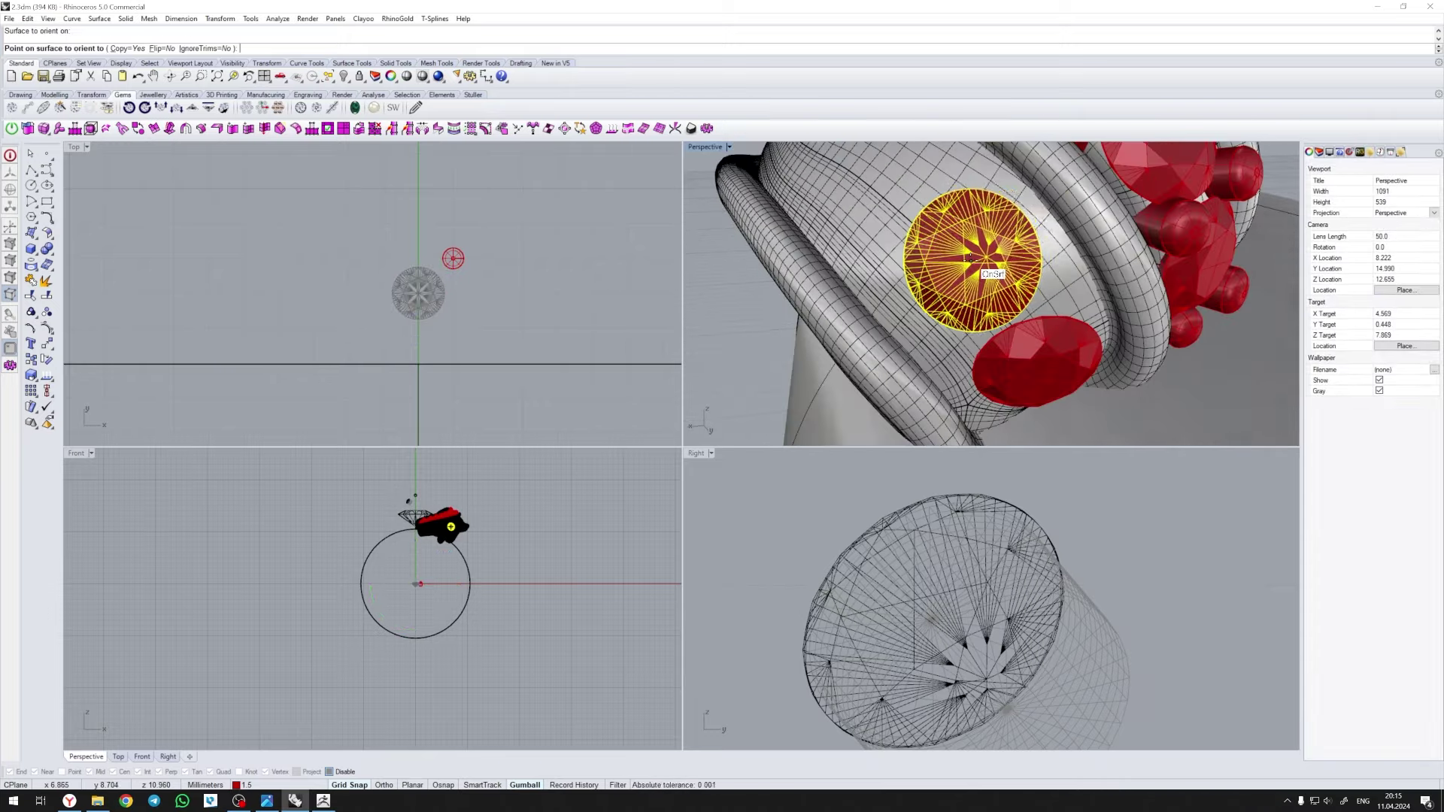
{"action": "left_click", "coordinate": [987, 327]}
{"action": "left_click", "coordinate": [96, 365]}
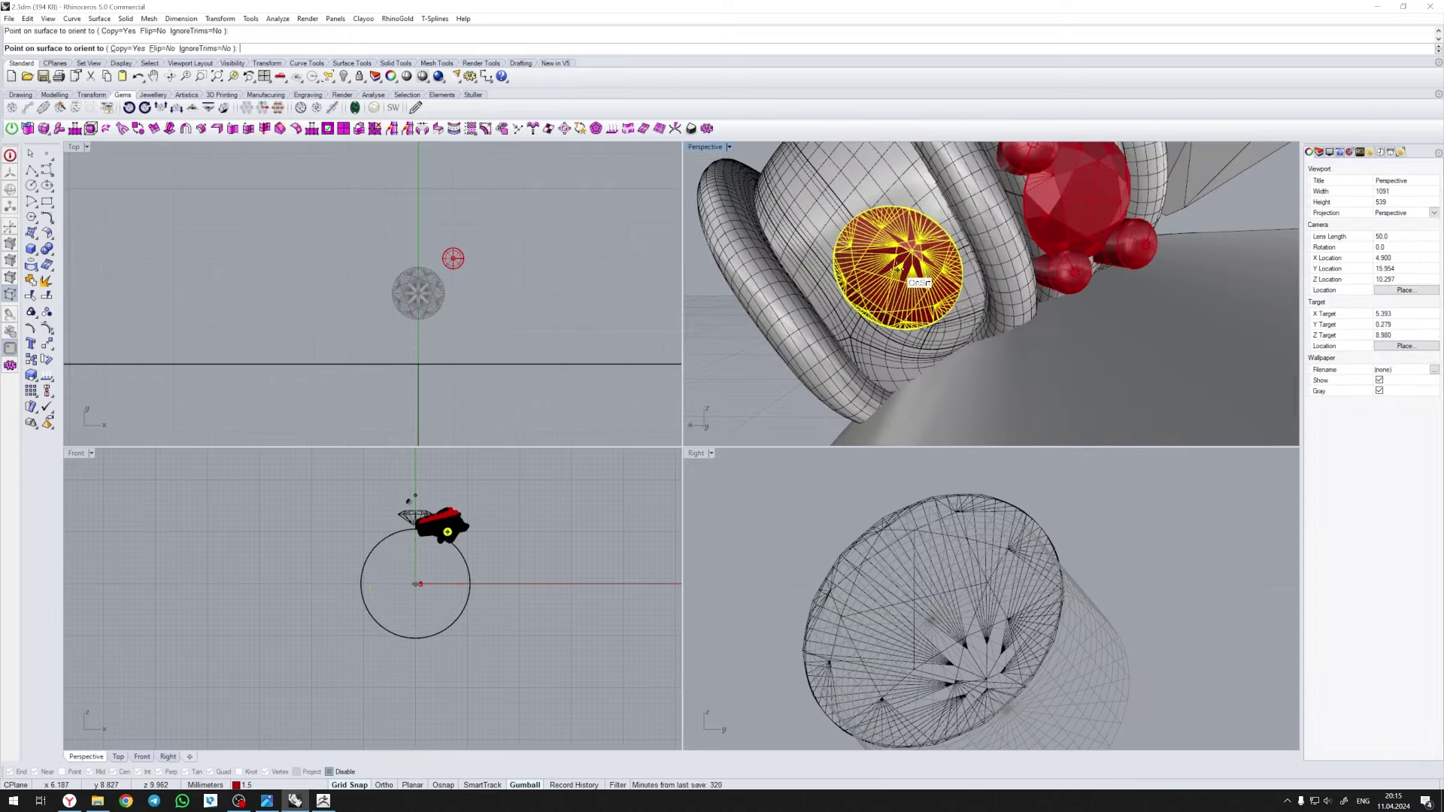
{"action": "right_click_drag", "start_coordinate": [897, 270], "coordinate": [997, 289]}
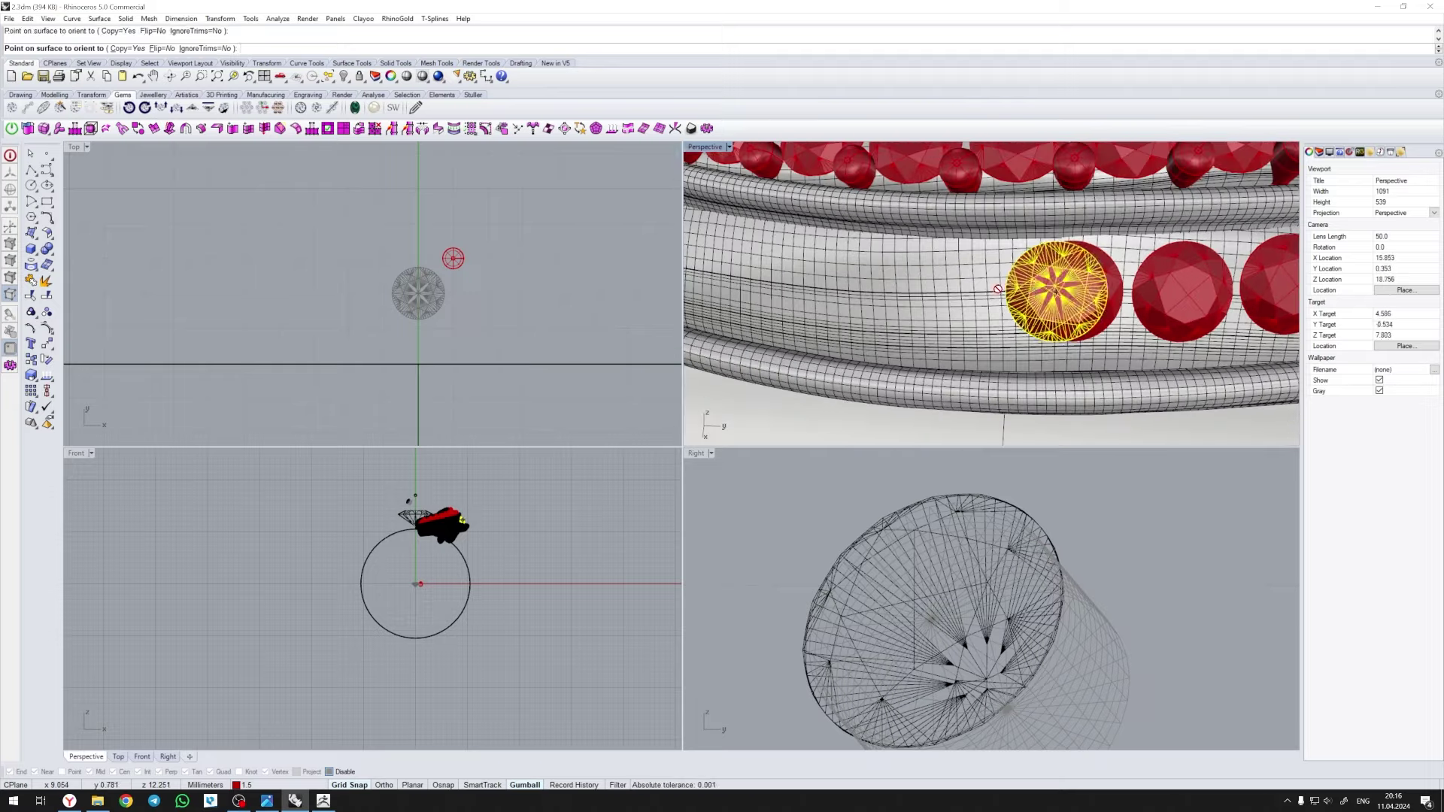
{"action": "mouse_move", "coordinate": [874, 303]}
{"action": "right_mouse_down"}
{"action": "mouse_move", "coordinate": [928, 348]}
{"action": "mouse_move", "coordinate": [922, 284]}
{"action": "mouse_move", "coordinate": [954, 310]}
{"action": "right_mouse_up"}
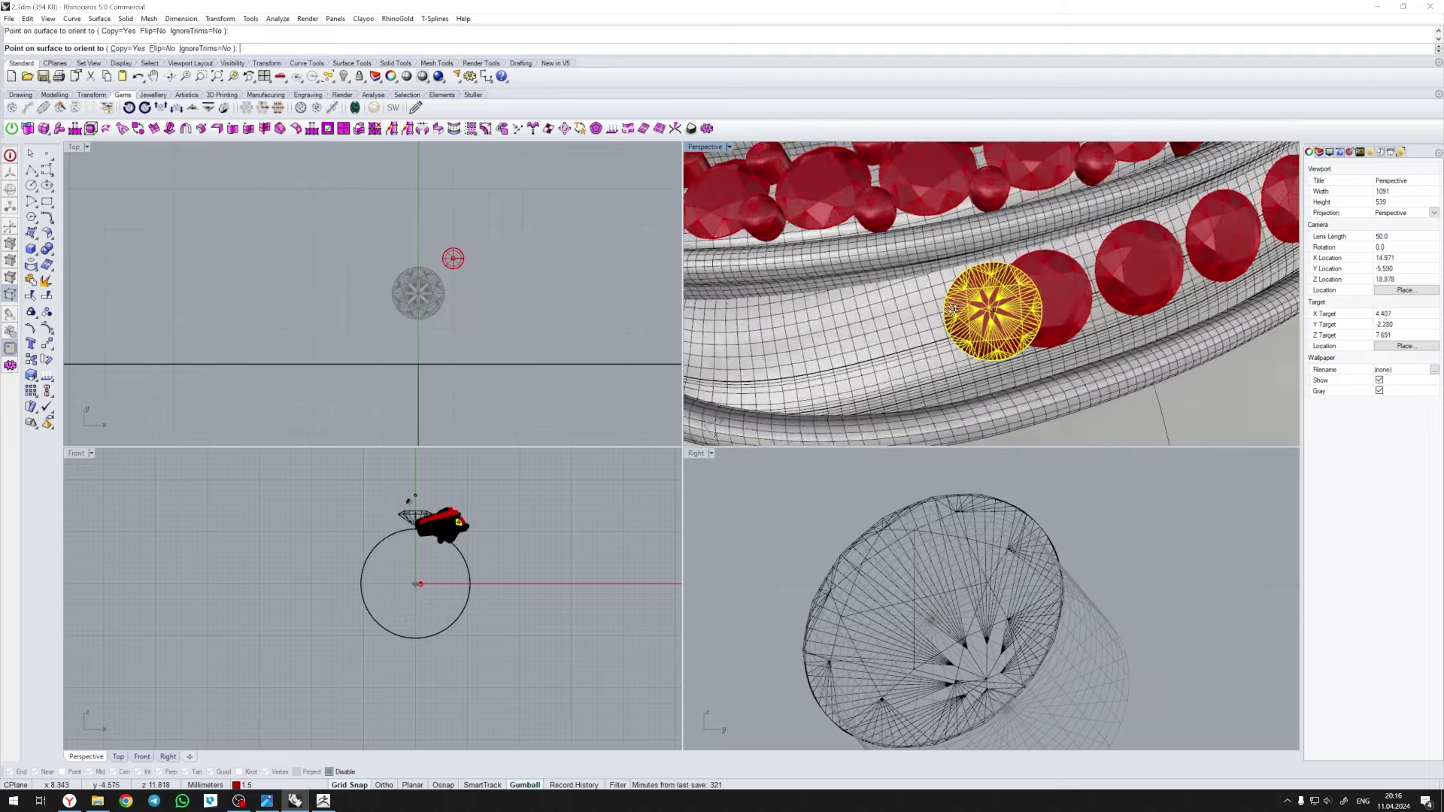
{"action": "right_click", "coordinate": [418, 293]}
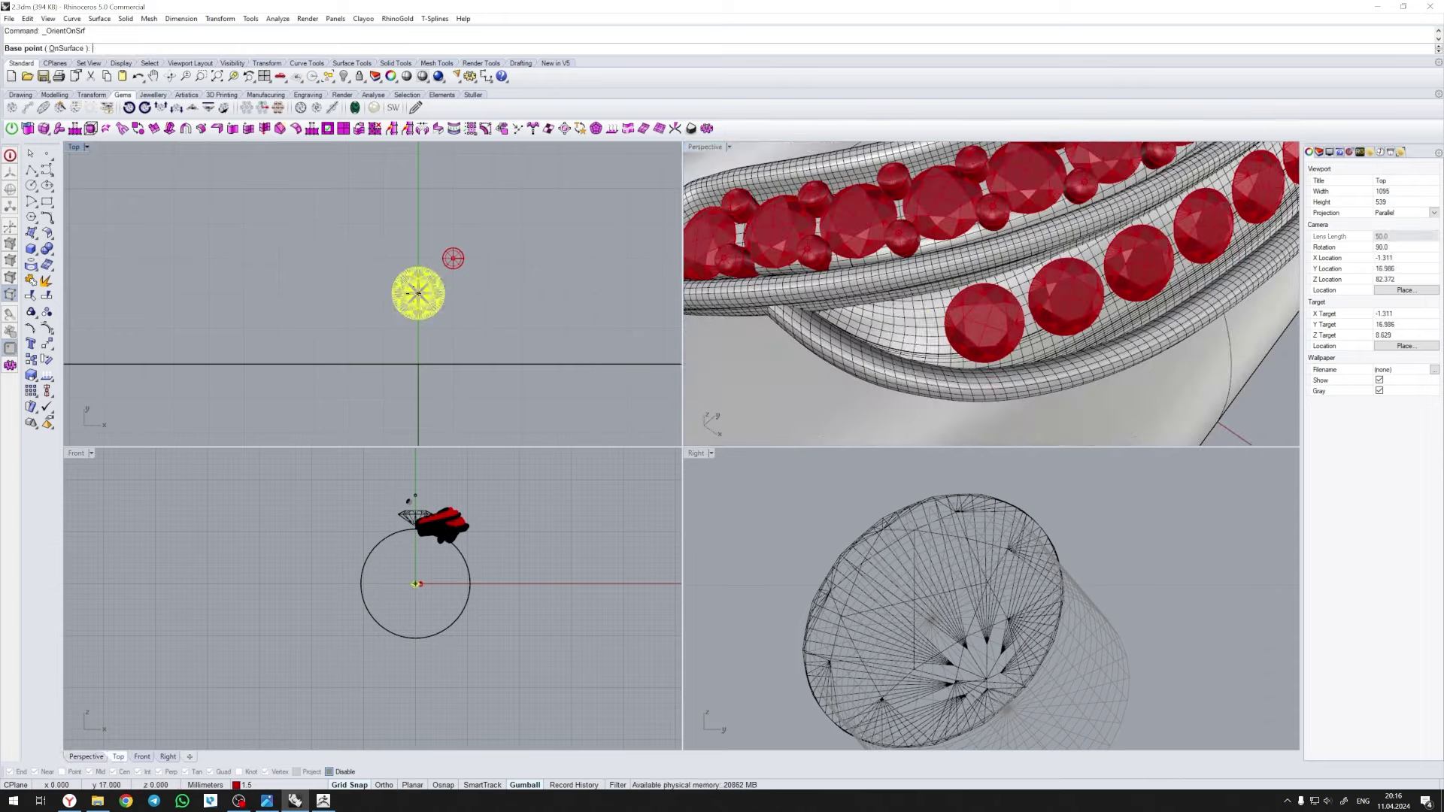
{"action": "right_click", "coordinate": [919, 351]}
- Seat a small round gem on the band between the large stones
{"action": "right_click_drag", "start_coordinate": [919, 350], "coordinate": [986, 203]}
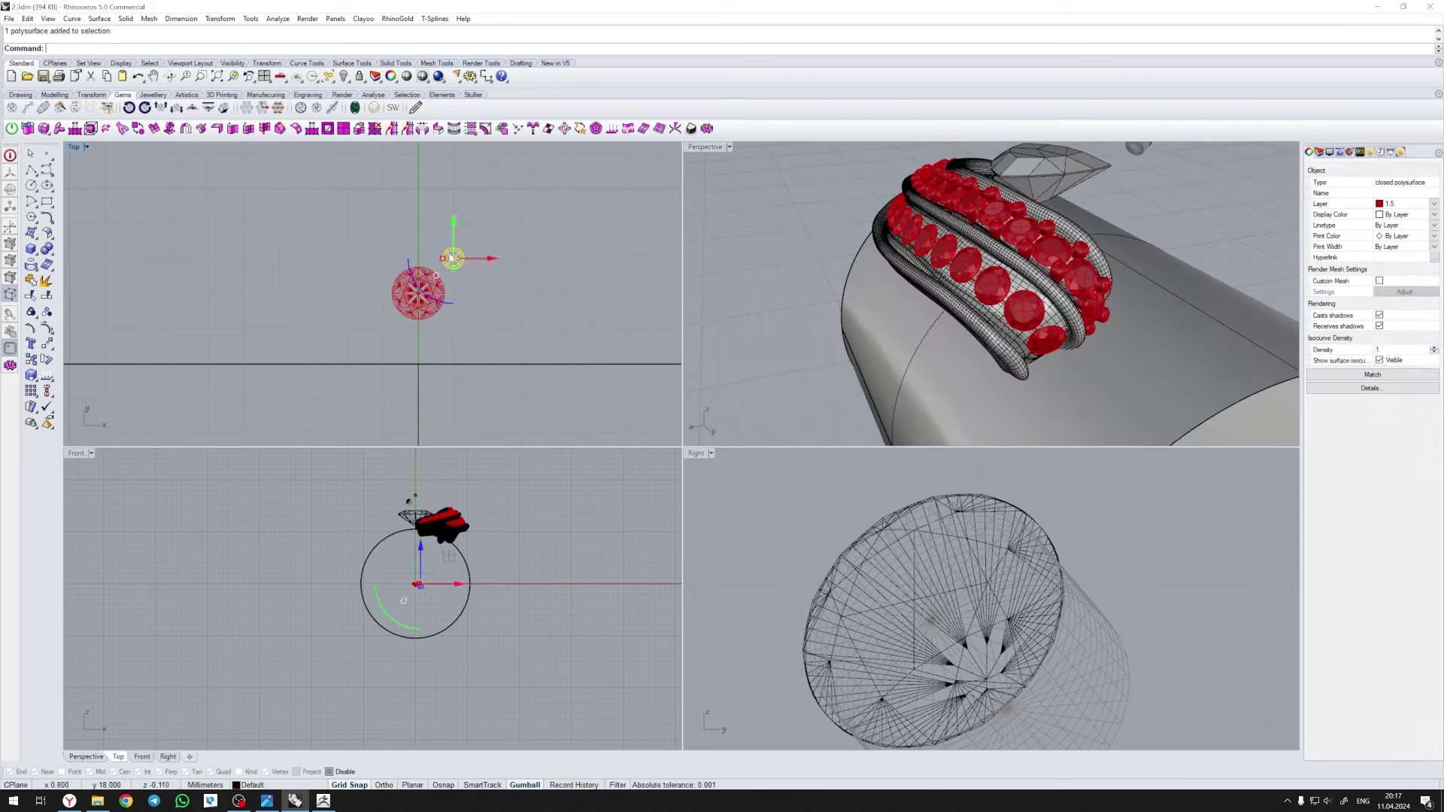
{"action": "left_click", "coordinate": [527, 202]}
{"action": "left_click", "coordinate": [935, 304]}
{"action": "left_click", "coordinate": [490, 347]}
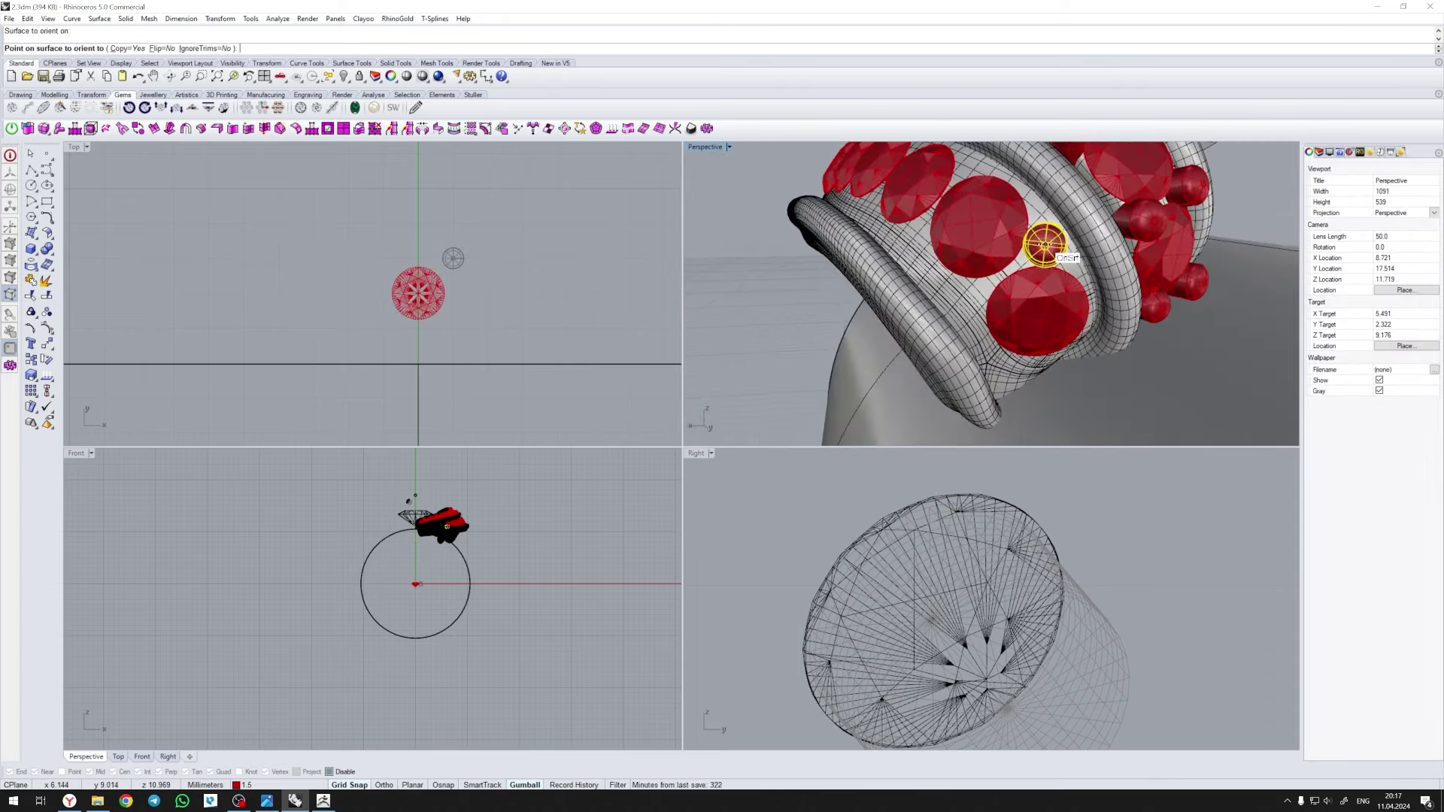
{"action": "left_click", "coordinate": [1112, 356]}
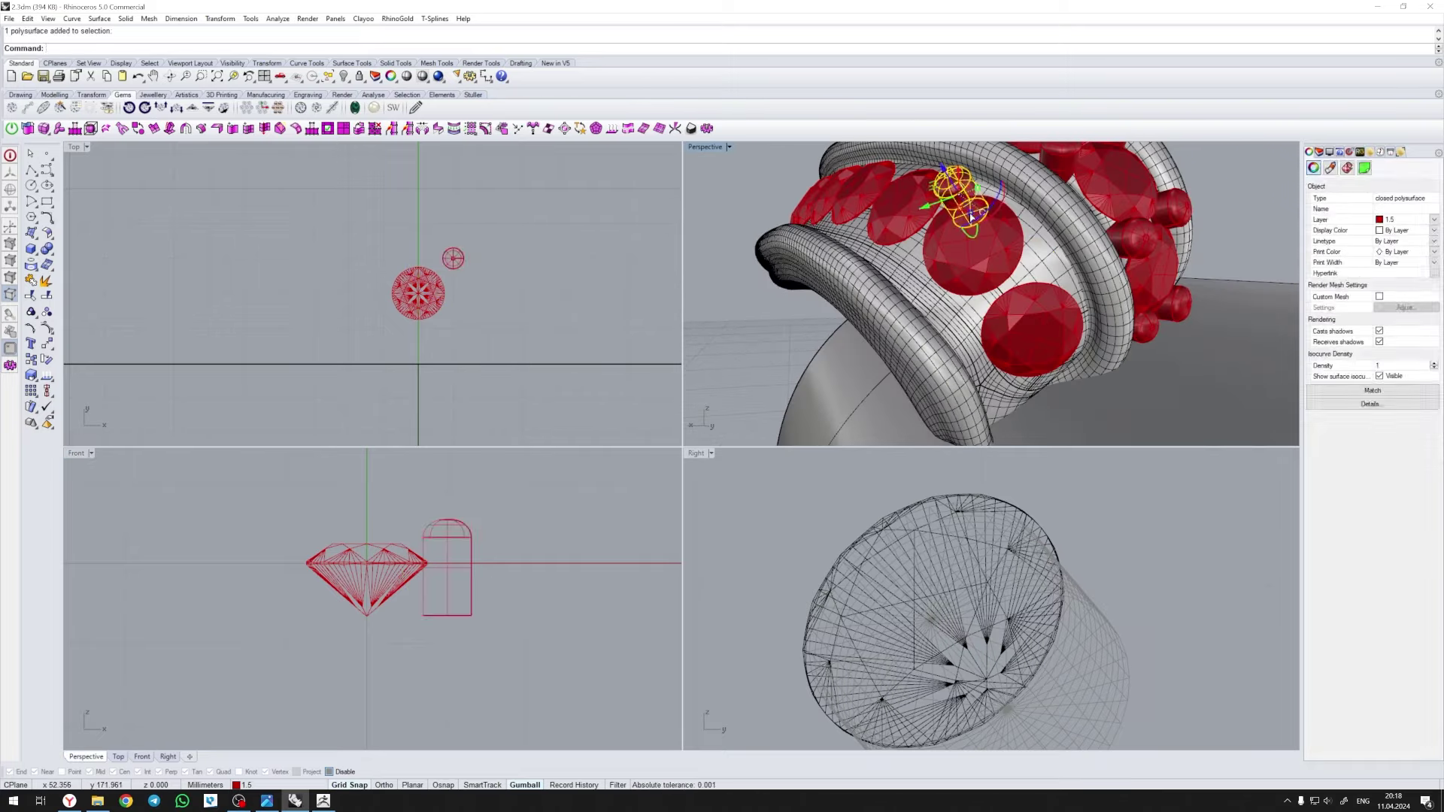
- Place two more round gems on the band surface
{"action": "mouse_move", "coordinate": [1035, 271]}
{"action": "right_mouse_down"}
{"action": "mouse_move", "coordinate": [951, 319]}
{"action": "mouse_move", "coordinate": [912, 323]}
{"action": "mouse_move", "coordinate": [854, 291]}
{"action": "mouse_move", "coordinate": [933, 289]}
{"action": "mouse_move", "coordinate": [903, 325]}
{"action": "mouse_move", "coordinate": [976, 372]}
{"action": "right_mouse_up"}
{"action": "left_click", "coordinate": [936, 306]}
{"action": "left_click", "coordinate": [955, 336]}
{"action": "key", "text": "Return"}
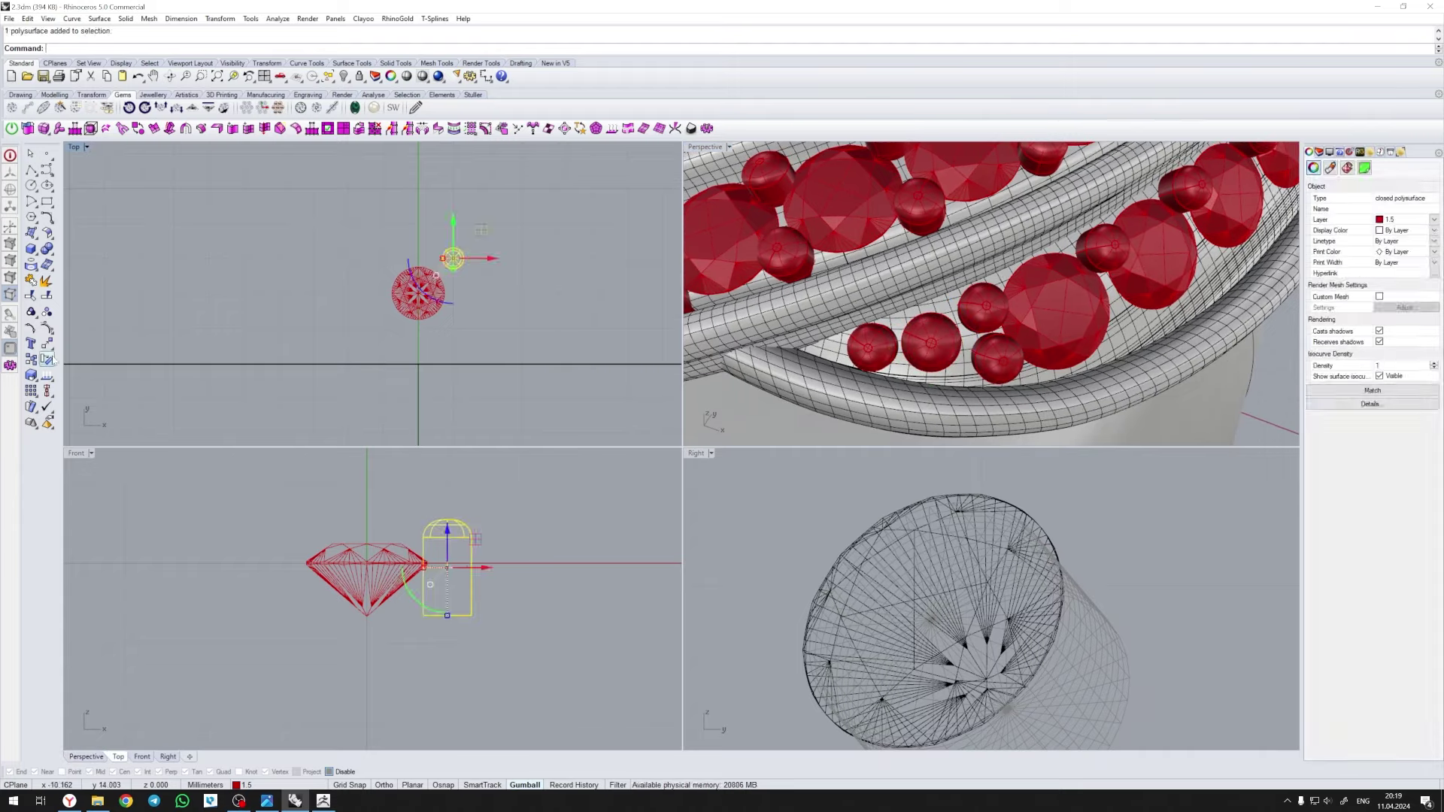
- Orient prong cutters onto the band and move one between the gems
{"action": "left_click", "coordinate": [47, 359]}
{"action": "right_click_drag", "start_coordinate": [925, 316], "coordinate": [940, 331]}
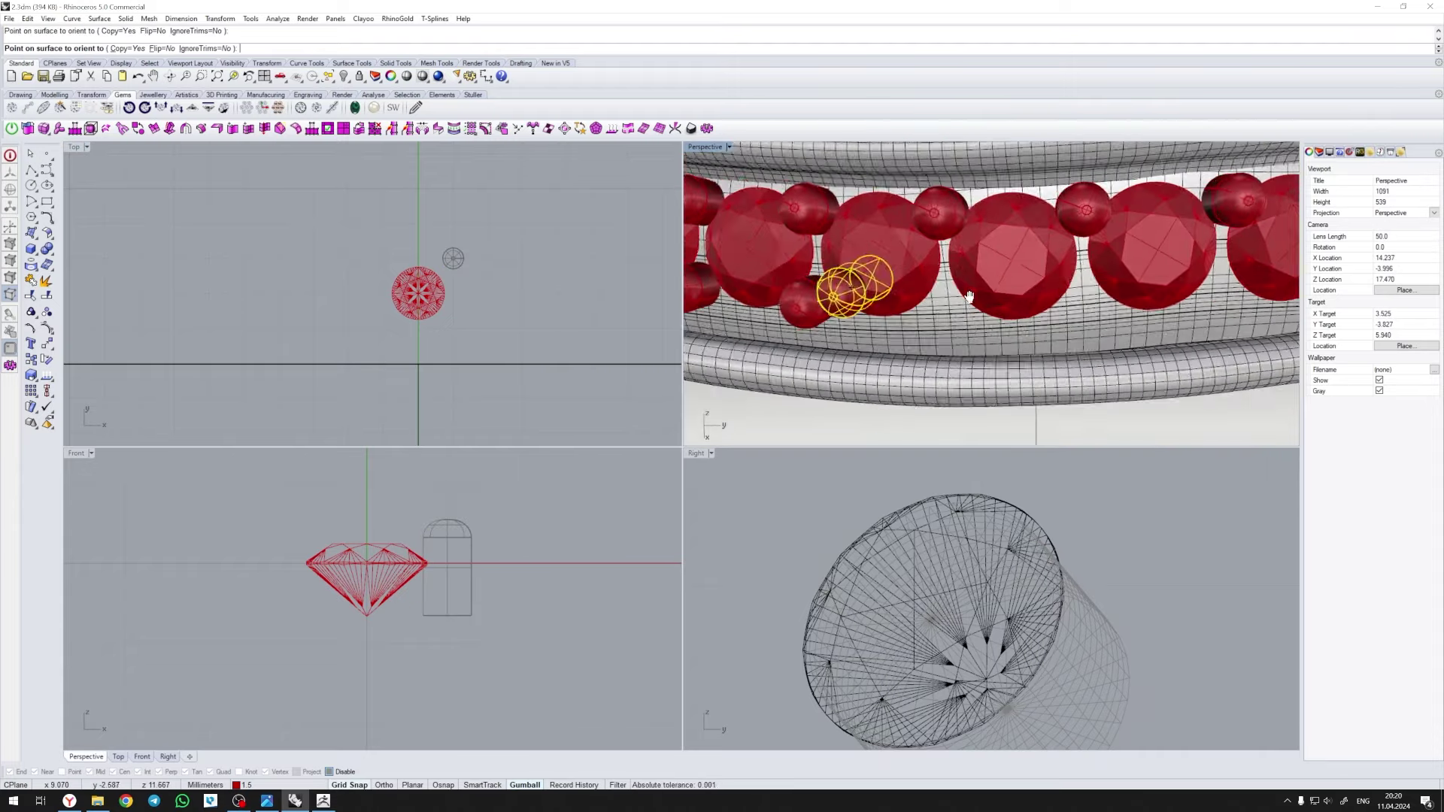
{"action": "left_click", "coordinate": [491, 351]}
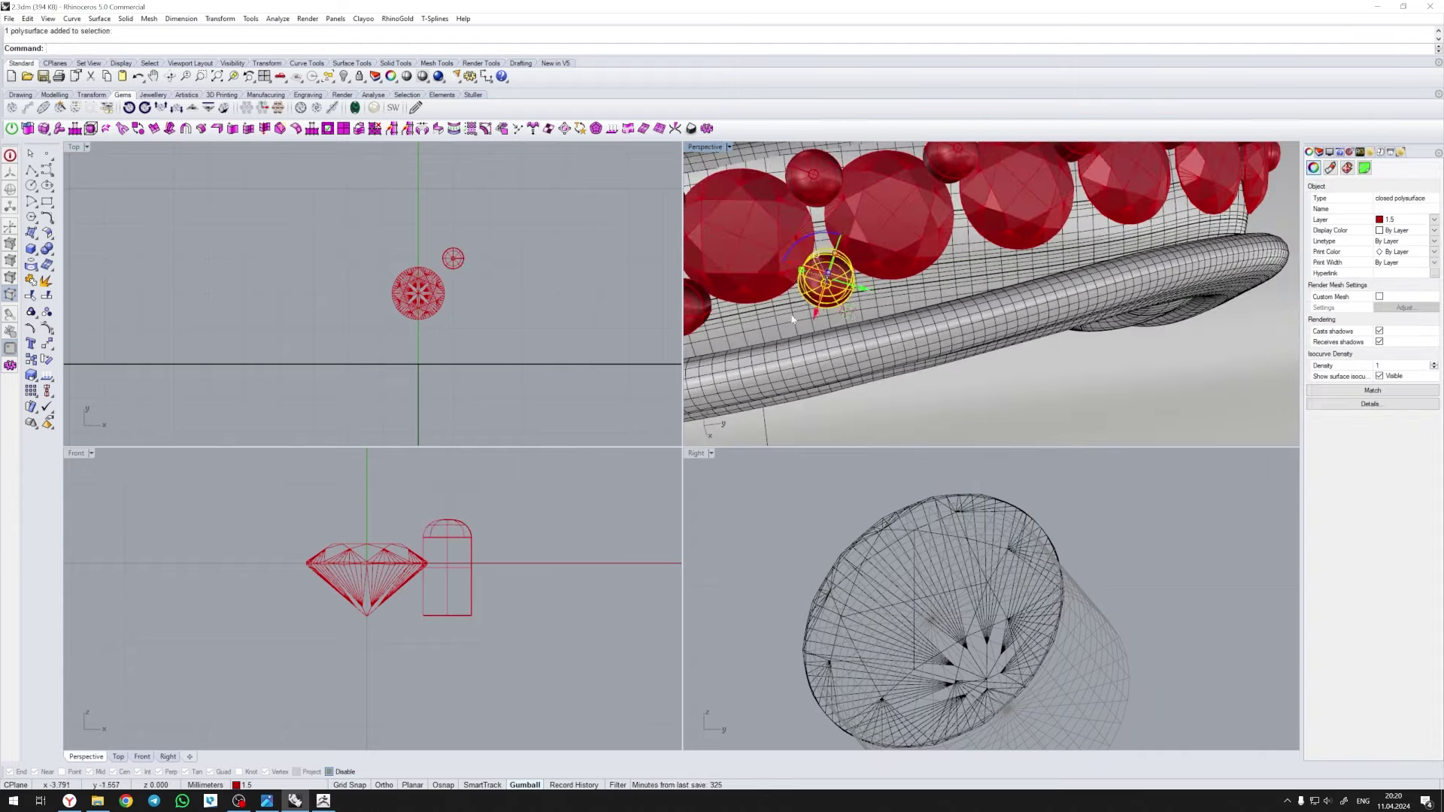
{"action": "left_click", "coordinate": [64, 349]}
{"action": "left_click", "coordinate": [491, 351]}
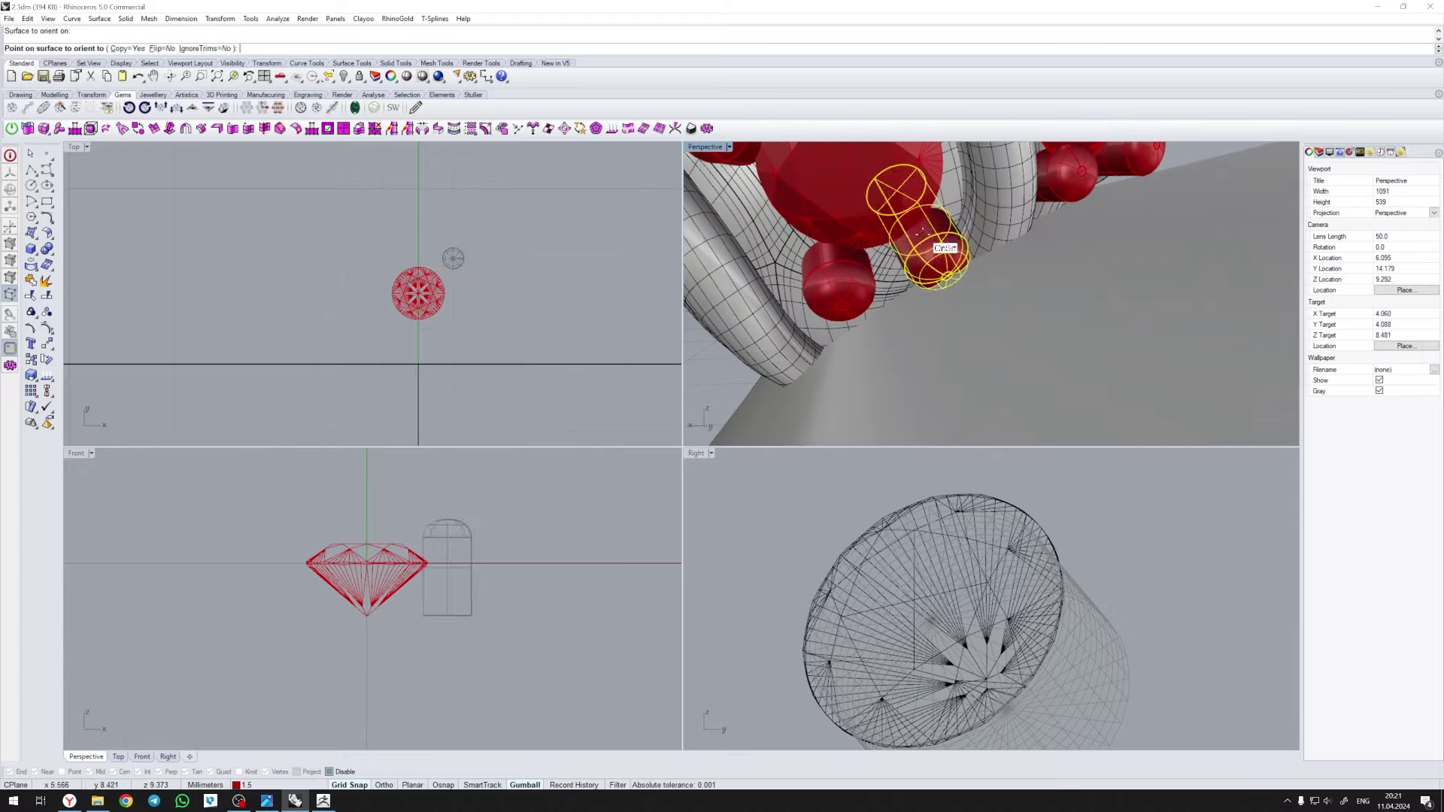
{"action": "left_click_drag", "start_coordinate": [967, 300], "coordinate": [789, 345]}
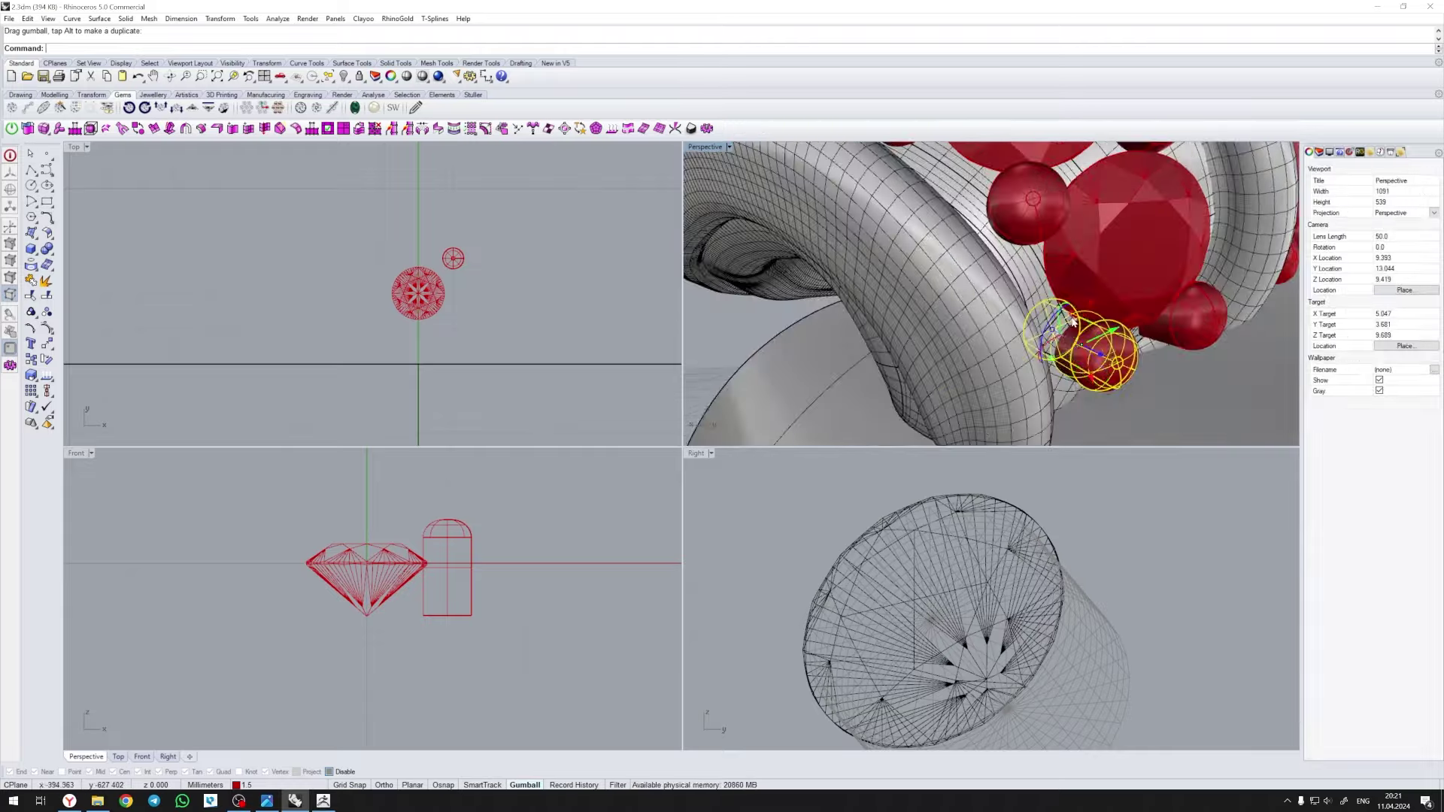
- Select the small prong cylinders and export them as PODG2.obj
{"action": "scroll", "coordinate": [1050, 274], "scroll_direction": "up", "scroll_amount": 5}
{"action": "left_click", "coordinate": [904, 381]}
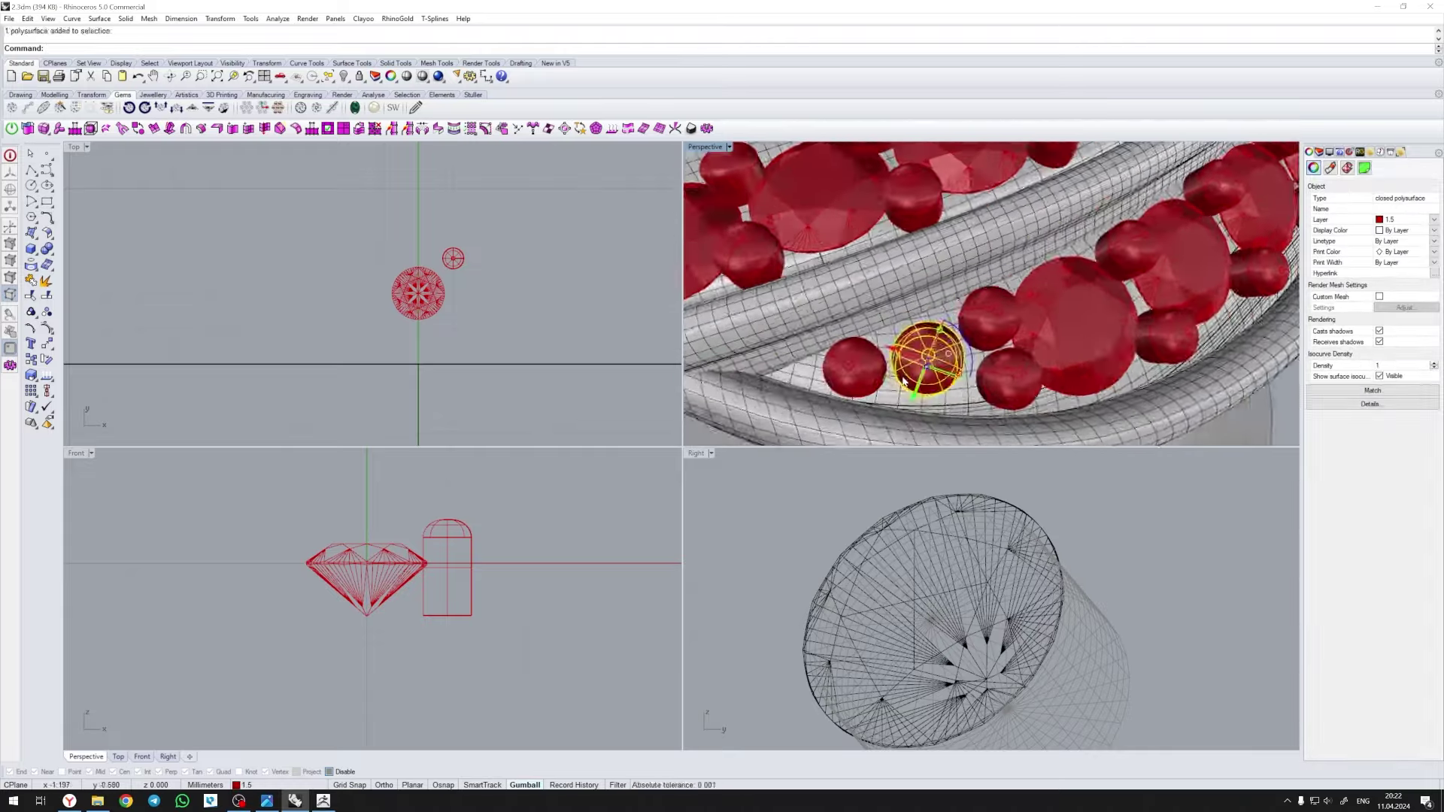
{"action": "right_click_drag", "start_coordinate": [923, 325], "coordinate": [971, 361]}
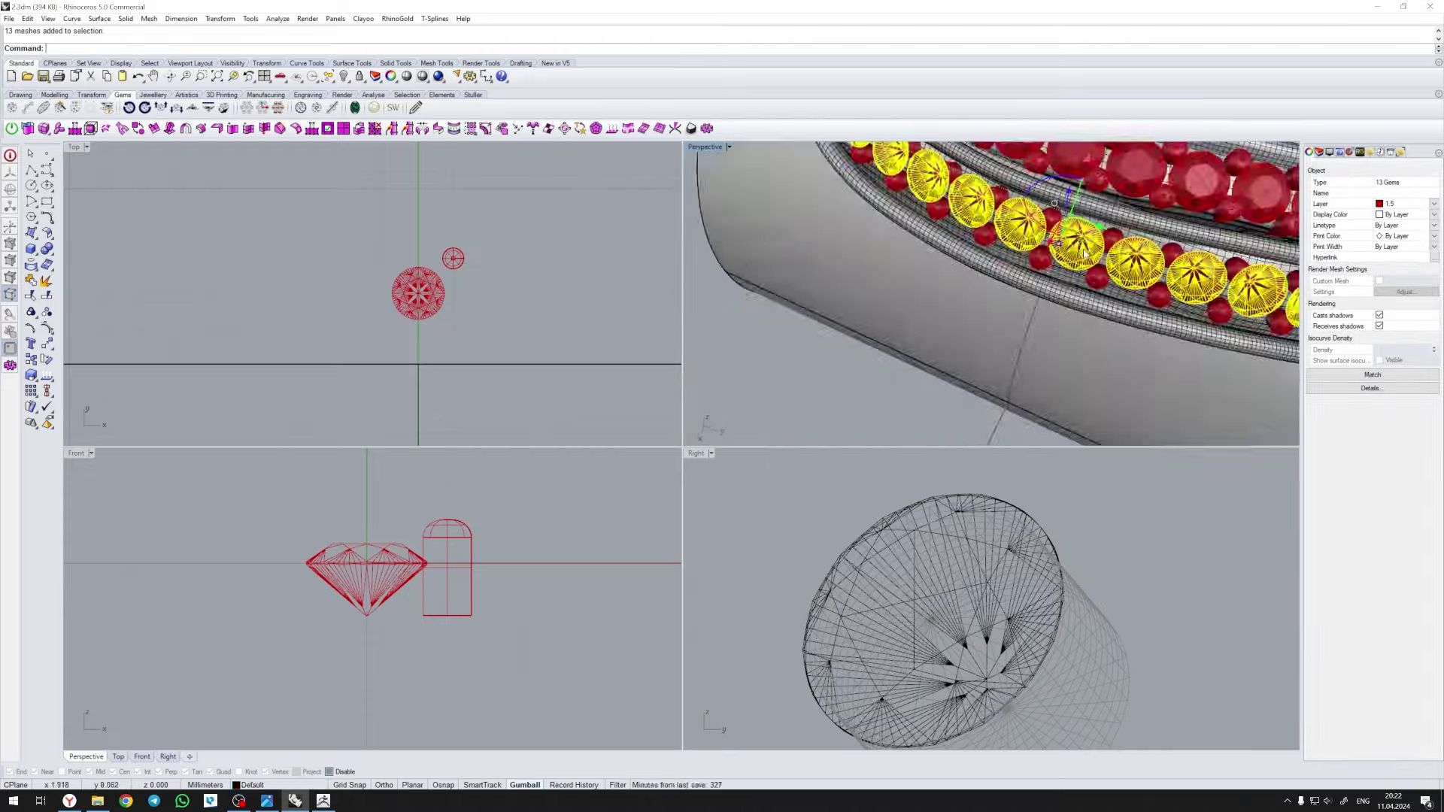
{"action": "scroll", "coordinate": [376, 301], "scroll_direction": "down", "scroll_amount": 5}
{"action": "left_click", "coordinate": [474, 237], "text": "ctrl"}
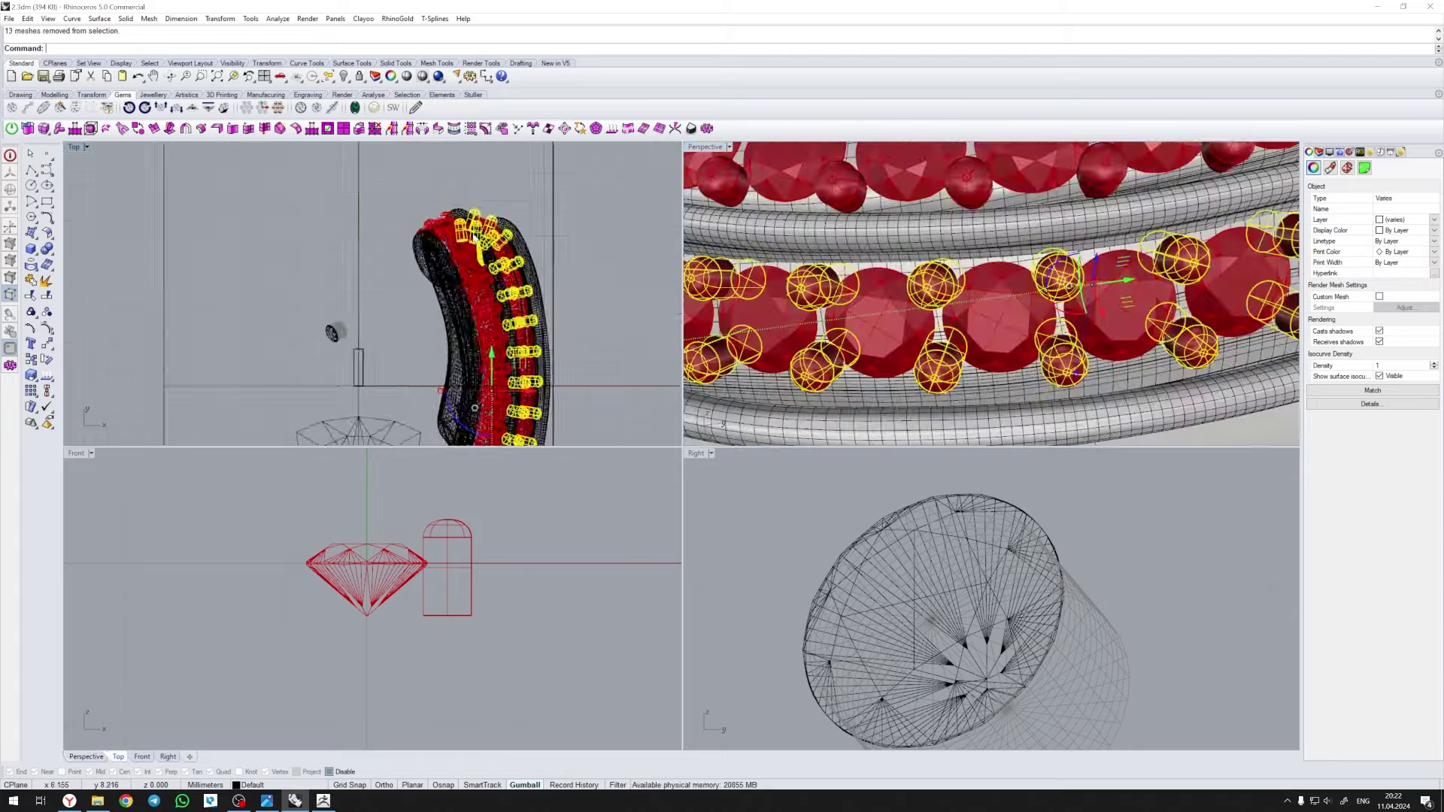
{"action": "right_click_drag", "start_coordinate": [935, 176], "coordinate": [582, 240]}
{"action": "key", "text": "ctrl+e"}
{"action": "key", "text": "Return"}
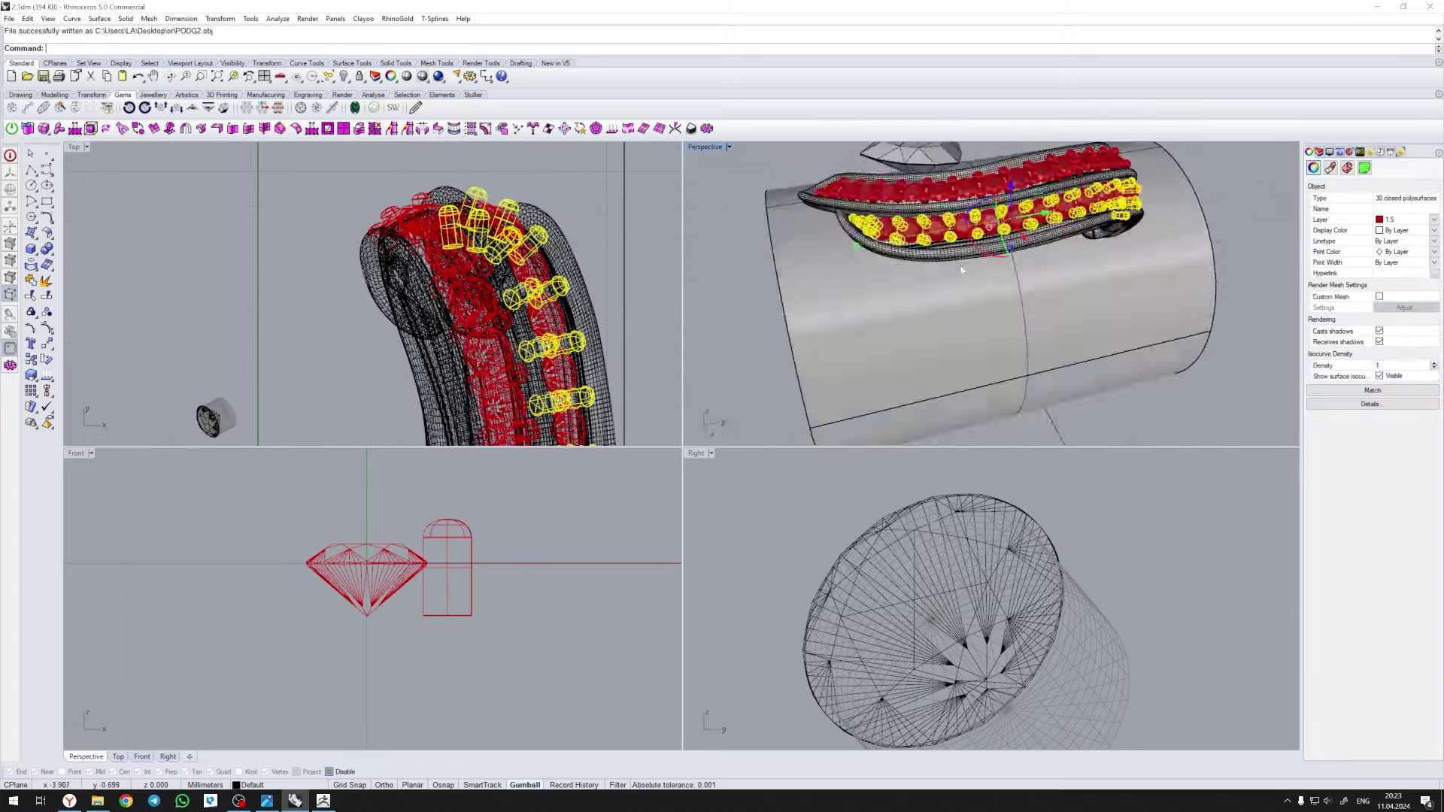
- Import PODG2.obj into the ZBrush ring as a new subtool
{"action": "left_click", "coordinate": [9, 18]}
{"action": "left_click", "coordinate": [52, 143]}
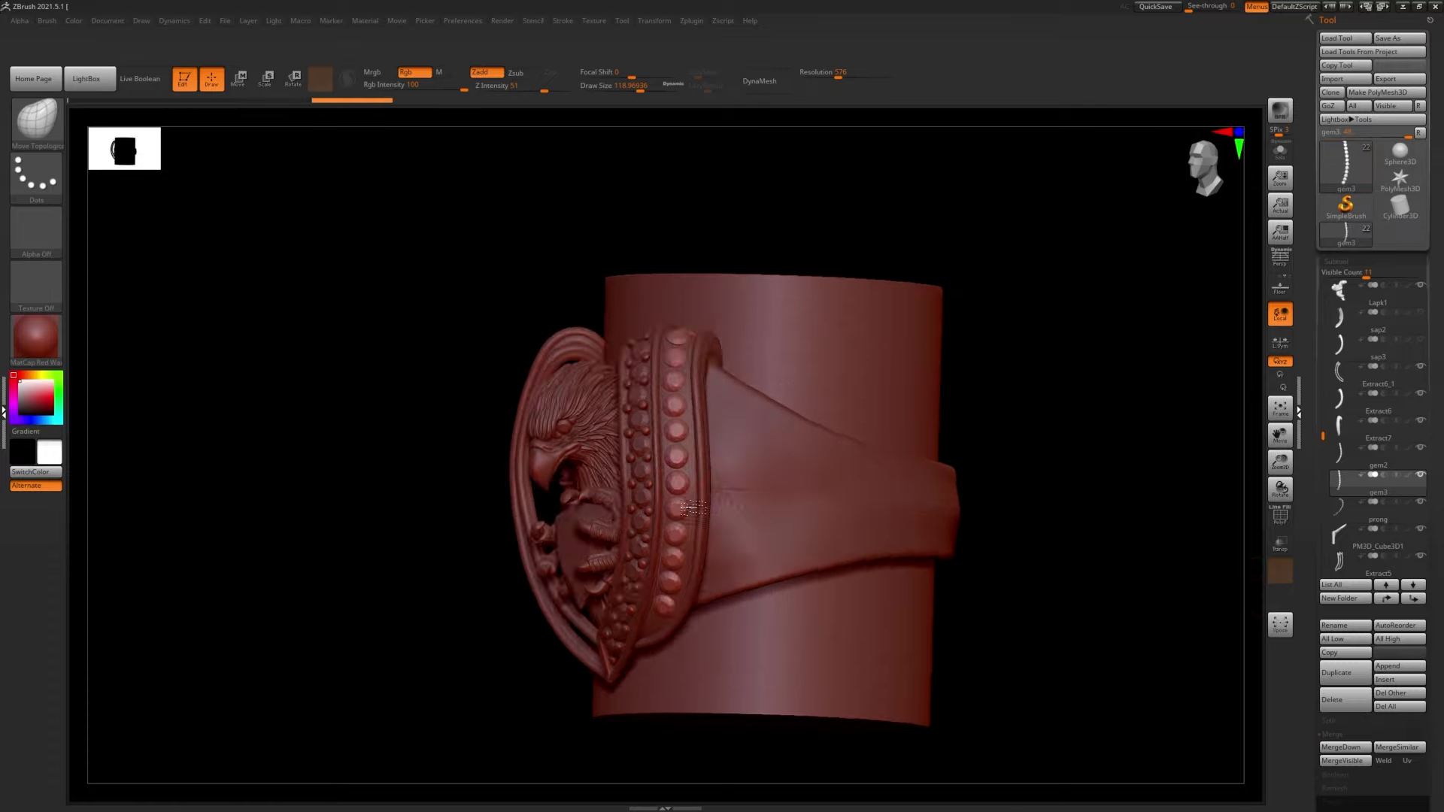
{"action": "left_click", "coordinate": [1332, 78]}
- Inspect the new prongs from front and below, then select the Extract7 subtool
{"action": "mouse_move", "coordinate": [526, 376]}
{"action": "left_mouse_down"}
{"action": "mouse_move", "coordinate": [772, 470]}
{"action": "mouse_move", "coordinate": [510, 197]}
{"action": "left_mouse_up"}
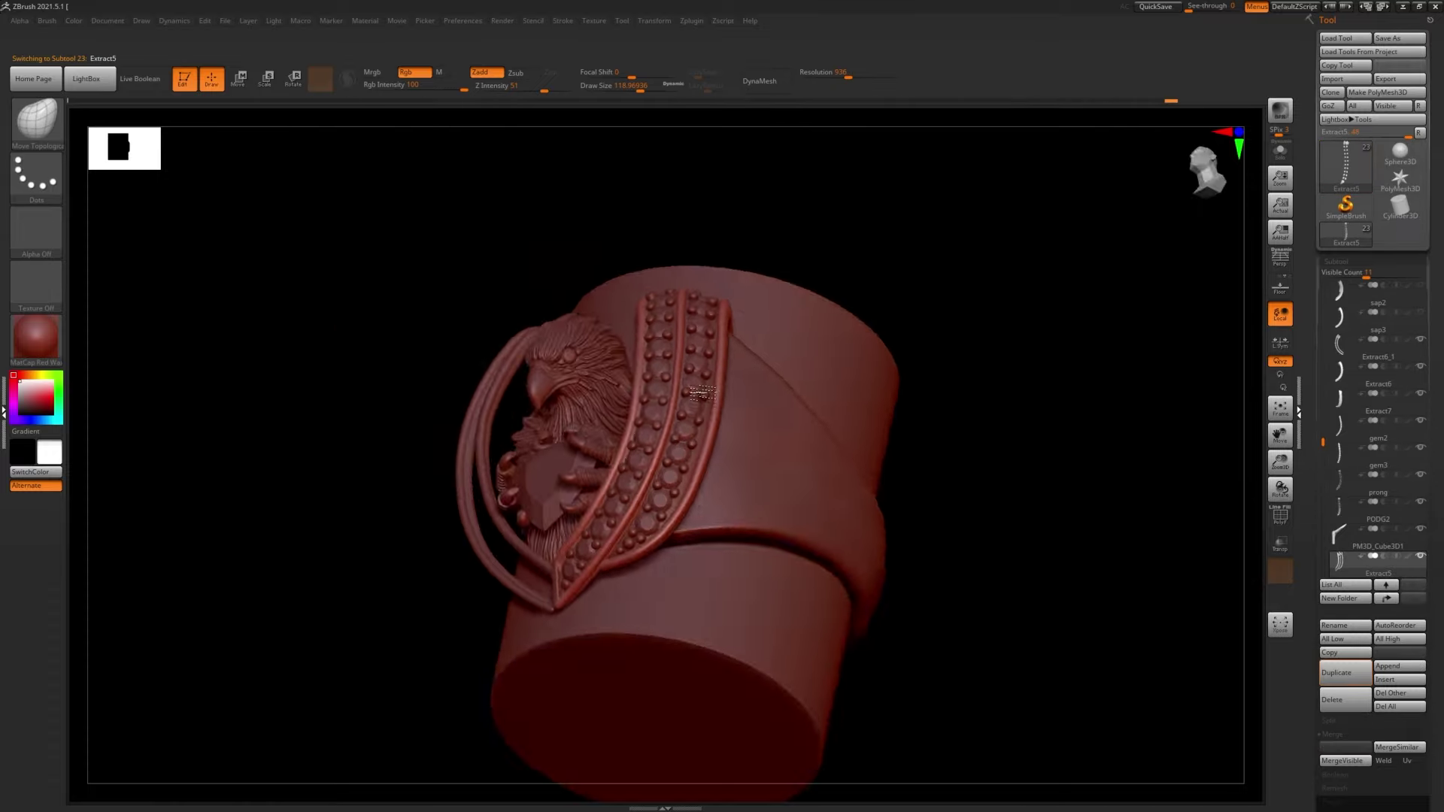
{"action": "left_click_drag", "start_coordinate": [616, 586], "coordinate": [733, 294], "text": "shift"}
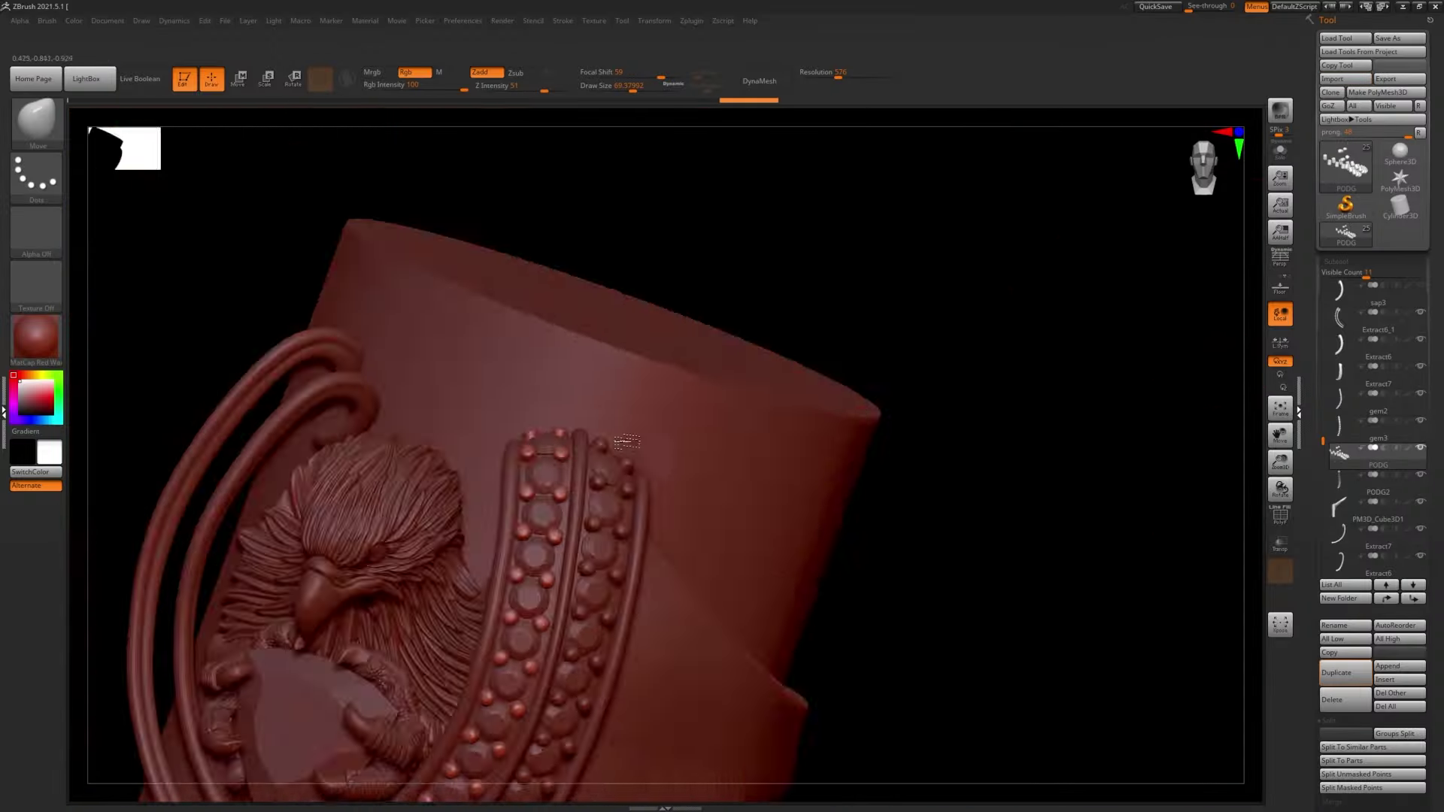
{"action": "mouse_move", "coordinate": [524, 388]}
{"action": "right_mouse_down"}
{"action": "mouse_move", "coordinate": [502, 625]}
{"action": "mouse_move", "coordinate": [822, 440]}
{"action": "mouse_move", "coordinate": [1231, 519]}
{"action": "mouse_move", "coordinate": [1260, 573]}
{"action": "mouse_move", "coordinate": [1233, 478]}
{"action": "right_mouse_up"}
{"action": "left_click", "coordinate": [501, 625], "text": "alt"}
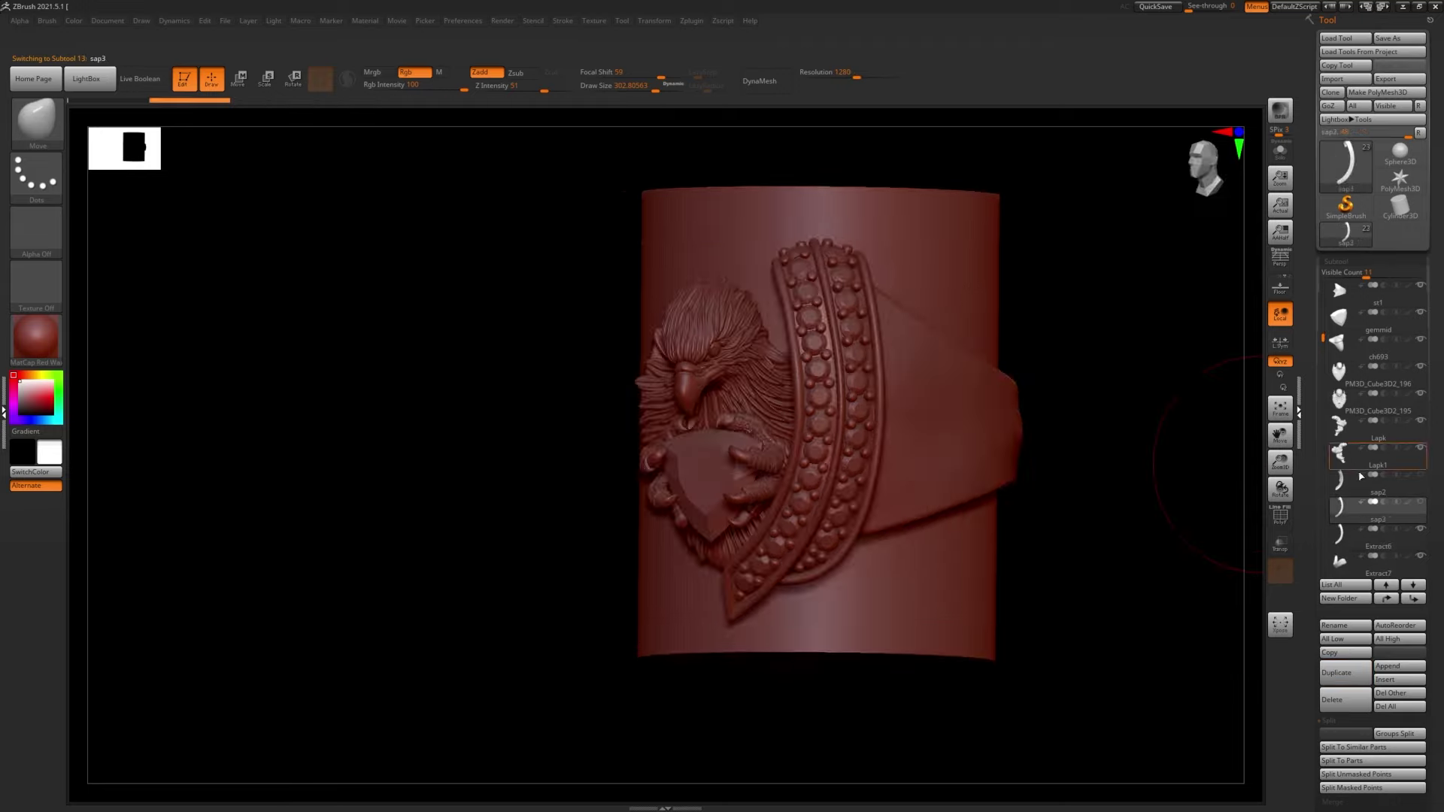
- Orbit and zoom around the ring to inspect both jeweled bands
{"action": "left_click_drag", "start_coordinate": [1361, 677], "coordinate": [1362, 516]}
{"action": "right_click_drag", "start_coordinate": [1233, 451], "coordinate": [1031, 274]}
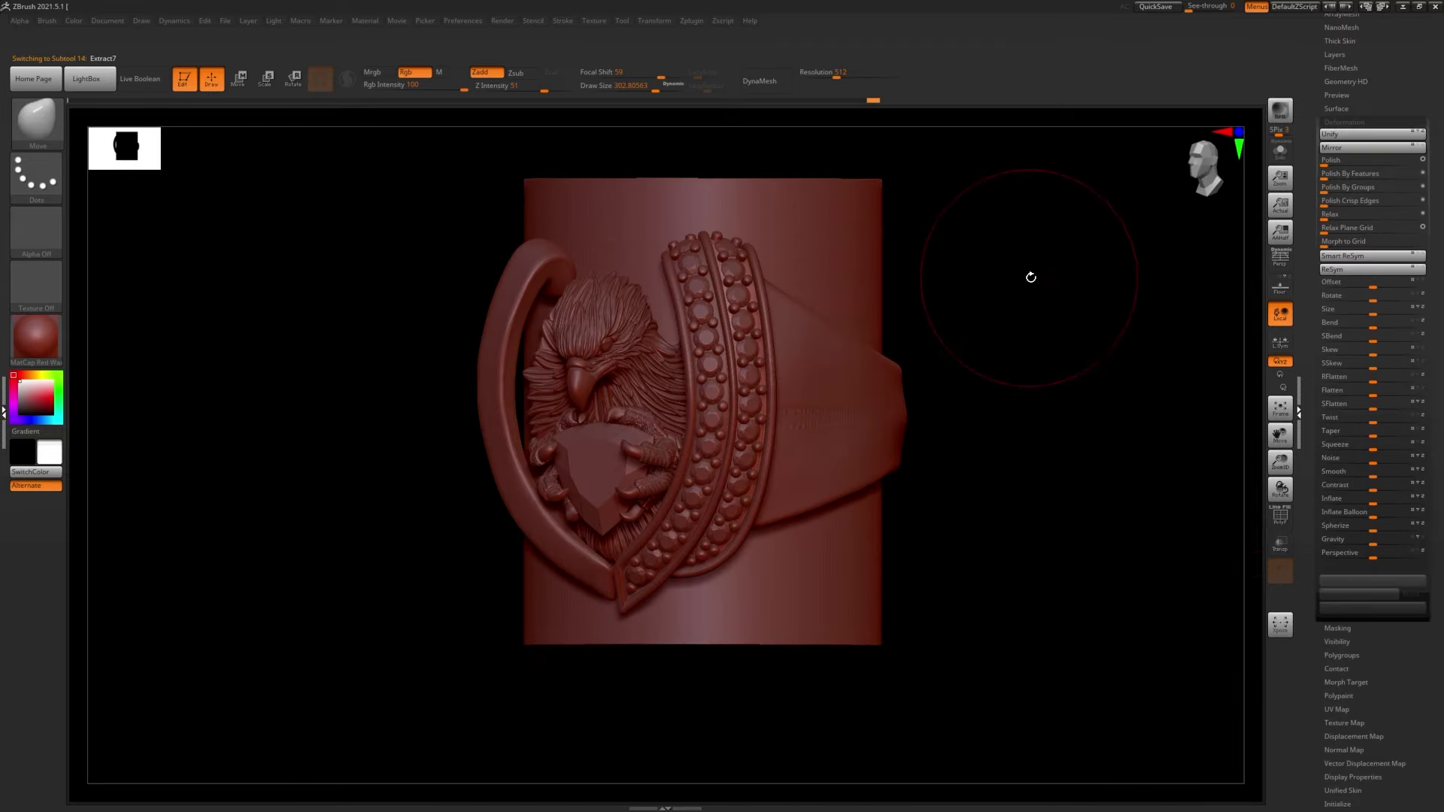
{"action": "left_click_drag", "start_coordinate": [1399, 451], "coordinate": [1399, 53]}
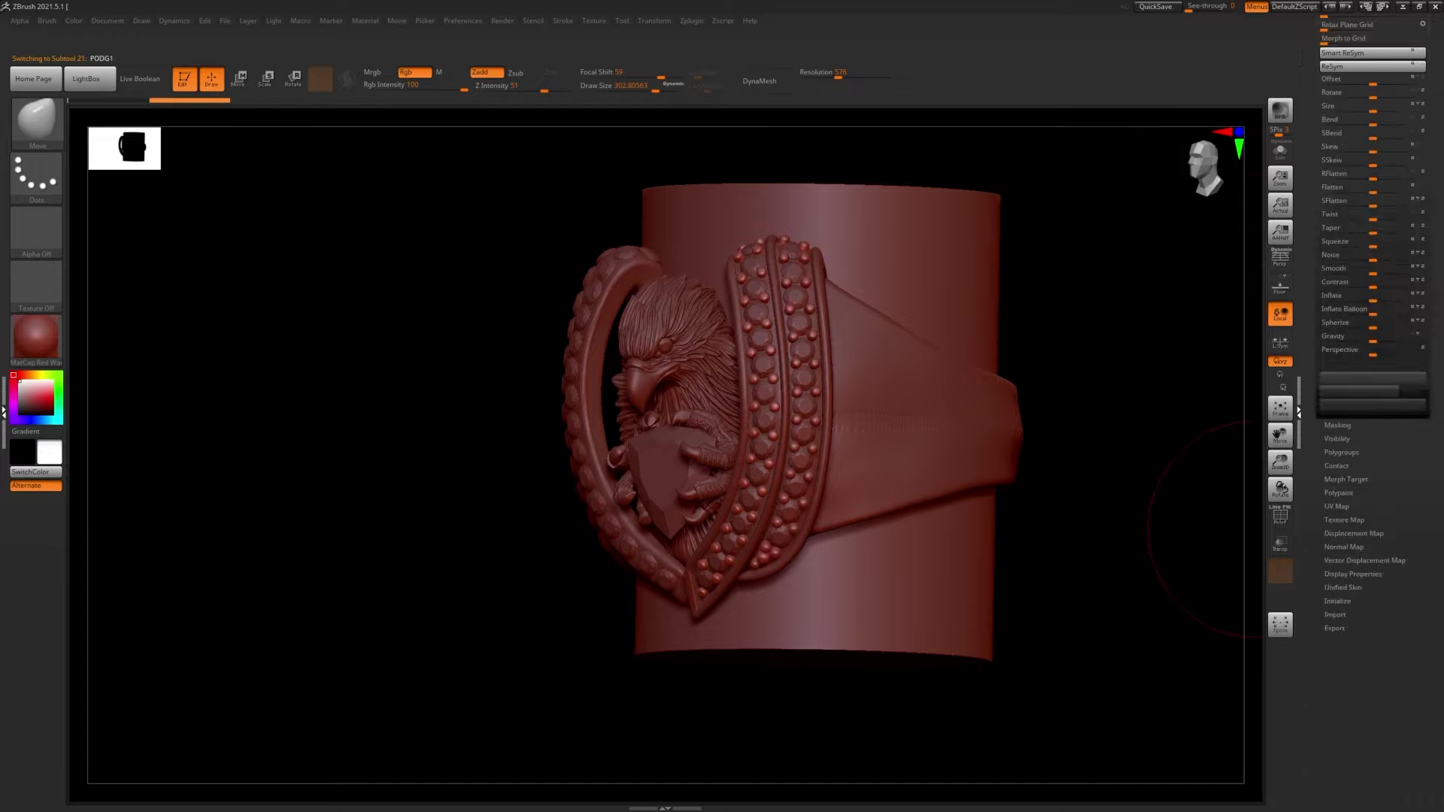
{"action": "right_click_drag", "start_coordinate": [1351, 623], "coordinate": [1233, 564], "text": "shift"}
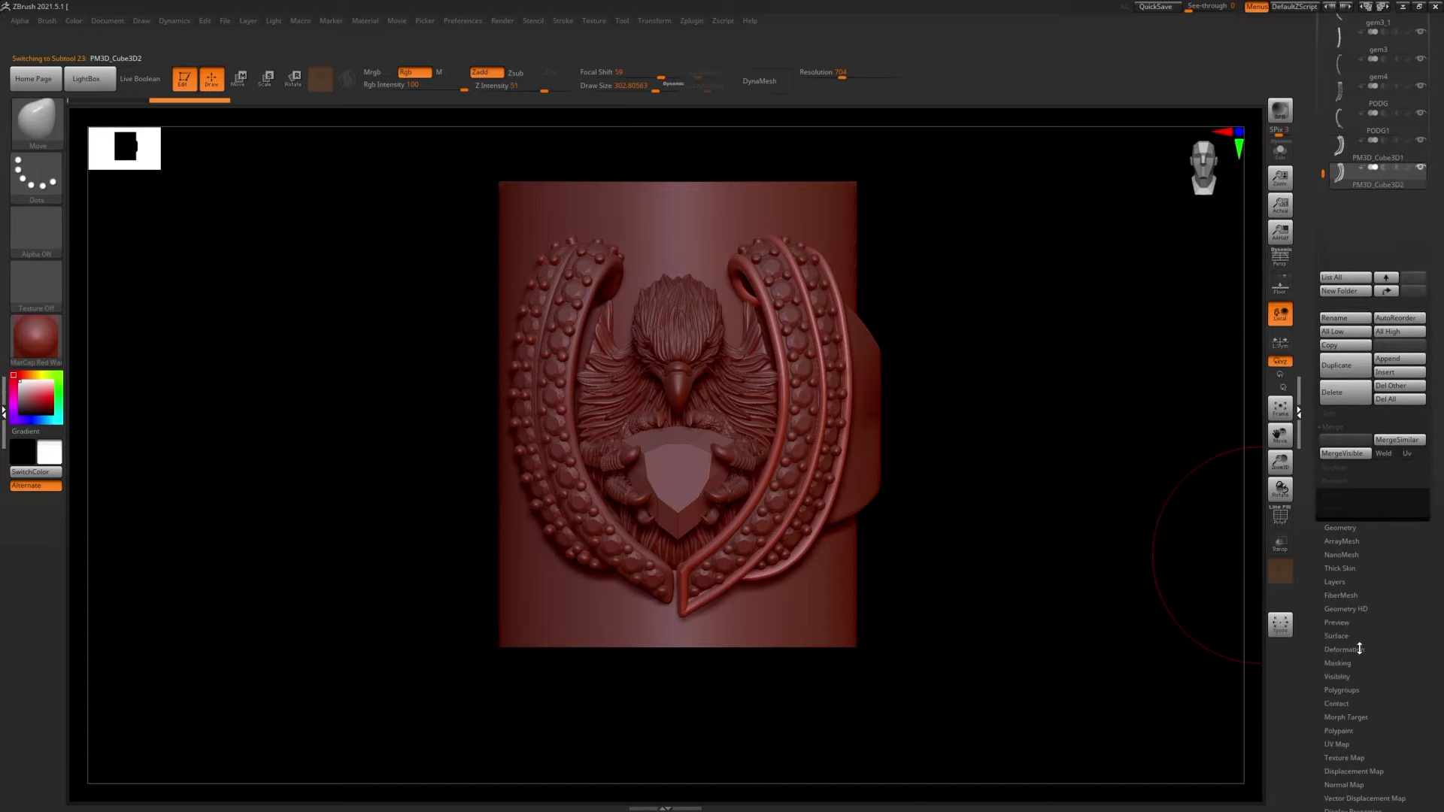
{"action": "mouse_move", "coordinate": [665, 293]}
{"action": "right_mouse_down"}
{"action": "mouse_move", "coordinate": [662, 379]}
{"action": "mouse_move", "coordinate": [648, 391]}
{"action": "right_mouse_up"}
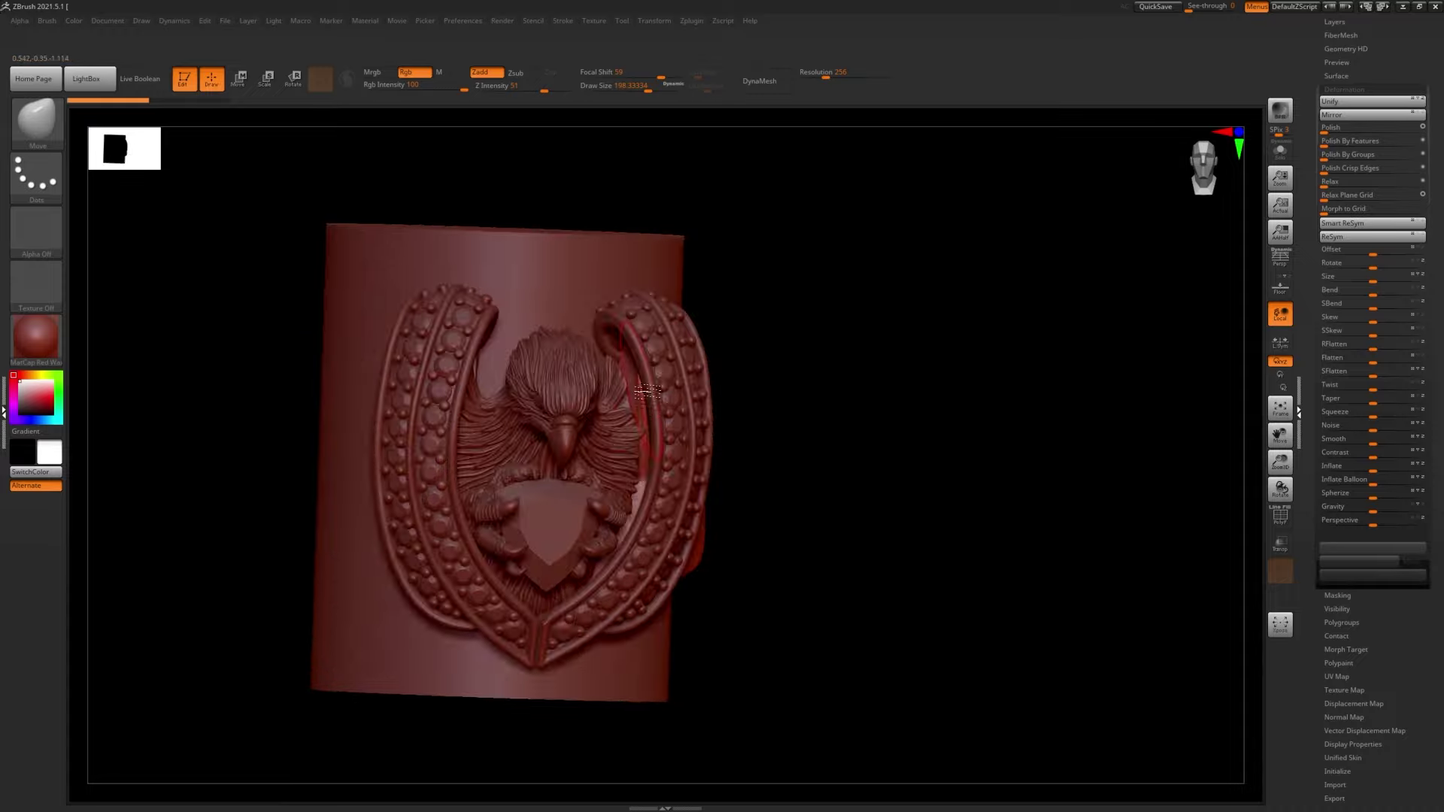
{"action": "mouse_move", "coordinate": [666, 296]}
{"action": "right_mouse_down"}
{"action": "mouse_move", "coordinate": [703, 448]}
{"action": "mouse_move", "coordinate": [696, 368]}
{"action": "right_mouse_up"}
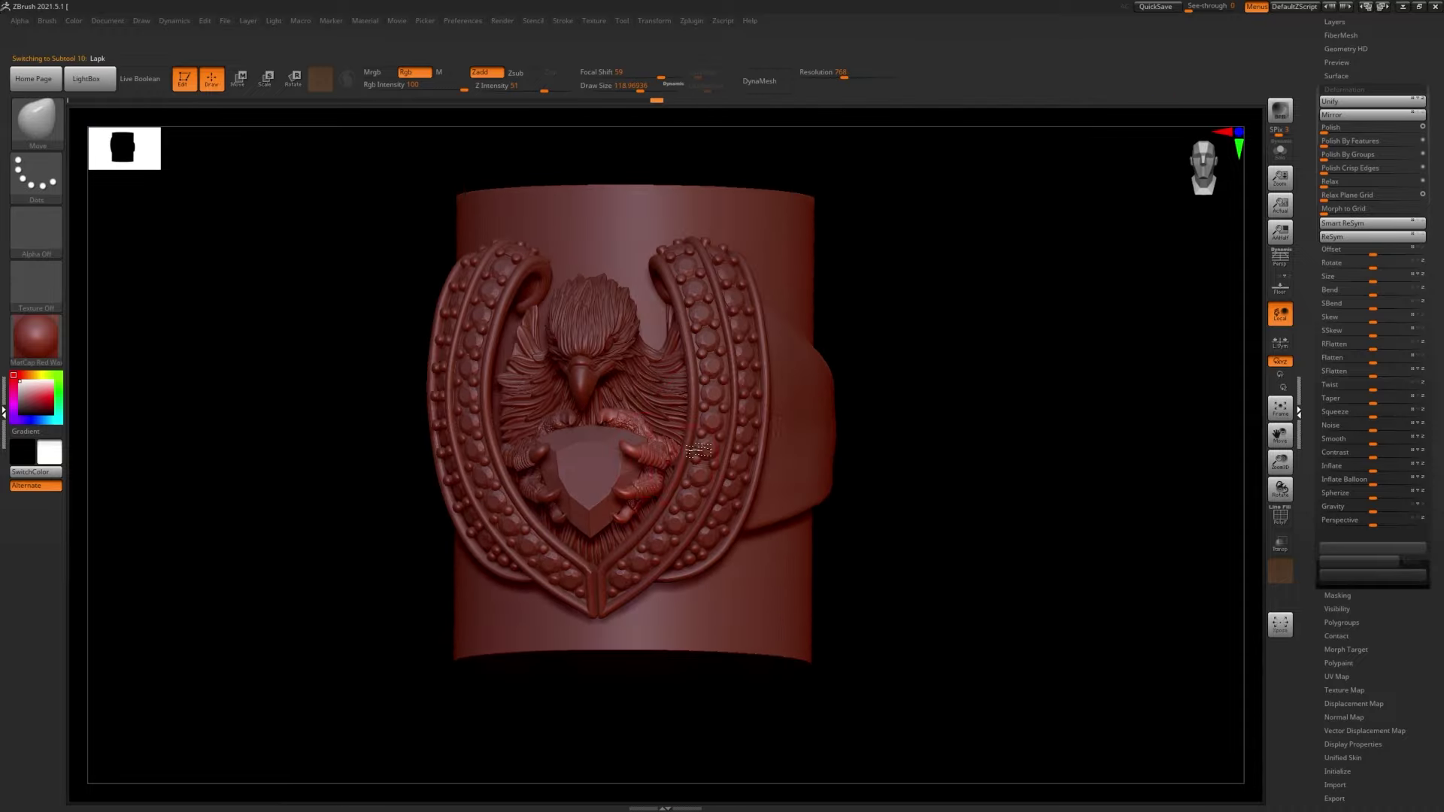
{"action": "mouse_move", "coordinate": [698, 450]}
{"action": "right_mouse_down"}
{"action": "mouse_move", "coordinate": [538, 383]}
{"action": "mouse_move", "coordinate": [705, 298]}
{"action": "right_mouse_up"}
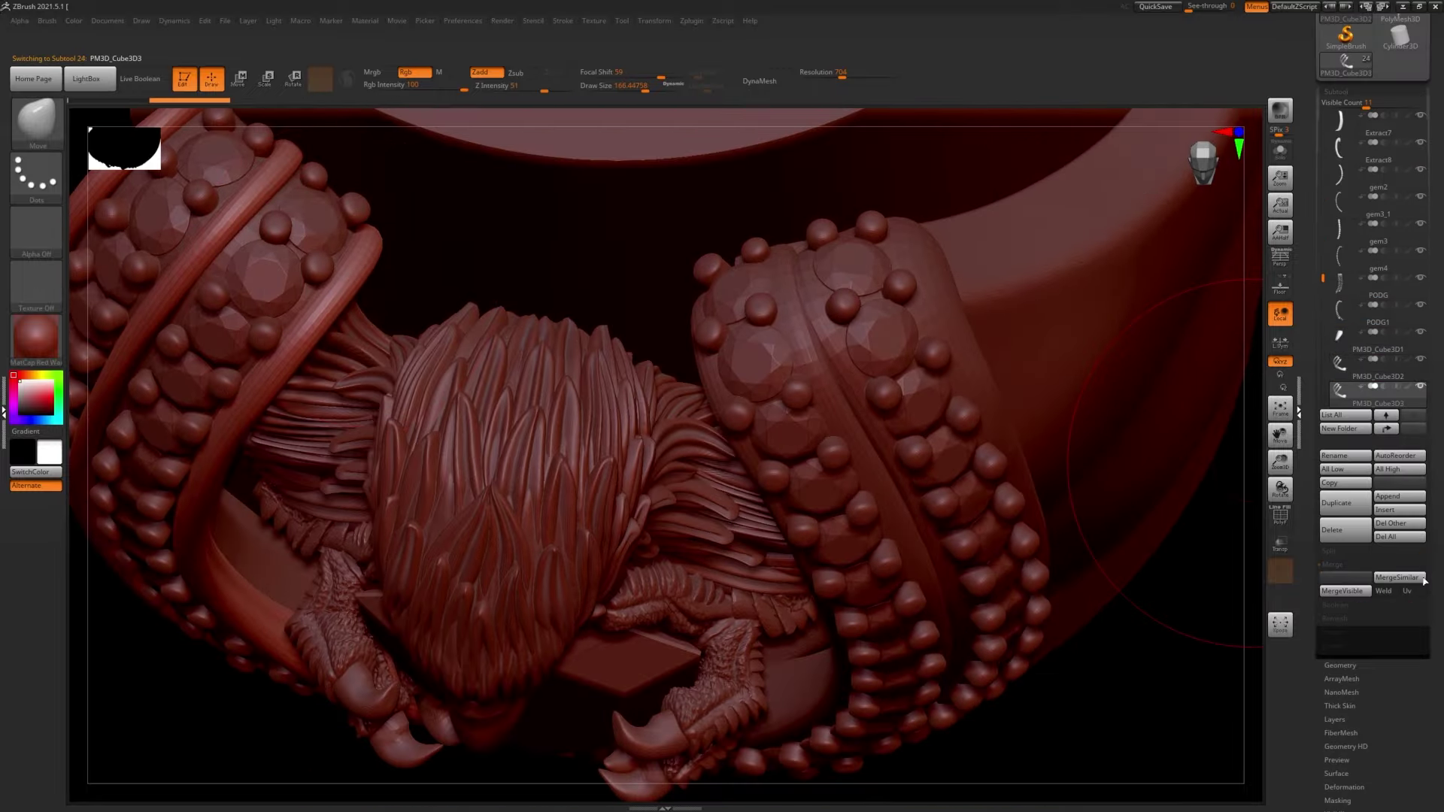
{"action": "scroll", "coordinate": [1346, 376], "scroll_direction": "down", "scroll_amount": 10}
{"action": "mouse_move", "coordinate": [865, 316]}
{"action": "right_mouse_down"}
{"action": "mouse_move", "coordinate": [662, 226]}
{"action": "mouse_move", "coordinate": [778, 345]}
{"action": "mouse_move", "coordinate": [750, 291]}
{"action": "mouse_move", "coordinate": [827, 286]}
{"action": "right_mouse_up"}
- Mirror the band parts with Deformation > Mirror and save the ring as a ZTool
{"action": "key", "text": "s"}
{"action": "left_click_drag", "start_coordinate": [1361, 22], "coordinate": [1361, 128]}
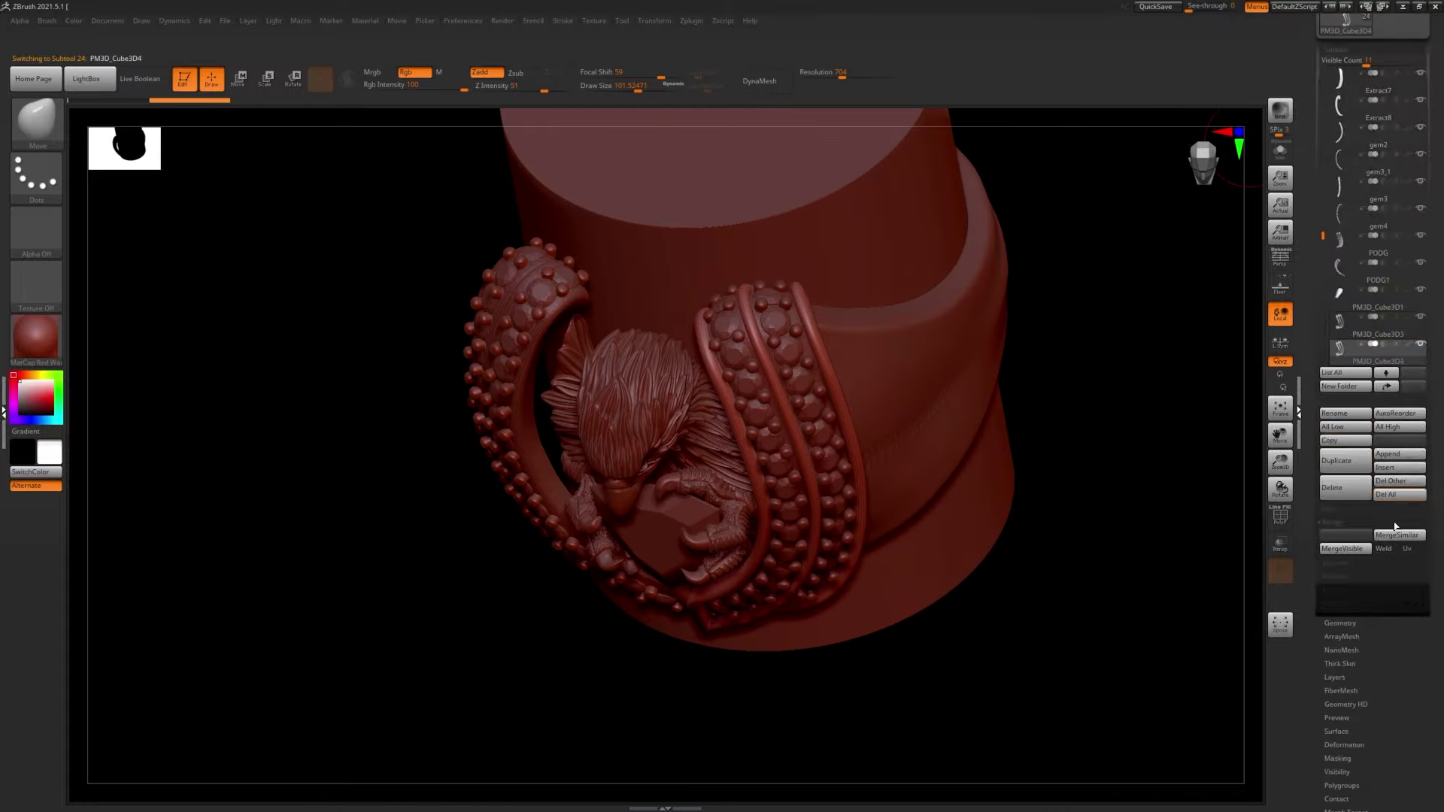
{"action": "left_click", "coordinate": [1344, 744]}
{"action": "mouse_move", "coordinate": [940, 481]}
{"action": "right_mouse_down"}
{"action": "mouse_move", "coordinate": [687, 462]}
{"action": "mouse_move", "coordinate": [1210, 275]}
{"action": "right_mouse_up"}
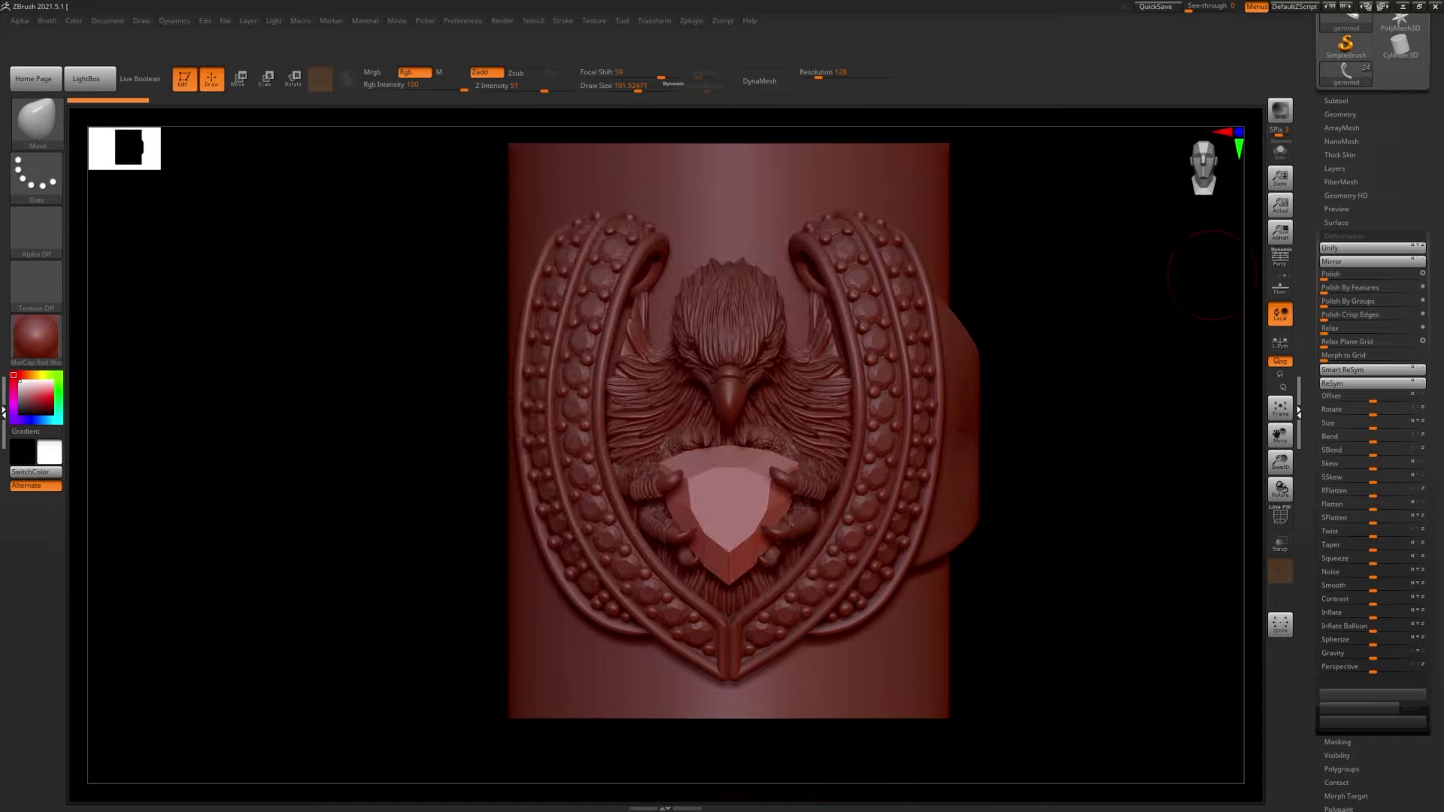
{"action": "left_click", "coordinate": [780, 569]}
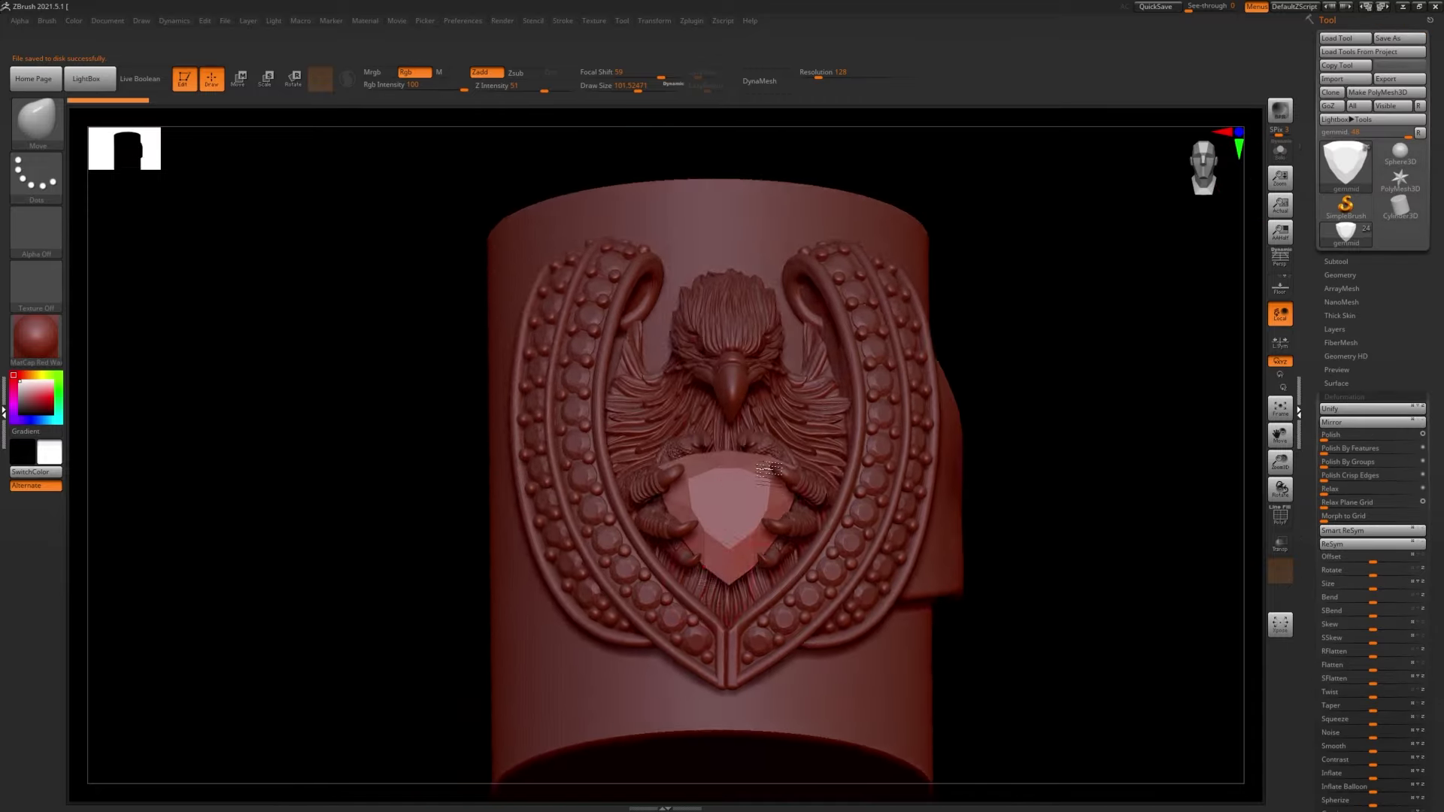
{"action": "right_click_drag", "start_coordinate": [780, 569], "coordinate": [473, 395]}
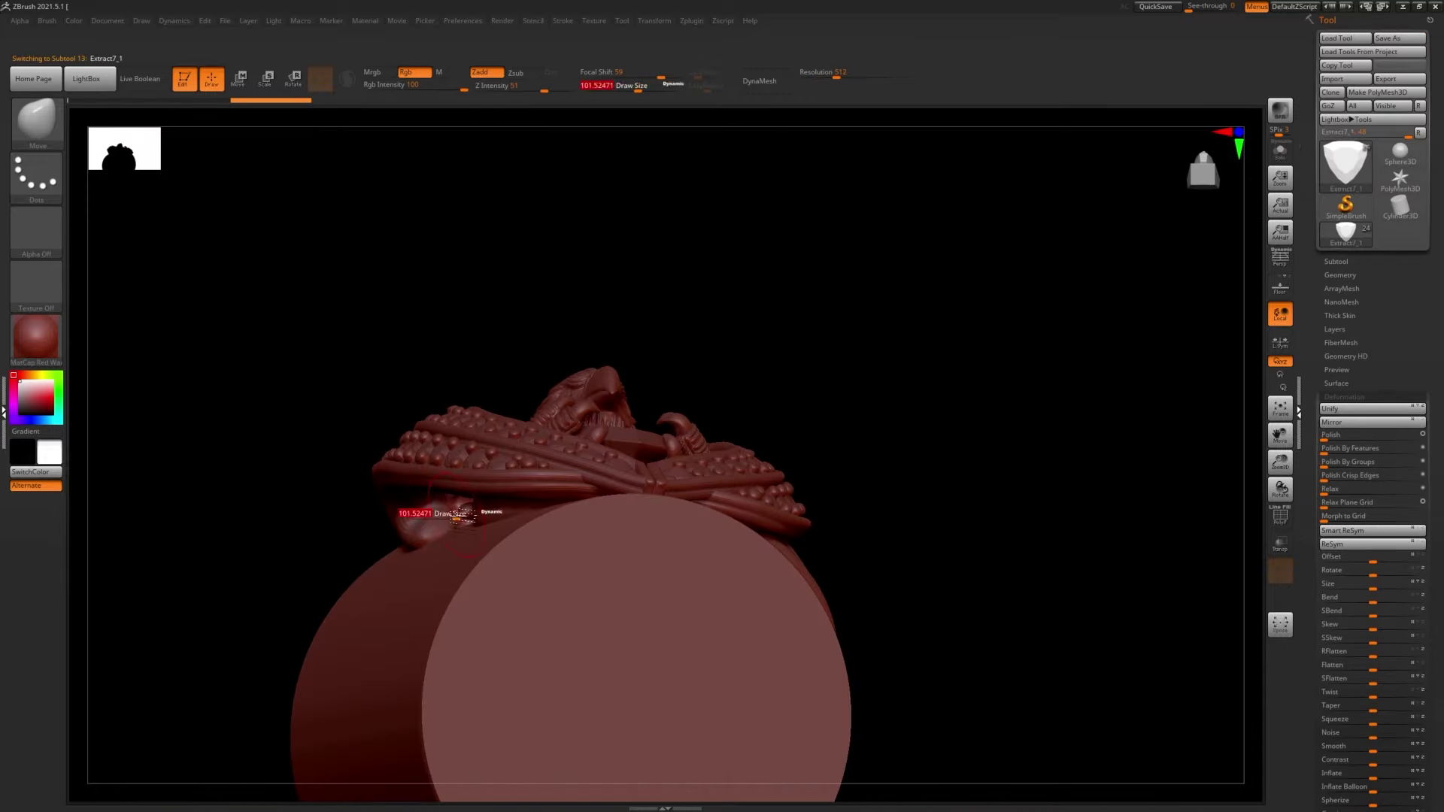
- Move the small shield gem onto the band beside the eagle head and clear the mask
{"action": "mouse_move", "coordinate": [467, 485]}
{"action": "right_mouse_down"}
{"action": "mouse_move", "coordinate": [458, 509]}
{"action": "mouse_move", "coordinate": [728, 416]}
{"action": "right_mouse_up"}
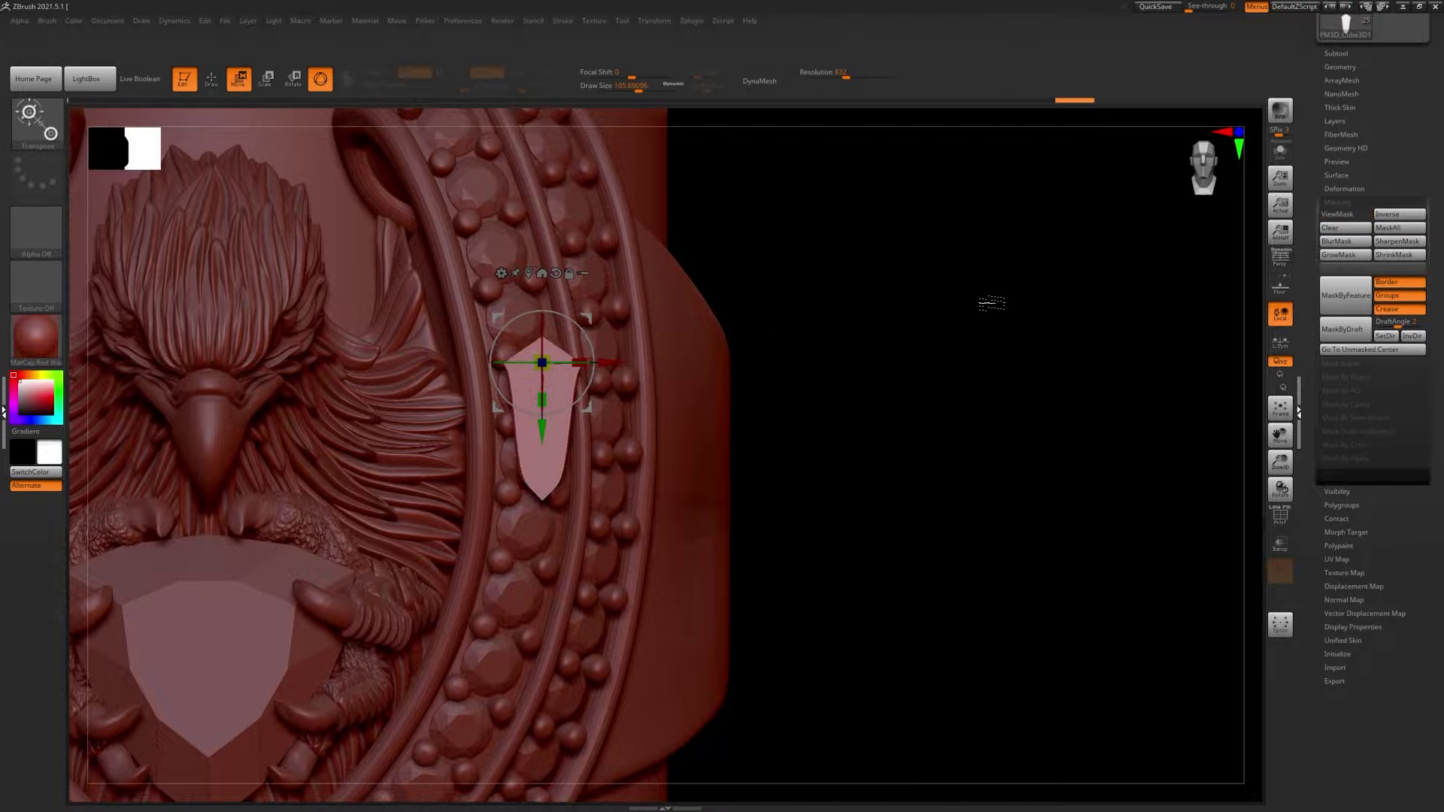
{"action": "left_click_drag", "start_coordinate": [990, 299], "coordinate": [604, 434]}
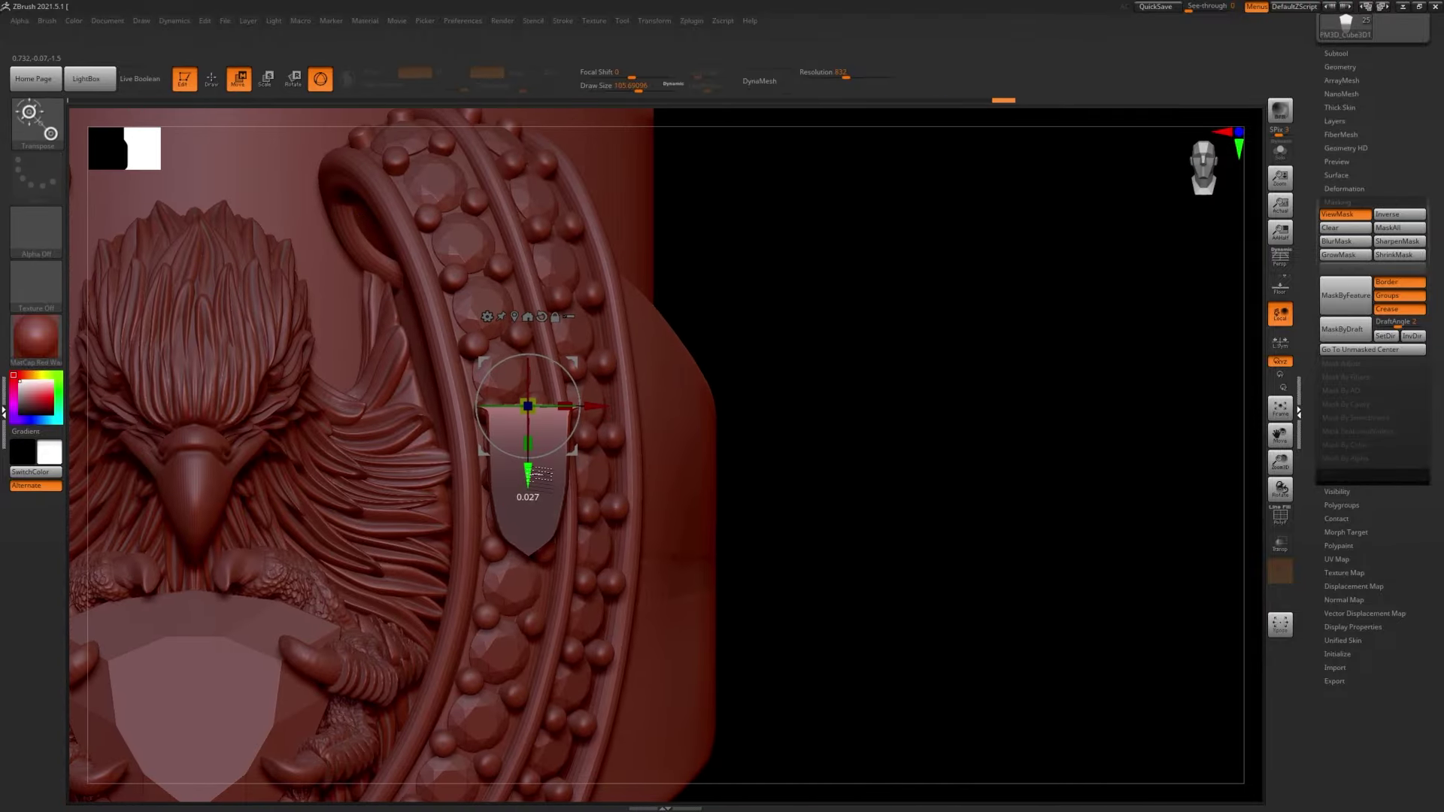
{"action": "left_click", "coordinate": [1337, 215]}
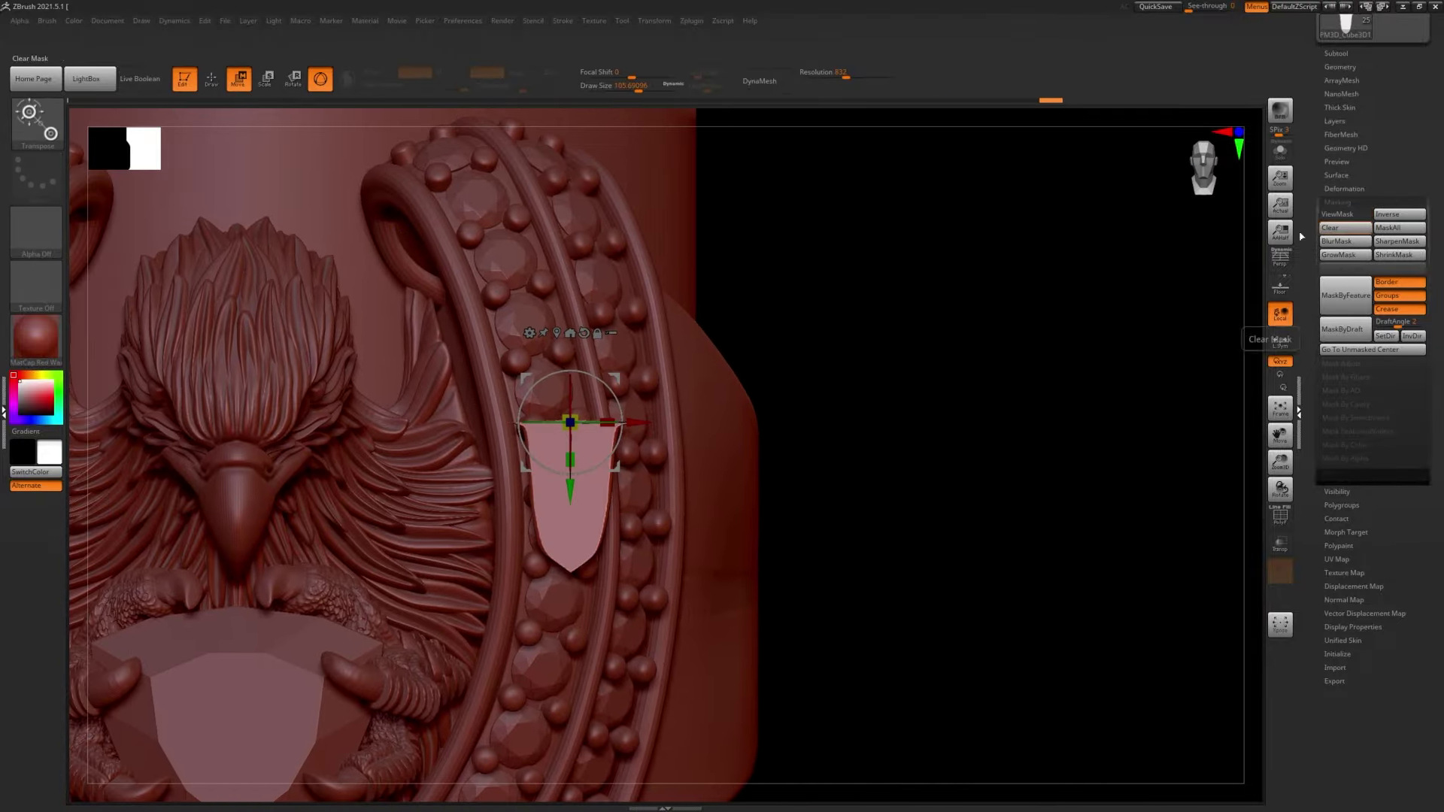
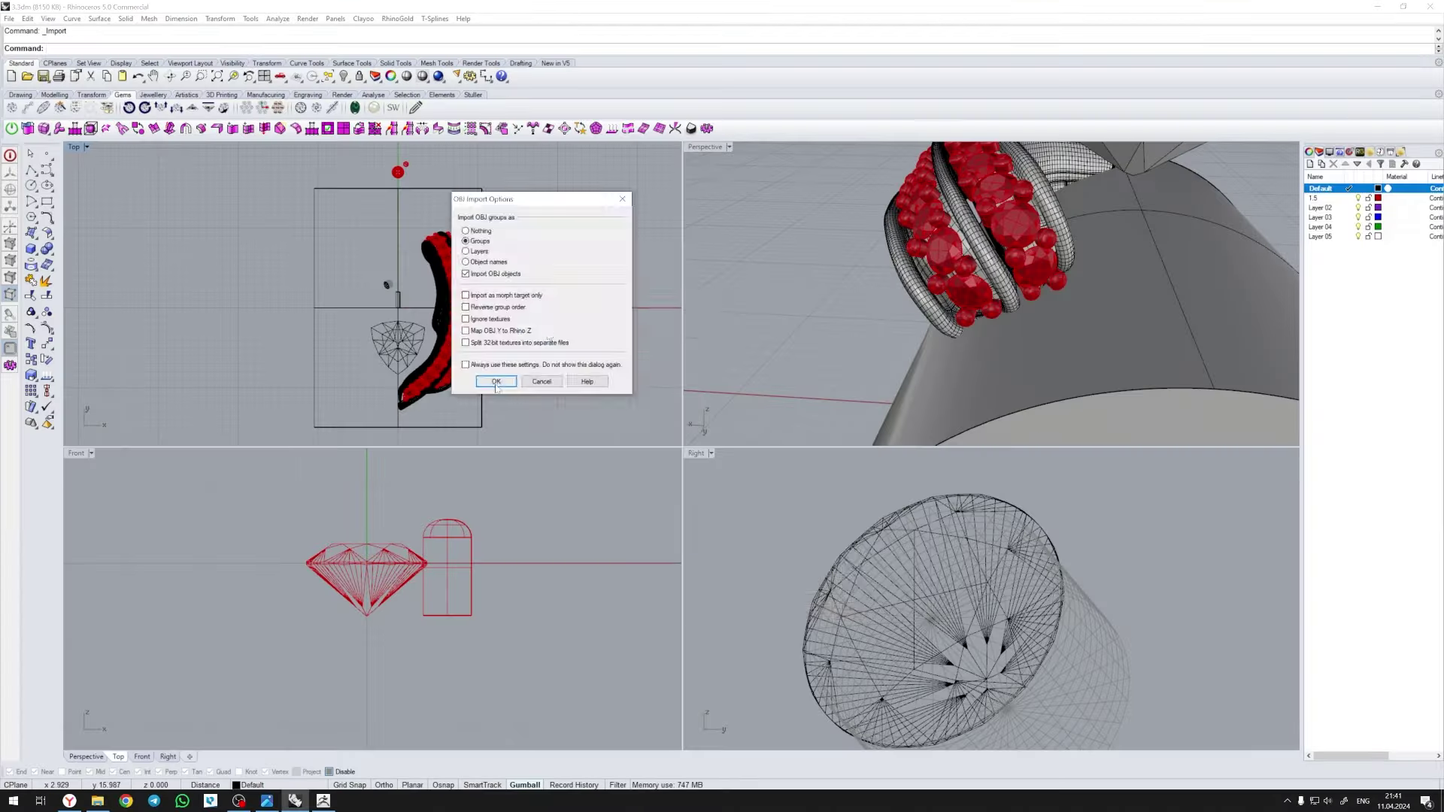
- Confirm the OBJ import of the yellow prong mesh into Rhino
{"action": "left_click", "coordinate": [496, 382]}
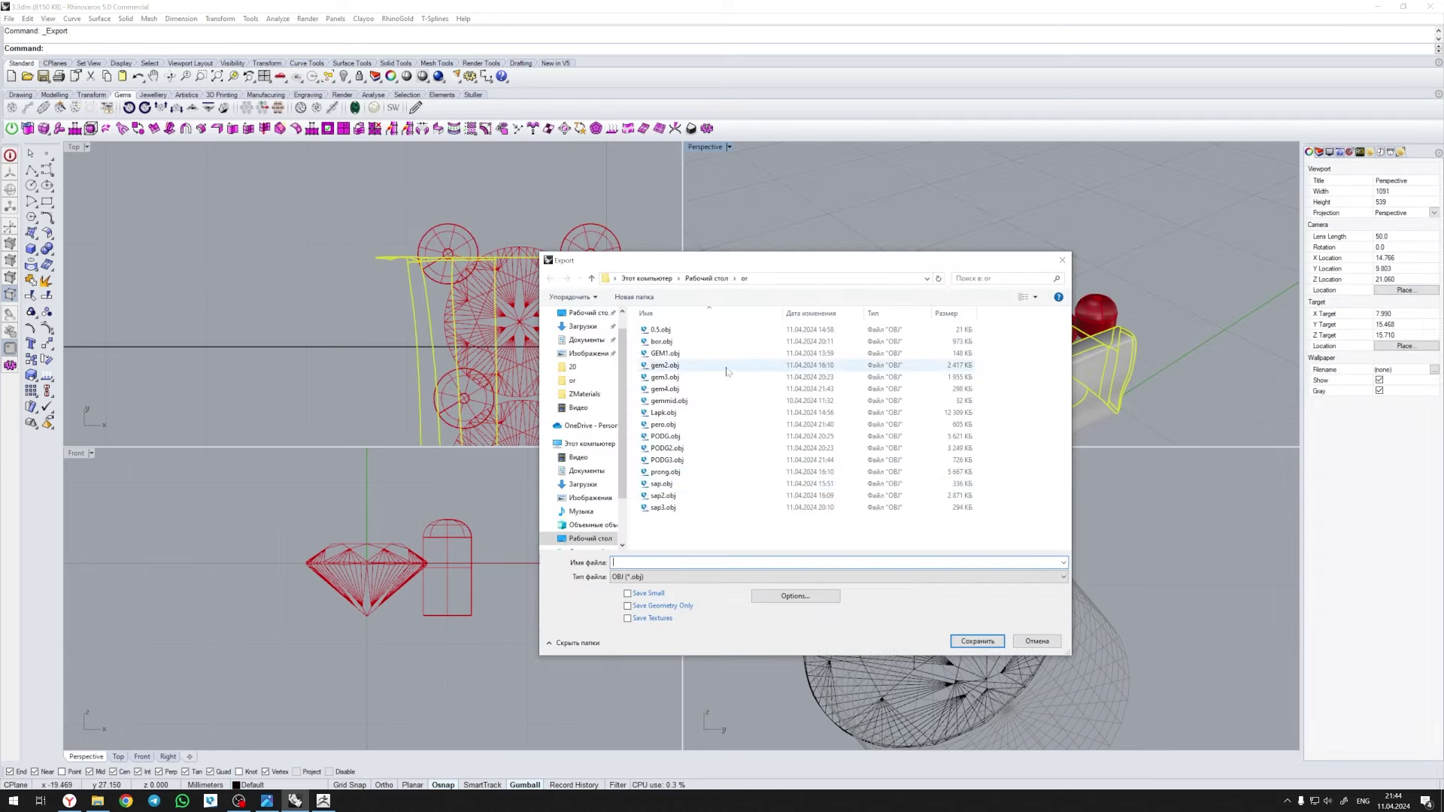
- Confirm overwriting the existing OBJ file with the plate and gem seats
{"action": "left_click", "coordinate": [756, 405]}
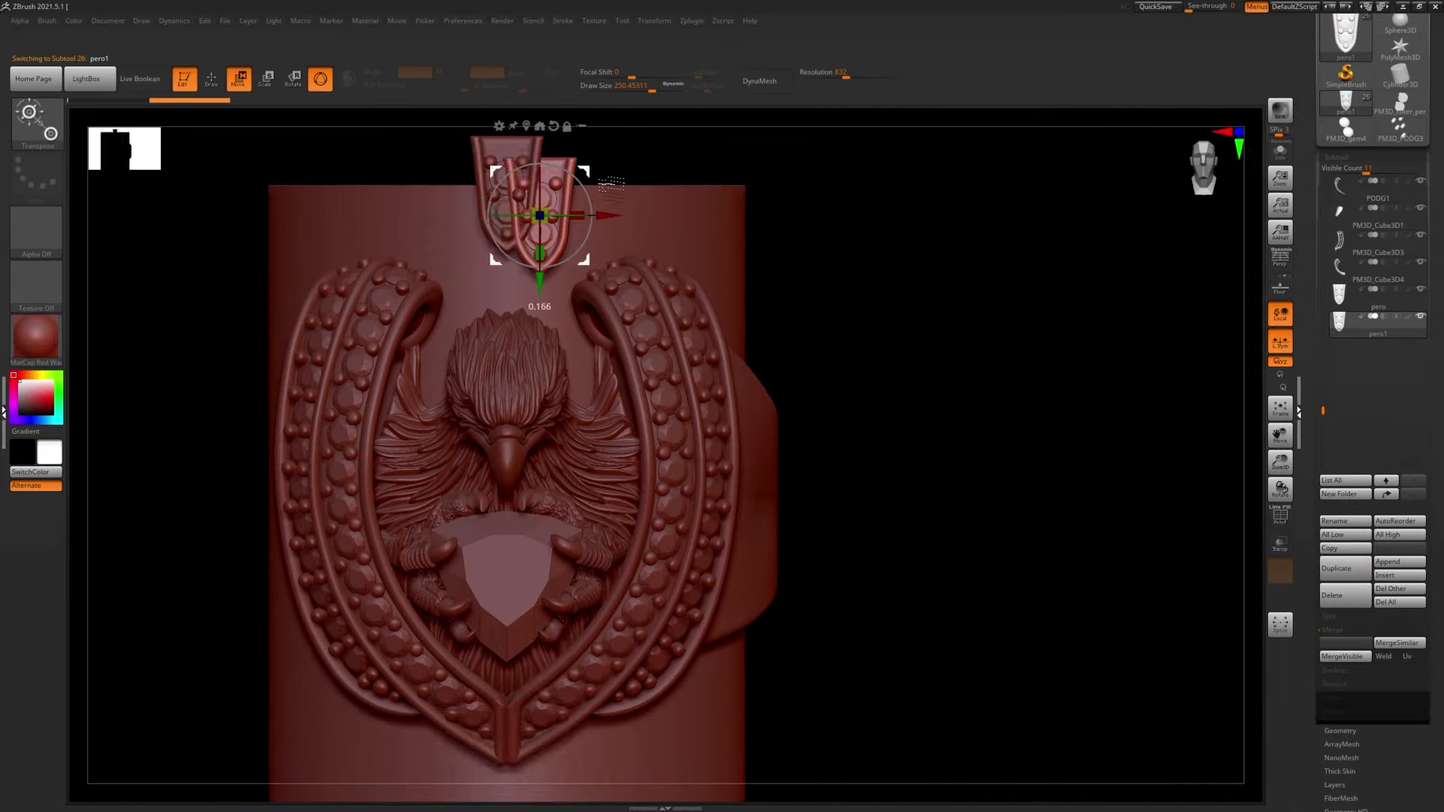
- Rotate the petal to follow the beaded band's curve and lower it onto its side
{"action": "left_click_drag", "start_coordinate": [611, 183], "coordinate": [639, 462]}
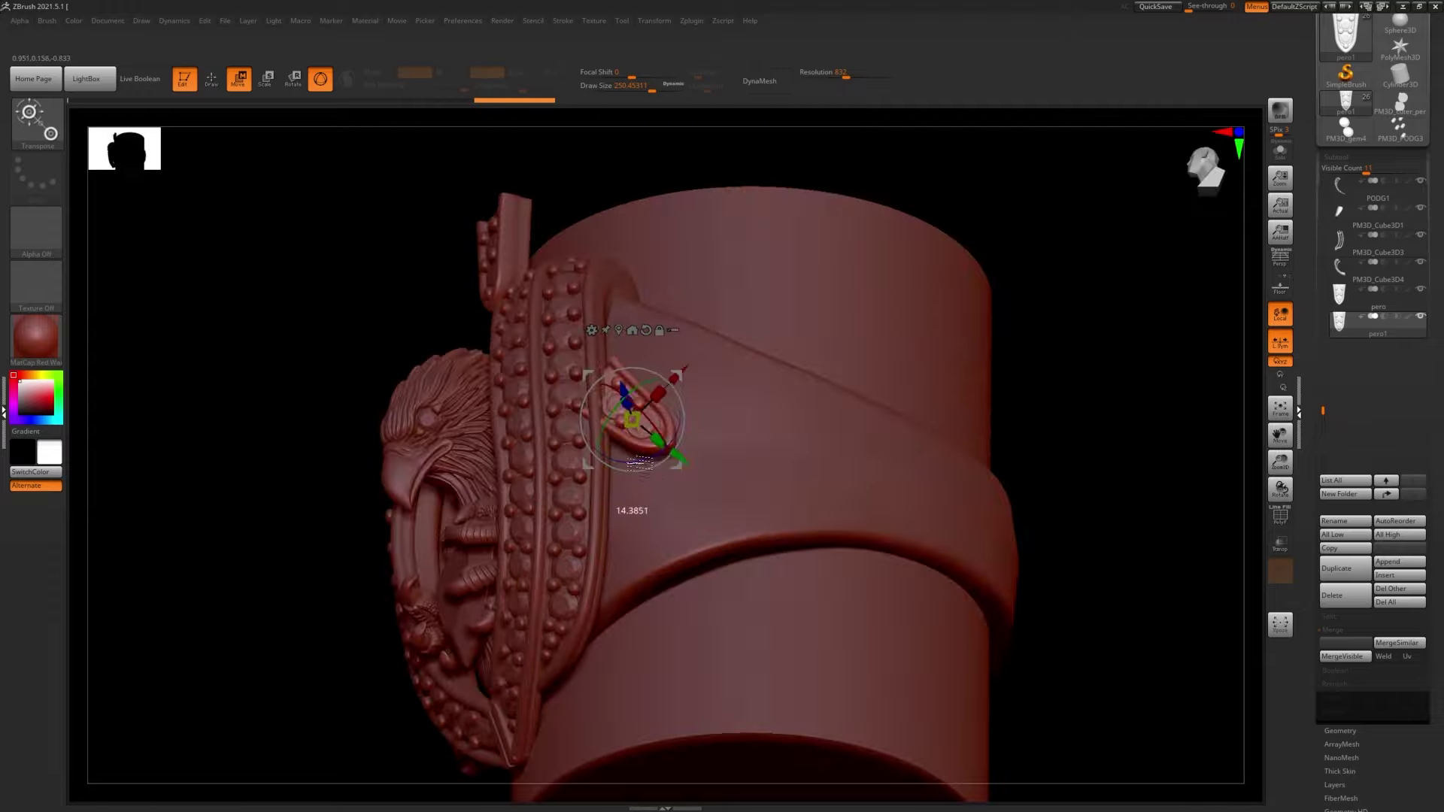
{"action": "mouse_move", "coordinate": [639, 463]}
{"action": "left_mouse_down"}
{"action": "mouse_move", "coordinate": [827, 482]}
{"action": "mouse_move", "coordinate": [865, 451]}
{"action": "left_mouse_up"}
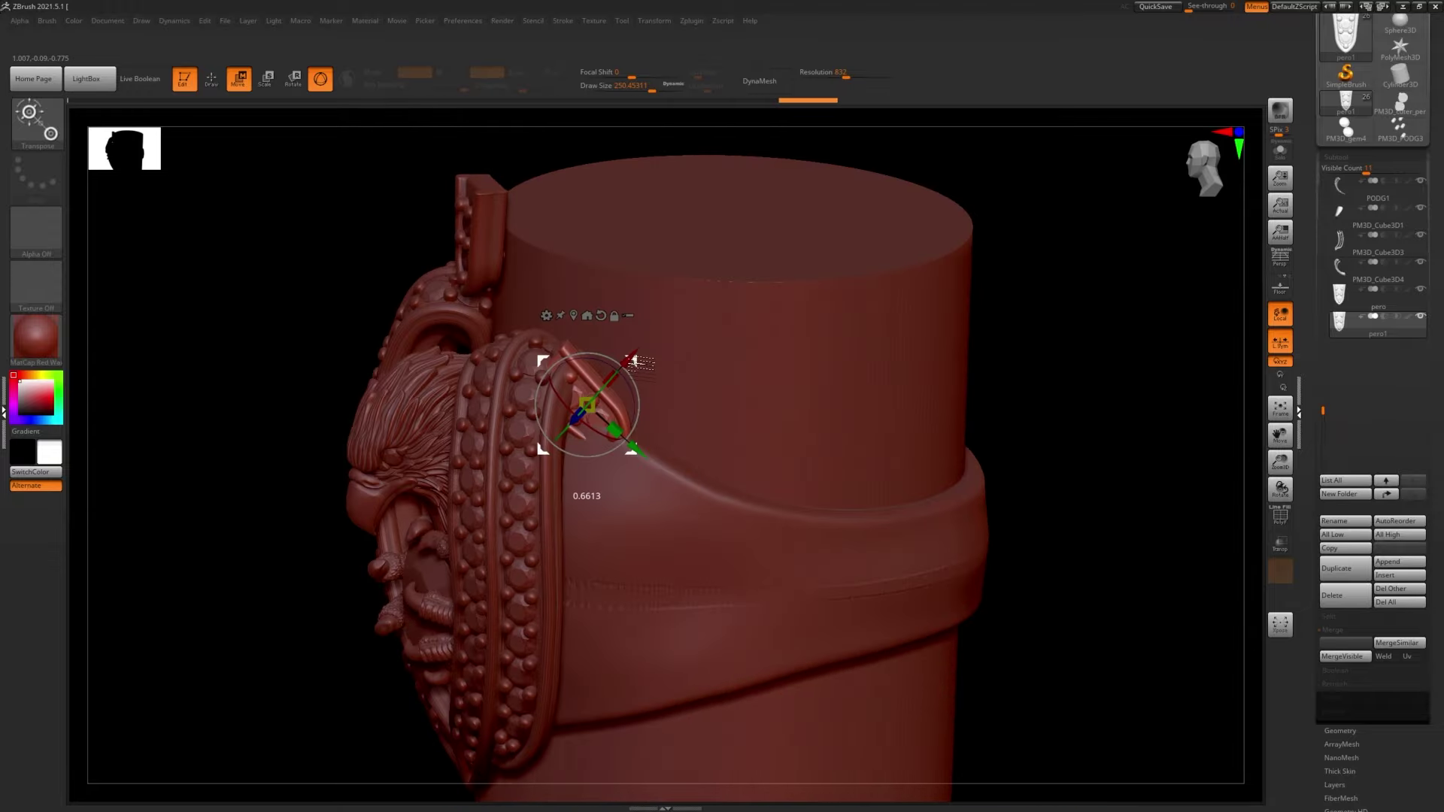
{"action": "mouse_move", "coordinate": [635, 362]}
{"action": "left_mouse_down"}
{"action": "mouse_move", "coordinate": [720, 361]}
{"action": "mouse_move", "coordinate": [699, 347]}
{"action": "mouse_move", "coordinate": [805, 284]}
{"action": "left_mouse_up"}
{"action": "left_click_drag", "start_coordinate": [715, 308], "coordinate": [592, 316]}
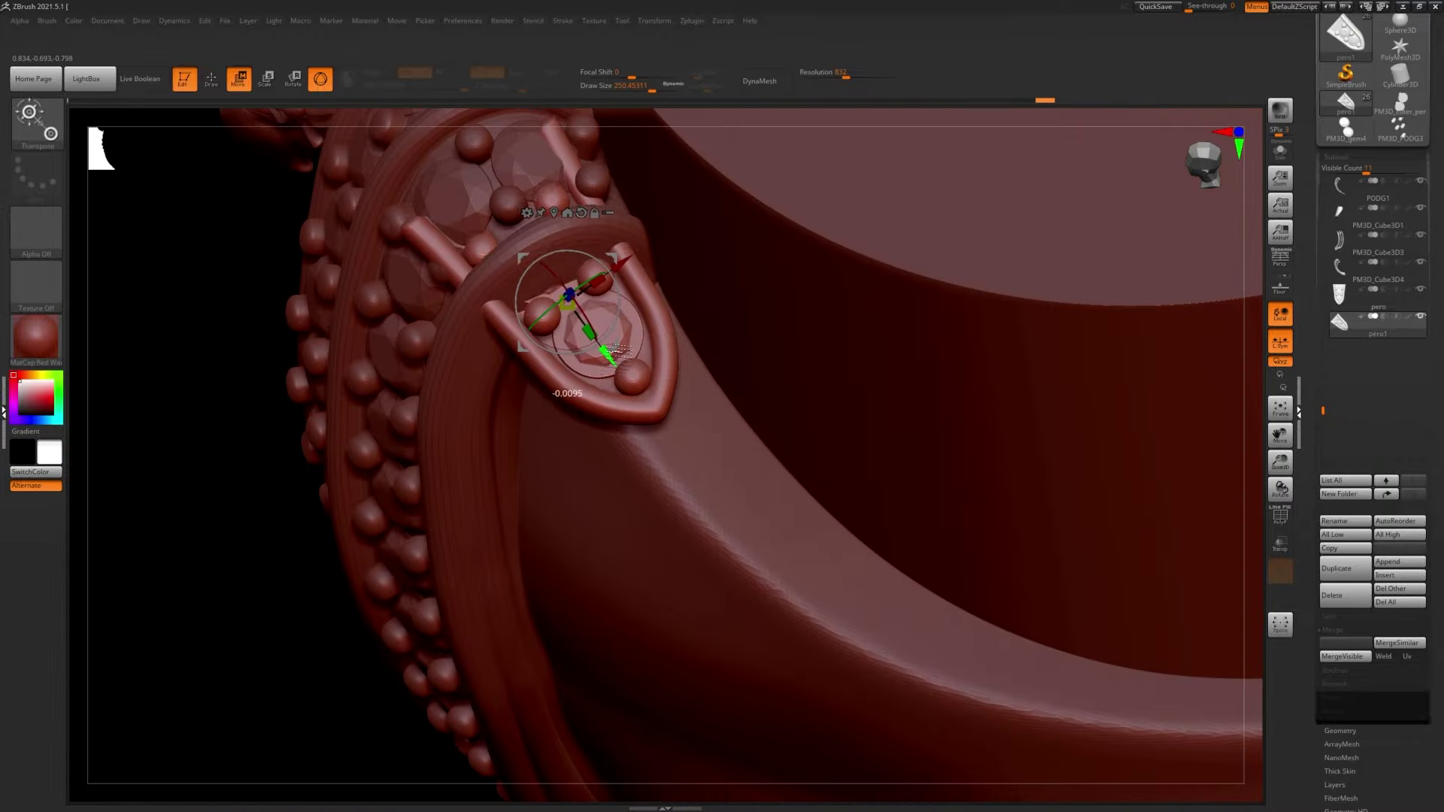
{"action": "mouse_move", "coordinate": [616, 350]}
{"action": "left_mouse_down"}
{"action": "mouse_move", "coordinate": [699, 310]}
{"action": "mouse_move", "coordinate": [639, 317]}
{"action": "left_mouse_up"}
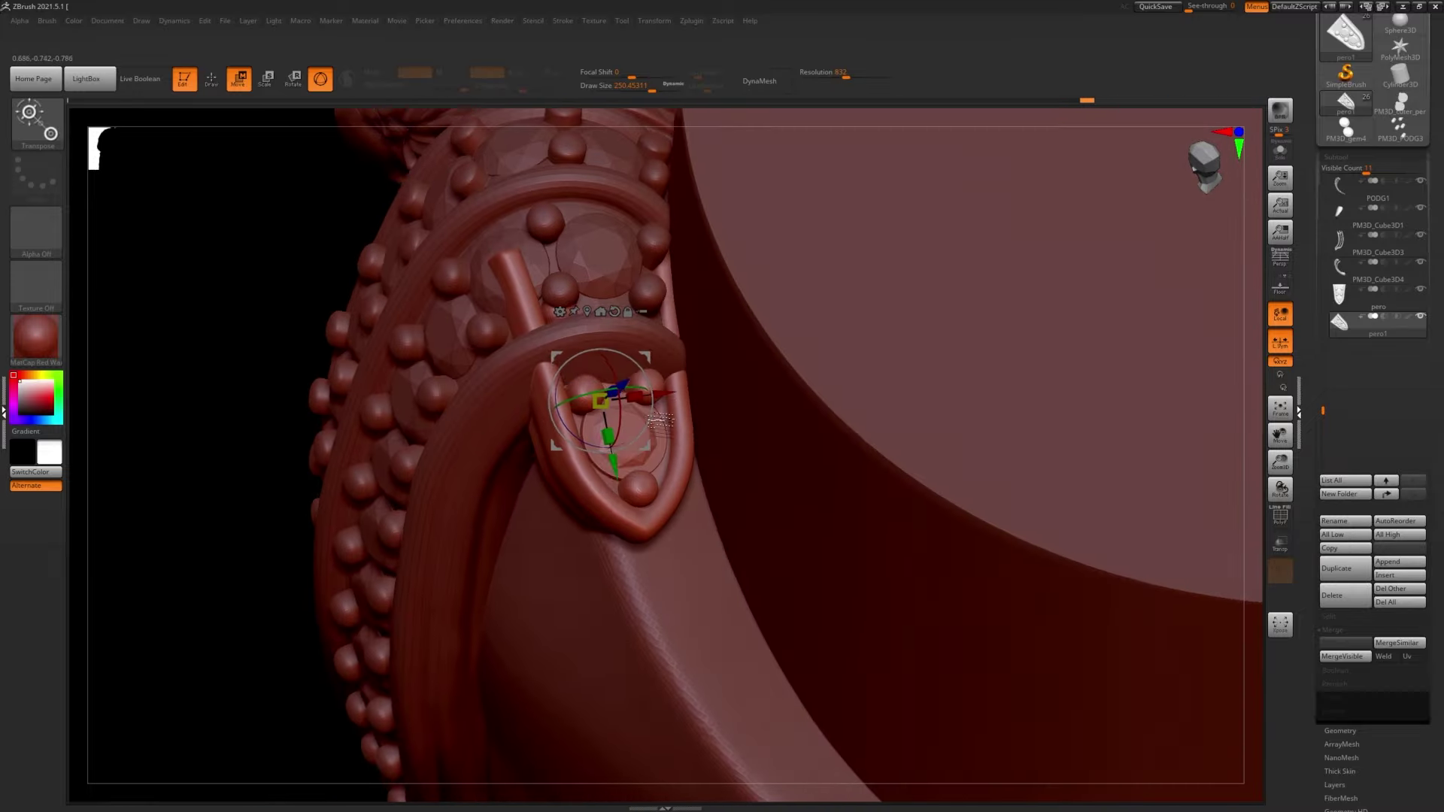
{"action": "left_click_drag", "start_coordinate": [660, 420], "coordinate": [642, 384]}
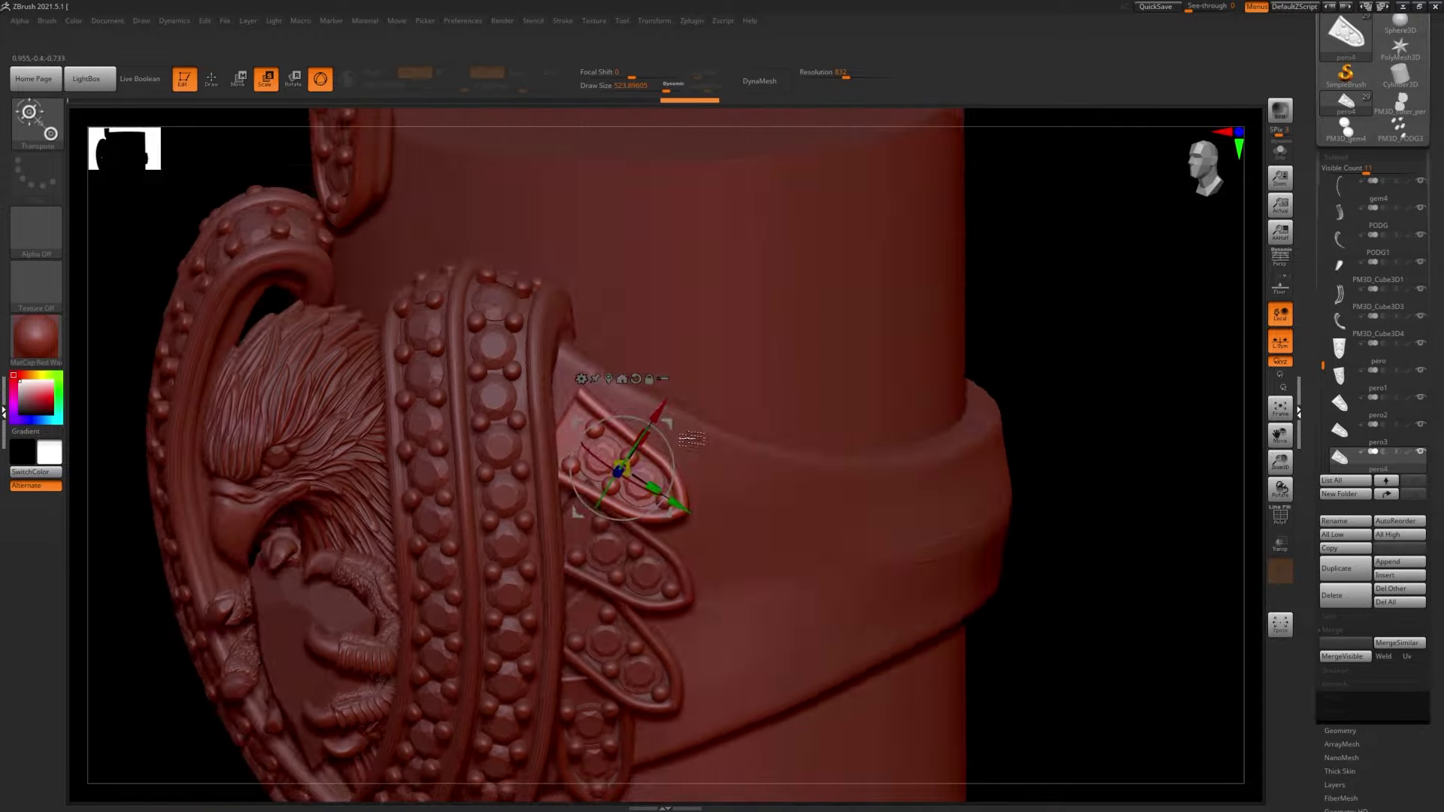
- Adjust petals pero5, pero1, pero2, pero4 and pero6, then rotate a new petal copy into place
{"action": "key", "text": "Down"}
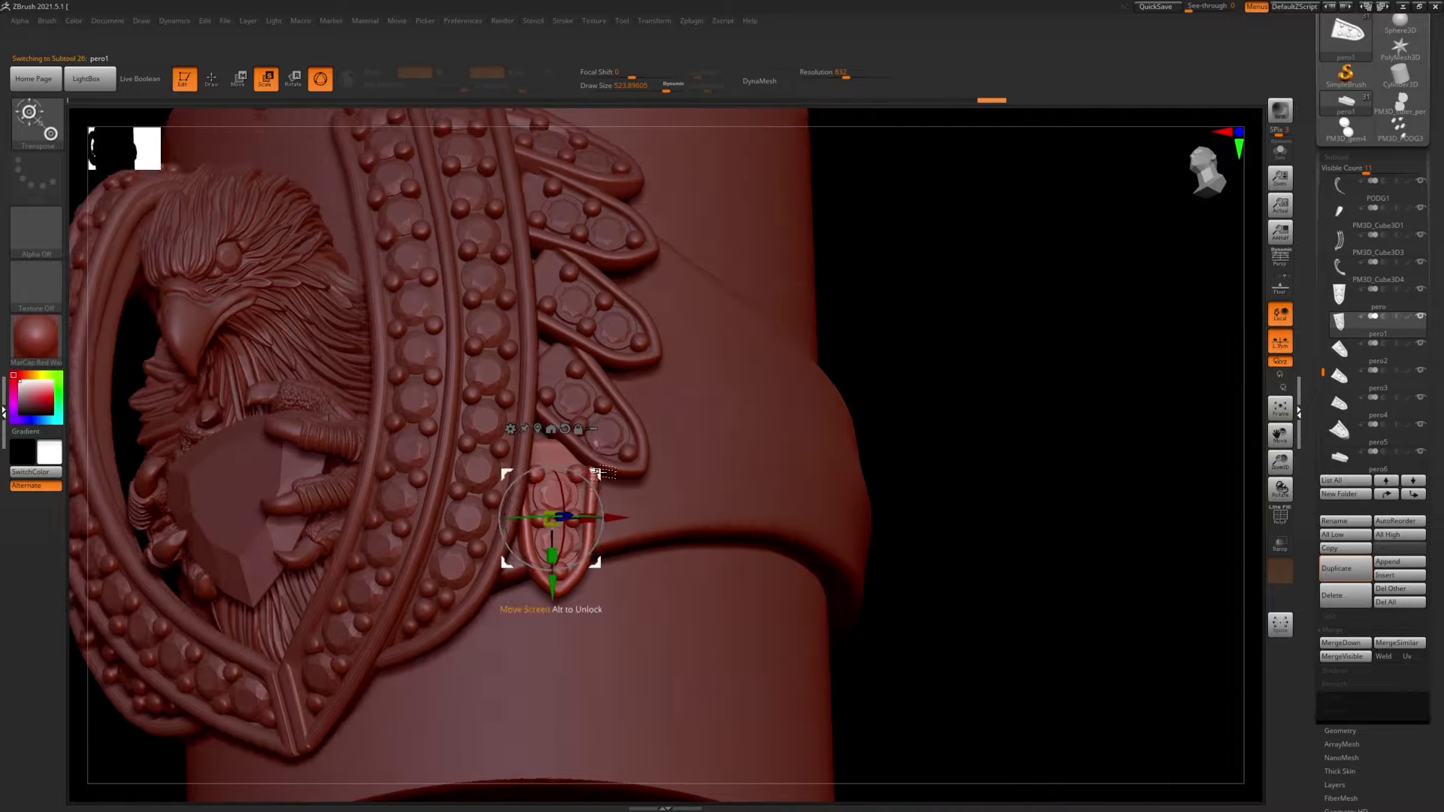
{"action": "left_click", "coordinate": [568, 428], "text": "alt"}
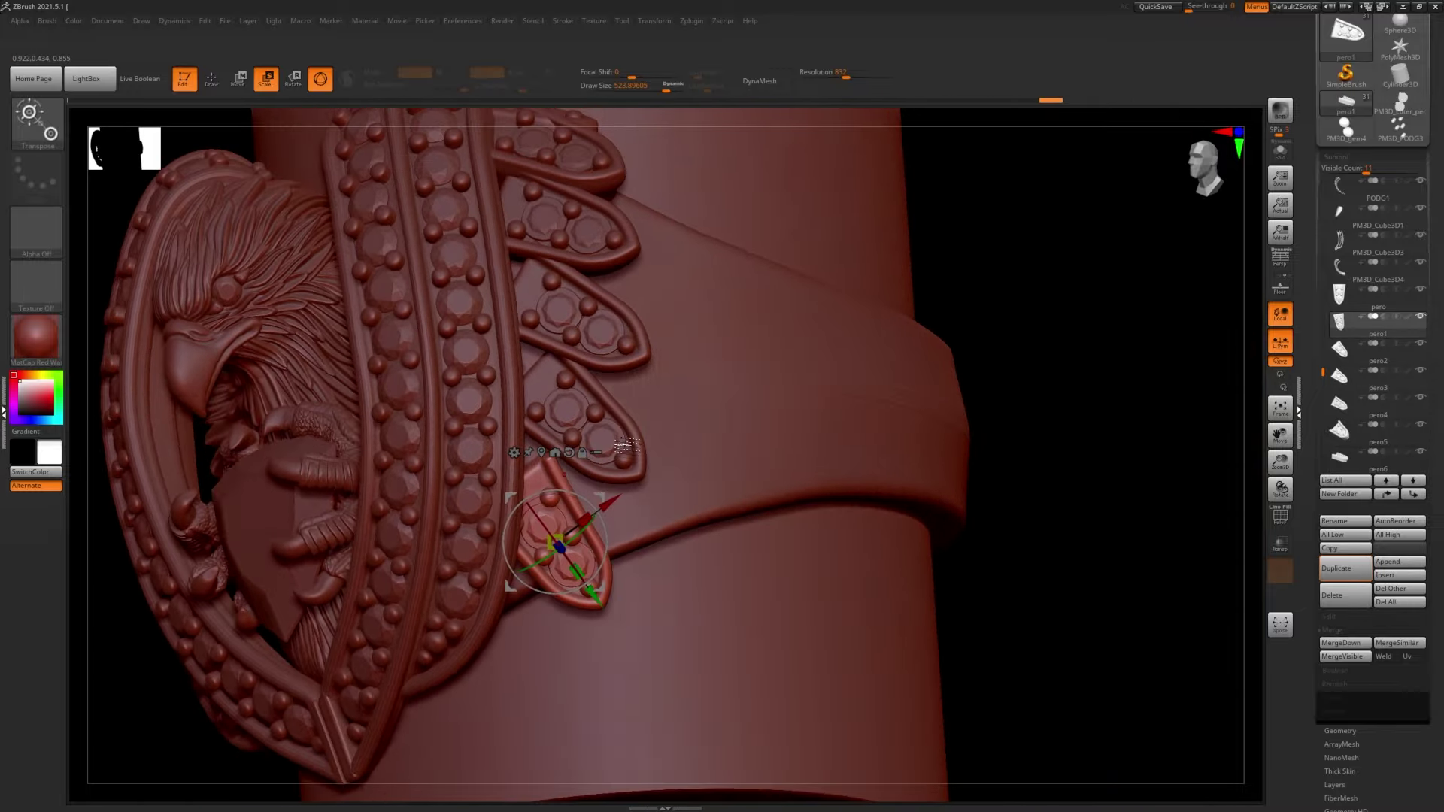
{"action": "left_click", "coordinate": [579, 429], "text": "alt"}
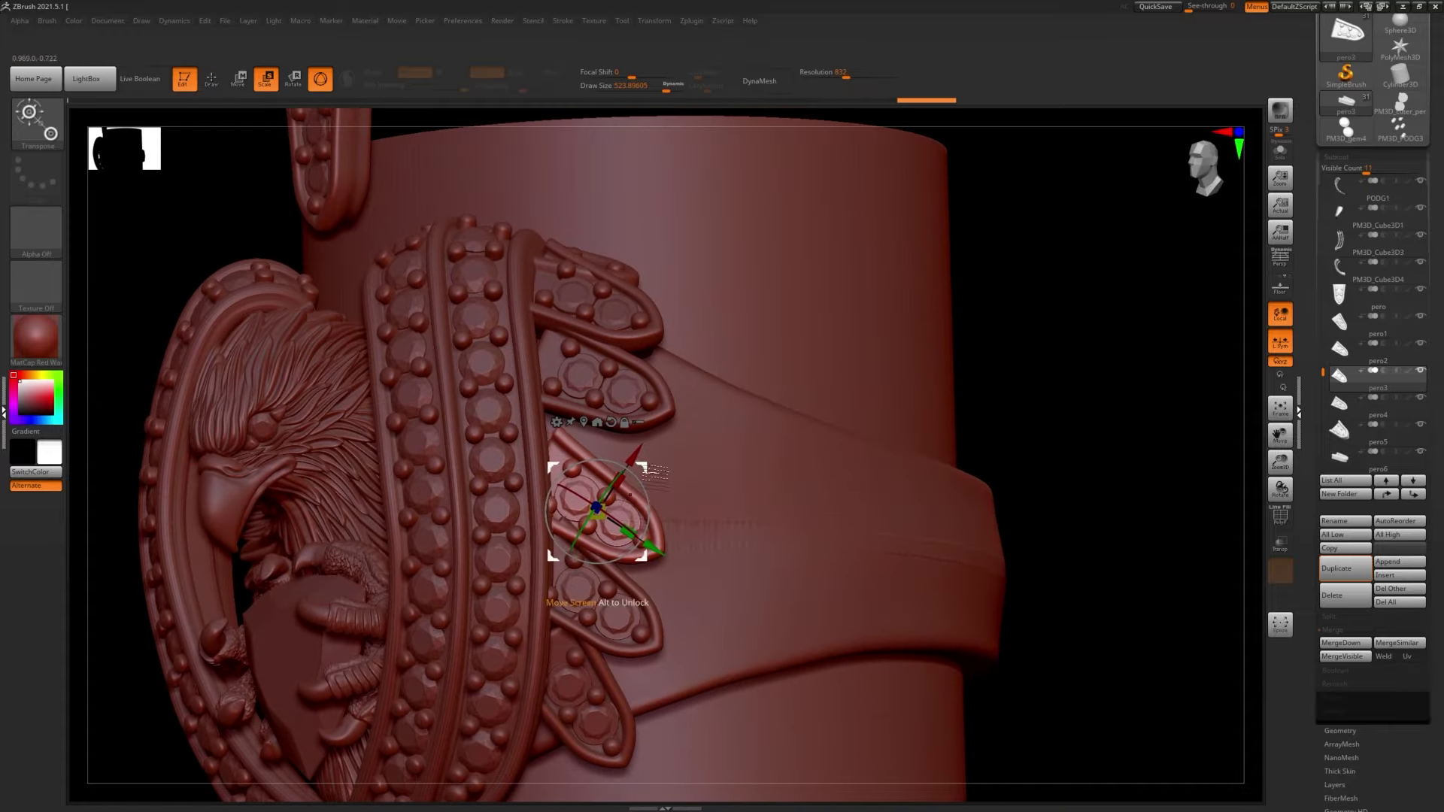
{"action": "left_click", "coordinate": [654, 472], "text": "alt"}
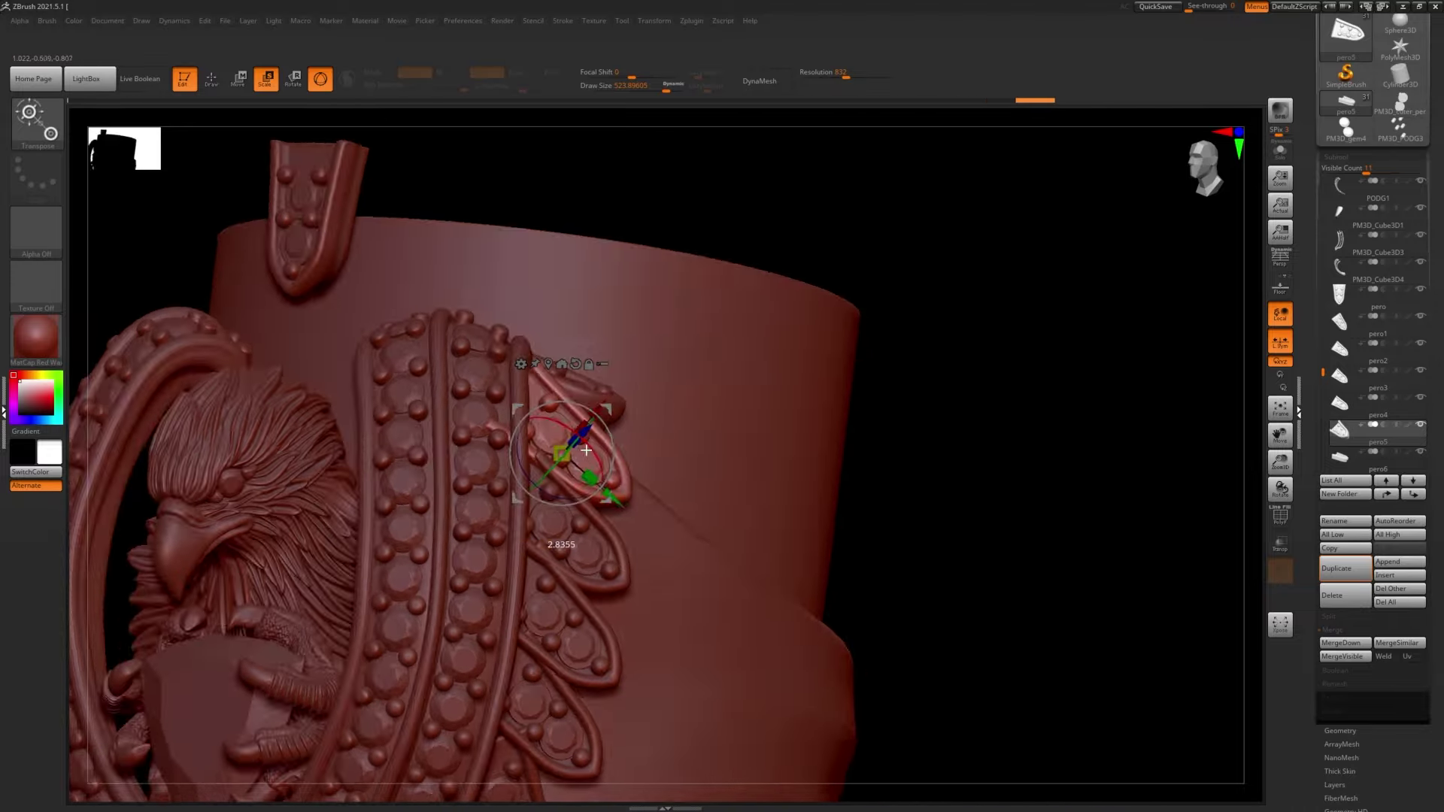
{"action": "left_click", "coordinate": [620, 448], "text": "alt"}
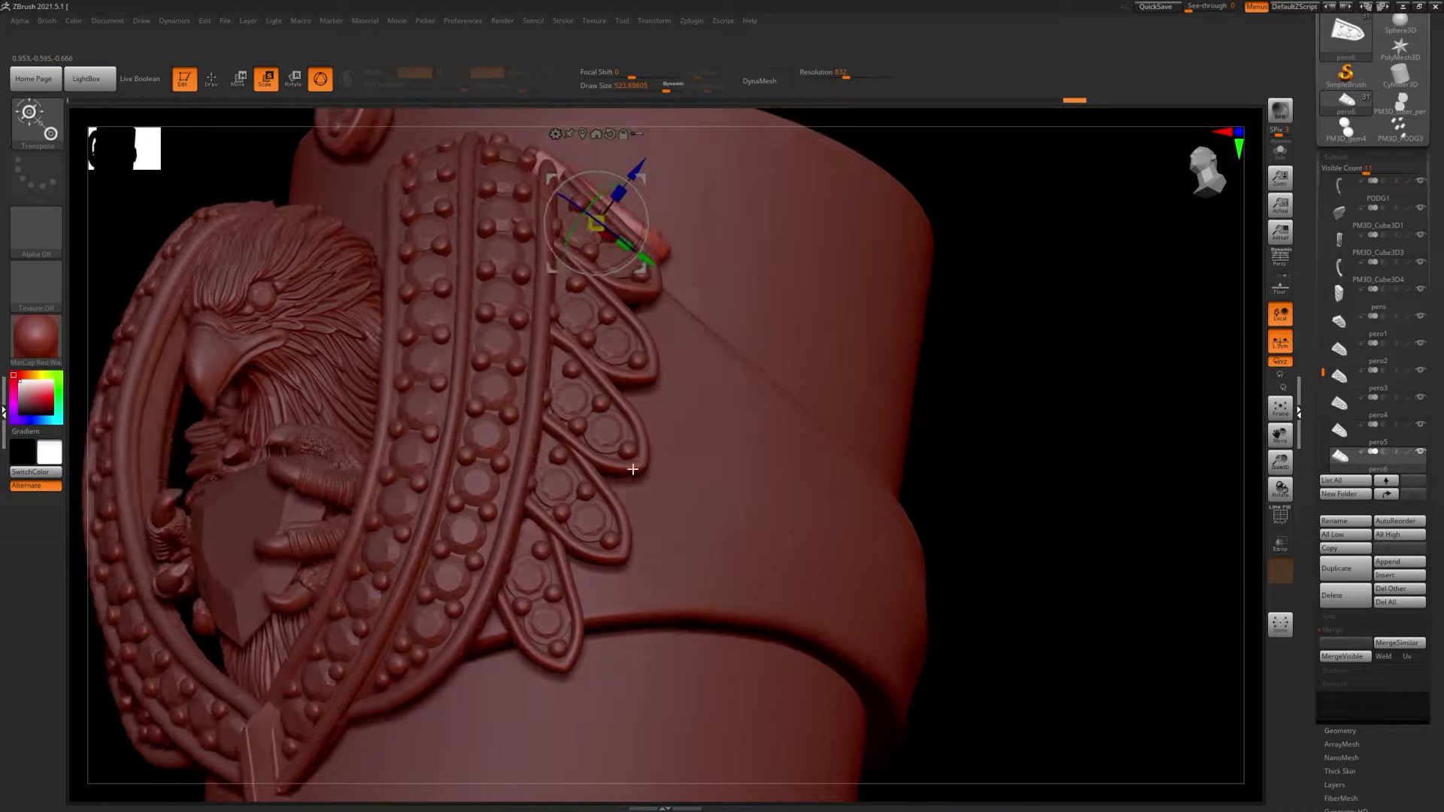
{"action": "left_click", "coordinate": [575, 554], "text": "alt"}
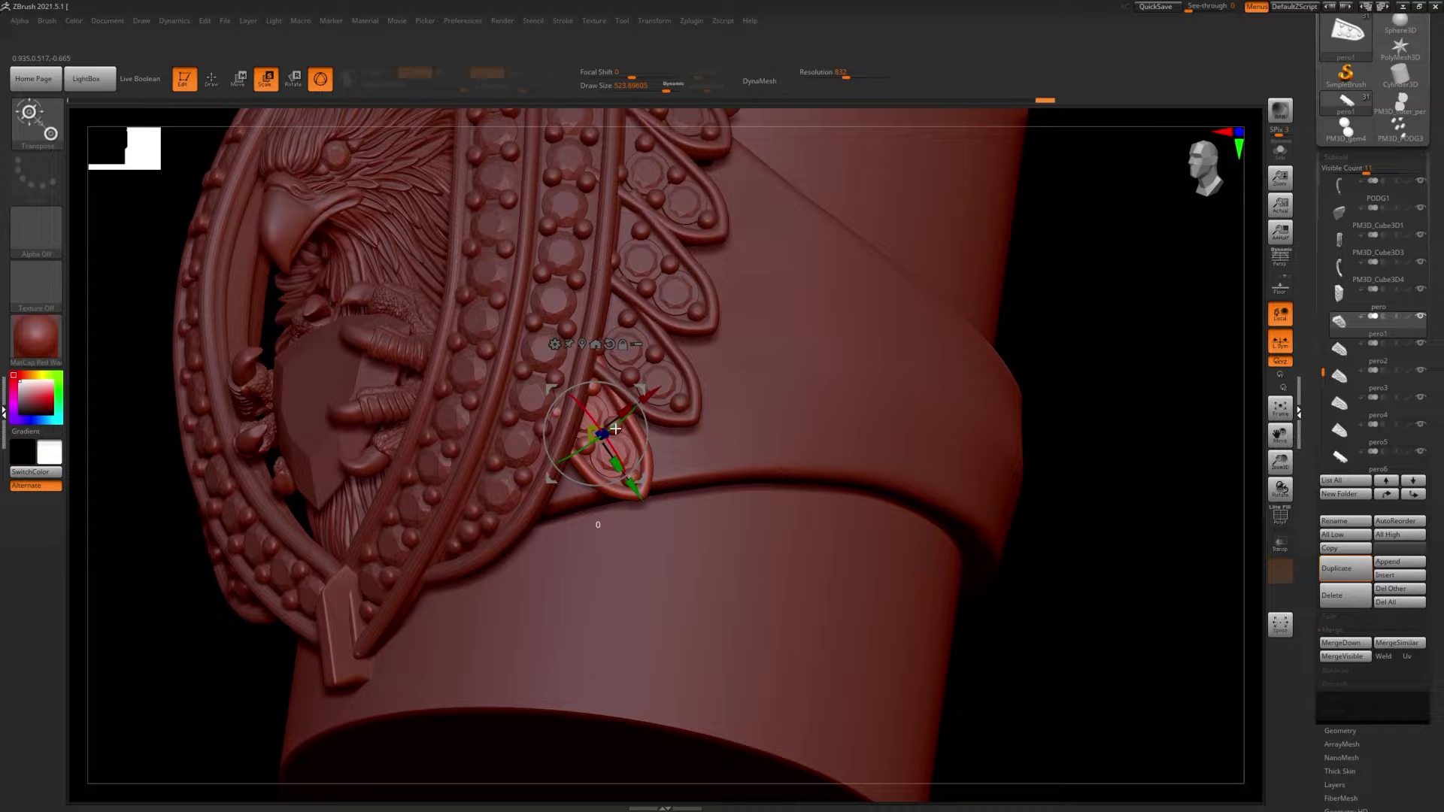
{"action": "mouse_move", "coordinate": [615, 428]}
{"action": "left_mouse_down", "text": "ctrl"}
{"action": "mouse_move", "coordinate": [661, 513]}
{"action": "mouse_move", "coordinate": [686, 485]}
{"action": "mouse_move", "coordinate": [662, 502]}
{"action": "left_mouse_up", "text": "ctrl"}
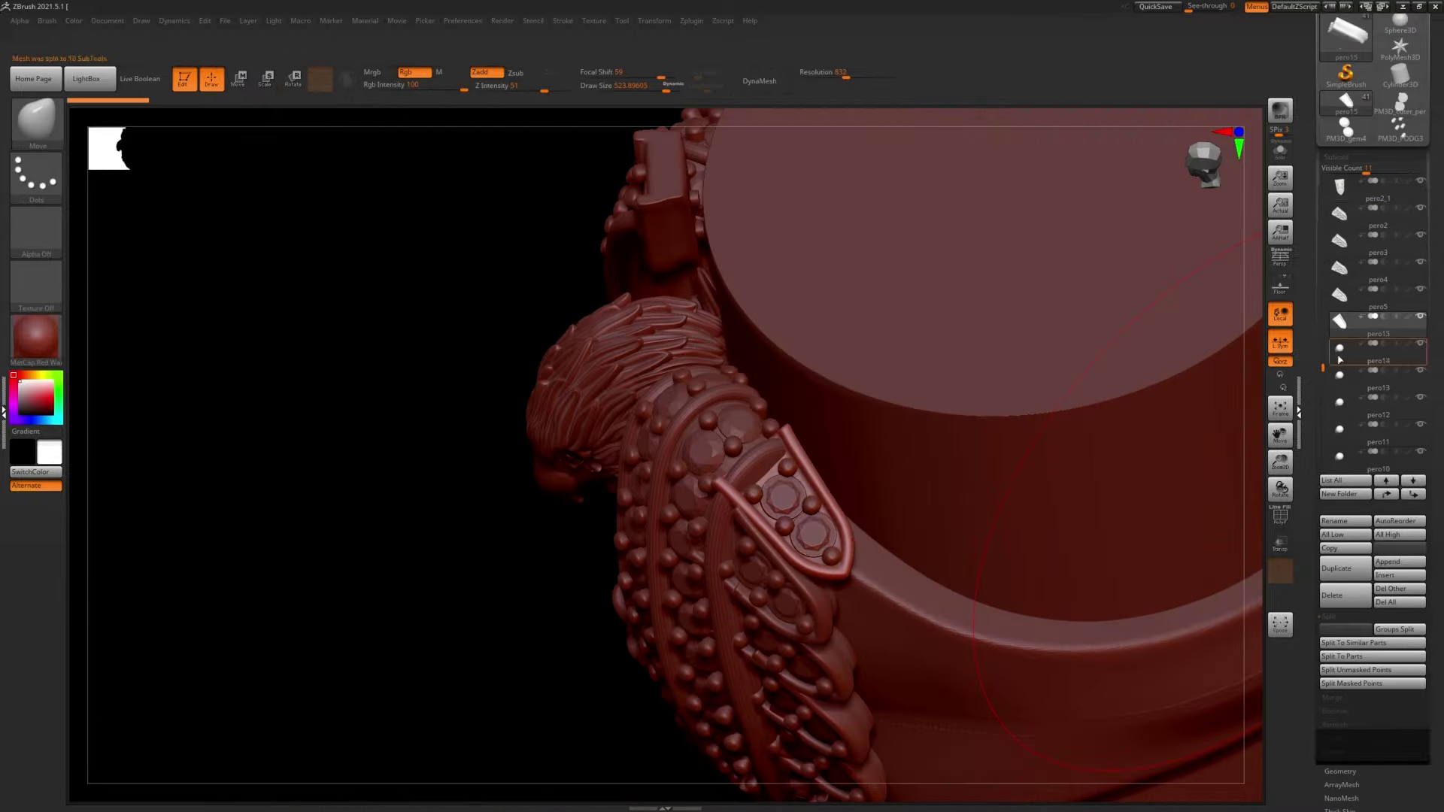
- Set brush size to 105.89 and inspect pieces PM3D_Cube3D3, pero12 and pero5
{"action": "key", "text": "s"}
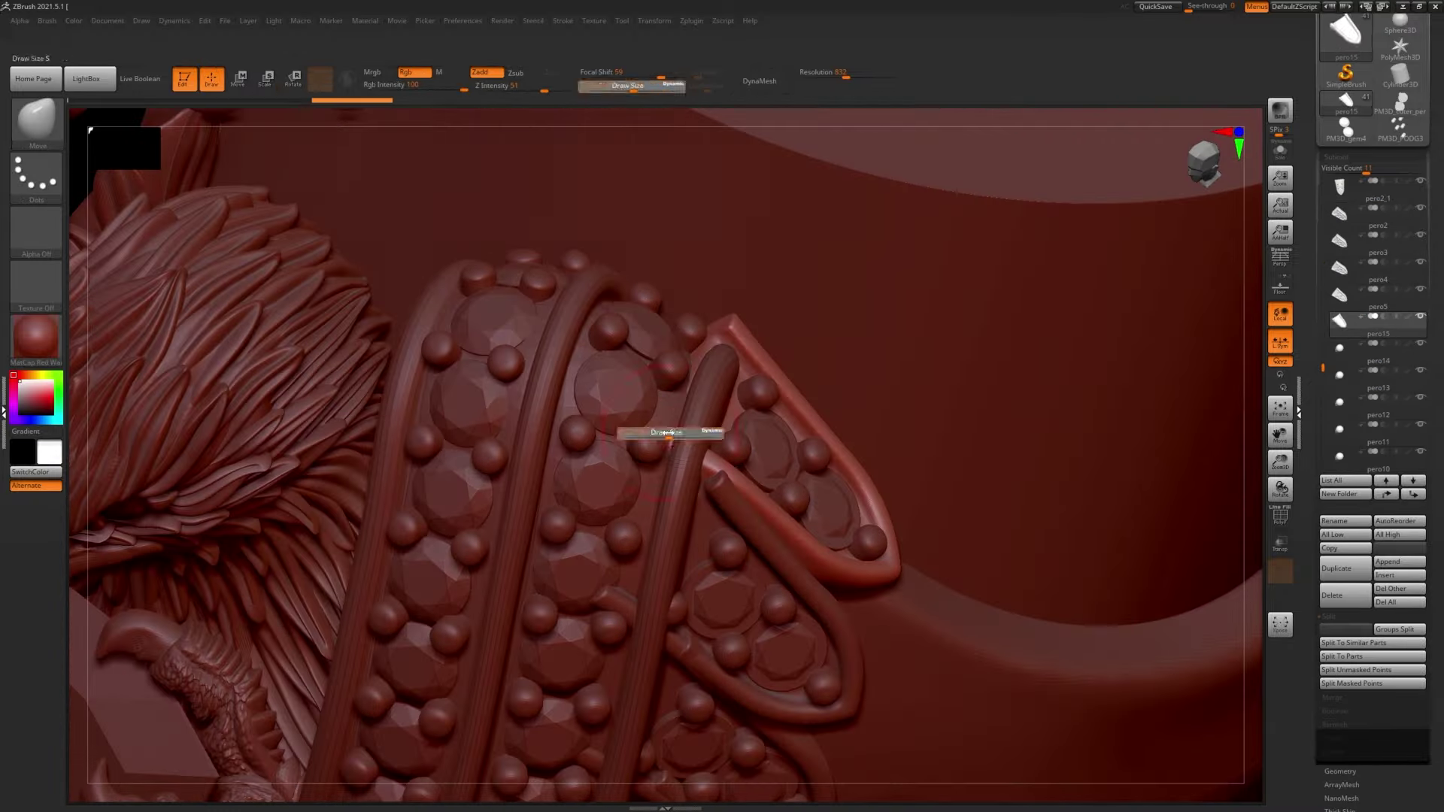
{"action": "left_click_drag", "start_coordinate": [666, 432], "coordinate": [699, 433]}
{"action": "mouse_move", "coordinate": [700, 433]}
{"action": "right_mouse_down"}
{"action": "mouse_move", "coordinate": [758, 478]}
{"action": "mouse_move", "coordinate": [767, 364]}
{"action": "right_mouse_up"}
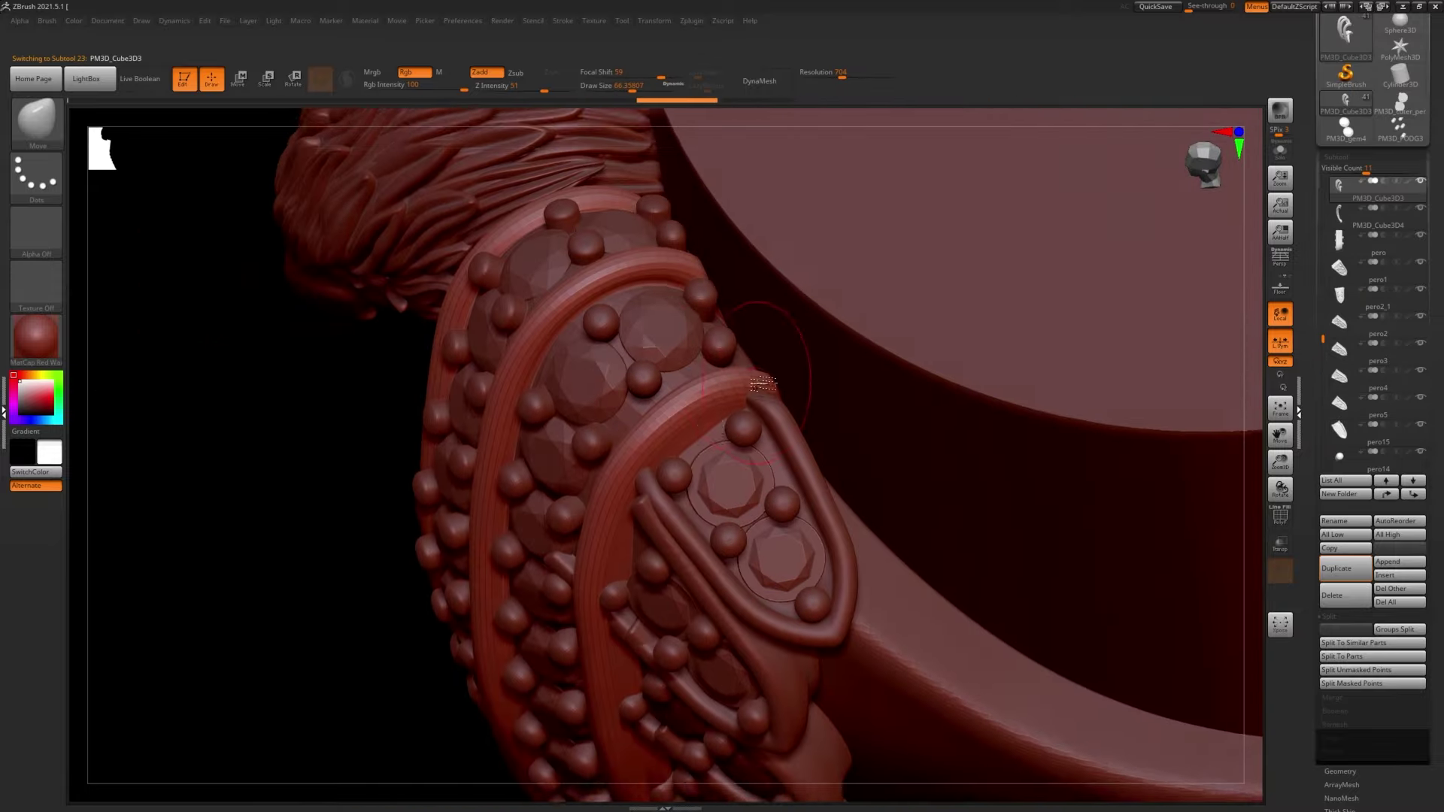
{"action": "left_click", "coordinate": [611, 410], "text": "alt"}
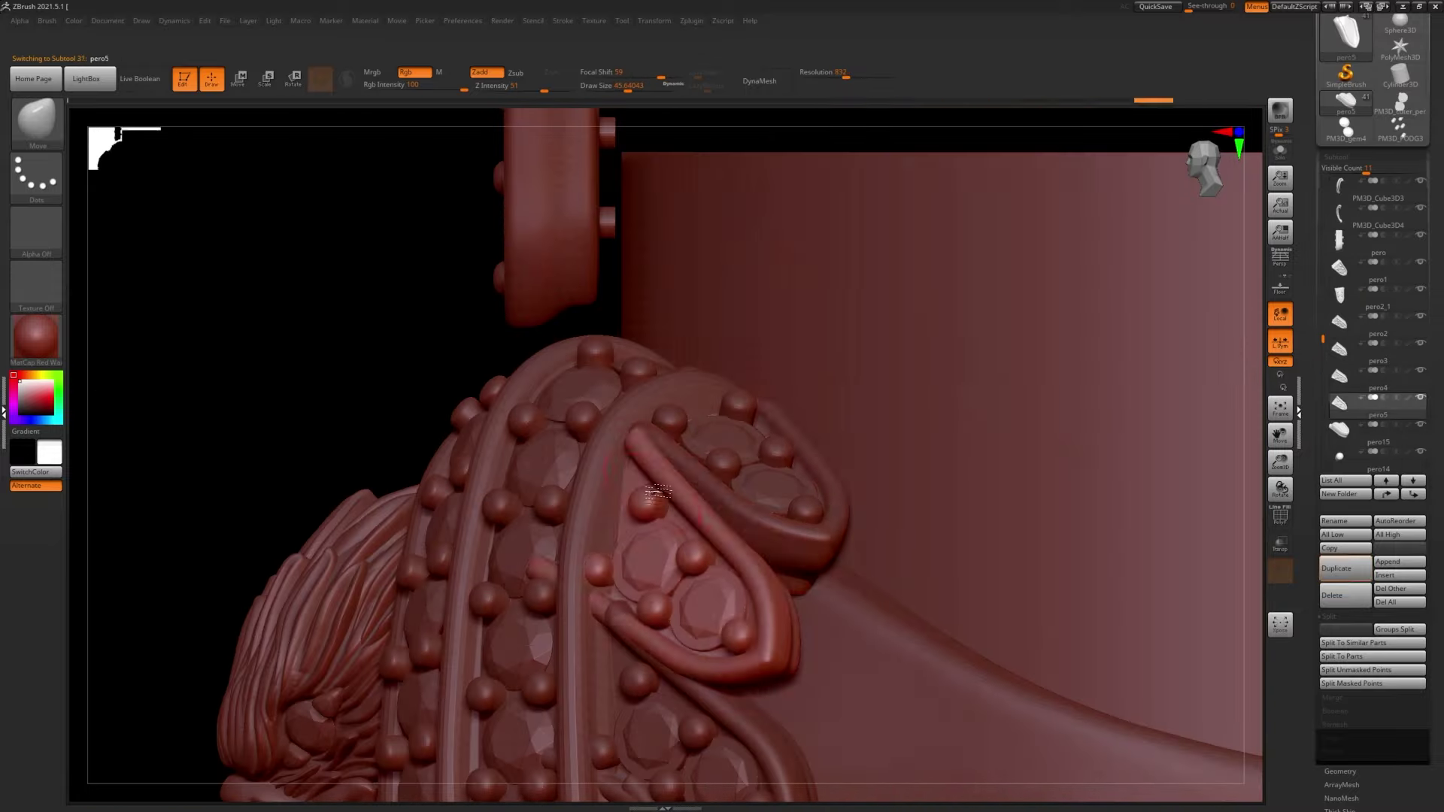
{"action": "right_click_drag", "start_coordinate": [611, 410], "coordinate": [612, 385]}
{"action": "left_click", "coordinate": [612, 386], "text": "alt"}
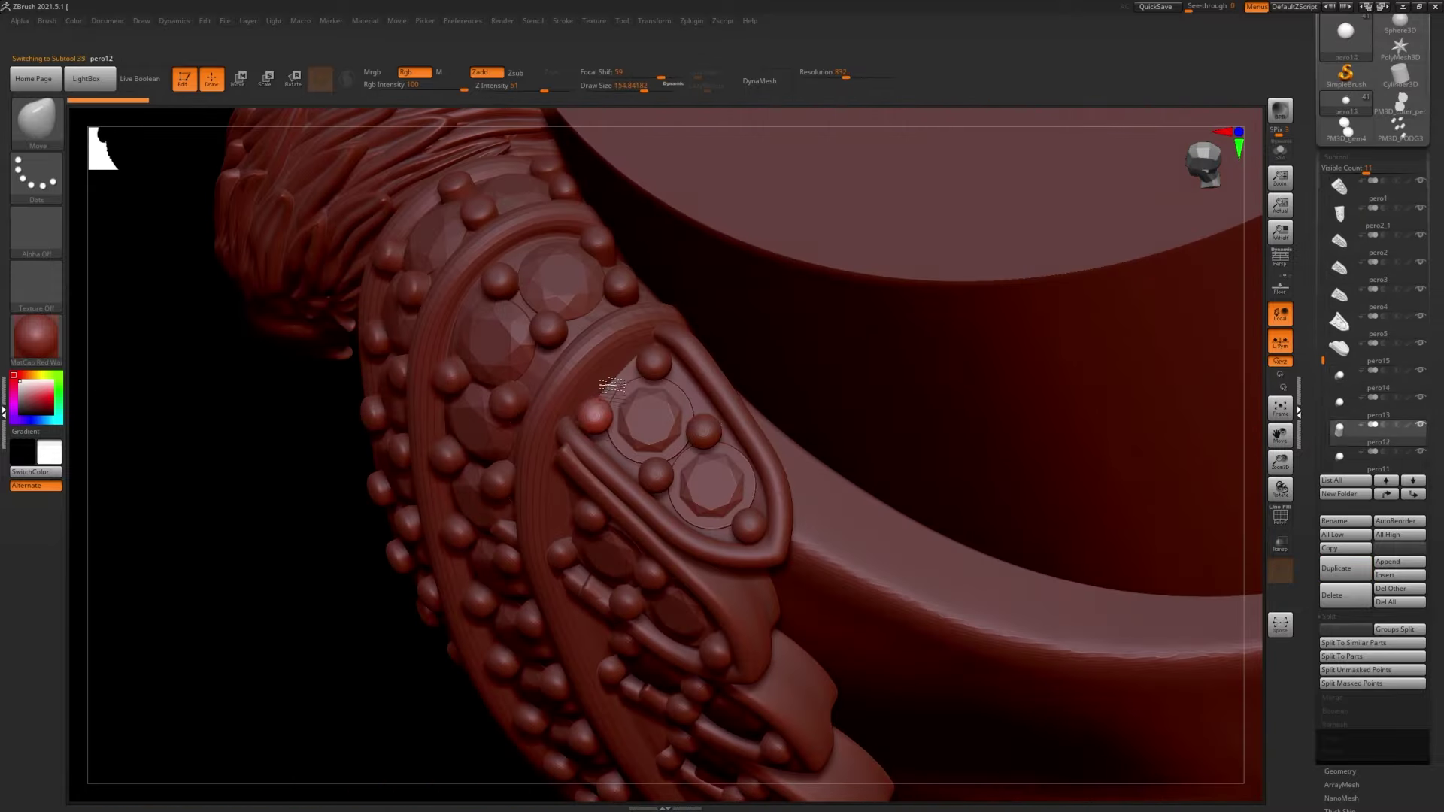
{"action": "right_click_drag", "start_coordinate": [799, 418], "coordinate": [700, 367]}
{"action": "left_click", "coordinate": [700, 366], "text": "alt"}
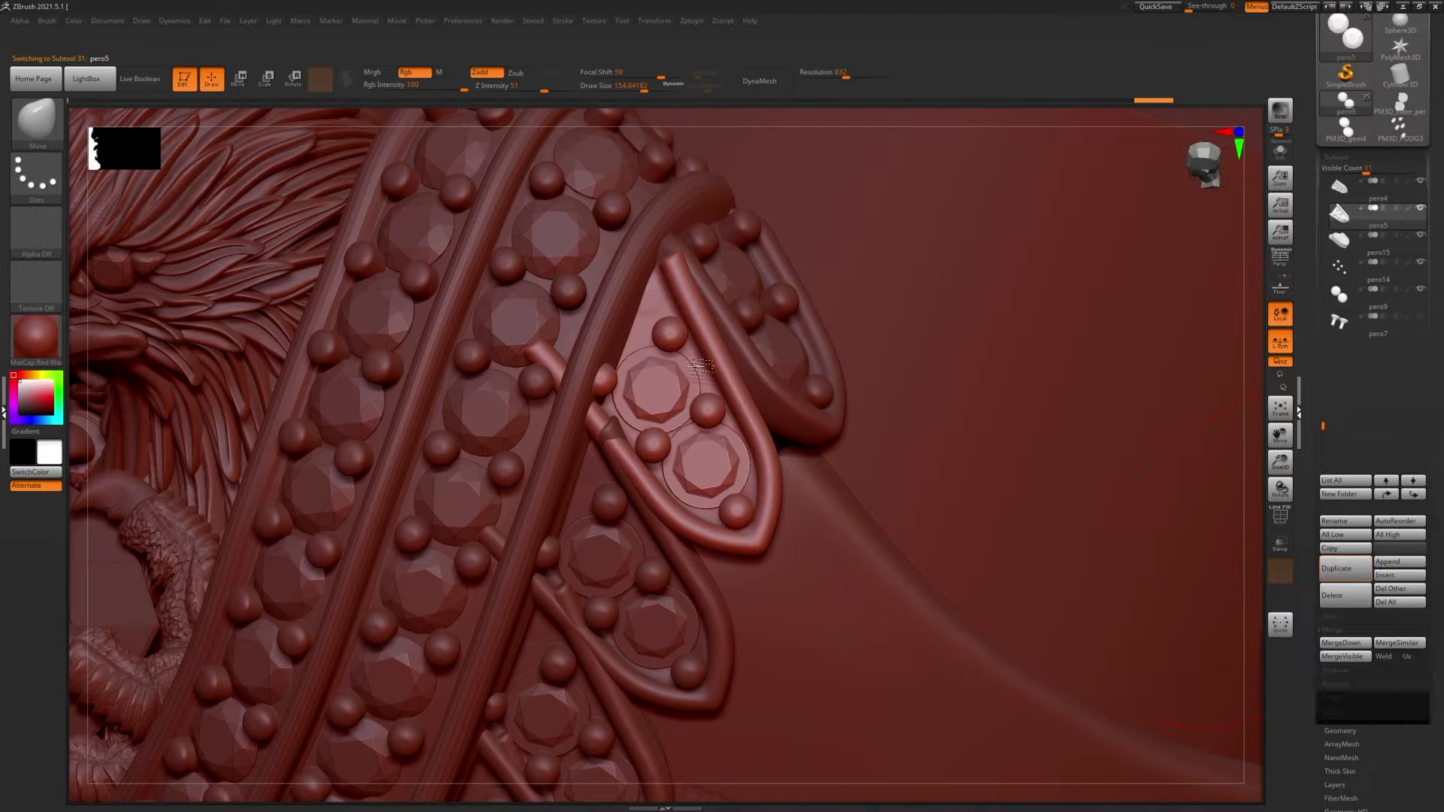
- Check bead subtools pero14 and pero12, then select petal pero4
{"action": "left_click", "coordinate": [1238, 679]}
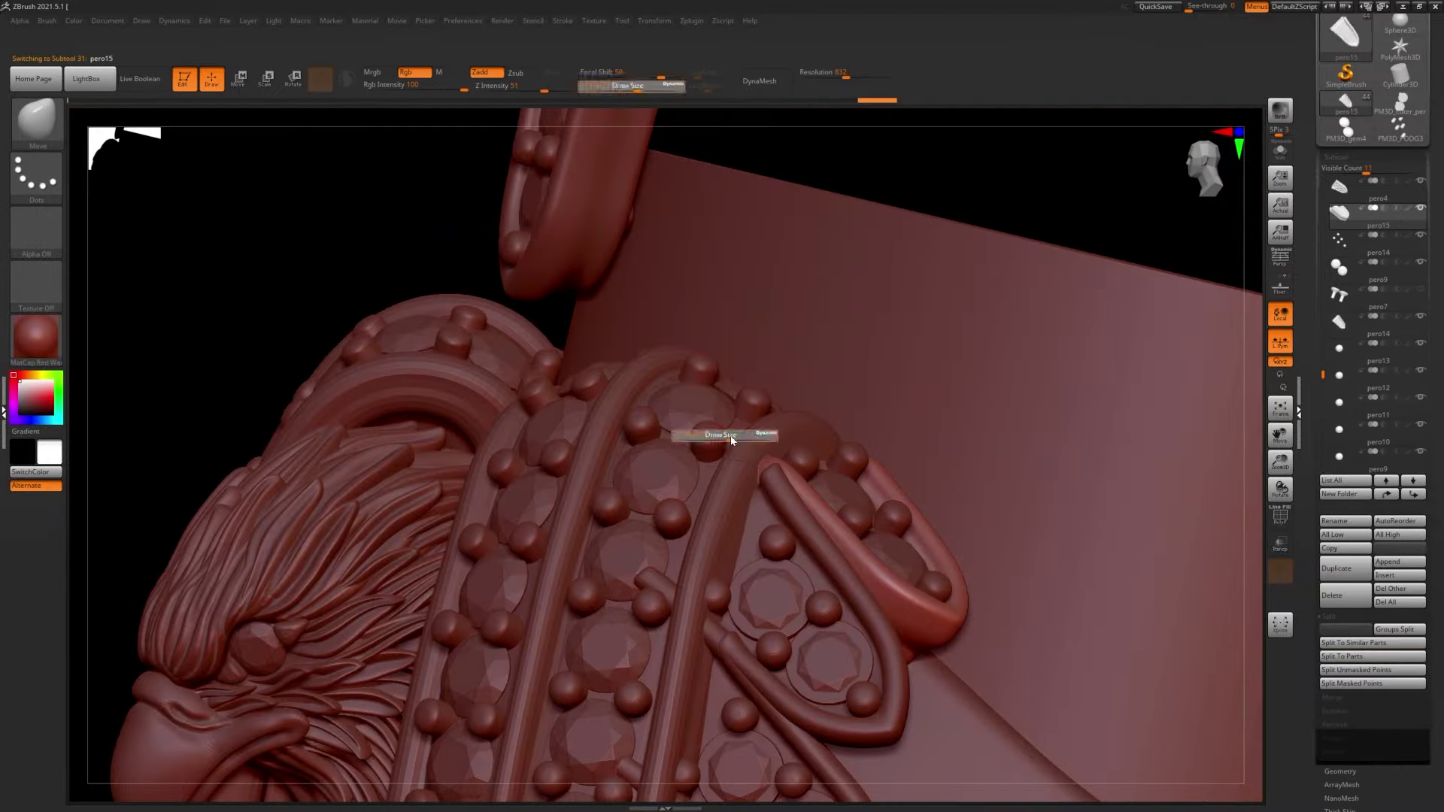
{"action": "left_click", "coordinate": [782, 510], "text": "alt"}
{"action": "mouse_move", "coordinate": [725, 429]}
{"action": "right_mouse_down"}
{"action": "mouse_move", "coordinate": [782, 510]}
{"action": "mouse_move", "coordinate": [755, 483]}
{"action": "mouse_move", "coordinate": [740, 506]}
{"action": "right_mouse_up"}
{"action": "left_click", "coordinate": [755, 484], "text": "alt"}
{"action": "key", "text": "w"}
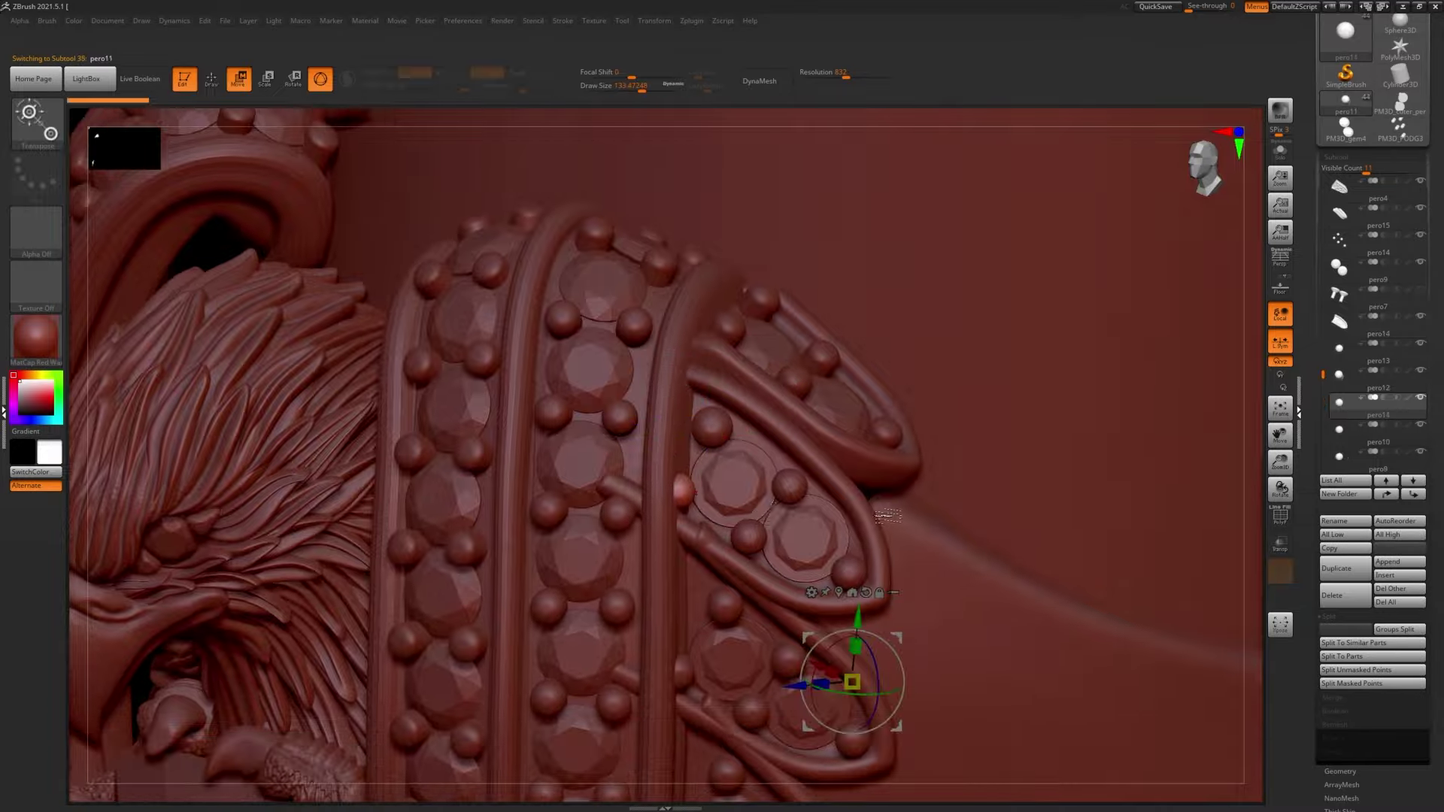
{"action": "key", "text": "q"}
{"action": "right_click_drag", "start_coordinate": [887, 516], "coordinate": [716, 527]}
{"action": "left_click", "coordinate": [716, 527], "text": "alt"}
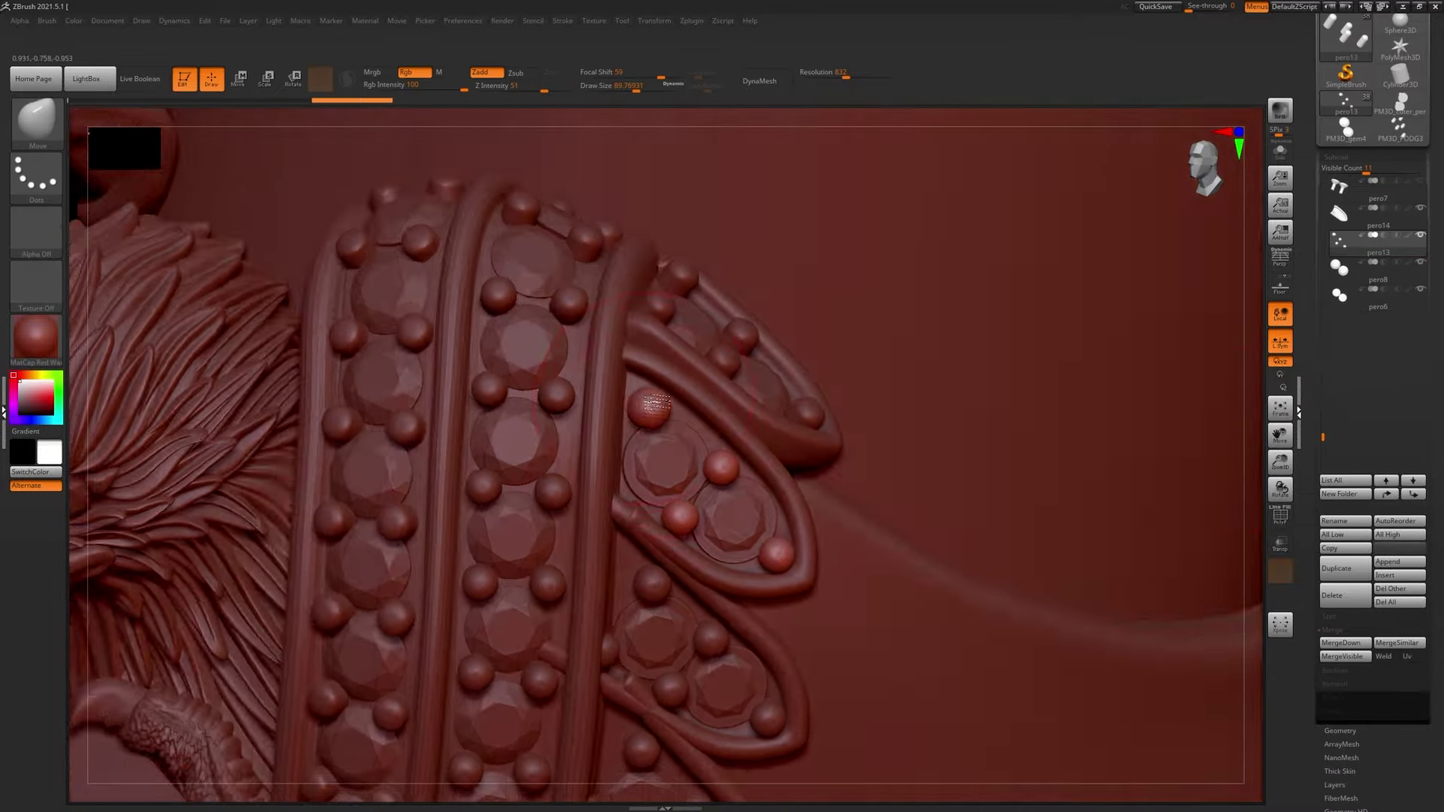
{"action": "right_click_drag", "start_coordinate": [902, 526], "coordinate": [761, 579]}
{"action": "left_click", "coordinate": [704, 427], "text": "alt"}
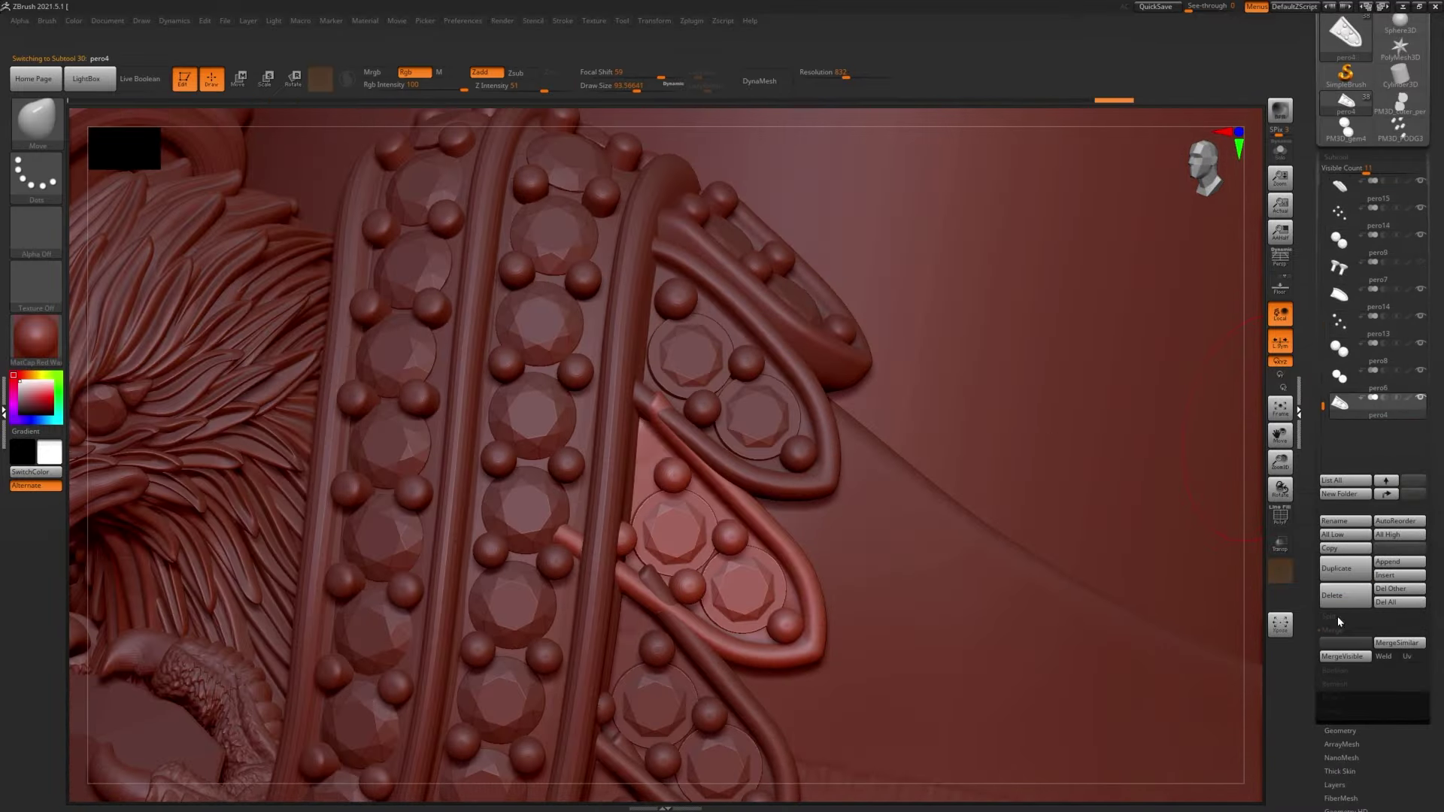
- Nudge bead pero11 into its petal seat and merge pero4 down into its neighbour
{"action": "left_click", "coordinate": [1338, 621]}
{"action": "mouse_move", "coordinate": [977, 527]}
{"action": "right_mouse_down"}
{"action": "mouse_move", "coordinate": [744, 532]}
{"action": "mouse_move", "coordinate": [761, 460]}
{"action": "right_mouse_up"}
{"action": "left_click", "coordinate": [744, 532], "text": "alt"}
{"action": "key", "text": "w"}
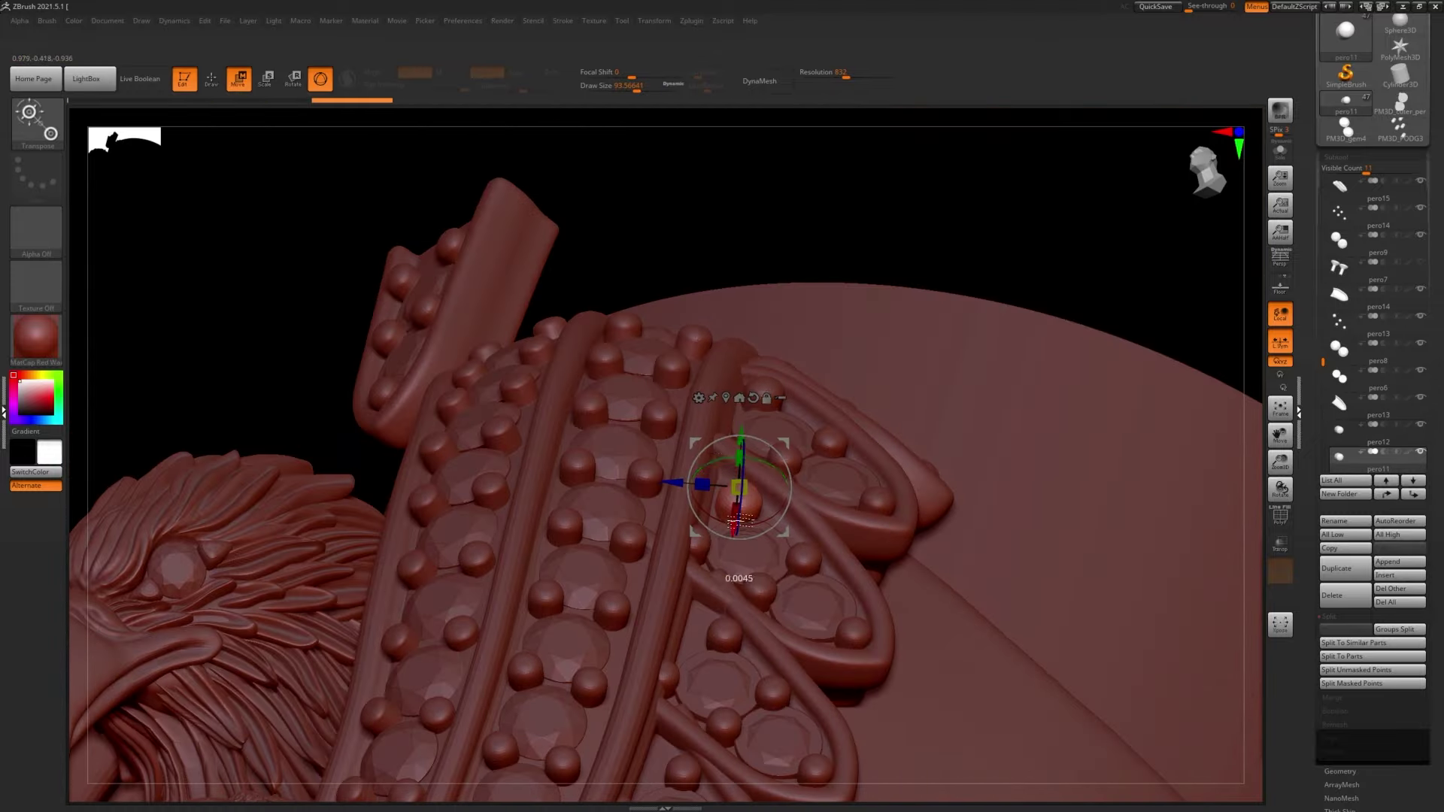
{"action": "right_click_drag", "start_coordinate": [740, 519], "coordinate": [729, 661]}
{"action": "key", "text": "q"}
{"action": "left_click", "coordinate": [729, 662], "text": "alt"}
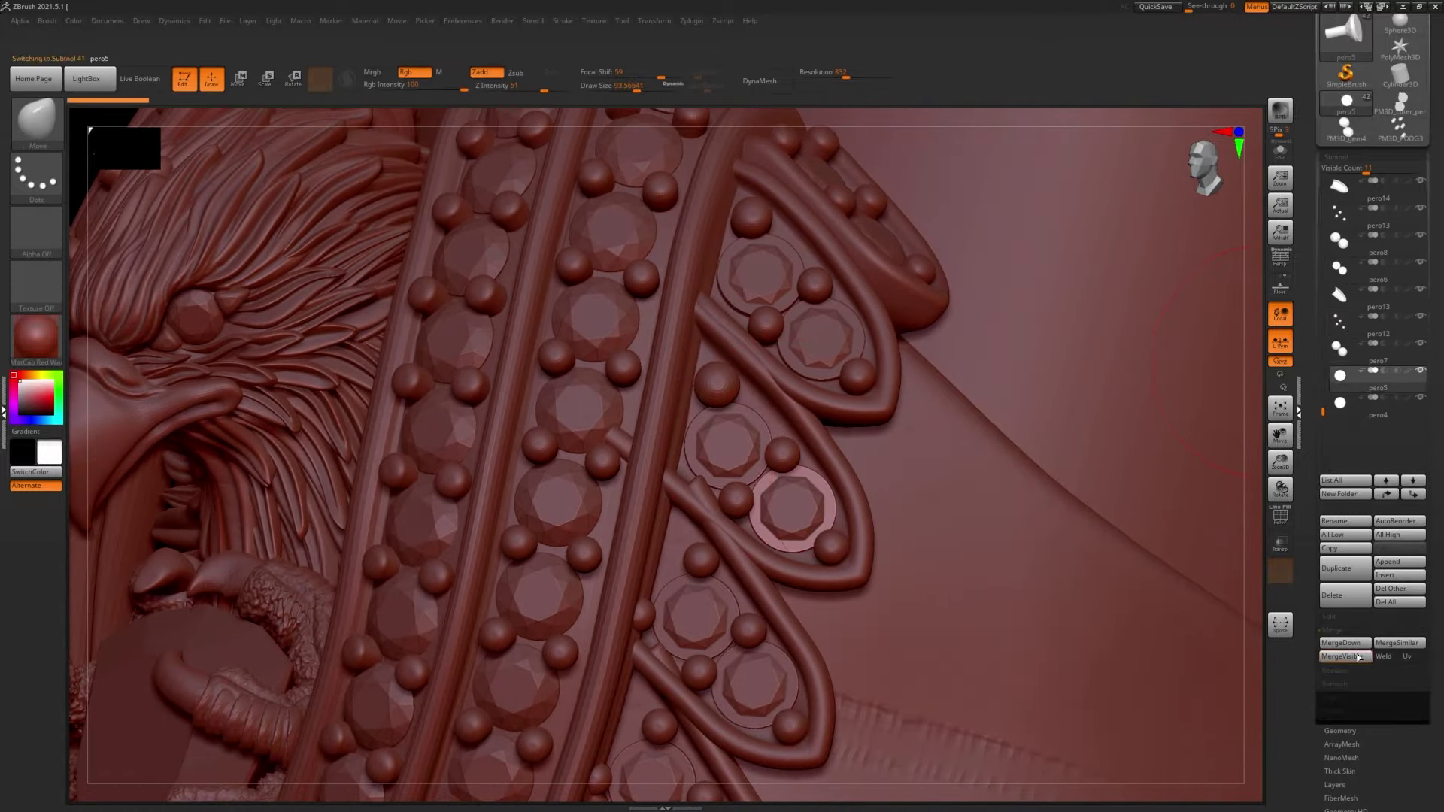
{"action": "left_click", "coordinate": [1337, 651]}
{"action": "mouse_move", "coordinate": [752, 421]}
{"action": "right_mouse_down"}
{"action": "mouse_move", "coordinate": [633, 391]}
{"action": "mouse_move", "coordinate": [743, 291]}
{"action": "right_mouse_up"}
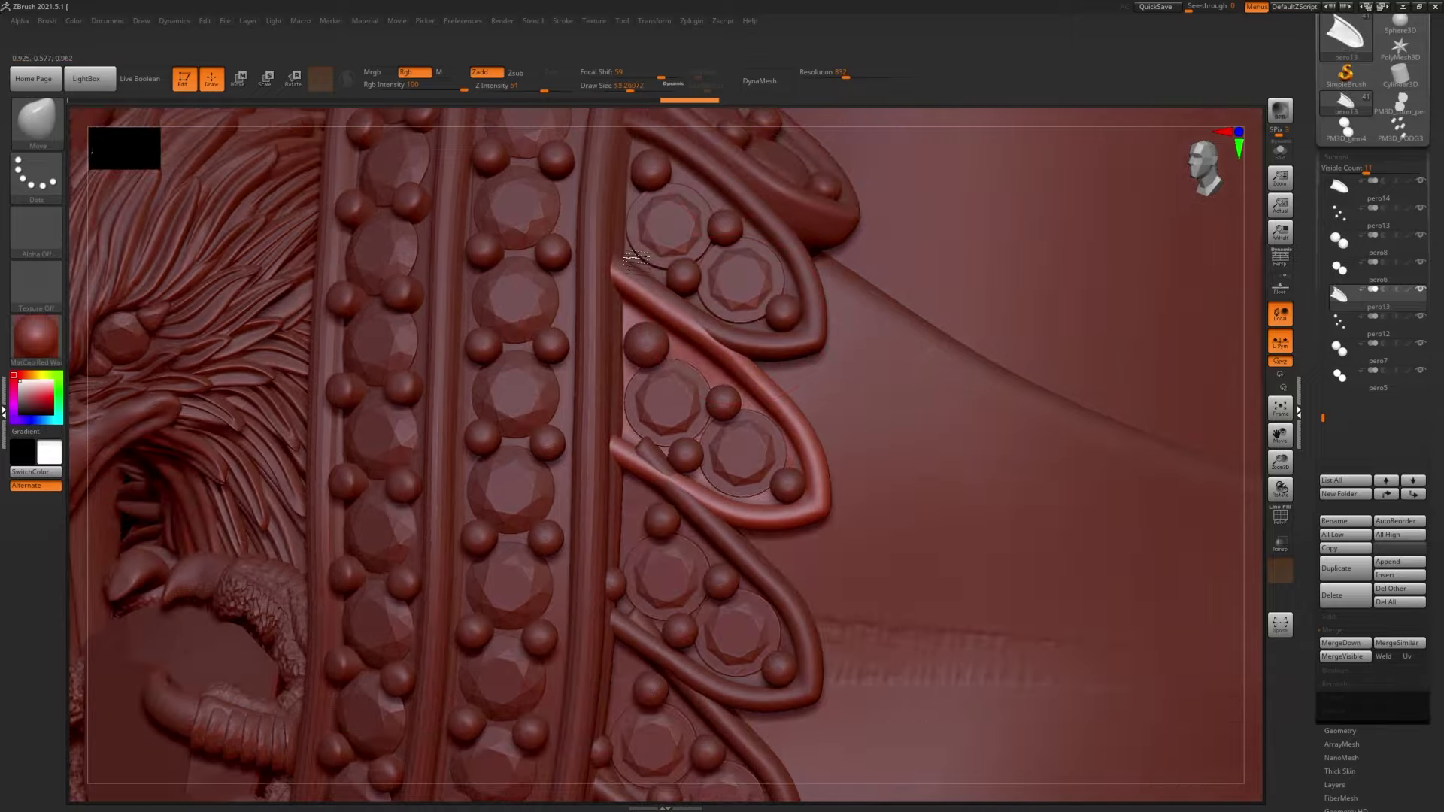
{"action": "right_click_drag", "start_coordinate": [636, 258], "coordinate": [819, 432]}
- Select the bead subtool pero10, then leaf subtools pero12 and pero11
{"action": "key", "text": "s"}
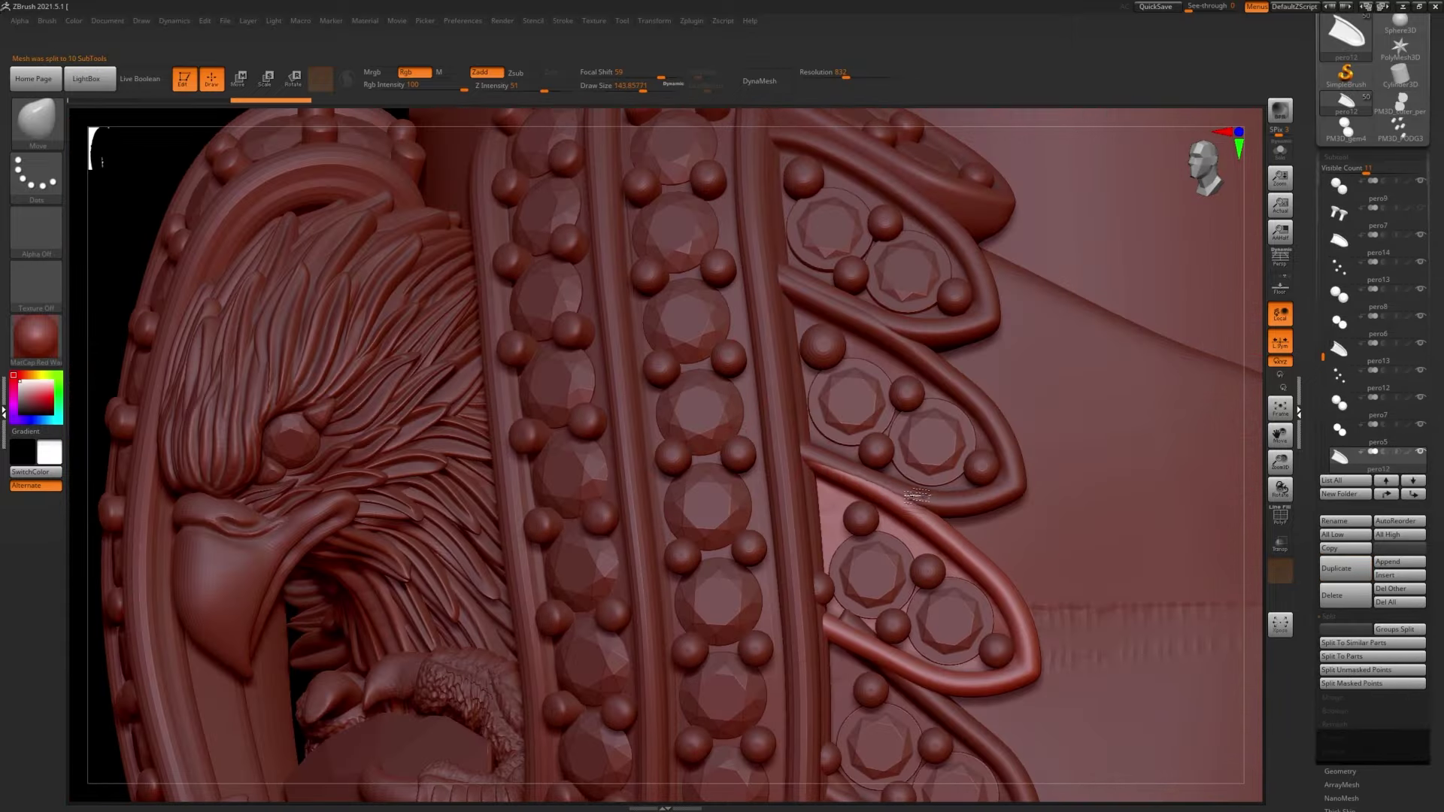
{"action": "mouse_move", "coordinate": [916, 497]}
{"action": "right_mouse_down"}
{"action": "mouse_move", "coordinate": [745, 421]}
{"action": "mouse_move", "coordinate": [872, 598]}
{"action": "right_mouse_up"}
{"action": "left_click", "coordinate": [744, 433], "text": "alt"}
{"action": "left_click", "coordinate": [238, 78]}
{"action": "left_click", "coordinate": [212, 78]}
{"action": "left_click", "coordinate": [698, 446], "text": "alt"}
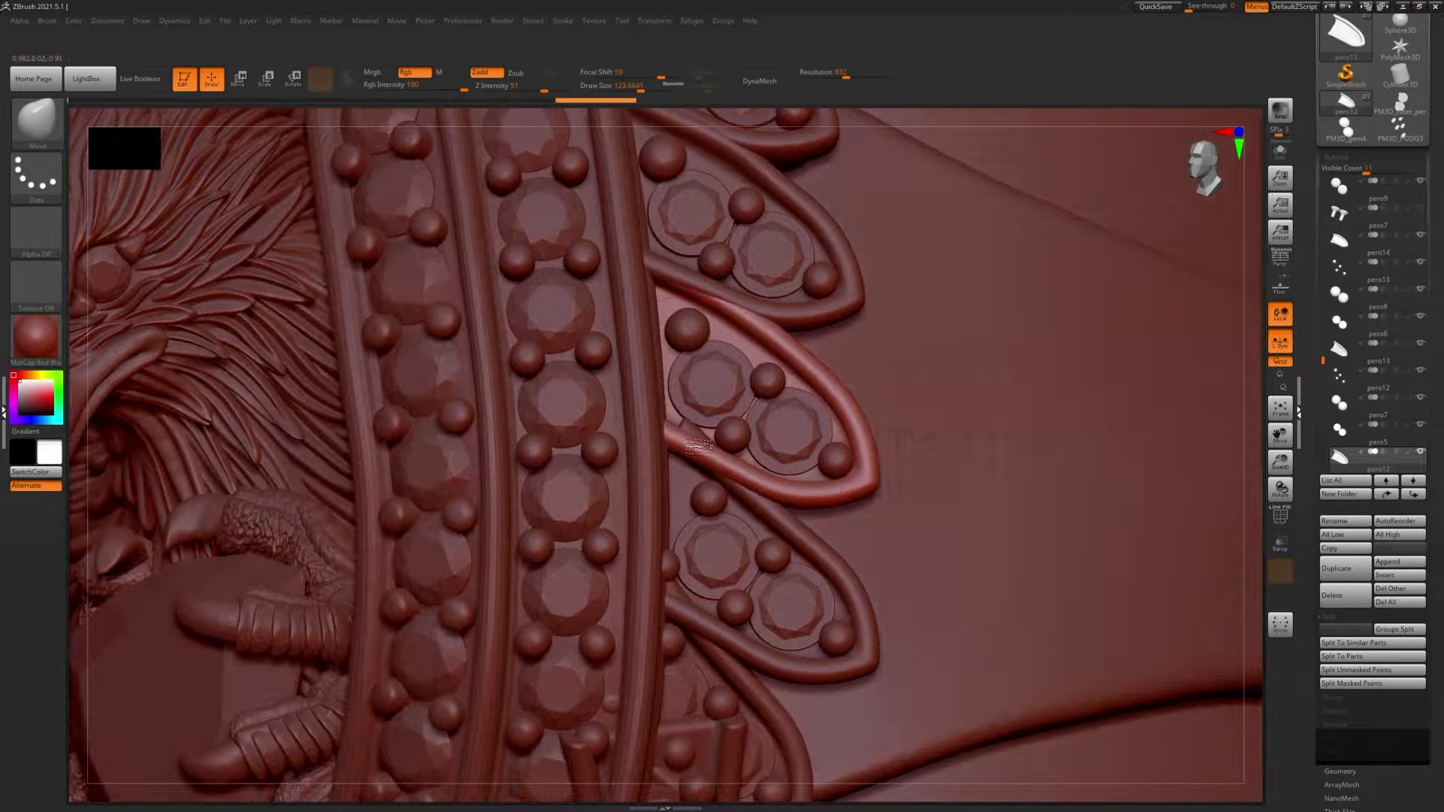
{"action": "mouse_move", "coordinate": [698, 446]}
{"action": "right_mouse_down"}
{"action": "mouse_move", "coordinate": [674, 428]}
{"action": "mouse_move", "coordinate": [765, 462]}
{"action": "mouse_move", "coordinate": [780, 397]}
{"action": "right_mouse_up"}
{"action": "left_click", "coordinate": [765, 461], "text": "alt"}
- Set brush size to 114.41 and merge pero11 down into the subtool below
{"action": "key", "text": "s"}
{"action": "mouse_move", "coordinate": [845, 467]}
{"action": "right_mouse_down"}
{"action": "mouse_move", "coordinate": [804, 500]}
{"action": "mouse_move", "coordinate": [699, 470]}
{"action": "mouse_move", "coordinate": [710, 424]}
{"action": "mouse_move", "coordinate": [661, 452]}
{"action": "right_mouse_up"}
{"action": "left_click", "coordinate": [804, 500], "text": "alt"}
{"action": "left_click", "coordinate": [699, 470], "text": "alt"}
{"action": "left_click", "coordinate": [710, 425], "text": "alt"}
{"action": "left_click", "coordinate": [662, 451], "text": "alt"}
{"action": "left_click", "coordinate": [1332, 698]}
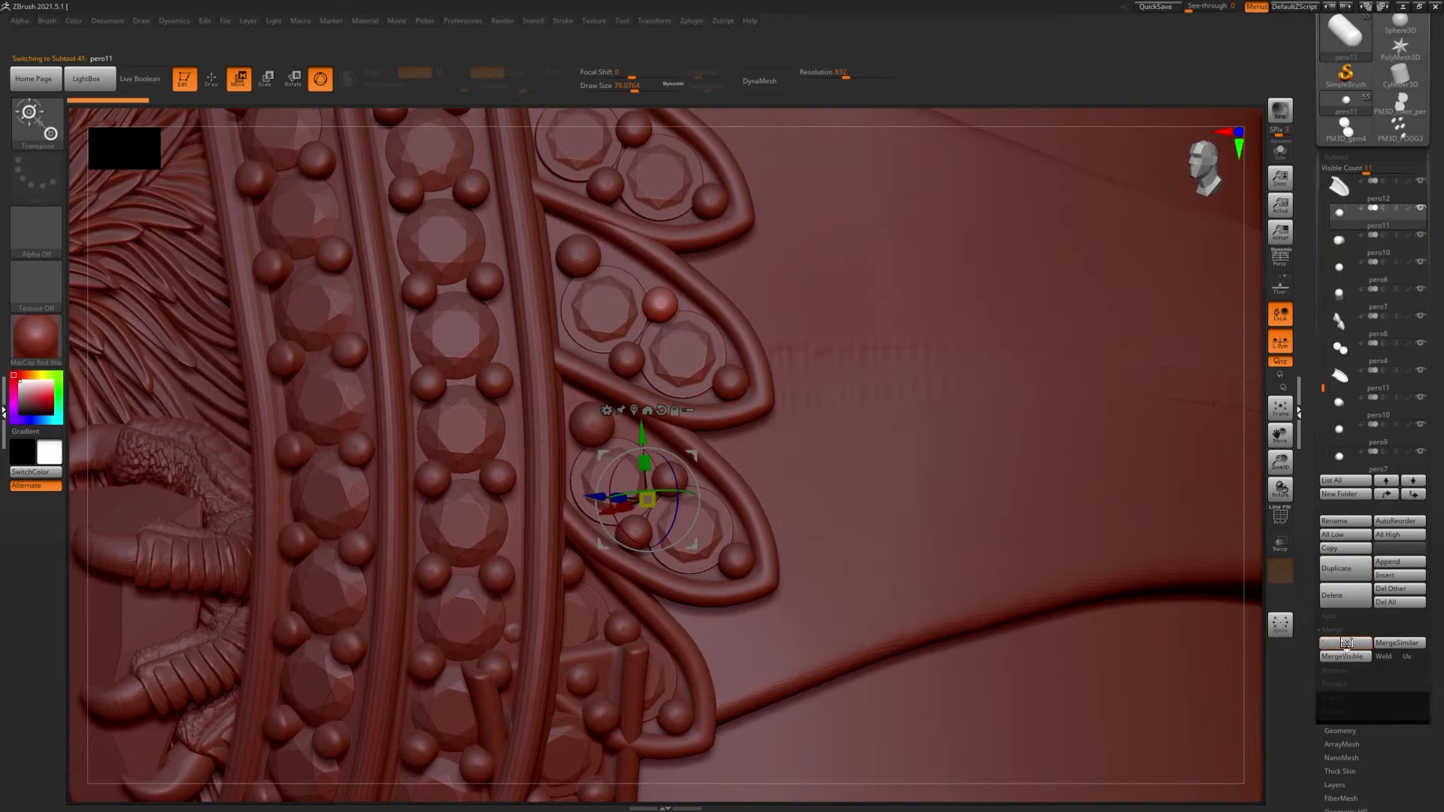
{"action": "left_click", "coordinate": [1347, 643]}
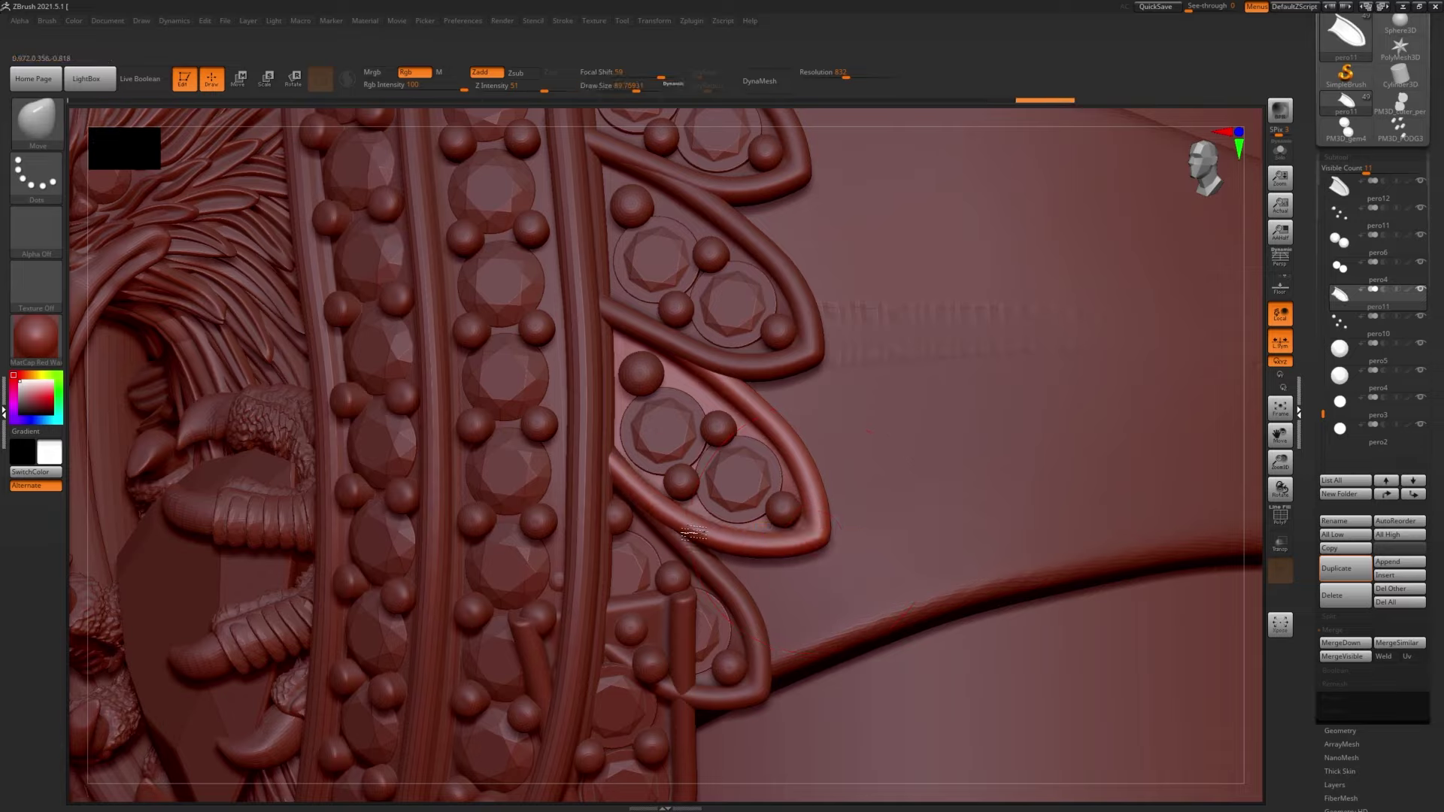
- Split the merged bead subtool into separate parts, checking pero1, pero3 and pero9
{"action": "right_click_drag", "start_coordinate": [694, 533], "coordinate": [677, 548]}
{"action": "left_click", "coordinate": [677, 547], "text": "alt"}
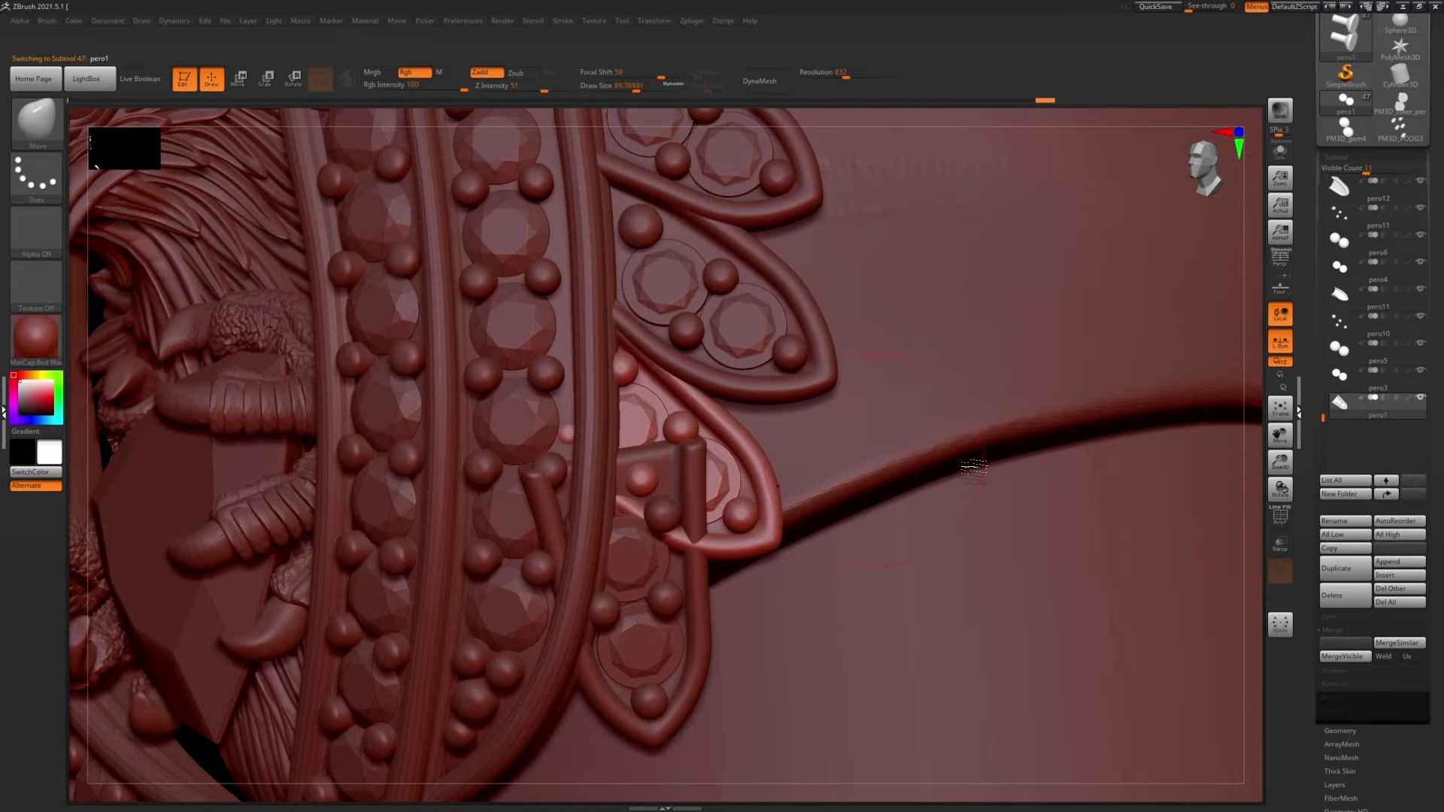
{"action": "left_click", "coordinate": [1328, 616]}
{"action": "left_click", "coordinate": [713, 448], "text": "alt"}
{"action": "mouse_move", "coordinate": [827, 452]}
{"action": "right_mouse_down"}
{"action": "mouse_move", "coordinate": [713, 447]}
{"action": "mouse_move", "coordinate": [679, 353]}
{"action": "right_mouse_up"}
{"action": "left_click", "coordinate": [679, 353], "text": "alt"}
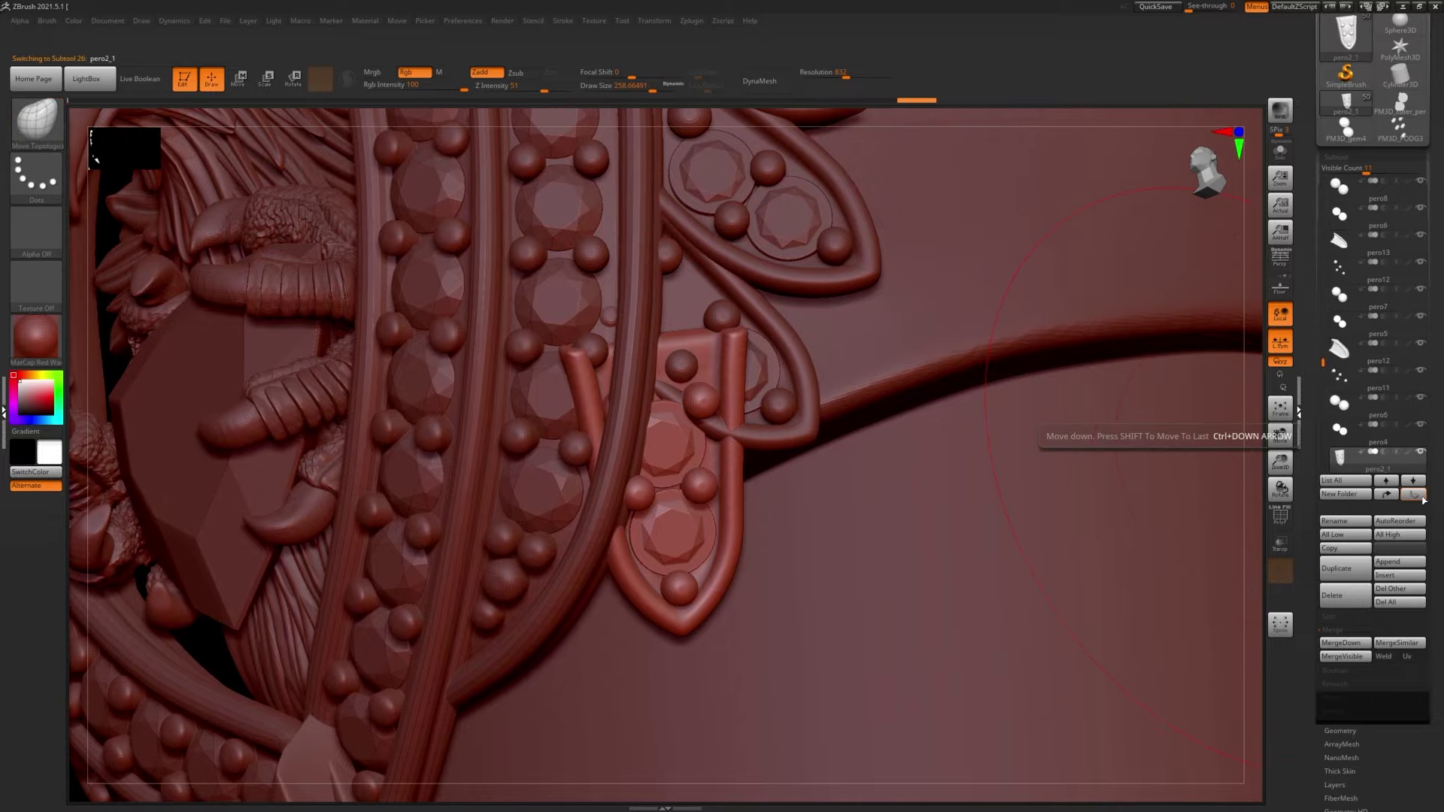
{"action": "left_click", "coordinate": [1424, 500], "text": "shift"}
- Inspect the new bead pieces pero2_8 and pero2_6 with the Move gizmo
{"action": "key", "text": "w"}
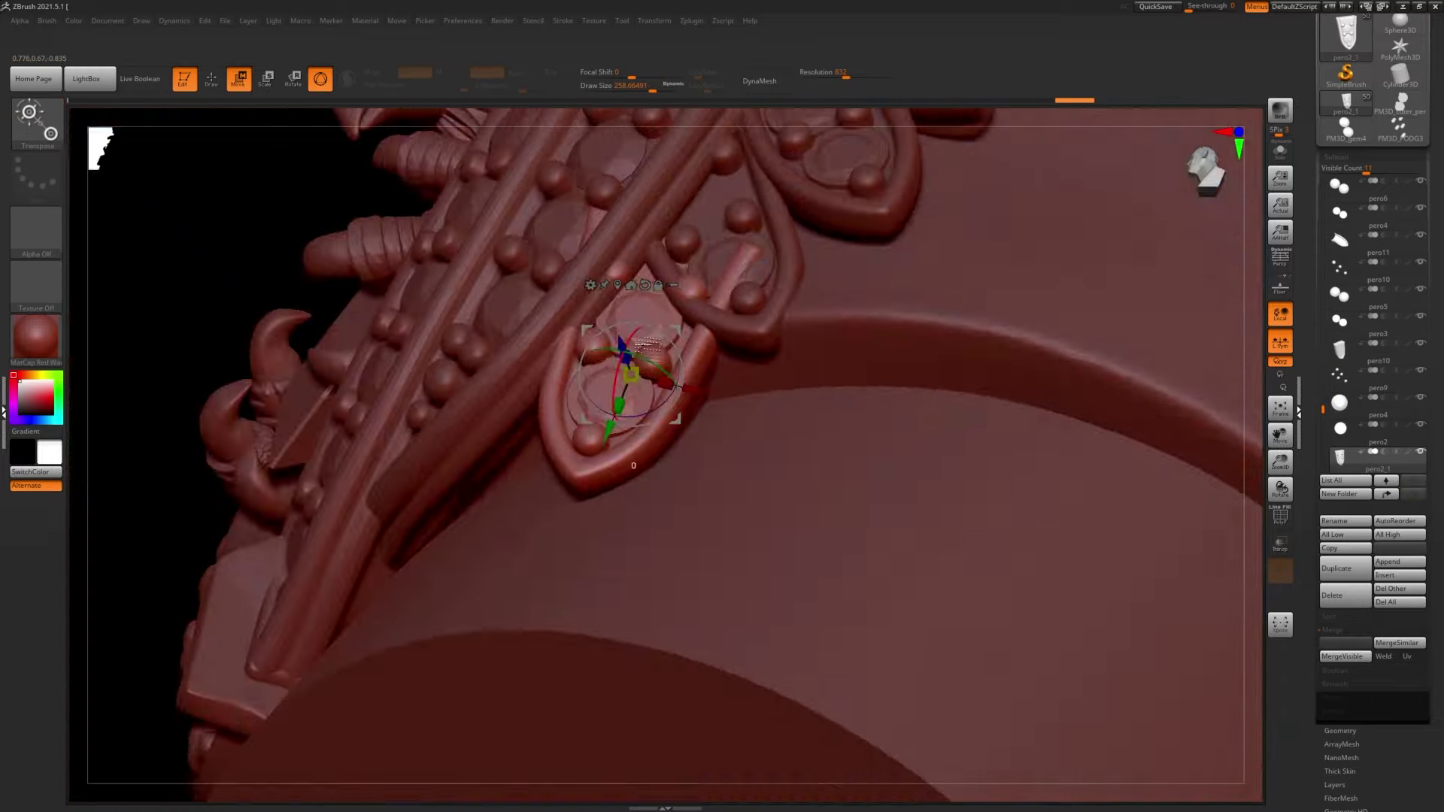
{"action": "mouse_move", "coordinate": [828, 526]}
{"action": "right_mouse_down"}
{"action": "mouse_move", "coordinate": [620, 343]}
{"action": "mouse_move", "coordinate": [677, 331]}
{"action": "mouse_move", "coordinate": [696, 303]}
{"action": "mouse_move", "coordinate": [624, 391]}
{"action": "right_mouse_up"}
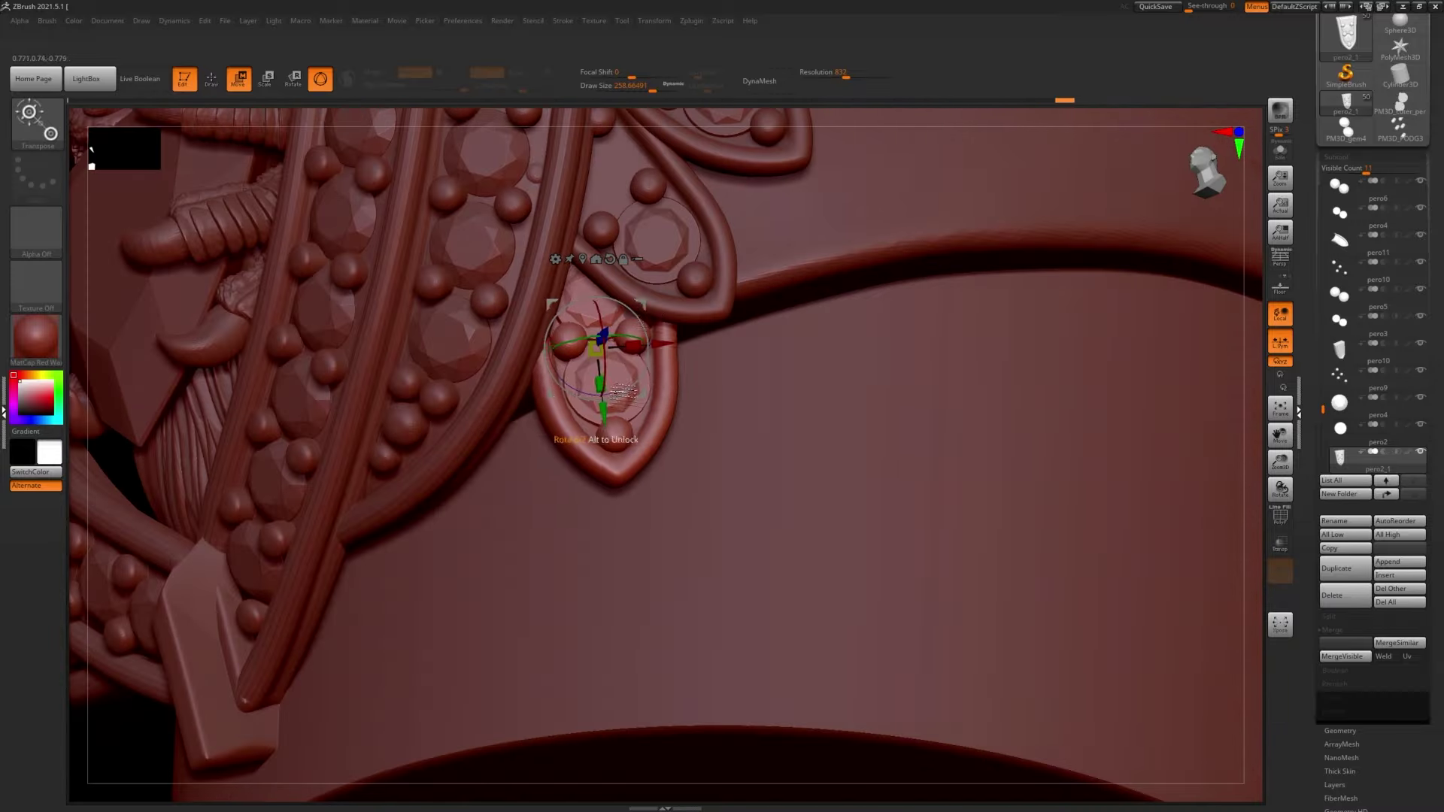
{"action": "right_click_drag", "start_coordinate": [623, 391], "coordinate": [602, 386]}
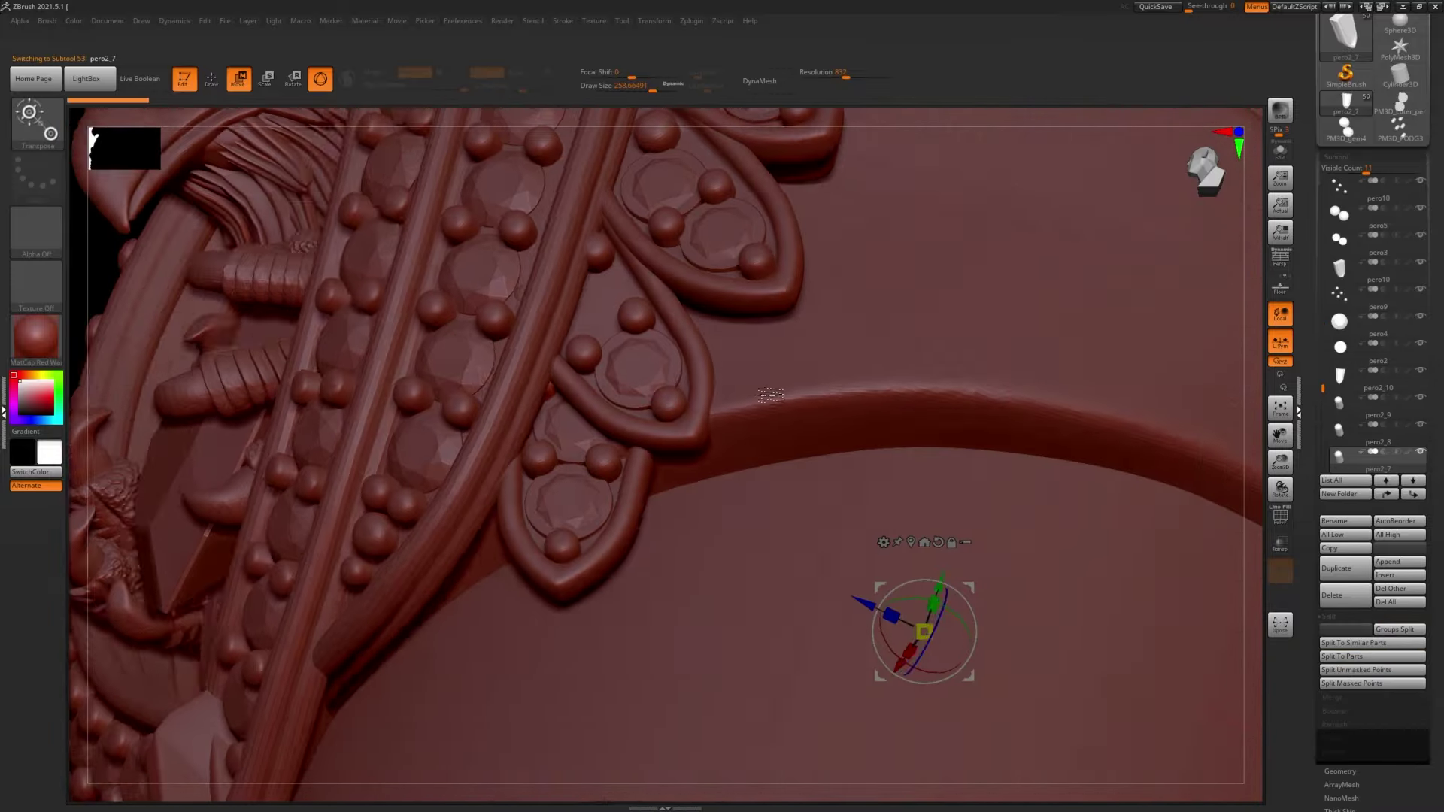
{"action": "left_click", "coordinate": [1354, 429]}
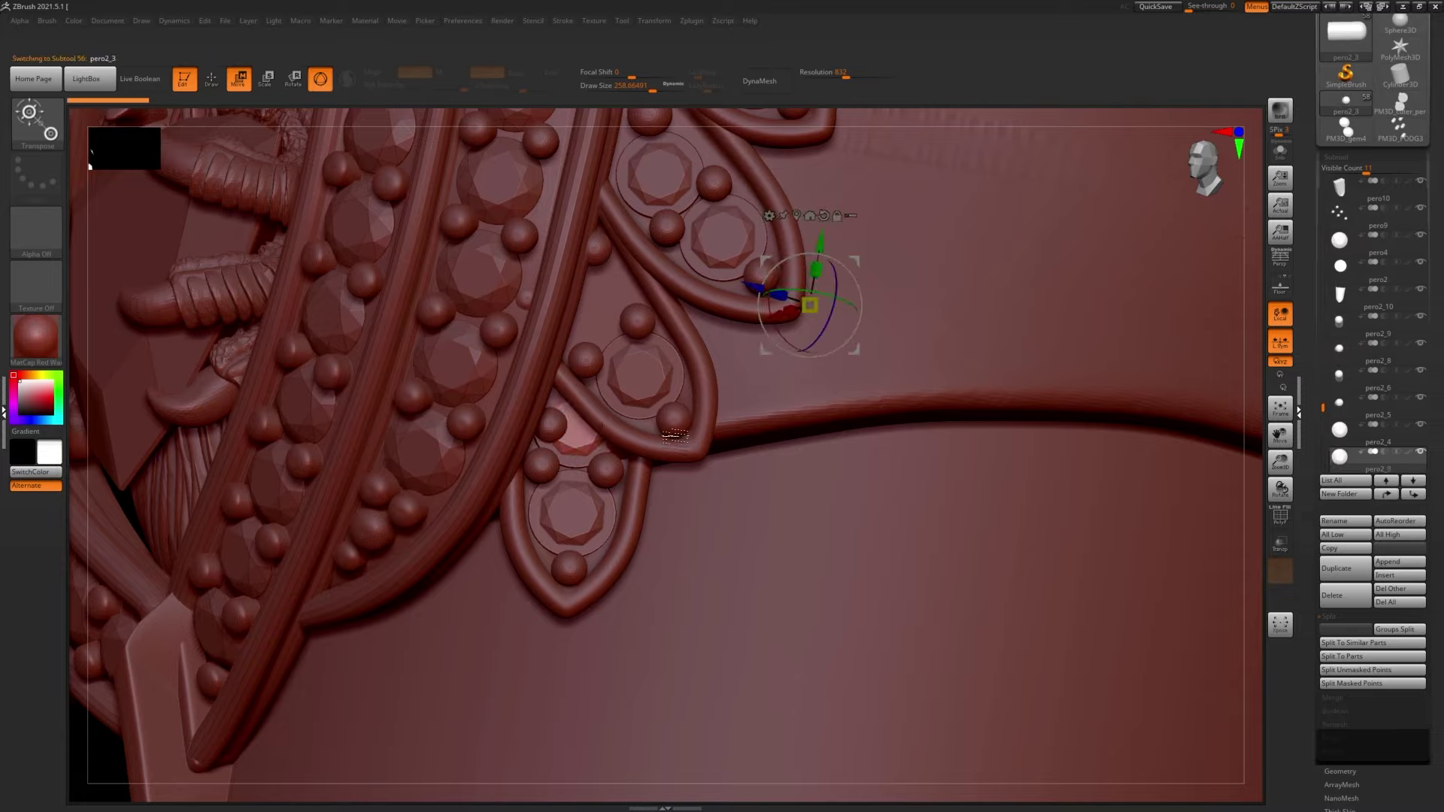
{"action": "key", "text": "q"}
{"action": "left_click", "coordinate": [580, 457], "text": "alt"}
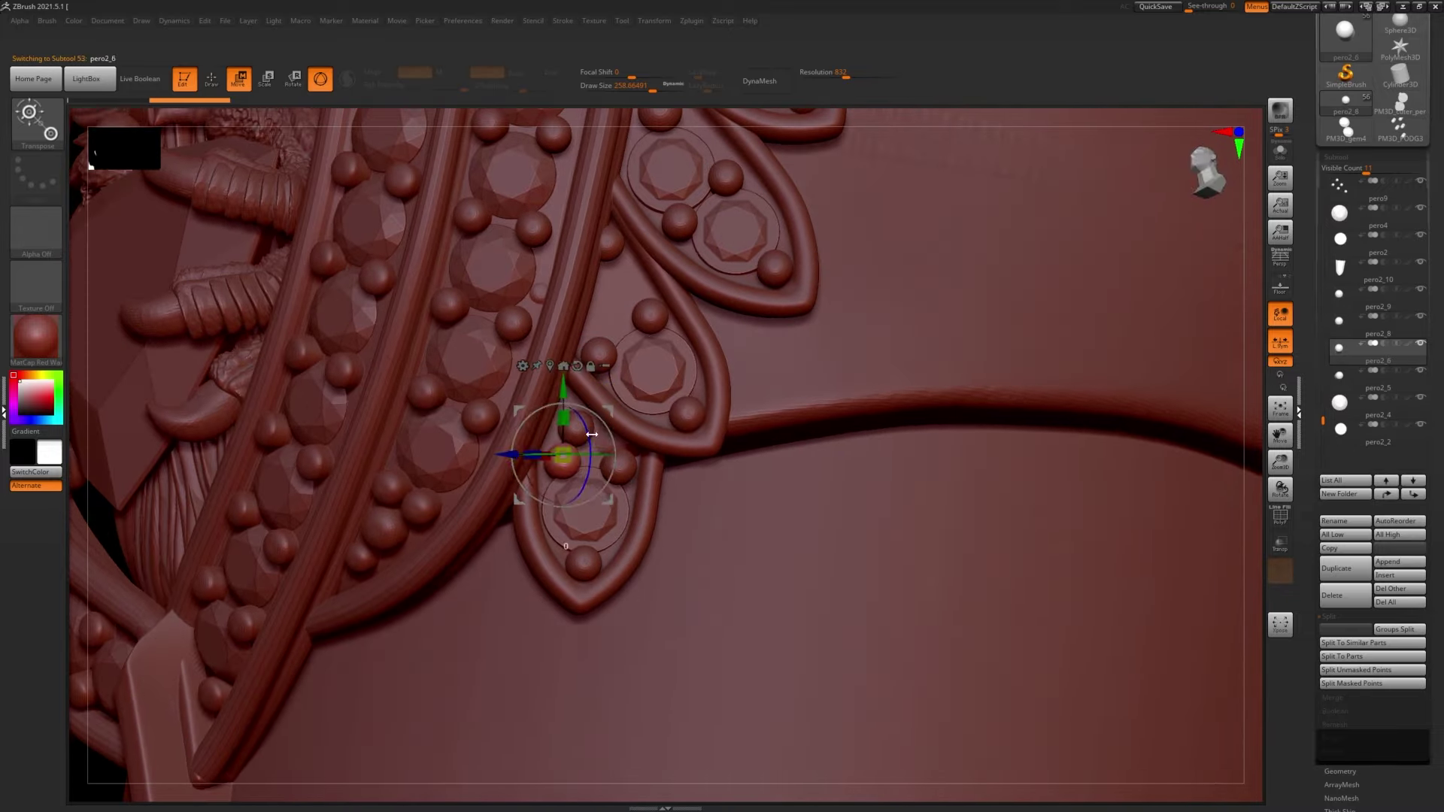
- Slide two beads, including pero2_6, along the petal edge into place
{"action": "key", "text": "q"}
{"action": "right_click_drag", "start_coordinate": [660, 360], "coordinate": [625, 421]}
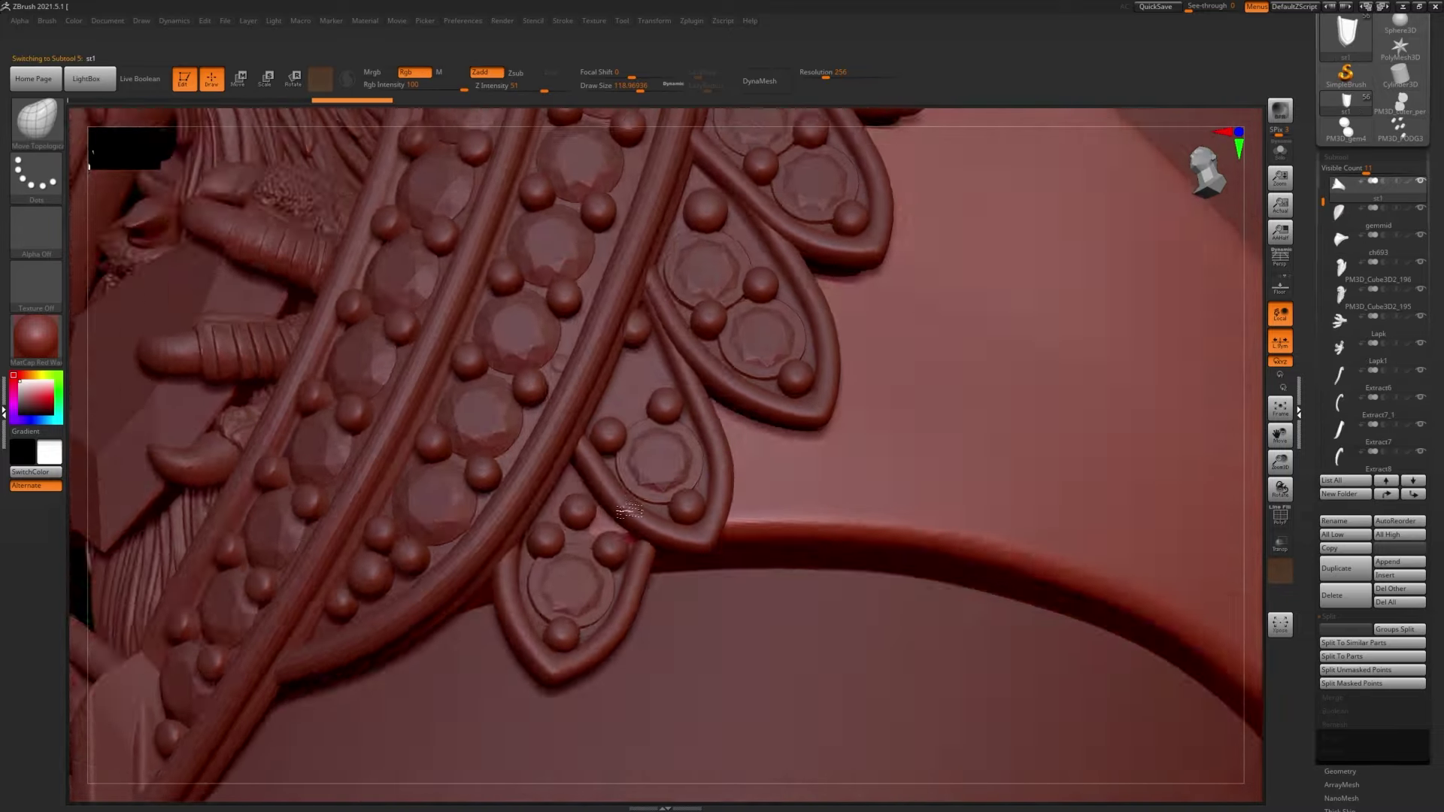
{"action": "left_click", "coordinate": [625, 421], "text": "alt"}
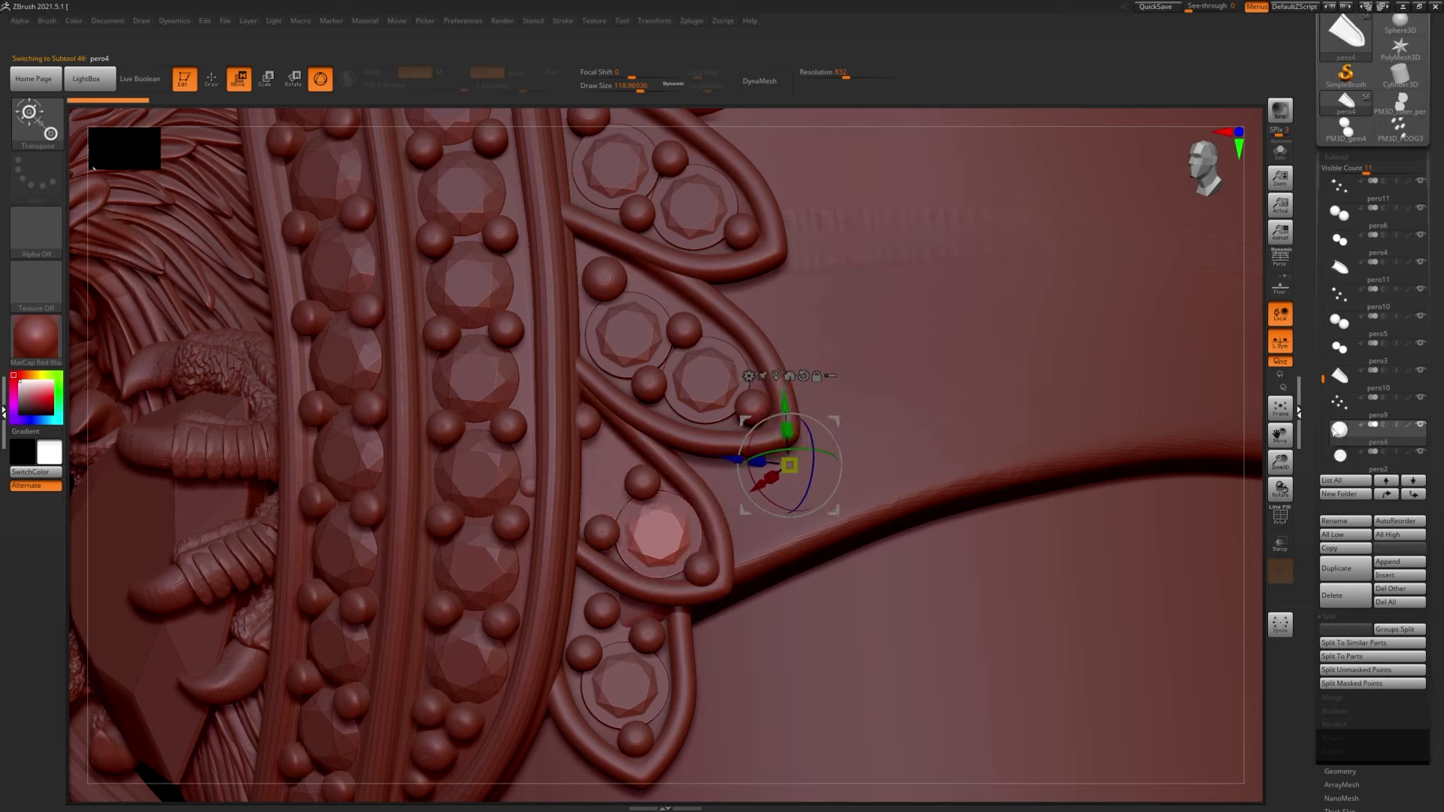
{"action": "left_click", "coordinate": [1335, 615]}
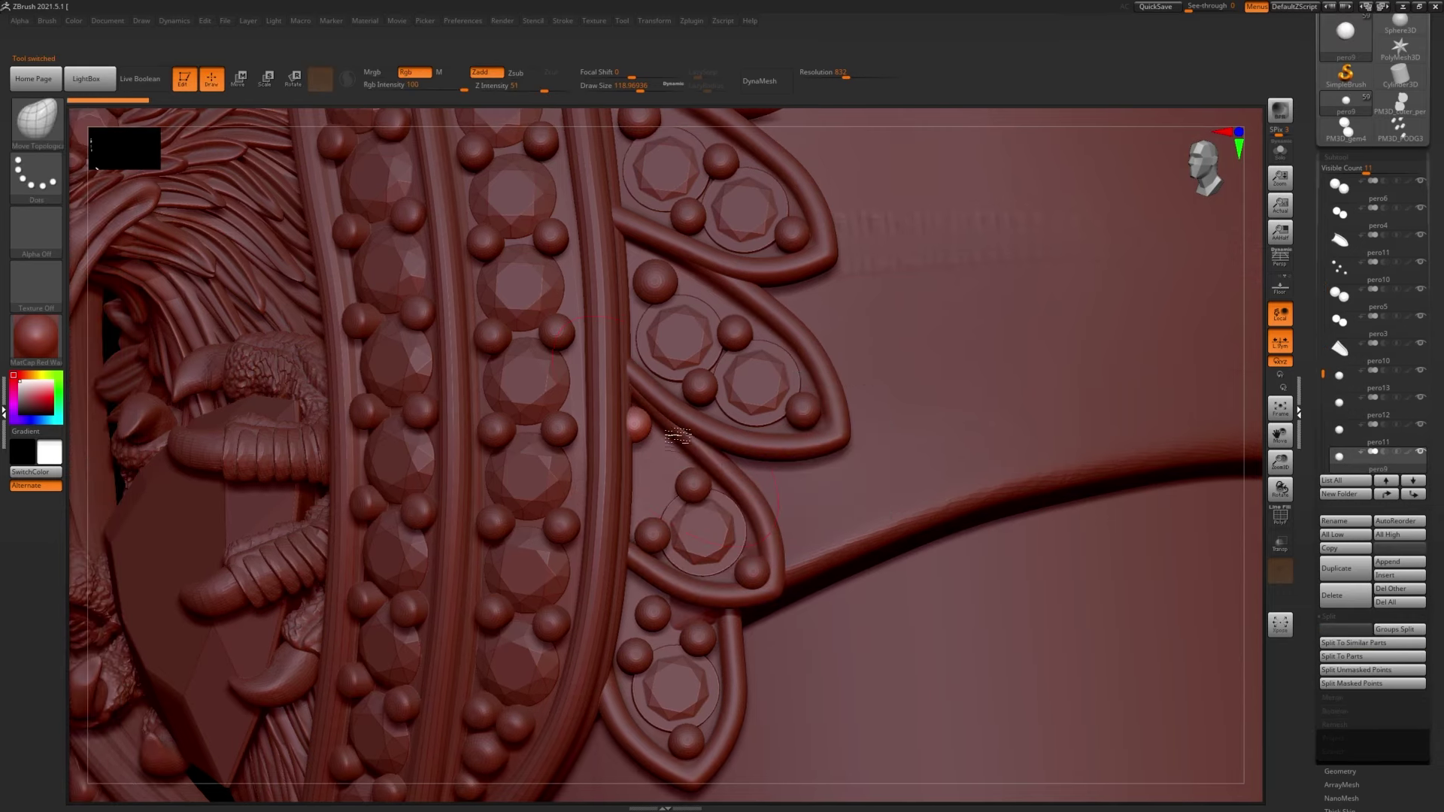
{"action": "left_click", "coordinate": [739, 496], "text": "alt"}
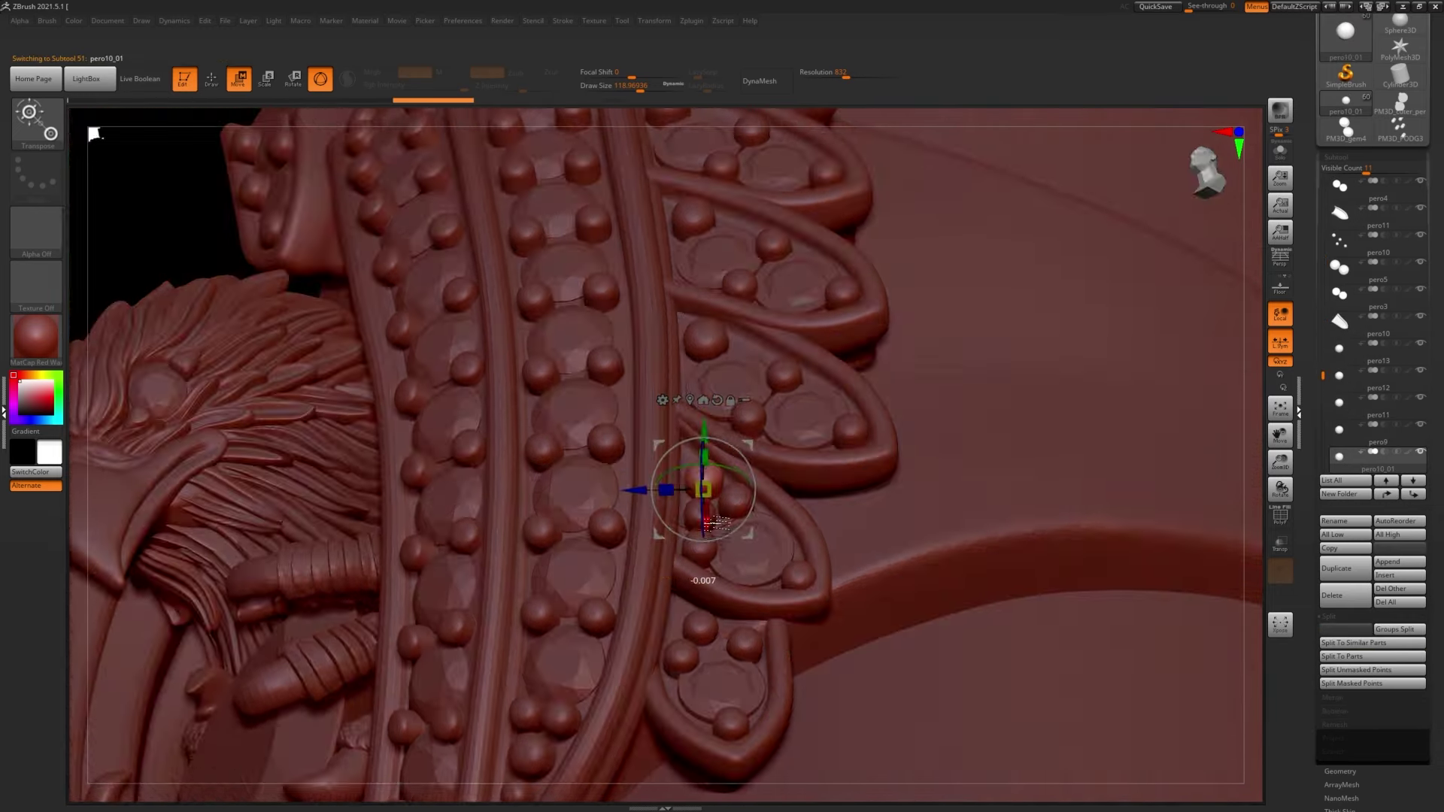
{"action": "right_click_drag", "start_coordinate": [700, 468], "coordinate": [653, 494], "text": "alt"}
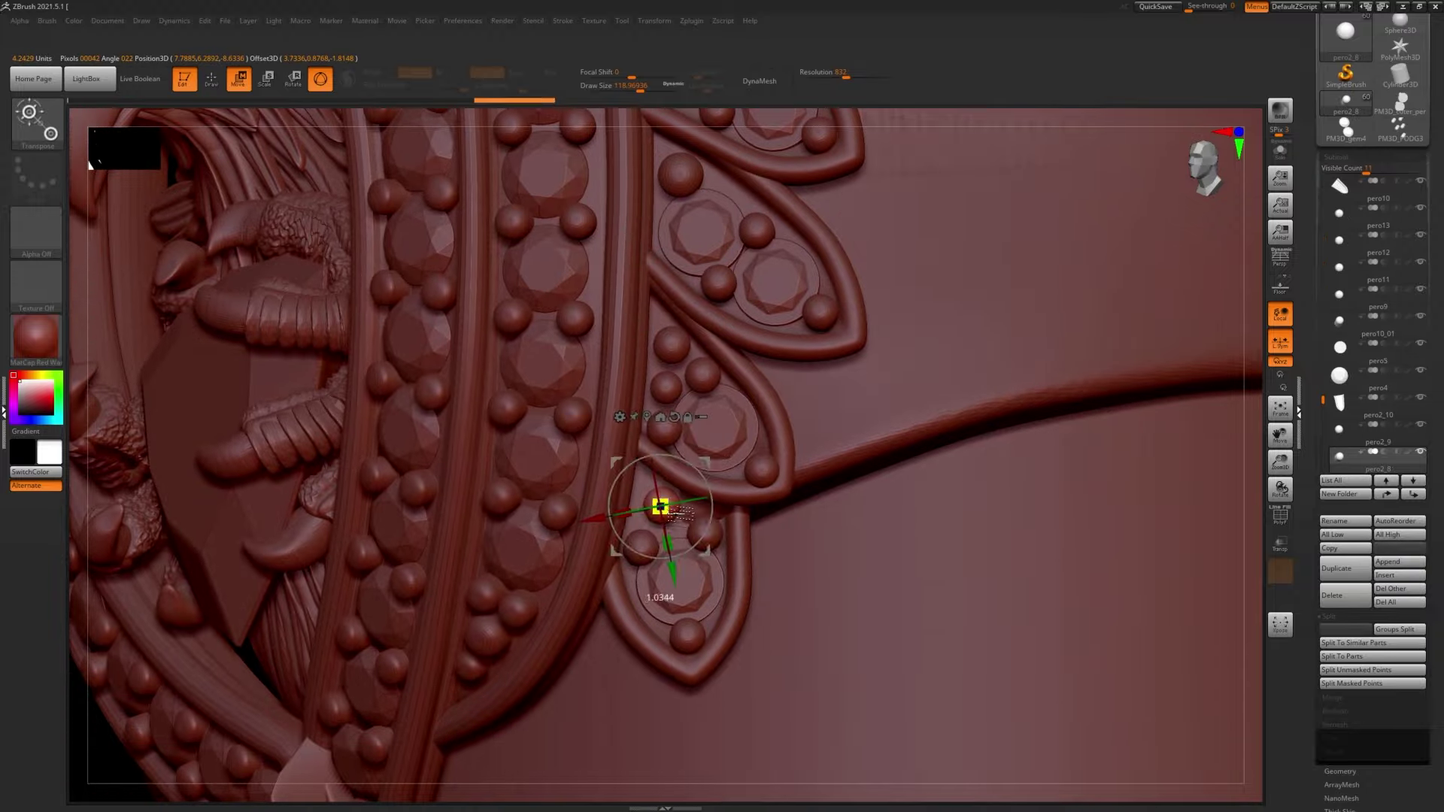
{"action": "left_click", "coordinate": [653, 497], "text": "alt"}
{"action": "mouse_move", "coordinate": [711, 451]}
{"action": "right_mouse_down", "text": "alt"}
{"action": "mouse_move", "coordinate": [872, 421]}
{"action": "mouse_move", "coordinate": [882, 525]}
{"action": "mouse_move", "coordinate": [491, 587]}
{"action": "mouse_move", "coordinate": [481, 527]}
{"action": "mouse_move", "coordinate": [880, 521]}
{"action": "mouse_move", "coordinate": [654, 461]}
{"action": "mouse_move", "coordinate": [679, 397]}
{"action": "right_mouse_up", "text": "alt"}
- Review pieces pero2_2, PM3D_Cube3D1, pero12, pero10, pero2_4 and pero2_8
{"action": "left_click", "coordinate": [872, 421], "text": "alt"}
{"action": "left_click", "coordinate": [491, 587], "text": "alt"}
{"action": "key", "text": "q"}
{"action": "left_click", "coordinate": [880, 520], "text": "alt"}
{"action": "left_click", "coordinate": [654, 462], "text": "alt"}
{"action": "key", "text": "w"}
{"action": "left_click", "coordinate": [679, 396], "text": "alt"}
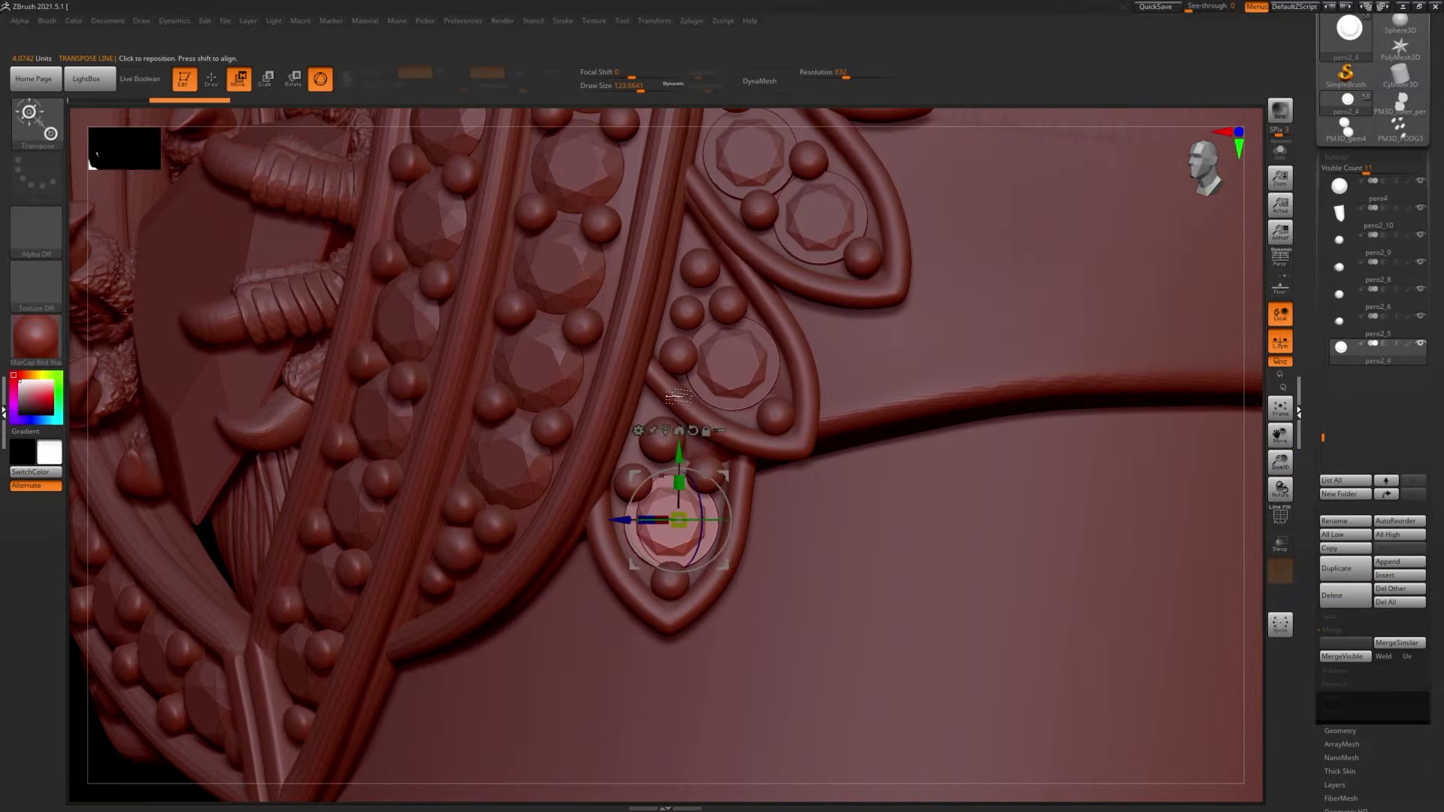
{"action": "key", "text": "q"}
{"action": "left_click", "coordinate": [686, 449], "text": "alt"}
- Delete the unneeded pero9 and pero10_01 bead subtools
{"action": "key", "text": "s"}
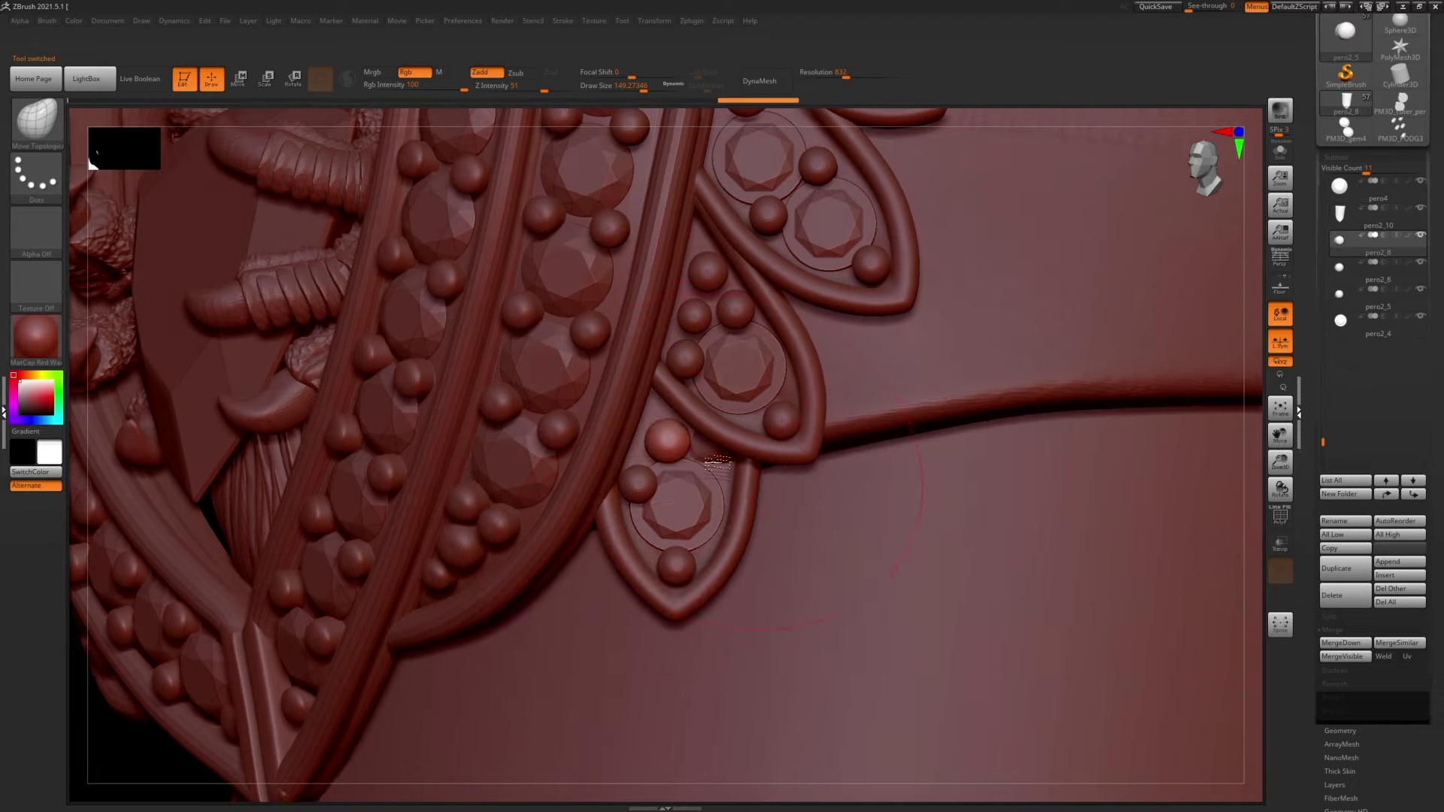
{"action": "mouse_move", "coordinate": [673, 458]}
{"action": "right_mouse_down", "text": "alt"}
{"action": "mouse_move", "coordinate": [709, 517]}
{"action": "mouse_move", "coordinate": [759, 466]}
{"action": "right_mouse_up", "text": "alt"}
{"action": "key", "text": "space"}
{"action": "left_click", "coordinate": [1327, 594]}
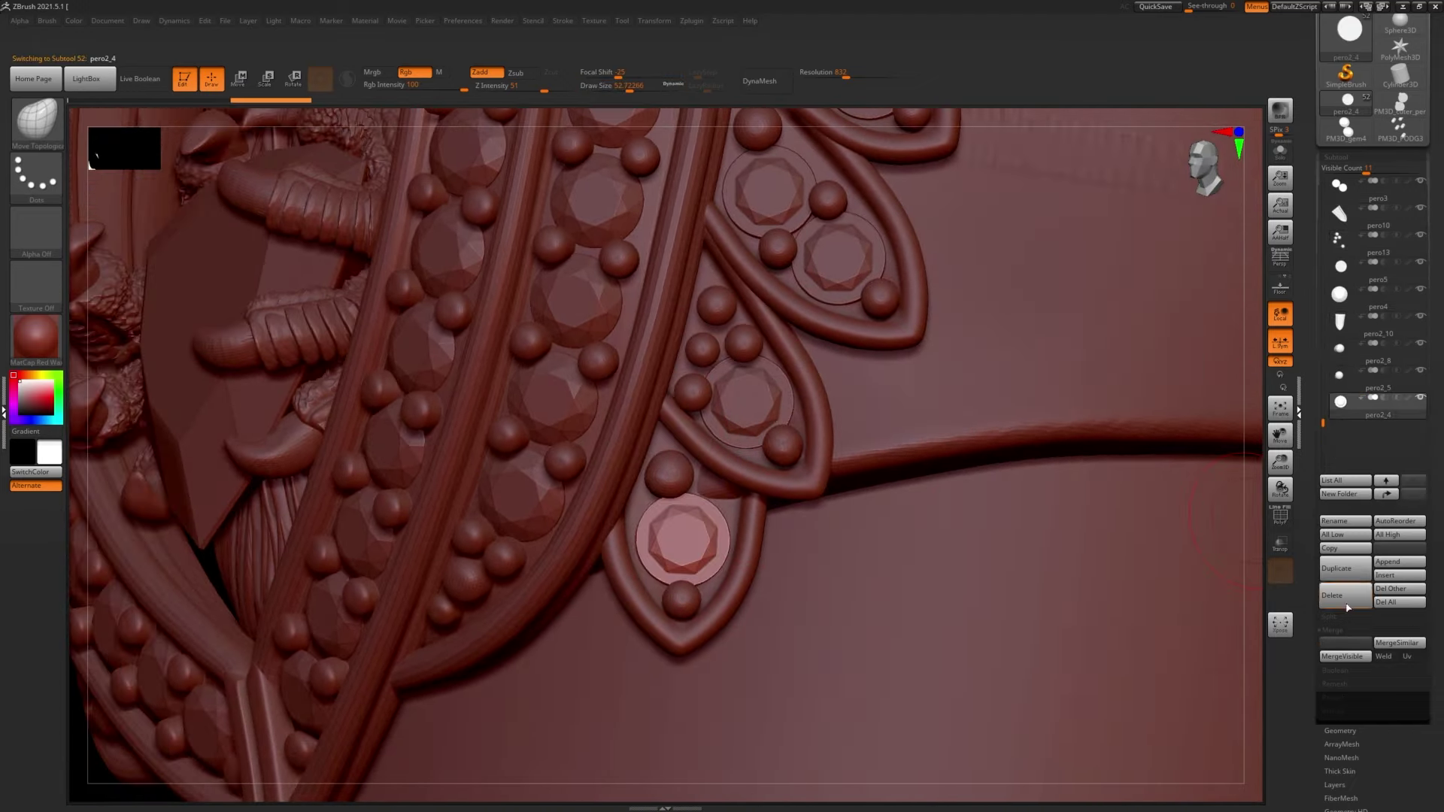
{"action": "left_click", "coordinate": [1328, 615]}
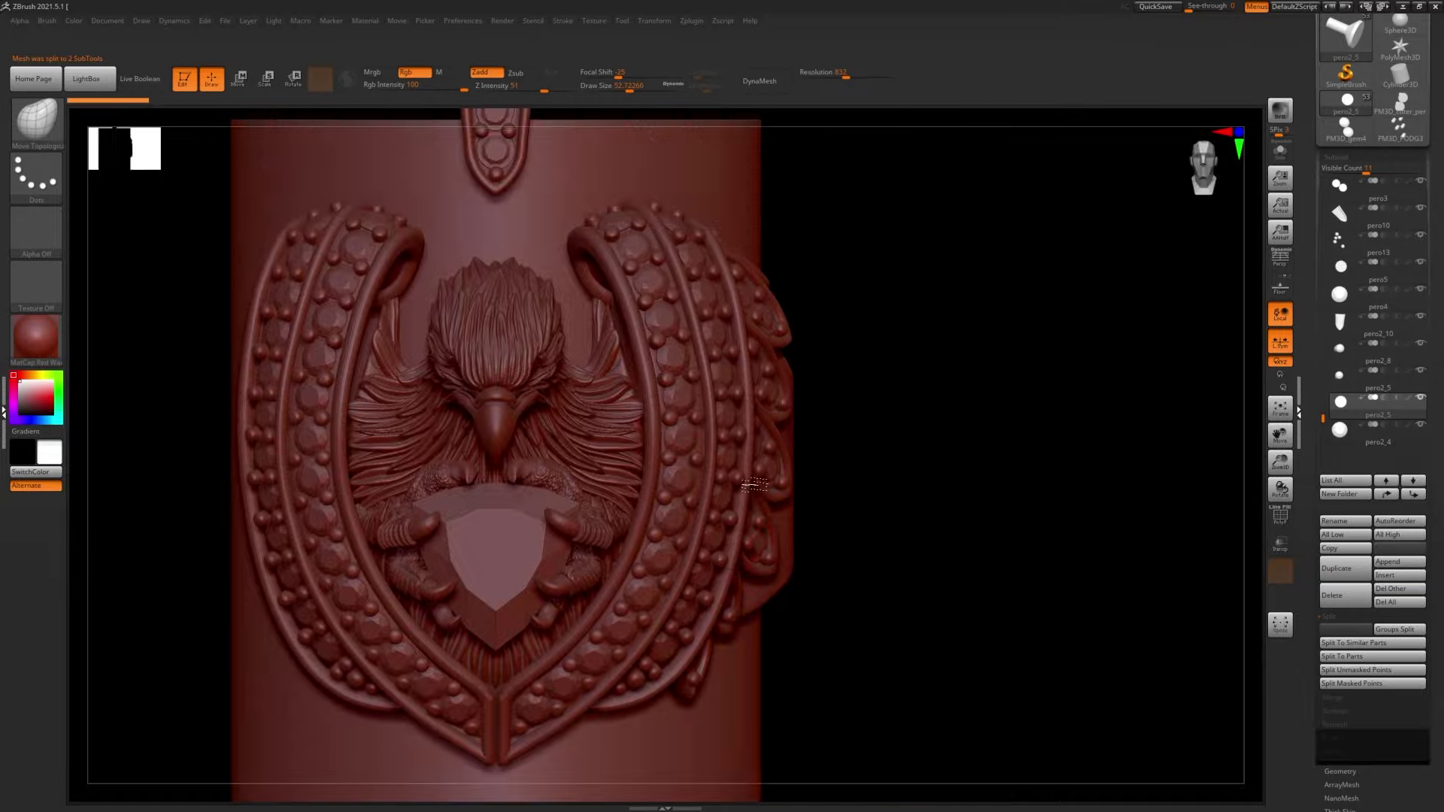
- Merge bead subtools down and move the thin cube wedge PM3D_Cube3D2 under the upper petal tip
{"action": "left_click_drag", "start_coordinate": [752, 676], "coordinate": [660, 459]}
{"action": "mouse_move", "coordinate": [660, 459]}
{"action": "right_mouse_down"}
{"action": "mouse_move", "coordinate": [735, 397]}
{"action": "mouse_move", "coordinate": [1226, 418]}
{"action": "right_mouse_up"}
{"action": "left_click", "coordinate": [735, 397], "text": "alt"}
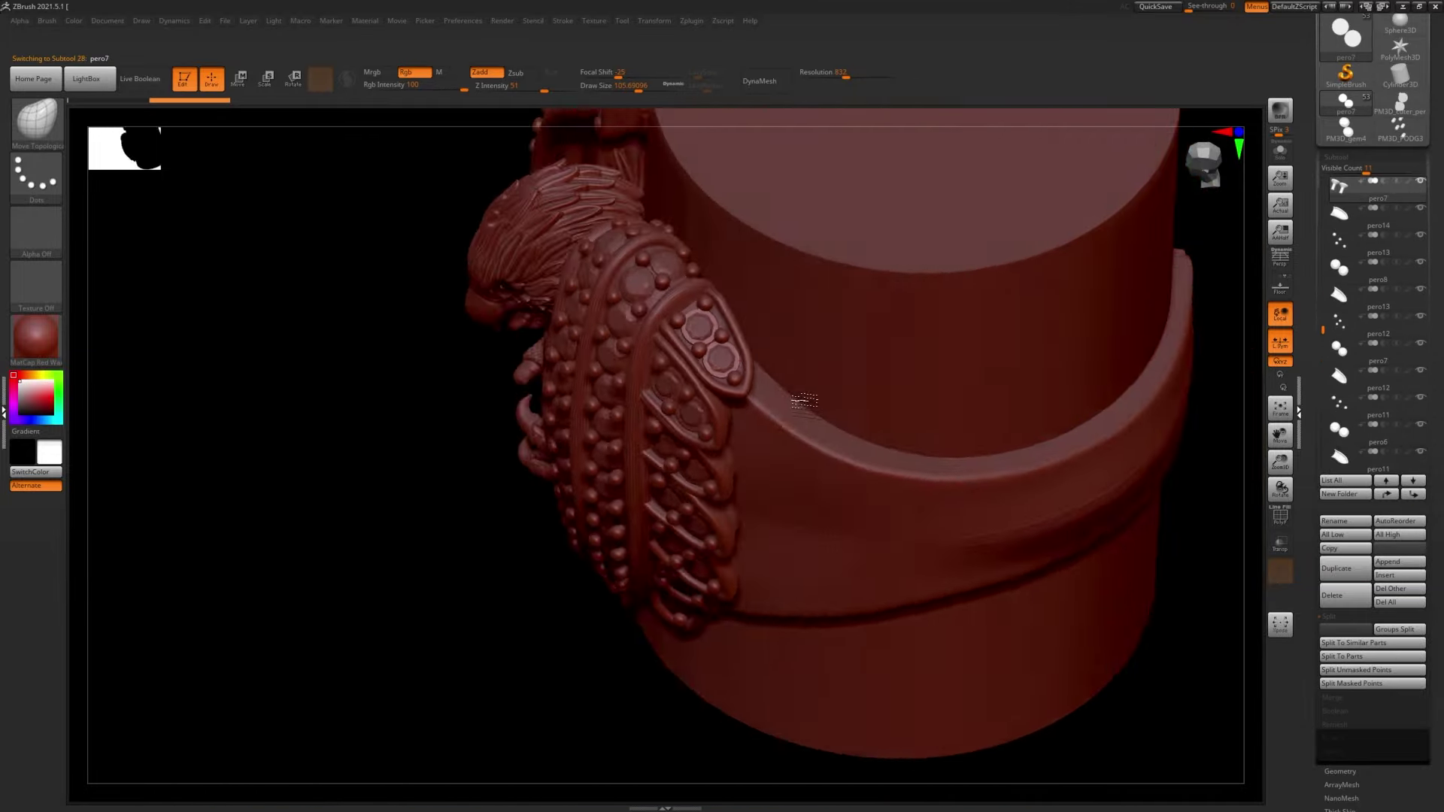
{"action": "left_click", "coordinate": [752, 421], "text": "alt"}
{"action": "mouse_move", "coordinate": [795, 374]}
{"action": "right_mouse_down"}
{"action": "mouse_move", "coordinate": [752, 422]}
{"action": "mouse_move", "coordinate": [978, 451]}
{"action": "right_mouse_up"}
{"action": "left_click", "coordinate": [1331, 697]}
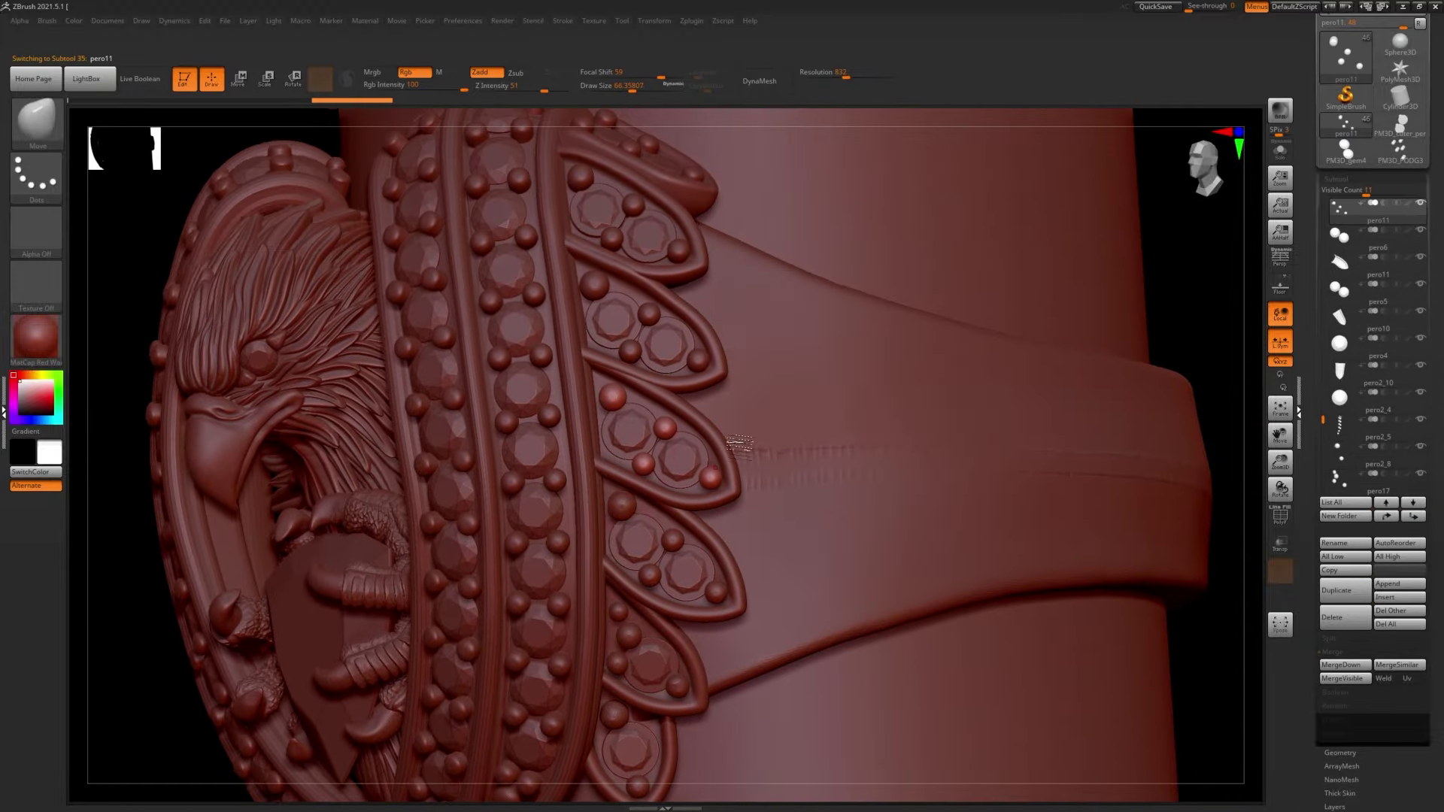
{"action": "left_click", "coordinate": [728, 450], "text": "alt"}
{"action": "left_click", "coordinate": [634, 413], "text": "alt"}
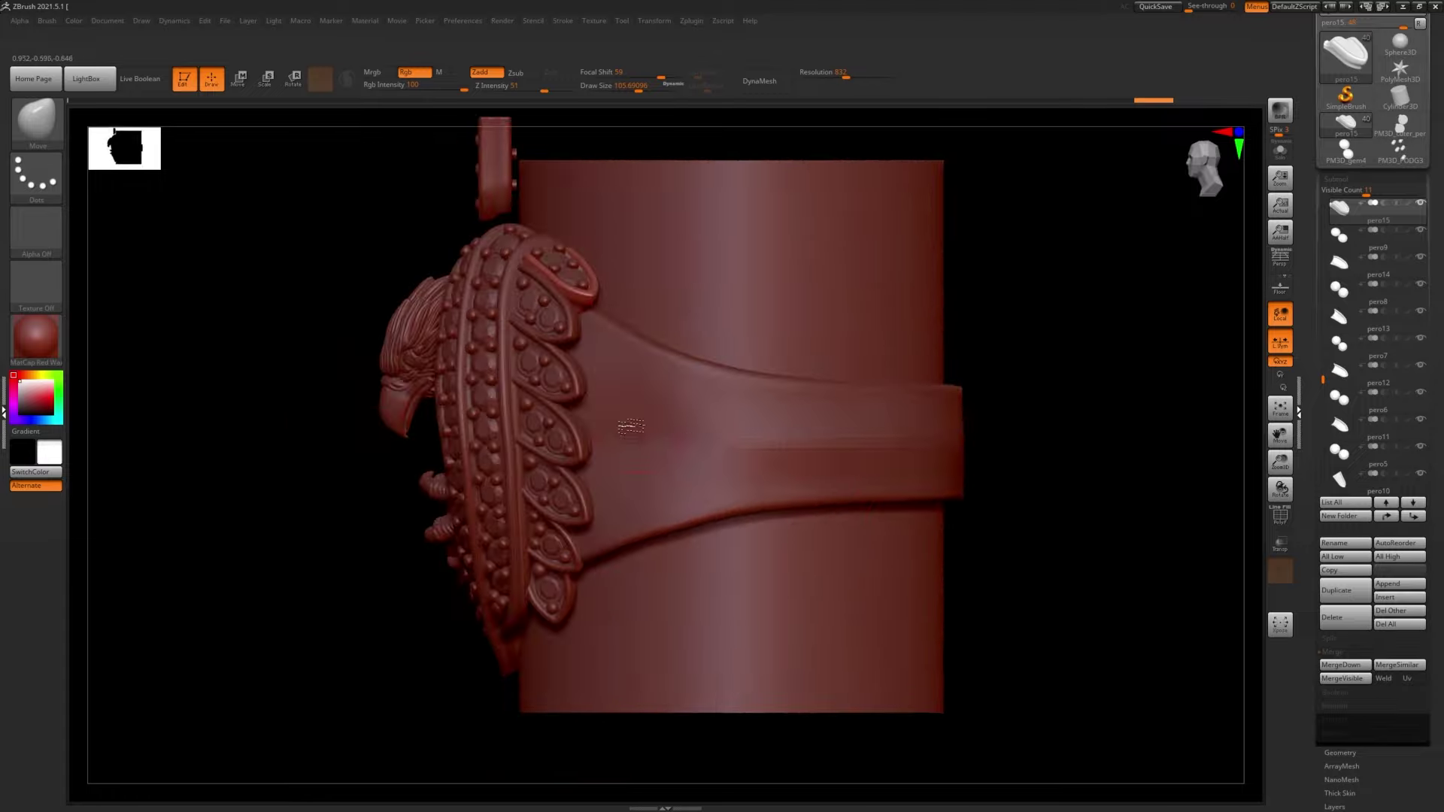
{"action": "key", "text": "w"}
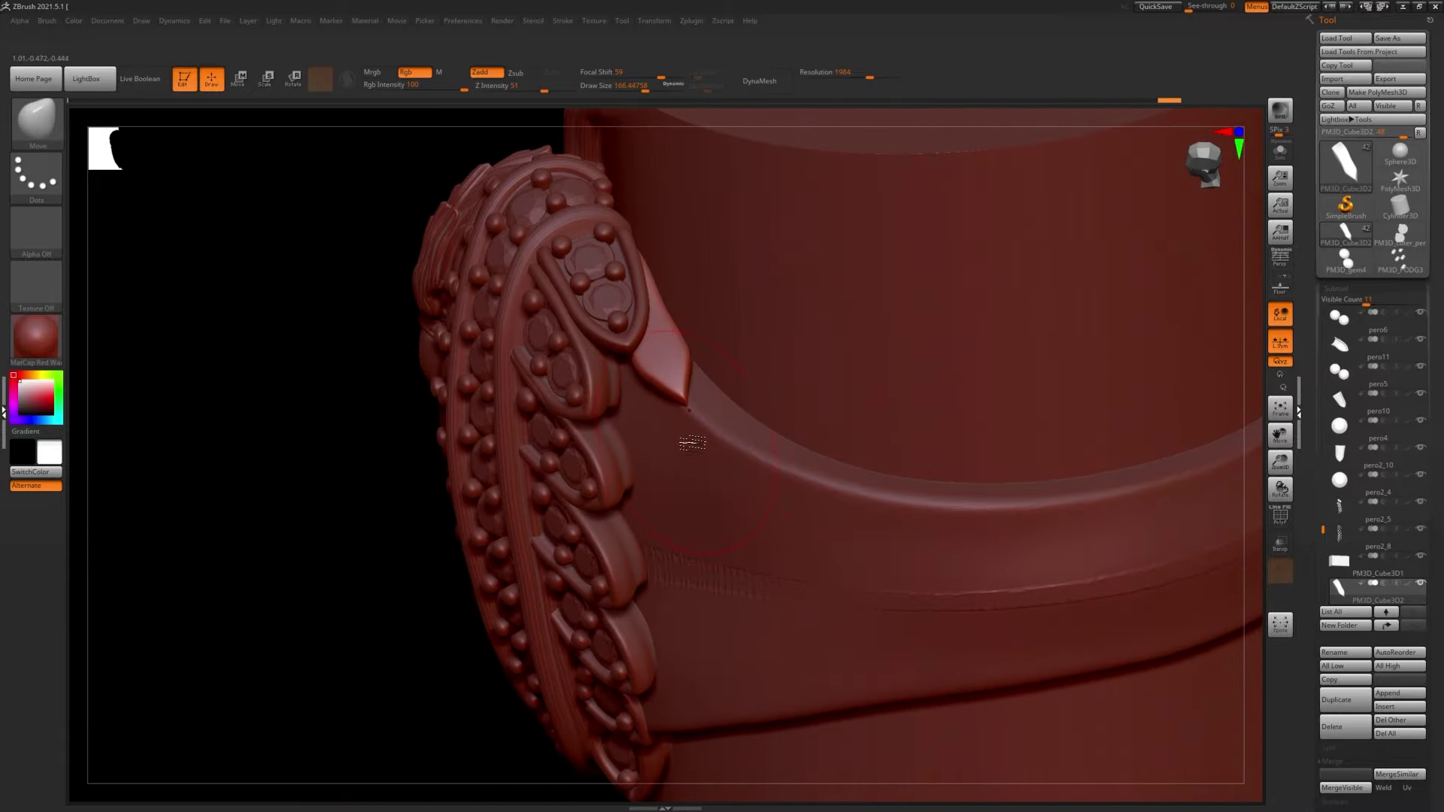
- Carve grooves into the cube blades with the Slash3 brush and save as 9.ZTL
{"action": "key", "text": "b"}
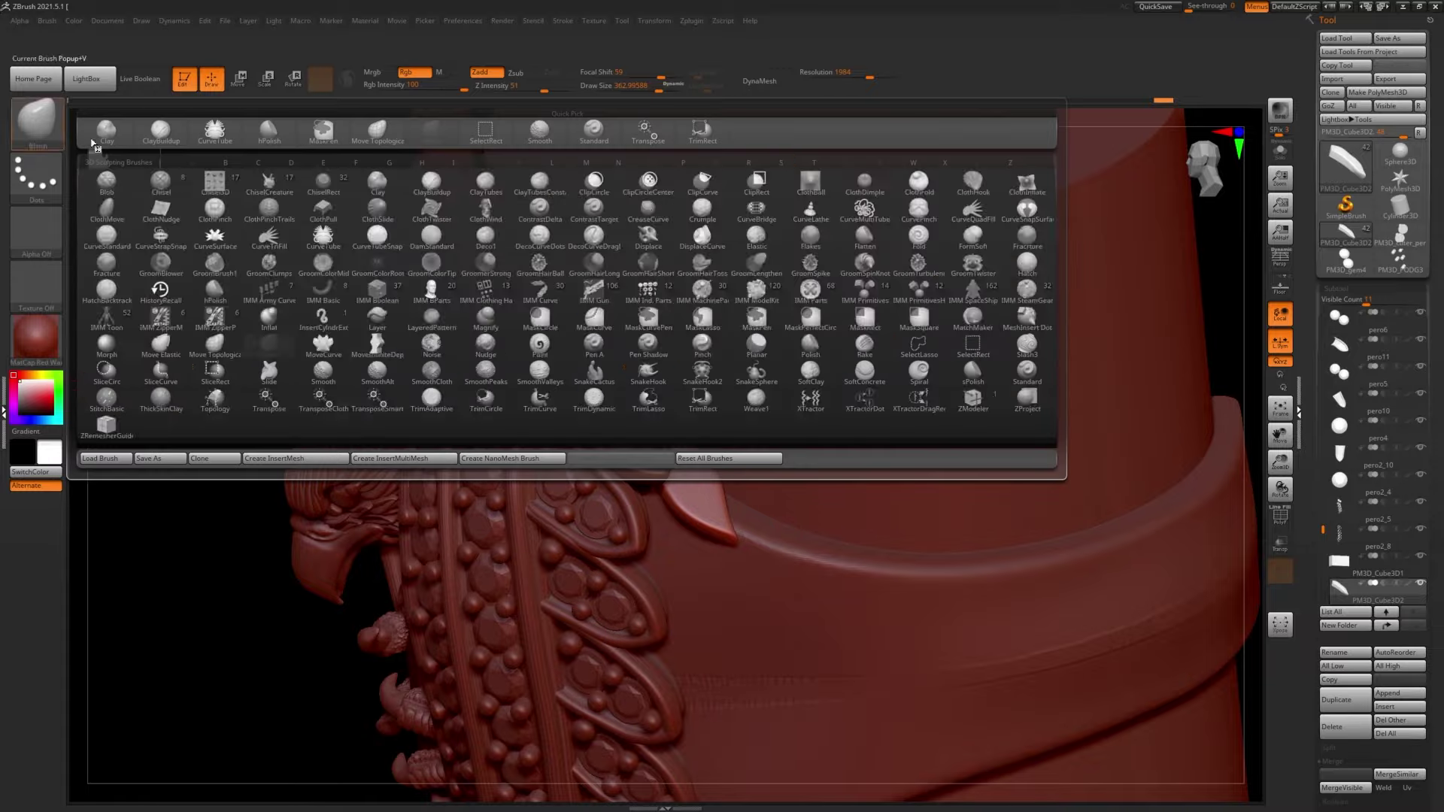
{"action": "left_click", "coordinate": [1027, 347]}
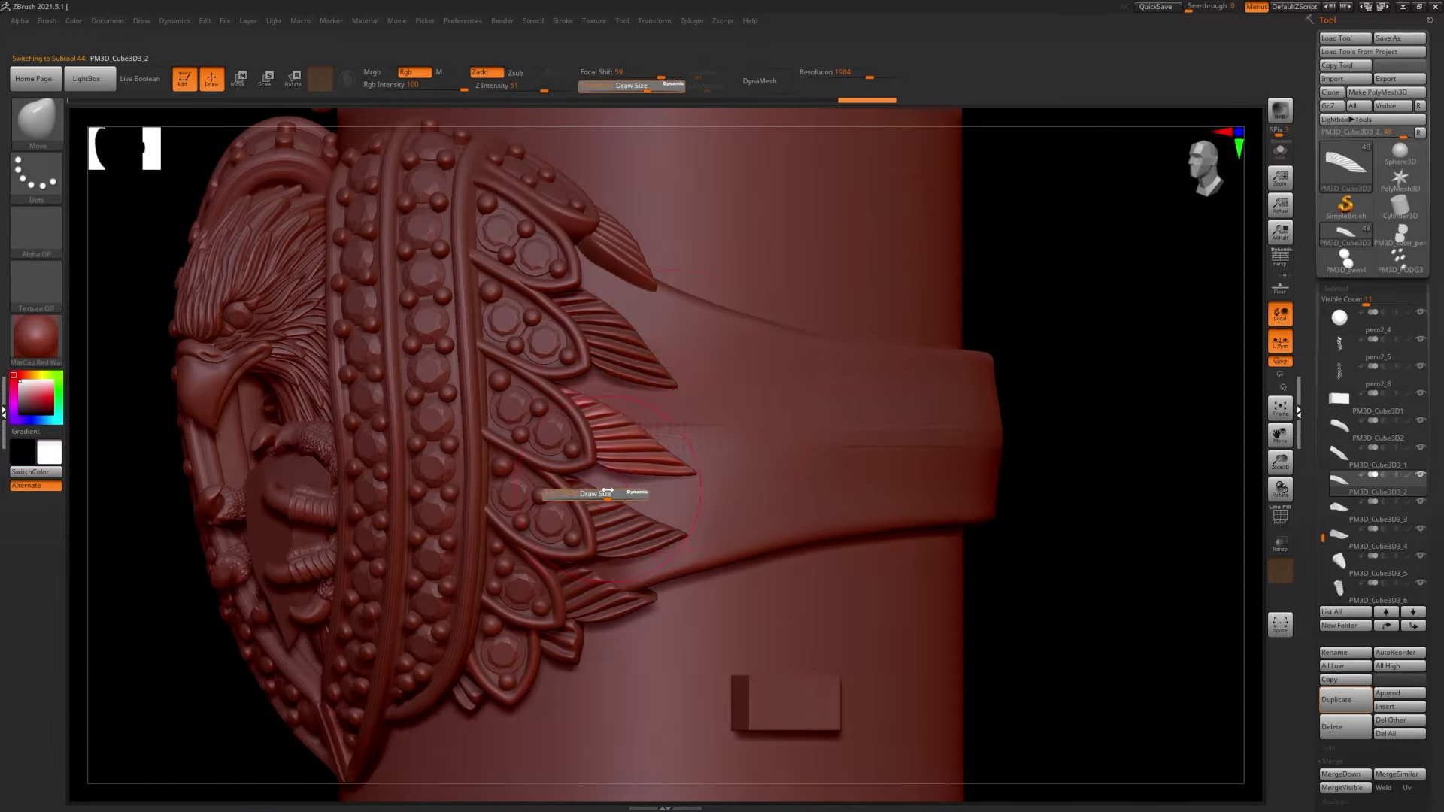
{"action": "left_click", "coordinate": [612, 573], "text": "alt"}
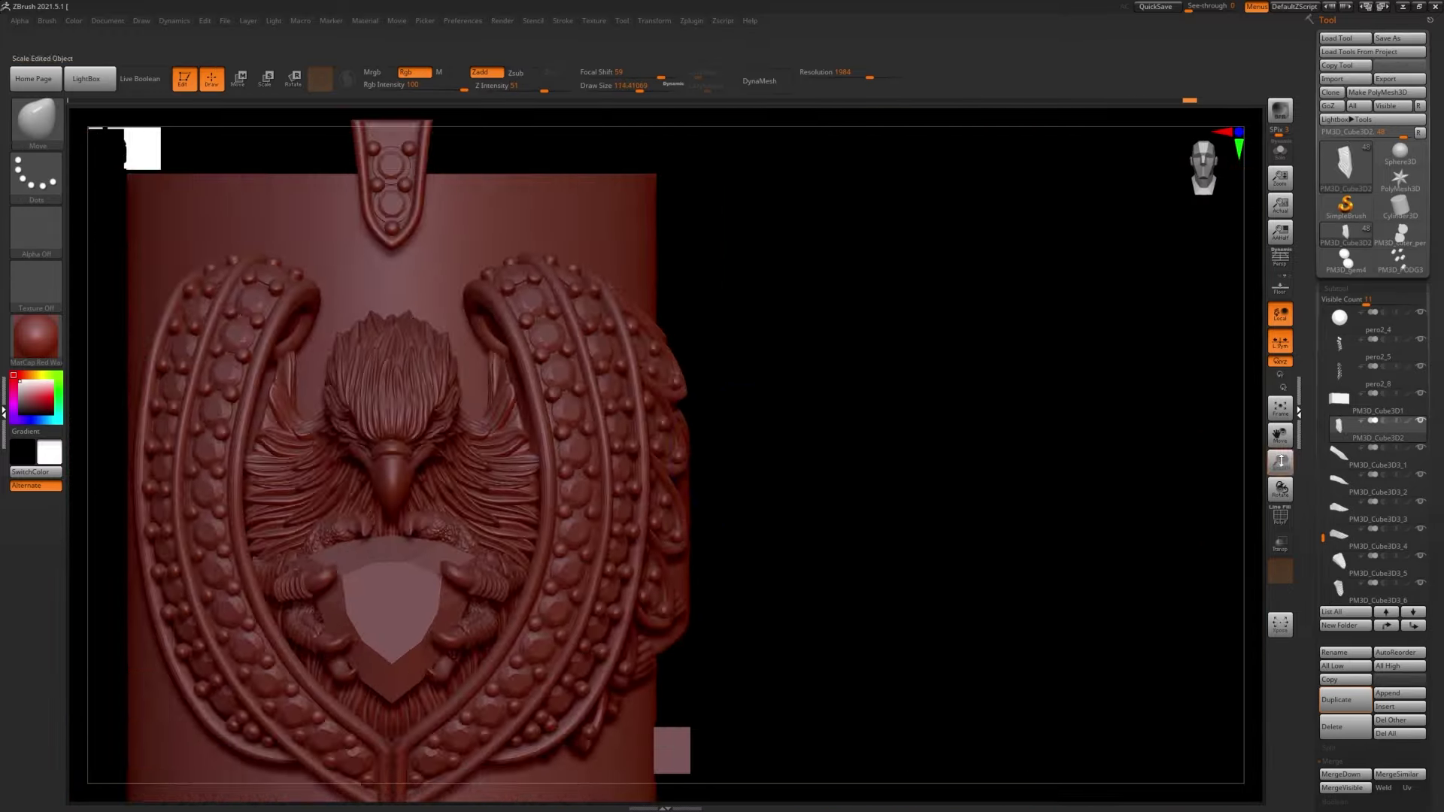
{"action": "left_click", "coordinate": [630, 449], "text": "alt"}
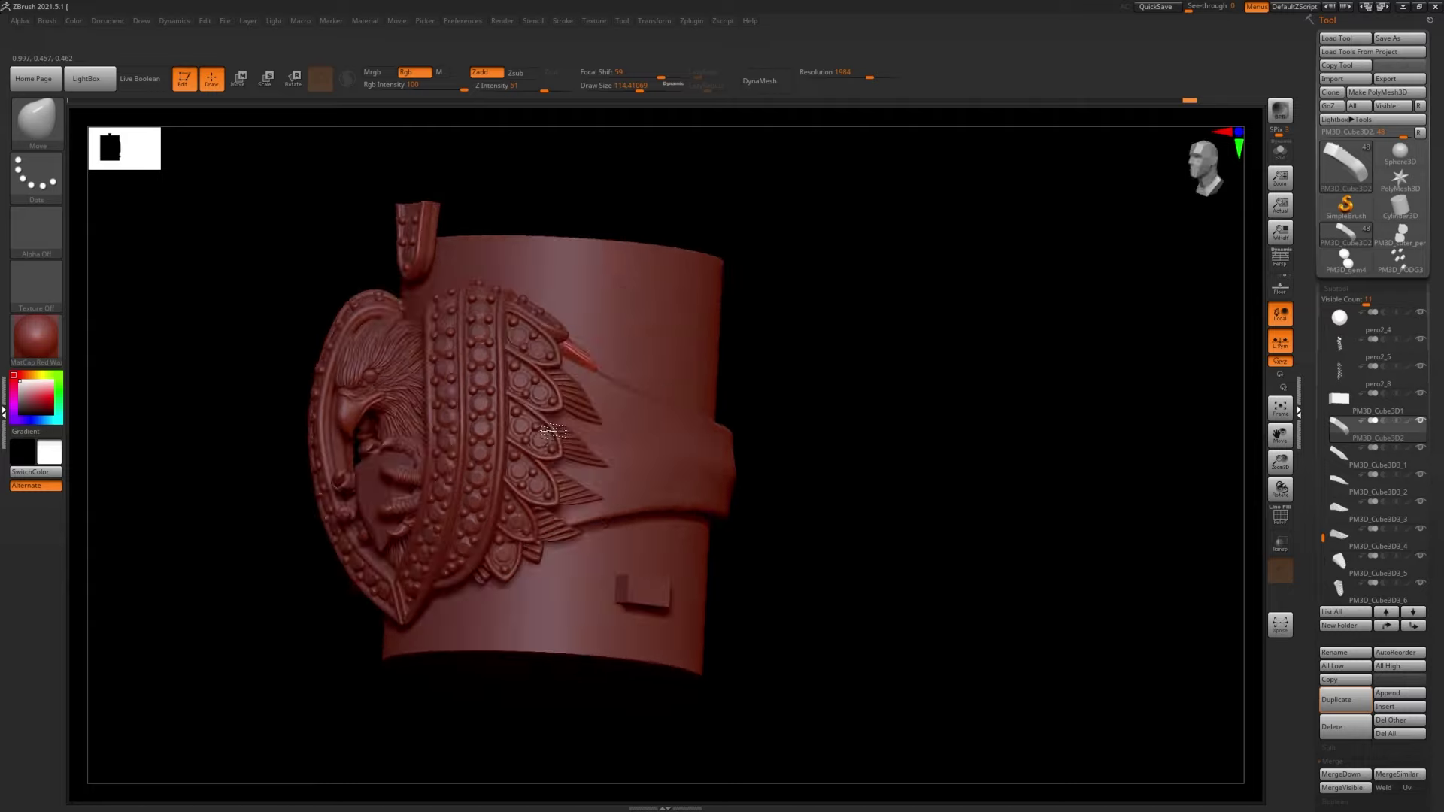
{"action": "key", "text": "ctrl+s"}
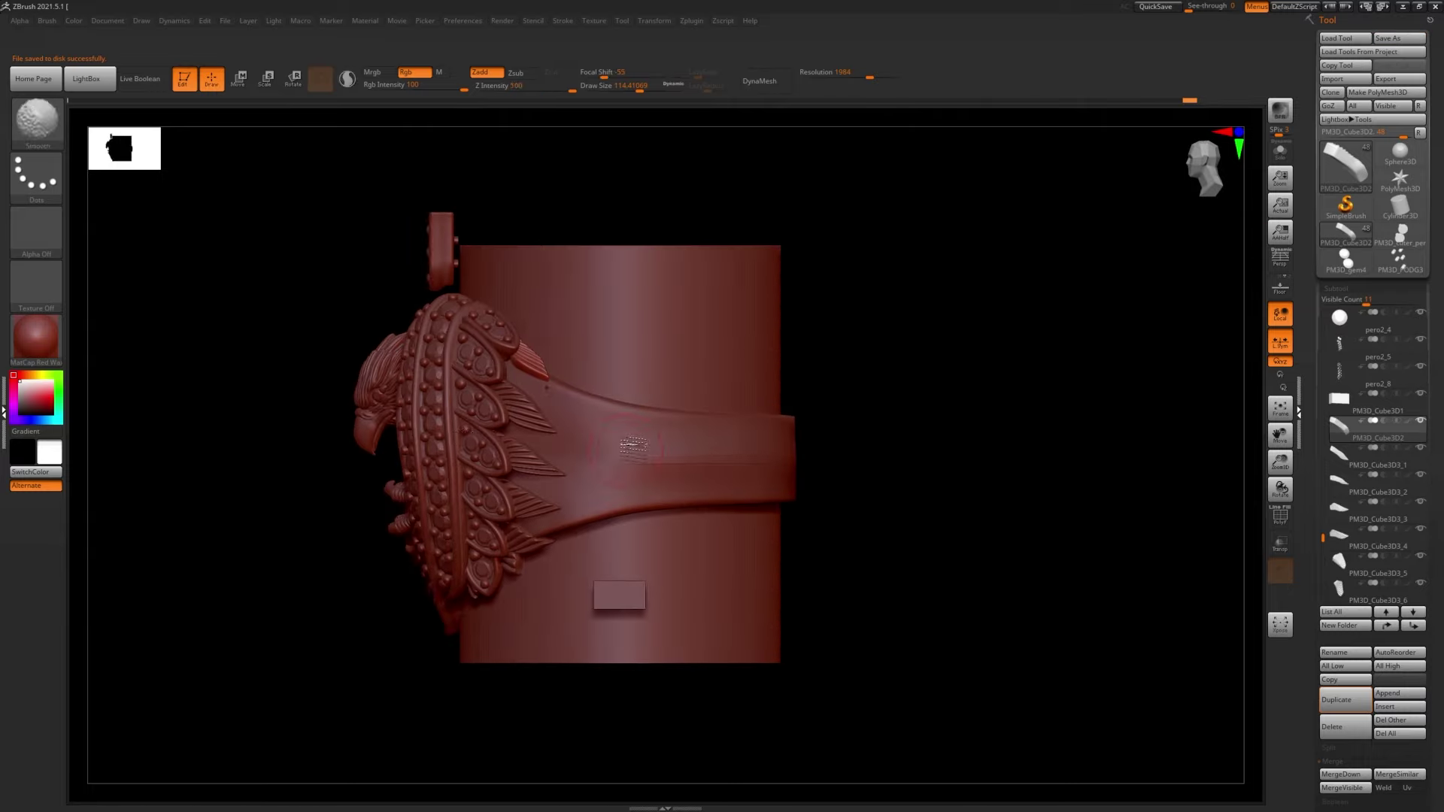
- Select band pieces st2 and st1 and switch to the hPolish brush
{"action": "left_click_drag", "start_coordinate": [336, 301], "coordinate": [289, 273], "text": "alt"}
{"action": "scroll", "coordinate": [1346, 632], "scroll_direction": "down", "scroll_amount": 5}
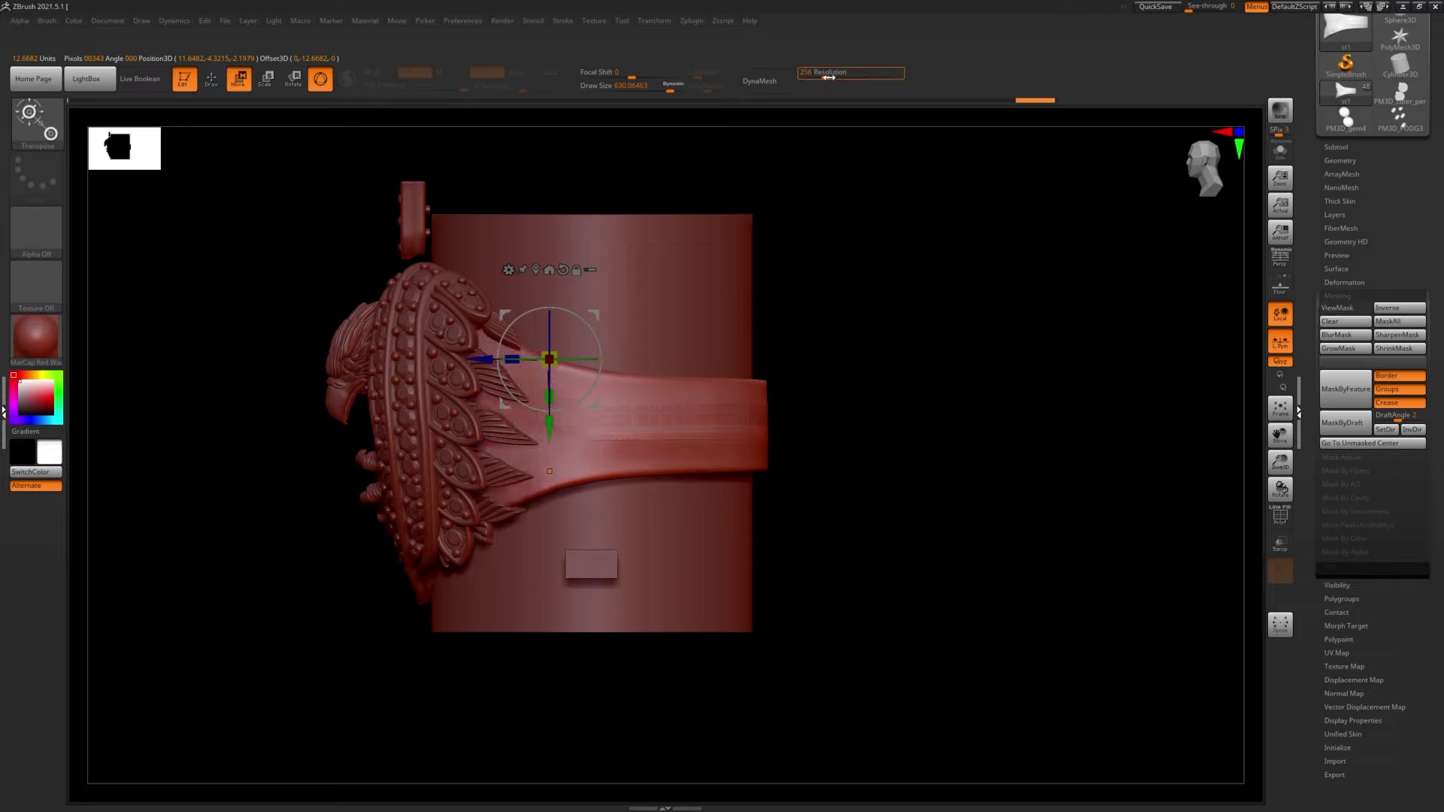
{"action": "left_click", "coordinate": [724, 433], "text": "alt"}
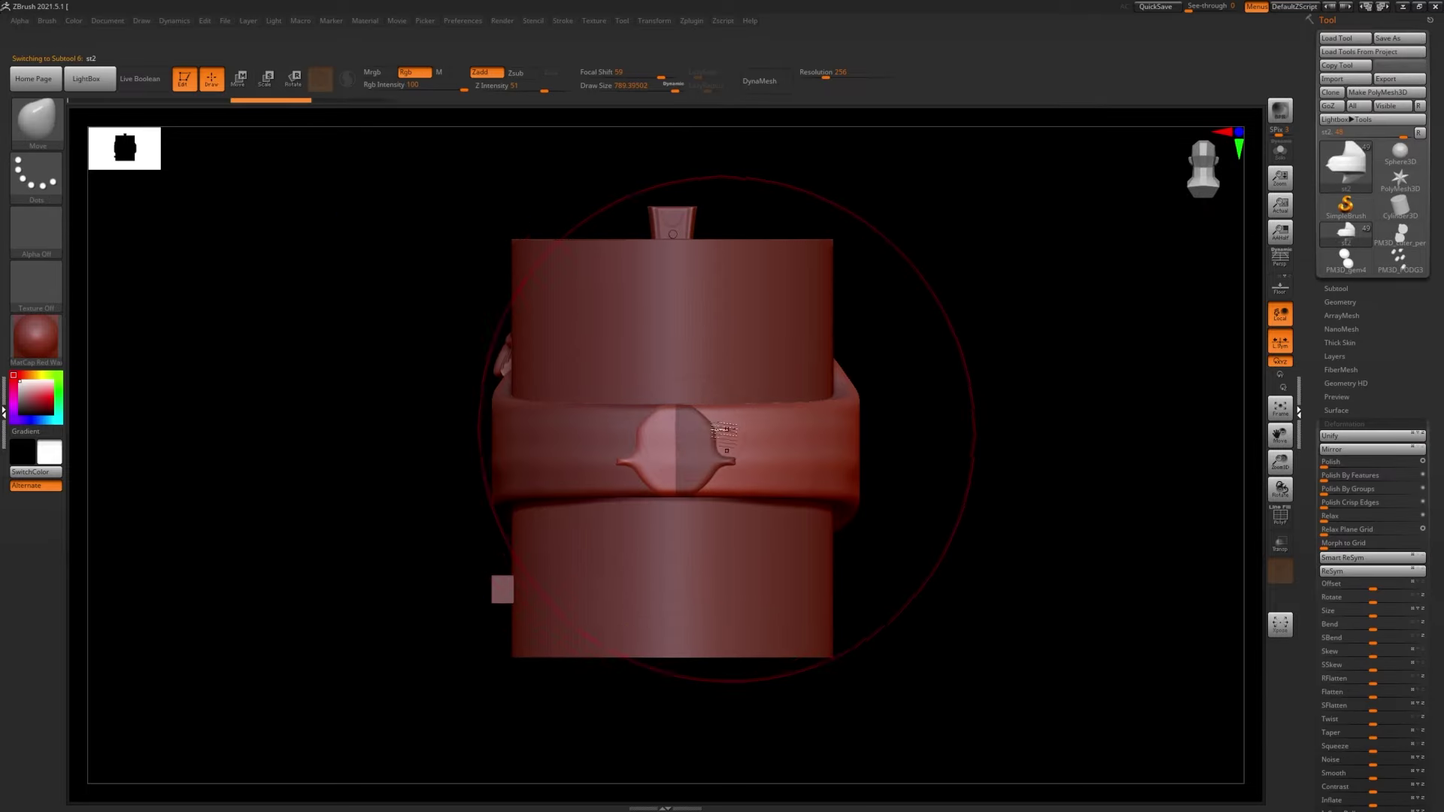
{"action": "left_click_drag", "start_coordinate": [636, 342], "coordinate": [874, 358]}
{"action": "left_click_drag", "start_coordinate": [699, 368], "coordinate": [686, 374]}
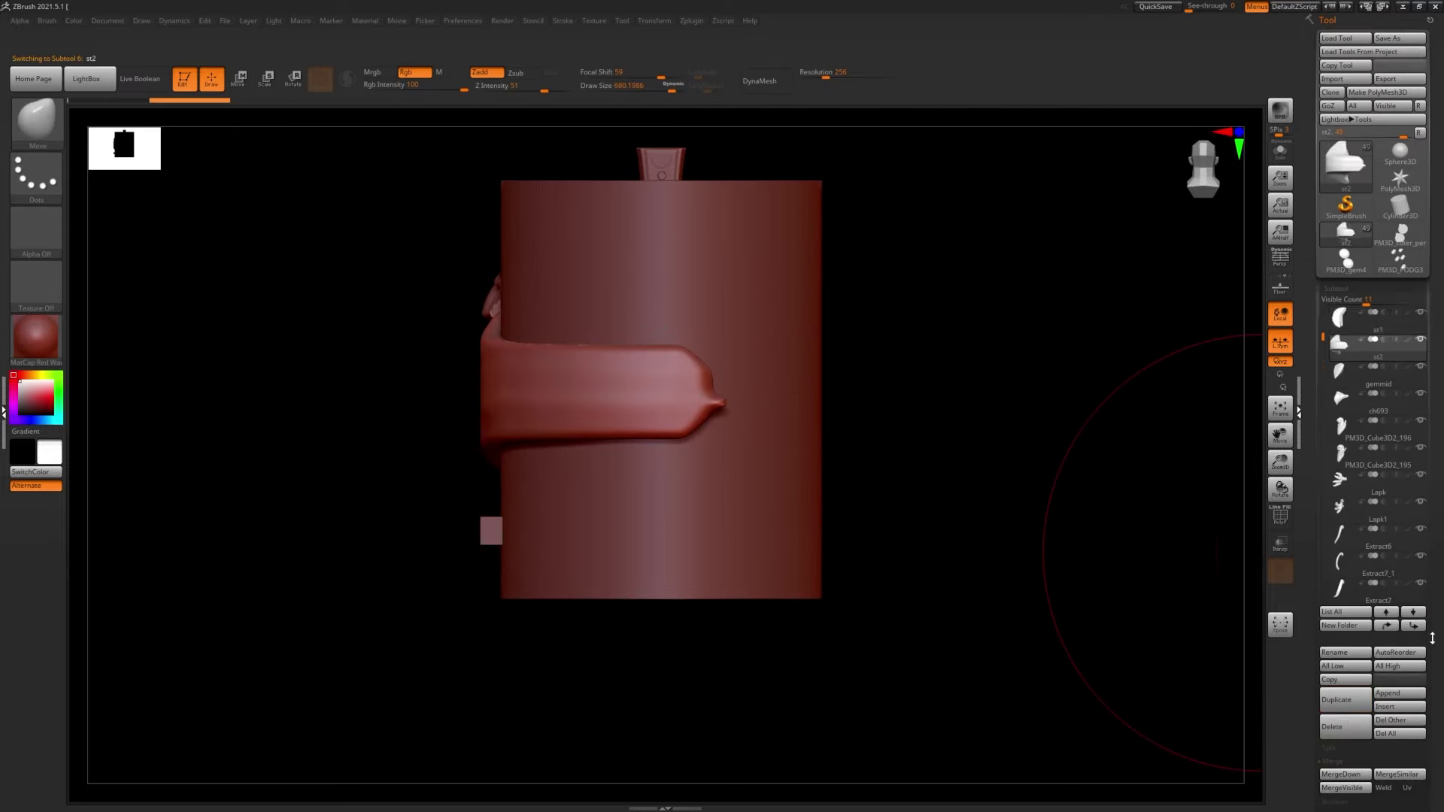
{"action": "left_click", "coordinate": [687, 373], "text": "alt"}
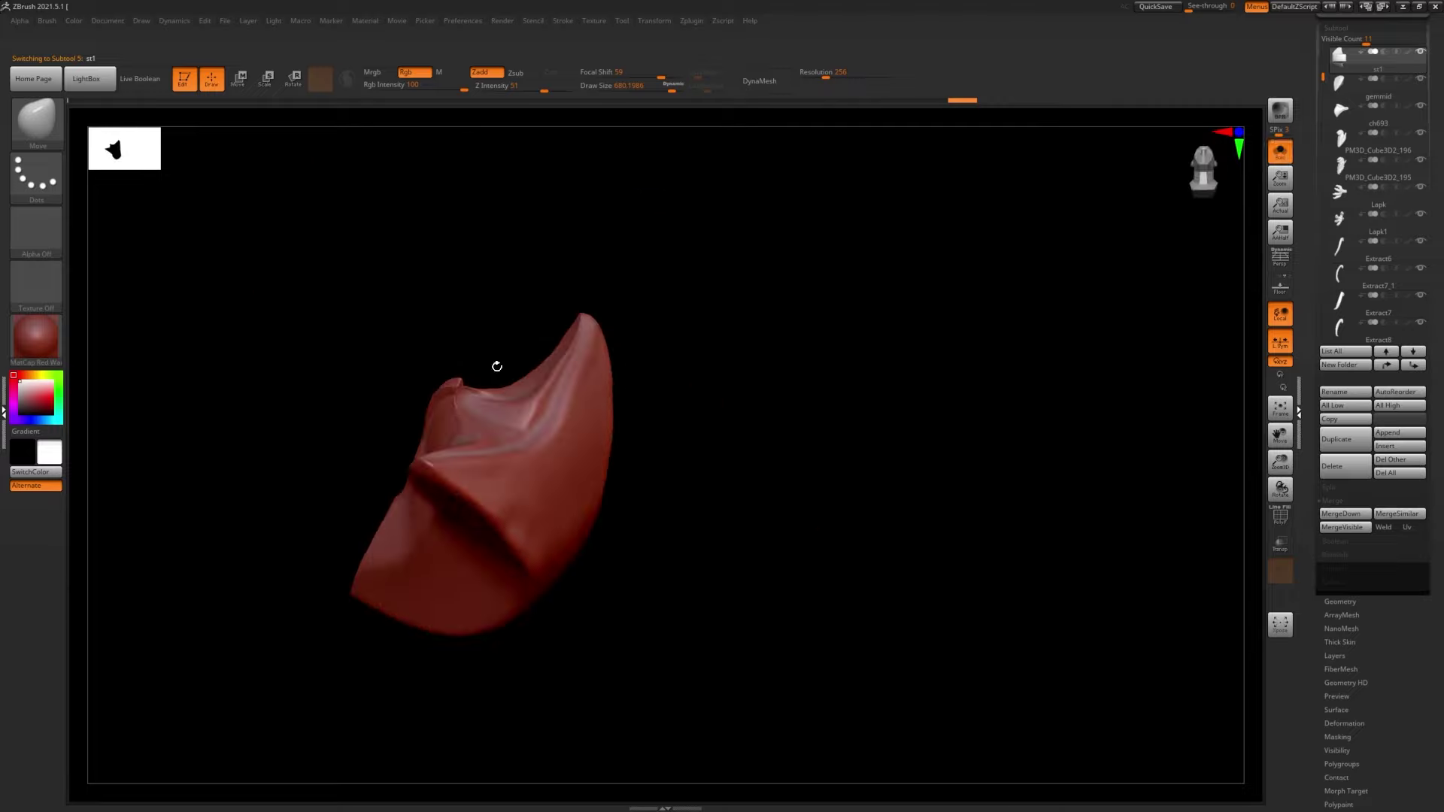
{"action": "left_click_drag", "start_coordinate": [568, 295], "coordinate": [638, 400]}
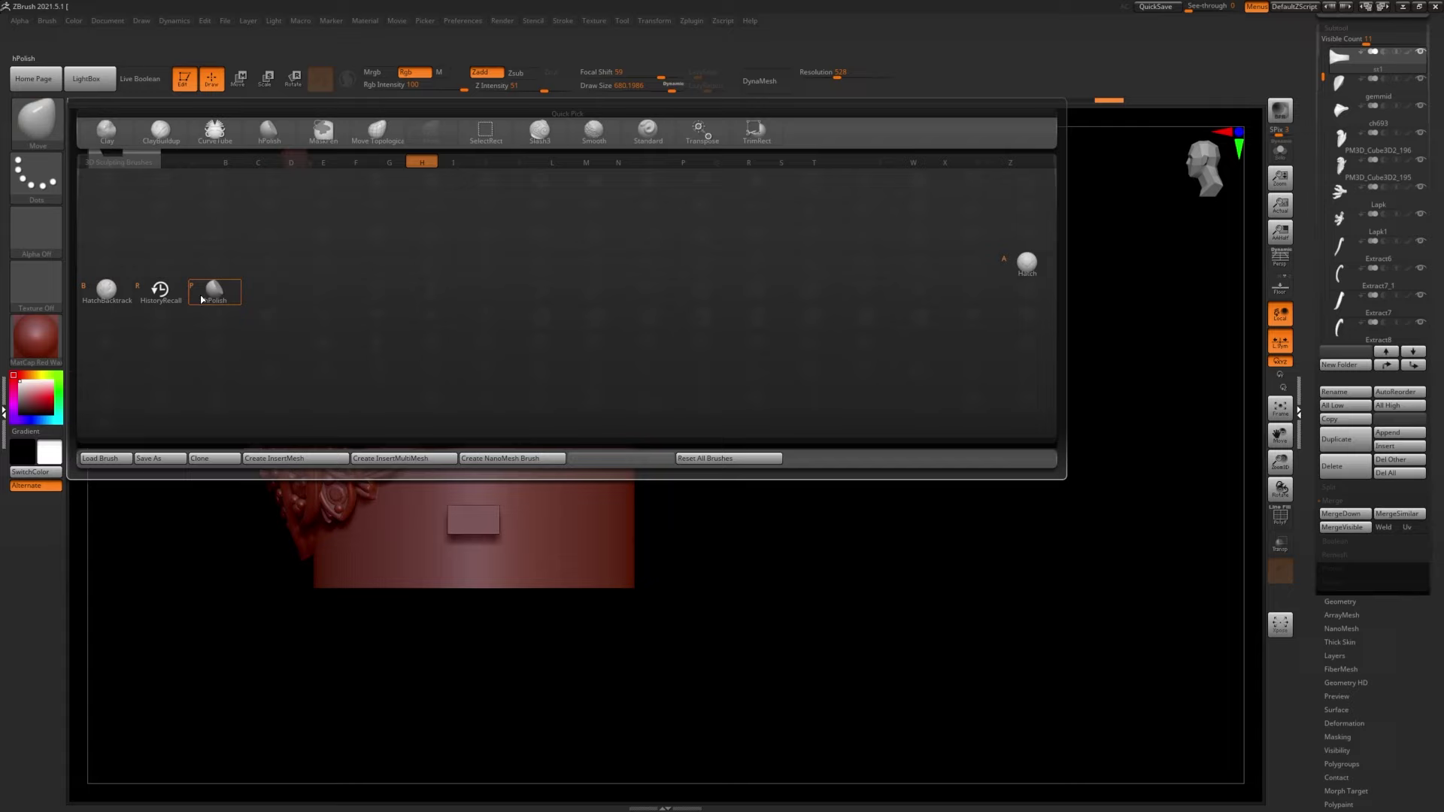
{"action": "left_click", "coordinate": [201, 300]}
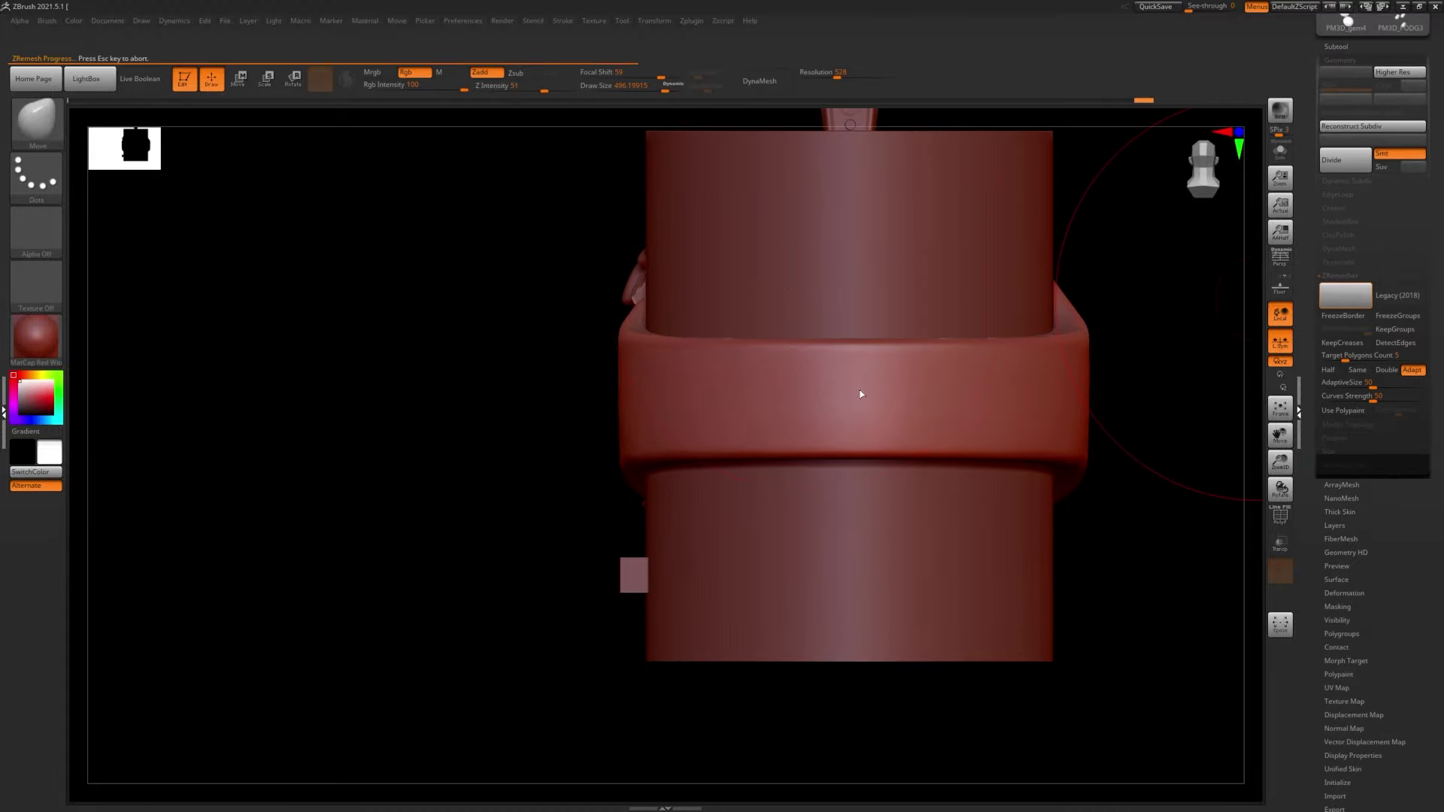
- Save the tool file as 11 and start exporting the mesh
{"action": "mouse_move", "coordinate": [861, 394]}
{"action": "right_mouse_down"}
{"action": "mouse_move", "coordinate": [661, 380]}
{"action": "mouse_move", "coordinate": [700, 400]}
{"action": "mouse_move", "coordinate": [651, 366]}
{"action": "mouse_move", "coordinate": [752, 376]}
{"action": "mouse_move", "coordinate": [677, 376]}
{"action": "mouse_move", "coordinate": [764, 572]}
{"action": "right_mouse_up"}
{"action": "key", "text": "ctrl+s"}
{"action": "type", "text": "11"}
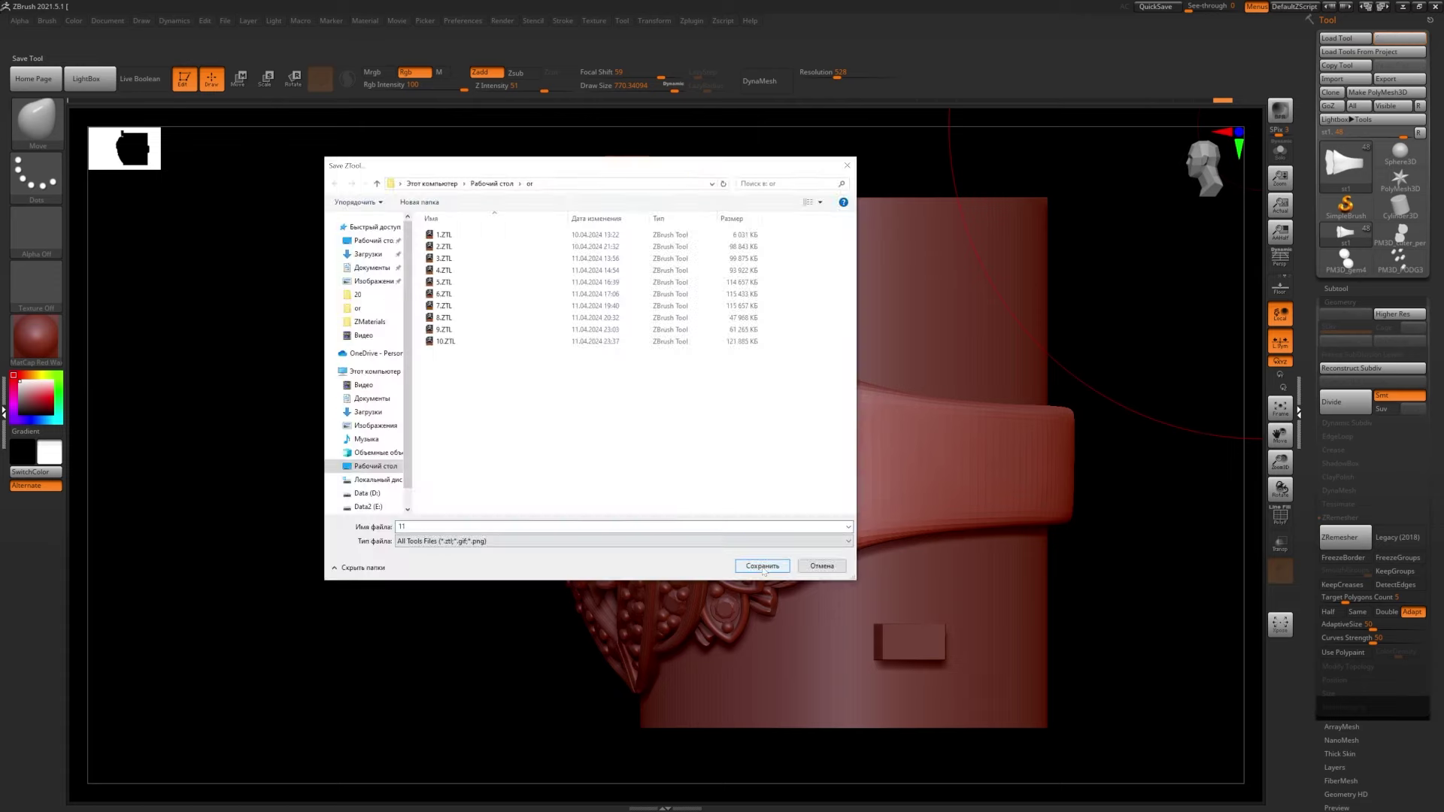
{"action": "left_click", "coordinate": [761, 565]}
{"action": "left_click", "coordinate": [1399, 78]}
- Finish the mesh export, import SHIN.obj, and check its placement against the ring band
{"action": "left_click", "coordinate": [758, 567]}
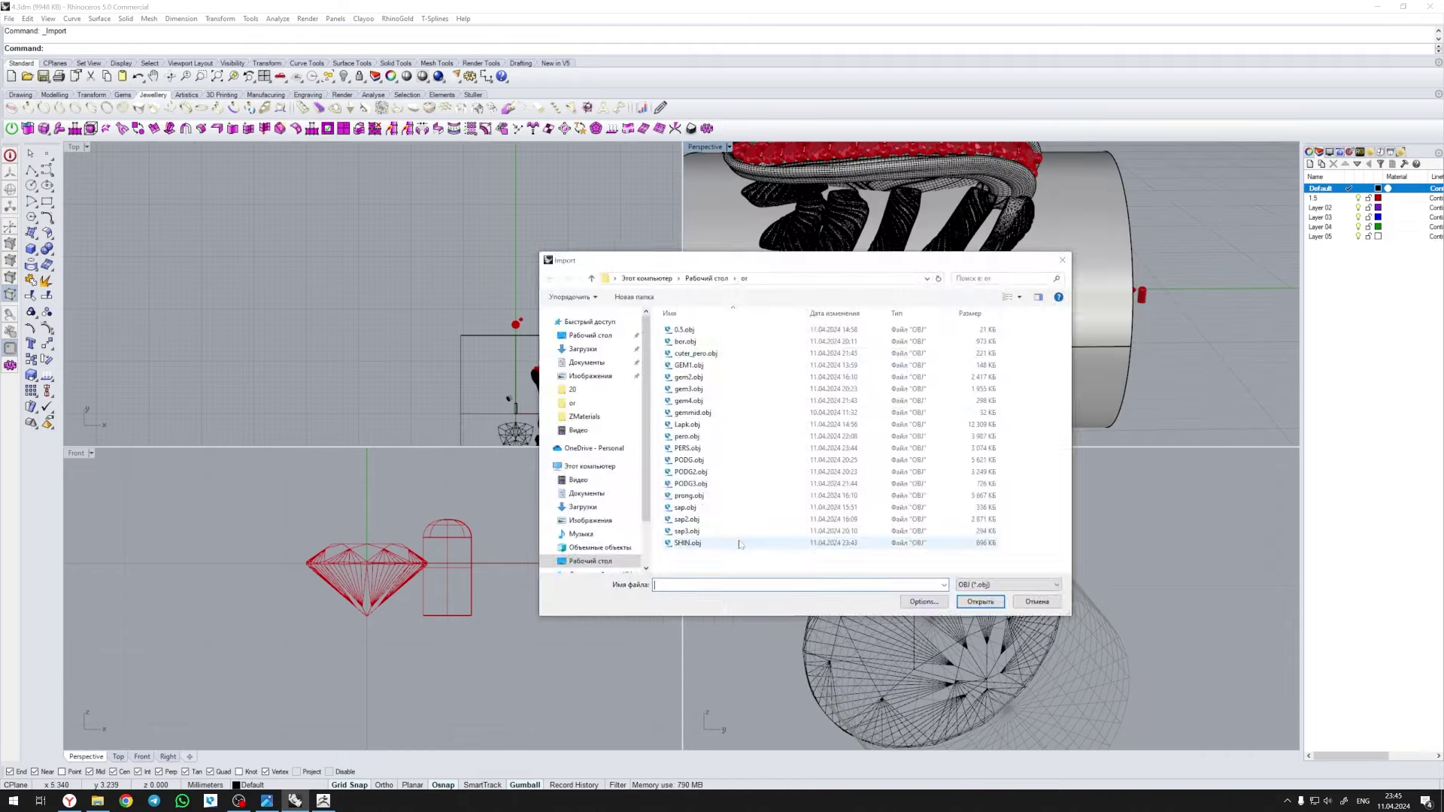
{"action": "double_click", "coordinate": [741, 545]}
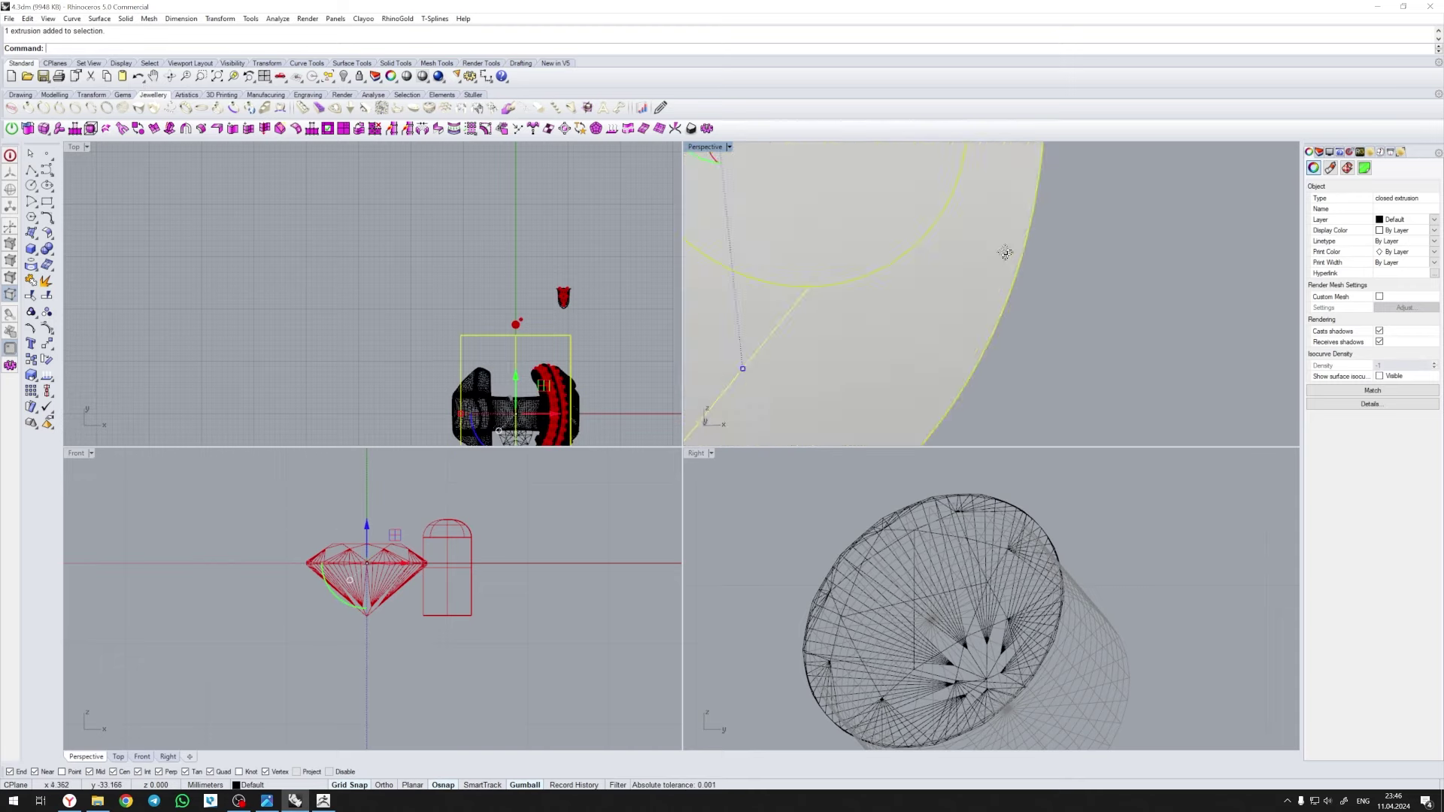
{"action": "left_click", "coordinate": [1015, 357]}
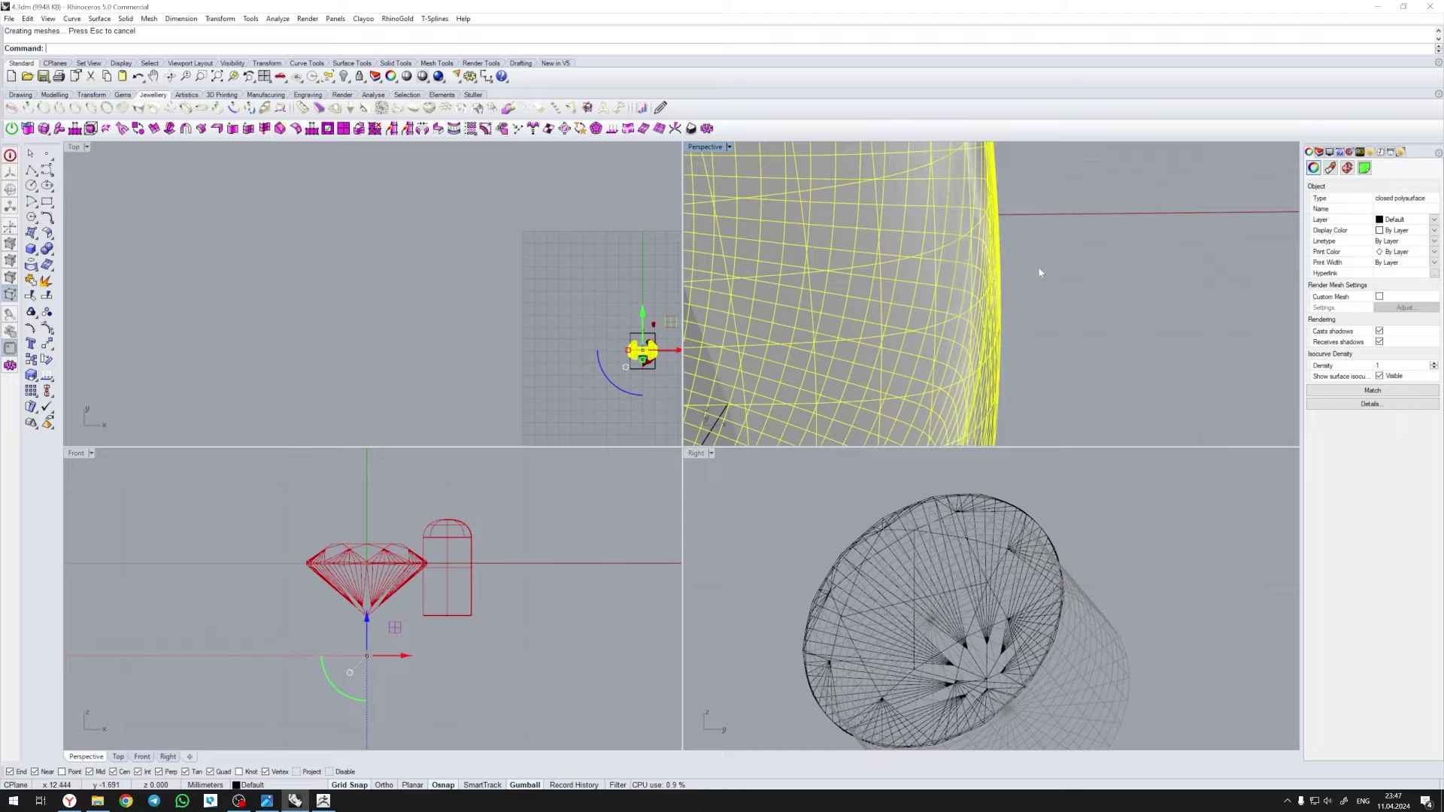
{"action": "left_click", "coordinate": [1138, 299]}
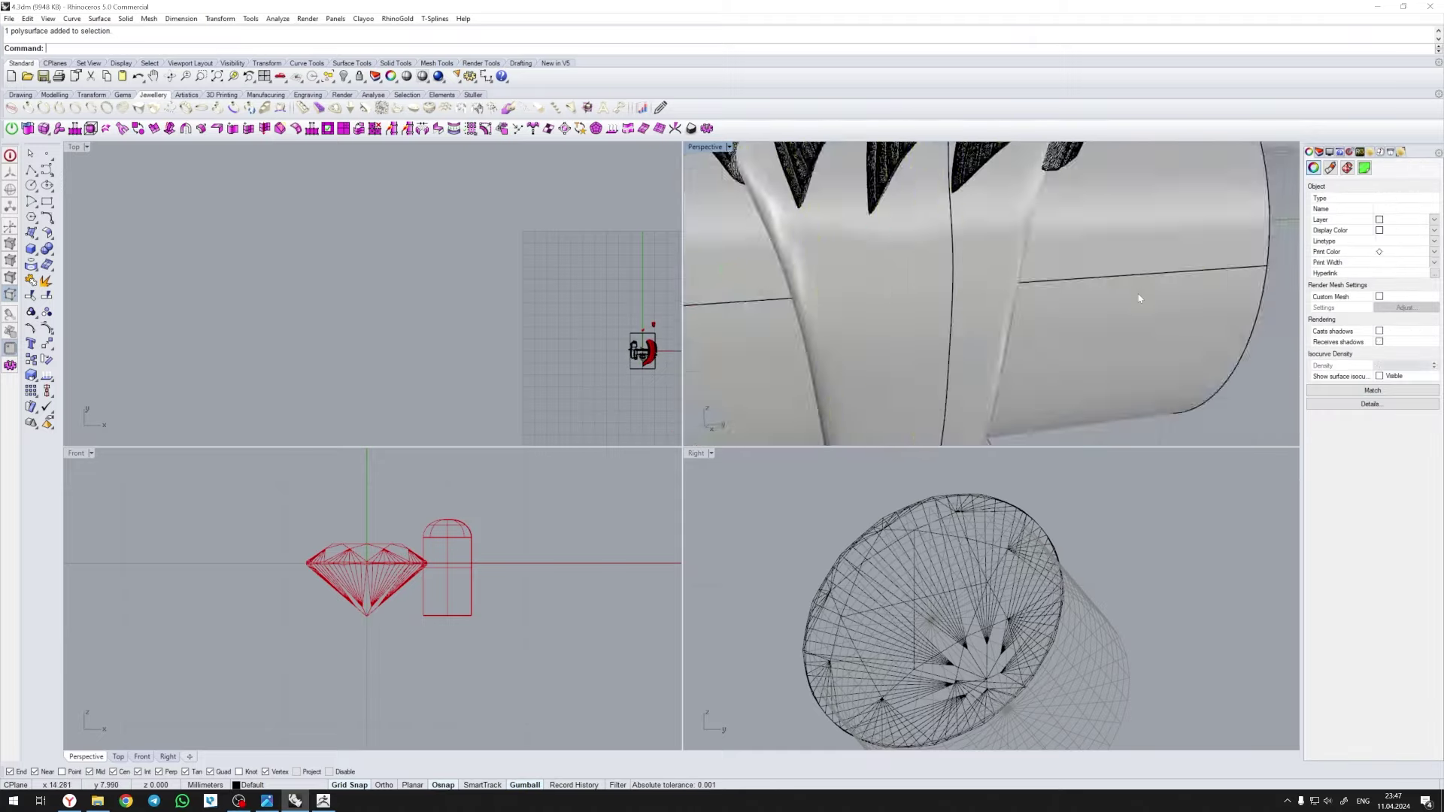
{"action": "key", "text": "Escape"}
{"action": "scroll", "coordinate": [1138, 299], "scroll_direction": "down", "scroll_amount": 5}
{"action": "scroll", "coordinate": [907, 263], "scroll_direction": "down", "scroll_amount": 3}
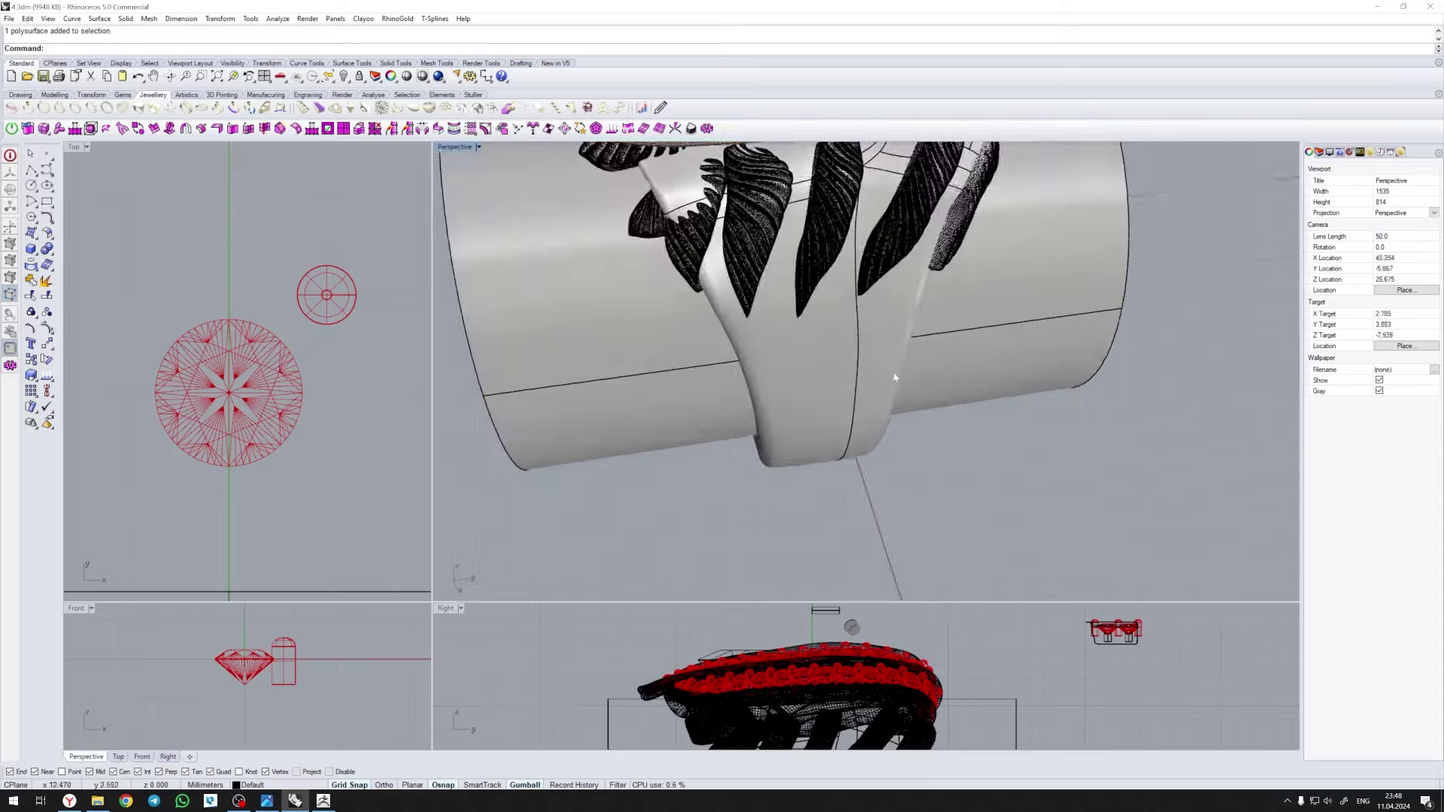
- Copy the round gem with OrientOnSrf into a row along the shank surface
{"action": "left_click", "coordinate": [299, 354]}
{"action": "left_click", "coordinate": [264, 389]}
{"action": "scroll", "coordinate": [877, 324], "scroll_direction": "up", "scroll_amount": 3}
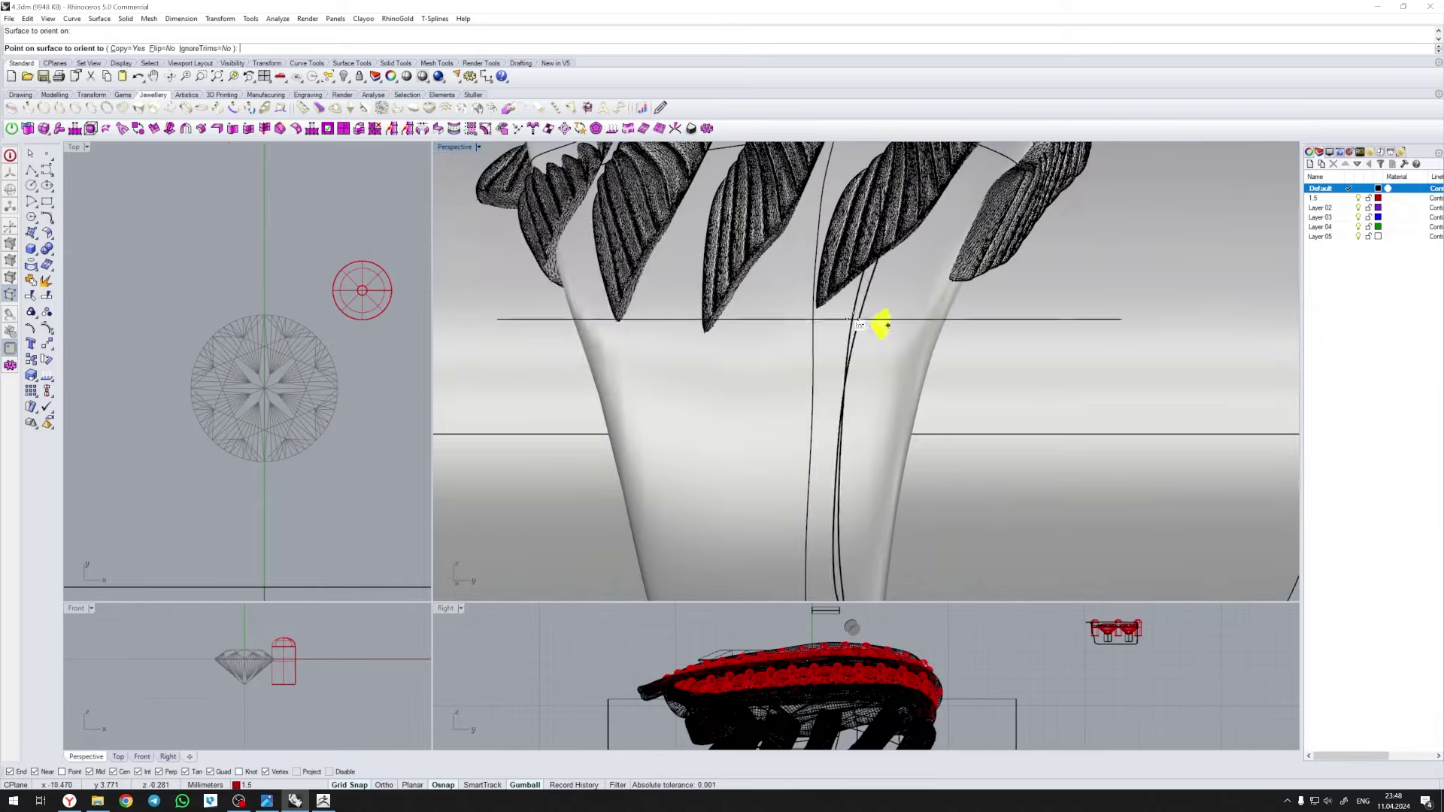
{"action": "scroll", "coordinate": [1256, 344], "scroll_direction": "up", "scroll_amount": 2}
{"action": "key", "text": "Return"}
{"action": "left_click", "coordinate": [858, 354]}
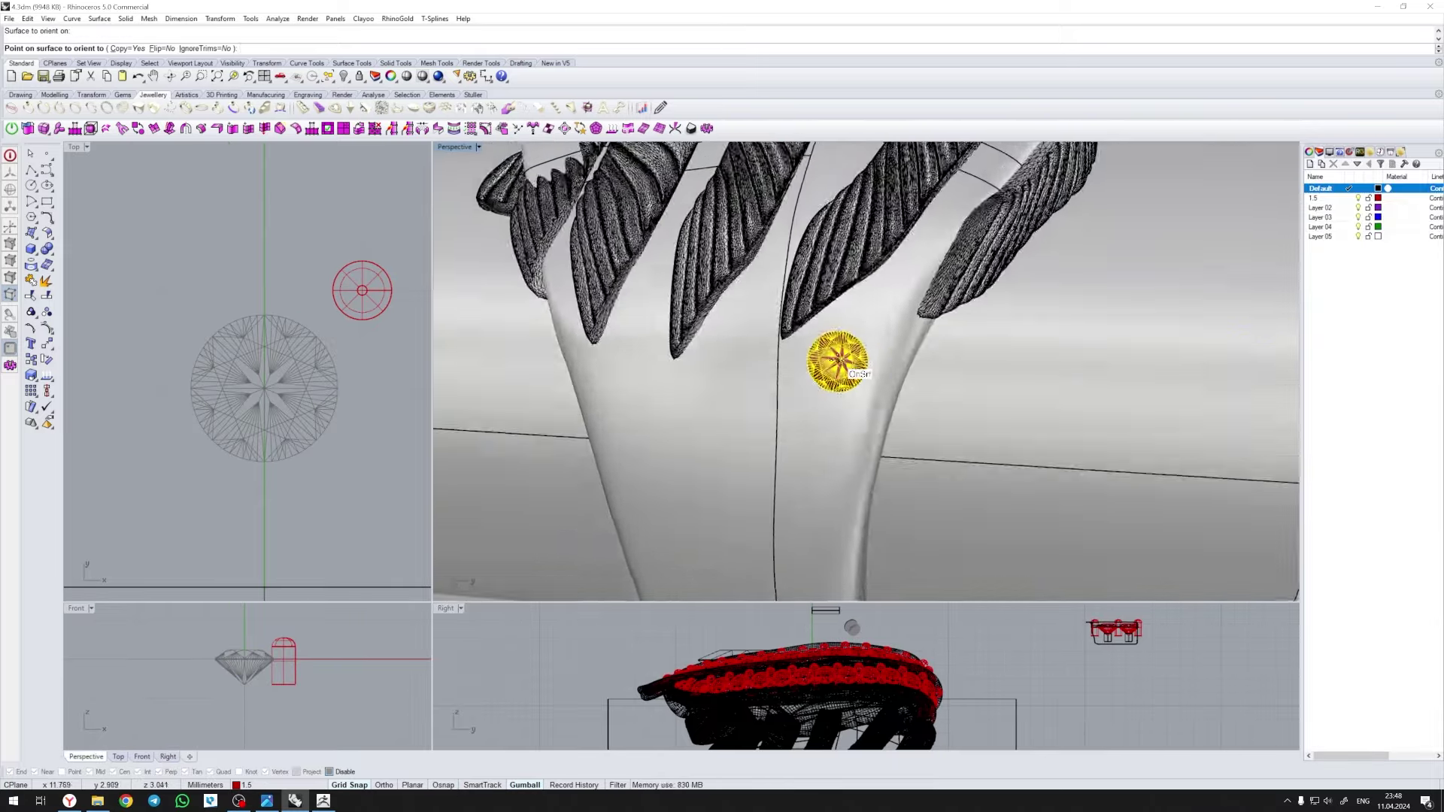
{"action": "right_click_drag", "start_coordinate": [843, 416], "coordinate": [887, 329]}
{"action": "left_click", "coordinate": [887, 328]}
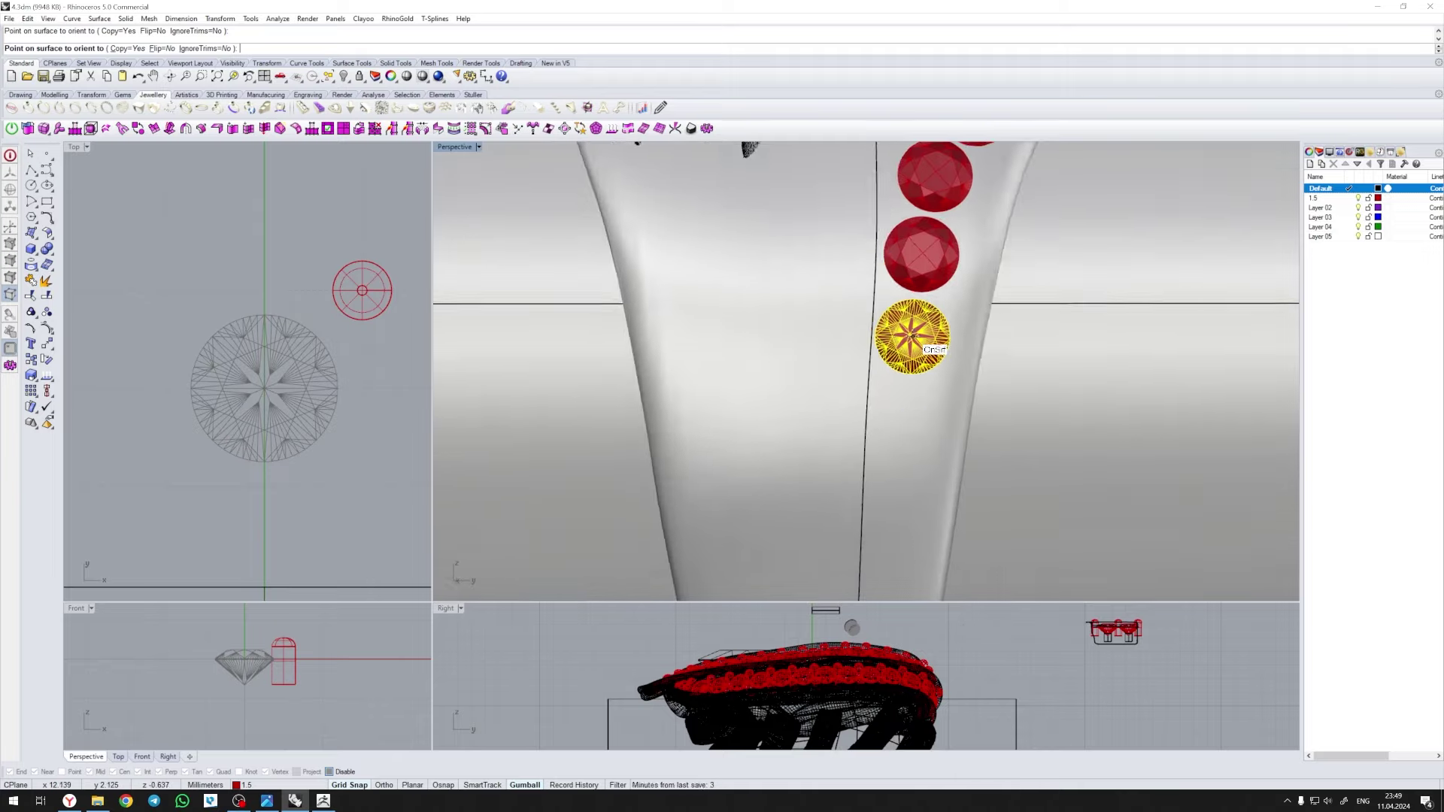
{"action": "left_click", "coordinate": [880, 305]}
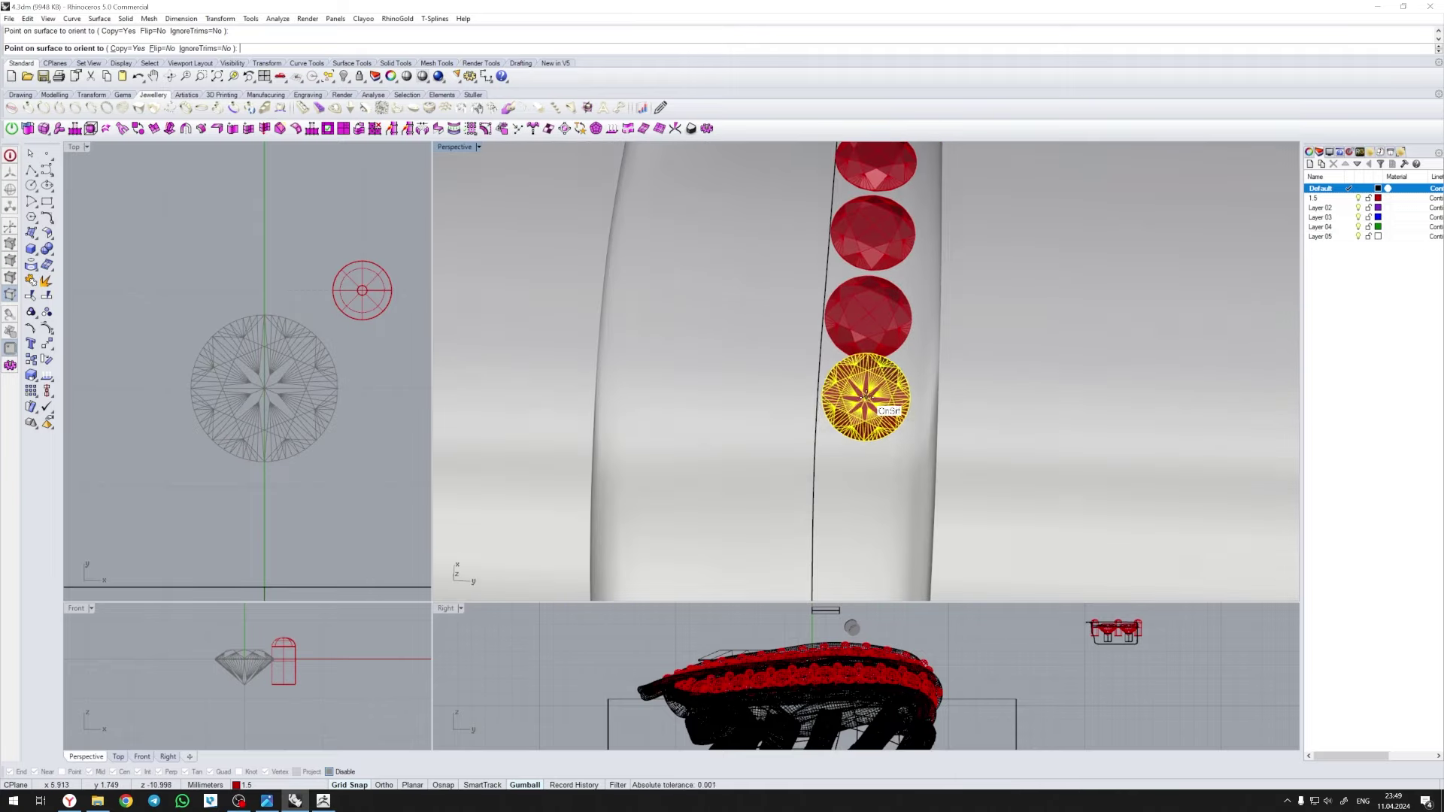
{"action": "left_click", "coordinate": [879, 305]}
{"action": "scroll", "coordinate": [849, 370], "scroll_direction": "down", "scroll_amount": 5}
{"action": "left_click", "coordinate": [850, 370]}
{"action": "scroll", "coordinate": [846, 406], "scroll_direction": "up", "scroll_amount": 5}
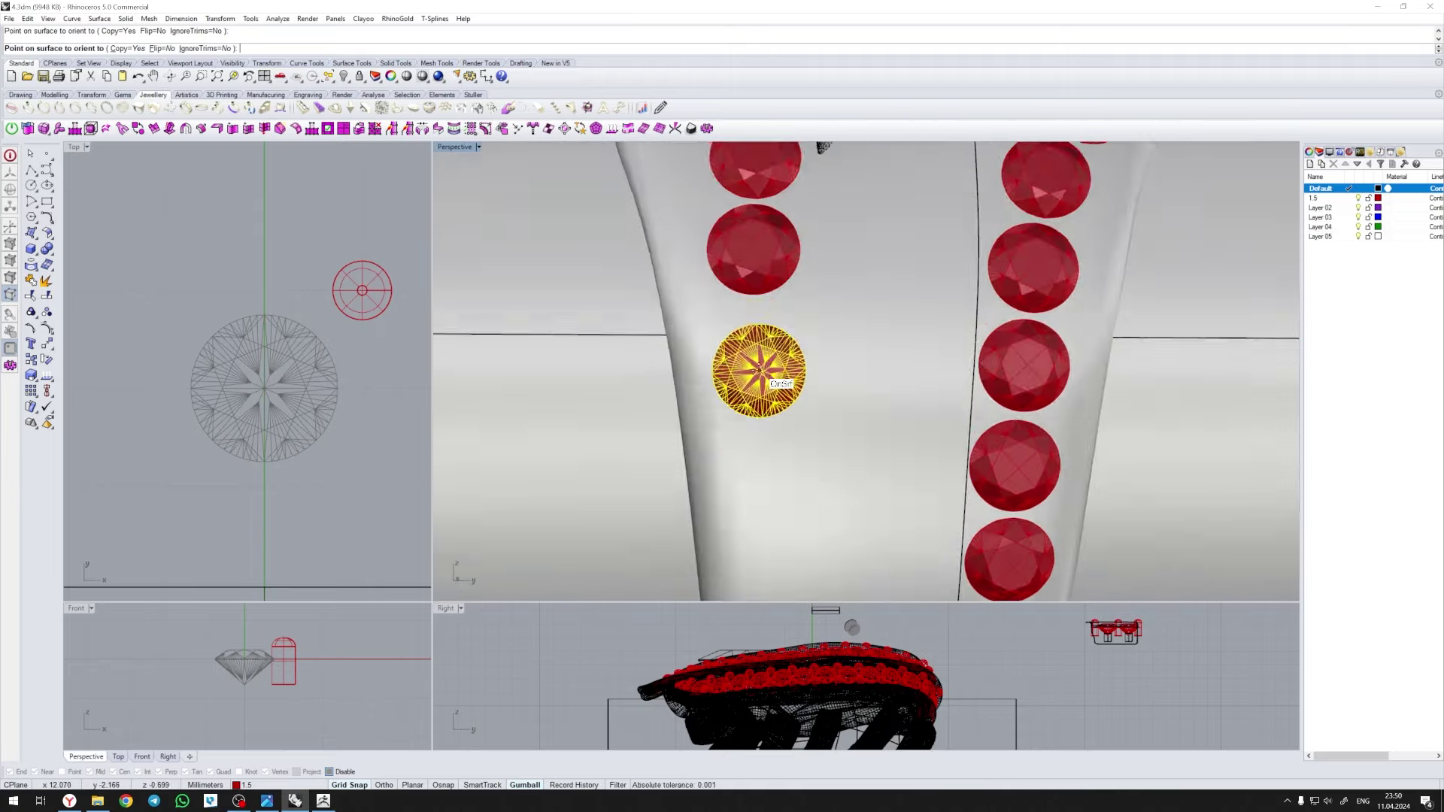
{"action": "left_click", "coordinate": [761, 370]}
{"action": "key", "text": "Return"}
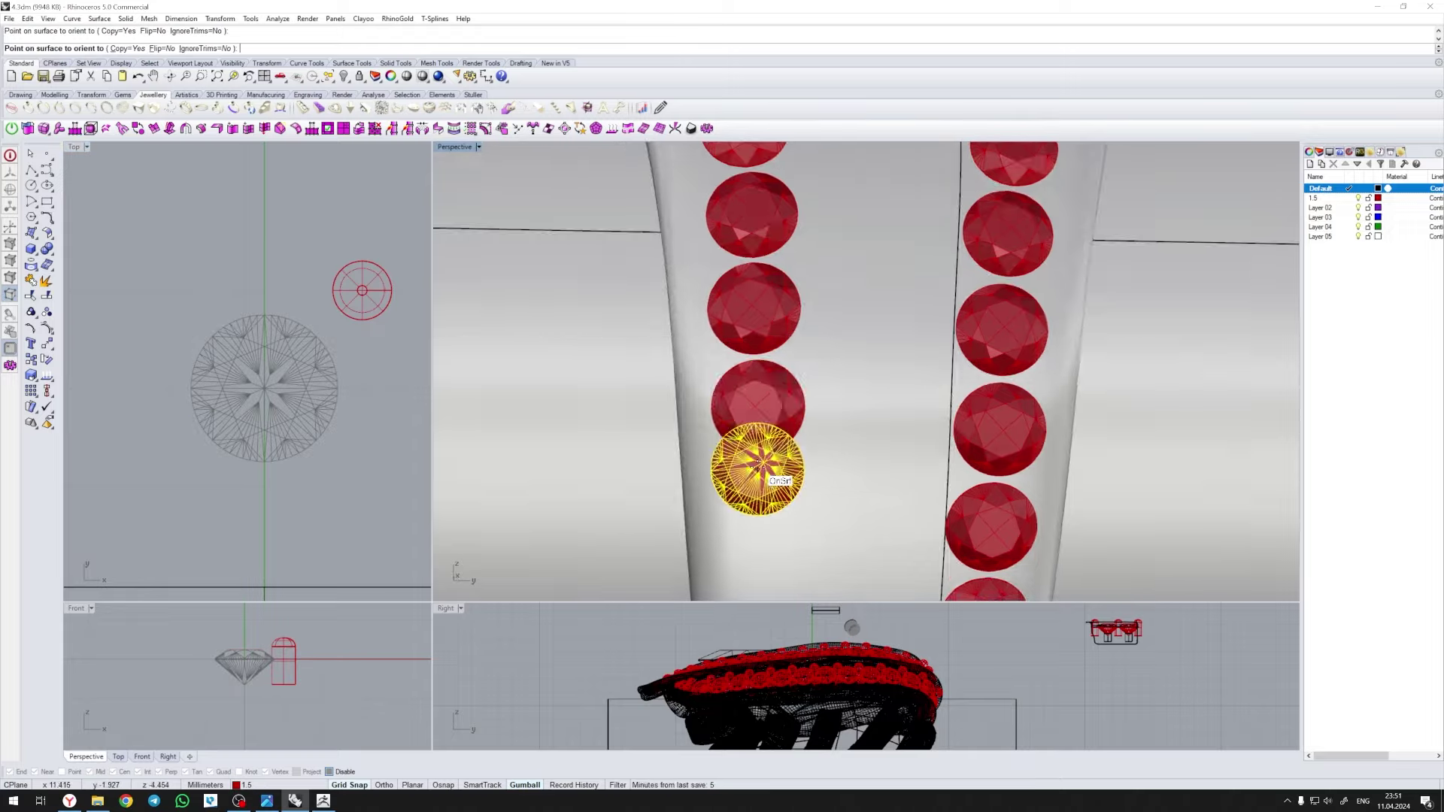
- Delete a misplaced gem on the flared shank and place more gems along the band
{"action": "left_click", "coordinate": [770, 404]}
{"action": "scroll", "coordinate": [1144, 306], "scroll_direction": "down", "scroll_amount": 5}
{"action": "scroll", "coordinate": [818, 374], "scroll_direction": "up", "scroll_amount": 5}
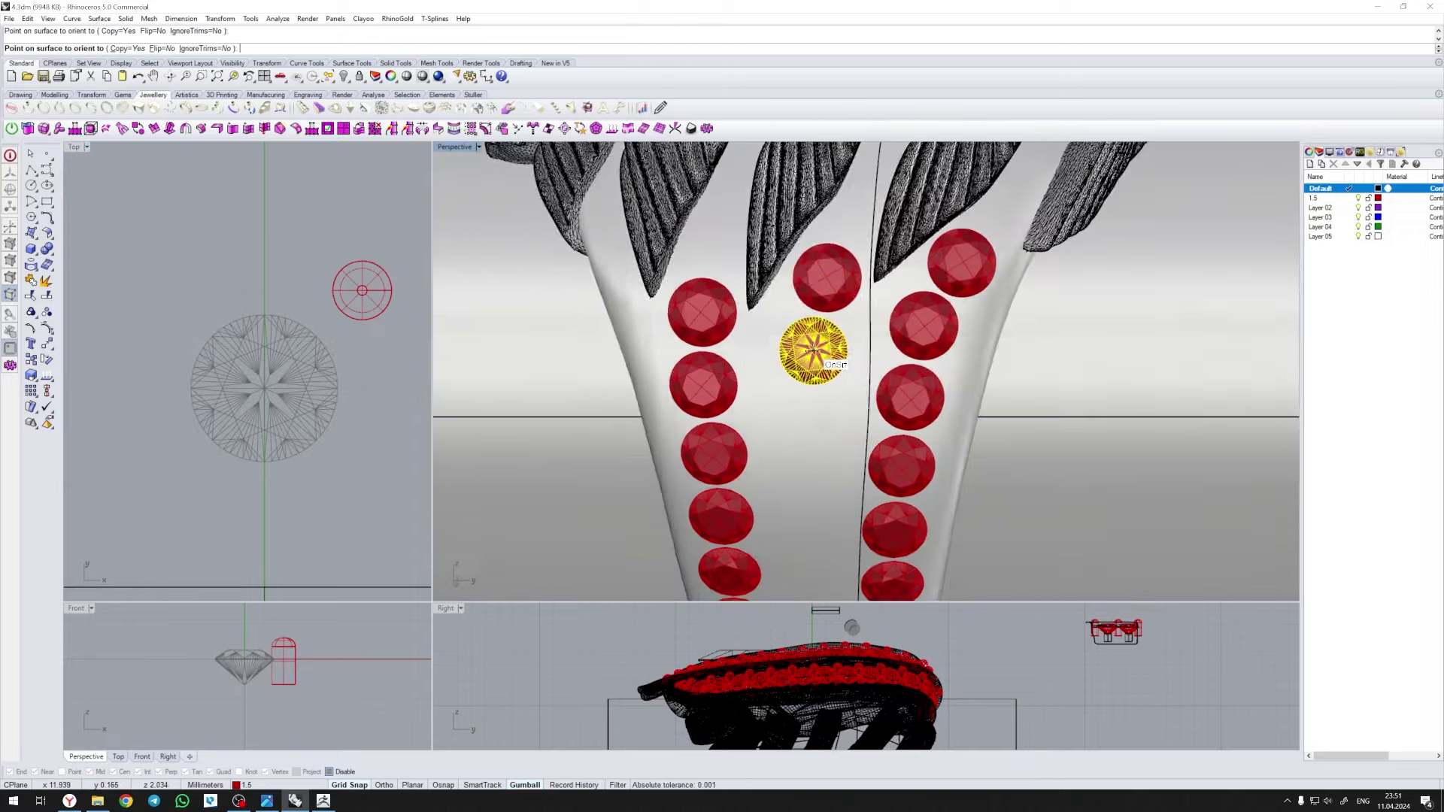
{"action": "right_click_drag", "start_coordinate": [817, 373], "coordinate": [752, 361]}
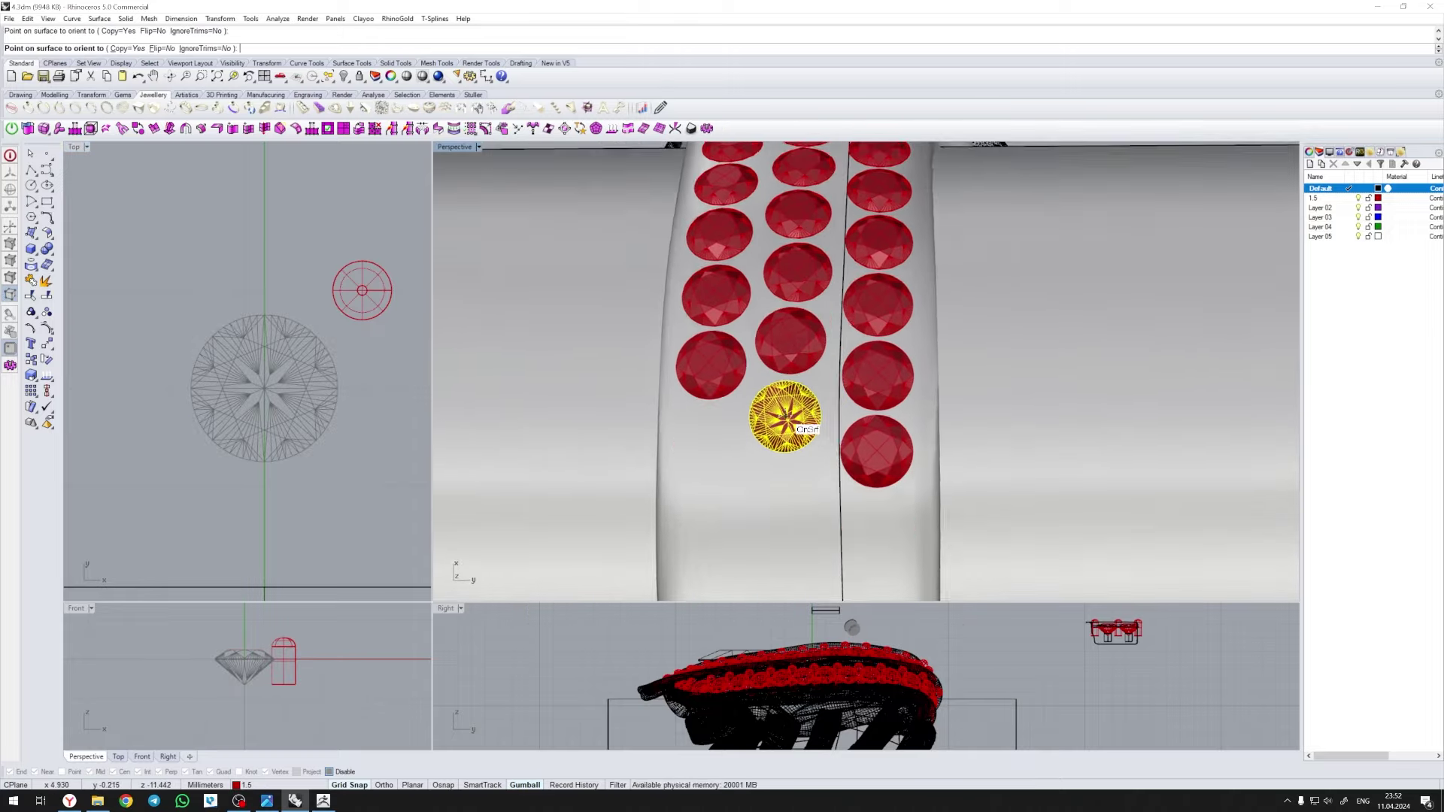
{"action": "key", "text": "Delete"}
{"action": "key", "text": "Return"}
{"action": "left_click", "coordinate": [782, 391]}
{"action": "scroll", "coordinate": [783, 391], "scroll_direction": "up", "scroll_amount": 3}
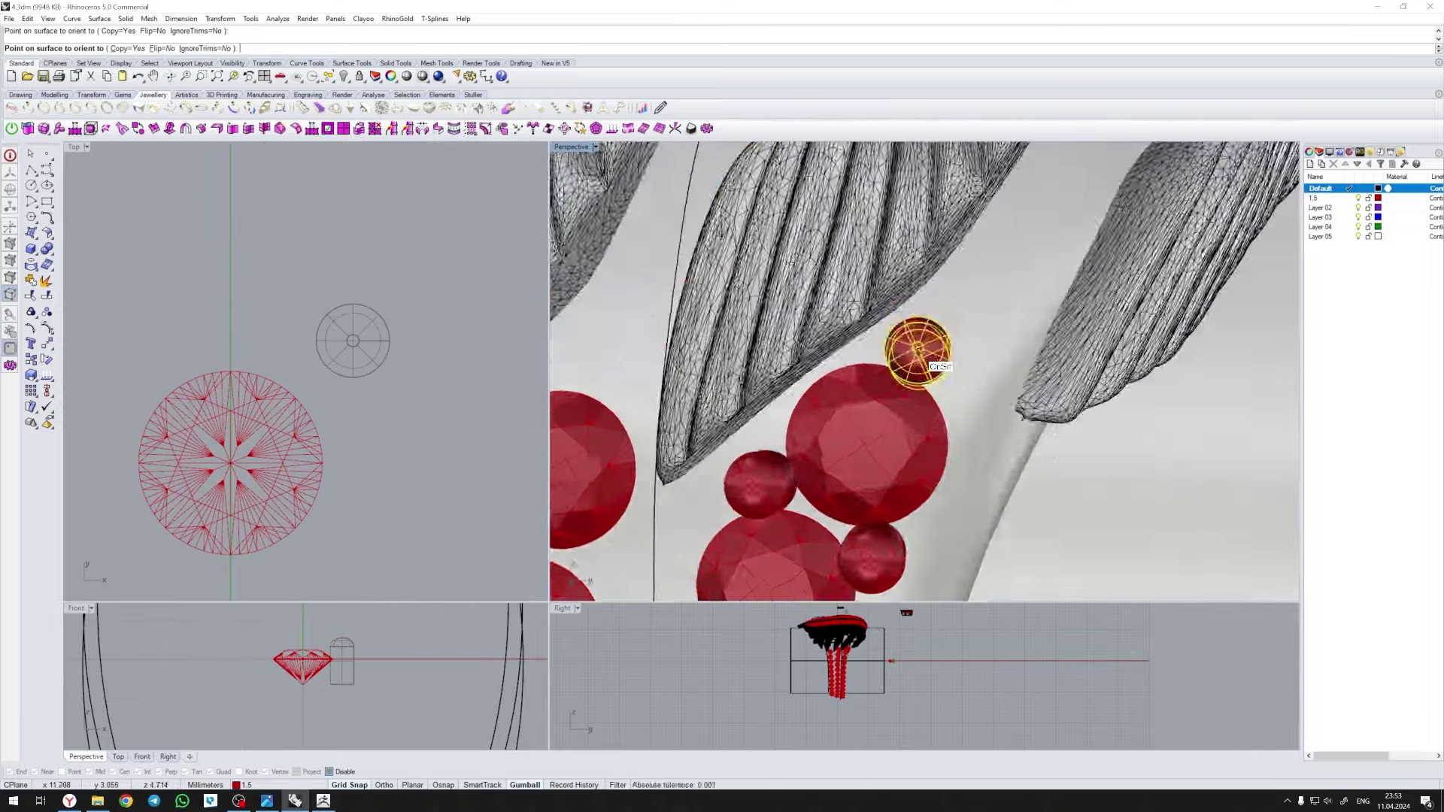
{"action": "right_click_drag", "start_coordinate": [894, 392], "coordinate": [938, 427]}
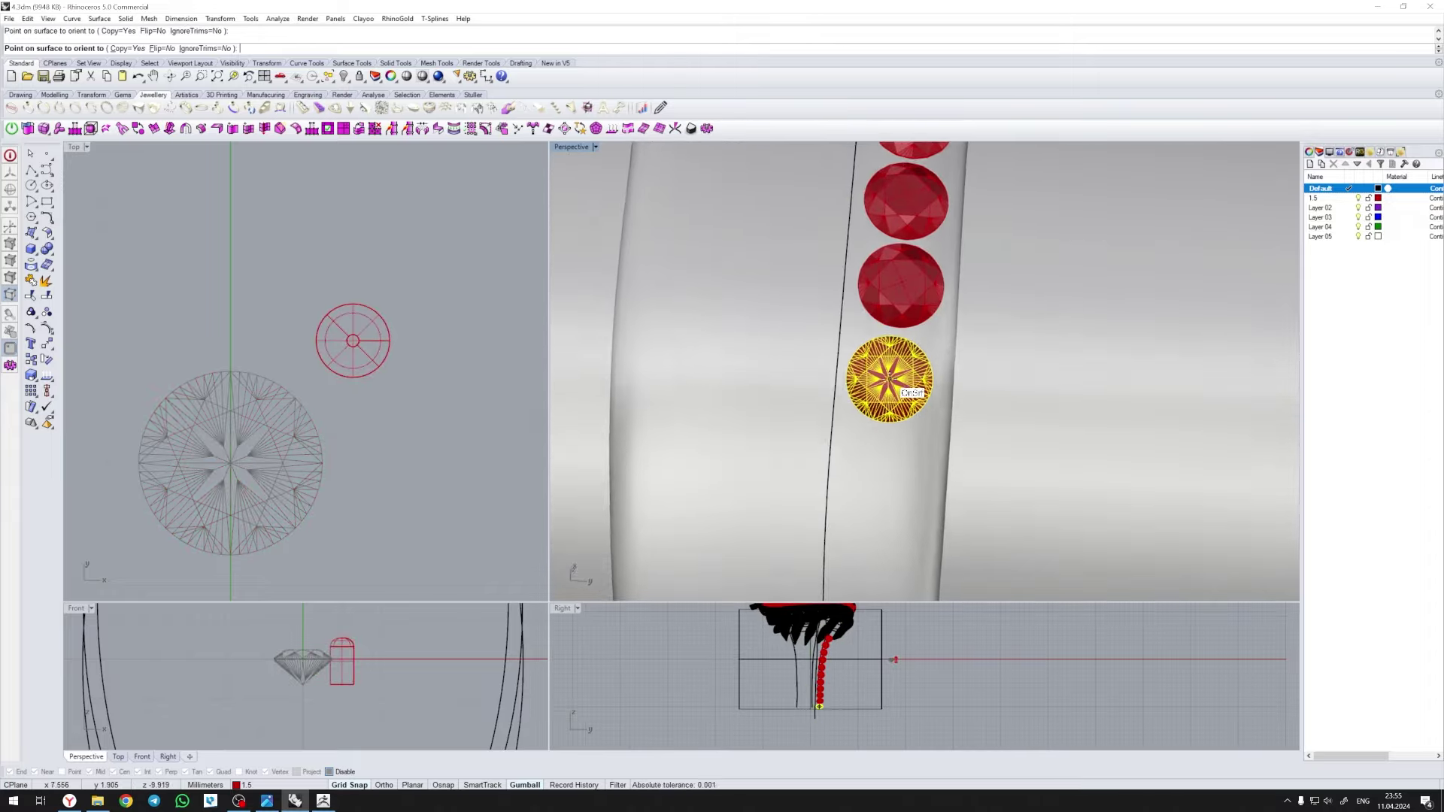
{"action": "scroll", "coordinate": [1053, 392], "scroll_direction": "down", "scroll_amount": 3}
{"action": "scroll", "coordinate": [895, 452], "scroll_direction": "up", "scroll_amount": 5}
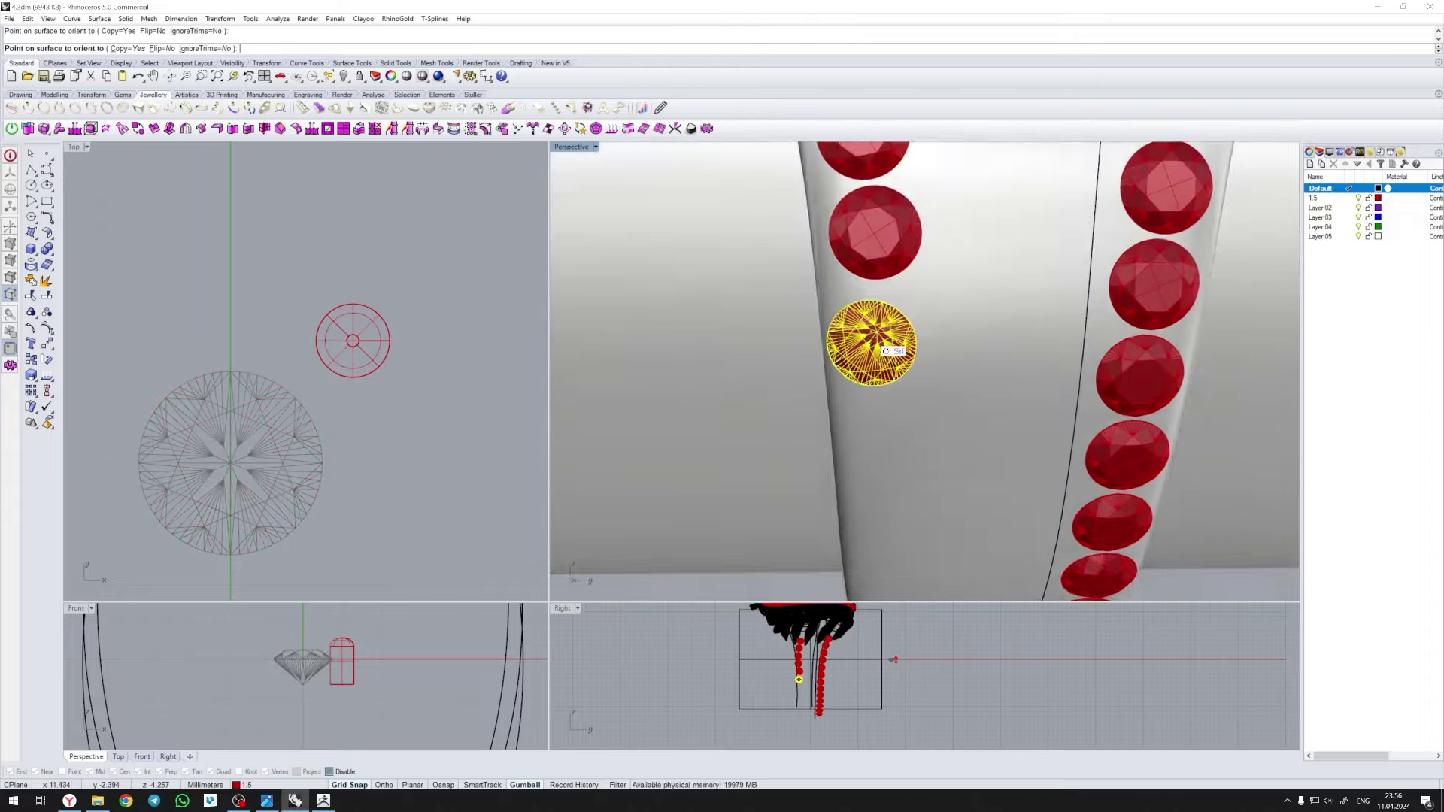
{"action": "scroll", "coordinate": [876, 248], "scroll_direction": "down", "scroll_amount": 1}
{"action": "scroll", "coordinate": [1203, 416], "scroll_direction": "down", "scroll_amount": 3}
{"action": "scroll", "coordinate": [923, 398], "scroll_direction": "up", "scroll_amount": 5}
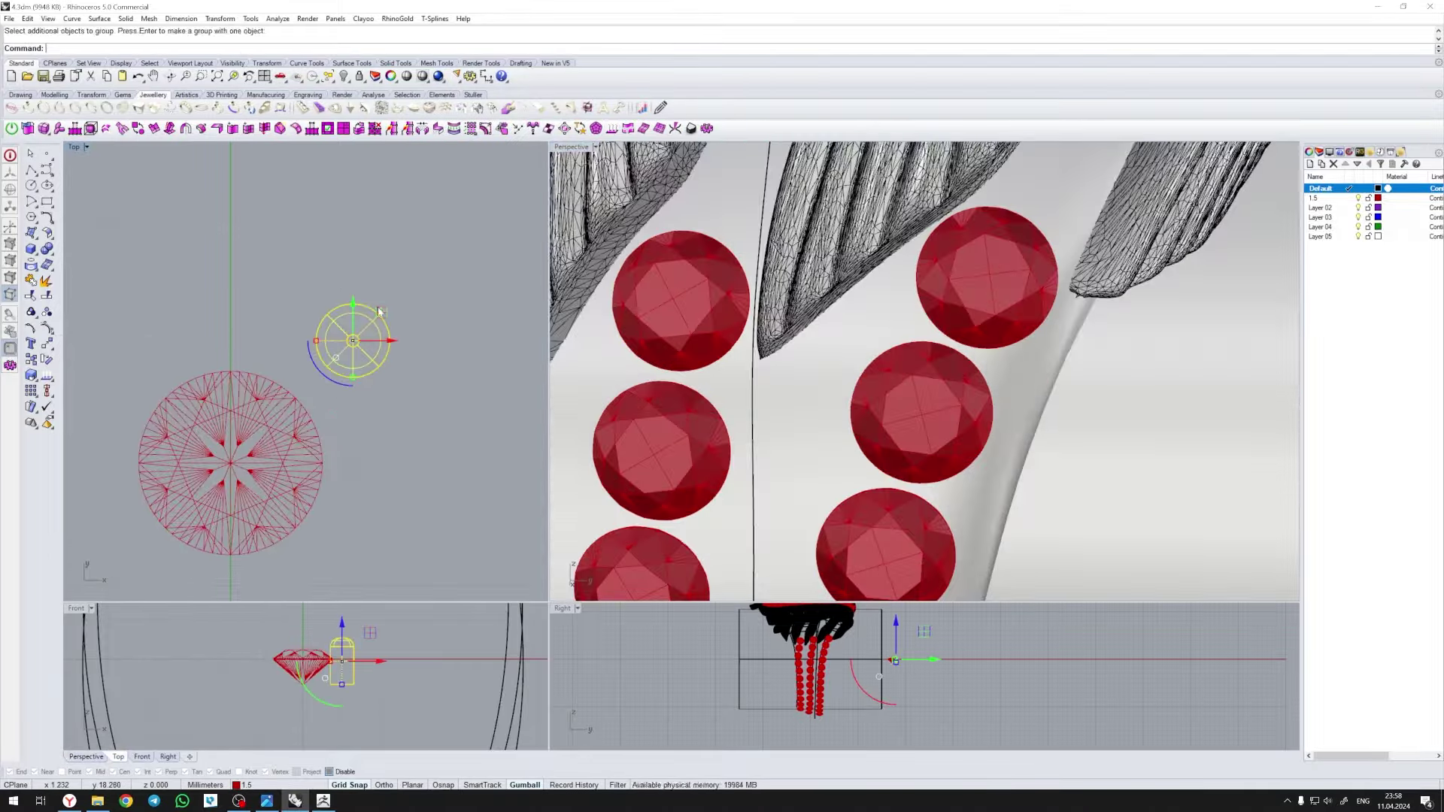
{"action": "key", "text": "Return"}
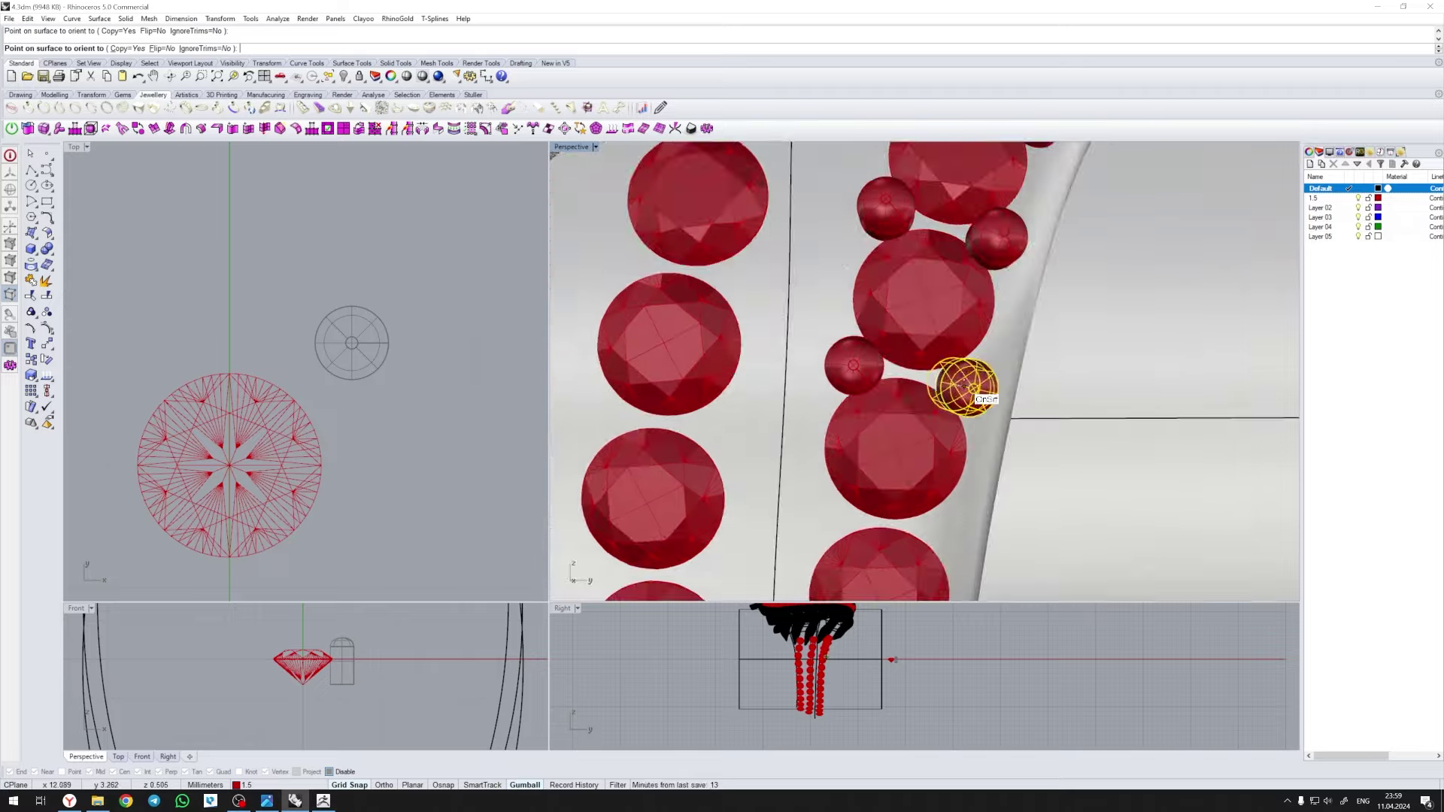
{"action": "mouse_move", "coordinate": [965, 387]}
{"action": "right_mouse_down"}
{"action": "mouse_move", "coordinate": [957, 396]}
{"action": "mouse_move", "coordinate": [866, 308]}
{"action": "mouse_move", "coordinate": [943, 332]}
{"action": "mouse_move", "coordinate": [823, 308]}
{"action": "right_mouse_up"}
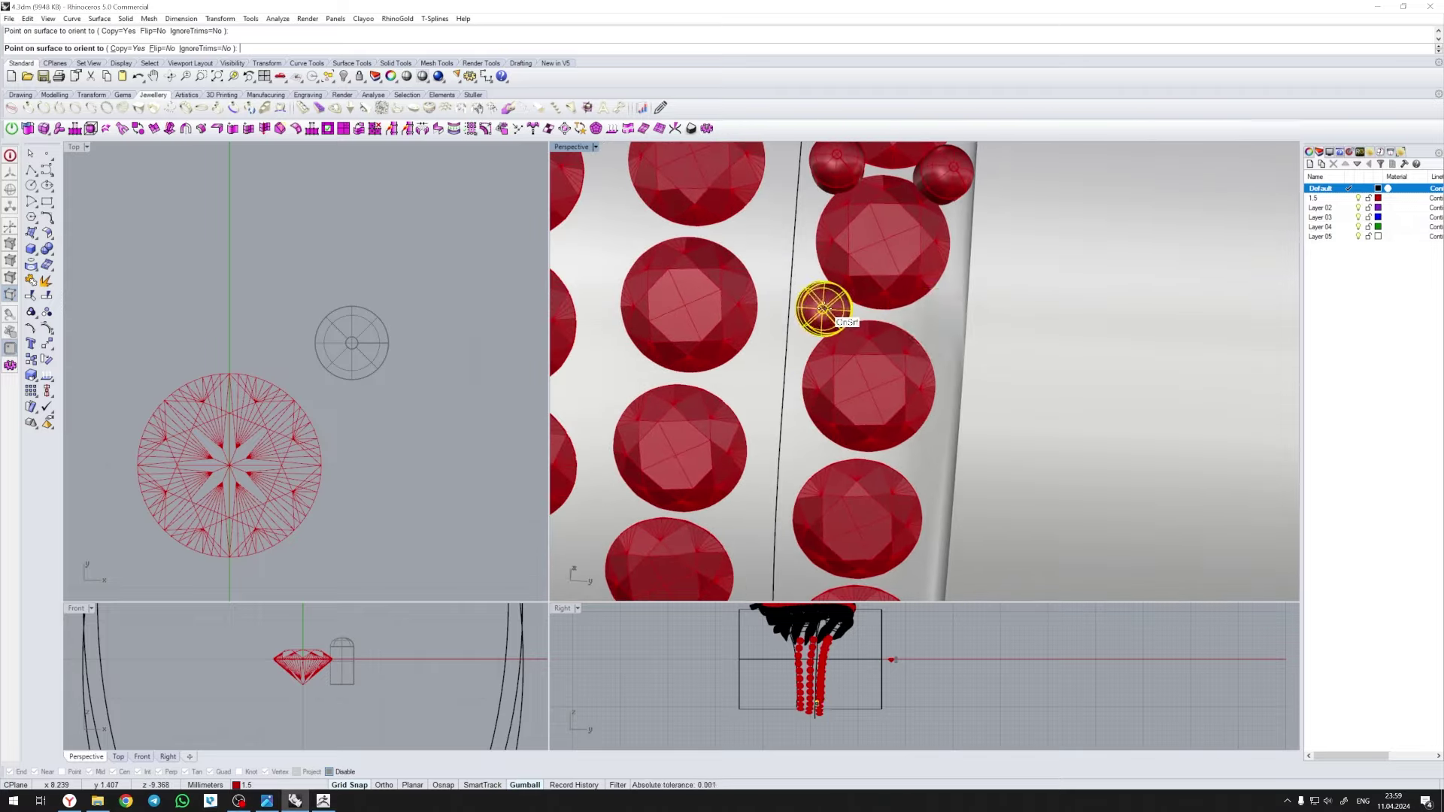
- Place a small prong bead on the band and nudge it into the gap between gems
{"action": "left_click", "coordinate": [340, 785]}
{"action": "key", "text": "Return"}
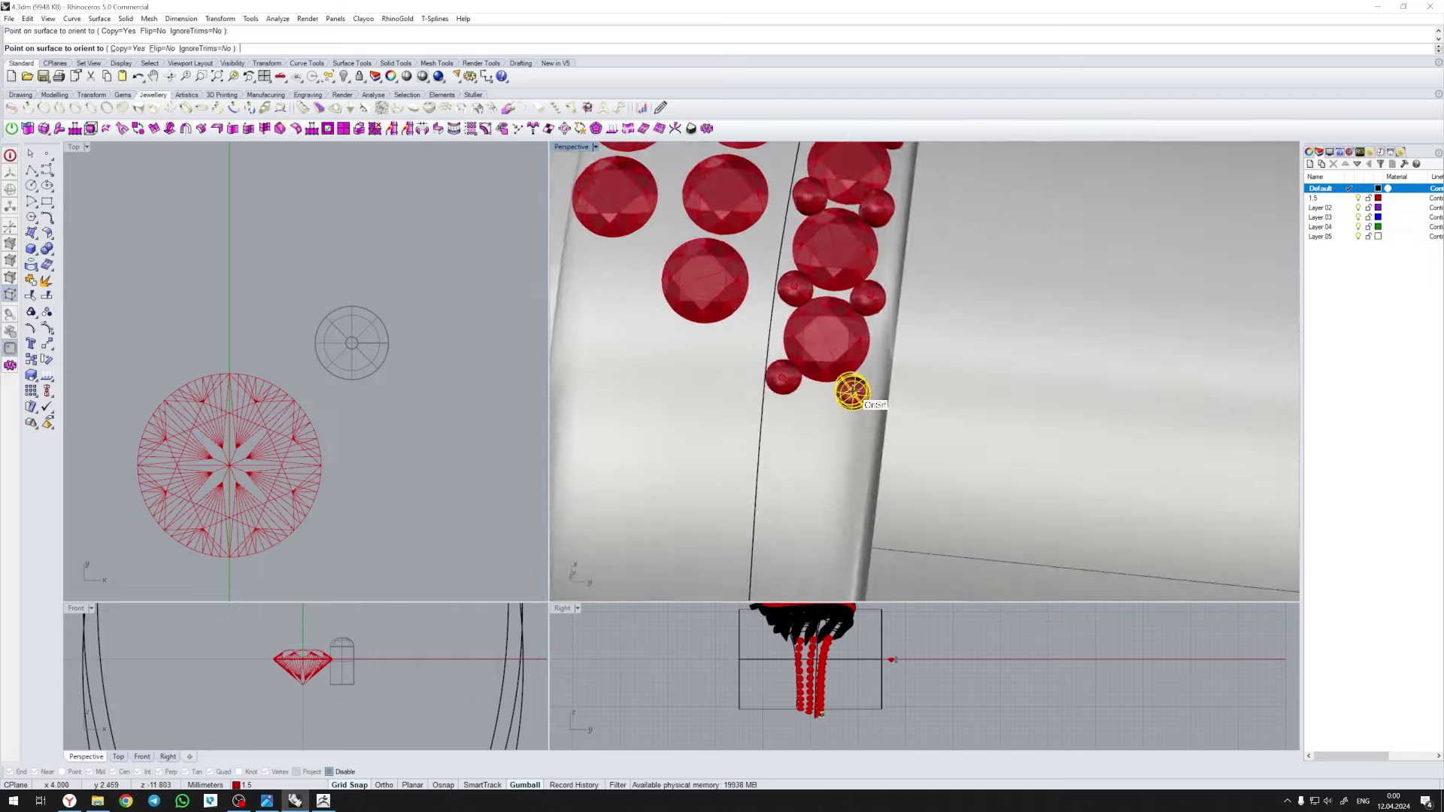
{"action": "right_click_drag", "start_coordinate": [852, 391], "coordinate": [785, 420]}
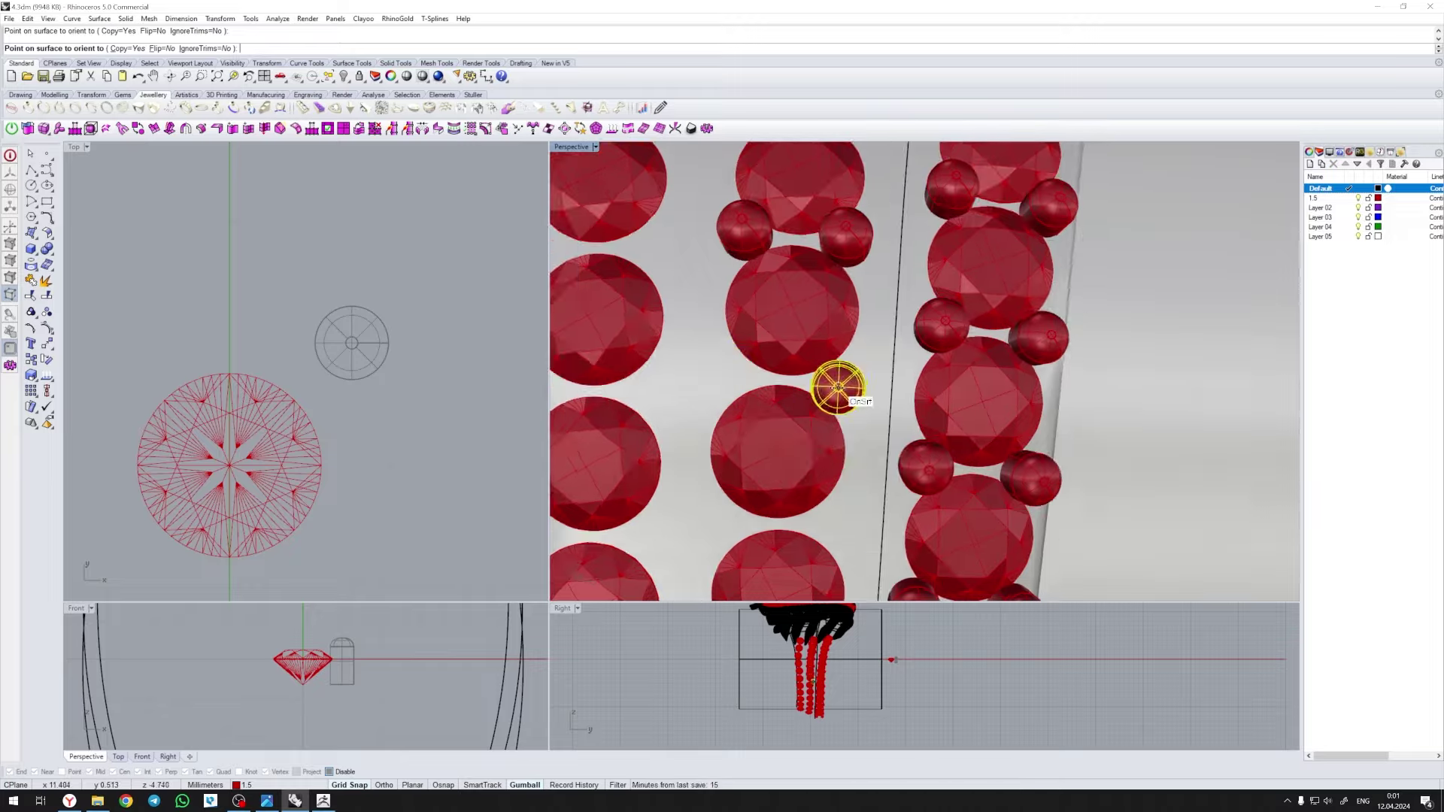
{"action": "mouse_move", "coordinate": [822, 388]}
{"action": "right_mouse_down"}
{"action": "mouse_move", "coordinate": [831, 413]}
{"action": "mouse_move", "coordinate": [832, 361]}
{"action": "mouse_move", "coordinate": [851, 438]}
{"action": "mouse_move", "coordinate": [784, 418]}
{"action": "right_mouse_up"}
{"action": "left_click", "coordinate": [784, 418]}
{"action": "scroll", "coordinate": [913, 371], "scroll_direction": "up", "scroll_amount": 3}
{"action": "scroll", "coordinate": [790, 345], "scroll_direction": "up", "scroll_amount": 2}
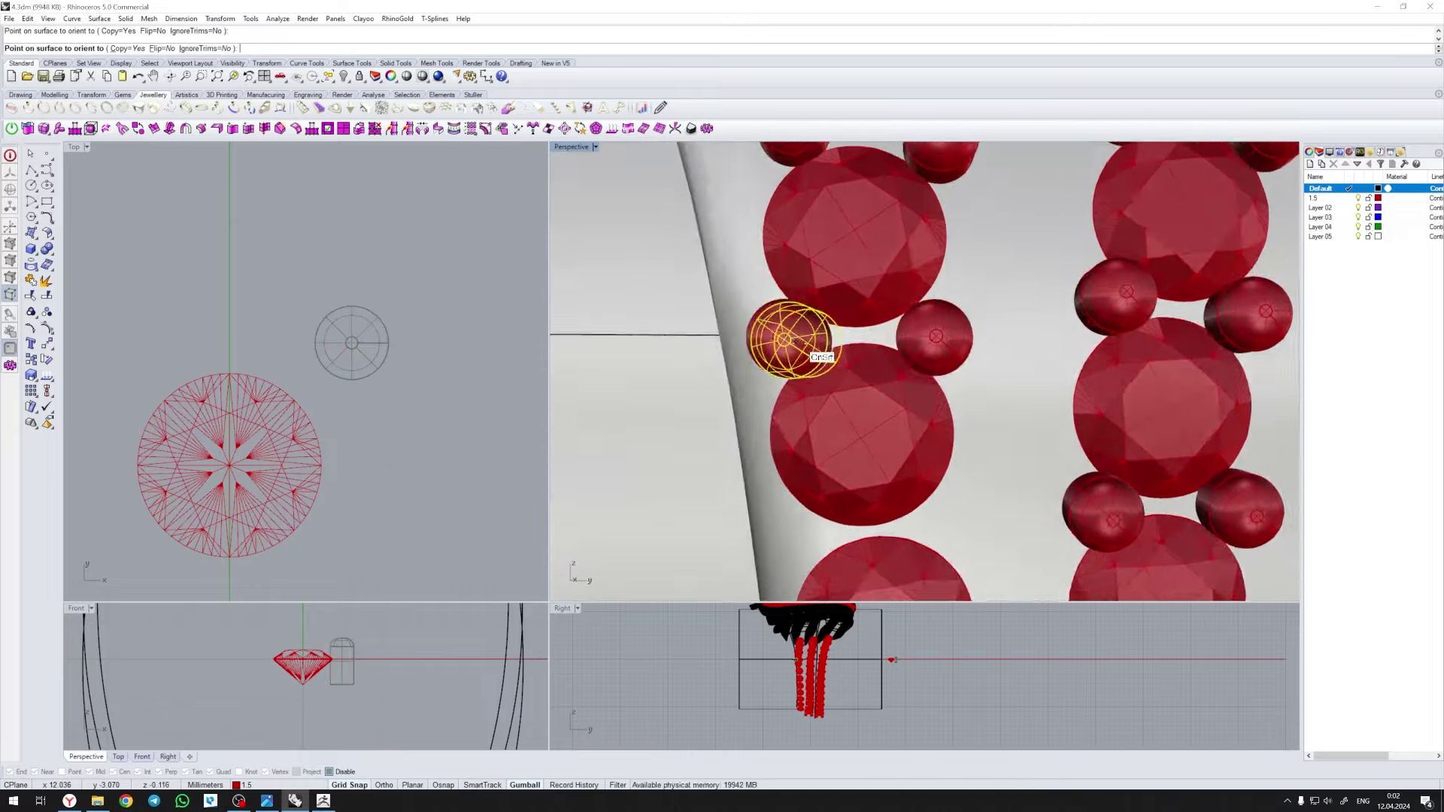
{"action": "left_click", "coordinate": [934, 376]}
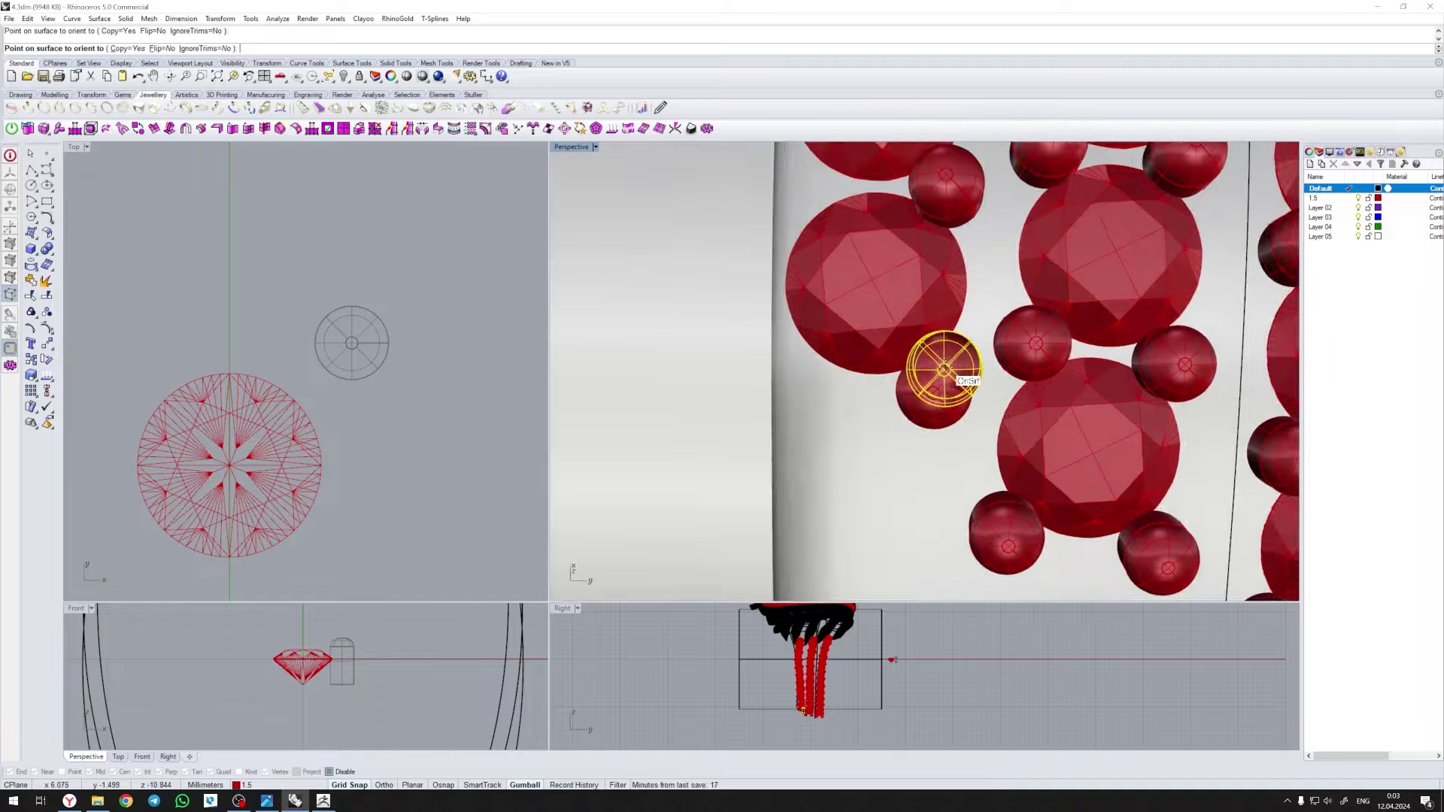
{"action": "scroll", "coordinate": [935, 376], "scroll_direction": "down", "scroll_amount": 3}
{"action": "scroll", "coordinate": [846, 414], "scroll_direction": "up", "scroll_amount": 3}
{"action": "mouse_move", "coordinate": [944, 400]}
{"action": "left_mouse_down"}
{"action": "mouse_move", "coordinate": [846, 414]}
{"action": "mouse_move", "coordinate": [916, 403]}
{"action": "left_mouse_up"}
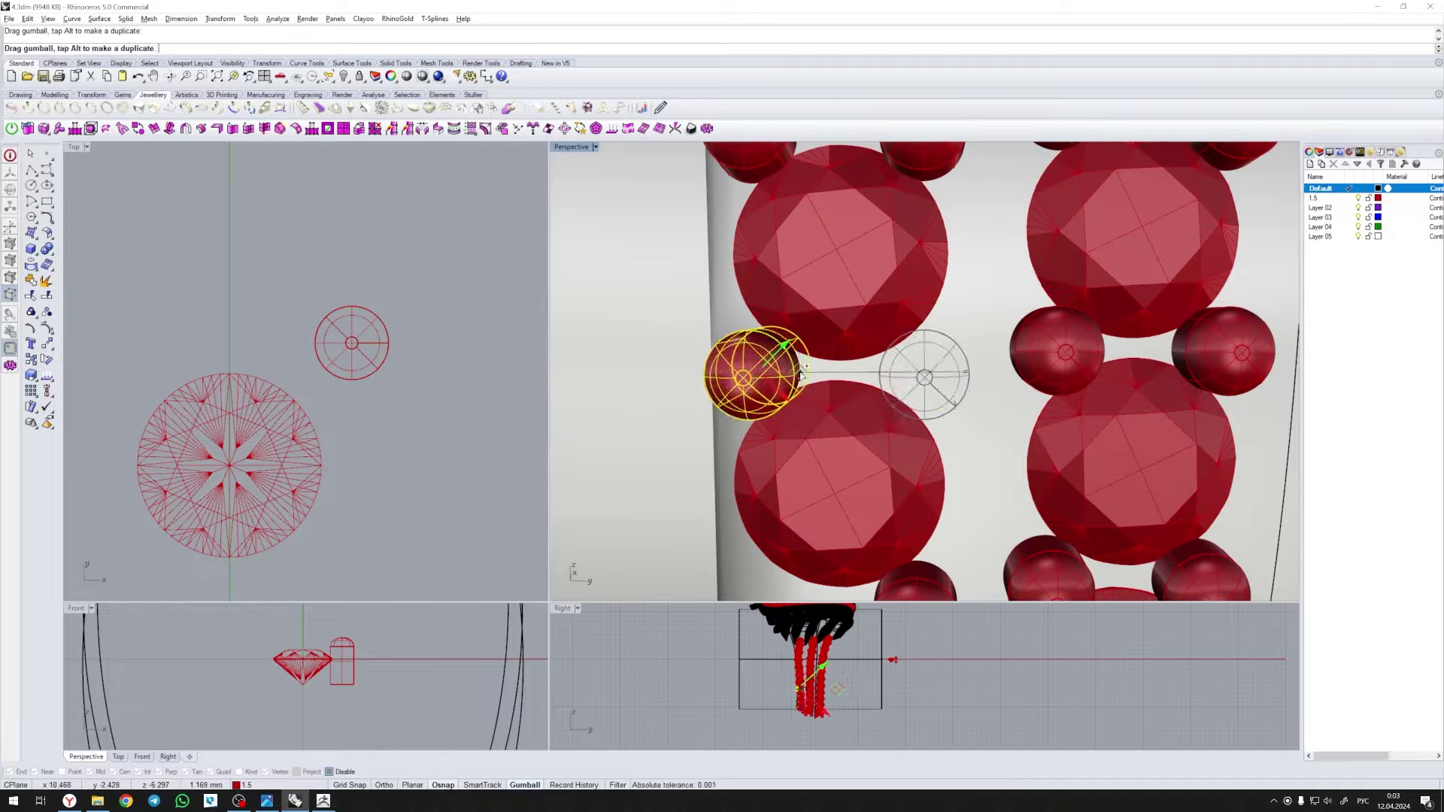
{"action": "scroll", "coordinate": [963, 337], "scroll_direction": "down", "scroll_amount": 3}
{"action": "scroll", "coordinate": [905, 423], "scroll_direction": "up", "scroll_amount": 6}
{"action": "scroll", "coordinate": [905, 423], "scroll_direction": "down", "scroll_amount": 3}
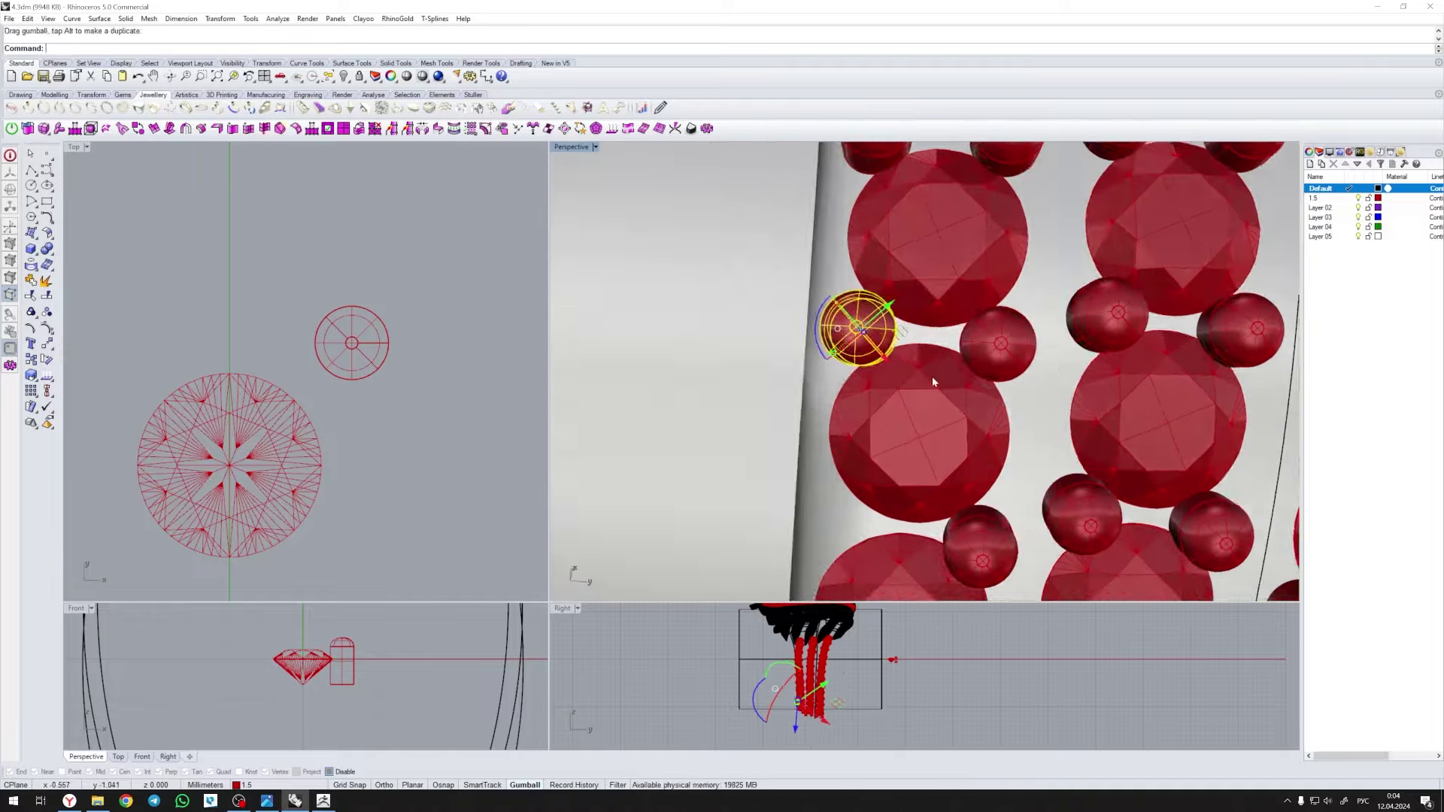
{"action": "scroll", "coordinate": [931, 376], "scroll_direction": "down", "scroll_amount": 2}
{"action": "scroll", "coordinate": [943, 466], "scroll_direction": "down", "scroll_amount": 3}
- Orient another bead prong onto the band surface between the gem rows
{"action": "right_click", "coordinate": [943, 466]}
{"action": "left_click", "coordinate": [487, 348]}
{"action": "scroll", "coordinate": [893, 323], "scroll_direction": "up", "scroll_amount": 3}
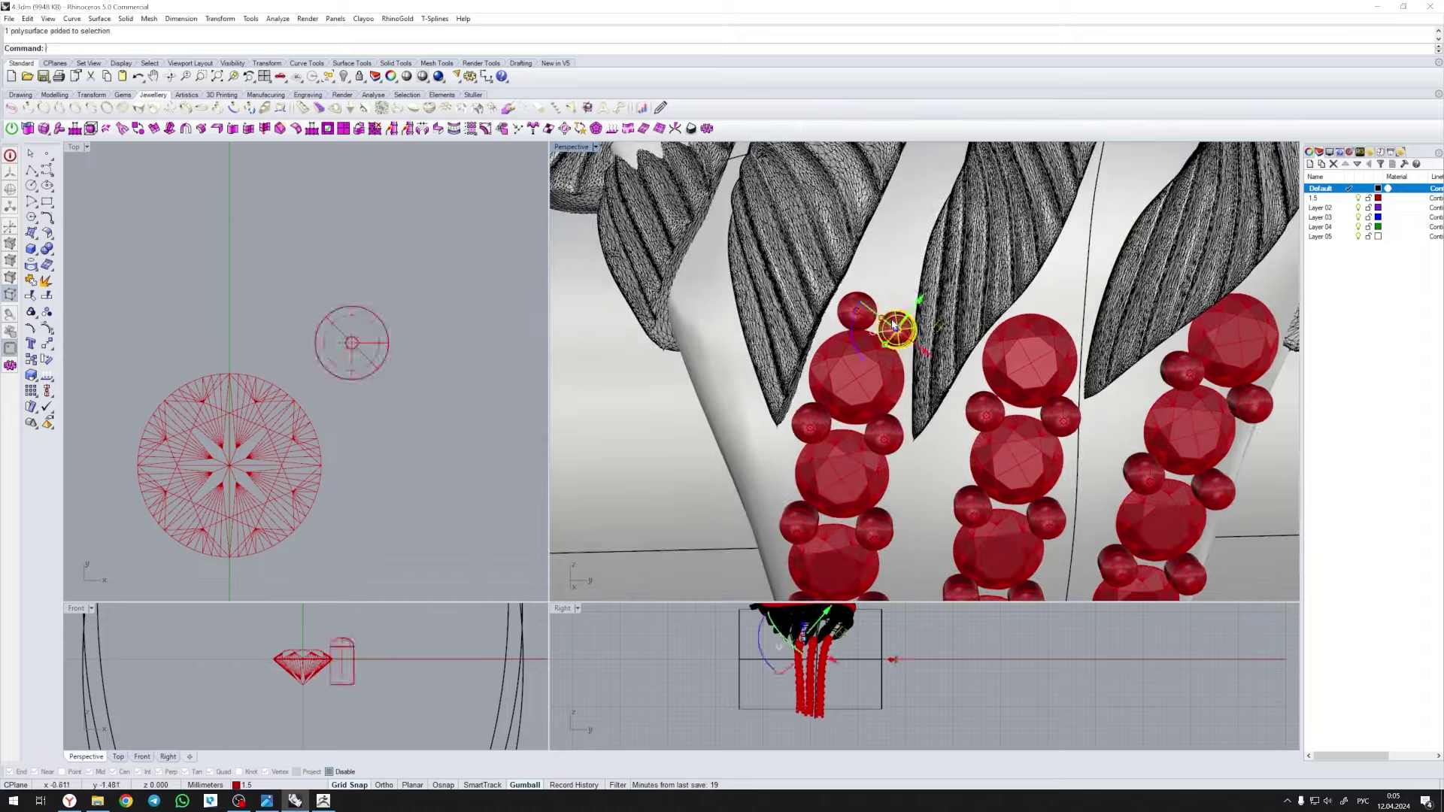
{"action": "scroll", "coordinate": [893, 323], "scroll_direction": "down", "scroll_amount": 3}
{"action": "scroll", "coordinate": [889, 329], "scroll_direction": "up", "scroll_amount": 4}
{"action": "scroll", "coordinate": [889, 329], "scroll_direction": "down", "scroll_amount": 3}
{"action": "key", "text": "Return"}
{"action": "key", "text": "Return"}
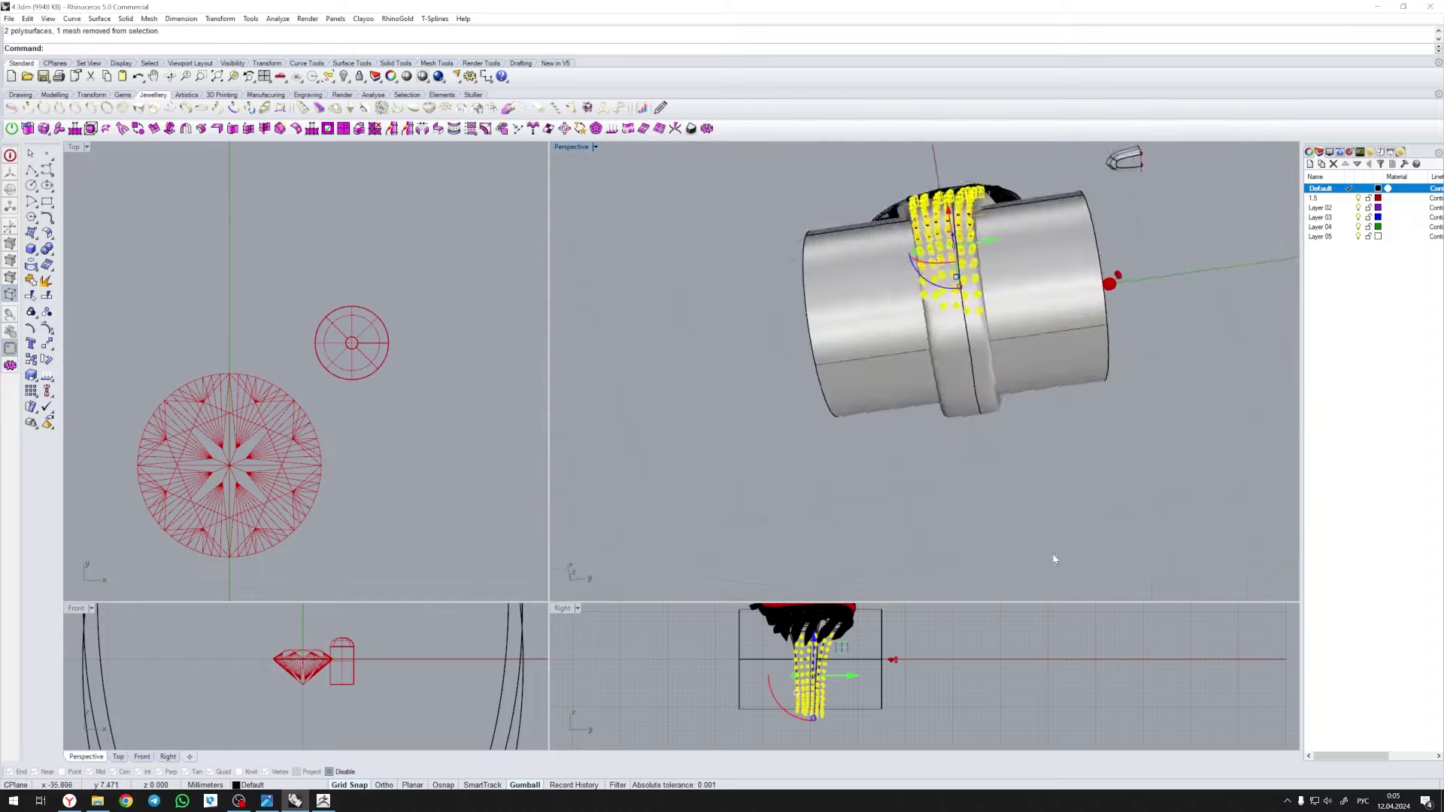
{"action": "type", "text": "5"}
- Save the model as 5.3dm and export the selected prongs as prong4.obj
{"action": "key", "text": "Return"}
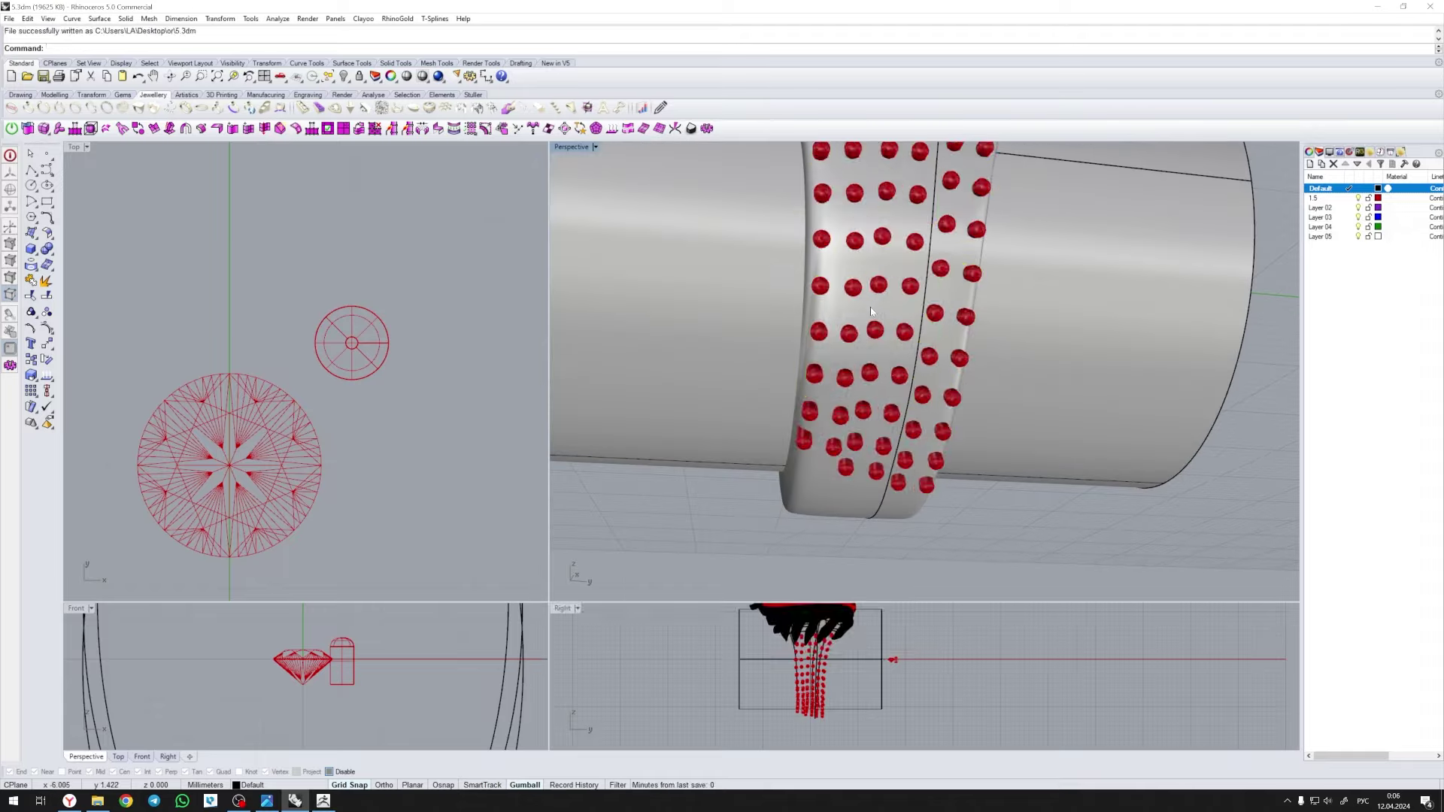
{"action": "left_click", "coordinate": [9, 18]}
{"action": "left_click", "coordinate": [65, 161]}
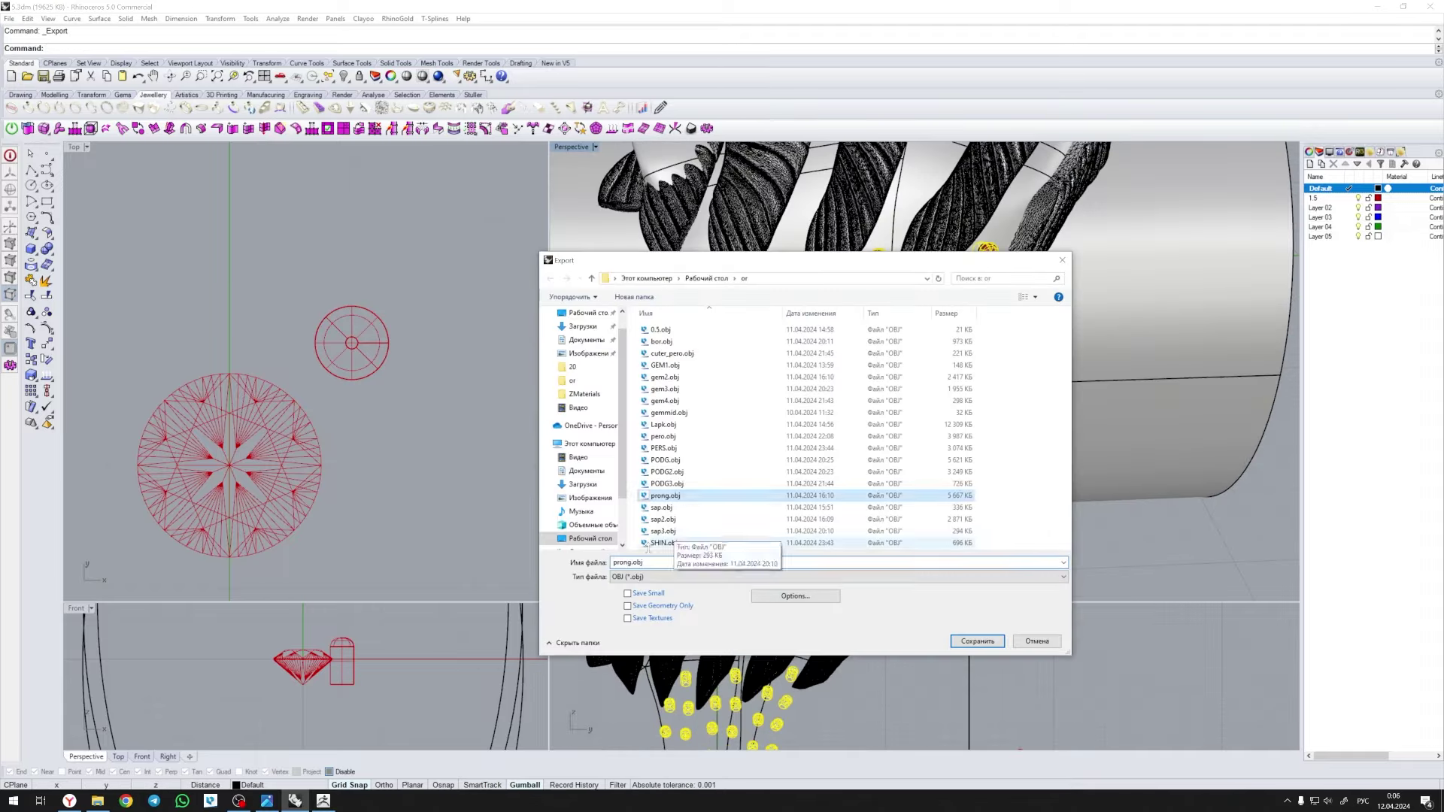
{"action": "left_click", "coordinate": [987, 645]}
- Export the gems as gem5.obj and the cutters as CUTER_SHIN.obj
{"action": "left_click", "coordinate": [9, 18]}
{"action": "left_click", "coordinate": [65, 161]}
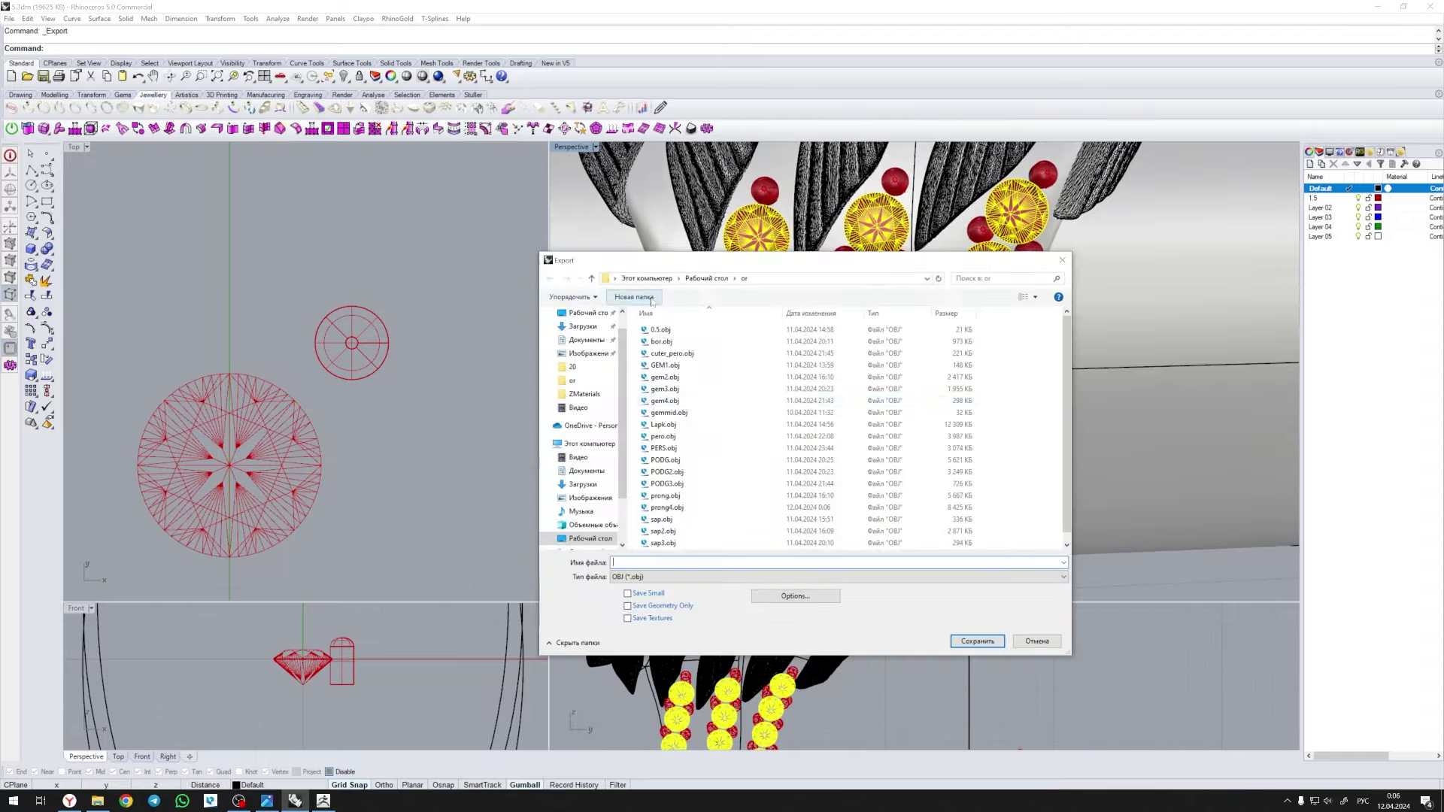
{"action": "type", "text": "gem.obj"}
{"action": "key", "text": "Return"}
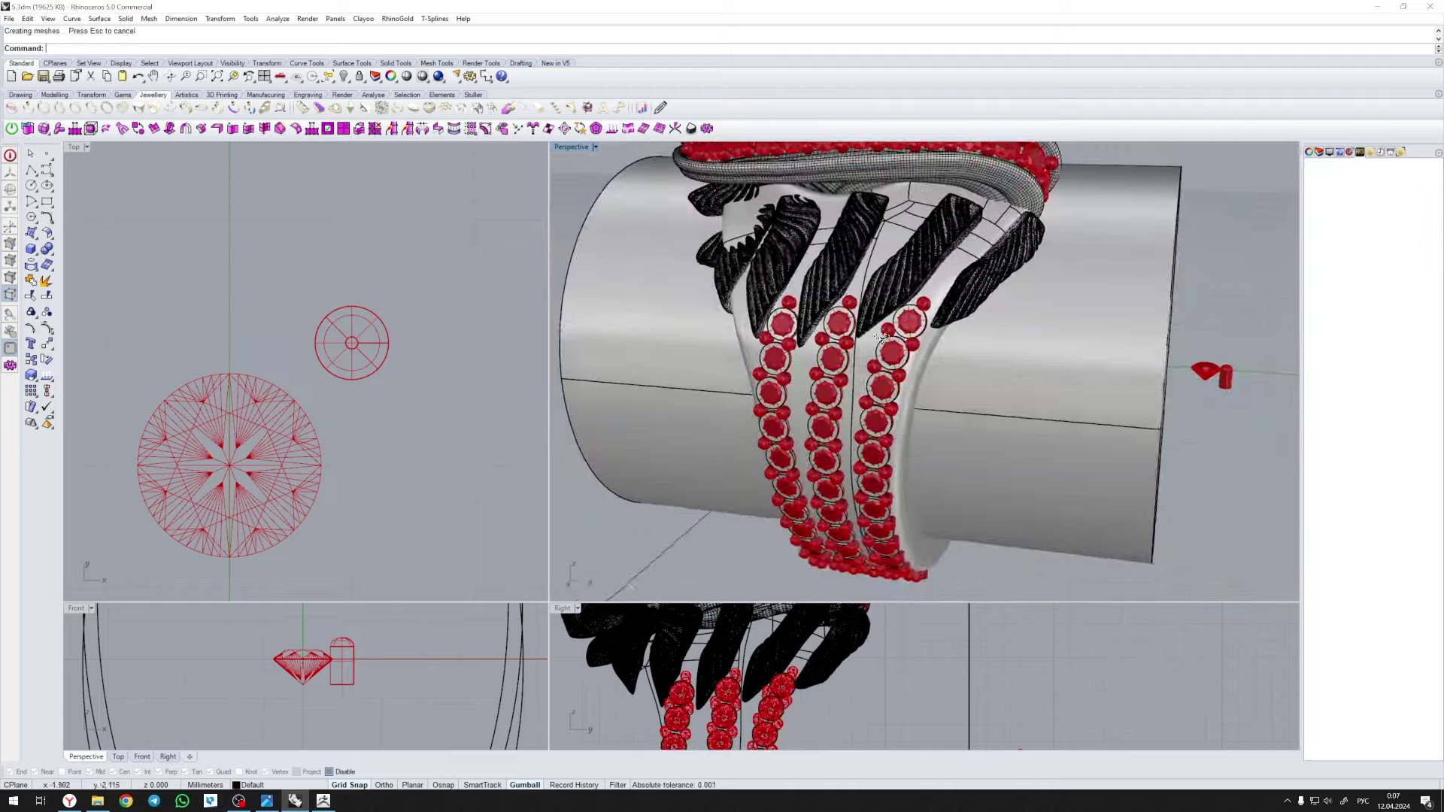
{"action": "key", "text": "Return"}
{"action": "type", "text": "CUTER_SHIN"}
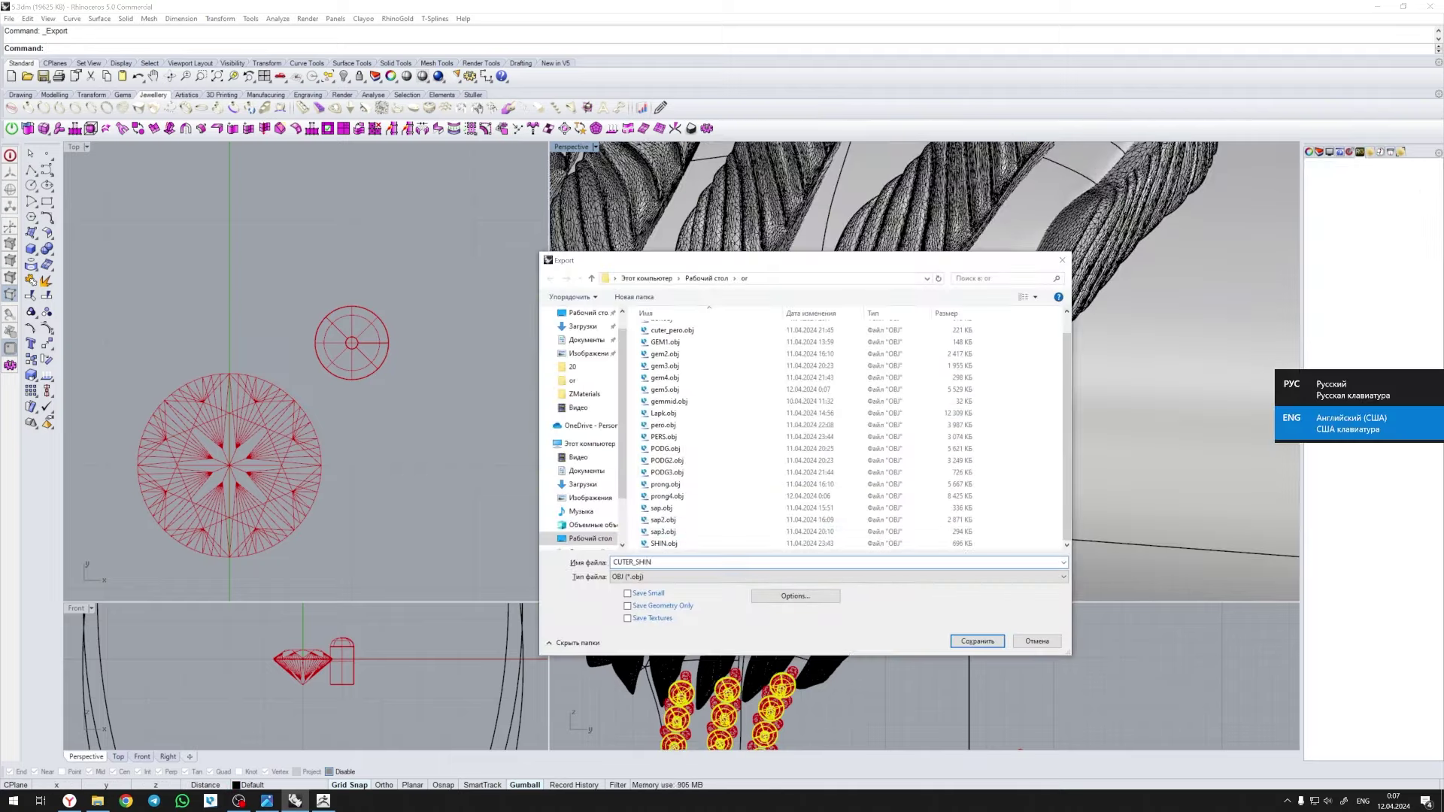
{"action": "key", "text": "Return"}
{"action": "key", "text": "Return"}
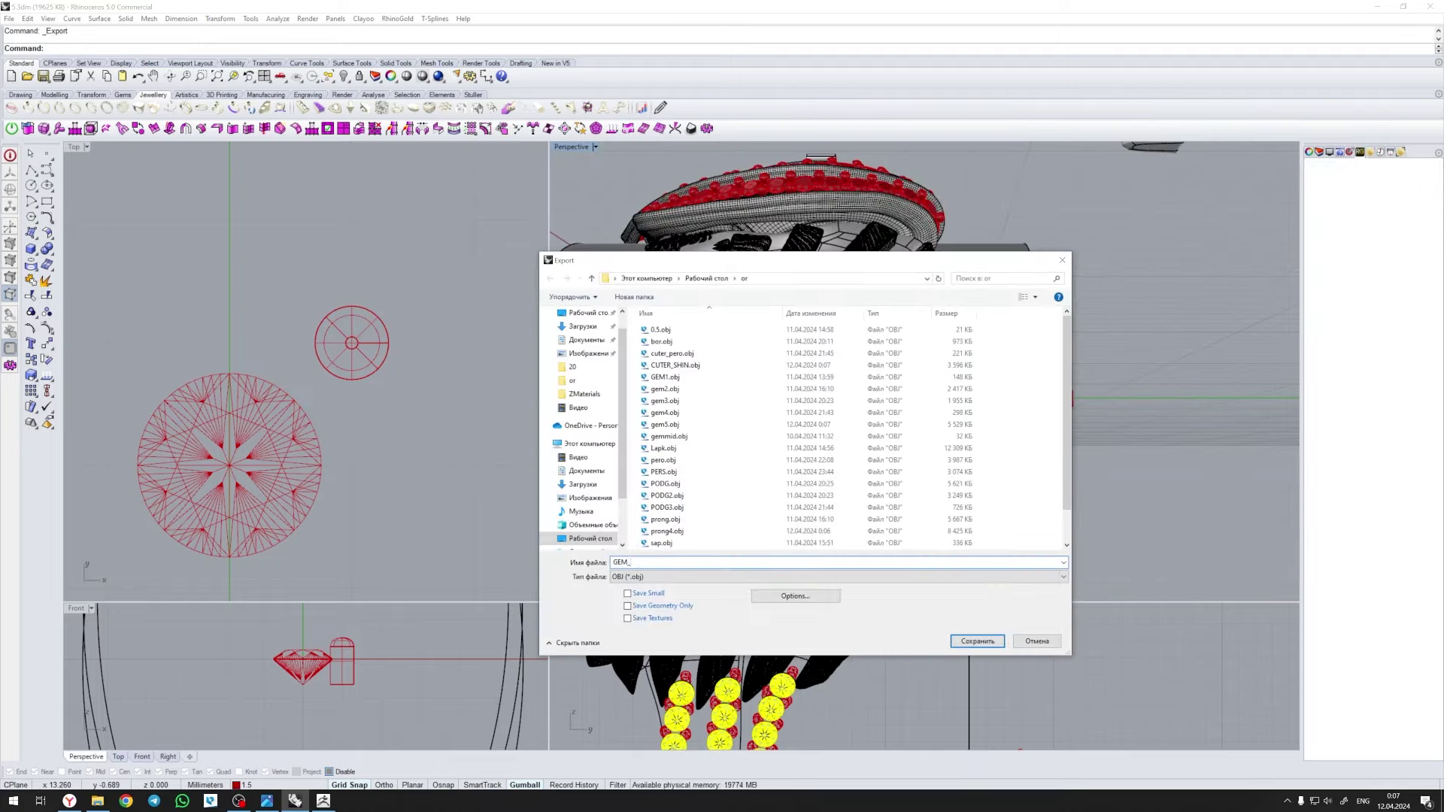
{"action": "key", "text": "Return"}
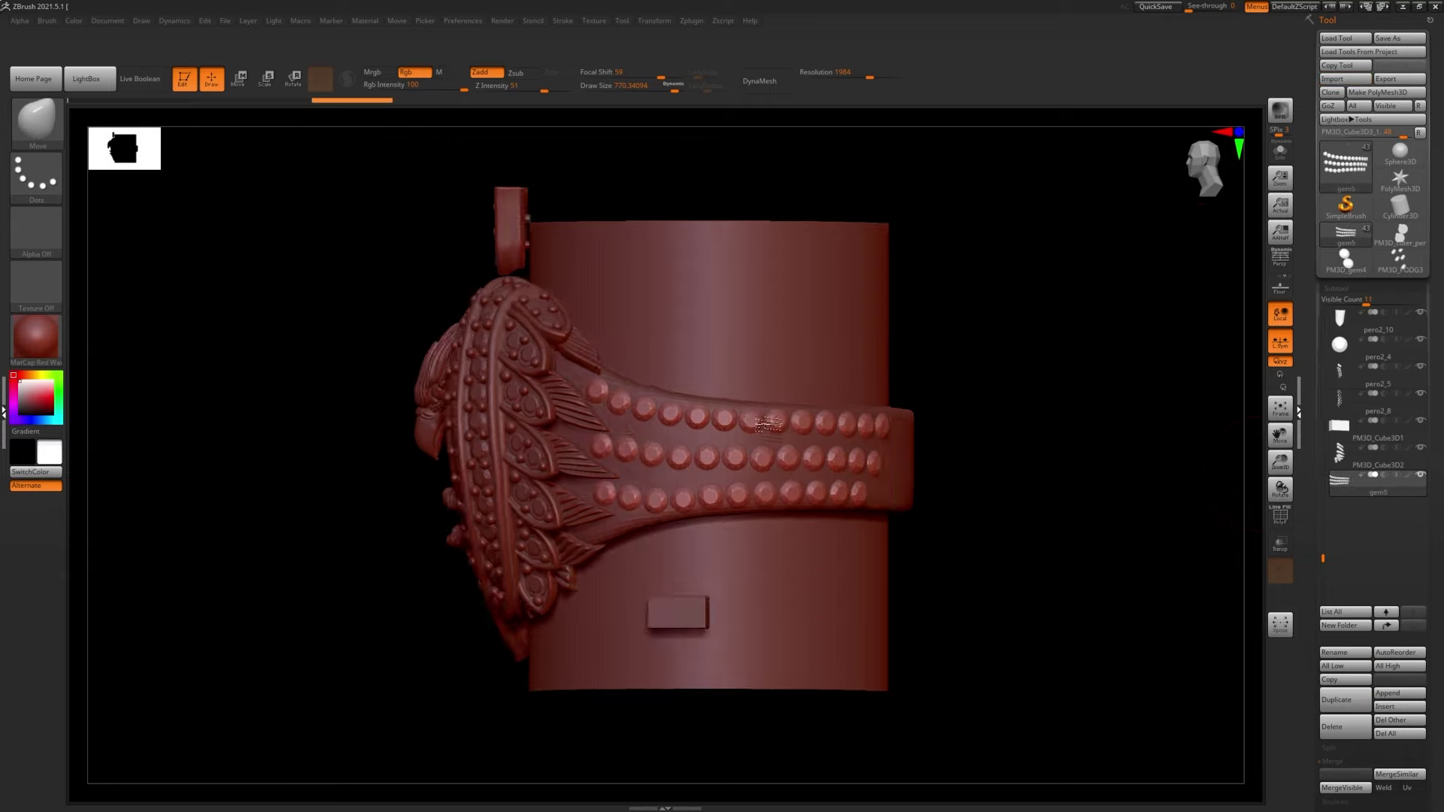
- Import CUTER_SHIN.obj and the prong mesh as subtools and inspect them on the band
{"action": "left_click", "coordinate": [1345, 78]}
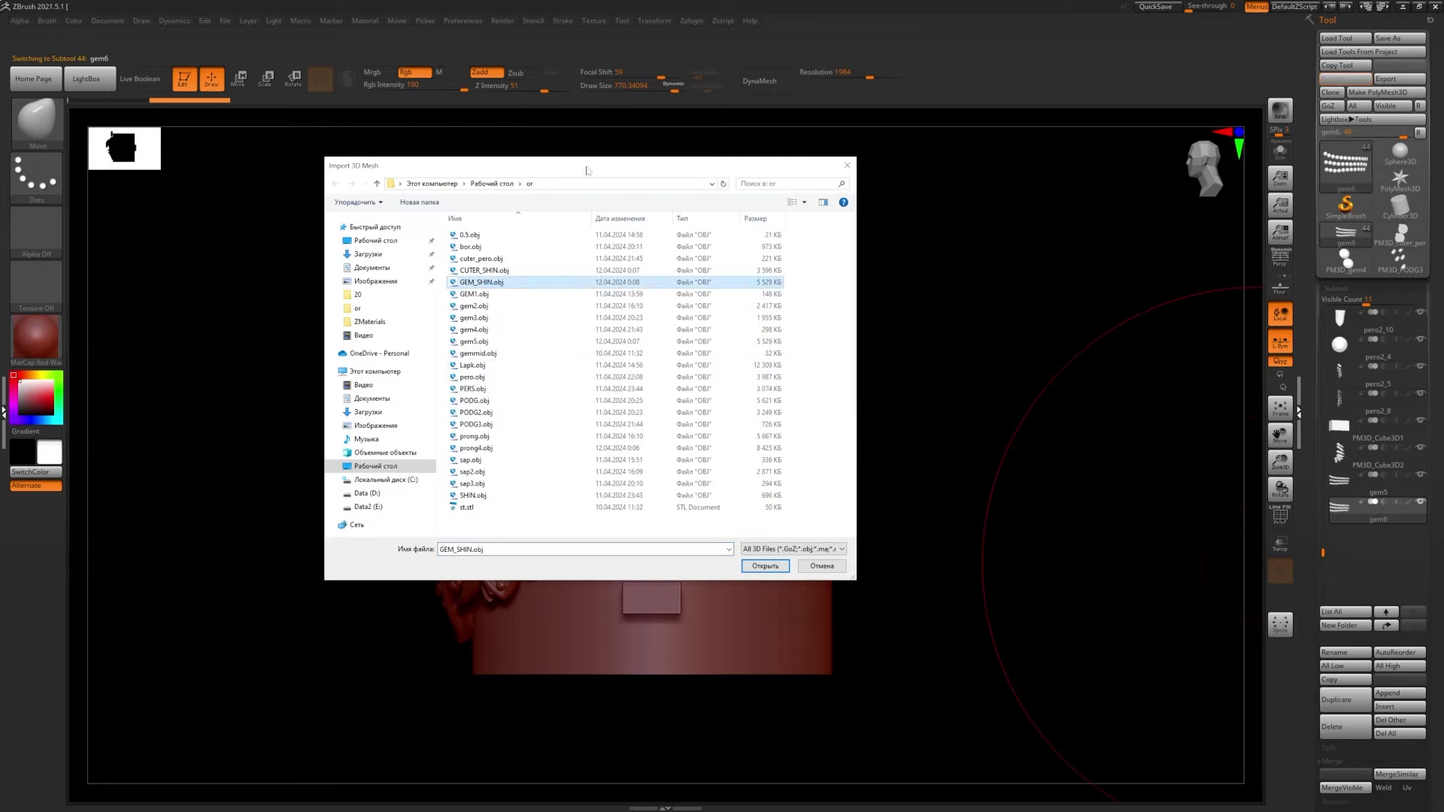
{"action": "key", "text": "Return"}
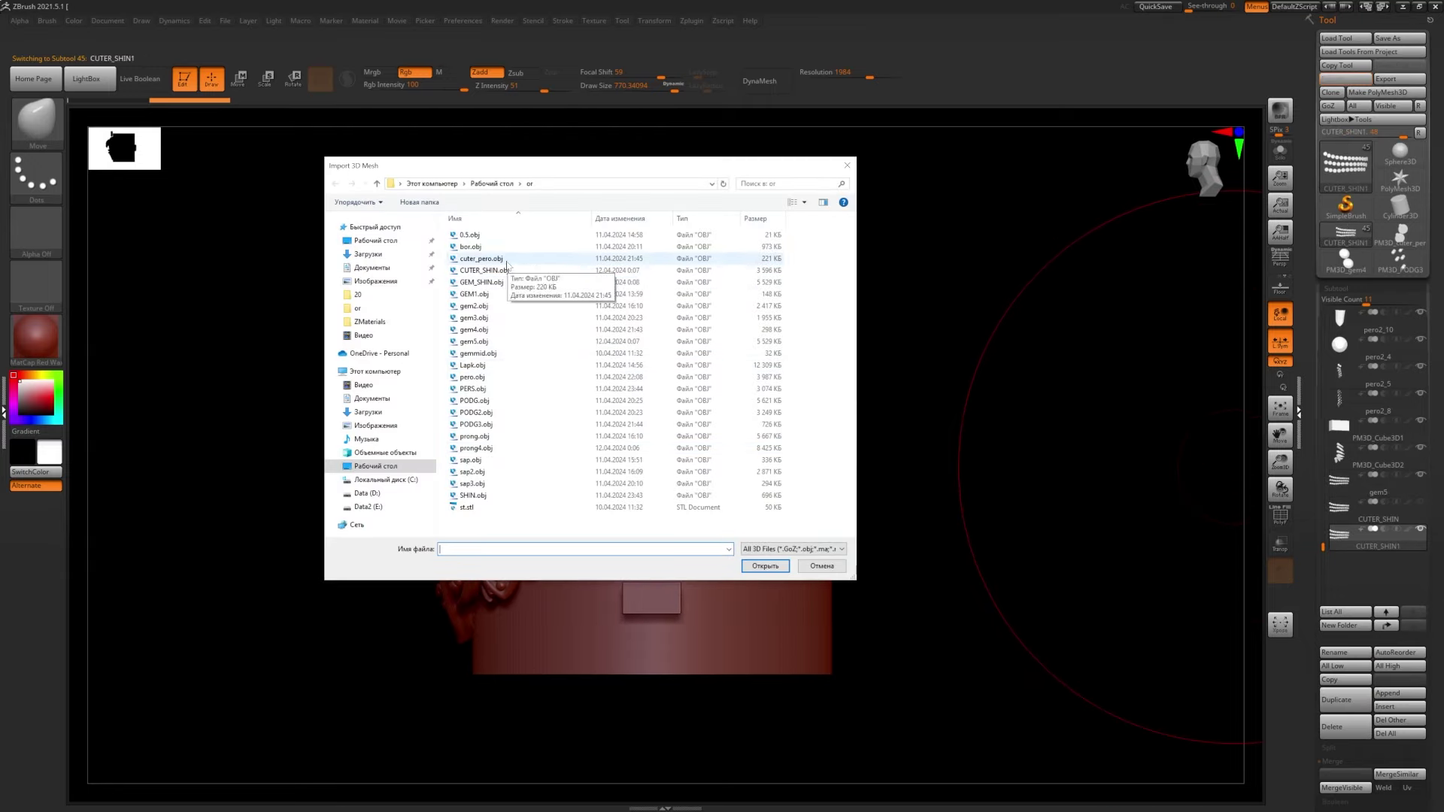
{"action": "double_click", "coordinate": [476, 448]}
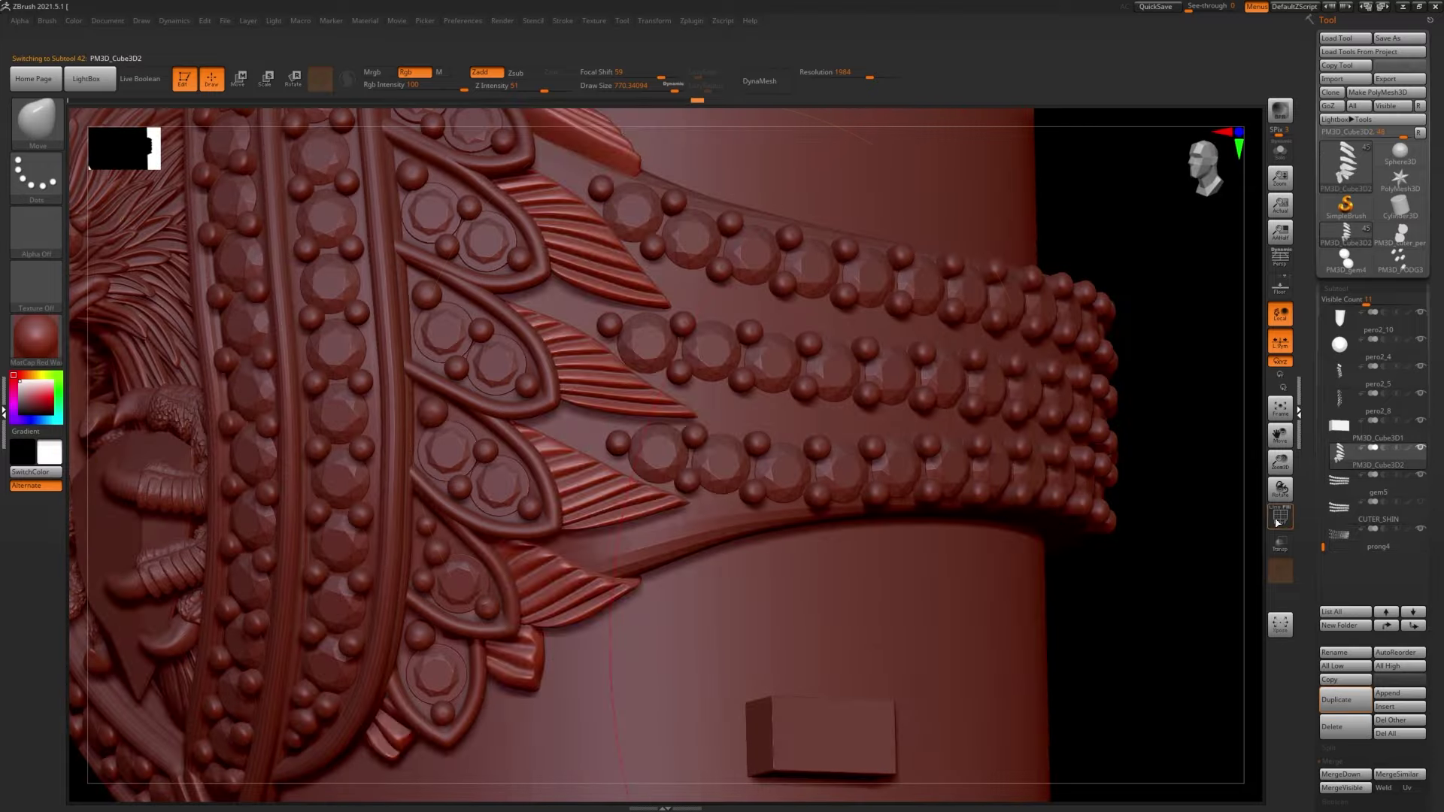
{"action": "key", "text": "f"}
{"action": "left_click_drag", "start_coordinate": [940, 451], "coordinate": [756, 361]}
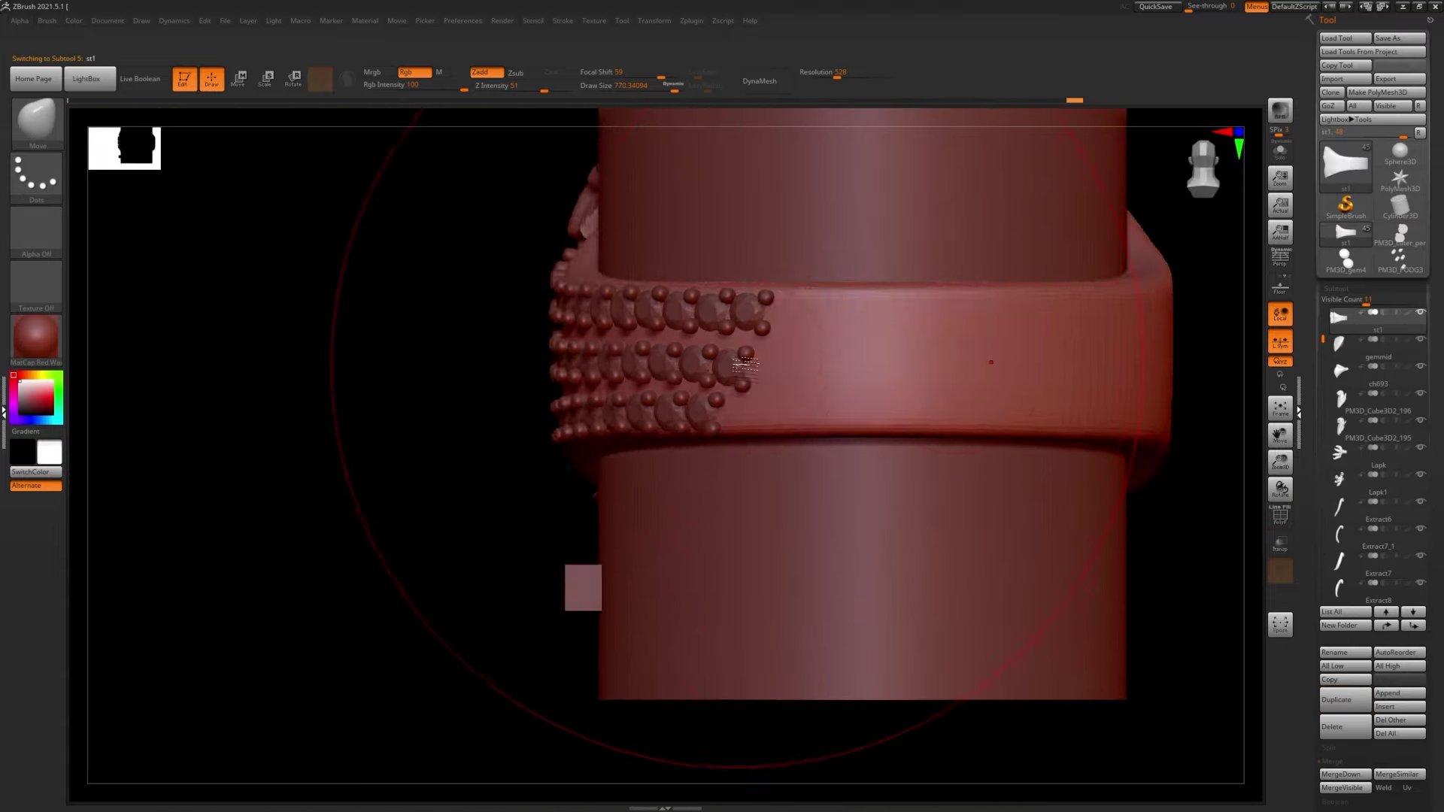
{"action": "key", "text": "s"}
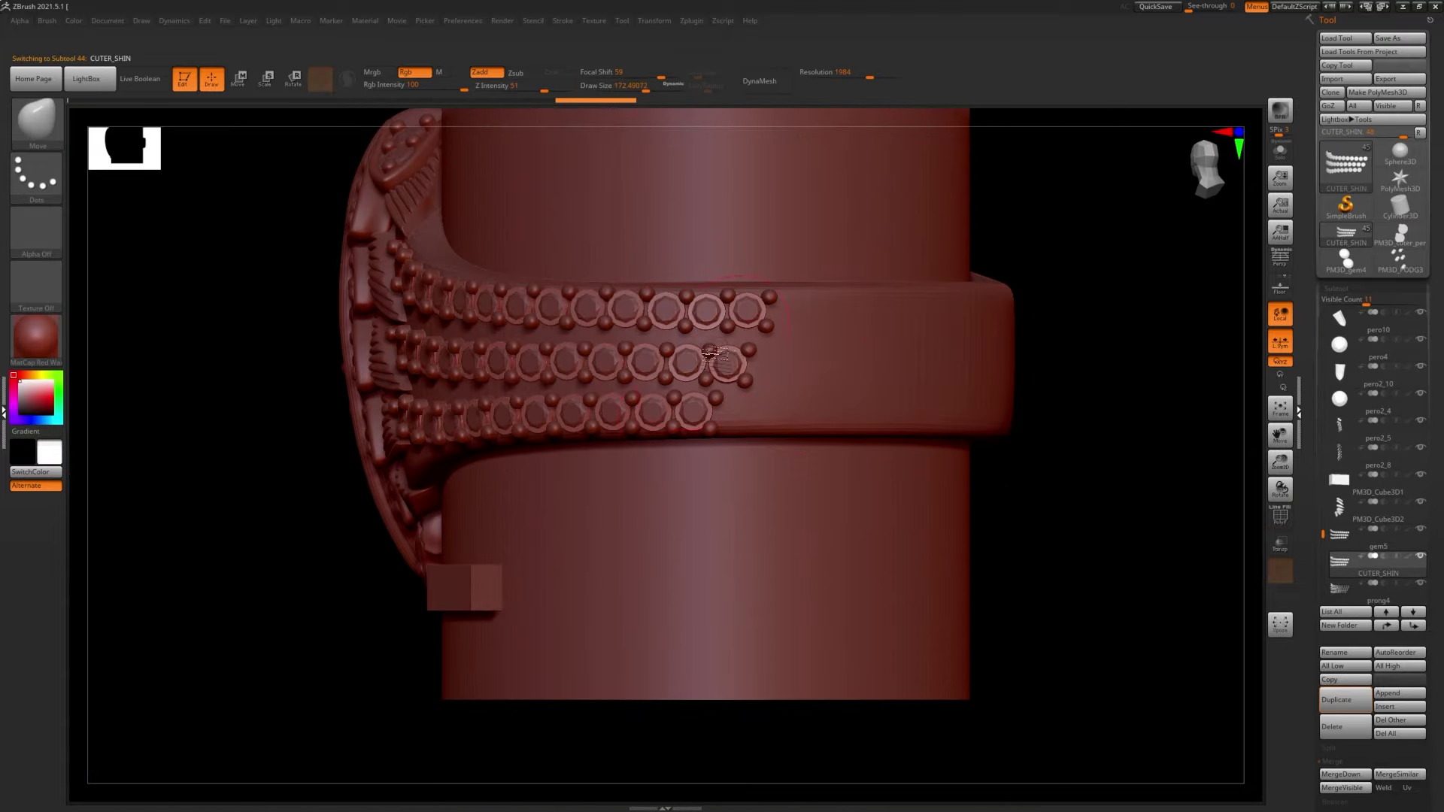
{"action": "key", "text": "f"}
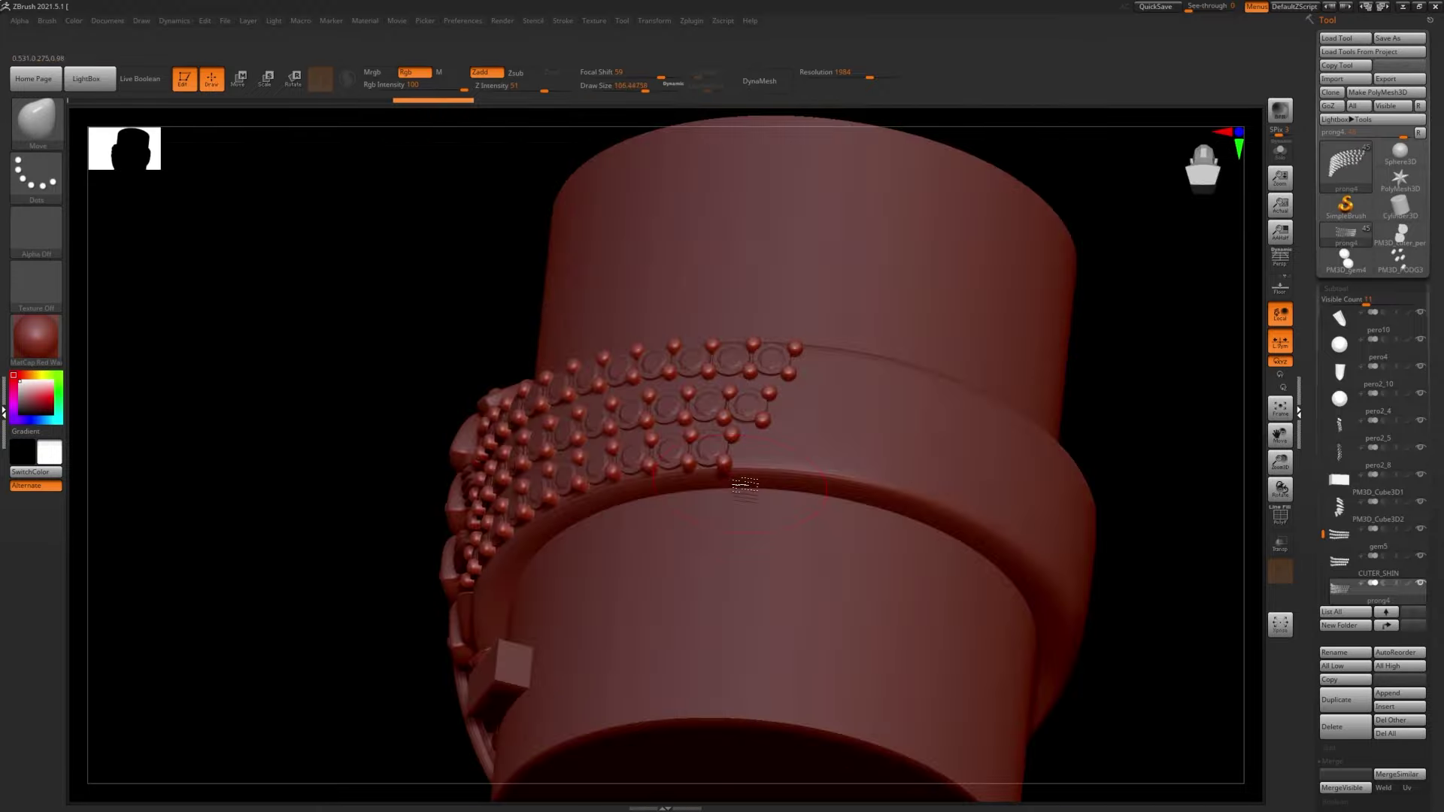
{"action": "key", "text": "f"}
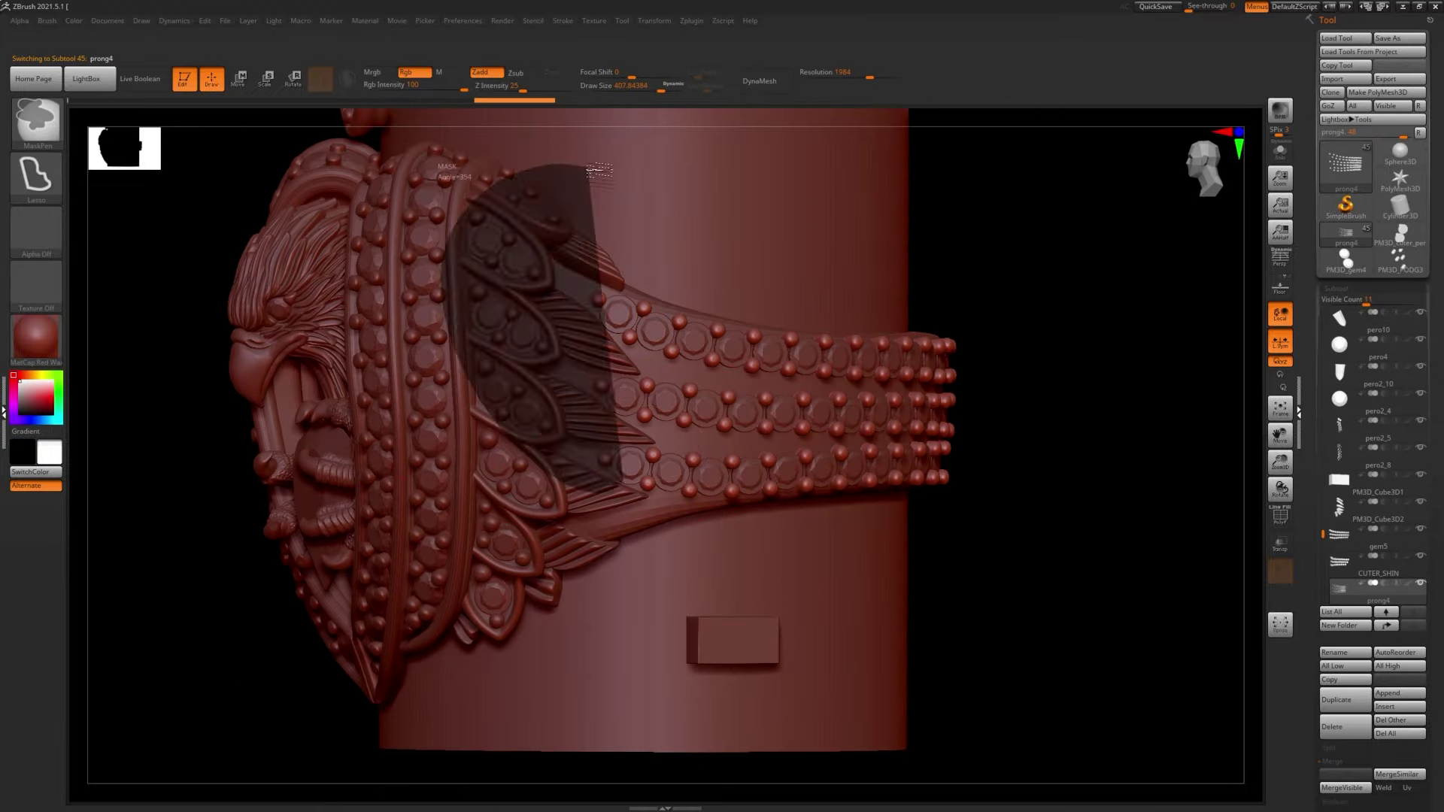
- Split the prong mesh into separate pieces with Split To Parts
{"action": "left_click_drag", "start_coordinate": [1434, 704], "coordinate": [1433, 591]}
{"action": "left_click", "coordinate": [1345, 674]}
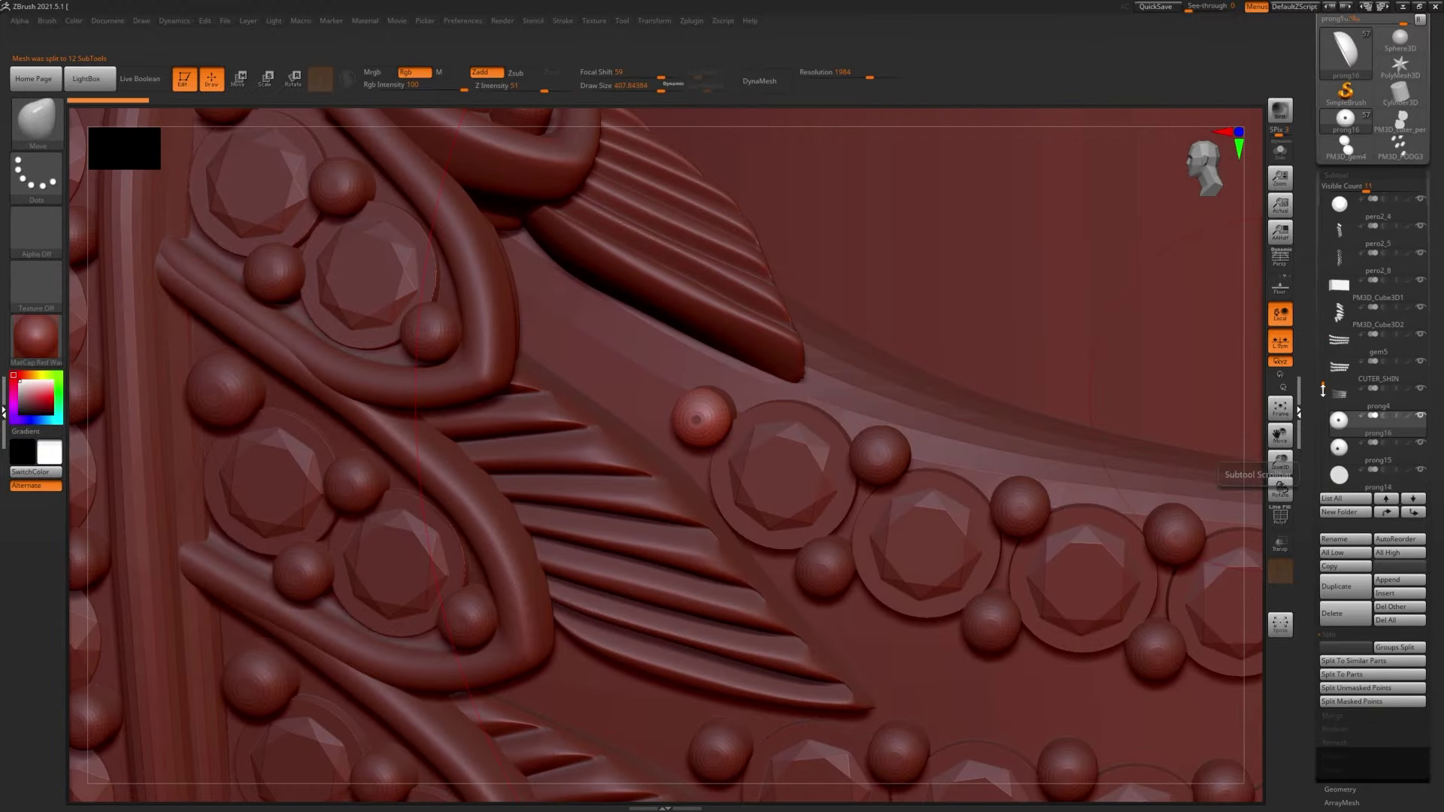
{"action": "left_click", "coordinate": [1343, 664]}
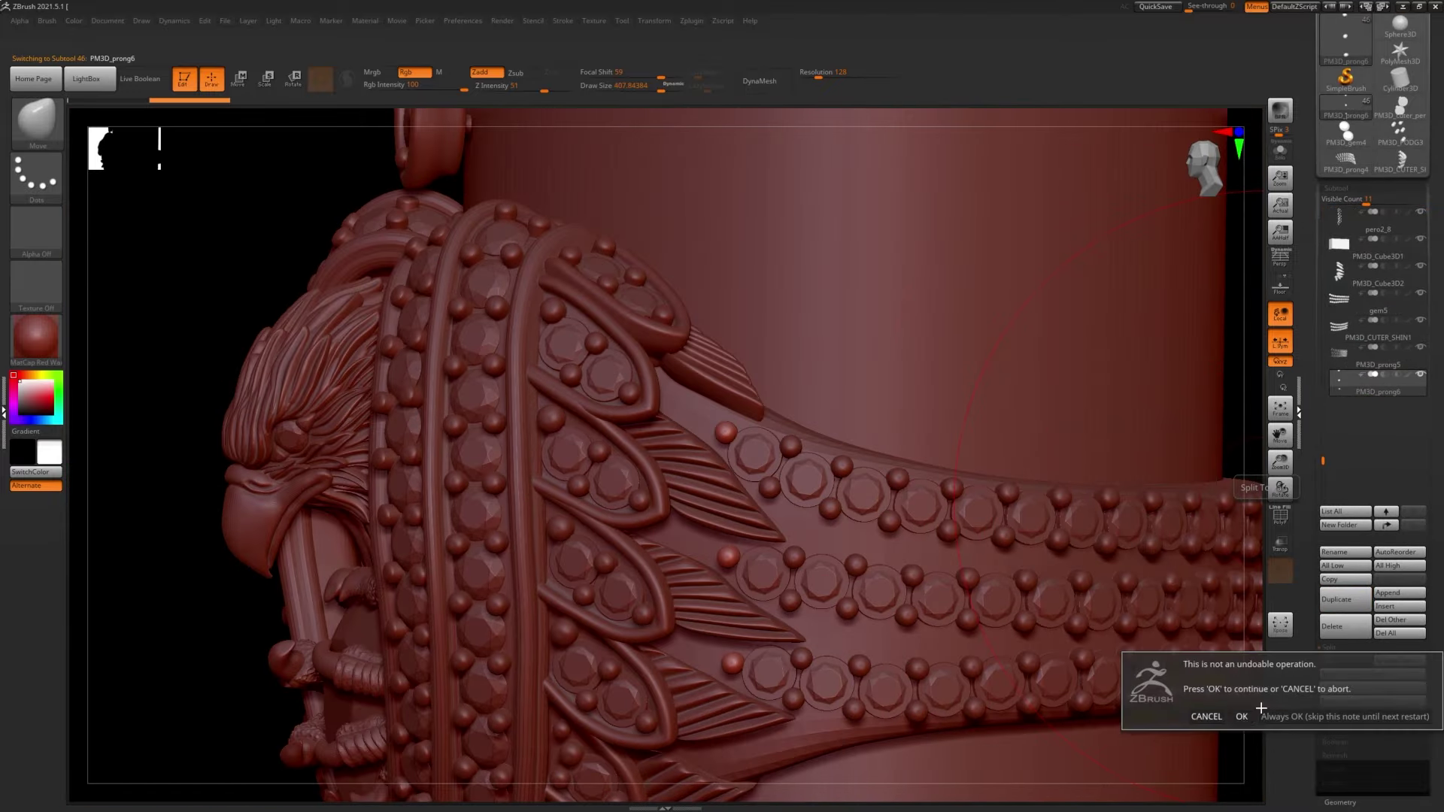
{"action": "left_click", "coordinate": [1242, 715]}
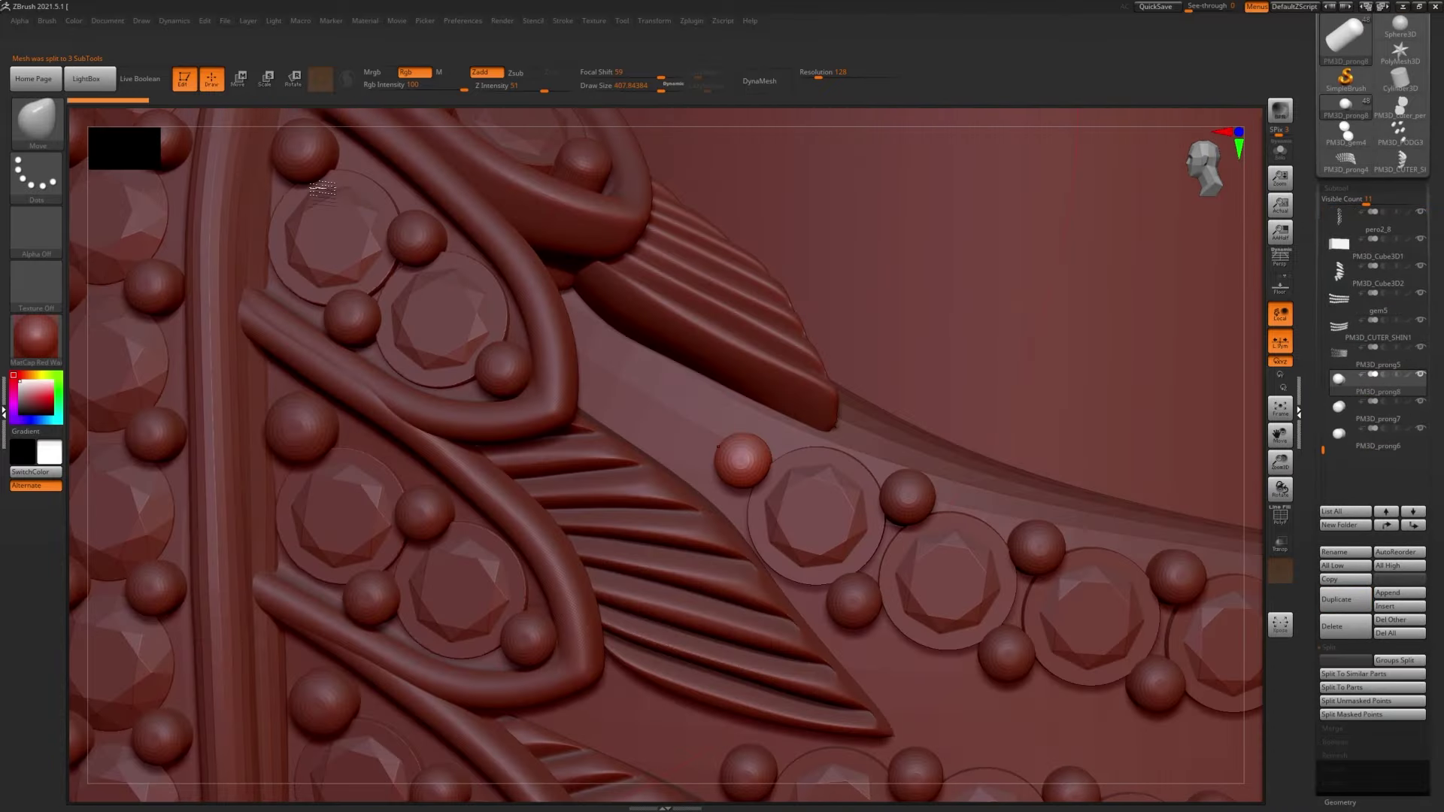
- Copy, move and scale beads into the gaps, then merge them down into prong5
{"action": "left_click_drag", "start_coordinate": [763, 466], "coordinate": [901, 452]}
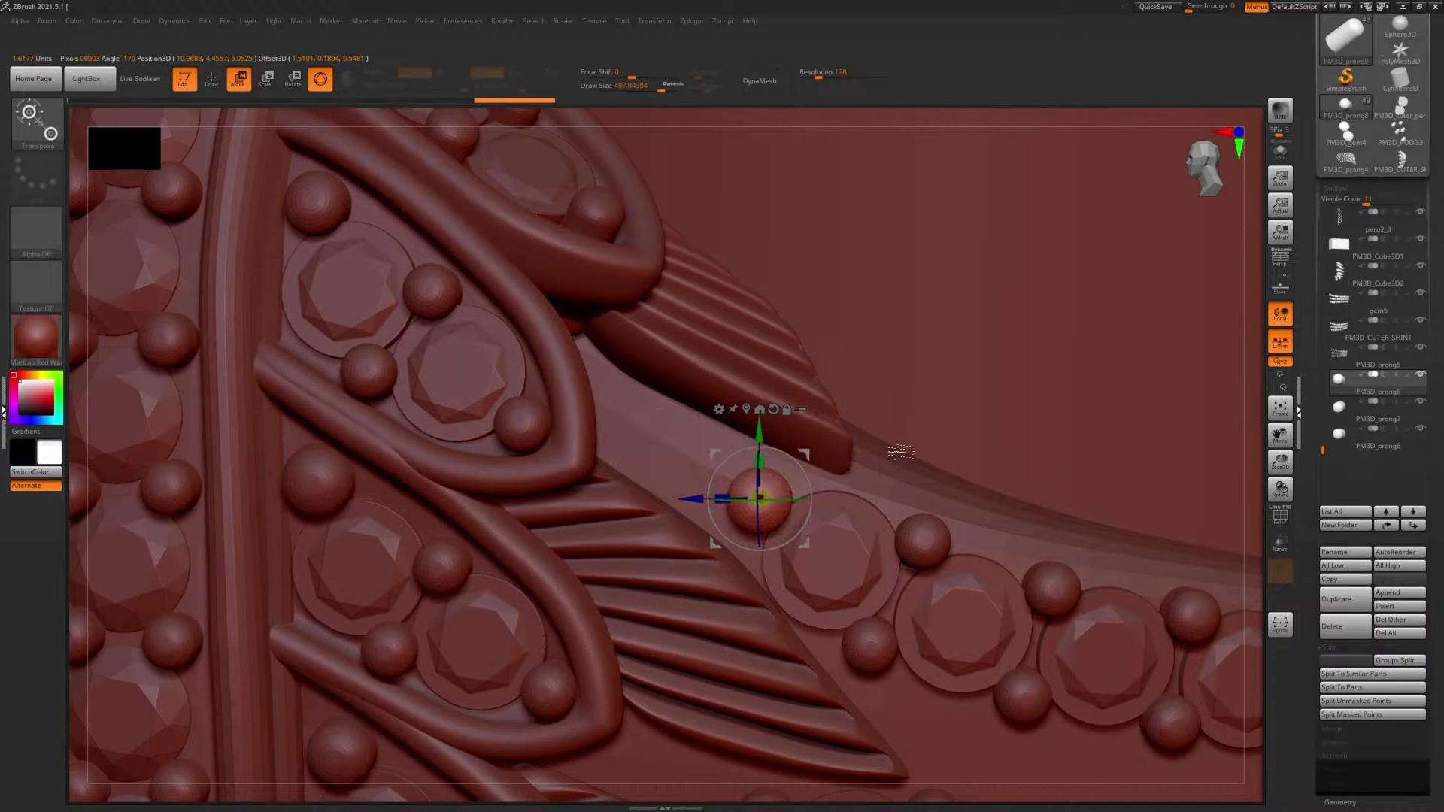
{"action": "mouse_move", "coordinate": [759, 415]}
{"action": "left_mouse_down"}
{"action": "mouse_move", "coordinate": [718, 606]}
{"action": "mouse_move", "coordinate": [706, 581]}
{"action": "left_mouse_up"}
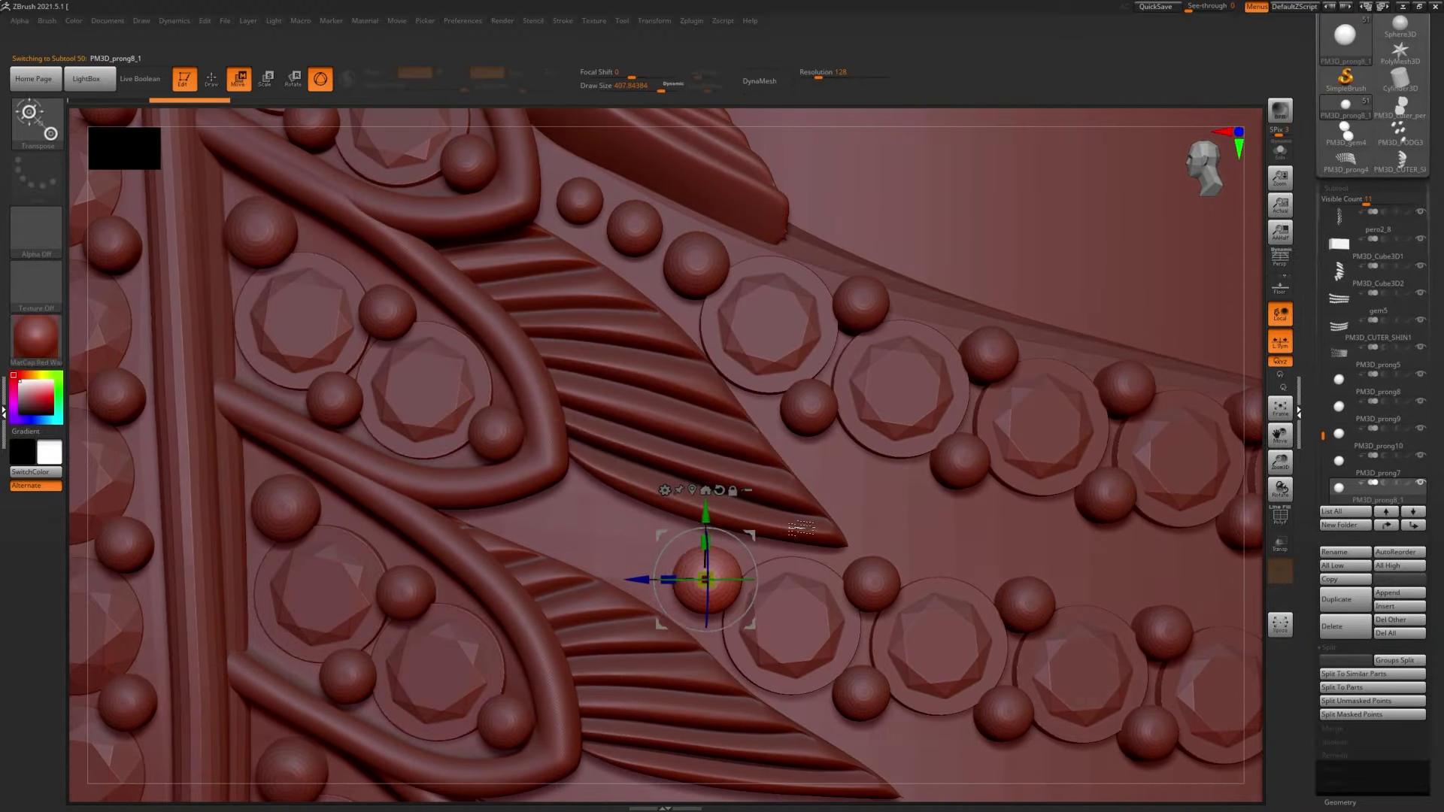
{"action": "left_click_drag", "start_coordinate": [686, 504], "coordinate": [699, 571]}
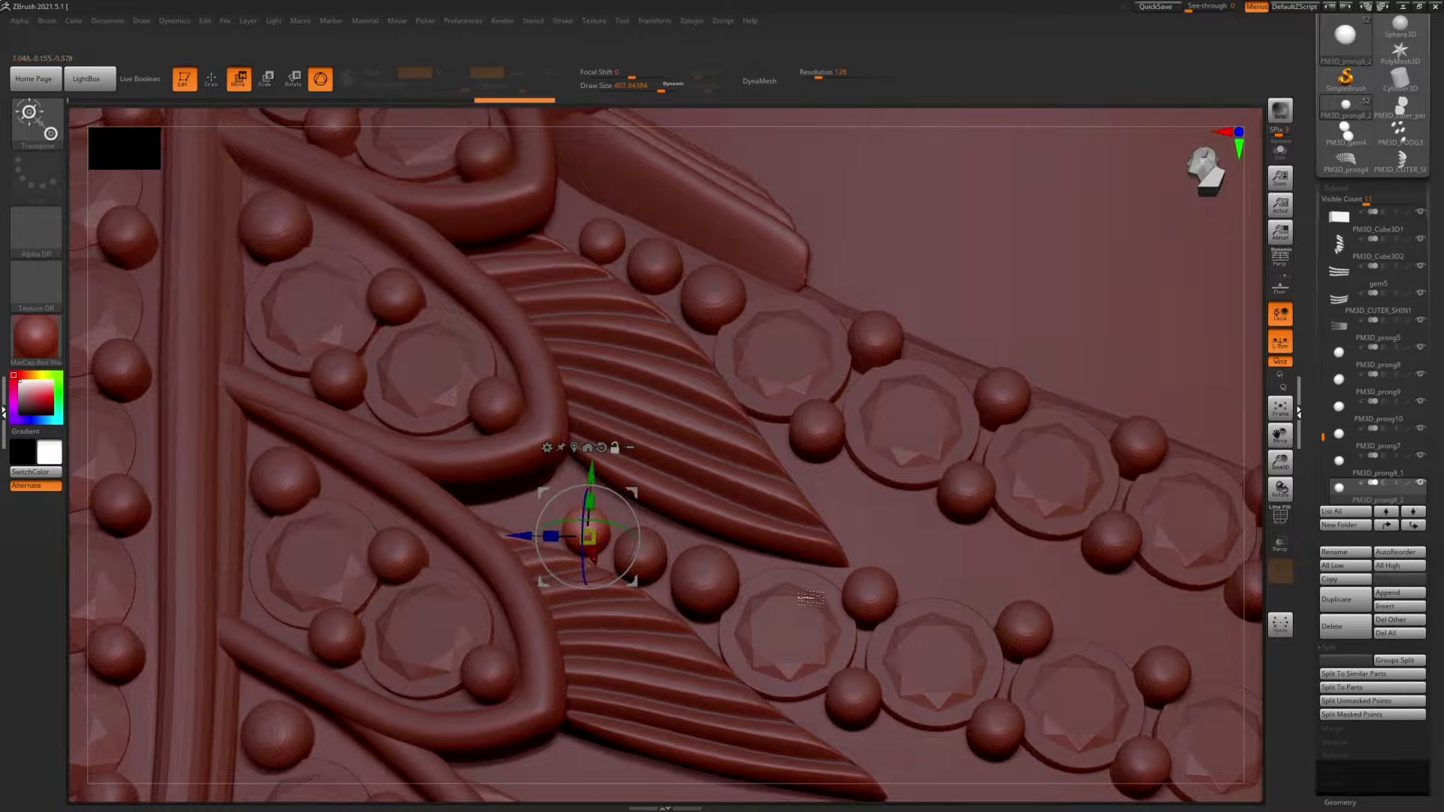
{"action": "left_click", "coordinate": [705, 579], "text": "alt"}
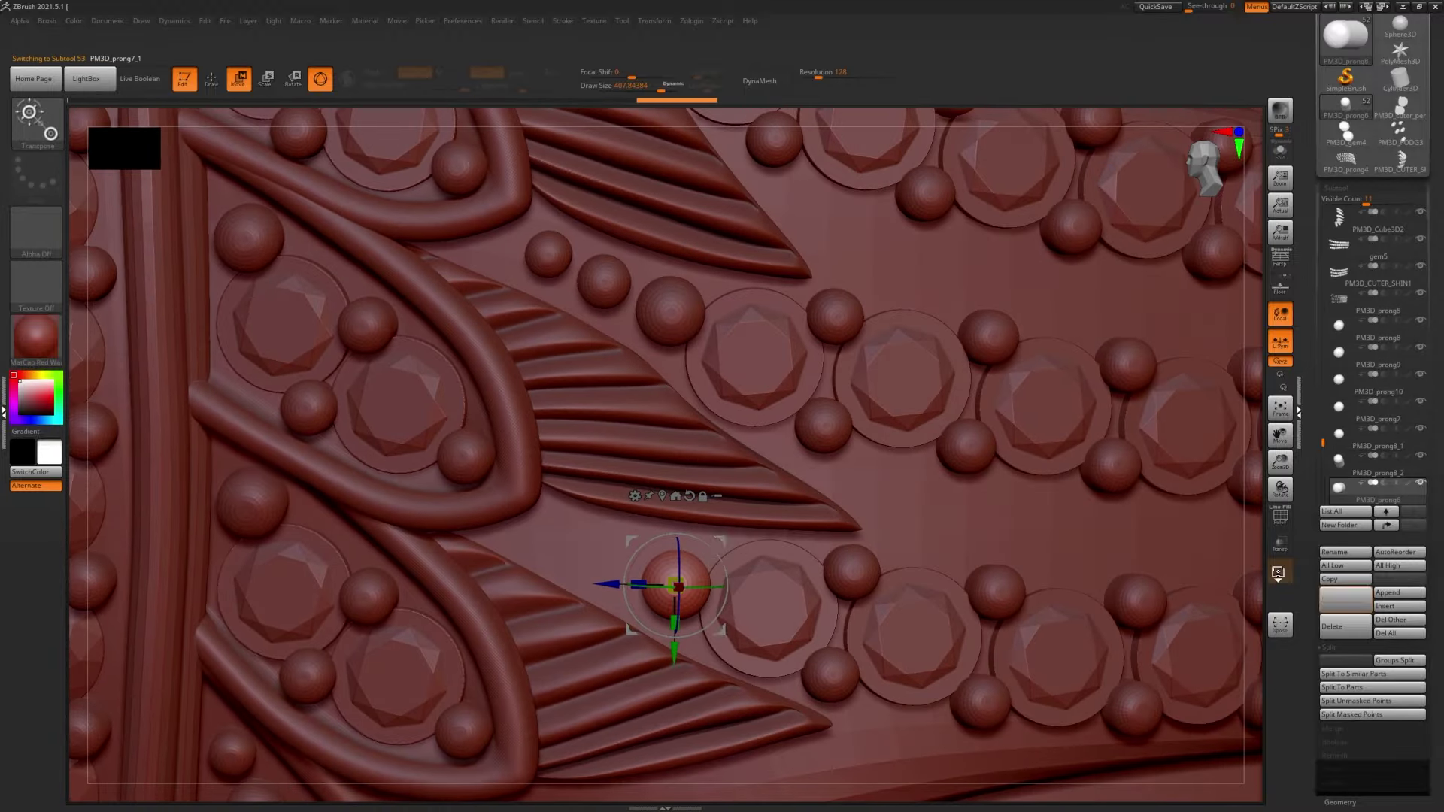
{"action": "left_click", "coordinate": [609, 560], "text": "ctrl"}
{"action": "left_click_drag", "start_coordinate": [827, 451], "coordinate": [1251, 431]}
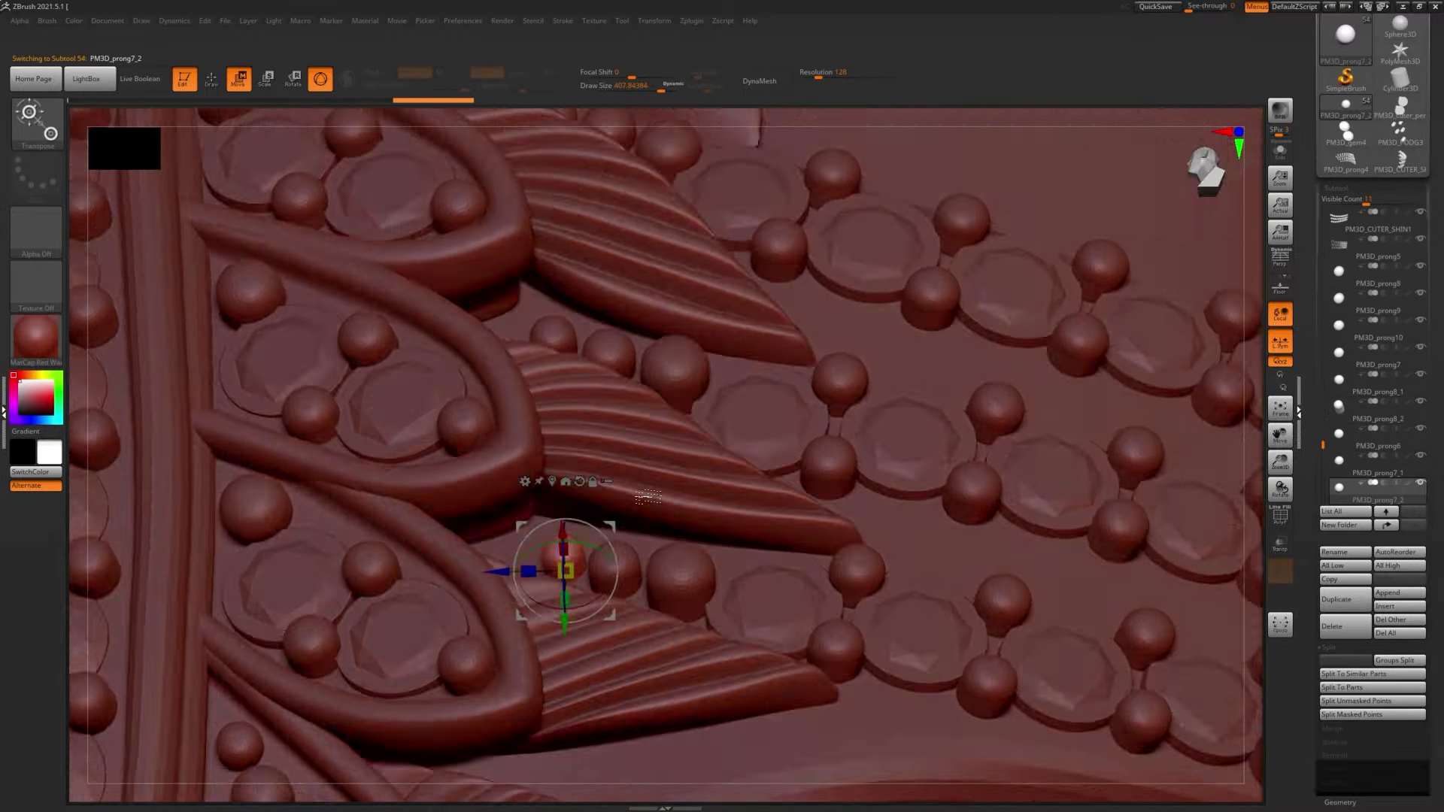
{"action": "left_click", "coordinate": [1346, 276]}
{"action": "left_click", "coordinate": [1349, 678]}
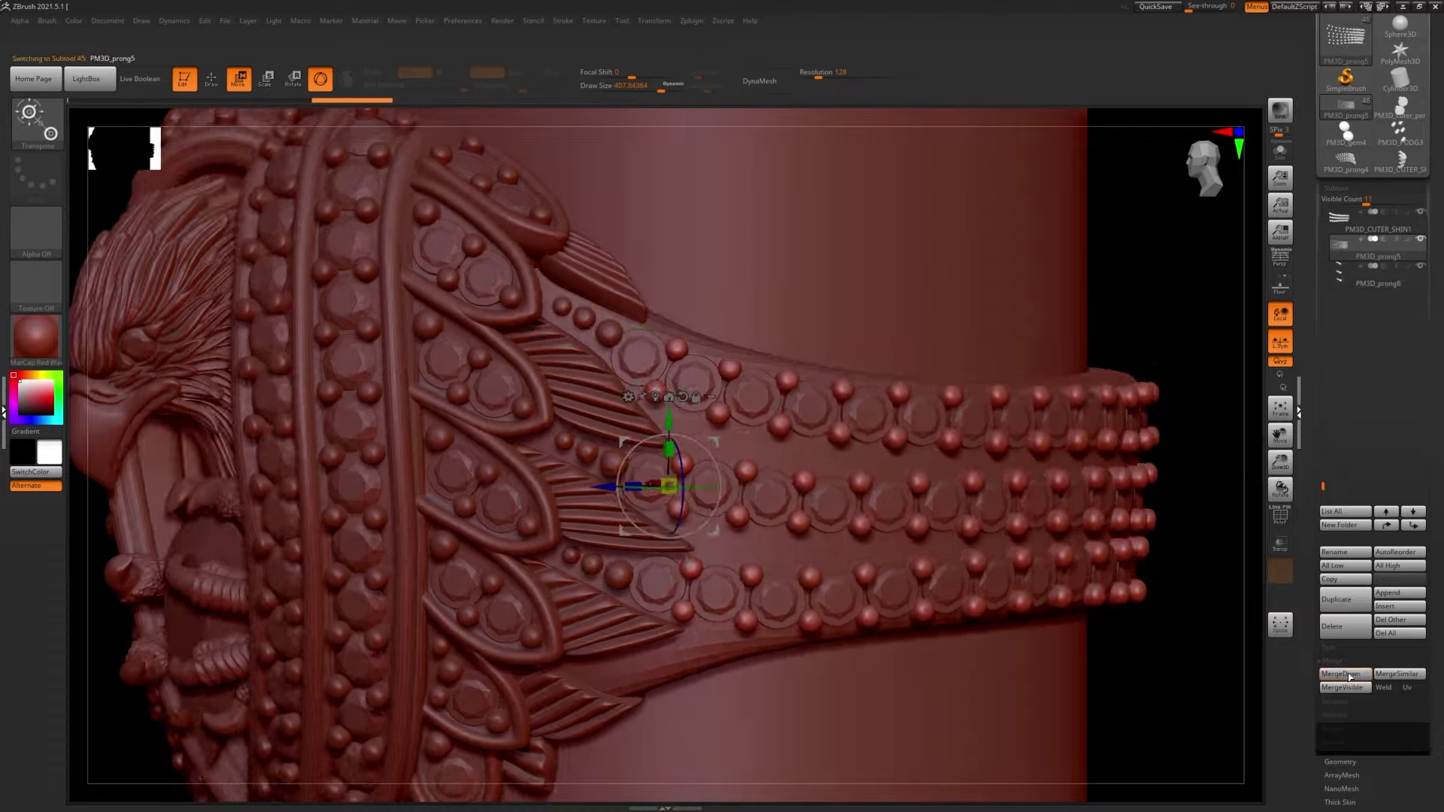
{"action": "left_click_drag", "start_coordinate": [977, 226], "coordinate": [414, 205]}
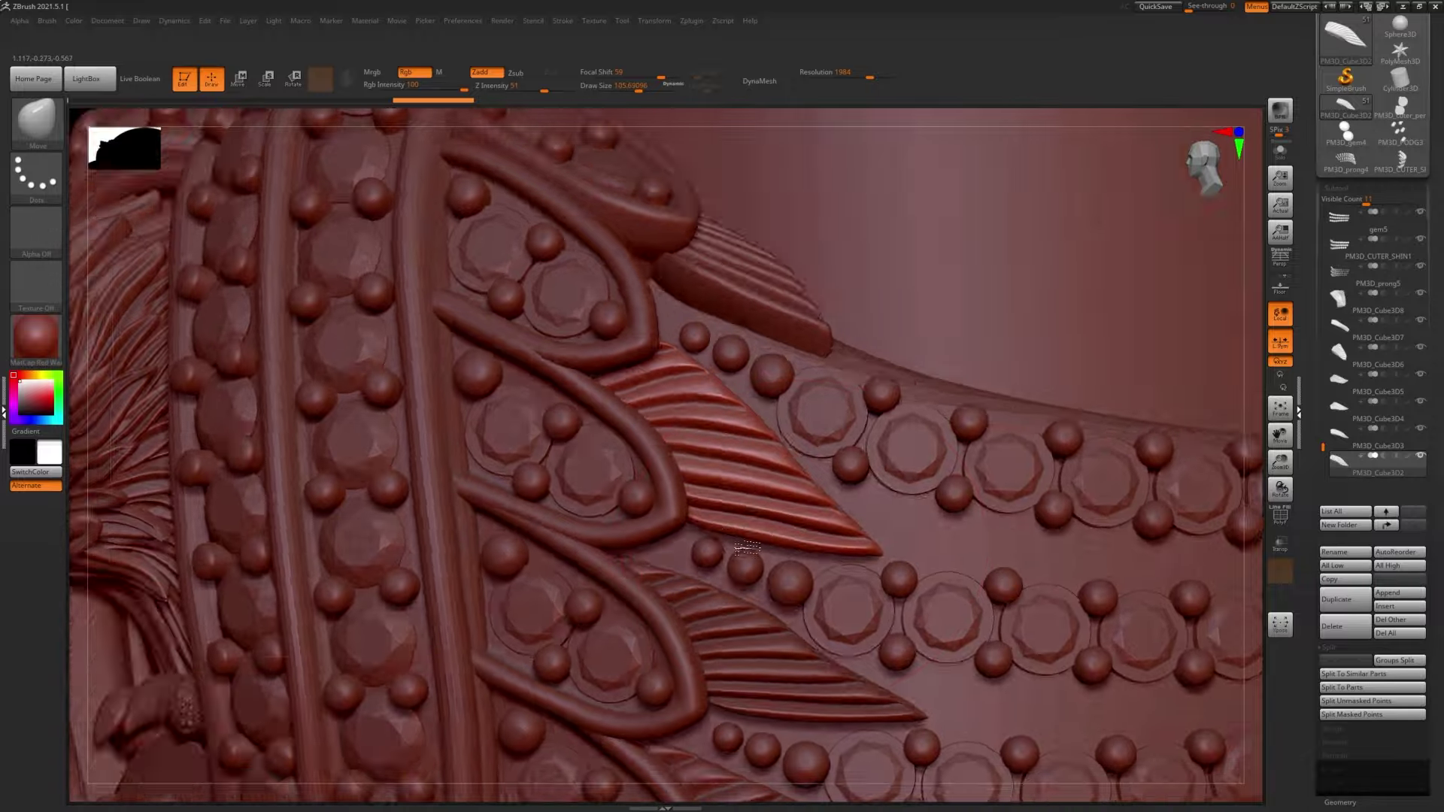
- Select PM3D_Cylinder3D1 and rotate it into place against the shank interior
{"action": "left_click", "coordinate": [723, 626], "text": "alt"}
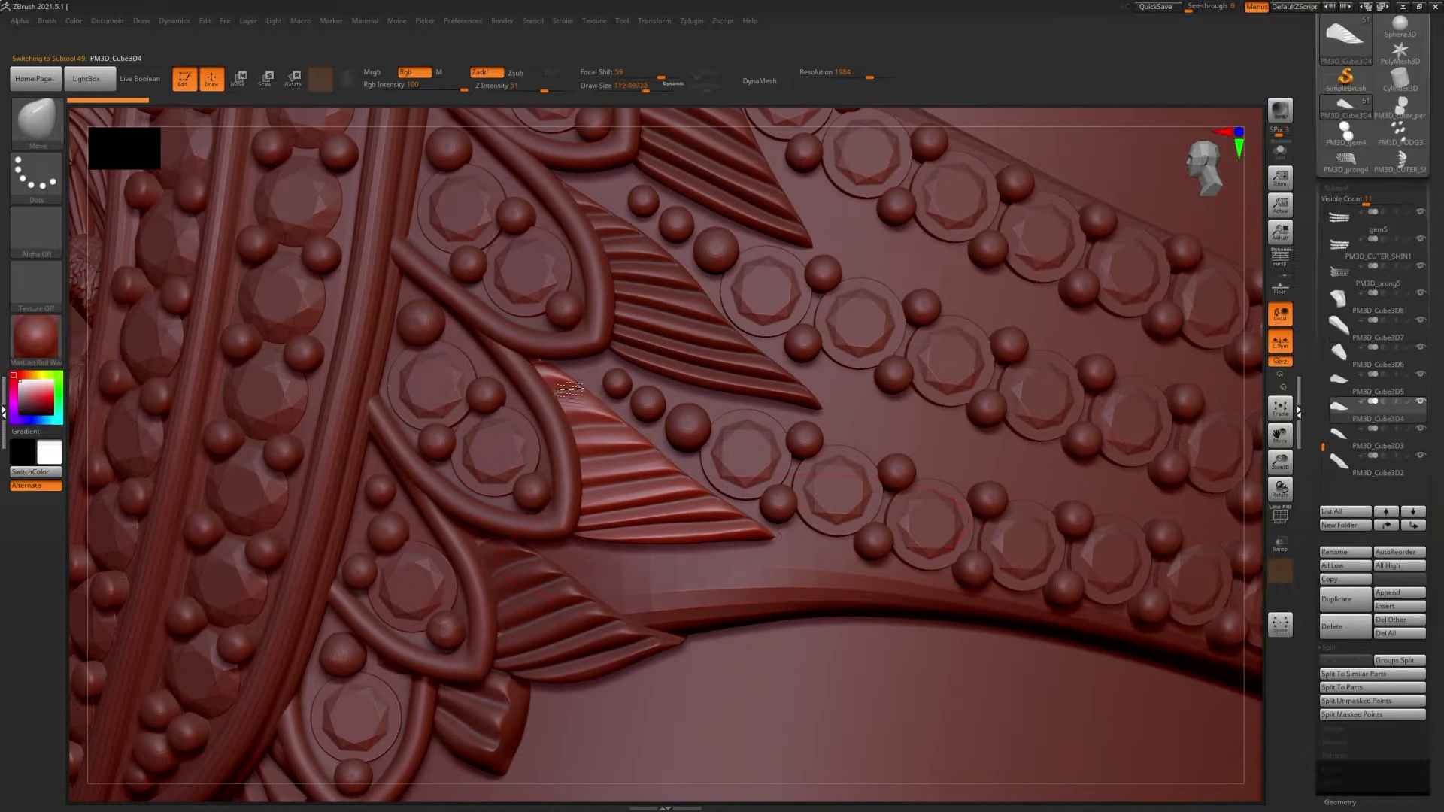
{"action": "left_click", "coordinate": [632, 582], "text": "alt"}
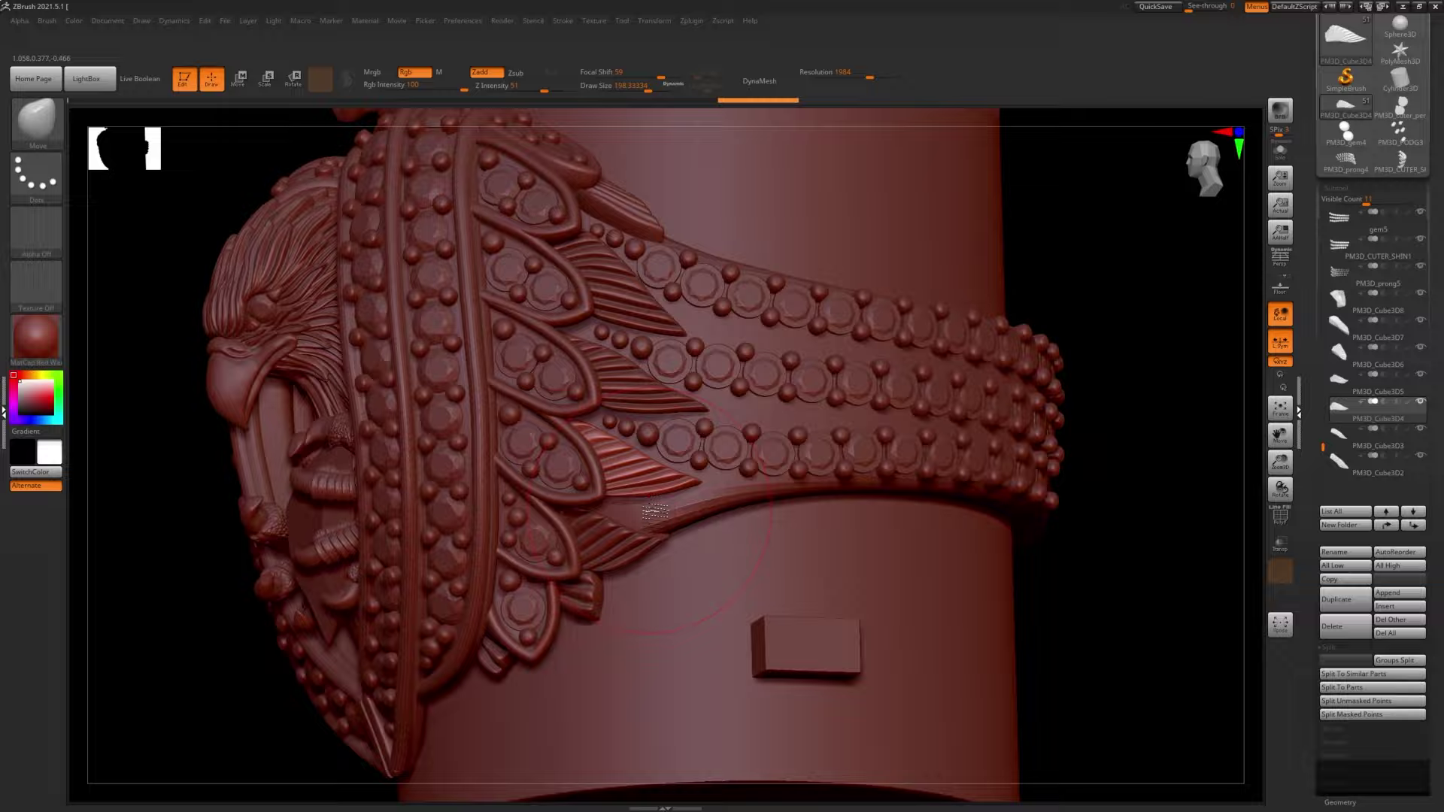
{"action": "left_click", "coordinate": [739, 513], "text": "alt"}
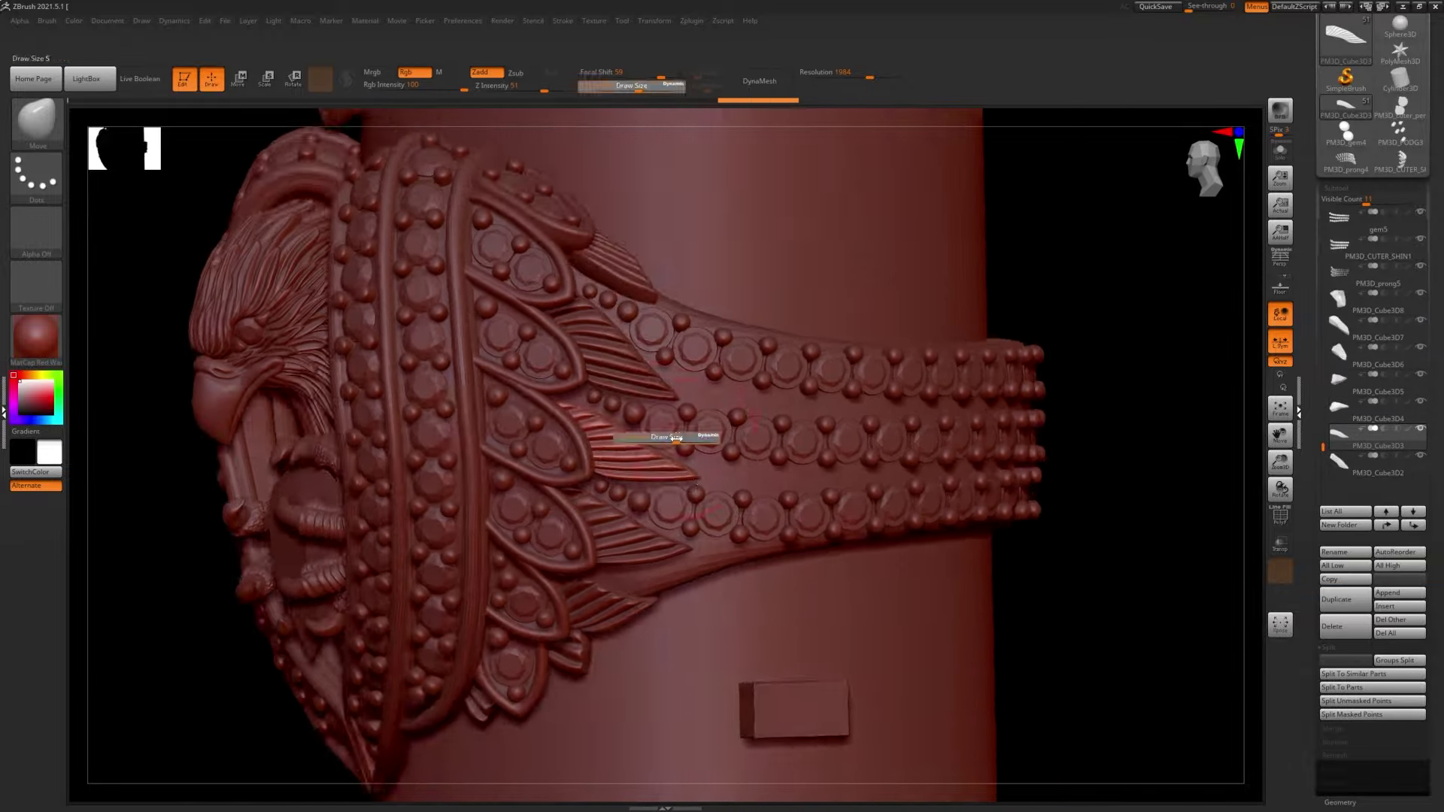
{"action": "left_click", "coordinate": [788, 450], "text": "alt"}
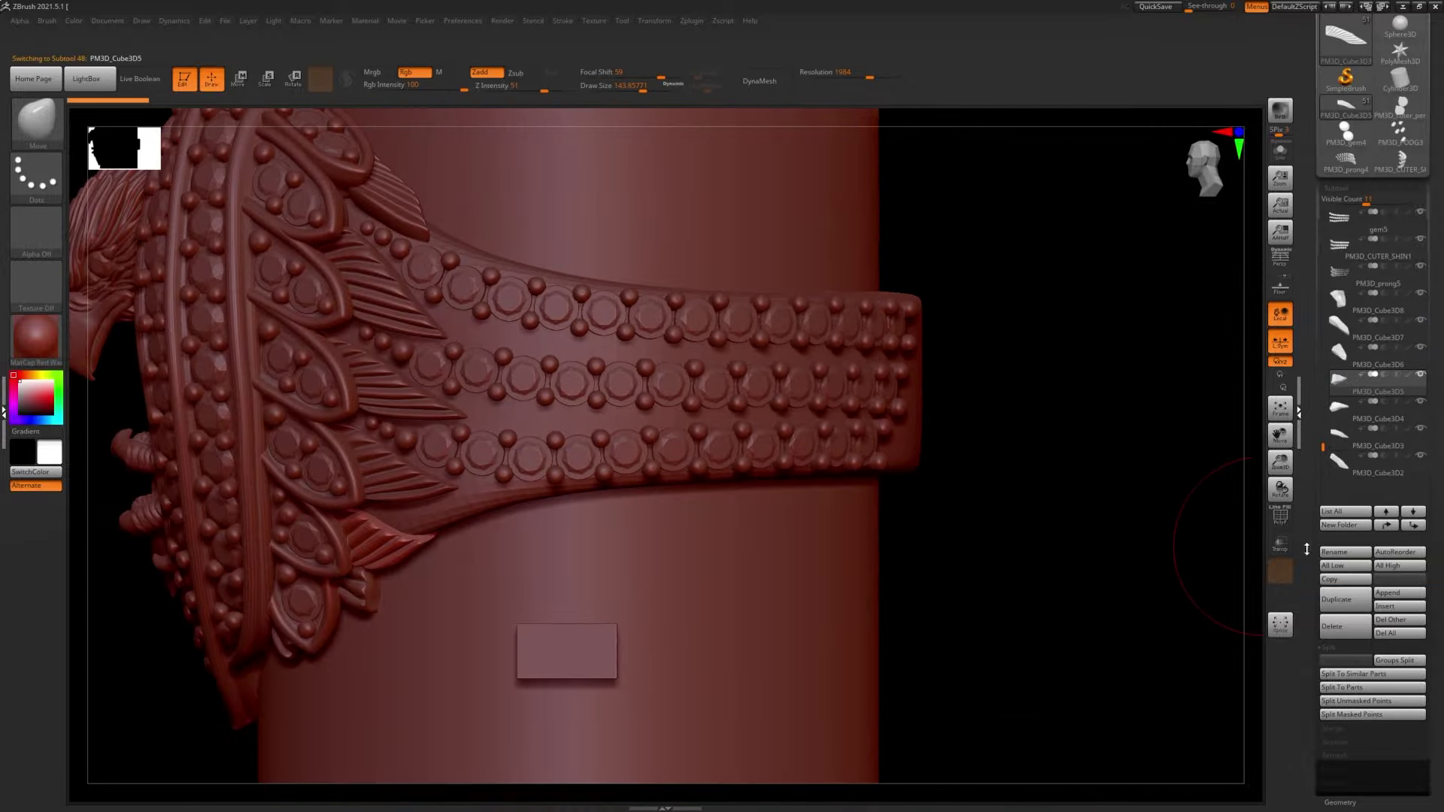
{"action": "left_click", "coordinate": [516, 443], "text": "alt"}
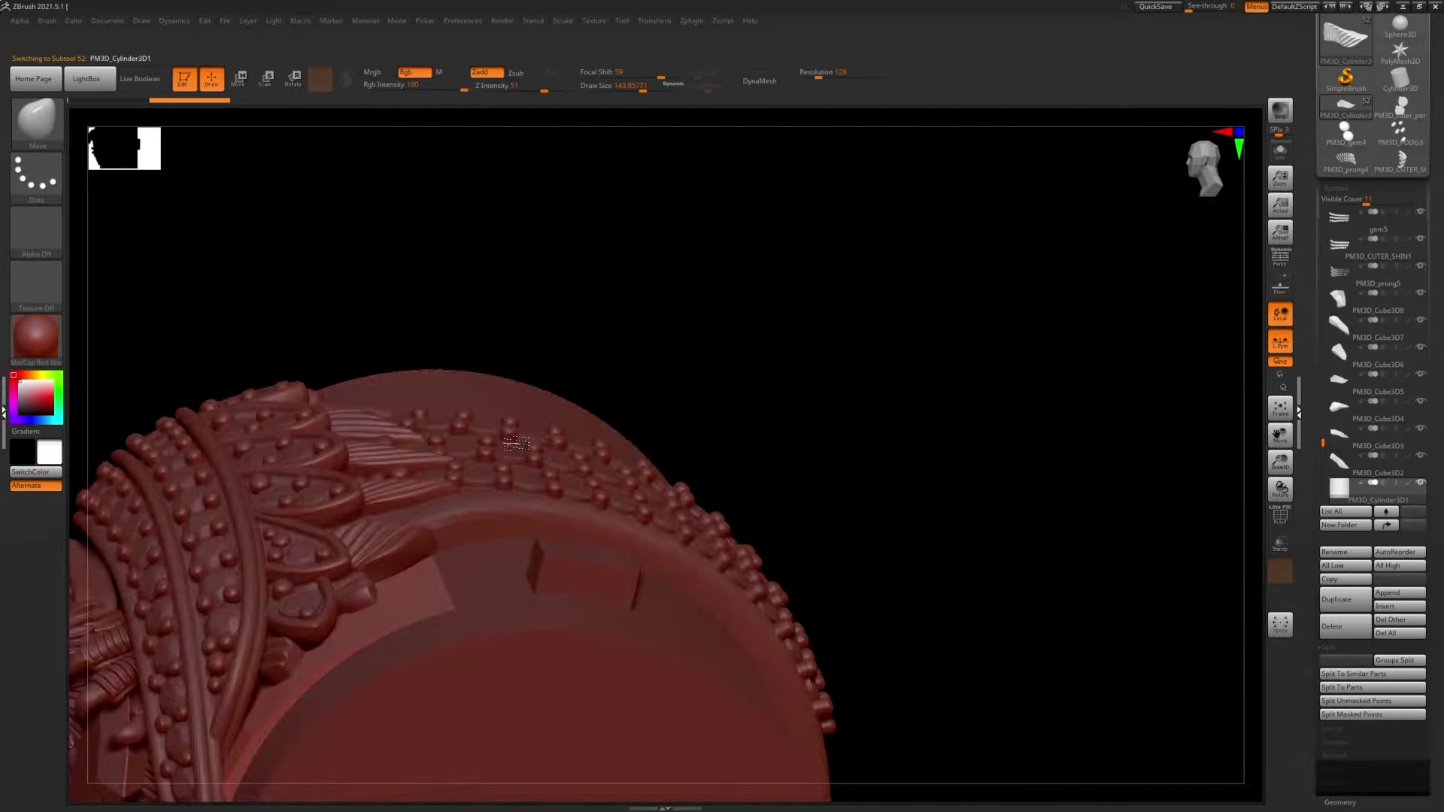
{"action": "key", "text": "w"}
{"action": "left_click_drag", "start_coordinate": [575, 574], "coordinate": [940, 489]}
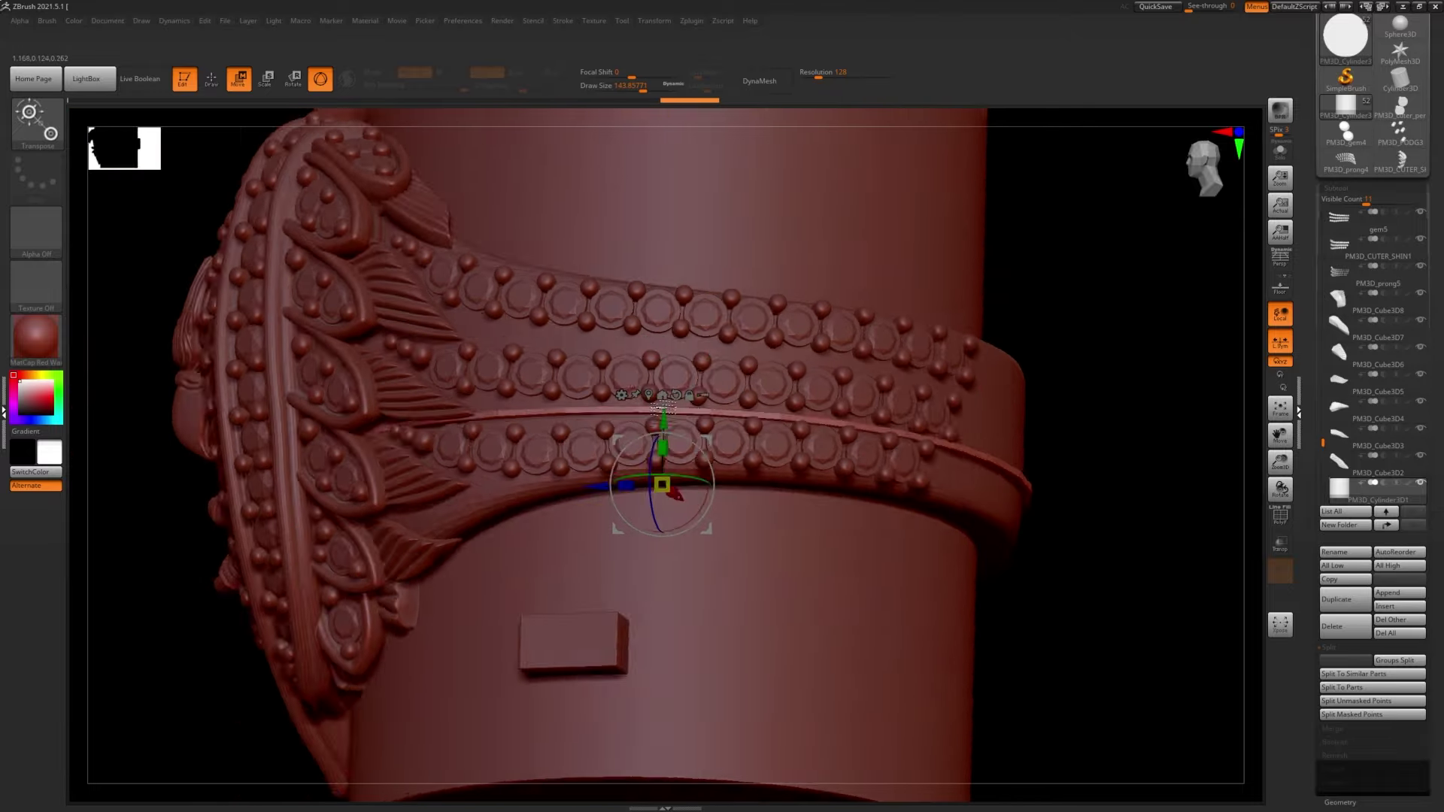
{"action": "left_click_drag", "start_coordinate": [1409, 677], "coordinate": [1409, 389]}
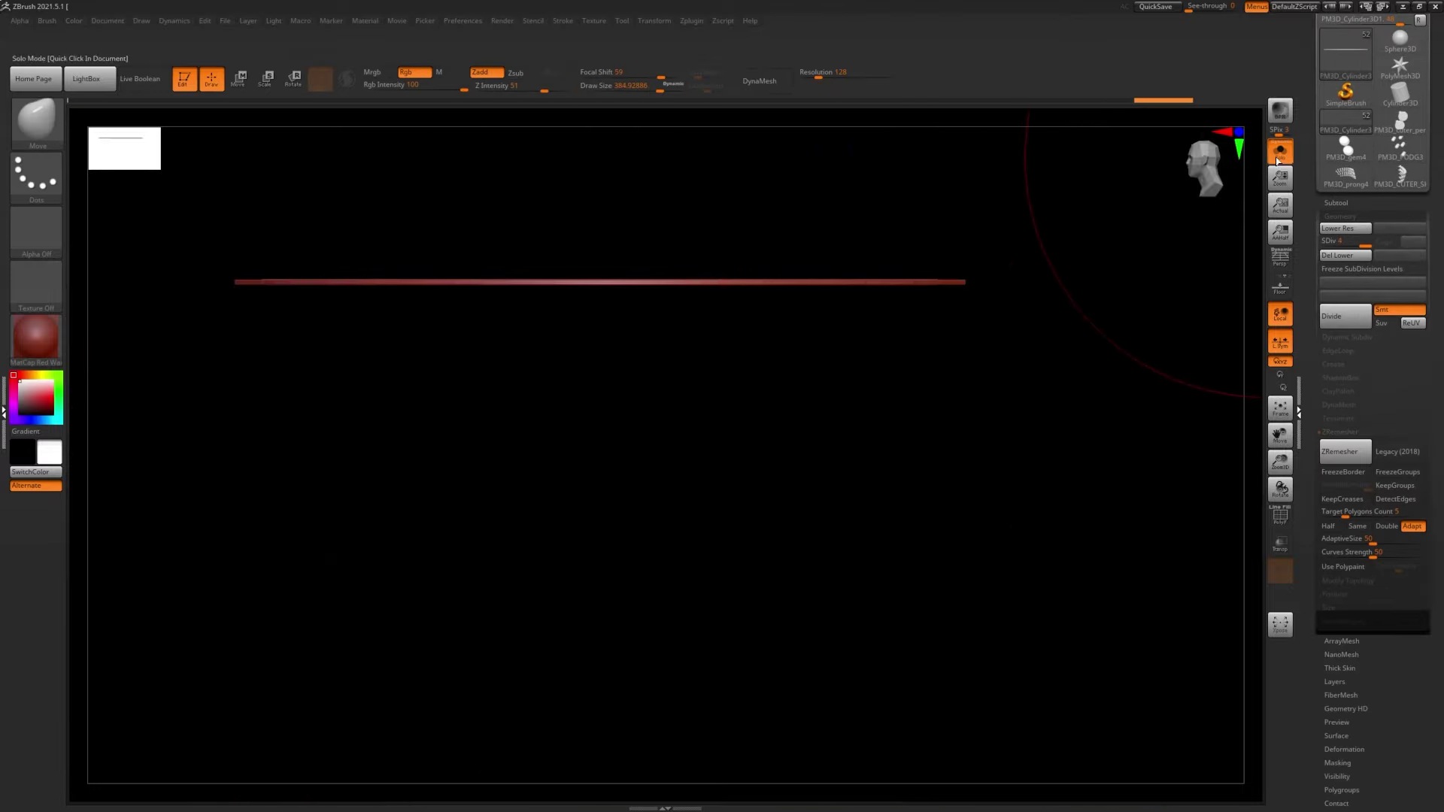
- Show the whole ring and zoom in to inspect the rails along the beaded bands
{"action": "left_click", "coordinate": [1278, 161]}
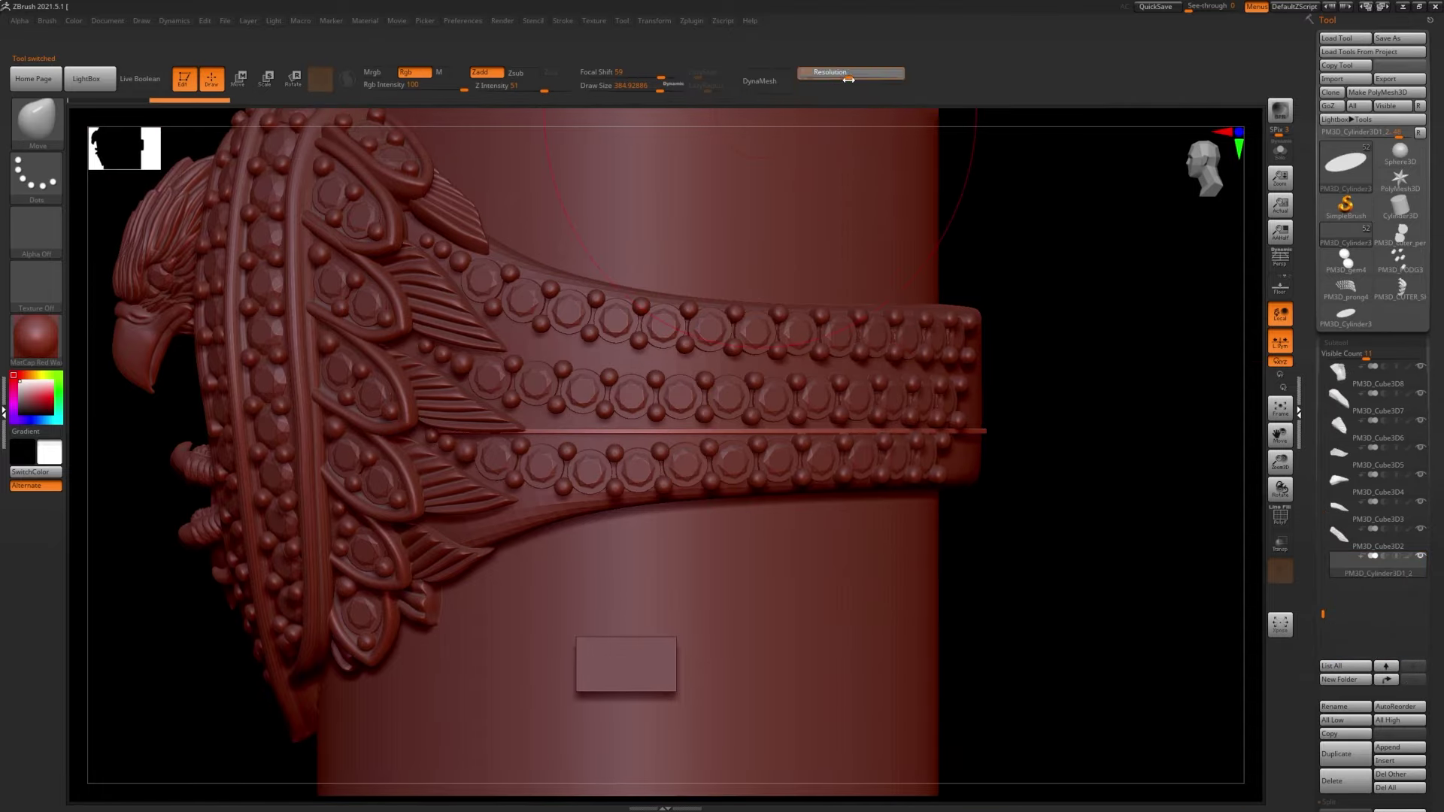
{"action": "key", "text": "w"}
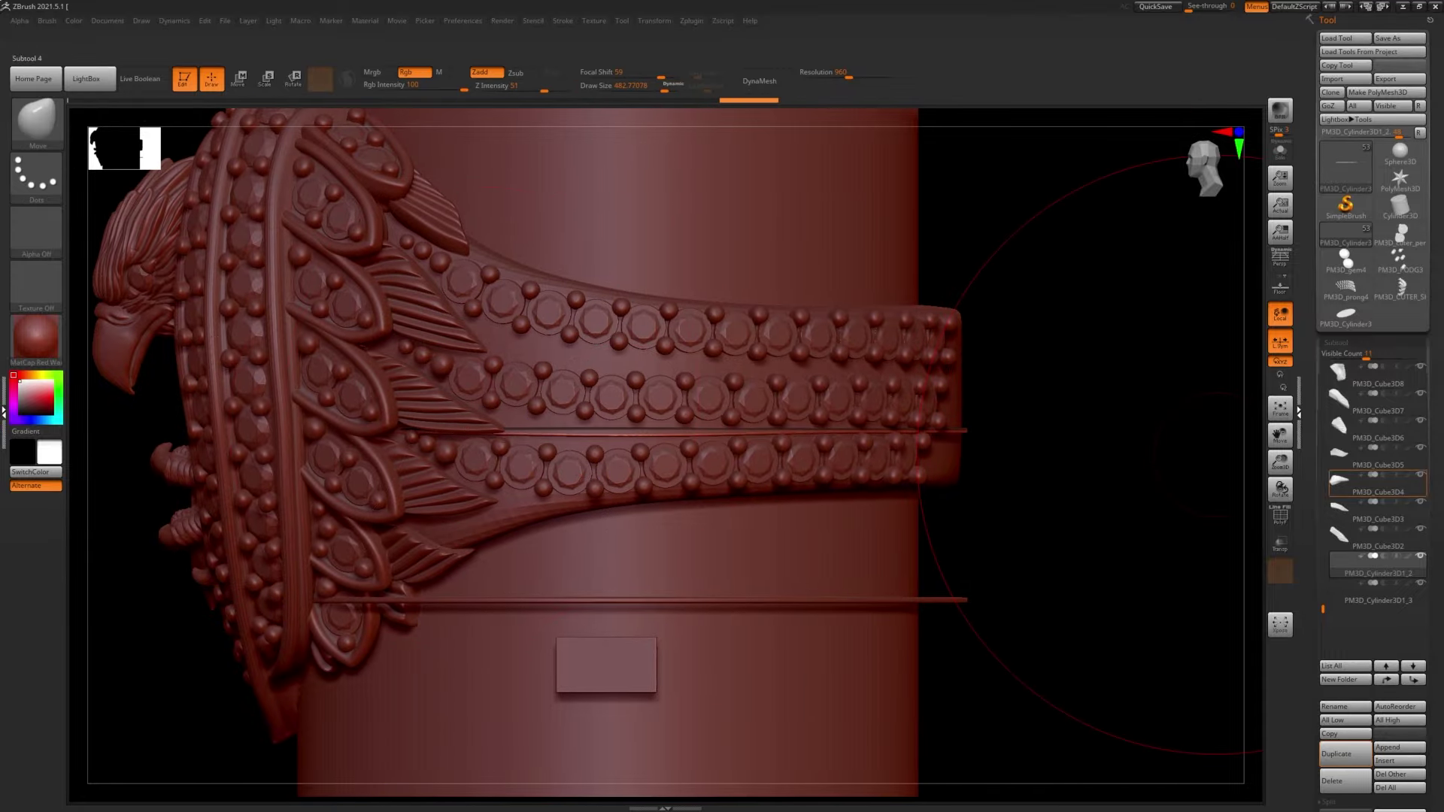
{"action": "key", "text": "s"}
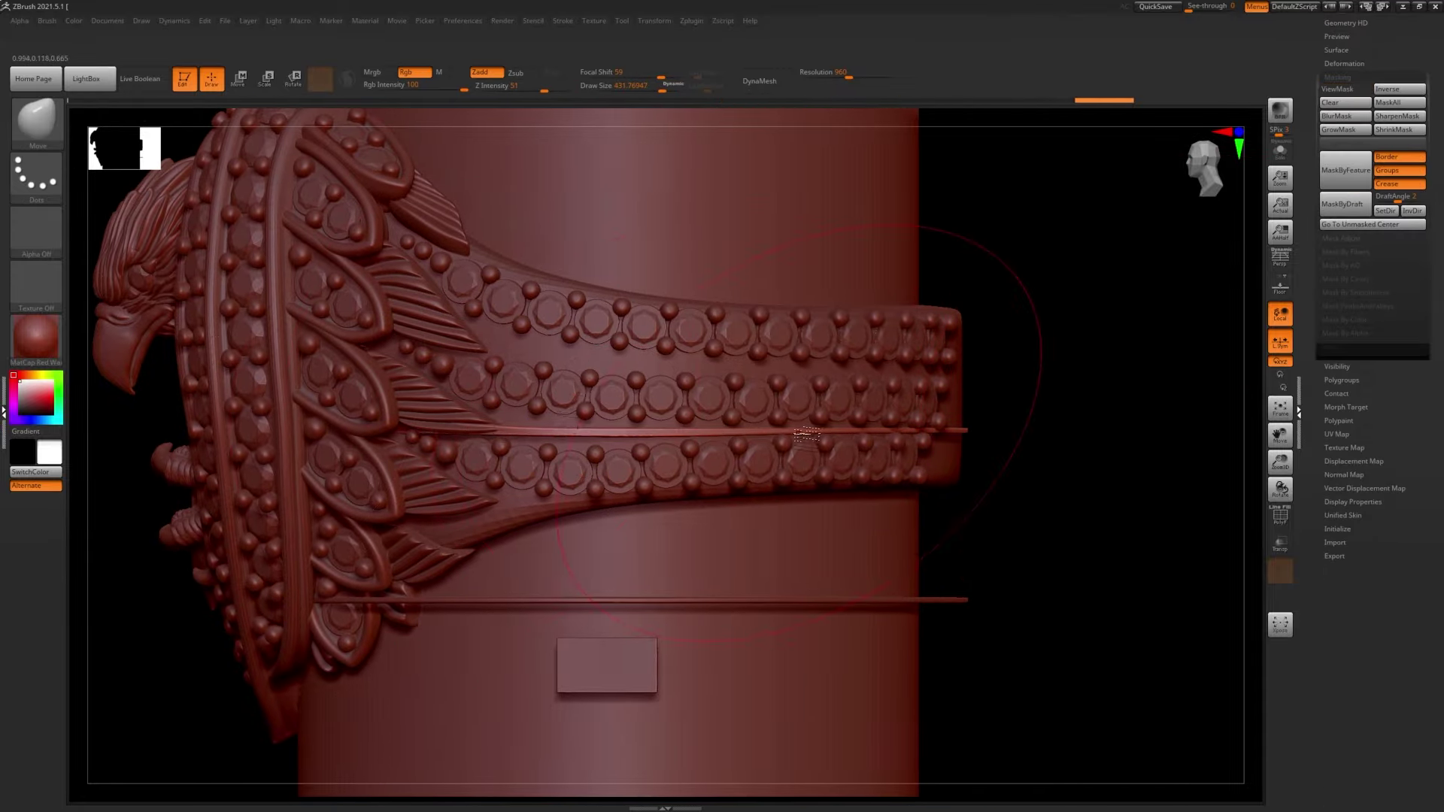
{"action": "key", "text": "s"}
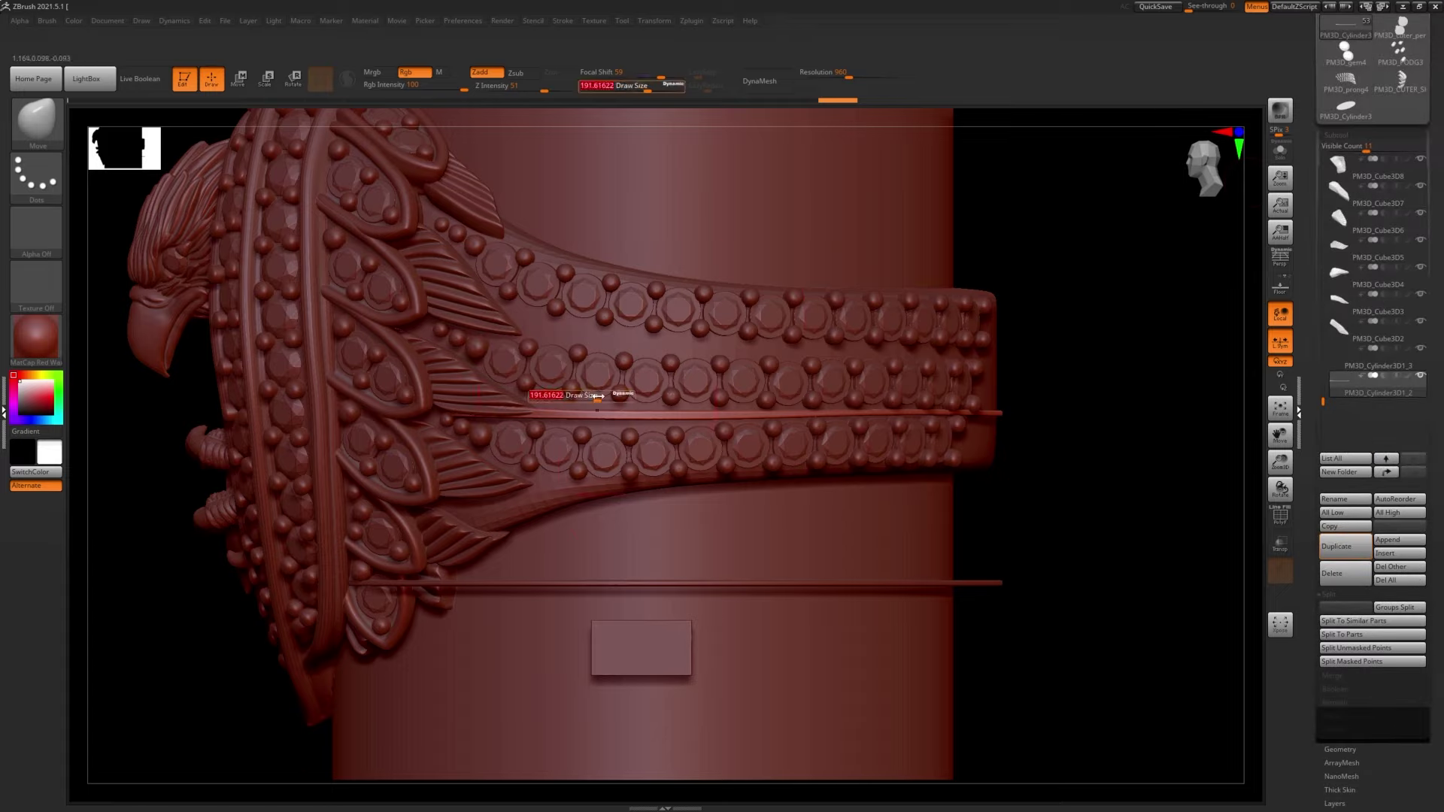
{"action": "mouse_move", "coordinate": [659, 392]}
{"action": "right_mouse_down", "text": "ctrl"}
{"action": "mouse_move", "coordinate": [886, 436]}
{"action": "mouse_move", "coordinate": [692, 366]}
{"action": "right_mouse_up", "text": "ctrl"}
{"action": "key", "text": "q"}
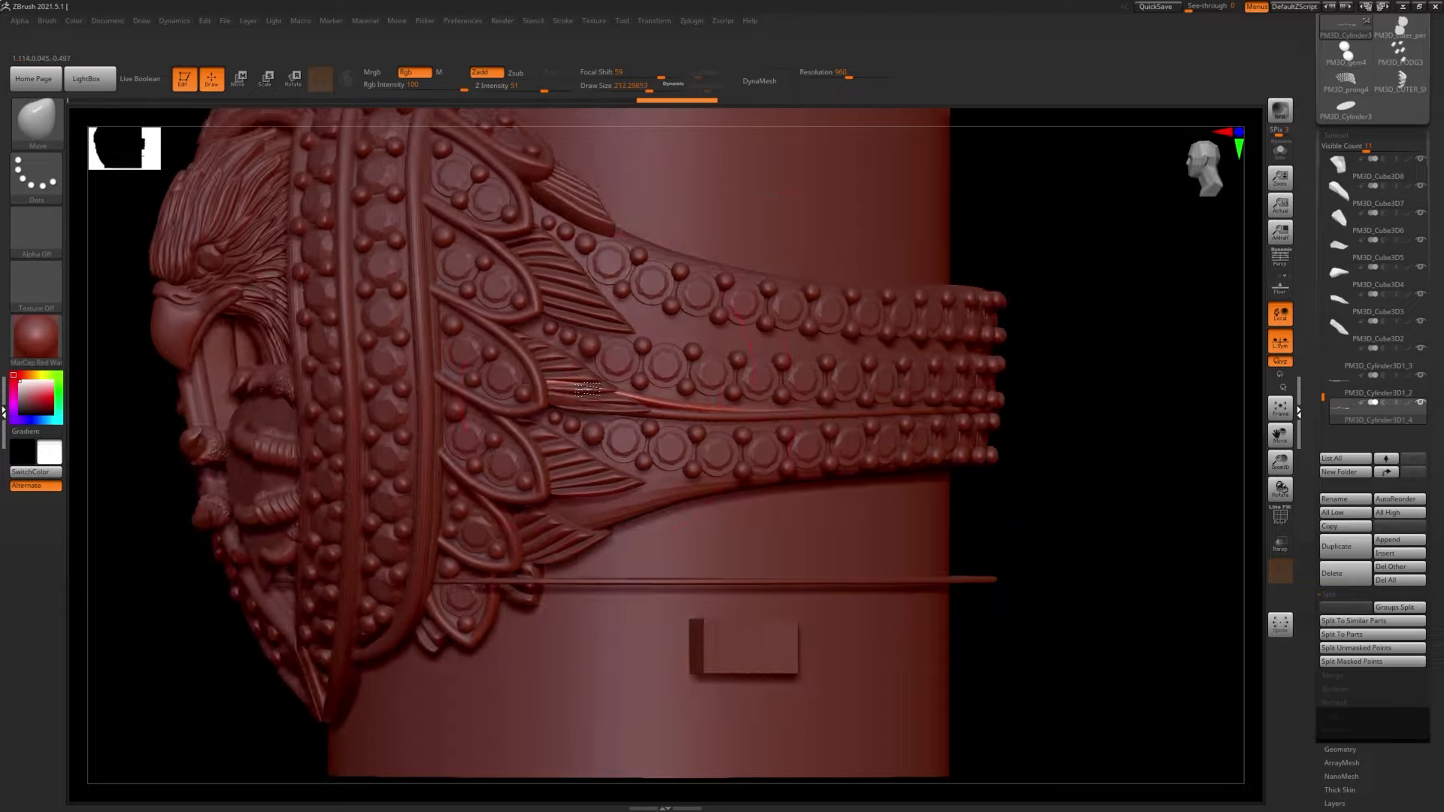
{"action": "right_click_drag", "start_coordinate": [674, 350], "coordinate": [662, 451]}
{"action": "left_click_drag", "start_coordinate": [662, 451], "coordinate": [489, 207], "text": "ctrl+shift"}
{"action": "right_click_drag", "start_coordinate": [489, 207], "coordinate": [645, 419]}
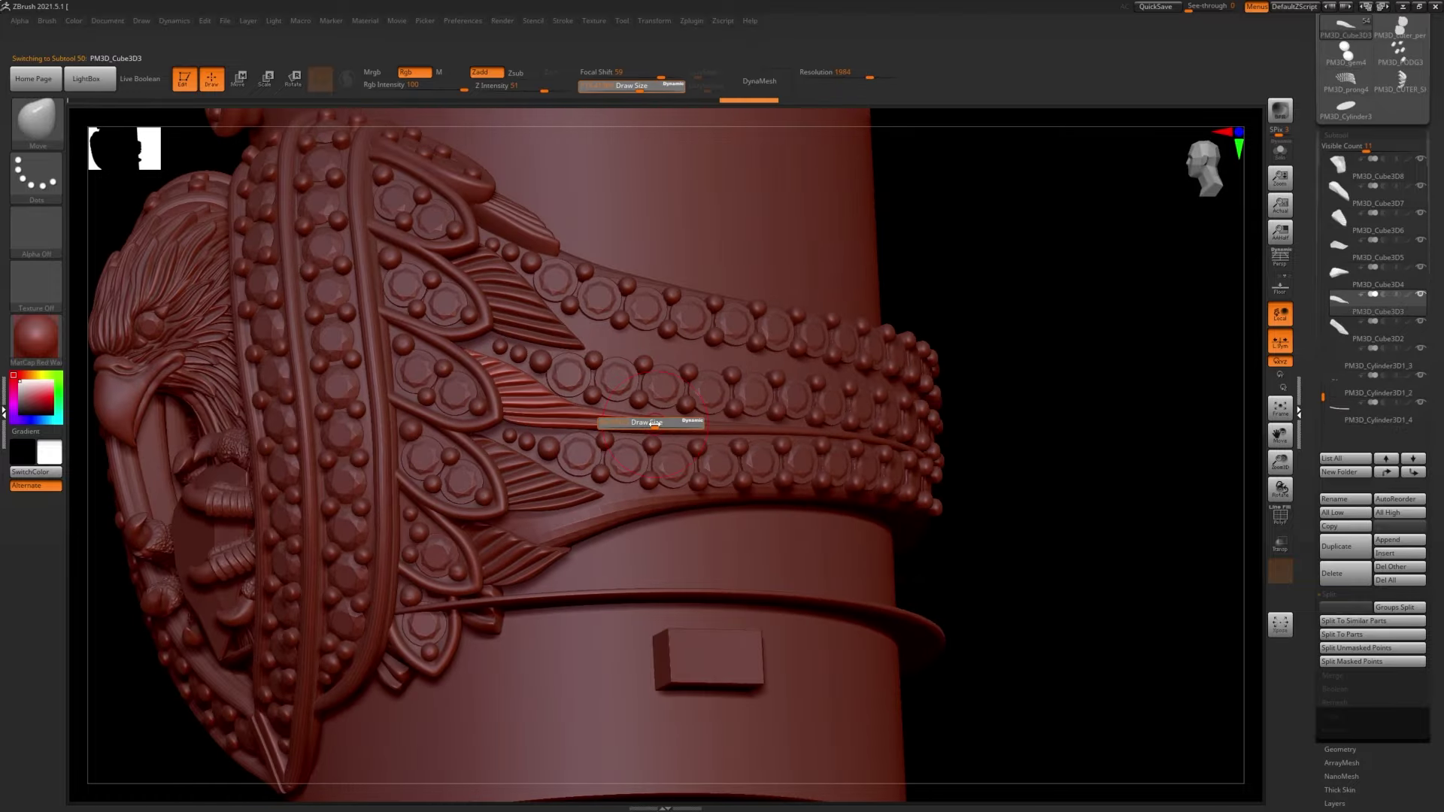
- Alternate between the Cube3D3 plate and Cylinder3D1_2 rail to position rail copies on the band
{"action": "left_click", "coordinate": [606, 426], "text": "alt"}
{"action": "mouse_move", "coordinate": [540, 397]}
{"action": "right_mouse_down"}
{"action": "mouse_move", "coordinate": [508, 409]}
{"action": "mouse_move", "coordinate": [579, 453]}
{"action": "mouse_move", "coordinate": [775, 471]}
{"action": "right_mouse_up"}
{"action": "left_click", "coordinate": [526, 406], "text": "alt"}
{"action": "key", "text": "s"}
{"action": "left_click", "coordinate": [579, 453], "text": "alt"}
{"action": "left_click", "coordinate": [775, 470], "text": "alt"}
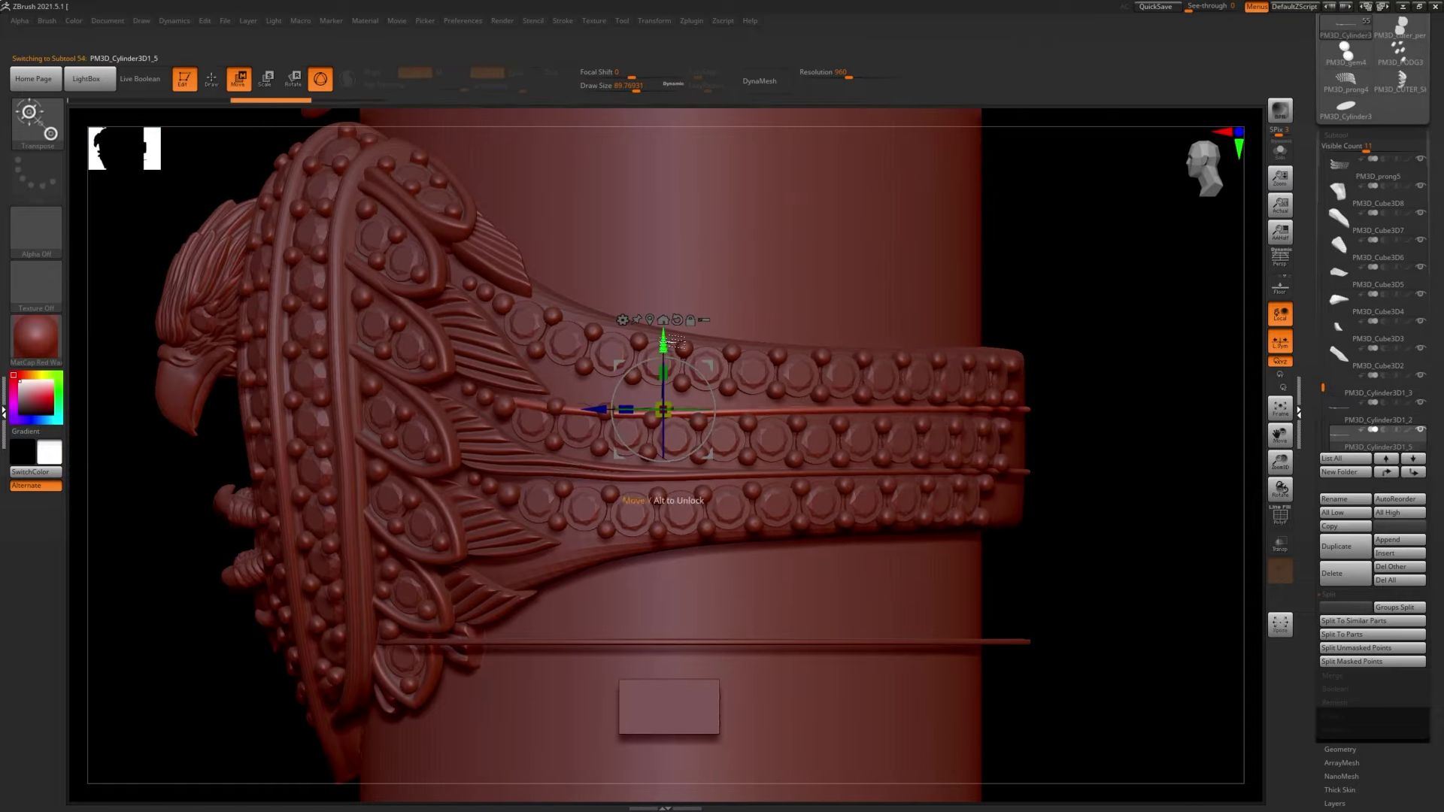
{"action": "right_click_drag", "start_coordinate": [675, 341], "coordinate": [518, 407]}
{"action": "key", "text": "q"}
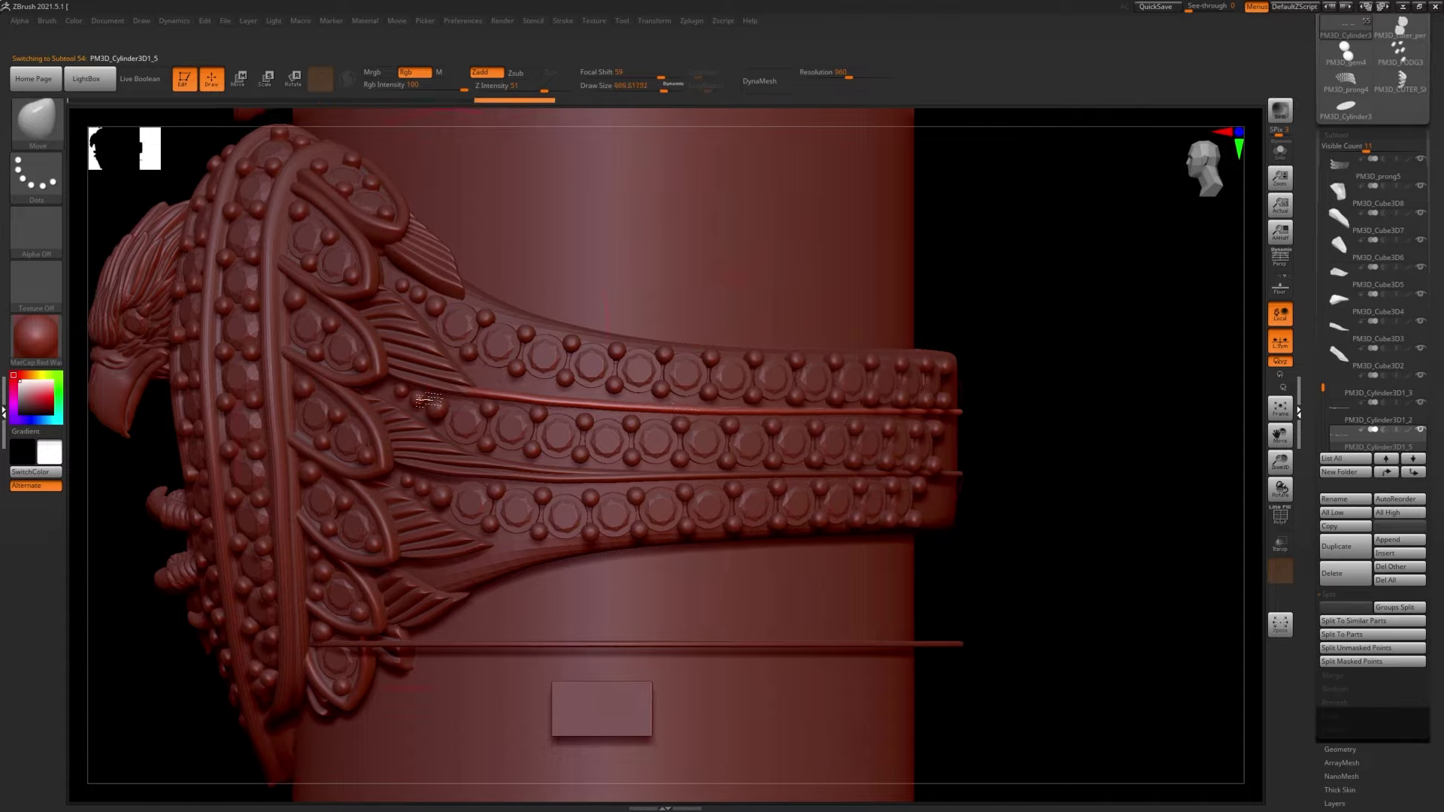
{"action": "mouse_move", "coordinate": [426, 450]}
{"action": "right_mouse_down"}
{"action": "mouse_move", "coordinate": [564, 413]}
{"action": "mouse_move", "coordinate": [608, 376]}
{"action": "mouse_move", "coordinate": [496, 381]}
{"action": "mouse_move", "coordinate": [543, 409]}
{"action": "right_mouse_up"}
{"action": "key", "text": "s"}
{"action": "right_click", "coordinate": [564, 412]}
- Activate rails Cylinder3D1_6 and _7 and plates Cube3D3, Cube3D4 to move them along the band
{"action": "left_click", "coordinate": [497, 380], "text": "alt"}
{"action": "key", "text": "s"}
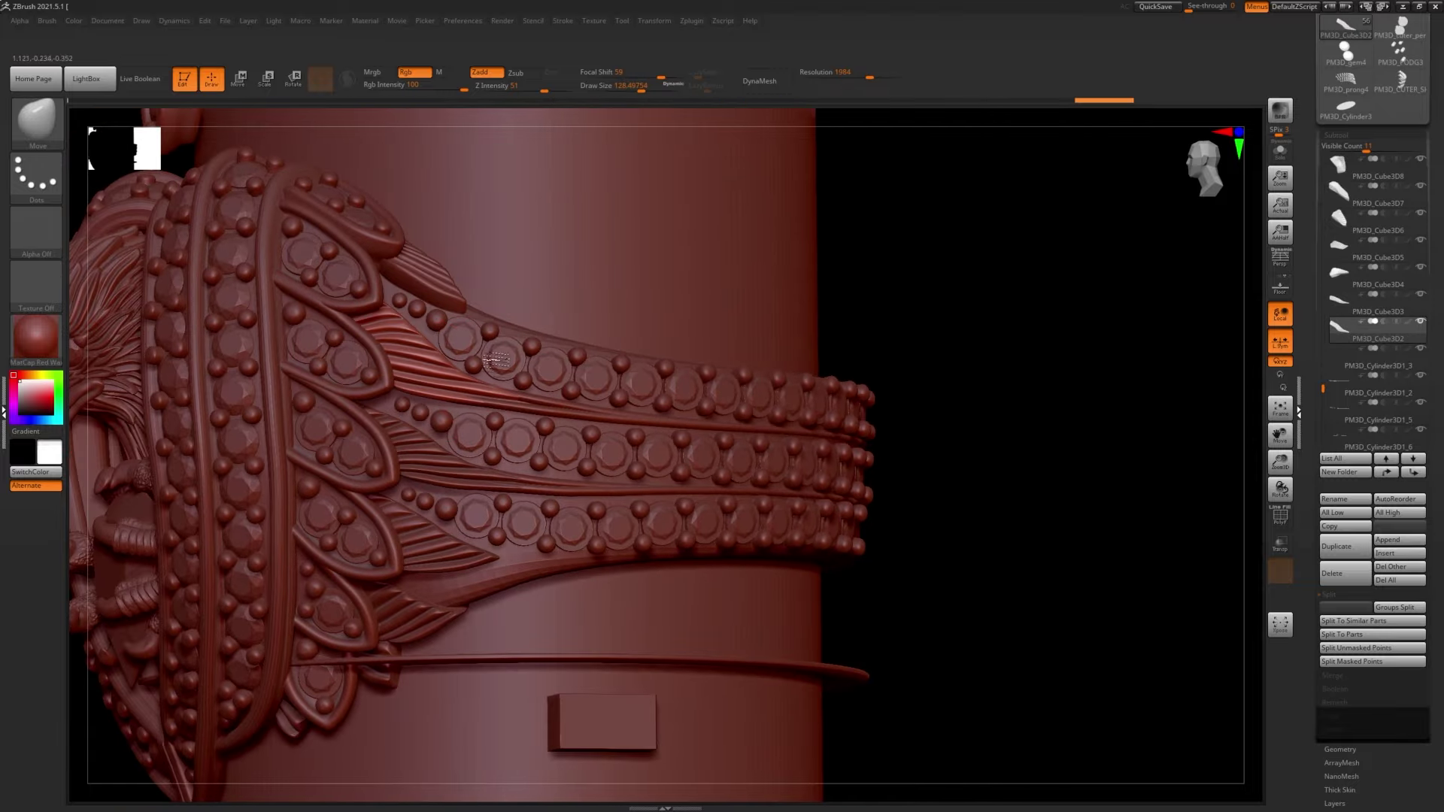
{"action": "mouse_move", "coordinate": [496, 360]}
{"action": "right_mouse_down"}
{"action": "mouse_move", "coordinate": [519, 399]}
{"action": "mouse_move", "coordinate": [774, 427]}
{"action": "mouse_move", "coordinate": [642, 426]}
{"action": "mouse_move", "coordinate": [674, 590]}
{"action": "mouse_move", "coordinate": [583, 377]}
{"action": "mouse_move", "coordinate": [475, 442]}
{"action": "mouse_move", "coordinate": [1224, 497]}
{"action": "right_mouse_up"}
{"action": "left_click", "coordinate": [775, 426], "text": "alt"}
{"action": "left_click", "coordinate": [641, 426], "text": "alt"}
{"action": "key", "text": "w"}
{"action": "key", "text": "q"}
{"action": "left_click", "coordinate": [583, 378], "text": "alt"}
{"action": "left_click", "coordinate": [528, 410], "text": "alt"}
{"action": "mouse_move", "coordinate": [487, 397]}
{"action": "right_mouse_down"}
{"action": "mouse_move", "coordinate": [495, 413]}
{"action": "mouse_move", "coordinate": [542, 413]}
{"action": "mouse_move", "coordinate": [690, 394]}
{"action": "mouse_move", "coordinate": [674, 359]}
{"action": "mouse_move", "coordinate": [606, 366]}
{"action": "mouse_move", "coordinate": [693, 327]}
{"action": "right_mouse_up"}
{"action": "key", "text": "w"}
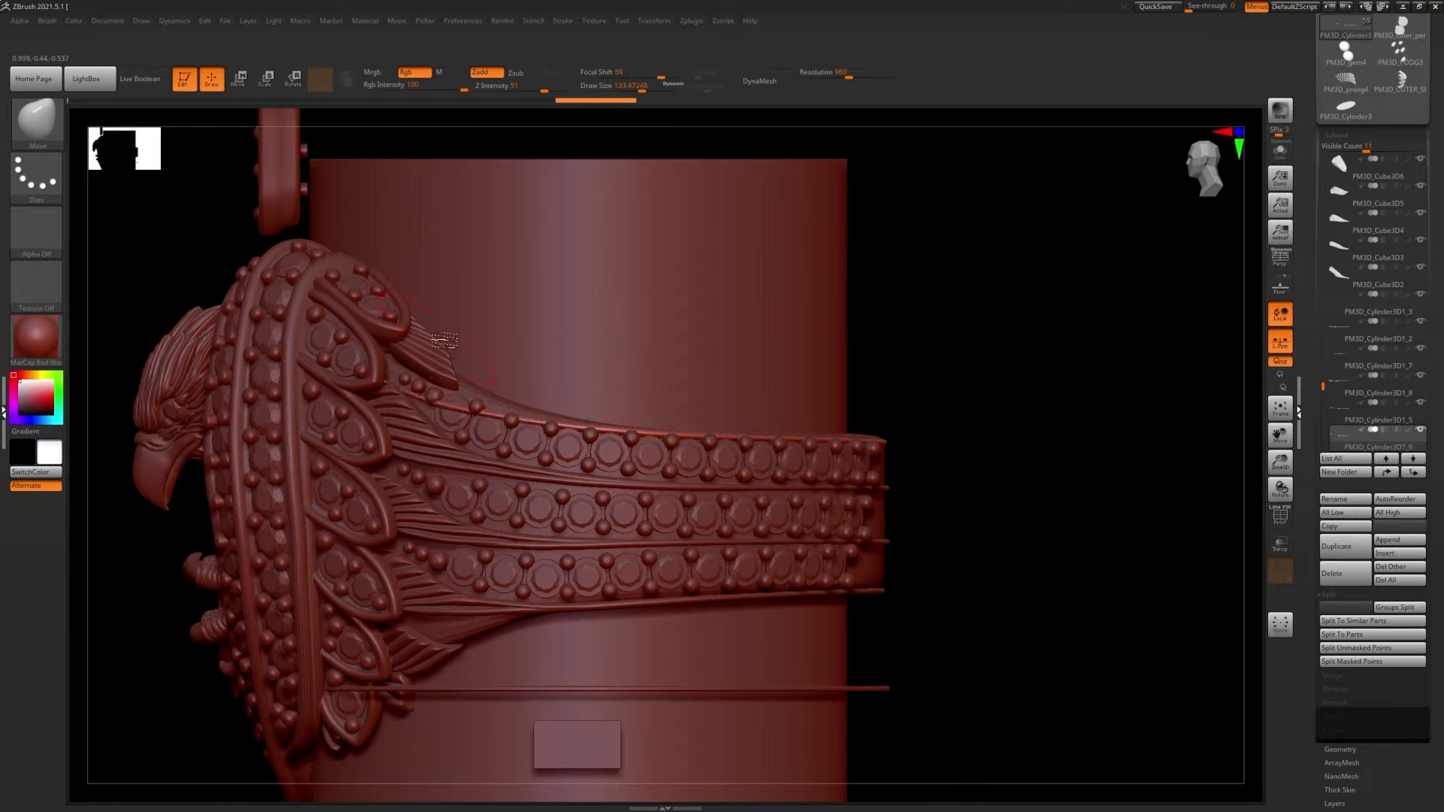
- Orbit around the ring band and trim rails, make st1 active, and turn to a side view
{"action": "key", "text": "s"}
{"action": "mouse_move", "coordinate": [444, 340]}
{"action": "right_mouse_down"}
{"action": "mouse_move", "coordinate": [722, 454]}
{"action": "mouse_move", "coordinate": [762, 445]}
{"action": "mouse_move", "coordinate": [532, 419]}
{"action": "mouse_move", "coordinate": [798, 338]}
{"action": "right_mouse_up"}
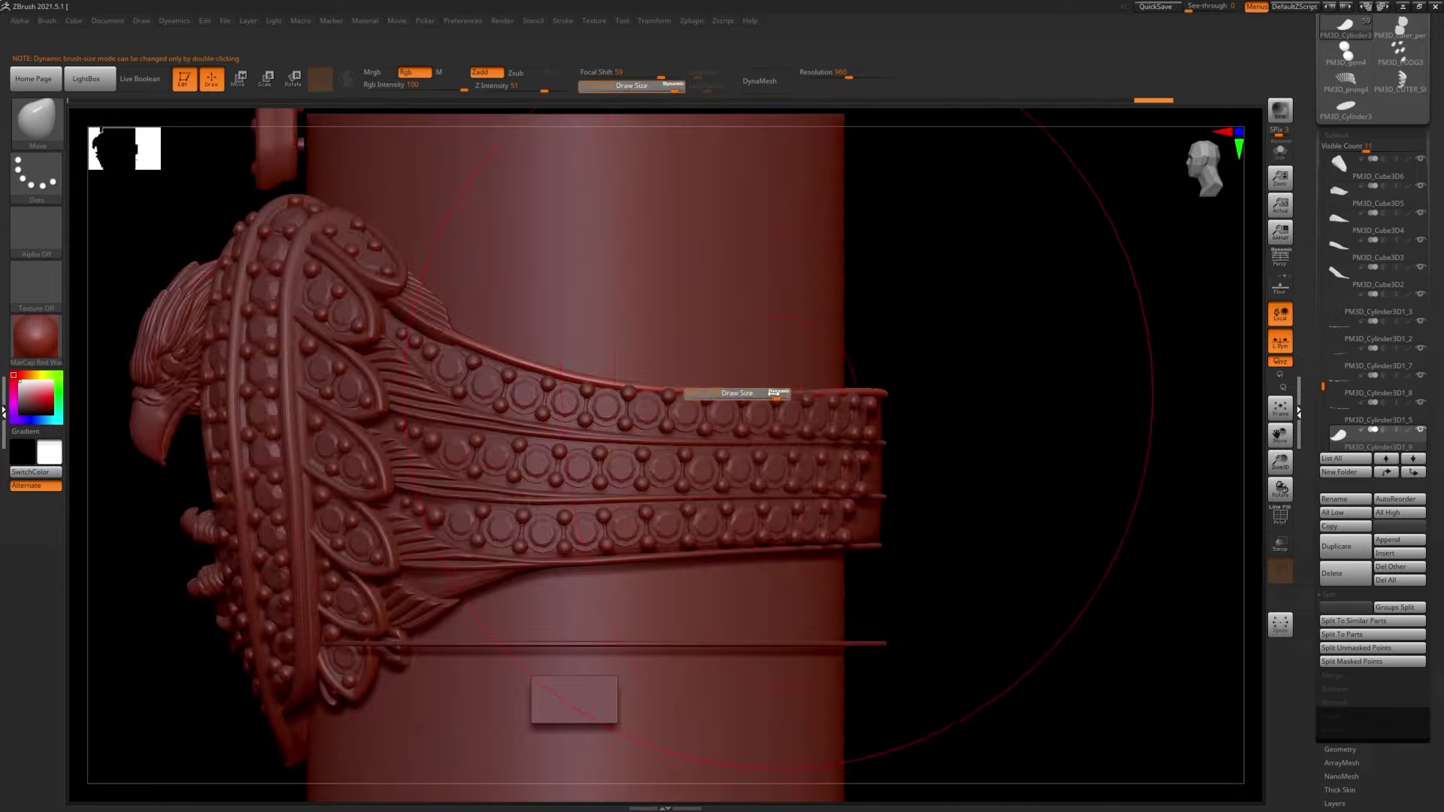
{"action": "right_click_drag", "start_coordinate": [773, 392], "coordinate": [751, 407]}
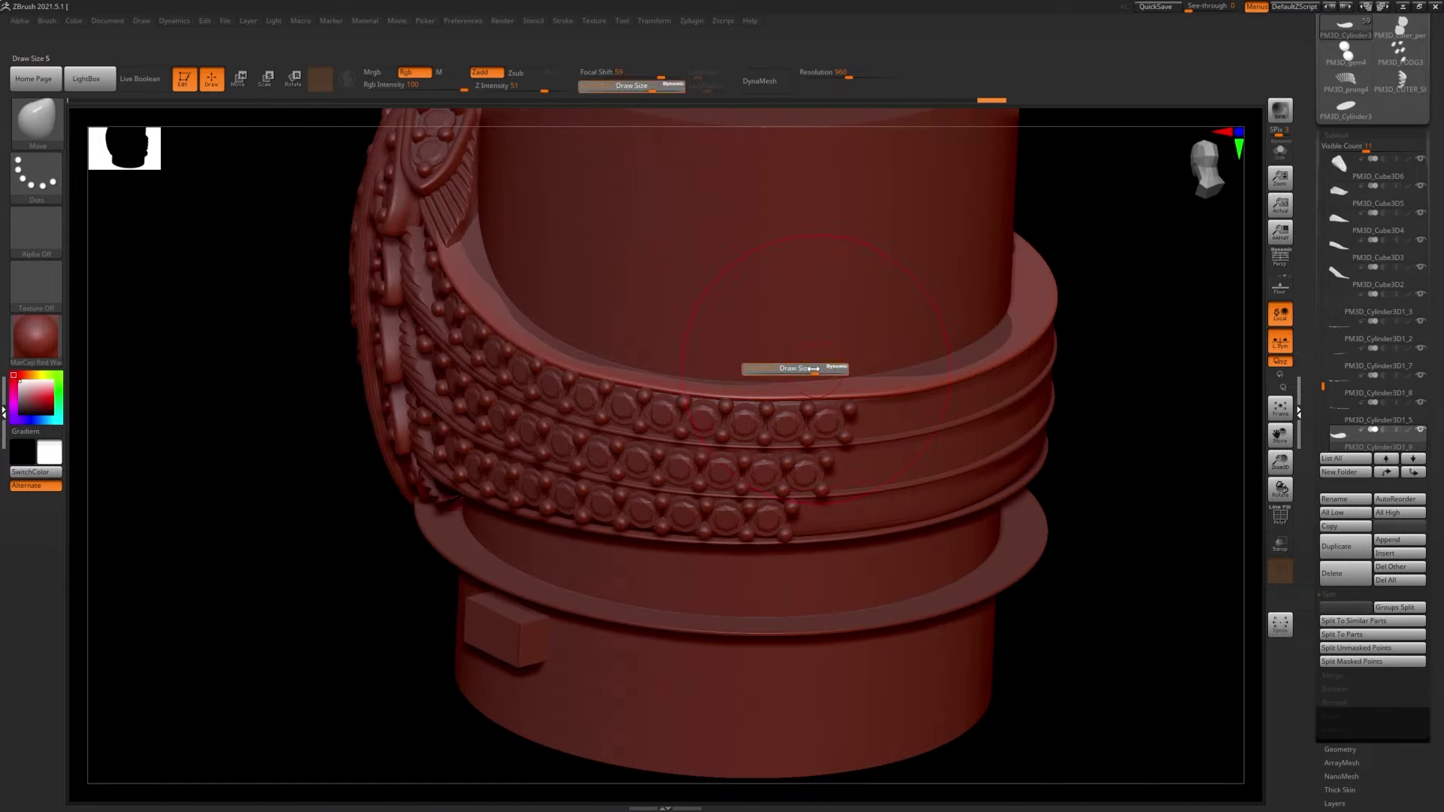
{"action": "right_click_drag", "start_coordinate": [814, 368], "coordinate": [692, 436]}
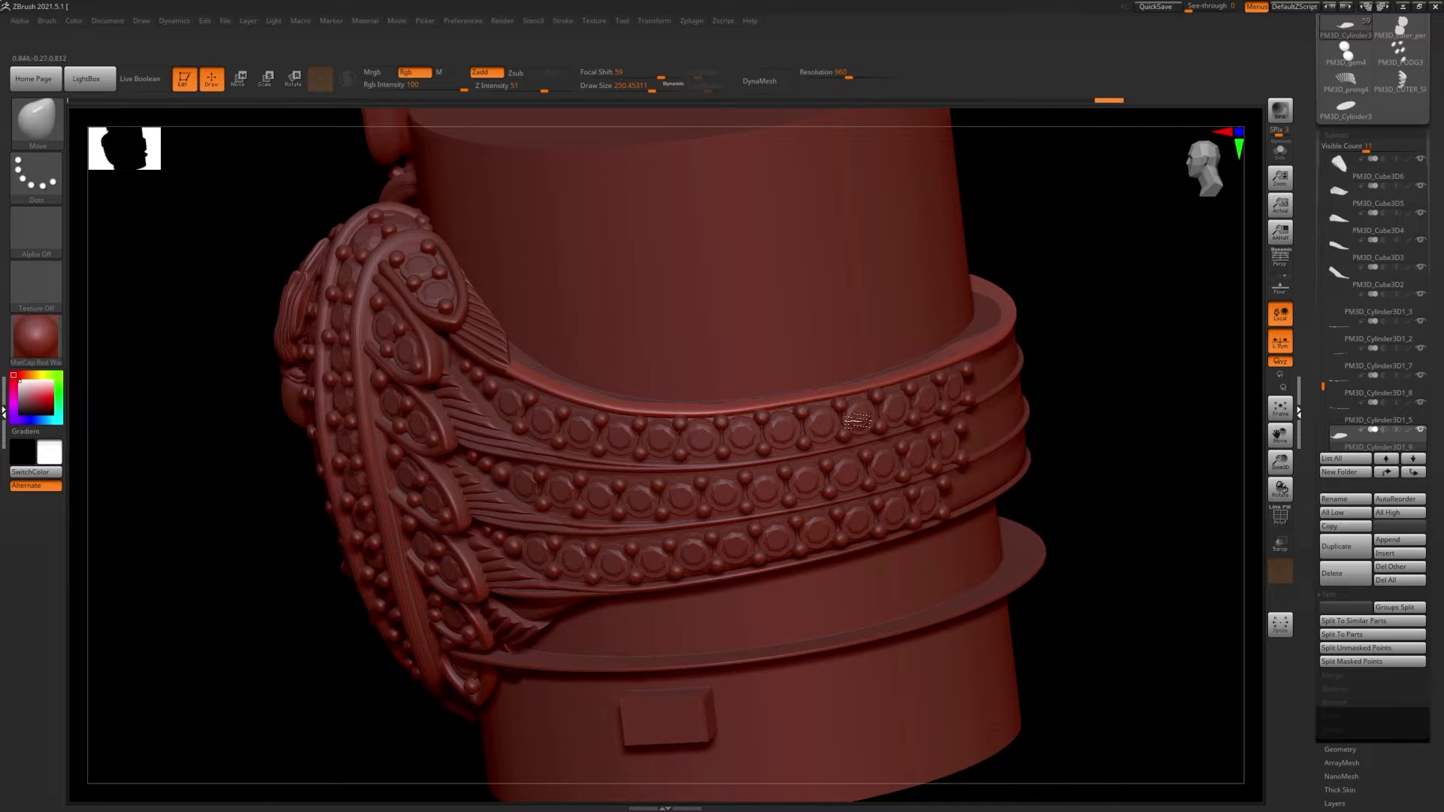
{"action": "left_click", "coordinate": [569, 378], "text": "alt"}
{"action": "mouse_move", "coordinate": [857, 421]}
{"action": "right_mouse_down", "text": "shift"}
{"action": "mouse_move", "coordinate": [568, 378]}
{"action": "mouse_move", "coordinate": [549, 350]}
{"action": "right_mouse_up", "text": "shift"}
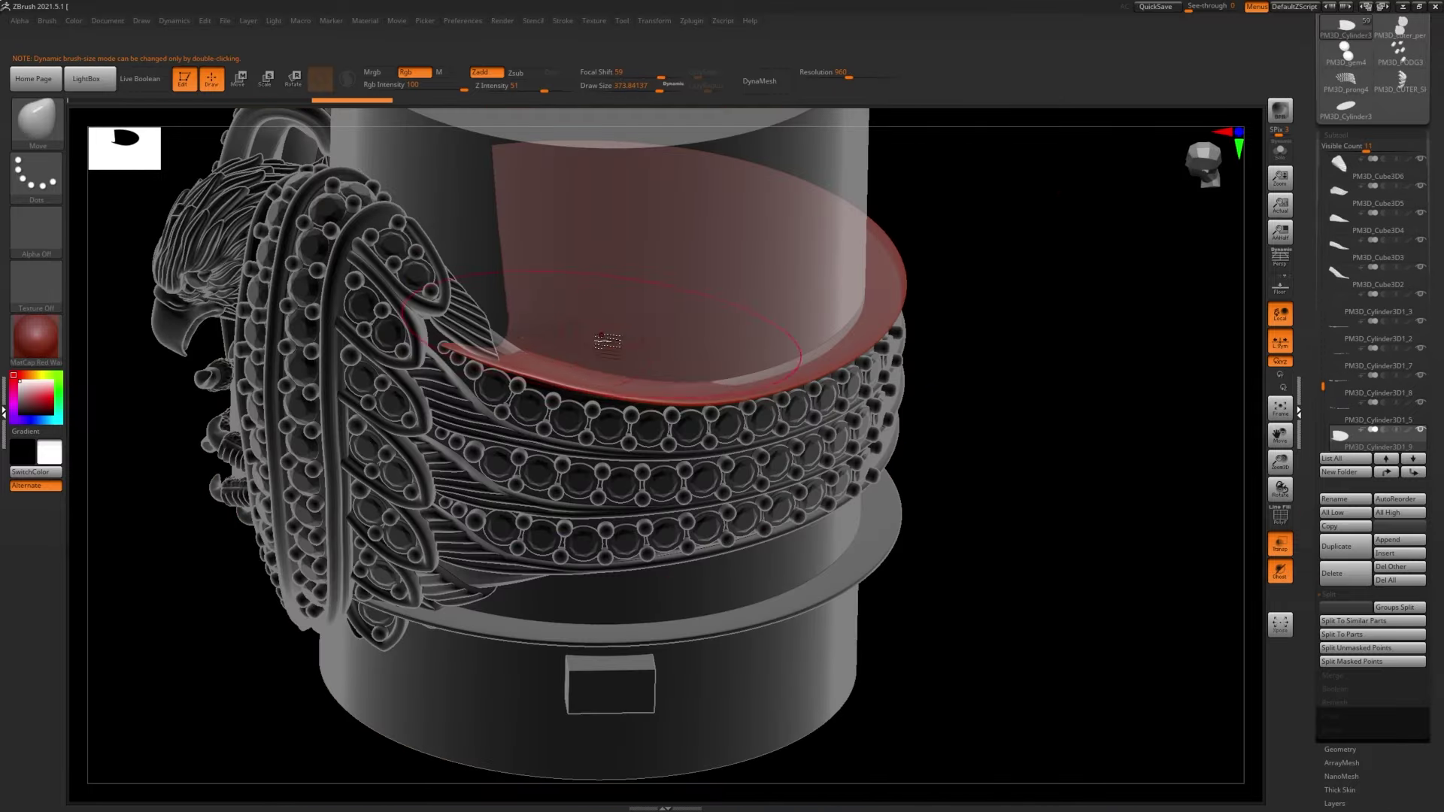
- Toggle see-through off to inspect the rails, open Subtool Merge, then restore transparency and frame the ring
{"action": "key", "text": "ctrl+shift+t"}
{"action": "mouse_move", "coordinate": [608, 342]}
{"action": "right_mouse_down"}
{"action": "mouse_move", "coordinate": [525, 391]}
{"action": "mouse_move", "coordinate": [469, 354]}
{"action": "mouse_move", "coordinate": [578, 384]}
{"action": "mouse_move", "coordinate": [404, 310]}
{"action": "mouse_move", "coordinate": [390, 326]}
{"action": "mouse_move", "coordinate": [682, 303]}
{"action": "mouse_move", "coordinate": [536, 434]}
{"action": "mouse_move", "coordinate": [694, 373]}
{"action": "mouse_move", "coordinate": [978, 489]}
{"action": "mouse_move", "coordinate": [666, 421]}
{"action": "mouse_move", "coordinate": [1274, 448]}
{"action": "right_mouse_up"}
{"action": "left_click", "coordinate": [1333, 676]}
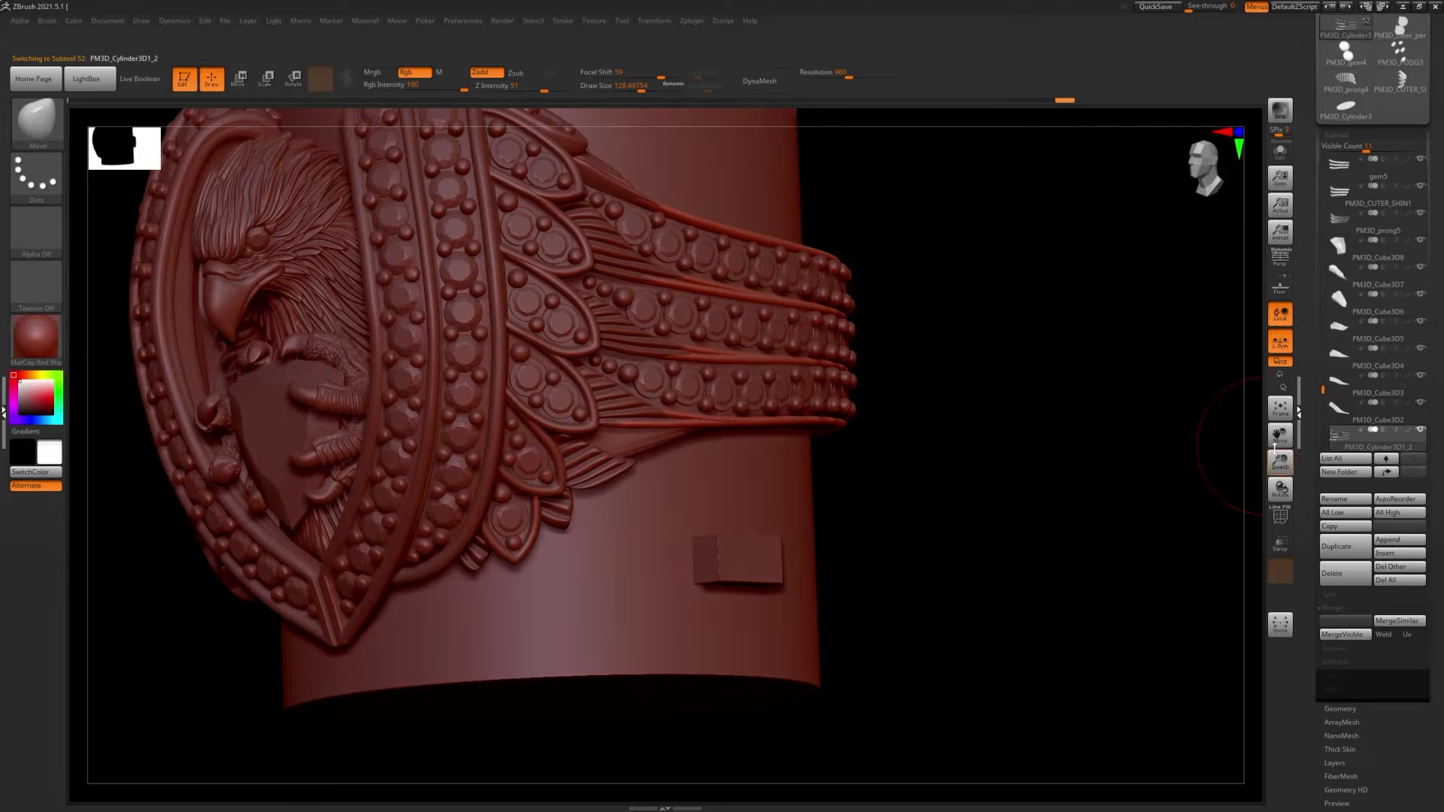
{"action": "left_click", "coordinate": [1280, 541]}
{"action": "key", "text": "f"}
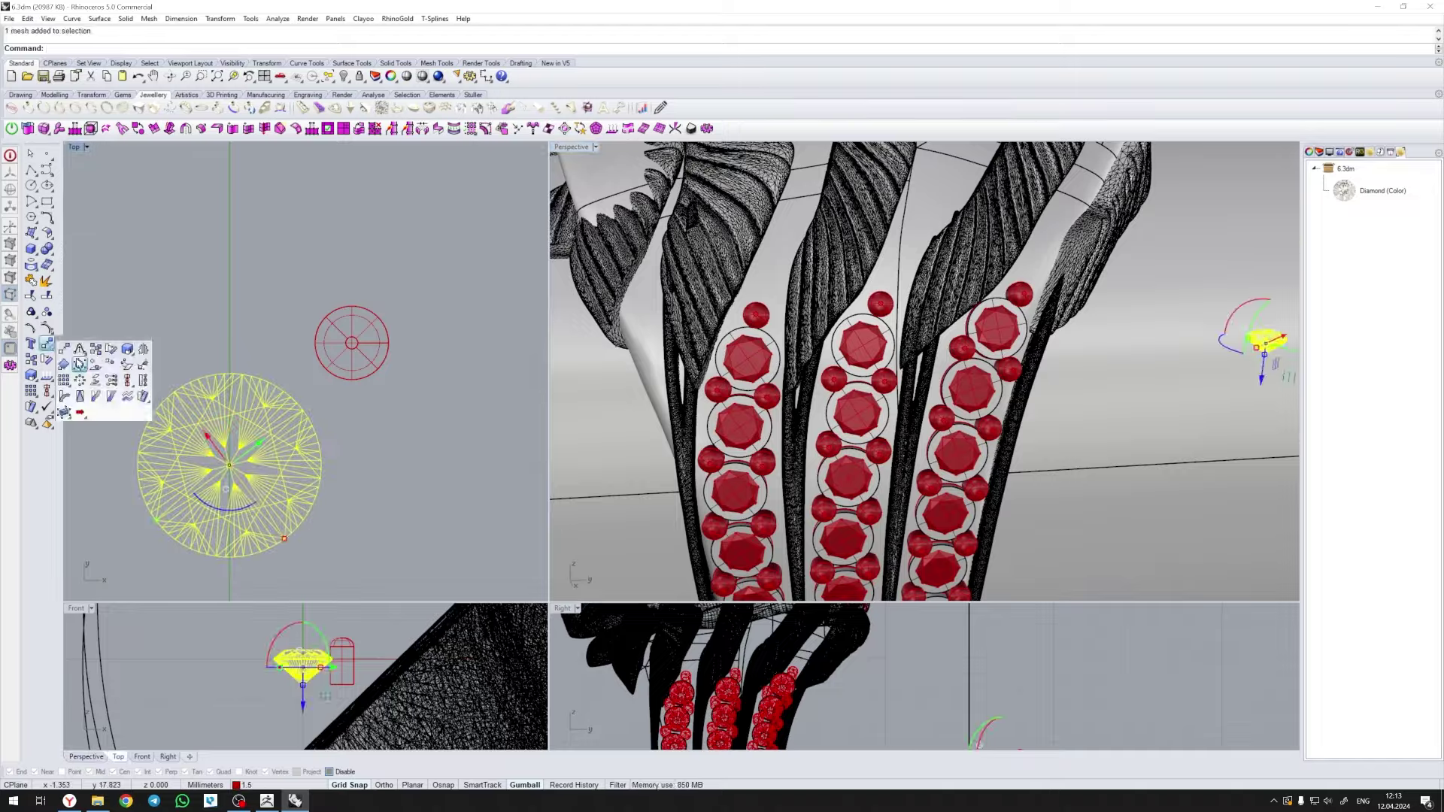
- Place a diamond copy on the band surface below the large red stone
{"action": "left_click", "coordinate": [794, 236]}
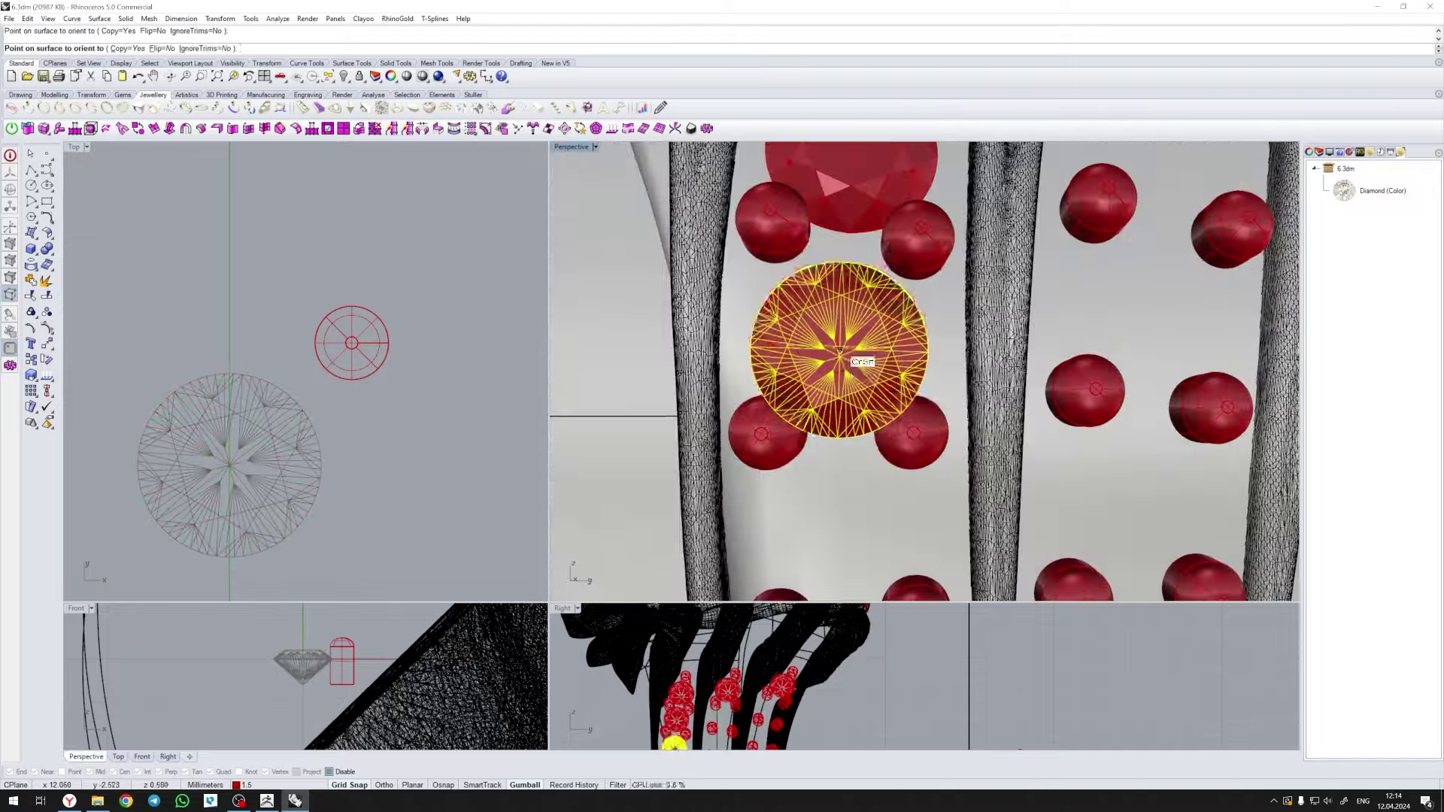
{"action": "left_click", "coordinate": [889, 282]}
{"action": "key", "text": "Return"}
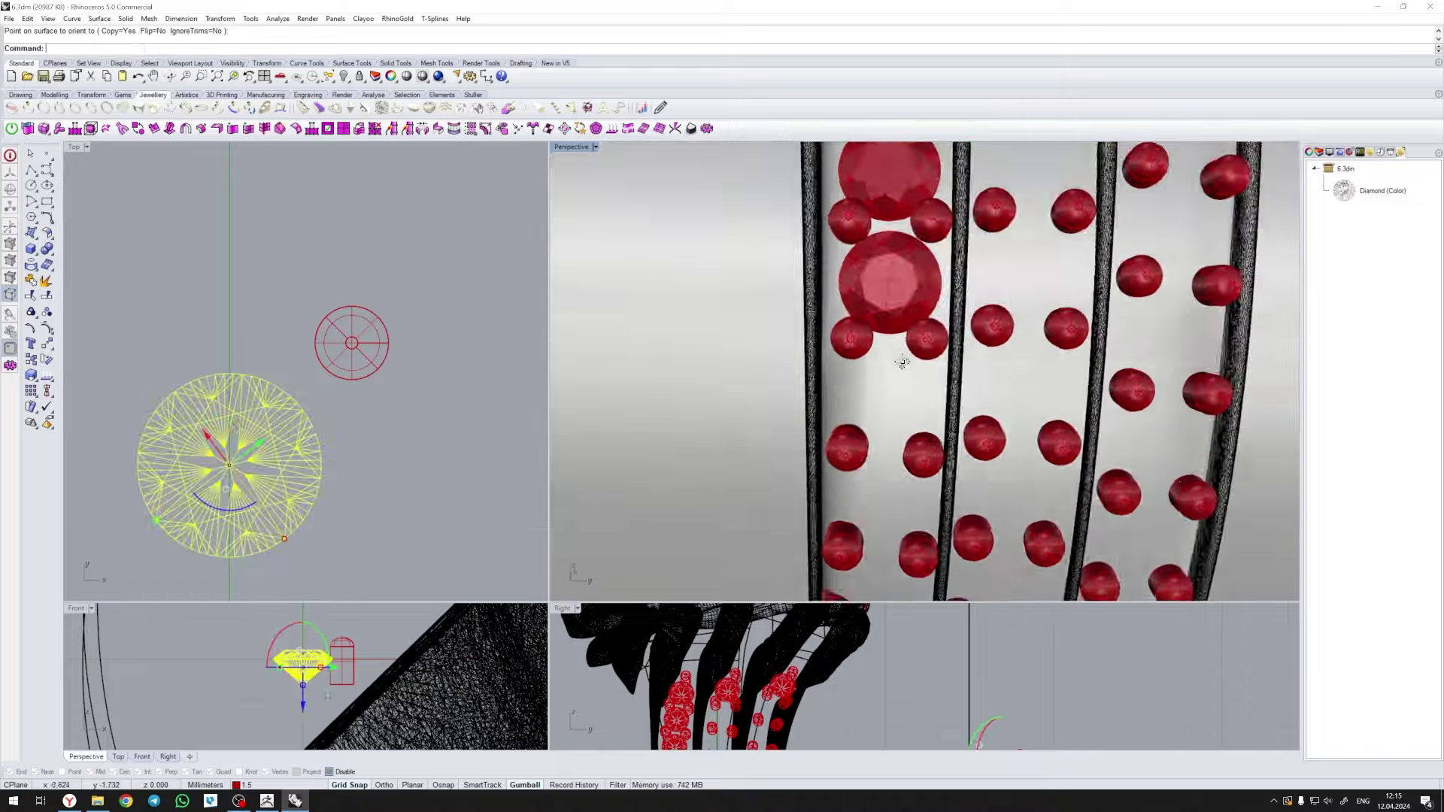
{"action": "key", "text": "Return"}
- Zoom and pan along the stone rows while finishing the diamond copies between the red stones
{"action": "scroll", "coordinate": [933, 325], "scroll_direction": "up", "scroll_amount": 3}
{"action": "scroll", "coordinate": [933, 326], "scroll_direction": "up", "scroll_amount": 5}
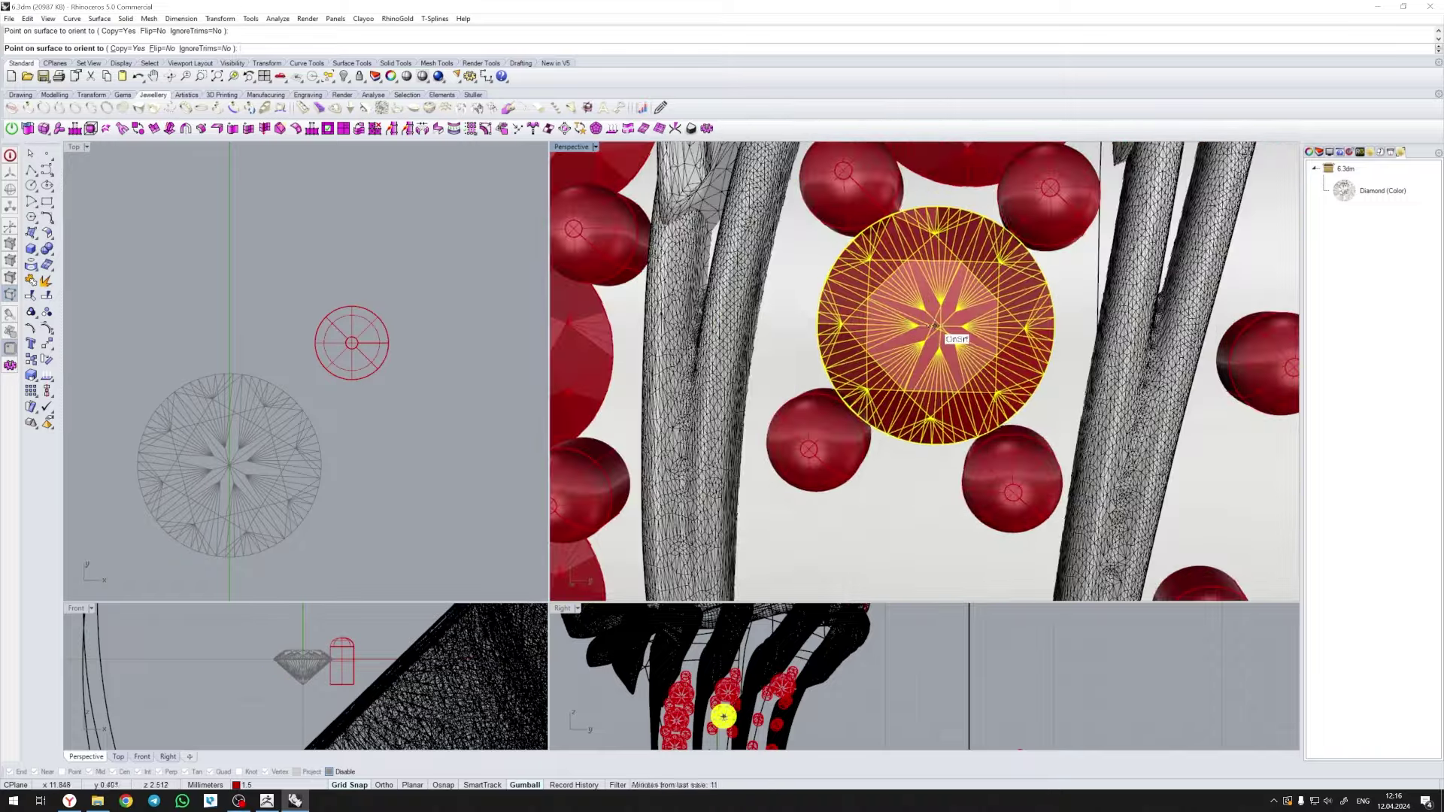
{"action": "scroll", "coordinate": [933, 326], "scroll_direction": "down", "scroll_amount": 5}
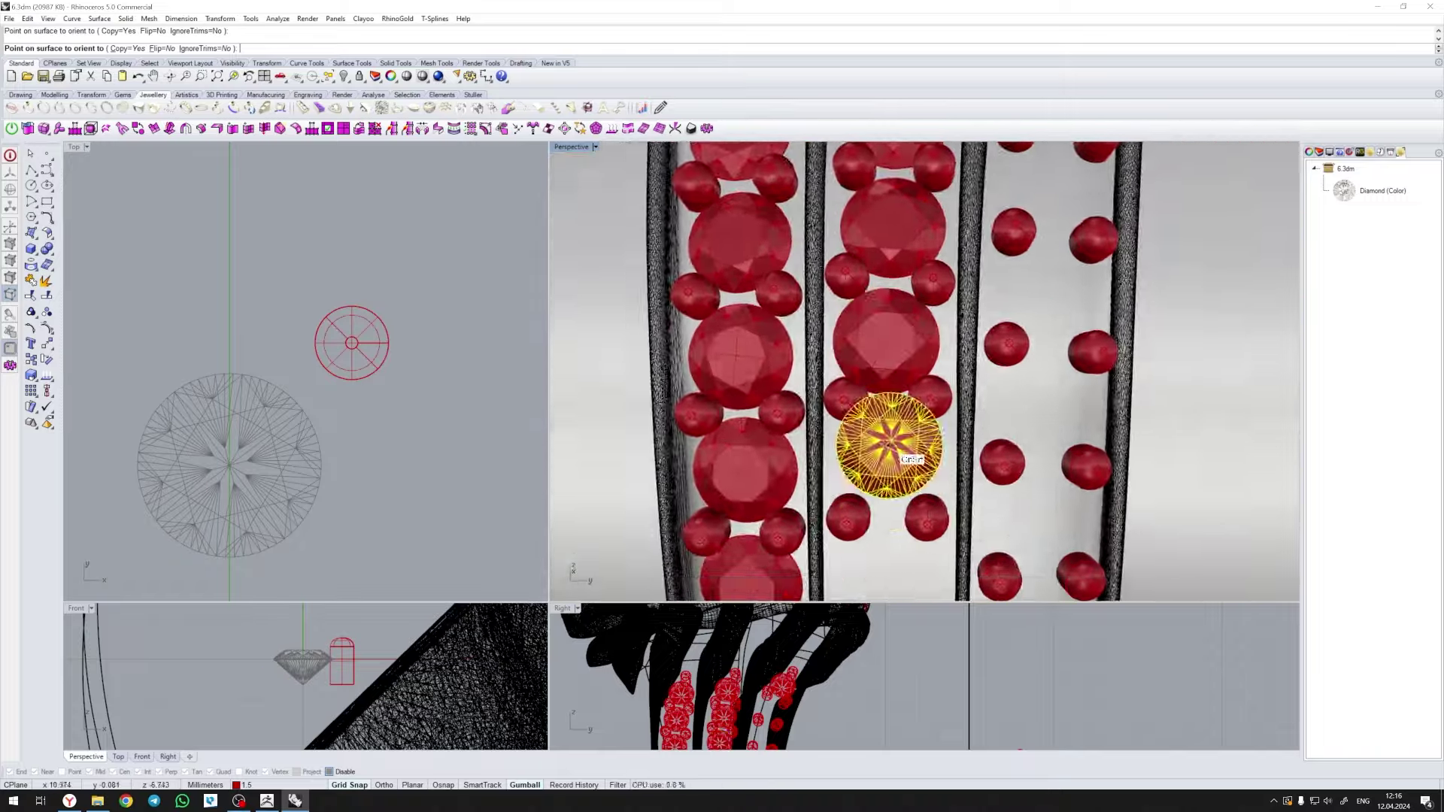
{"action": "scroll", "coordinate": [887, 349], "scroll_direction": "up", "scroll_amount": 2}
{"action": "scroll", "coordinate": [913, 388], "scroll_direction": "up", "scroll_amount": 2}
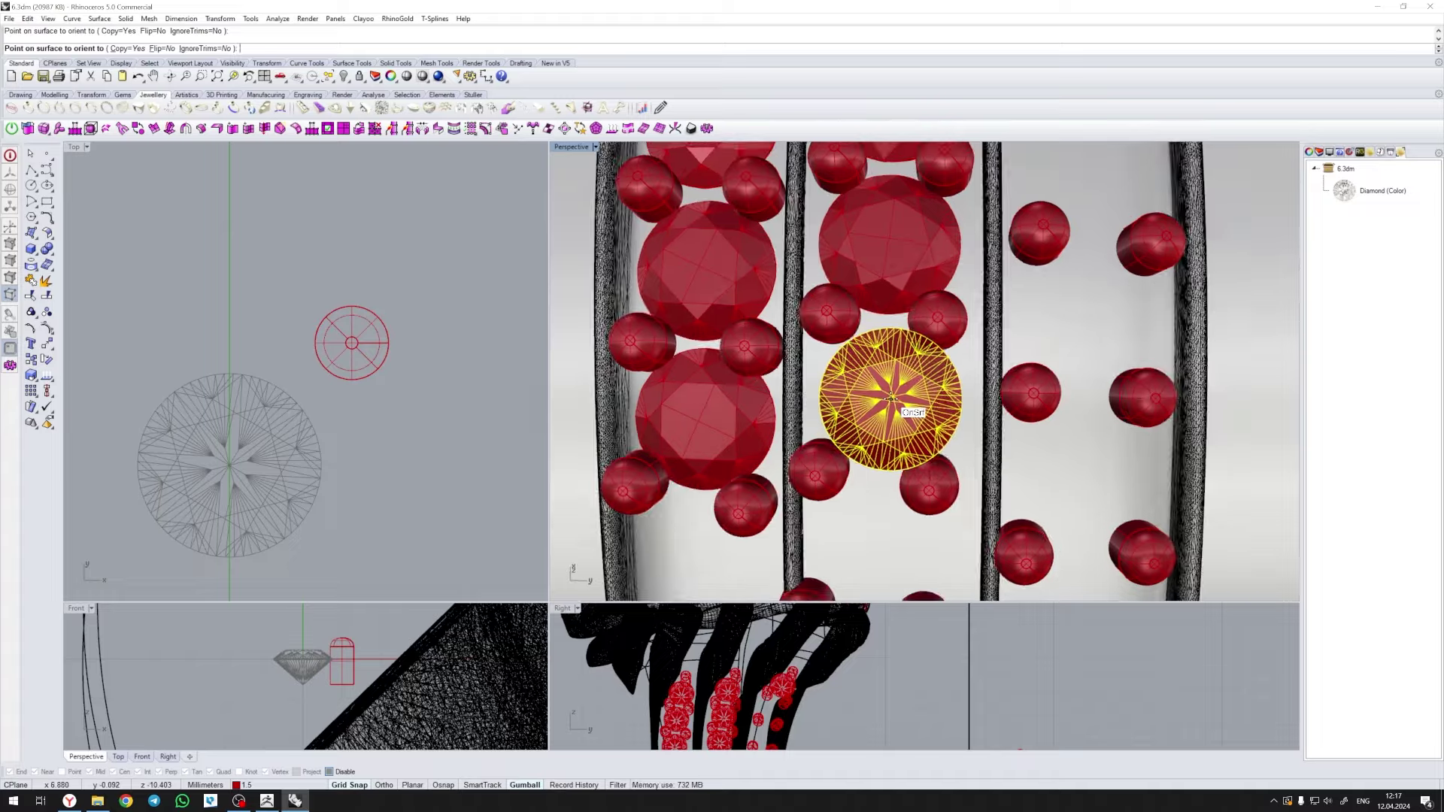
{"action": "scroll", "coordinate": [892, 398], "scroll_direction": "down", "scroll_amount": 5}
{"action": "scroll", "coordinate": [877, 348], "scroll_direction": "up", "scroll_amount": 5}
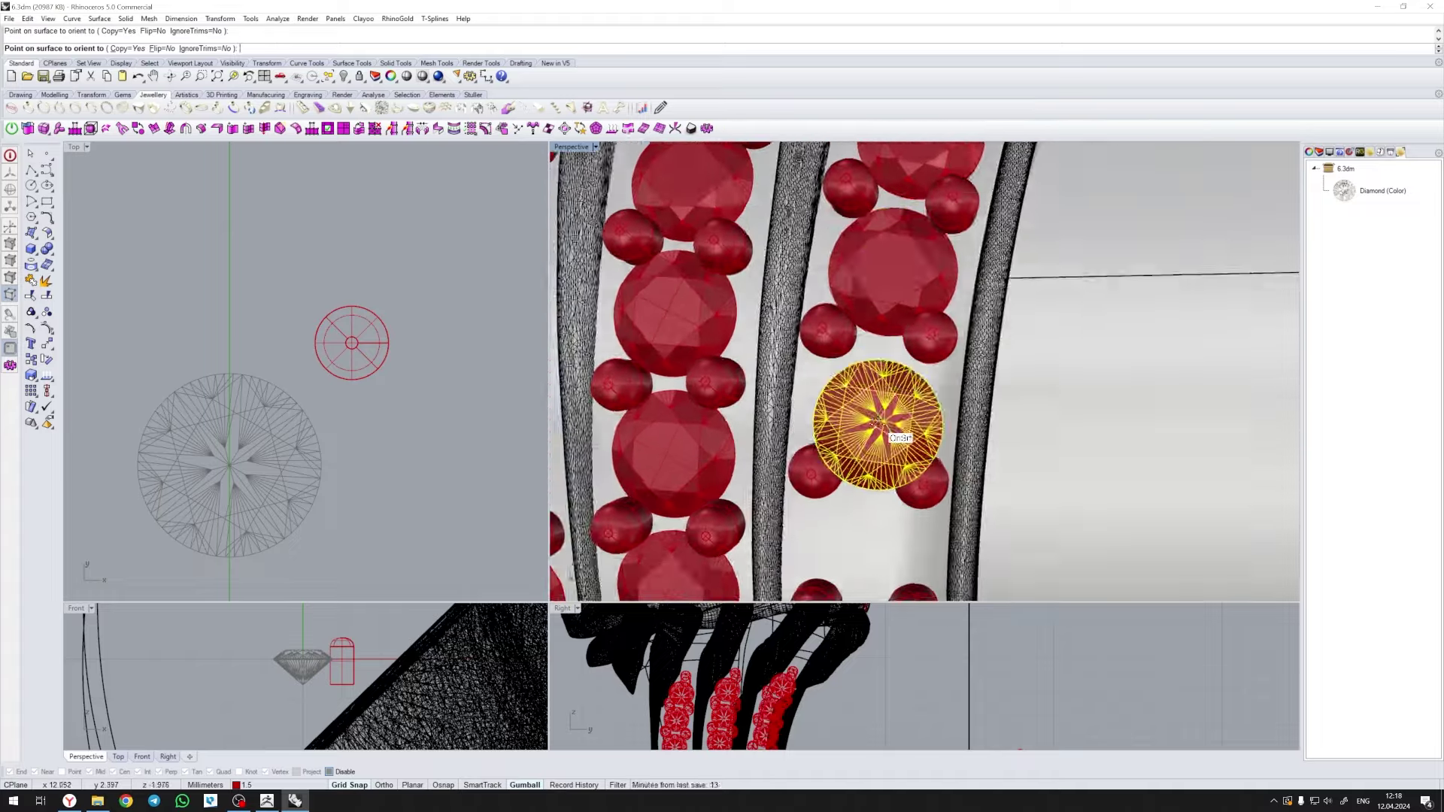
{"action": "right_click_drag", "start_coordinate": [877, 421], "coordinate": [862, 406]}
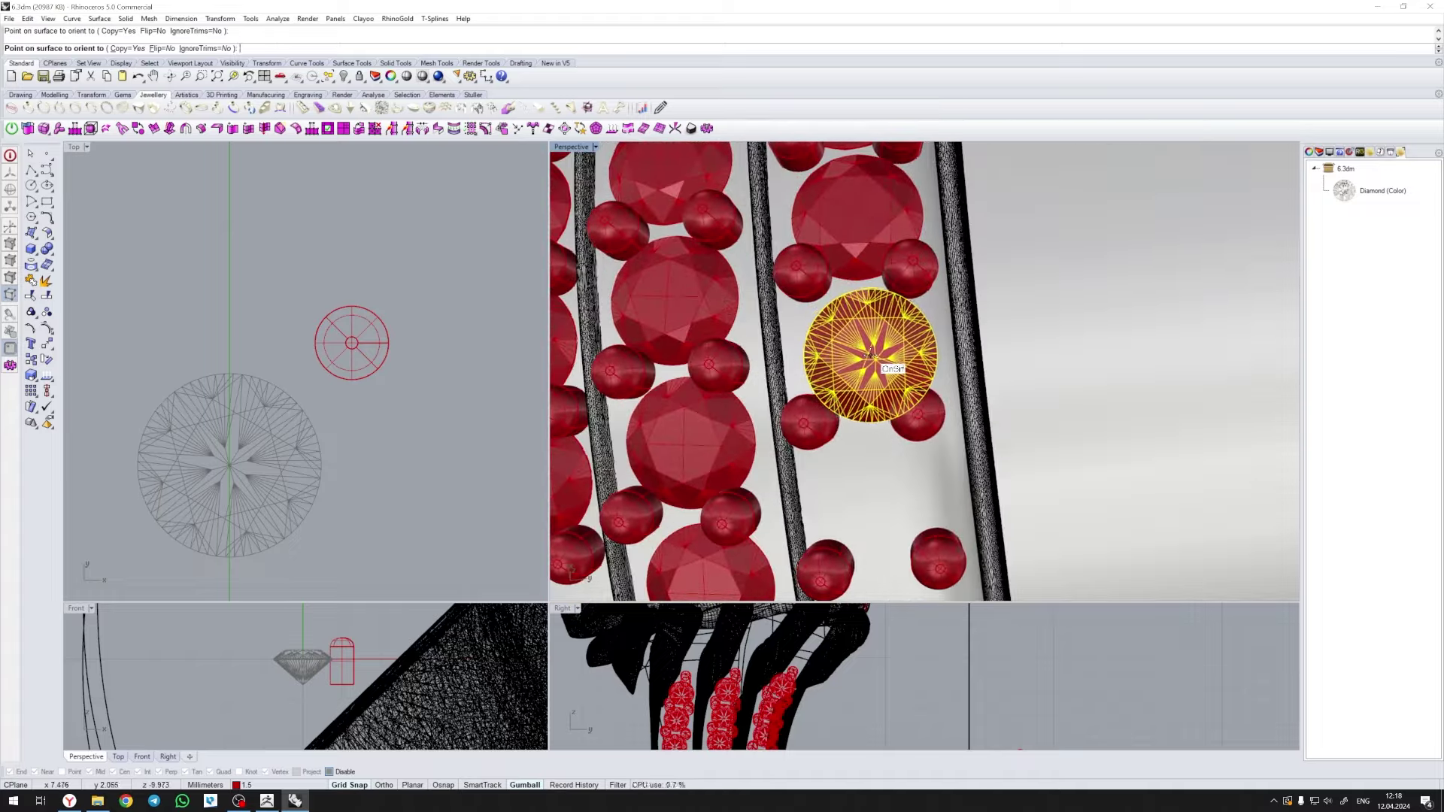
{"action": "scroll", "coordinate": [887, 425], "scroll_direction": "down", "scroll_amount": 3}
{"action": "key", "text": "Return"}
{"action": "scroll", "coordinate": [821, 416], "scroll_direction": "down", "scroll_amount": 2}
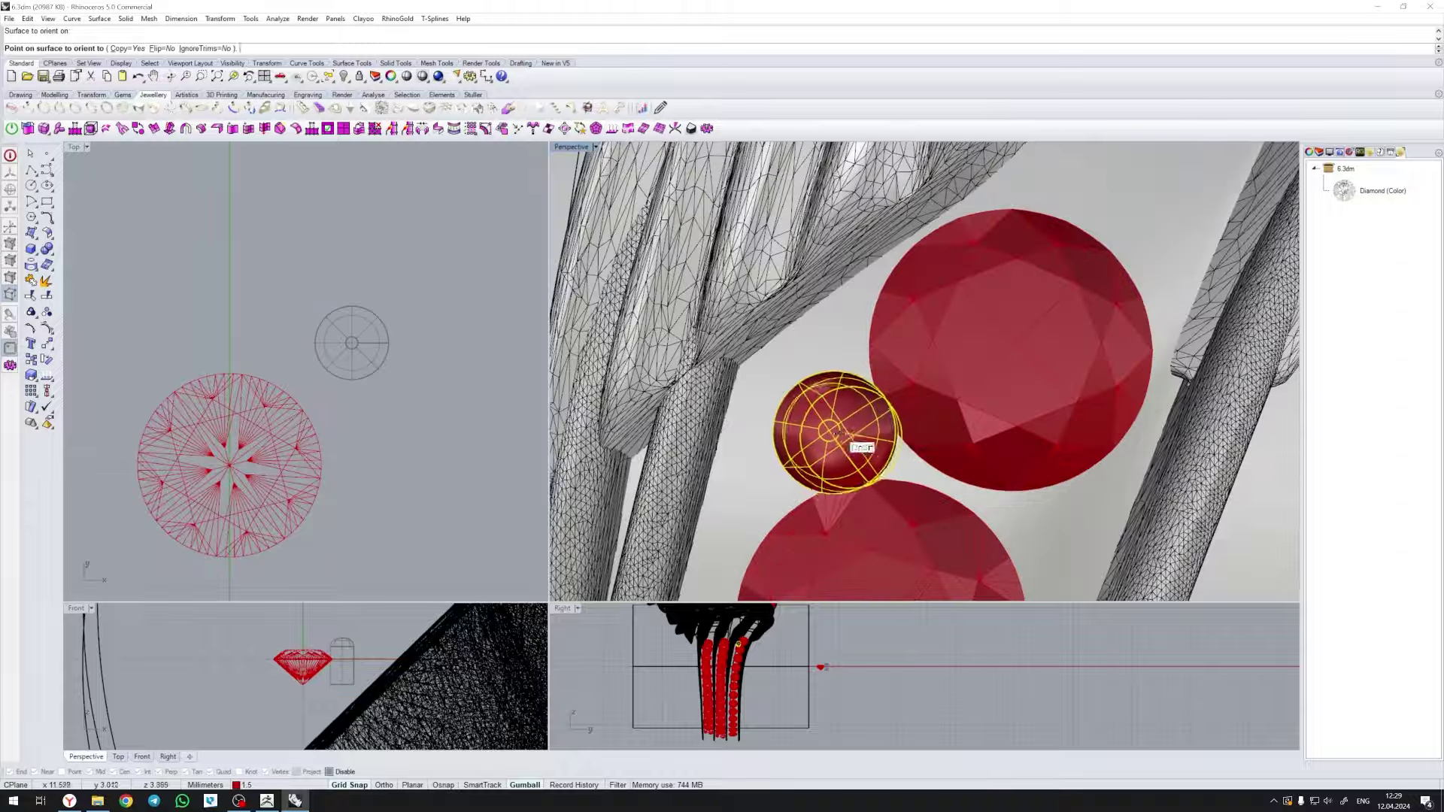
- Tilt to a top-down view and finish placing the last small gem
{"action": "scroll", "coordinate": [868, 450], "scroll_direction": "down", "scroll_amount": 3}
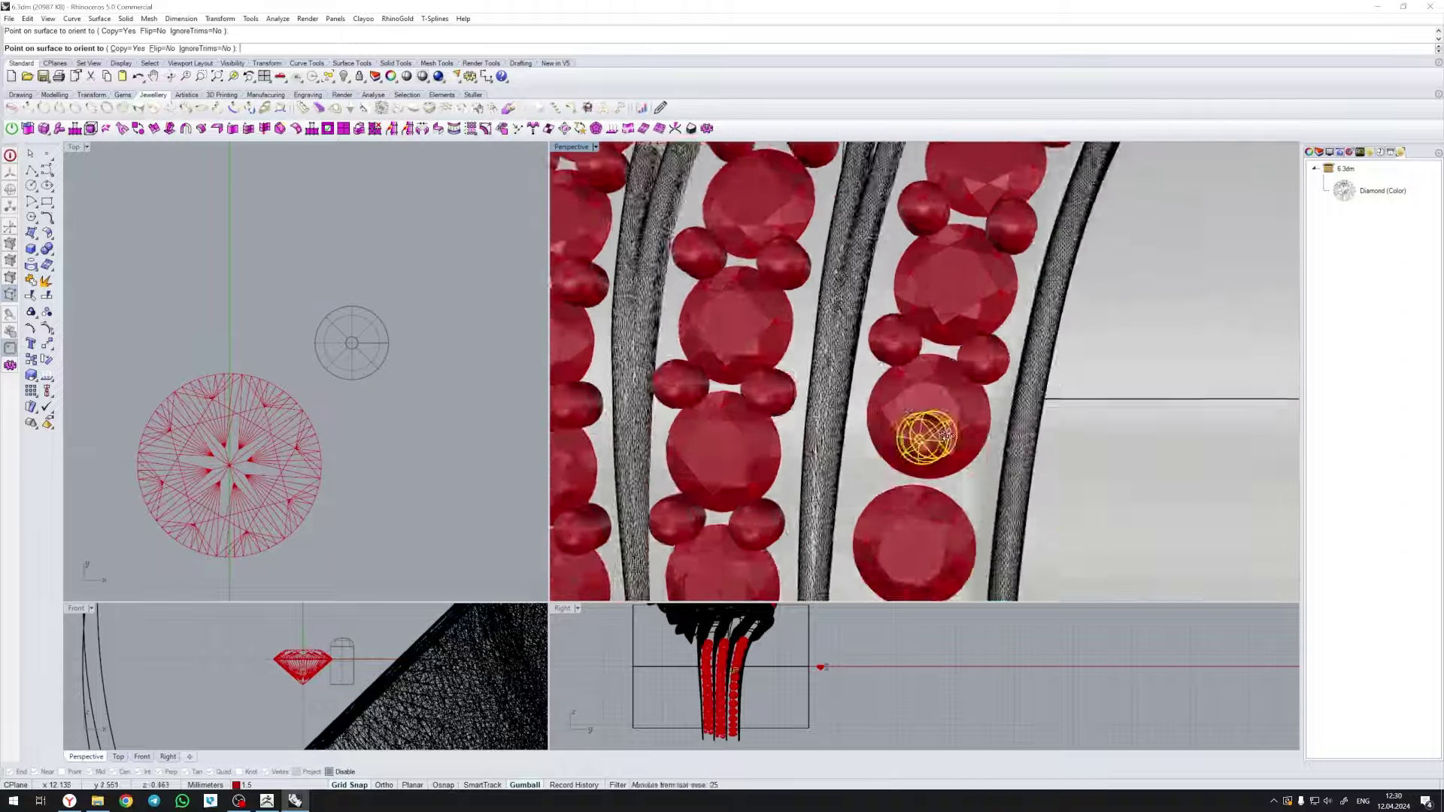
{"action": "scroll", "coordinate": [940, 451], "scroll_direction": "up", "scroll_amount": 3}
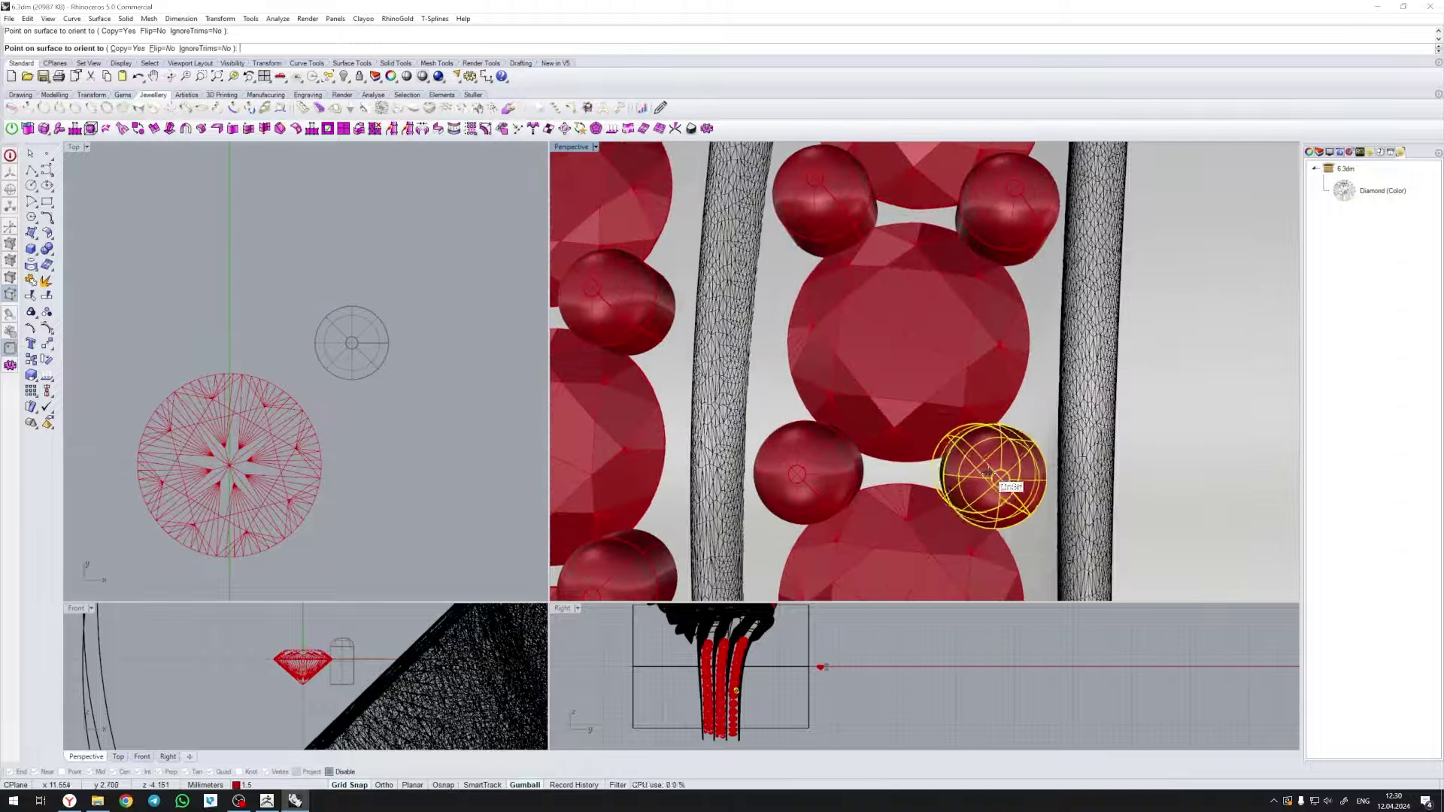
{"action": "mouse_move", "coordinate": [967, 467]}
{"action": "right_mouse_down"}
{"action": "mouse_move", "coordinate": [944, 436]}
{"action": "mouse_move", "coordinate": [867, 428]}
{"action": "right_mouse_up"}
{"action": "scroll", "coordinate": [978, 489], "scroll_direction": "down", "scroll_amount": 3}
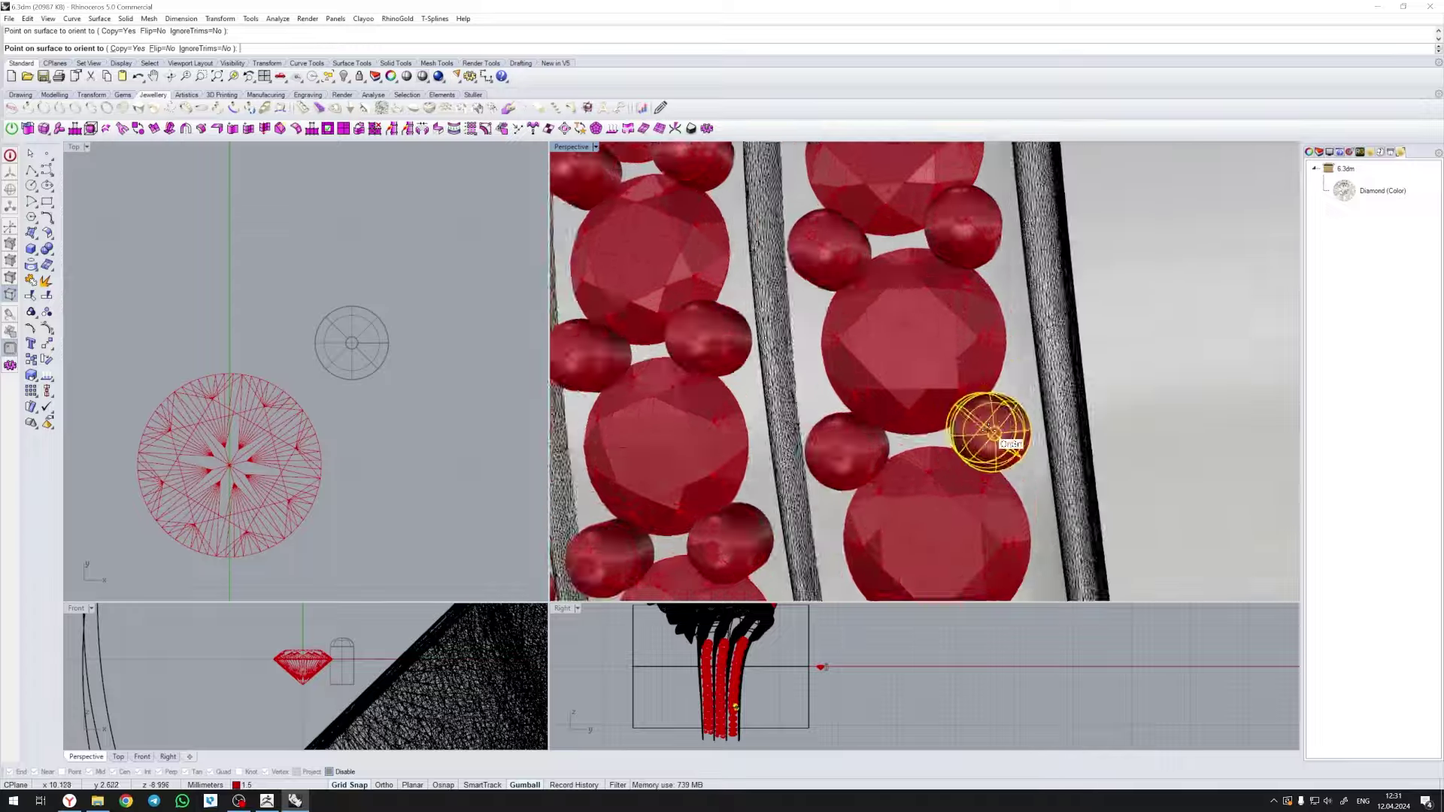
{"action": "scroll", "coordinate": [986, 422], "scroll_direction": "up", "scroll_amount": 3}
{"action": "scroll", "coordinate": [925, 419], "scroll_direction": "down", "scroll_amount": 3}
{"action": "scroll", "coordinate": [989, 429], "scroll_direction": "up", "scroll_amount": 3}
{"action": "scroll", "coordinate": [955, 421], "scroll_direction": "down", "scroll_amount": 3}
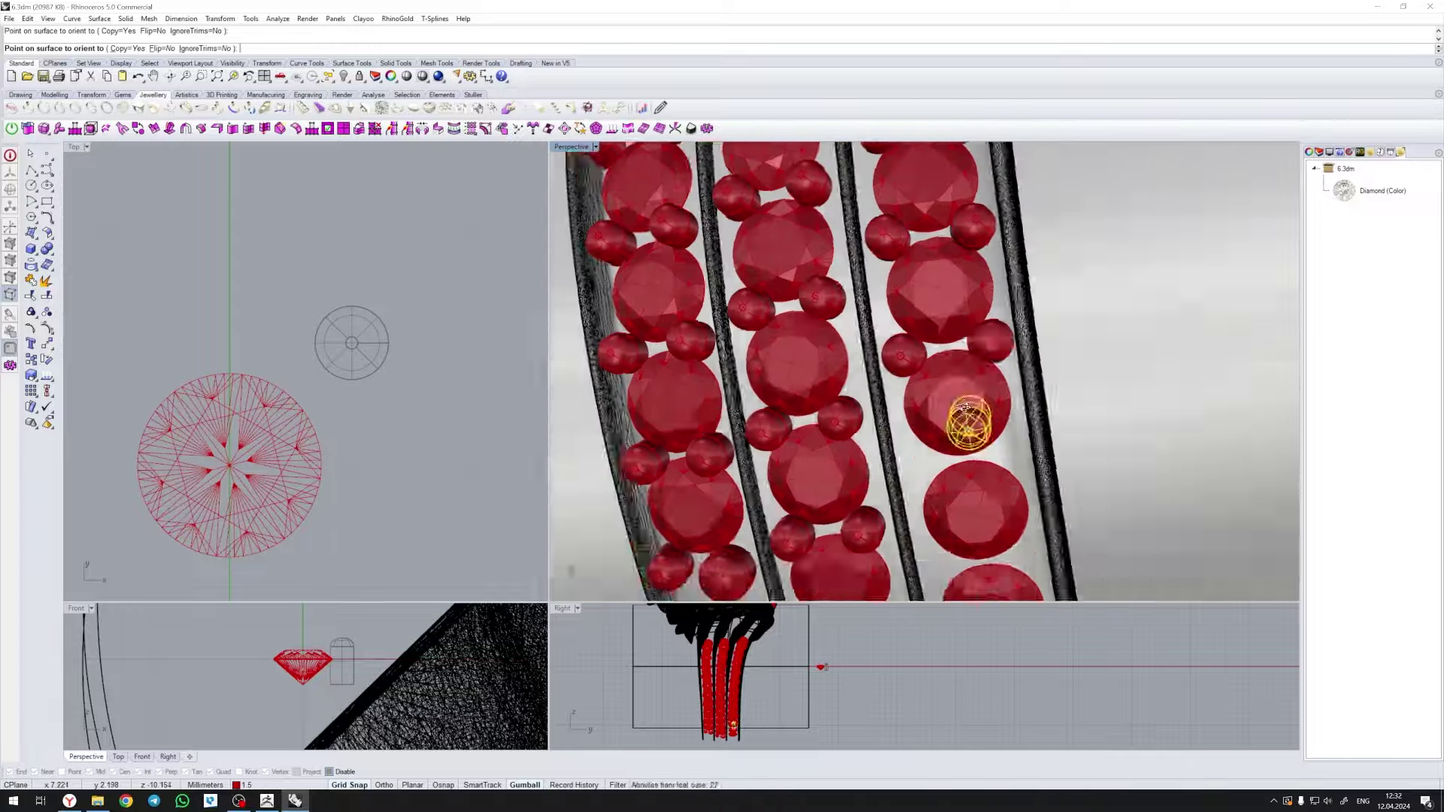
{"action": "scroll", "coordinate": [993, 402], "scroll_direction": "up", "scroll_amount": 3}
{"action": "scroll", "coordinate": [948, 467], "scroll_direction": "up", "scroll_amount": 2}
{"action": "scroll", "coordinate": [940, 489], "scroll_direction": "down", "scroll_amount": 3}
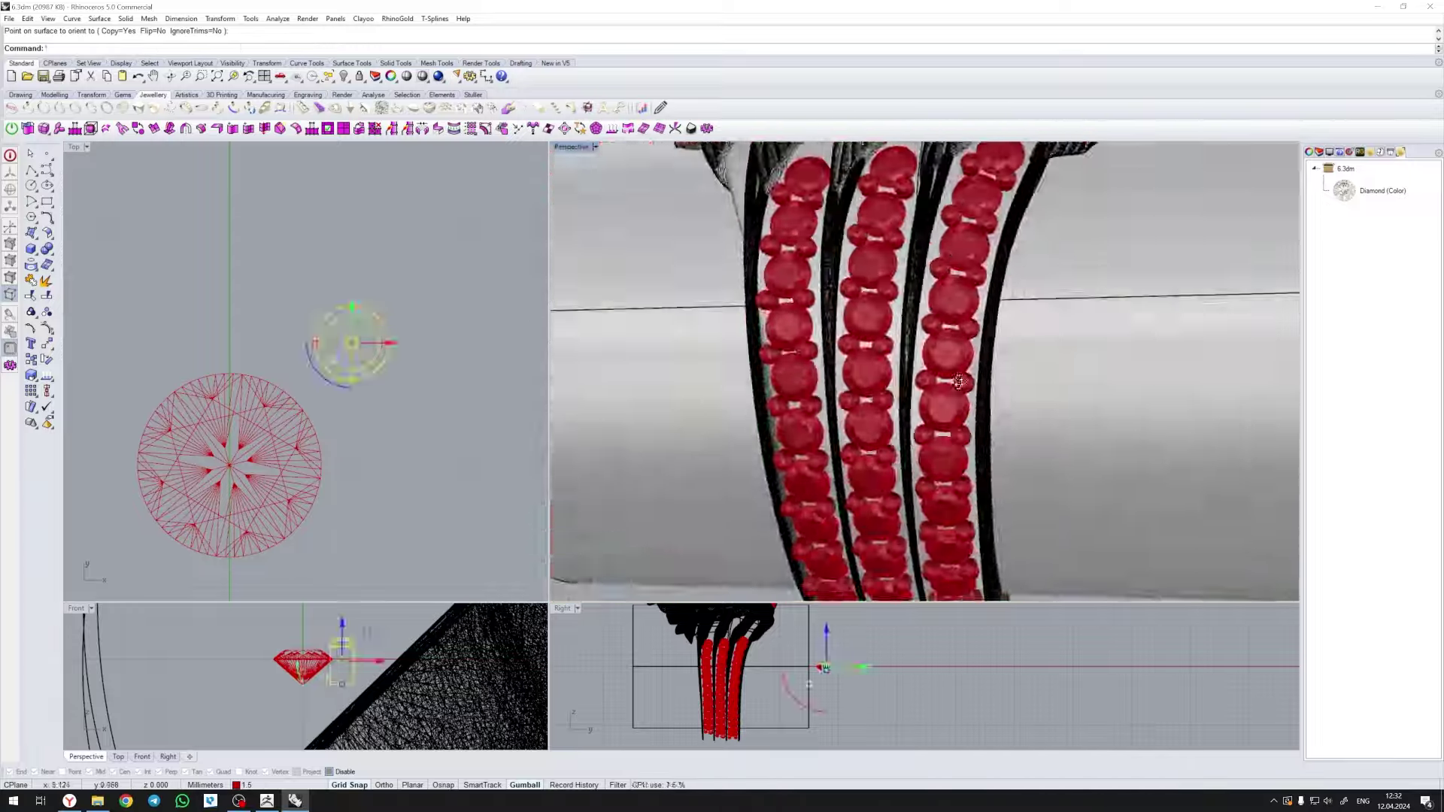
{"action": "scroll", "coordinate": [940, 451], "scroll_direction": "up", "scroll_amount": 3}
{"action": "scroll", "coordinate": [970, 534], "scroll_direction": "down", "scroll_amount": 2}
{"action": "key", "text": "Return"}
- Select all 36 gem meshes, group them with Ctrl+G, and select the gem group
{"action": "left_click", "coordinate": [957, 525]}
{"action": "scroll", "coordinate": [940, 376], "scroll_direction": "up", "scroll_amount": 5}
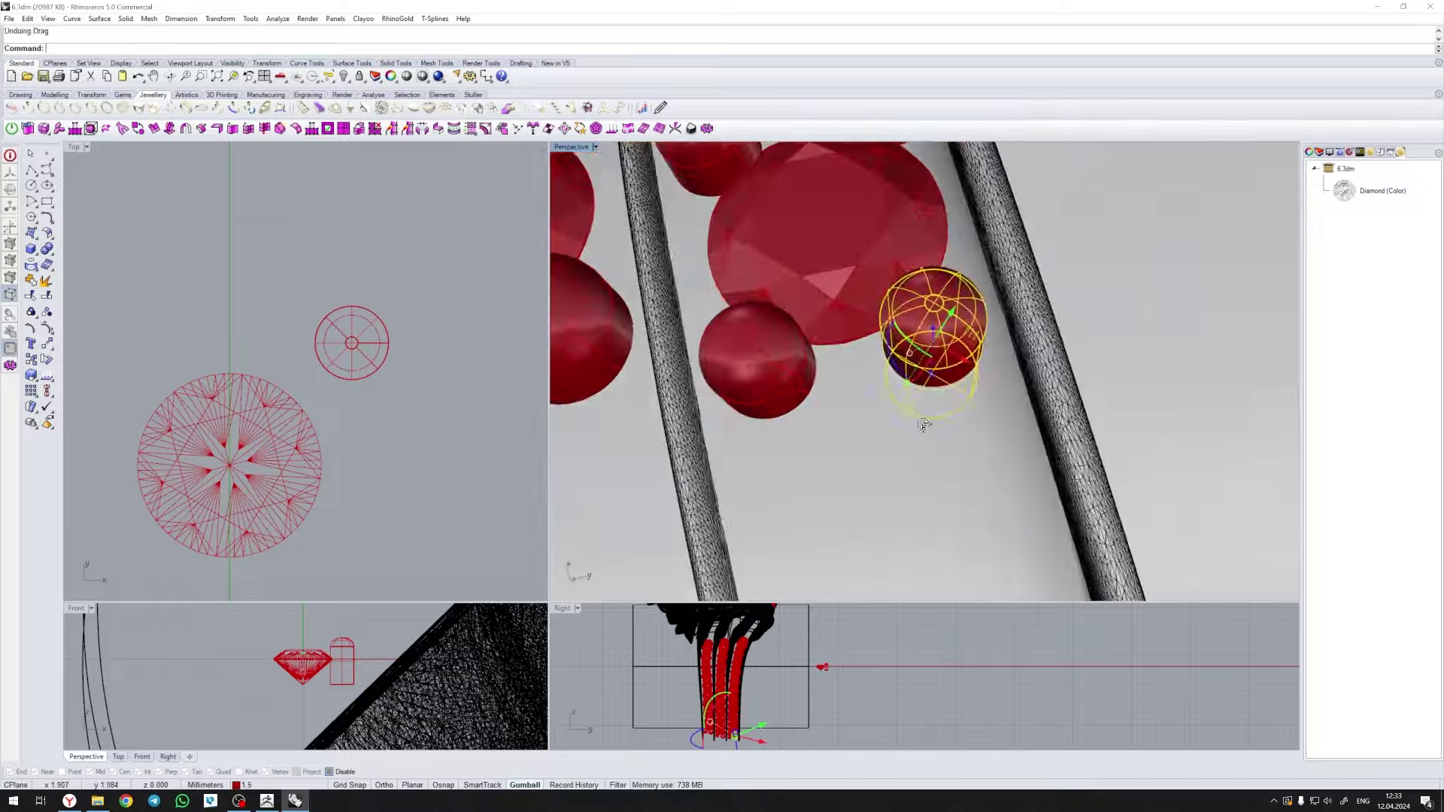
{"action": "right_click_drag", "start_coordinate": [940, 376], "coordinate": [865, 338]}
{"action": "scroll", "coordinate": [775, 323], "scroll_direction": "down", "scroll_amount": 5}
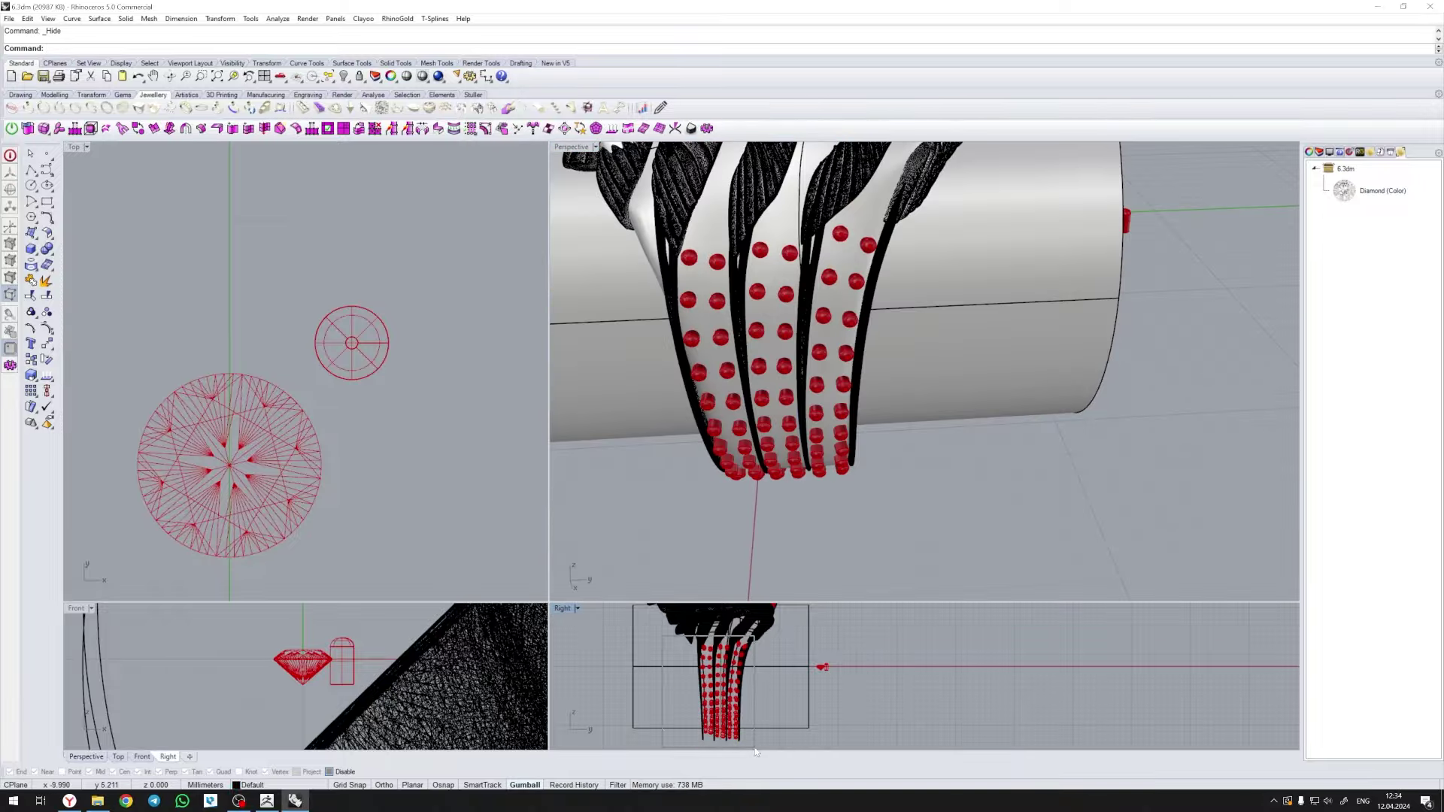
{"action": "scroll", "coordinate": [755, 451], "scroll_direction": "down", "scroll_amount": 3}
{"action": "scroll", "coordinate": [756, 376], "scroll_direction": "up", "scroll_amount": 3}
{"action": "key", "text": "ctrl+g"}
{"action": "right_click", "coordinate": [331, 72]}
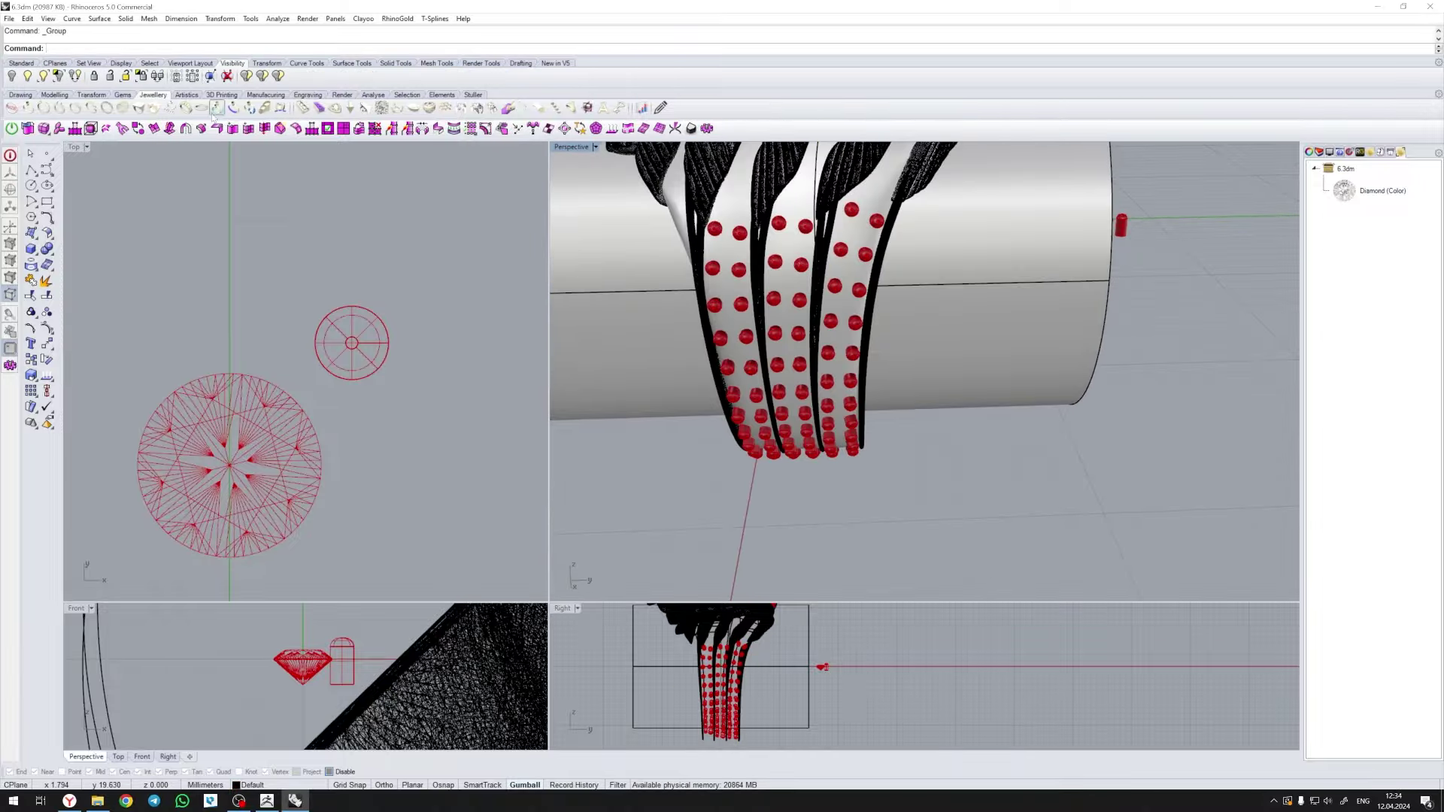
{"action": "left_click", "coordinate": [9, 18]}
- Export the selected gem group as an OBJ (*.obj) file
{"action": "left_click", "coordinate": [45, 161]}
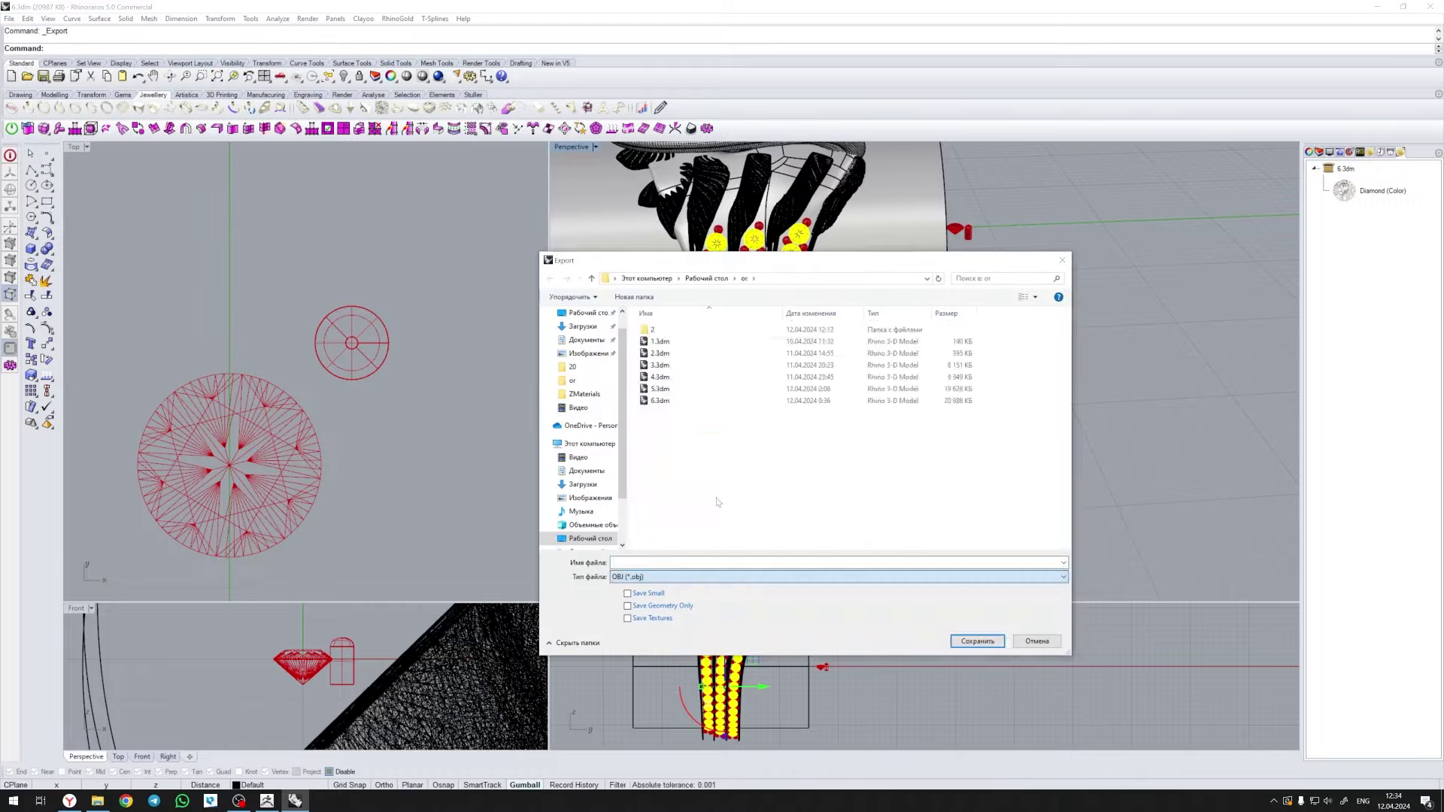
{"action": "left_click", "coordinate": [976, 639]}
{"action": "left_click", "coordinate": [680, 589]}
{"action": "scroll", "coordinate": [790, 315], "scroll_direction": "up", "scroll_amount": 5}
{"action": "left_click", "coordinate": [783, 303]}
{"action": "left_click", "coordinate": [812, 329]}
{"action": "scroll", "coordinate": [823, 401], "scroll_direction": "down", "scroll_amount": 3}
{"action": "scroll", "coordinate": [823, 402], "scroll_direction": "down", "scroll_amount": 4}
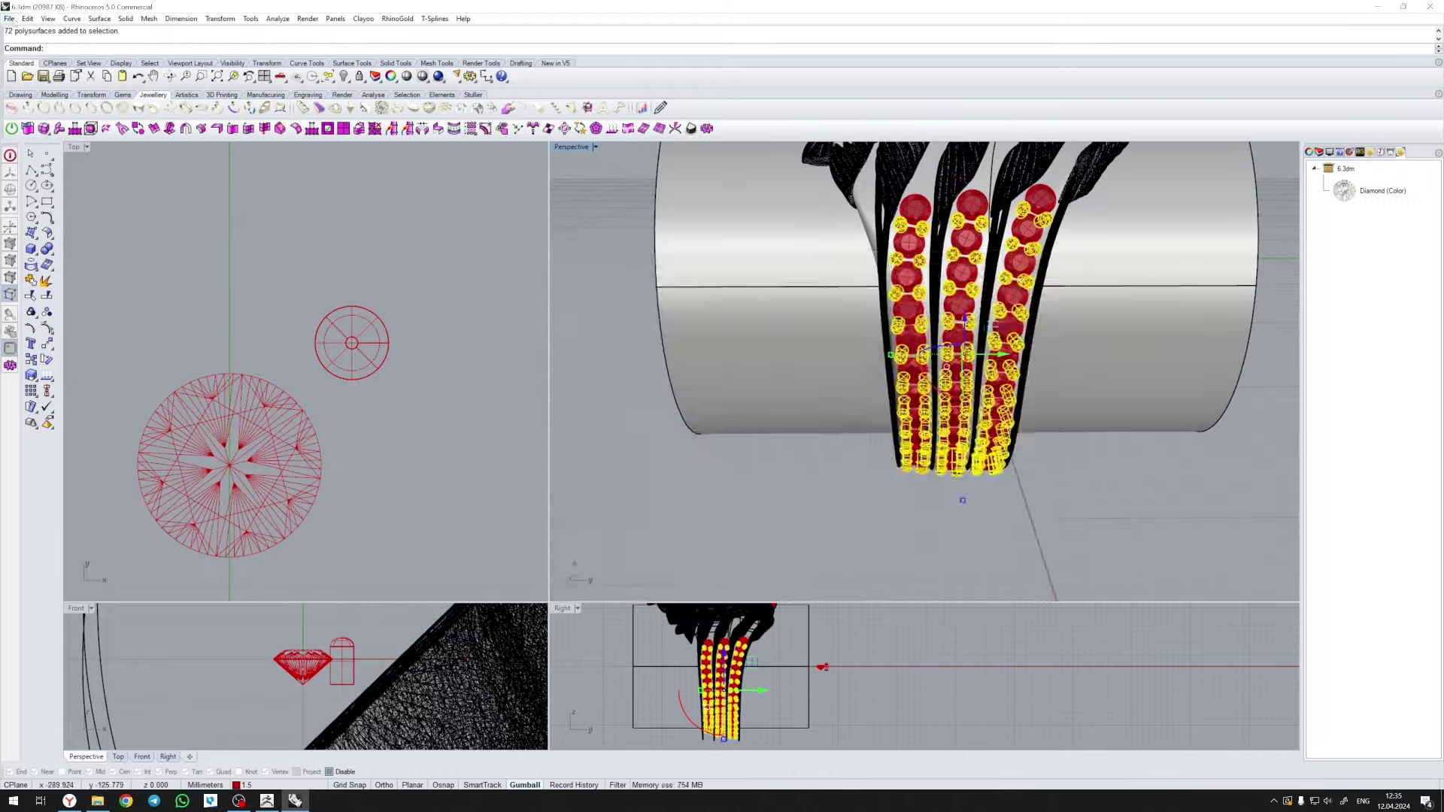
{"action": "key", "text": "Return"}
{"action": "key", "text": "Return"}
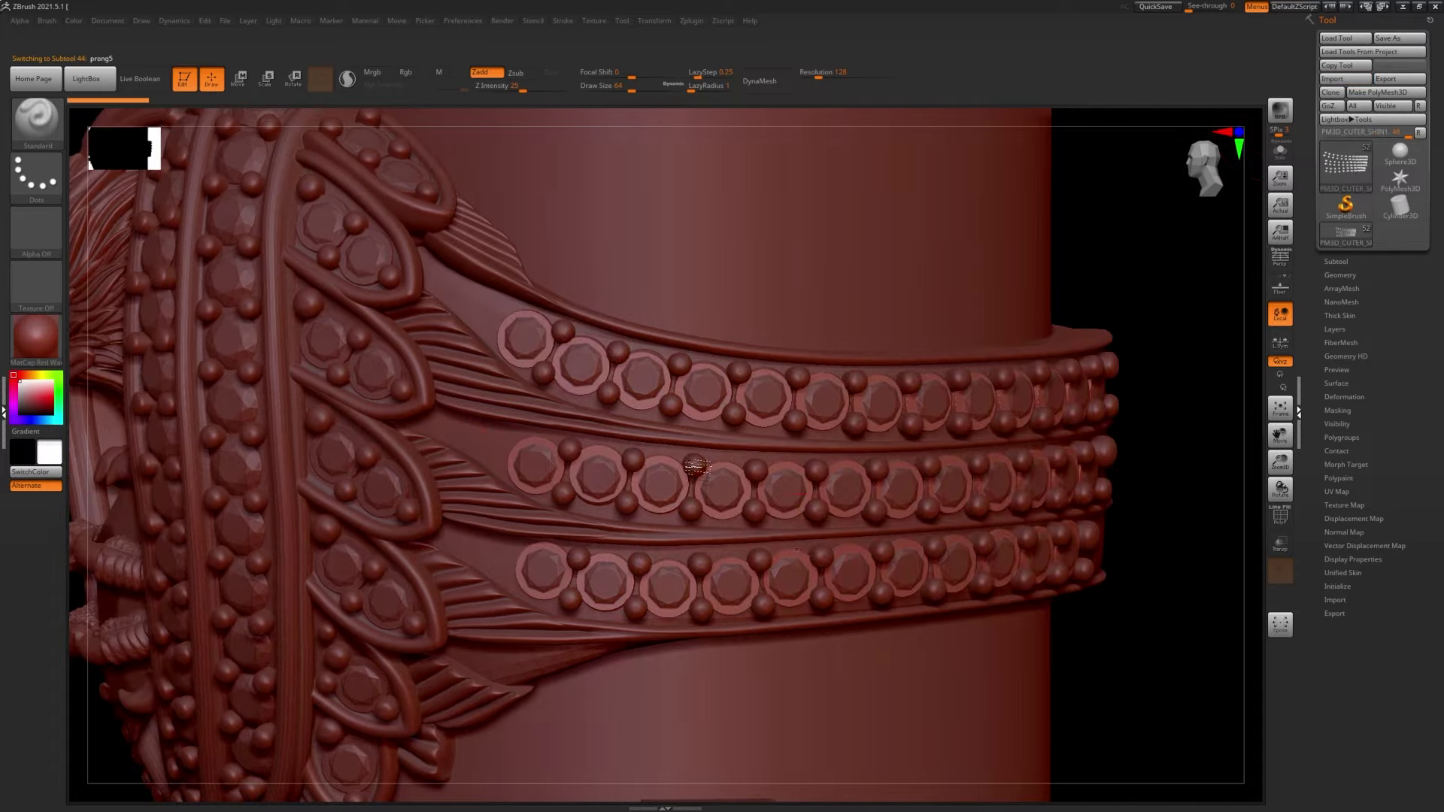
- Make the gem seat cutters subtool active and orbit the ring to side and top views
{"action": "left_click", "coordinate": [1075, 462], "text": "alt"}
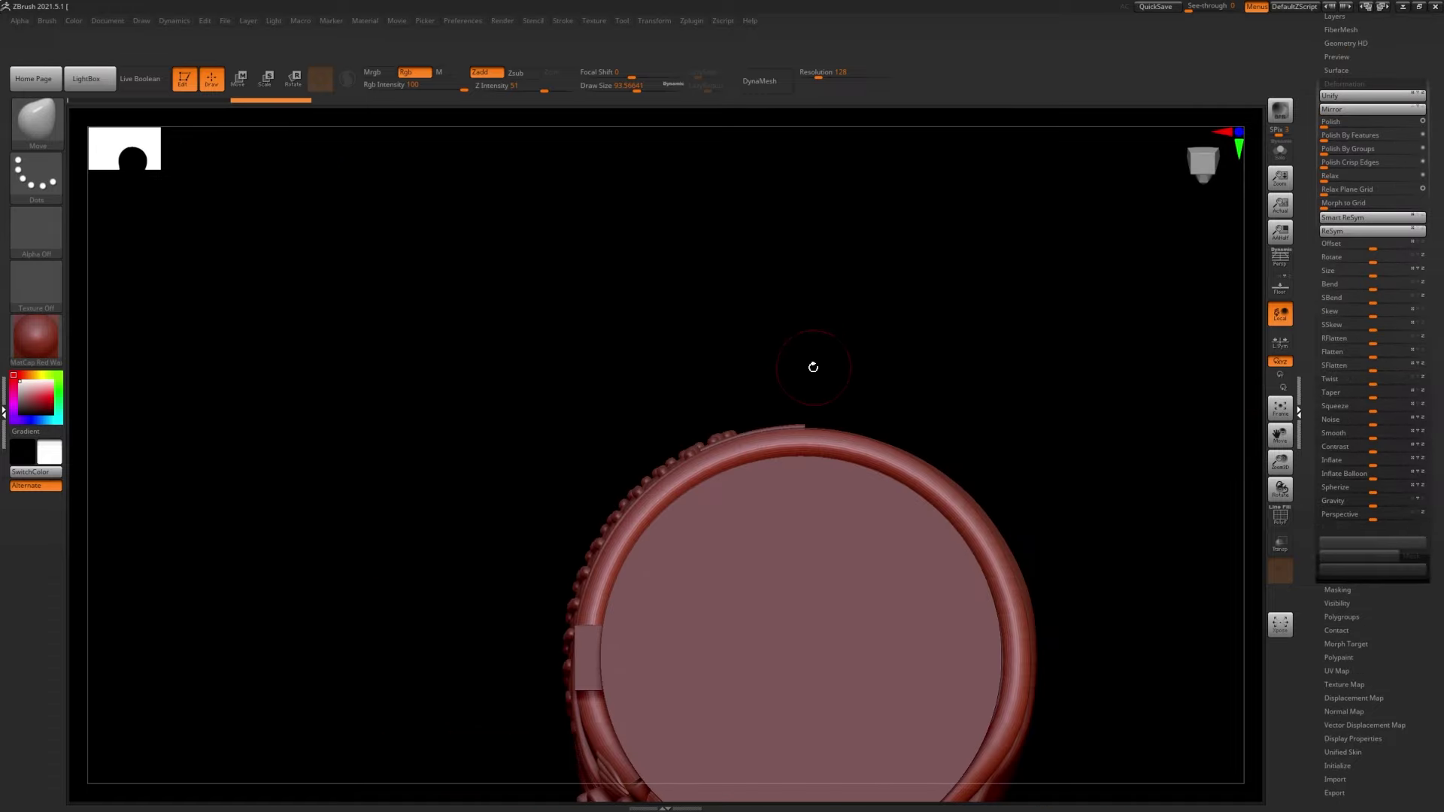
{"action": "mouse_move", "coordinate": [812, 364]}
{"action": "left_mouse_down"}
{"action": "mouse_move", "coordinate": [593, 482]}
{"action": "mouse_move", "coordinate": [671, 491]}
{"action": "mouse_move", "coordinate": [672, 466]}
{"action": "left_mouse_up"}
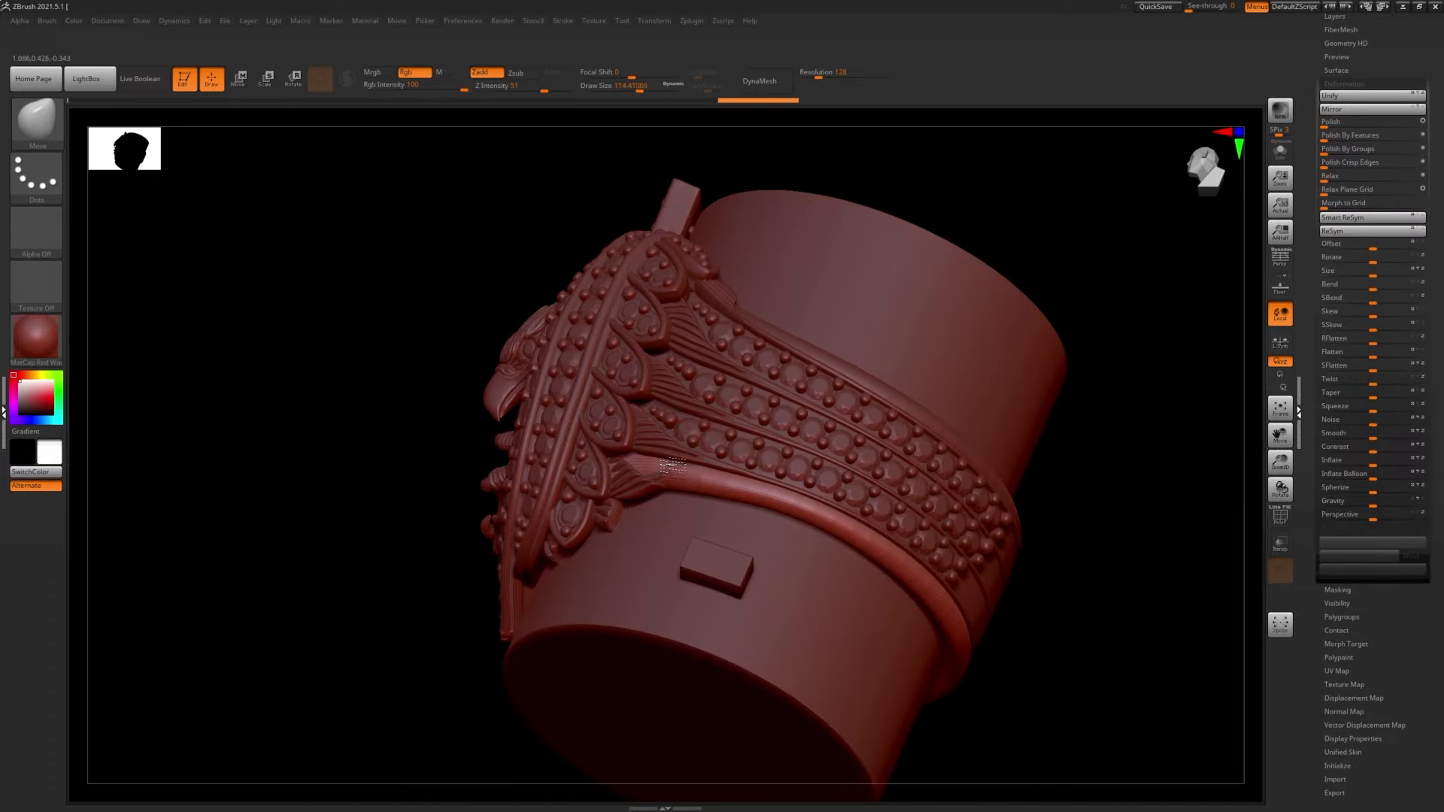
{"action": "mouse_move", "coordinate": [585, 403]}
{"action": "left_mouse_down"}
{"action": "mouse_move", "coordinate": [752, 466]}
{"action": "mouse_move", "coordinate": [627, 479]}
{"action": "mouse_move", "coordinate": [640, 455]}
{"action": "left_mouse_up"}
{"action": "key", "text": "s"}
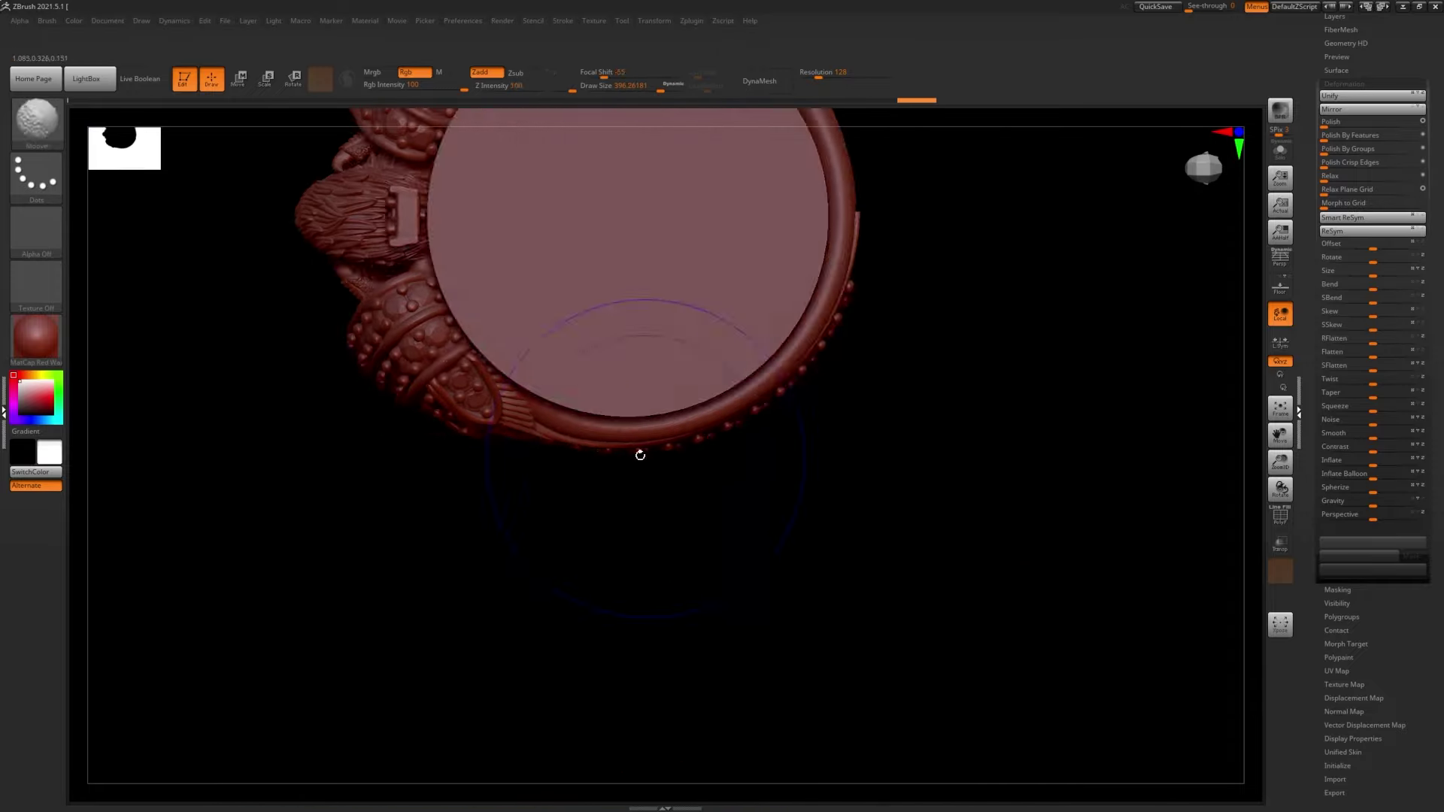
{"action": "left_click_drag", "start_coordinate": [712, 331], "coordinate": [1003, 436]}
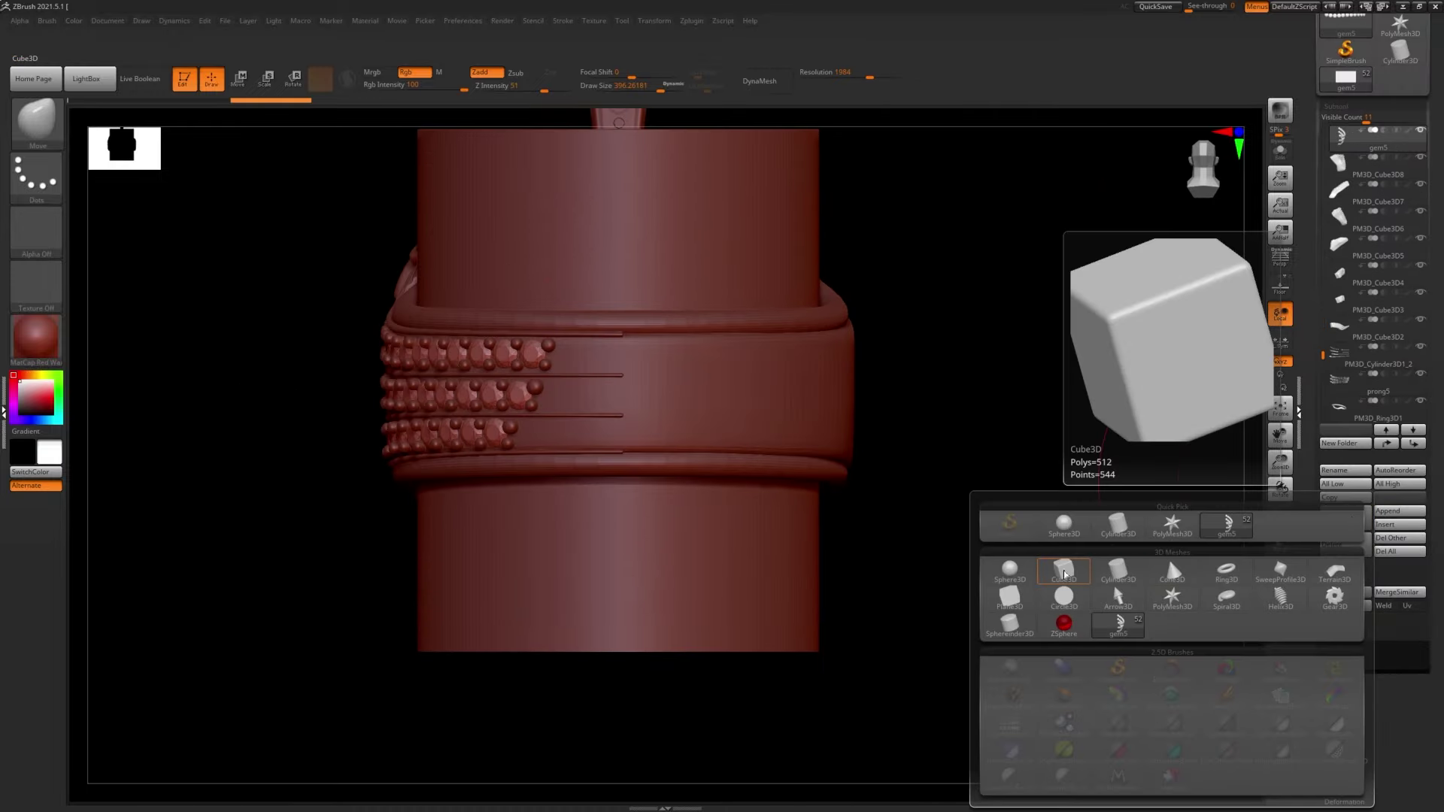
- Select the band strip piece and rotate to a straight front view of the band
{"action": "key", "text": "w"}
{"action": "key", "text": "q"}
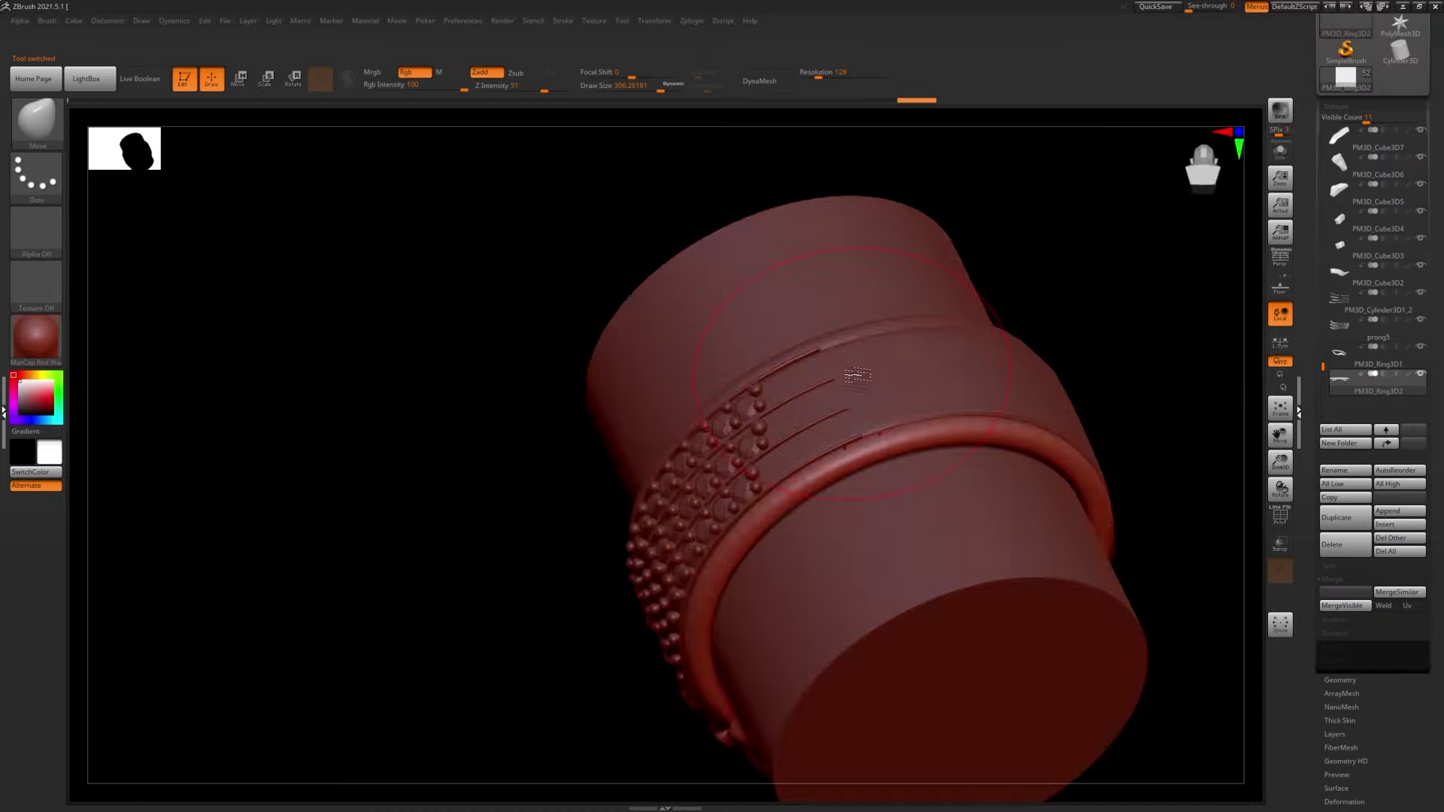
{"action": "left_click_drag", "start_coordinate": [855, 377], "coordinate": [579, 461]}
{"action": "left_click", "coordinate": [579, 461], "text": "alt"}
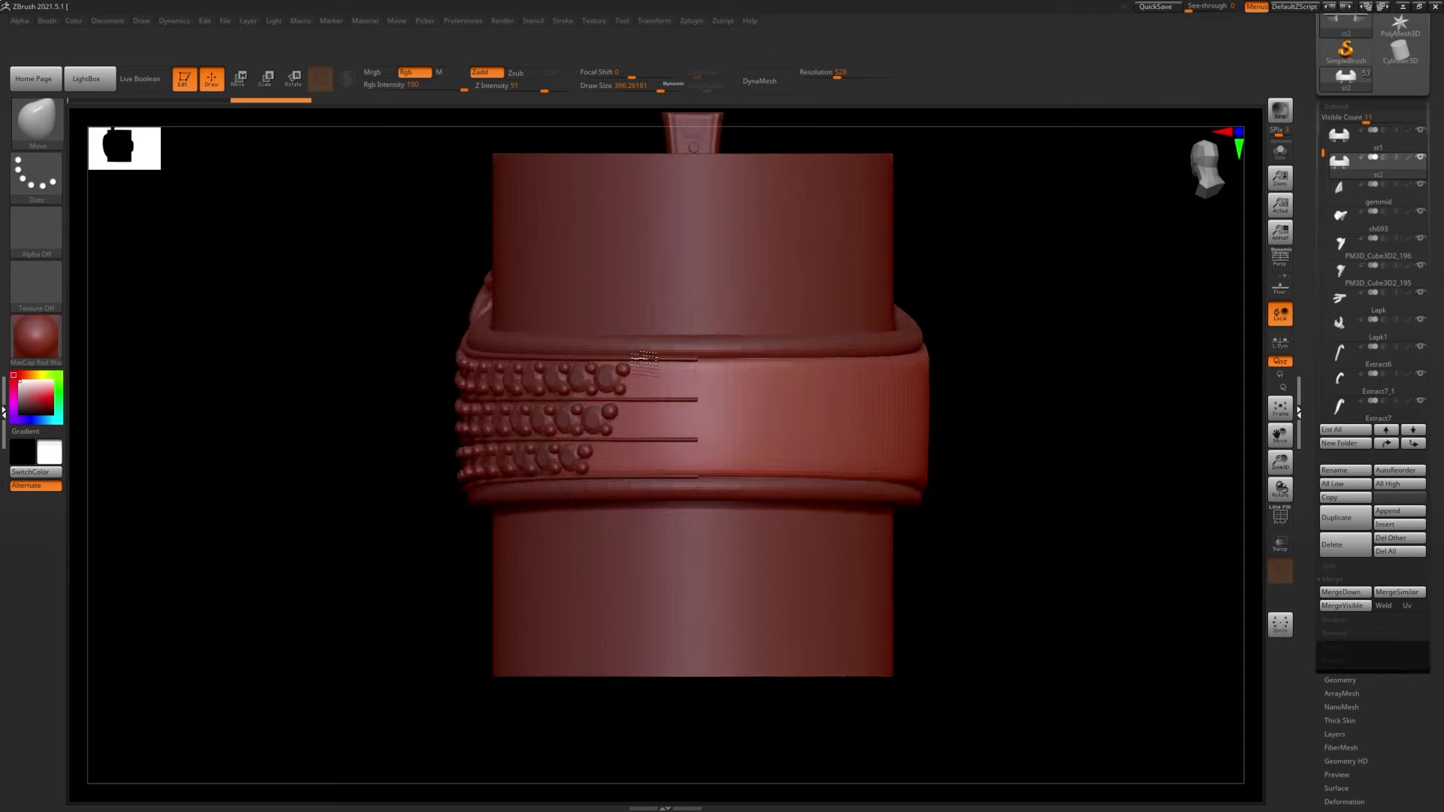
{"action": "mouse_move", "coordinate": [579, 460]}
{"action": "right_mouse_down"}
{"action": "mouse_move", "coordinate": [798, 404]}
{"action": "mouse_move", "coordinate": [1010, 422]}
{"action": "mouse_move", "coordinate": [739, 270]}
{"action": "mouse_move", "coordinate": [693, 226]}
{"action": "mouse_move", "coordinate": [713, 245]}
{"action": "mouse_move", "coordinate": [707, 421]}
{"action": "right_mouse_up"}
{"action": "key", "text": "w"}
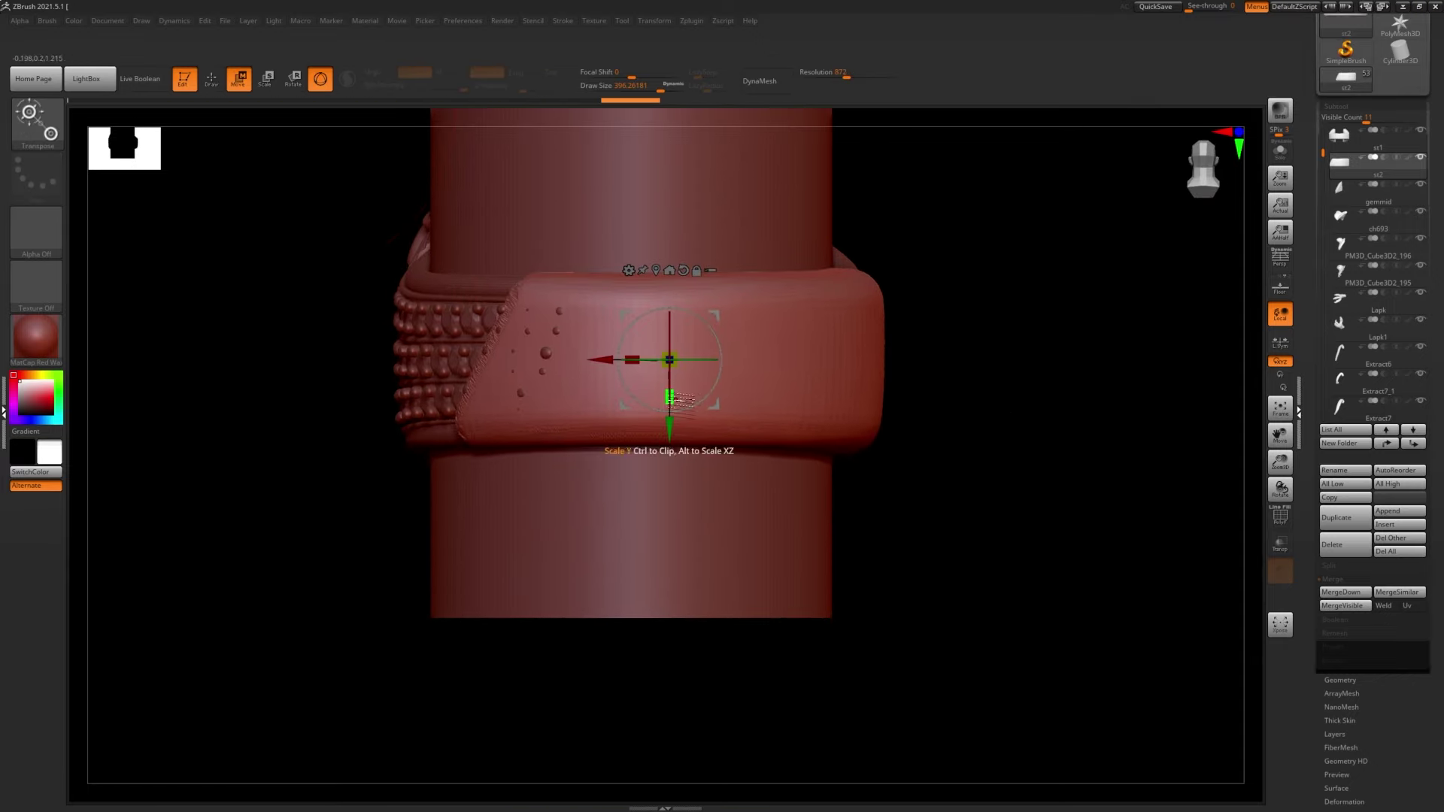
{"action": "key", "text": "q"}
- Slice the band strip into two pieces and select the st2 piece
{"action": "left_click", "coordinate": [1280, 543]}
{"action": "mouse_move", "coordinate": [543, 519]}
{"action": "left_mouse_down", "text": "ctrl+shift"}
{"action": "mouse_move", "coordinate": [713, 183]}
{"action": "mouse_move", "coordinate": [636, 157]}
{"action": "left_mouse_up", "text": "ctrl+shift"}
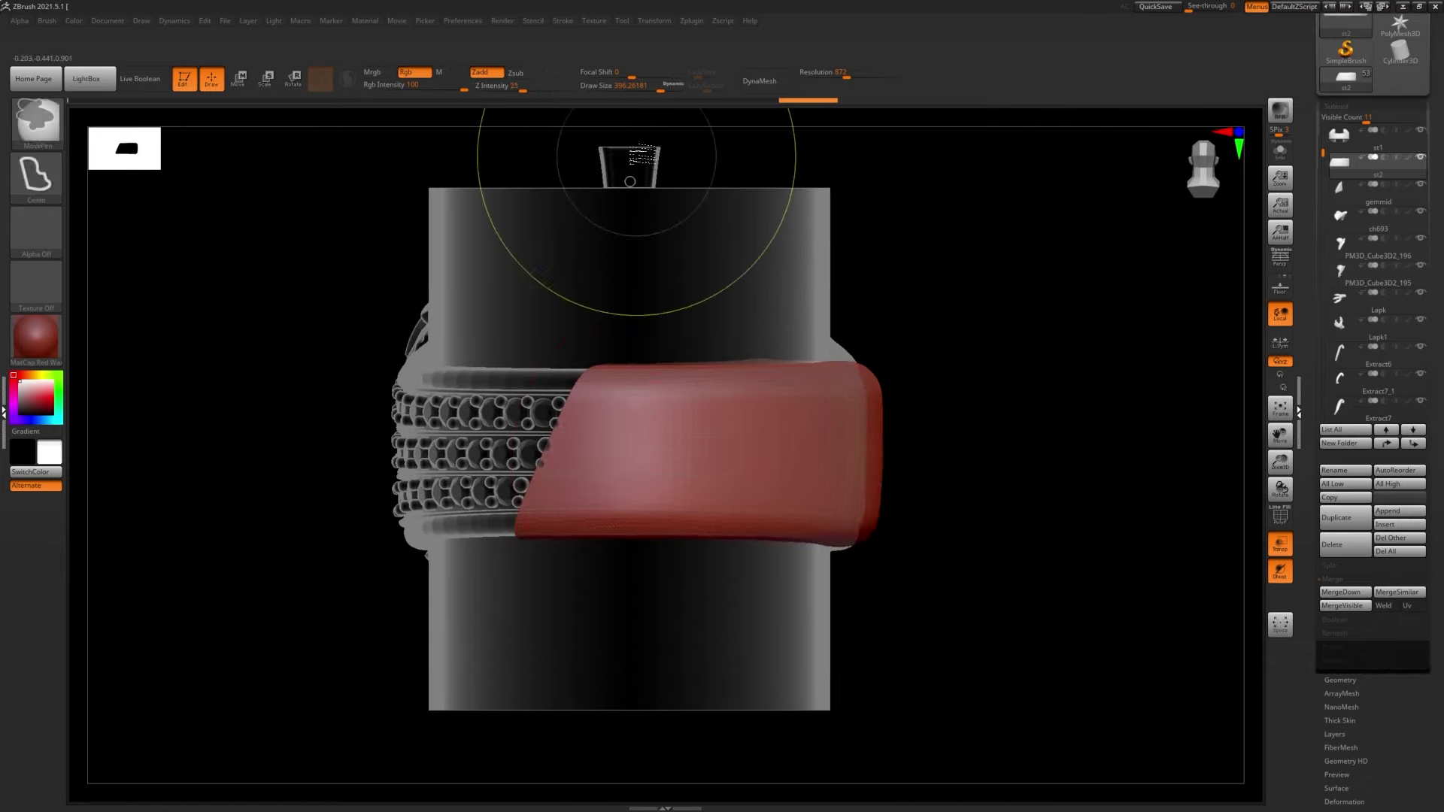
{"action": "left_click_drag", "start_coordinate": [638, 653], "coordinate": [670, 296]}
{"action": "right_click_drag", "start_coordinate": [670, 297], "coordinate": [1234, 454]}
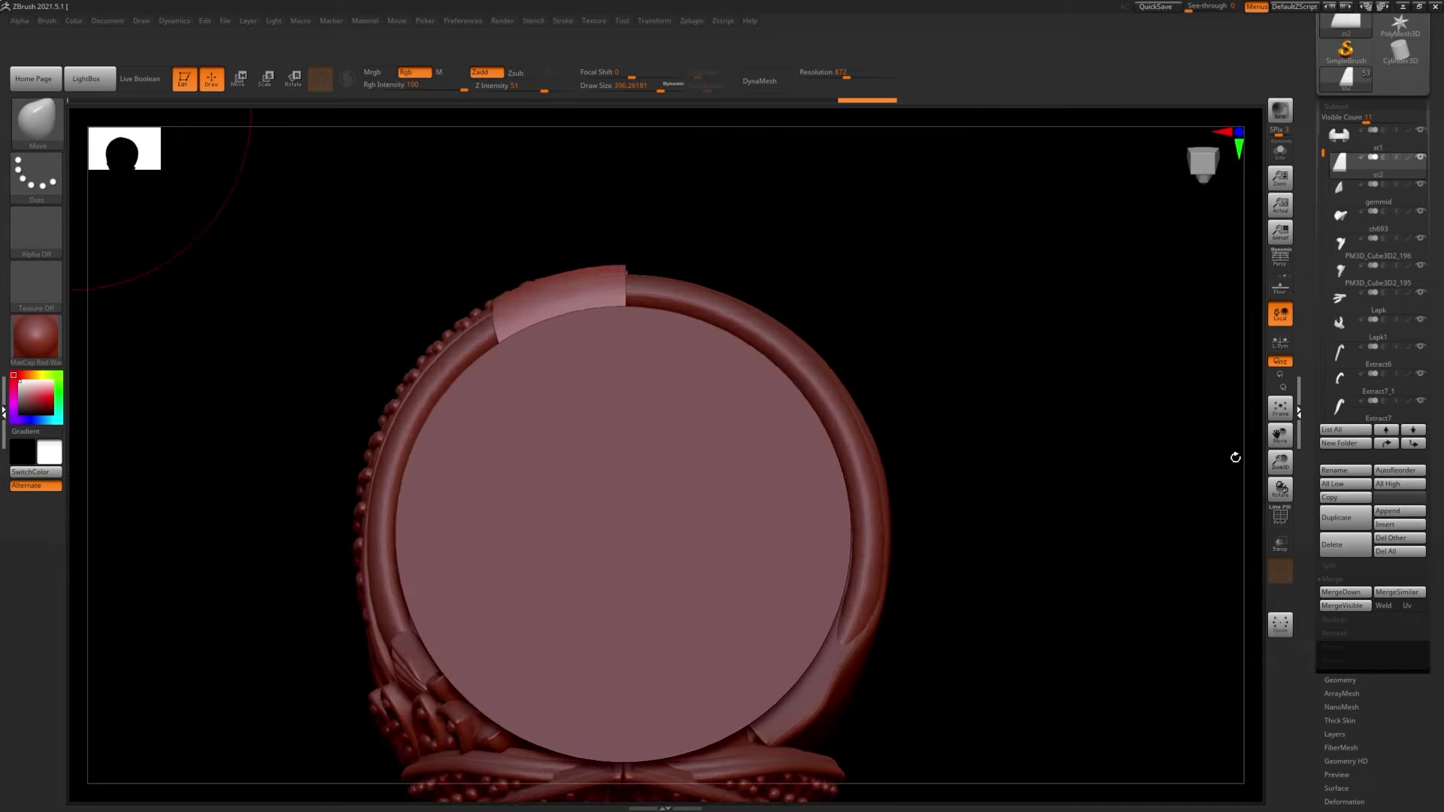
{"action": "left_click", "coordinate": [1368, 530]}
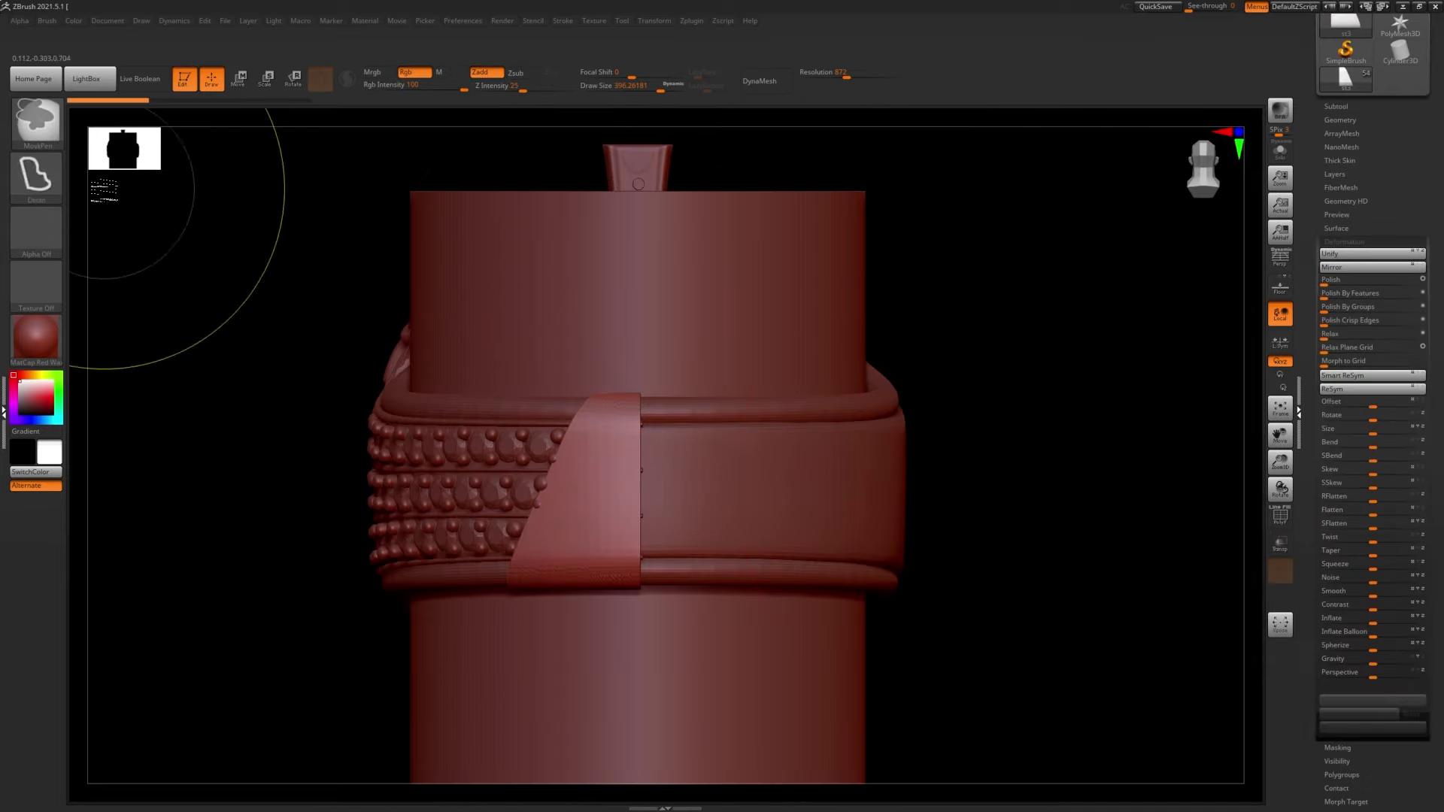
{"action": "left_click", "coordinate": [1335, 106]}
{"action": "left_click", "coordinate": [1339, 161]}
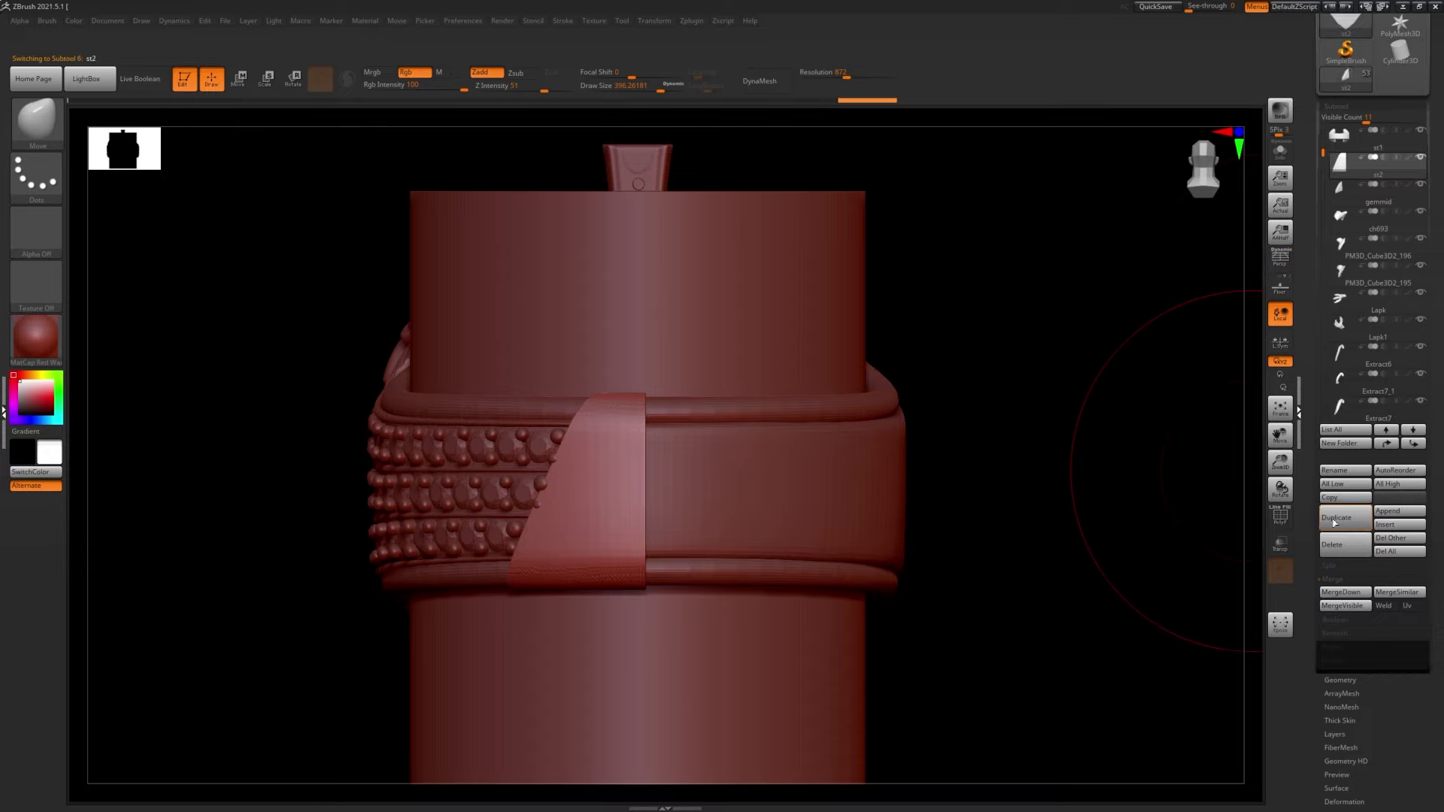
- From a top-down view, select the inner disc and nudge it slightly downward
{"action": "left_click_drag", "start_coordinate": [630, 458], "coordinate": [796, 230]}
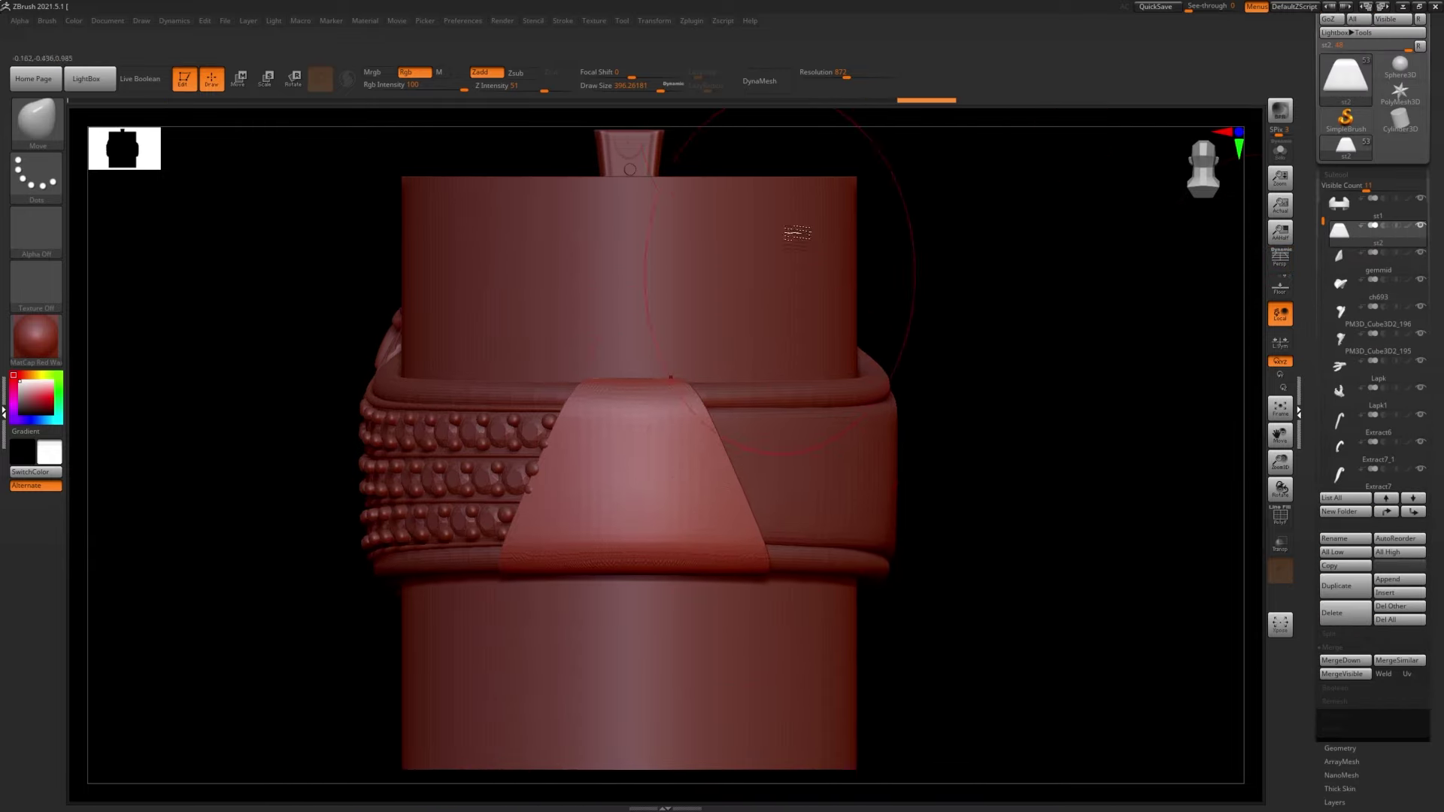
{"action": "right_click_drag", "start_coordinate": [638, 471], "coordinate": [130, 252]}
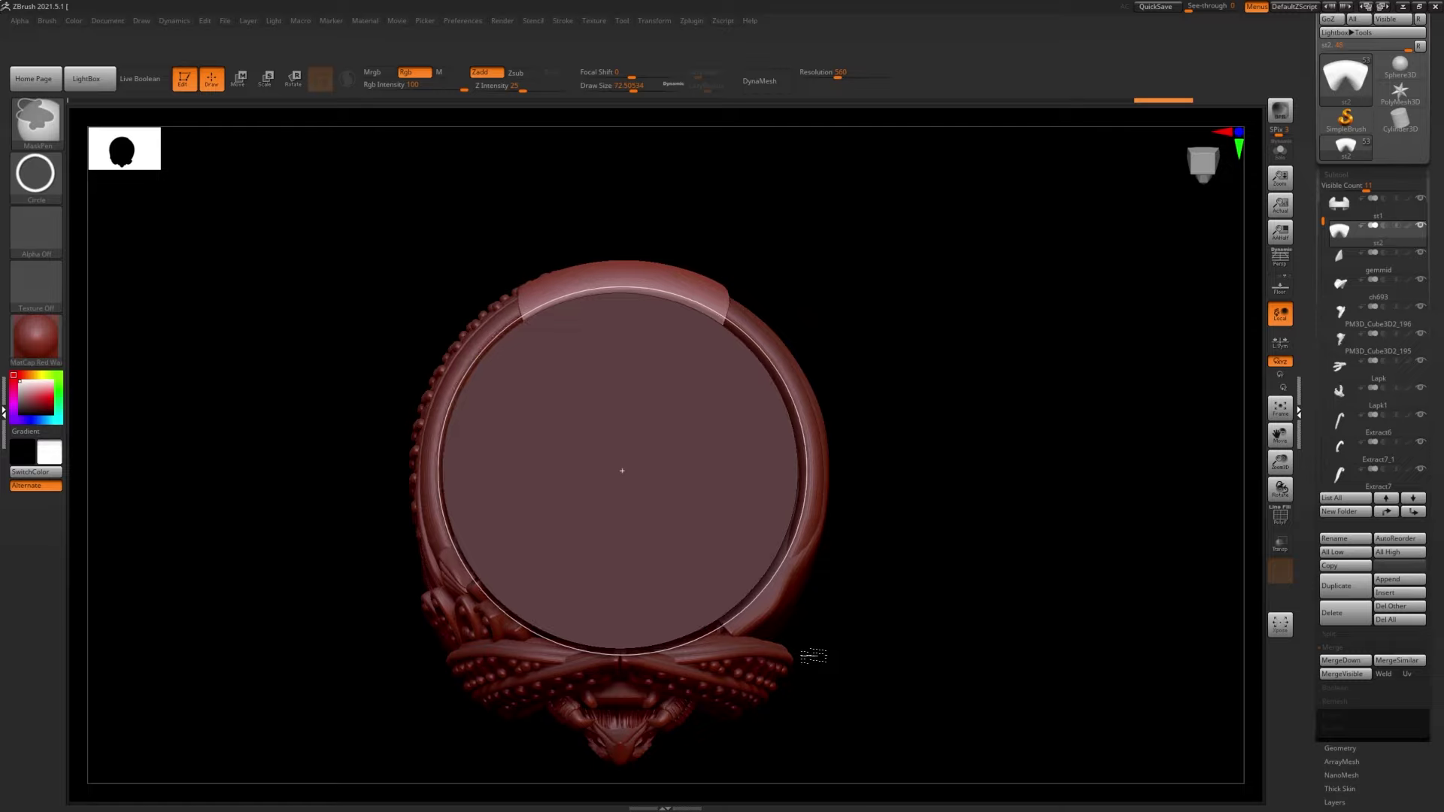
{"action": "right_click_drag", "start_coordinate": [814, 656], "coordinate": [1222, 426], "text": "shift"}
{"action": "mouse_move", "coordinate": [723, 384]}
{"action": "right_mouse_down", "text": "shift"}
{"action": "mouse_move", "coordinate": [761, 430]}
{"action": "mouse_move", "coordinate": [676, 376]}
{"action": "mouse_move", "coordinate": [570, 335]}
{"action": "mouse_move", "coordinate": [567, 243]}
{"action": "right_mouse_up", "text": "shift"}
{"action": "key", "text": "q"}
{"action": "left_click", "coordinate": [569, 336], "text": "alt"}
{"action": "left_click", "coordinate": [566, 242], "text": "alt"}
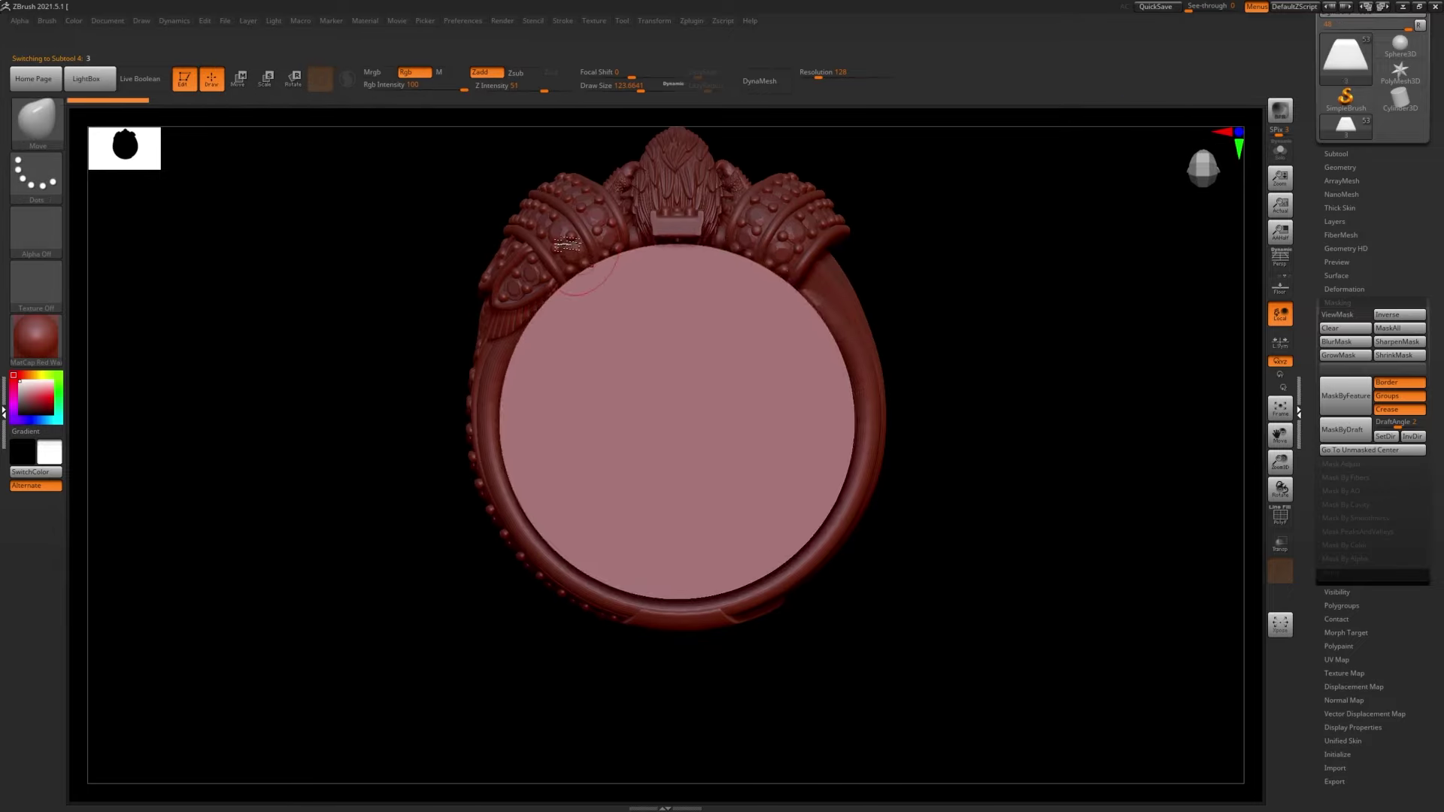
{"action": "left_click_drag", "start_coordinate": [620, 308], "coordinate": [633, 321]}
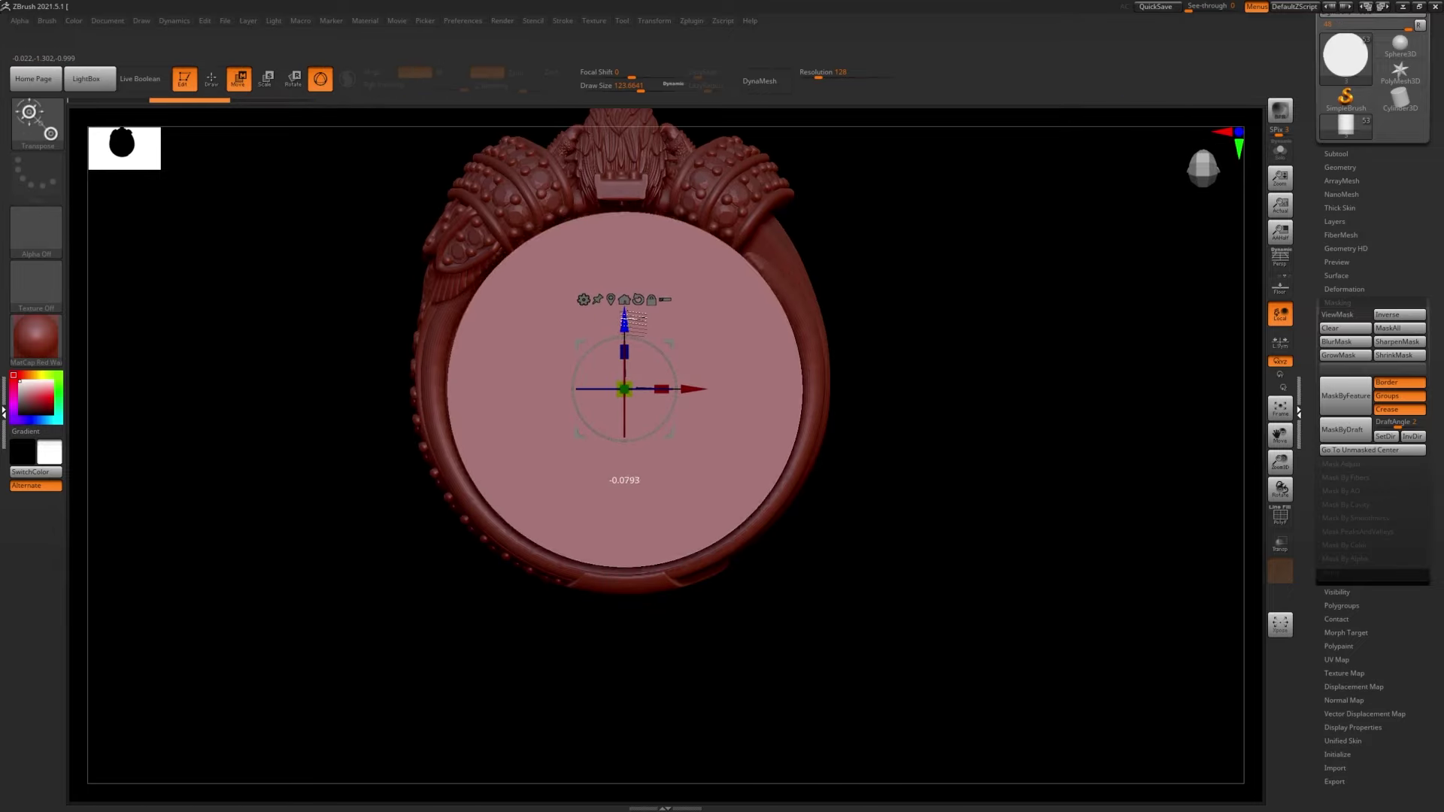
{"action": "mouse_move", "coordinate": [538, 290]}
{"action": "right_mouse_down"}
{"action": "mouse_move", "coordinate": [532, 421]}
{"action": "mouse_move", "coordinate": [386, 188]}
{"action": "right_mouse_up"}
{"action": "key", "text": "q"}
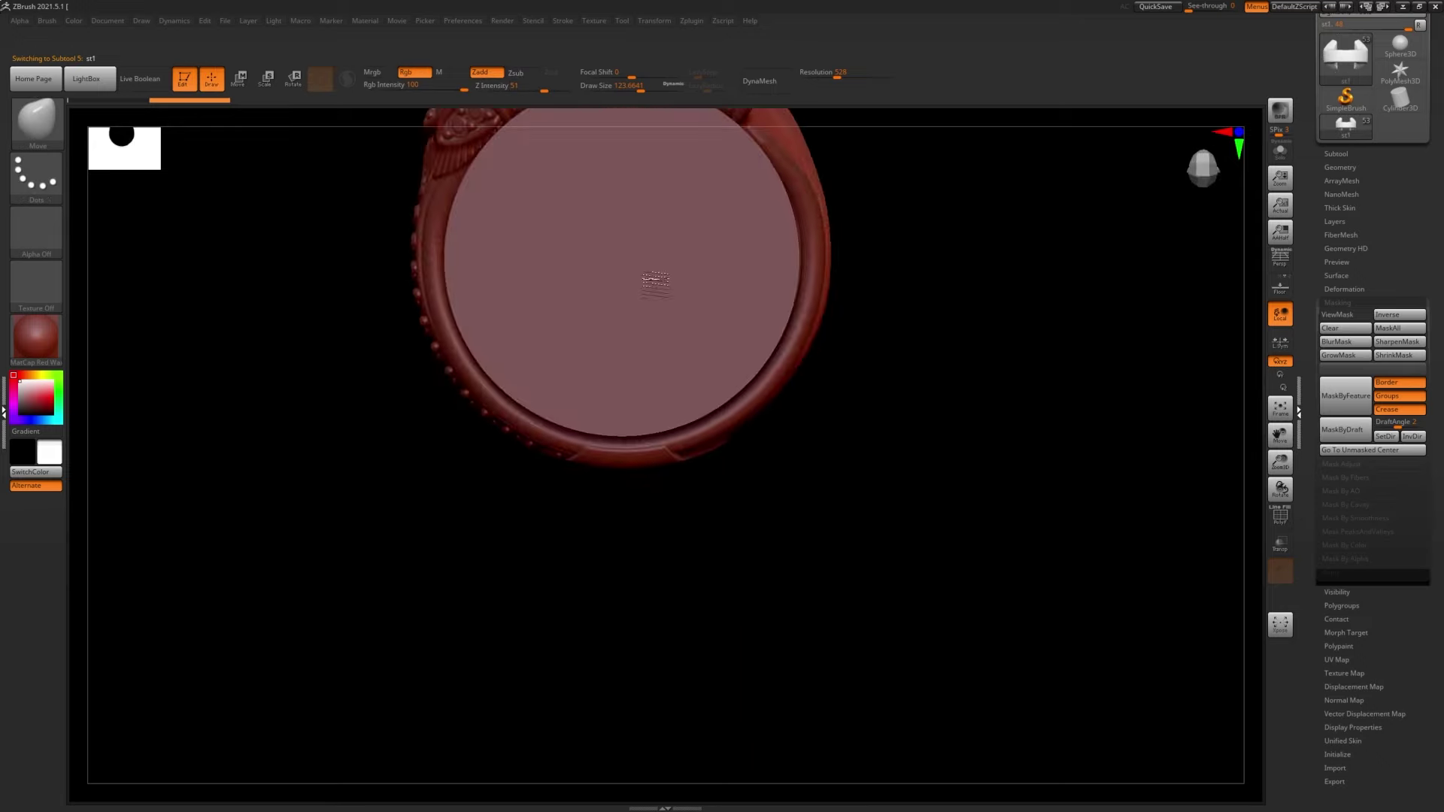
- Select the st2 band piece and orbit to inspect the beaded band
{"action": "left_click", "coordinate": [585, 389], "text": "alt"}
{"action": "mouse_move", "coordinate": [644, 283]}
{"action": "right_mouse_down", "text": "shift"}
{"action": "mouse_move", "coordinate": [585, 389]}
{"action": "mouse_move", "coordinate": [602, 406]}
{"action": "right_mouse_up", "text": "shift"}
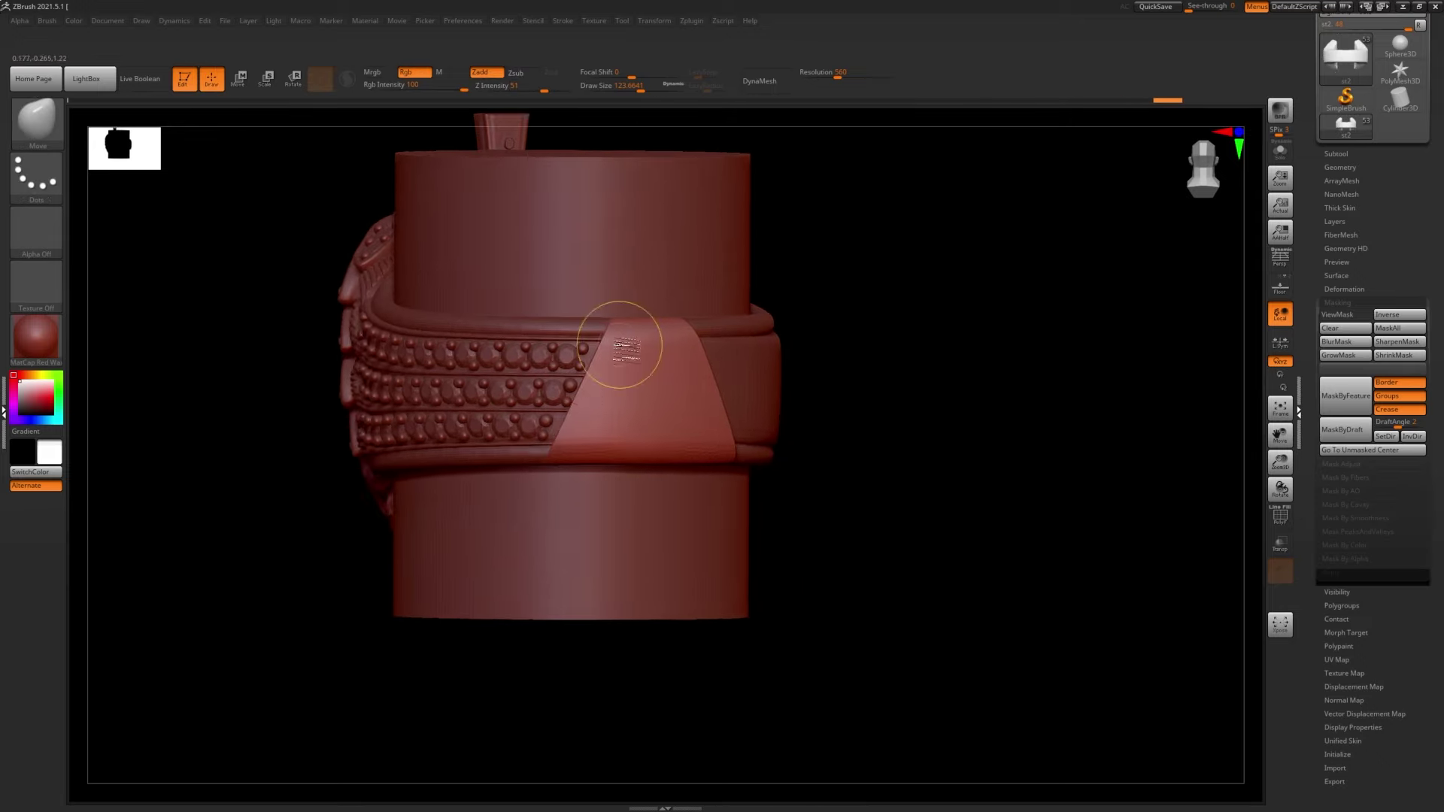
{"action": "right_click_drag", "start_coordinate": [627, 350], "coordinate": [479, 506]}
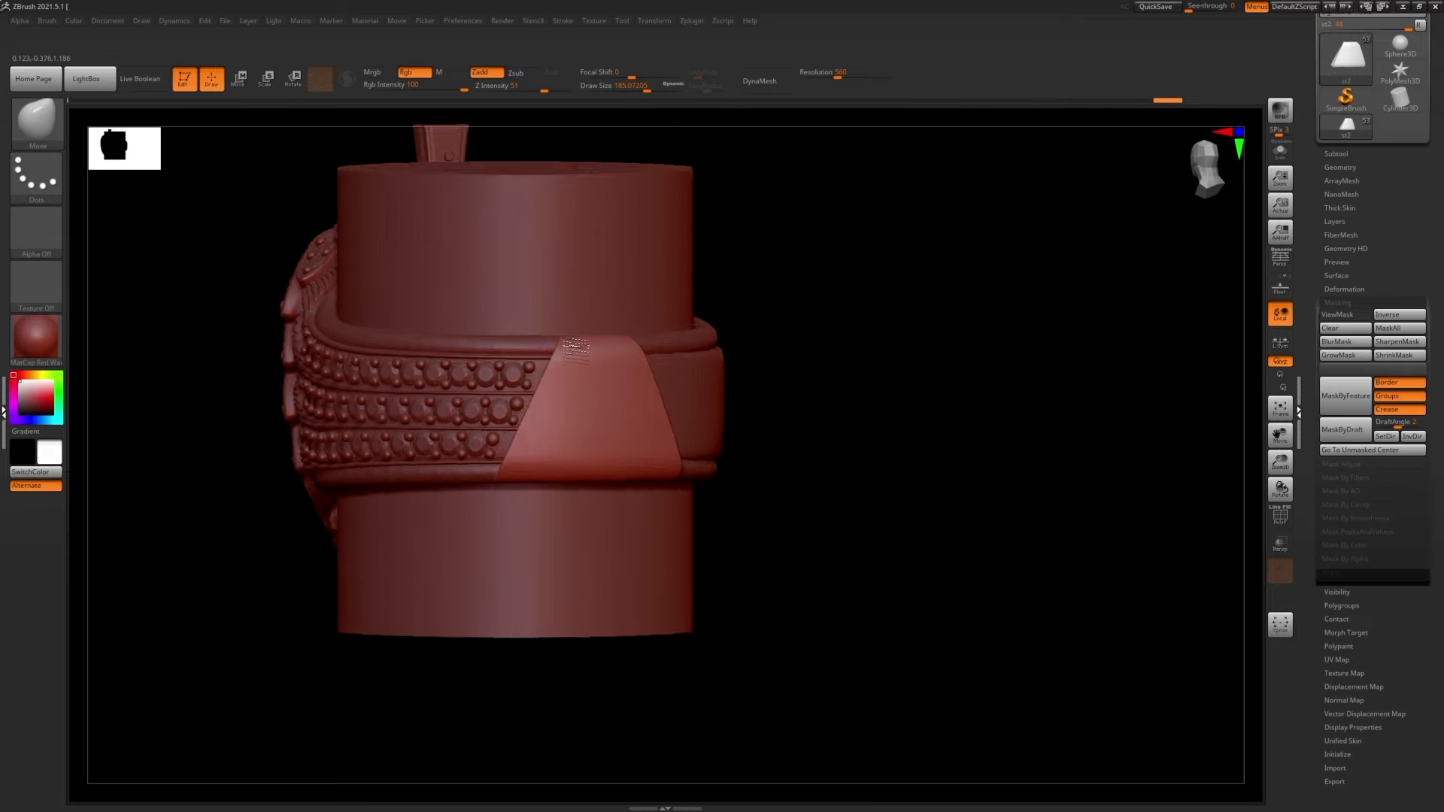
{"action": "right_click_drag", "start_coordinate": [576, 348], "coordinate": [661, 391]}
{"action": "left_click", "coordinate": [1336, 154]}
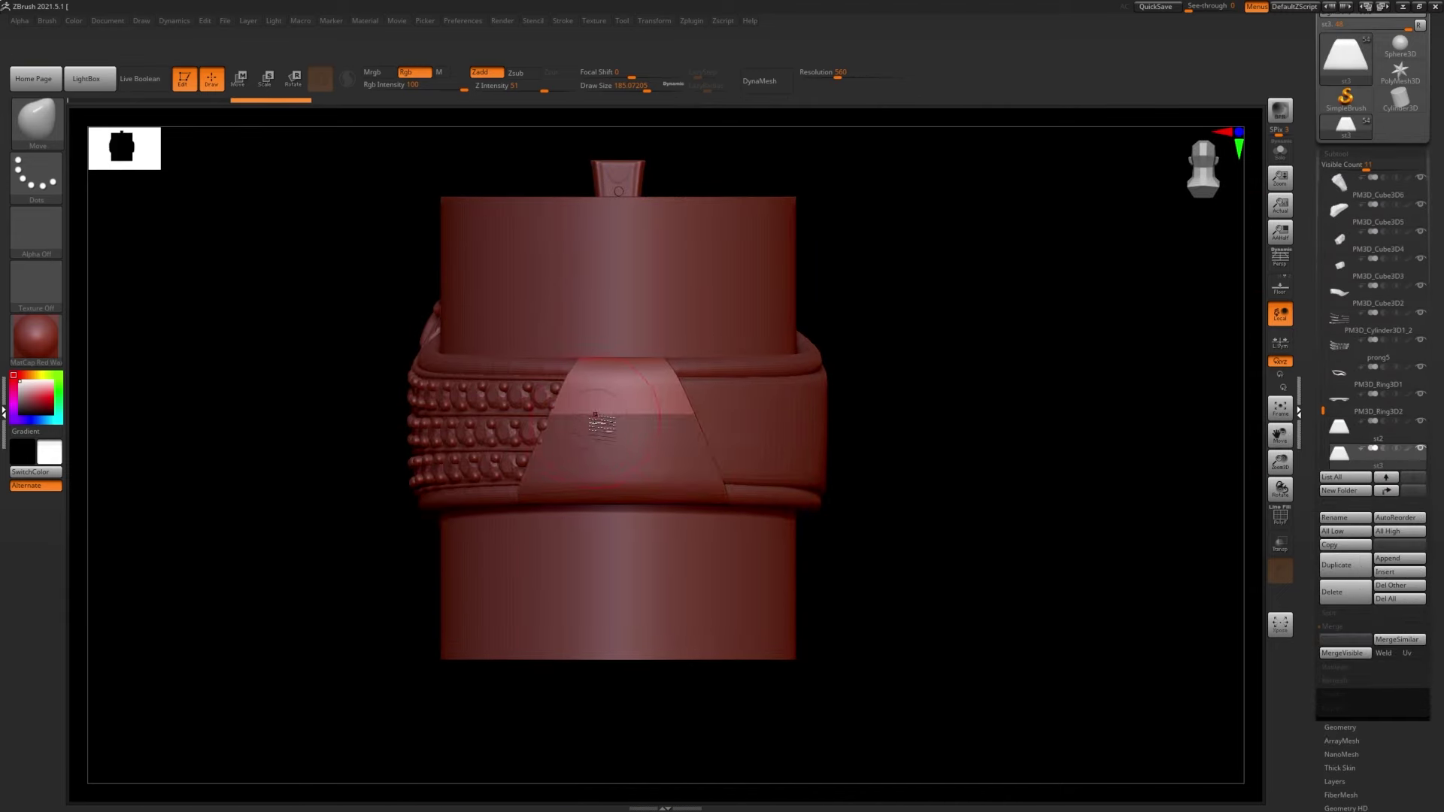
{"action": "right_click_drag", "start_coordinate": [762, 471], "coordinate": [1329, 423]}
- Cut the st3 and st2 band strips with horizontal and angled slices
{"action": "left_click", "coordinate": [1338, 412]}
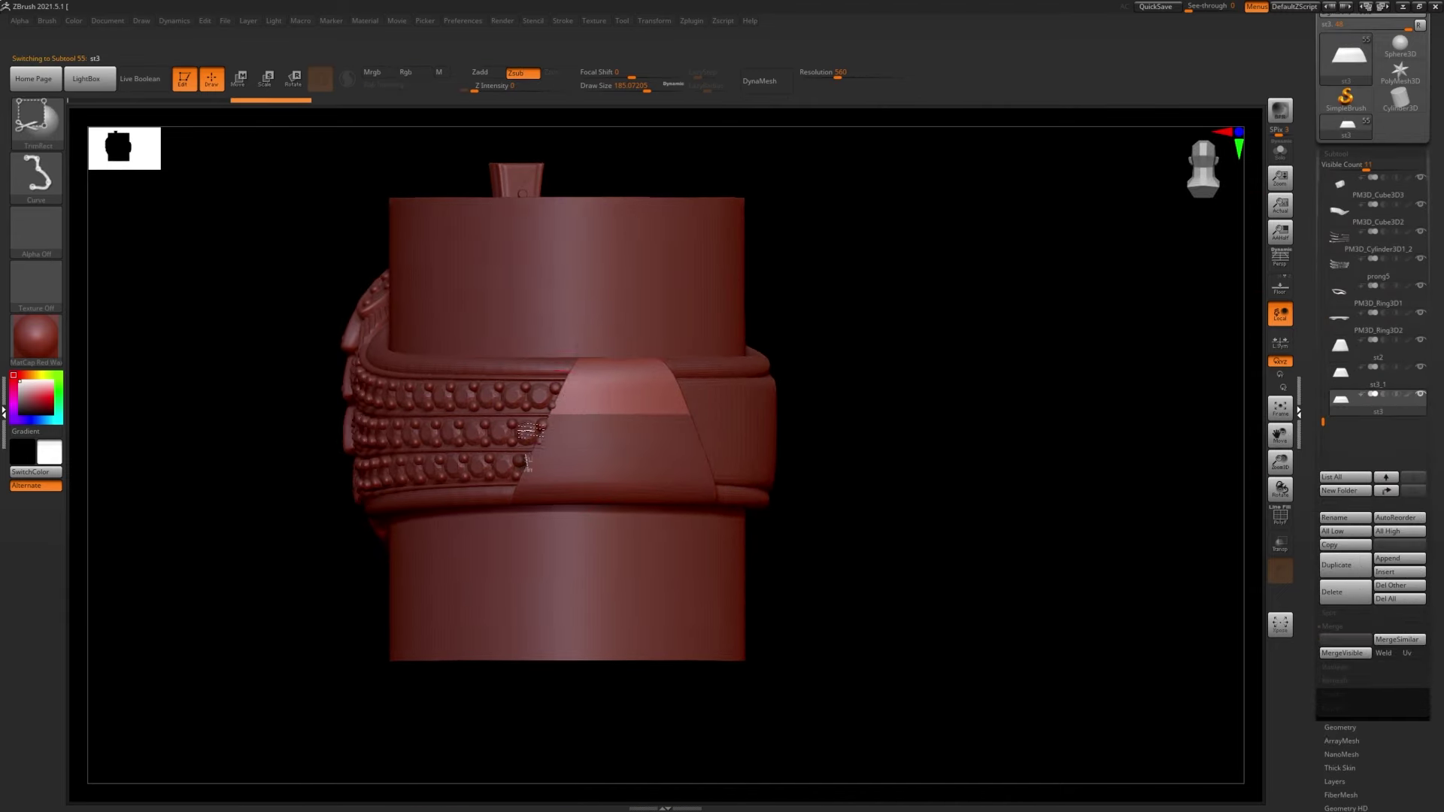
{"action": "left_click_drag", "start_coordinate": [631, 233], "coordinate": [1049, 413], "text": "ctrl+shift"}
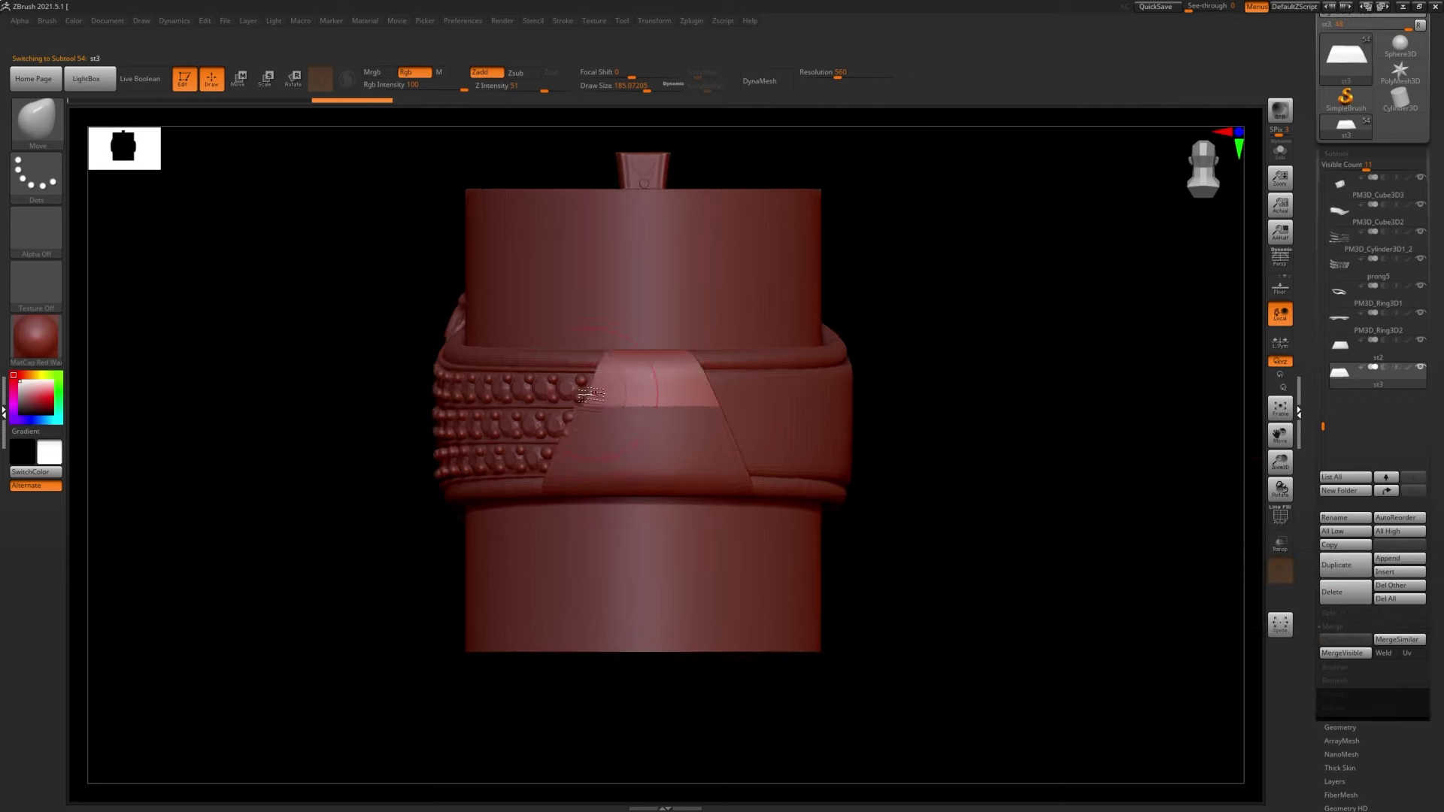
{"action": "left_click", "coordinate": [628, 369], "text": "alt"}
{"action": "mouse_move", "coordinate": [515, 481]}
{"action": "left_mouse_down", "text": "ctrl+shift"}
{"action": "mouse_move", "coordinate": [594, 249]}
{"action": "mouse_move", "coordinate": [768, 372]}
{"action": "left_mouse_up", "text": "ctrl+shift"}
{"action": "left_click_drag", "start_coordinate": [951, 433], "coordinate": [951, 433], "text": "ctrl+shift"}
{"action": "left_click", "coordinate": [568, 418], "text": "alt"}
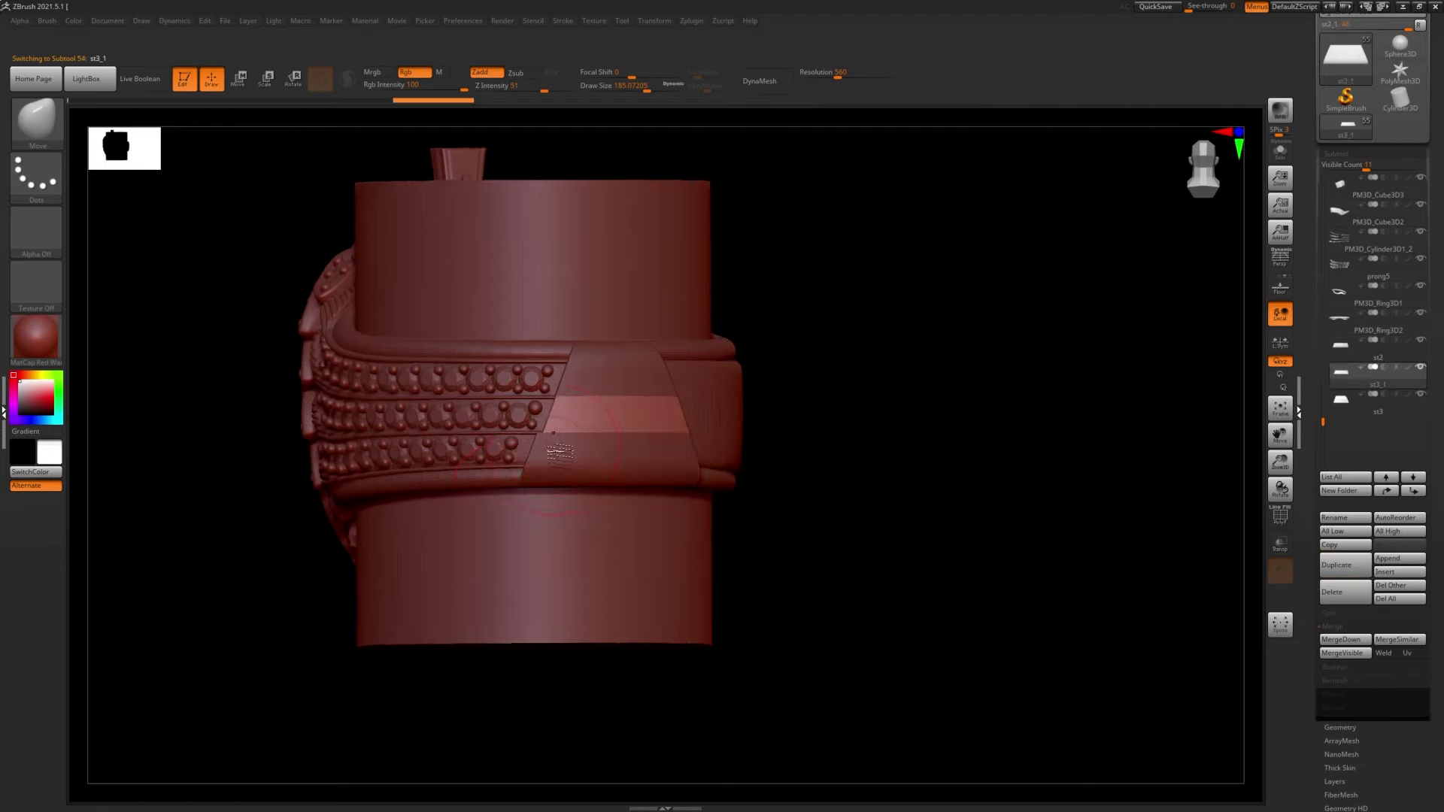
- Select the lower and middle strips, slice along an angle, and duplicate the band piece
{"action": "left_click", "coordinate": [556, 449], "text": "alt"}
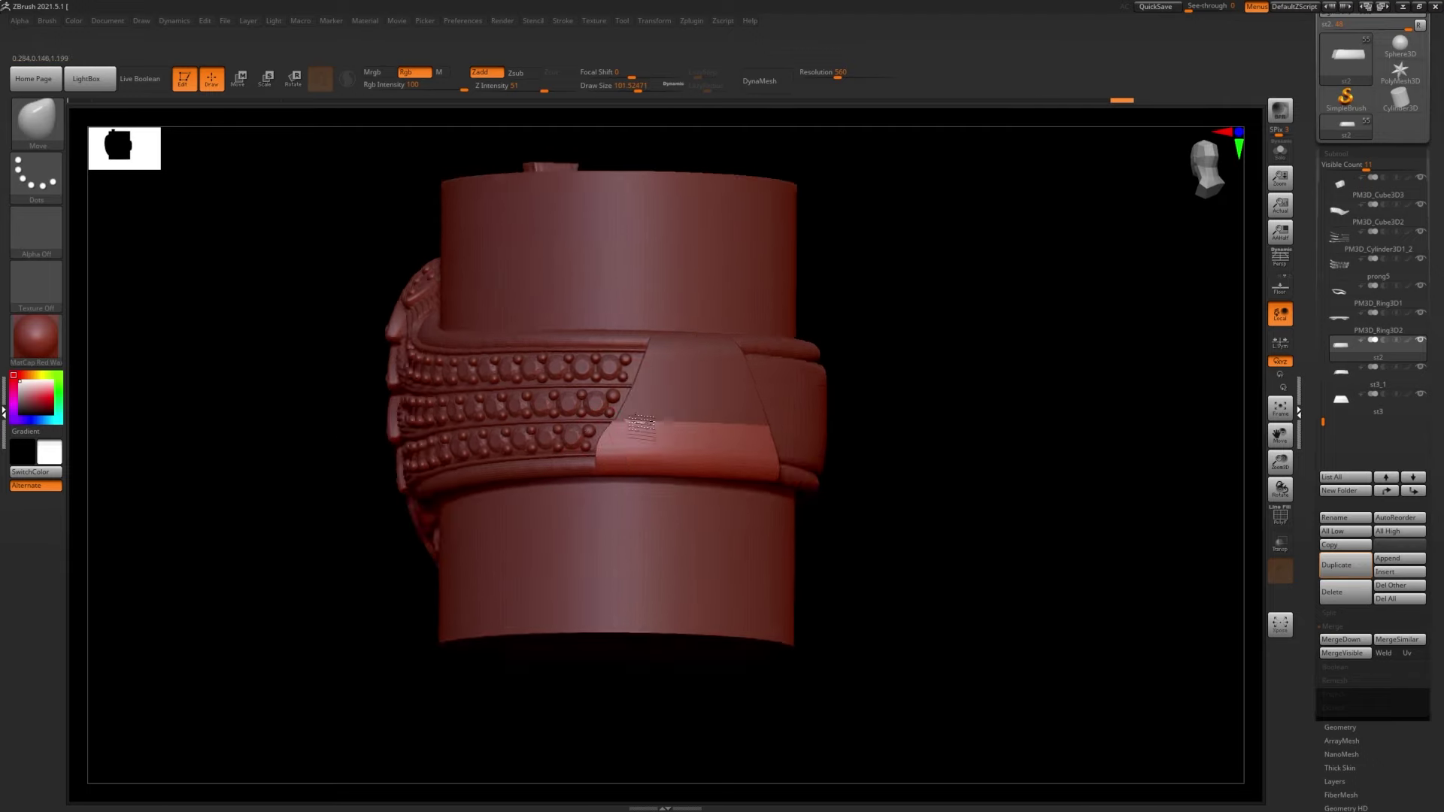
{"action": "left_click", "coordinate": [701, 402], "text": "alt"}
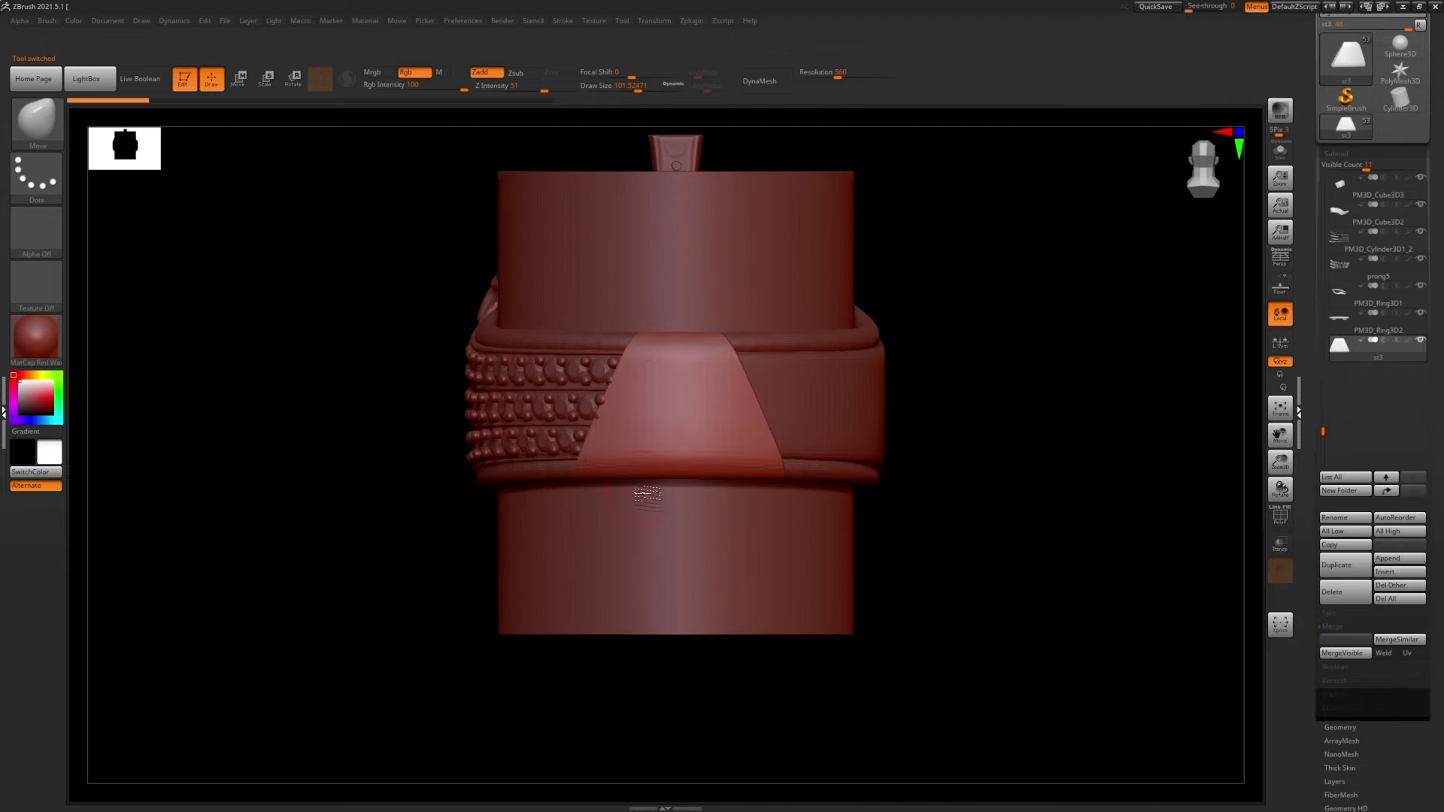
{"action": "left_click_drag", "start_coordinate": [940, 421], "coordinate": [635, 406]}
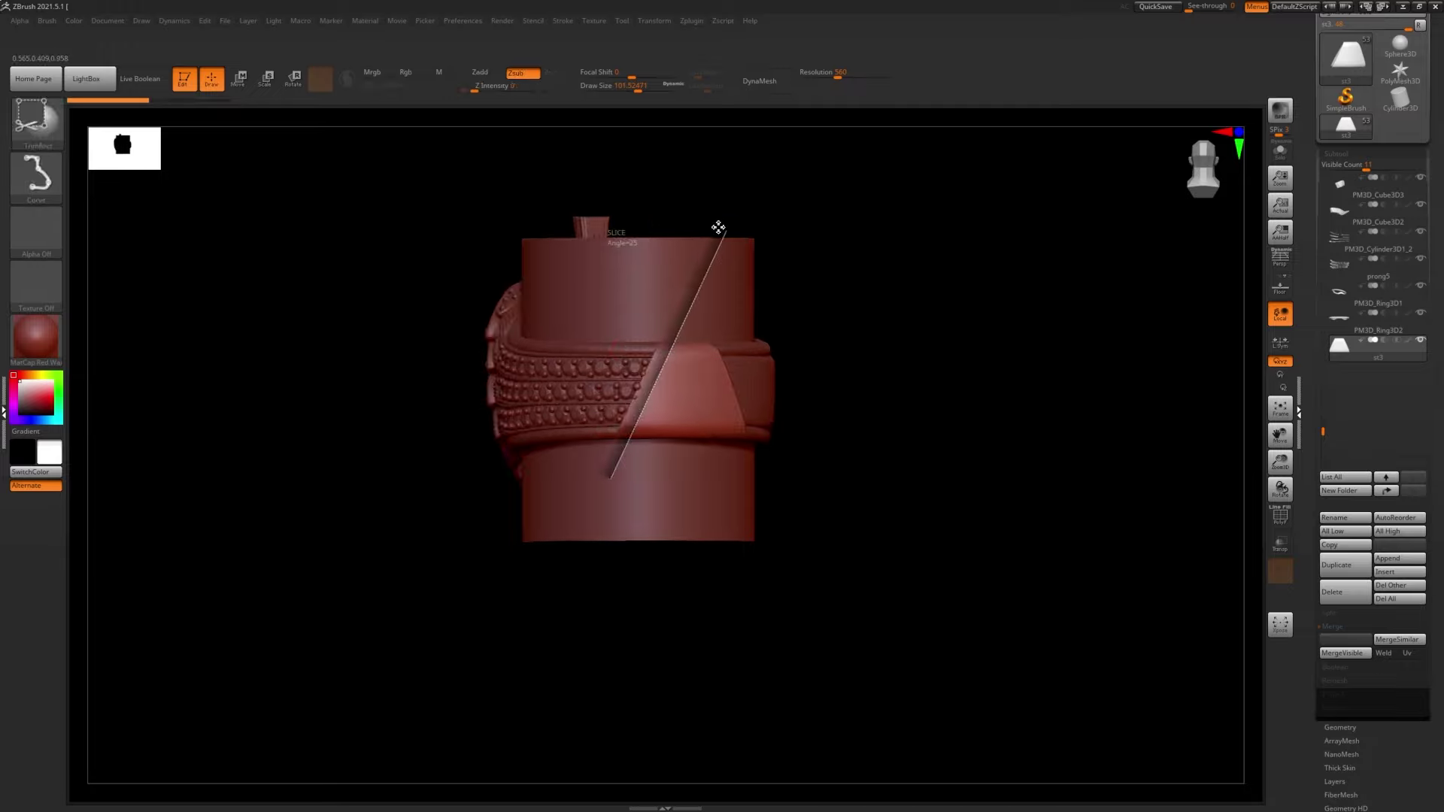
{"action": "left_click_drag", "start_coordinate": [719, 227], "coordinate": [718, 229], "text": "ctrl+shift"}
{"action": "left_click", "coordinate": [1346, 565]}
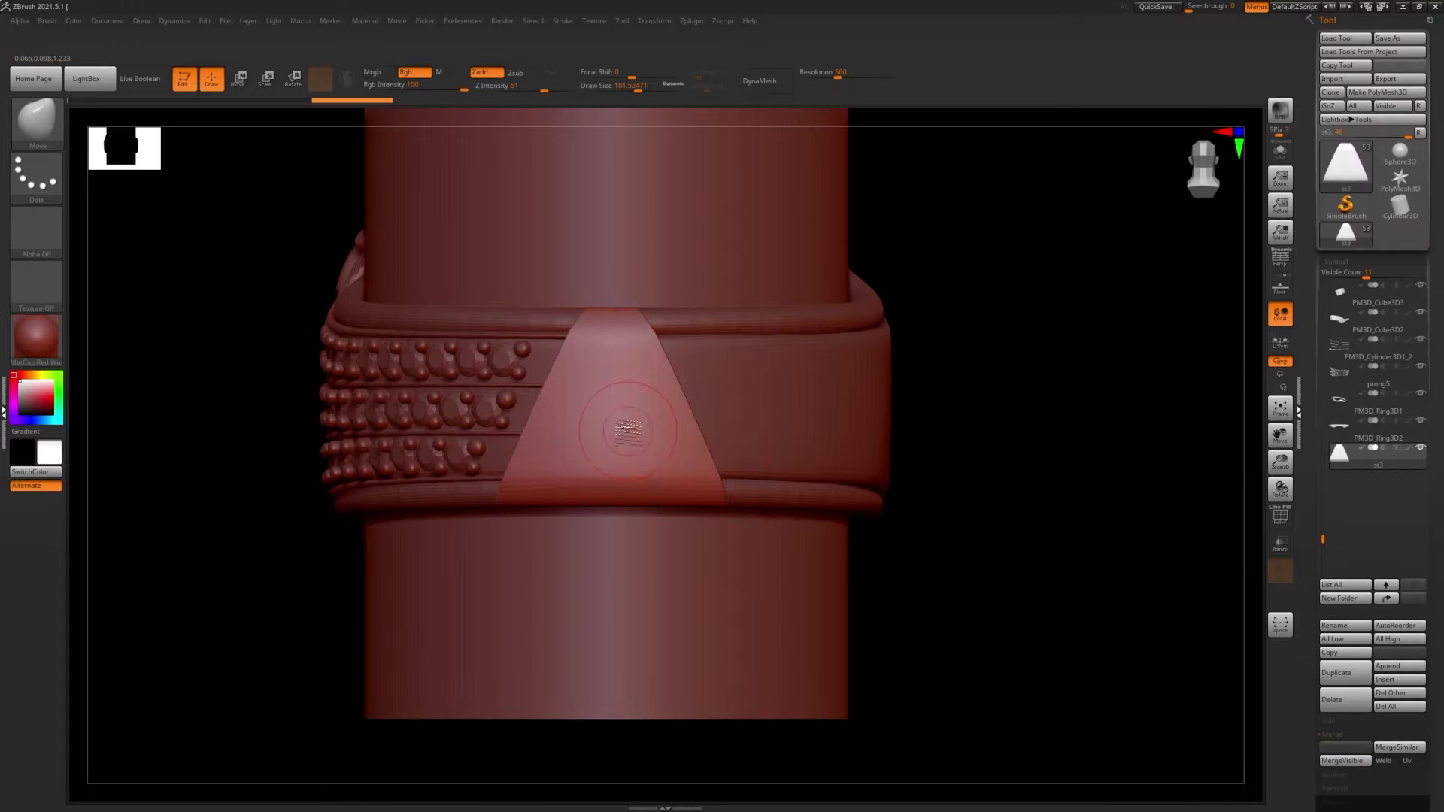
{"action": "mouse_move", "coordinate": [628, 430]}
{"action": "right_mouse_down"}
{"action": "mouse_move", "coordinate": [674, 373]}
{"action": "mouse_move", "coordinate": [655, 380]}
{"action": "mouse_move", "coordinate": [401, 301]}
{"action": "right_mouse_up"}
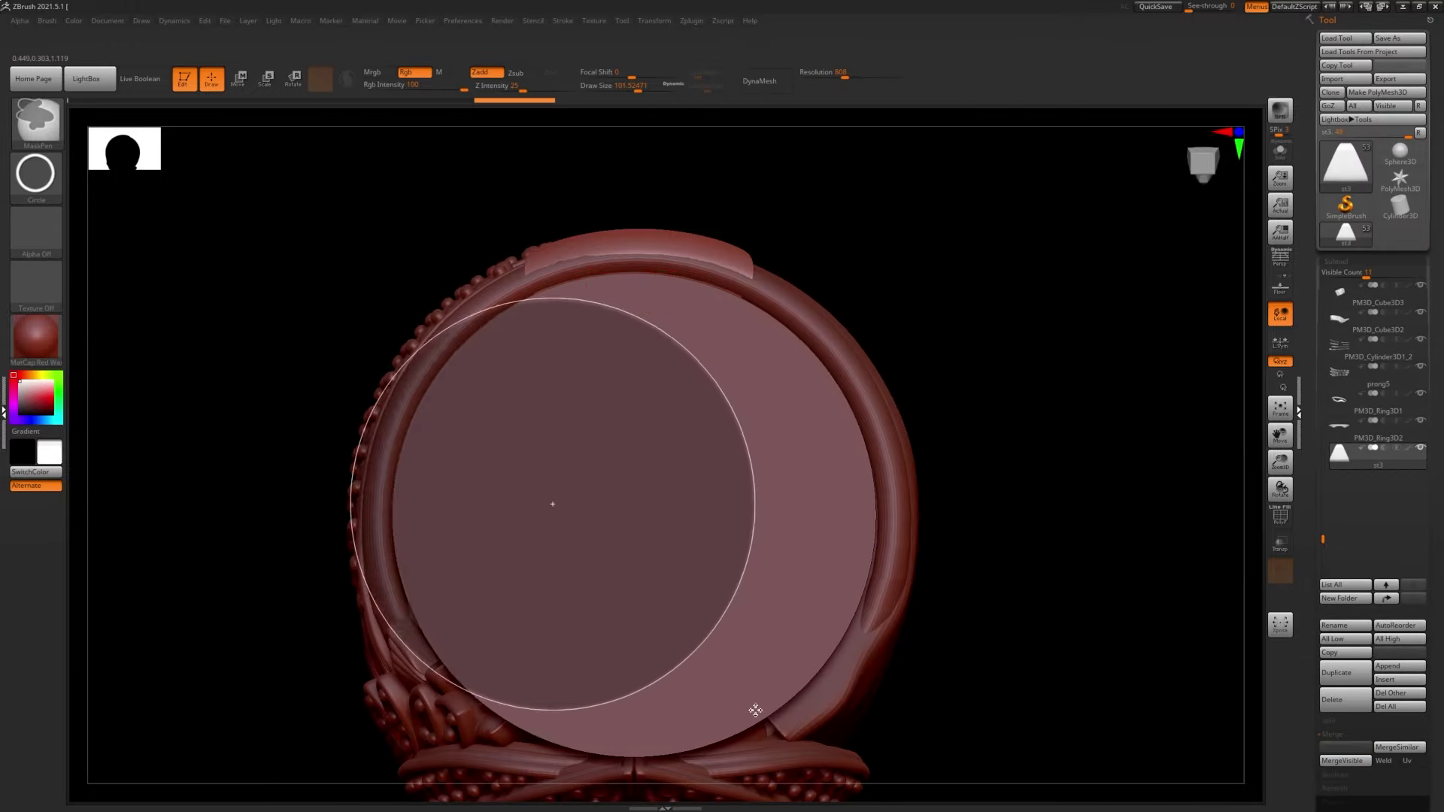
- Orbit and zoom around the beaded band to centre the triangular plate
{"action": "right_click_drag", "start_coordinate": [863, 686], "coordinate": [1226, 477]}
{"action": "key", "text": "w"}
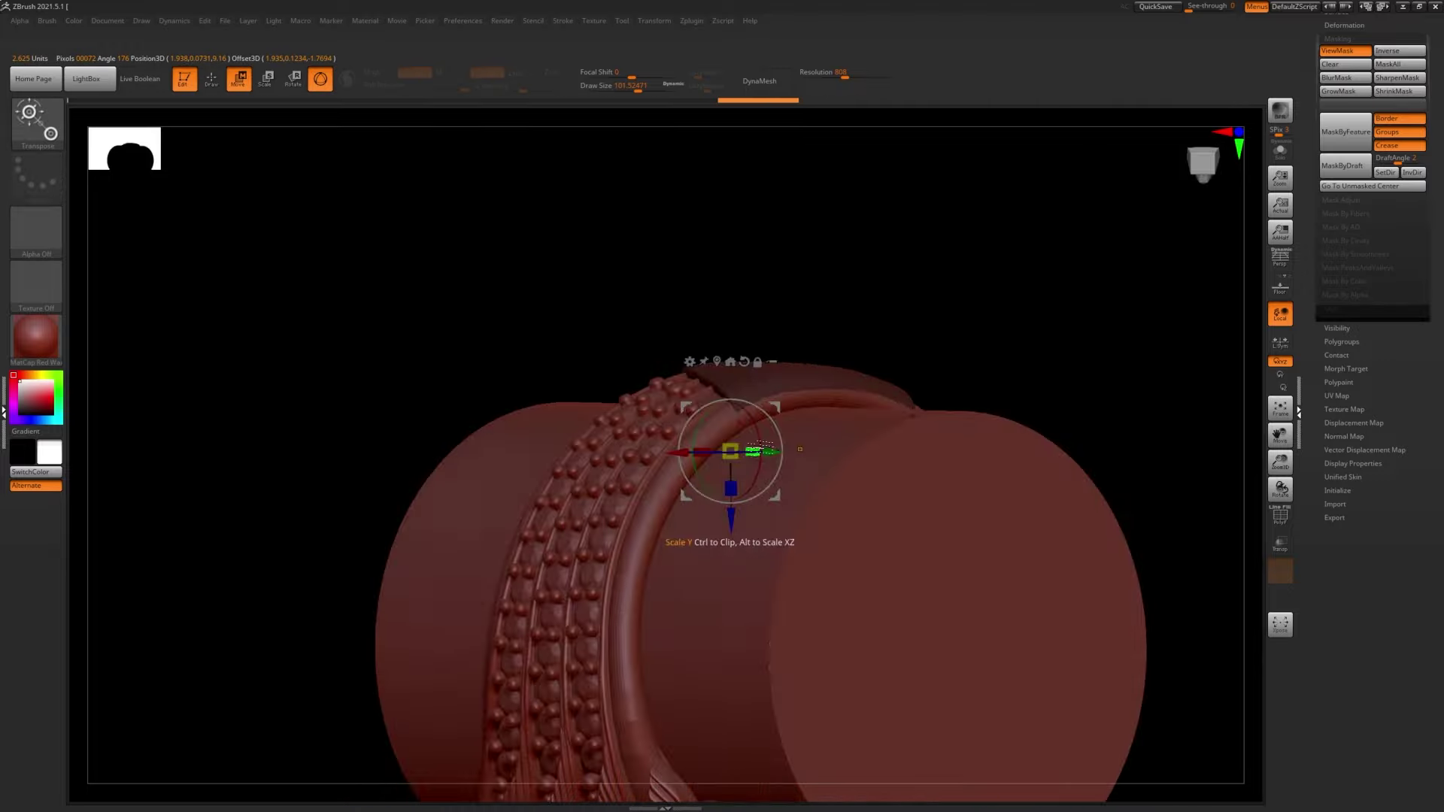
{"action": "scroll", "coordinate": [728, 391], "scroll_direction": "up", "scroll_amount": 3}
{"action": "mouse_move", "coordinate": [728, 391]}
{"action": "right_mouse_down"}
{"action": "mouse_move", "coordinate": [676, 421]}
{"action": "mouse_move", "coordinate": [571, 391]}
{"action": "mouse_move", "coordinate": [526, 406]}
{"action": "right_mouse_up"}
{"action": "left_click_drag", "start_coordinate": [1437, 90], "coordinate": [1436, 153]}
{"action": "scroll", "coordinate": [523, 414], "scroll_direction": "up", "scroll_amount": 3}
{"action": "mouse_move", "coordinate": [523, 414]}
{"action": "right_mouse_down"}
{"action": "mouse_move", "coordinate": [571, 413]}
{"action": "mouse_move", "coordinate": [475, 412]}
{"action": "right_mouse_up"}
{"action": "mouse_move", "coordinate": [578, 423]}
{"action": "right_mouse_down"}
{"action": "mouse_move", "coordinate": [662, 414]}
{"action": "mouse_move", "coordinate": [624, 363]}
{"action": "mouse_move", "coordinate": [677, 406]}
{"action": "mouse_move", "coordinate": [661, 391]}
{"action": "right_mouse_up"}
{"action": "scroll", "coordinate": [1365, 444], "scroll_direction": "down", "scroll_amount": 5}
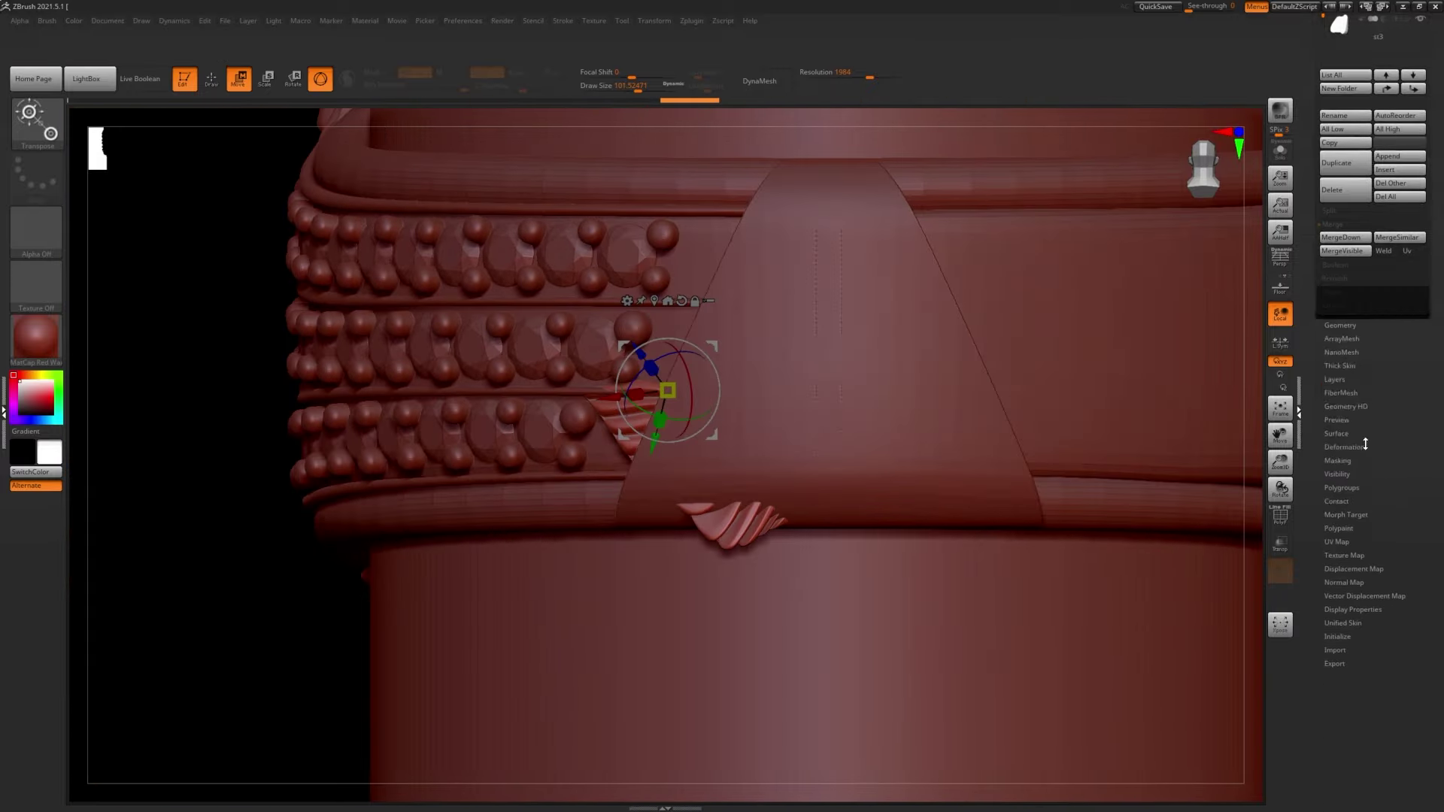
{"action": "right_click_drag", "start_coordinate": [770, 328], "coordinate": [767, 436]}
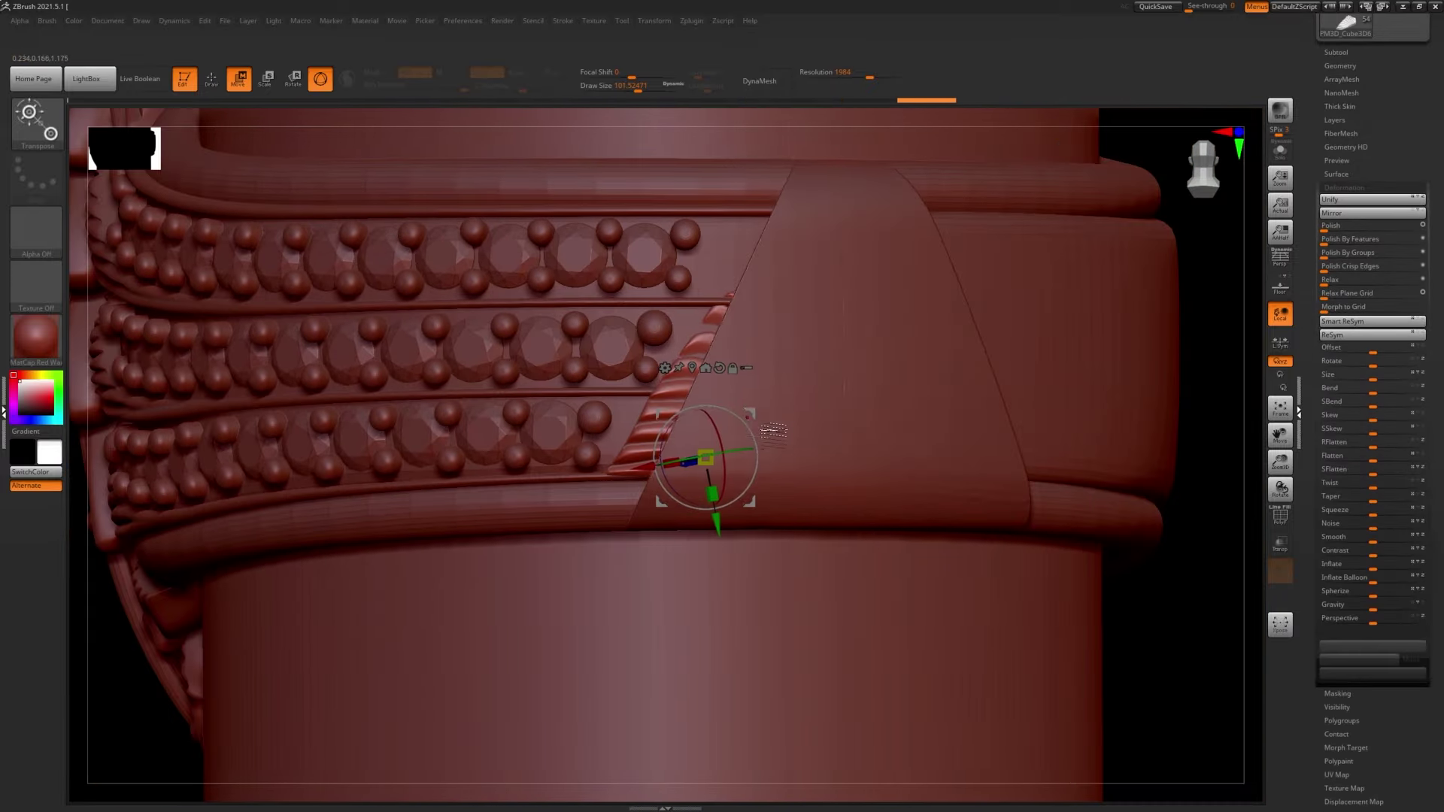
{"action": "right_click_drag", "start_coordinate": [399, 201], "coordinate": [313, 269], "text": "alt"}
- Duplicate the twisted trim piece and make PM3D_Cube3D6_2 the active subtool
{"action": "left_click", "coordinate": [1336, 52]}
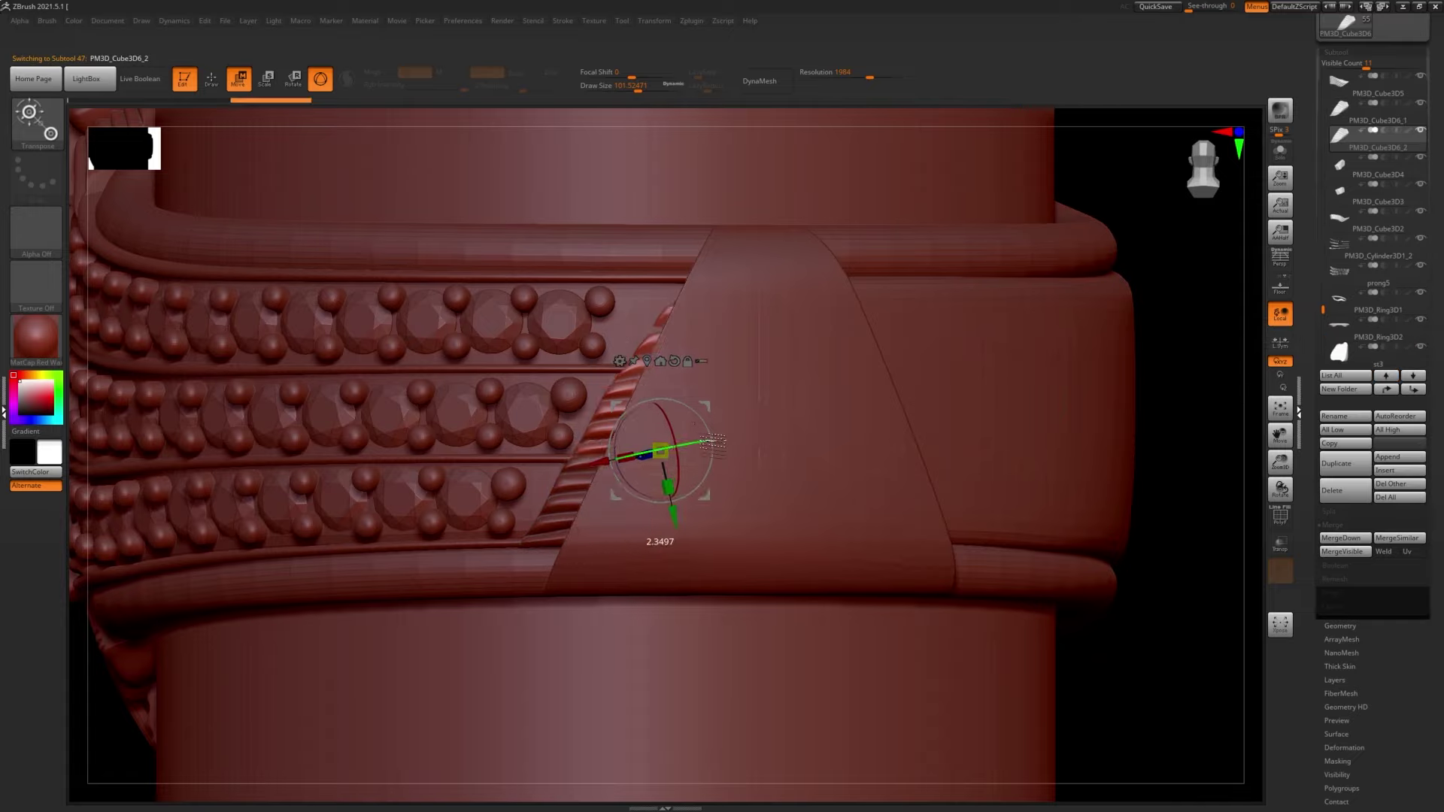
{"action": "left_click", "coordinate": [1345, 463]}
{"action": "key", "text": "q"}
{"action": "mouse_move", "coordinate": [1204, 444]}
{"action": "right_mouse_down"}
{"action": "mouse_move", "coordinate": [1113, 466]}
{"action": "mouse_move", "coordinate": [617, 498]}
{"action": "mouse_move", "coordinate": [650, 541]}
{"action": "mouse_move", "coordinate": [545, 536]}
{"action": "mouse_move", "coordinate": [590, 481]}
{"action": "mouse_move", "coordinate": [654, 507]}
{"action": "mouse_move", "coordinate": [658, 496]}
{"action": "right_mouse_up"}
{"action": "left_click", "coordinate": [545, 536], "text": "alt"}
{"action": "key", "text": "s"}
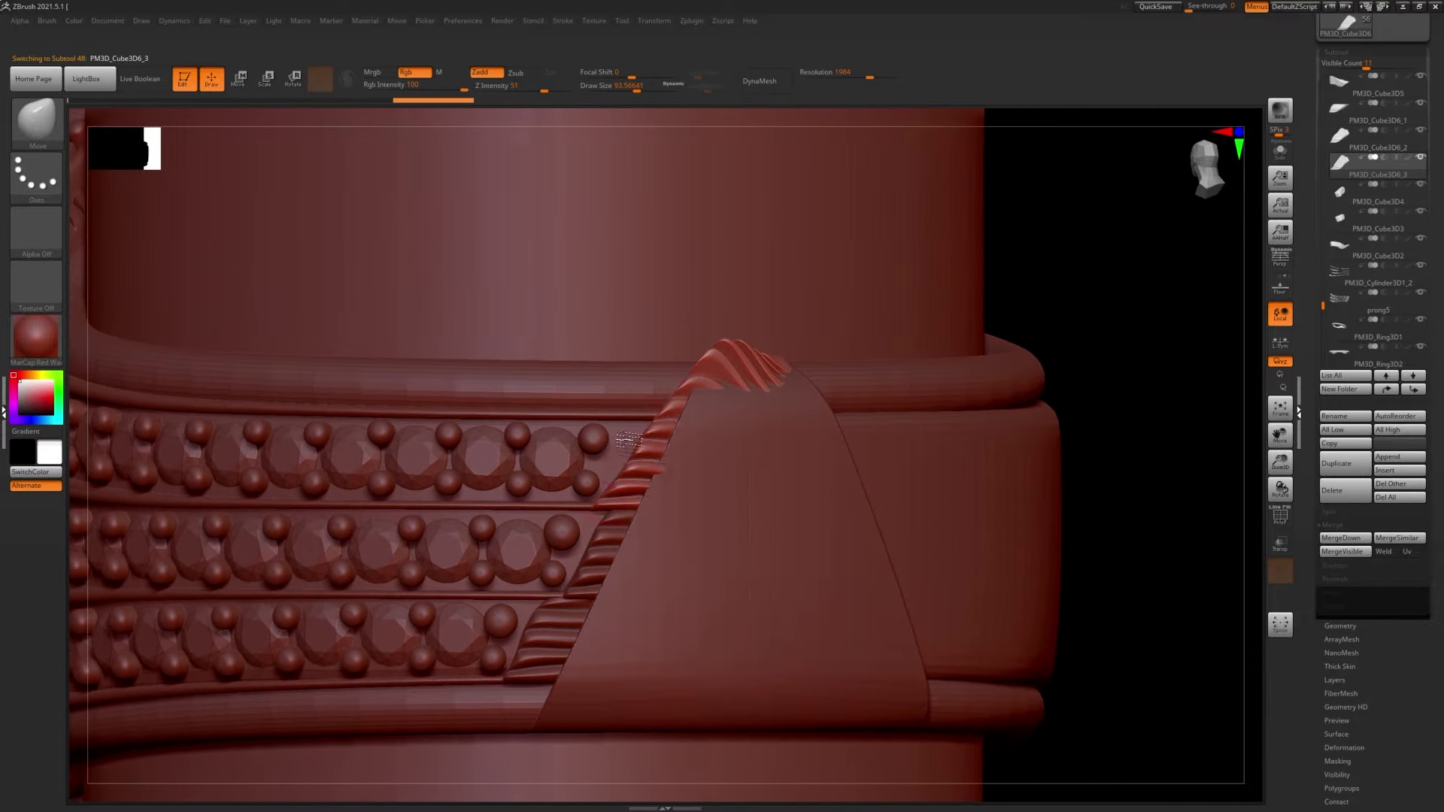
- Slice the trim and cycle through the PM3D_Cube3D6_1, _2 and _3 pieces
{"action": "left_click_drag", "start_coordinate": [560, 418], "coordinate": [1060, 418], "text": "ctrl+shift"}
{"action": "mouse_move", "coordinate": [1060, 418]}
{"action": "right_mouse_down"}
{"action": "mouse_move", "coordinate": [686, 402]}
{"action": "mouse_move", "coordinate": [708, 411]}
{"action": "mouse_move", "coordinate": [553, 510]}
{"action": "mouse_move", "coordinate": [644, 467]}
{"action": "mouse_move", "coordinate": [629, 484]}
{"action": "mouse_move", "coordinate": [624, 448]}
{"action": "mouse_move", "coordinate": [903, 421]}
{"action": "right_mouse_up"}
{"action": "left_click", "coordinate": [709, 412], "text": "alt"}
{"action": "left_click", "coordinate": [552, 510], "text": "alt"}
{"action": "left_click", "coordinate": [624, 447], "text": "alt"}
{"action": "left_click", "coordinate": [1233, 354], "text": "alt"}
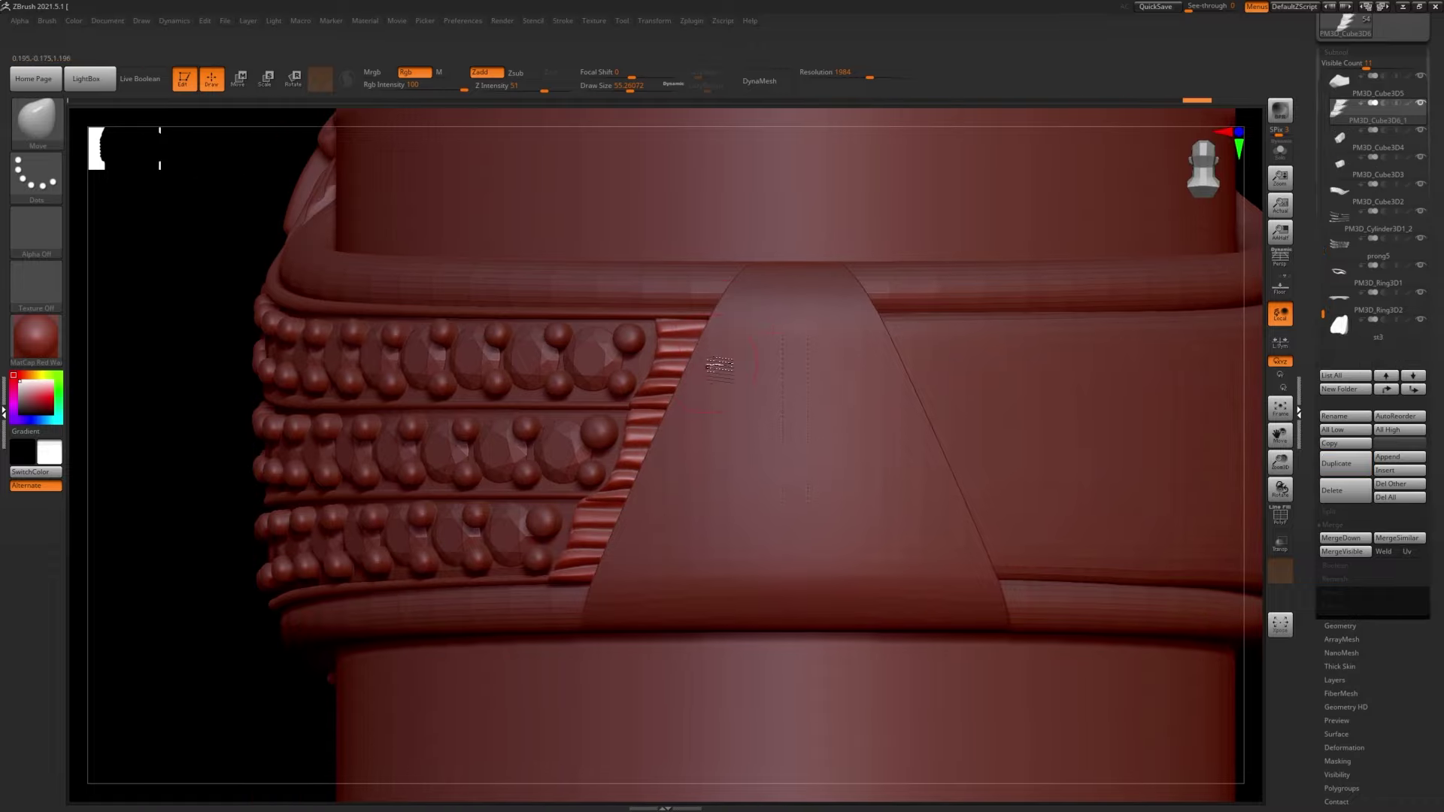
{"action": "right_click_drag", "start_coordinate": [790, 338], "coordinate": [722, 333]}
{"action": "right_click_drag", "start_coordinate": [715, 388], "coordinate": [650, 494]}
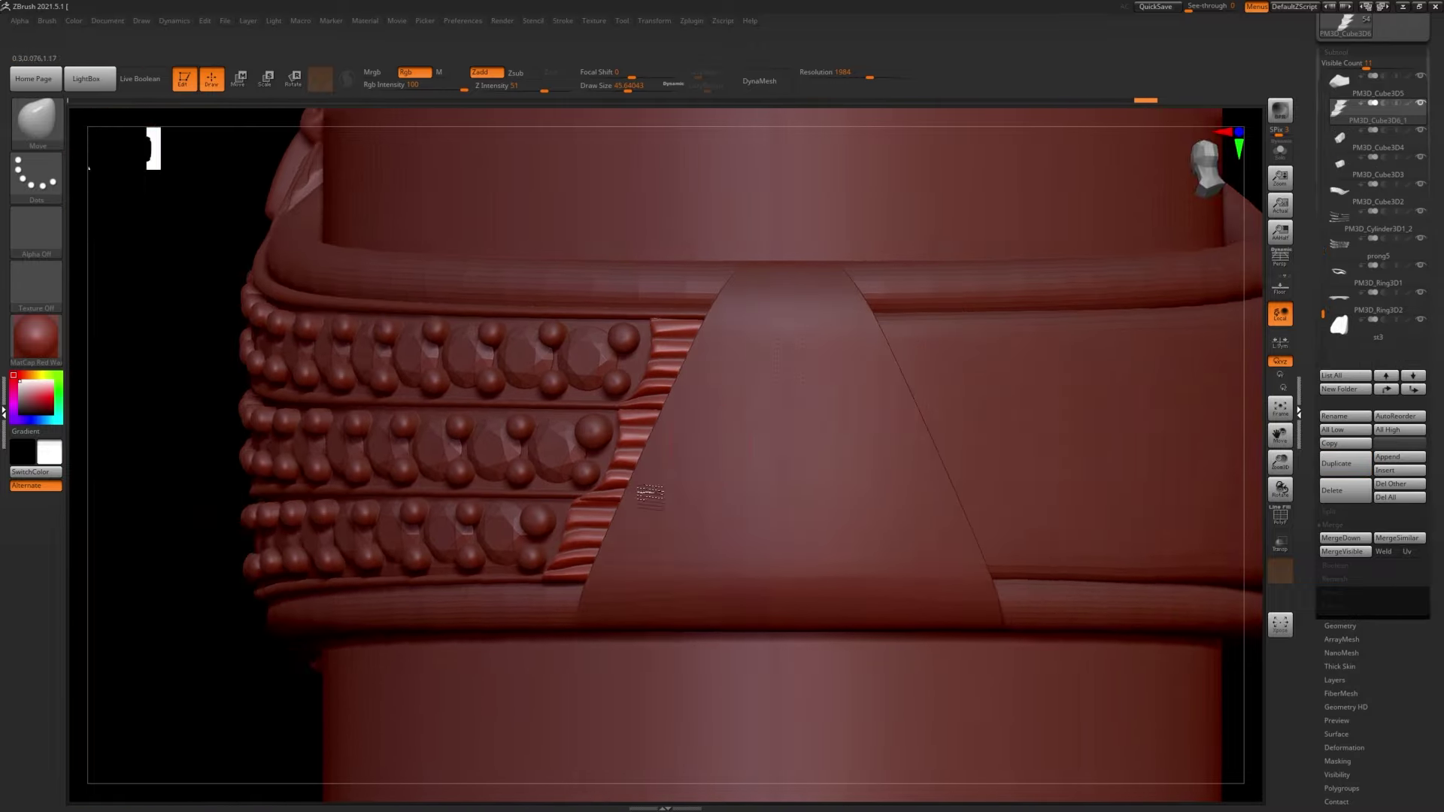
- Lasso-mask the trim along the plate's left edge and open the masking options
{"action": "left_click", "coordinate": [213, 213]}
{"action": "left_click_drag", "start_coordinate": [688, 267], "coordinate": [479, 735], "text": "ctrl"}
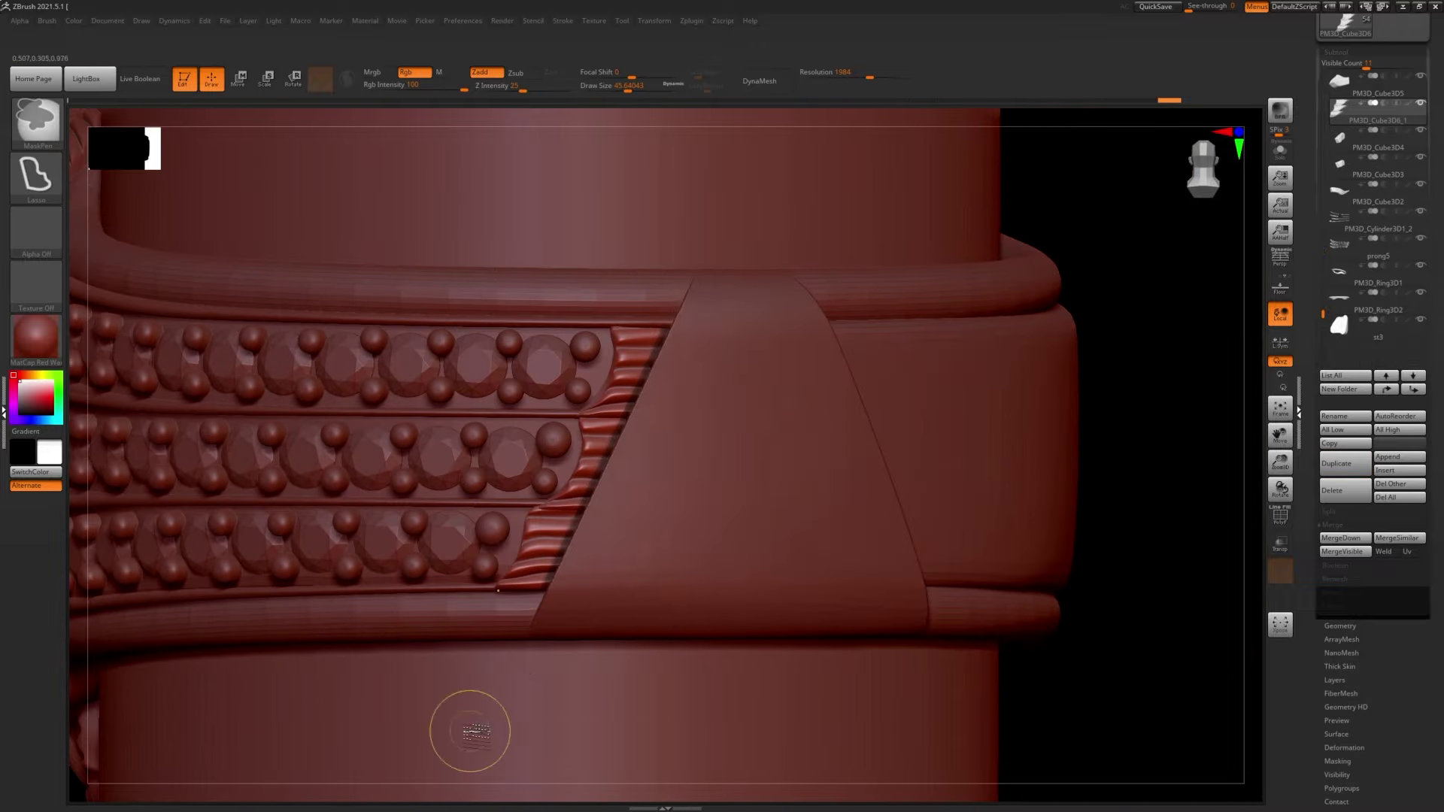
{"action": "right_click_drag", "start_coordinate": [470, 731], "coordinate": [651, 483], "text": "alt"}
{"action": "left_click", "coordinate": [1337, 761]}
{"action": "mouse_move", "coordinate": [515, 278]}
{"action": "right_mouse_down"}
{"action": "mouse_move", "coordinate": [637, 460]}
{"action": "mouse_move", "coordinate": [624, 444]}
{"action": "mouse_move", "coordinate": [605, 513]}
{"action": "mouse_move", "coordinate": [603, 402]}
{"action": "right_mouse_up"}
{"action": "key", "text": "q"}
{"action": "left_click_drag", "start_coordinate": [1280, 462], "coordinate": [1271, 421]}
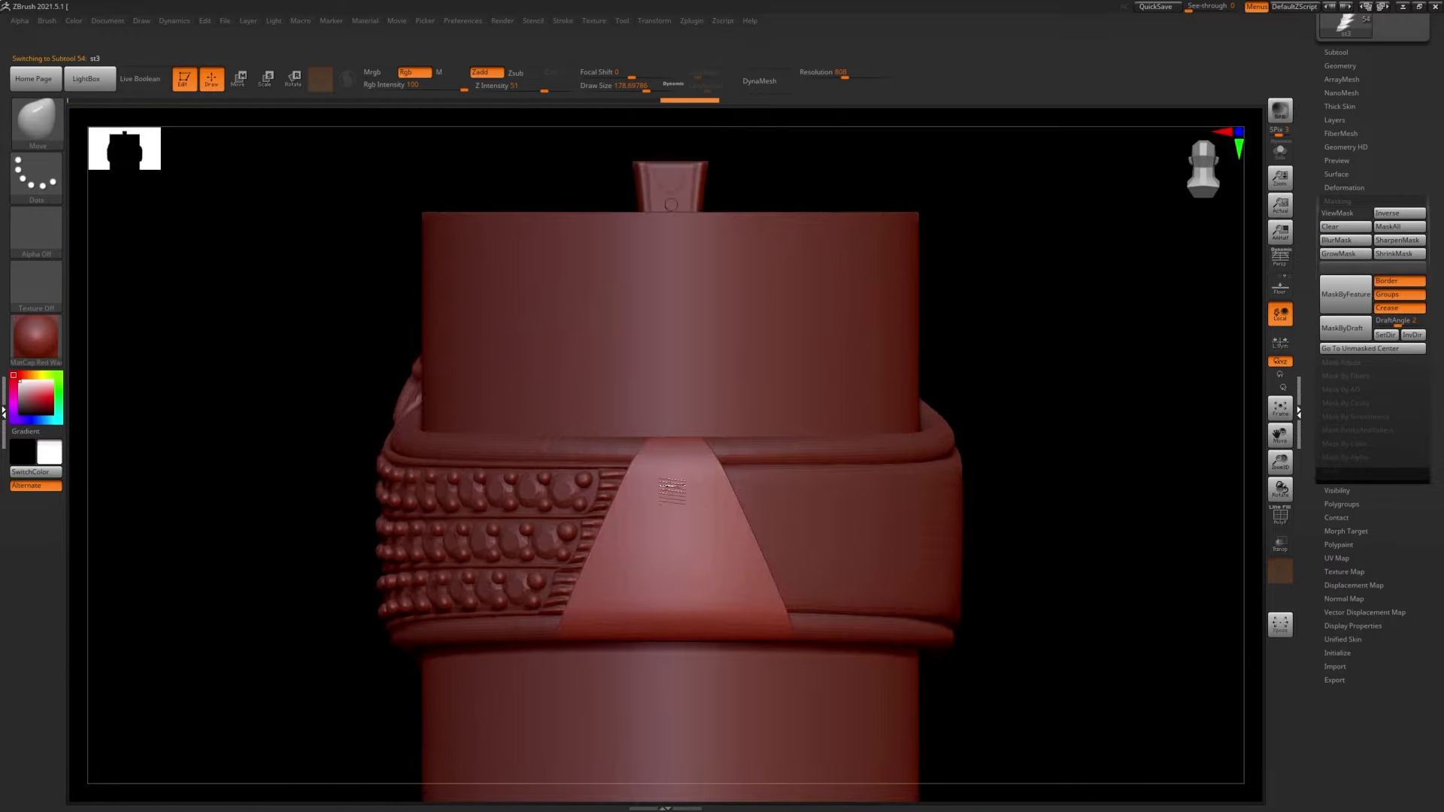
- Merge the PM3D_Ring3D2 band part down into the other band part
{"action": "left_click", "coordinate": [1340, 65]}
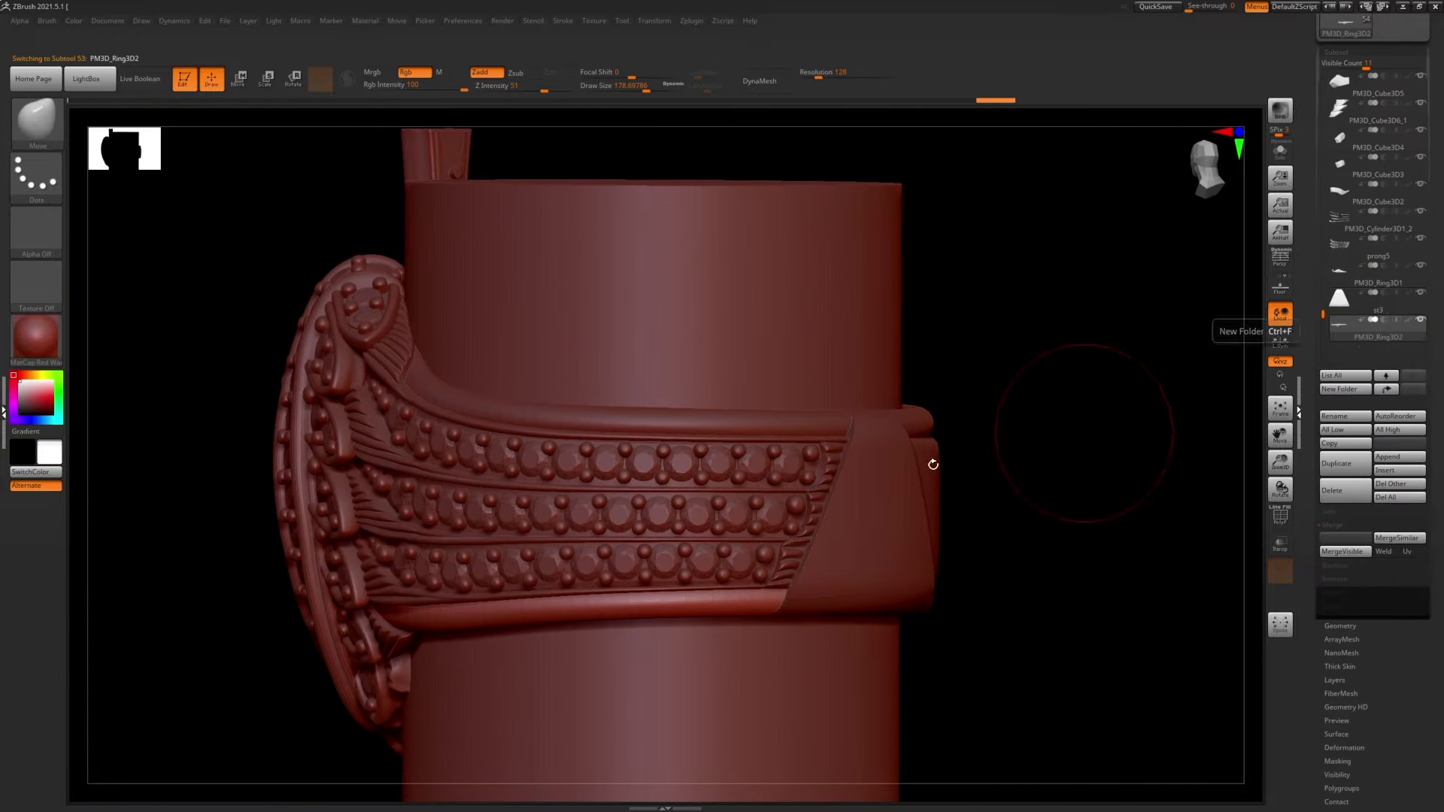
{"action": "left_click", "coordinate": [1346, 538]}
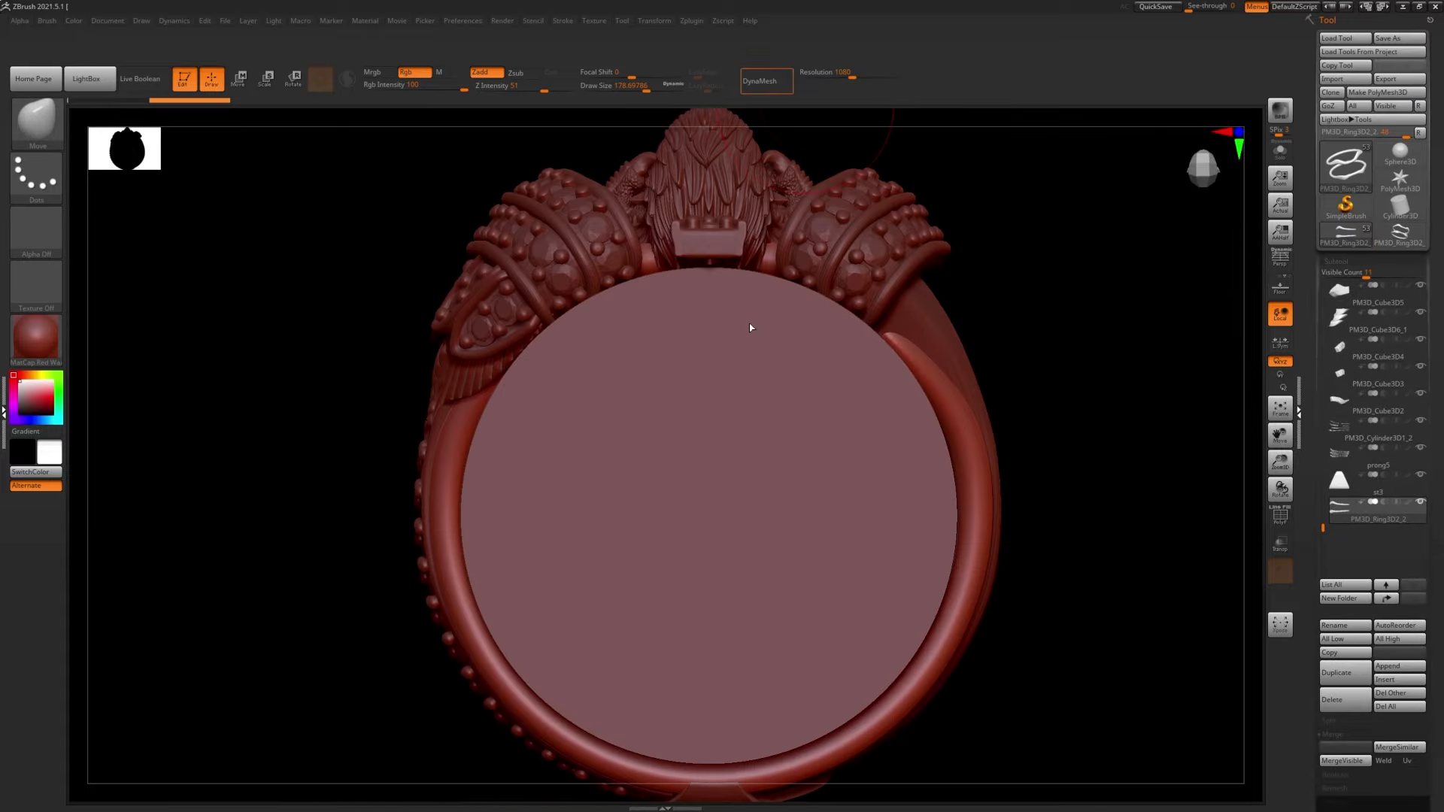
{"action": "mouse_move", "coordinate": [750, 328]}
{"action": "right_mouse_down", "text": "ctrl"}
{"action": "mouse_move", "coordinate": [815, 540]}
{"action": "mouse_move", "coordinate": [865, 481]}
{"action": "right_mouse_up", "text": "ctrl"}
- Reposition the finger-size cylinder and the triangle prong st3 with Transpose
{"action": "left_click", "coordinate": [865, 482], "text": "alt"}
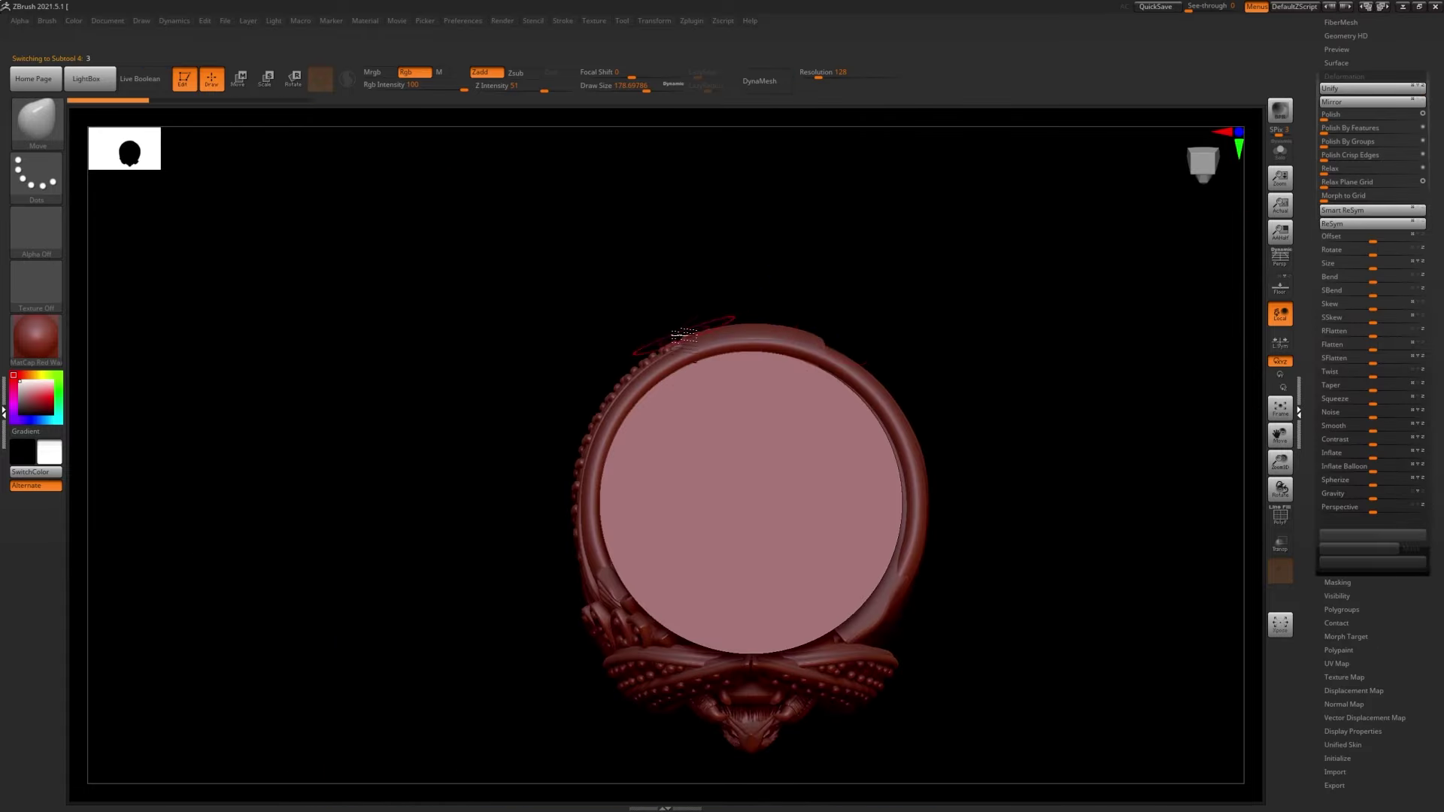
{"action": "key", "text": "w"}
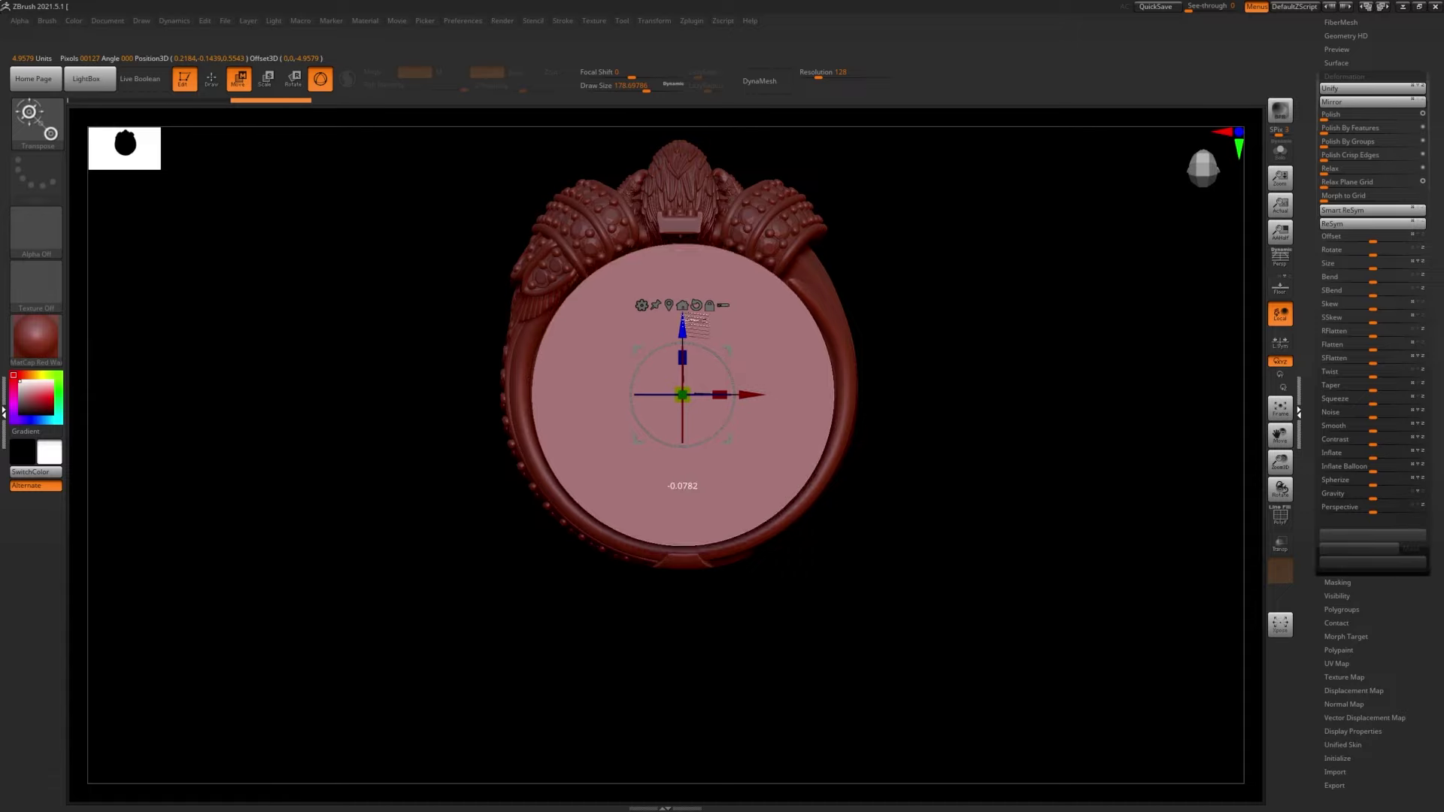
{"action": "right_click_drag", "start_coordinate": [768, 374], "coordinate": [1272, 508]}
{"action": "key", "text": "q"}
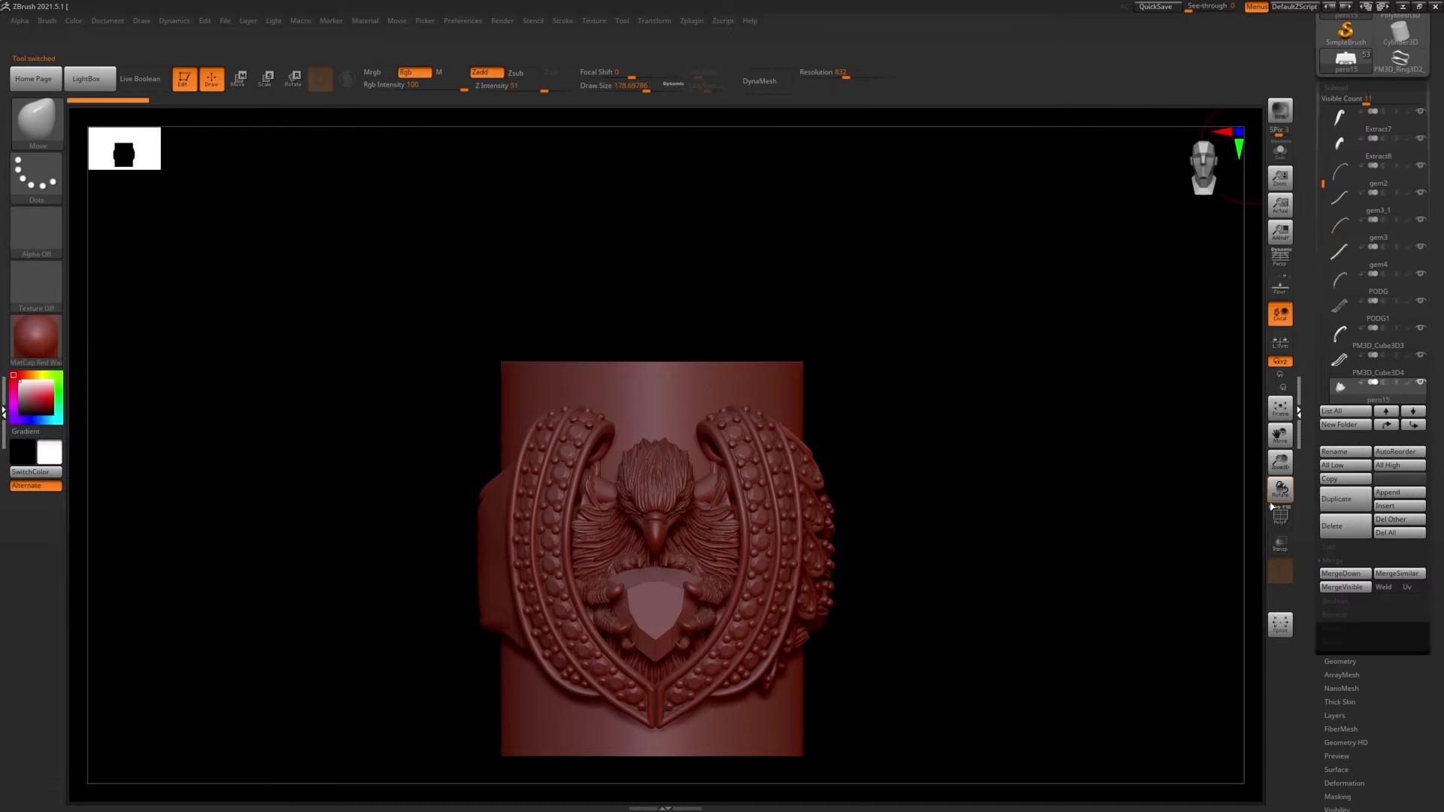
{"action": "mouse_move", "coordinate": [660, 284]}
{"action": "right_mouse_down"}
{"action": "mouse_move", "coordinate": [861, 371]}
{"action": "mouse_move", "coordinate": [661, 394]}
{"action": "mouse_move", "coordinate": [790, 448]}
{"action": "mouse_move", "coordinate": [234, 218]}
{"action": "right_mouse_up"}
{"action": "key", "text": "w"}
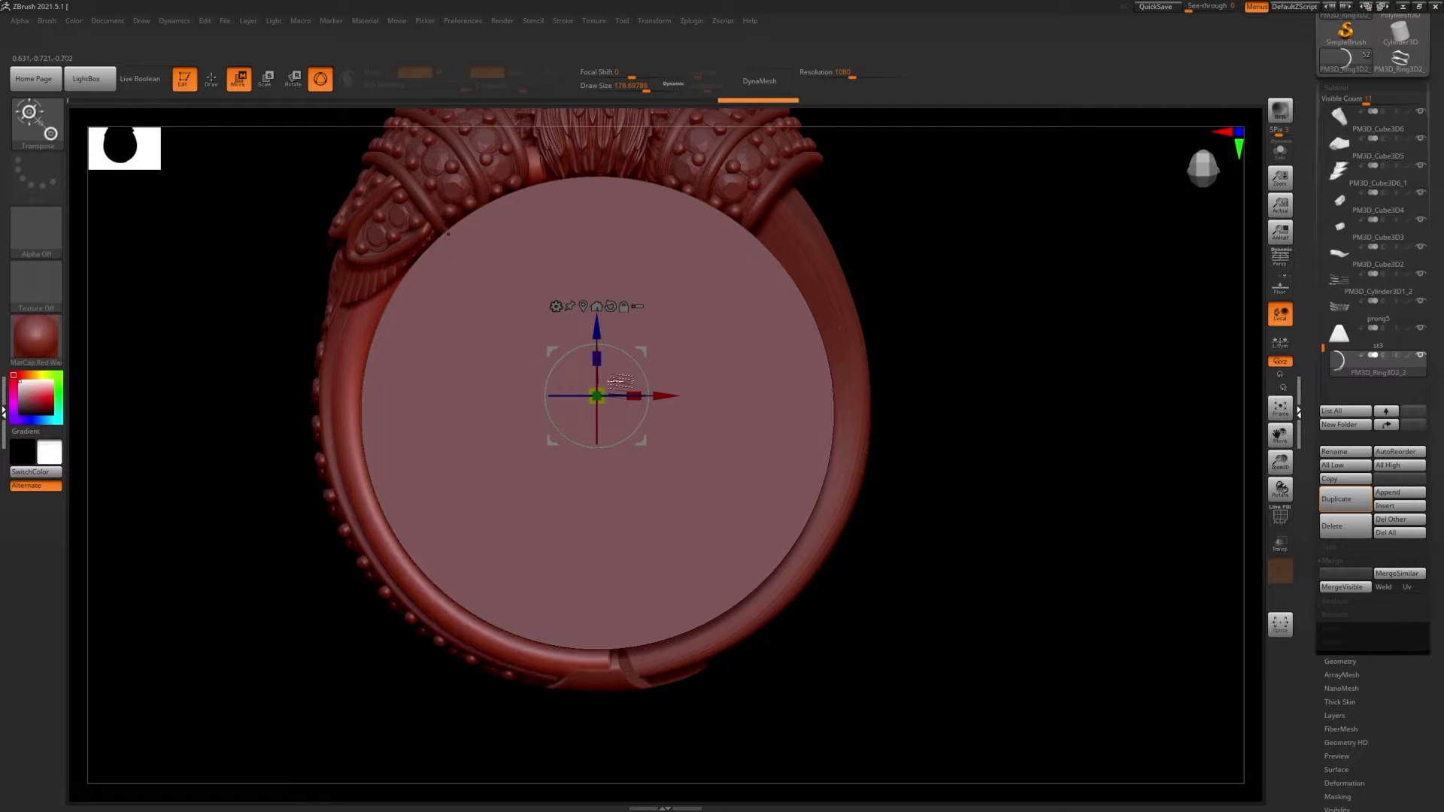
{"action": "key", "text": "q"}
{"action": "mouse_move", "coordinate": [392, 340]}
{"action": "right_mouse_down"}
{"action": "mouse_move", "coordinate": [225, 346]}
{"action": "mouse_move", "coordinate": [421, 349]}
{"action": "mouse_move", "coordinate": [226, 353]}
{"action": "mouse_move", "coordinate": [410, 349]}
{"action": "mouse_move", "coordinate": [500, 322]}
{"action": "mouse_move", "coordinate": [489, 364]}
{"action": "mouse_move", "coordinate": [613, 347]}
{"action": "right_mouse_up"}
{"action": "key", "text": "w"}
{"action": "left_click", "coordinate": [655, 451], "text": "alt"}
{"action": "mouse_move", "coordinate": [491, 419]}
{"action": "right_mouse_down"}
{"action": "mouse_move", "coordinate": [529, 483]}
{"action": "mouse_move", "coordinate": [549, 386]}
{"action": "mouse_move", "coordinate": [531, 400]}
{"action": "mouse_move", "coordinate": [571, 421]}
{"action": "mouse_move", "coordinate": [452, 436]}
{"action": "mouse_move", "coordinate": [324, 482]}
{"action": "mouse_move", "coordinate": [401, 562]}
{"action": "right_mouse_up"}
- Cut the ring with SliceCurve into a new subtool, then view it from the front
{"action": "key", "text": "q"}
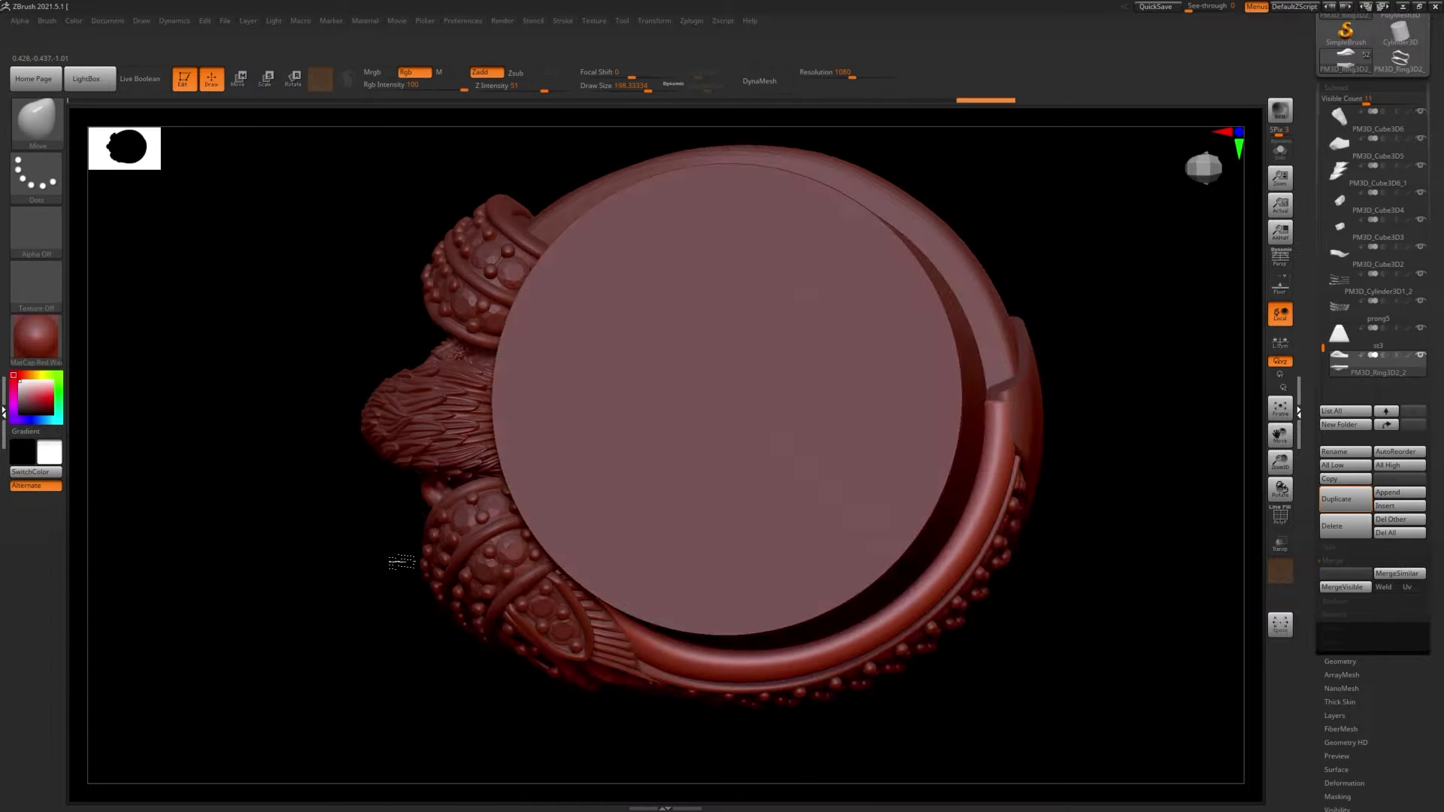
{"action": "left_click_drag", "start_coordinate": [301, 664], "coordinate": [1051, 232], "text": "ctrl+shift"}
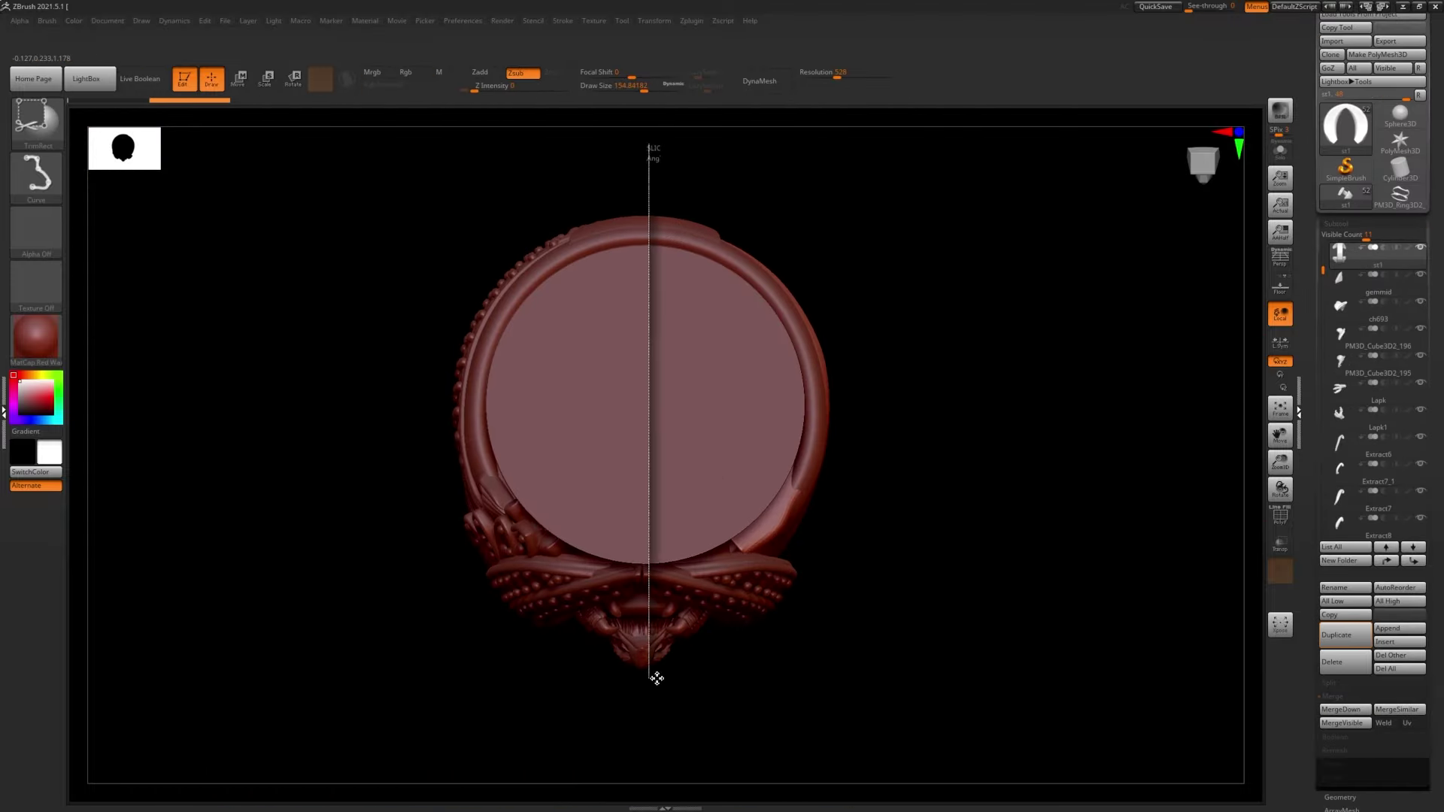
{"action": "left_click_drag", "start_coordinate": [555, 498], "coordinate": [838, 124], "text": "shift"}
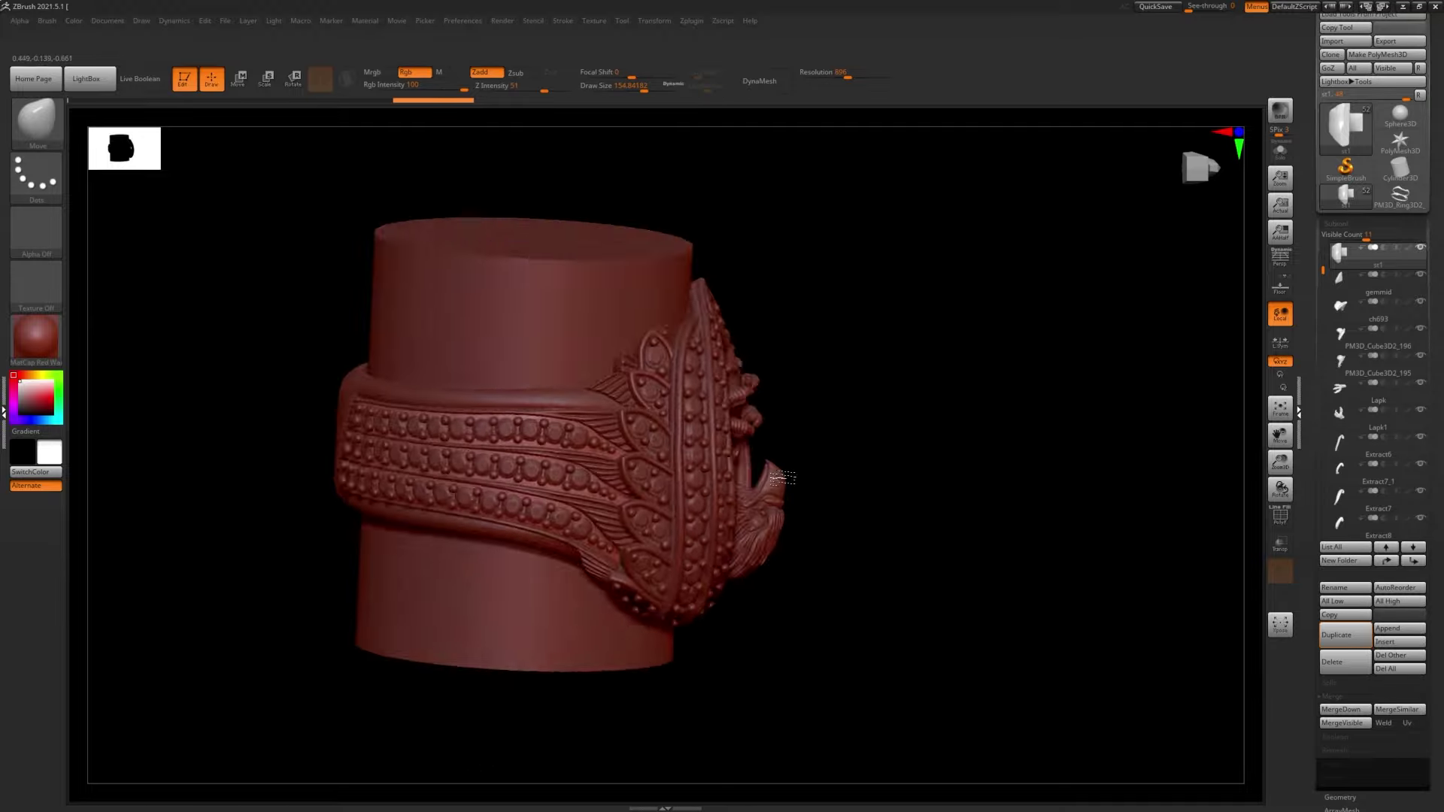
{"action": "mouse_move", "coordinate": [736, 526]}
{"action": "left_mouse_down"}
{"action": "mouse_move", "coordinate": [813, 502]}
{"action": "mouse_move", "coordinate": [716, 512]}
{"action": "left_mouse_up"}
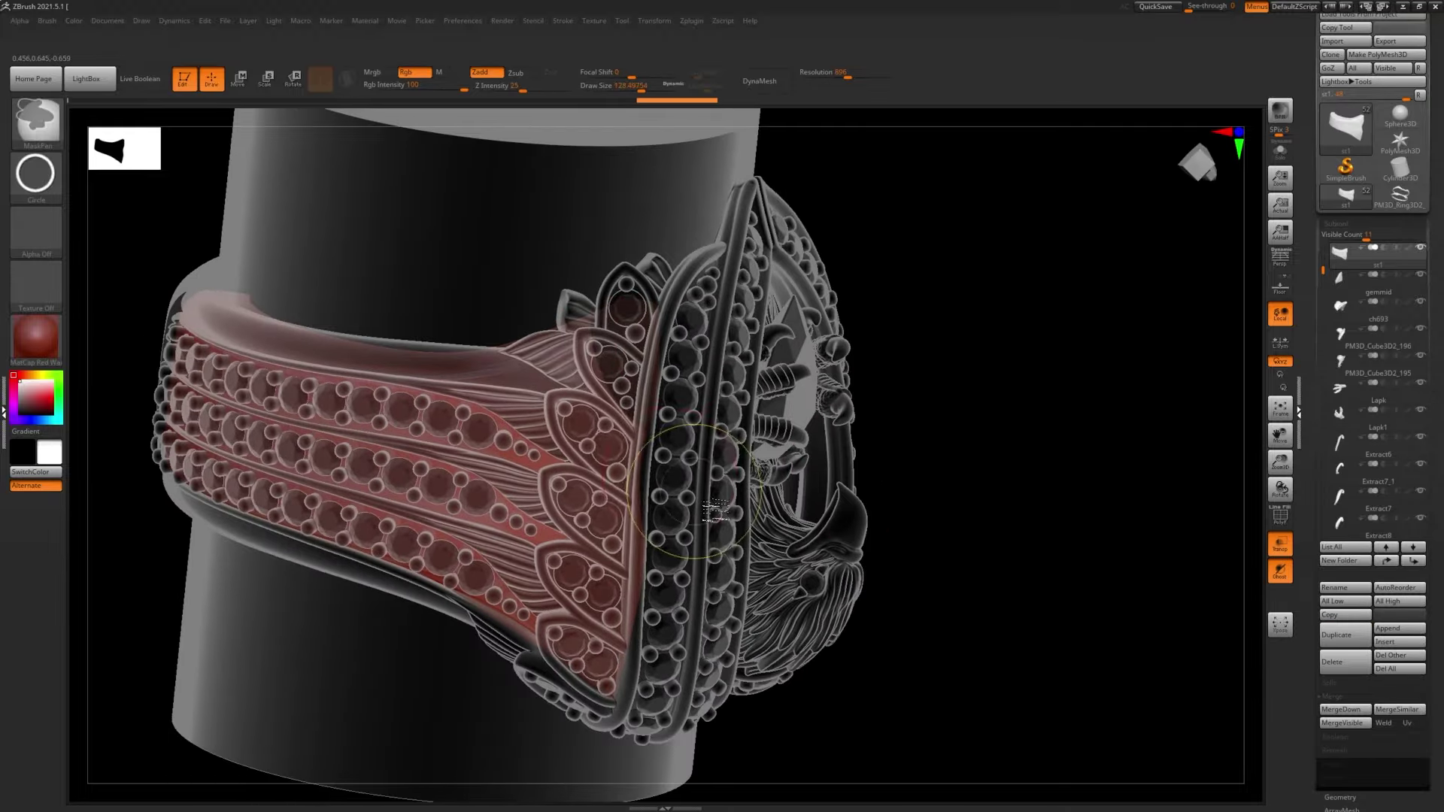
{"action": "mouse_move", "coordinate": [591, 407]}
{"action": "left_mouse_down"}
{"action": "mouse_move", "coordinate": [573, 416]}
{"action": "mouse_move", "coordinate": [638, 535]}
{"action": "left_mouse_up"}
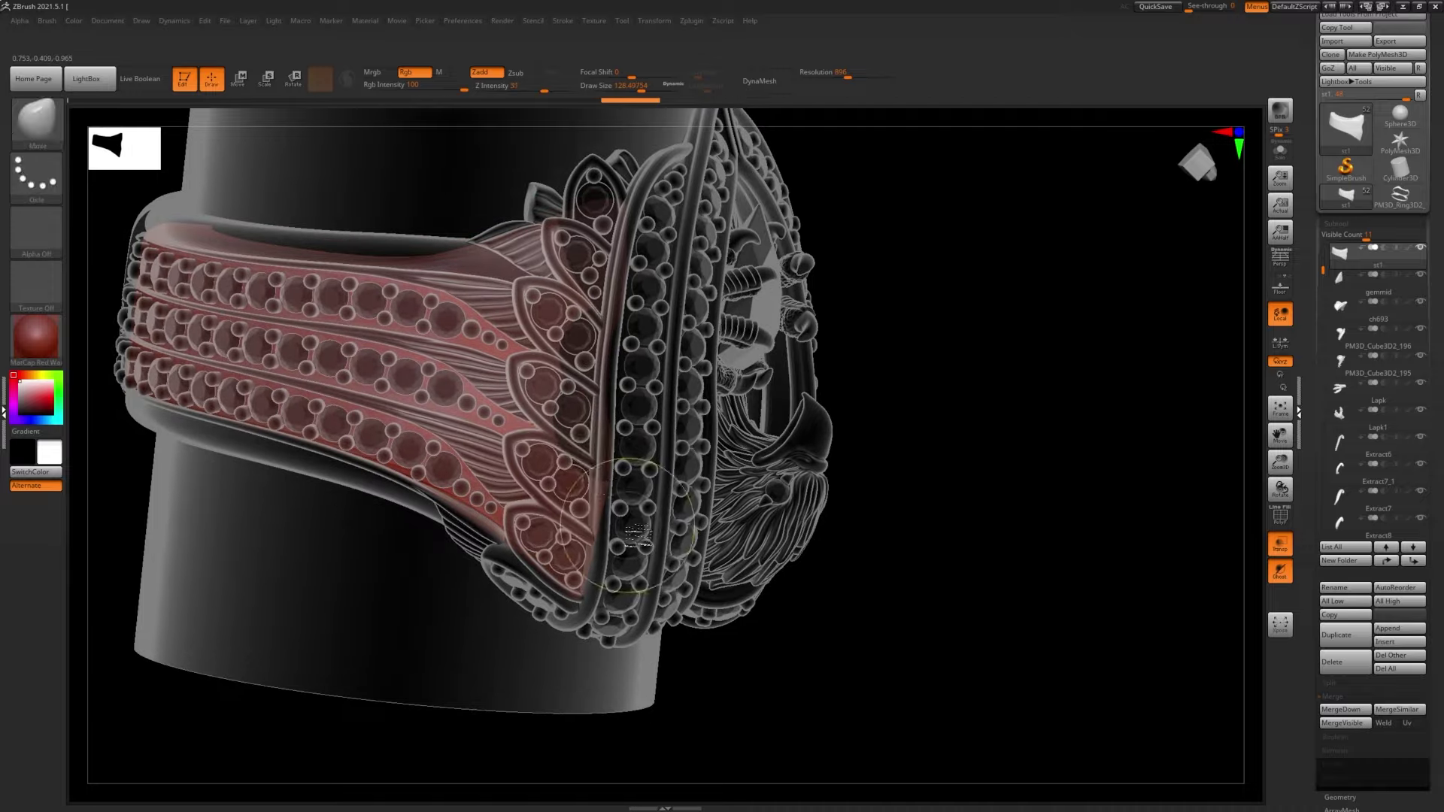
{"action": "left_click_drag", "start_coordinate": [530, 432], "coordinate": [737, 517]}
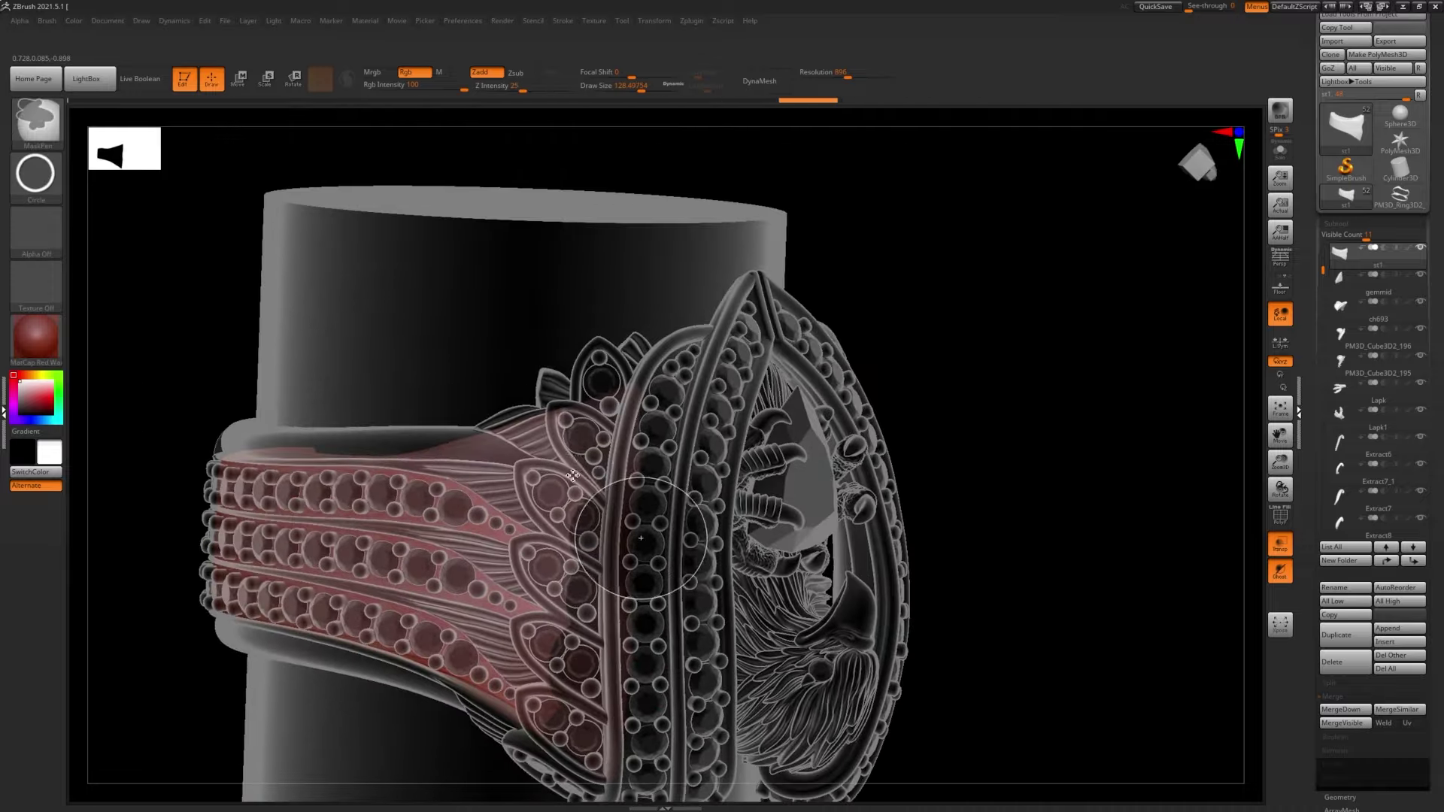
{"action": "left_click_drag", "start_coordinate": [573, 475], "coordinate": [1211, 418]}
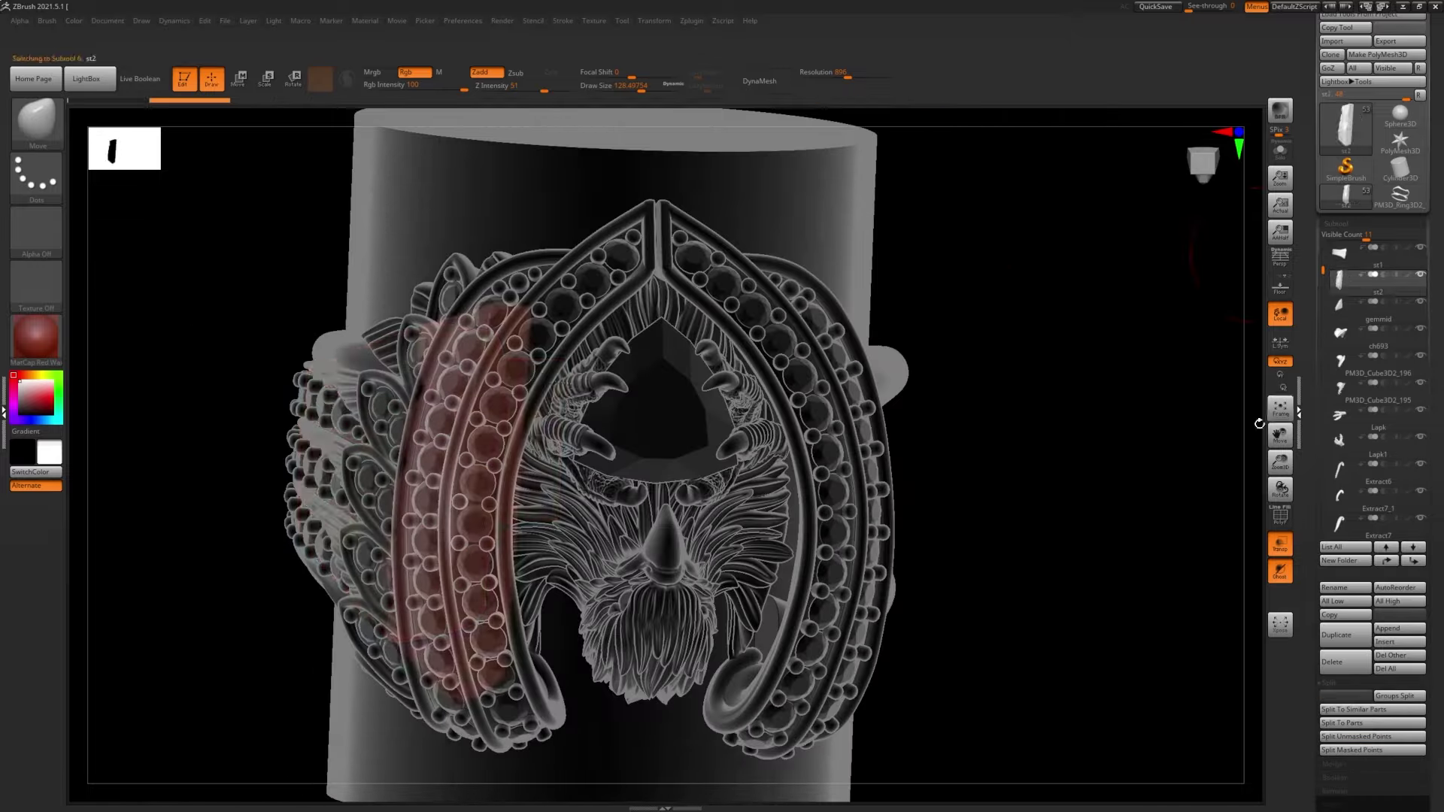
{"action": "left_click_drag", "start_coordinate": [976, 185], "coordinate": [526, 376]}
{"action": "left_click", "coordinate": [479, 309], "text": "alt"}
{"action": "left_click", "coordinate": [1346, 282]}
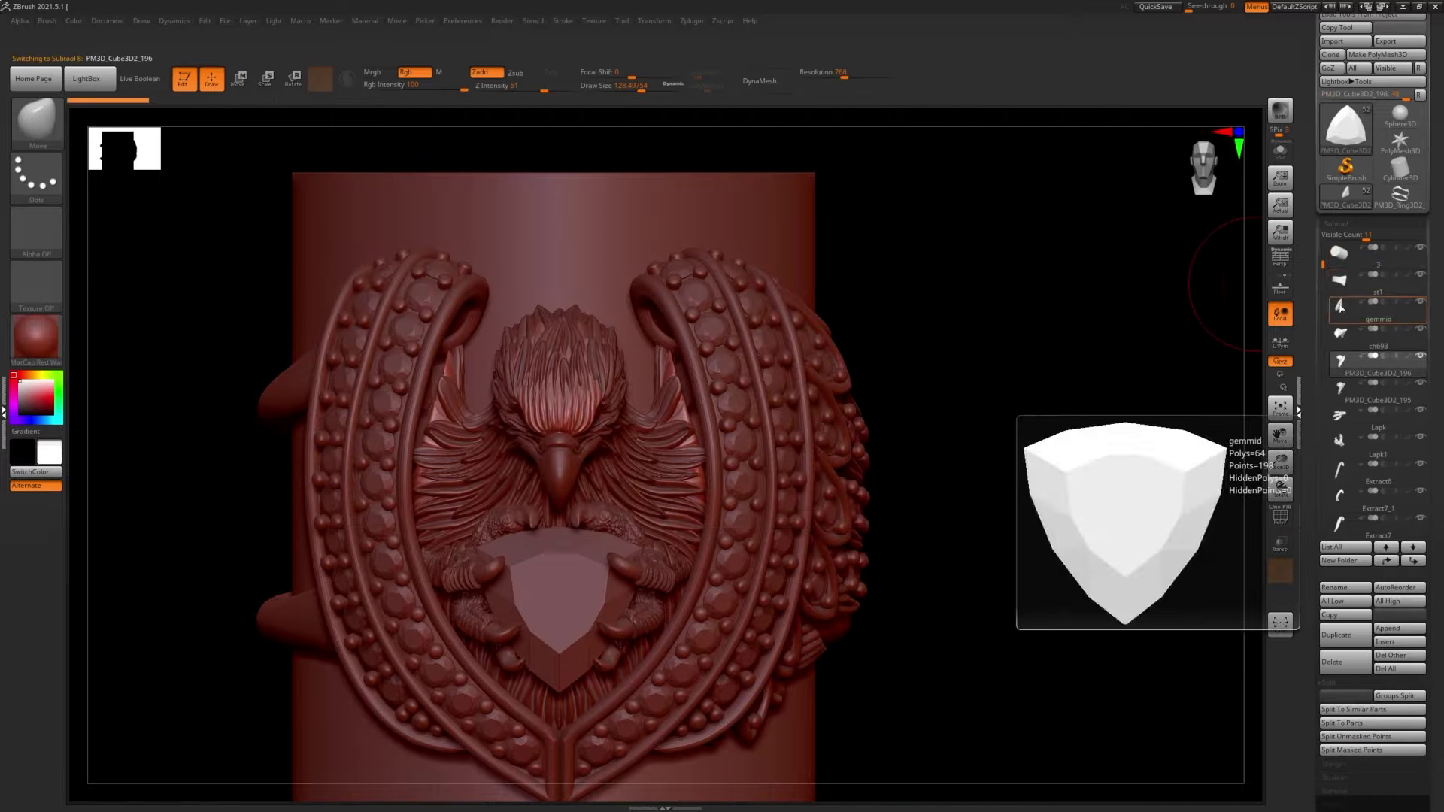
{"action": "left_click_drag", "start_coordinate": [1053, 451], "coordinate": [790, 530]}
{"action": "left_click_drag", "start_coordinate": [699, 332], "coordinate": [979, 470]}
{"action": "left_click", "coordinate": [1339, 493]}
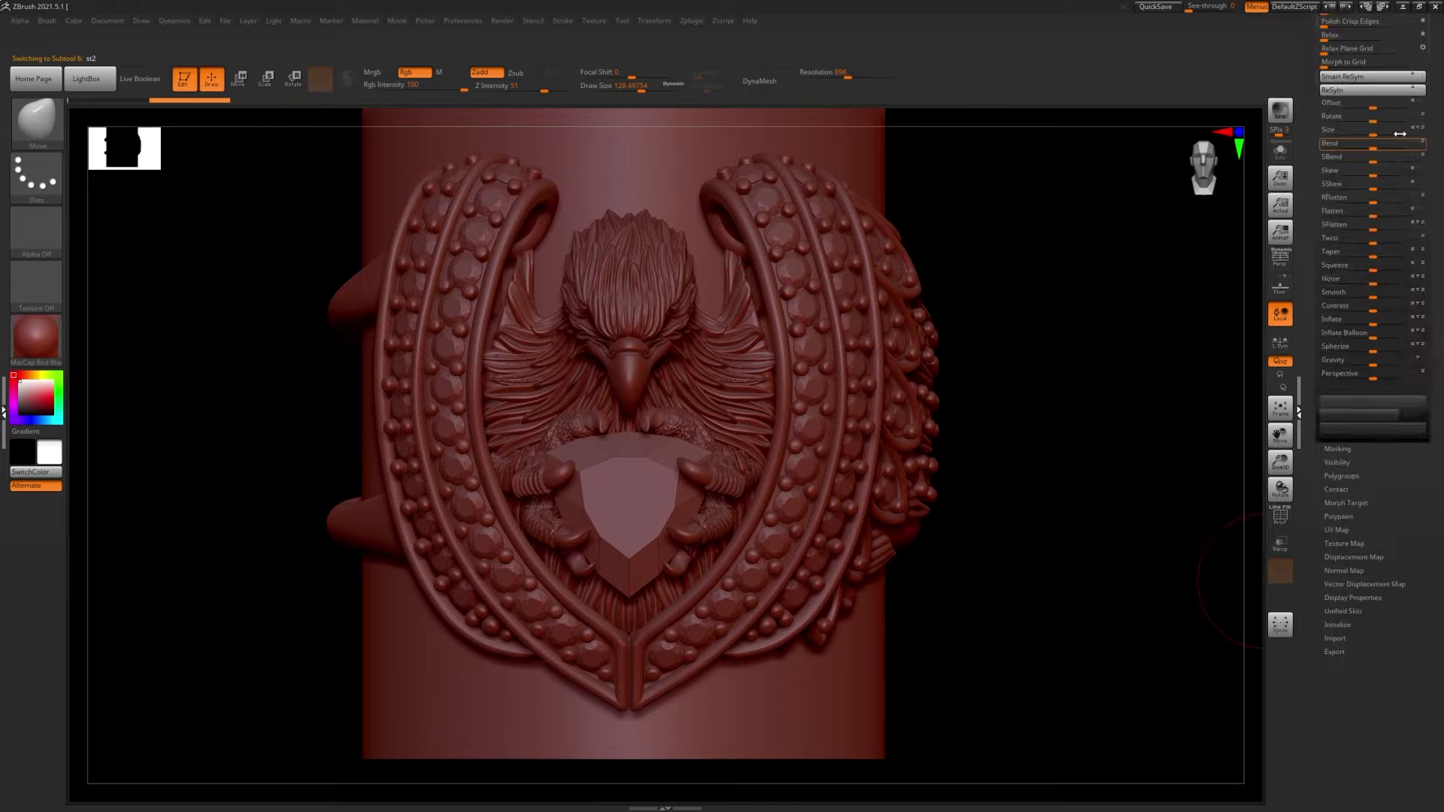
{"action": "mouse_move", "coordinate": [1053, 526]}
{"action": "left_mouse_down"}
{"action": "mouse_move", "coordinate": [767, 440]}
{"action": "mouse_move", "coordinate": [1053, 526]}
{"action": "left_mouse_up"}
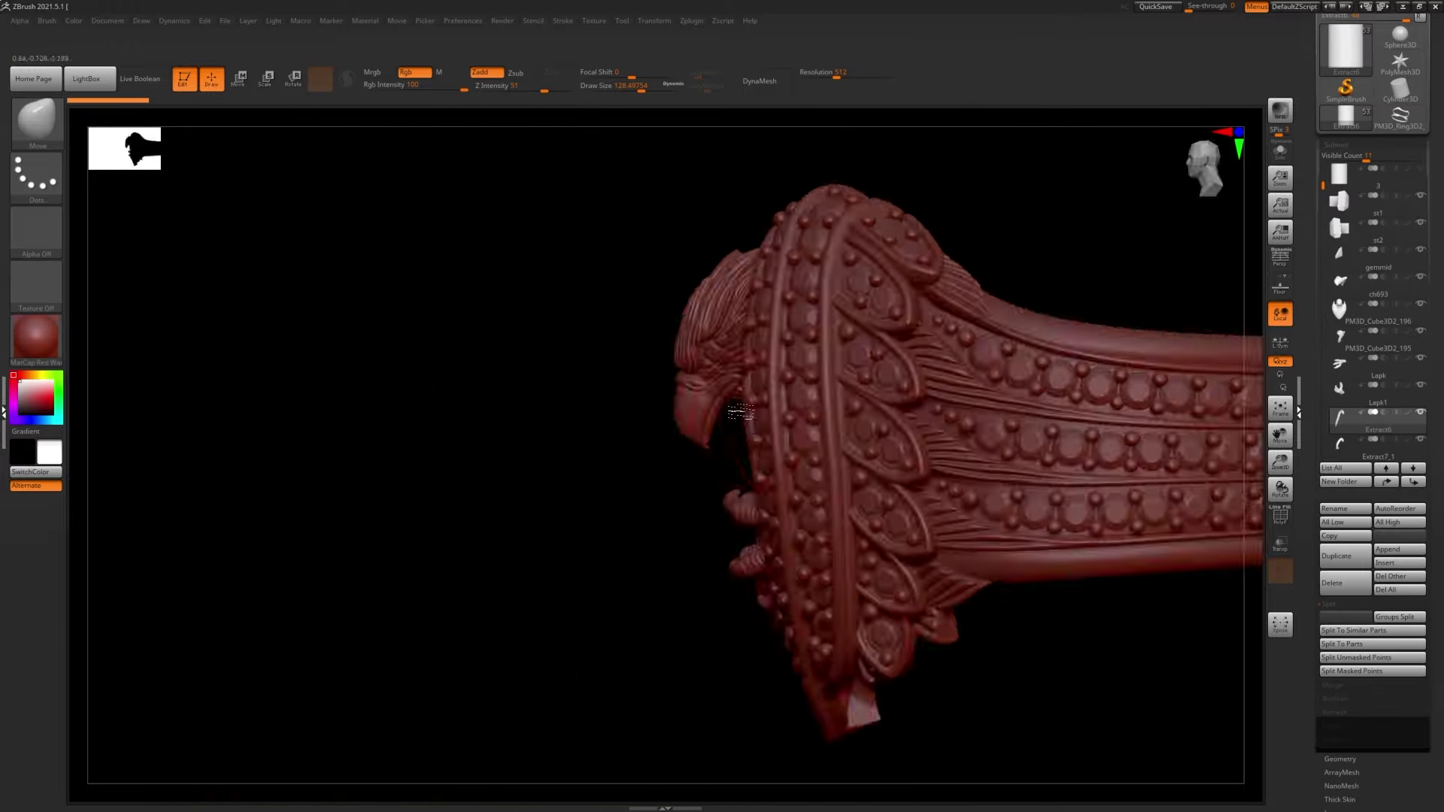
{"action": "left_click", "coordinate": [737, 293], "text": "alt"}
{"action": "mouse_move", "coordinate": [737, 293]}
{"action": "left_mouse_down"}
{"action": "mouse_move", "coordinate": [854, 366]}
{"action": "mouse_move", "coordinate": [1209, 483]}
{"action": "mouse_move", "coordinate": [760, 394]}
{"action": "mouse_move", "coordinate": [1241, 531]}
{"action": "mouse_move", "coordinate": [1218, 210]}
{"action": "left_mouse_up"}
{"action": "left_click", "coordinate": [855, 366], "text": "alt"}
{"action": "left_click", "coordinate": [760, 394], "text": "alt"}
{"action": "left_click", "coordinate": [1240, 532], "text": "alt"}
{"action": "mouse_move", "coordinate": [760, 436]}
{"action": "left_mouse_down"}
{"action": "mouse_move", "coordinate": [833, 309]}
{"action": "mouse_move", "coordinate": [1203, 226]}
{"action": "left_mouse_up"}
{"action": "left_click", "coordinate": [833, 308], "text": "alt"}
{"action": "left_click", "coordinate": [1336, 126]}
{"action": "mouse_move", "coordinate": [1340, 373]}
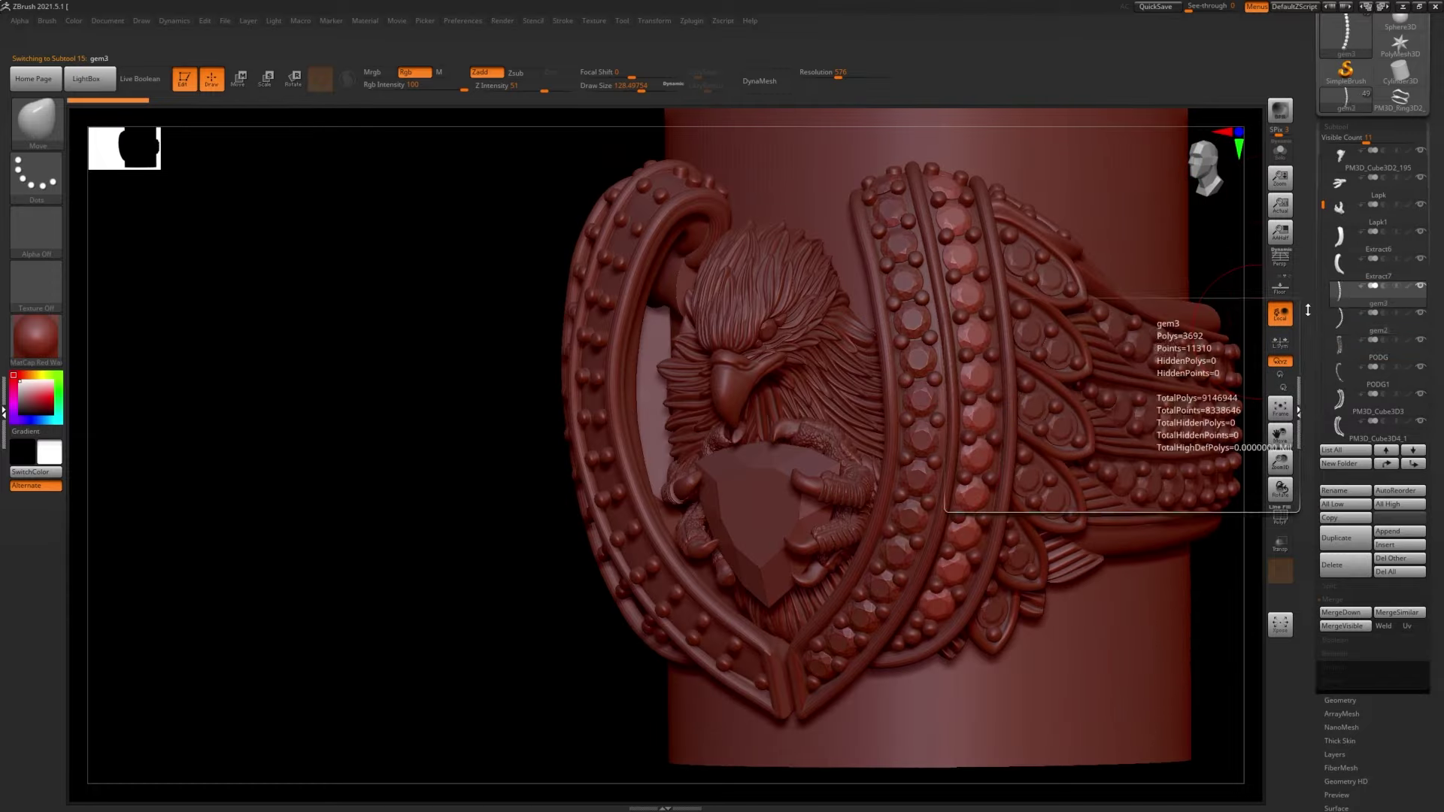
{"action": "left_click_drag", "start_coordinate": [421, 391], "coordinate": [677, 421]}
{"action": "left_click", "coordinate": [829, 488], "text": "alt"}
{"action": "mouse_move", "coordinate": [421, 301]}
{"action": "left_mouse_down"}
{"action": "mouse_move", "coordinate": [829, 487]}
{"action": "mouse_move", "coordinate": [677, 376]}
{"action": "mouse_move", "coordinate": [783, 436]}
{"action": "left_mouse_up"}
{"action": "left_click", "coordinate": [783, 435], "text": "alt"}
{"action": "left_click", "coordinate": [1336, 261]}
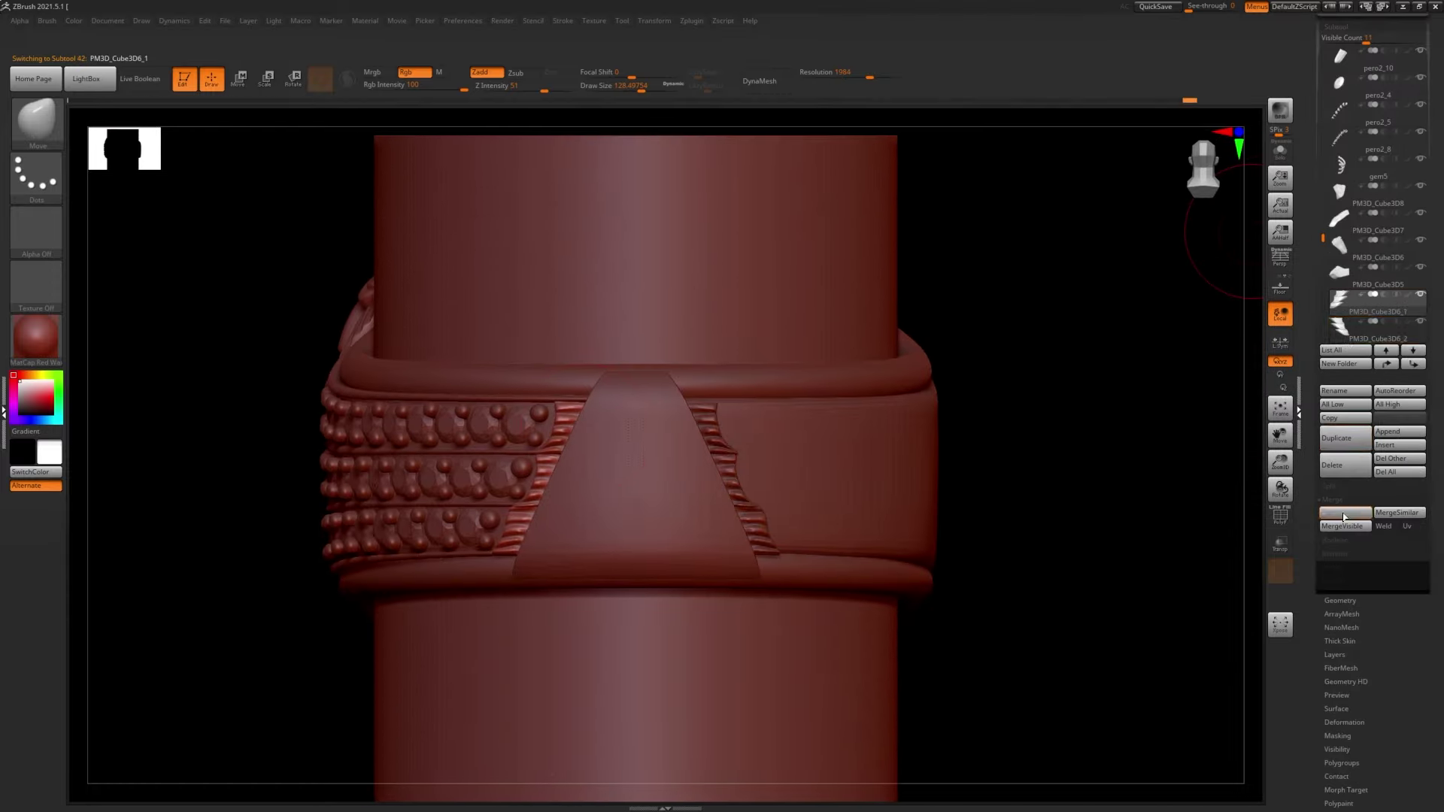
{"action": "mouse_move", "coordinate": [978, 452]}
{"action": "left_mouse_down"}
{"action": "mouse_move", "coordinate": [677, 391]}
{"action": "mouse_move", "coordinate": [978, 451]}
{"action": "left_mouse_up"}
{"action": "left_click", "coordinate": [977, 451], "text": "alt"}
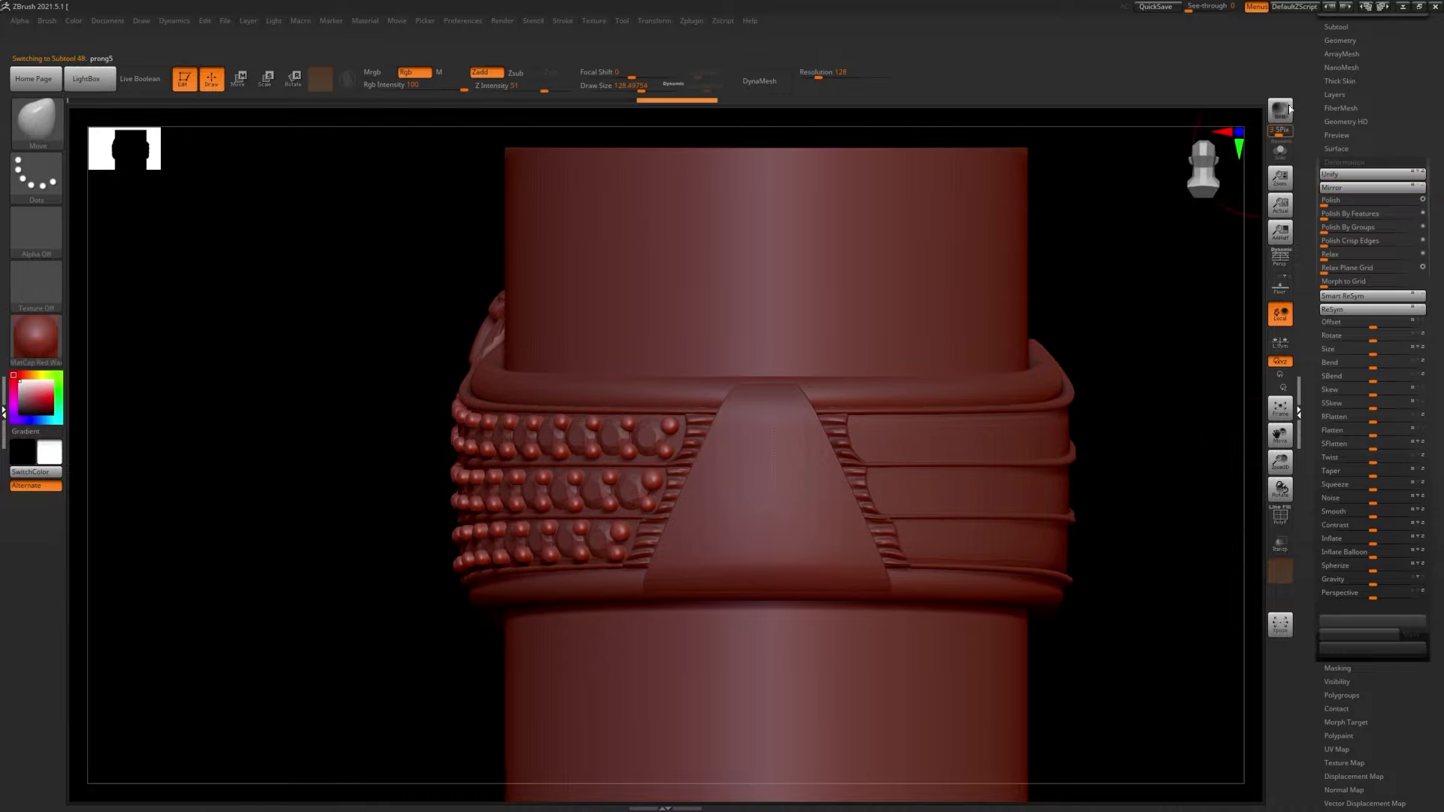
{"action": "scroll", "coordinate": [1369, 301], "scroll_direction": "up", "scroll_amount": 5}
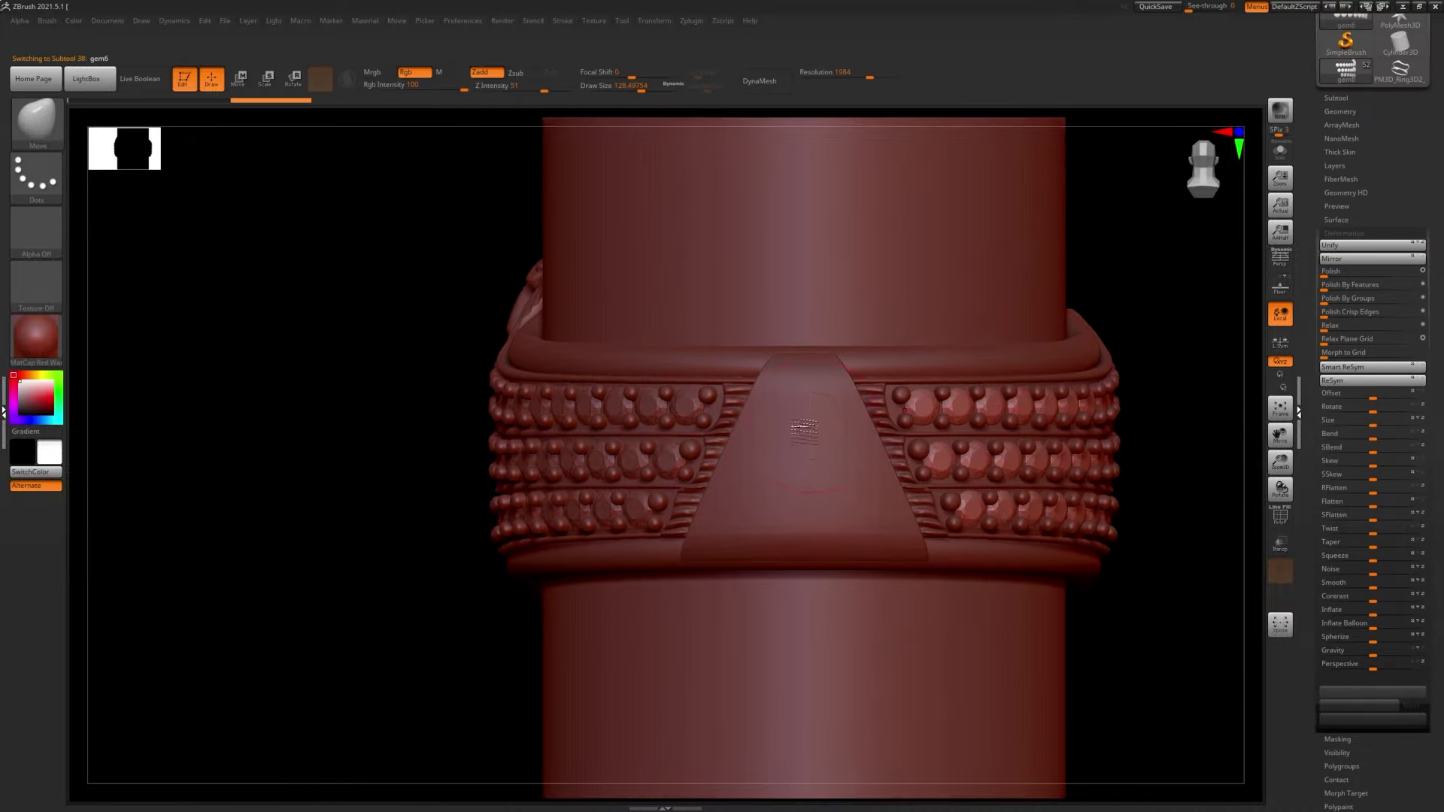
{"action": "left_click_drag", "start_coordinate": [677, 451], "coordinate": [978, 452]}
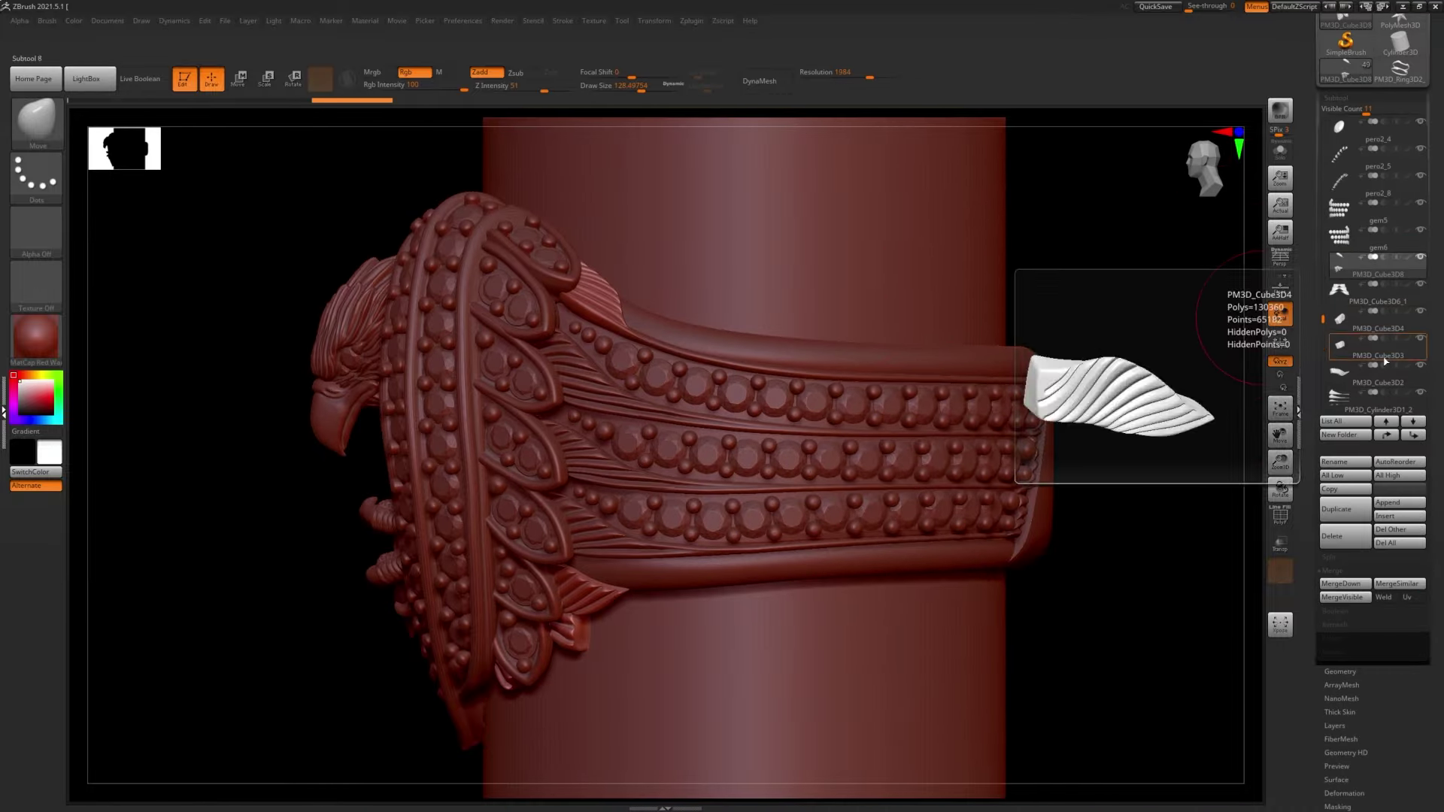
- Rewind the ring's history past the cube piece to the pero15 and pero16 states
{"action": "left_click", "coordinate": [1330, 584]}
{"action": "left_click_drag", "start_coordinate": [940, 489], "coordinate": [812, 327]}
{"action": "key", "text": "ctrl+z"}
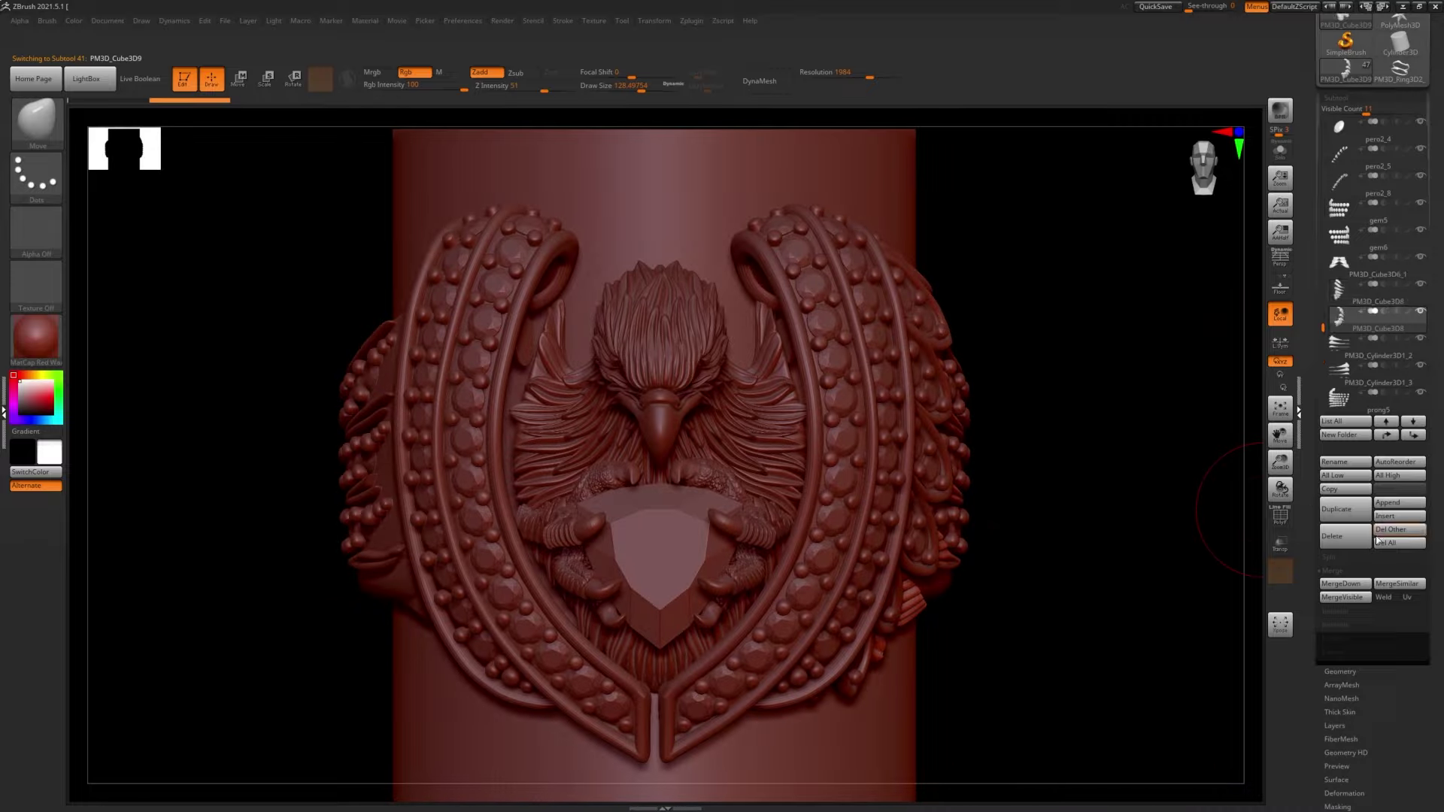
{"action": "key", "text": "ctrl+z"}
{"action": "key", "text": "ctrl+z"}
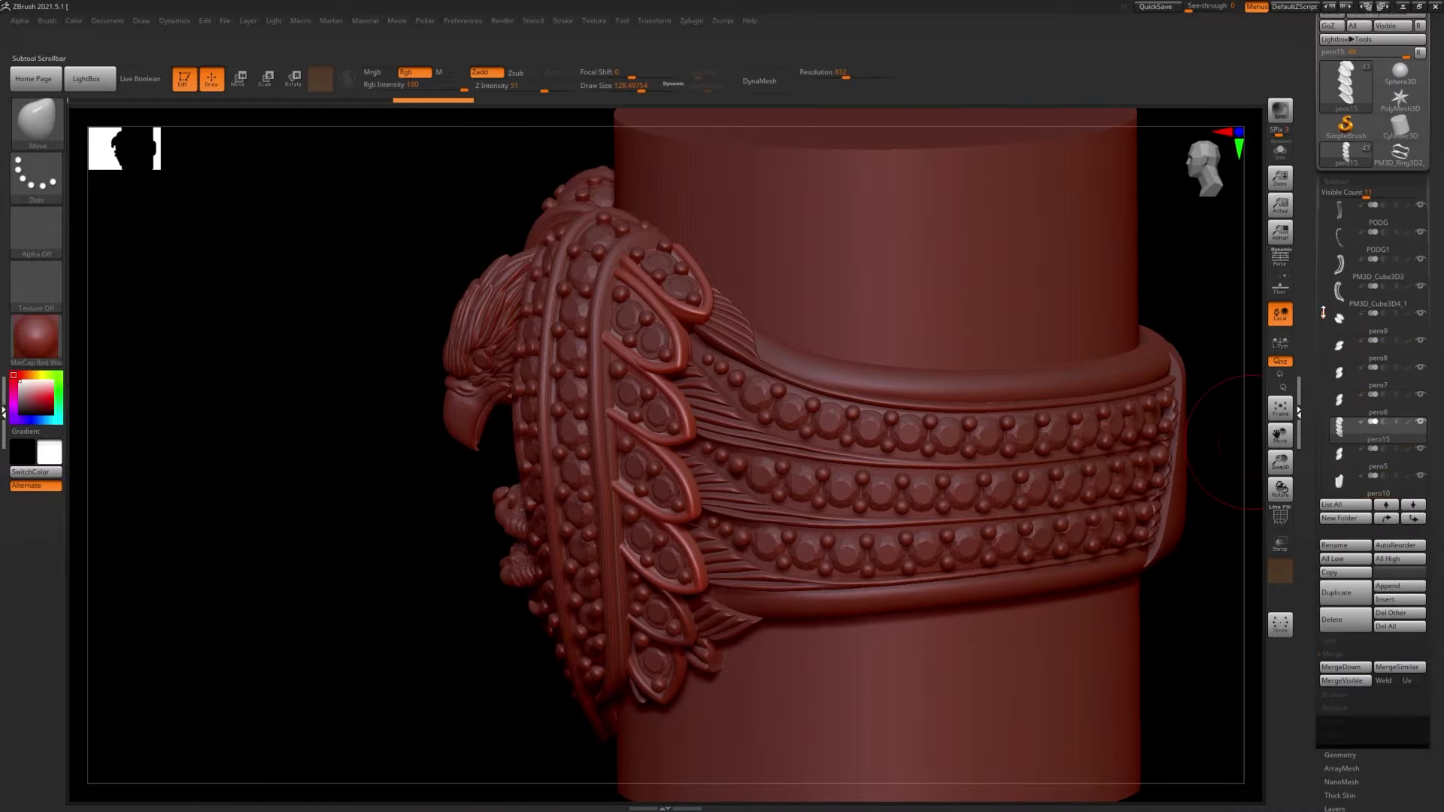
{"action": "key", "text": "ctrl+z"}
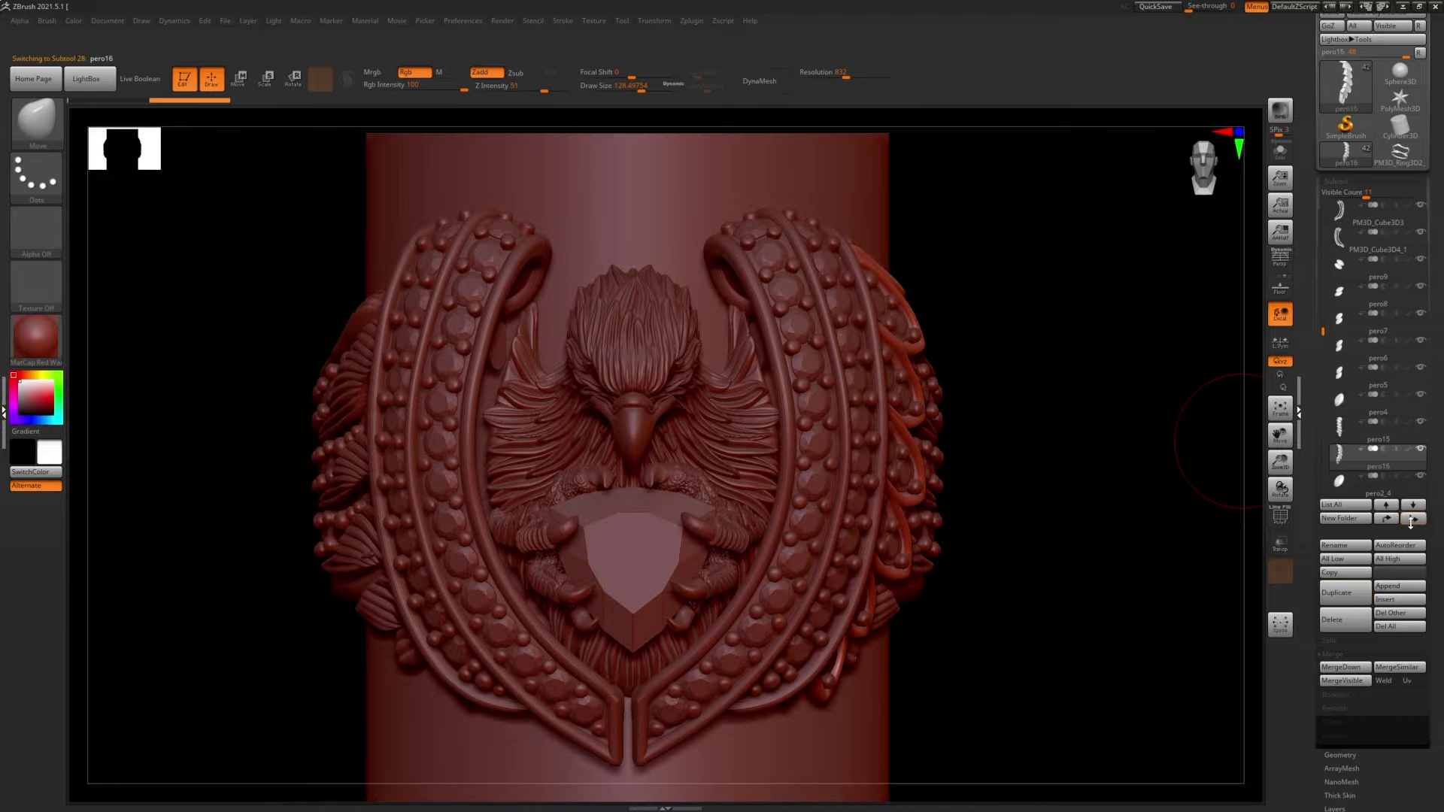
{"action": "key", "text": "ctrl+z"}
- Undo further through the pero6, pero10 and gem5 states to the ring band state
{"action": "key", "text": "ctrl+z"}
{"action": "left_click", "coordinate": [1336, 94]}
{"action": "key", "text": "ctrl+z"}
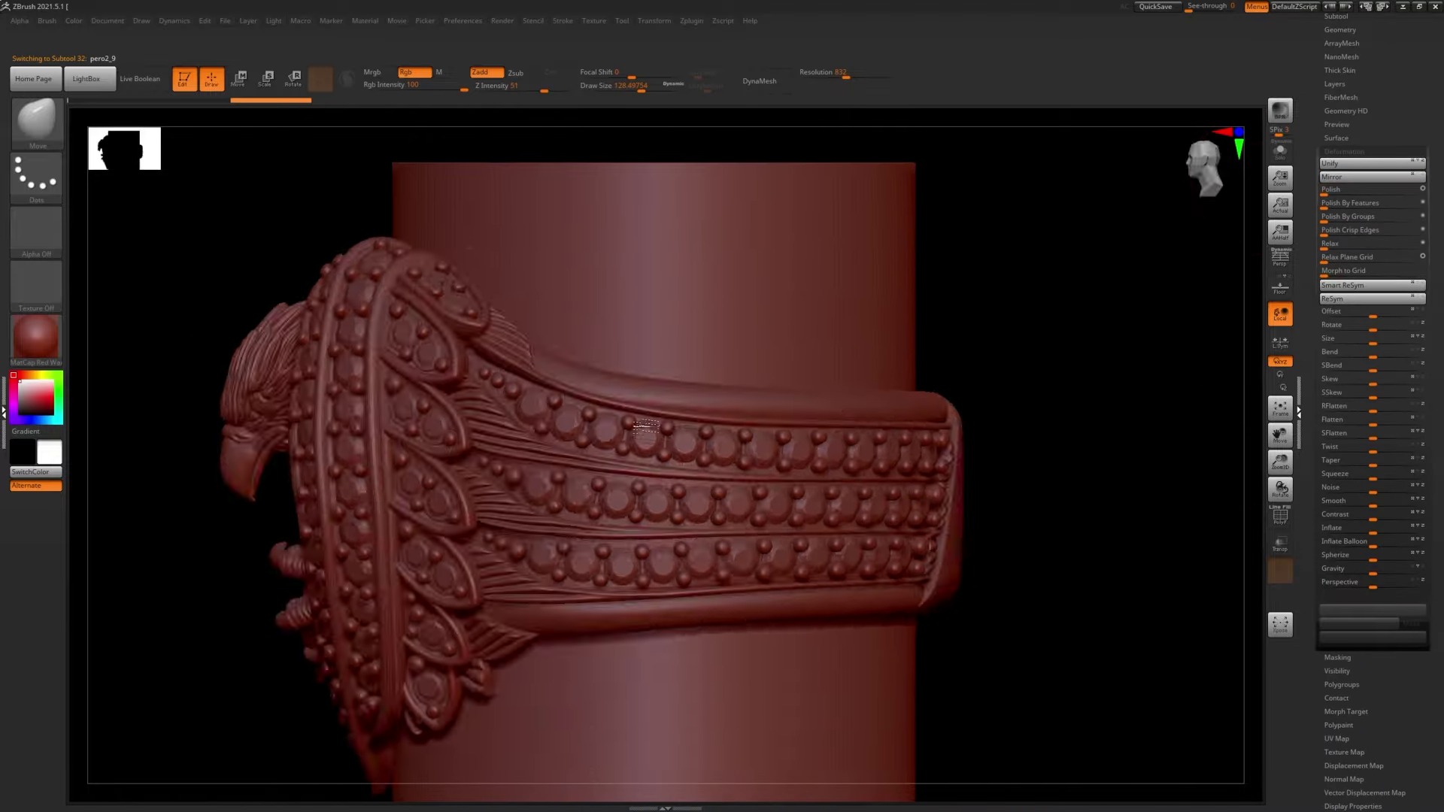
{"action": "key", "text": "ctrl+z"}
{"action": "key", "text": "ctrl+z"}
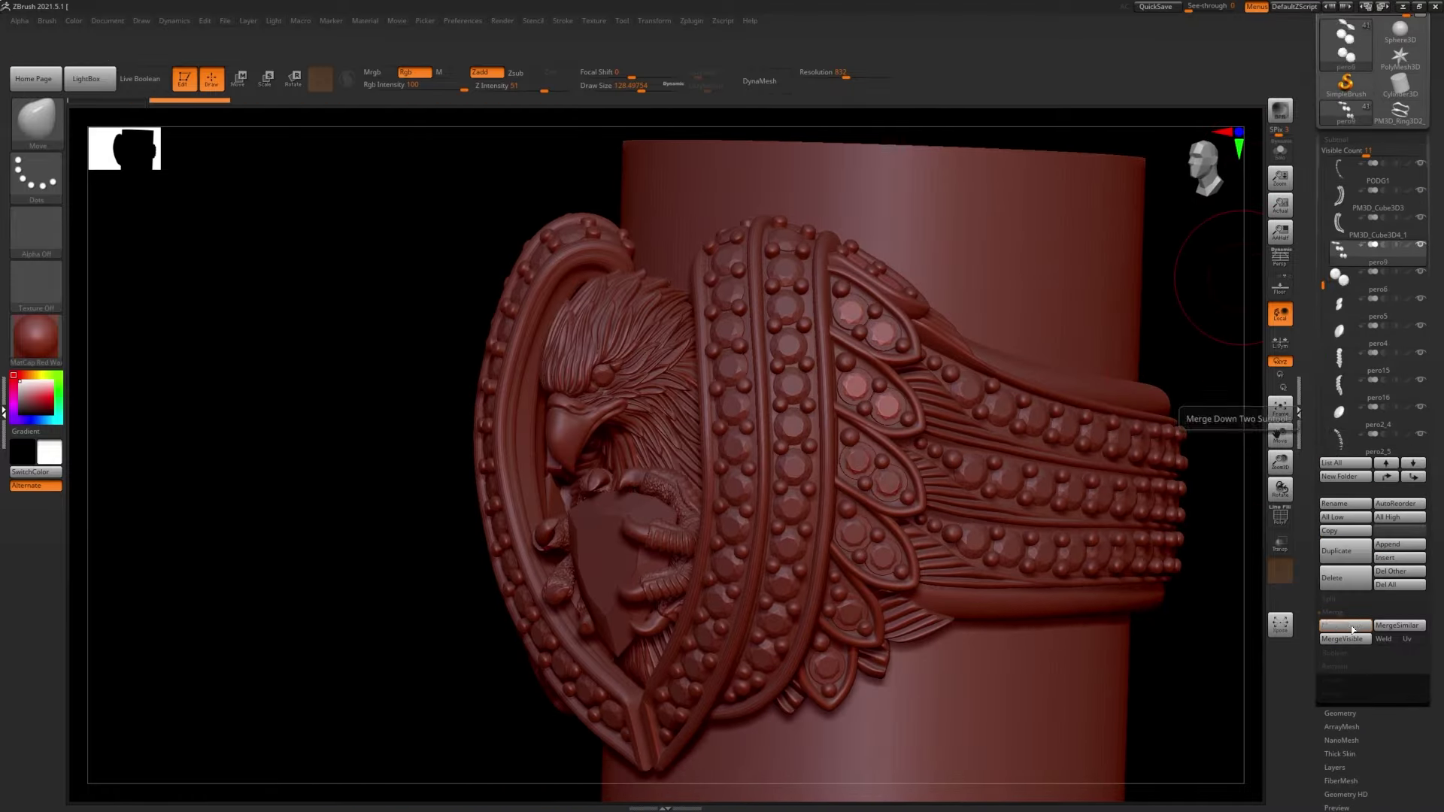
{"action": "key", "text": "ctrl+z"}
{"action": "key", "text": "ctrl+z"}
{"action": "key", "text": "ctrl+z"}
{"action": "key", "text": "ctrl+z"}
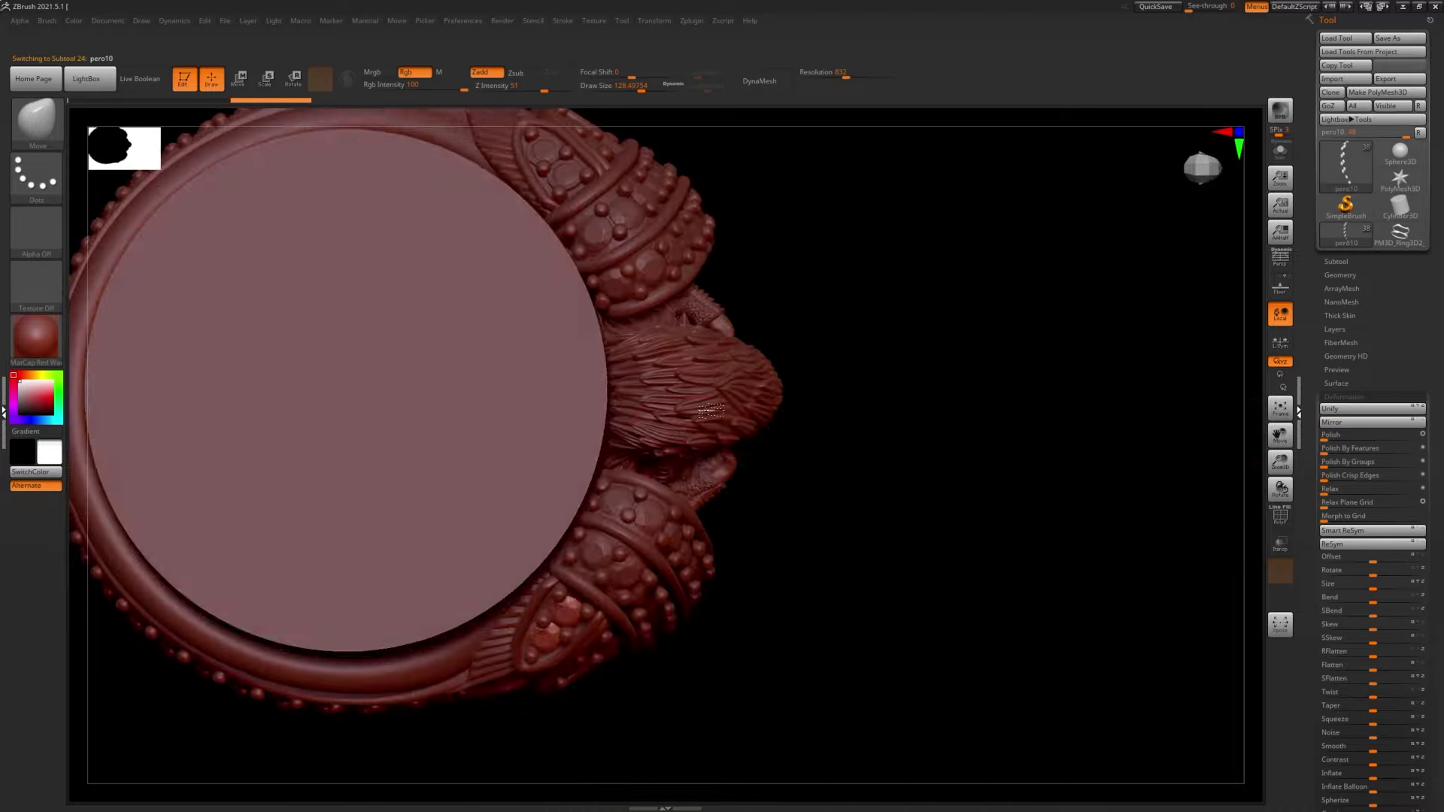
{"action": "key", "text": "ctrl+z"}
{"action": "key", "text": "ctrl+z"}
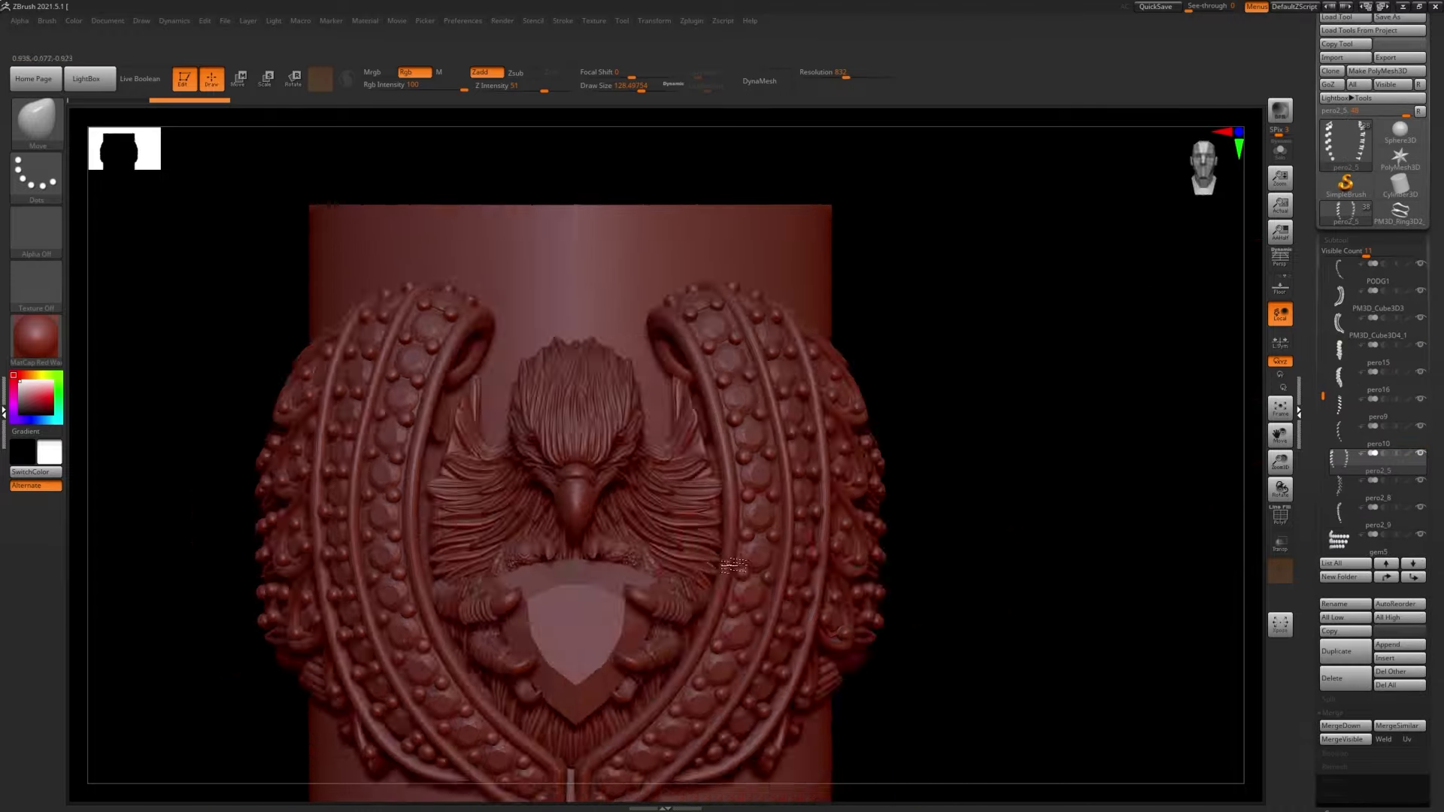
{"action": "key", "text": "ctrl+z"}
{"action": "key", "text": "ctrl+z"}
{"action": "key", "text": "ctrl+z"}
{"action": "key", "text": "ctrl+z"}
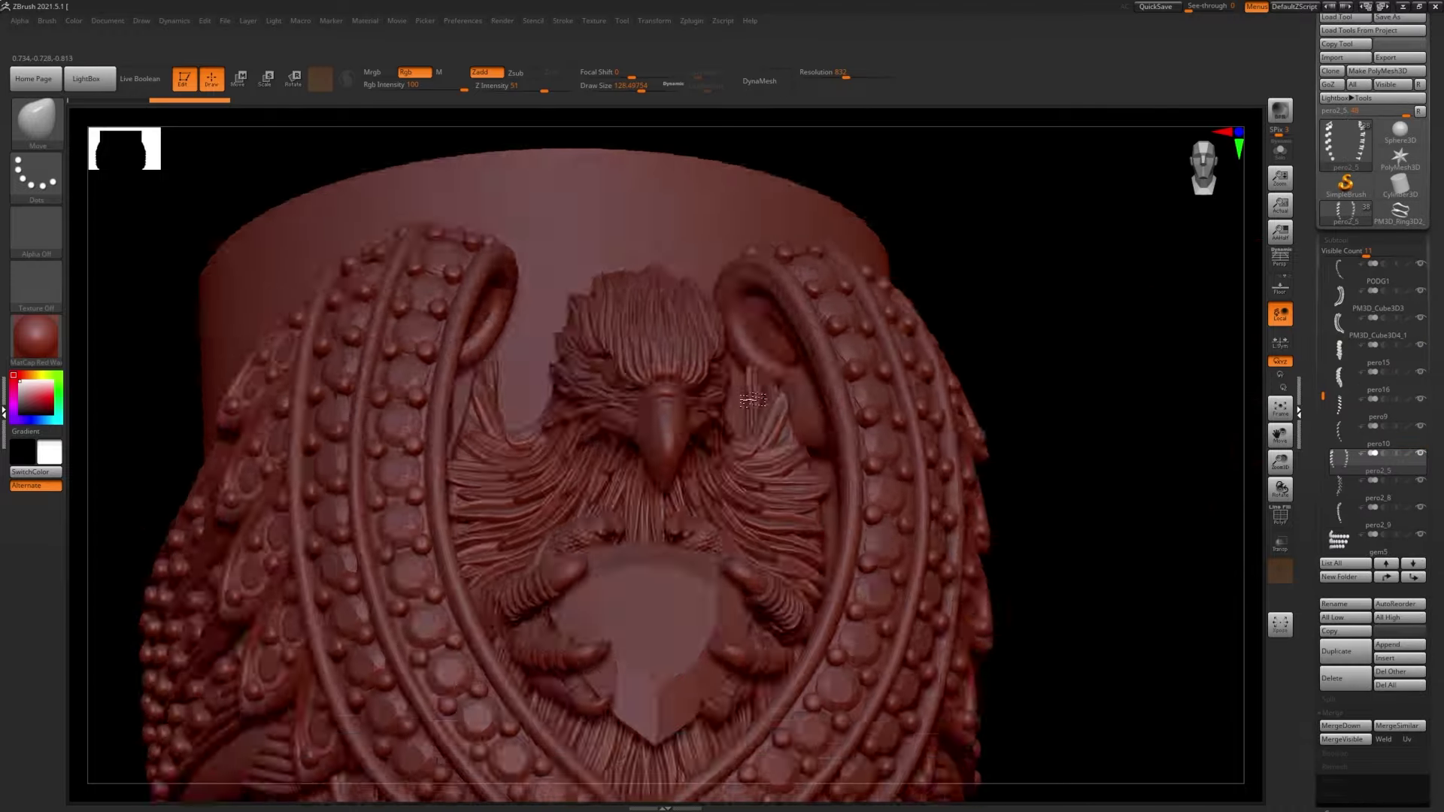
{"action": "key", "text": "ctrl+z"}
{"action": "key", "text": "ctrl+z"}
{"action": "key", "text": "ctrl+z"}
{"action": "key", "text": "ctrl+z"}
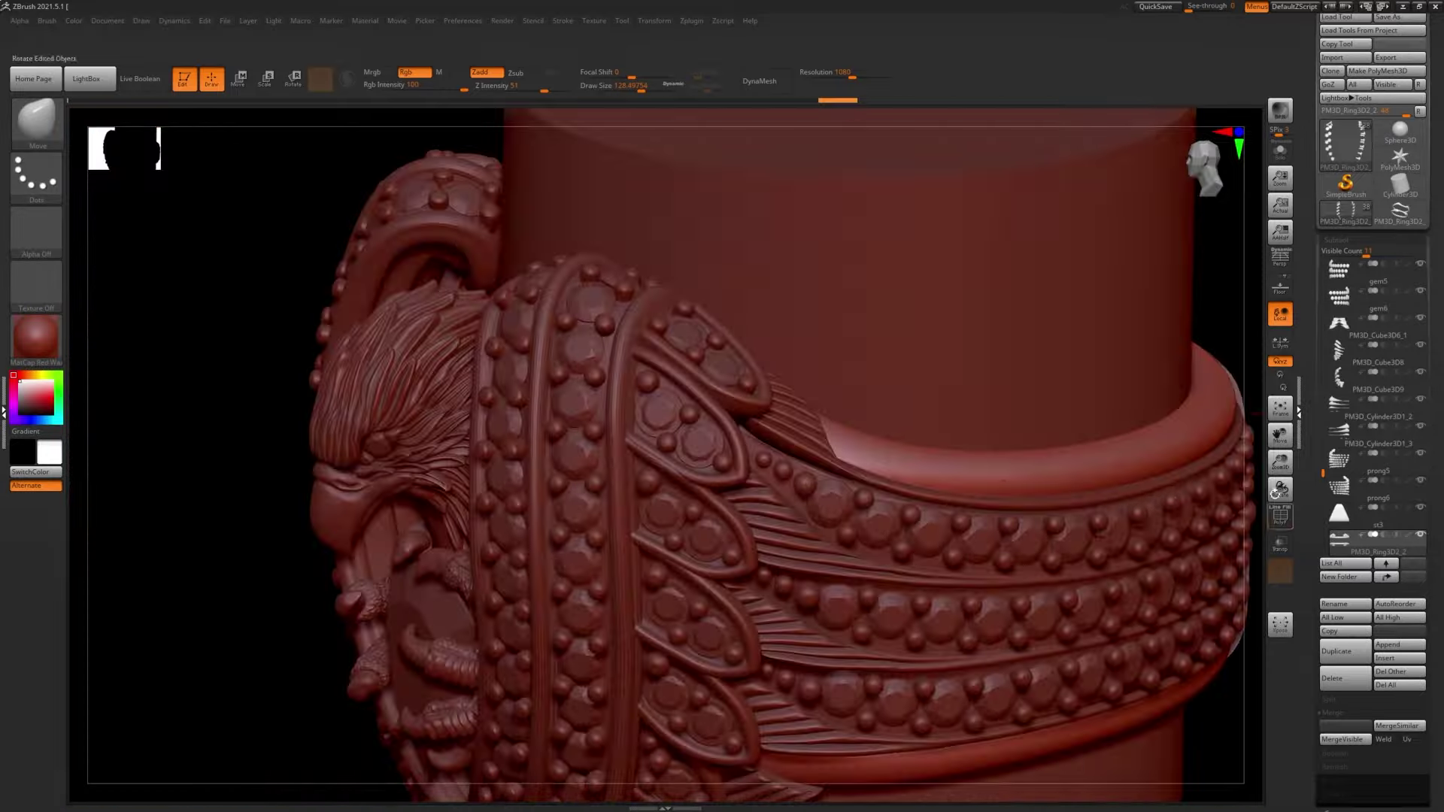
{"action": "key", "text": "ctrl+z"}
{"action": "key", "text": "ctrl+z"}
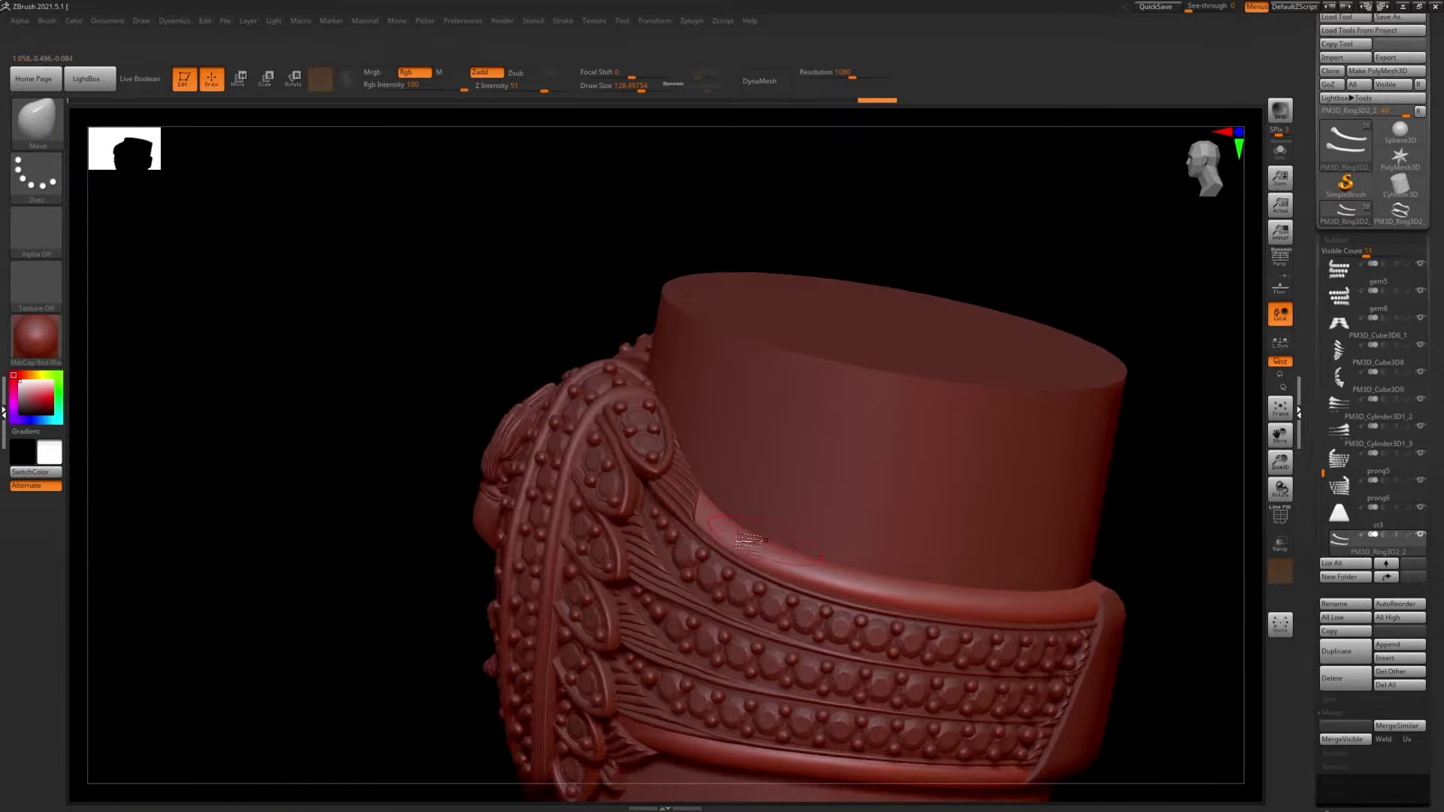
- Move back and forth between see-through and solid band states to the front eagle view
{"action": "left_click", "coordinate": [1280, 543]}
{"action": "key", "text": "ctrl+shift+z"}
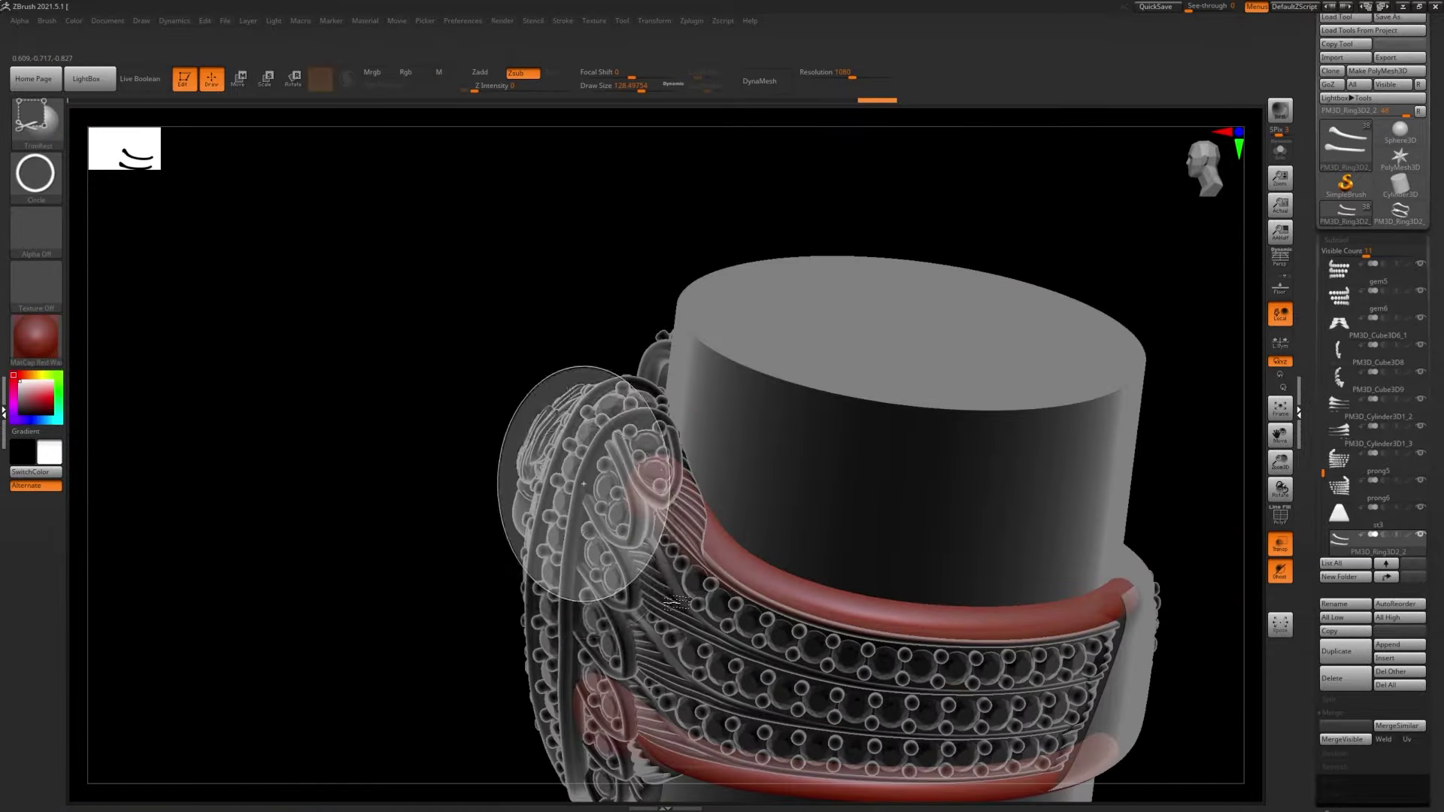
{"action": "key", "text": "ctrl+shift+z"}
{"action": "key", "text": "ctrl+shift+z"}
{"action": "key", "text": "ctrl+shift+z"}
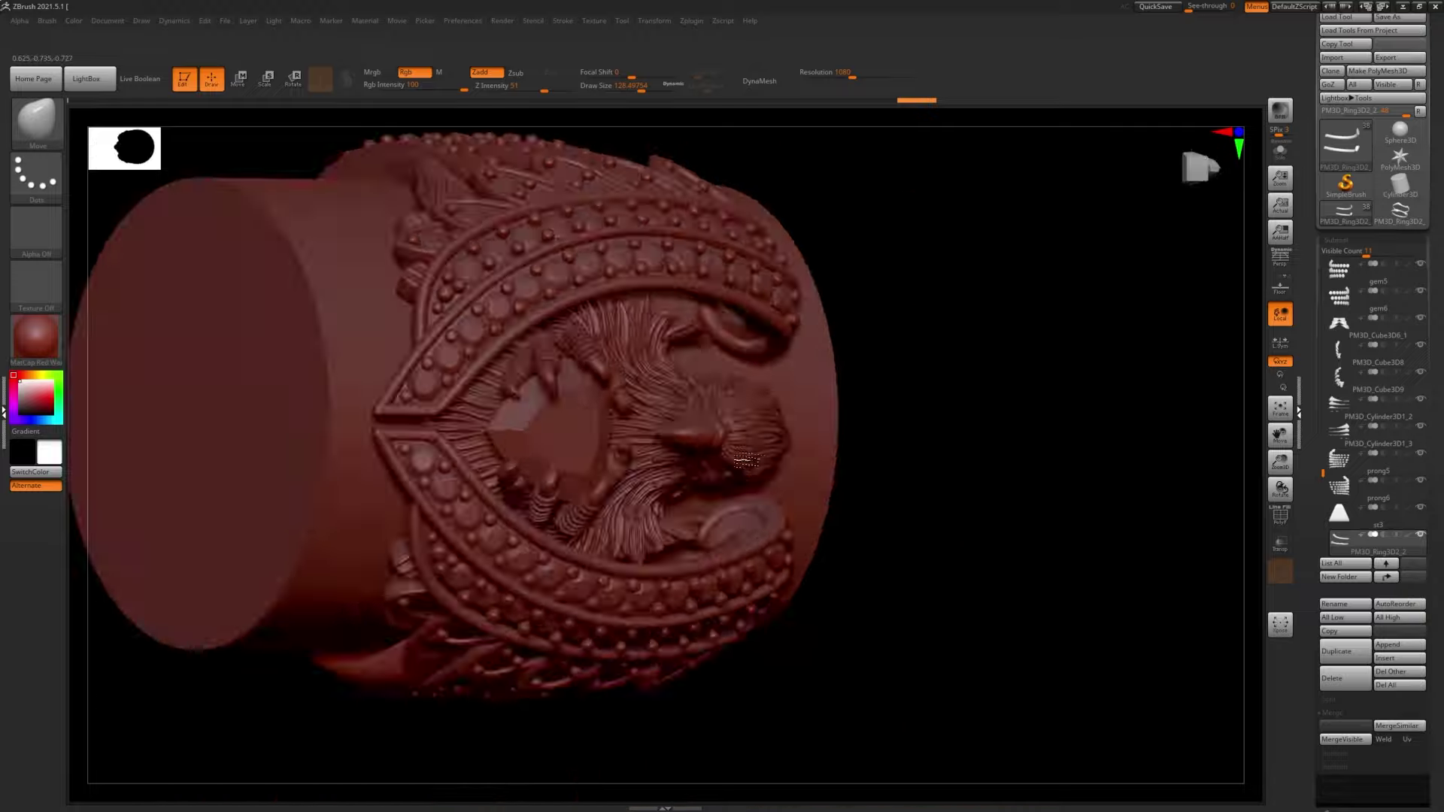
{"action": "key", "text": "ctrl+shift+z"}
{"action": "key", "text": "ctrl+z"}
{"action": "key", "text": "ctrl+shift+z"}
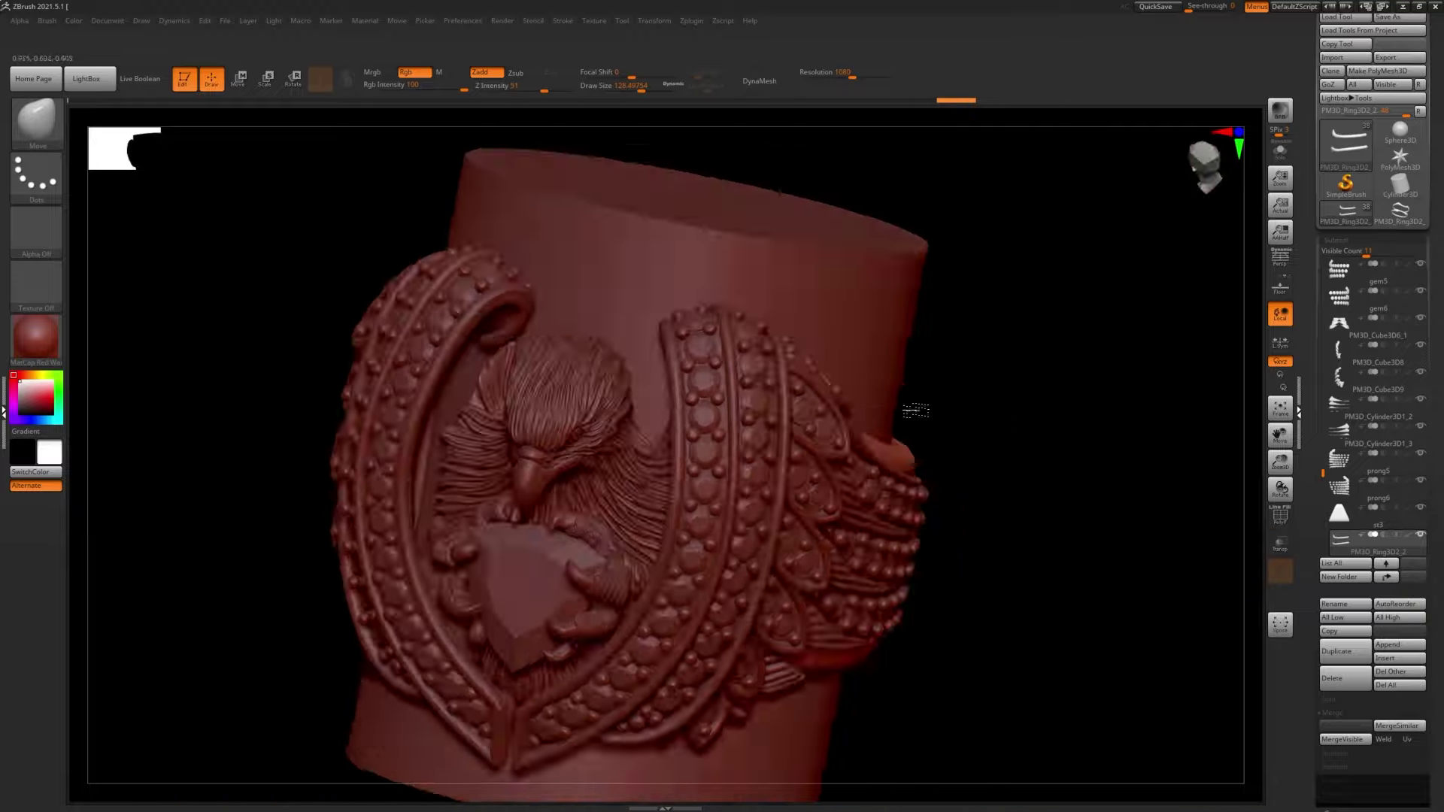
{"action": "key", "text": "ctrl+shift+z"}
{"action": "key", "text": "ctrl+shift+z"}
{"action": "key", "text": "ctrl+shift+z"}
{"action": "key", "text": "ctrl+shift+z"}
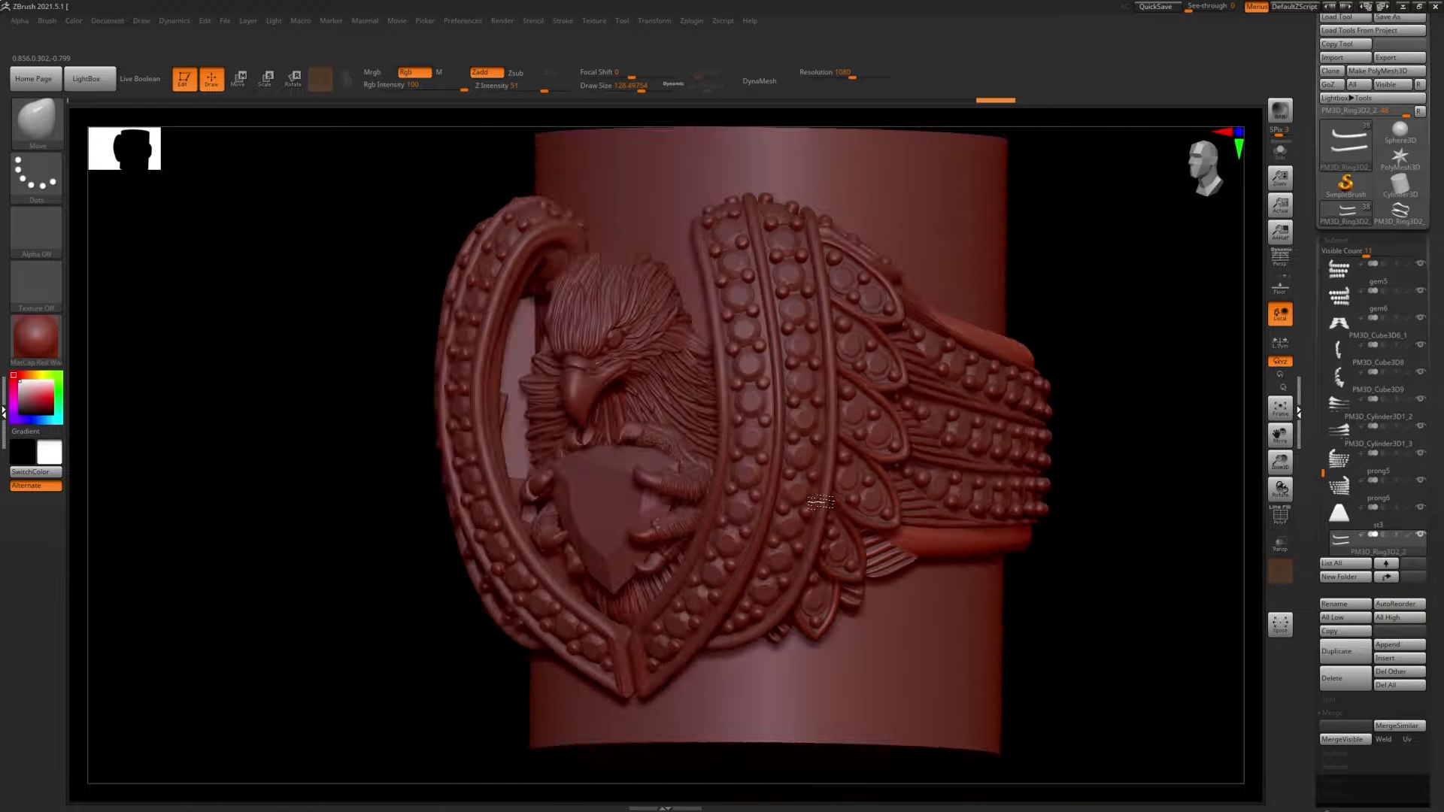
{"action": "key", "text": "ctrl+shift+z"}
{"action": "key", "text": "ctrl+shift+z"}
{"action": "key", "text": "ctrl+shift+z"}
{"action": "key", "text": "ctrl+shift+z"}
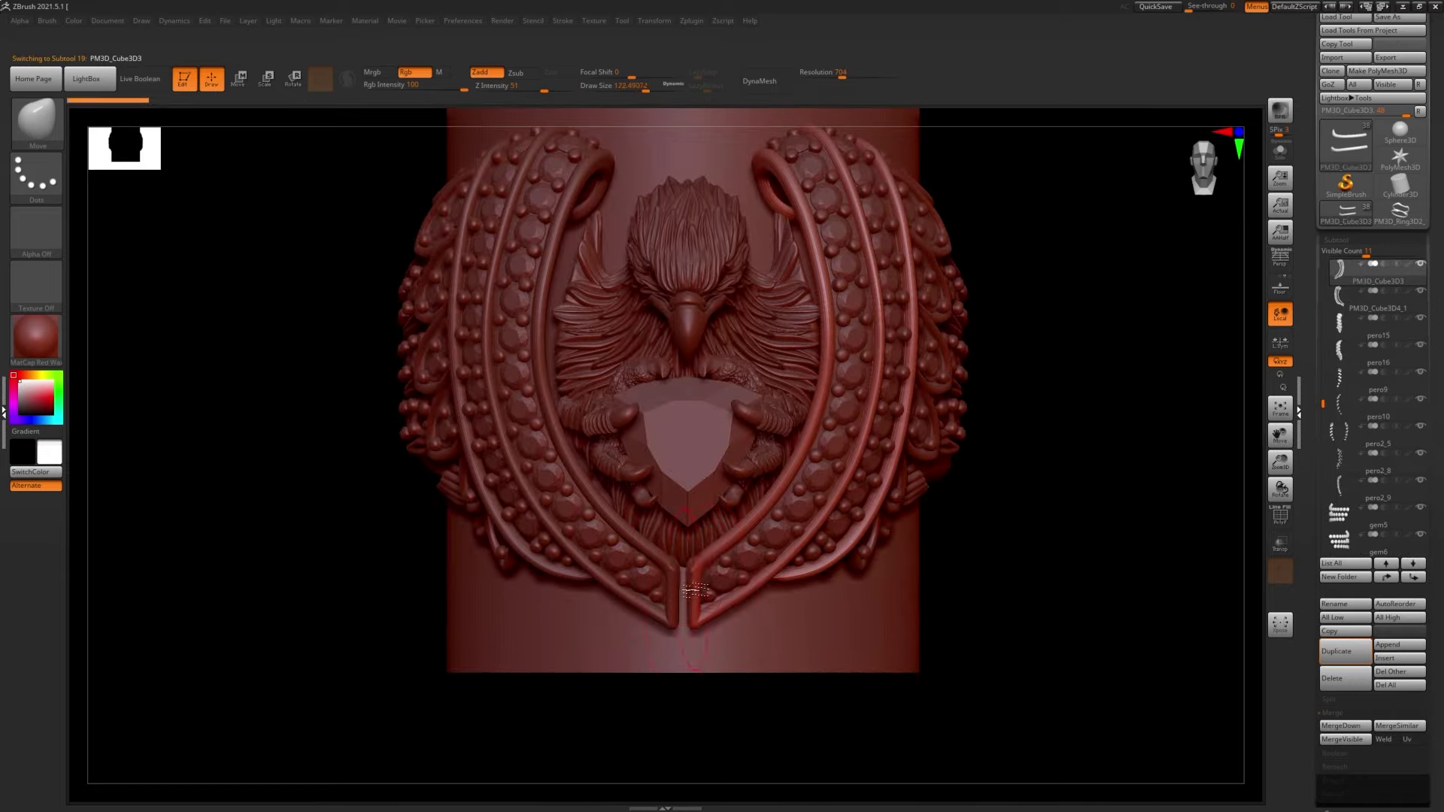
{"action": "key", "text": "ctrl+shift+z"}
{"action": "key", "text": "ctrl+shift+z"}
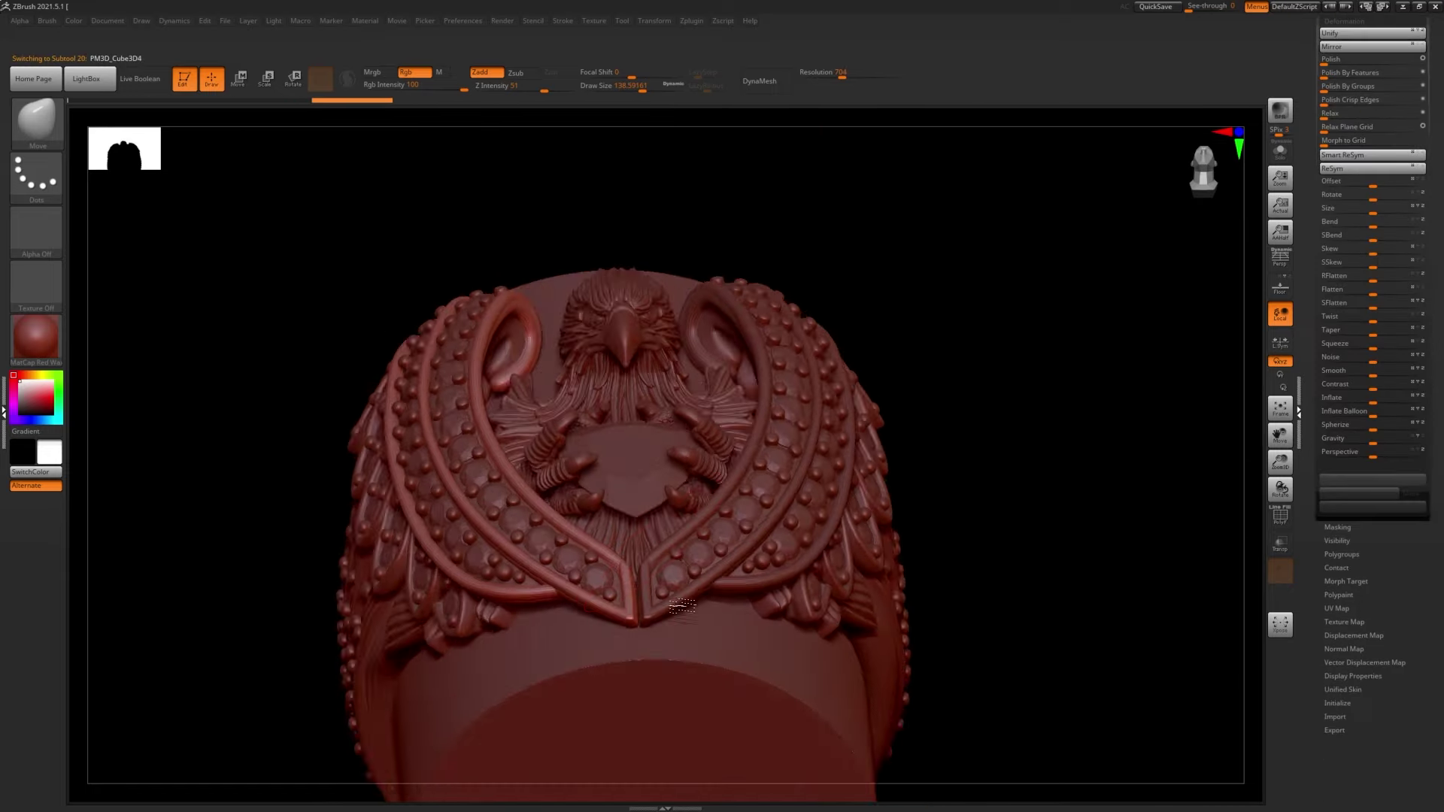
{"action": "key", "text": "ctrl+shift+z"}
{"action": "key", "text": "ctrl+shift+z"}
{"action": "key", "text": "ctrl+shift+z"}
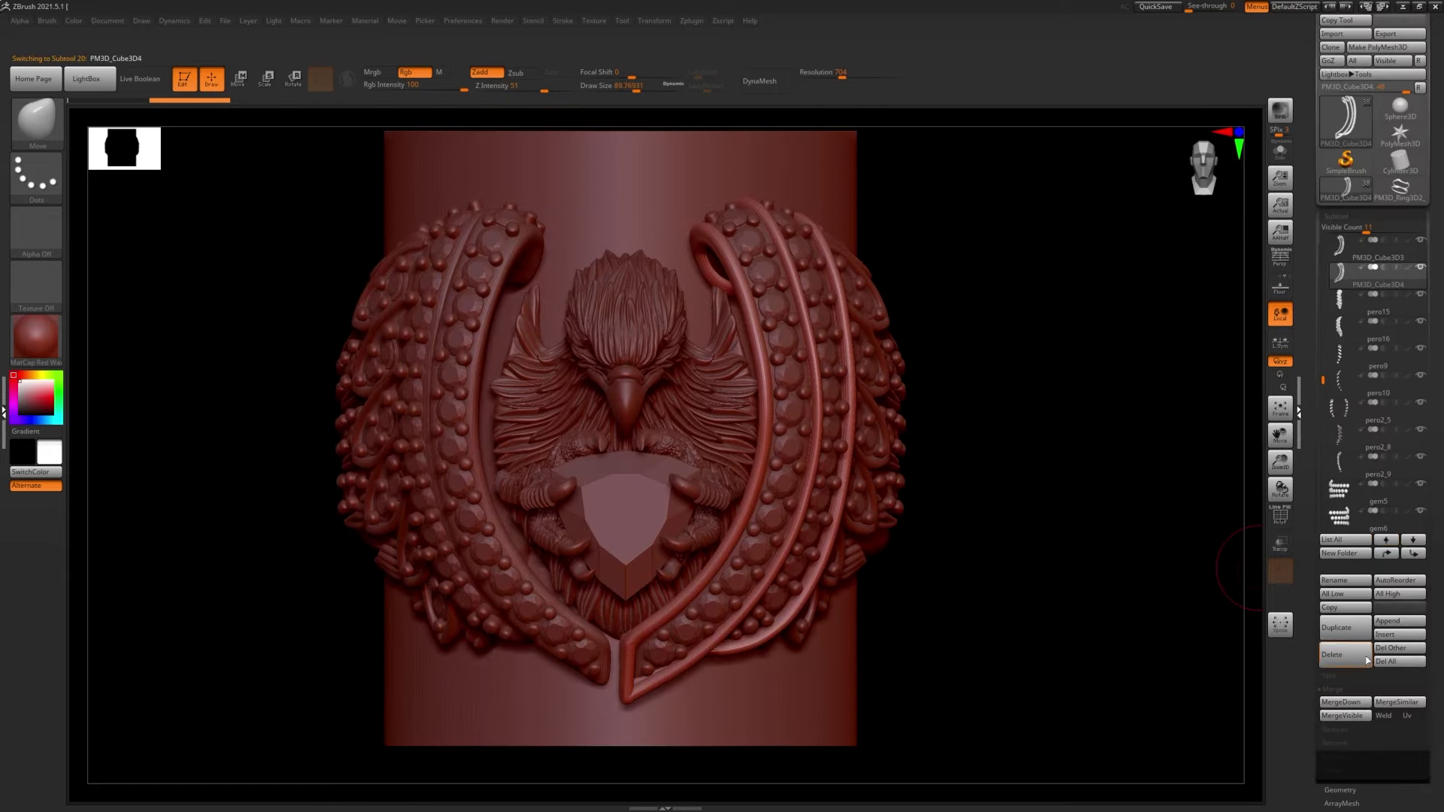
- Undo back through the Subtool 10 and PM3D_Cube3D8 states to earlier petal edits
{"action": "key", "text": "ctrl+z"}
{"action": "key", "text": "ctrl+z"}
{"action": "key", "text": "ctrl+z"}
{"action": "key", "text": "ctrl+z"}
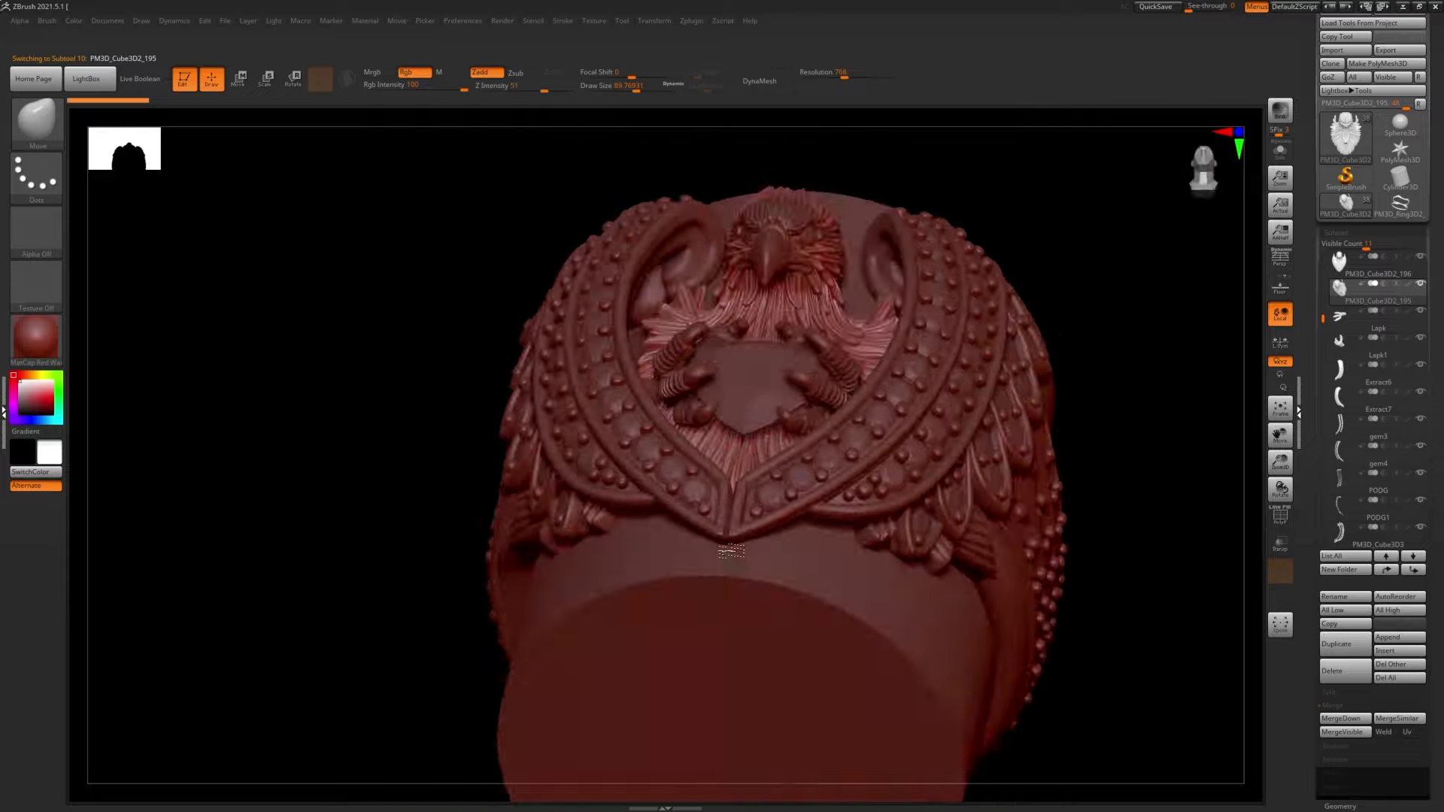
{"action": "mouse_move", "coordinate": [731, 552]}
{"action": "right_mouse_down"}
{"action": "mouse_move", "coordinate": [774, 484]}
{"action": "mouse_move", "coordinate": [697, 371]}
{"action": "right_mouse_up"}
{"action": "key", "text": "ctrl+z"}
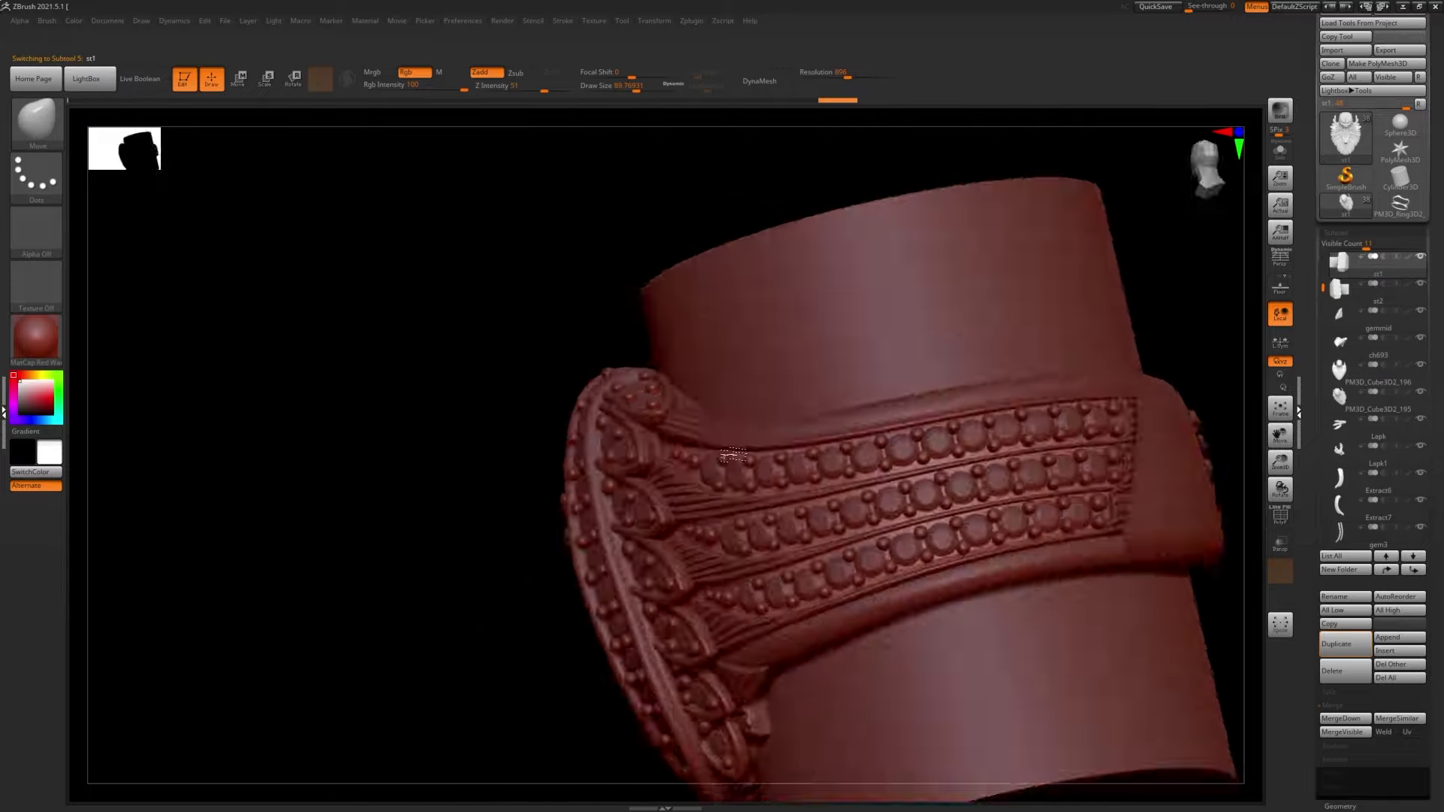
{"action": "key", "text": "ctrl+z"}
{"action": "key", "text": "ctrl+z"}
{"action": "key", "text": "ctrl+z"}
{"action": "key", "text": "ctrl+z"}
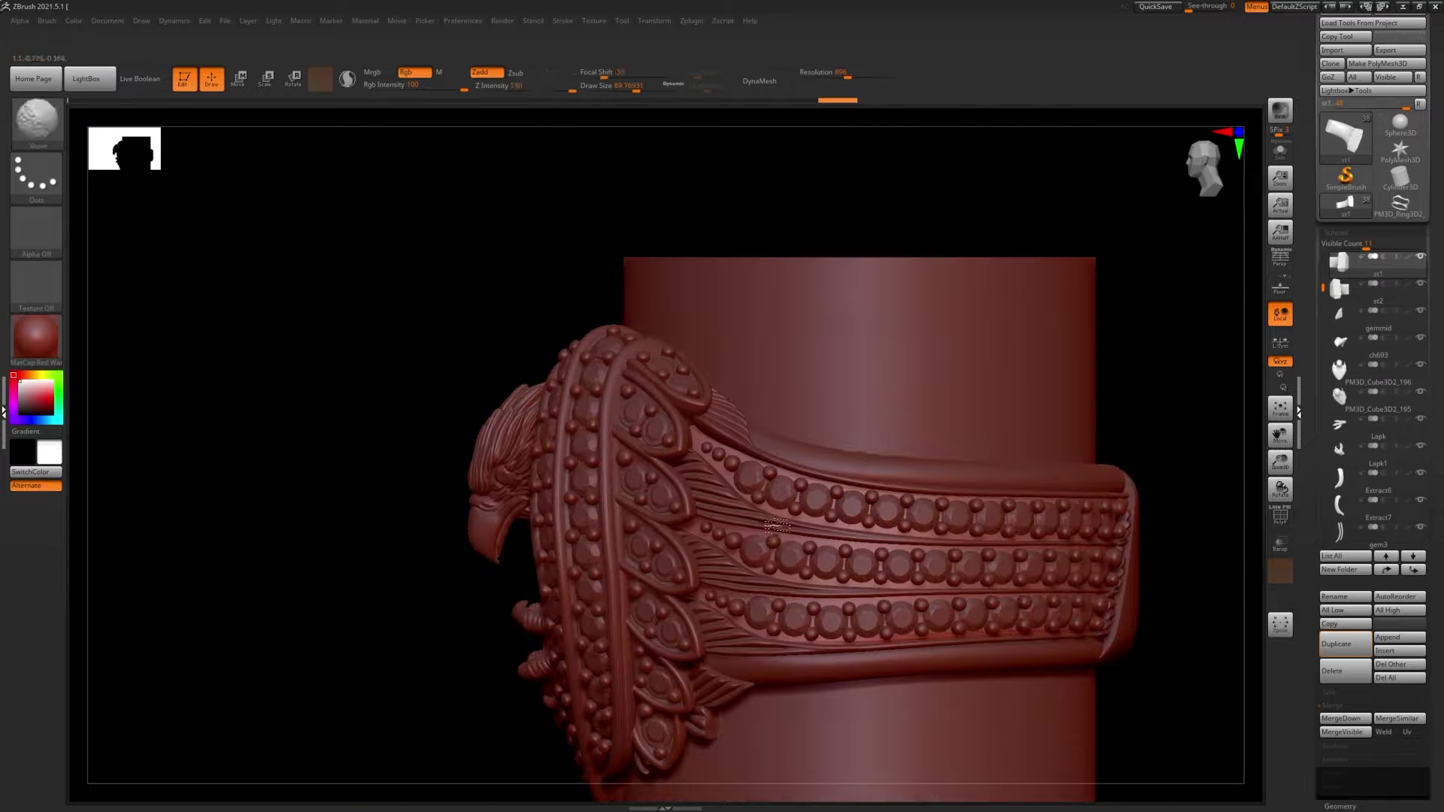
{"action": "key", "text": "ctrl+z"}
{"action": "key", "text": "ctrl+z"}
{"action": "key", "text": "ctrl+z"}
{"action": "key", "text": "ctrl+z"}
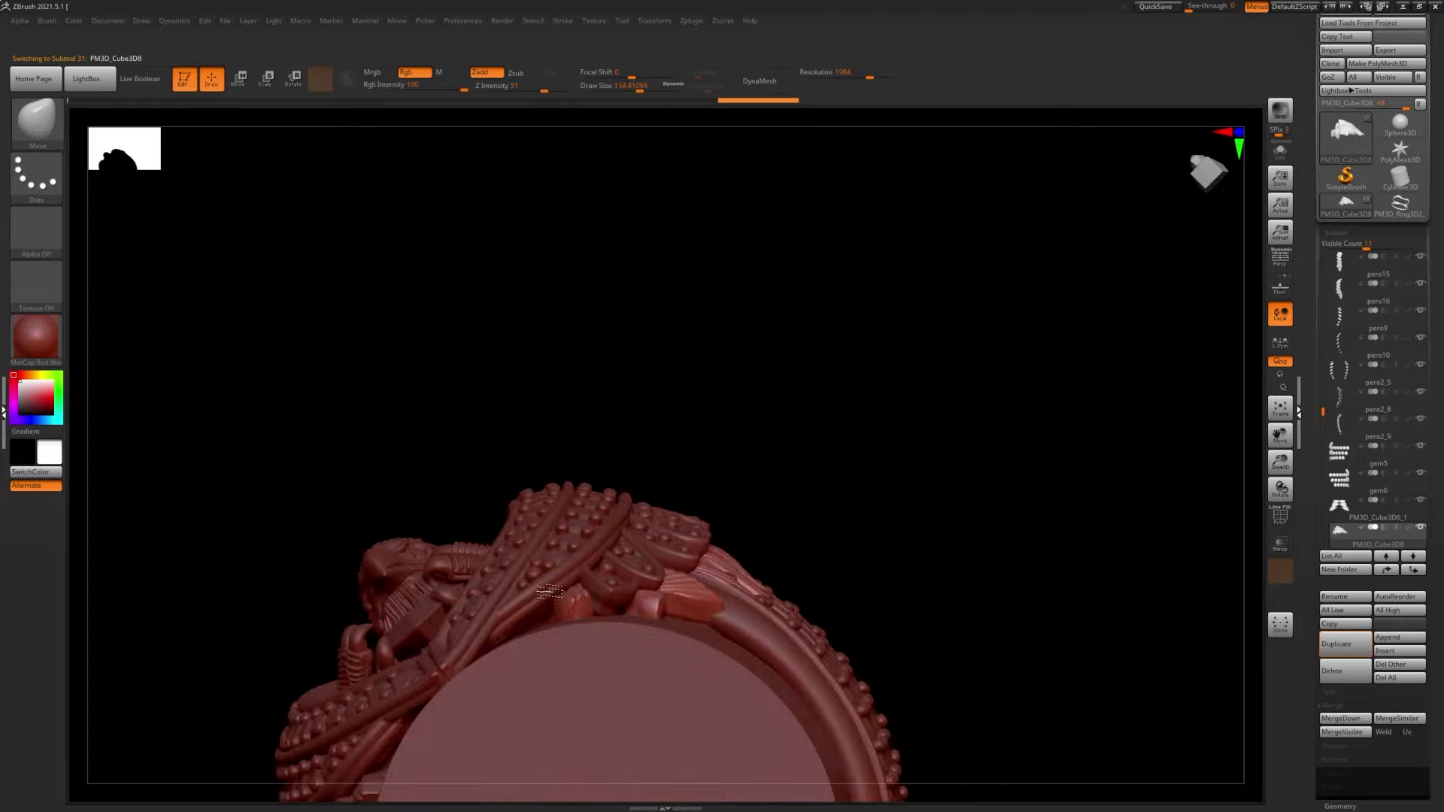
{"action": "key", "text": "ctrl+z"}
{"action": "key", "text": "ctrl+z"}
{"action": "key", "text": "ctrl+z"}
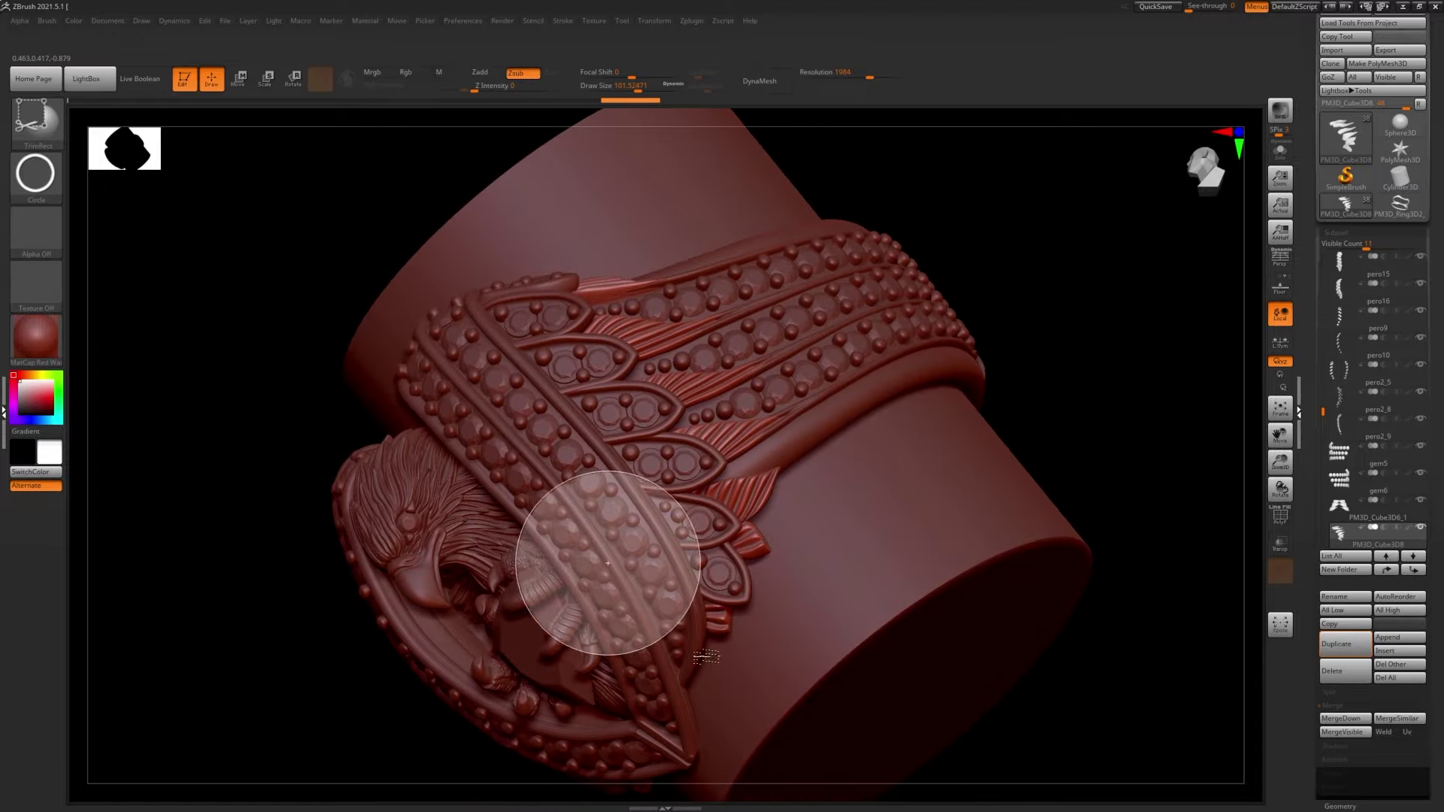
{"action": "key", "text": "ctrl+z"}
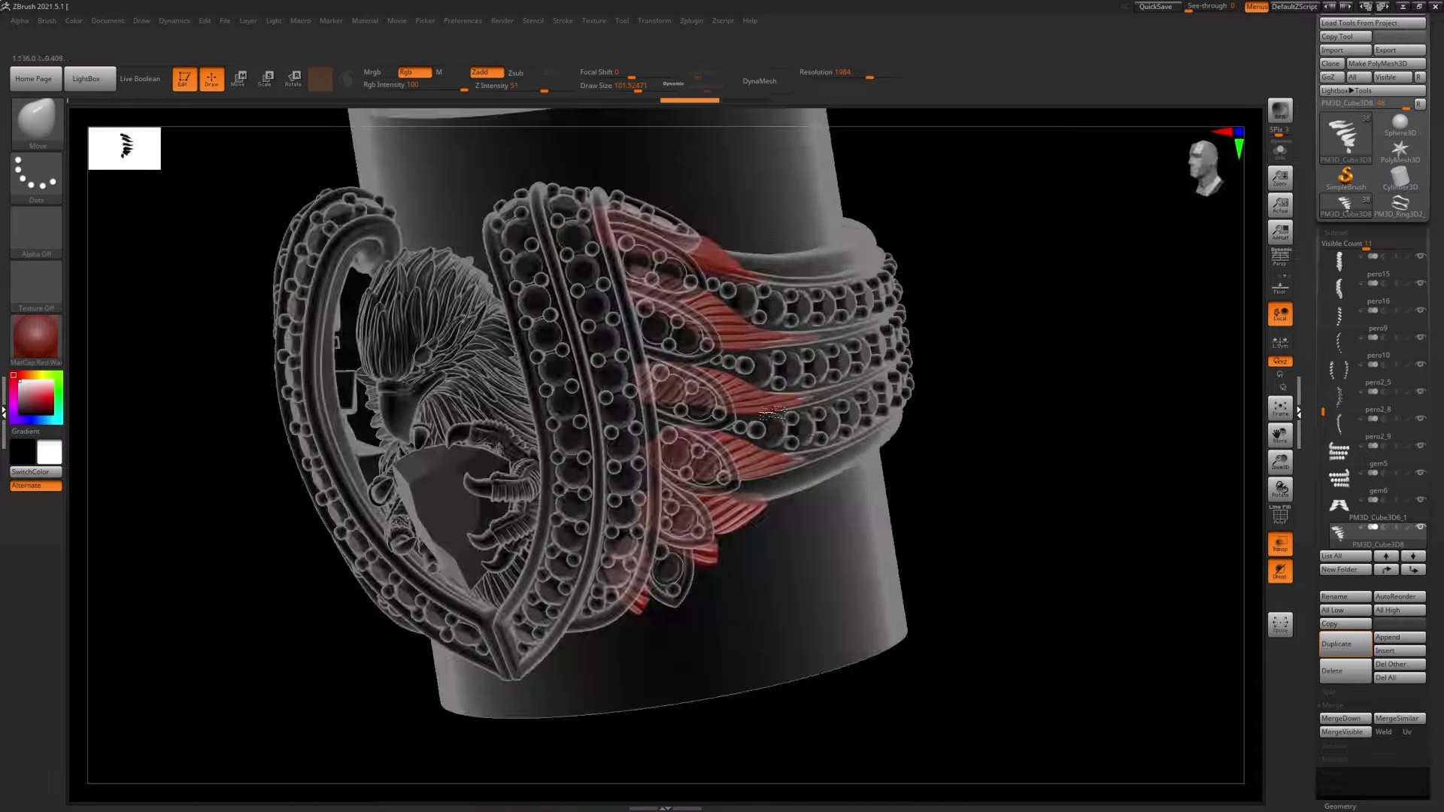
{"action": "key", "text": "ctrl+z"}
{"action": "key", "text": "ctrl+z"}
{"action": "key", "text": "ctrl+z"}
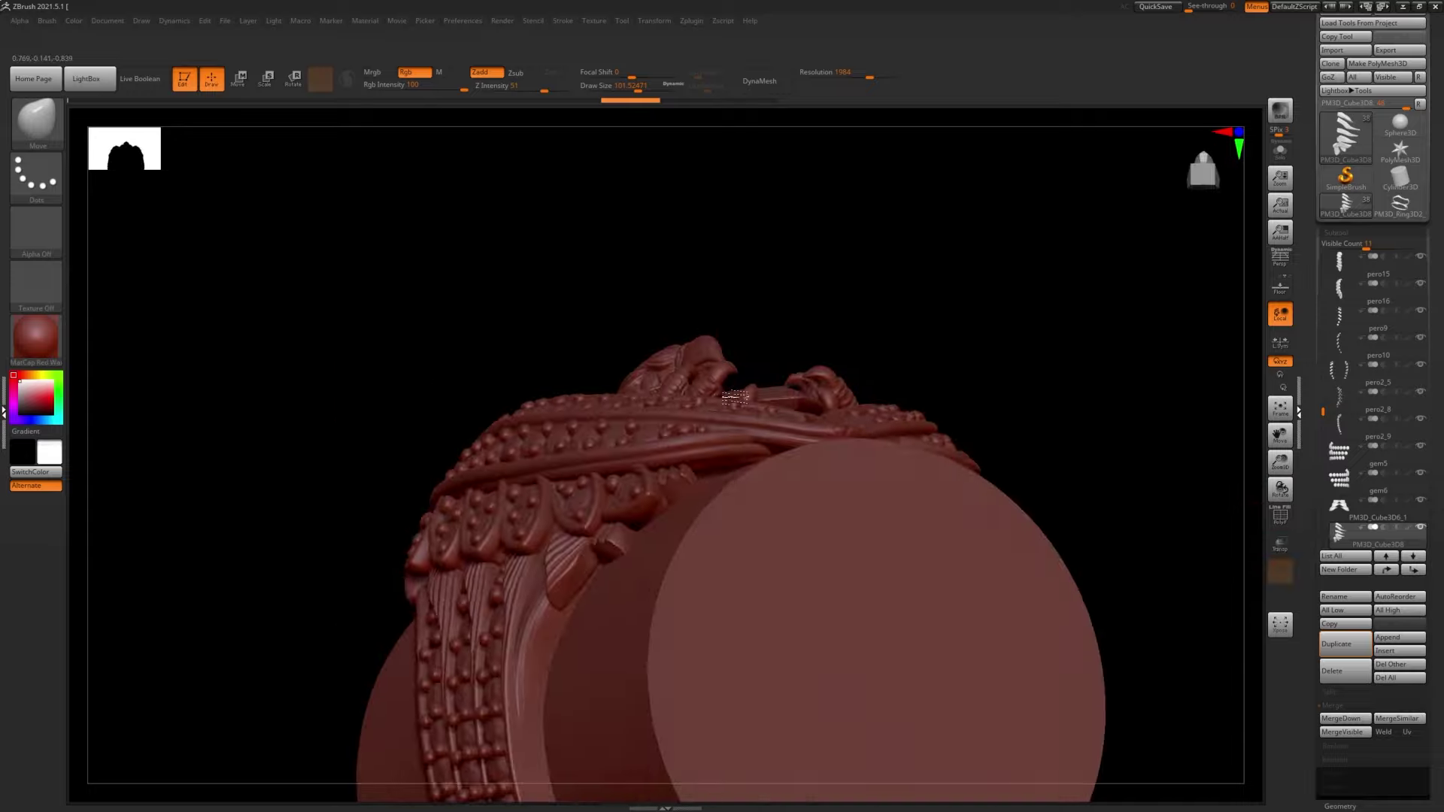
{"action": "key", "text": "ctrl+z"}
{"action": "key", "text": "ctrl+z"}
{"action": "key", "text": "ctrl+z"}
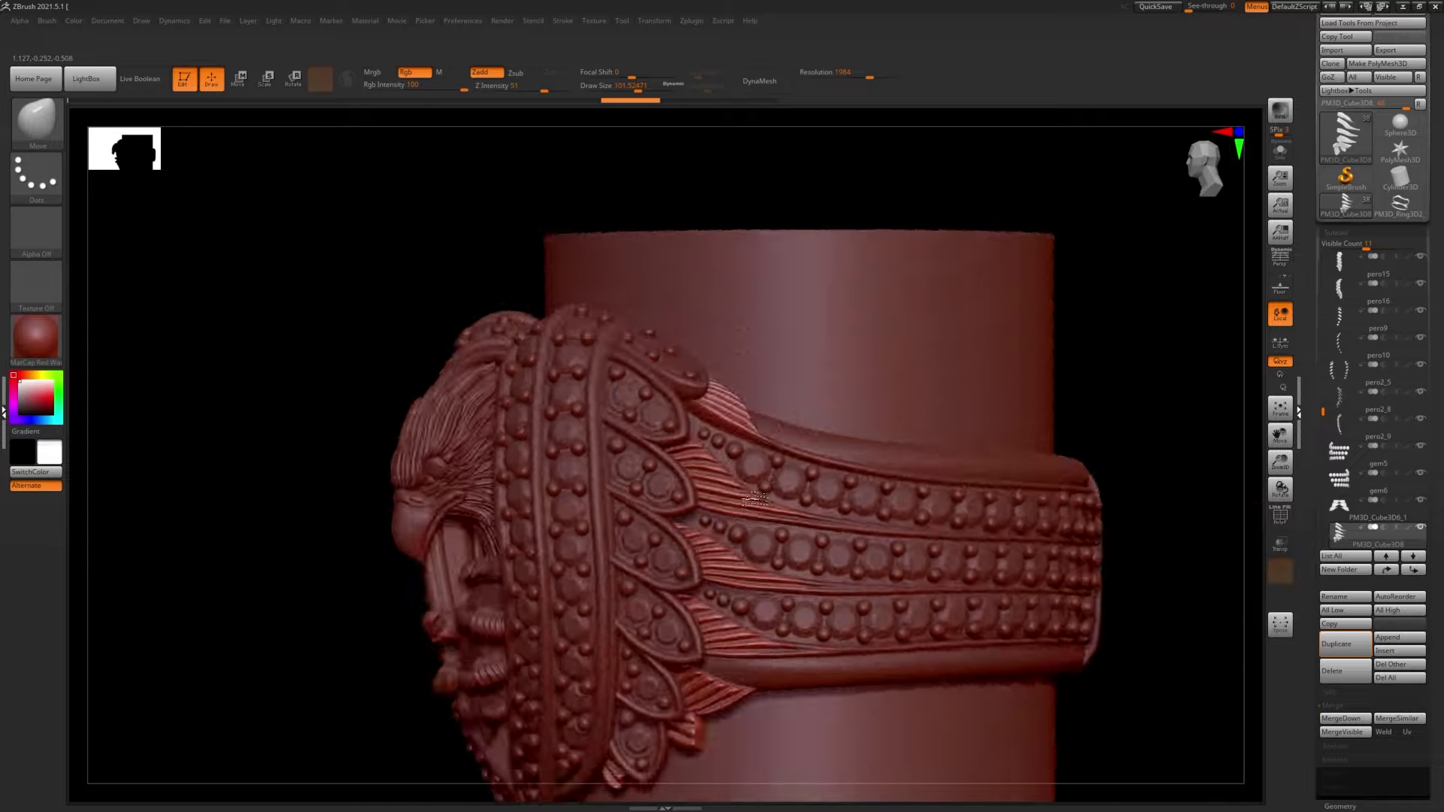
{"action": "key", "text": "ctrl+z"}
{"action": "key", "text": "ctrl+z"}
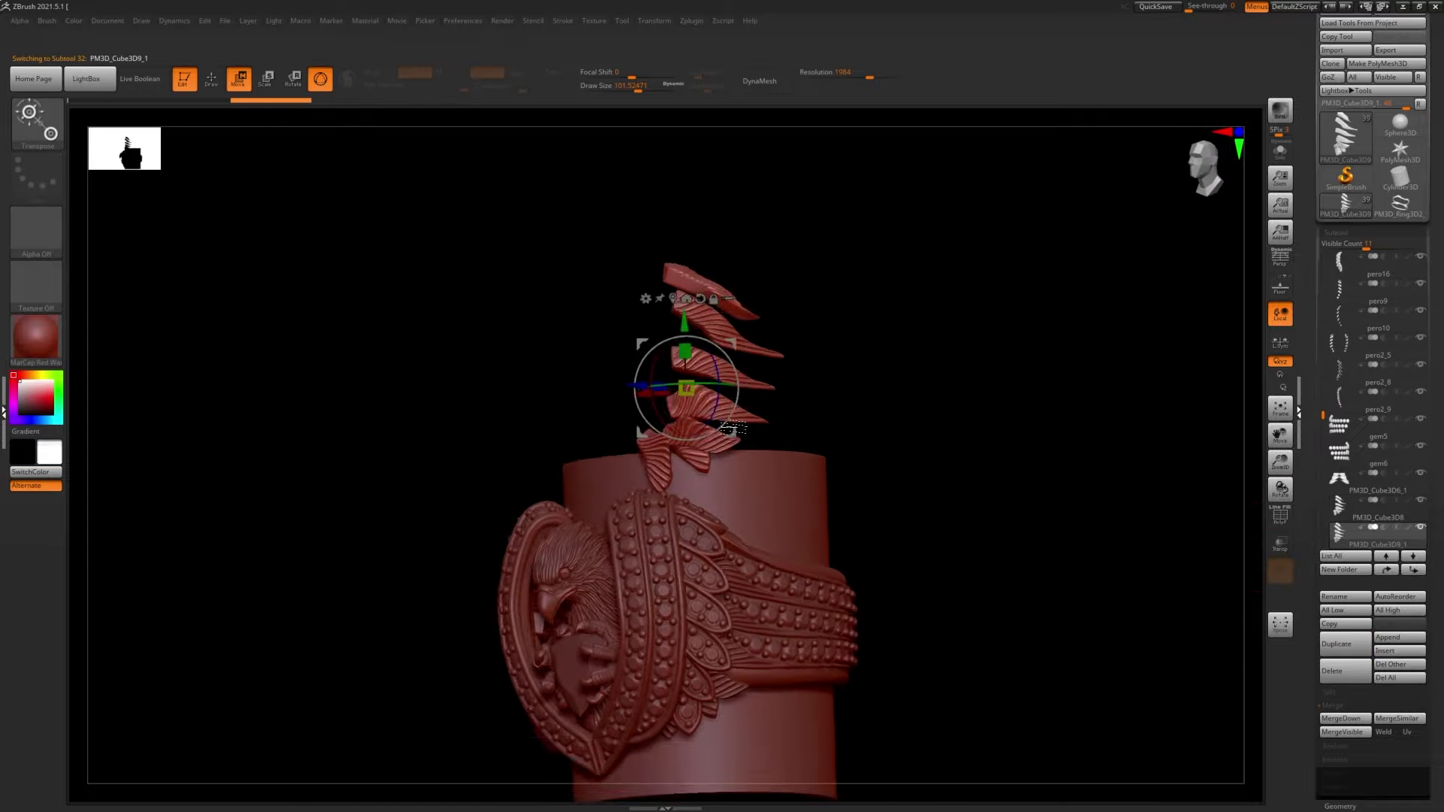
- Redo forward from the lifted petals through the band close-ups to the eagle head state
{"action": "key", "text": "ctrl+shift+z"}
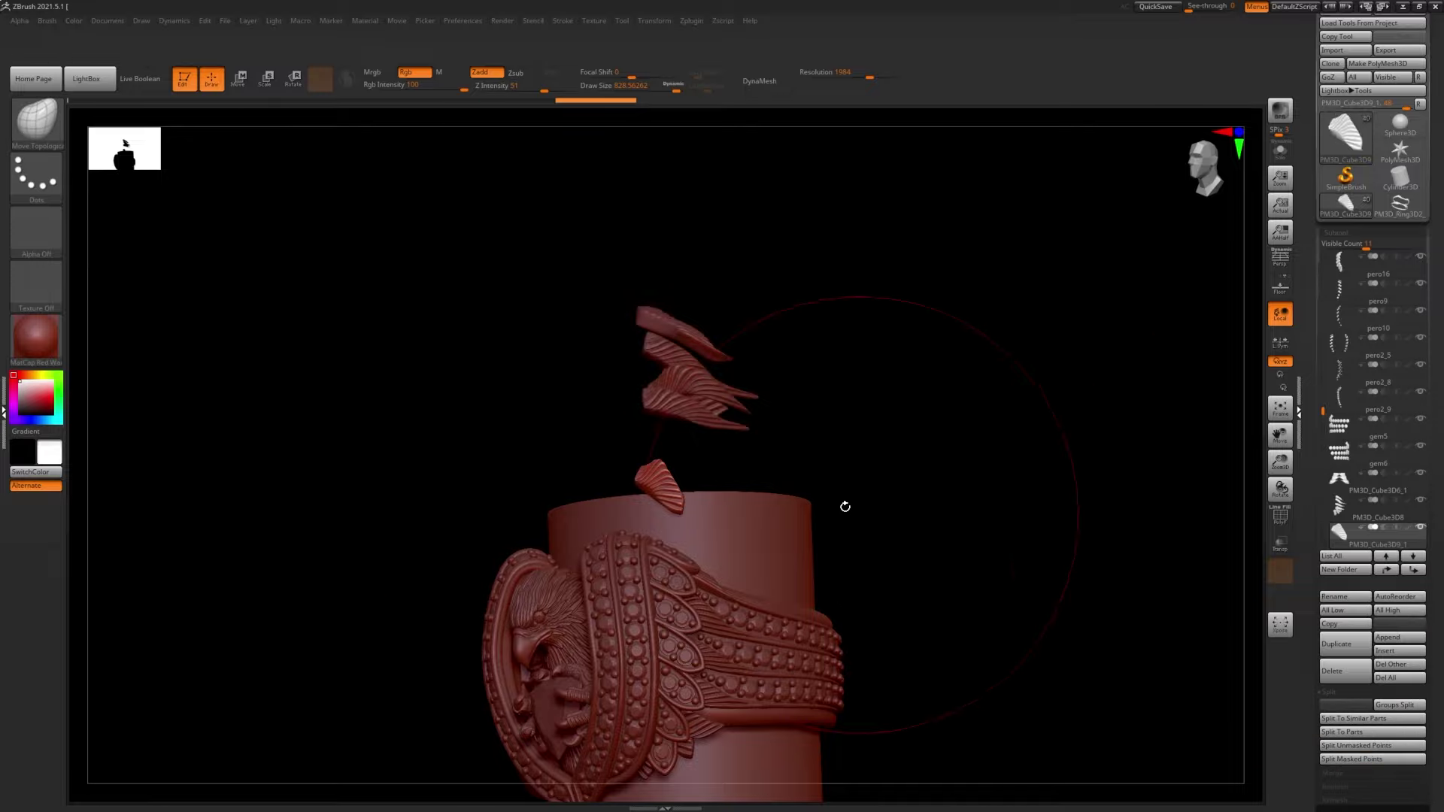
{"action": "key", "text": "ctrl+shift+z"}
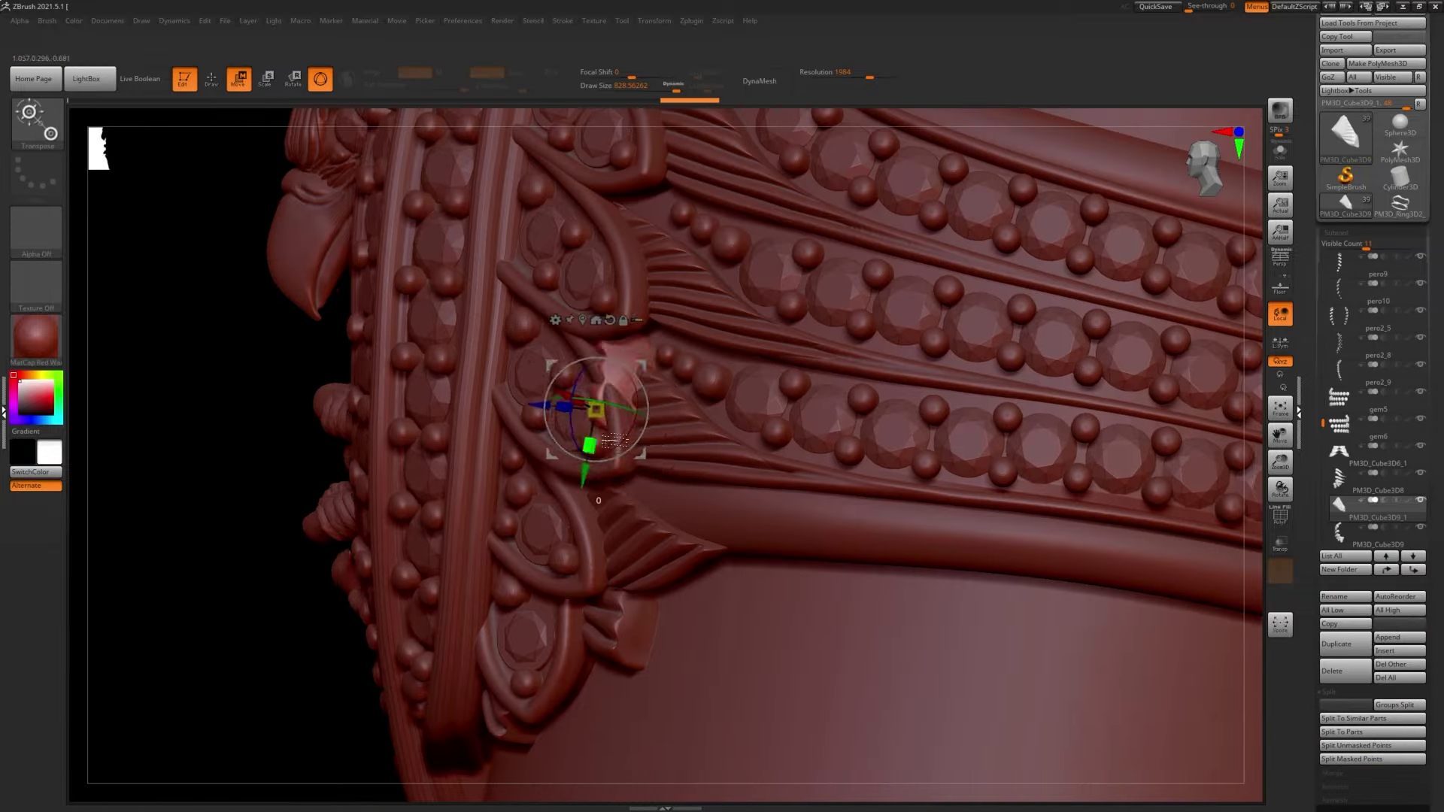
{"action": "key", "text": "ctrl+shift+z"}
{"action": "key", "text": "ctrl+shift+z"}
{"action": "key", "text": "ctrl+shift+z"}
{"action": "key", "text": "ctrl+shift+z"}
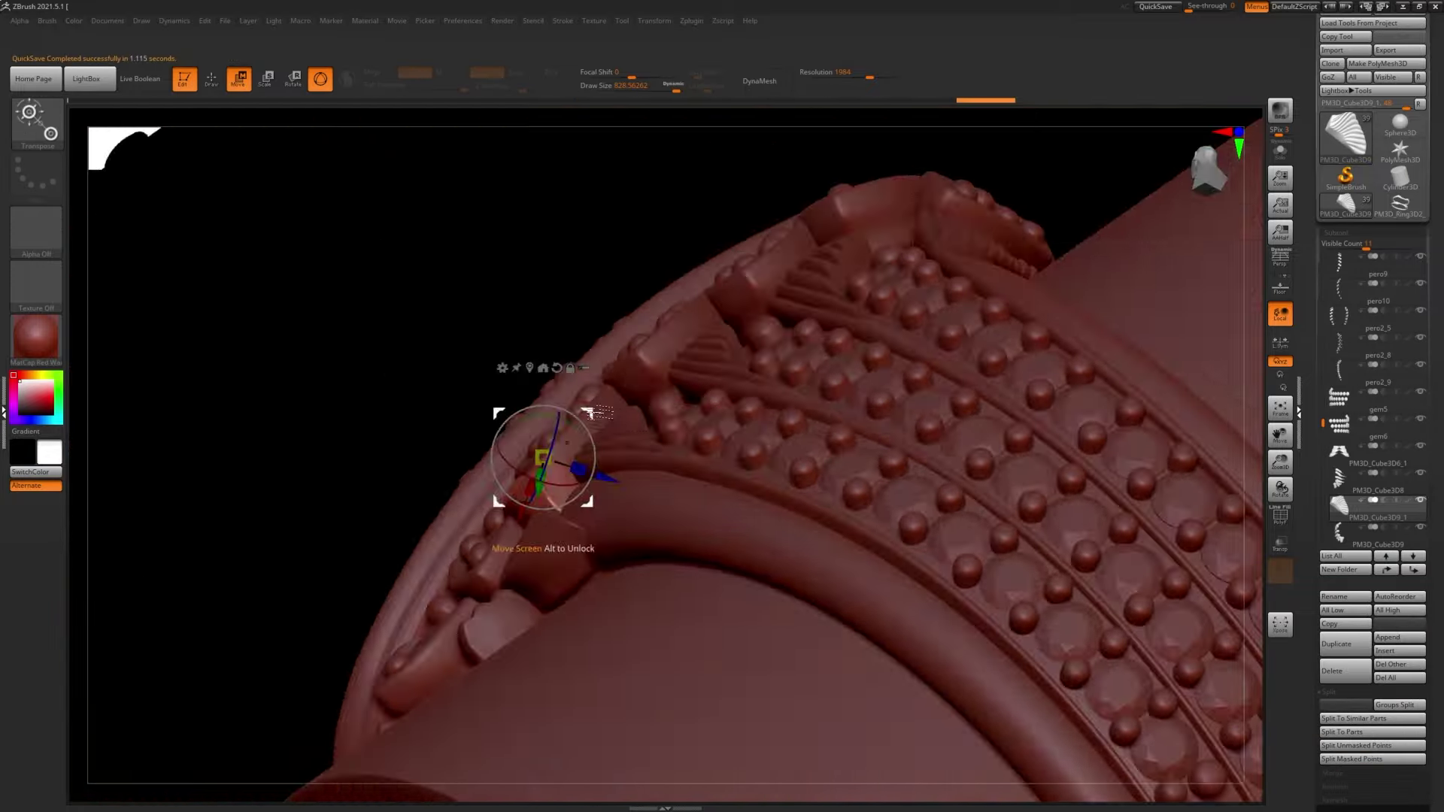
{"action": "key", "text": "ctrl+shift+z"}
{"action": "key", "text": "ctrl+shift+z"}
{"action": "key", "text": "ctrl+z"}
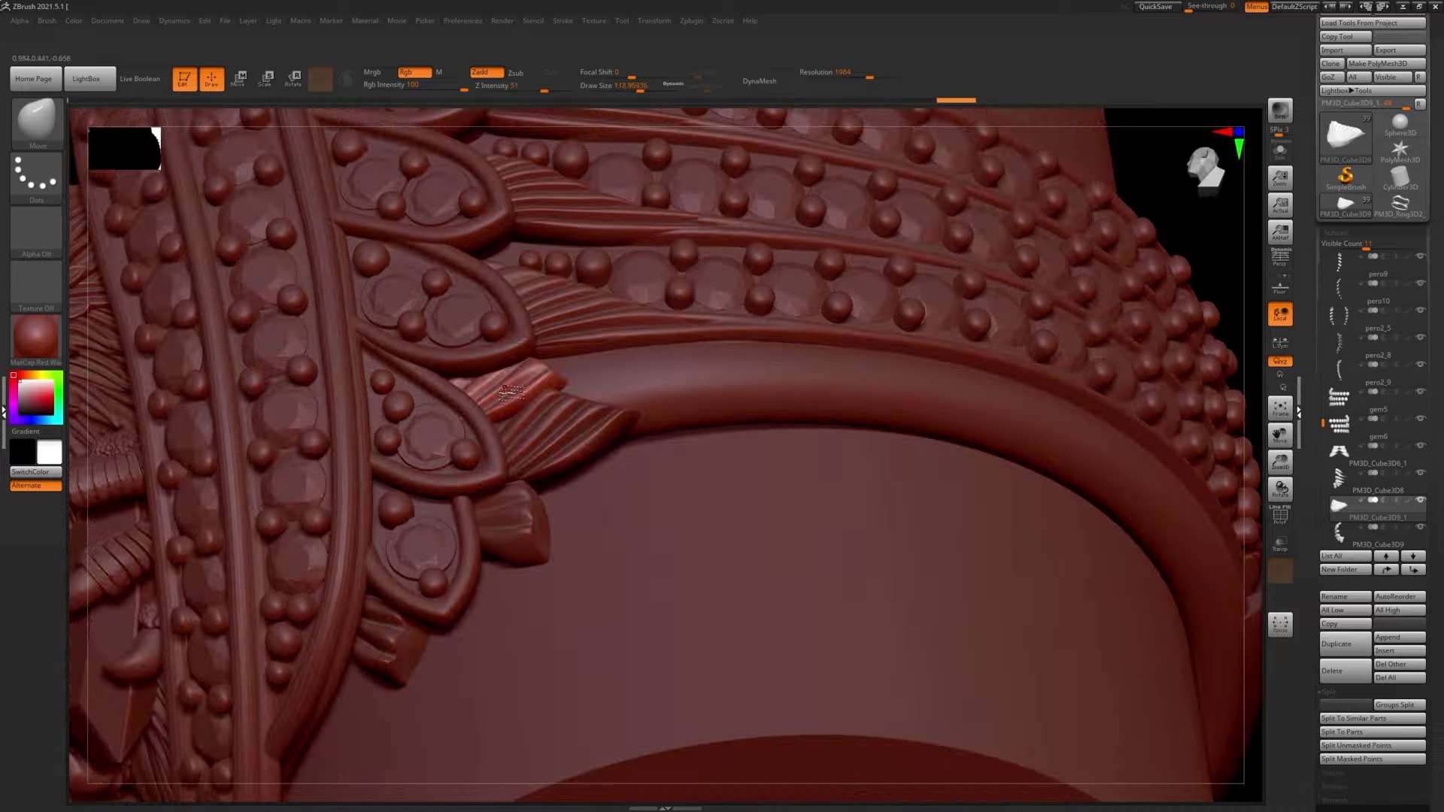
{"action": "key", "text": "ctrl+shift+z"}
{"action": "key", "text": "ctrl+z"}
{"action": "key", "text": "s"}
{"action": "key", "text": "ctrl+shift+z"}
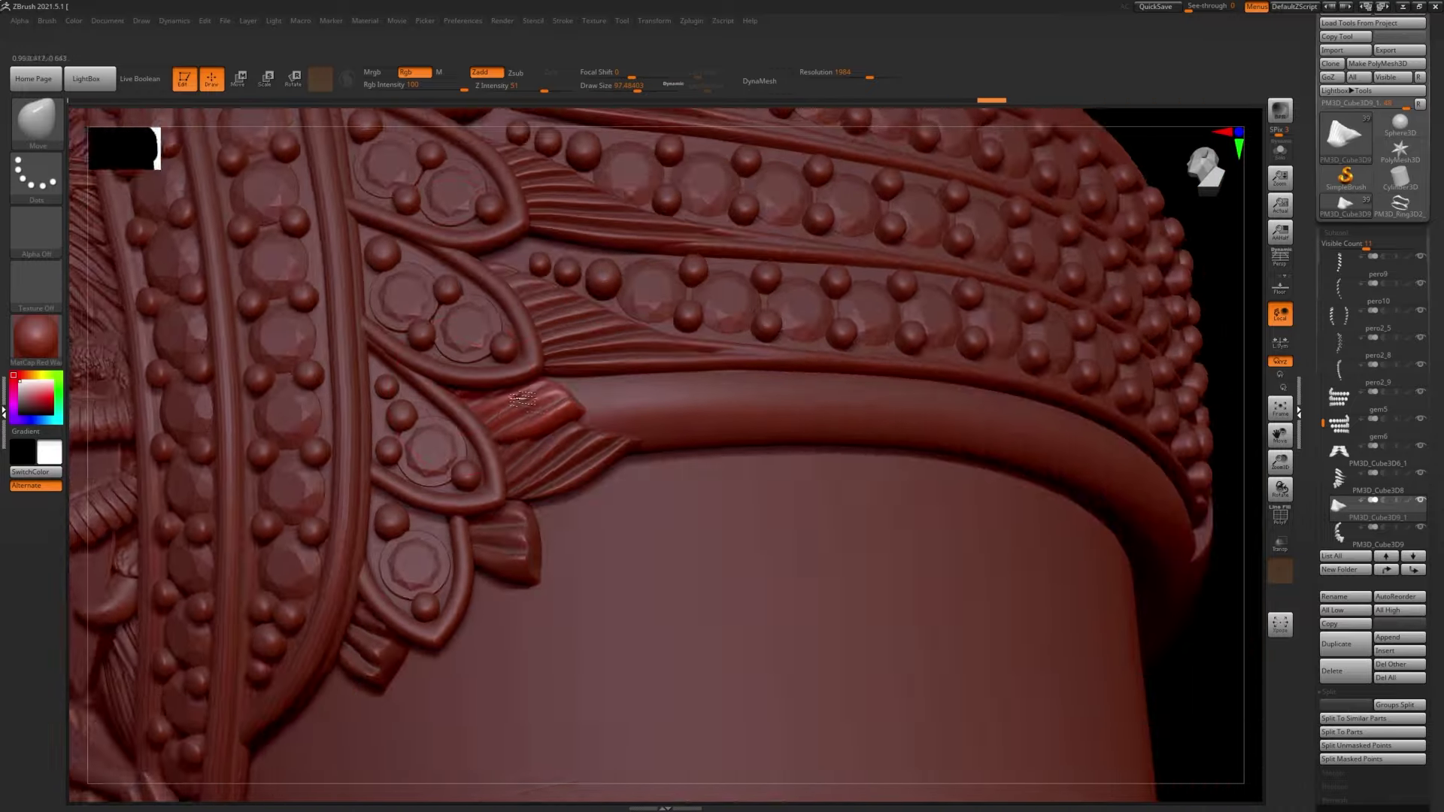
{"action": "key", "text": "ctrl+shift+z"}
{"action": "key", "text": "ctrl+shift+z"}
{"action": "key", "text": "ctrl+shift+z"}
{"action": "key", "text": "ctrl+shift+z"}
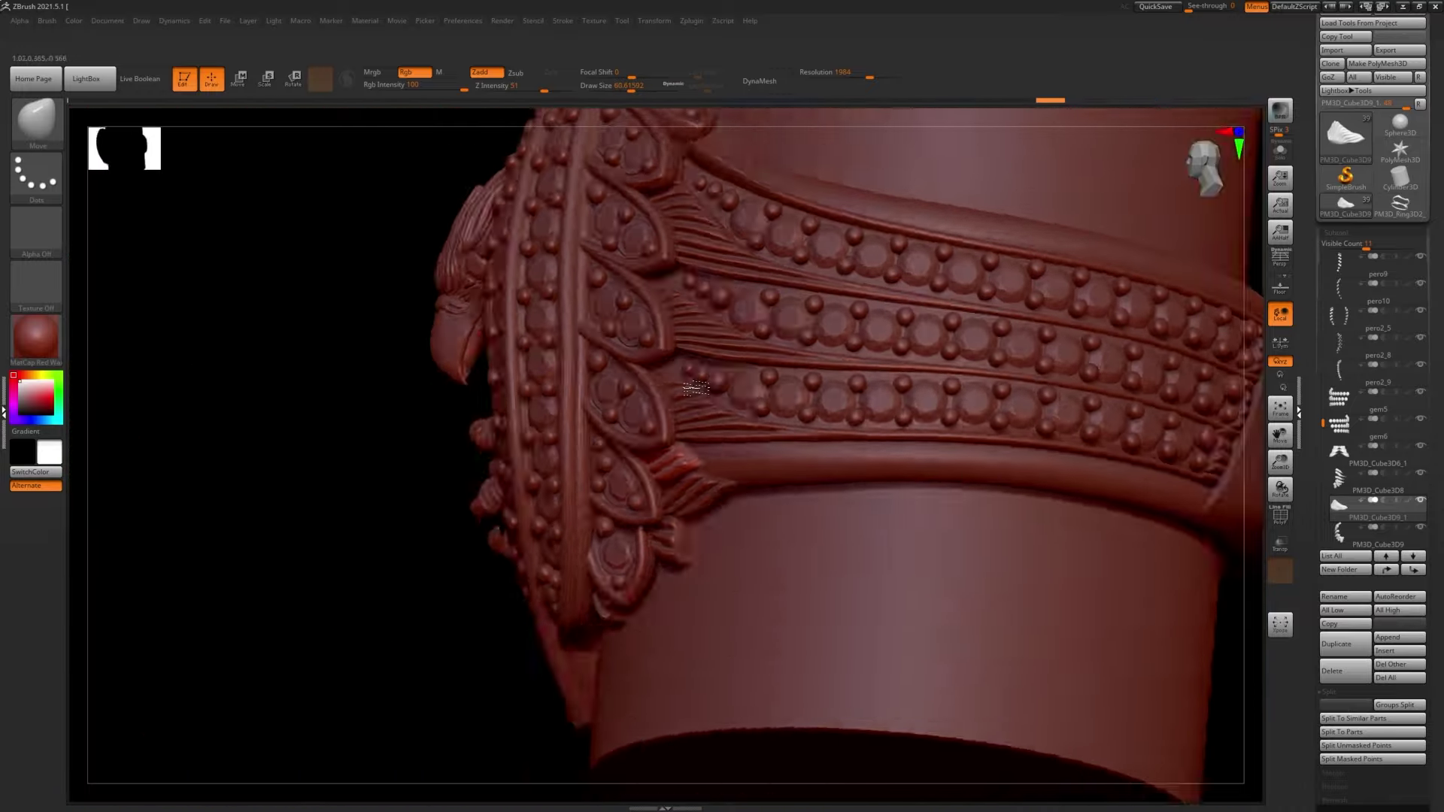
{"action": "key", "text": "ctrl+shift+z"}
{"action": "key", "text": "ctrl+shift+z"}
{"action": "key", "text": "ctrl+shift+z"}
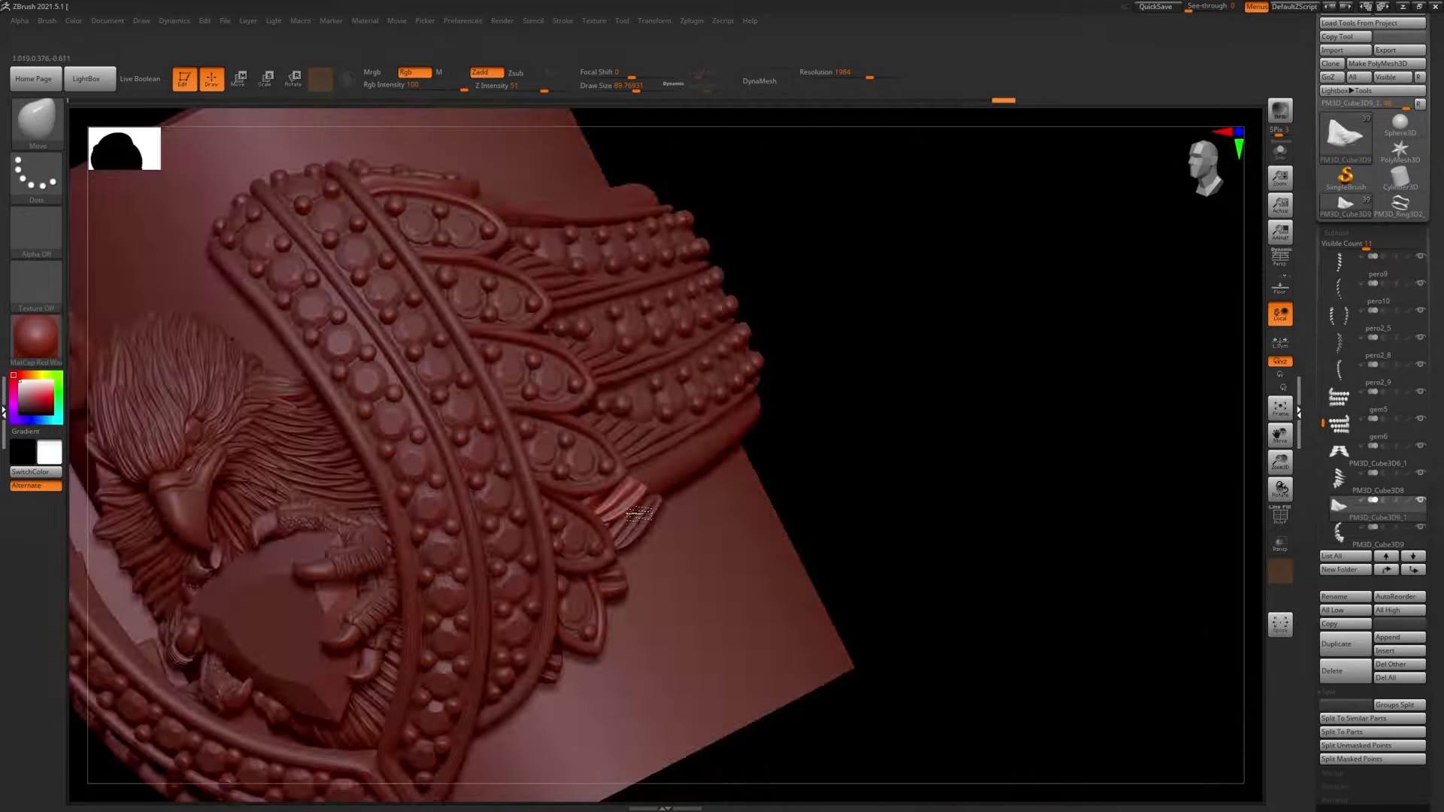
{"action": "key", "text": "ctrl+shift+z"}
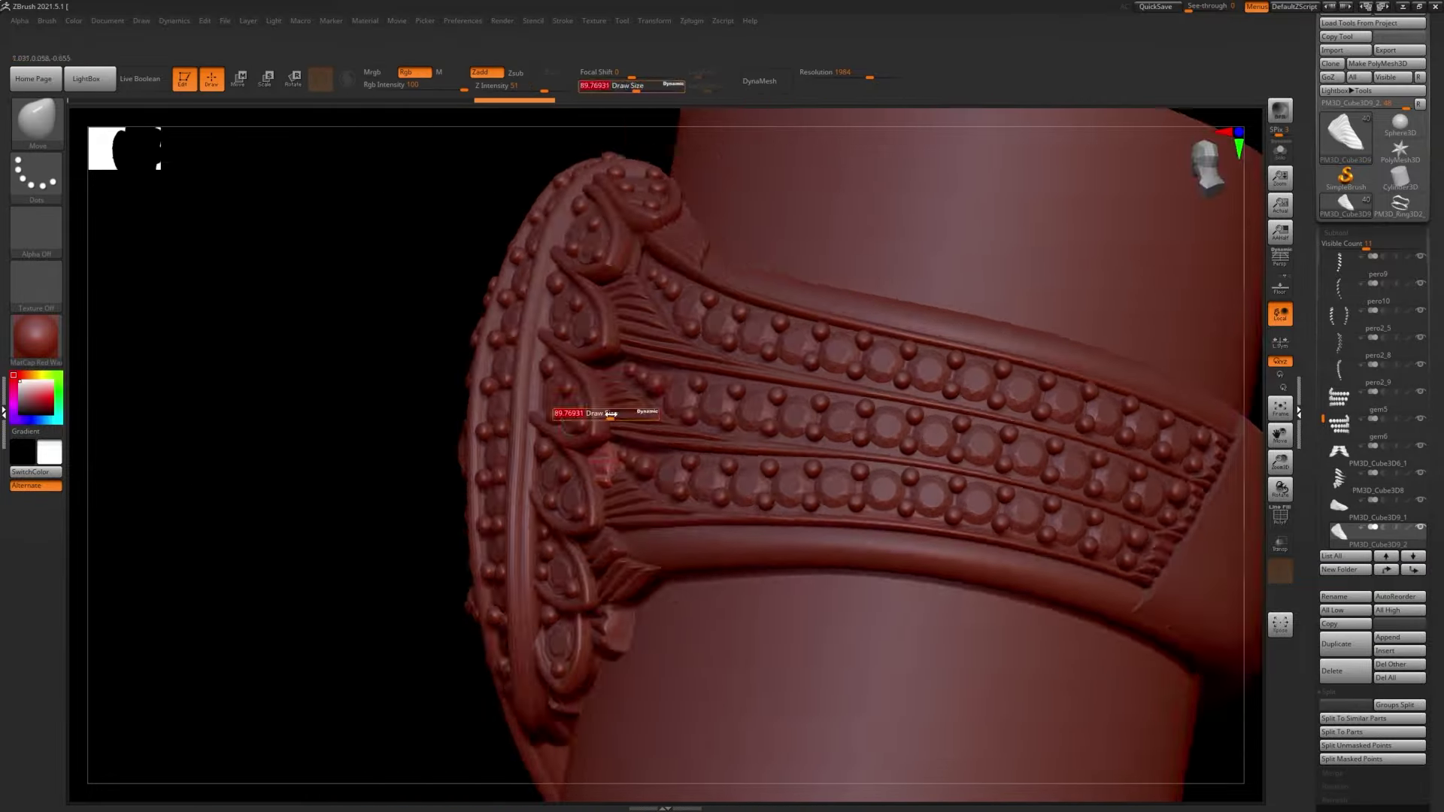
{"action": "key", "text": "ctrl+shift+z"}
{"action": "key", "text": "ctrl+shift+z"}
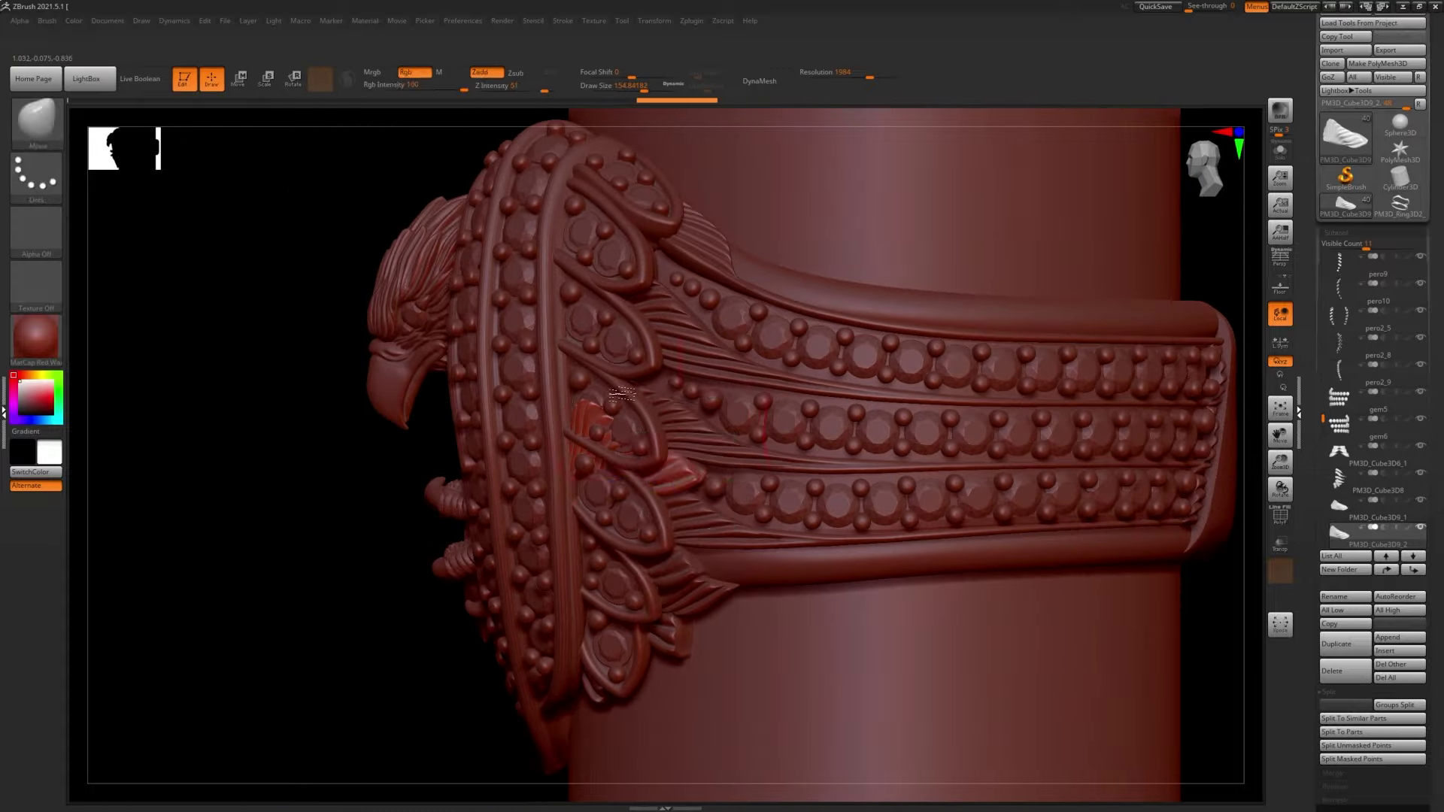
{"action": "key", "text": "ctrl+shift+z"}
{"action": "key", "text": "ctrl+shift+z"}
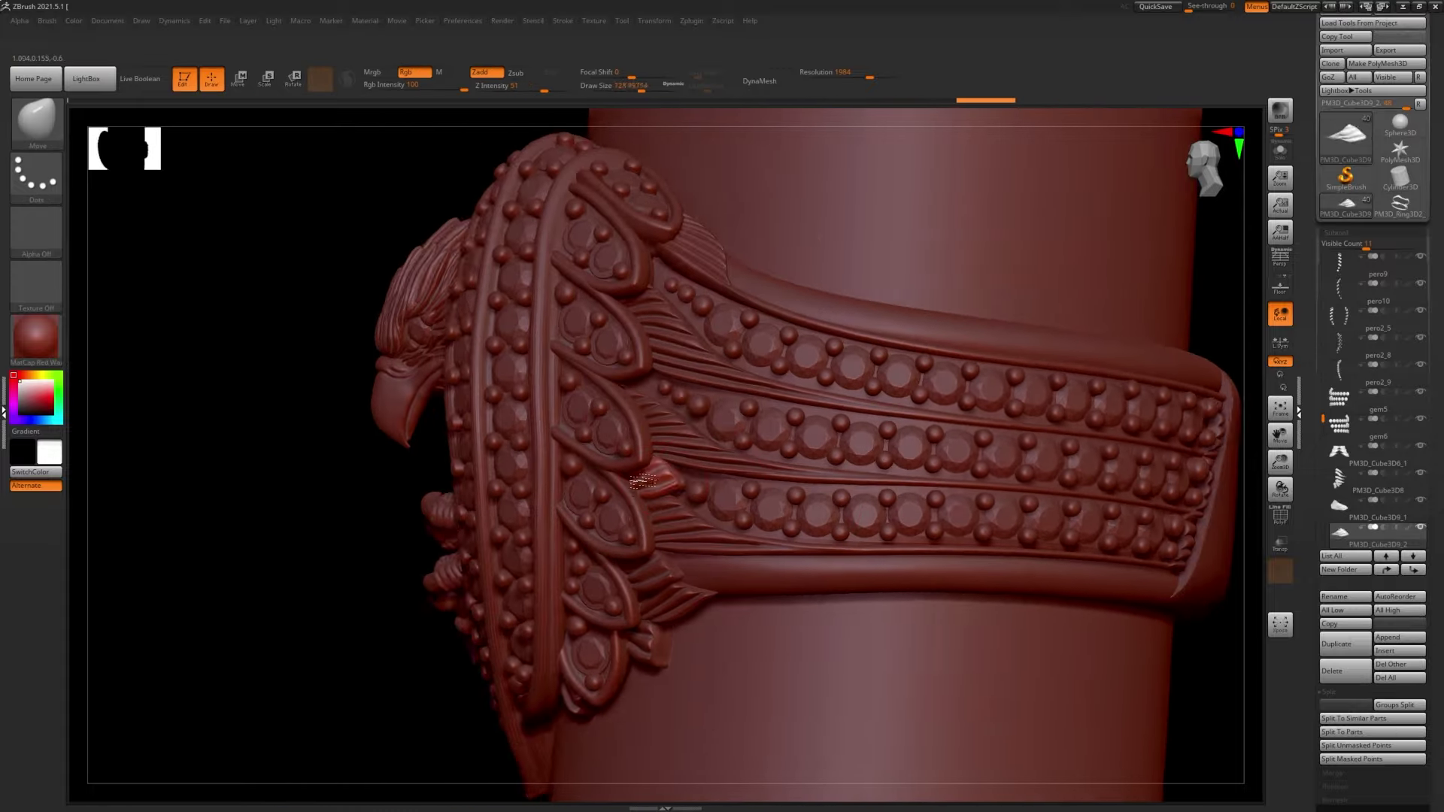
- Scrub forward through the band history to the stage where the prongs were made
{"action": "key", "text": "ctrl+z"}
{"action": "key", "text": "ctrl+z"}
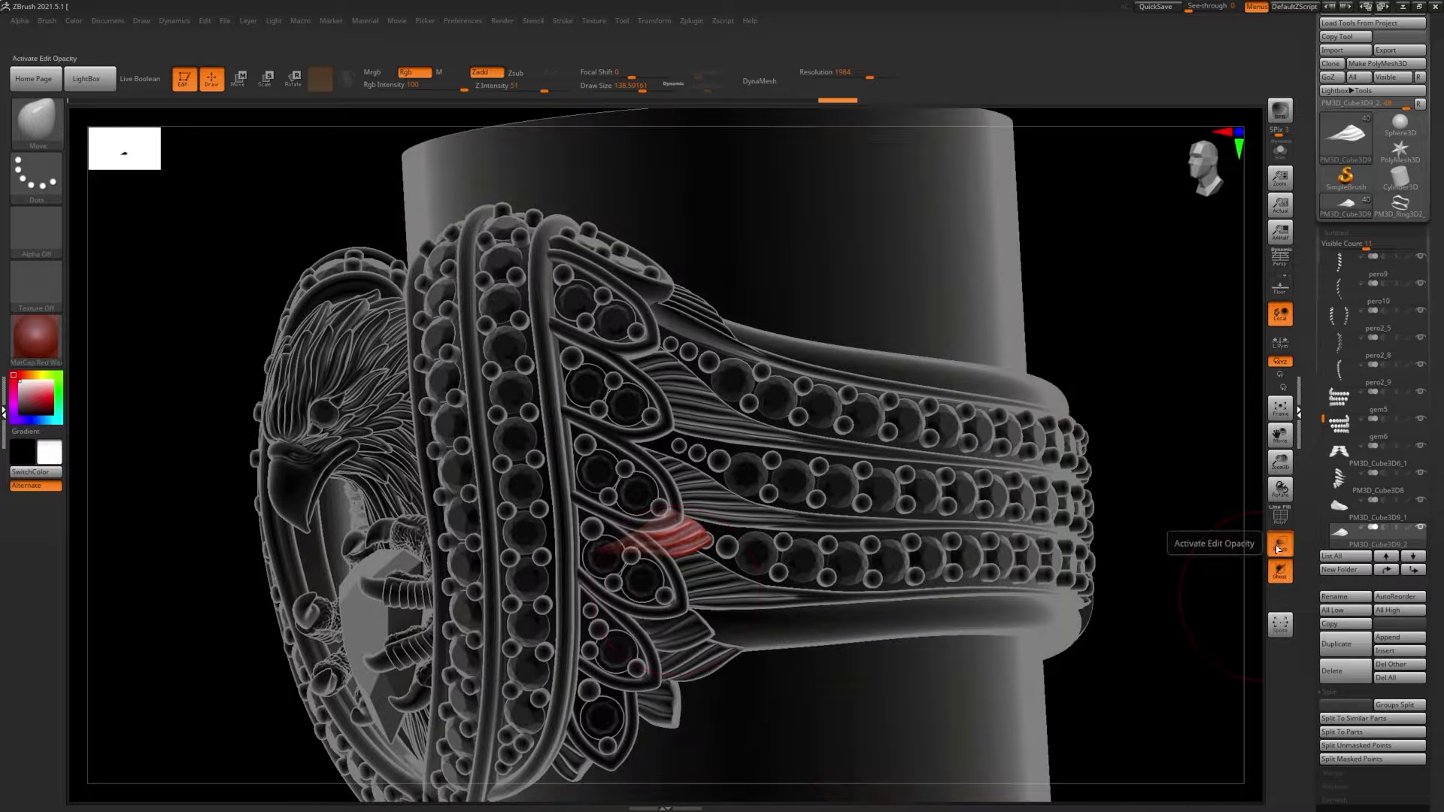
{"action": "key", "text": "ctrl+shift+z"}
{"action": "key", "text": "ctrl+shift+z"}
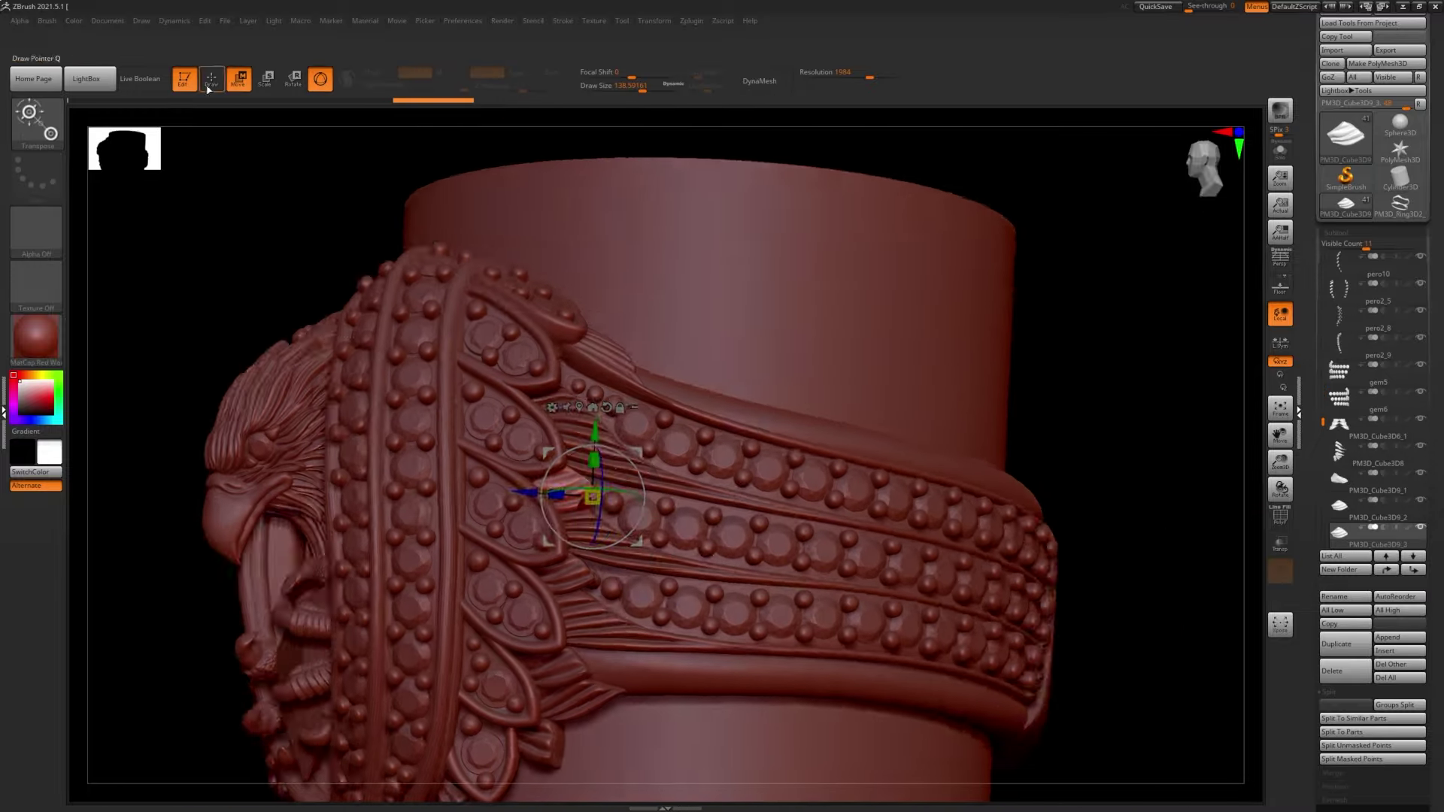
{"action": "key", "text": "ctrl+shift+z"}
{"action": "key", "text": "ctrl+shift+z"}
{"action": "key", "text": "ctrl+shift+z"}
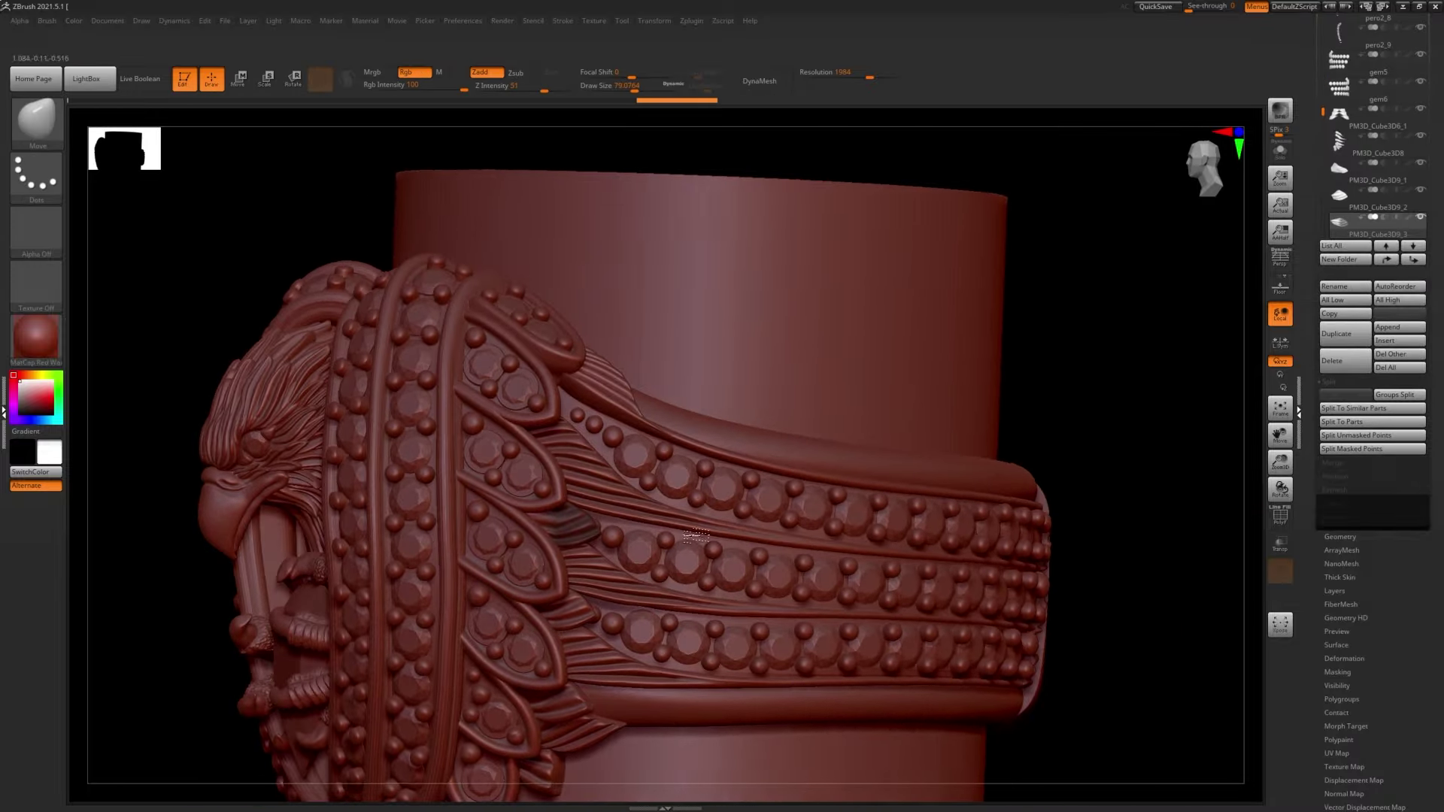
{"action": "key", "text": "ctrl+shift+z"}
{"action": "key", "text": "ctrl+shift+z"}
{"action": "key", "text": "ctrl+shift+z"}
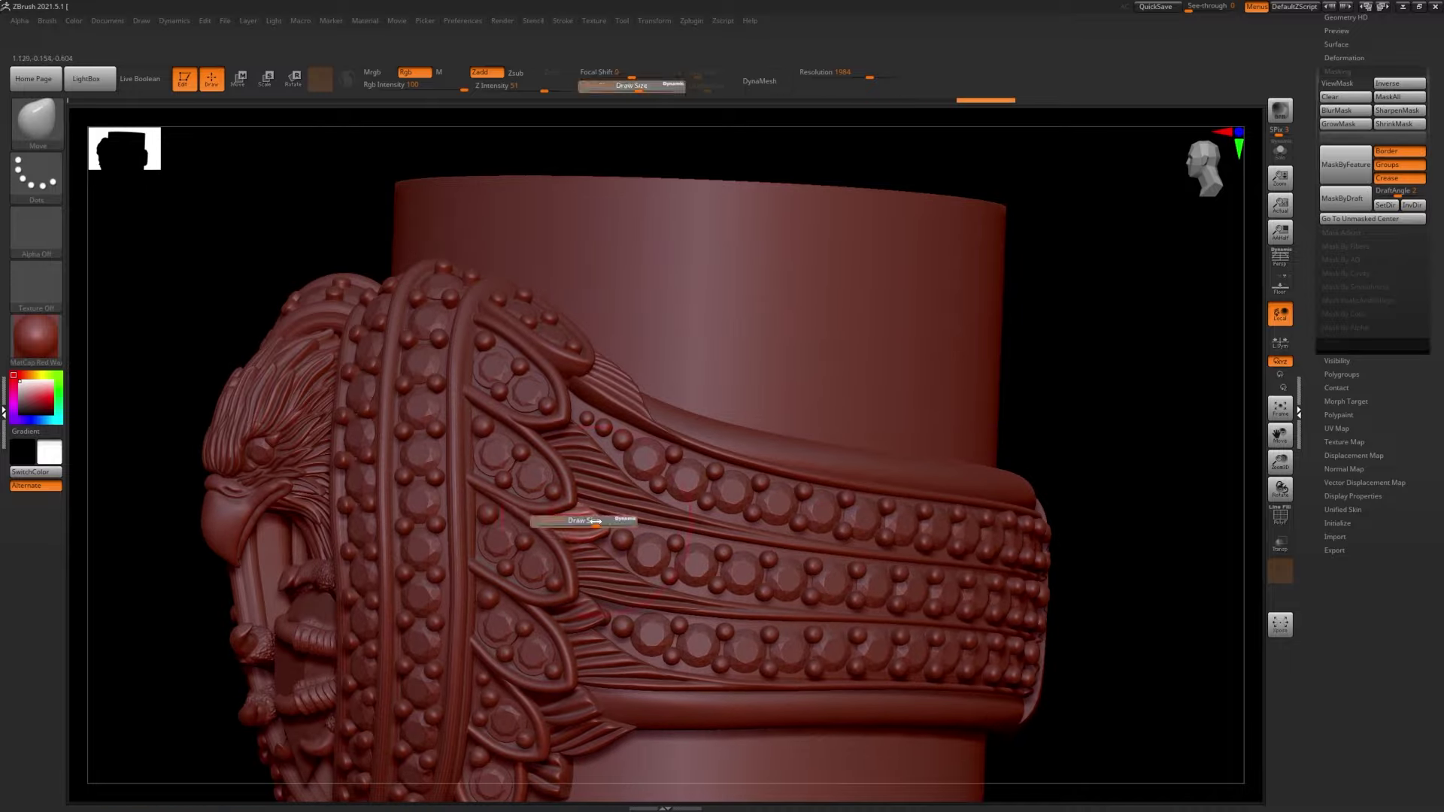
{"action": "key", "text": "ctrl+shift+z"}
{"action": "key", "text": "ctrl+shift+z"}
{"action": "key", "text": "ctrl+shift+z"}
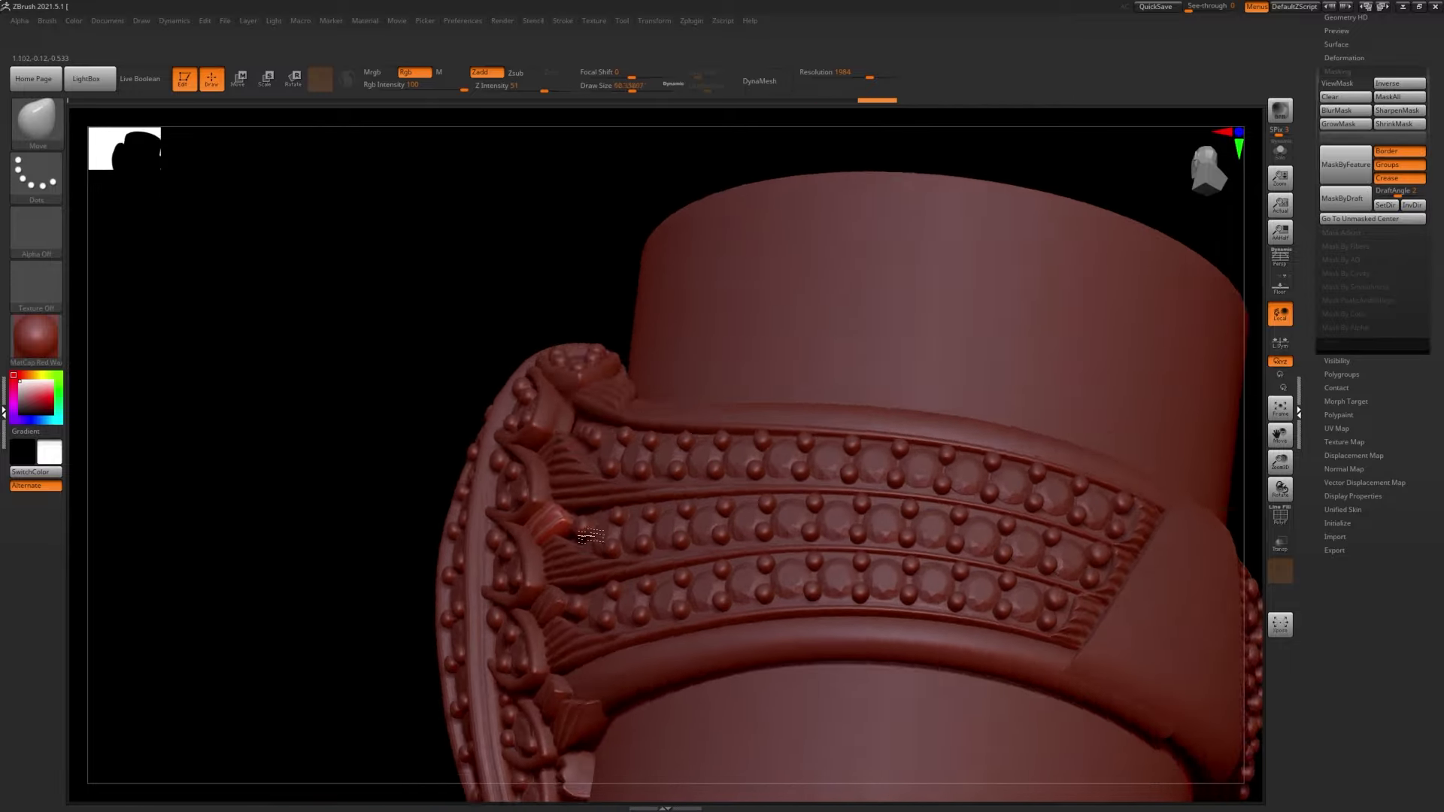
{"action": "key", "text": "ctrl+shift+z"}
{"action": "key", "text": "ctrl+shift+z"}
{"action": "key", "text": "ctrl+shift+z"}
{"action": "key", "text": "ctrl+shift+z"}
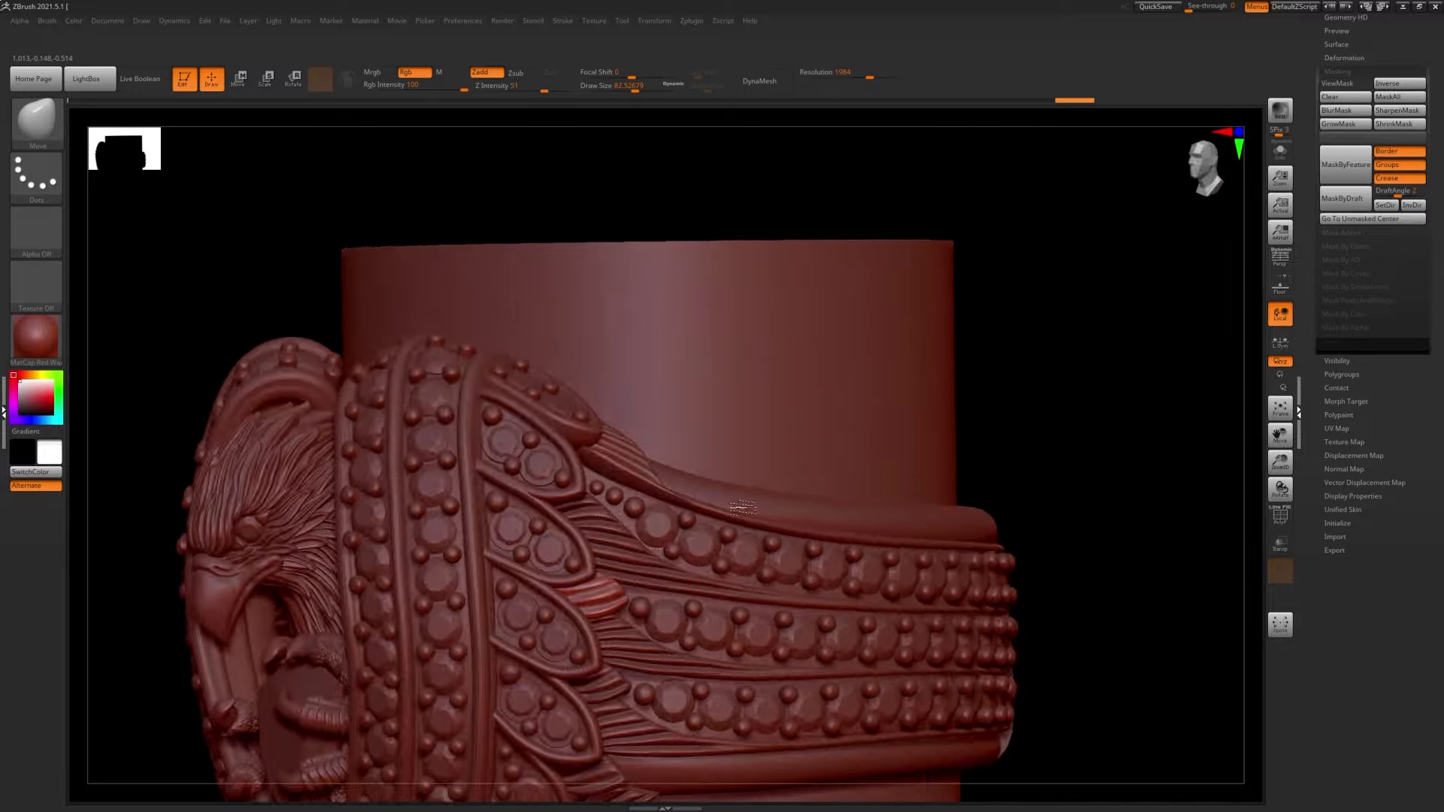
{"action": "key", "text": "ctrl+shift+z"}
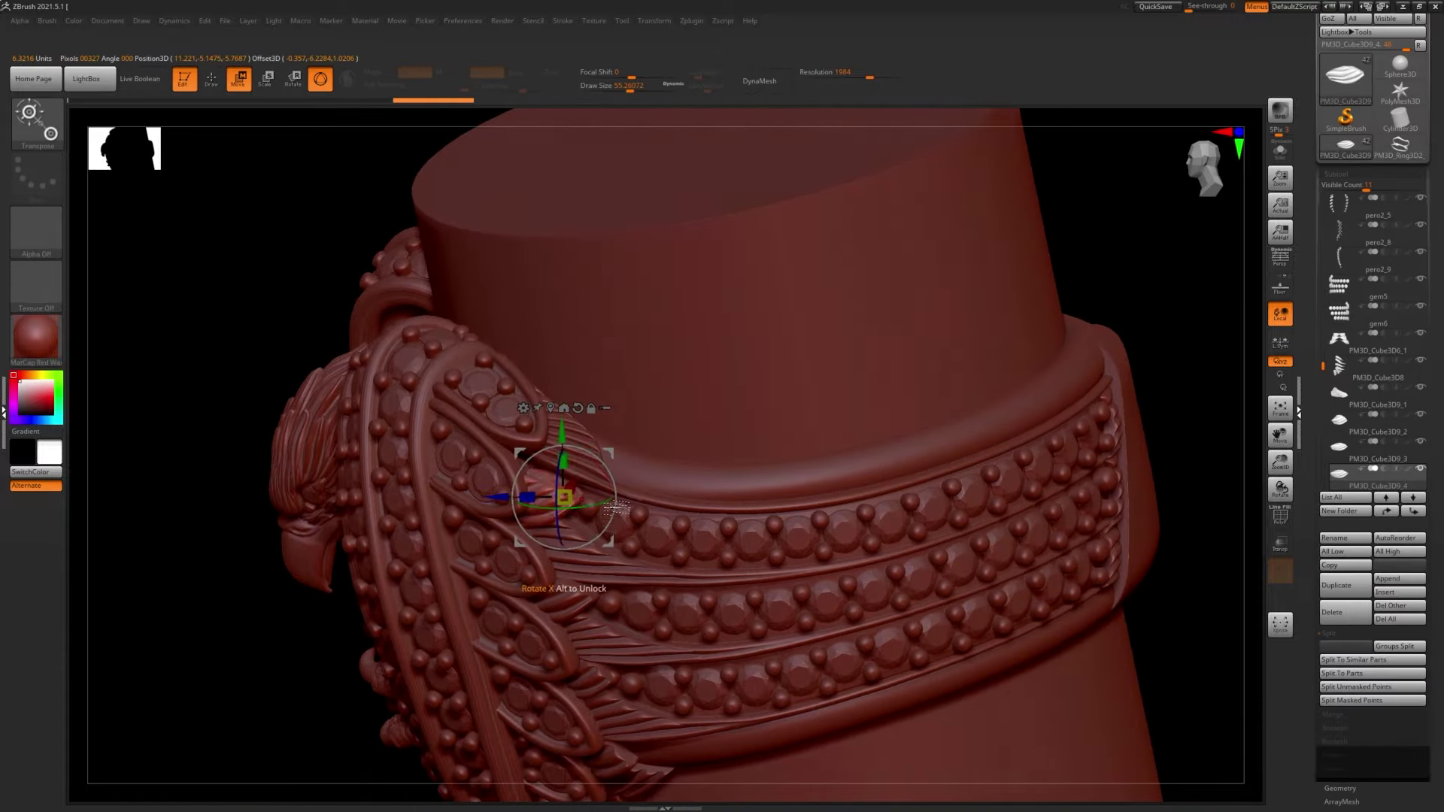
{"action": "key", "text": "ctrl+shift+z"}
{"action": "key", "text": "ctrl+shift+z"}
{"action": "key", "text": "ctrl+shift+z"}
{"action": "key", "text": "ctrl+shift+z"}
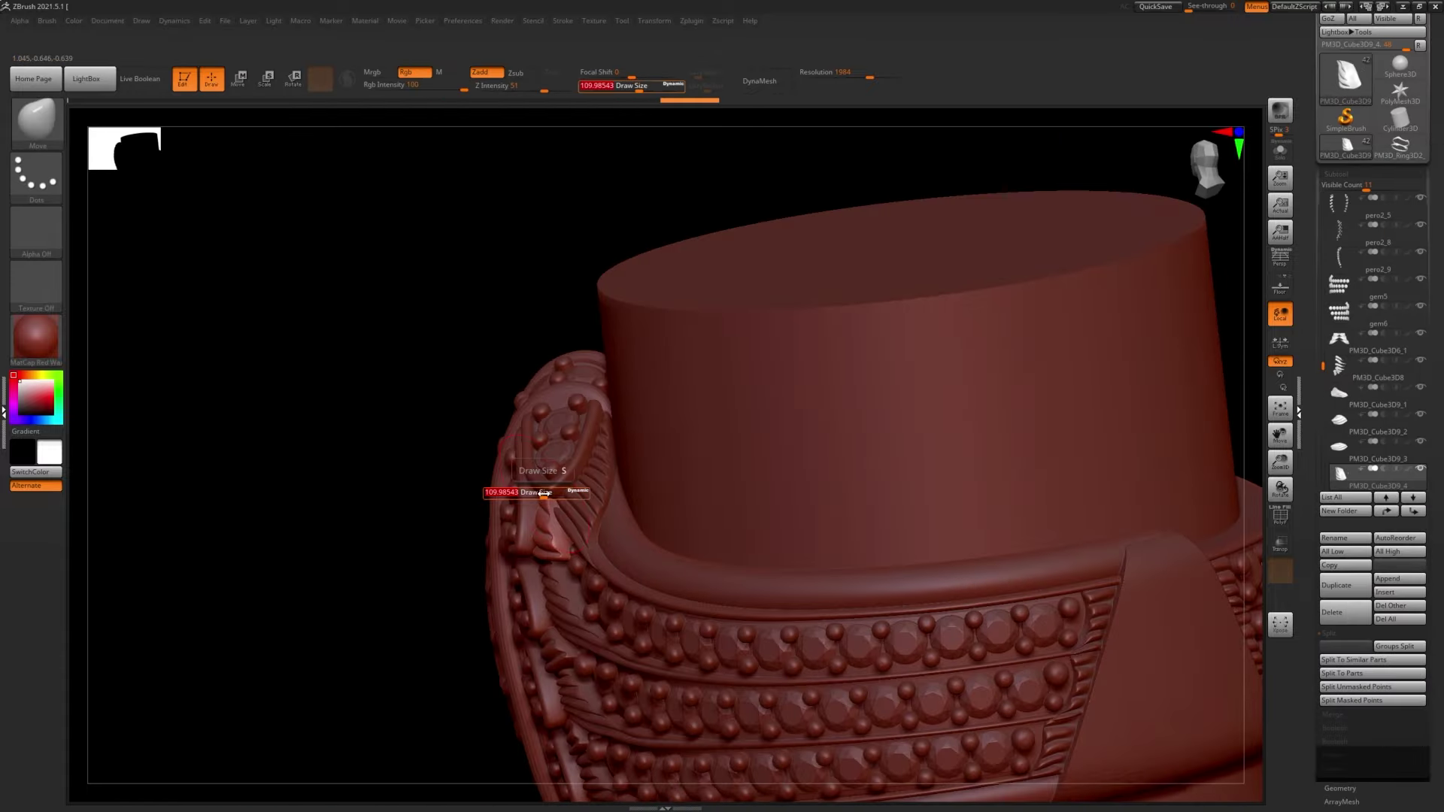
{"action": "key", "text": "ctrl+shift+z"}
{"action": "key", "text": "ctrl+shift+z"}
{"action": "key", "text": "ctrl+shift+z"}
{"action": "key", "text": "ctrl+shift+z"}
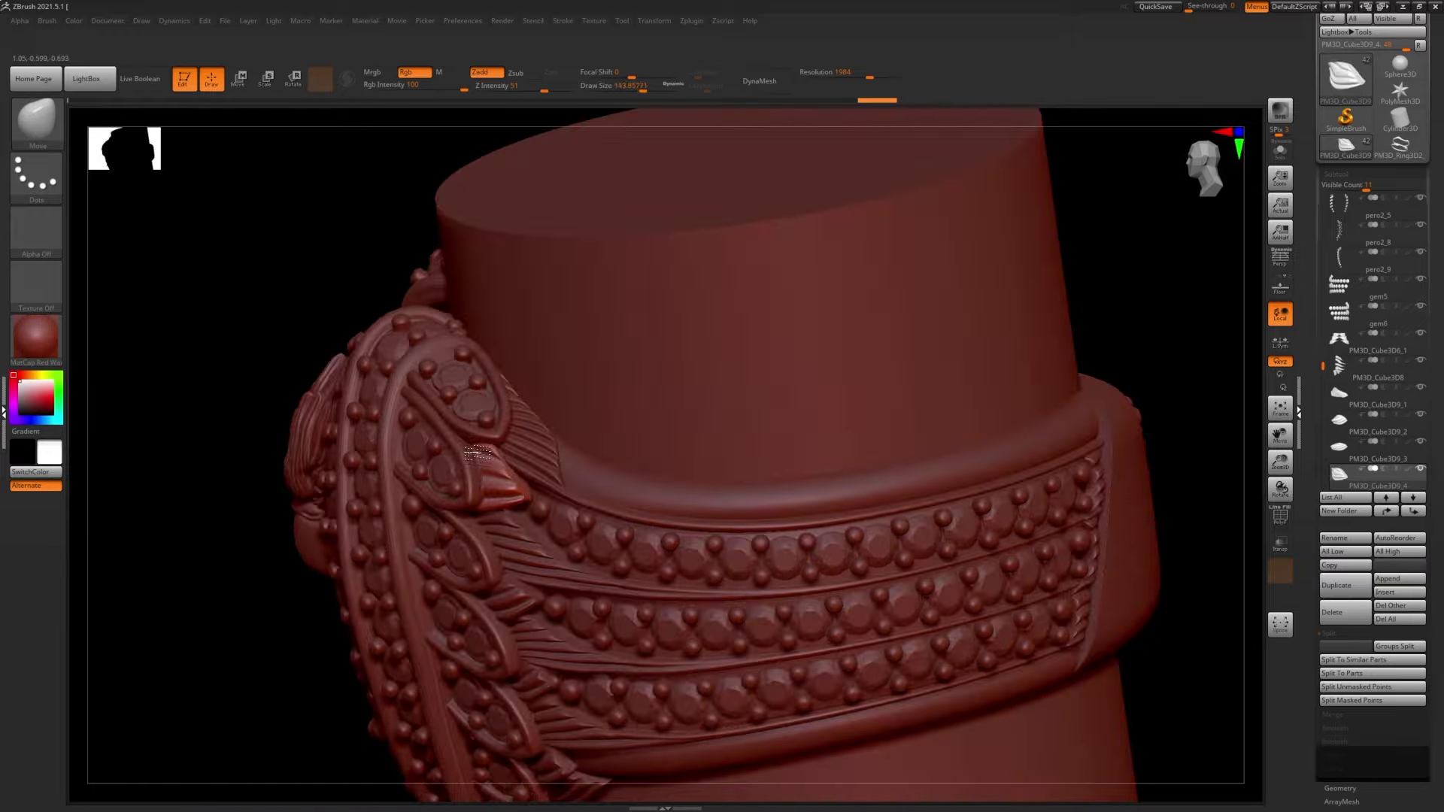
{"action": "key", "text": "ctrl+shift+z"}
{"action": "key", "text": "s"}
{"action": "key", "text": "ctrl+shift+z"}
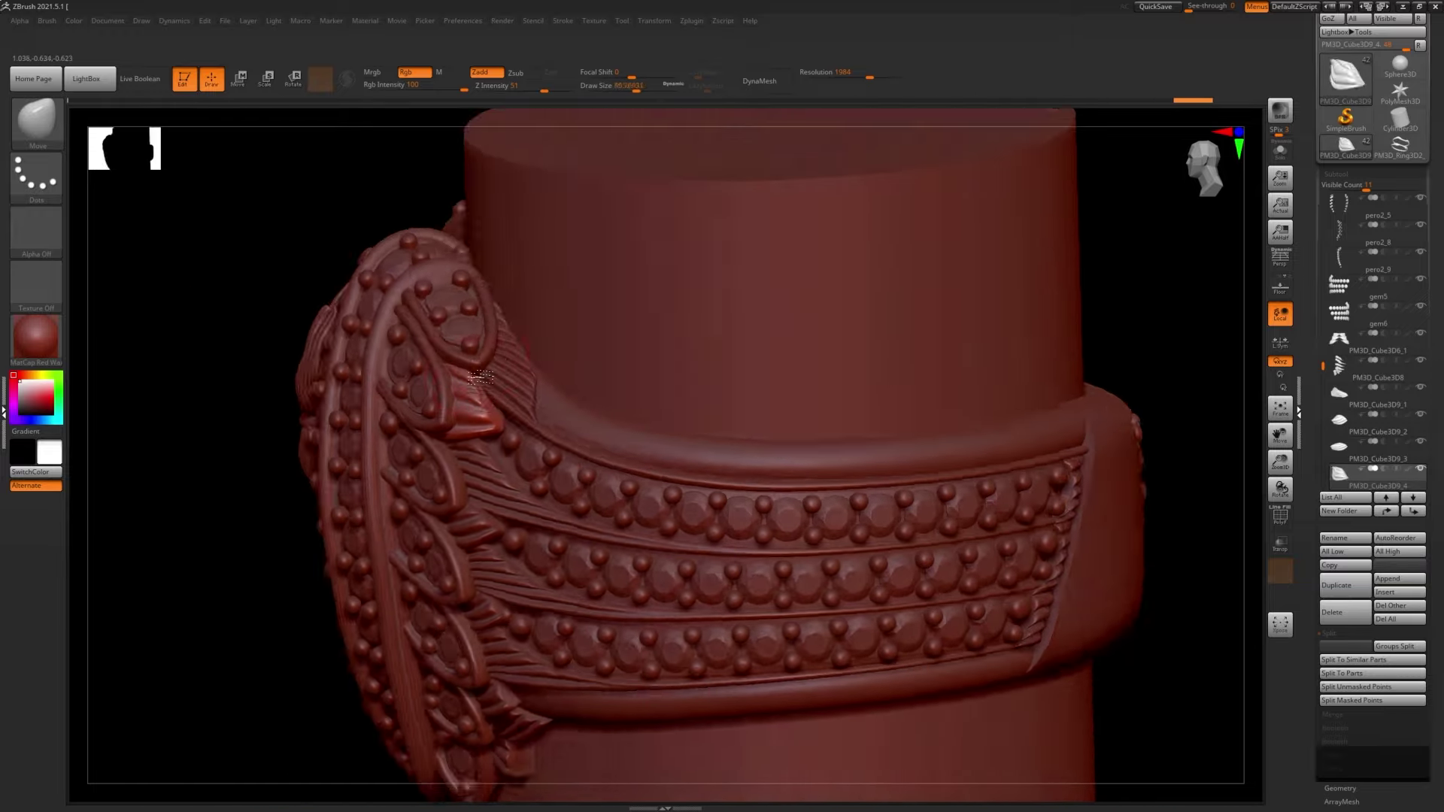
{"action": "key", "text": "ctrl+shift+z"}
{"action": "key", "text": "ctrl+shift+z"}
{"action": "key", "text": "ctrl+shift+z"}
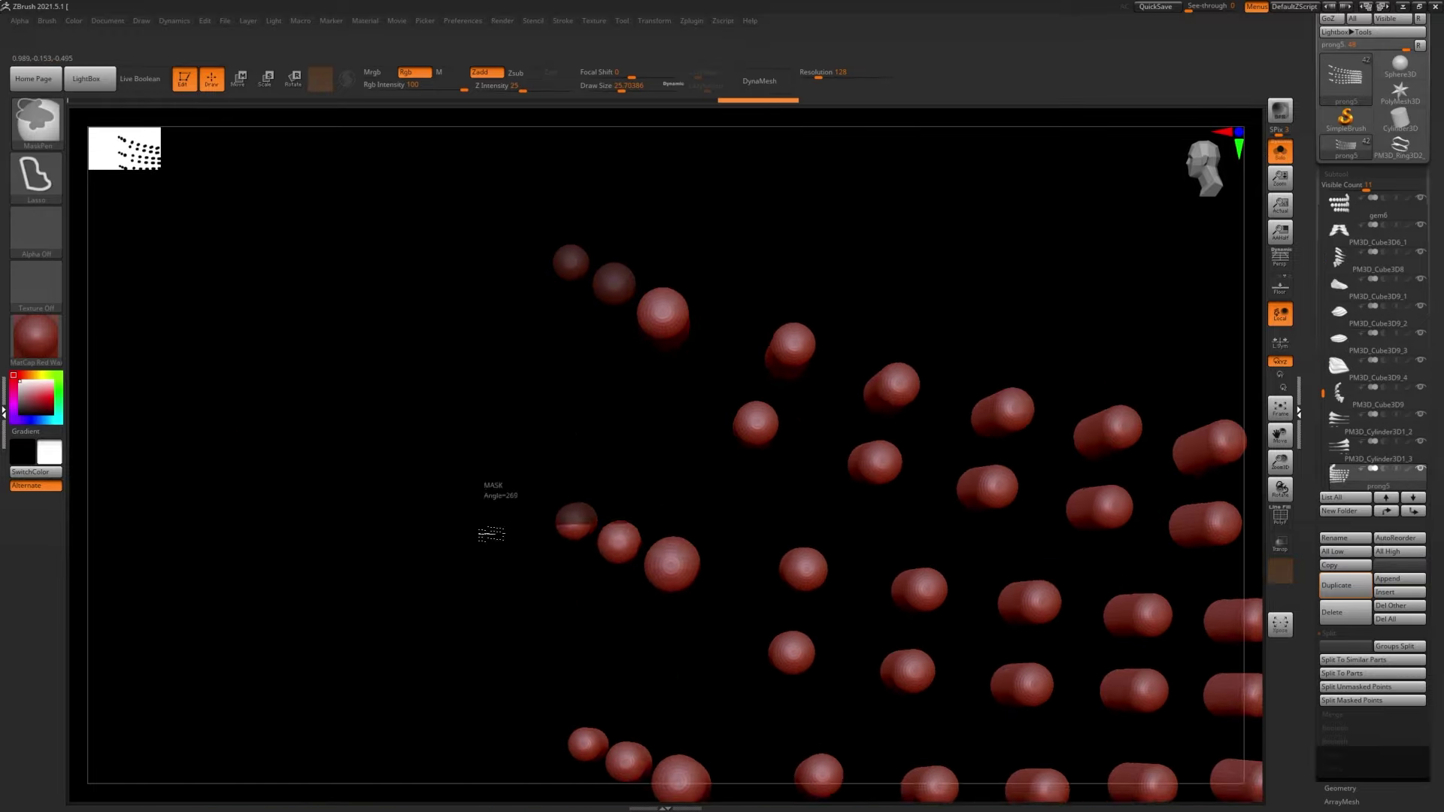
- Jump to the finished eagle ring, then step back to a front view of the whole ring
{"action": "key", "text": "ctrl+z"}
{"action": "key", "text": "ctrl+z"}
{"action": "key", "text": "ctrl+z"}
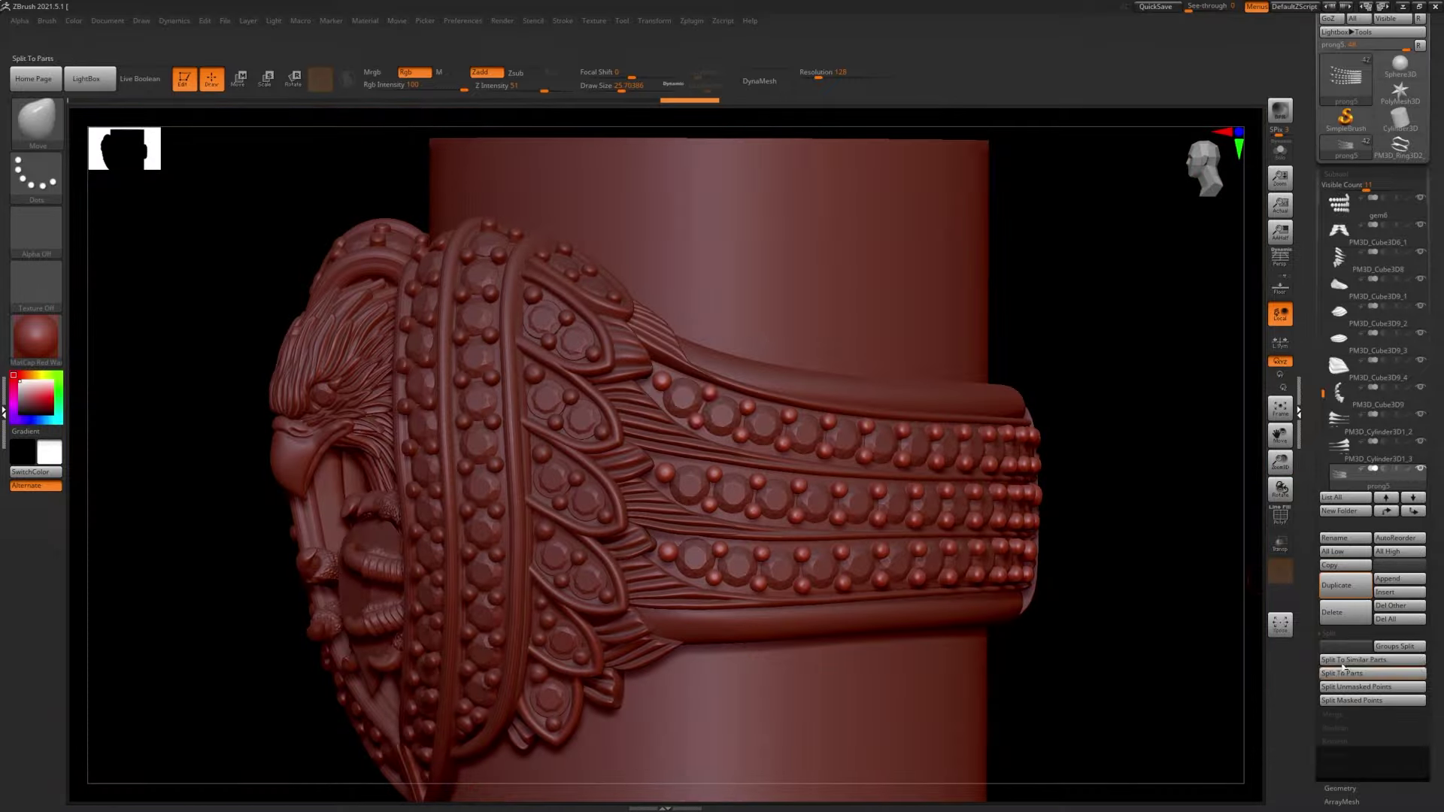
{"action": "key", "text": "ctrl+z"}
{"action": "key", "text": "ctrl+z"}
{"action": "key", "text": "ctrl+shift+z"}
{"action": "key", "text": "ctrl+shift+z"}
{"action": "key", "text": "ctrl+shift+z"}
{"action": "key", "text": "ctrl+shift+z"}
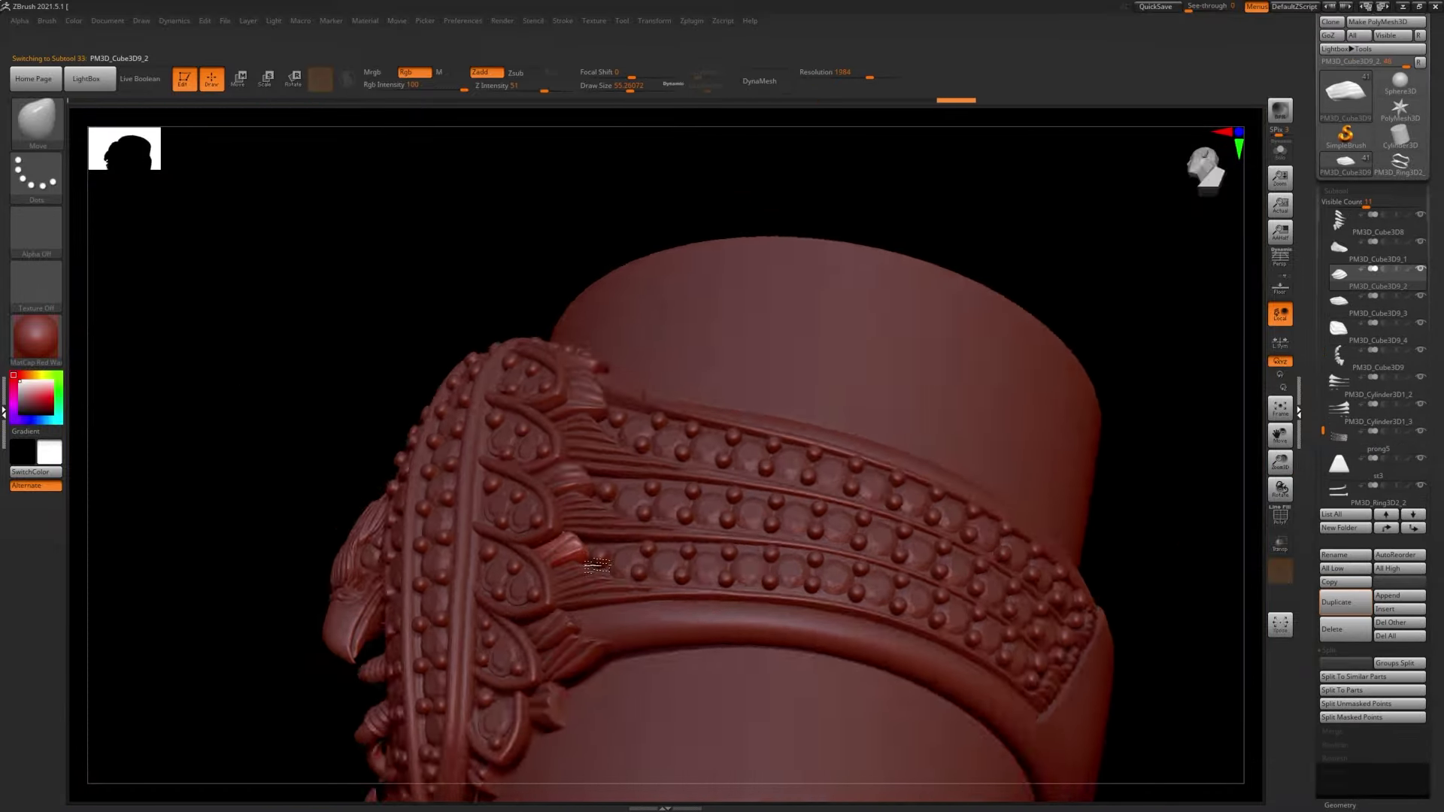
{"action": "key", "text": "ctrl+shift+z"}
{"action": "key", "text": "ctrl+z"}
{"action": "key", "text": "ctrl+z"}
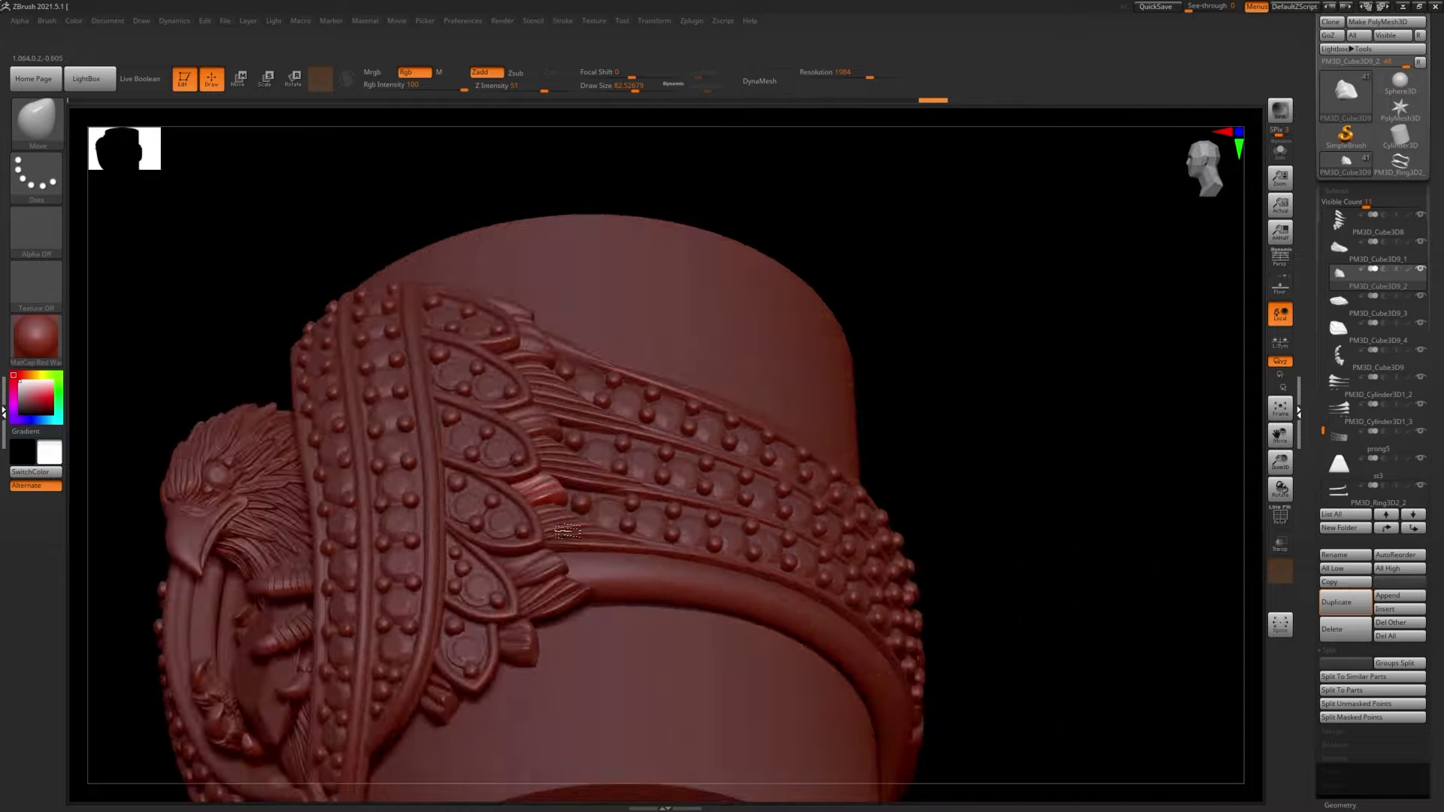
{"action": "key", "text": "ctrl+z"}
{"action": "key", "text": "ctrl+z"}
{"action": "key", "text": "ctrl+z"}
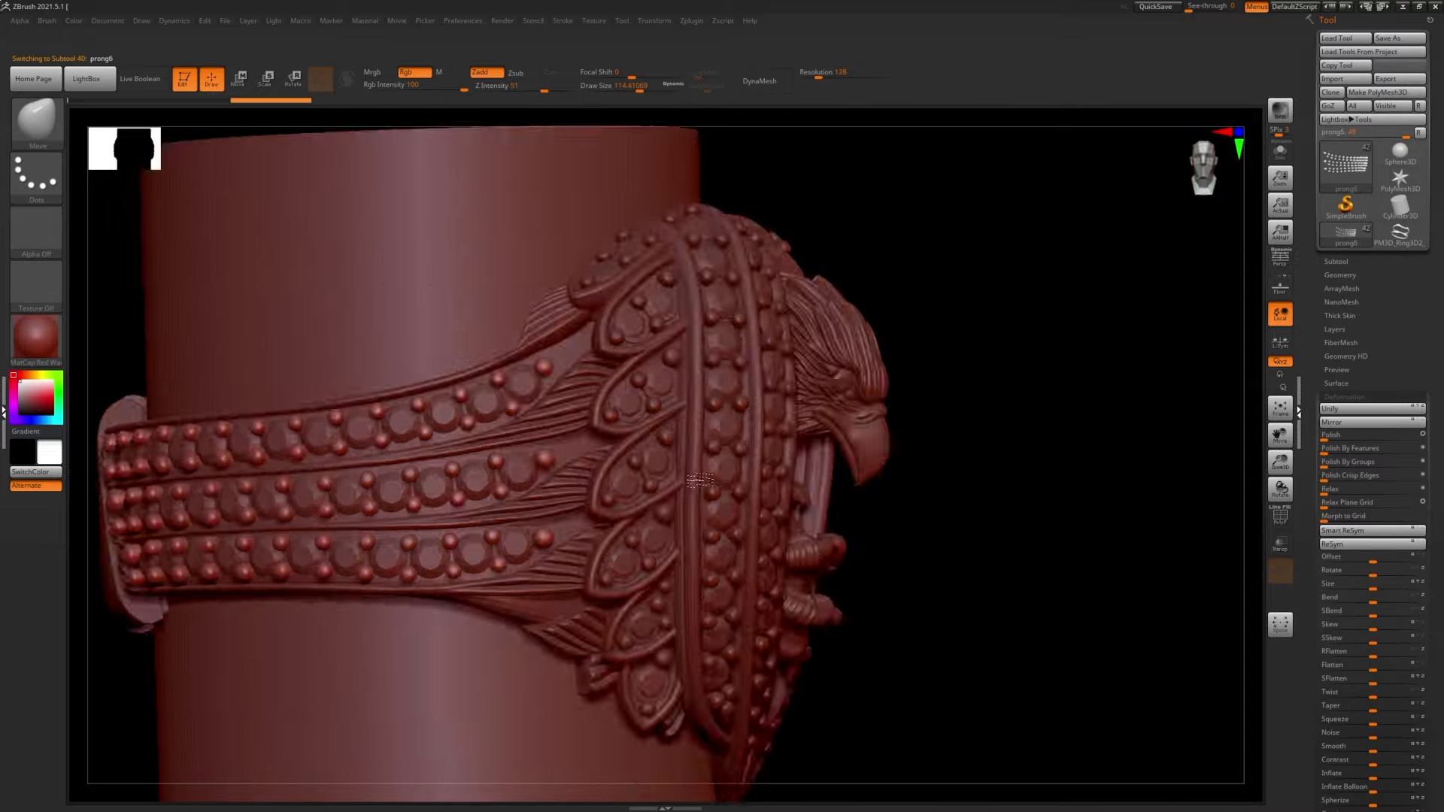
{"action": "key", "text": "ctrl+z"}
{"action": "key", "text": "ctrl+z"}
- Duplicate the ring band subtool and step through nearby plate history states
{"action": "left_click", "coordinate": [1340, 666]}
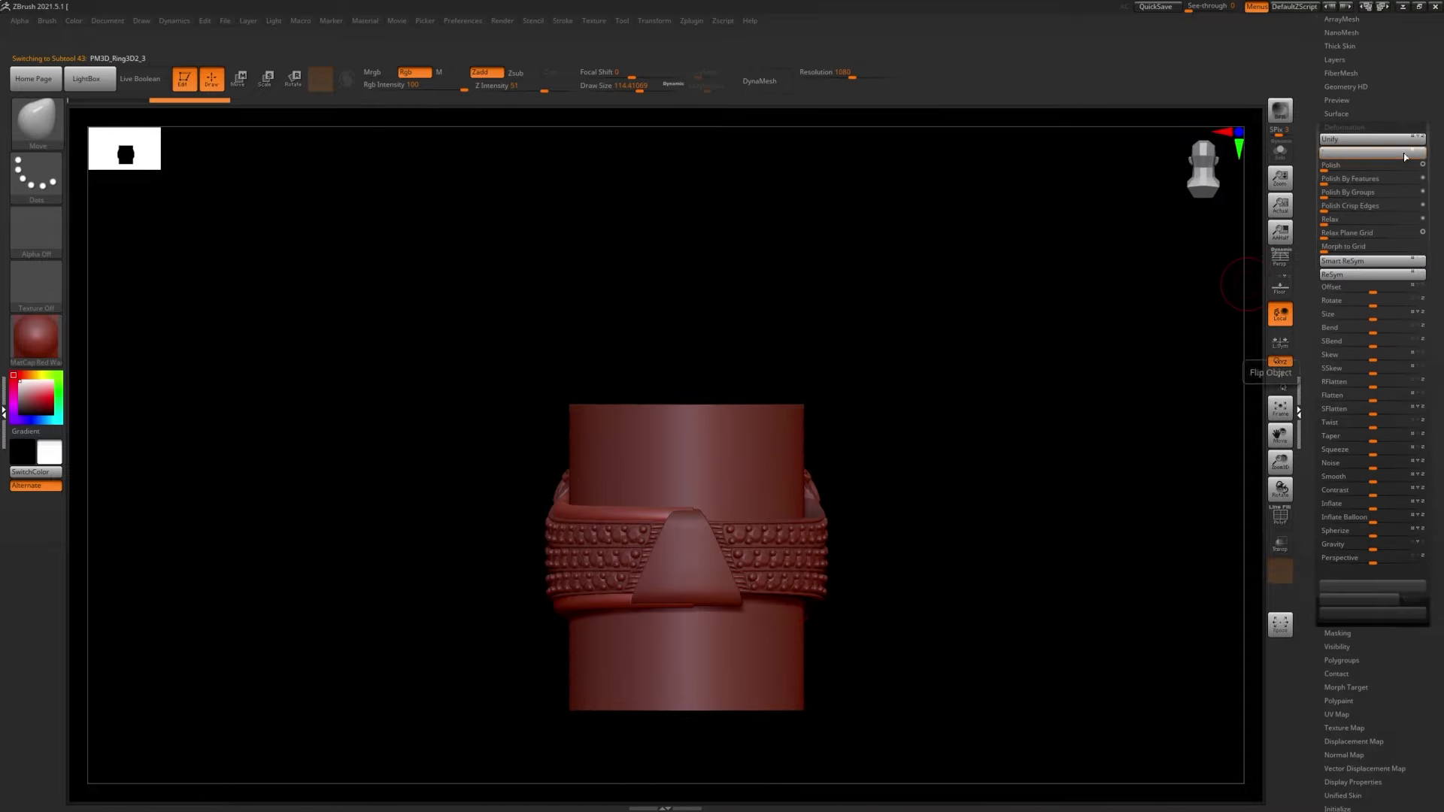
{"action": "key", "text": "ctrl+z"}
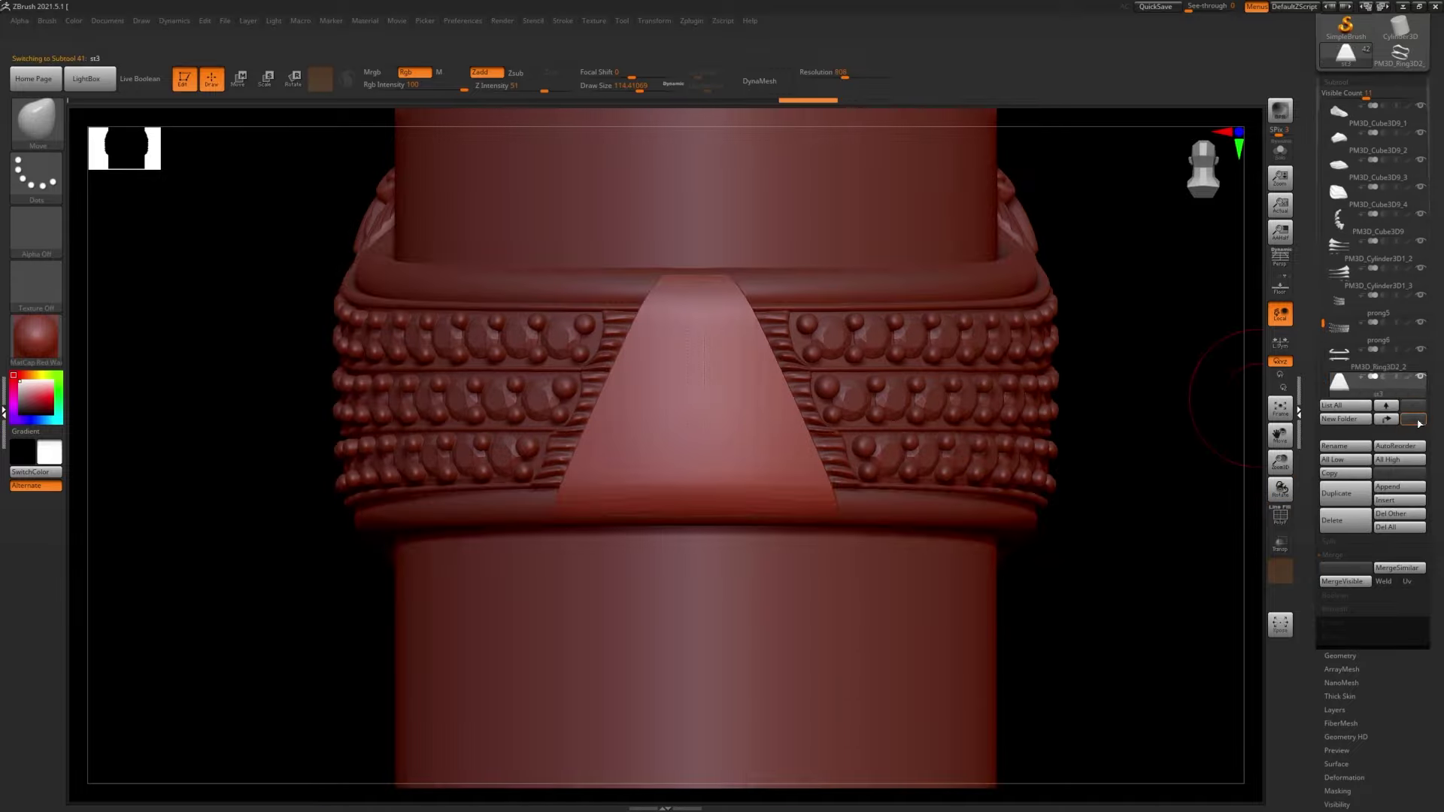
{"action": "key", "text": "ctrl+z"}
{"action": "key", "text": "ctrl+z"}
{"action": "key", "text": "ctrl+z"}
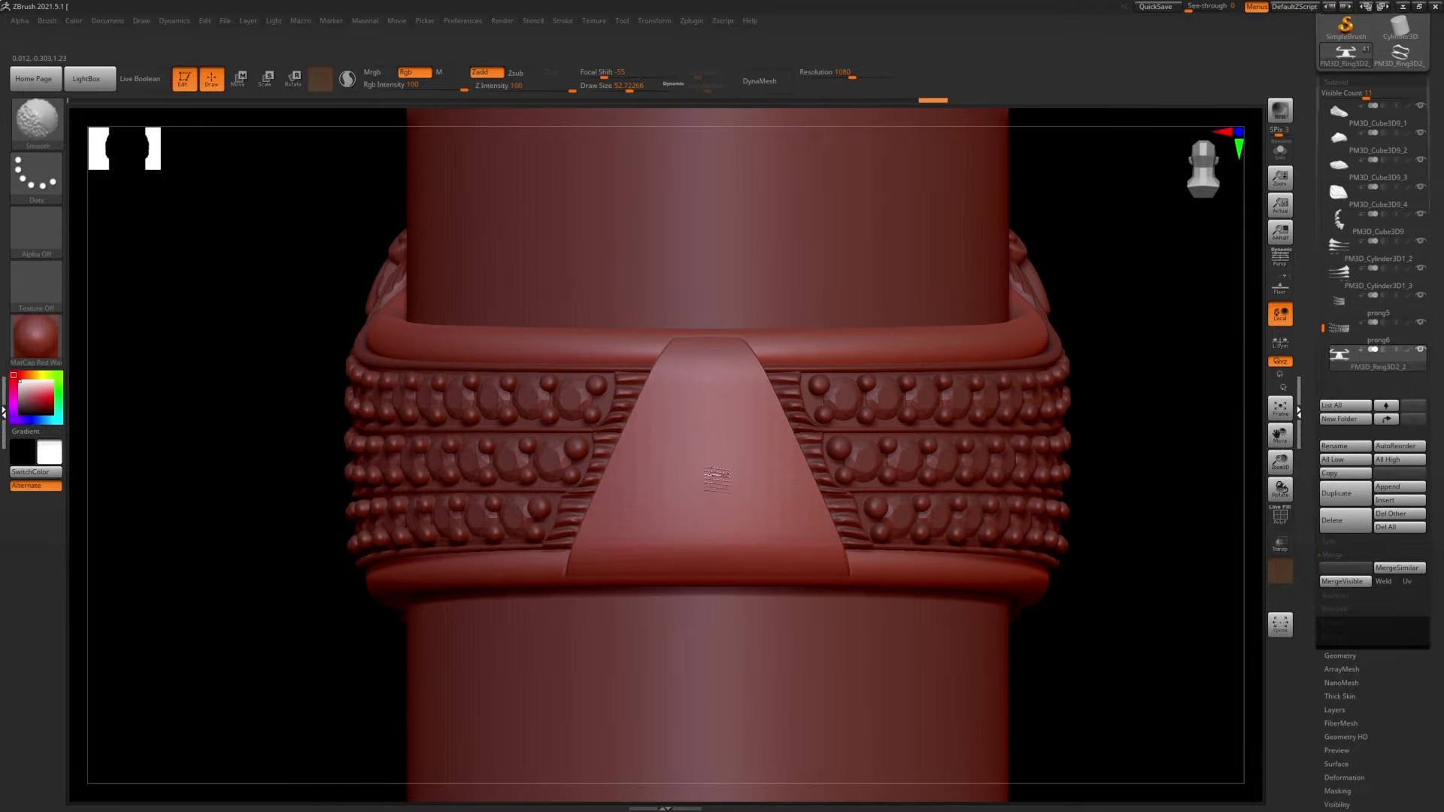
{"action": "key", "text": "ctrl+z"}
{"action": "key", "text": "ctrl+shift+z"}
{"action": "key", "text": "ctrl+shift+z"}
{"action": "key", "text": "ctrl+shift+z"}
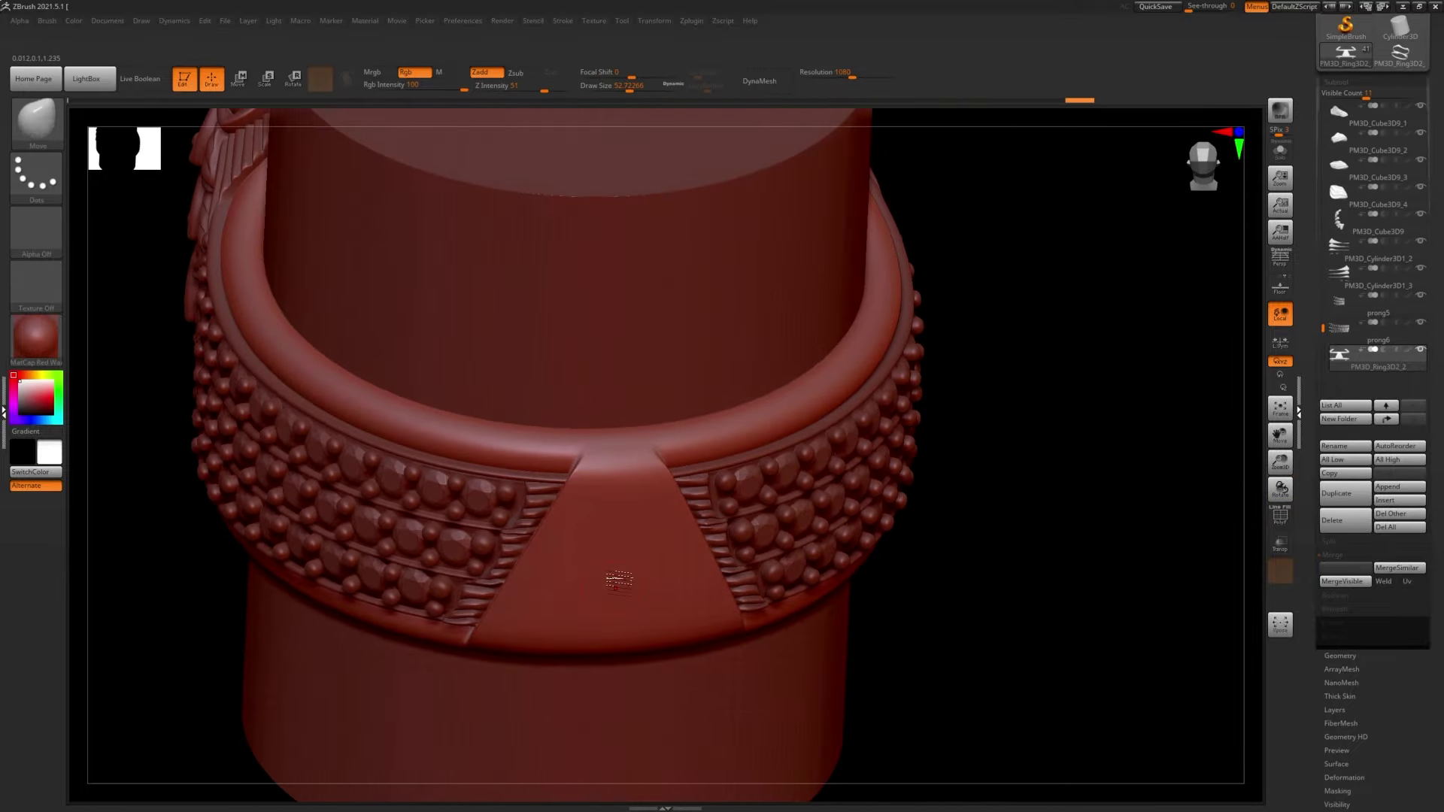
{"action": "key", "text": "ctrl+shift+z"}
{"action": "key", "text": "ctrl+shift+z"}
{"action": "key", "text": "ctrl+shift+z"}
{"action": "key", "text": "ctrl+shift+z"}
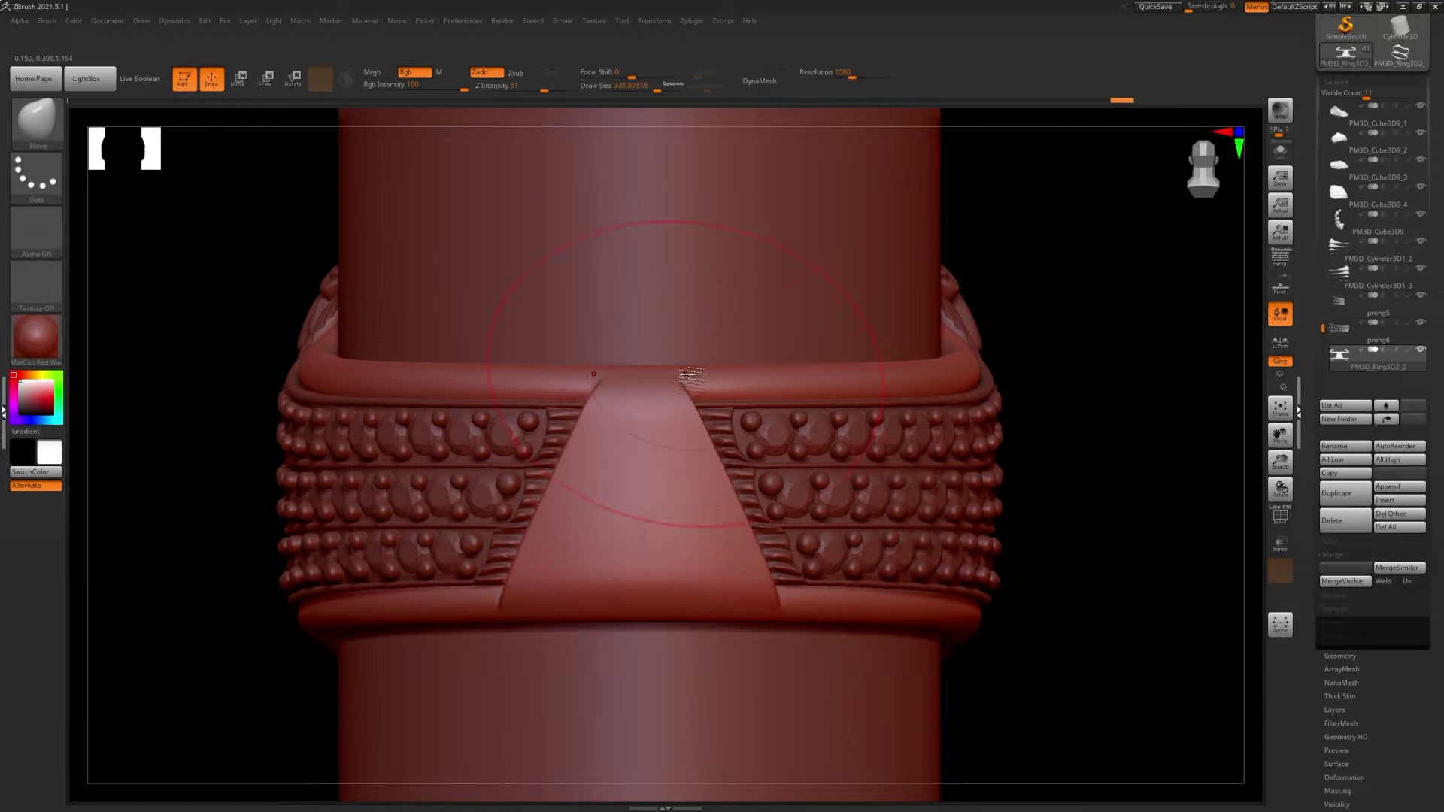
- Compare earlier and later shank plate states, ending by undoing the last ring change
{"action": "right_click_drag", "start_coordinate": [639, 398], "coordinate": [720, 327], "text": "alt"}
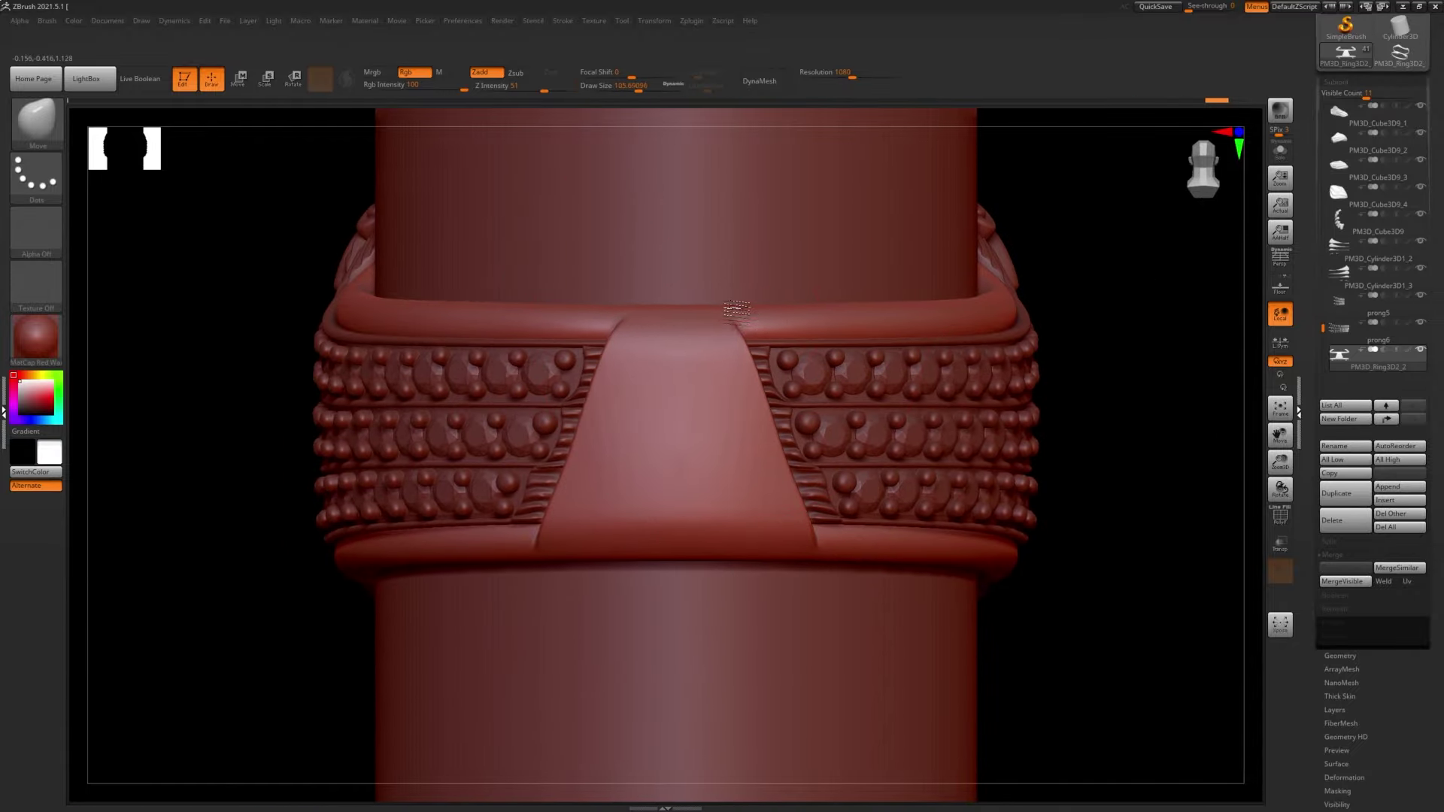
{"action": "key", "text": "ctrl+z"}
{"action": "key", "text": "ctrl+shift+z"}
{"action": "key", "text": "ctrl+z"}
{"action": "key", "text": "ctrl+z"}
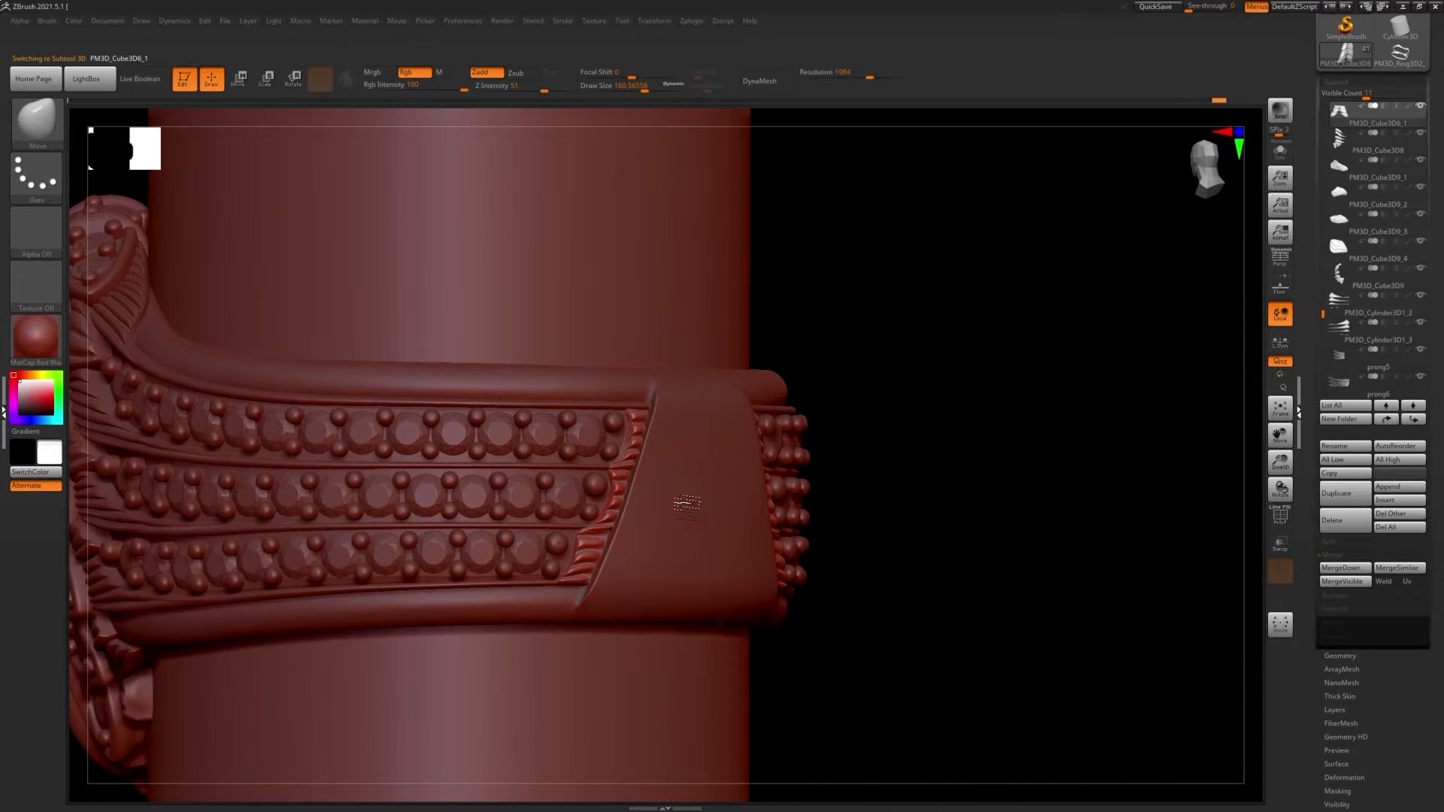
{"action": "key", "text": "ctrl+z"}
{"action": "key", "text": "ctrl+z"}
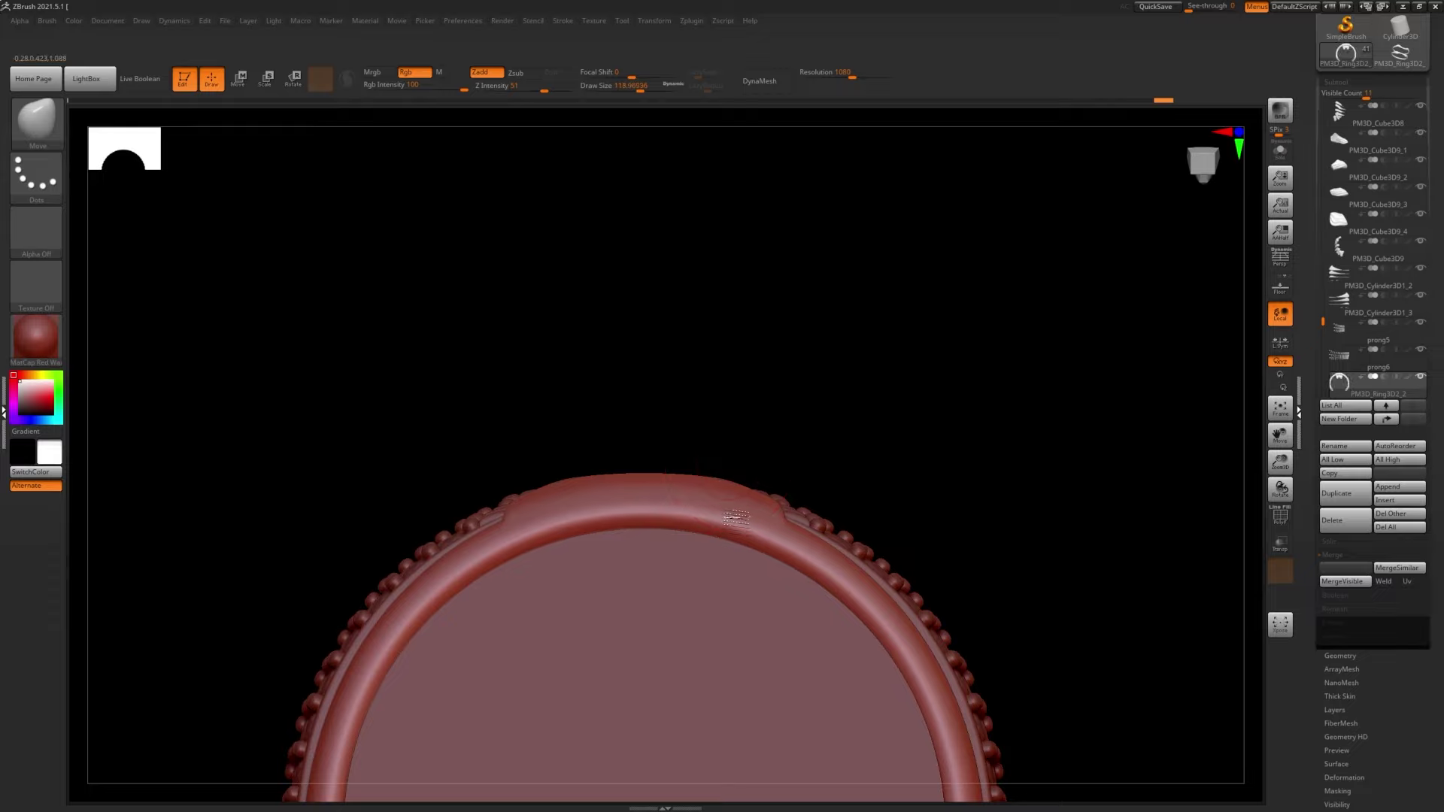
{"action": "key", "text": "ctrl+shift+z"}
{"action": "key", "text": "ctrl+shift+z"}
{"action": "key", "text": "ctrl+z"}
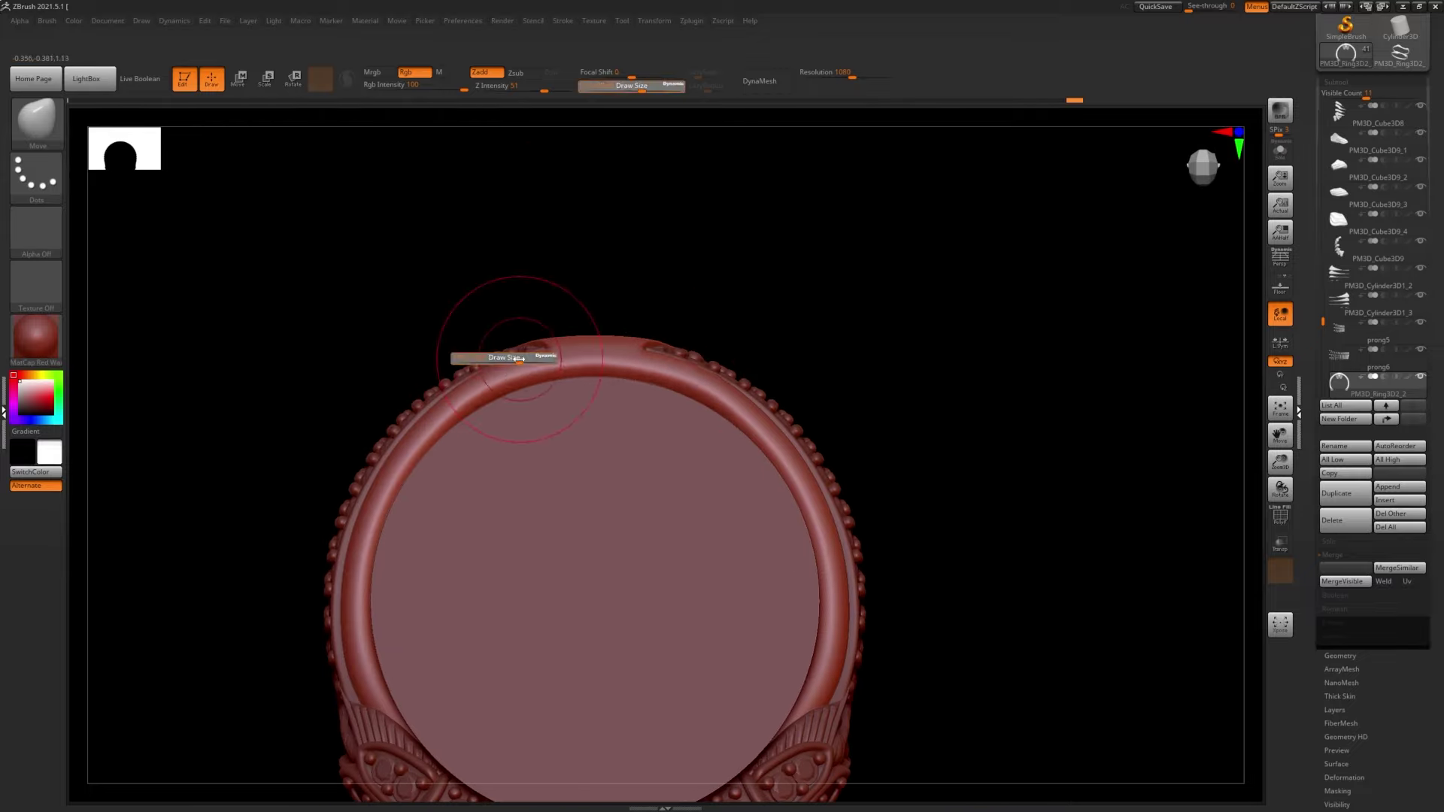
{"action": "key", "text": "ctrl+z"}
{"action": "key", "text": "ctrl+z"}
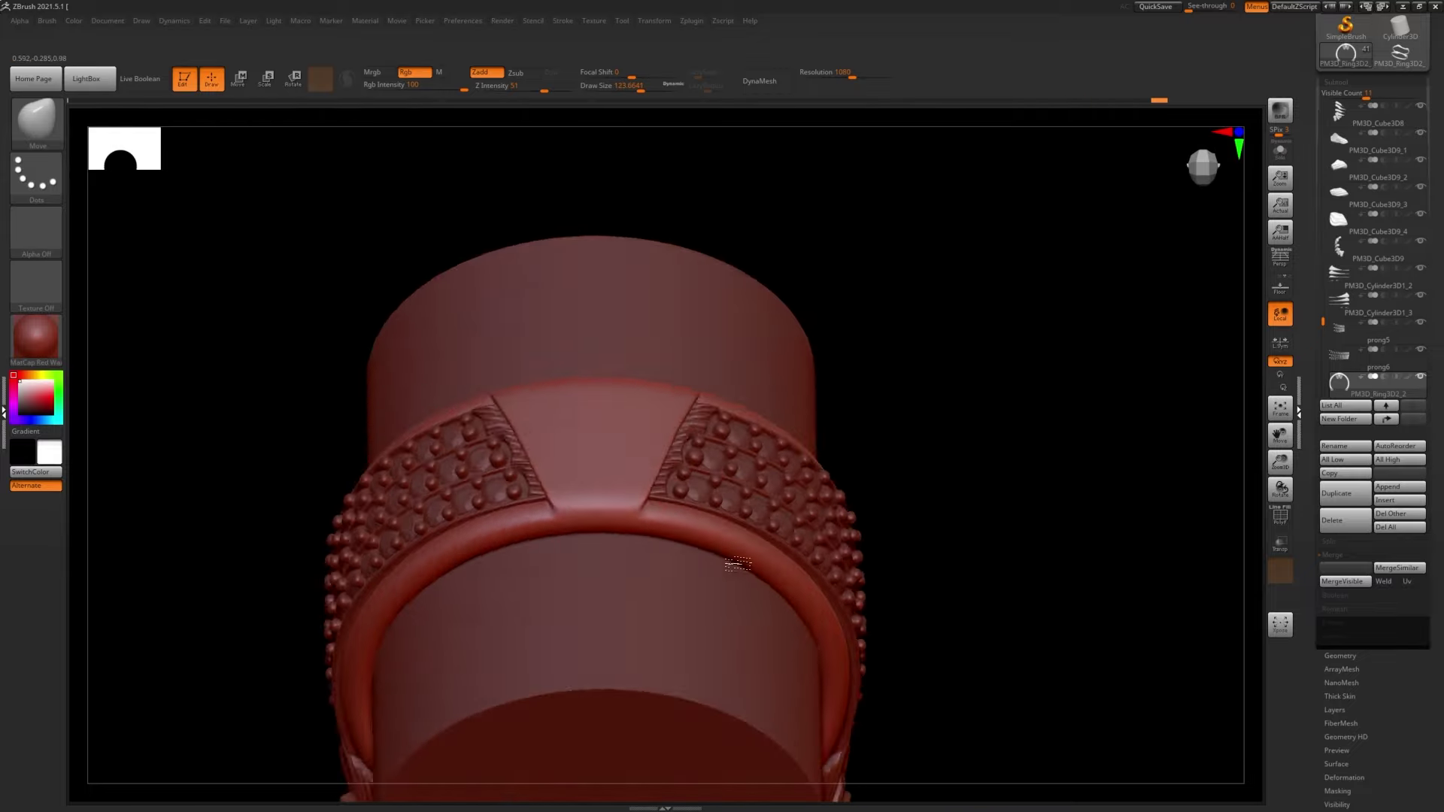
- Solo the crescent st1 piece to check it, then show the full ring again
{"action": "mouse_move", "coordinate": [517, 546]}
{"action": "right_mouse_down"}
{"action": "mouse_move", "coordinate": [579, 606]}
{"action": "mouse_move", "coordinate": [301, 526]}
{"action": "right_mouse_up"}
{"action": "left_click", "coordinate": [560, 500], "text": "alt"}
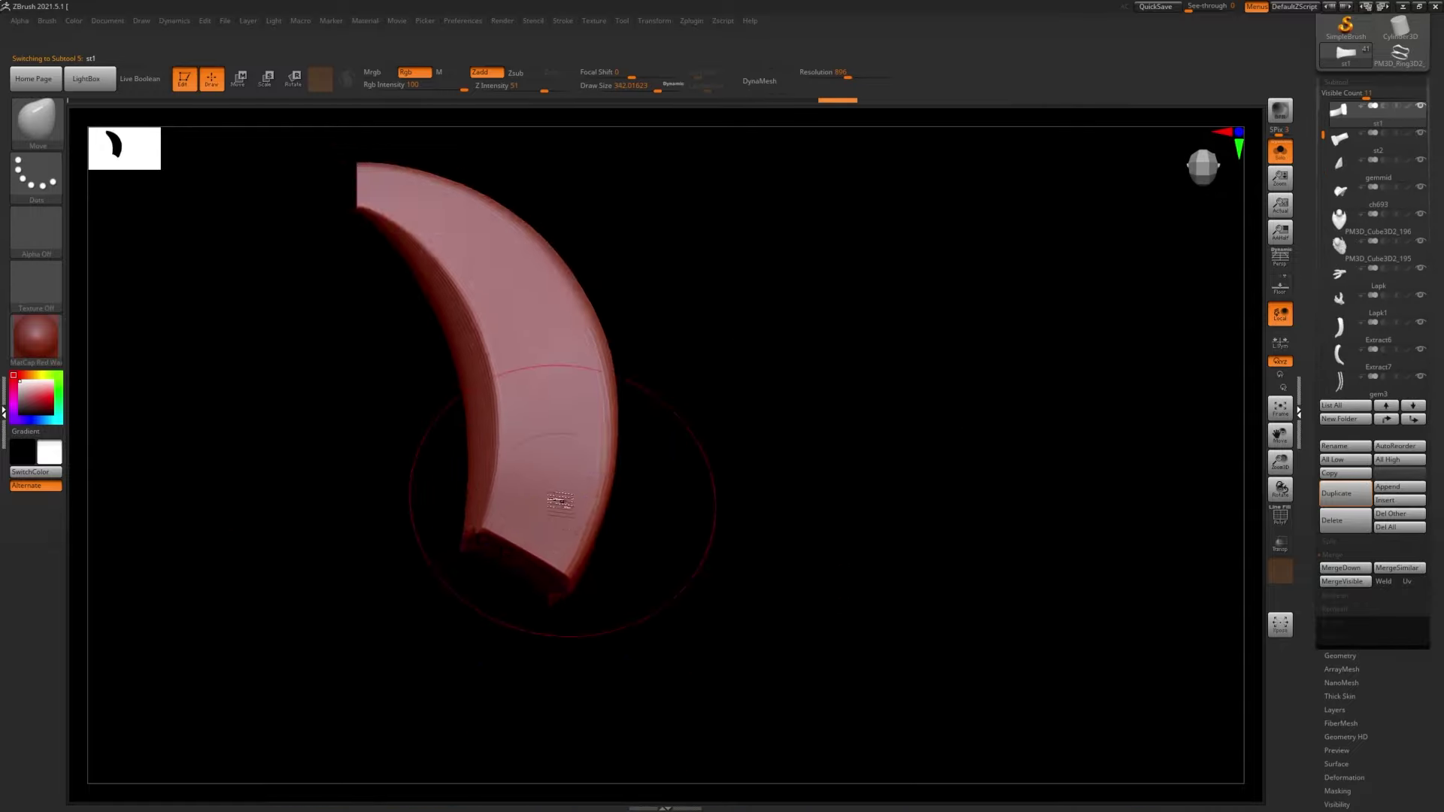
{"action": "left_click", "coordinate": [1280, 150]}
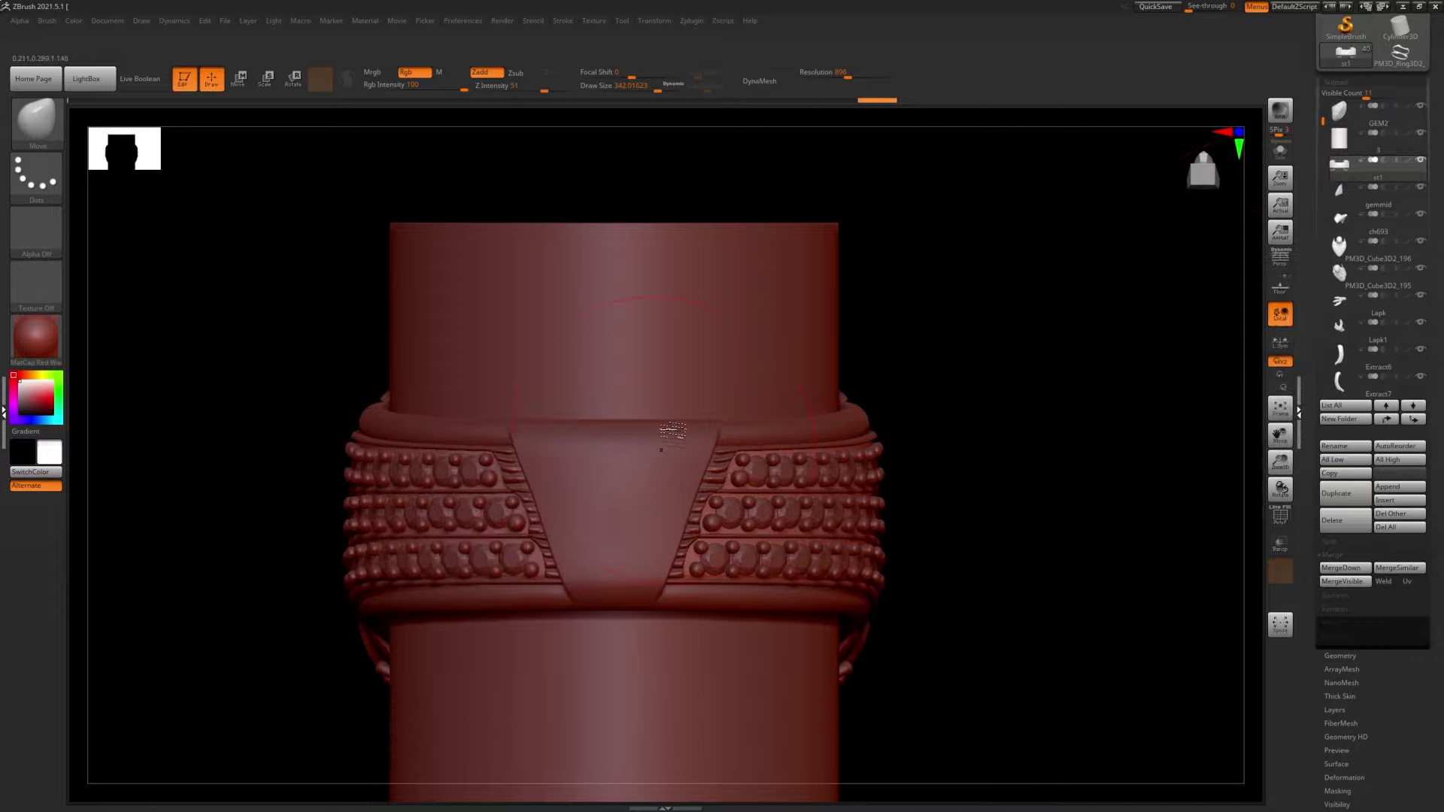
- Save the eagle ring ZTool and select the GEM1, ch693 and PM3D_Cube3D2_196 pieces
{"action": "key", "text": "ctrl+s"}
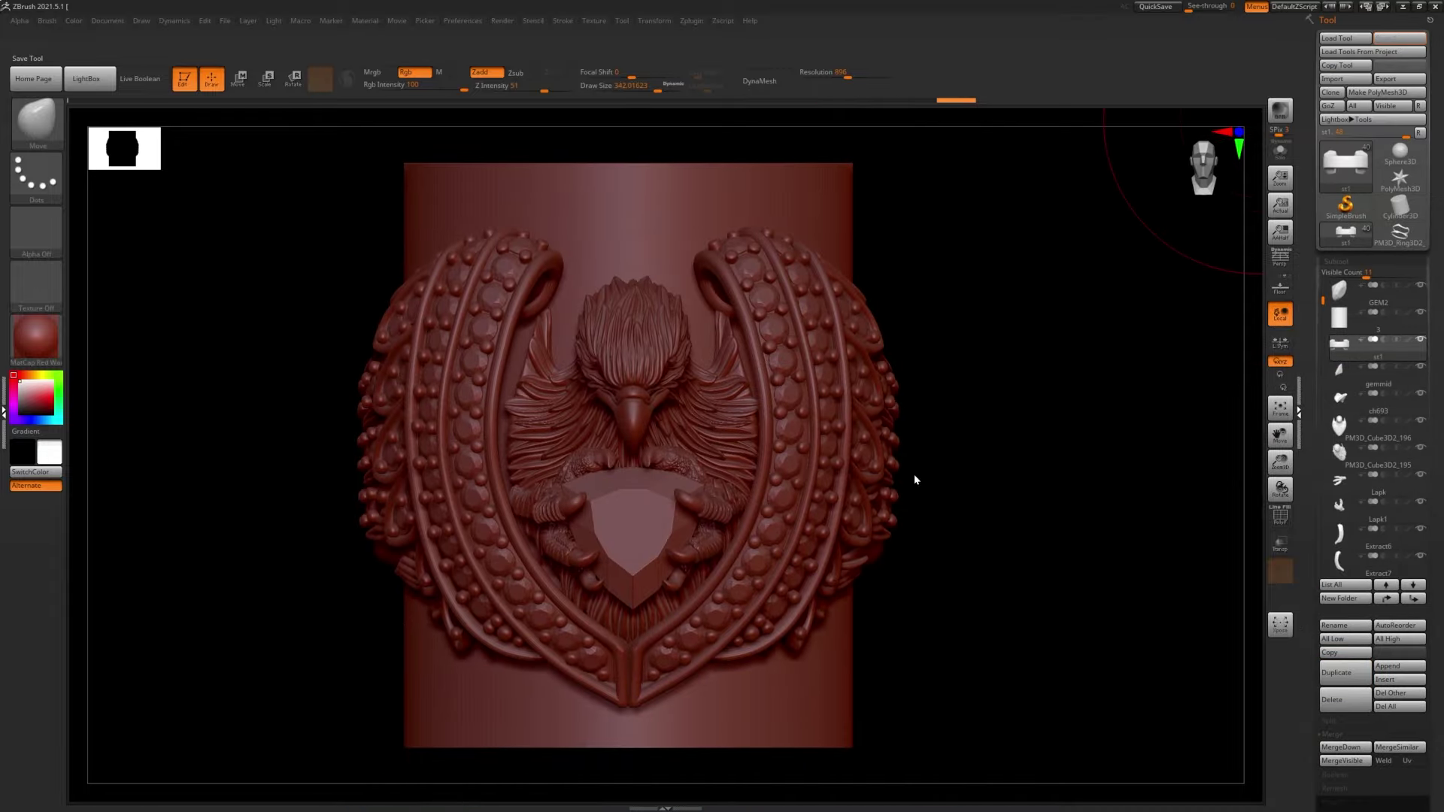
{"action": "left_click_drag", "start_coordinate": [914, 479], "coordinate": [1253, 441]}
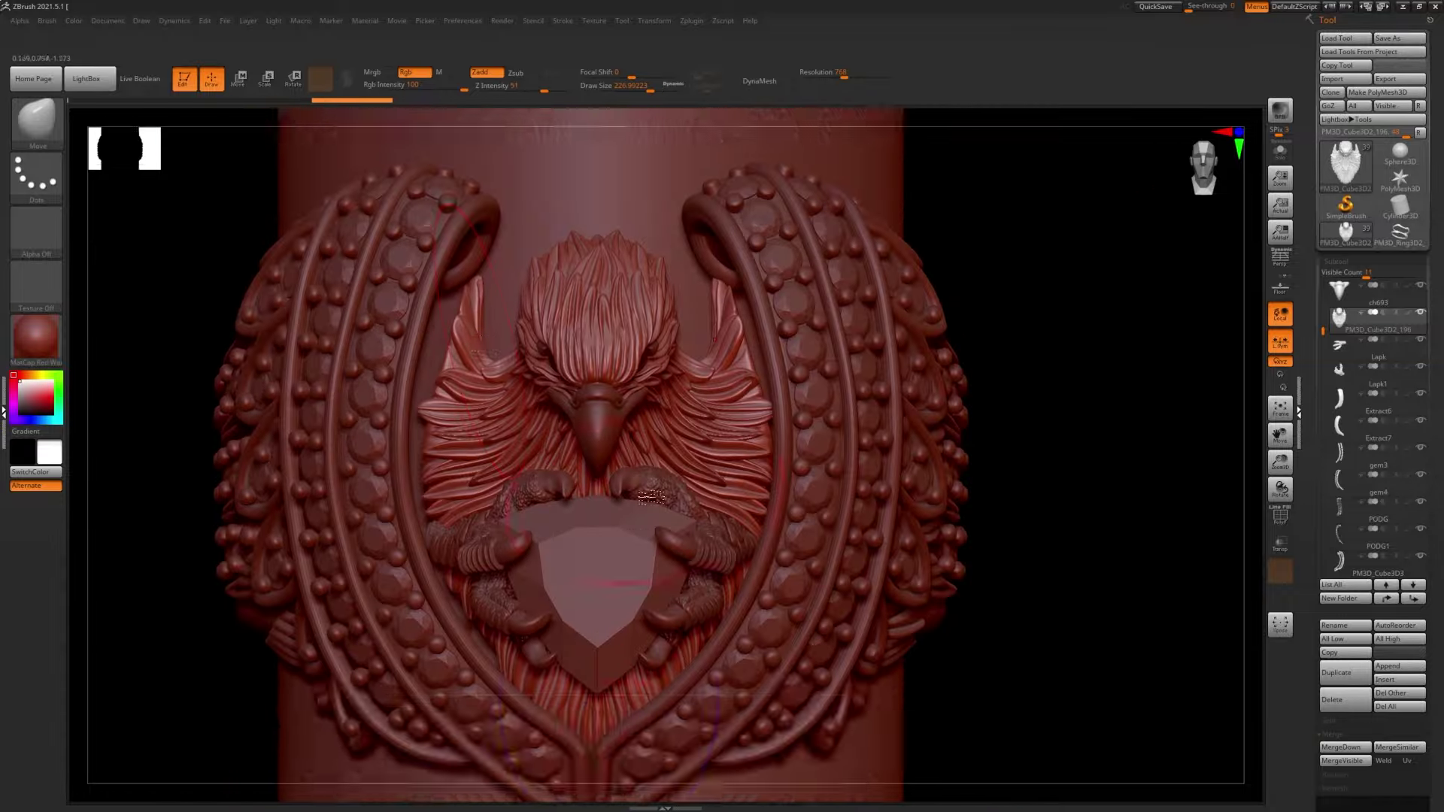
{"action": "left_click", "coordinate": [651, 496], "text": "alt"}
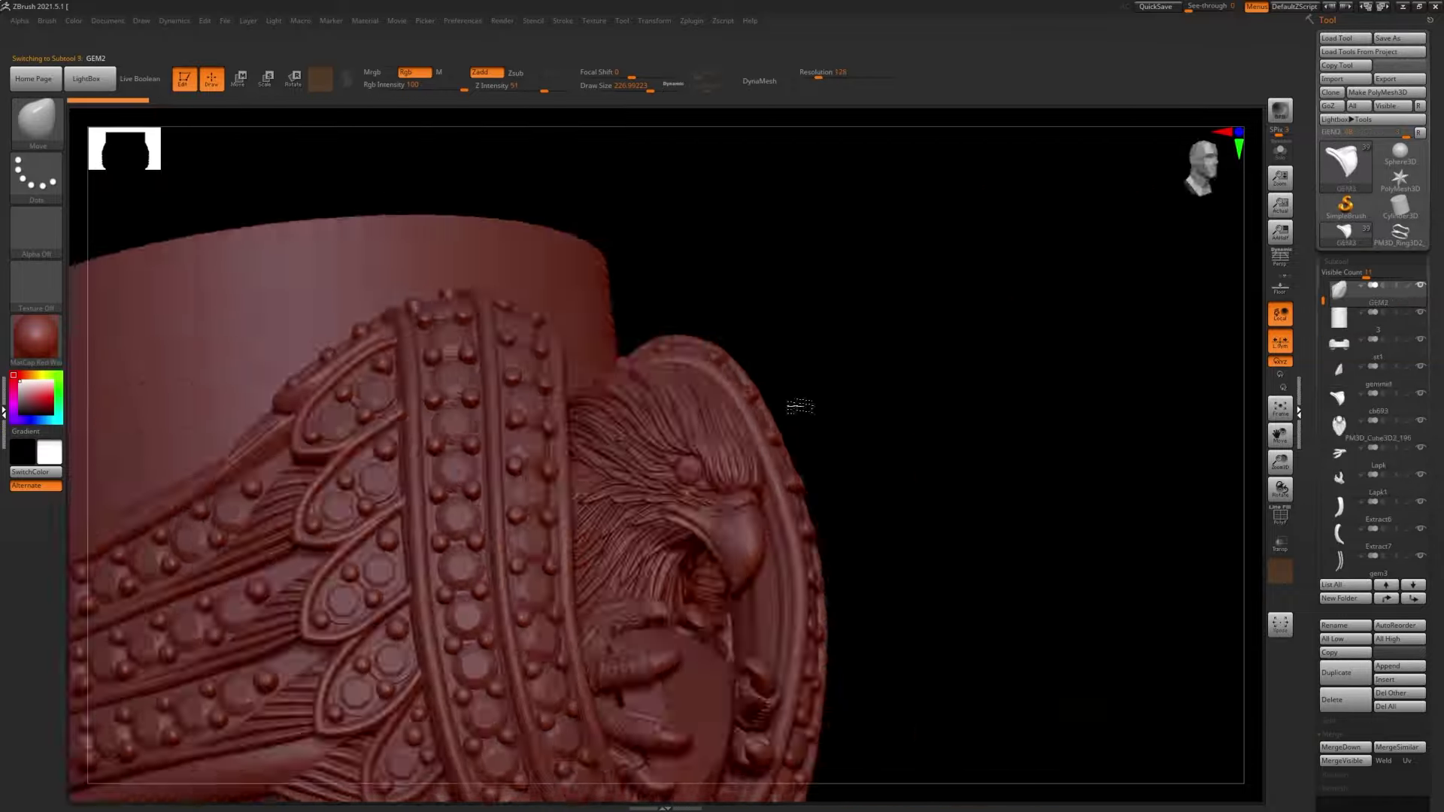
{"action": "left_click", "coordinate": [666, 369], "text": "alt"}
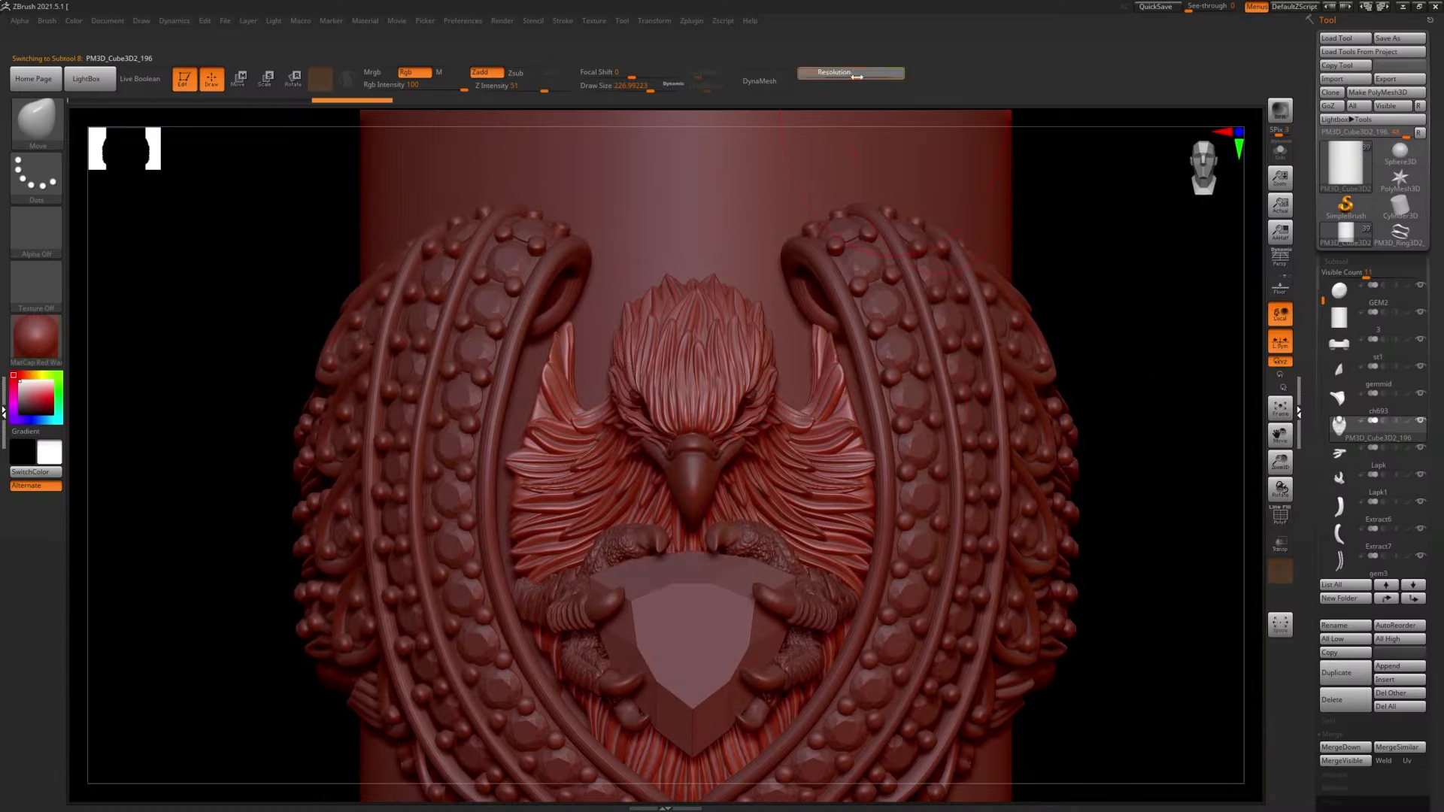
- Check the eagle head in Move mode, then move GEM1 down the list and split it off
{"action": "key", "text": "w"}
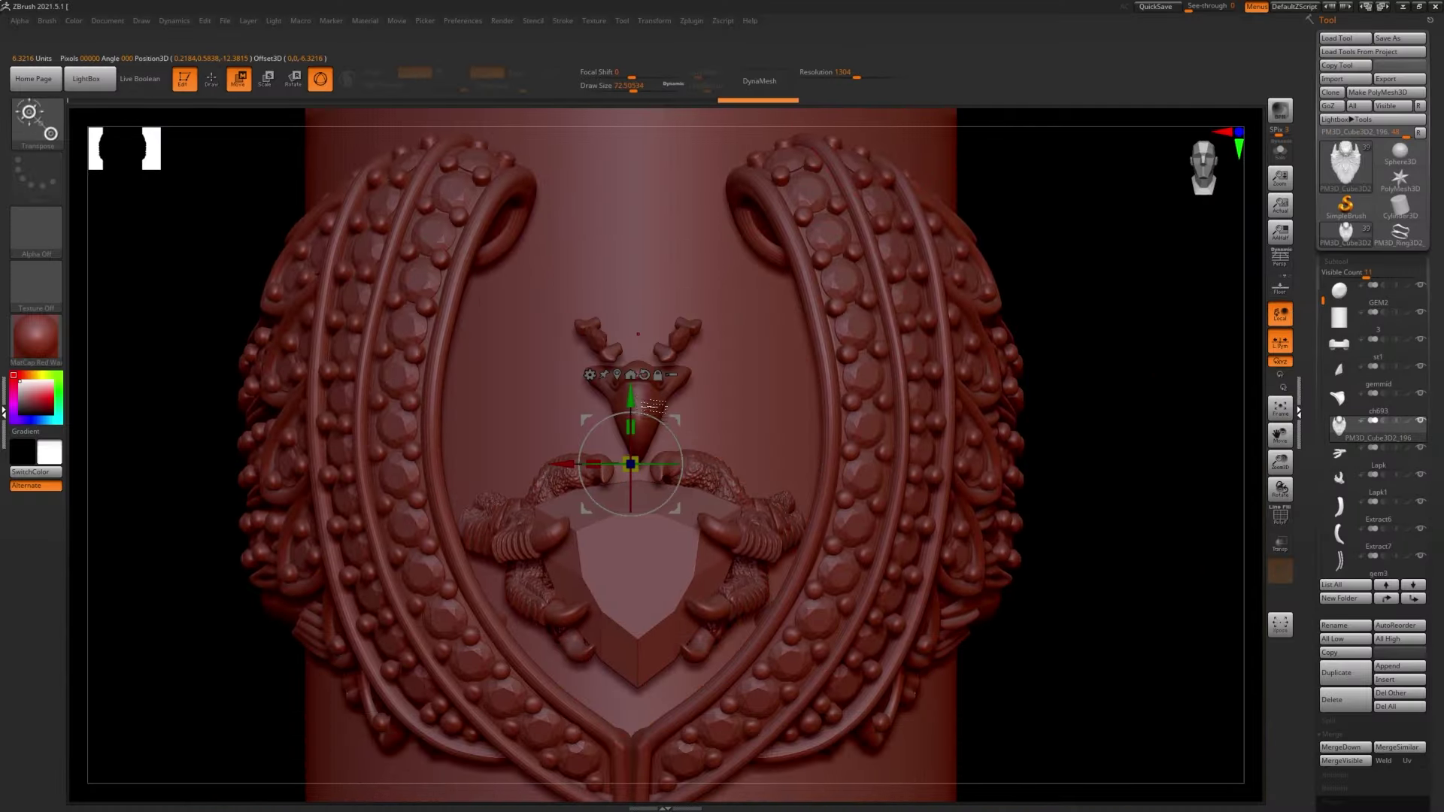
{"action": "left_click_drag", "start_coordinate": [188, 451], "coordinate": [248, 452]}
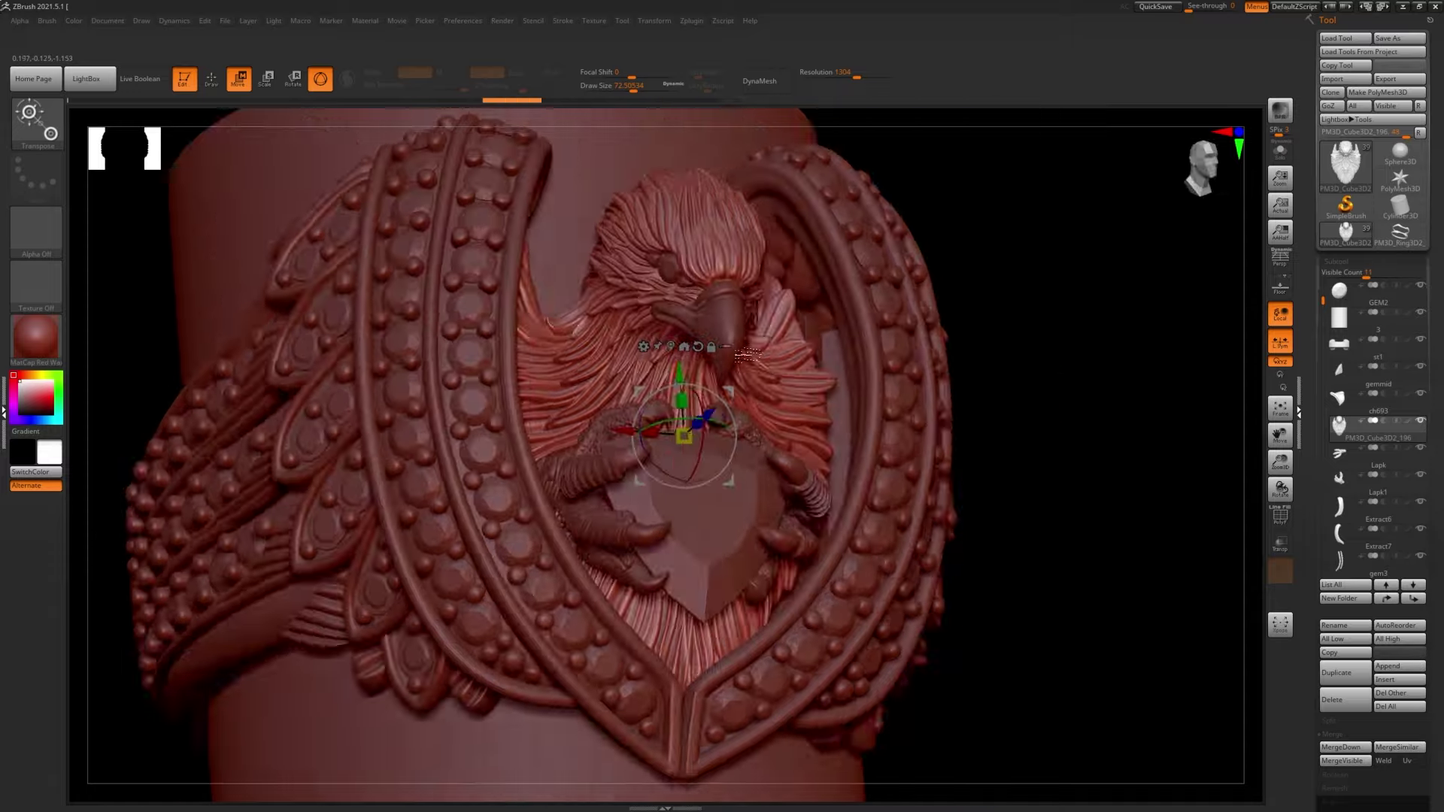
{"action": "left_click_drag", "start_coordinate": [748, 355], "coordinate": [818, 119]}
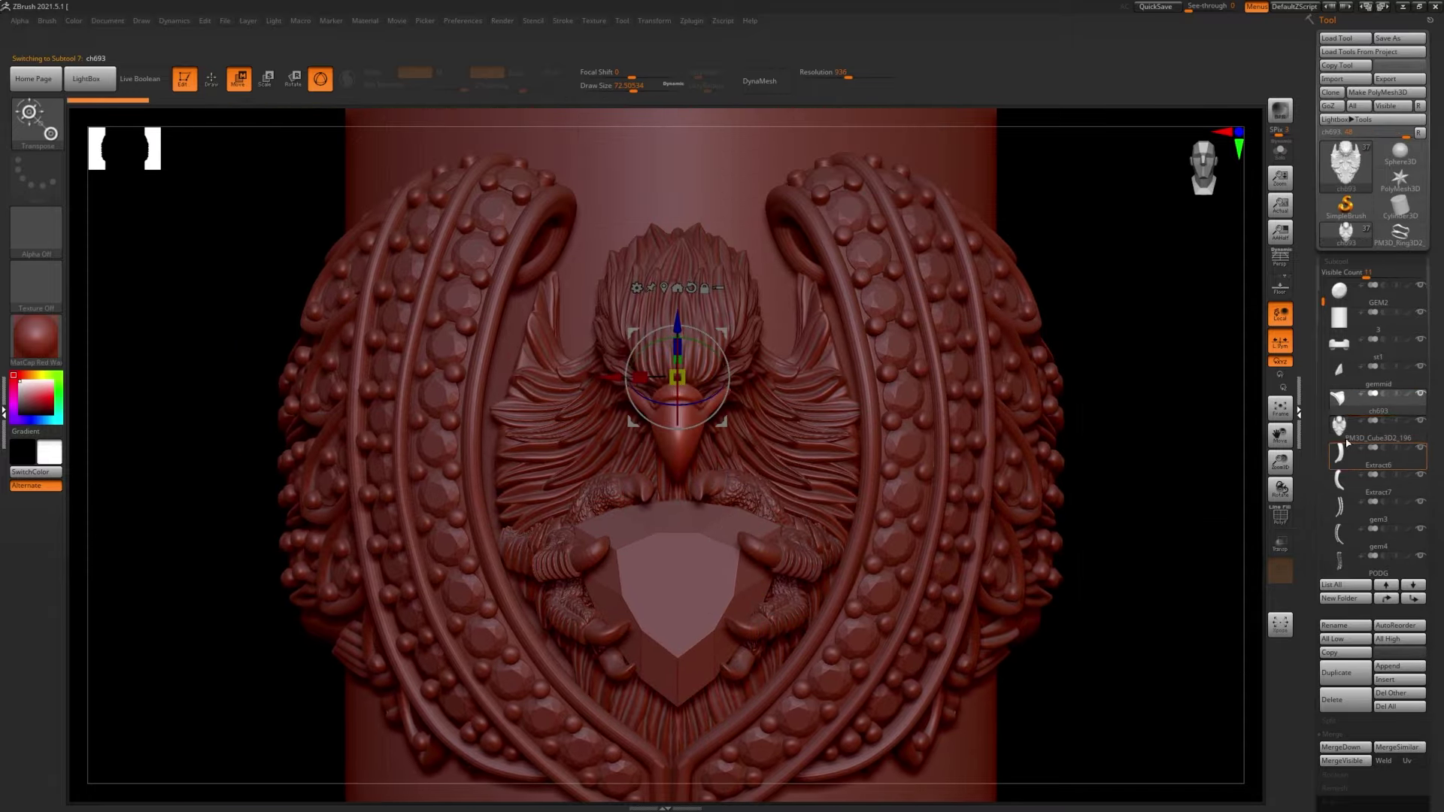
{"action": "left_click_drag", "start_coordinate": [188, 451], "coordinate": [248, 451]}
{"action": "left_click", "coordinate": [1376, 425]}
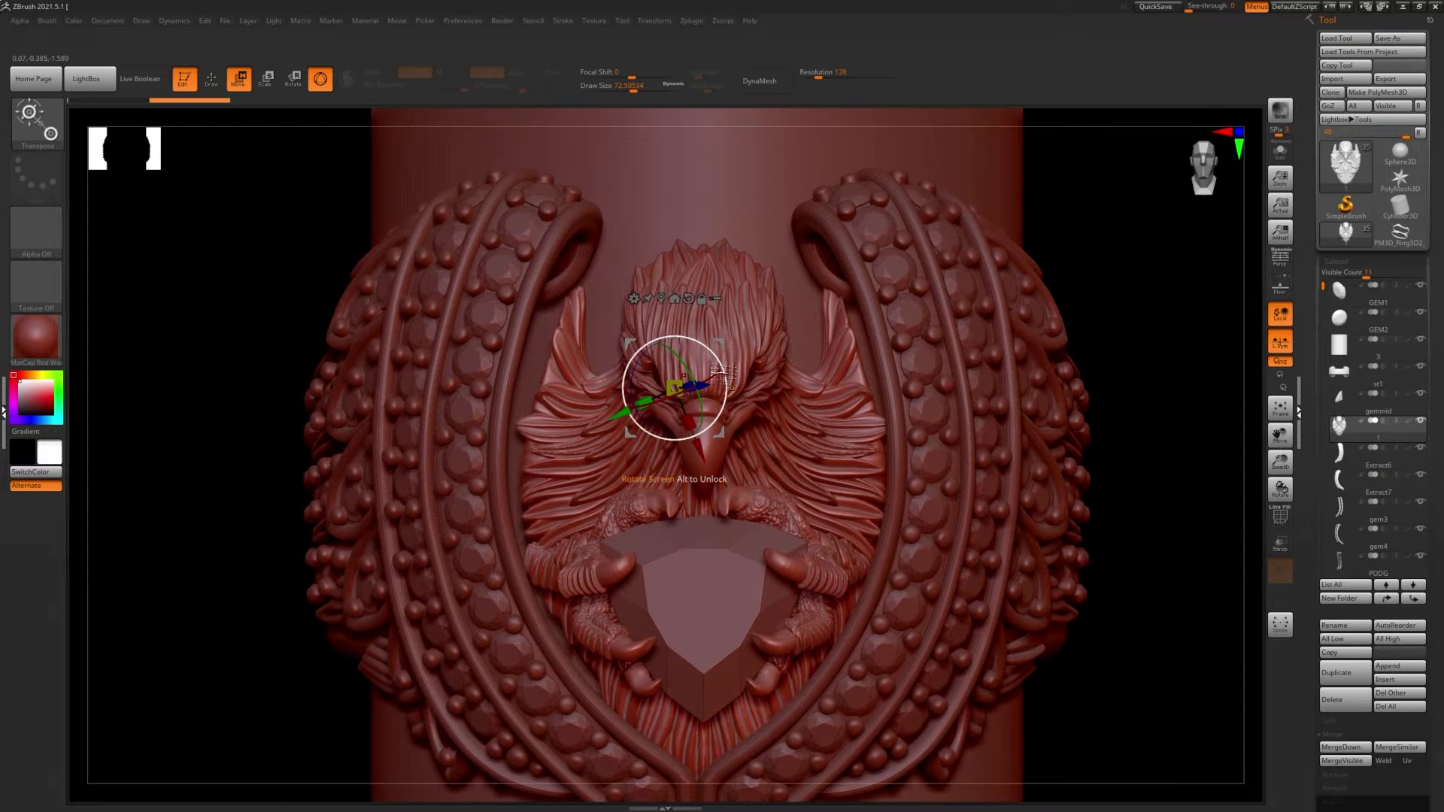
{"action": "left_click", "coordinate": [1414, 599]}
{"action": "left_click", "coordinate": [1414, 599]}
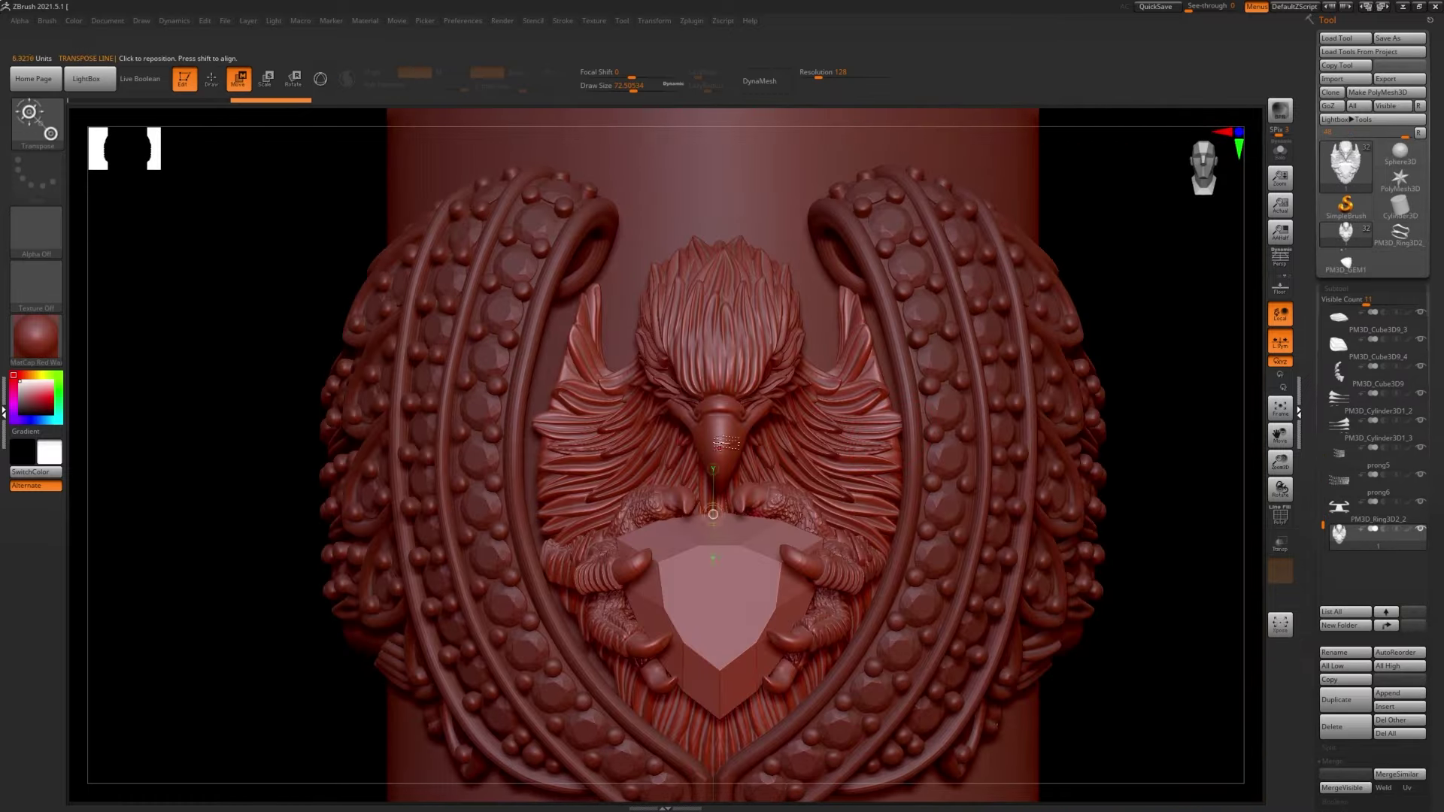
{"action": "mouse_move", "coordinate": [780, 471]}
{"action": "left_mouse_down"}
{"action": "mouse_move", "coordinate": [742, 466]}
{"action": "mouse_move", "coordinate": [778, 437]}
{"action": "left_mouse_up"}
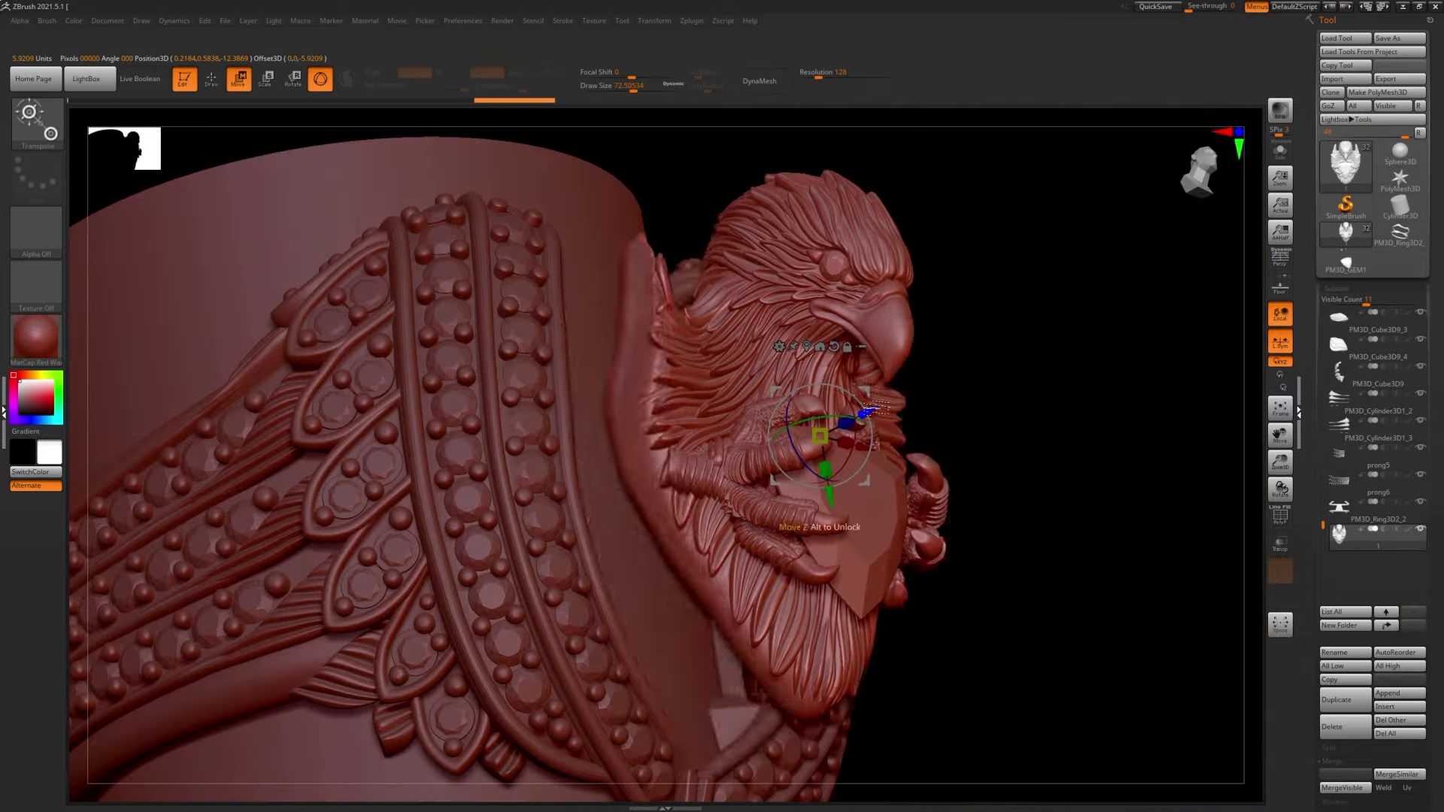
- Select and inspect pieces 8, 10 and 11 on the eagle's front
{"action": "mouse_move", "coordinate": [608, 401]}
{"action": "left_mouse_down"}
{"action": "mouse_move", "coordinate": [759, 448]}
{"action": "mouse_move", "coordinate": [699, 619]}
{"action": "mouse_move", "coordinate": [602, 376]}
{"action": "left_mouse_up"}
{"action": "left_click", "coordinate": [594, 339], "text": "alt"}
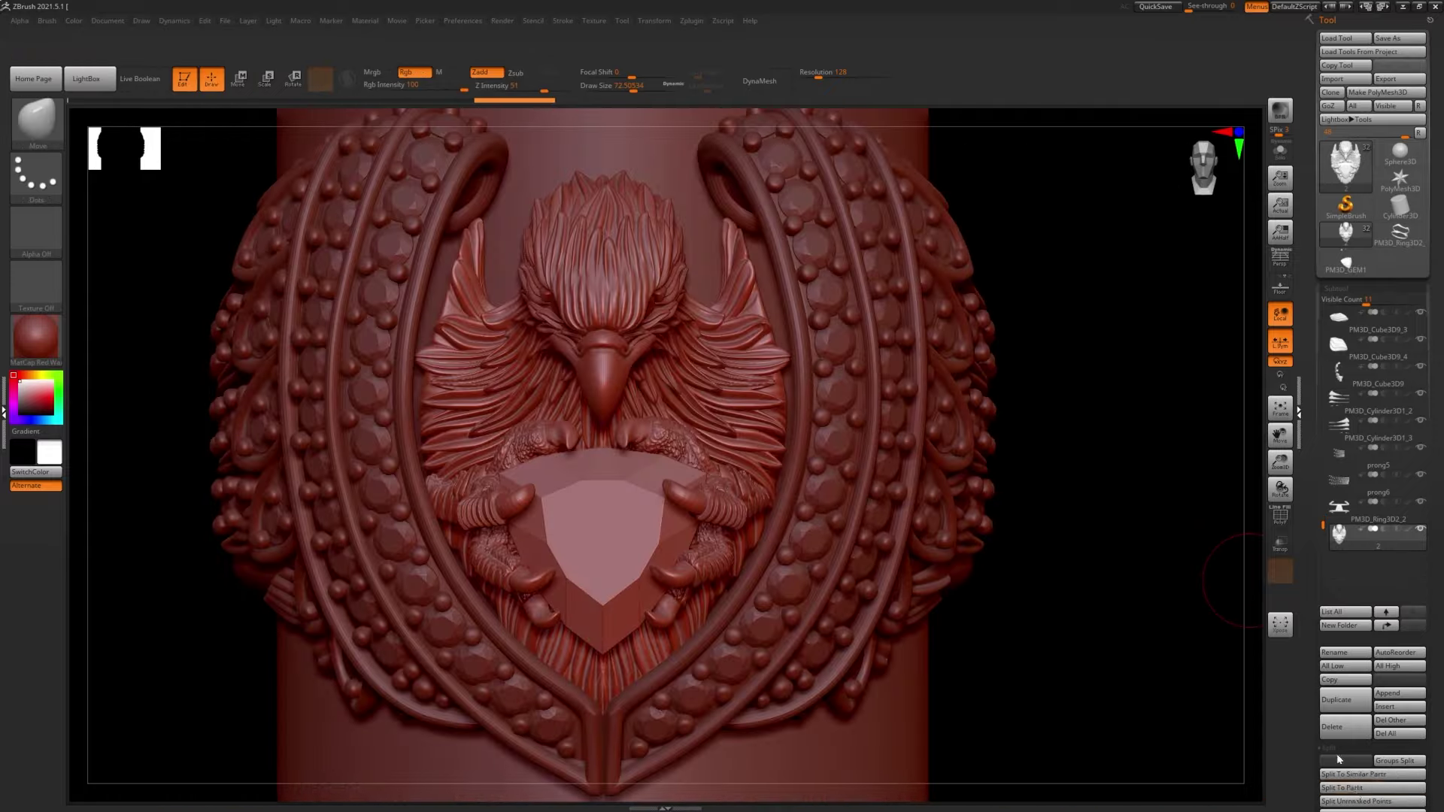
{"action": "mouse_move", "coordinate": [1128, 451]}
{"action": "left_mouse_down"}
{"action": "mouse_move", "coordinate": [815, 419]}
{"action": "mouse_move", "coordinate": [731, 509]}
{"action": "mouse_move", "coordinate": [750, 367]}
{"action": "left_mouse_up"}
{"action": "left_click", "coordinate": [732, 509], "text": "alt"}
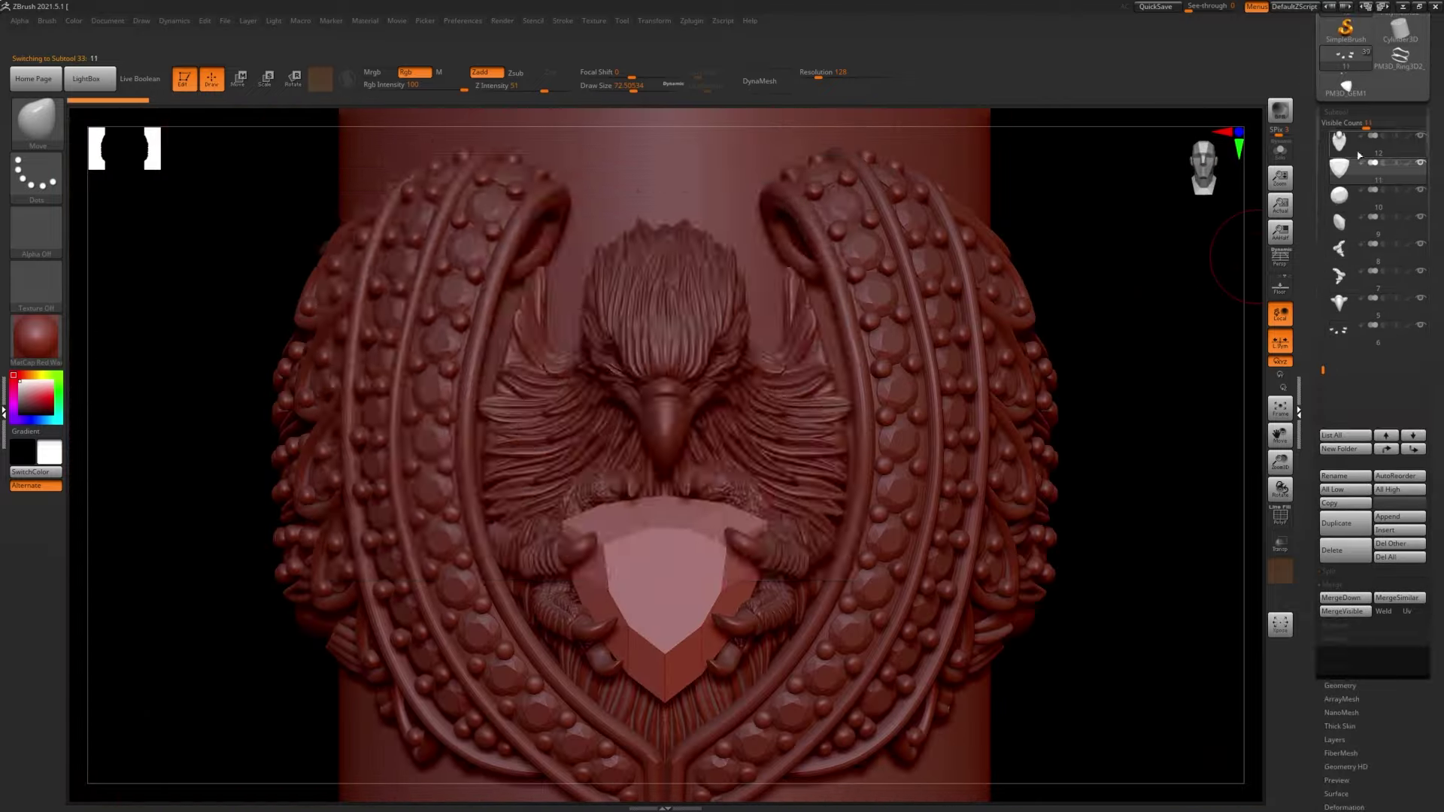
{"action": "left_click", "coordinate": [751, 367], "text": "alt"}
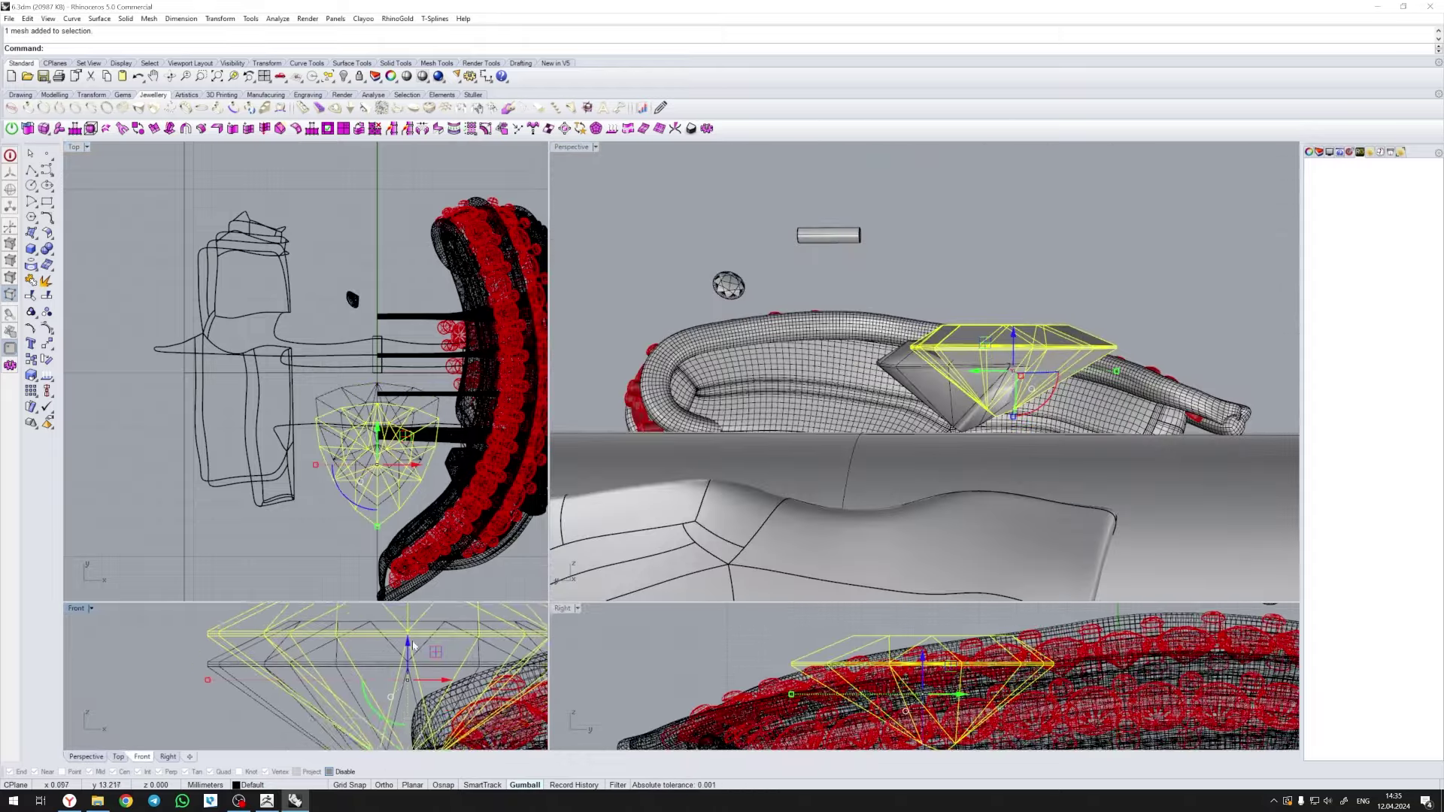
- Create a Cutter Studio cutter under the centre gem with second profile value 5
{"action": "left_click_drag", "start_coordinate": [280, 434], "coordinate": [283, 436]}
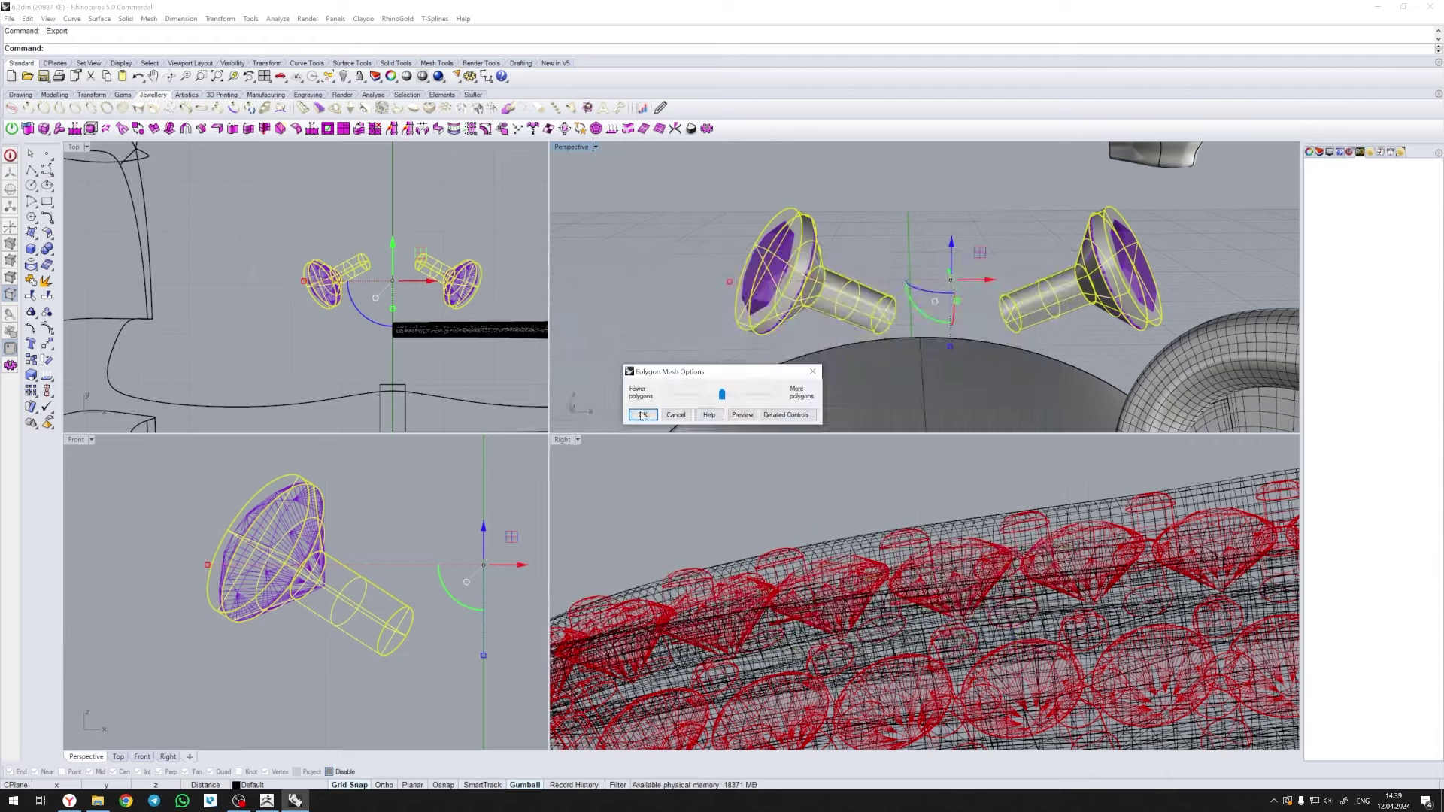
{"action": "left_click", "coordinate": [336, 109]}
{"action": "left_click", "coordinate": [1419, 303]}
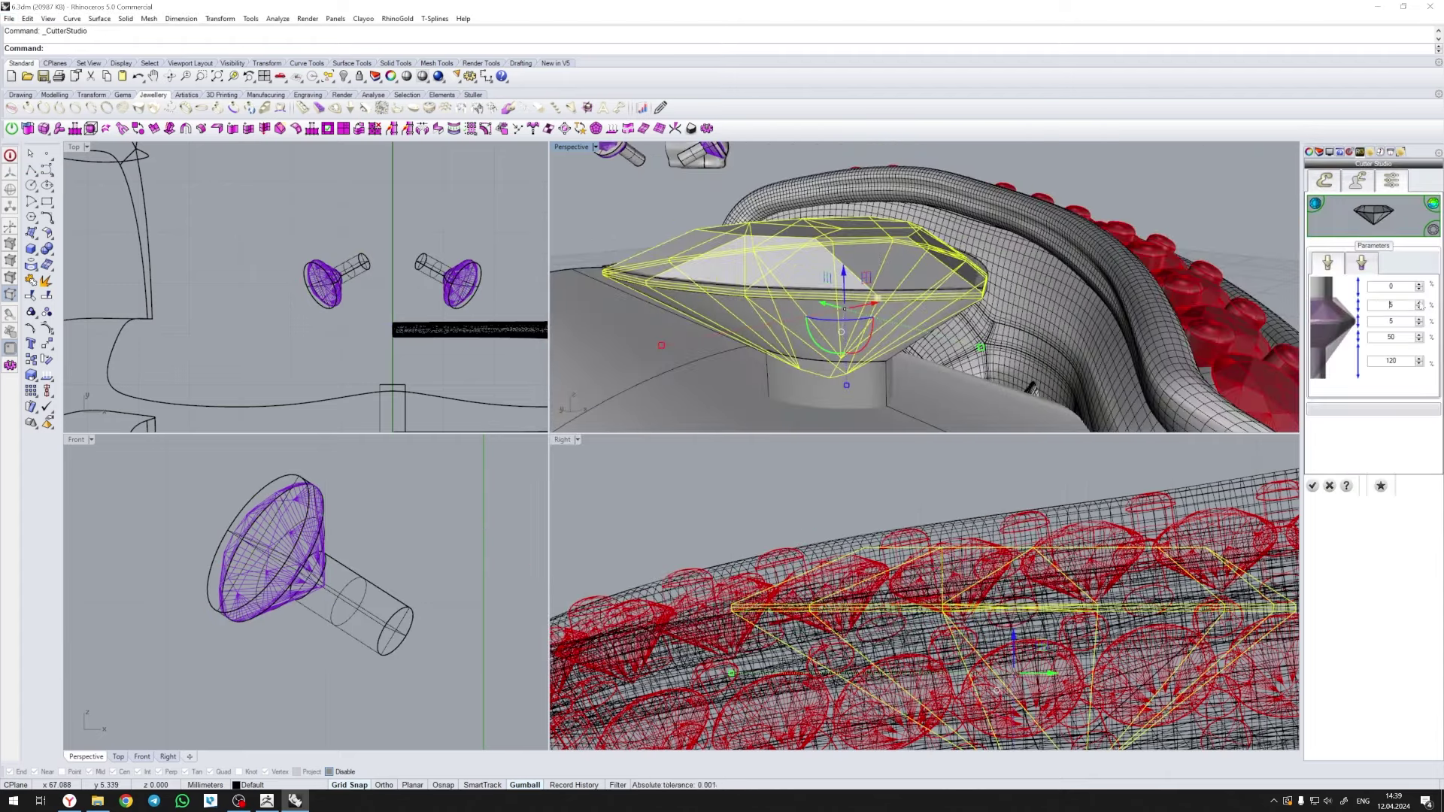
{"action": "left_click", "coordinate": [1313, 486]}
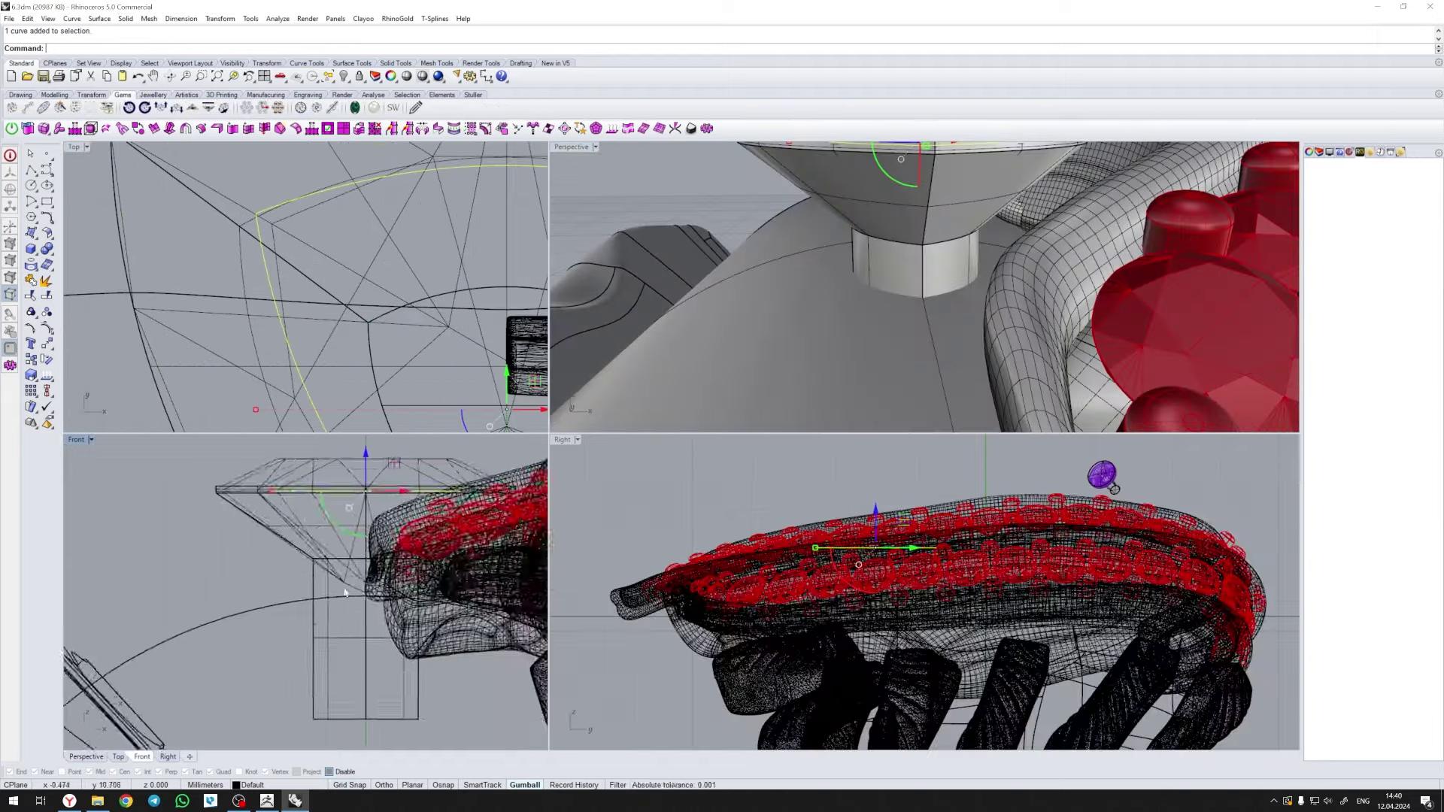
{"action": "right_click_drag", "start_coordinate": [827, 300], "coordinate": [962, 303]}
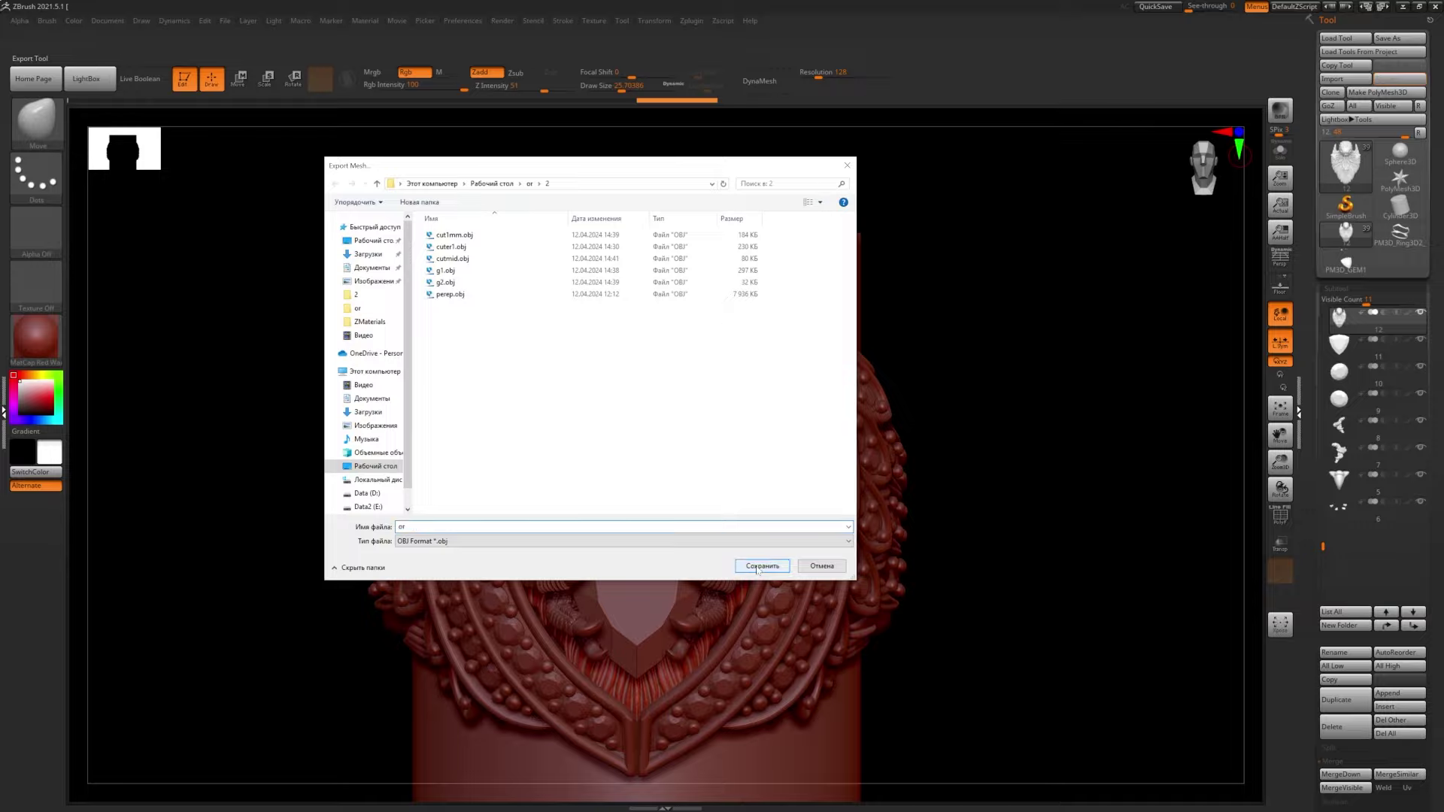
- Save the eagle ring export as an OBJ file in the cutters' folder
{"action": "left_click", "coordinate": [758, 568]}
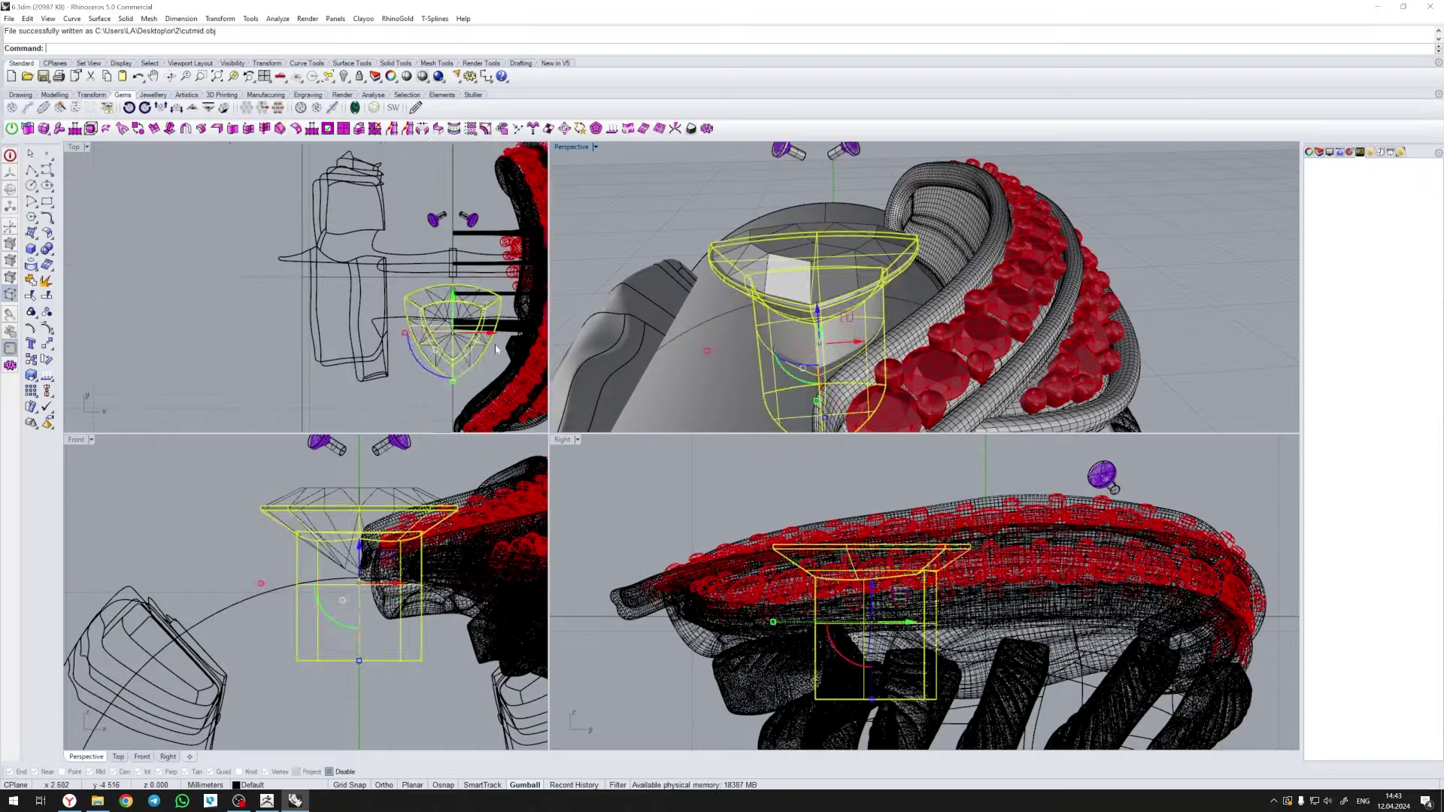
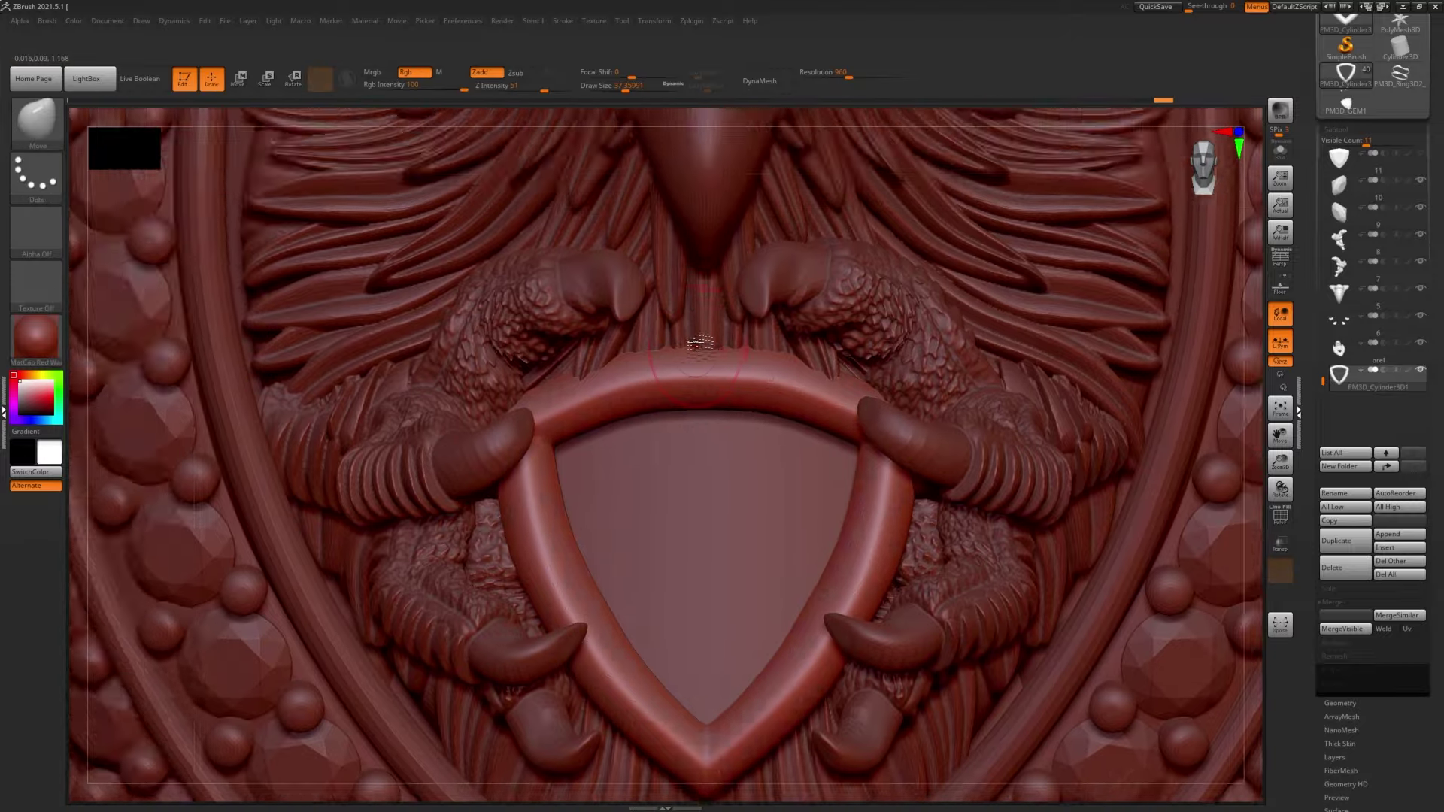
- Select the orel eagle piece, Boolean-subtract cutmid.obj from it in Magics, and start Save Part As
{"action": "left_click", "coordinate": [700, 342], "text": "alt"}
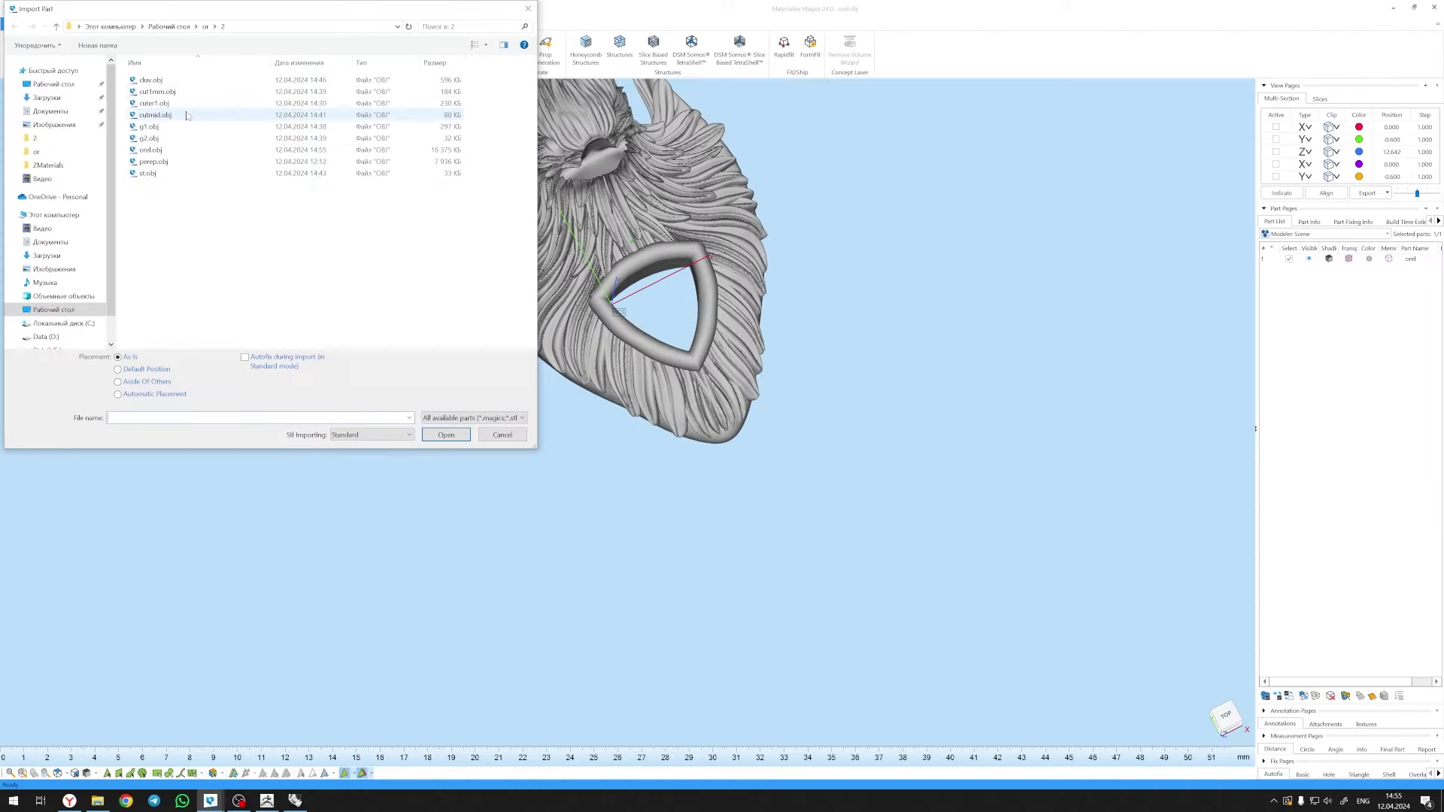
{"action": "double_click", "coordinate": [188, 115]}
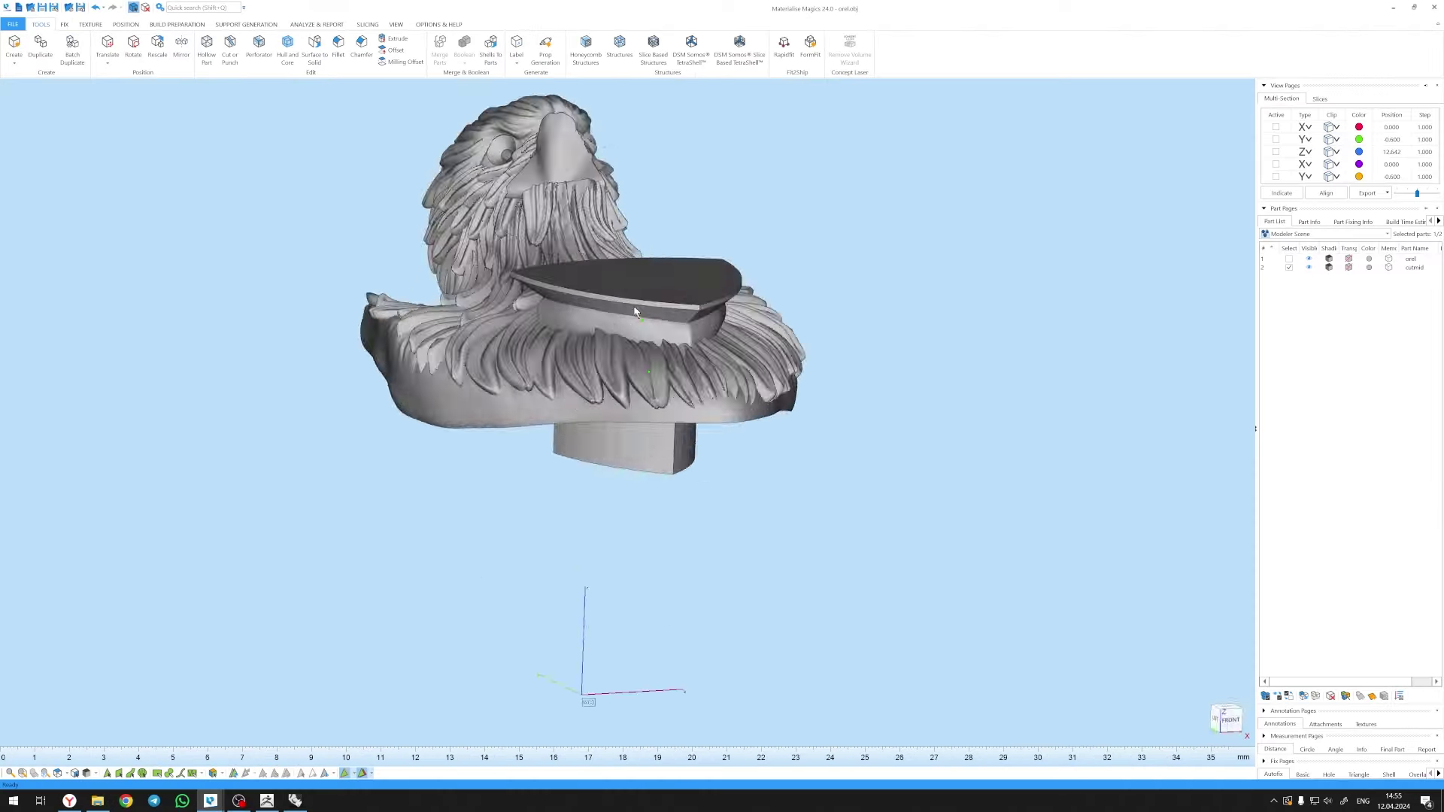
{"action": "left_click", "coordinate": [464, 66]}
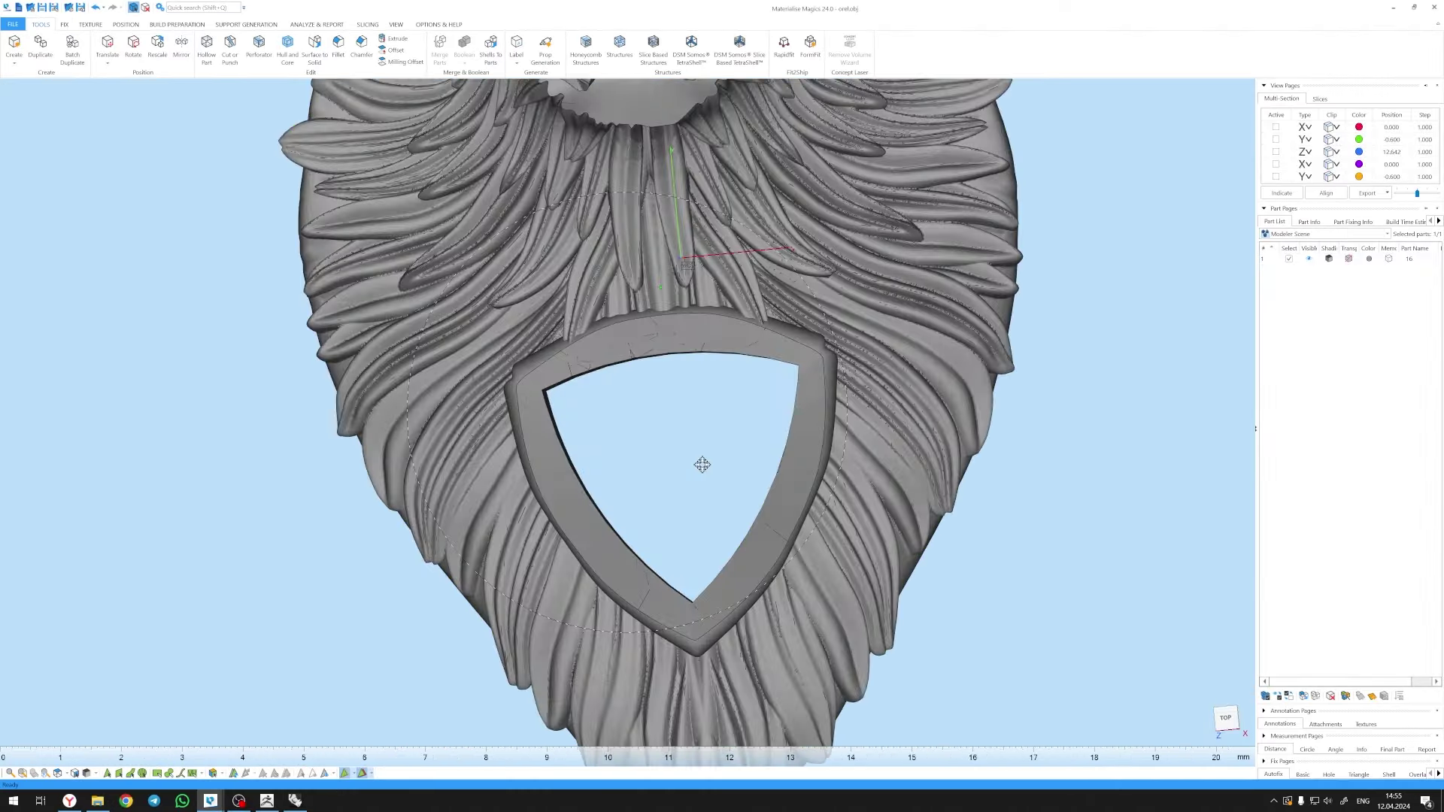
{"action": "left_click", "coordinate": [79, 8]}
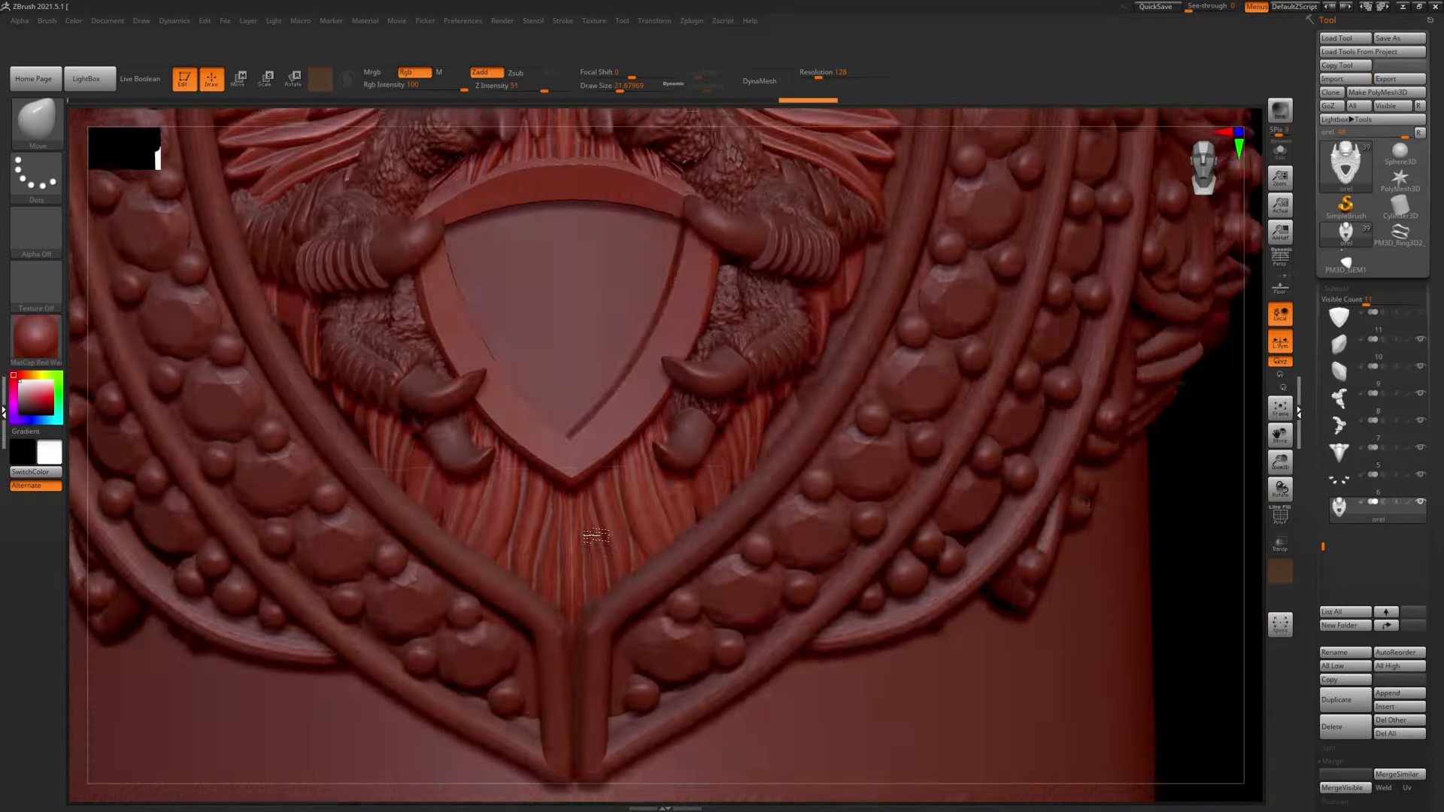
- Turn the view to face the cut eagle part front-on
{"action": "mouse_move", "coordinate": [777, 567]}
{"action": "left_mouse_down"}
{"action": "mouse_move", "coordinate": [591, 491]}
{"action": "mouse_move", "coordinate": [501, 496]}
{"action": "mouse_move", "coordinate": [741, 427]}
{"action": "left_mouse_up"}
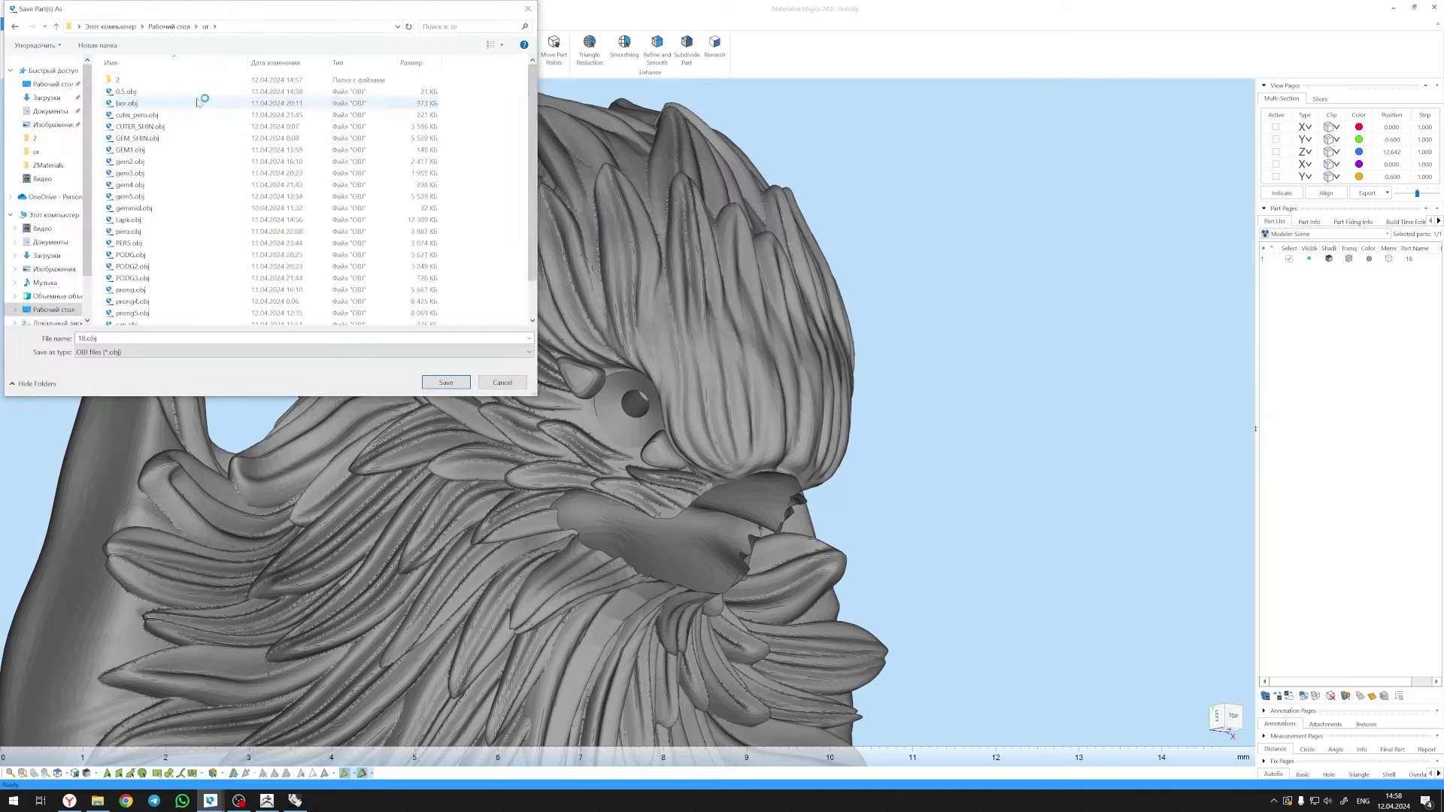
- Save the cut eagle part over orel.obj in the or folder
{"action": "left_click", "coordinate": [460, 378]}
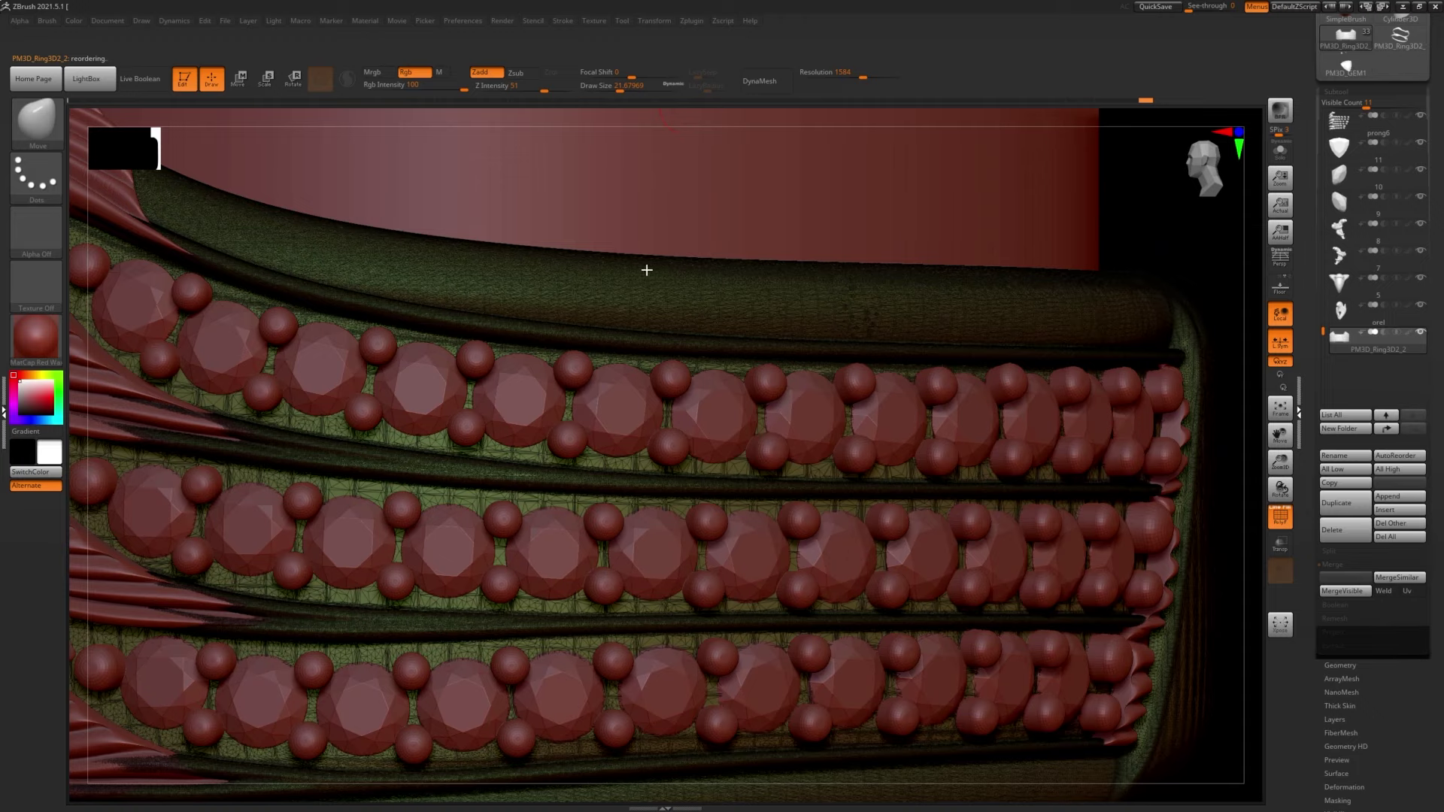
- Orbit the full eagle ring to a new angle
{"action": "right_click_drag", "start_coordinate": [647, 270], "coordinate": [685, 318]}
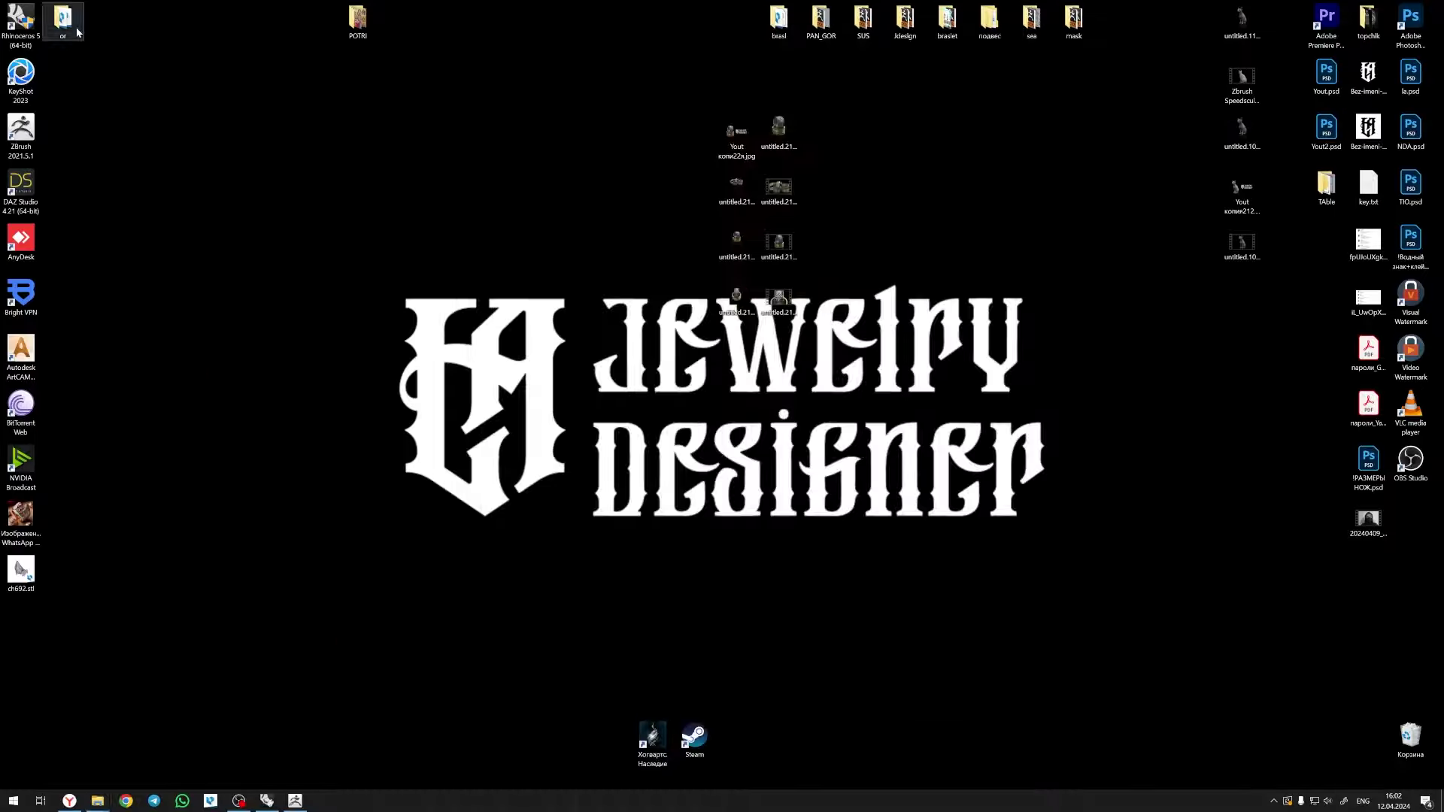
- Open the or folder to import shin.obj, then orbit the ring to a three-quarter view
{"action": "double_click", "coordinate": [77, 29]}
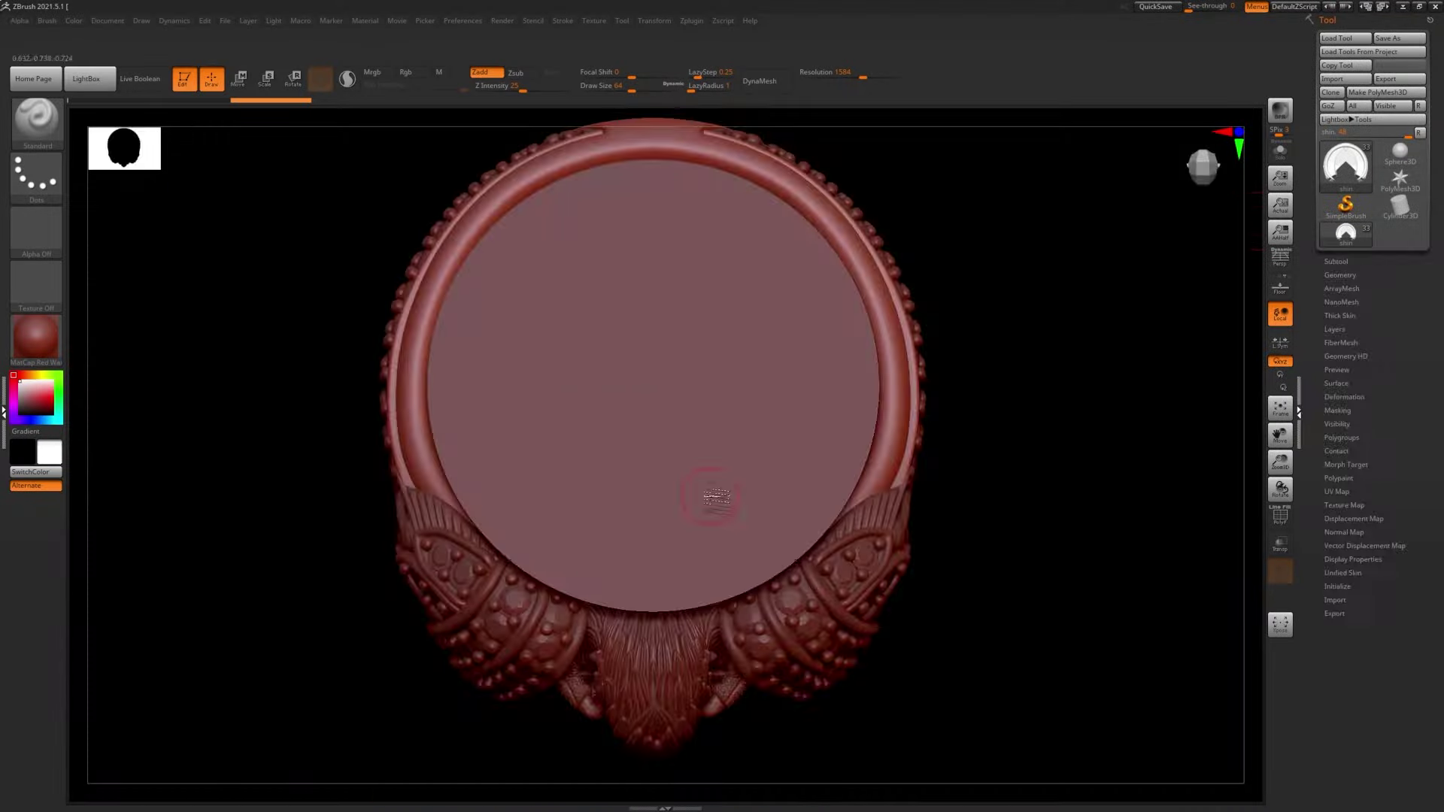
{"action": "mouse_move", "coordinate": [978, 226]}
{"action": "left_mouse_down"}
{"action": "mouse_move", "coordinate": [845, 506]}
{"action": "mouse_move", "coordinate": [724, 445]}
{"action": "left_mouse_up"}
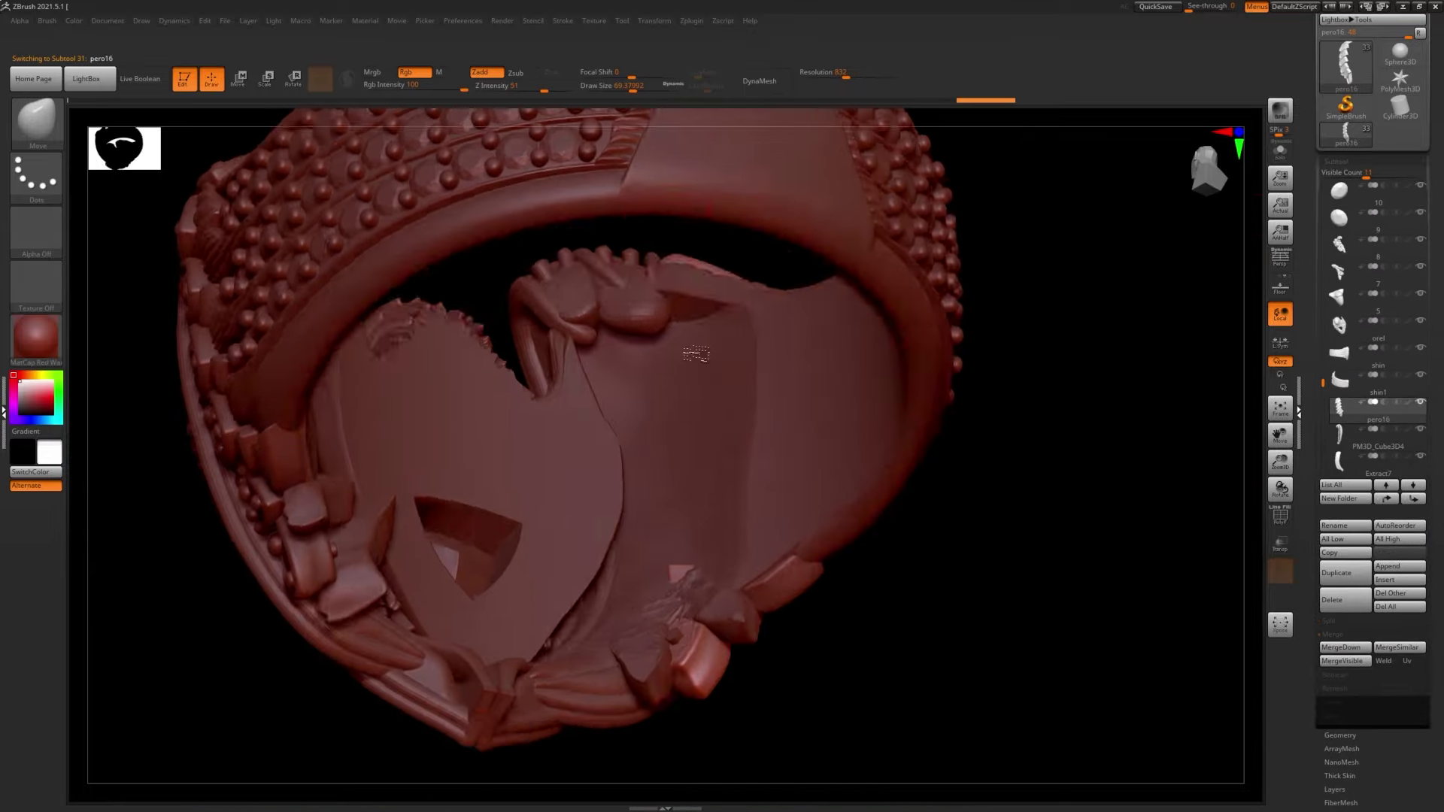
- Merge Extract7 down into pero16, then step through the orel, 7 and vin2 subtools
{"action": "left_click", "coordinate": [1331, 648]}
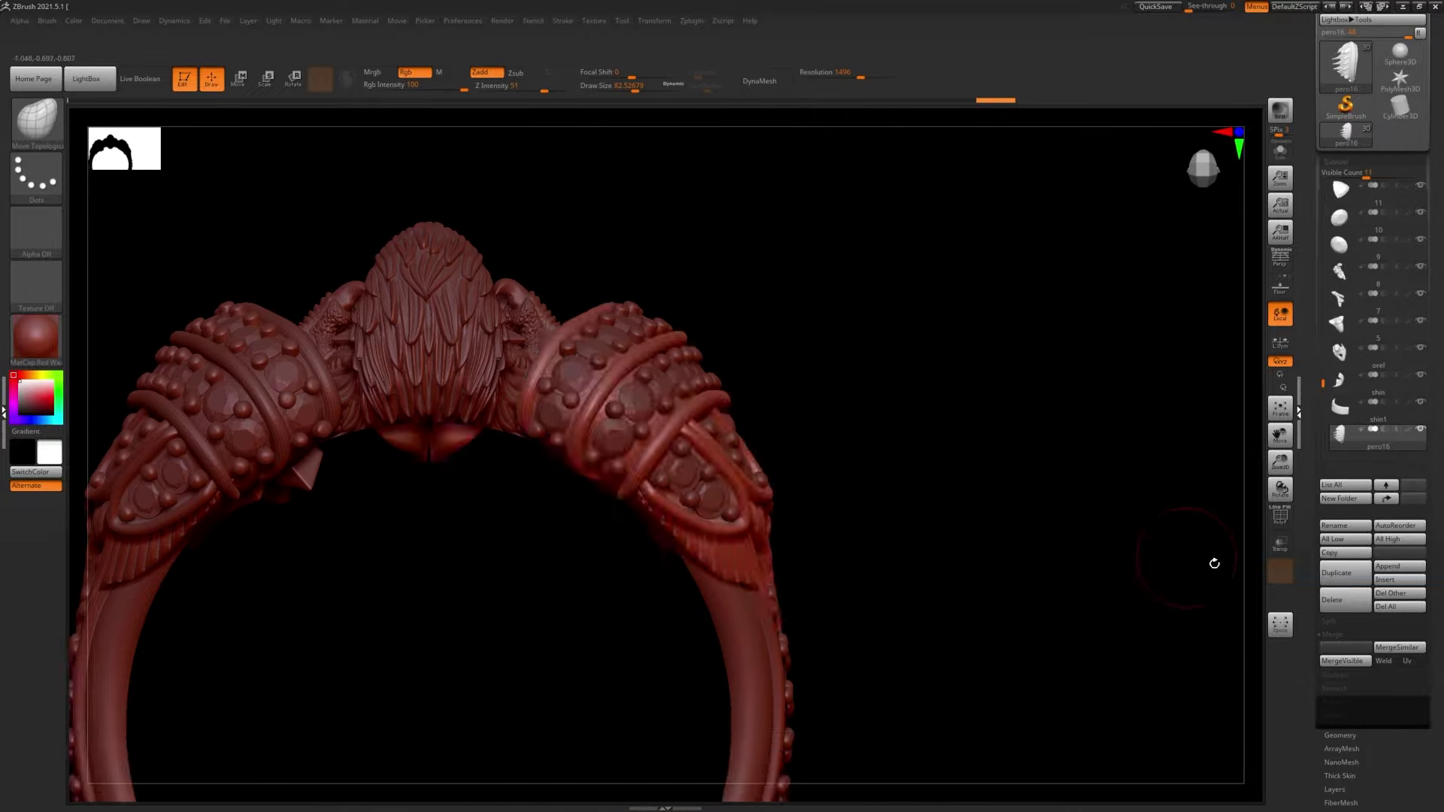
{"action": "left_click", "coordinate": [691, 21]}
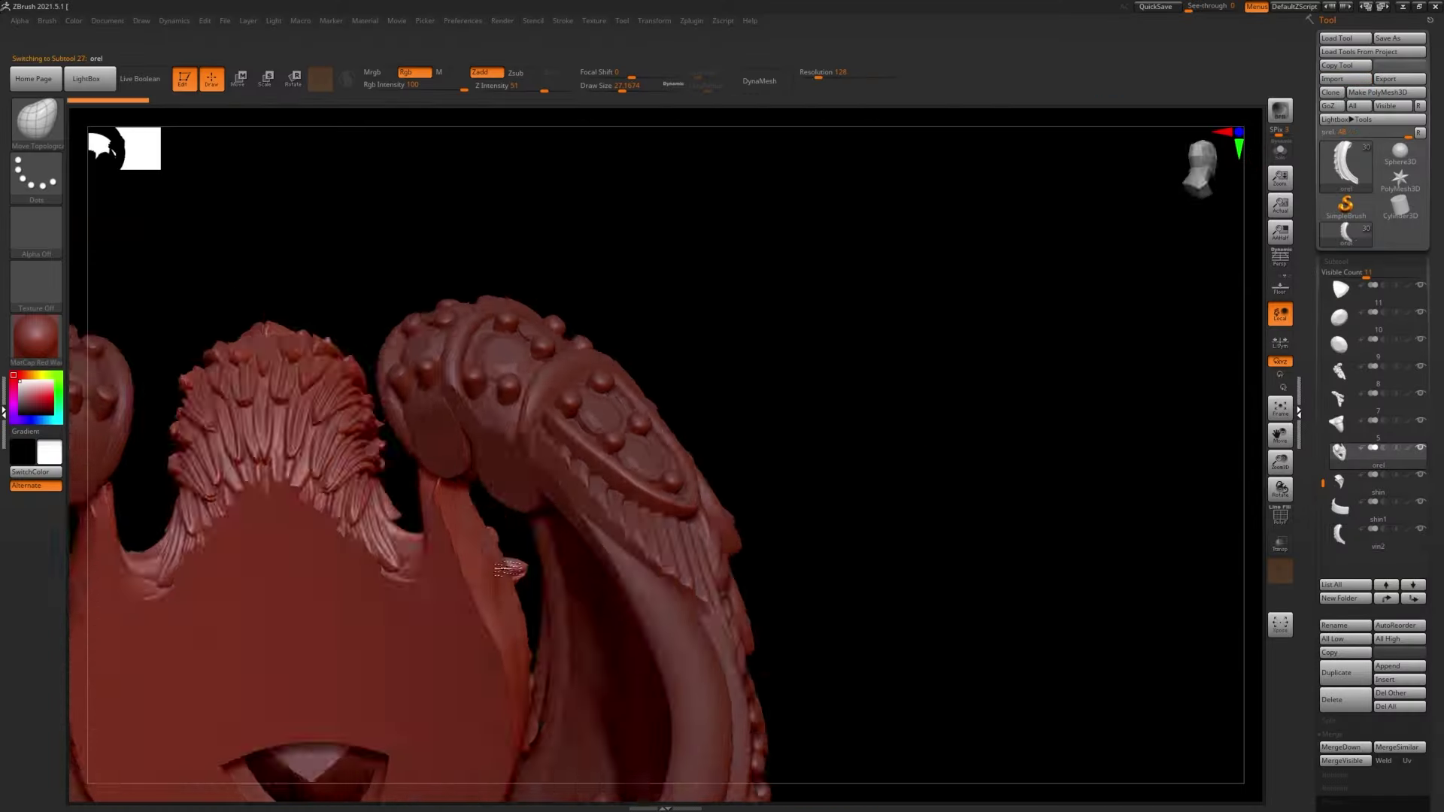
{"action": "left_click", "coordinate": [561, 393], "text": "alt"}
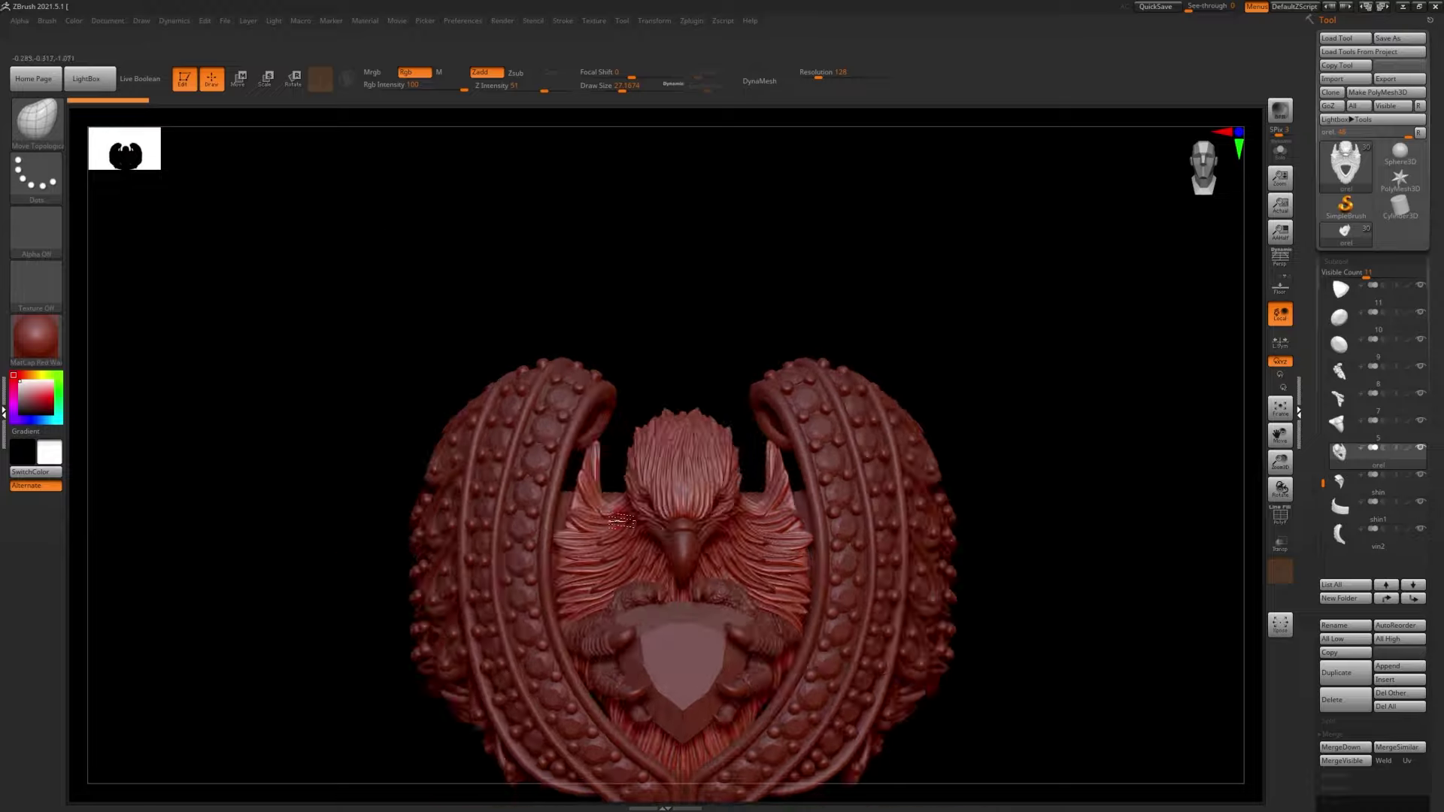
{"action": "left_click", "coordinate": [626, 557], "text": "alt"}
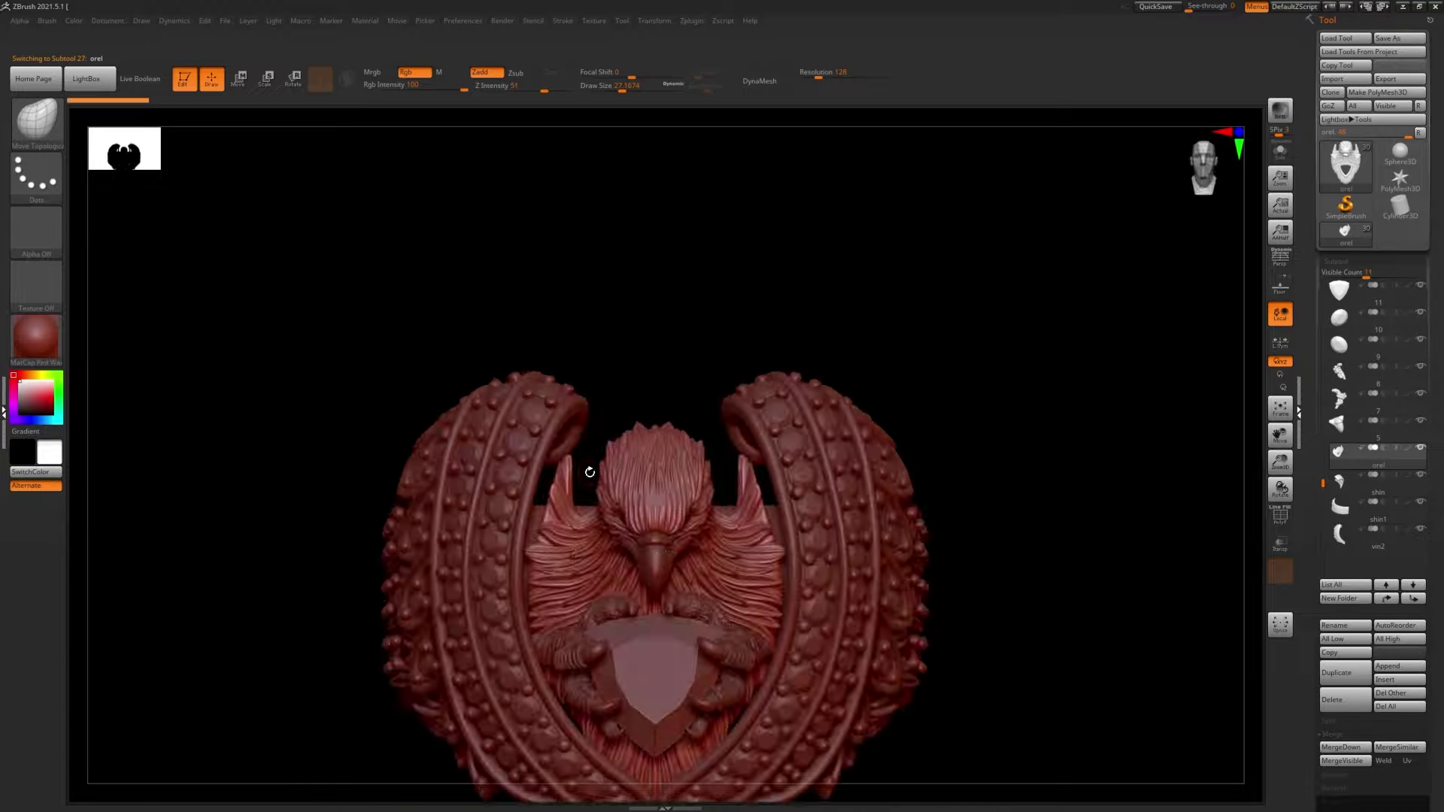
{"action": "left_click", "coordinate": [663, 531], "text": "alt"}
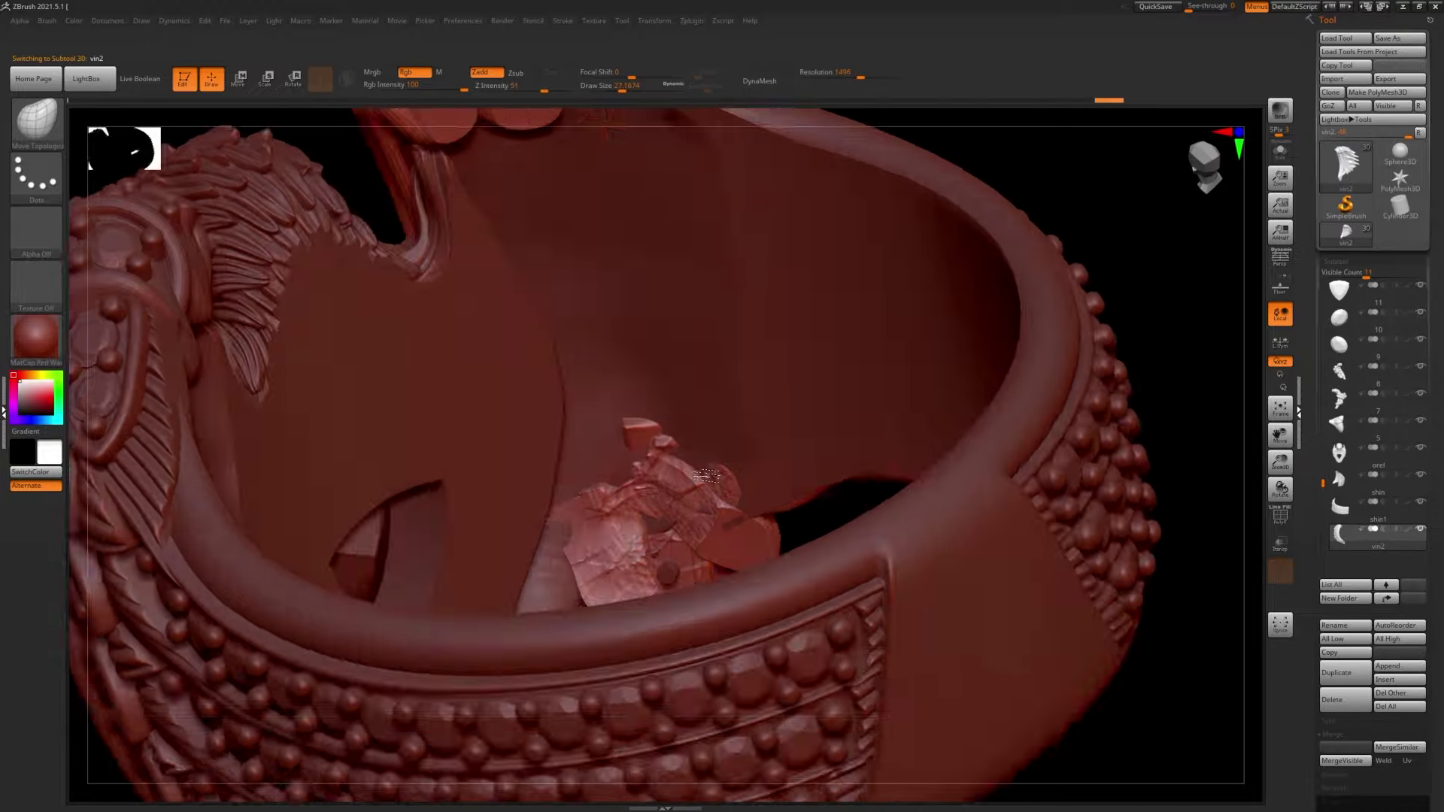
- Pick the ClayBuildup brush and append a Cylinder3D primitive to the ring
{"action": "key", "text": "b"}
{"action": "key", "text": "c"}
{"action": "key", "text": "b"}
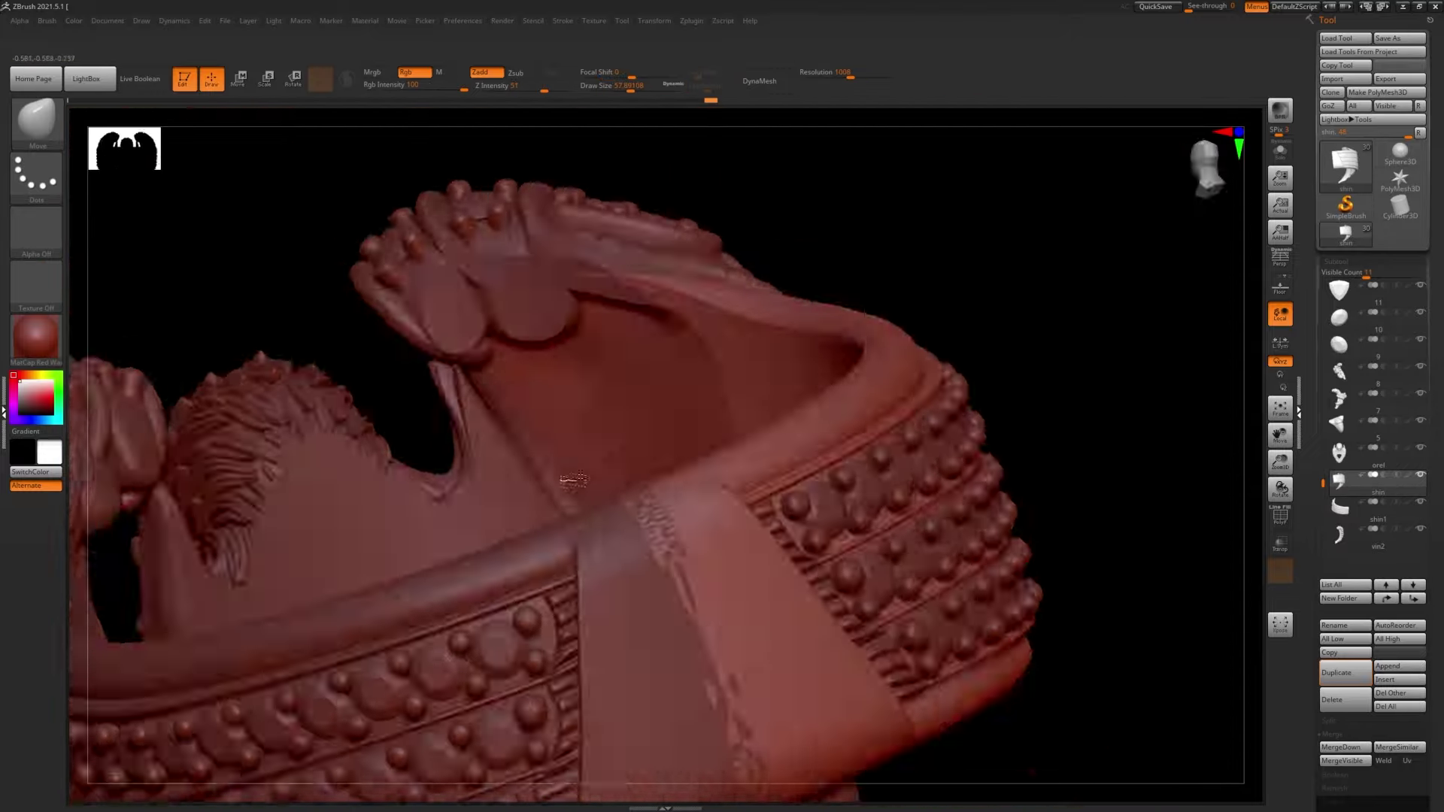
{"action": "key", "text": "F1"}
{"action": "left_click", "coordinate": [1118, 571]}
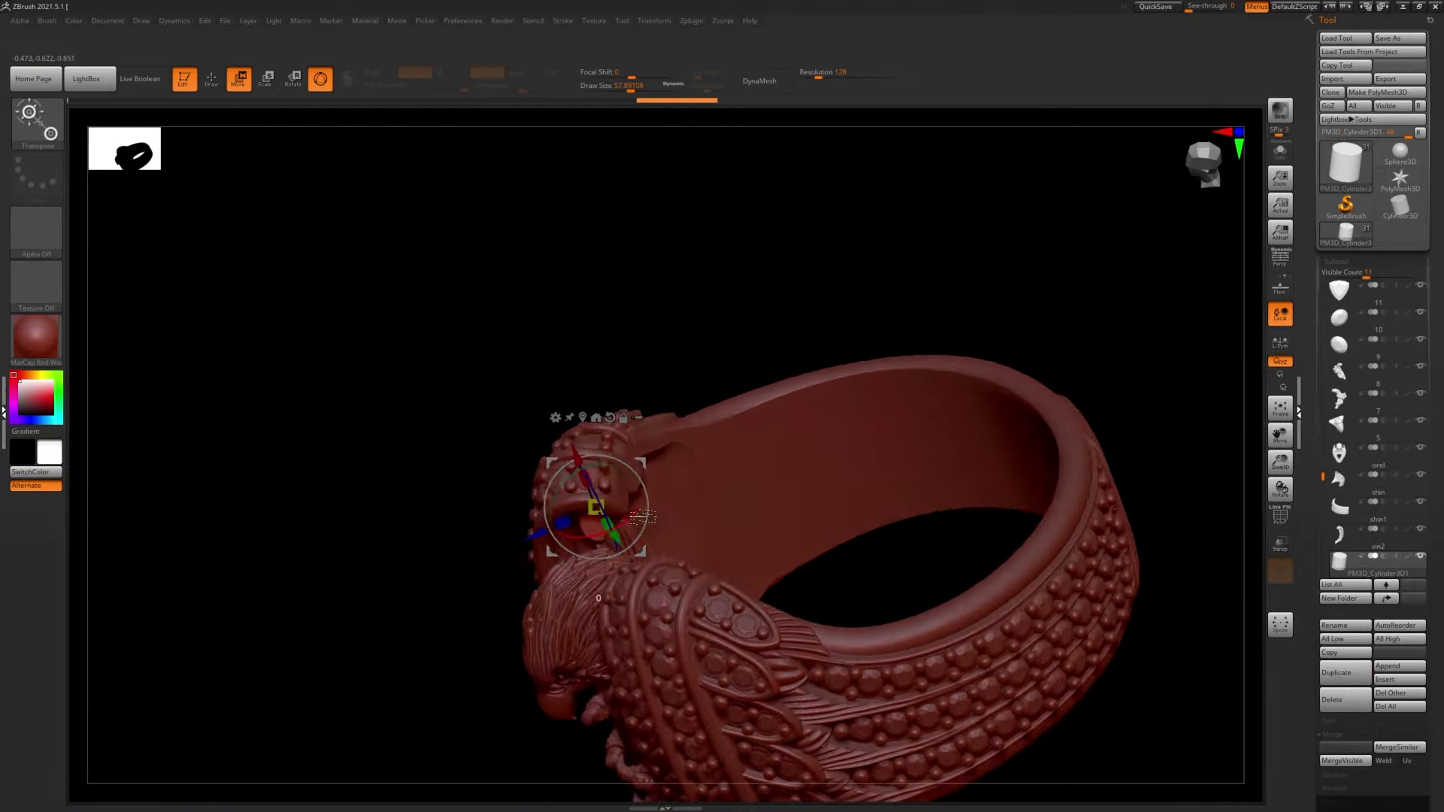
- Move the cylinder onto the ring crest and bend it into a curved tube using masking
{"action": "mouse_move", "coordinate": [643, 517]}
{"action": "right_mouse_down"}
{"action": "mouse_move", "coordinate": [406, 440]}
{"action": "mouse_move", "coordinate": [300, 161]}
{"action": "right_mouse_up"}
{"action": "key", "text": "q"}
{"action": "mouse_move", "coordinate": [760, 319]}
{"action": "right_mouse_down"}
{"action": "mouse_move", "coordinate": [858, 519]}
{"action": "mouse_move", "coordinate": [750, 514]}
{"action": "mouse_move", "coordinate": [573, 449]}
{"action": "right_mouse_up"}
{"action": "key", "text": "s"}
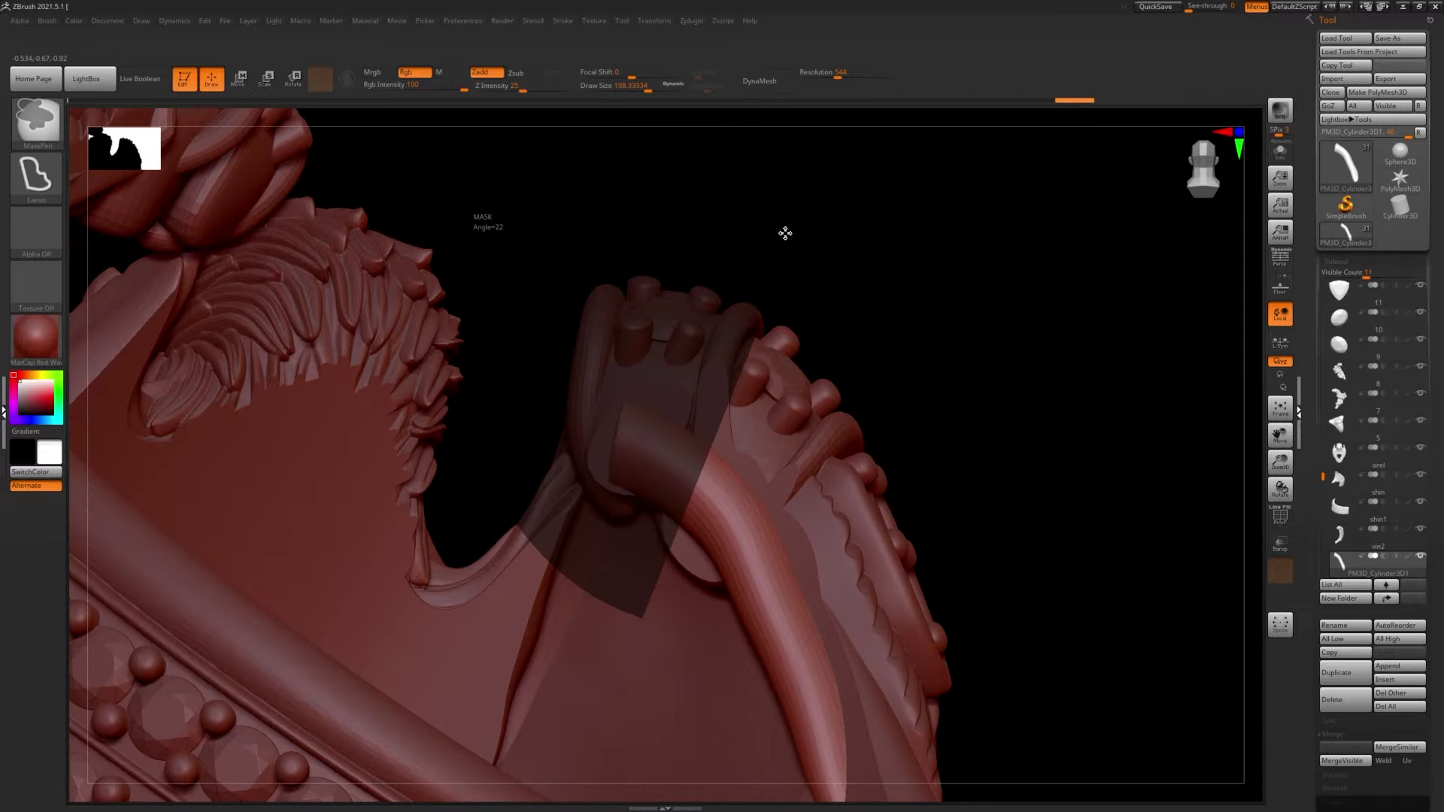
{"action": "left_click", "coordinate": [1368, 76]}
{"action": "left_click_drag", "start_coordinate": [682, 391], "coordinate": [607, 353]}
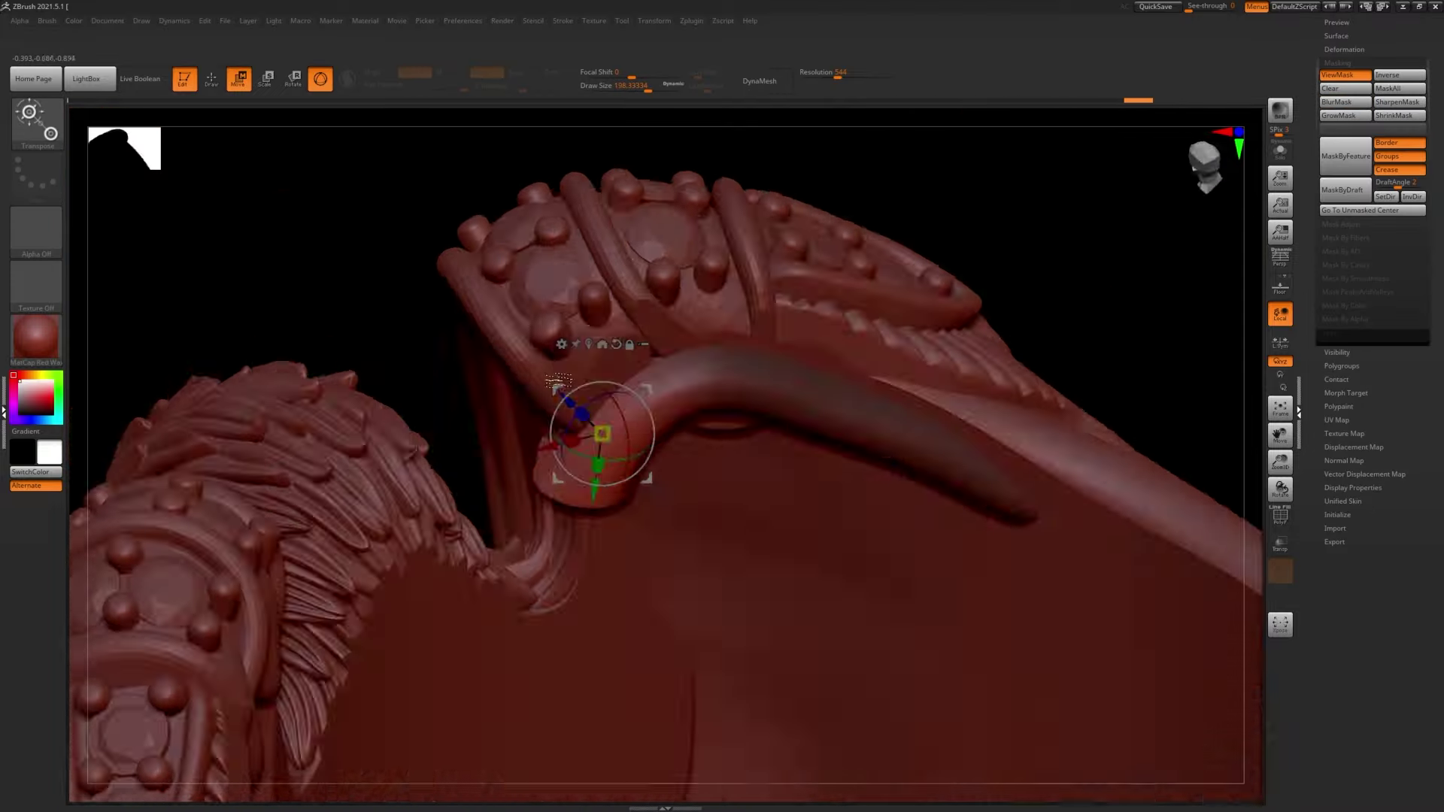
{"action": "key", "text": "q"}
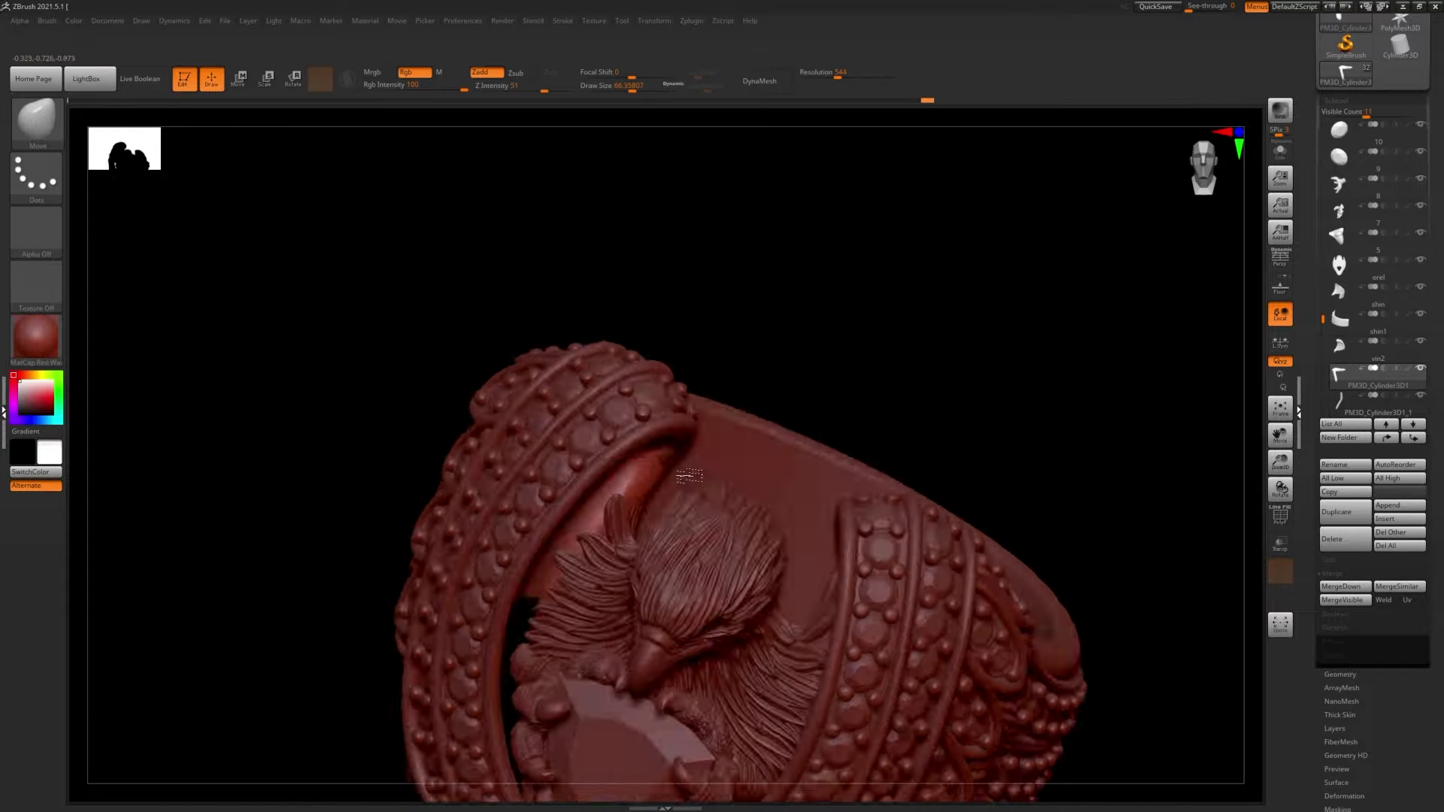
- Open the tube subtool's Geometry settings and orbit to check it on the crest
{"action": "left_click", "coordinate": [1340, 674]}
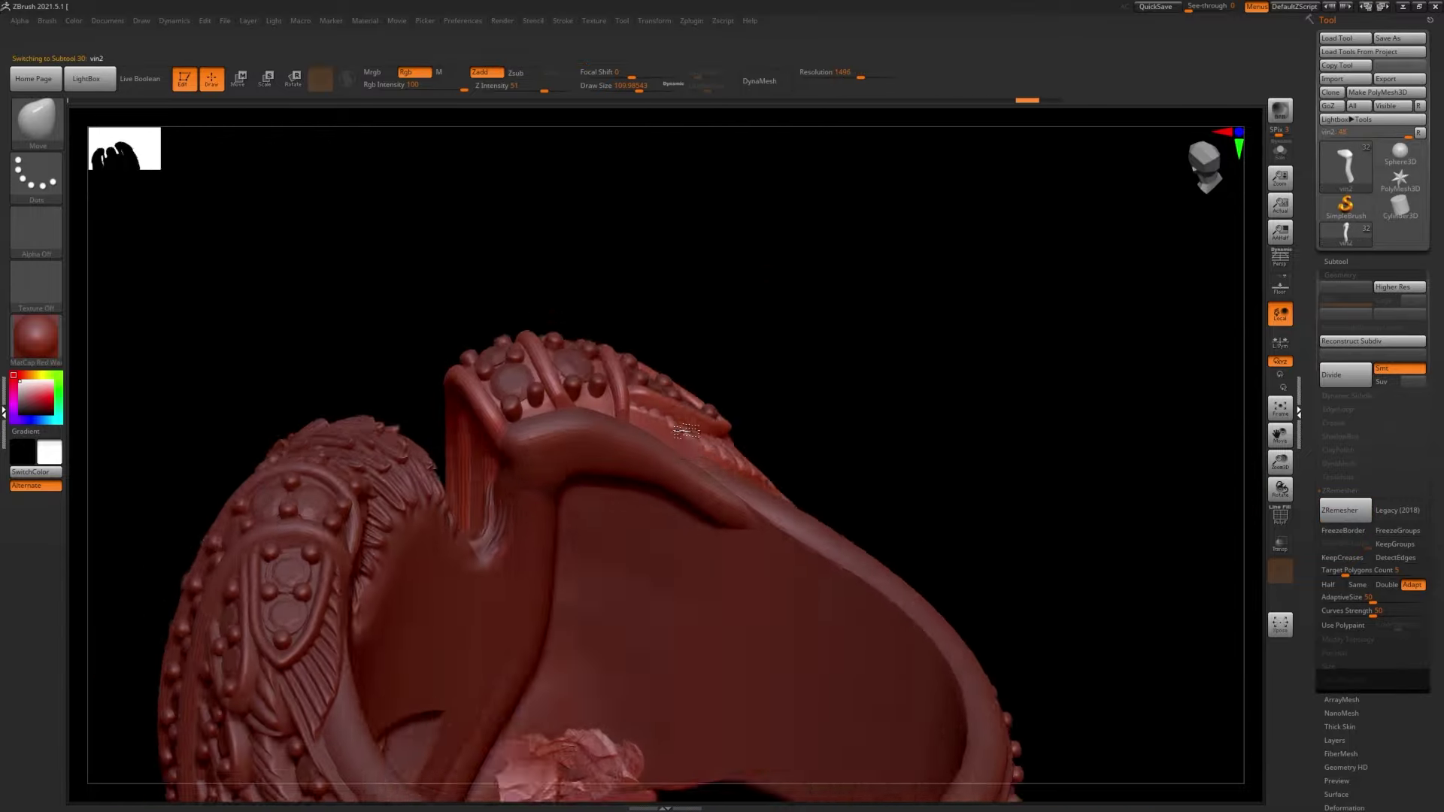
{"action": "mouse_move", "coordinate": [684, 431]}
{"action": "left_mouse_down"}
{"action": "mouse_move", "coordinate": [621, 442]}
{"action": "mouse_move", "coordinate": [590, 429]}
{"action": "mouse_move", "coordinate": [628, 574]}
{"action": "left_mouse_up"}
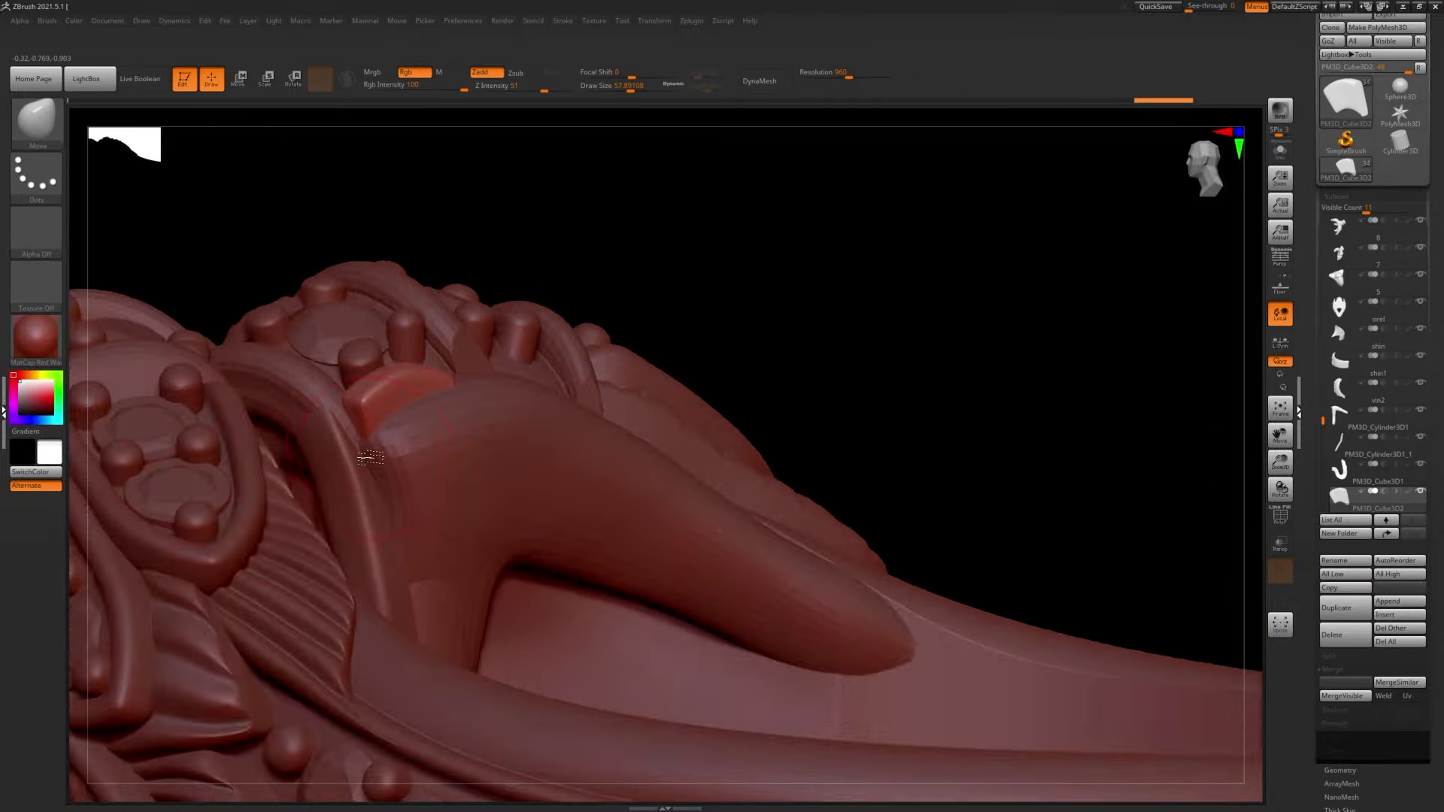
{"action": "key", "text": "s"}
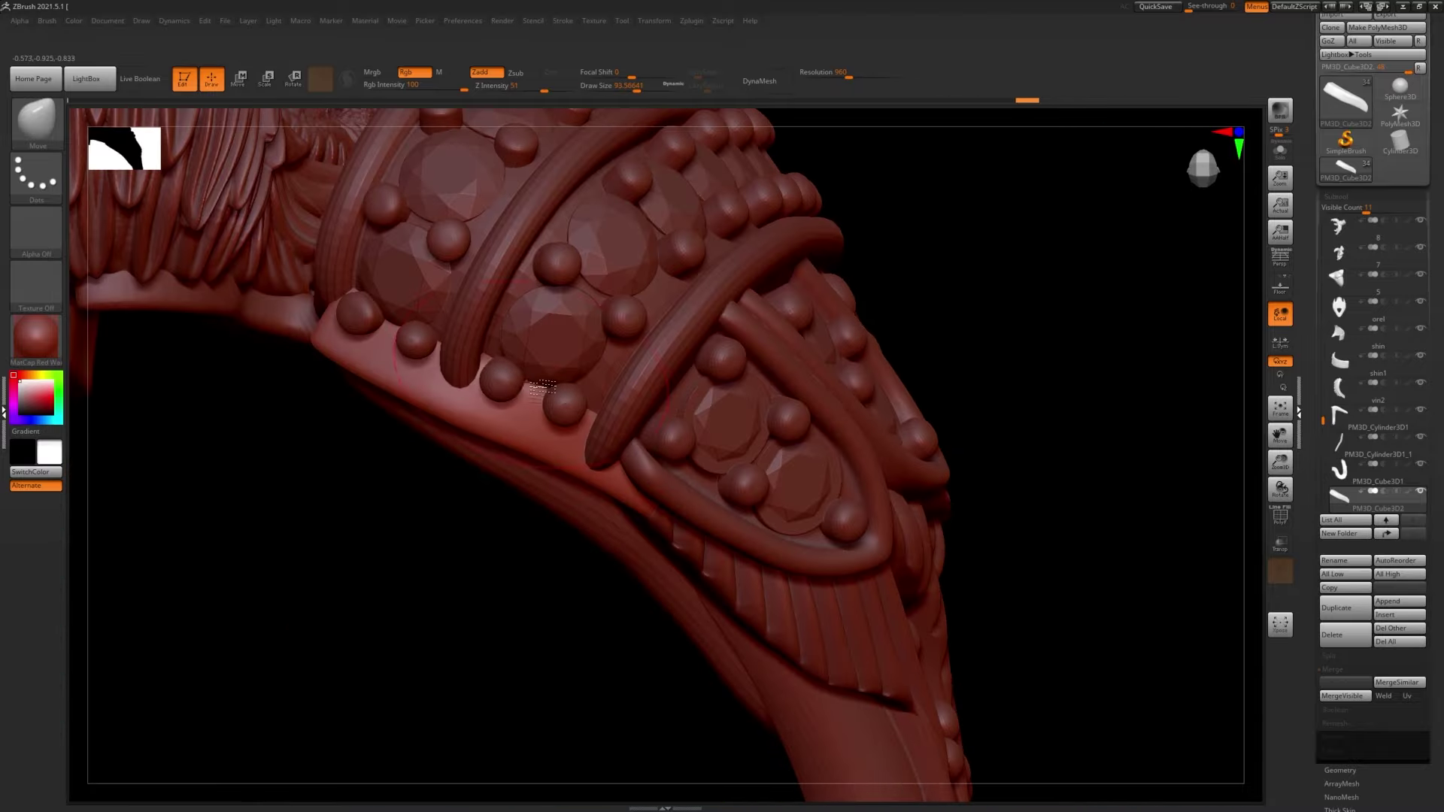
{"action": "key", "text": "s"}
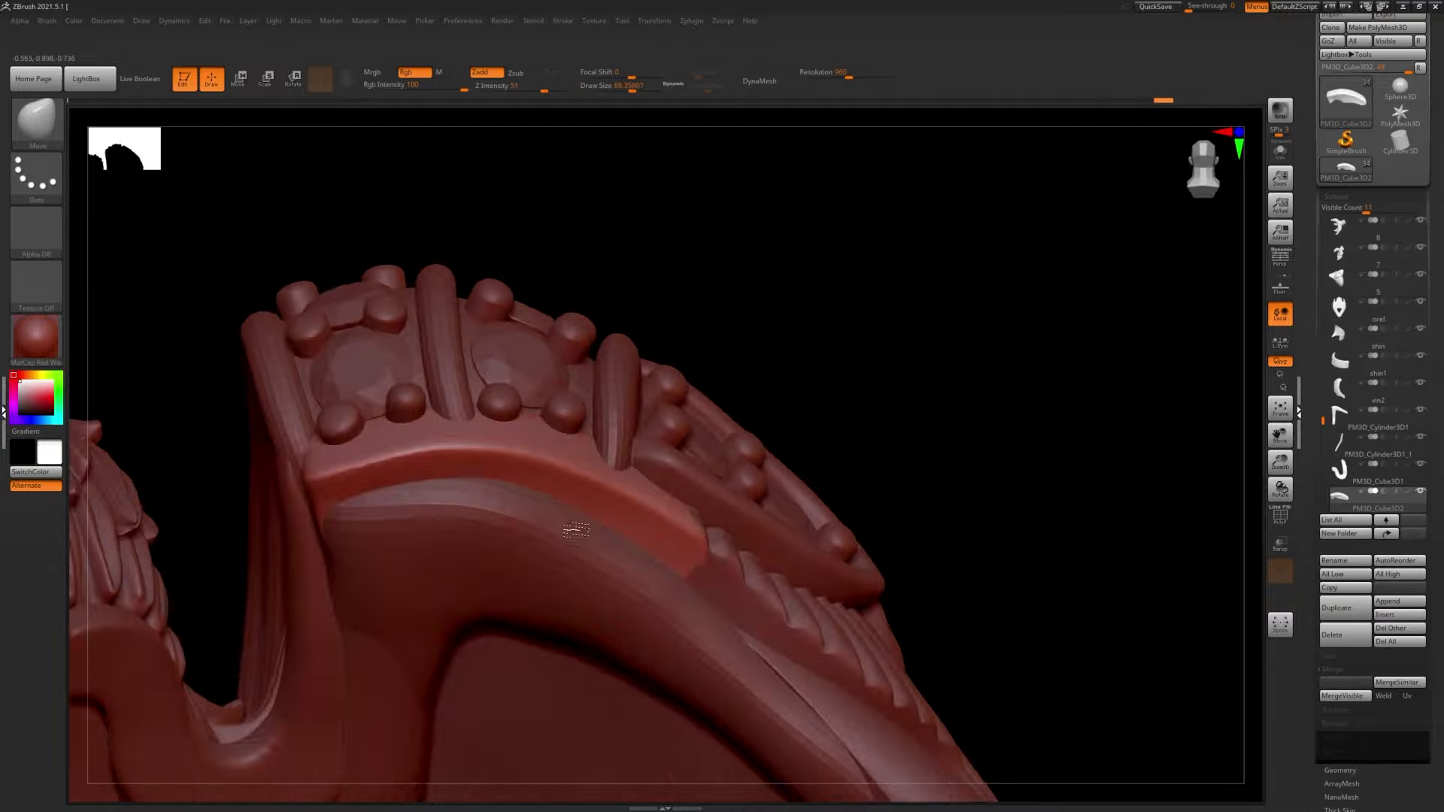
{"action": "mouse_move", "coordinate": [433, 532]}
{"action": "left_mouse_down"}
{"action": "mouse_move", "coordinate": [650, 568]}
{"action": "mouse_move", "coordinate": [603, 284]}
{"action": "mouse_move", "coordinate": [455, 496]}
{"action": "left_mouse_up"}
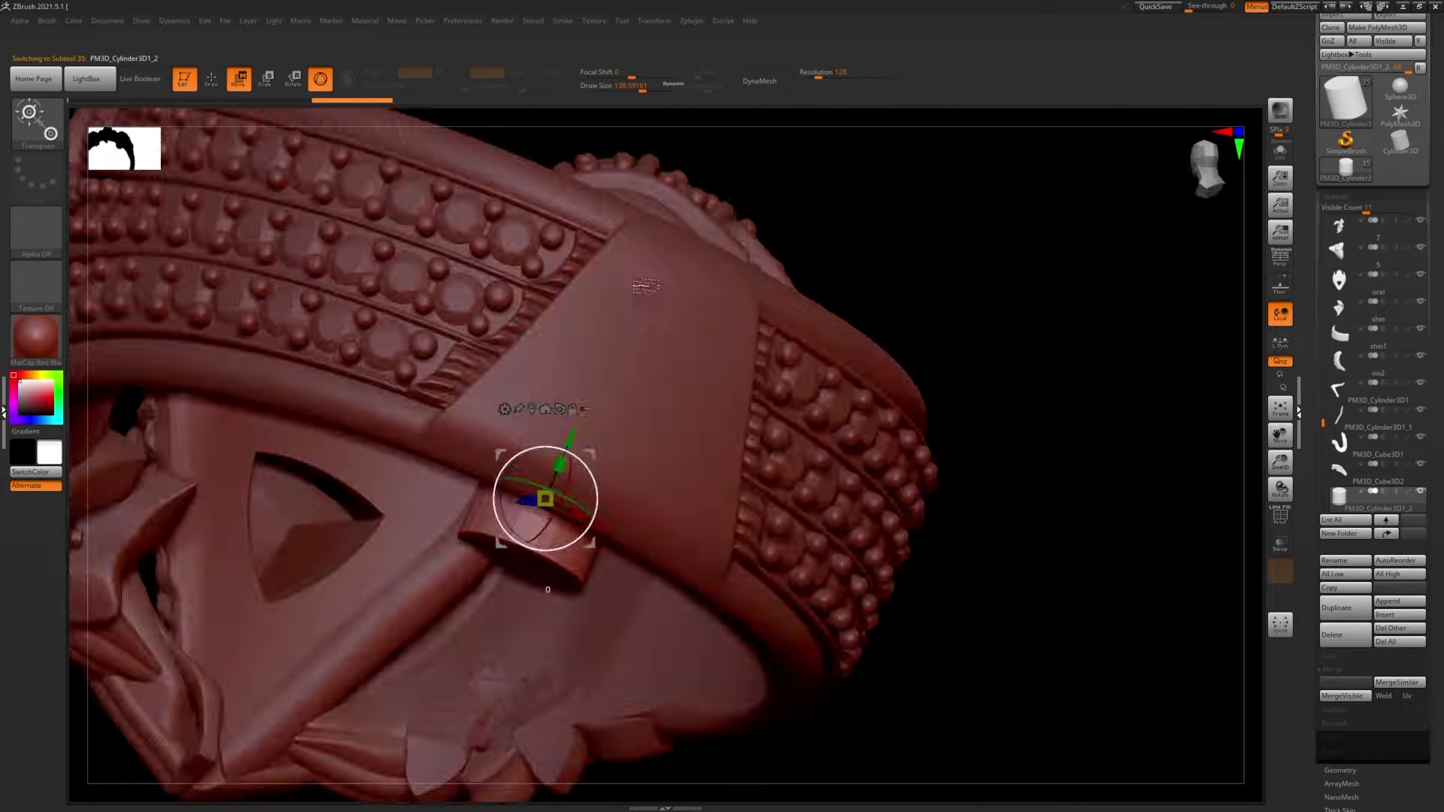
- Orbit around the inner band and insert a Ring3D primitive subtool
{"action": "mouse_move", "coordinate": [645, 286]}
{"action": "left_mouse_down"}
{"action": "mouse_move", "coordinate": [463, 488]}
{"action": "mouse_move", "coordinate": [520, 462]}
{"action": "left_mouse_up"}
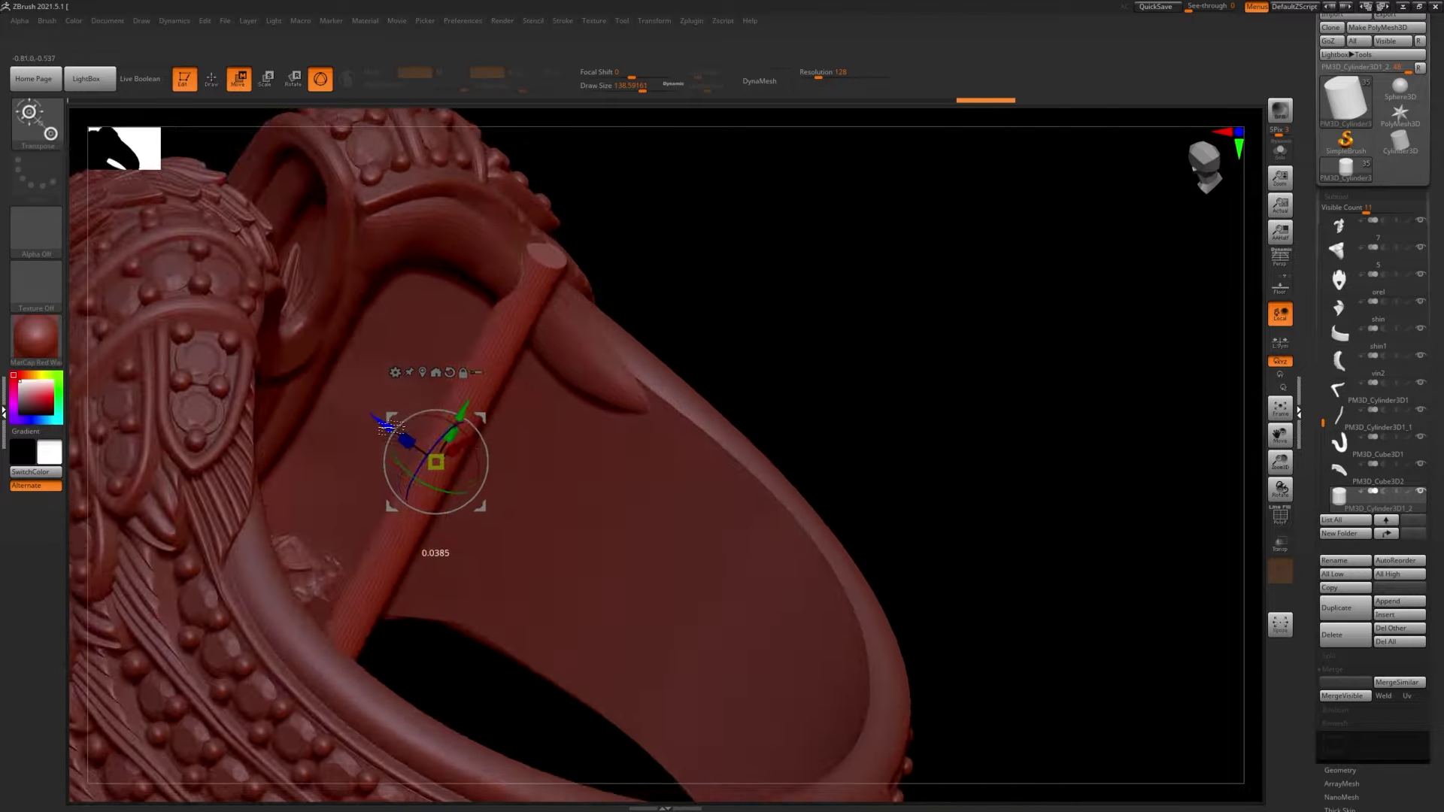
{"action": "mouse_move", "coordinate": [388, 427]}
{"action": "left_mouse_down"}
{"action": "mouse_move", "coordinate": [524, 475]}
{"action": "mouse_move", "coordinate": [485, 541]}
{"action": "left_mouse_up"}
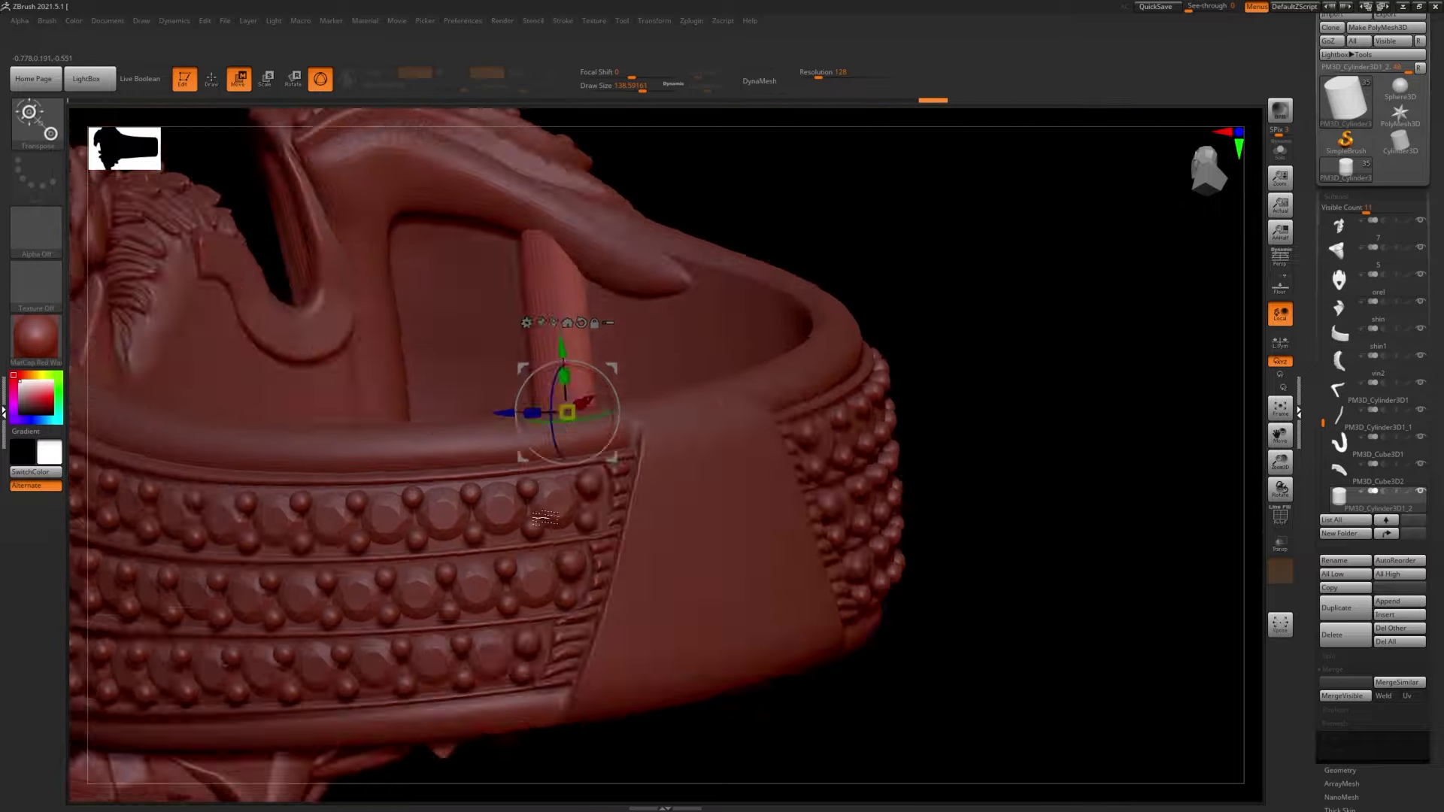
{"action": "left_click_drag", "start_coordinate": [511, 476], "coordinate": [827, 489]}
{"action": "left_click", "coordinate": [1388, 615]}
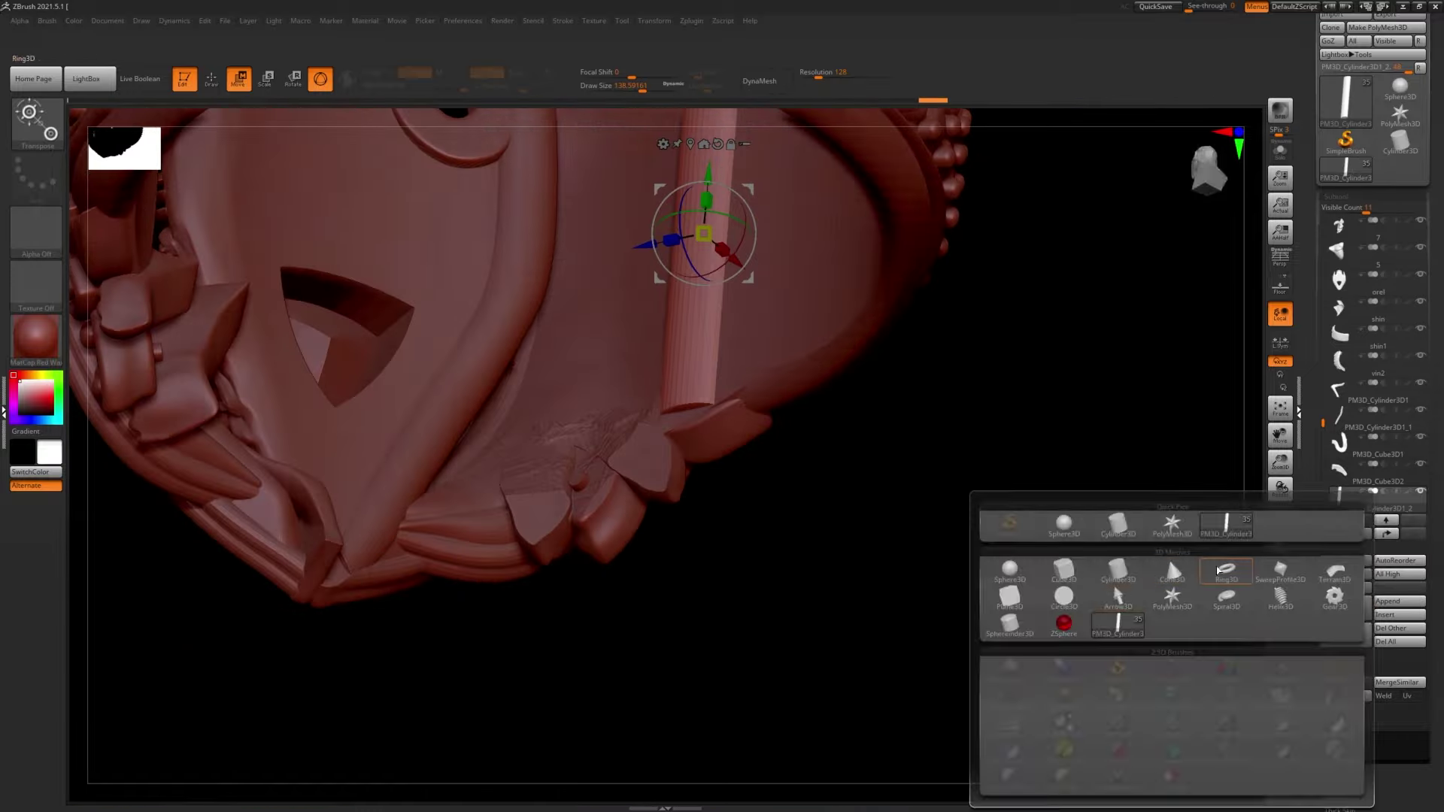
{"action": "left_click", "coordinate": [1219, 570]}
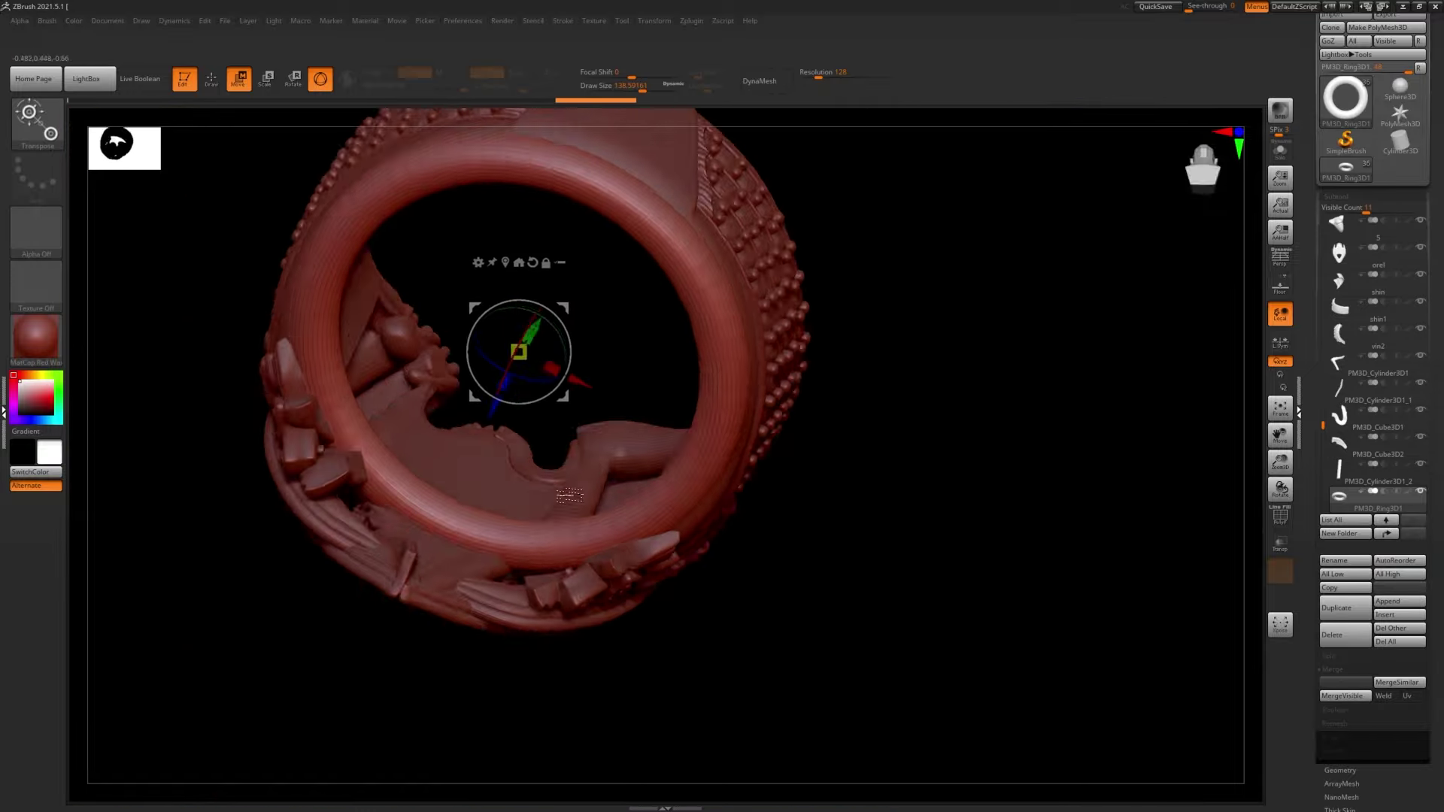
- Snap to a front view and orbit to inspect the new PM3D_Ring3D1 part
{"action": "left_click_drag", "start_coordinate": [684, 459], "coordinate": [553, 745], "text": "shift"}
{"action": "key", "text": "q"}
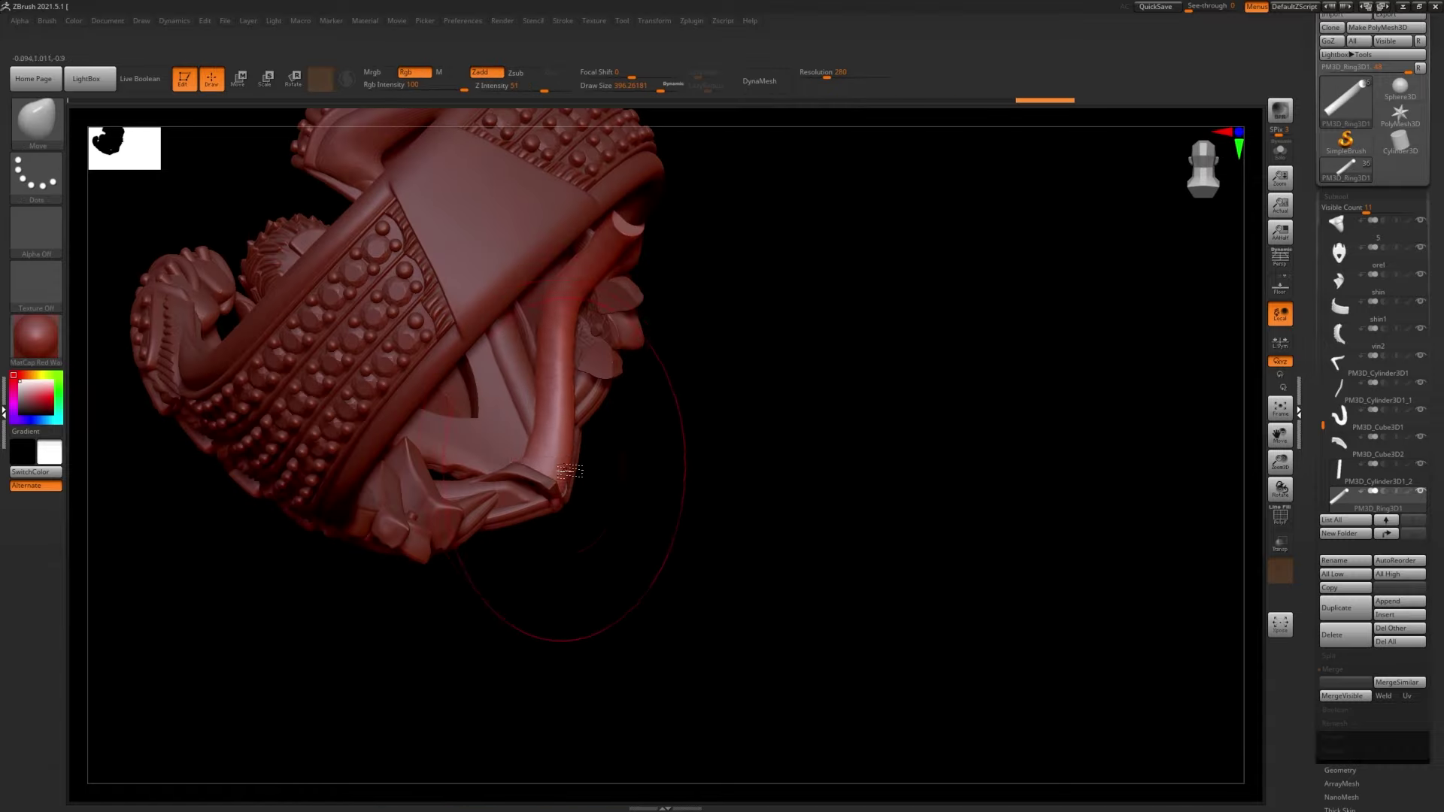
{"action": "left_click_drag", "start_coordinate": [596, 403], "coordinate": [473, 406]}
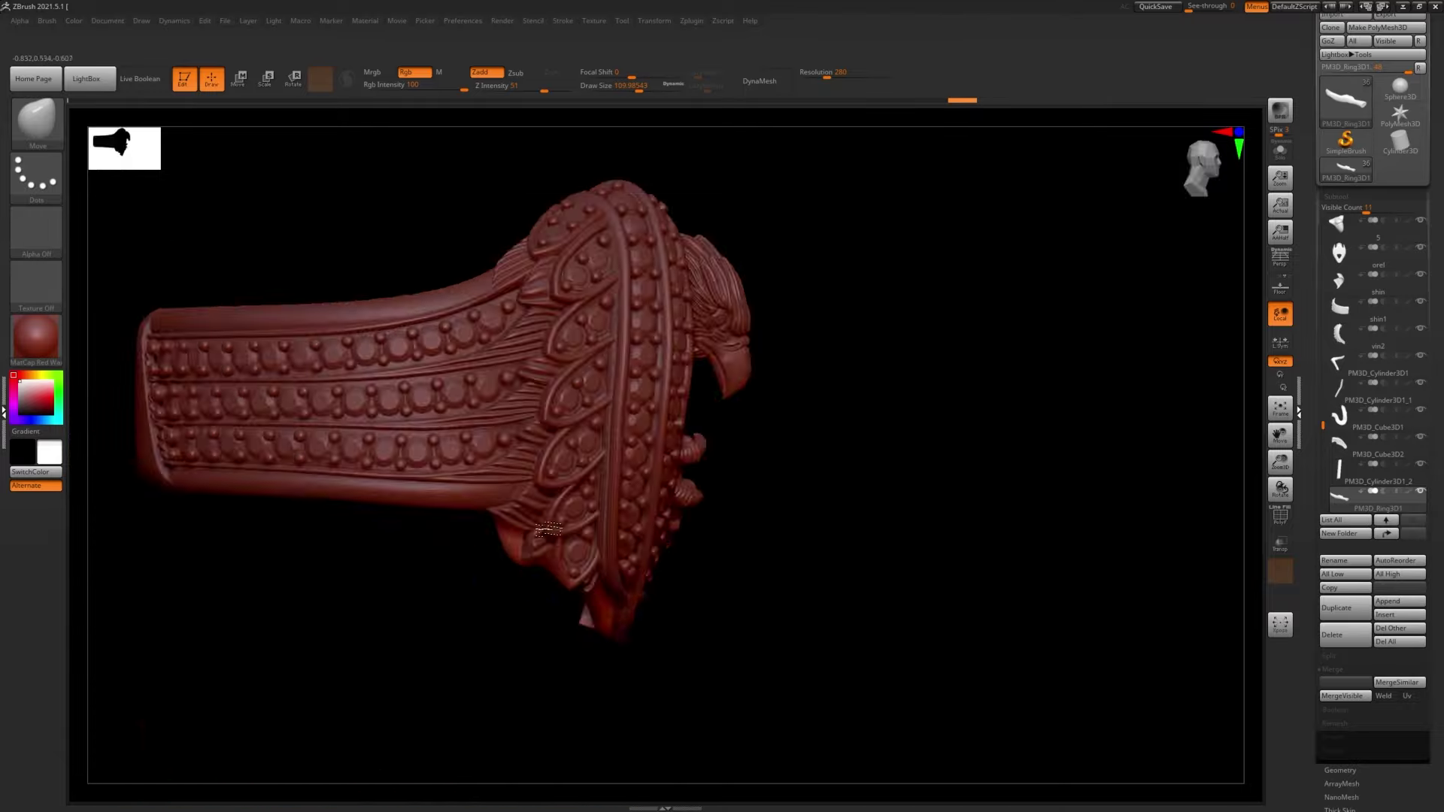
{"action": "left_click_drag", "start_coordinate": [565, 561], "coordinate": [626, 526]}
{"action": "left_click_drag", "start_coordinate": [571, 521], "coordinate": [470, 536]}
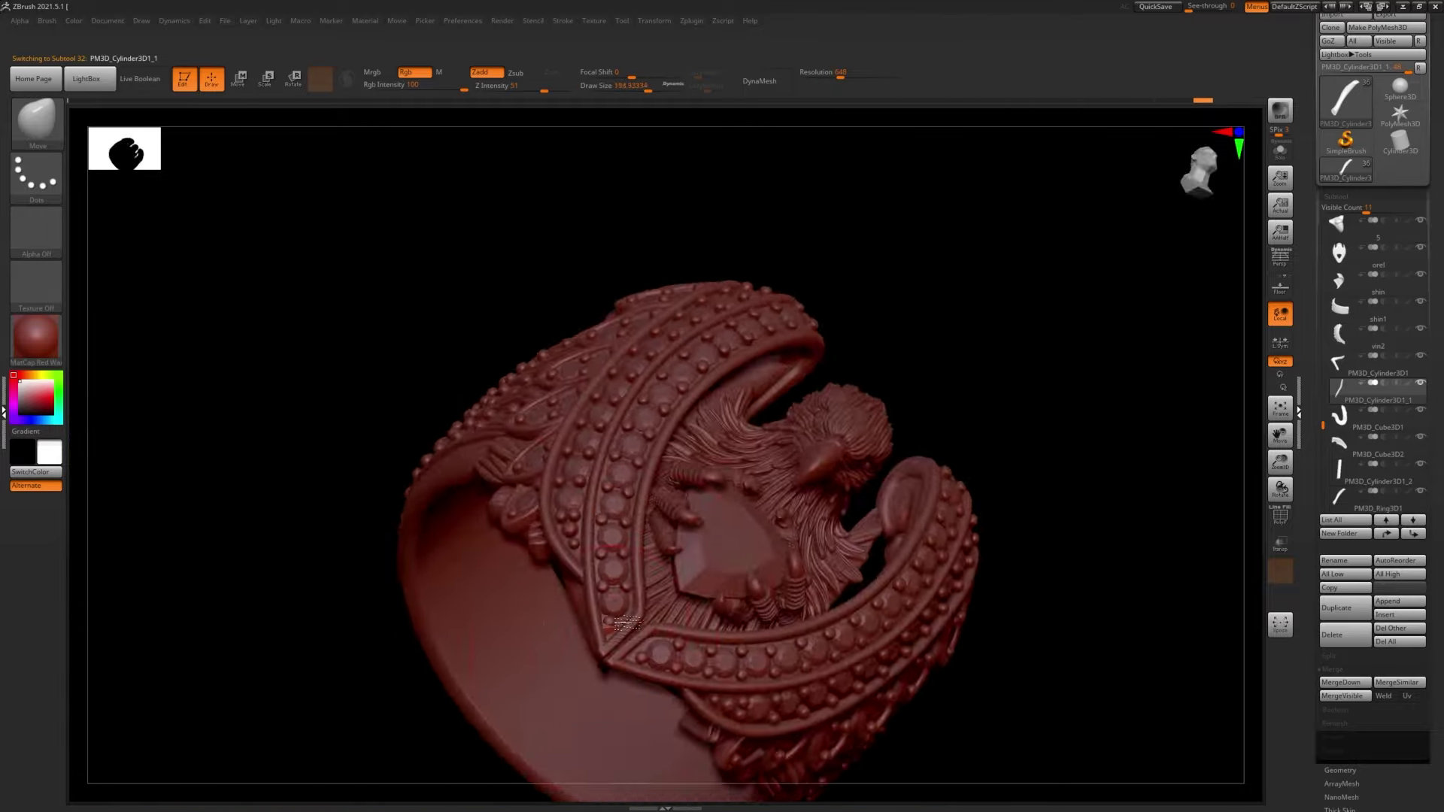
{"action": "key", "text": "s"}
{"action": "key", "text": "f"}
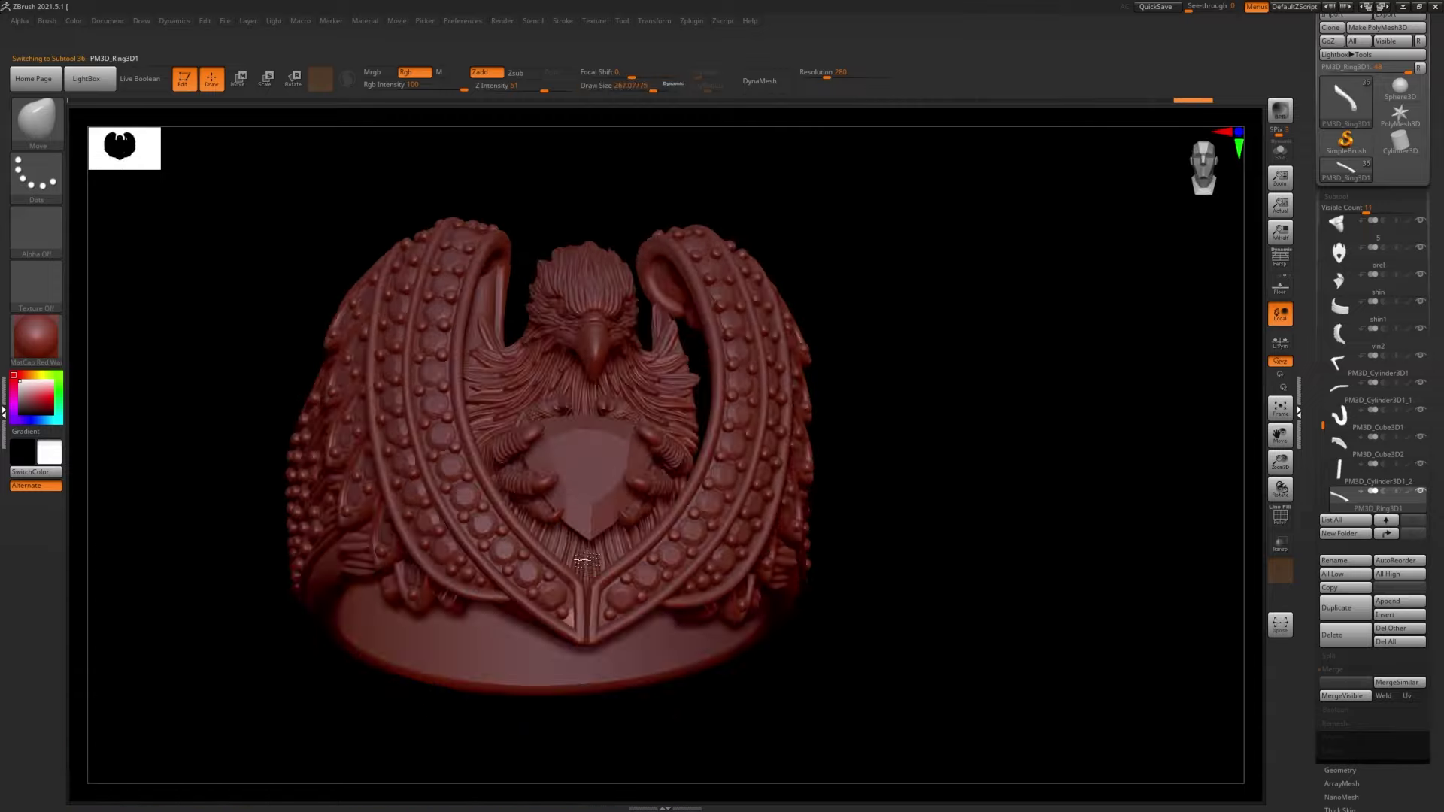
{"action": "left_click_drag", "start_coordinate": [470, 535], "coordinate": [590, 586]}
{"action": "left_click", "coordinate": [590, 586], "text": "alt"}
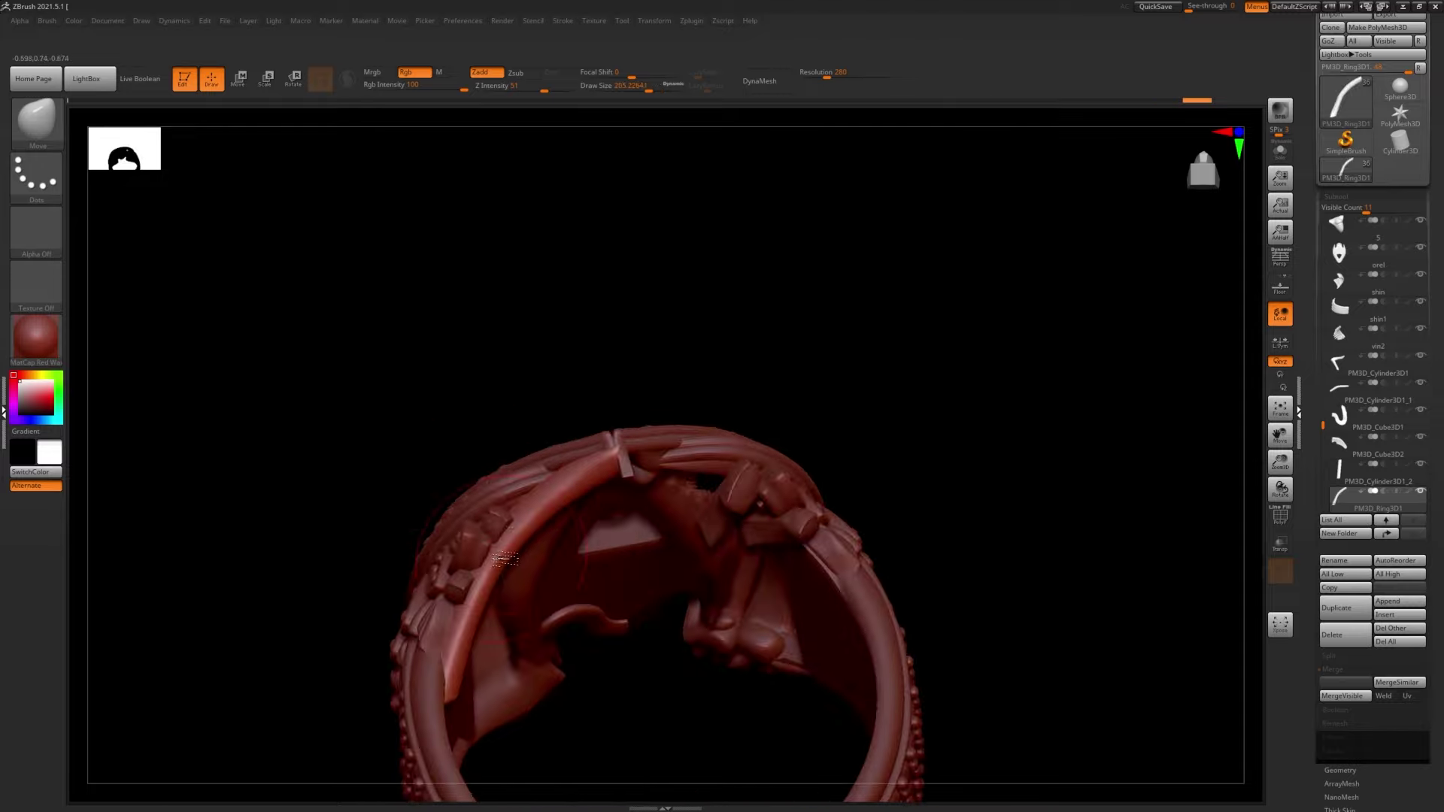
{"action": "left_click_drag", "start_coordinate": [455, 616], "coordinate": [470, 592]}
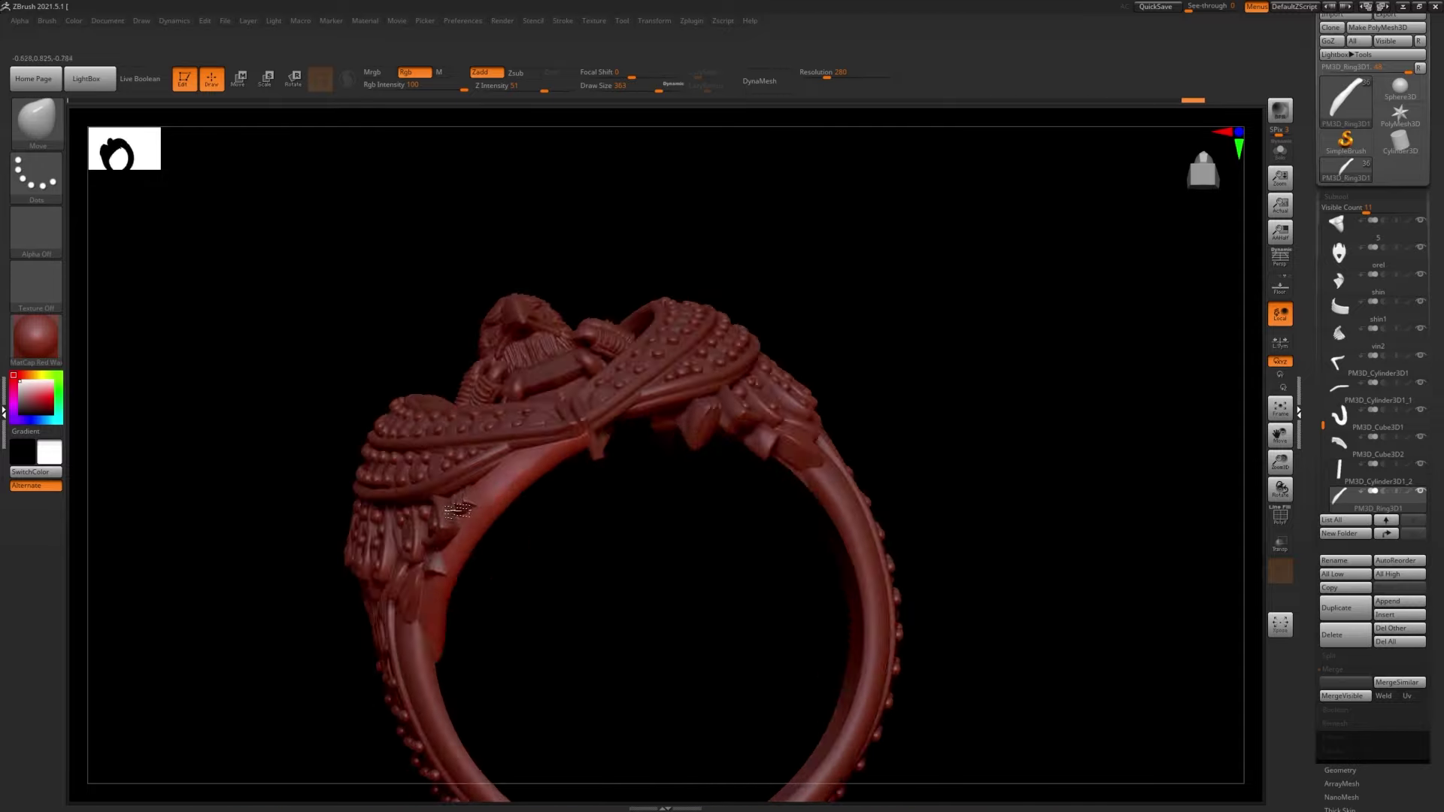
{"action": "left_click_drag", "start_coordinate": [459, 518], "coordinate": [563, 720]}
{"action": "left_click", "coordinate": [563, 720], "text": "alt"}
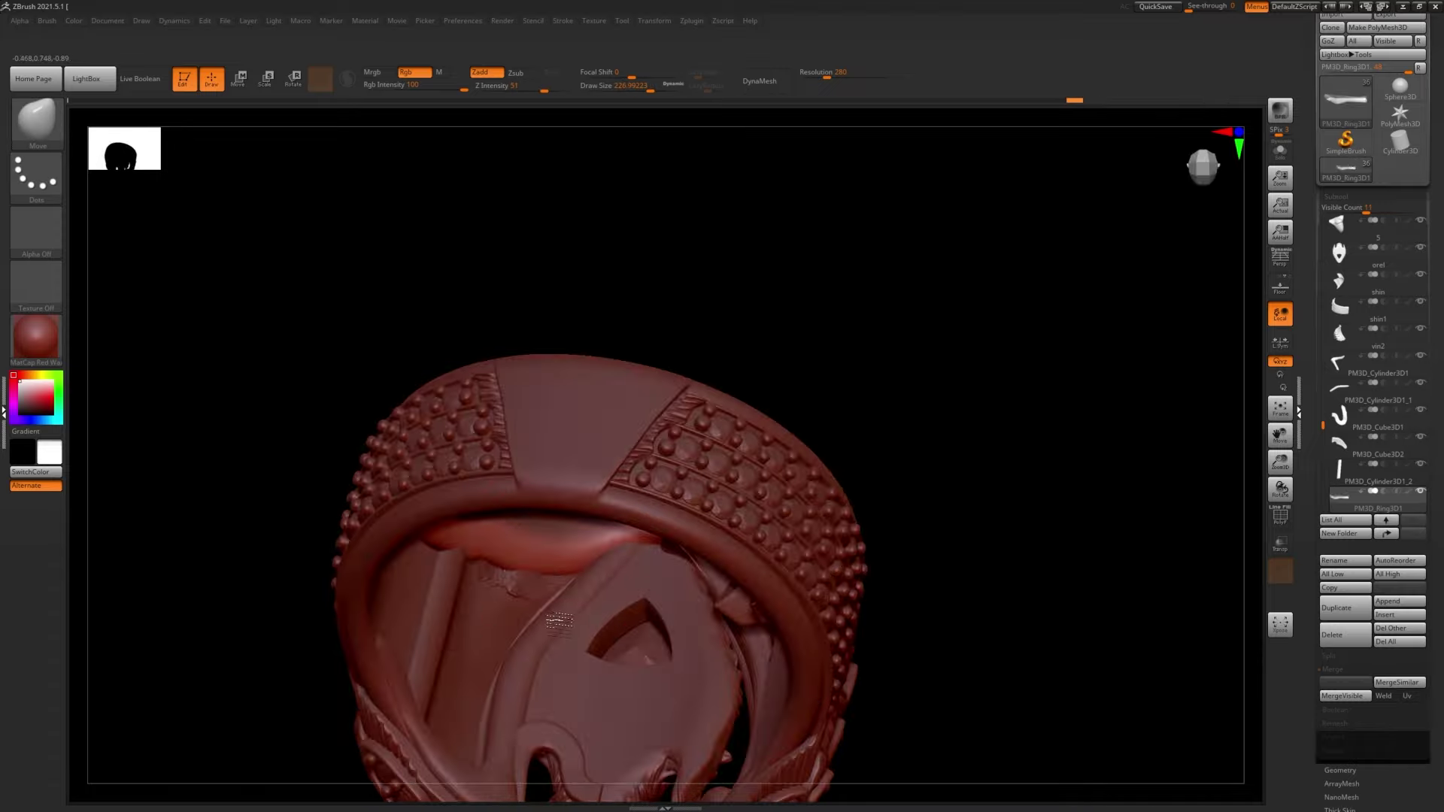
{"action": "mouse_move", "coordinate": [558, 621]}
{"action": "left_mouse_down", "text": "shift"}
{"action": "mouse_move", "coordinate": [357, 495]}
{"action": "mouse_move", "coordinate": [561, 531]}
{"action": "left_mouse_up", "text": "shift"}
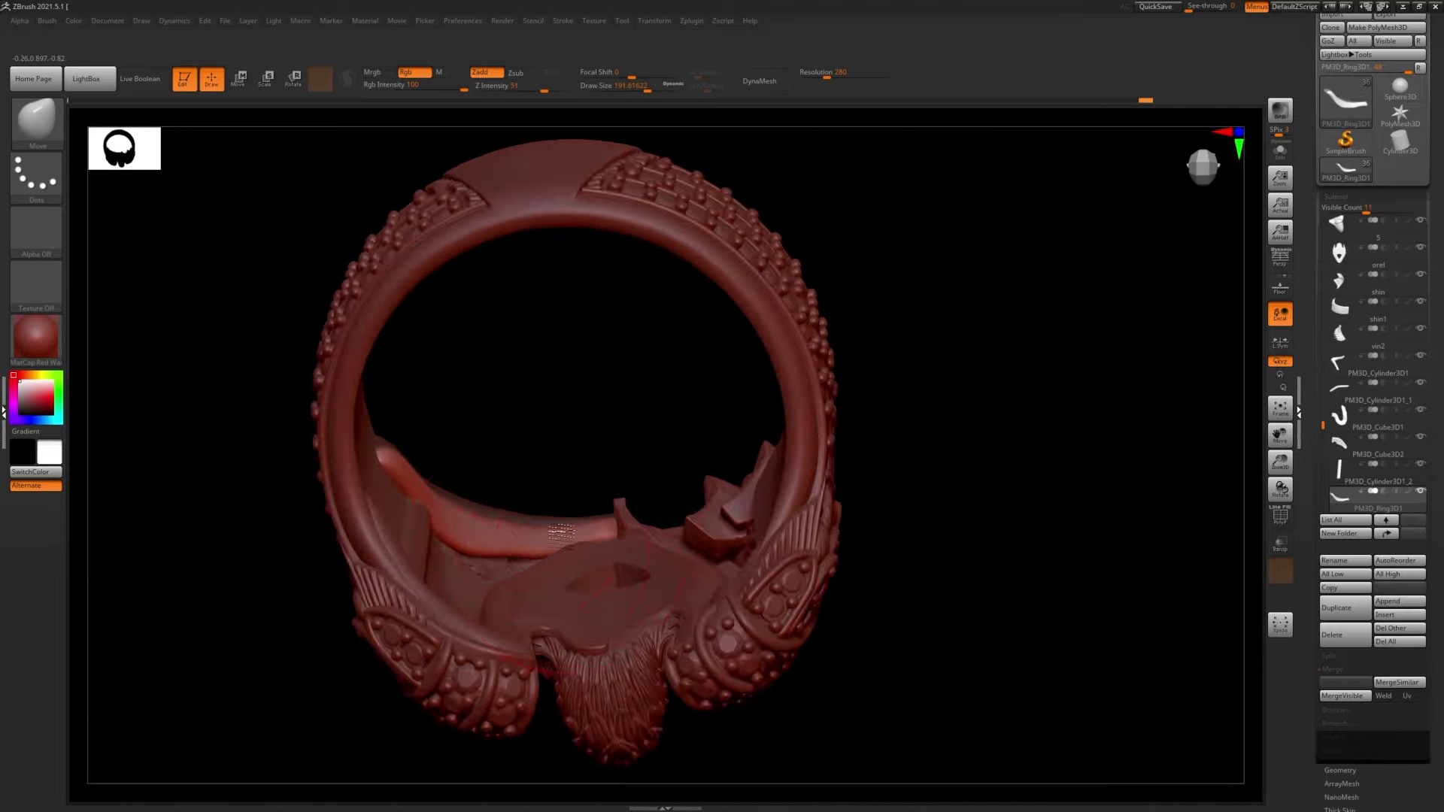
{"action": "key", "text": "w"}
{"action": "mouse_move", "coordinate": [561, 531]}
{"action": "left_mouse_down"}
{"action": "mouse_move", "coordinate": [515, 542]}
{"action": "mouse_move", "coordinate": [461, 436]}
{"action": "mouse_move", "coordinate": [452, 451]}
{"action": "left_mouse_up"}
{"action": "key", "text": "q"}
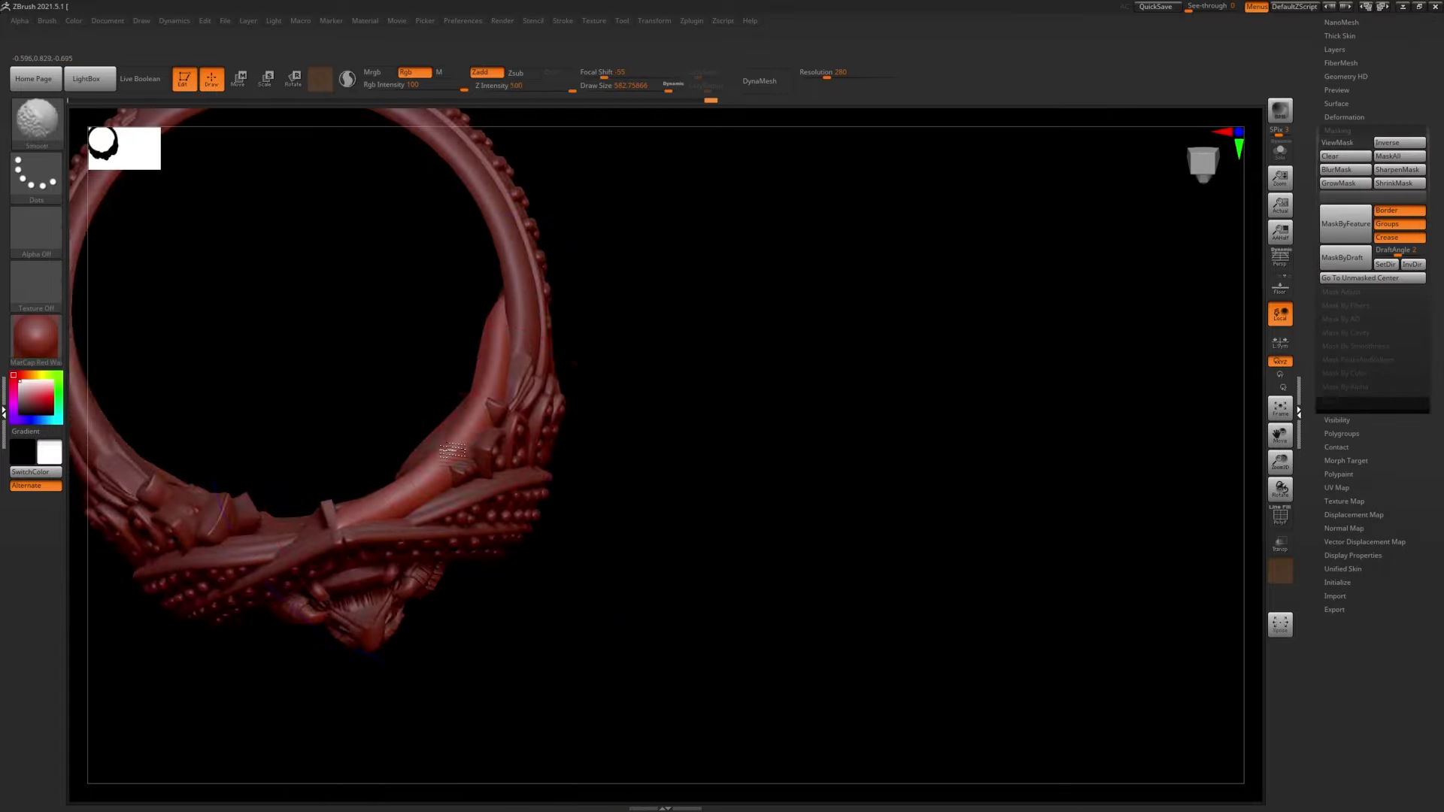
{"action": "mouse_move", "coordinate": [452, 451]}
{"action": "left_mouse_down"}
{"action": "mouse_move", "coordinate": [534, 447]}
{"action": "mouse_move", "coordinate": [573, 427]}
{"action": "left_mouse_up"}
{"action": "key", "text": "s"}
{"action": "left_click_drag", "start_coordinate": [537, 508], "coordinate": [548, 455]}
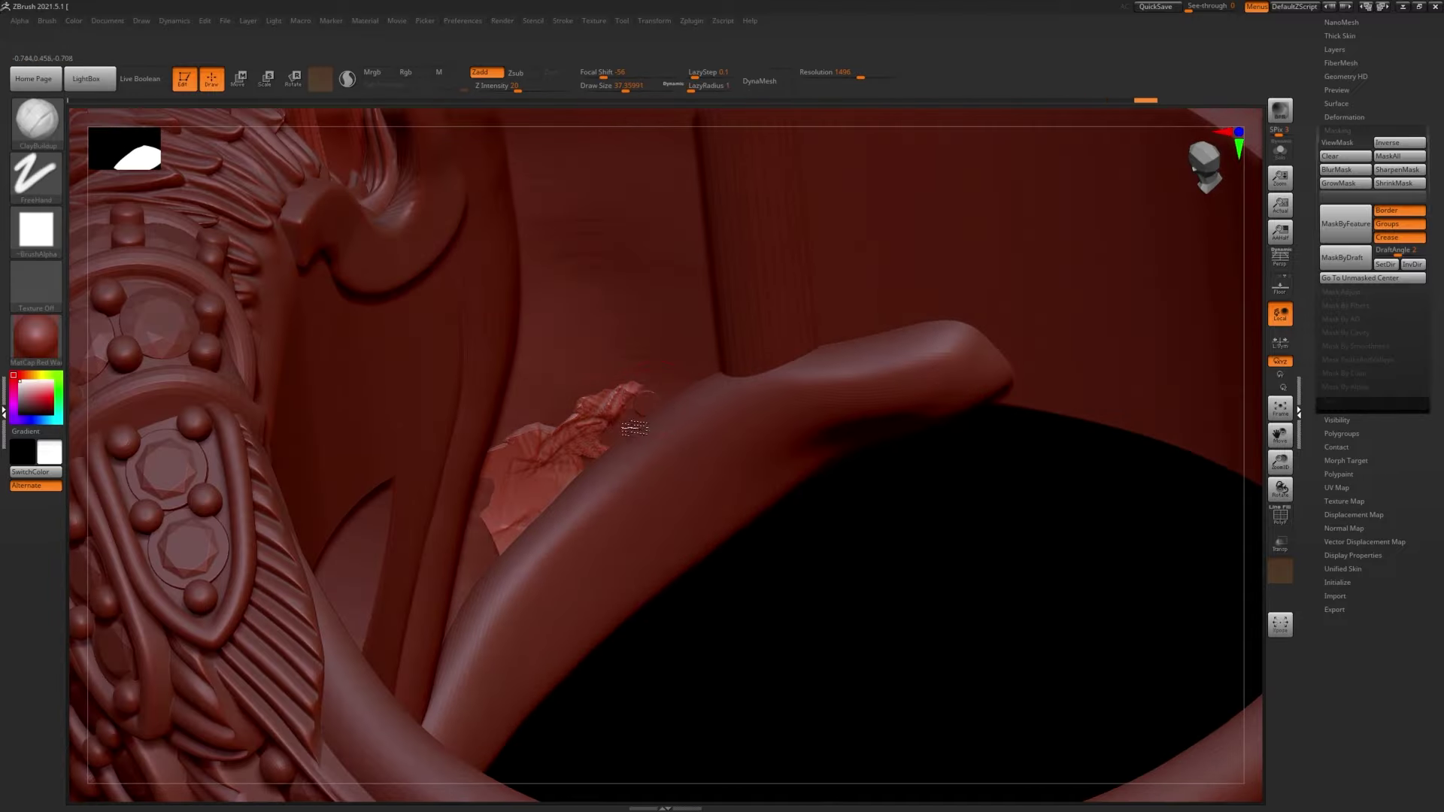
{"action": "left_click_drag", "start_coordinate": [634, 428], "coordinate": [518, 539]}
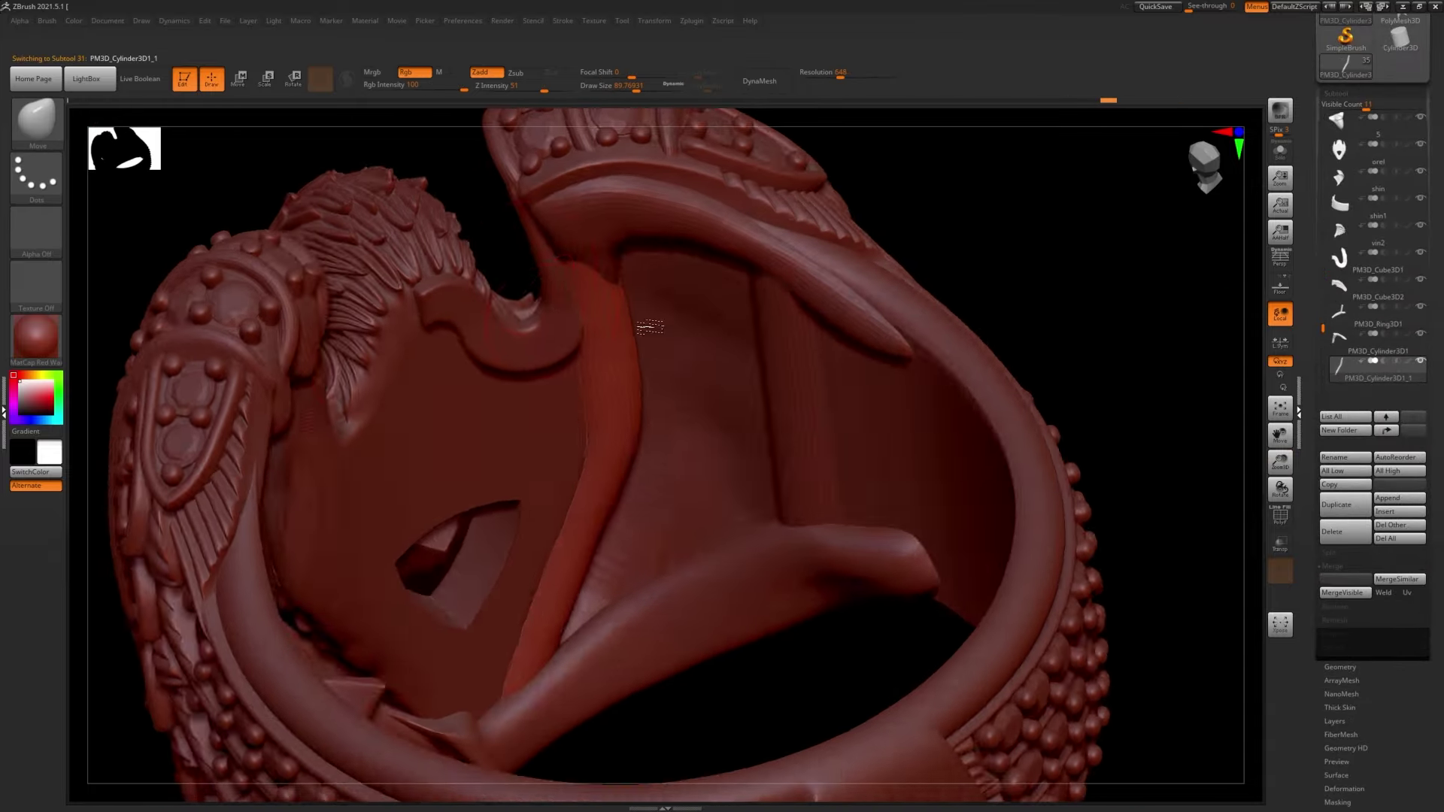
- Select the vin2 inner-wall part and choose the hPolish brush
{"action": "left_click", "coordinate": [650, 327], "text": "alt"}
{"action": "left_click_drag", "start_coordinate": [650, 326], "coordinate": [702, 500]}
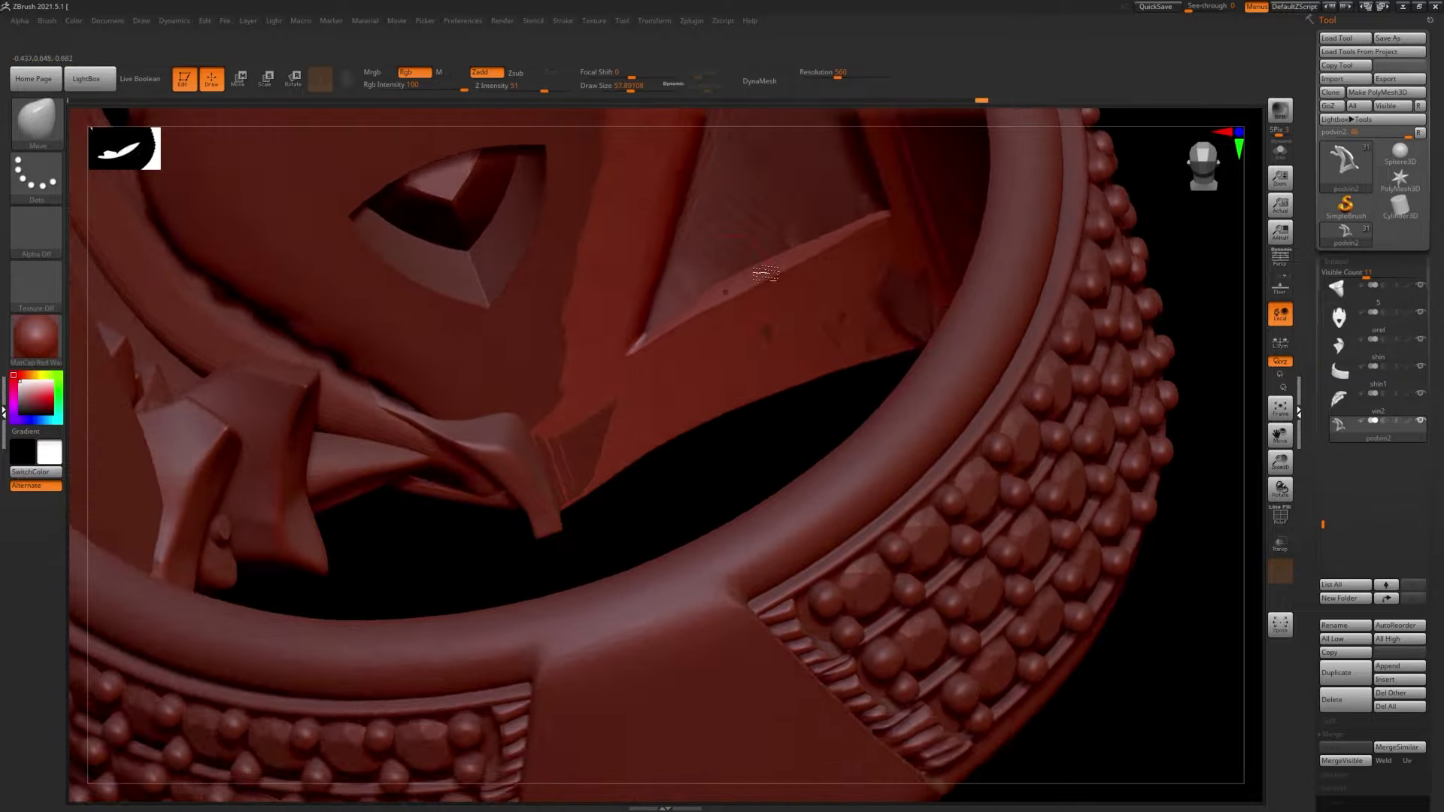
{"action": "left_click", "coordinate": [640, 508], "text": "alt"}
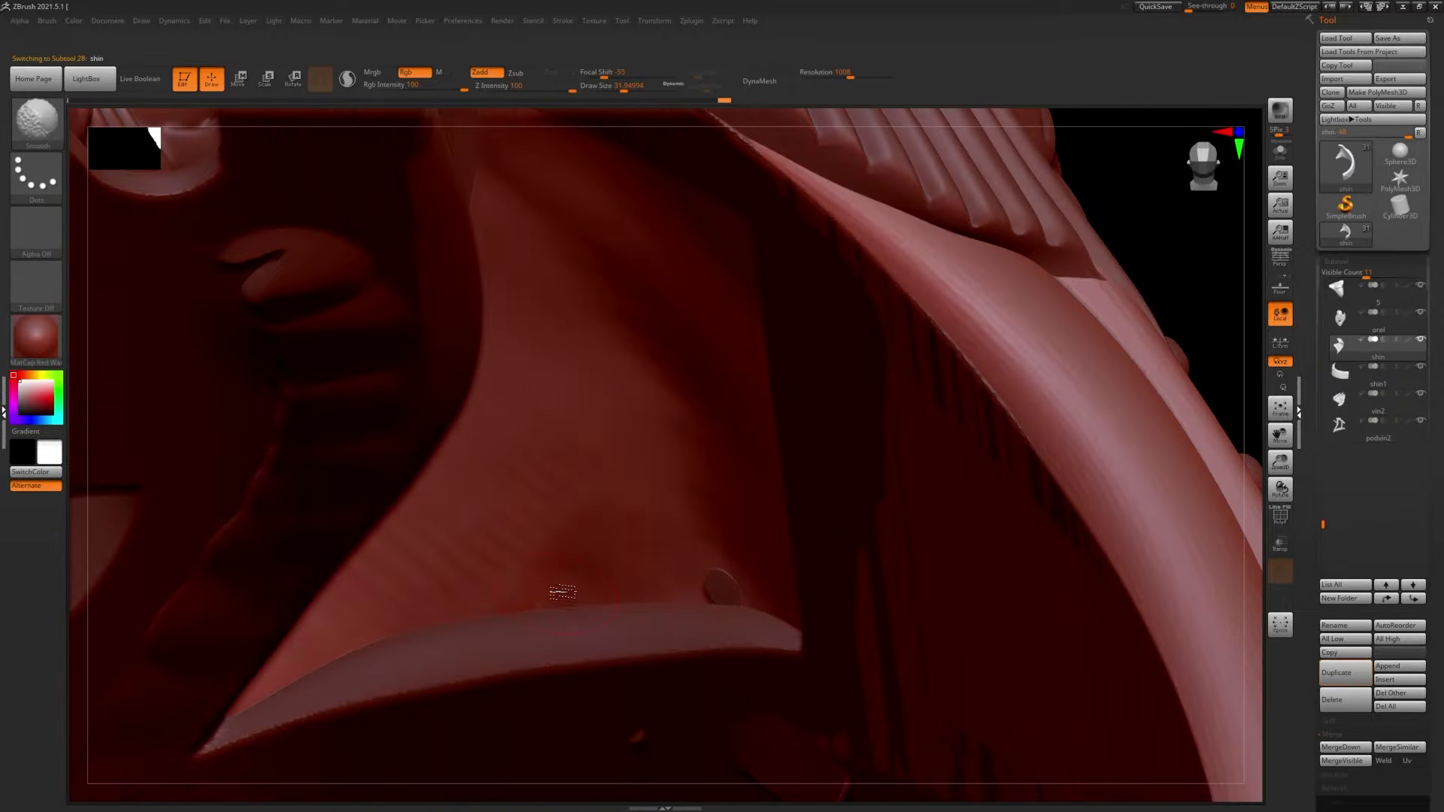
{"action": "key", "text": "b"}
{"action": "key", "text": "h"}
{"action": "key", "text": "p"}
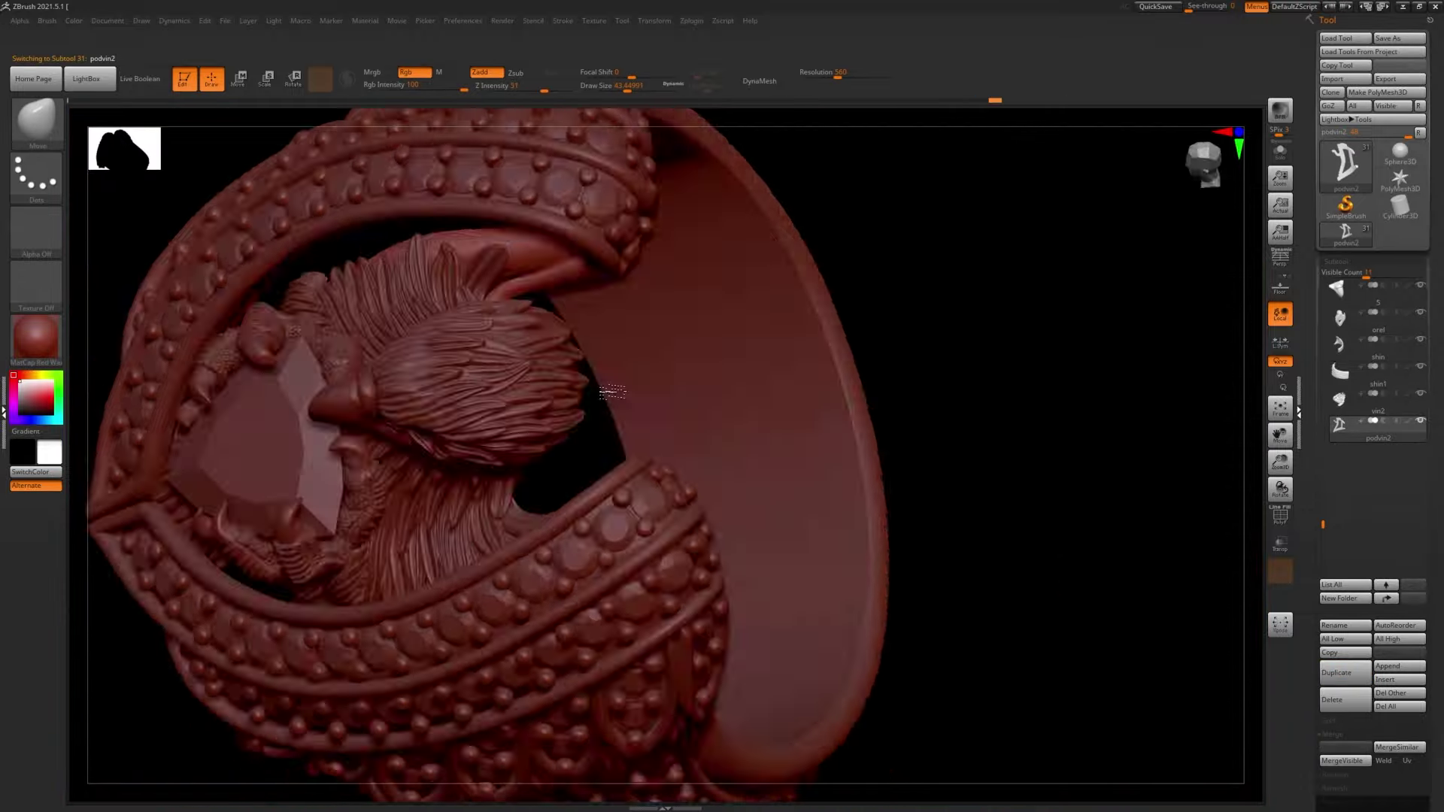
- Turn on PolyF wireframe, inspect both sides of the inner wall, and export it
{"action": "mouse_move", "coordinate": [612, 392]}
{"action": "left_mouse_down"}
{"action": "mouse_move", "coordinate": [752, 121]}
{"action": "mouse_move", "coordinate": [619, 278]}
{"action": "left_mouse_up"}
{"action": "key", "text": "shift+f"}
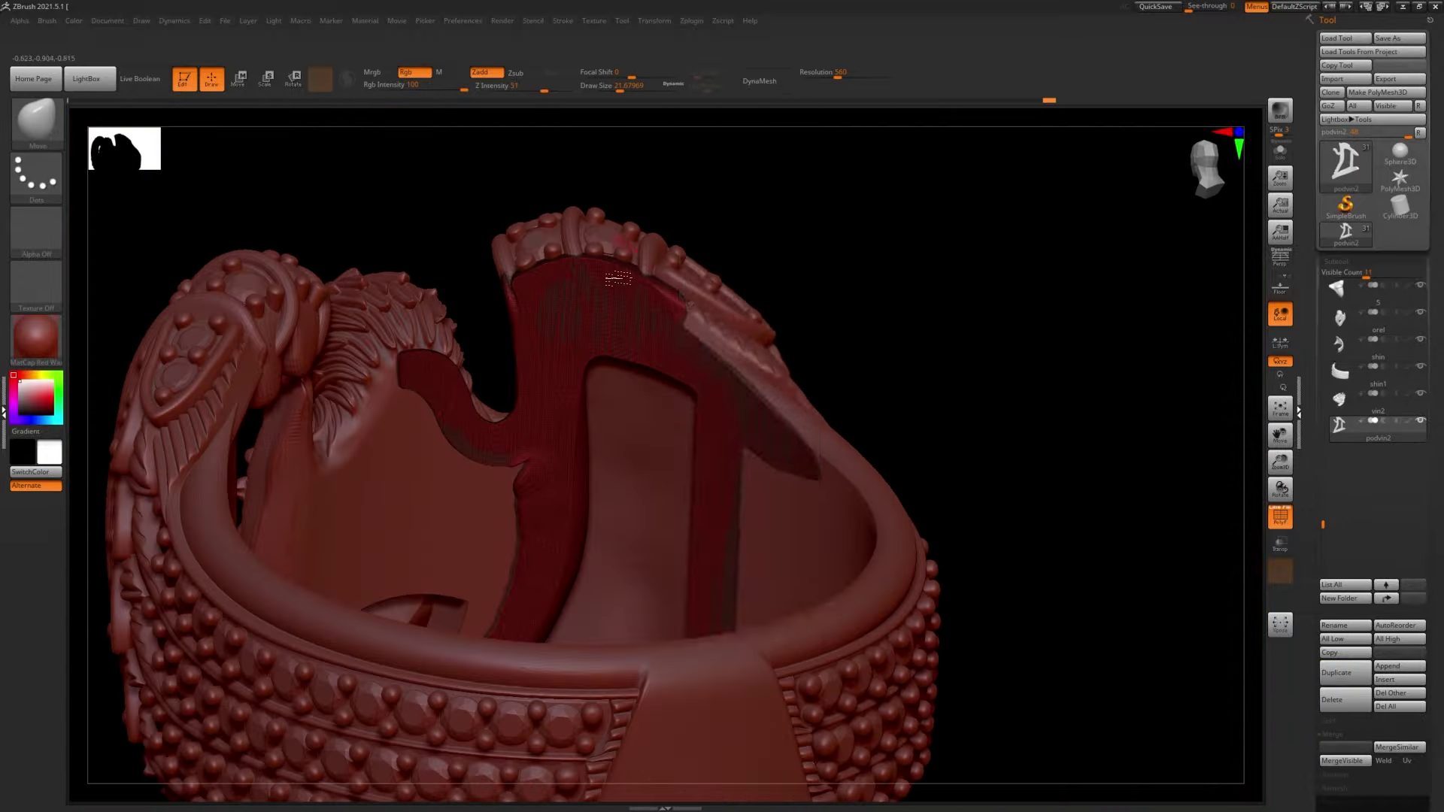
{"action": "left_click_drag", "start_coordinate": [362, 203], "coordinate": [527, 241]}
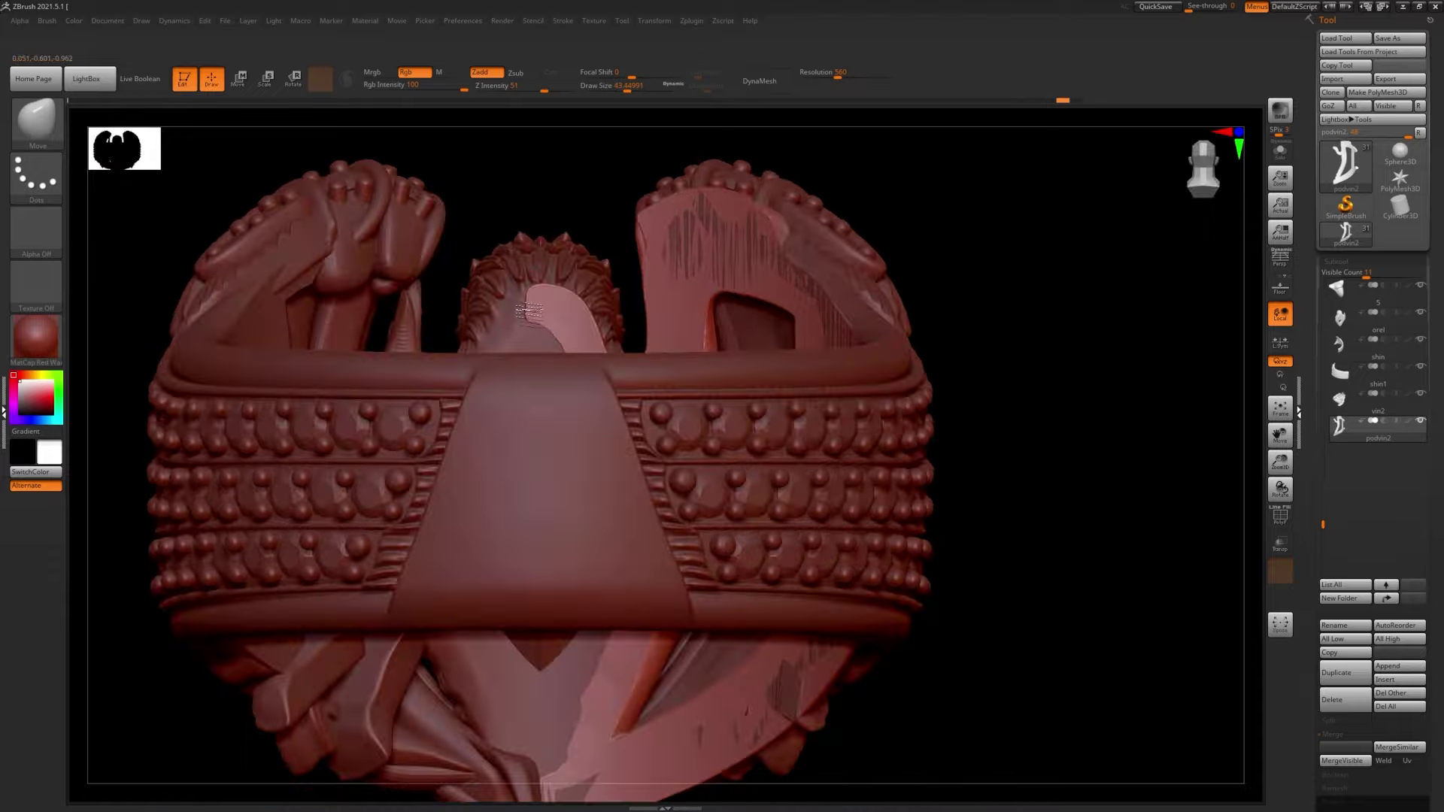
{"action": "left_click", "coordinate": [1399, 78]}
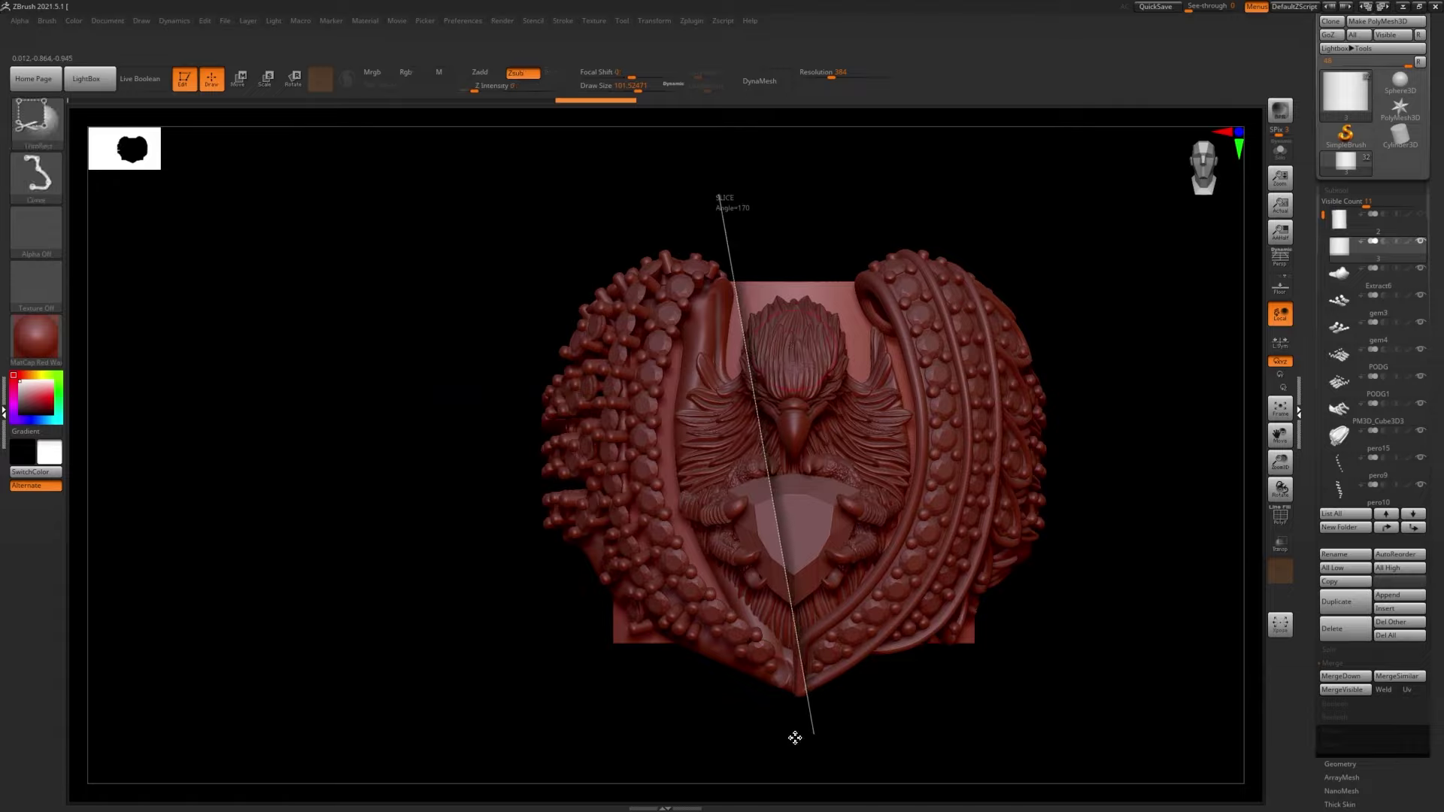
- Select the inner wall subtool and turn off Transp to see the lattice panel solid
{"action": "left_click", "coordinate": [1415, 531]}
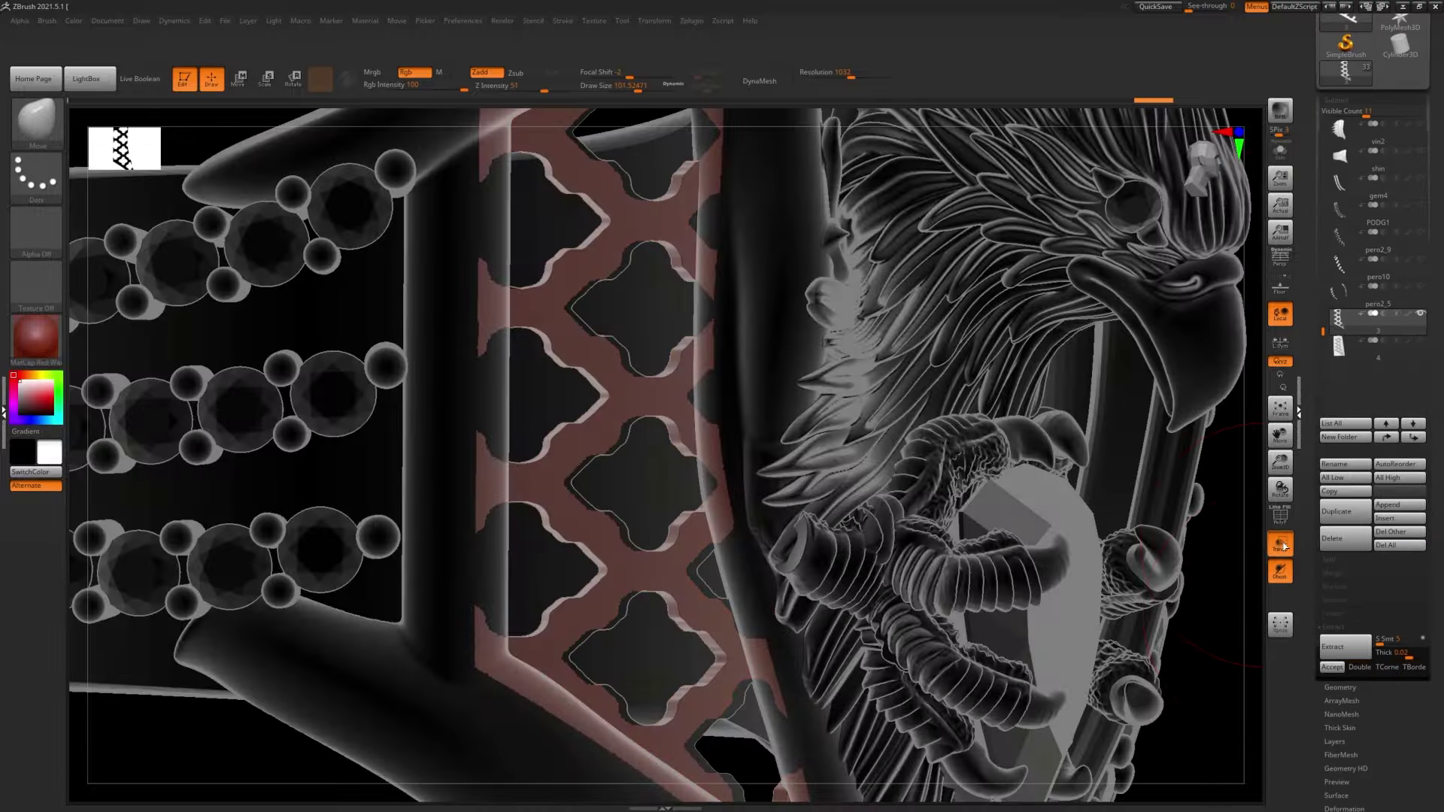
{"action": "left_click", "coordinate": [1280, 544]}
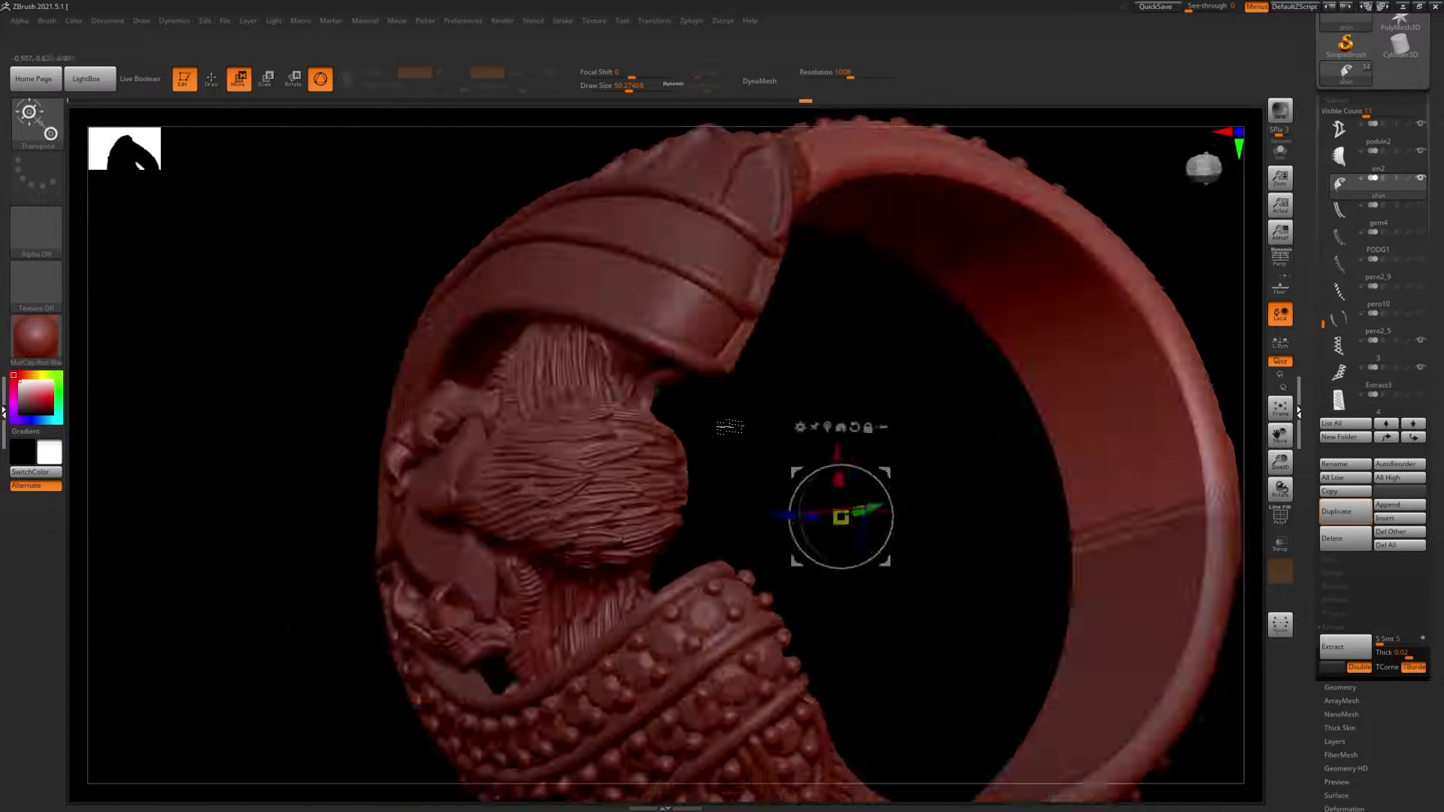
- Turn off Solo so all ring parts show, and orbit to view the inner lattice wall
{"action": "left_click_drag", "start_coordinate": [729, 426], "coordinate": [810, 181]}
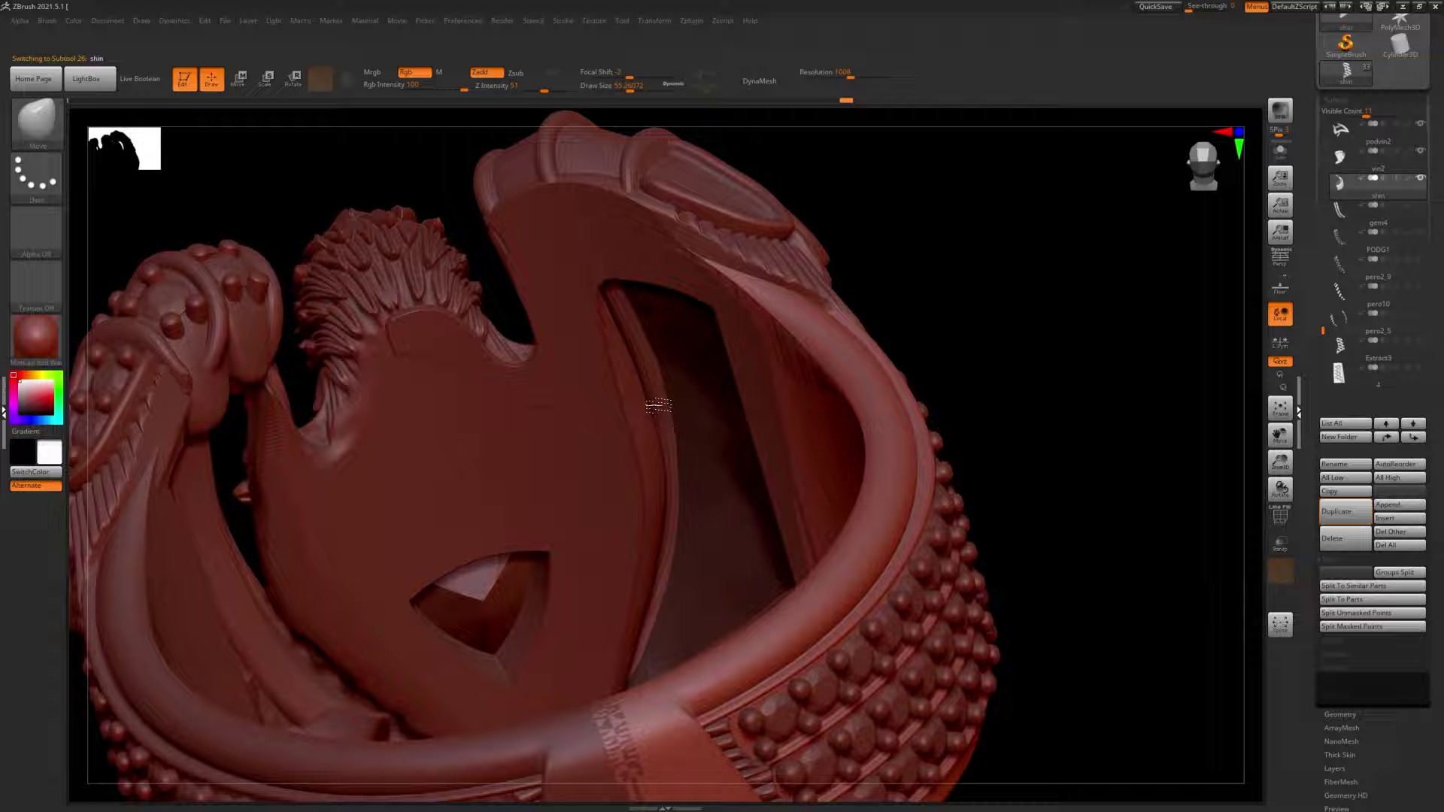
{"action": "left_click_drag", "start_coordinate": [658, 405], "coordinate": [852, 399]}
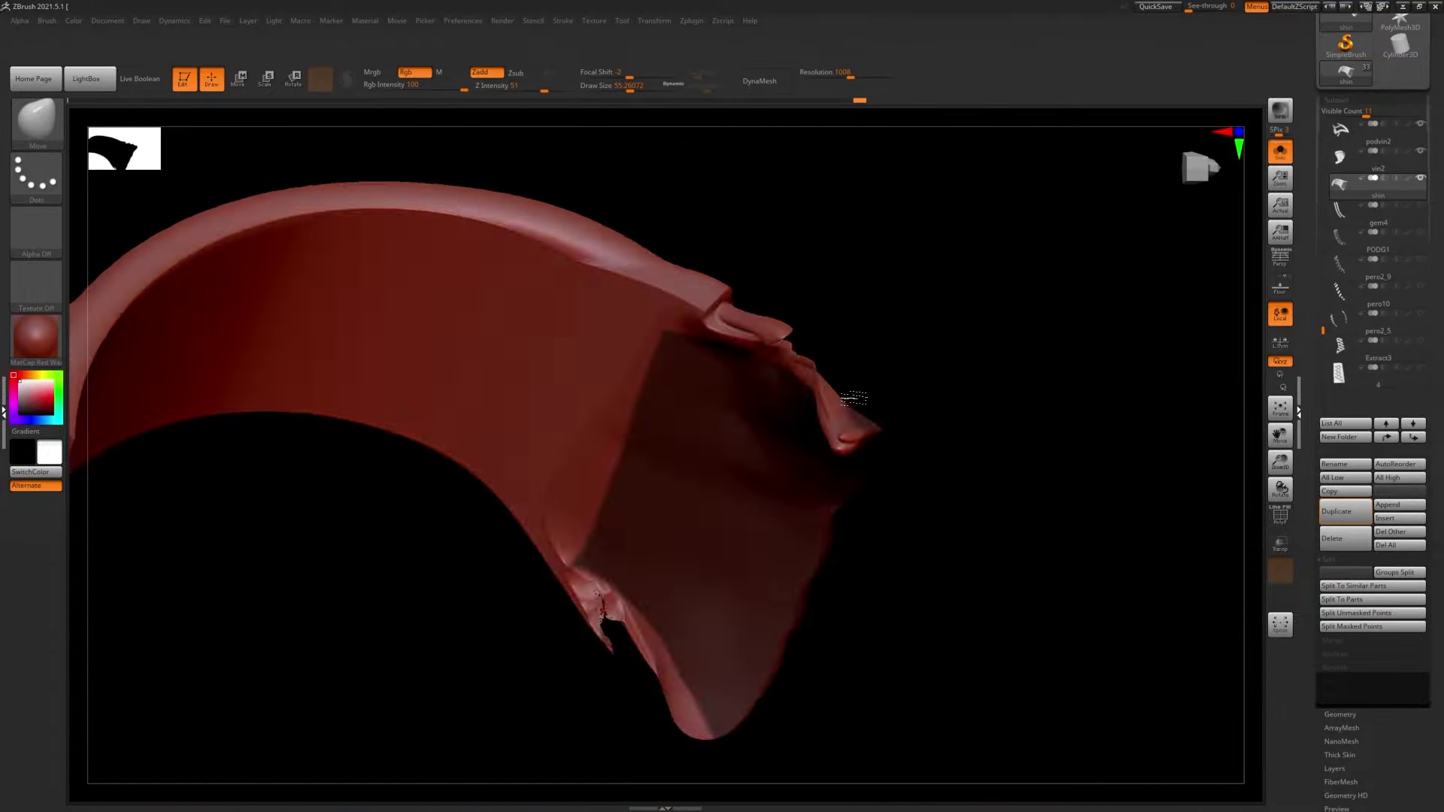
{"action": "left_click", "coordinate": [1280, 150]}
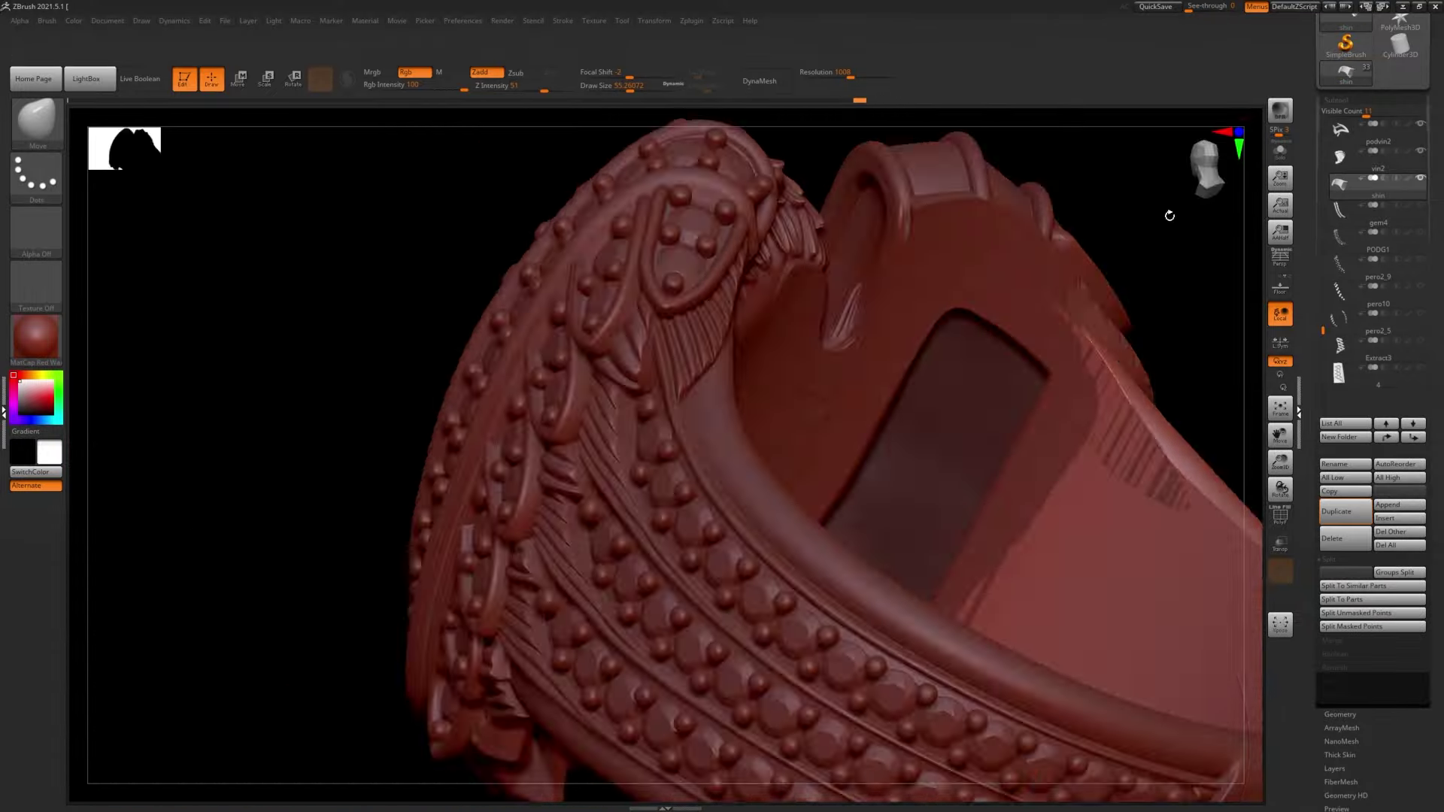
{"action": "mouse_move", "coordinate": [1170, 213]}
{"action": "left_mouse_down"}
{"action": "mouse_move", "coordinate": [771, 542]}
{"action": "mouse_move", "coordinate": [683, 455]}
{"action": "mouse_move", "coordinate": [816, 391]}
{"action": "left_mouse_up"}
{"action": "key", "text": "s"}
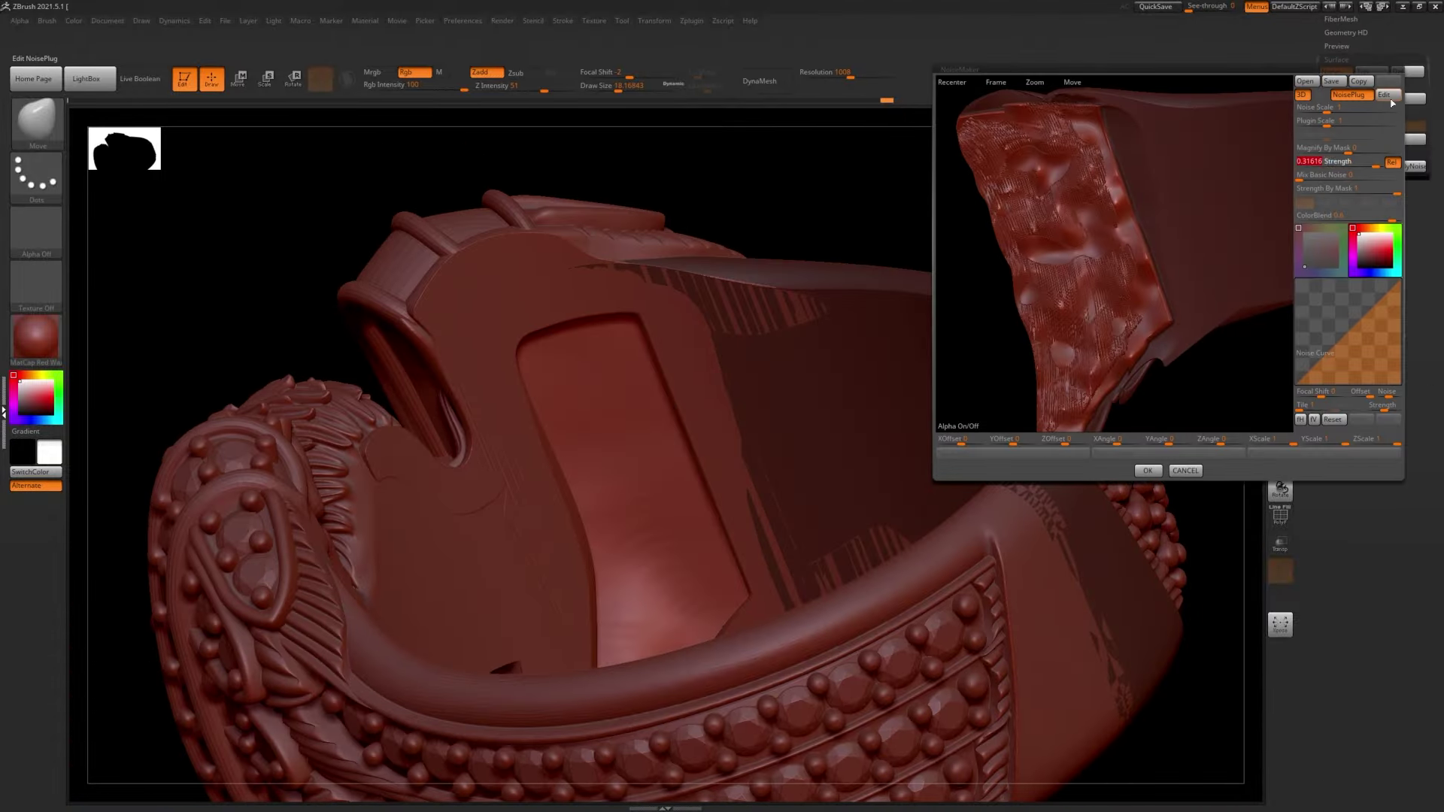
- Accept the NoiseMaker texture on the inner panel and orbit to inspect its textured face
{"action": "left_click", "coordinate": [1390, 100]}
{"action": "mouse_move", "coordinate": [436, 551]}
{"action": "left_mouse_down"}
{"action": "mouse_move", "coordinate": [779, 608]}
{"action": "mouse_move", "coordinate": [718, 430]}
{"action": "mouse_move", "coordinate": [870, 440]}
{"action": "mouse_move", "coordinate": [790, 464]}
{"action": "left_mouse_up"}
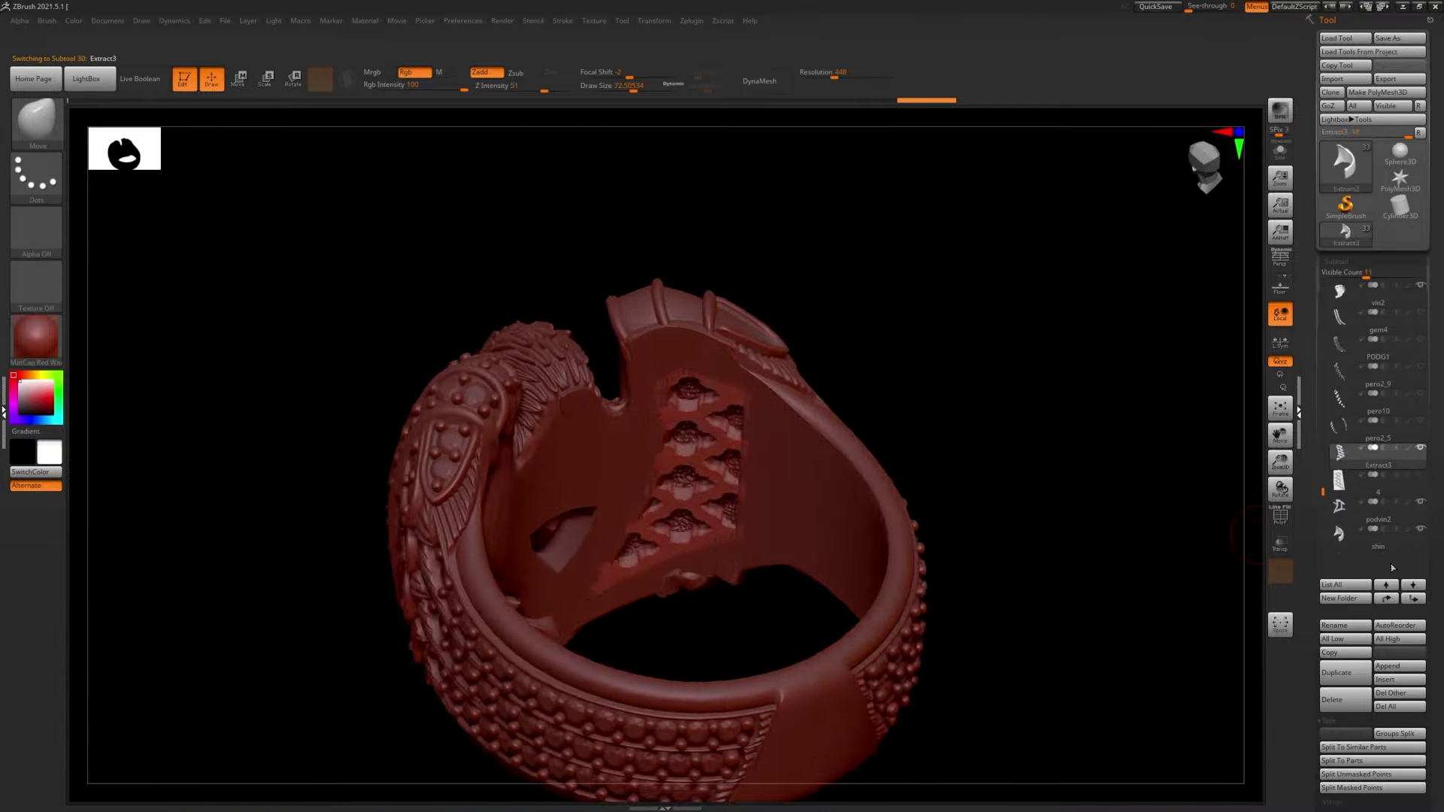
{"action": "left_click_drag", "start_coordinate": [840, 604], "coordinate": [1338, 479]}
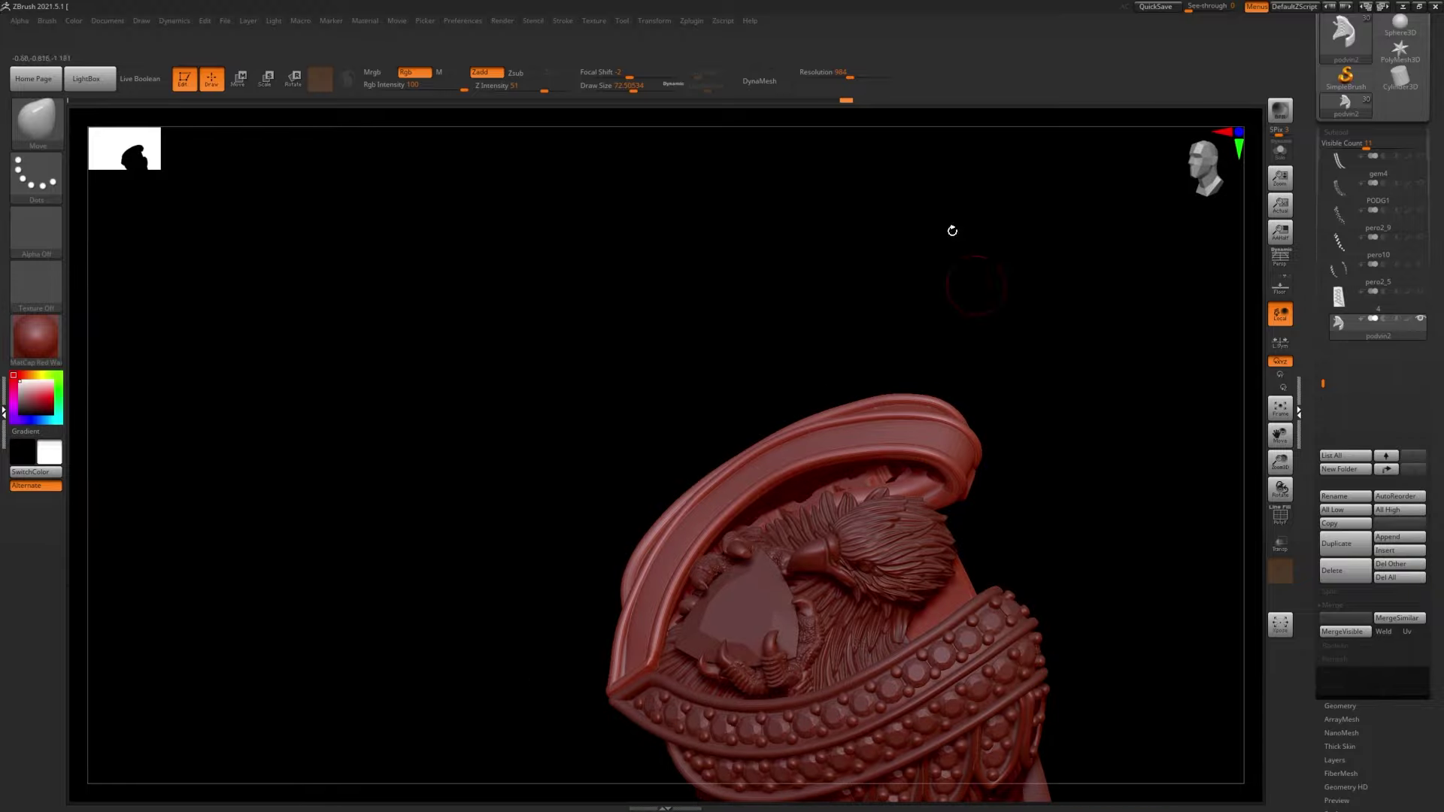
{"action": "mouse_move", "coordinate": [994, 471]}
{"action": "left_mouse_down"}
{"action": "mouse_move", "coordinate": [860, 457]}
{"action": "mouse_move", "coordinate": [807, 285]}
{"action": "mouse_move", "coordinate": [665, 430]}
{"action": "left_mouse_up"}
{"action": "key", "text": "w"}
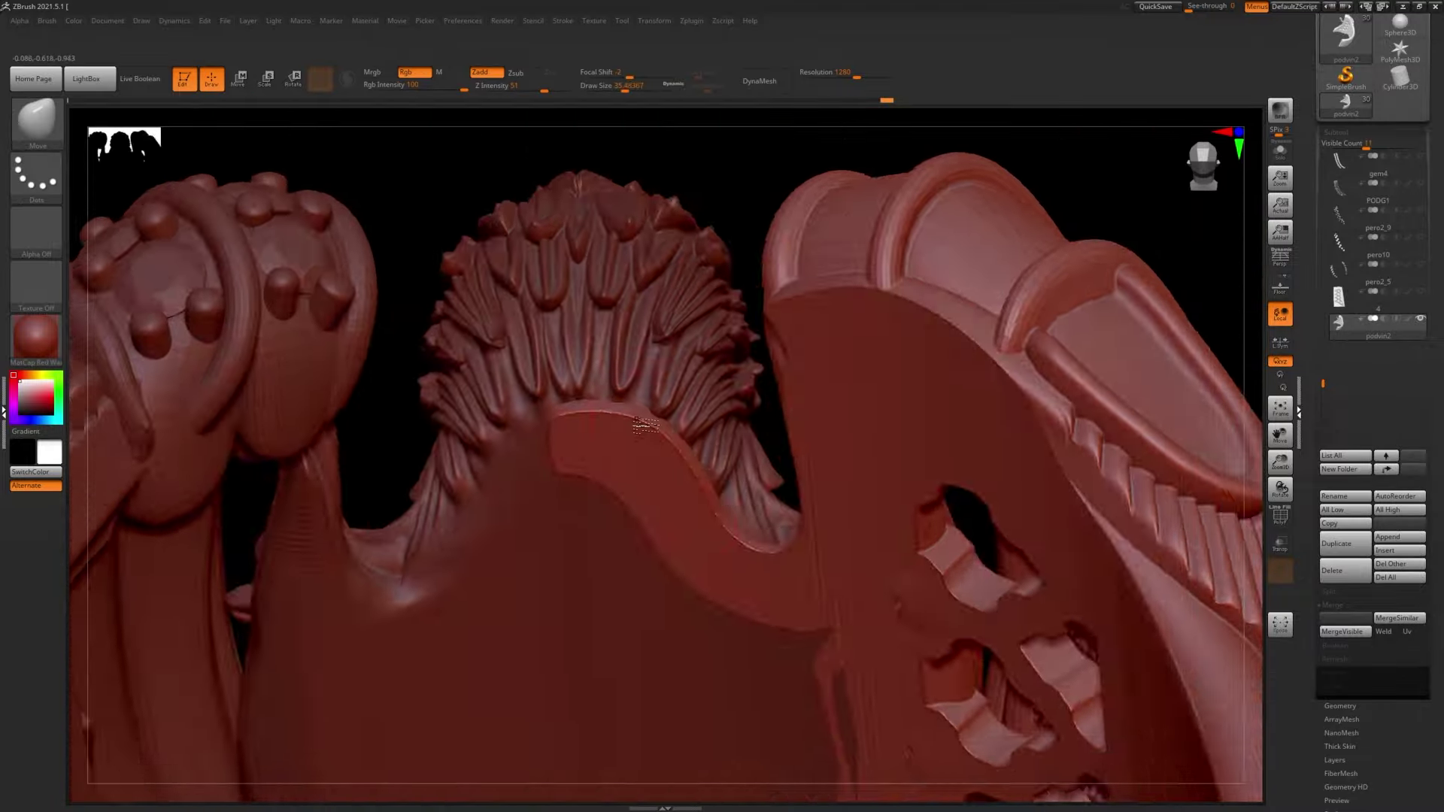
{"action": "key", "text": "q"}
{"action": "left_click_drag", "start_coordinate": [741, 519], "coordinate": [729, 340]}
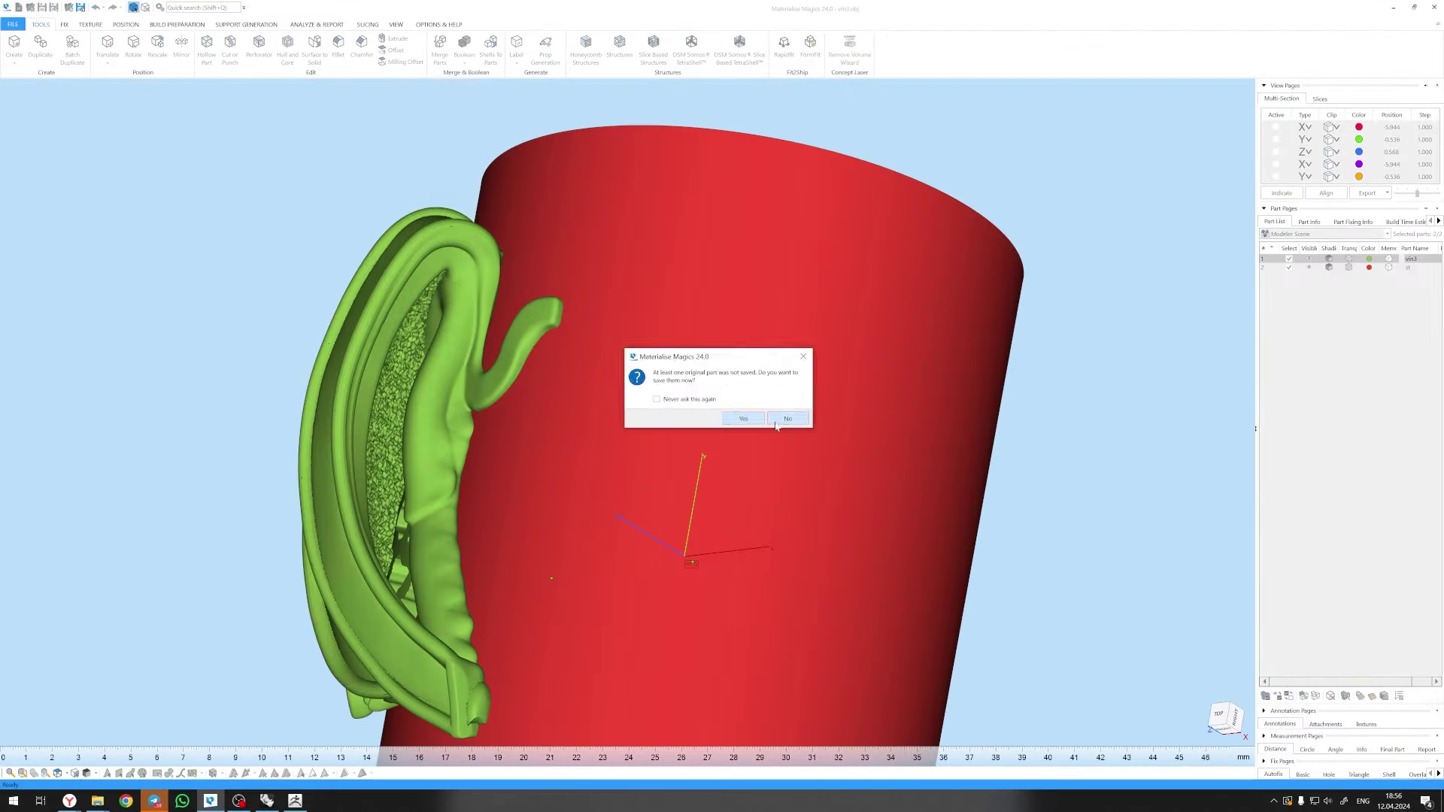
- Save the processed ring part to disk with Save Part(s) As
{"action": "left_click", "coordinate": [776, 426]}
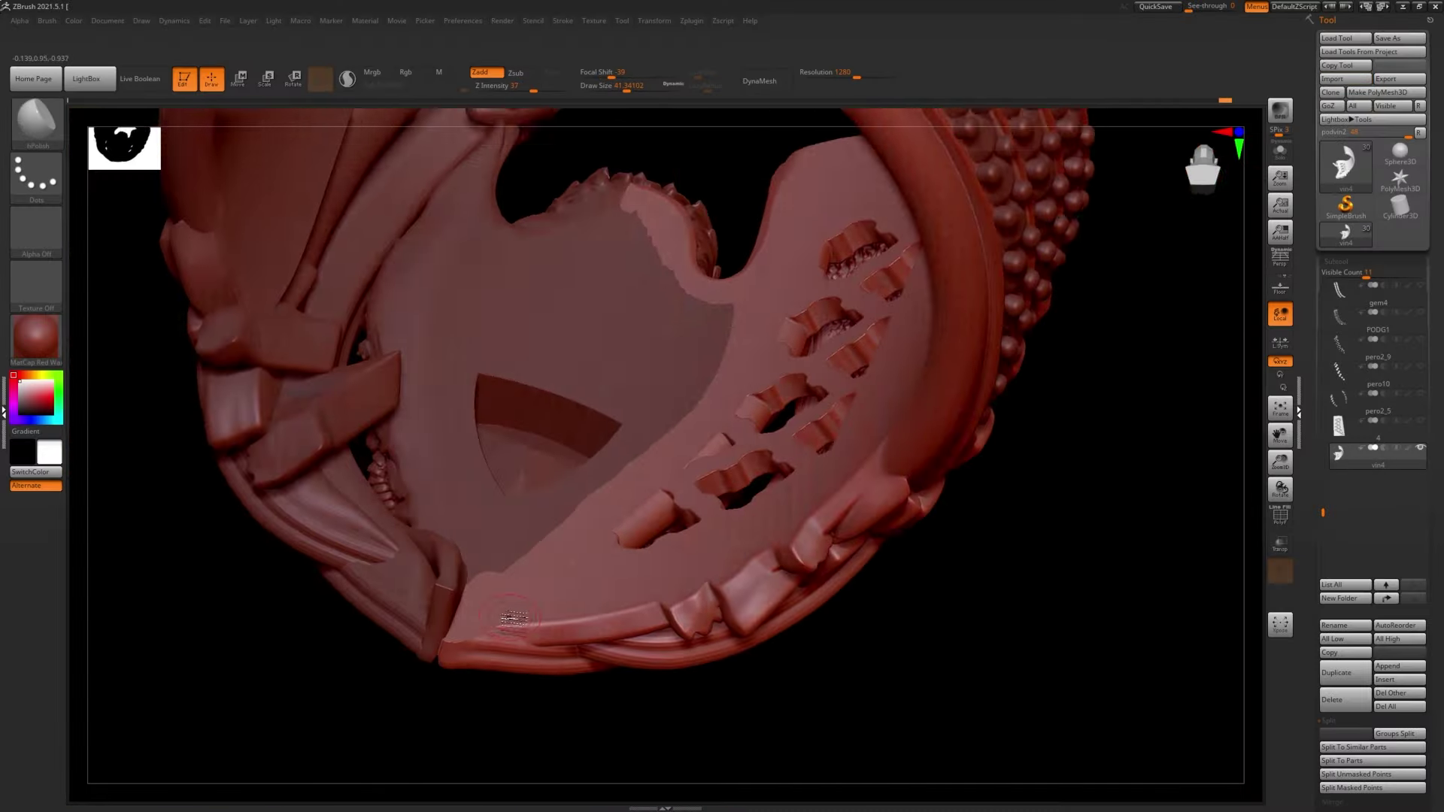
- Work around the inner panel edges, viewing the beaded band, cutouts and eagle head
{"action": "mouse_move", "coordinate": [513, 618]}
{"action": "right_mouse_down"}
{"action": "mouse_move", "coordinate": [596, 606]}
{"action": "mouse_move", "coordinate": [668, 569]}
{"action": "mouse_move", "coordinate": [617, 489]}
{"action": "mouse_move", "coordinate": [593, 509]}
{"action": "mouse_move", "coordinate": [564, 370]}
{"action": "mouse_move", "coordinate": [527, 527]}
{"action": "right_mouse_up"}
{"action": "right_click_drag", "start_coordinate": [463, 583], "coordinate": [487, 553]}
{"action": "right_click_drag", "start_coordinate": [562, 425], "coordinate": [562, 375], "text": "shift"}
{"action": "right_click_drag", "start_coordinate": [634, 478], "coordinate": [632, 410], "text": "ctrl"}
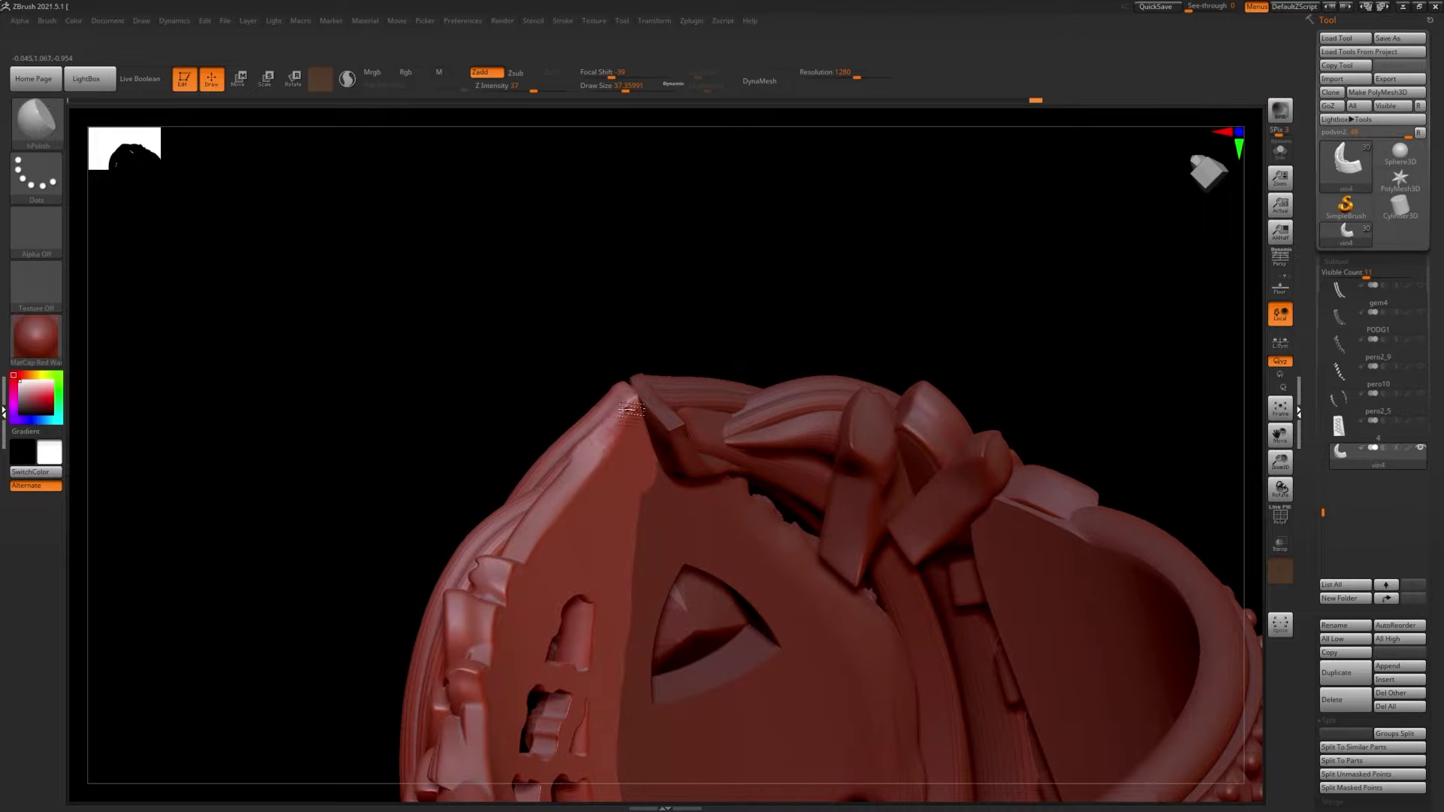
{"action": "mouse_move", "coordinate": [583, 461]}
{"action": "right_mouse_down"}
{"action": "mouse_move", "coordinate": [548, 490]}
{"action": "mouse_move", "coordinate": [566, 389]}
{"action": "mouse_move", "coordinate": [671, 383]}
{"action": "mouse_move", "coordinate": [660, 460]}
{"action": "mouse_move", "coordinate": [632, 376]}
{"action": "mouse_move", "coordinate": [662, 338]}
{"action": "mouse_move", "coordinate": [699, 29]}
{"action": "right_mouse_up"}
- Switch the active subtool to 7, then to 4, and turn the ring front-on
{"action": "left_click", "coordinate": [661, 460], "text": "alt"}
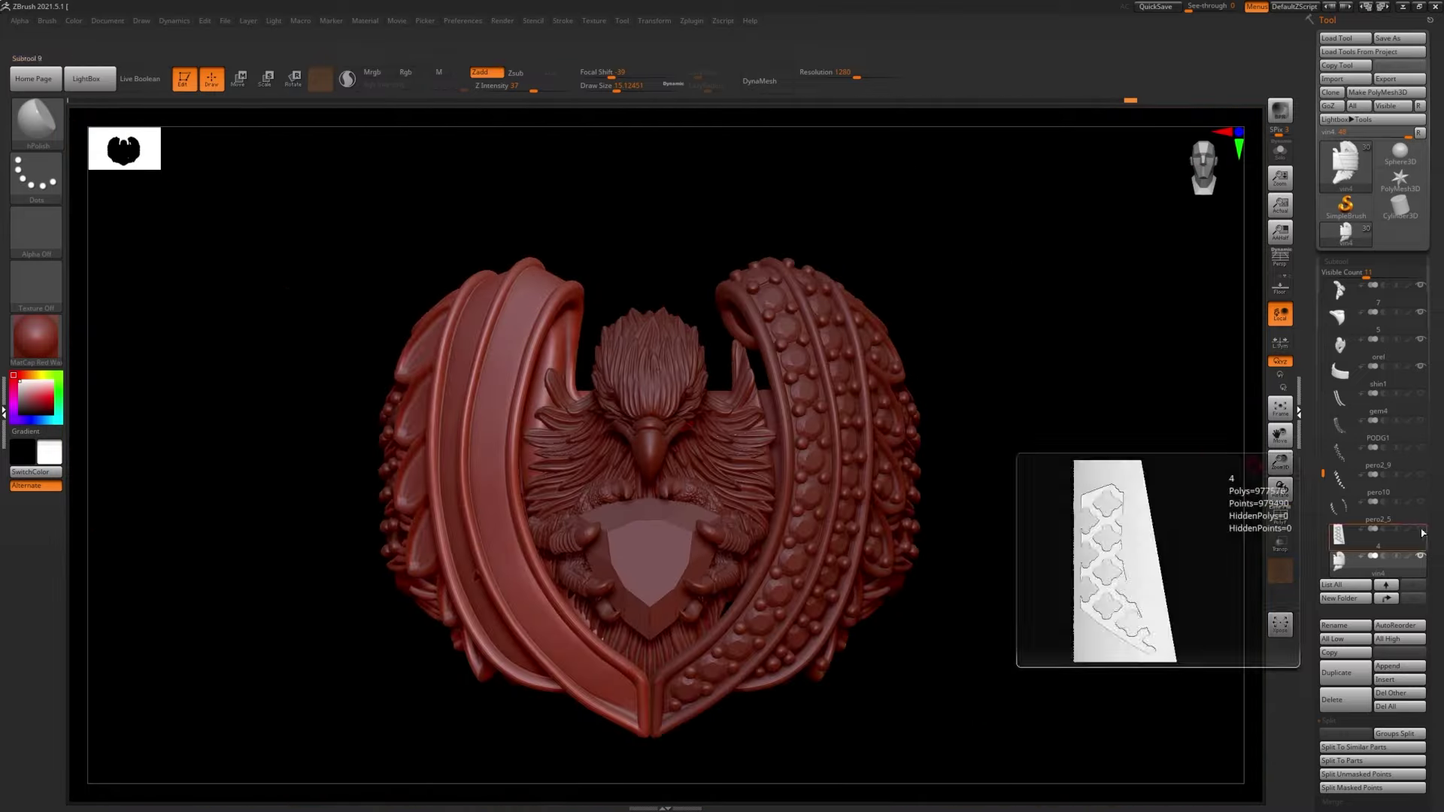
{"action": "left_click", "coordinate": [1422, 533]}
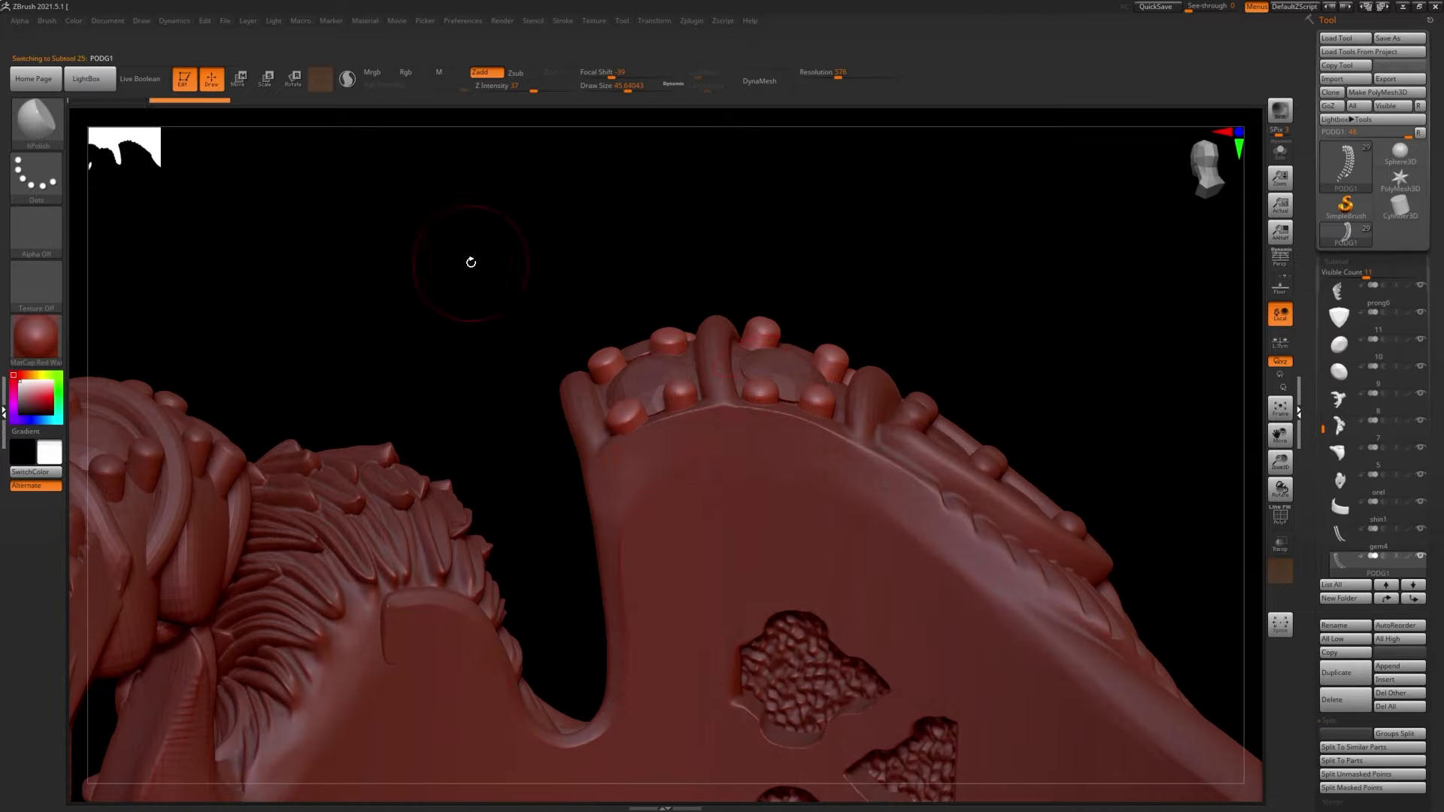
{"action": "right_click_drag", "start_coordinate": [746, 380], "coordinate": [662, 419]}
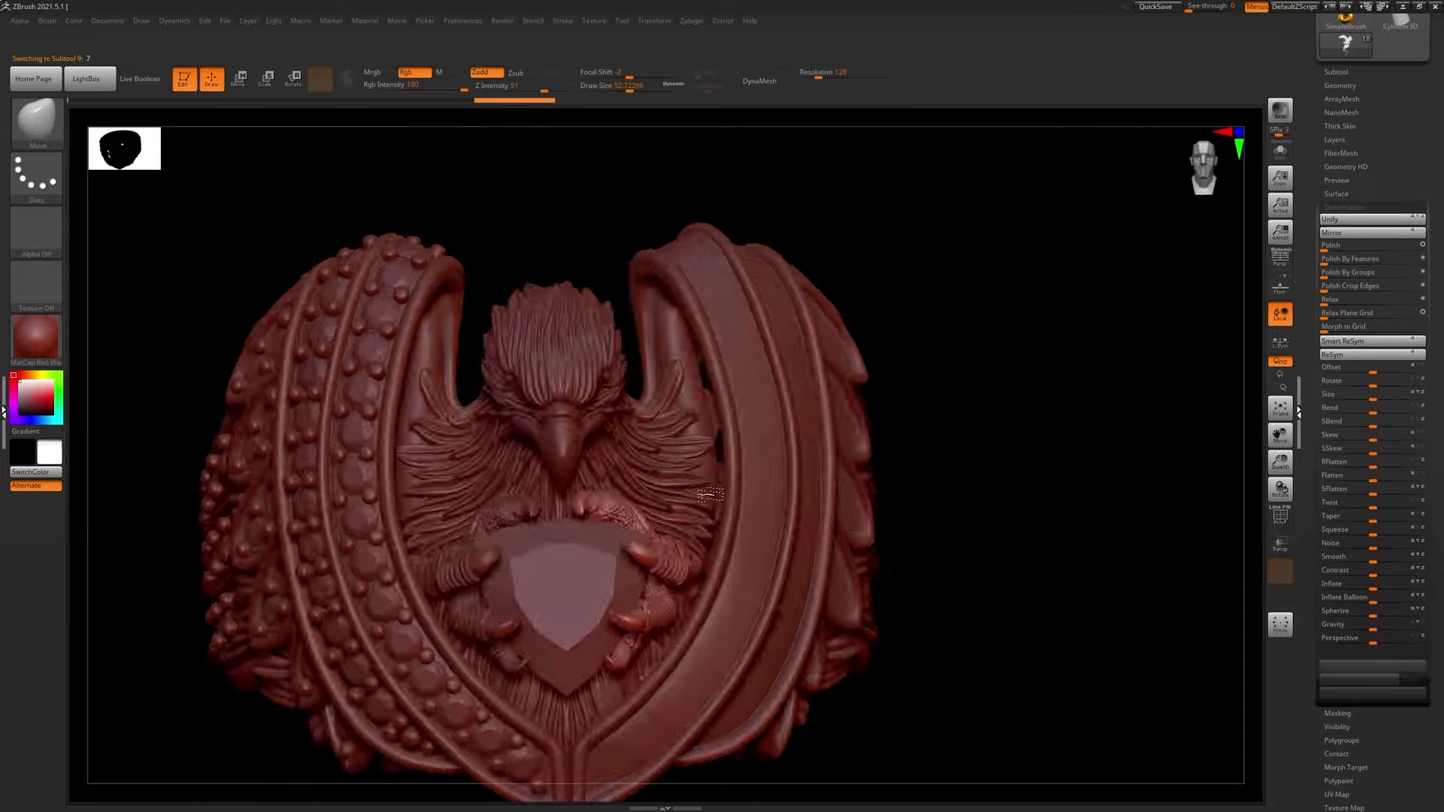
{"action": "right_click_drag", "start_coordinate": [717, 601], "coordinate": [573, 740]}
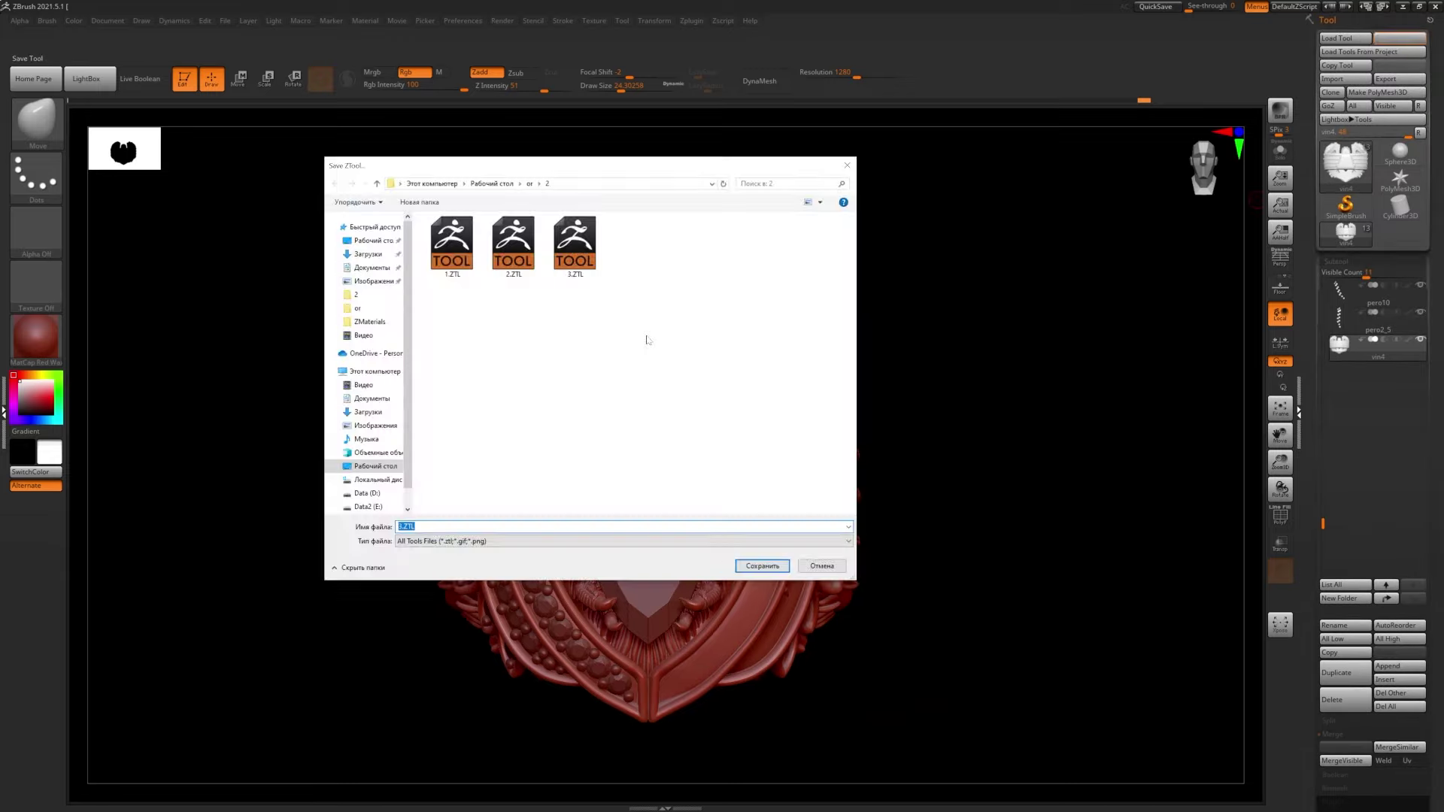
- Export the active part as vin4.obj and bring Rhinoceros to the front
{"action": "left_click", "coordinate": [1399, 78]}
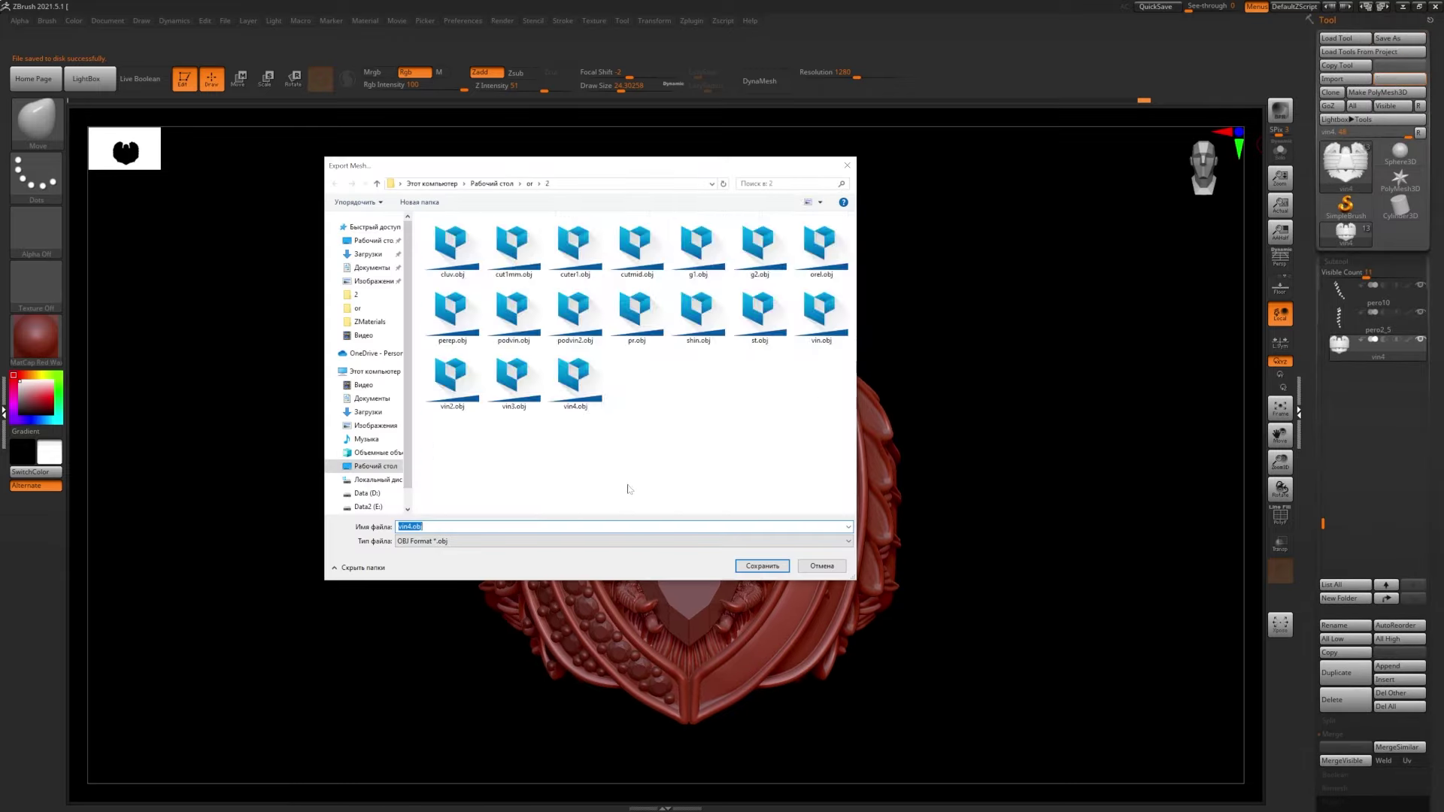
{"action": "key", "text": "Return"}
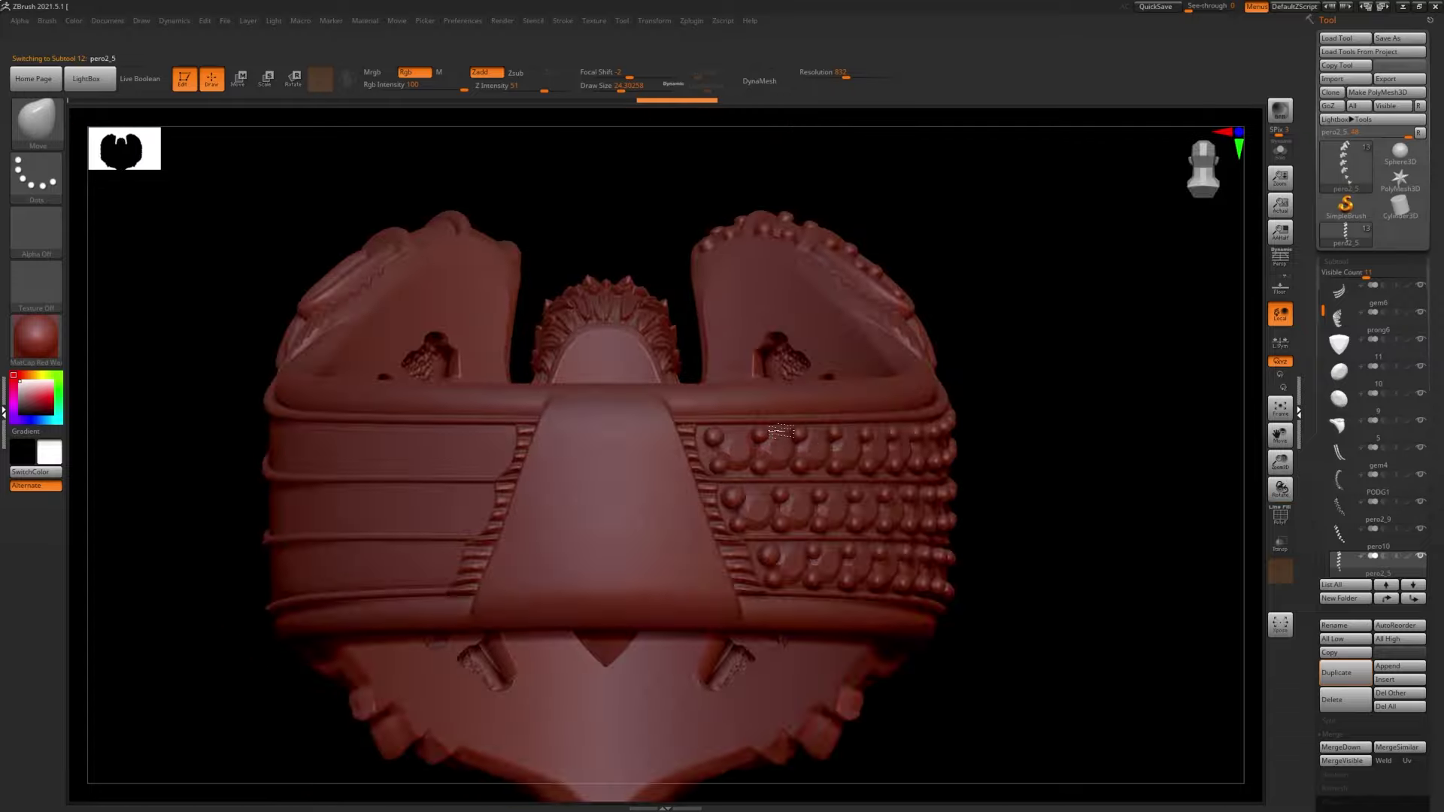
{"action": "key", "text": "alt+Tab"}
{"action": "left_click", "coordinate": [804, 407]}
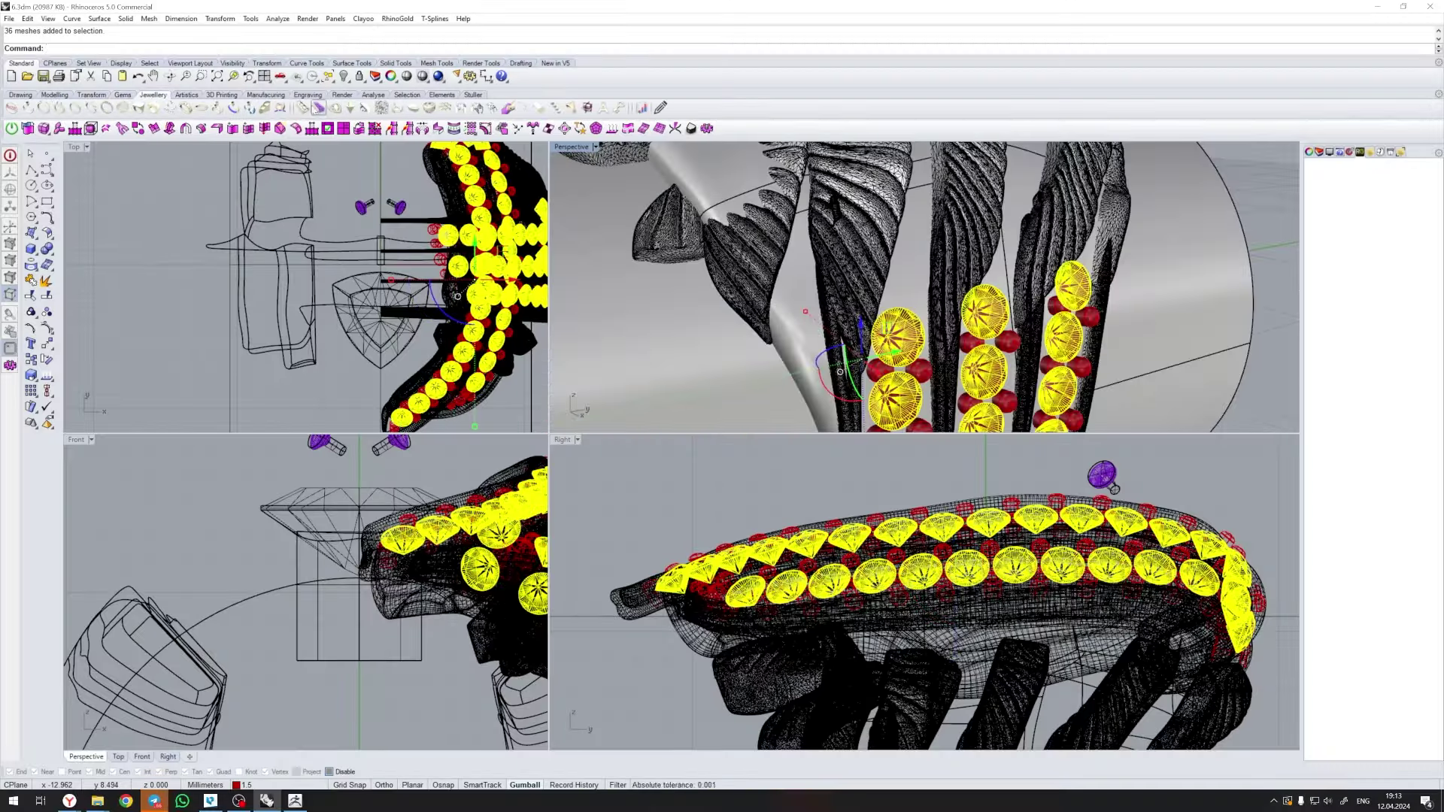
- Generate cutters beneath the pavé stones with Cutter Studio and view the whole ring
{"action": "key", "text": "Return"}
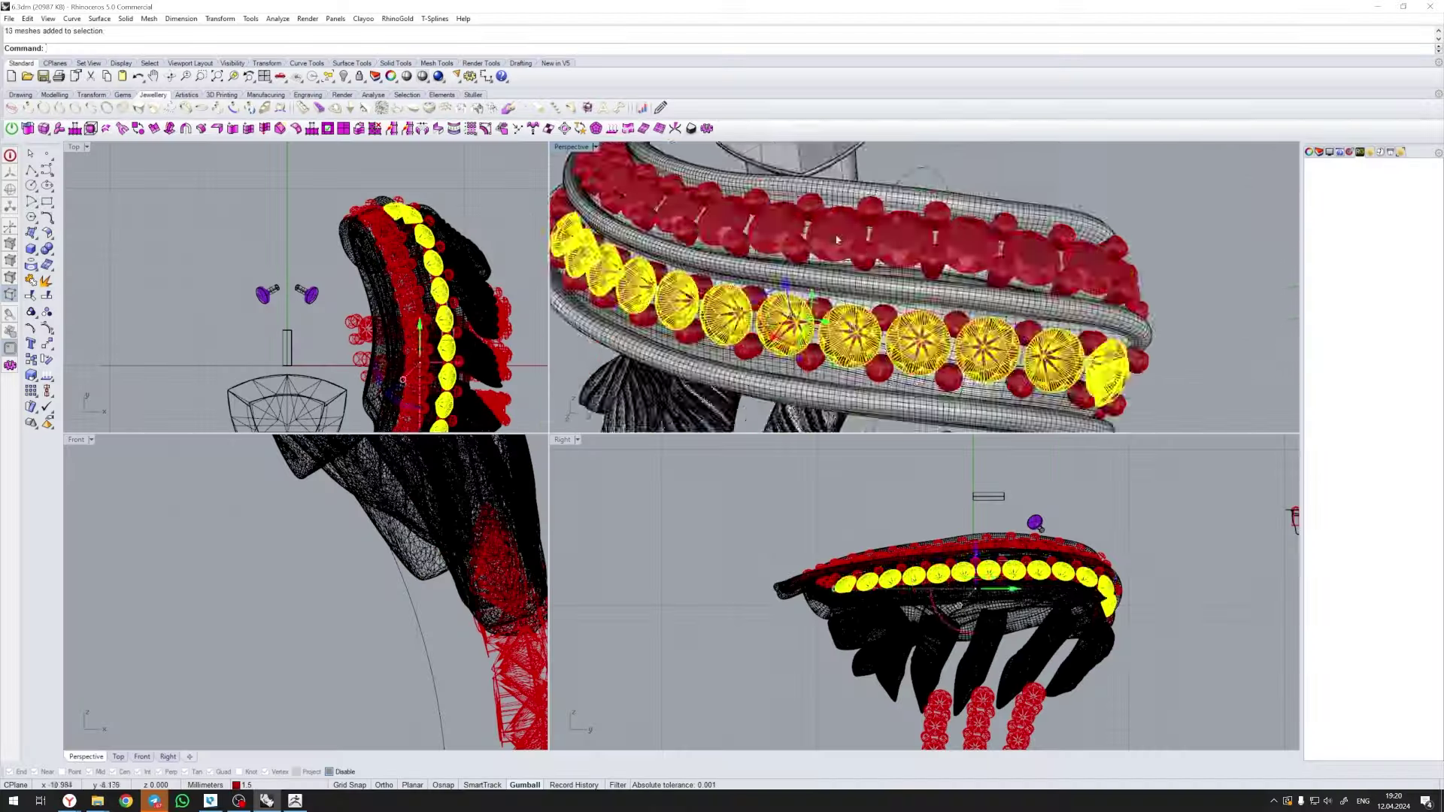
{"action": "right_click_drag", "start_coordinate": [847, 335], "coordinate": [1094, 354]}
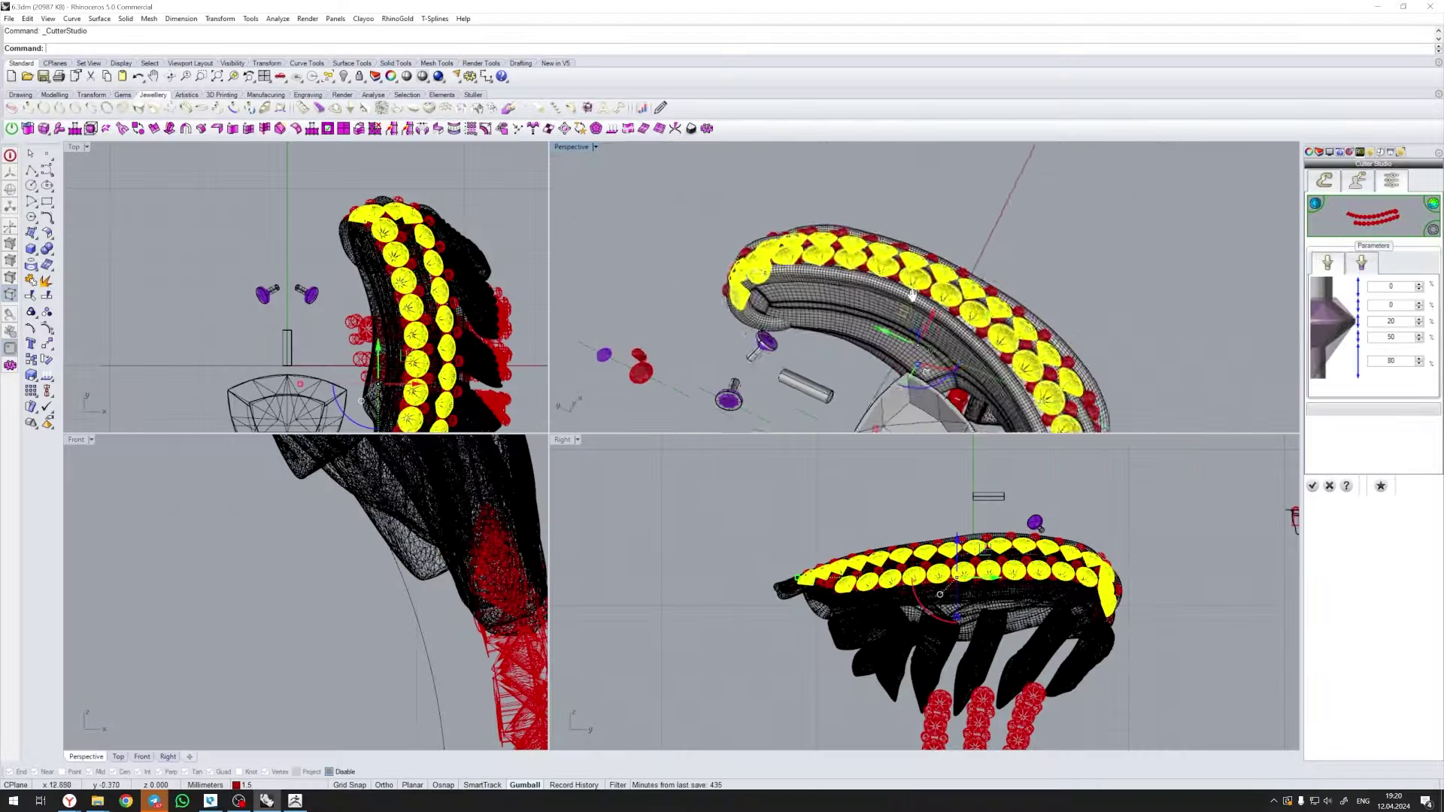
{"action": "right_click_drag", "start_coordinate": [970, 228], "coordinate": [859, 255]}
- Export the selected cutters as OBJ file cuter2 and return to ZBrush
{"action": "left_click", "coordinate": [9, 19]}
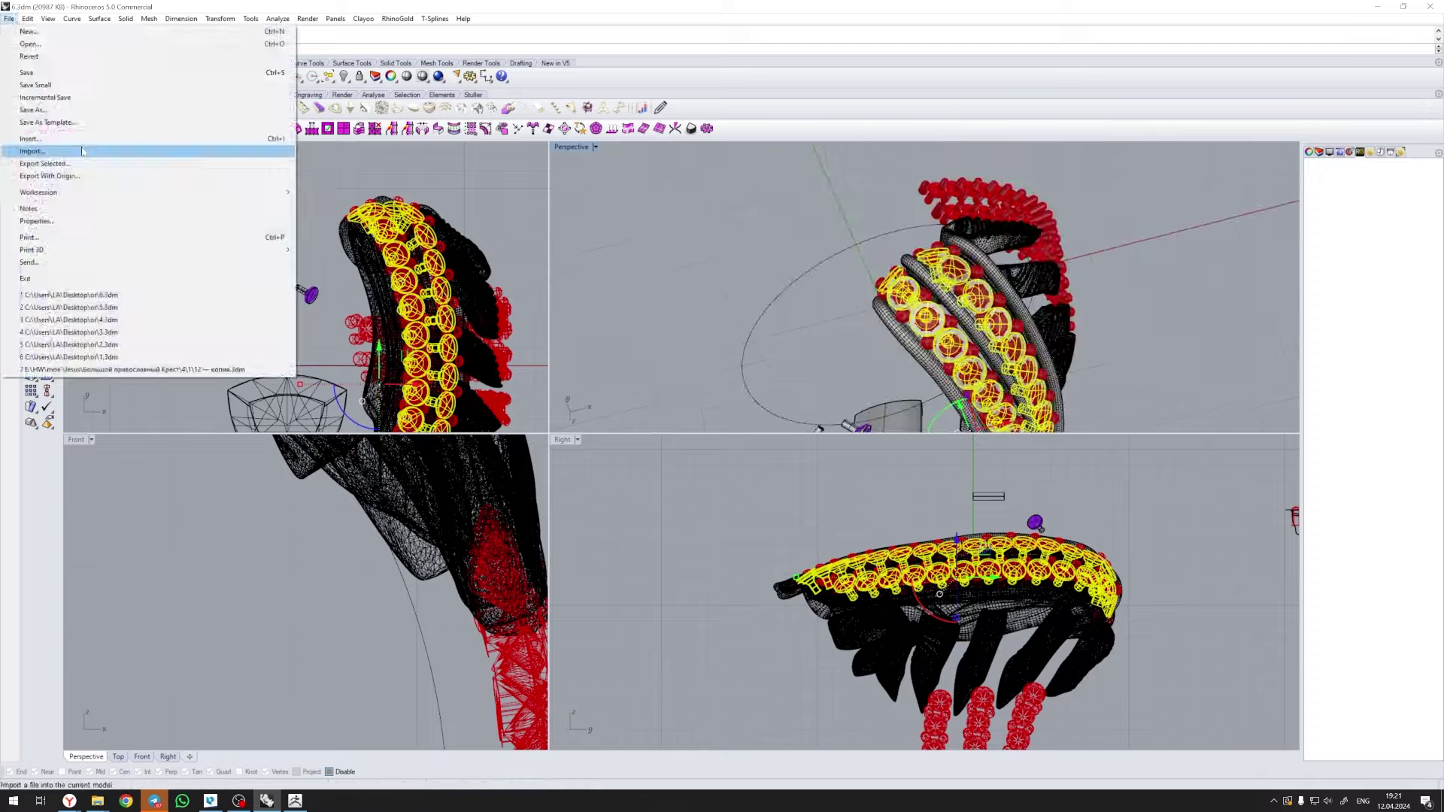
{"action": "left_click", "coordinate": [30, 145]}
{"action": "left_click", "coordinate": [834, 576]}
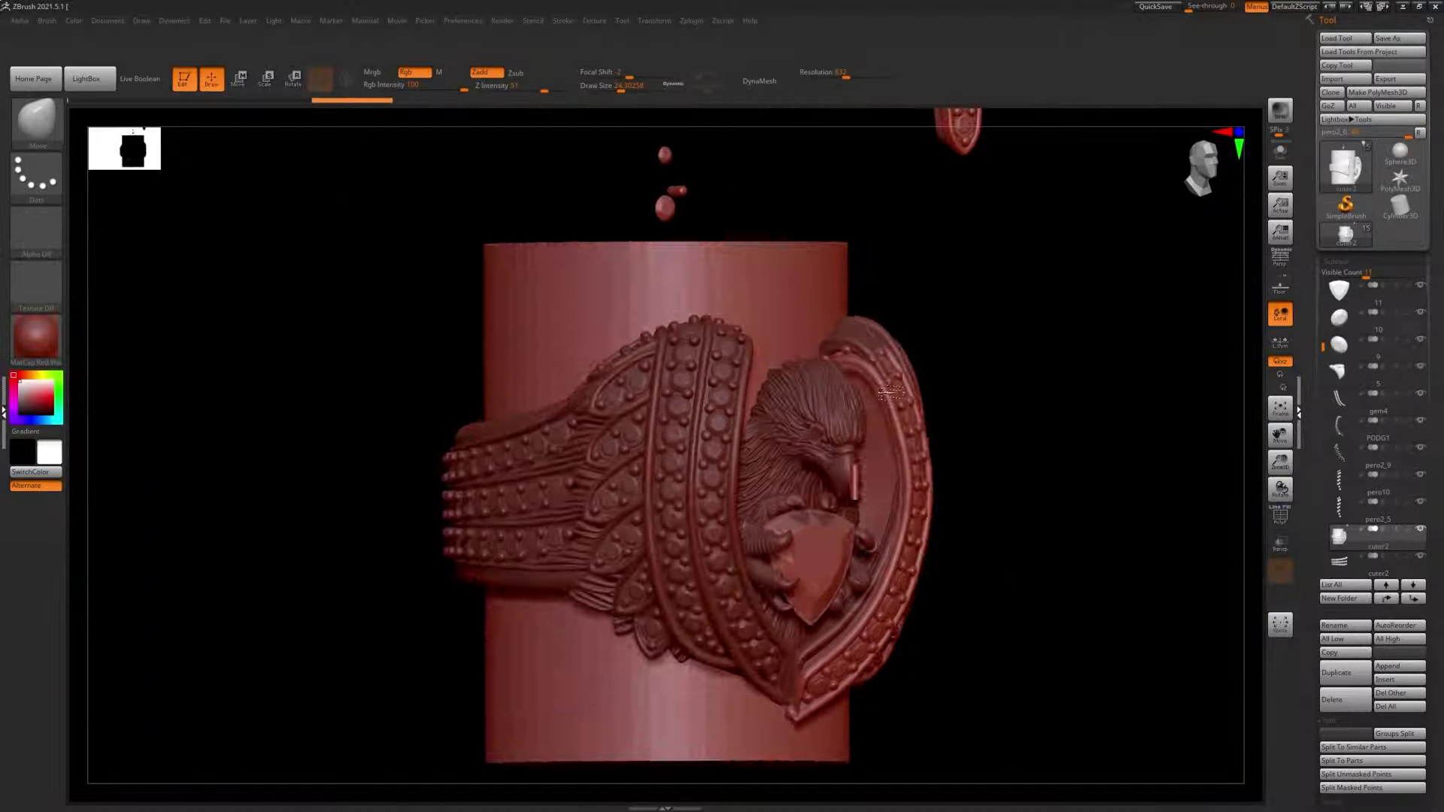
{"action": "key", "text": "alt+Tab"}
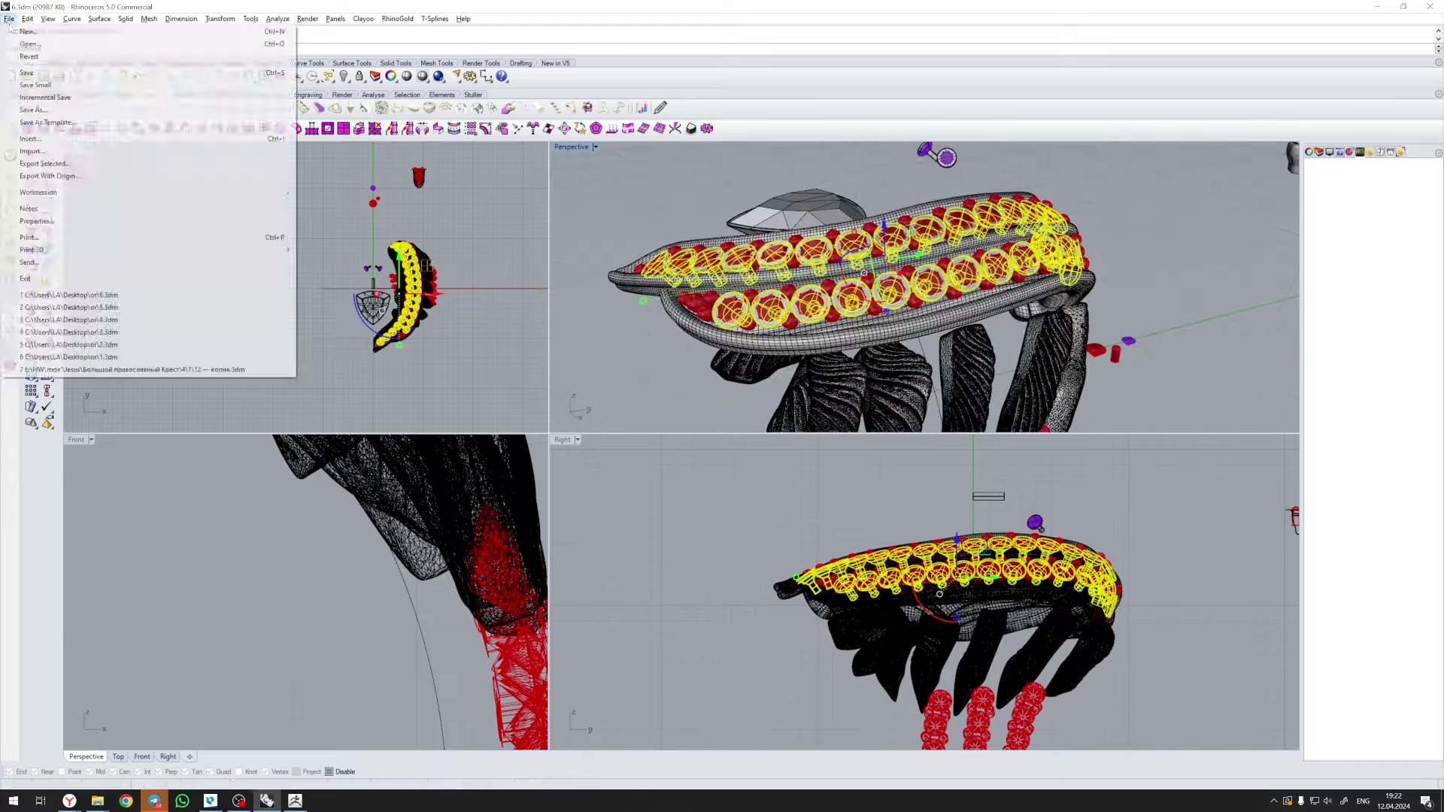
{"action": "key", "text": "alt+f"}
{"action": "key", "text": "e"}
{"action": "key", "text": "Return"}
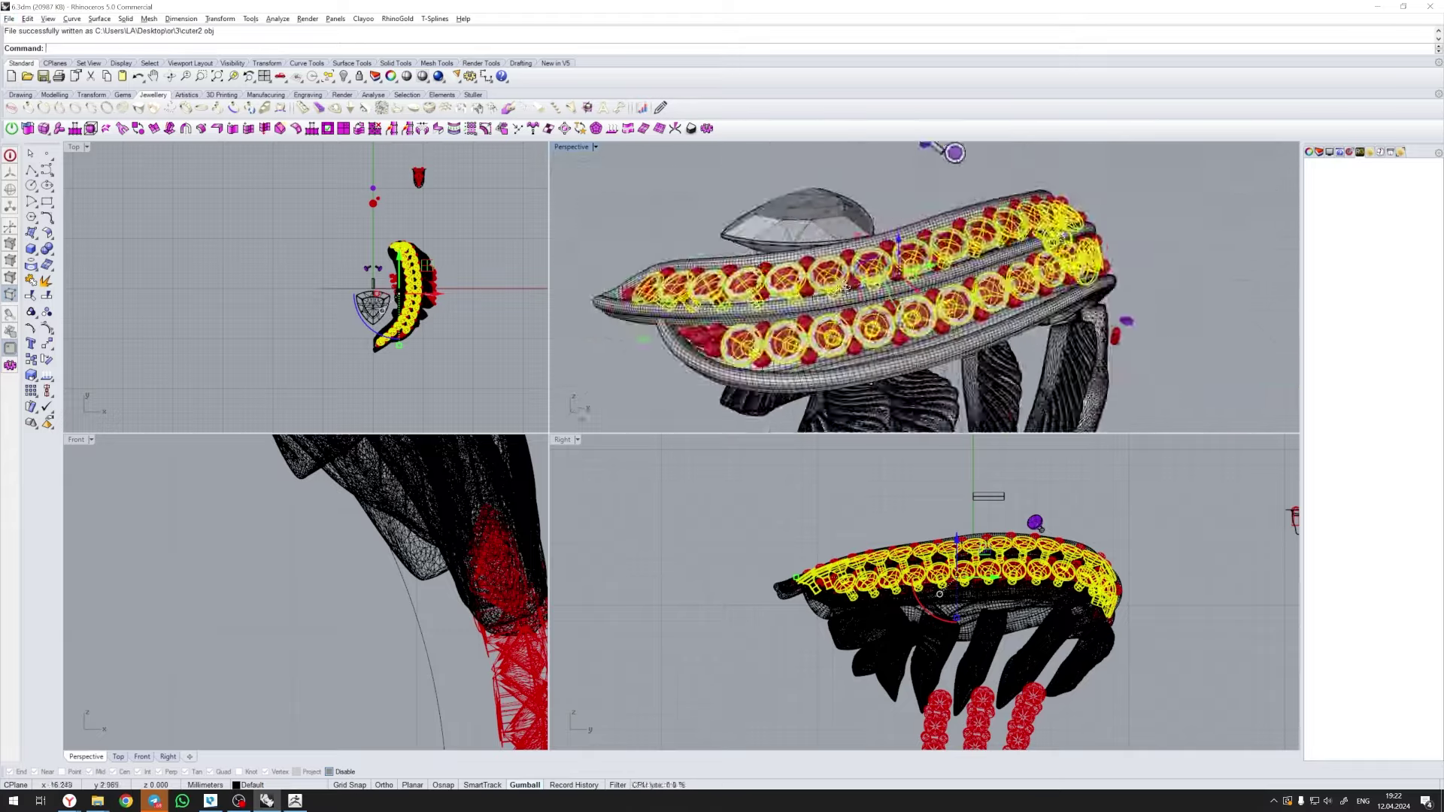
{"action": "key", "text": "alt+Tab"}
- Select the cuter2 subtool in Move mode and view it against the eagle and gem
{"action": "left_click", "coordinate": [1339, 561]}
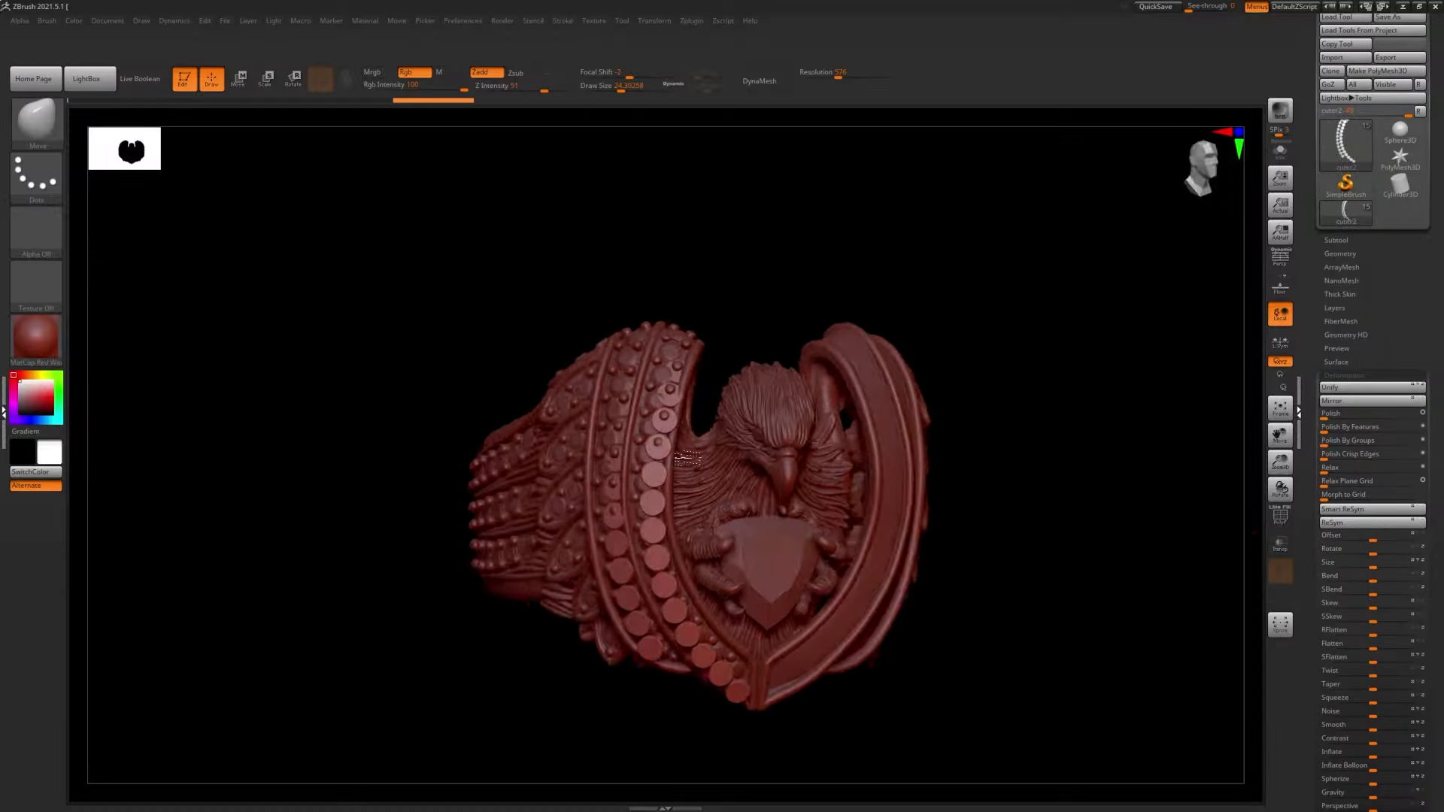
{"action": "key", "text": "w"}
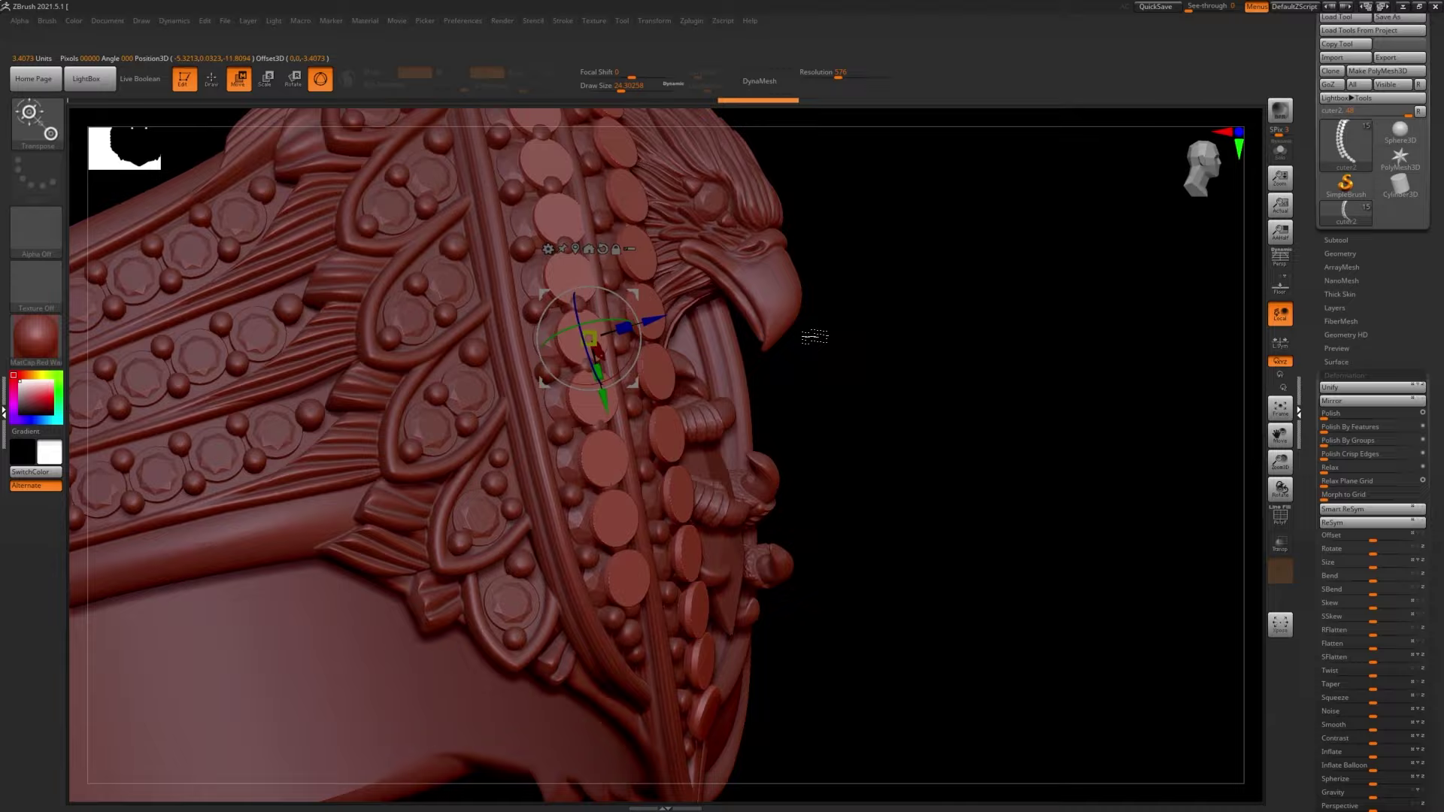
{"action": "mouse_move", "coordinate": [814, 336]}
{"action": "left_mouse_down"}
{"action": "mouse_move", "coordinate": [682, 343]}
{"action": "mouse_move", "coordinate": [571, 421]}
{"action": "left_mouse_up"}
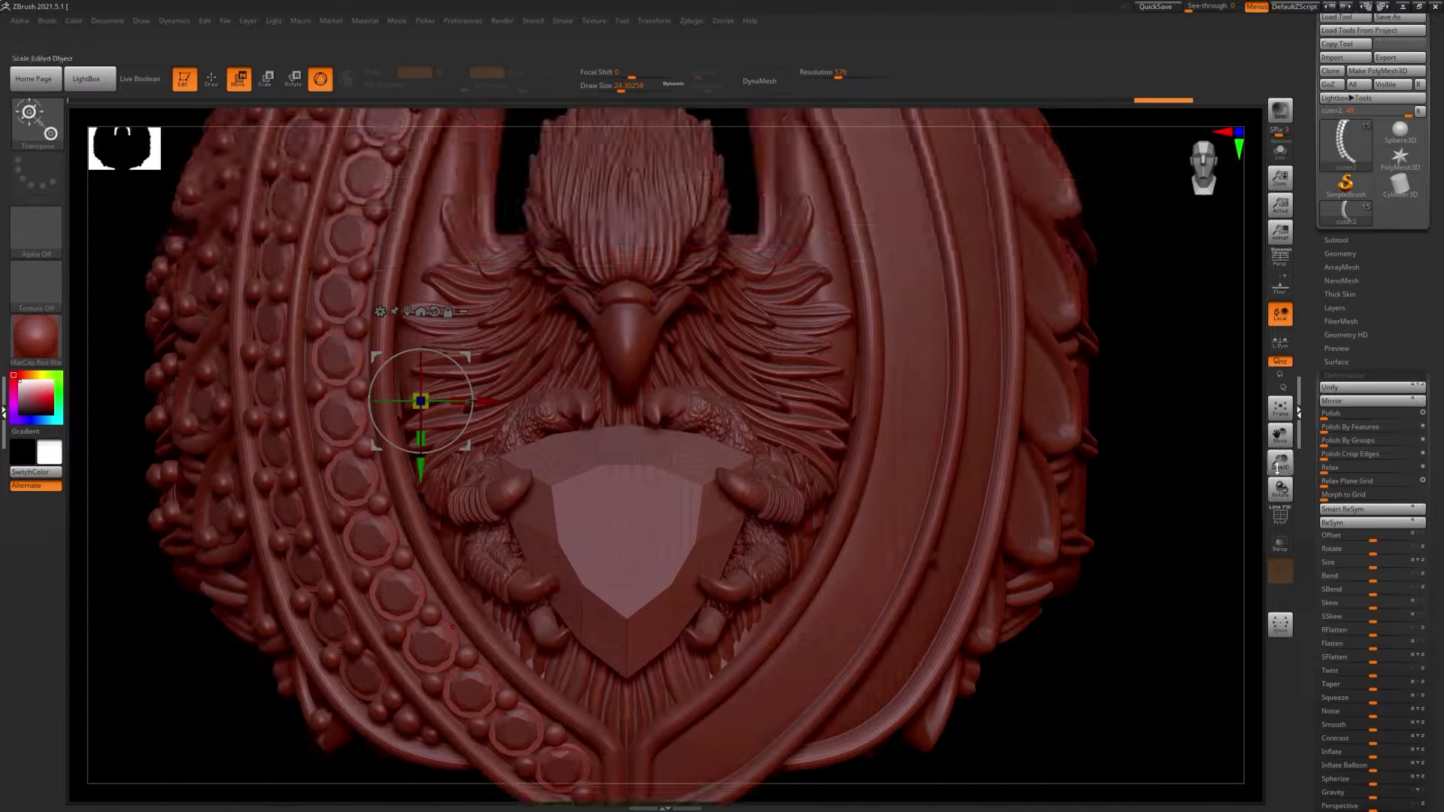
- Check vin4 with the wireframe shown, then step back up to cuter2 and inspect from above
{"action": "left_click", "coordinate": [1335, 240]}
{"action": "mouse_move", "coordinate": [1342, 485]}
{"action": "left_click", "coordinate": [1339, 538]}
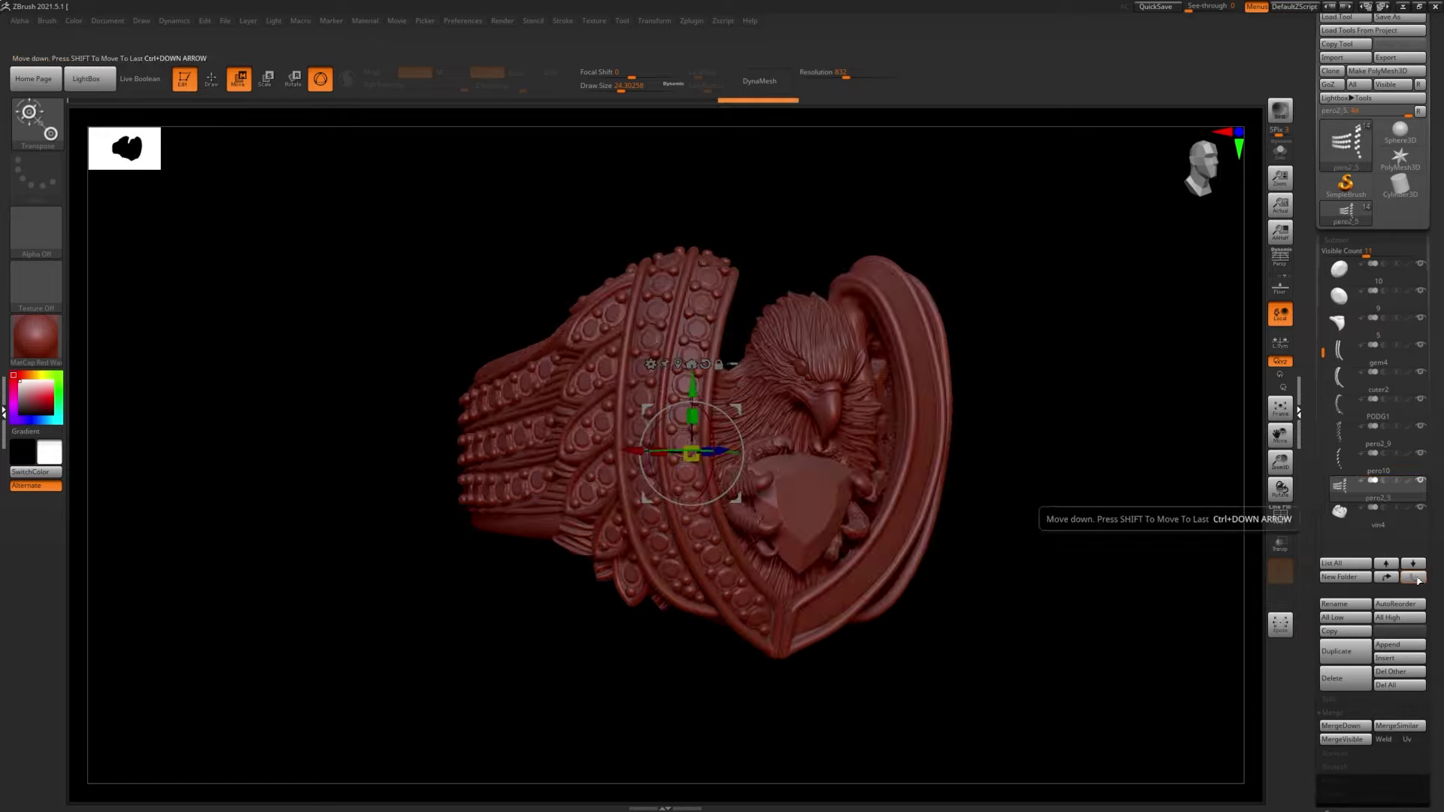
{"action": "left_click_drag", "start_coordinate": [752, 452], "coordinate": [773, 420]}
{"action": "left_click", "coordinate": [1279, 516]}
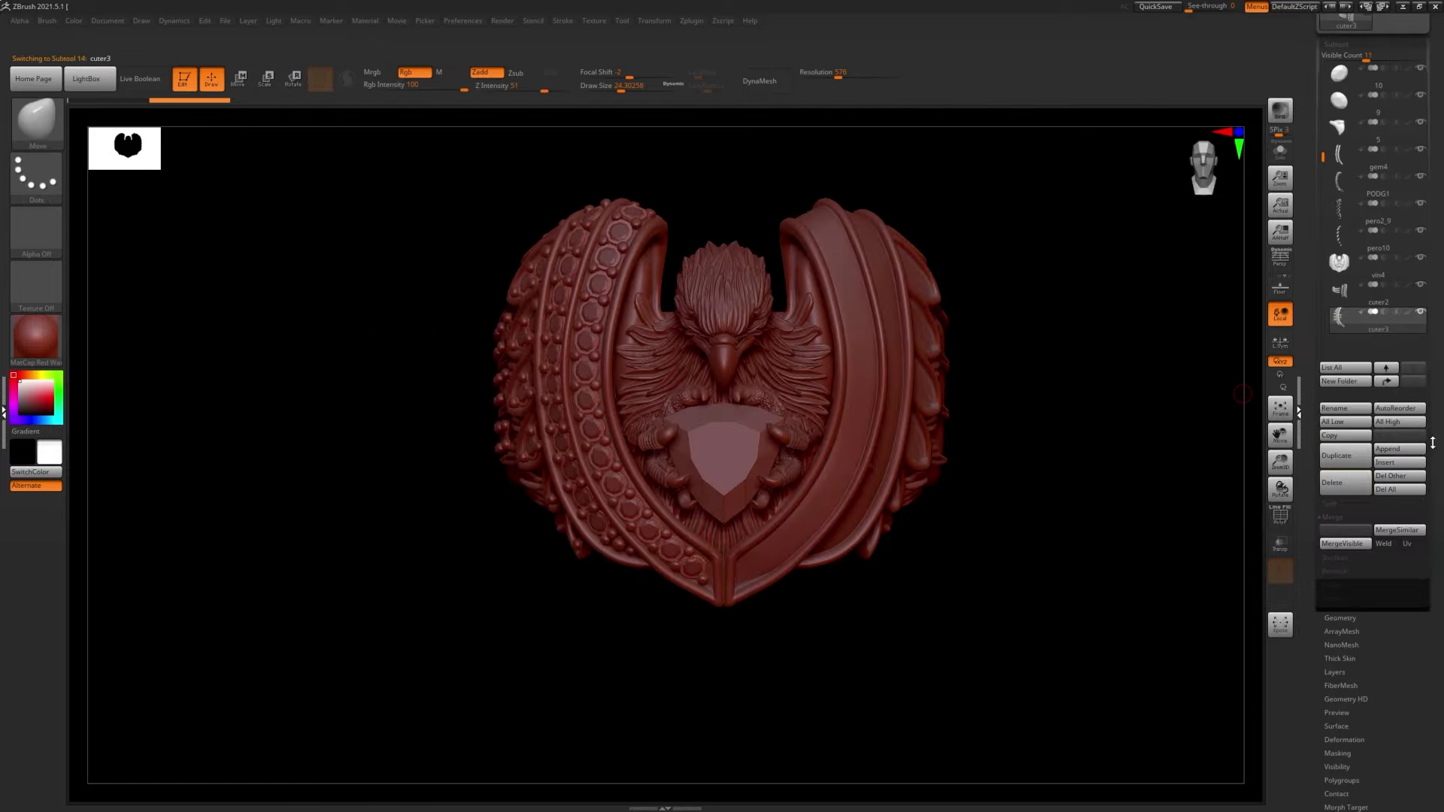
{"action": "key", "text": "Up"}
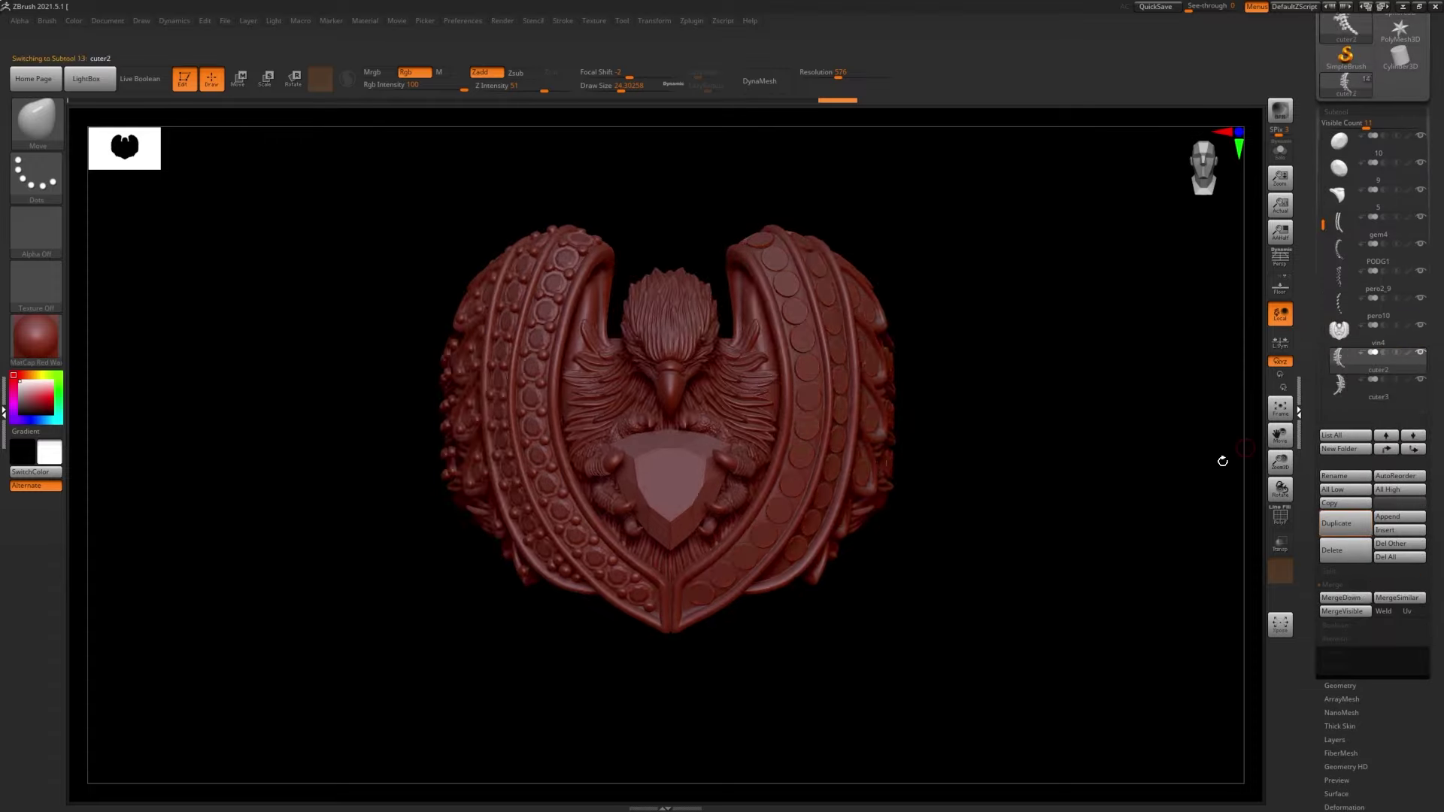
{"action": "left_click_drag", "start_coordinate": [1221, 457], "coordinate": [908, 407]}
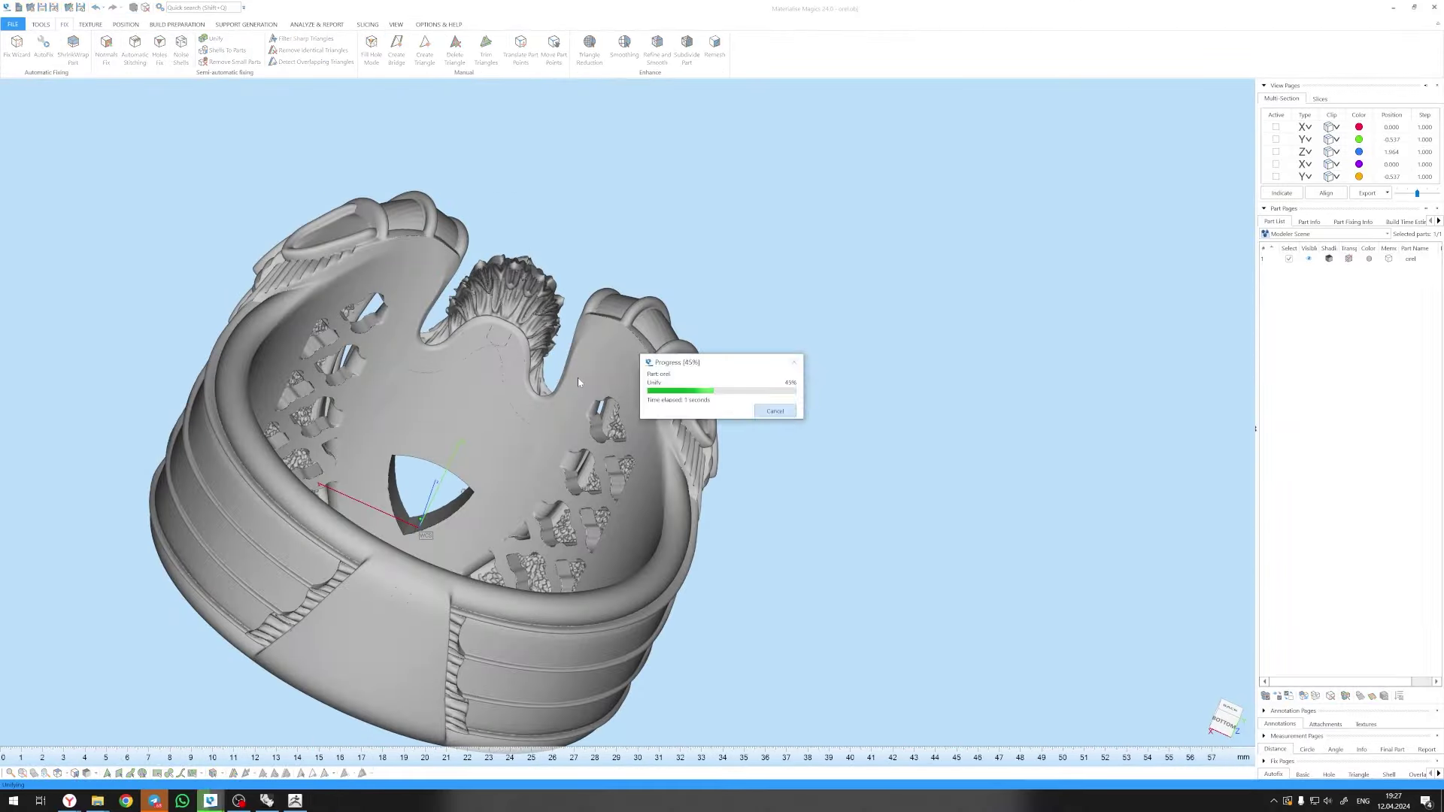
- Save the unified ring part as orel.stl, with STL as the file type
{"action": "right_click_drag", "start_coordinate": [555, 366], "coordinate": [386, 461]}
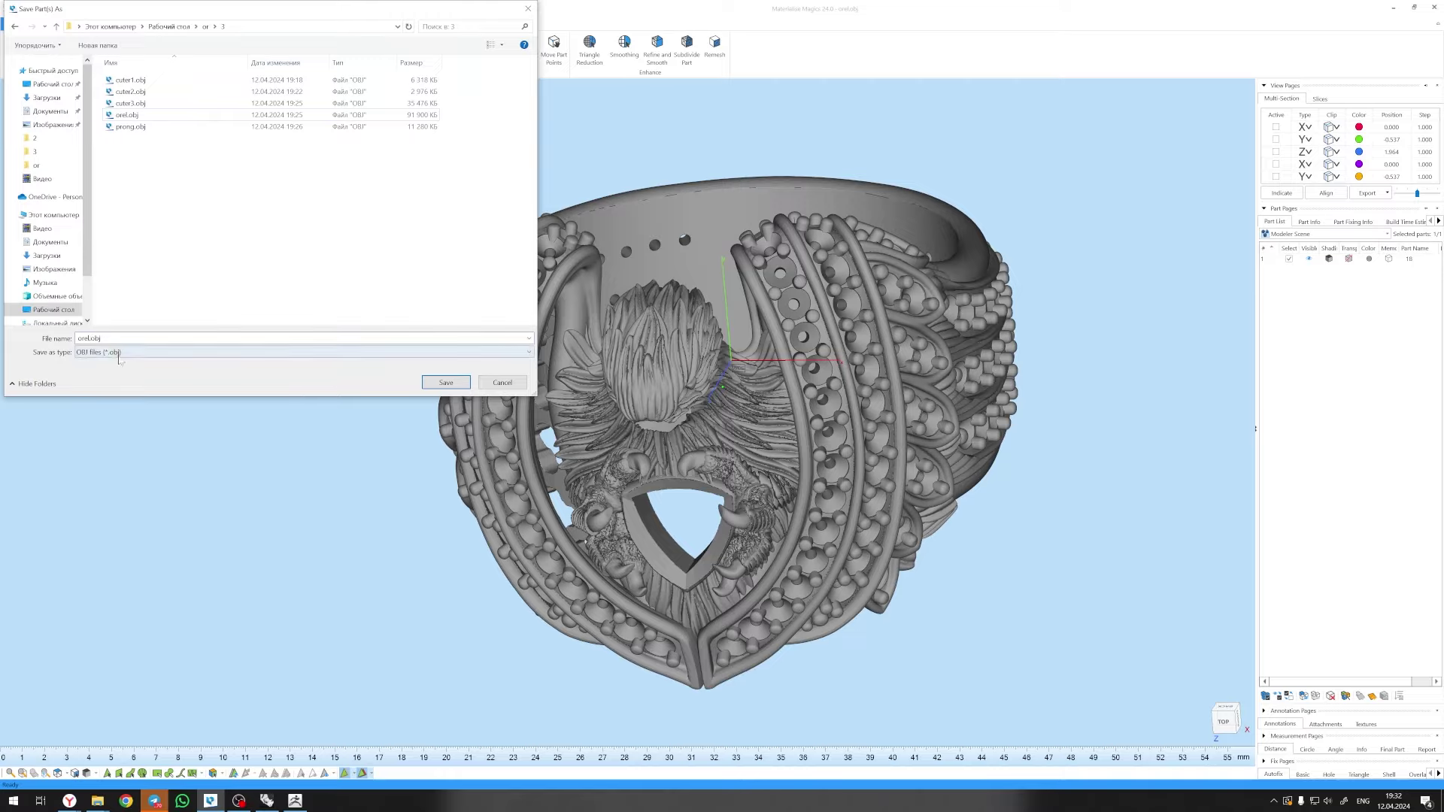
{"action": "left_click", "coordinate": [119, 354]}
{"action": "left_click", "coordinate": [301, 364]}
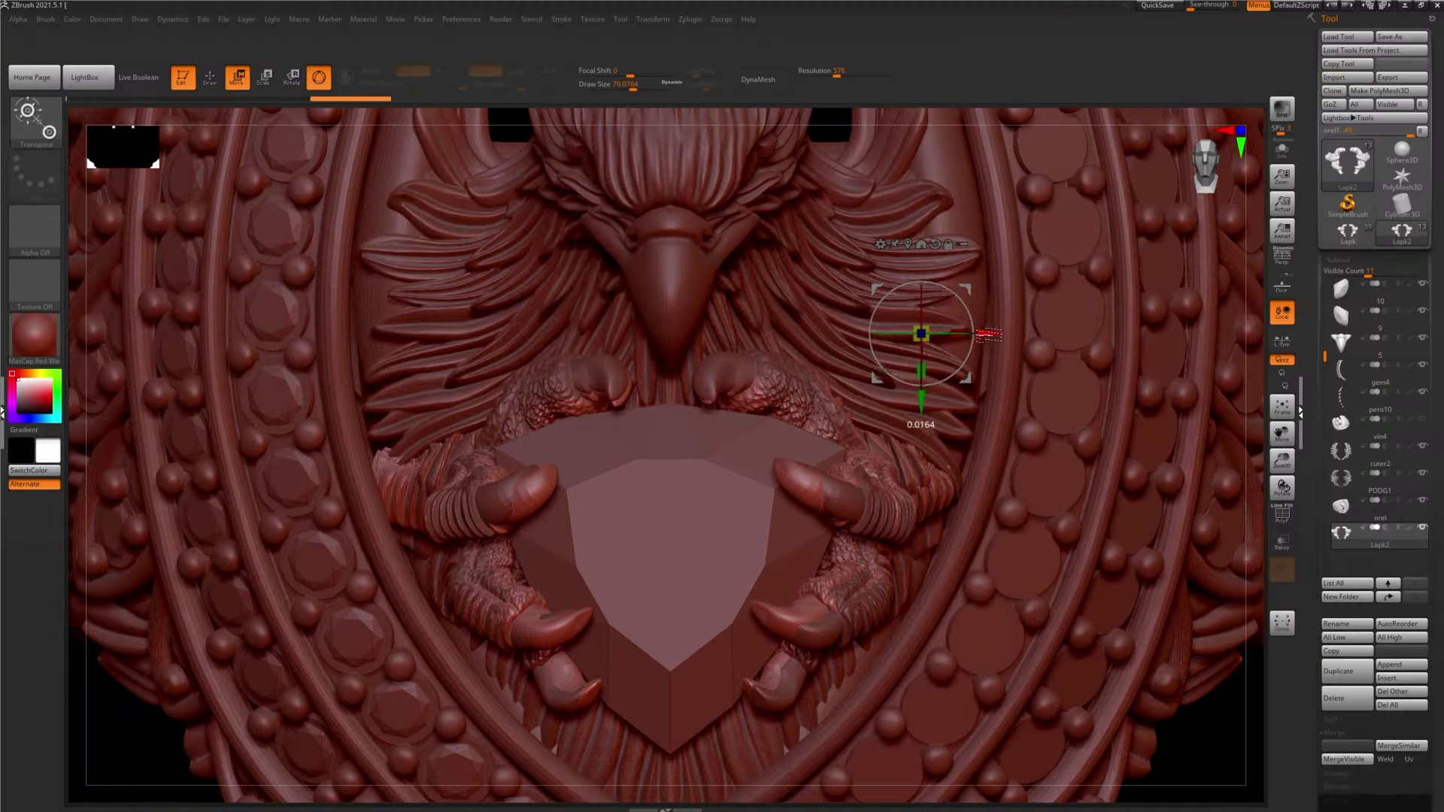
- Orbit around the claws and gem, return to Draw mode, and Solo the claw subtool
{"action": "mouse_move", "coordinate": [989, 334]}
{"action": "right_mouse_down"}
{"action": "mouse_move", "coordinate": [617, 321]}
{"action": "mouse_move", "coordinate": [585, 486]}
{"action": "right_mouse_up"}
{"action": "key", "text": "q"}
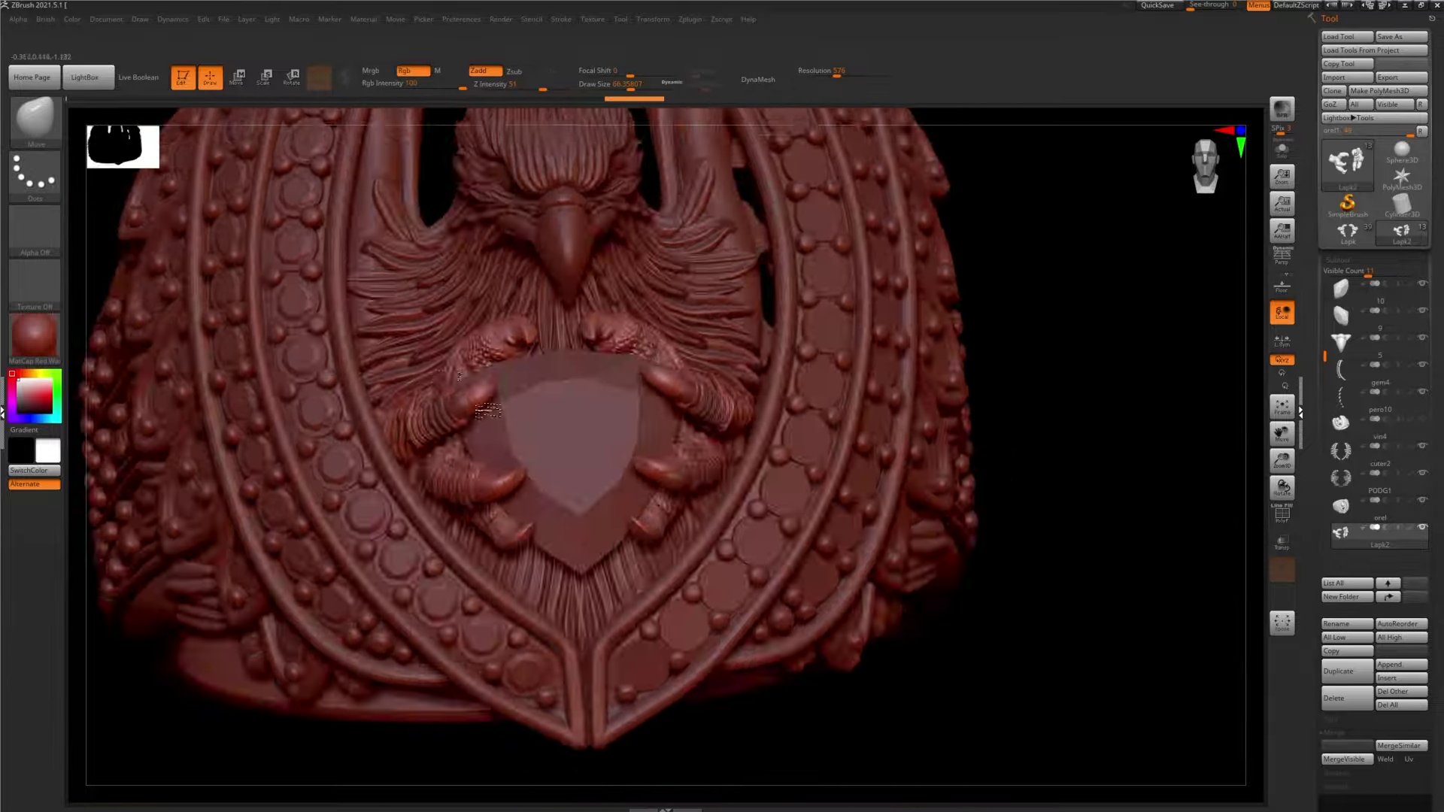
{"action": "right_click_drag", "start_coordinate": [487, 410], "coordinate": [564, 464]}
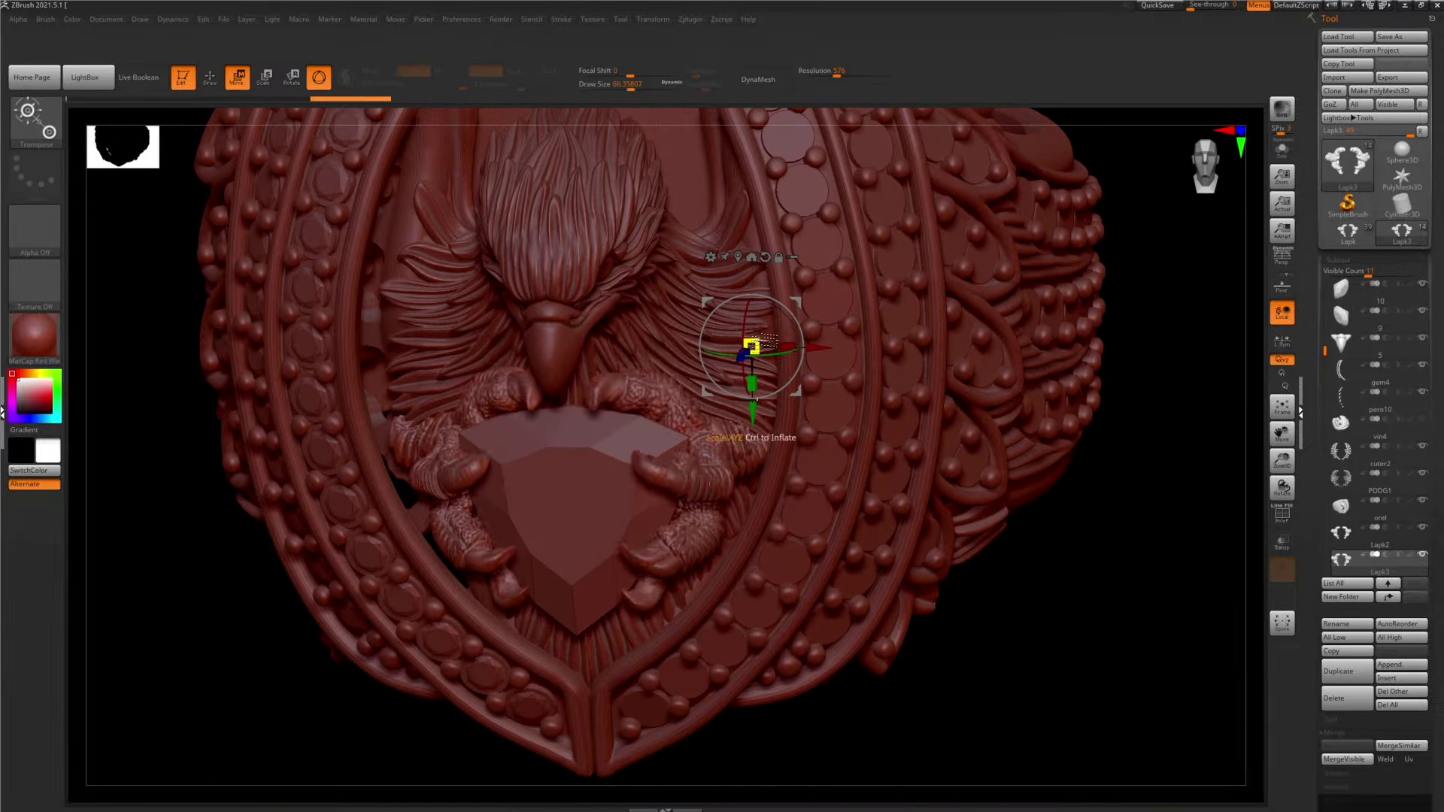
{"action": "mouse_move", "coordinate": [751, 346]}
{"action": "right_mouse_down"}
{"action": "mouse_move", "coordinate": [584, 557]}
{"action": "mouse_move", "coordinate": [1309, 404]}
{"action": "mouse_move", "coordinate": [433, 468]}
{"action": "right_mouse_up"}
{"action": "key", "text": "q"}
{"action": "key", "text": "s"}
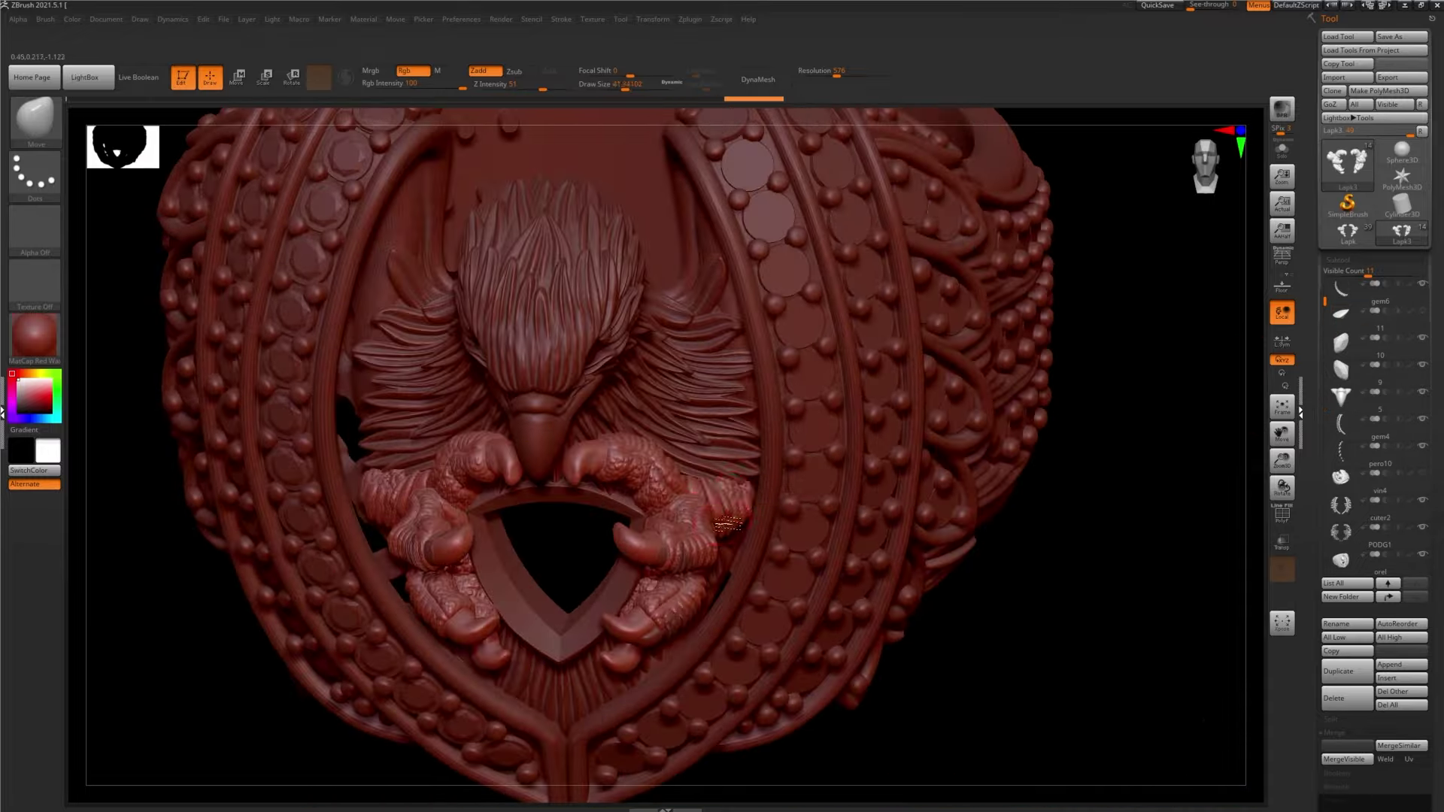
{"action": "right_click_drag", "start_coordinate": [728, 524], "coordinate": [730, 410]}
{"action": "key", "text": "ctrl+shift+f"}
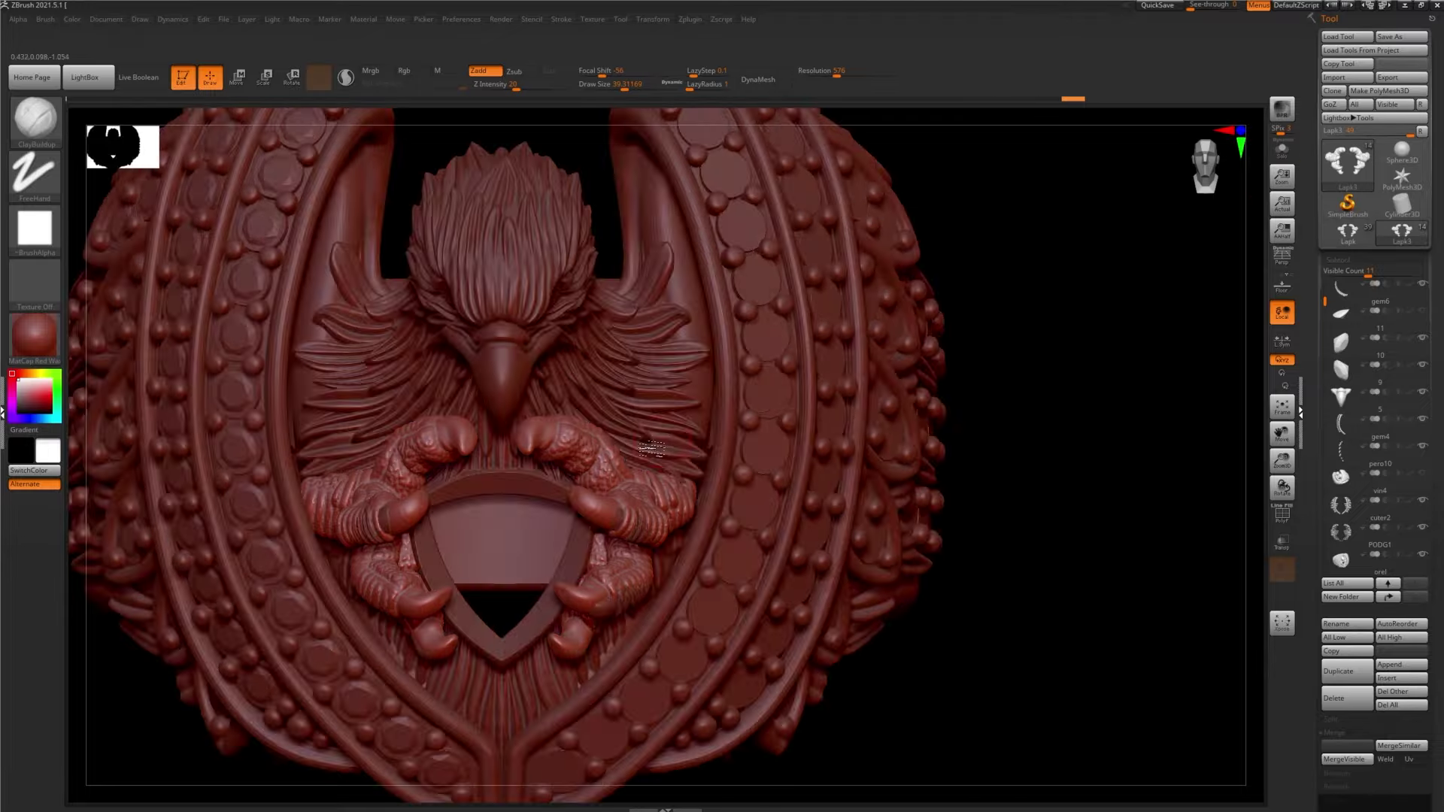
{"action": "right_click_drag", "start_coordinate": [652, 449], "coordinate": [630, 432]}
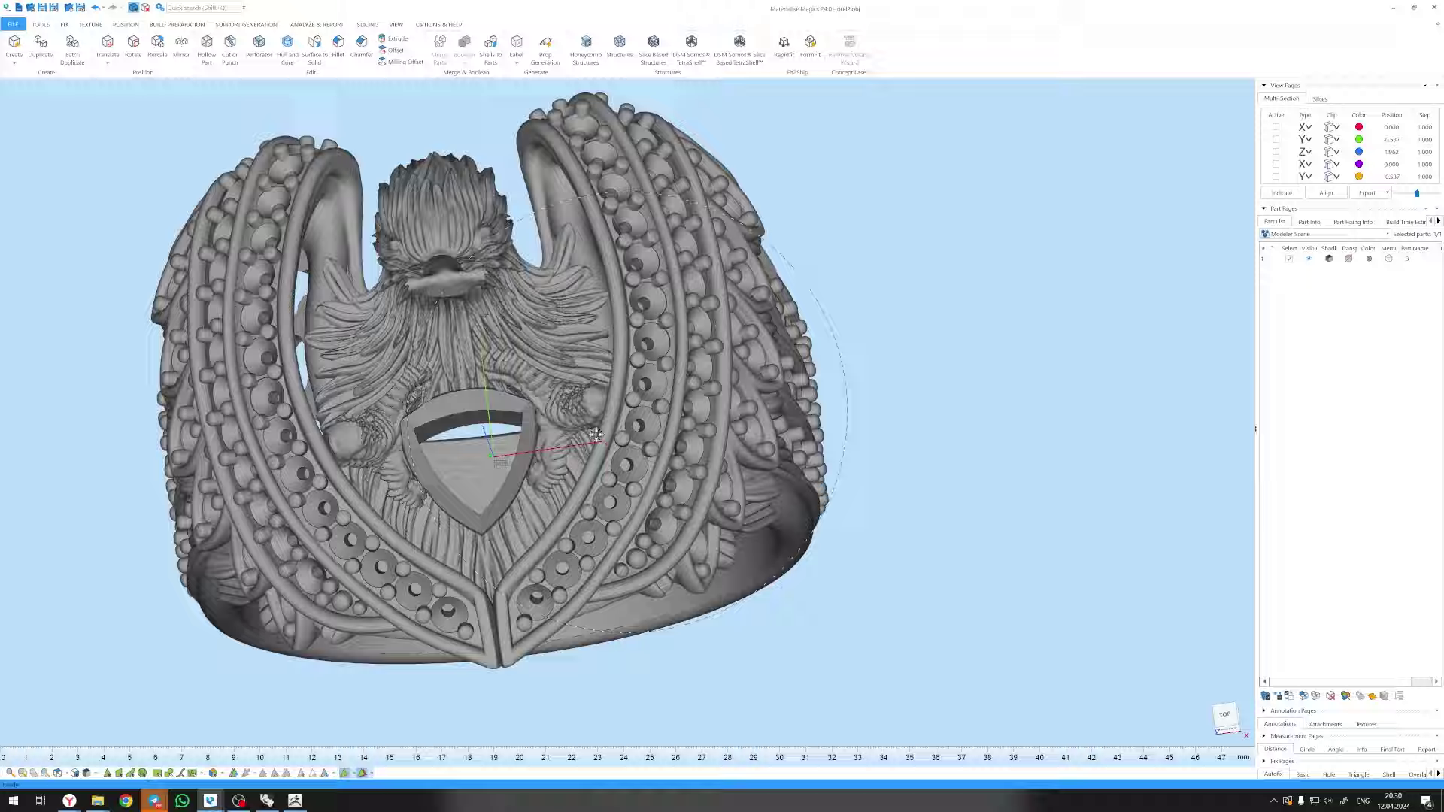
- Save the ring with the cut gem opening over the existing orel3.stl
{"action": "scroll", "coordinate": [675, 407], "scroll_direction": "up", "scroll_amount": 5}
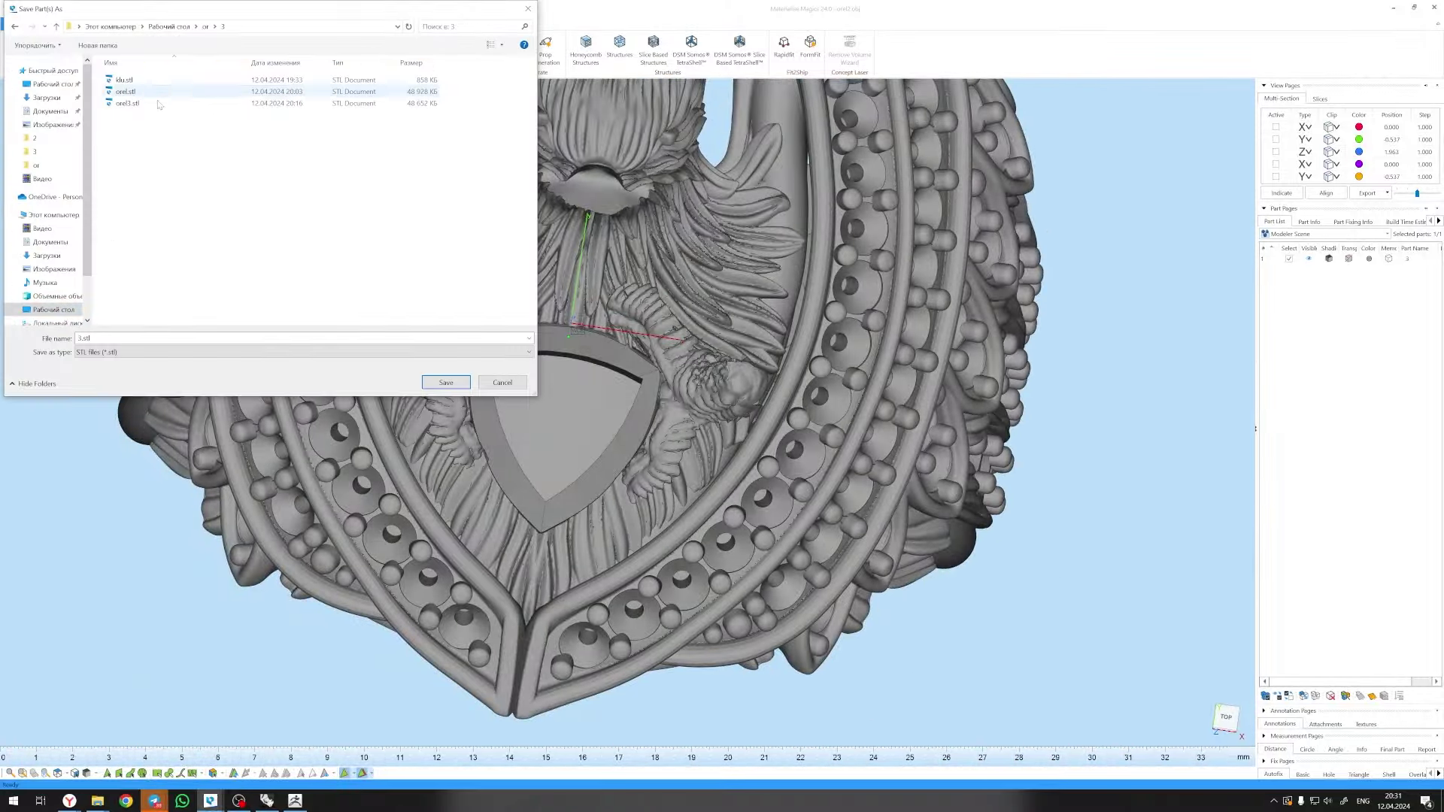
{"action": "left_click", "coordinate": [446, 382]}
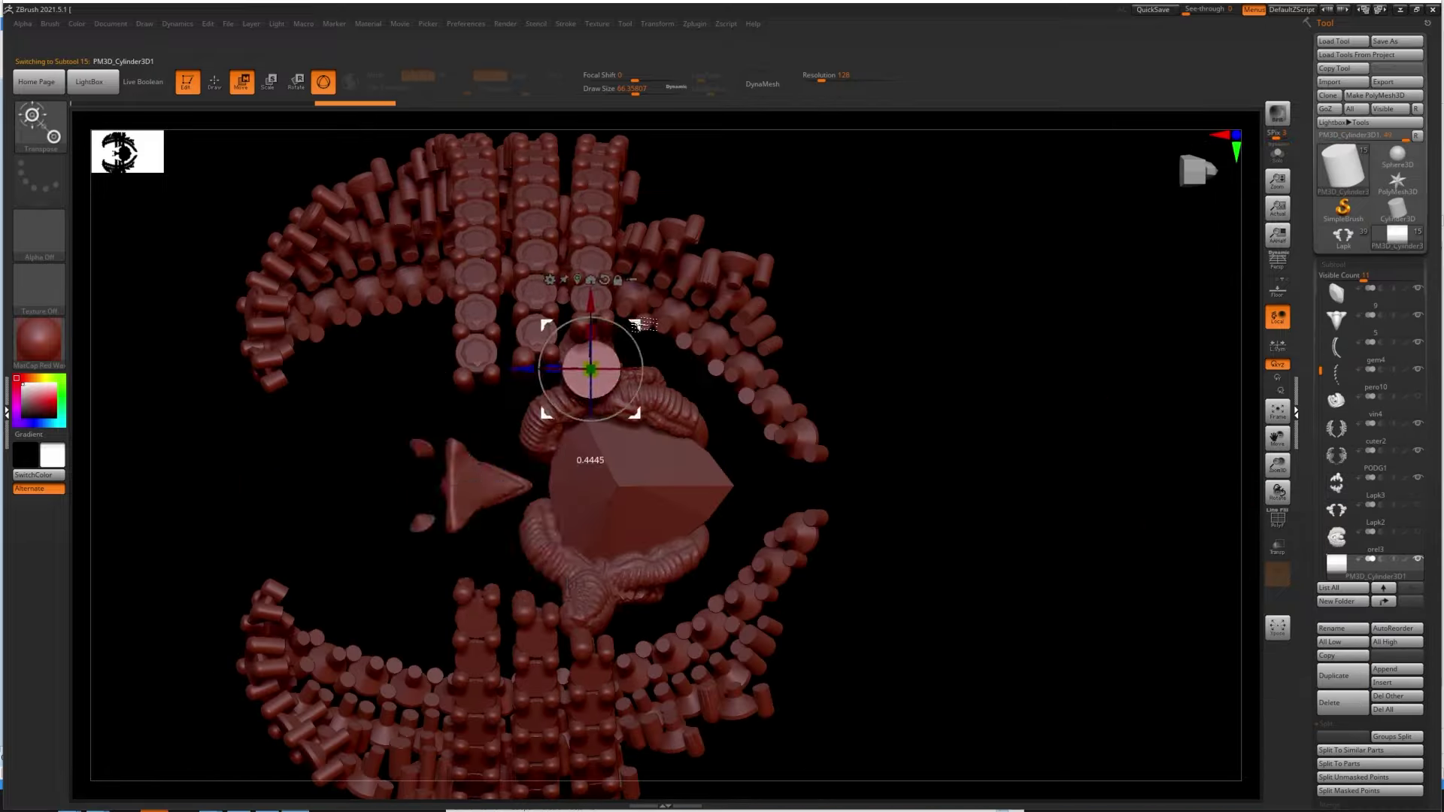
- Orbit around the cutter cylinders and begin exporting the model as an OBJ mesh
{"action": "mouse_move", "coordinate": [536, 375]}
{"action": "left_mouse_down"}
{"action": "mouse_move", "coordinate": [699, 353]}
{"action": "mouse_move", "coordinate": [710, 440]}
{"action": "mouse_move", "coordinate": [925, 342]}
{"action": "left_mouse_up"}
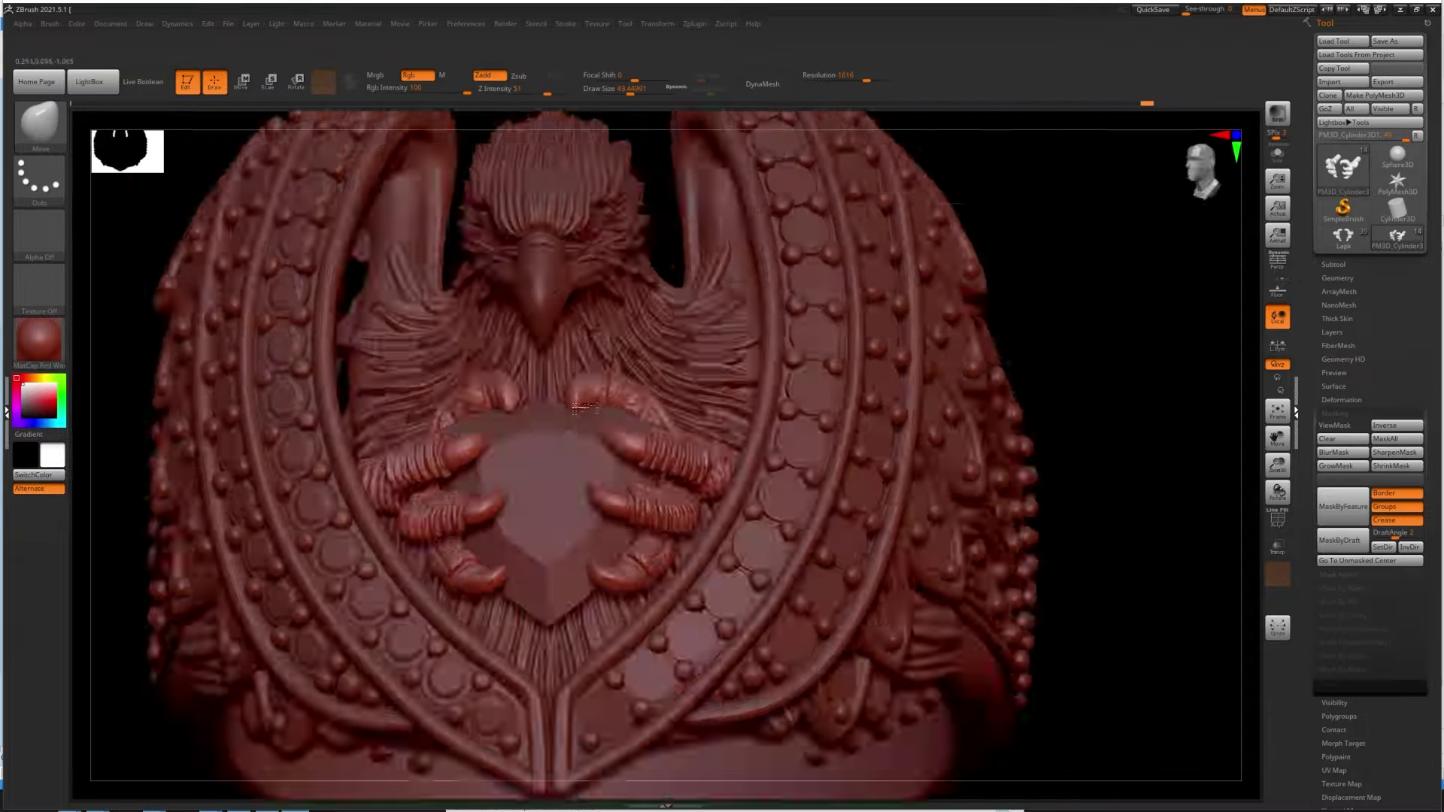
{"action": "left_click", "coordinate": [1396, 81]}
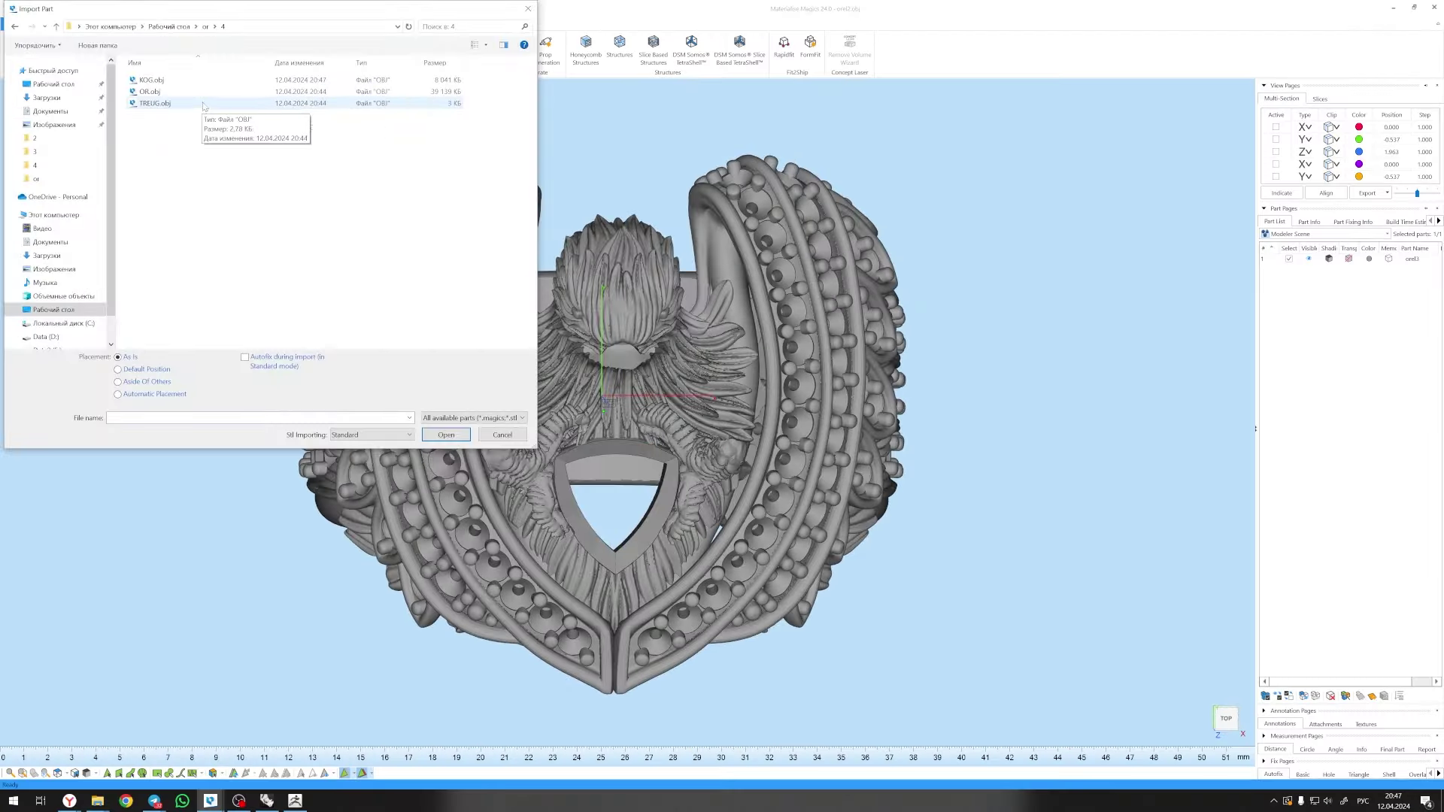
- Import KOG.obj alongside orel3, dismiss the load message, and zoom in on the ring
{"action": "double_click", "coordinate": [185, 81]}
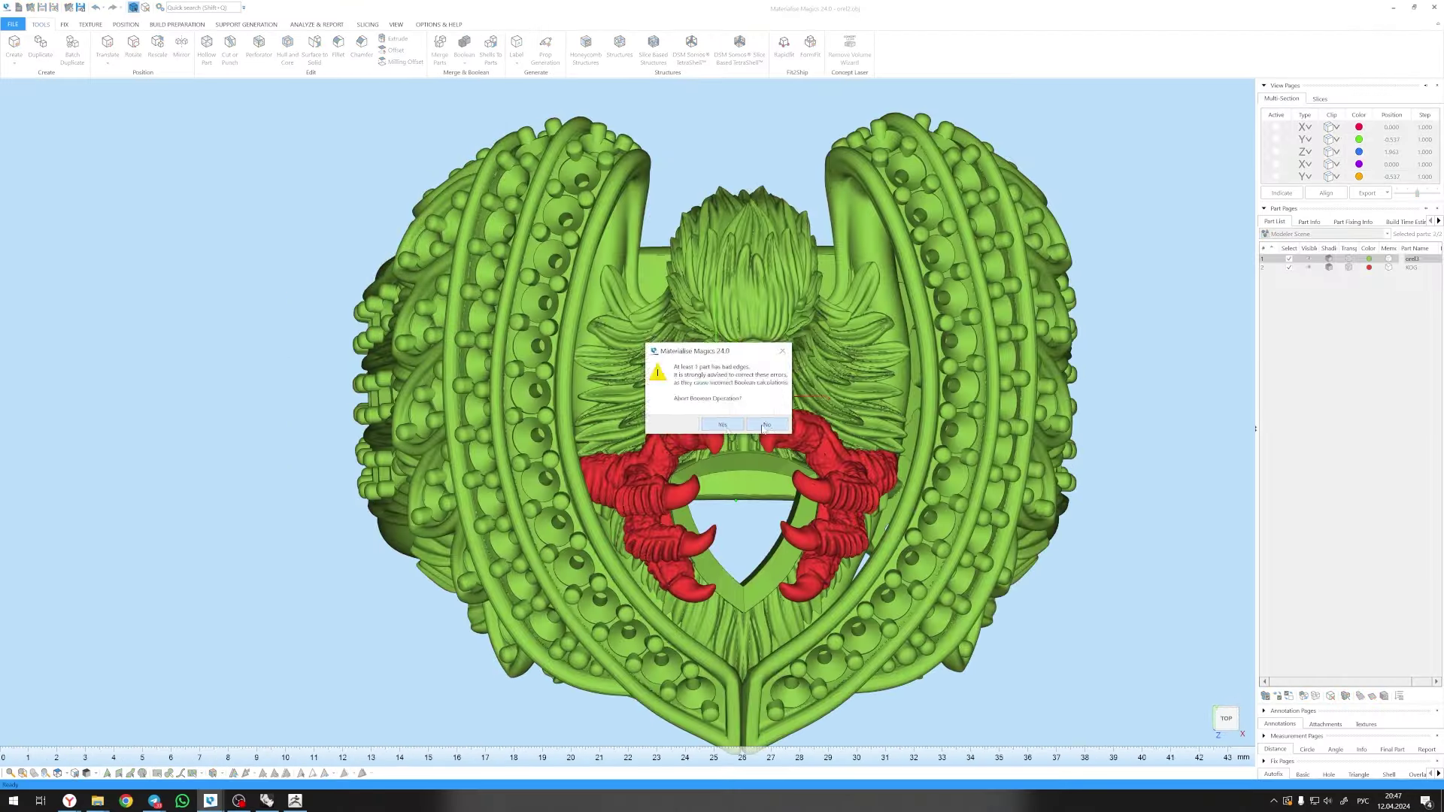
{"action": "left_click", "coordinate": [779, 427]}
{"action": "right_click_drag", "start_coordinate": [779, 427], "coordinate": [887, 316]}
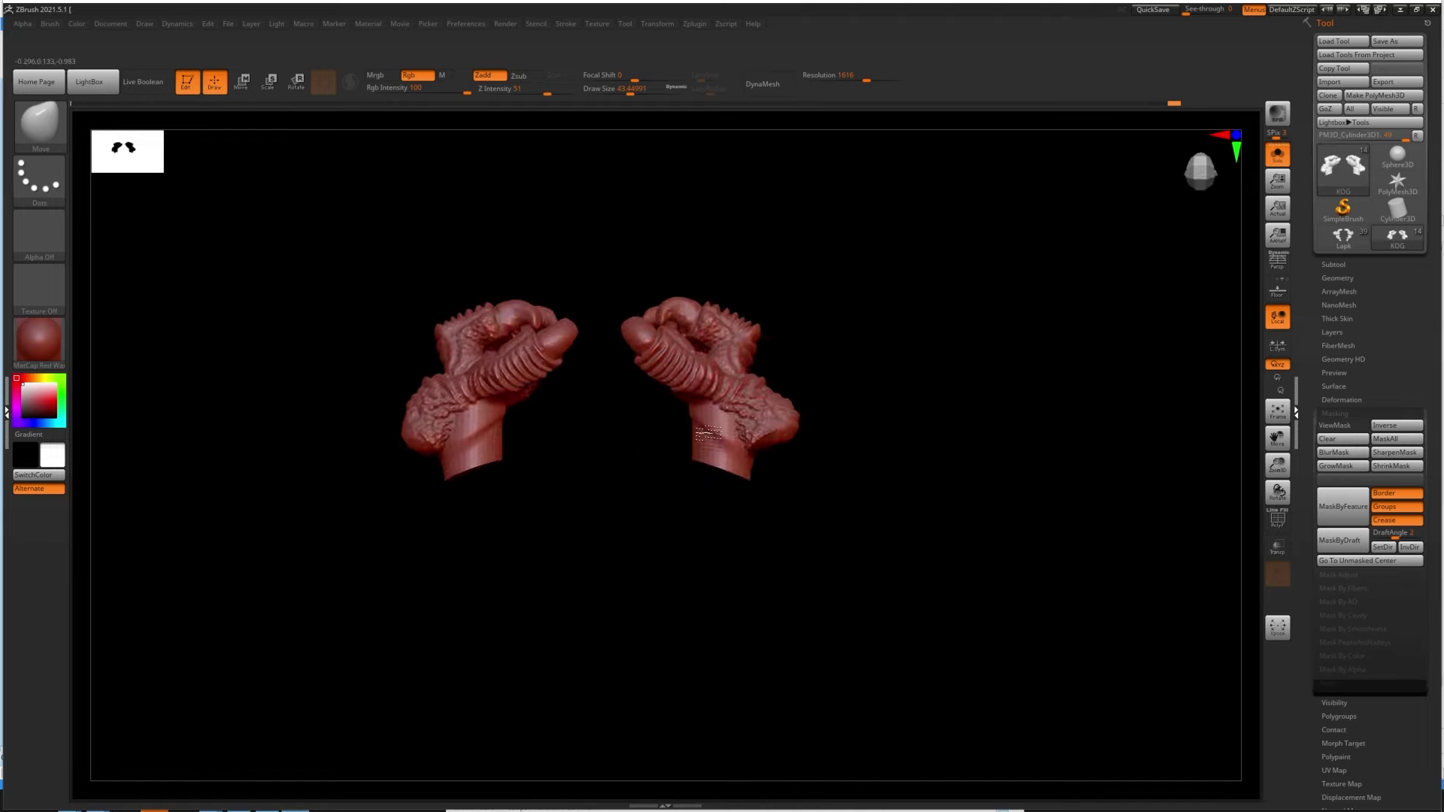
- Orbit the isolated claws in ZBrush to view both from another angle
{"action": "mouse_move", "coordinate": [466, 430]}
{"action": "right_mouse_down"}
{"action": "mouse_move", "coordinate": [405, 425]}
{"action": "mouse_move", "coordinate": [516, 402]}
{"action": "right_mouse_up"}
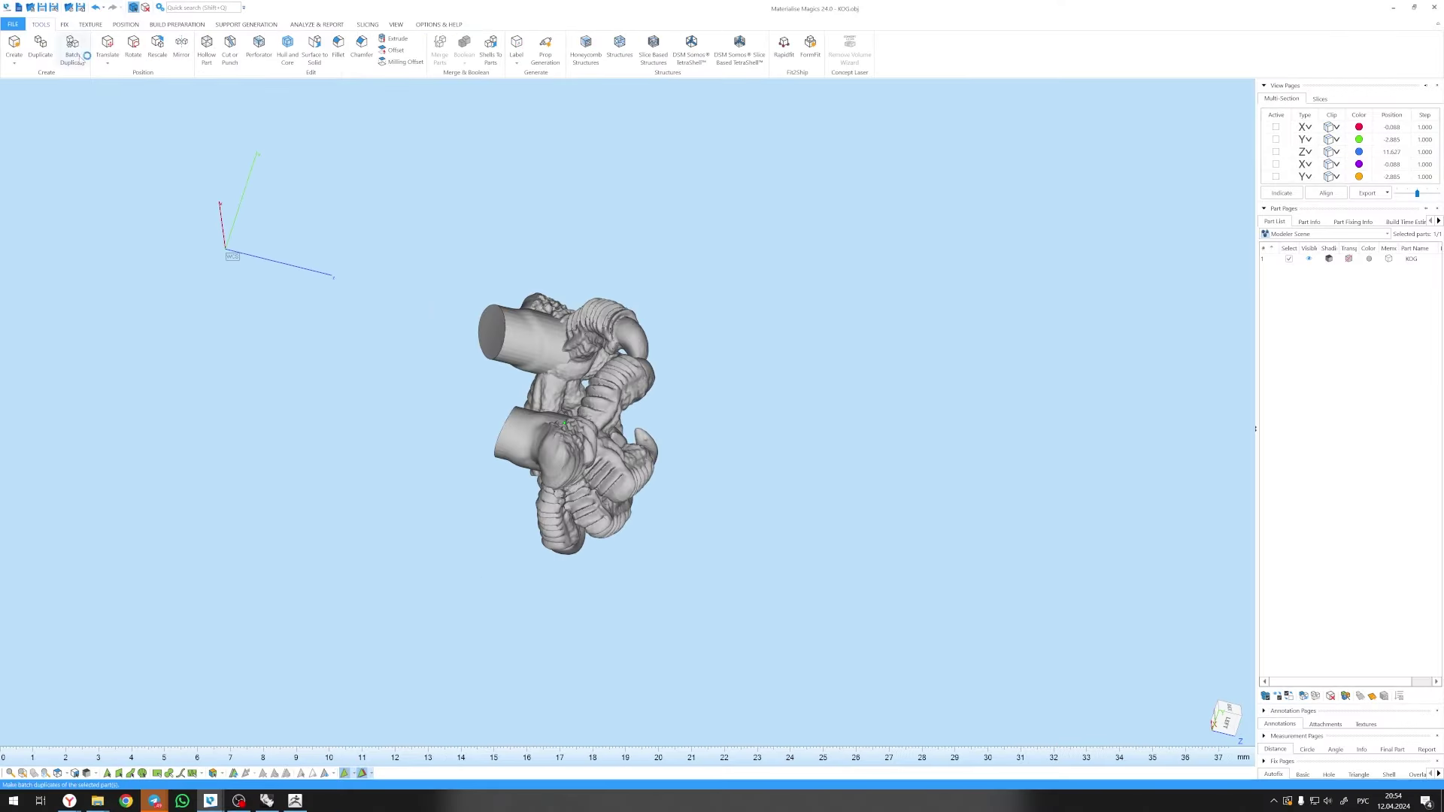
- Split KOG into parts KOG1 and KOG2 with Fix Wizard's Shells to Parts, then save
{"action": "left_click", "coordinate": [17, 46]}
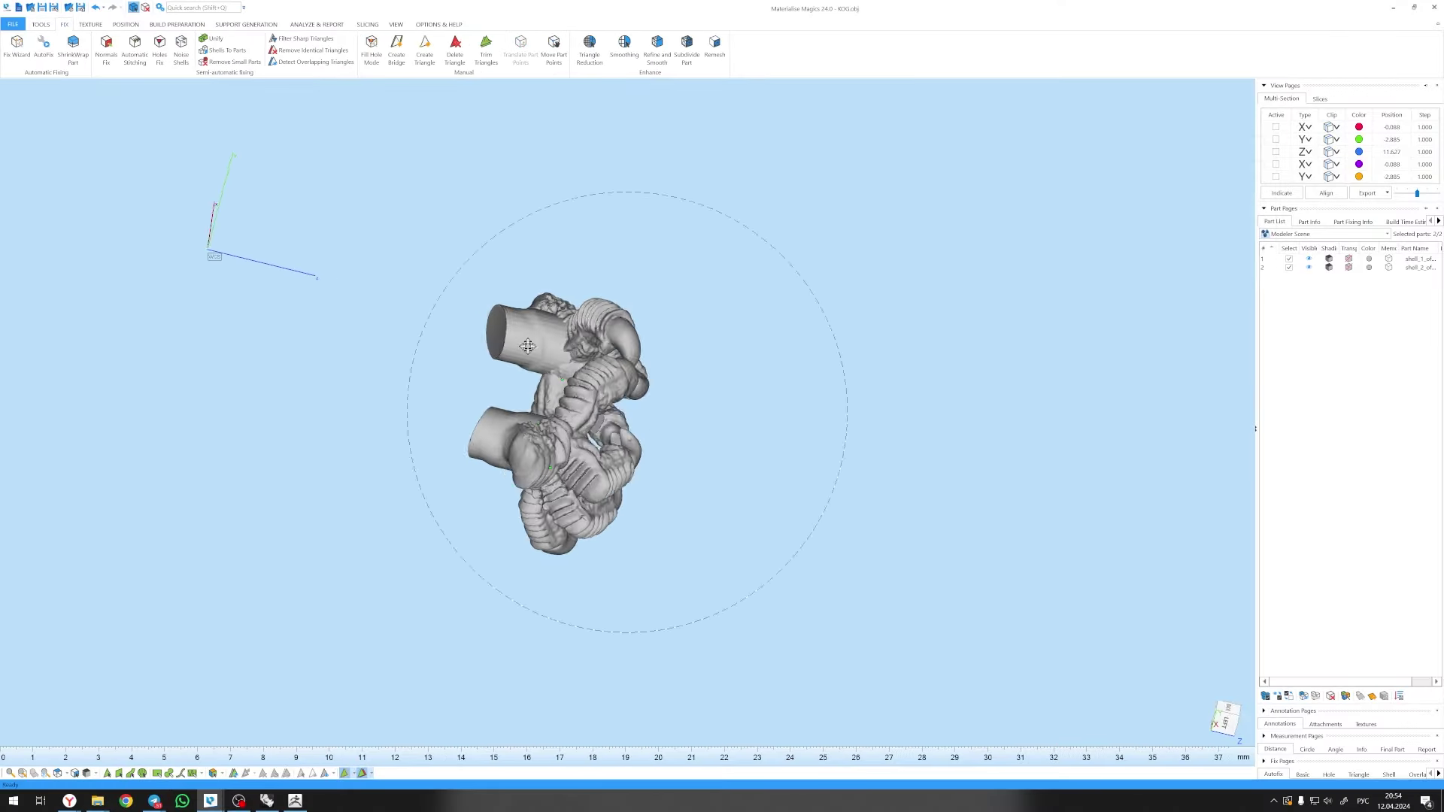
{"action": "left_click", "coordinate": [158, 352]}
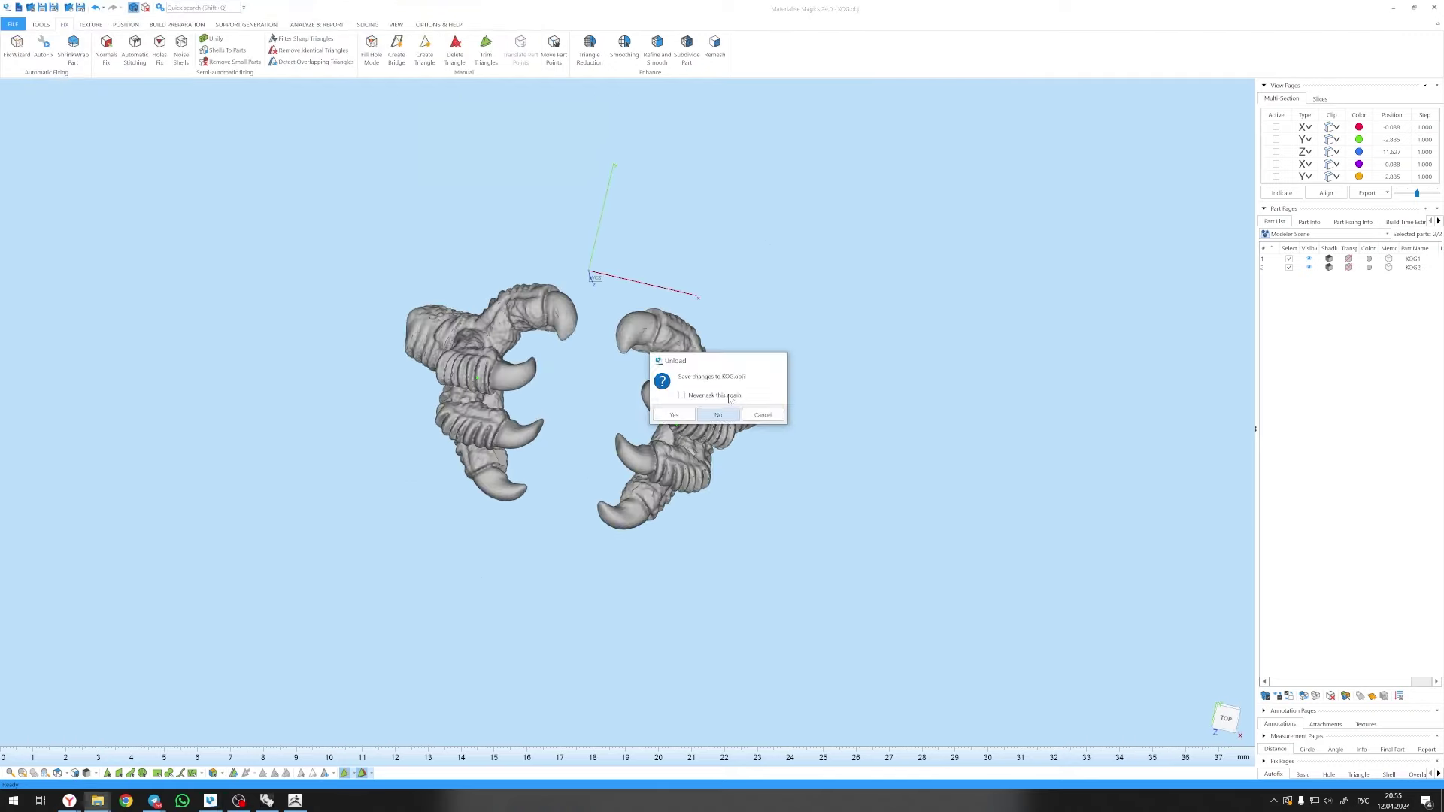
{"action": "key", "text": "ctrl+s"}
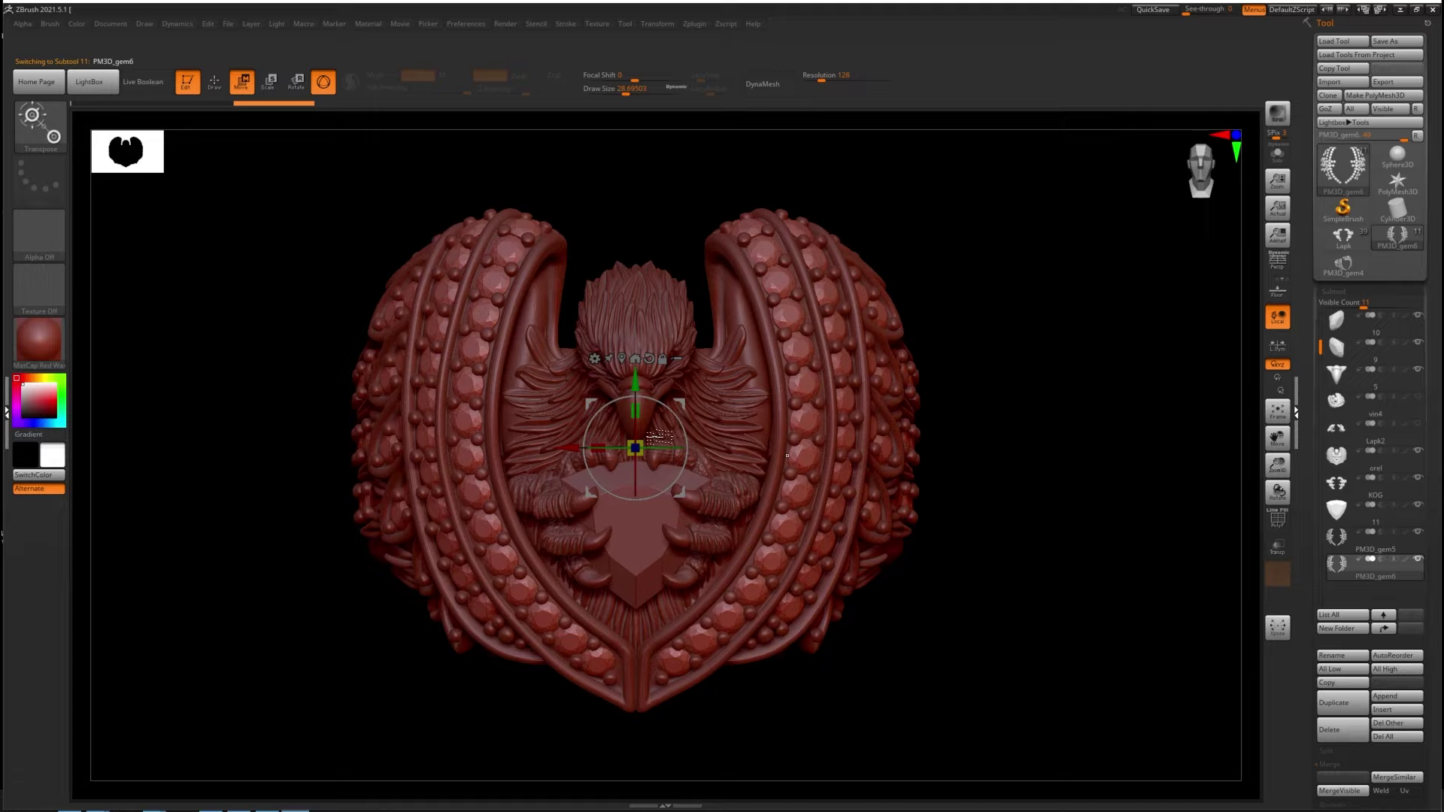
- Orbit the ring to a side angle and make the KOG model the active tool
{"action": "key", "text": "q"}
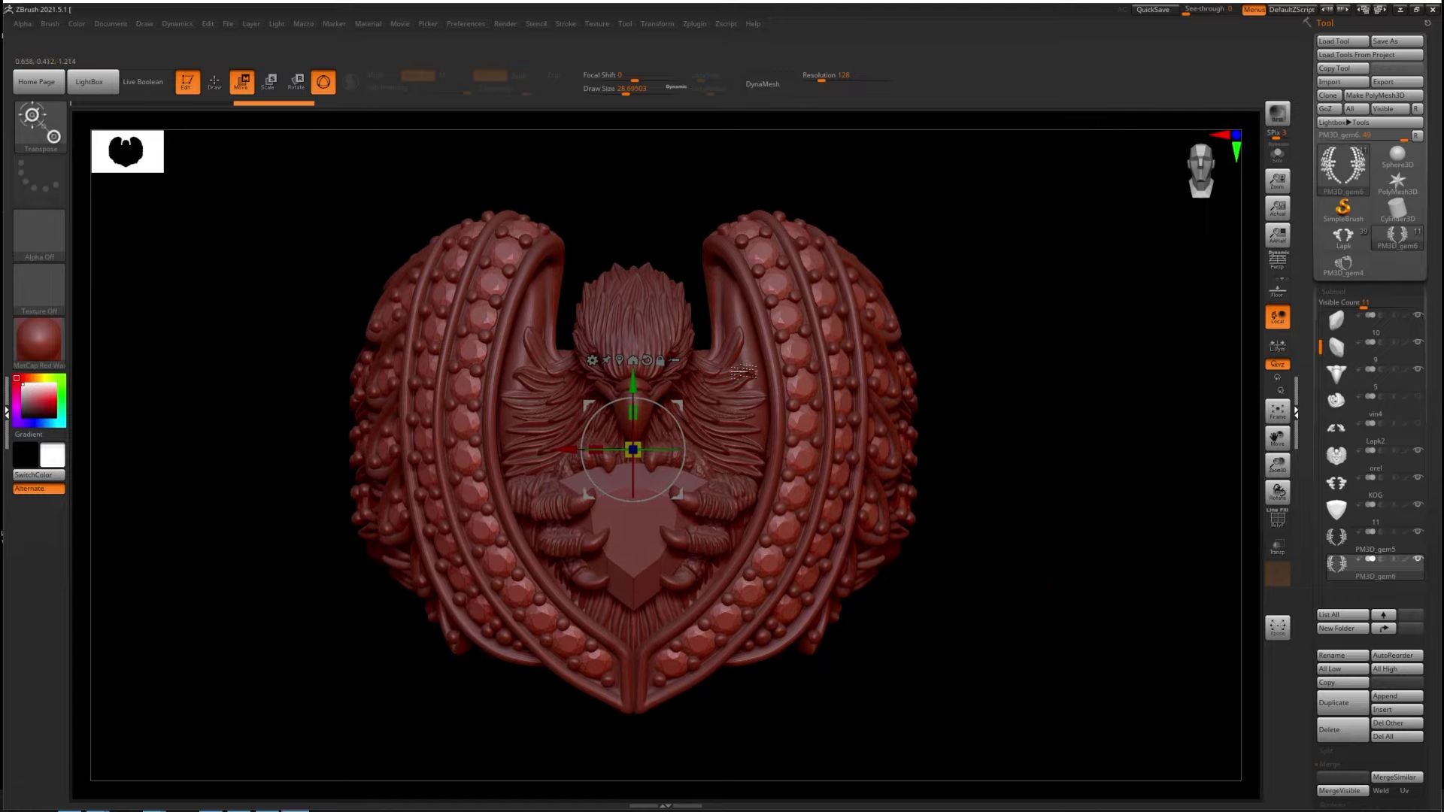
{"action": "left_click_drag", "start_coordinate": [660, 437], "coordinate": [802, 520]}
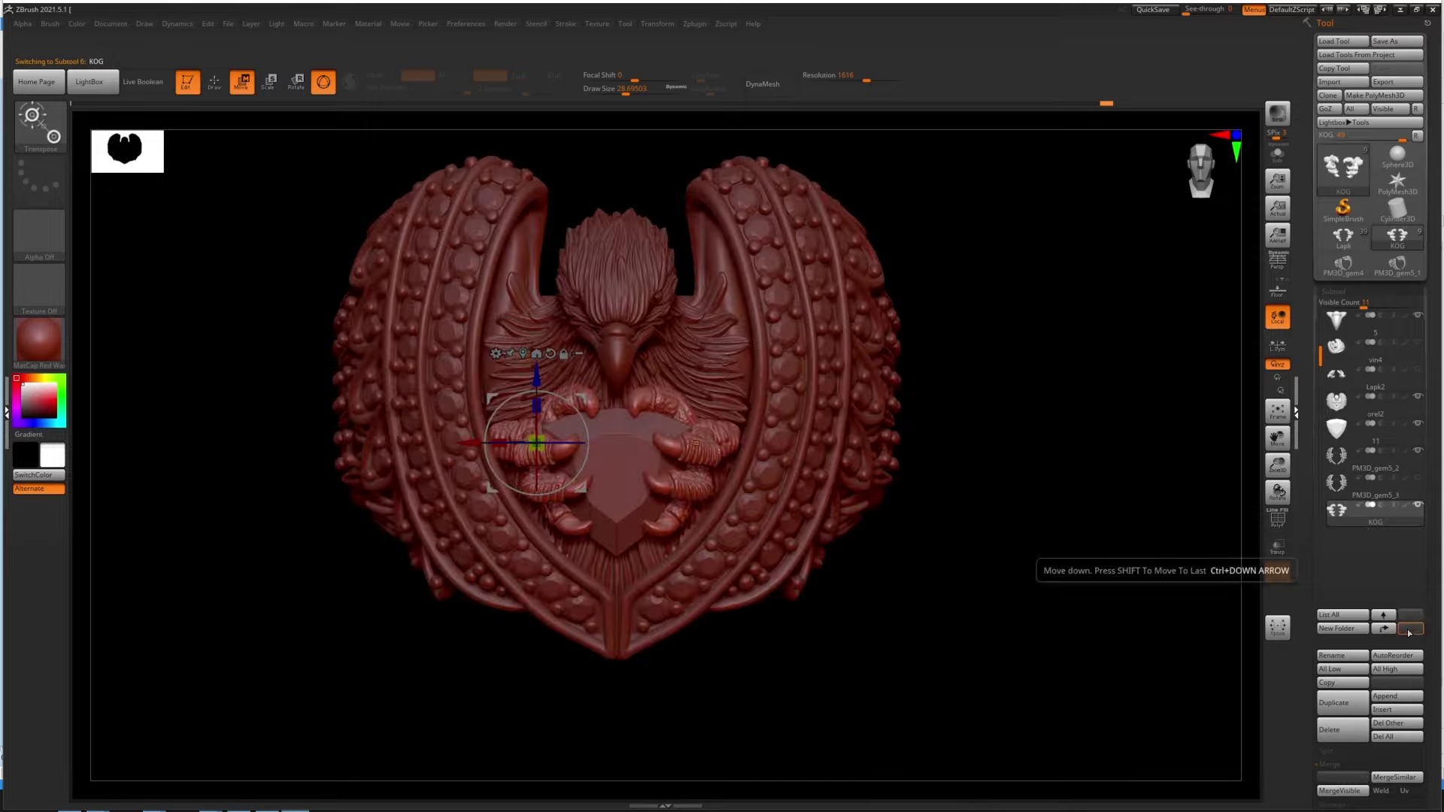
{"action": "left_click", "coordinate": [1342, 267]}
{"action": "left_click", "coordinate": [1397, 237]}
- Export the KOG model as KOG.obj into the Vid folder
{"action": "left_click", "coordinate": [1396, 81]}
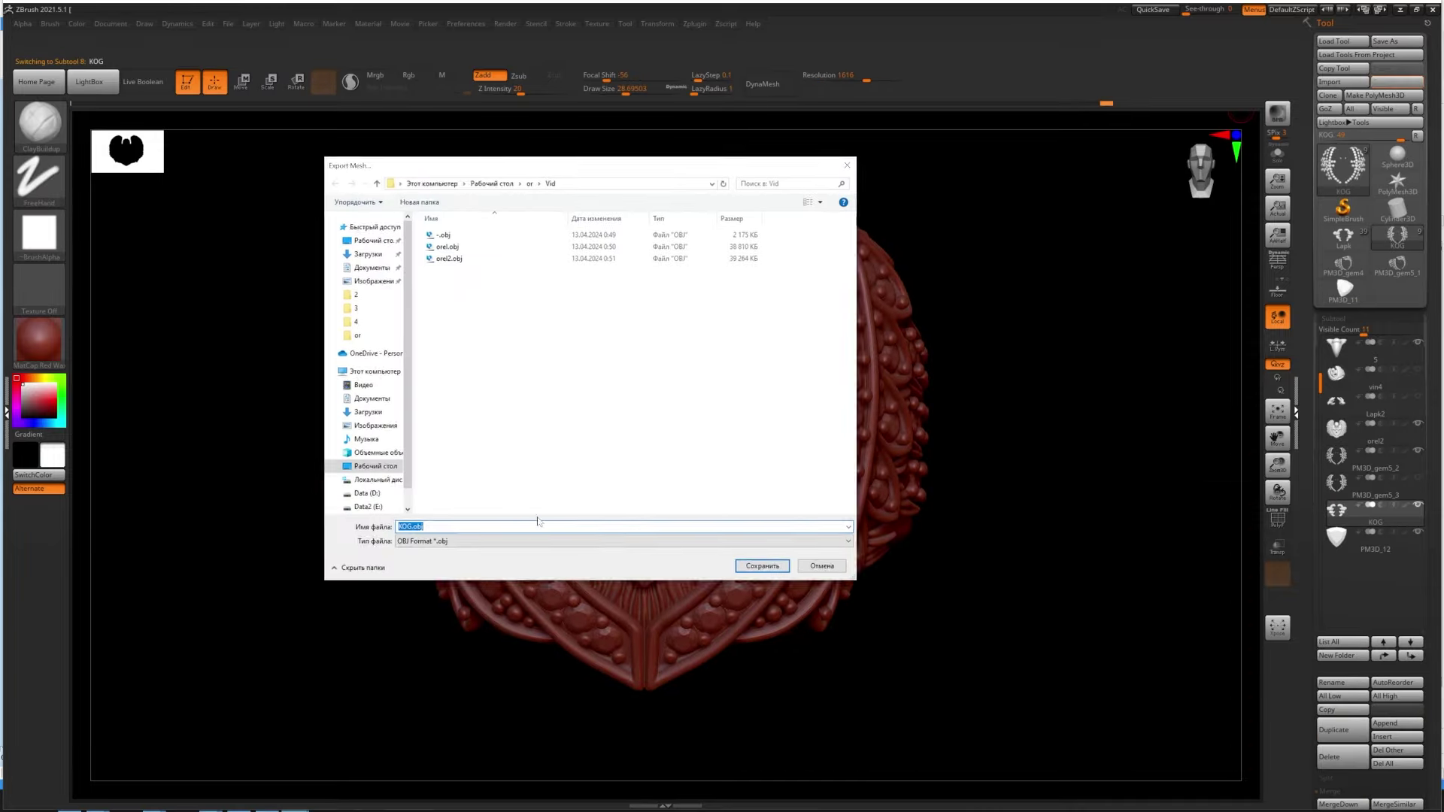
{"action": "left_click", "coordinate": [844, 604]}
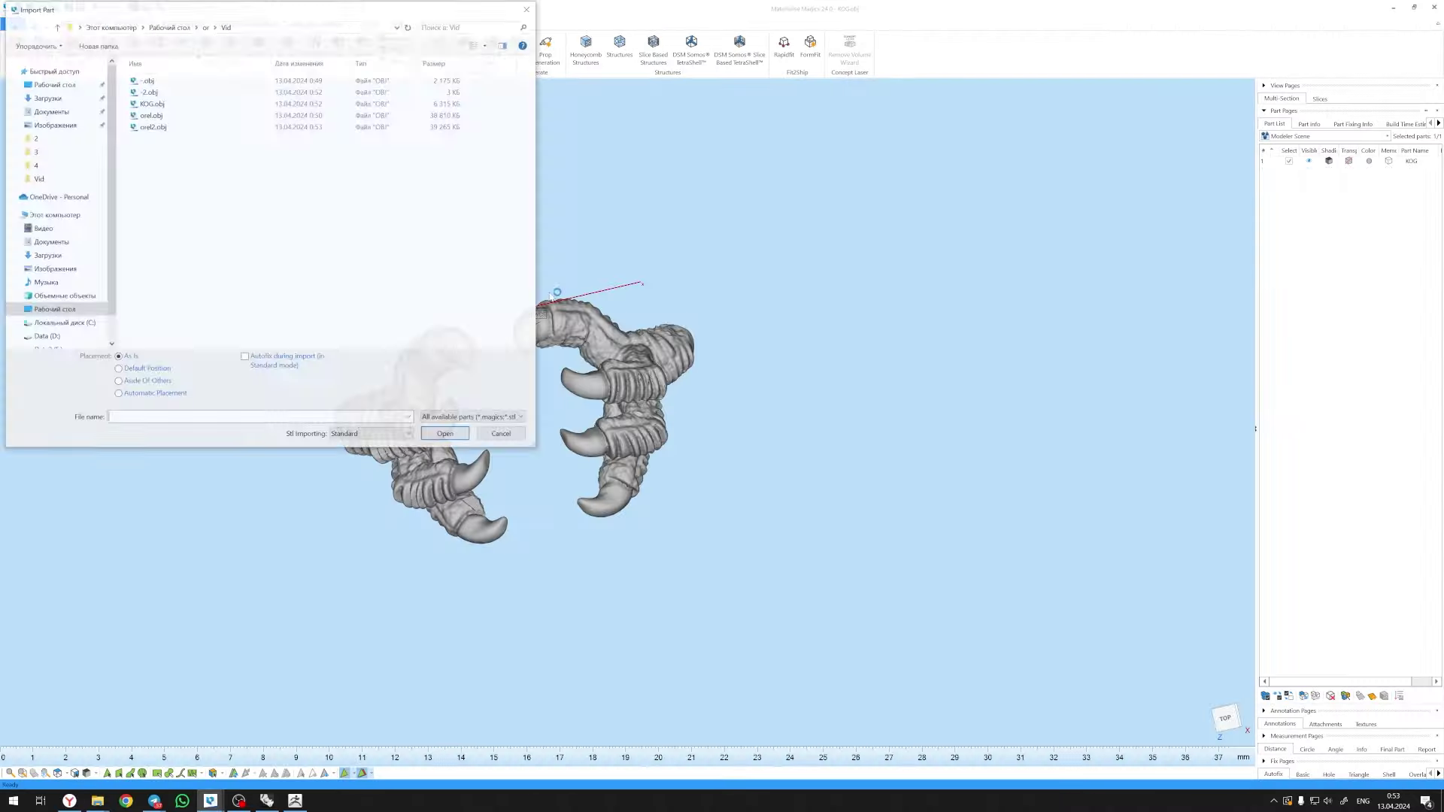
- Apply the Boolean merging the ring and red shield gem, and save the merged part
{"action": "left_click", "coordinate": [441, 330]}
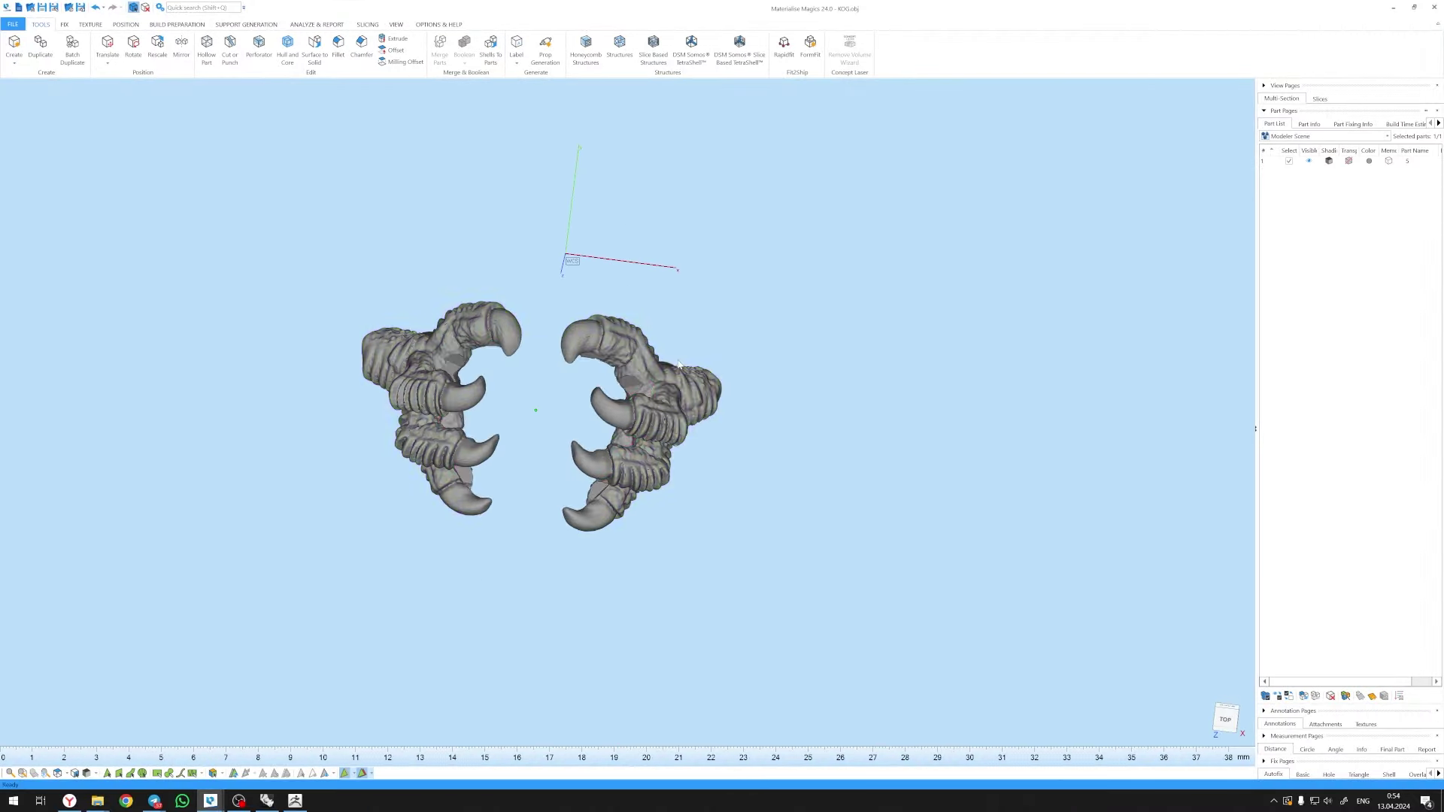
{"action": "key", "text": "ctrl+shift+s"}
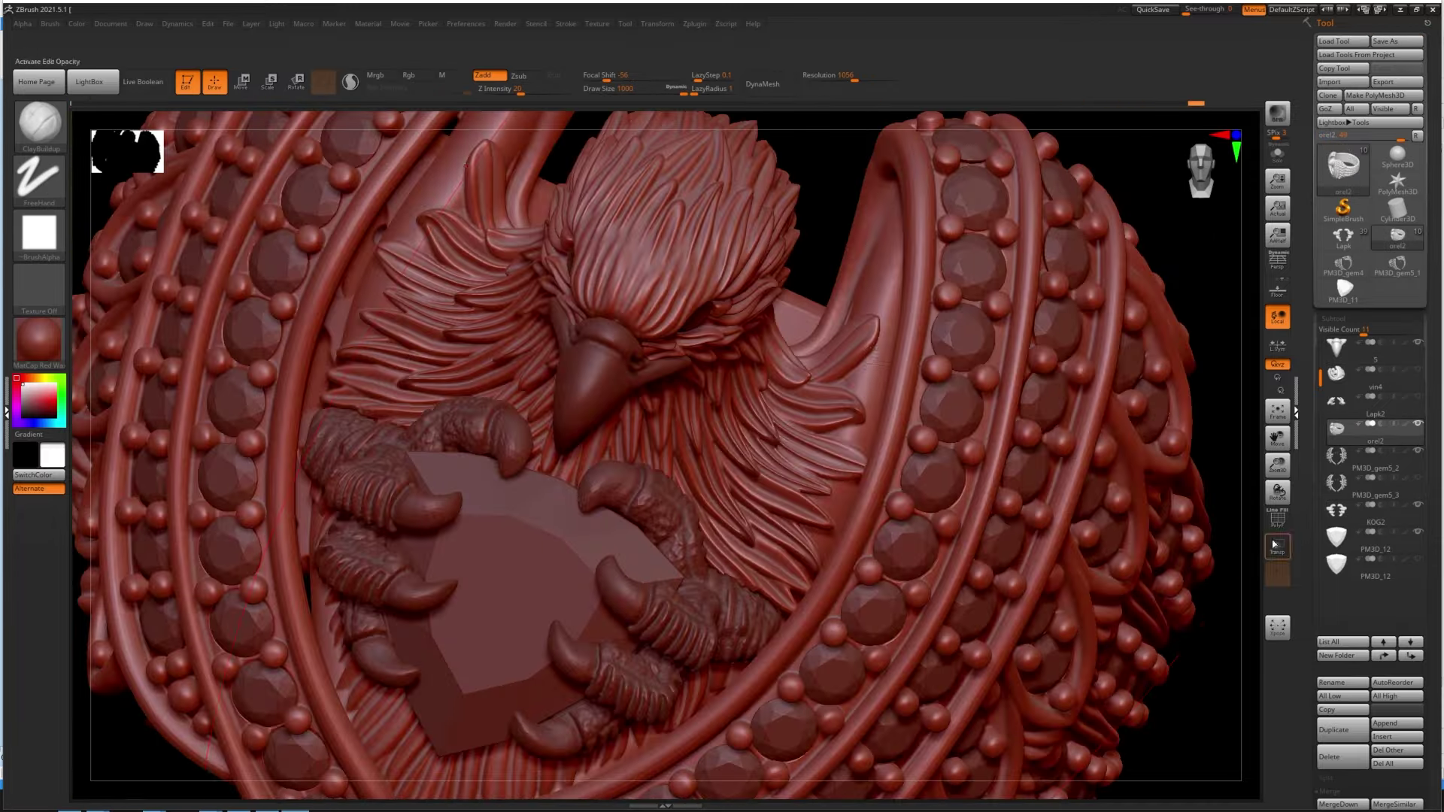
- Run Decimation Master's Pre-process All on every subtool of the ring
{"action": "key", "text": "space"}
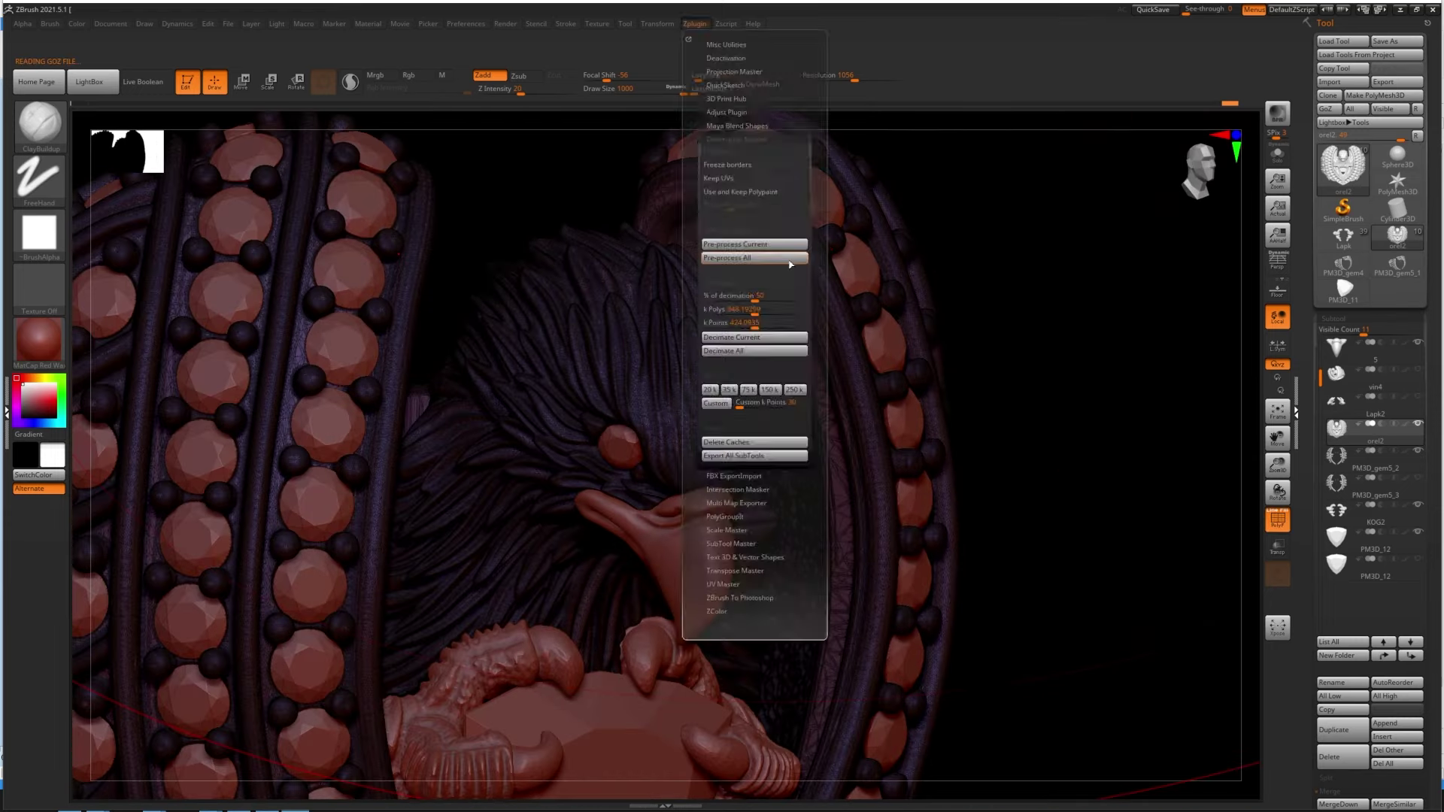
{"action": "left_click", "coordinate": [789, 259]}
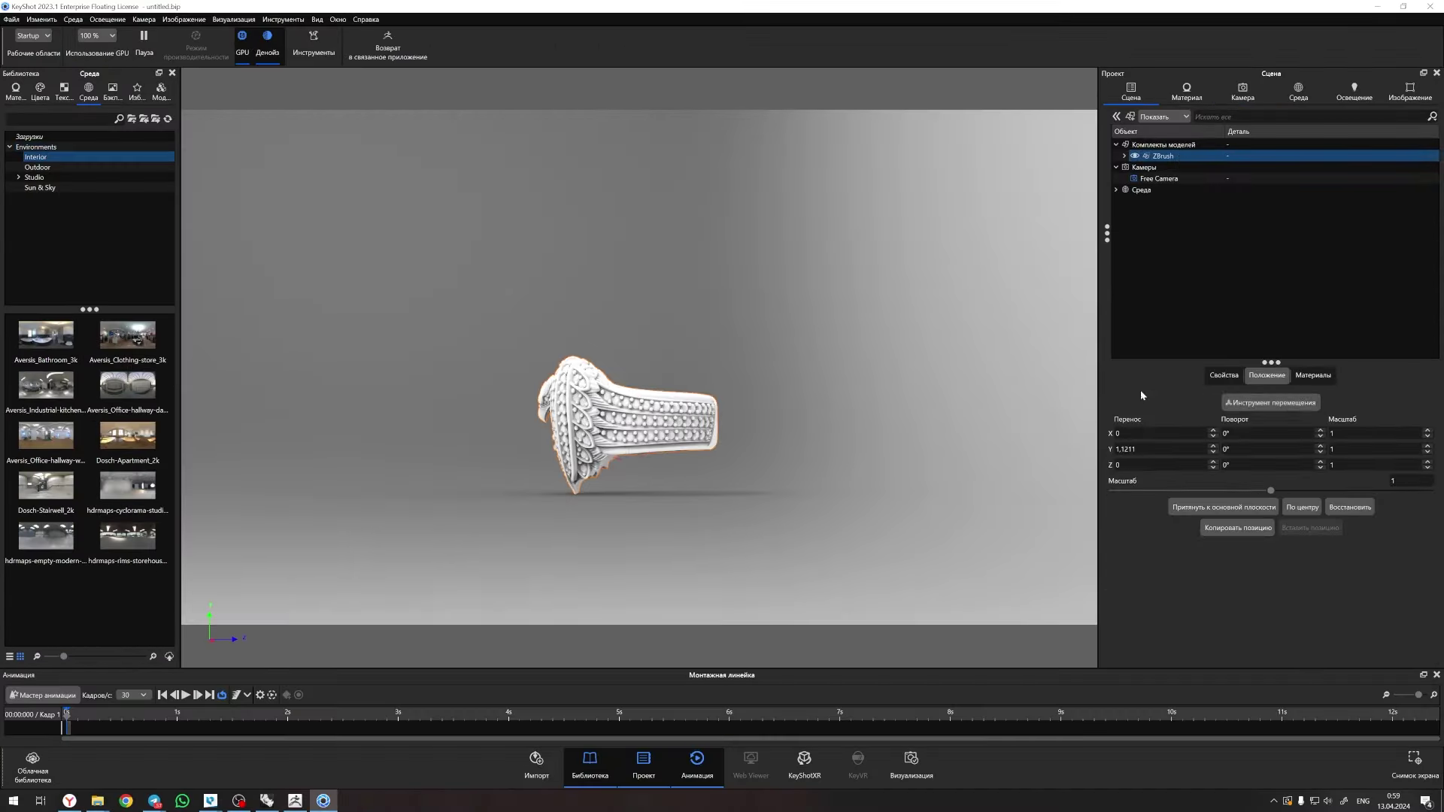
- Rotate the ring about 19.6° on the X axis and lower it into position
{"action": "left_click", "coordinate": [1271, 403]}
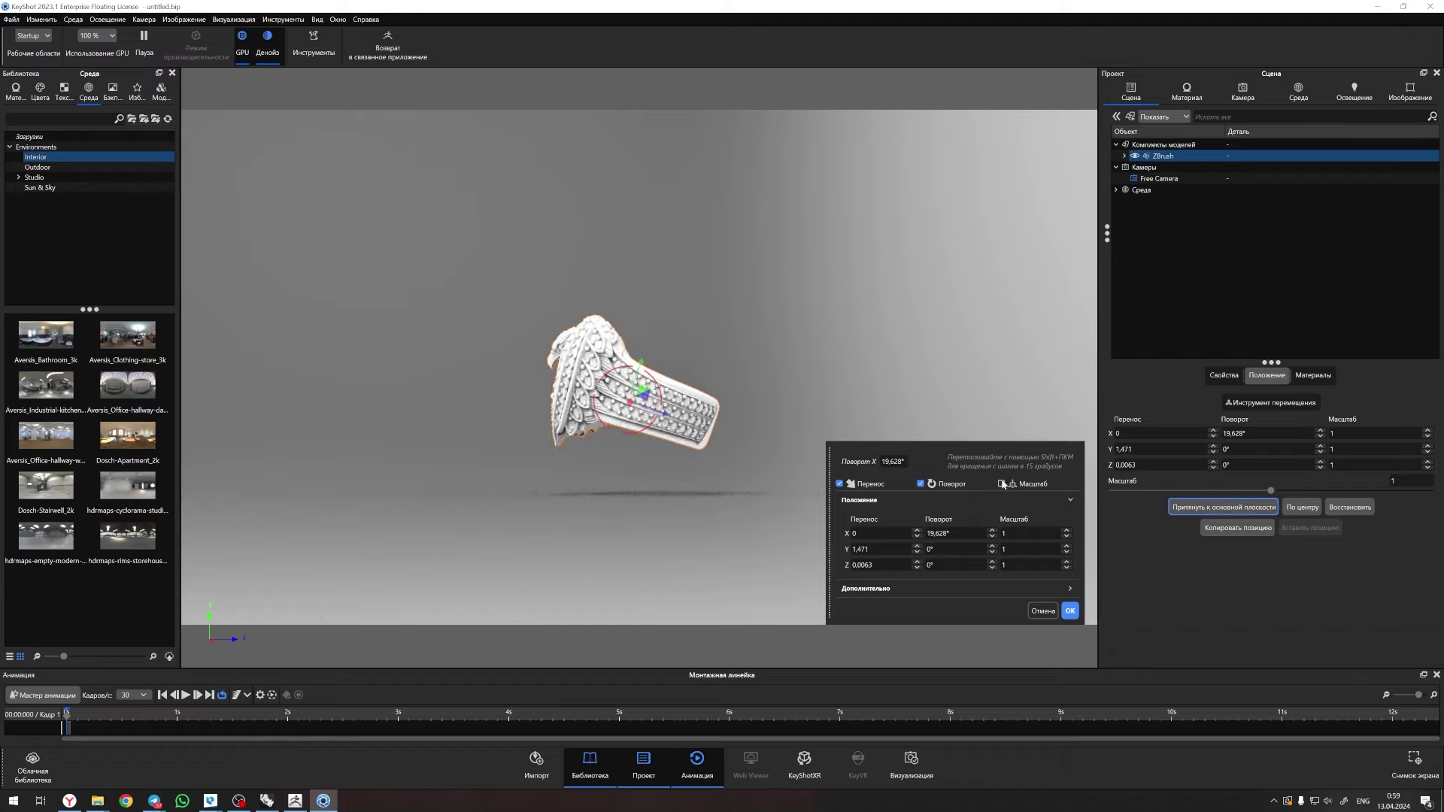
{"action": "left_click_drag", "start_coordinate": [639, 367], "coordinate": [614, 404]}
{"action": "scroll", "coordinate": [720, 402], "scroll_direction": "up", "scroll_amount": 3}
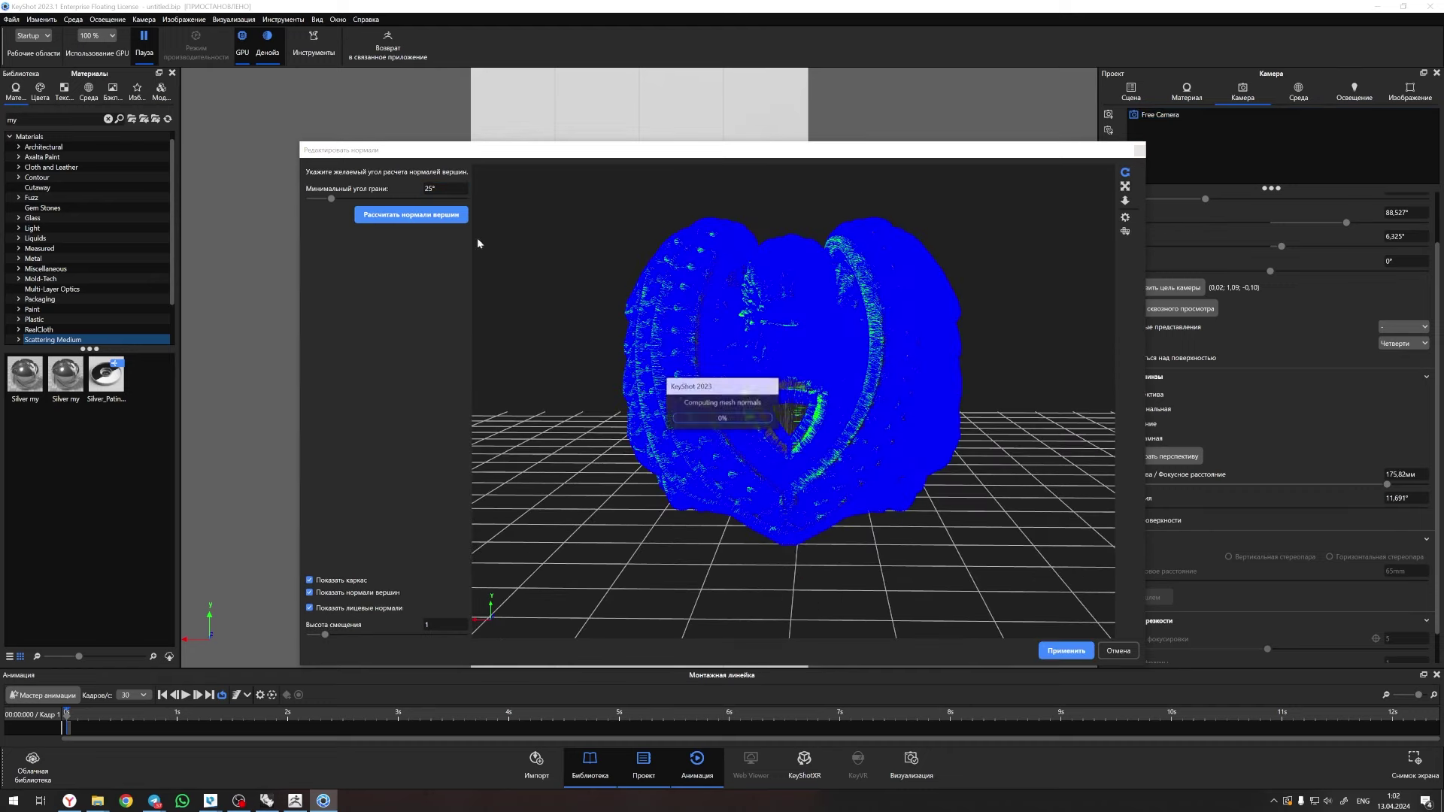
- Apply the recalculated vertex normals and give the ring the silver patina material
{"action": "left_click", "coordinate": [1067, 651]}
{"action": "left_click", "coordinate": [1196, 182]}
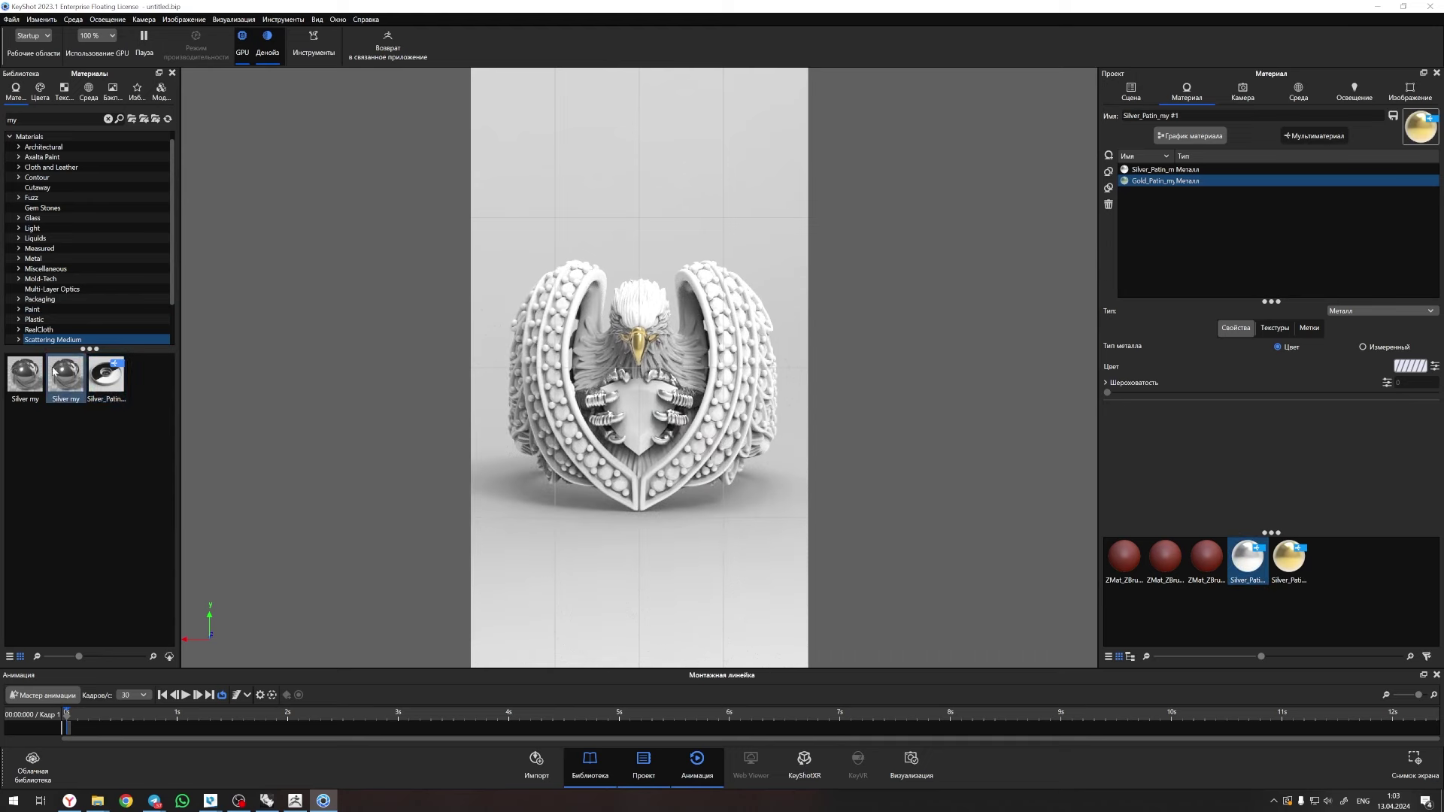
{"action": "mouse_move", "coordinate": [55, 370]}
{"action": "left_mouse_down"}
{"action": "mouse_move", "coordinate": [595, 361]}
{"action": "mouse_move", "coordinate": [638, 345]}
{"action": "left_mouse_up"}
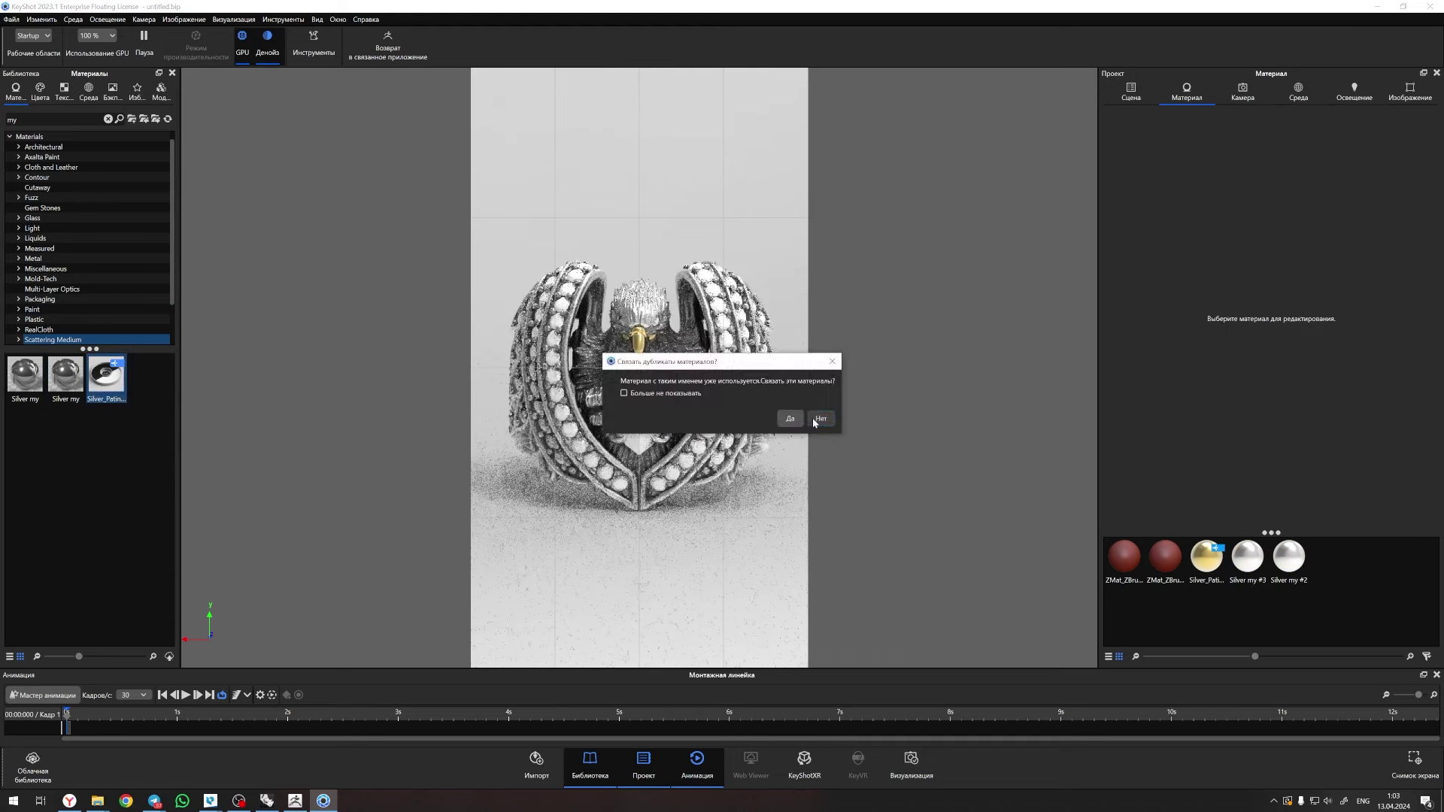
{"action": "left_click", "coordinate": [820, 414]}
- Make the pavé and shield stones black gem material and light the scene with the storehouse HDRI
{"action": "type", "text": "gem"}
{"action": "left_click_drag", "start_coordinate": [147, 424], "coordinate": [639, 421]}
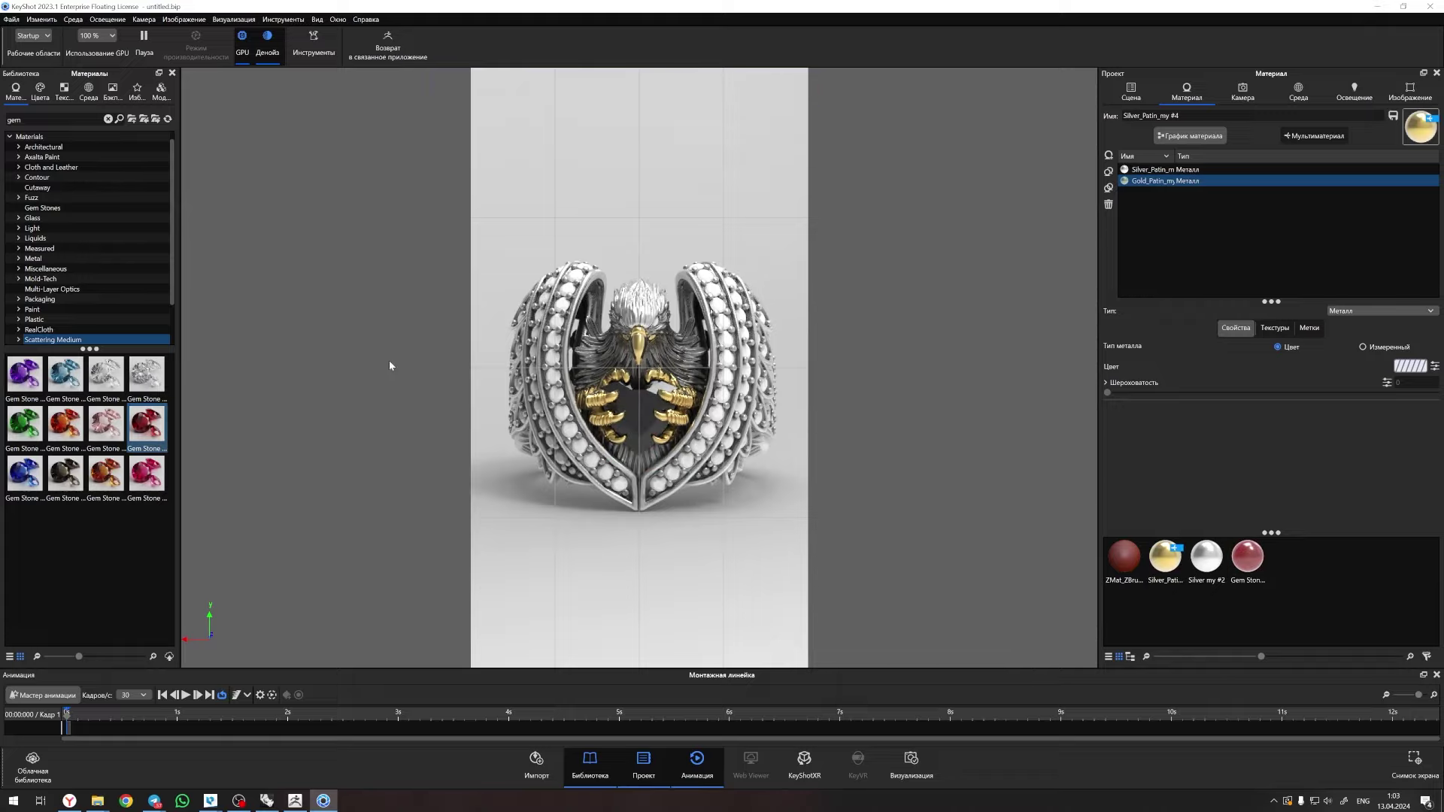
{"action": "mouse_move", "coordinate": [146, 423]}
{"action": "left_mouse_down"}
{"action": "mouse_move", "coordinate": [756, 307]}
{"action": "mouse_move", "coordinate": [681, 337]}
{"action": "left_mouse_up"}
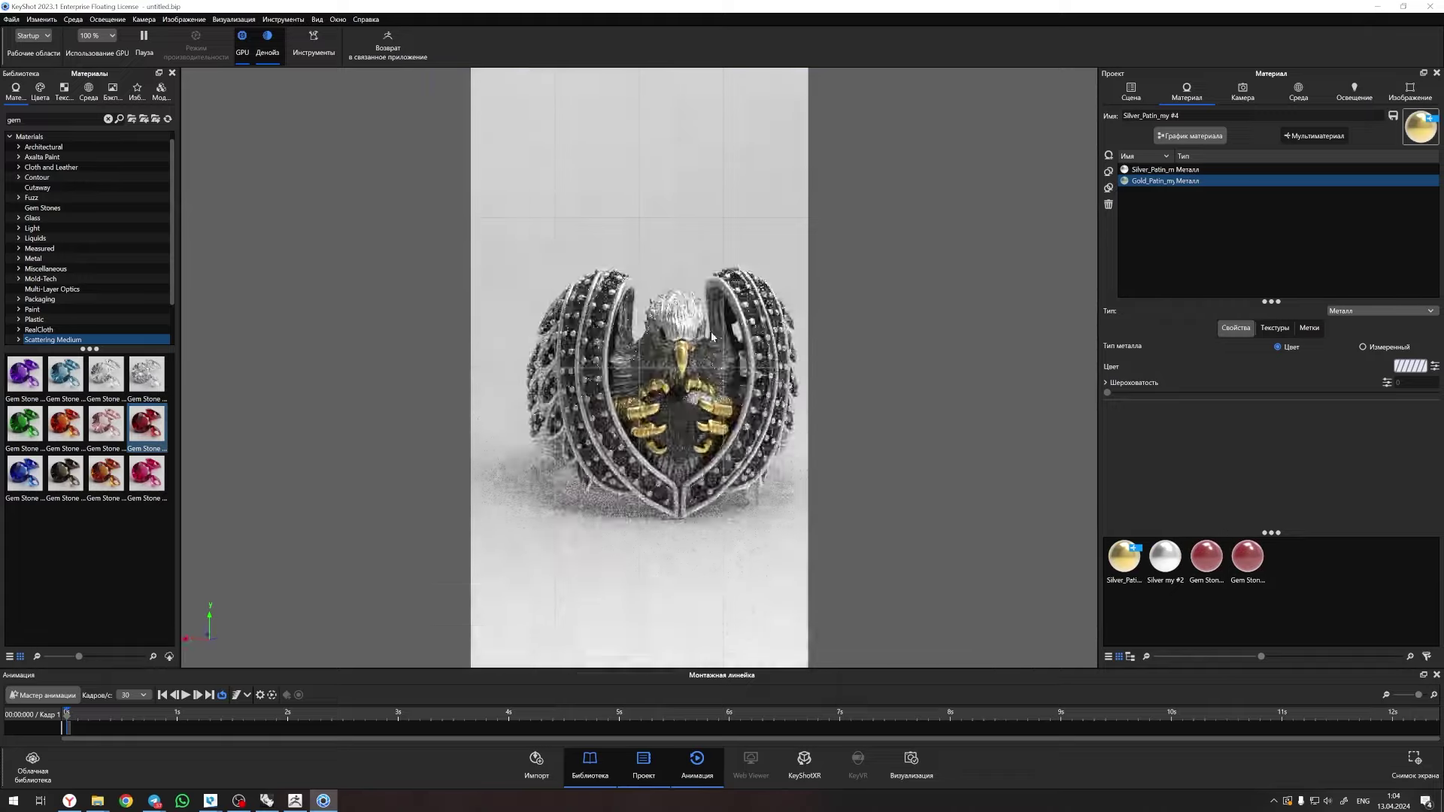
{"action": "left_click", "coordinate": [88, 90]}
{"action": "left_click_drag", "start_coordinate": [128, 535], "coordinate": [963, 264]}
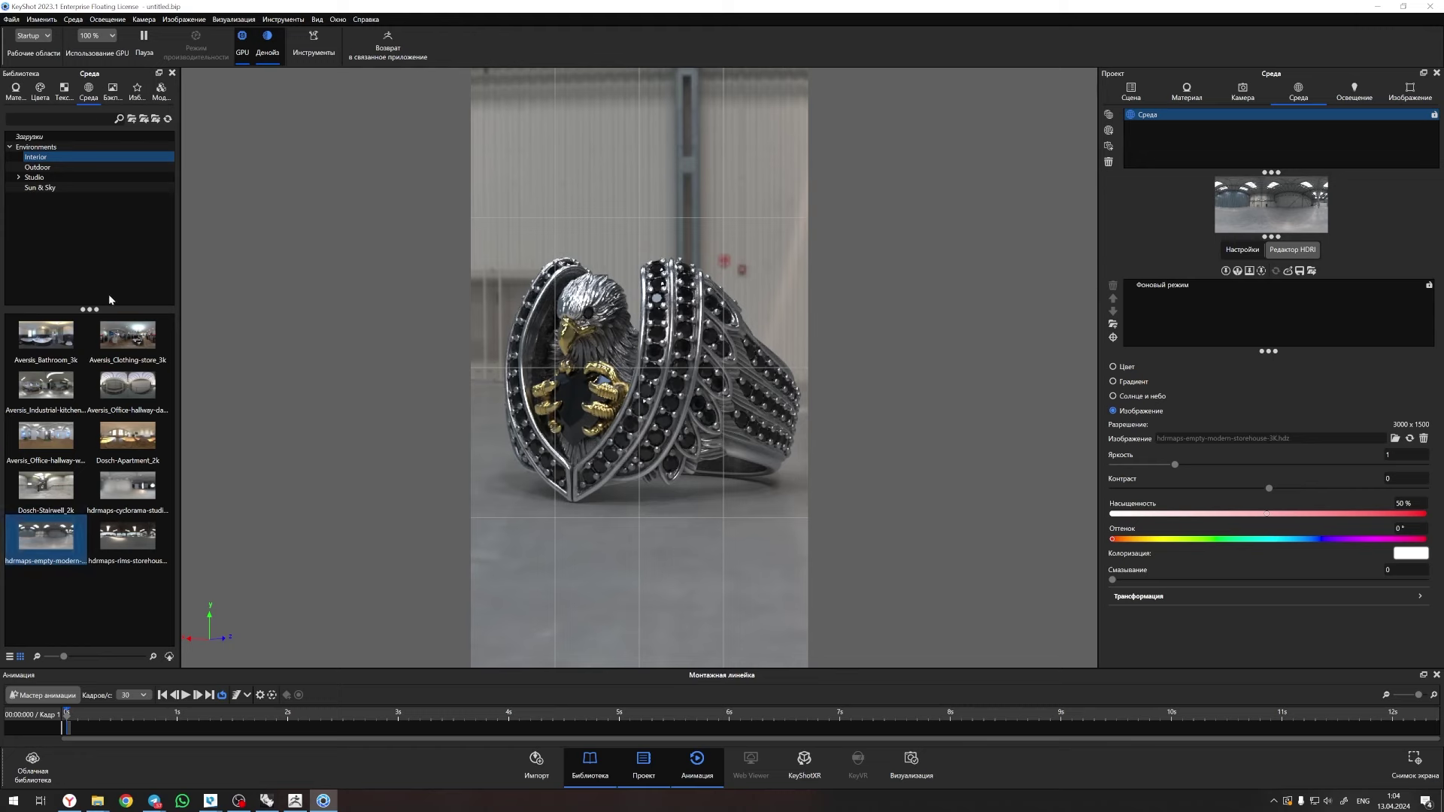
- Use the city alley HDRI as the environment with a plain black background
{"action": "left_click", "coordinate": [37, 167]}
{"action": "left_click_drag", "start_coordinate": [45, 335], "coordinate": [1091, 379]}
{"action": "key", "text": "ctrl+z"}
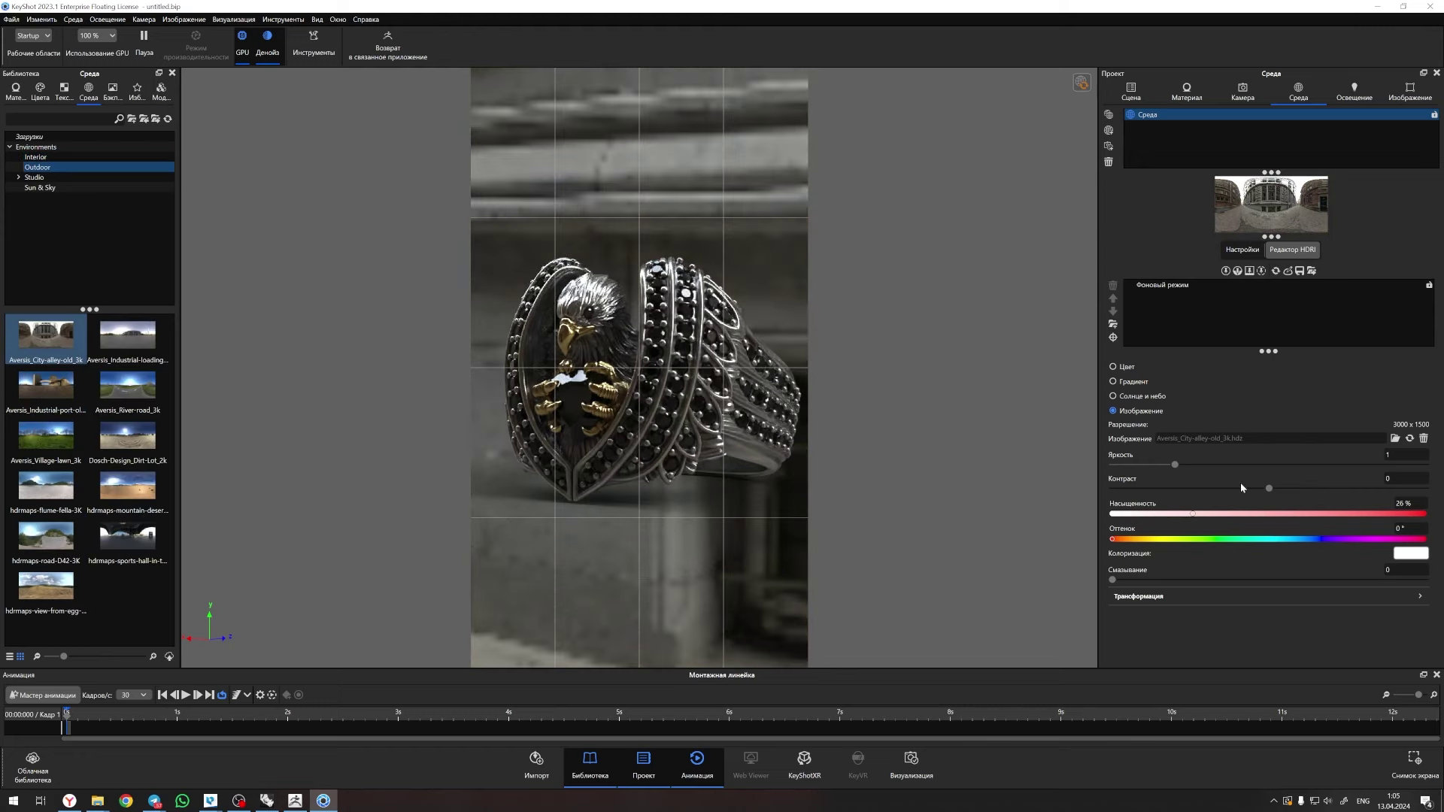
{"action": "key", "text": "ctrl+z"}
{"action": "key", "text": "ctrl+z"}
{"action": "left_click", "coordinate": [12, 19]}
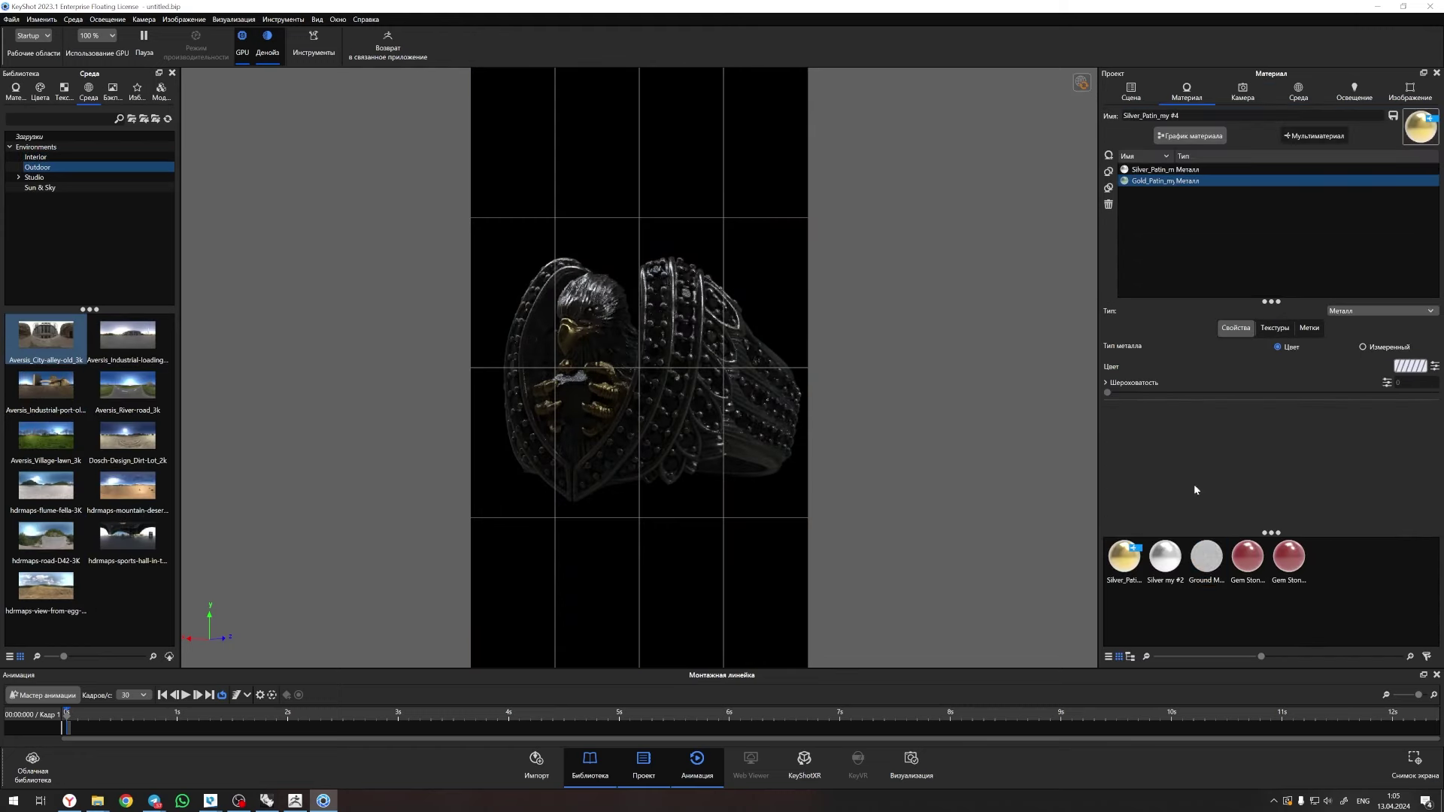
- Add a gradient pin and several light pins to the city alley HDRI to shape the ring's reflections
{"action": "left_click", "coordinate": [1369, 634]}
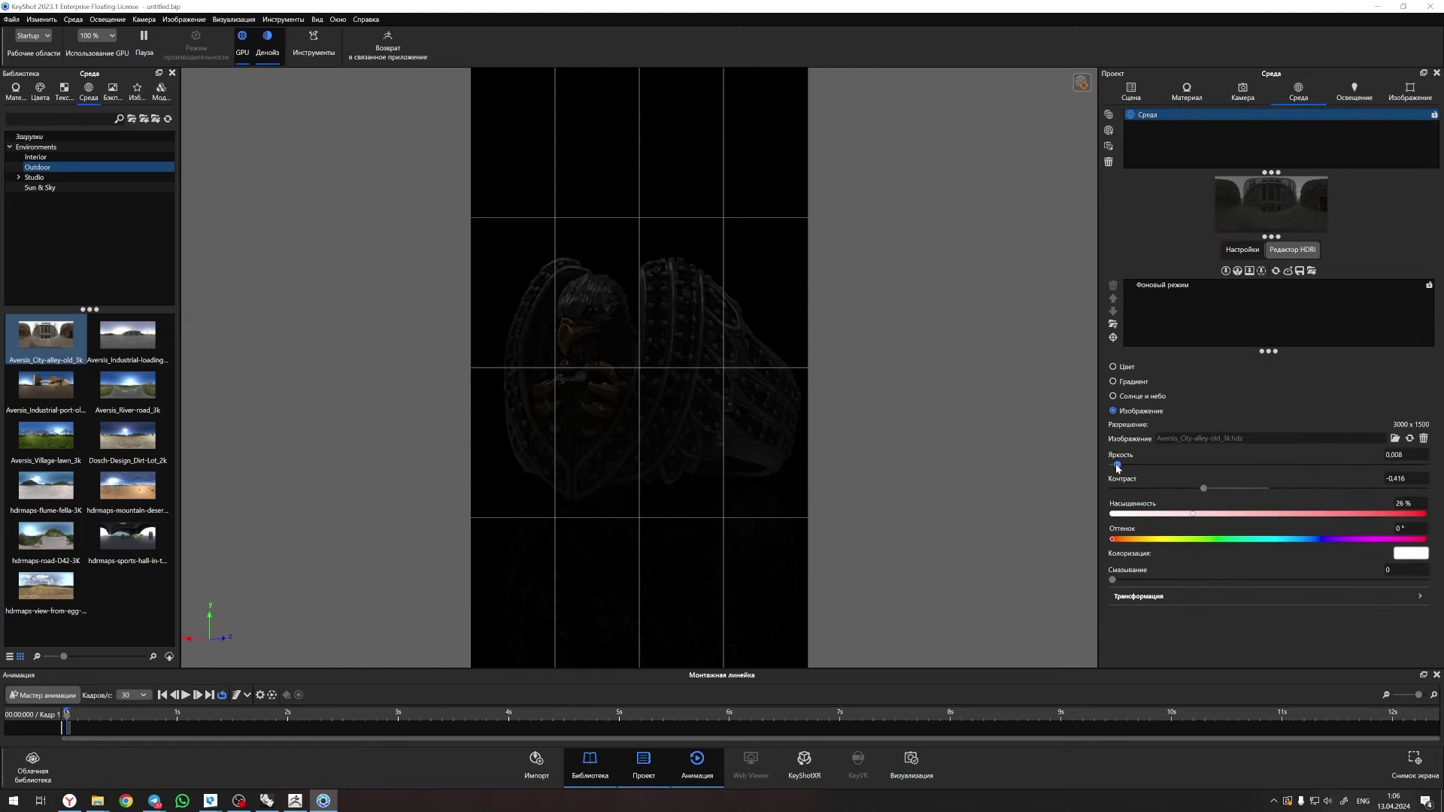
{"action": "left_click", "coordinate": [1225, 270]}
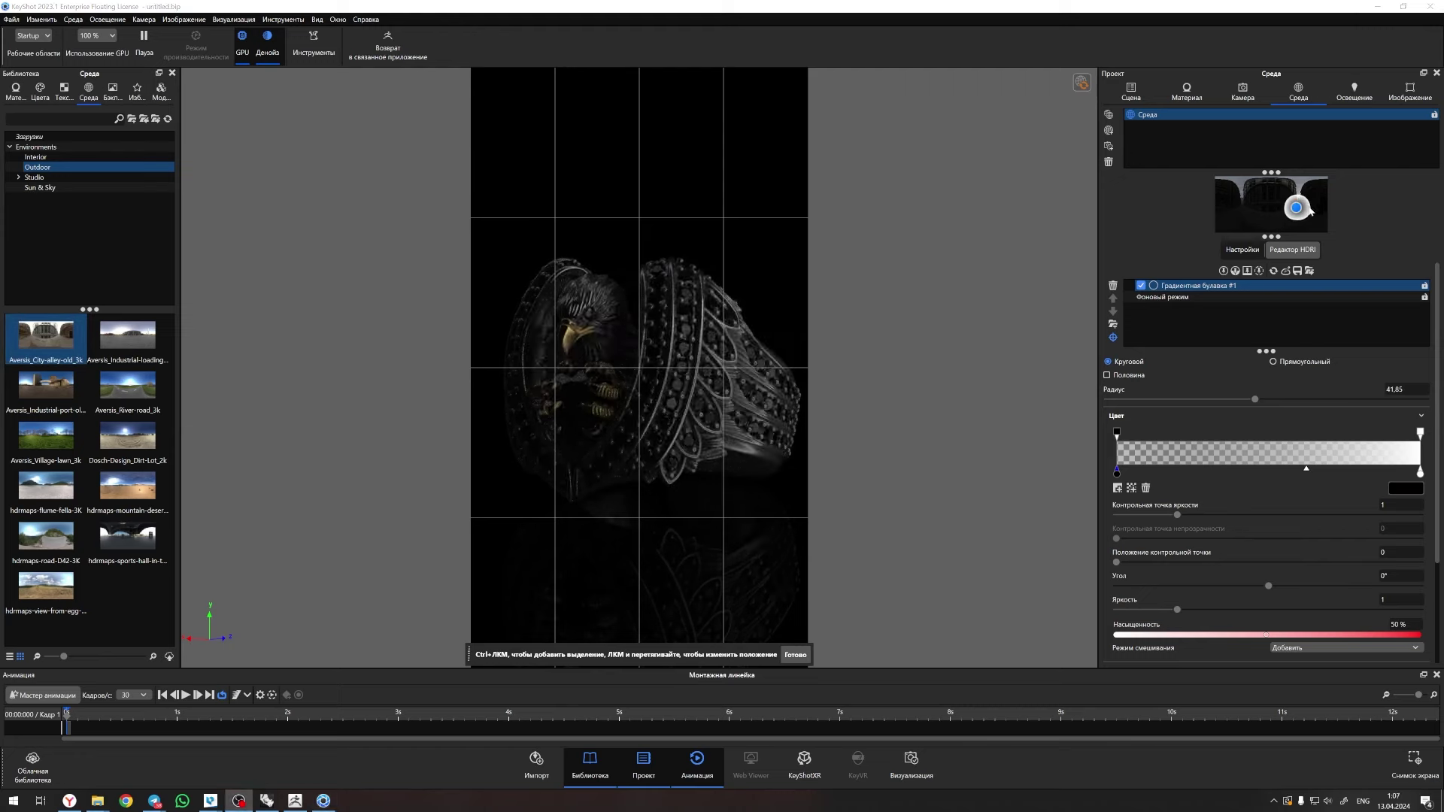
{"action": "left_click_drag", "start_coordinate": [1310, 212], "coordinate": [1254, 202]}
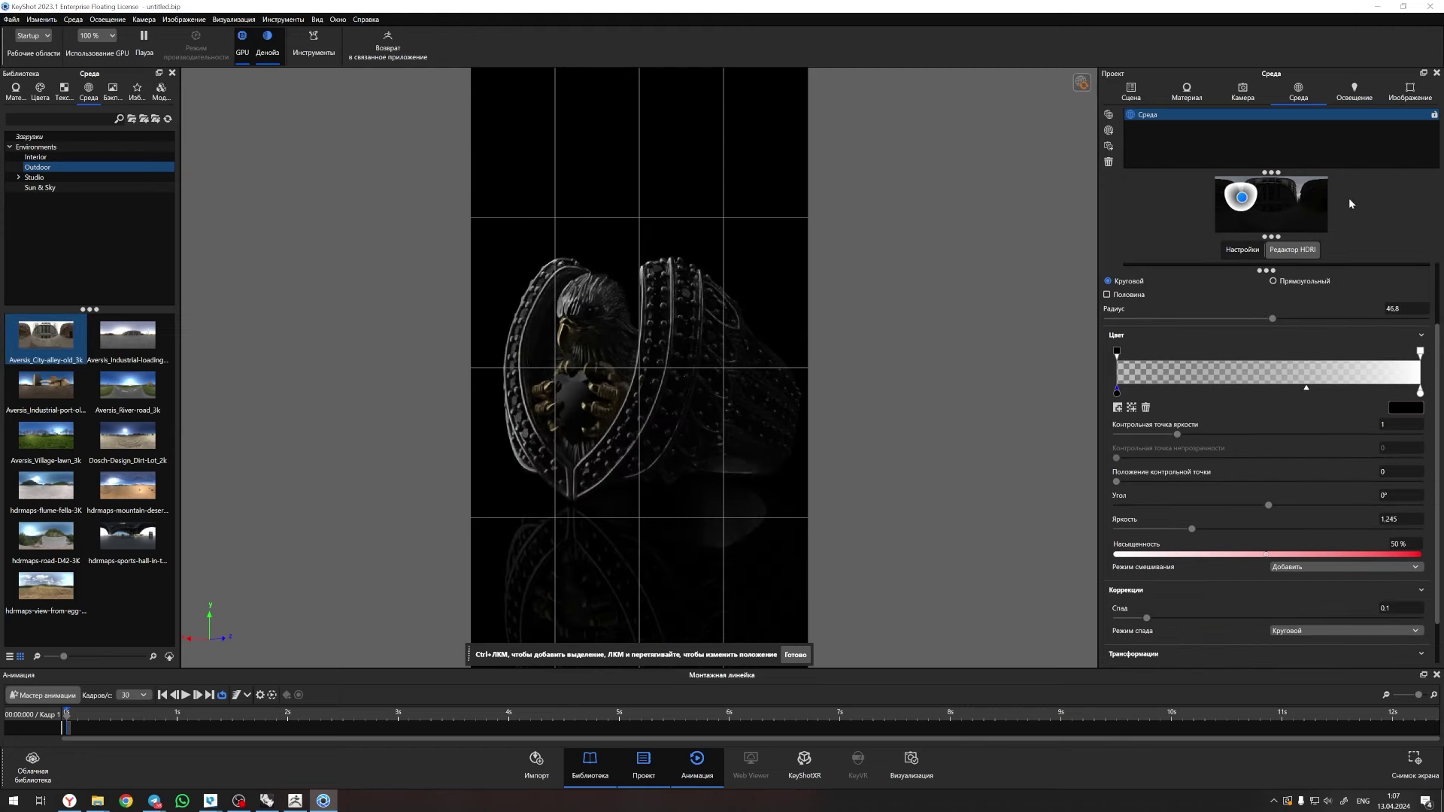
{"action": "left_click", "coordinate": [572, 343], "text": "ctrl"}
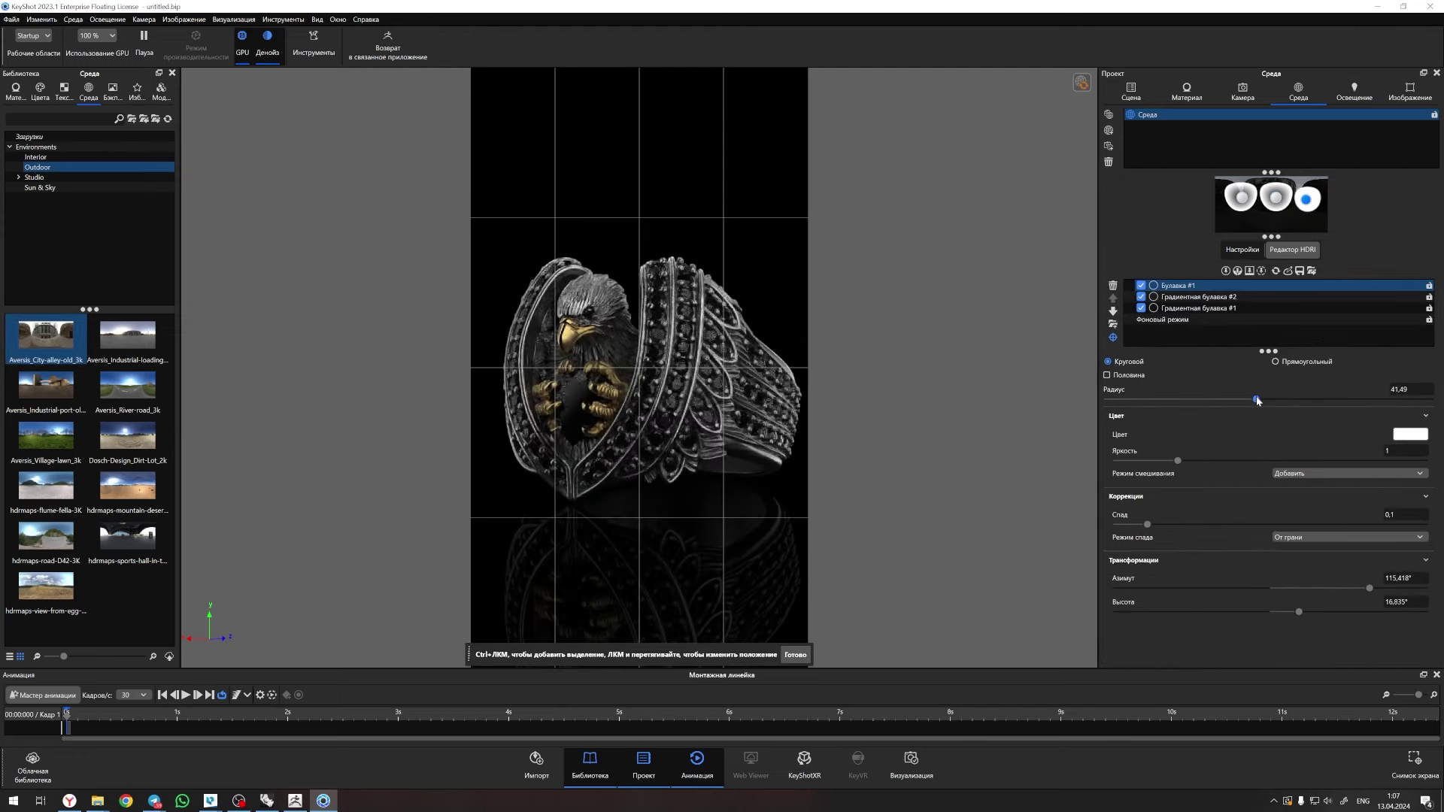
{"action": "left_click_drag", "start_coordinate": [1256, 401], "coordinate": [1261, 399]}
{"action": "left_click", "coordinate": [598, 375]}
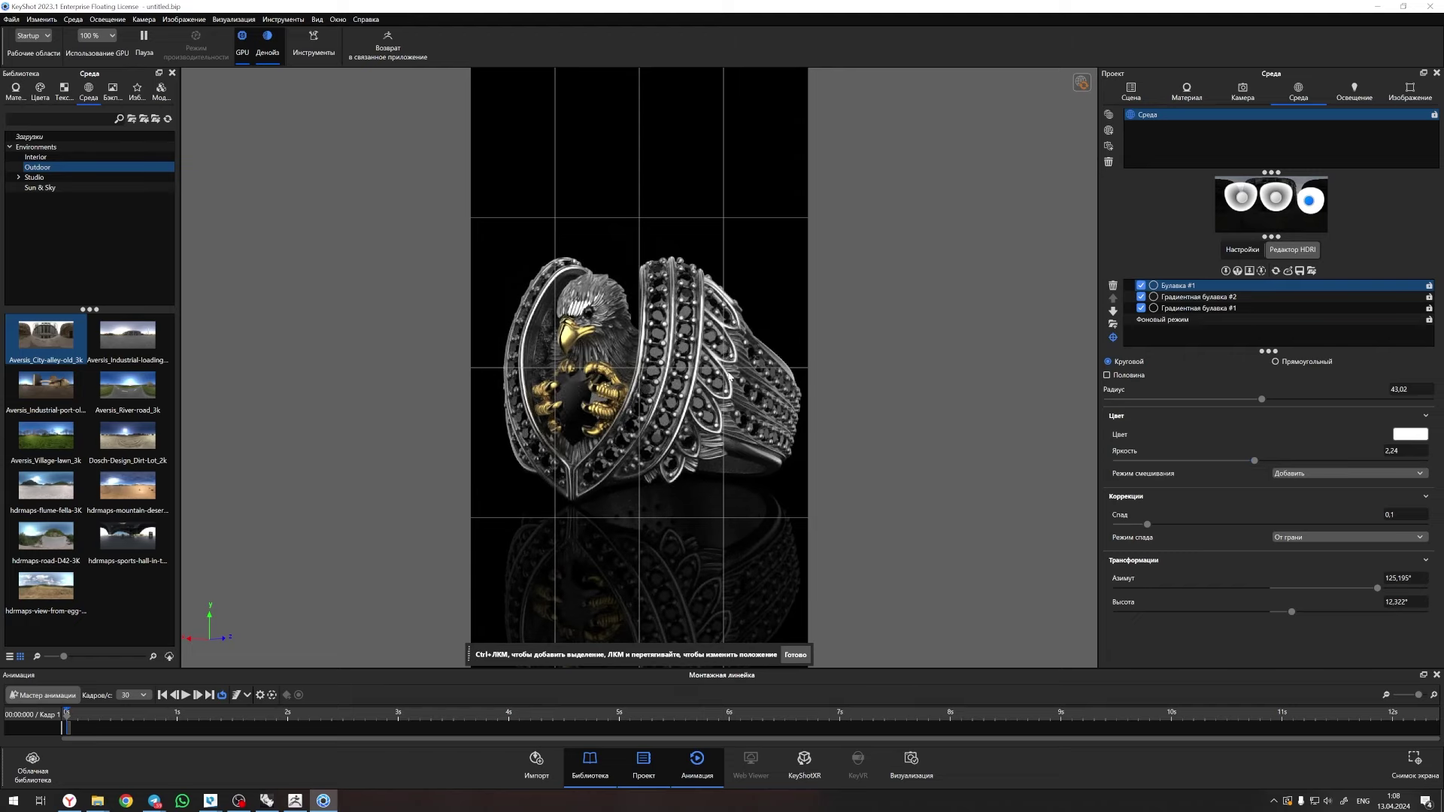
{"action": "left_click_drag", "start_coordinate": [758, 370], "coordinate": [567, 322]}
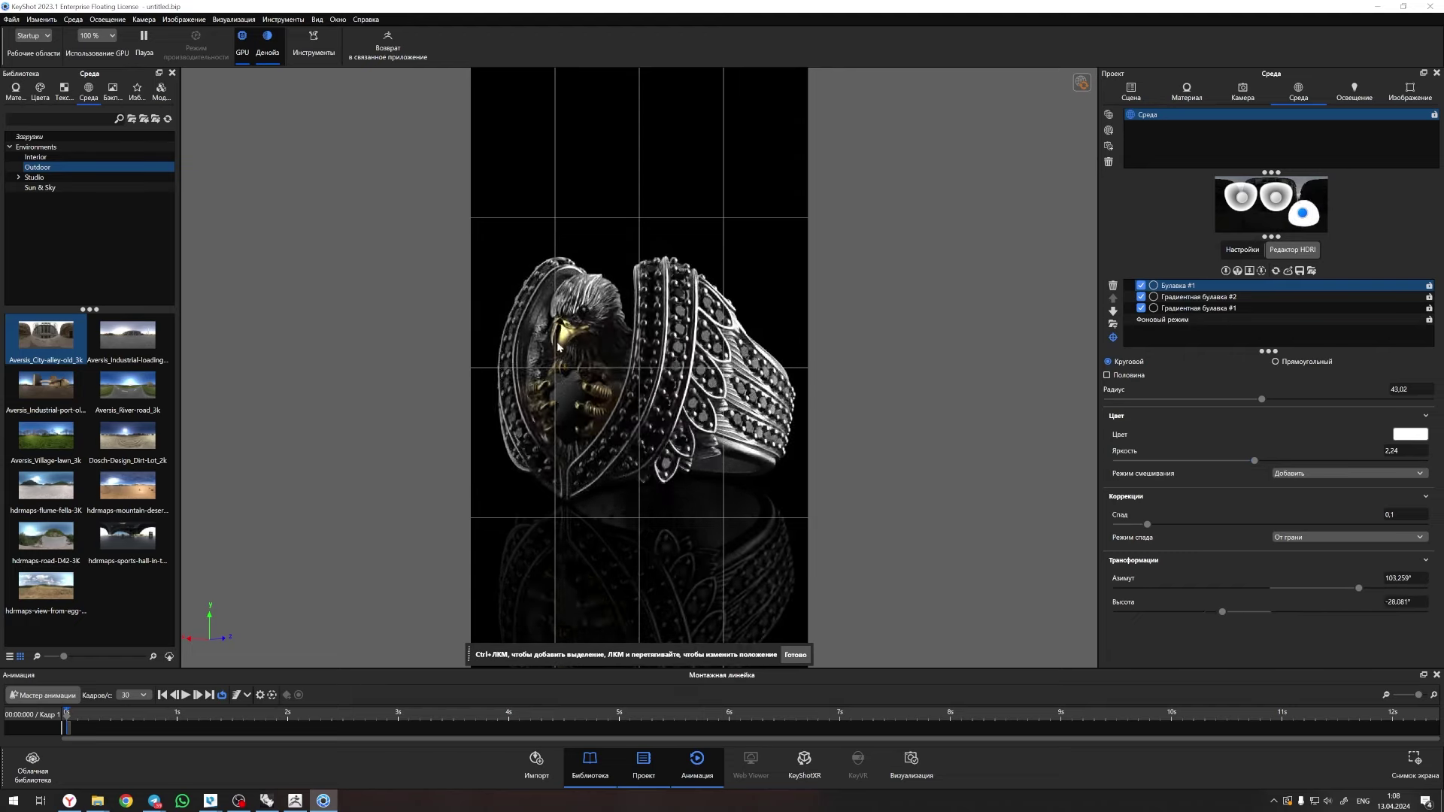
{"action": "left_click", "coordinate": [1225, 271]}
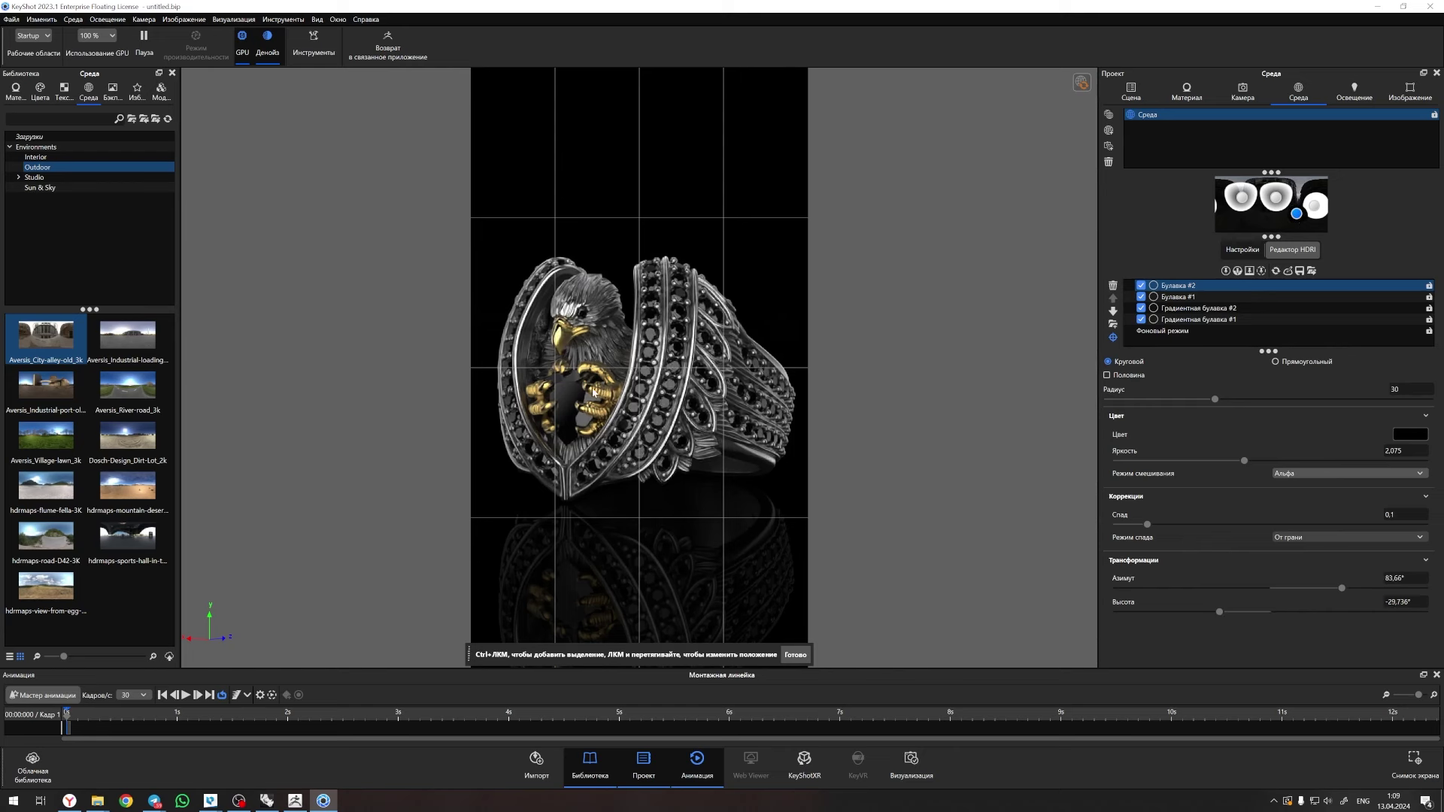
{"action": "left_click", "coordinate": [1236, 272]}
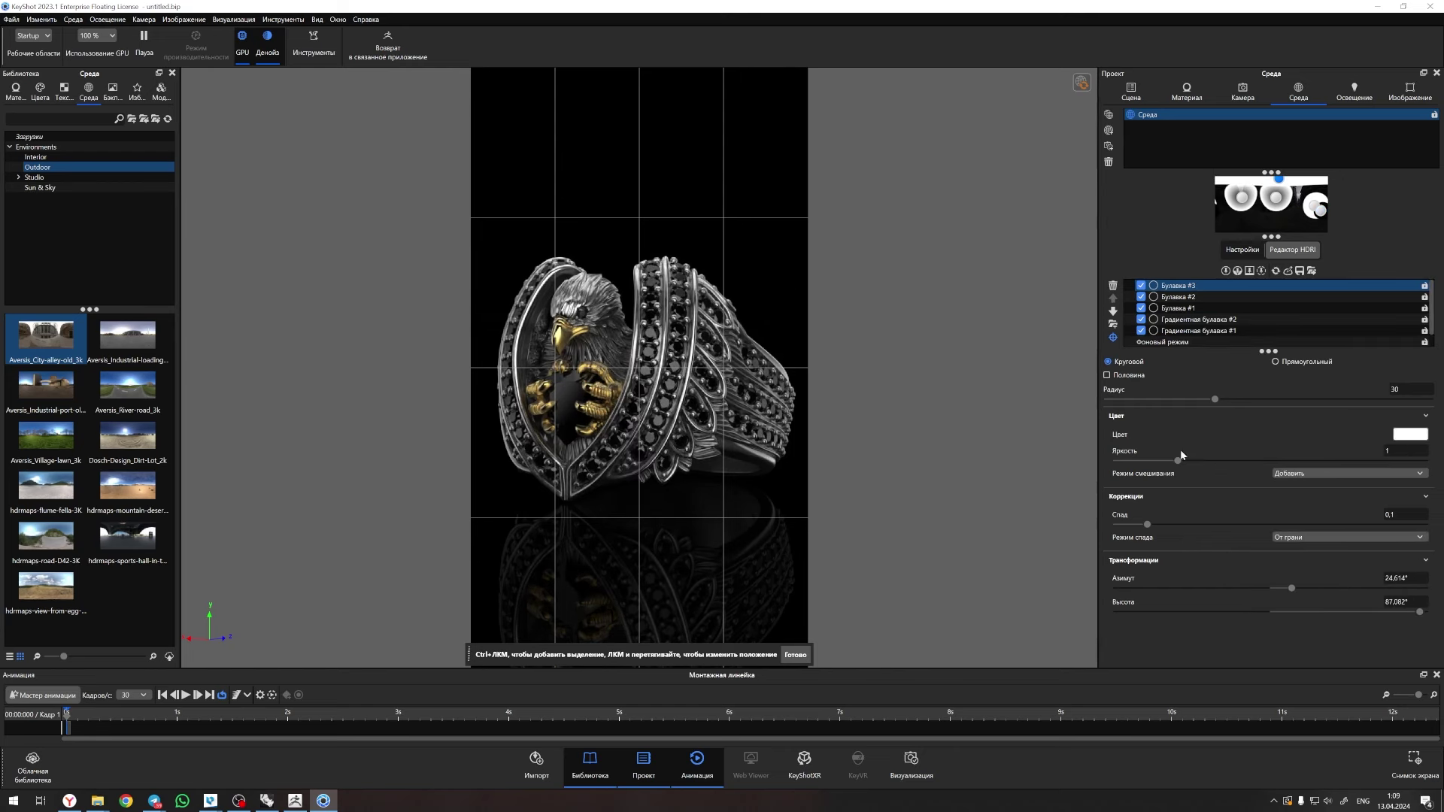
{"action": "left_click", "coordinate": [1245, 97]}
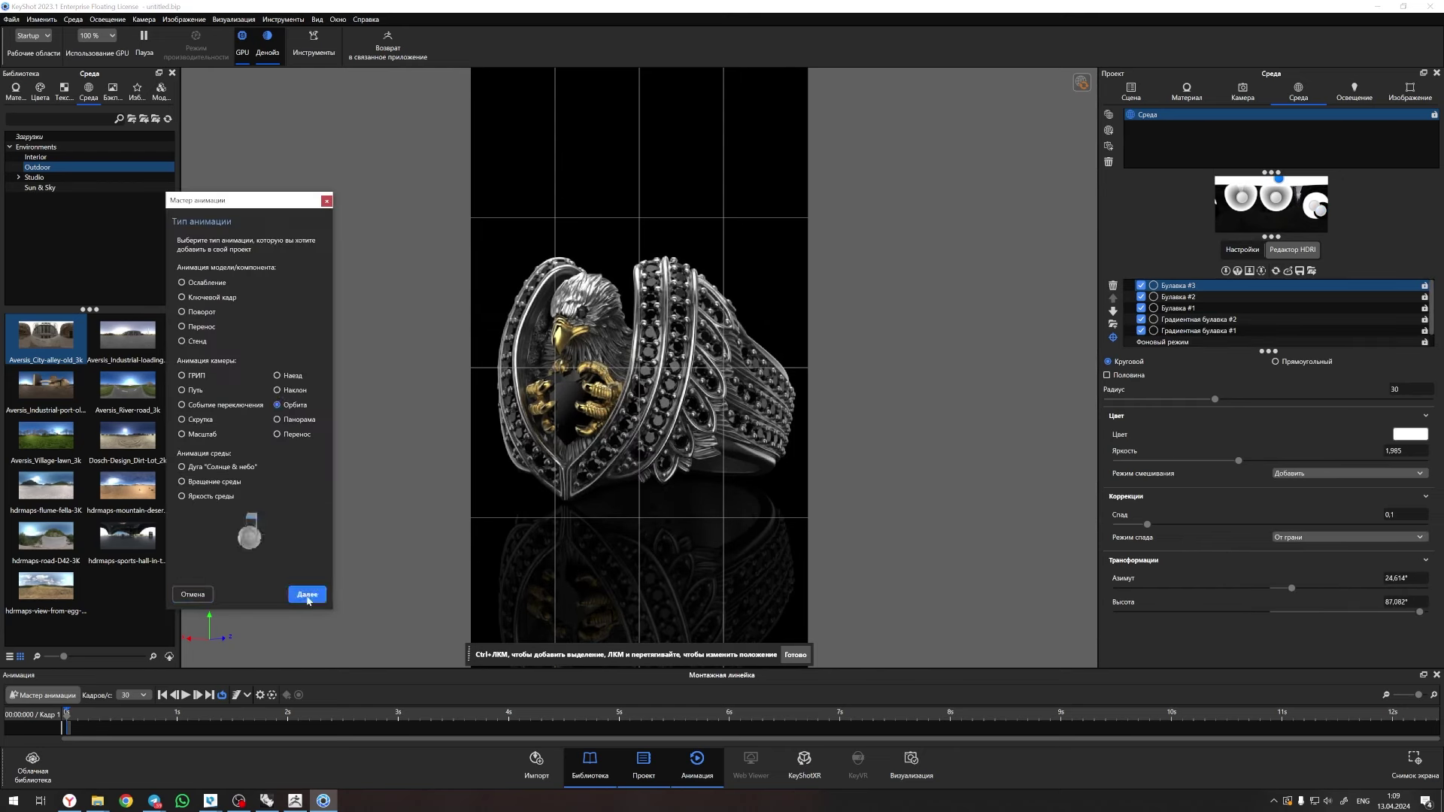
- Create a 15-second 360° orbit camera animation, preview it, and start rendering it
{"action": "left_click", "coordinate": [49, 695]}
{"action": "left_click", "coordinate": [322, 359]}
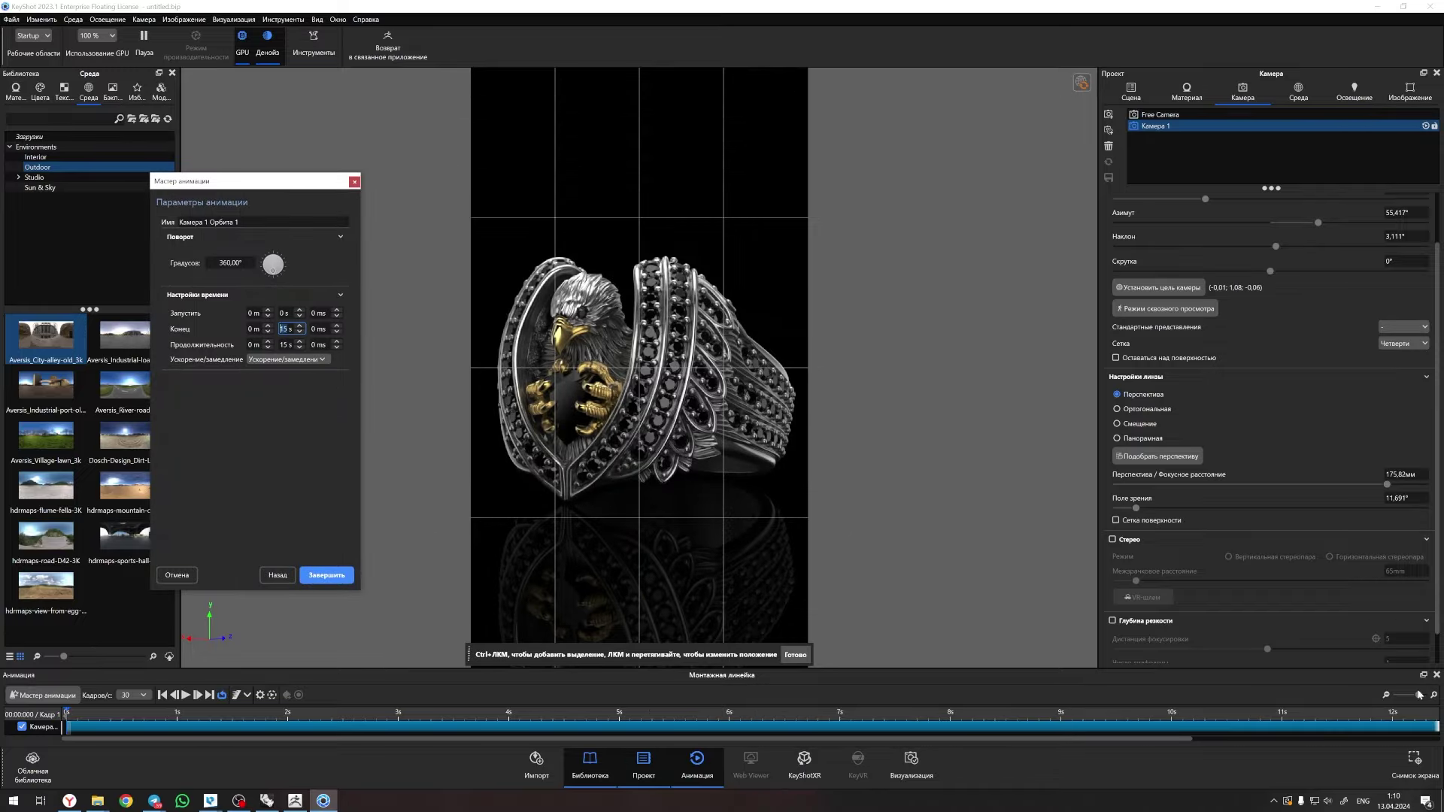
{"action": "left_click", "coordinate": [186, 695]}
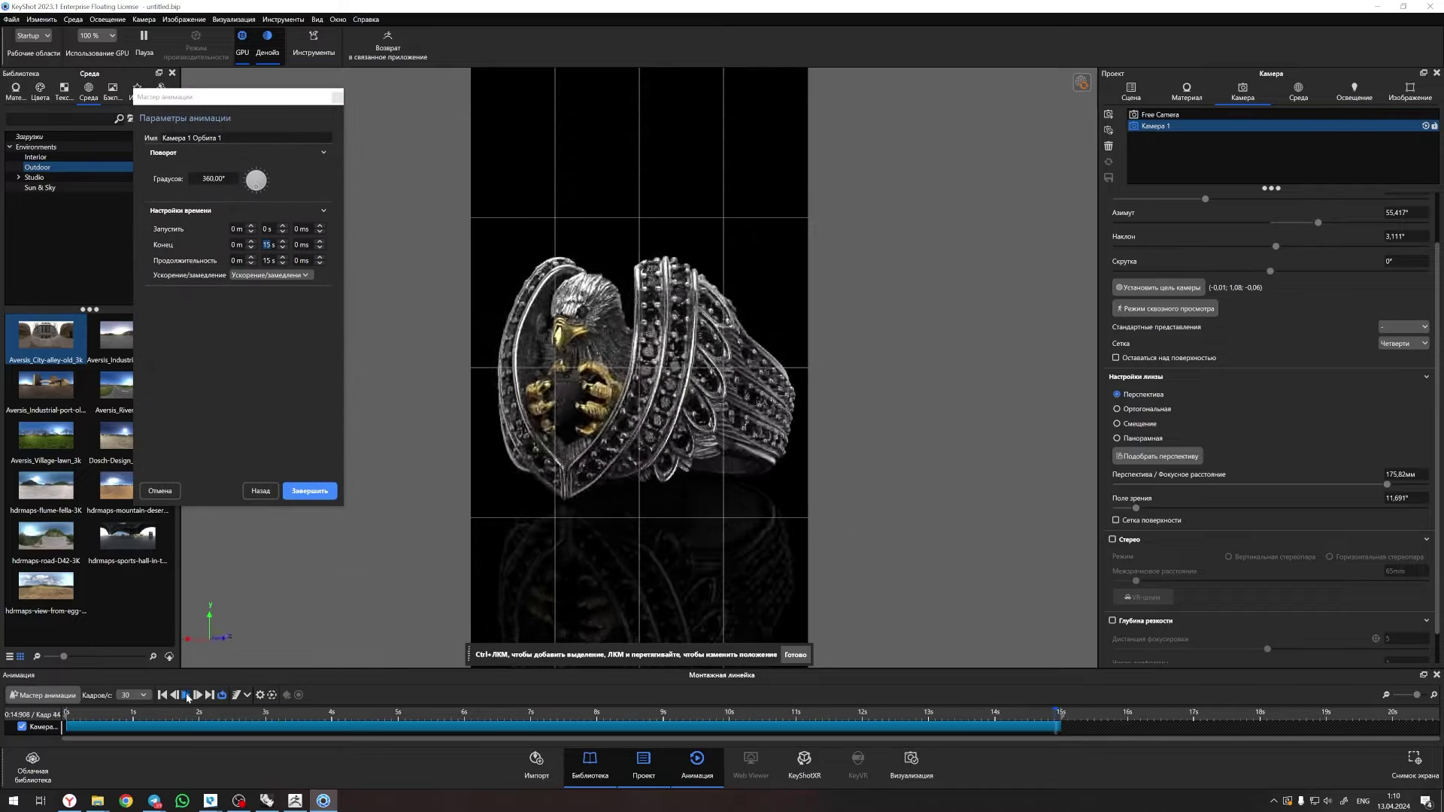
{"action": "left_click", "coordinate": [622, 466], "text": "ctrl"}
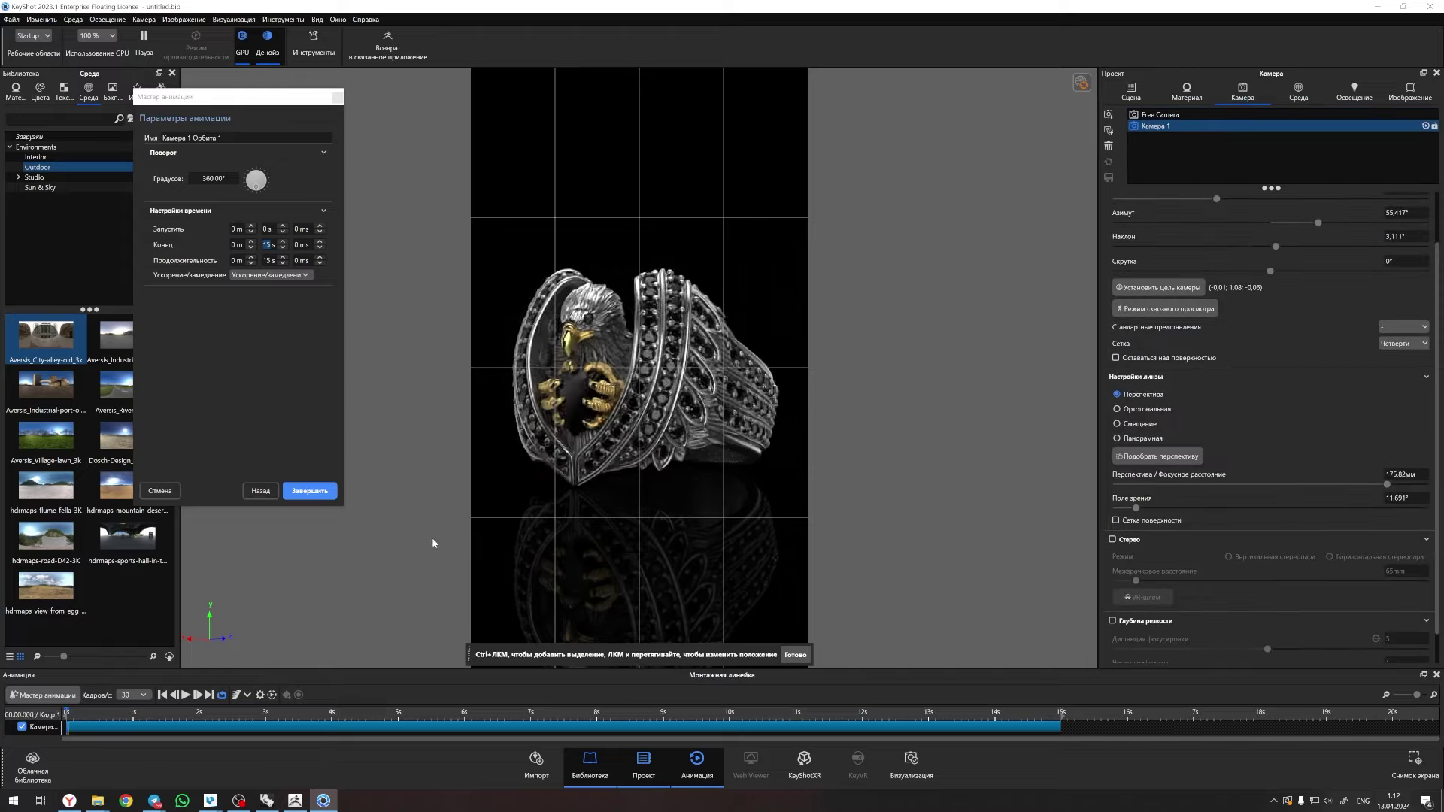
{"action": "scroll", "coordinate": [1429, 225], "scroll_direction": "up", "scroll_amount": 2}
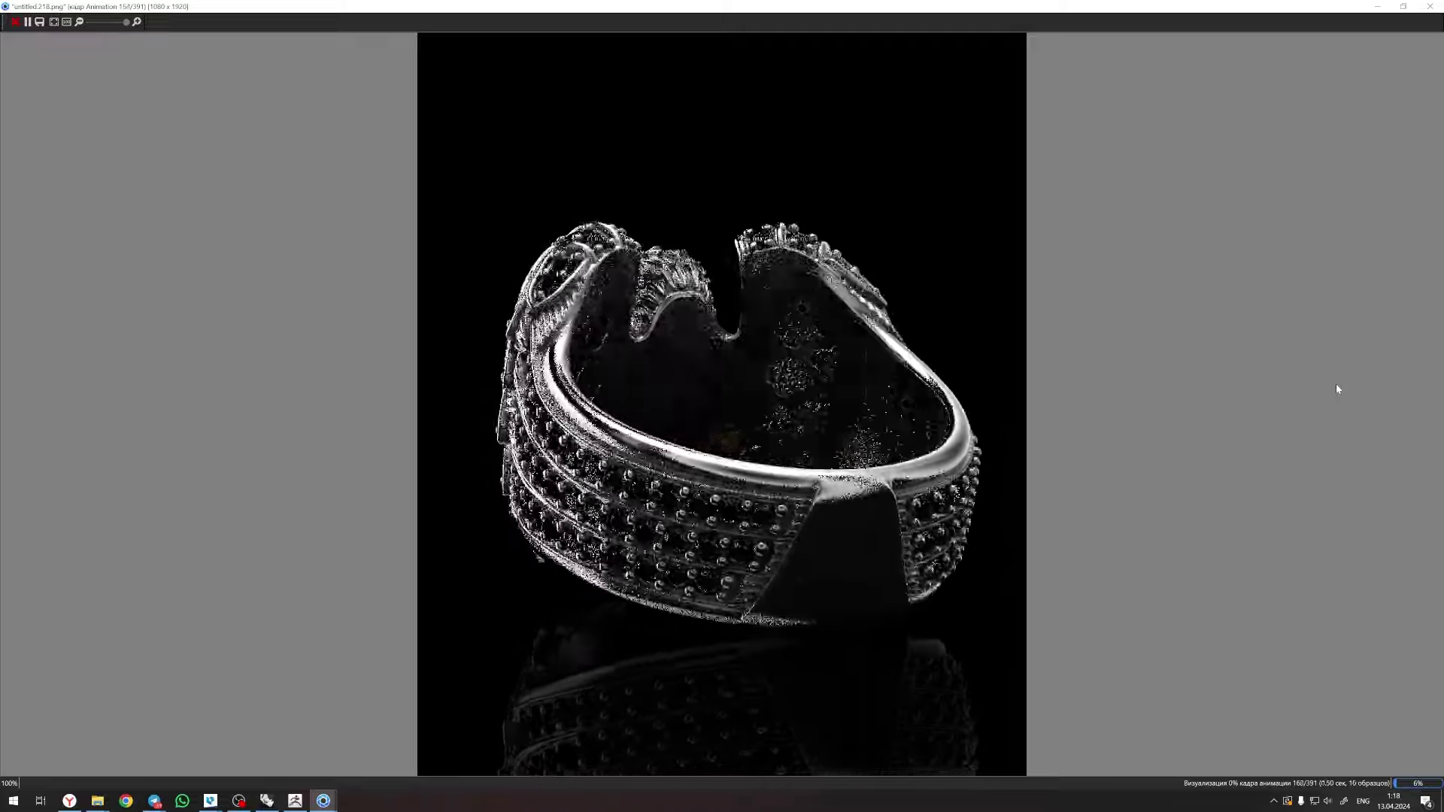
- Zoom out in the render output to watch the orbit animation frames render
{"action": "scroll", "coordinate": [1146, 425], "scroll_direction": "down", "scroll_amount": 3}
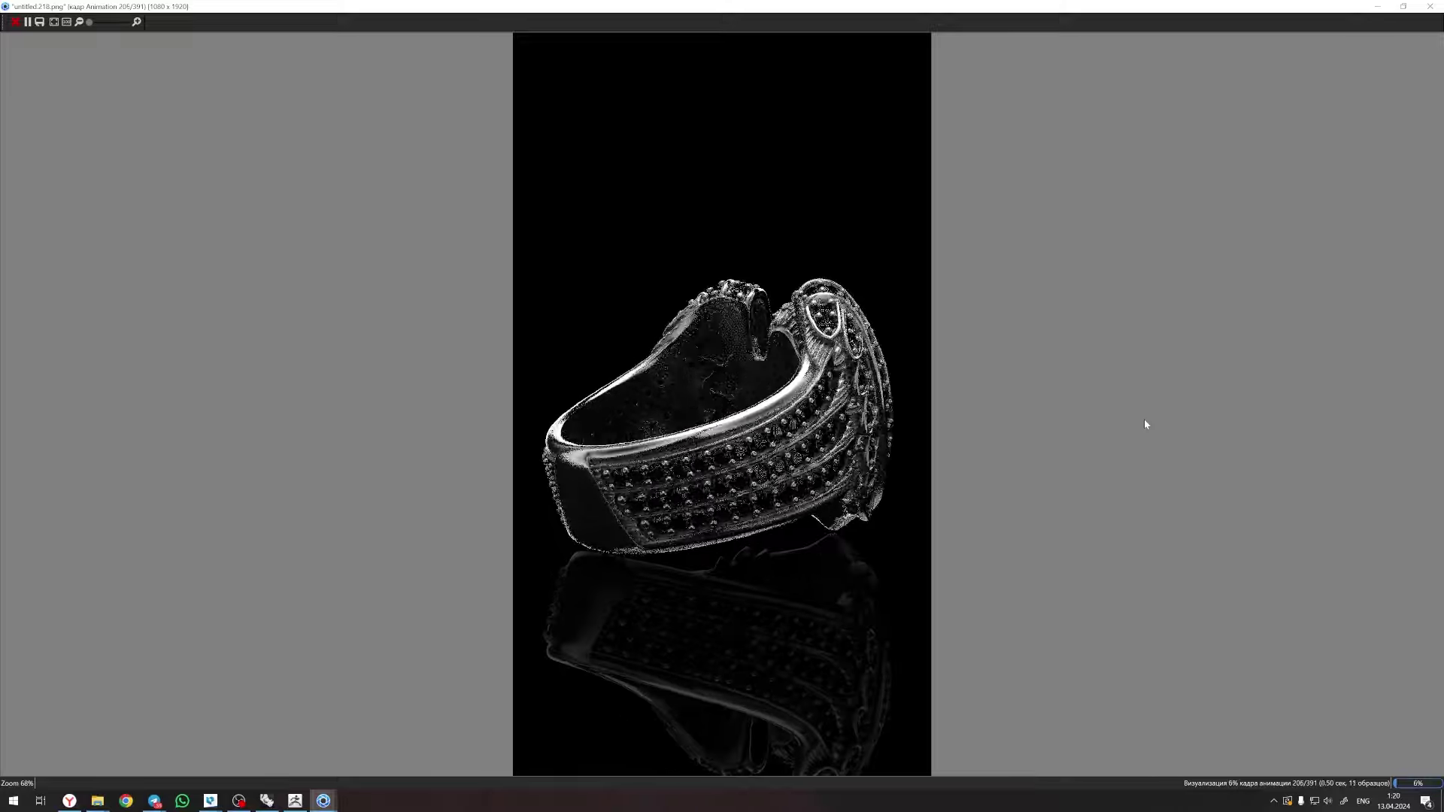